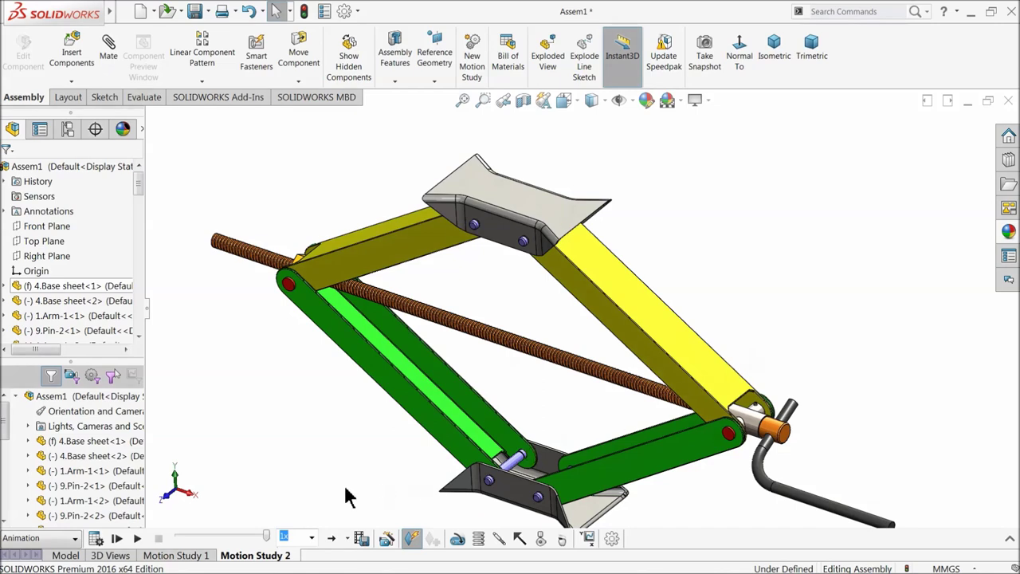
# Play the scissor jack's Motion Study 2 and drag its top base plate to raise and open it
pyautogui.click(136, 538)
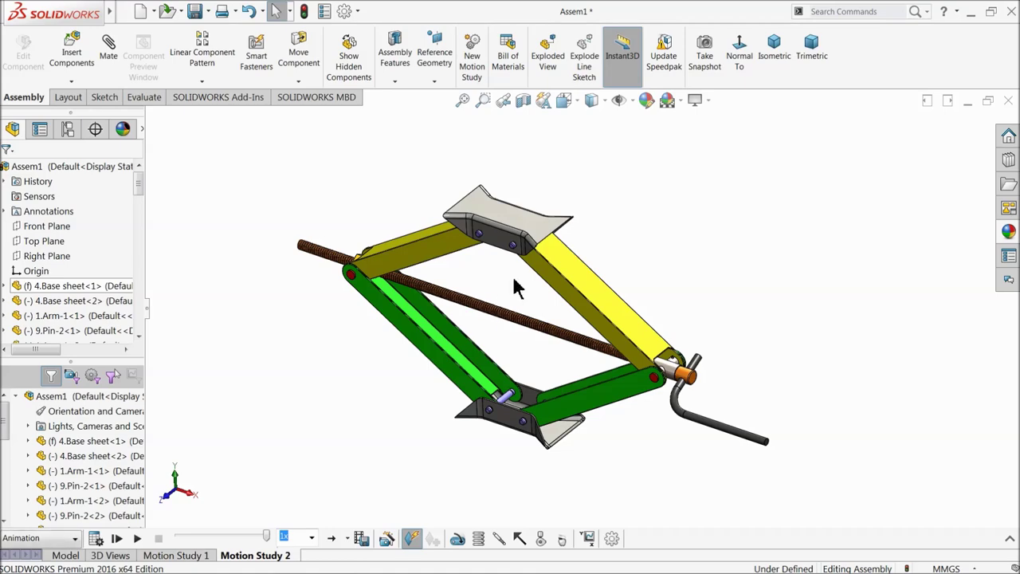
pyautogui.scroll(-2, 516, 287)
pyautogui.moveTo(501, 253); pyautogui.dragTo(514, 223)
pyautogui.scroll(-5, 657, 374)
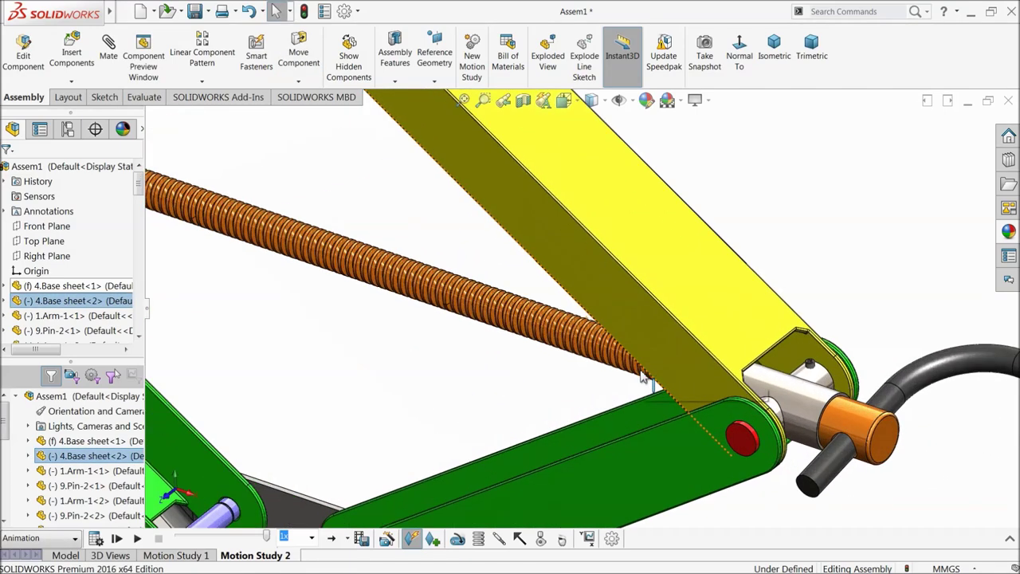
pyautogui.scroll(5, 446, 295)
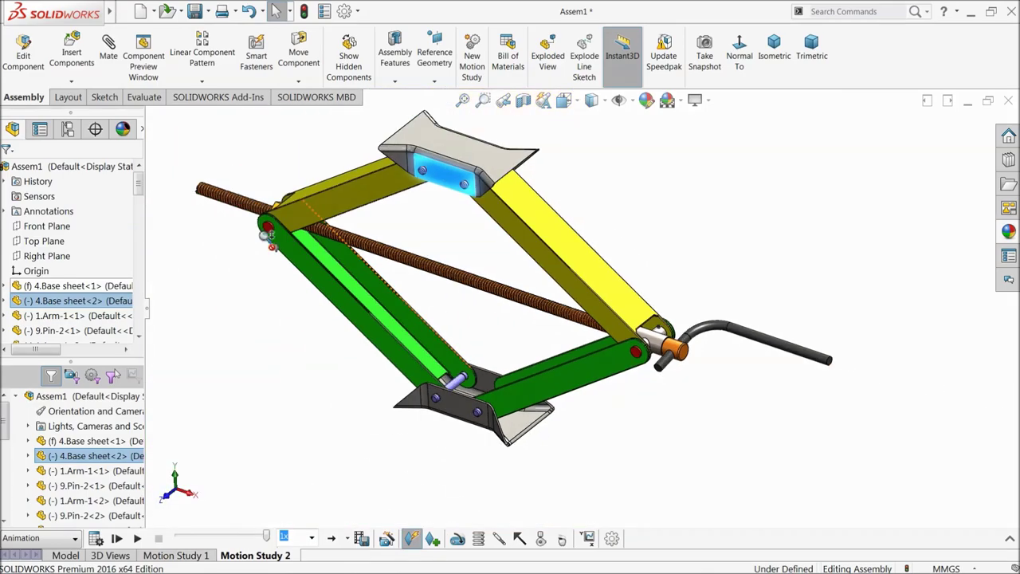
pyautogui.scroll(-5, 404, 239)
pyautogui.scroll(-3, 422, 251)
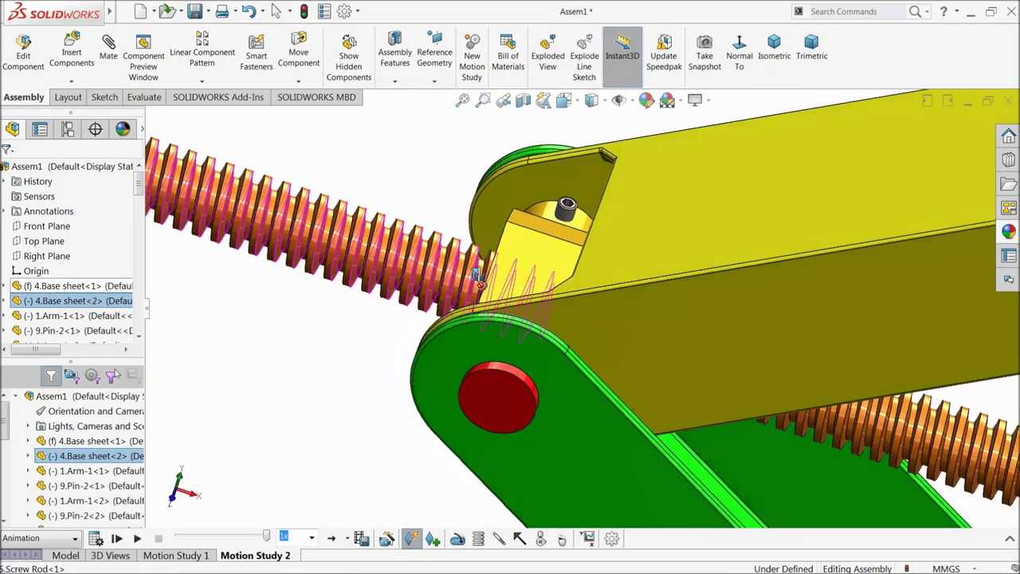
pyautogui.scroll(6, 430, 271)
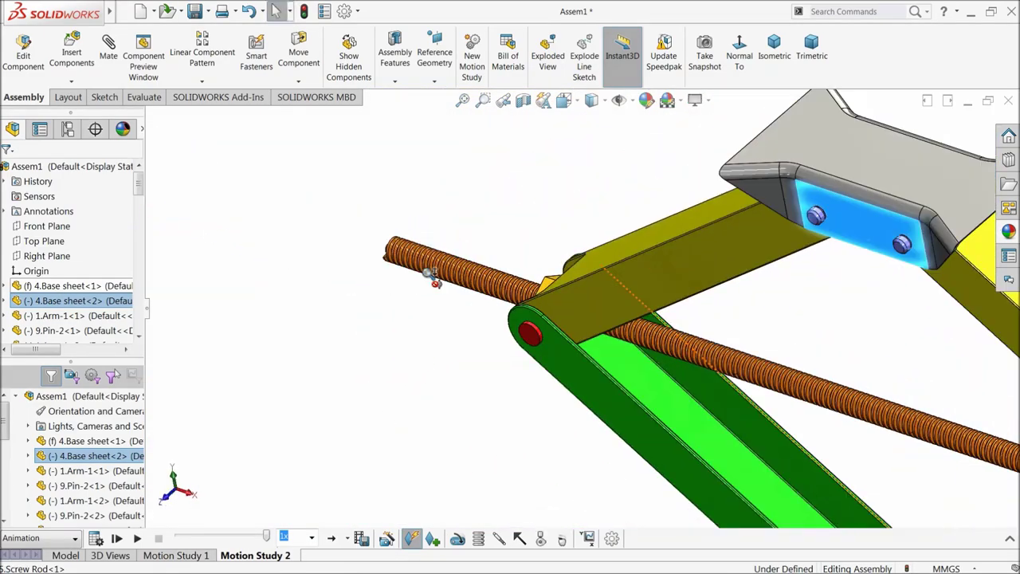
pyautogui.scroll(-4, 826, 354)
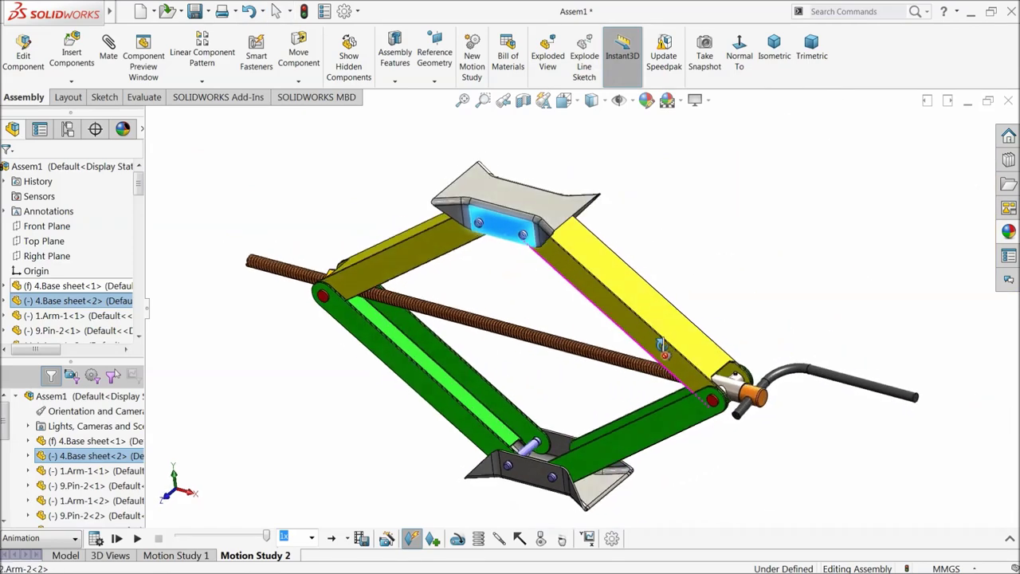
pyautogui.moveTo(493, 231)
pyautogui.mouseDown()
pyautogui.moveTo(510, 112)
pyautogui.moveTo(555, 182)
pyautogui.moveTo(550, 147)
pyautogui.moveTo(514, 231)
pyautogui.moveTo(510, 171)
pyautogui.moveTo(510, 231)
pyautogui.mouseUp()
pyautogui.press('Escape')
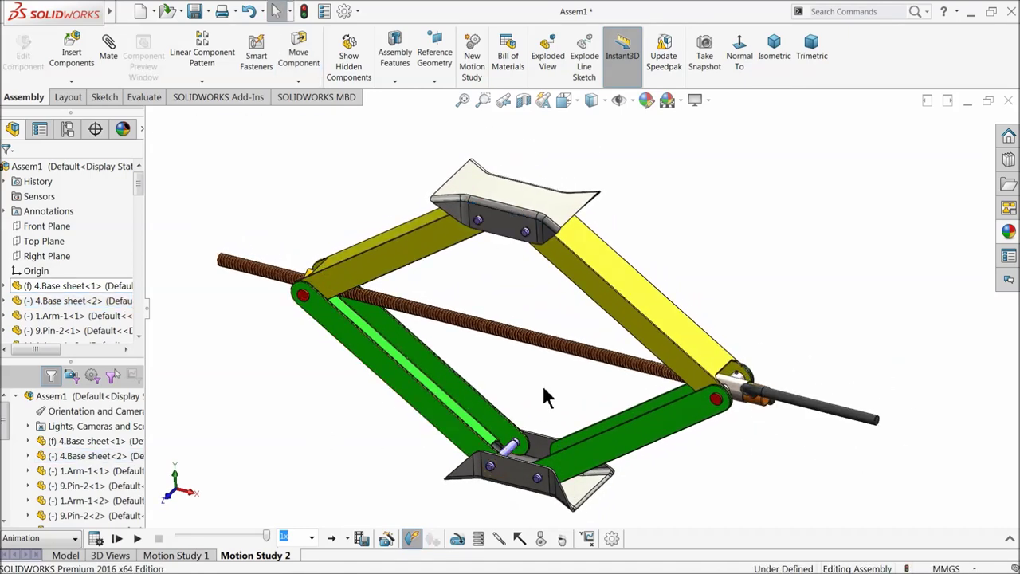
pyautogui.scroll(-2, 533, 385)
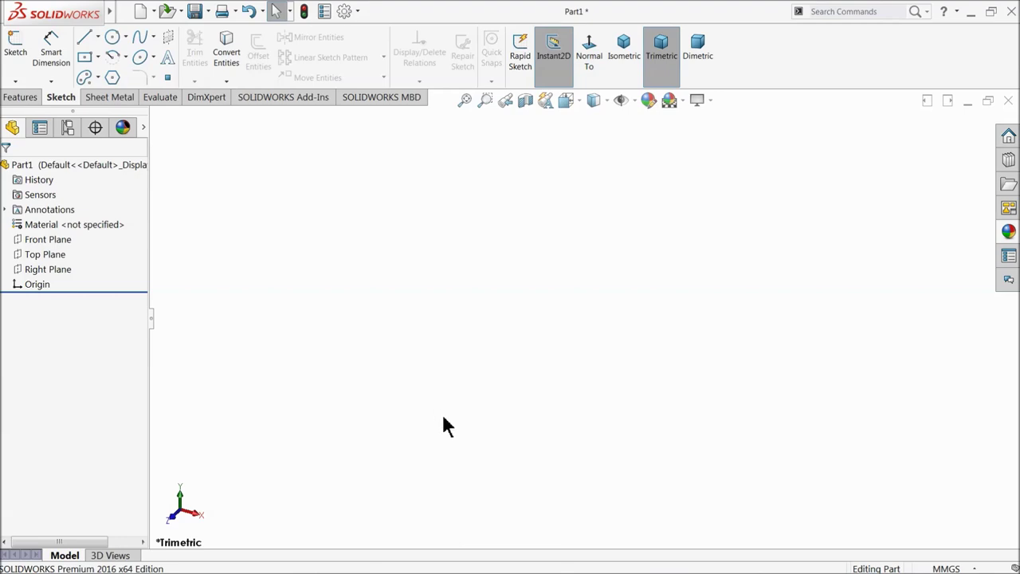
# Sketch a center rectangle on the Top Plane, centred on the origin
pyautogui.click(22, 260)
pyautogui.click(26, 238)
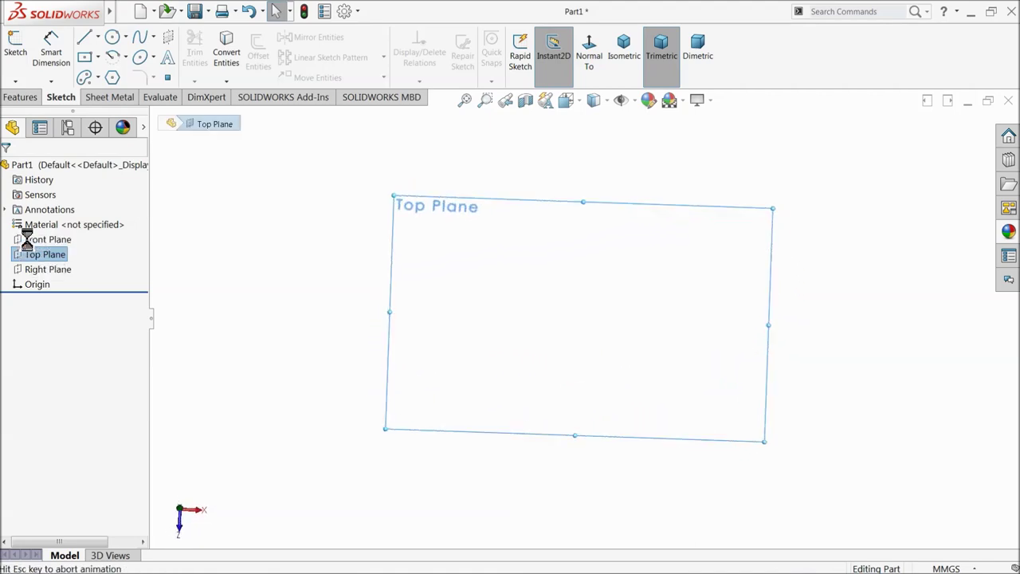
pyautogui.click(84, 58)
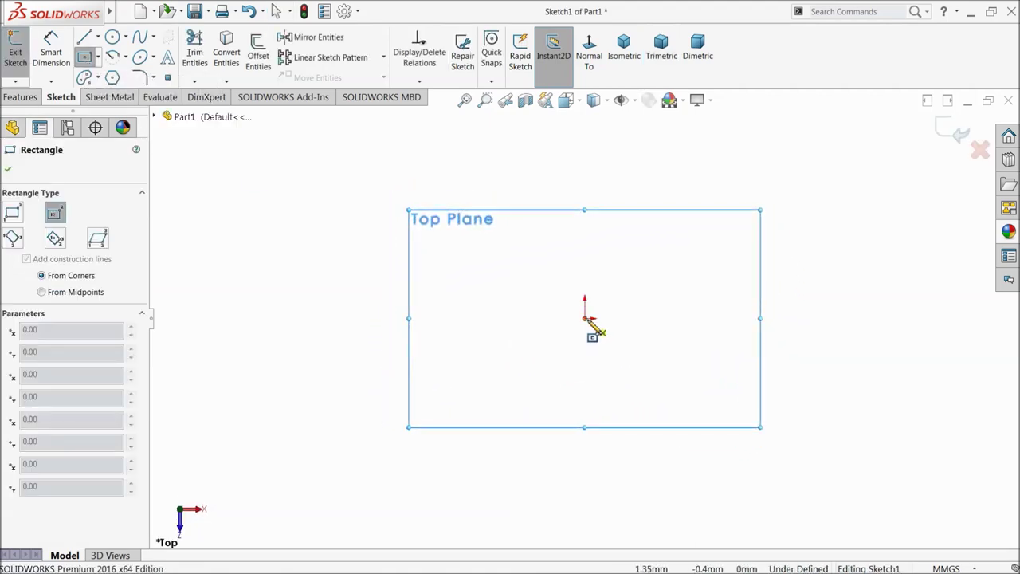
pyautogui.click(588, 319)
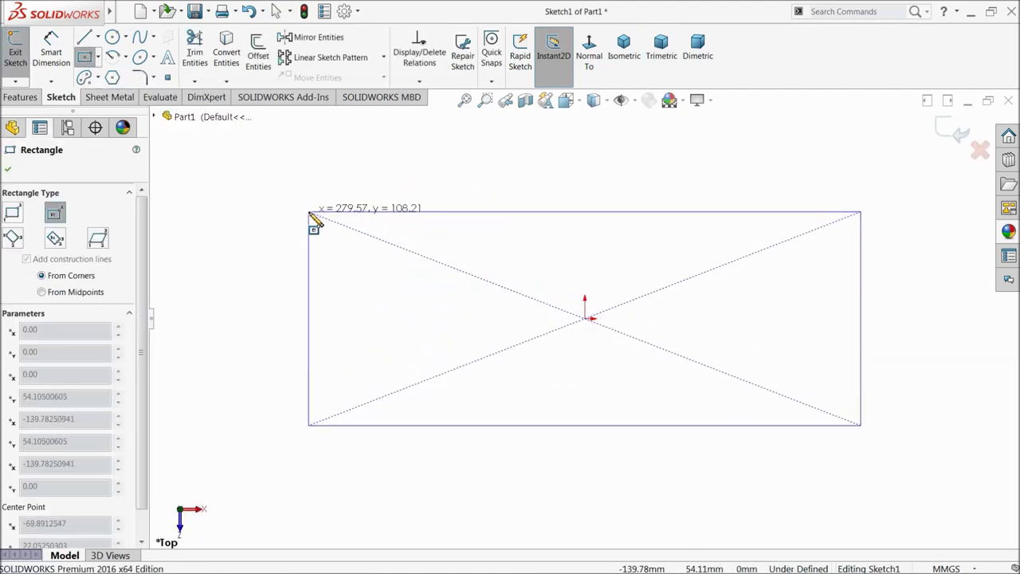
pyautogui.click(310, 214)
# Dimension the rectangle 250 long by 51.77 high
pyautogui.click(51, 48)
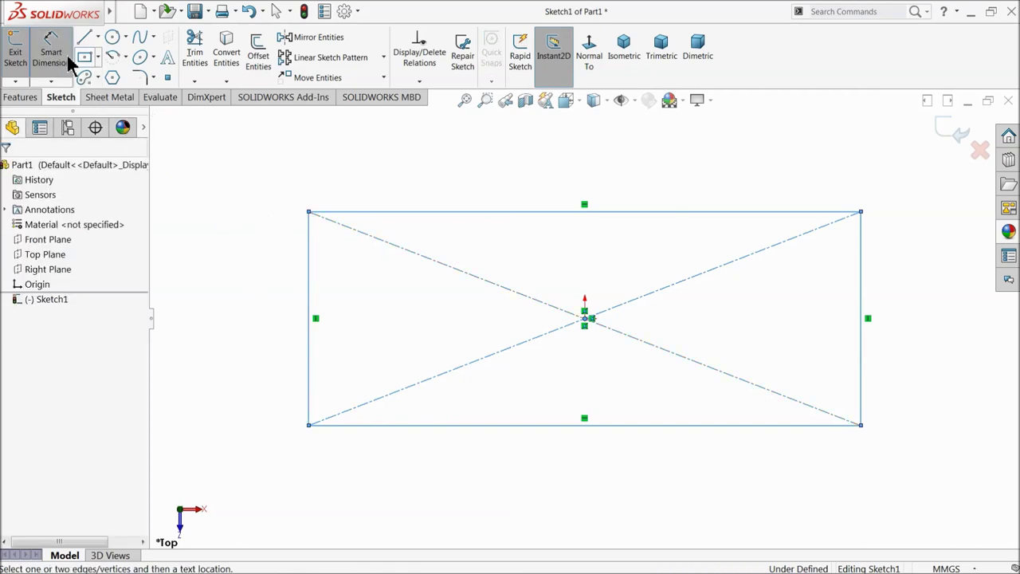
pyautogui.click(481, 212)
pyautogui.click(500, 180)
pyautogui.write('250')
pyautogui.click(433, 176)
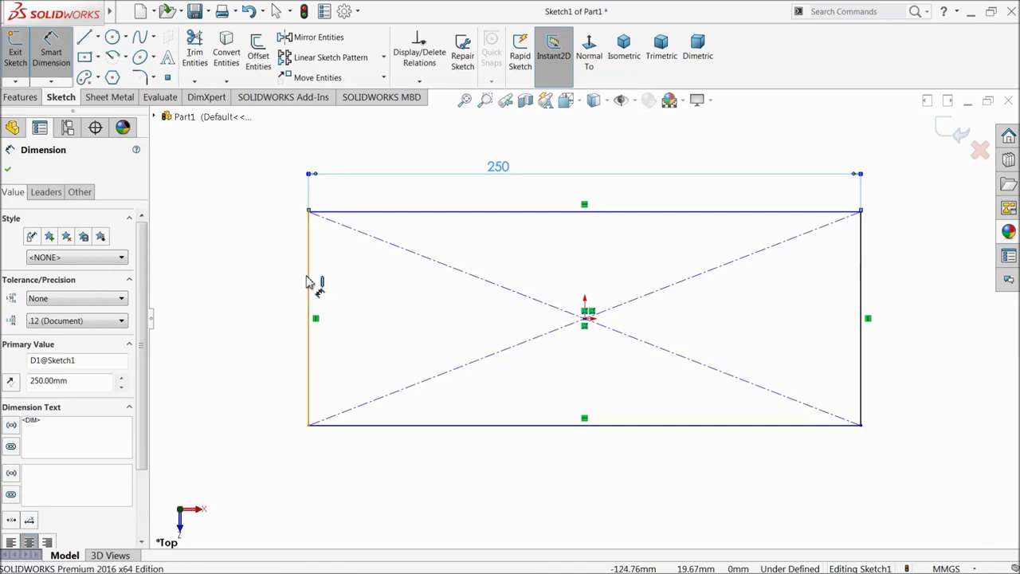
pyautogui.click(310, 283)
pyautogui.click(243, 293)
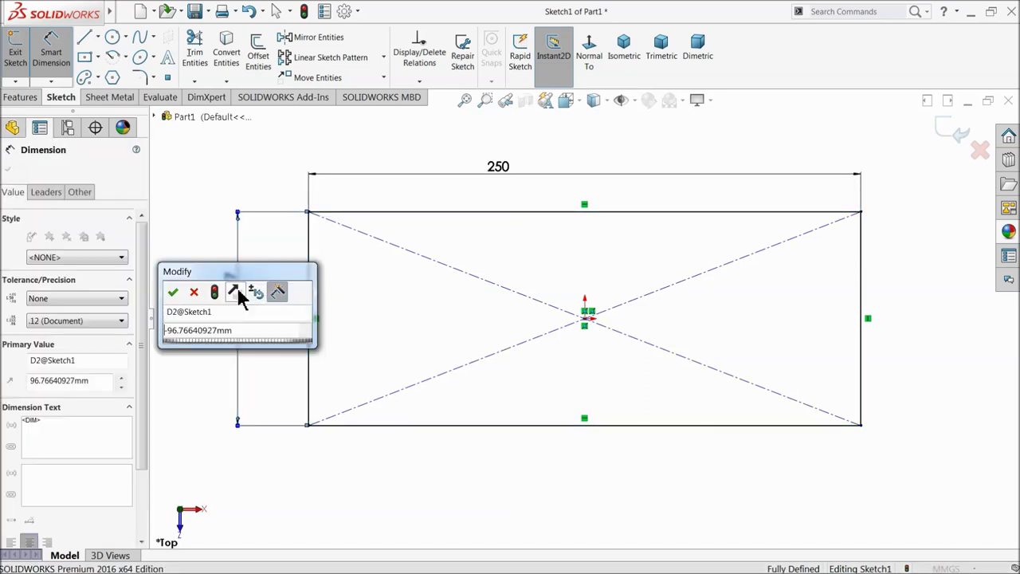
pyautogui.write('45-')
pyautogui.click(173, 292)
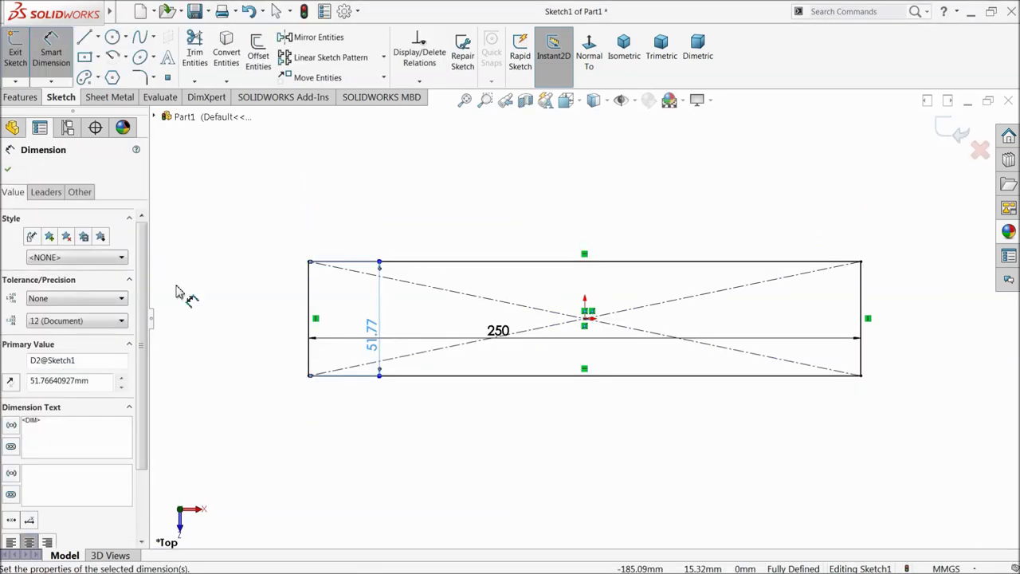
pyautogui.click(7, 170)
# Extrude the rectangle with a 2 mm depth
pyautogui.click(21, 96)
pyautogui.click(22, 56)
pyautogui.write('2')
pyautogui.press('Return')
# Accept the 2 mm plate extrusion and give the whole part a dark green appearance
pyautogui.scroll(-3, 644, 346)
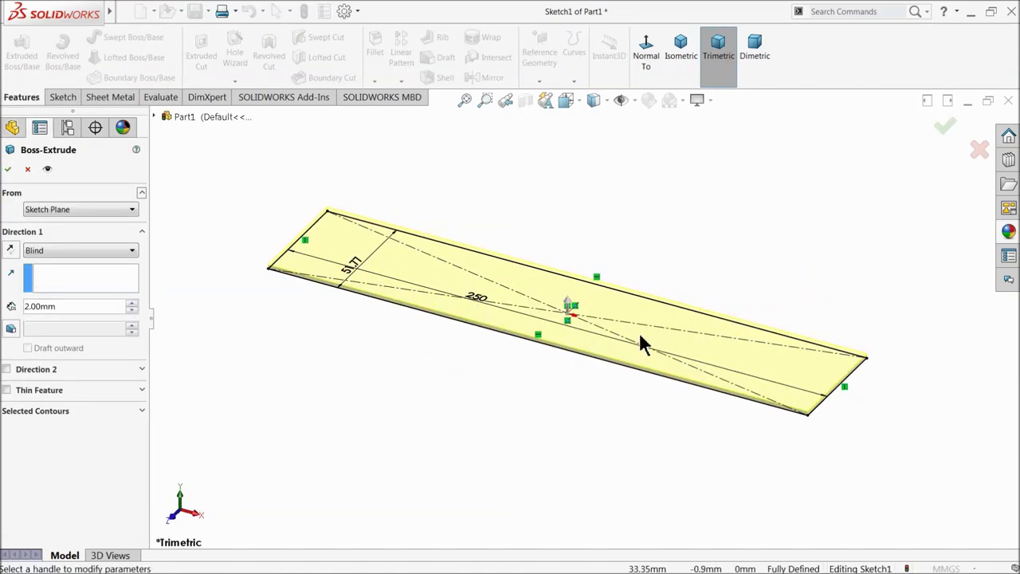
pyautogui.click(8, 169)
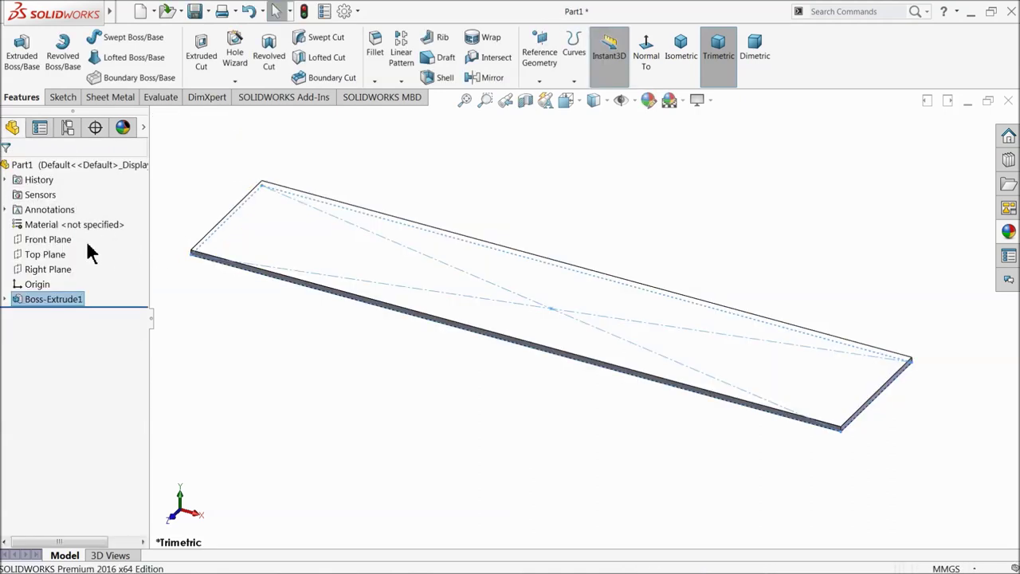
pyautogui.click(61, 164)
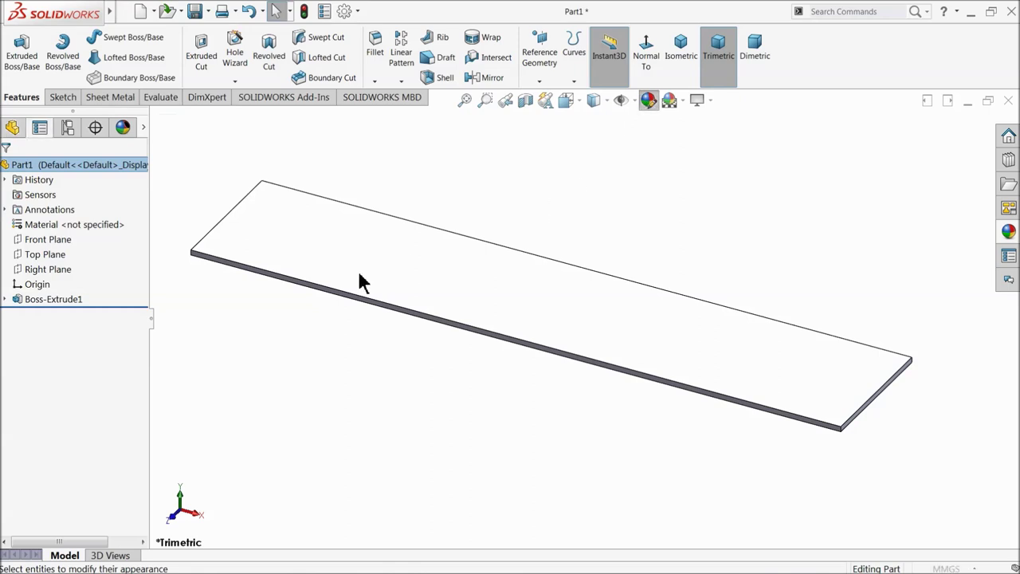
pyautogui.click(64, 476)
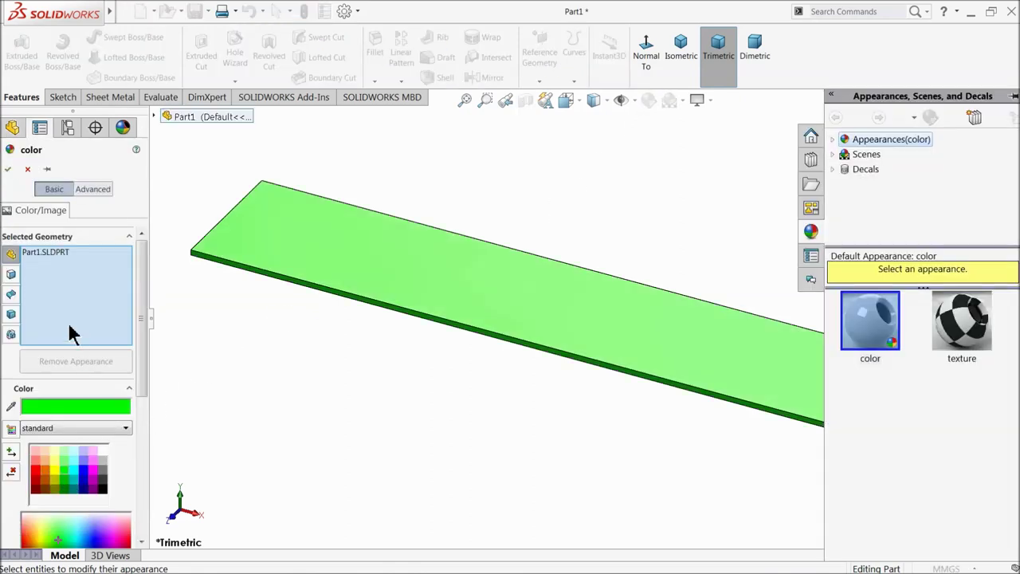
pyautogui.click(65, 471)
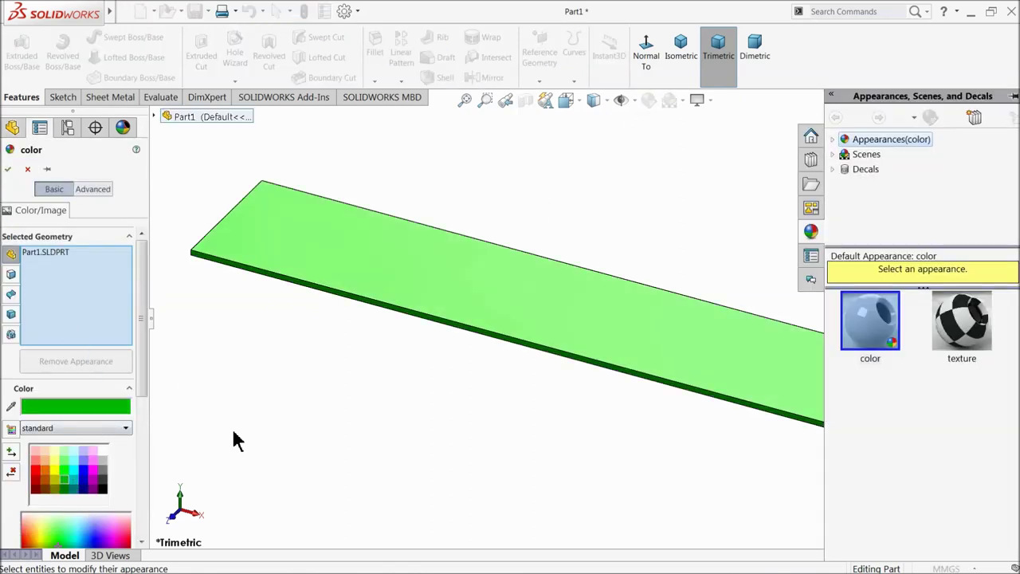
pyautogui.click(10, 169)
pyautogui.moveTo(255, 337)
pyautogui.mouseDown(button='middle')
pyautogui.moveTo(244, 319)
pyautogui.moveTo(259, 382)
pyautogui.moveTo(220, 374)
pyautogui.moveTo(250, 312)
pyautogui.moveTo(252, 339)
pyautogui.mouseUp(button='middle')
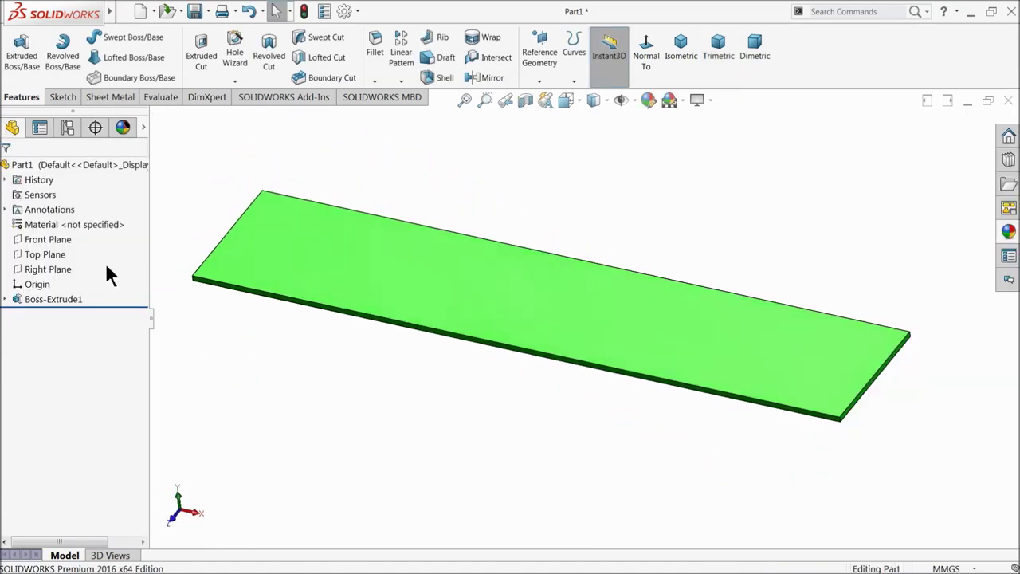
# Start a sketch on the Front Plane, viewed face-on, with the Line tool ready
pyautogui.click(28, 239)
pyautogui.click(23, 226)
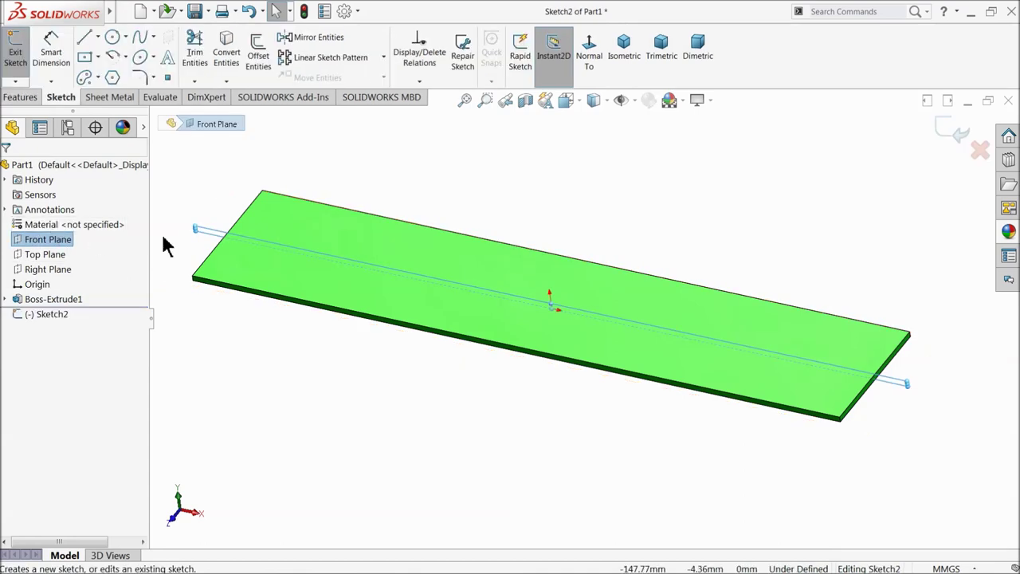
pyautogui.click(591, 49)
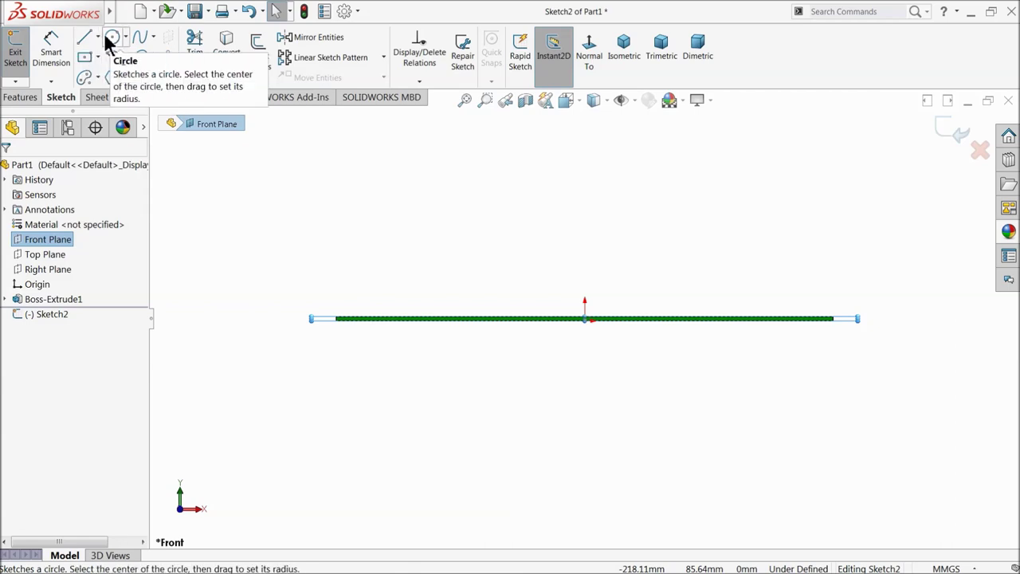
pyautogui.scroll(-3, 406, 315)
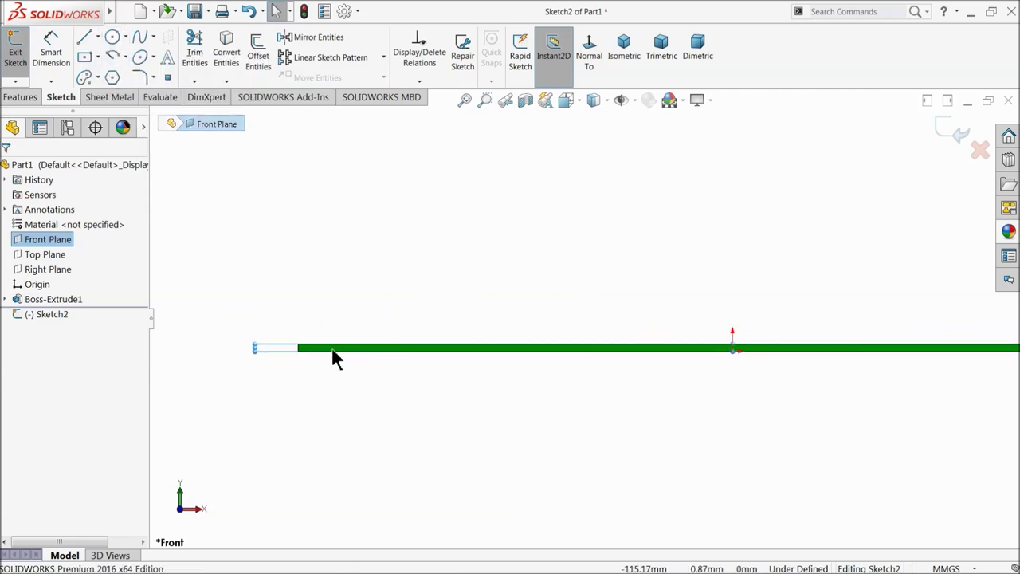
pyautogui.click(125, 58)
pyautogui.click(153, 57)
pyautogui.click(126, 58)
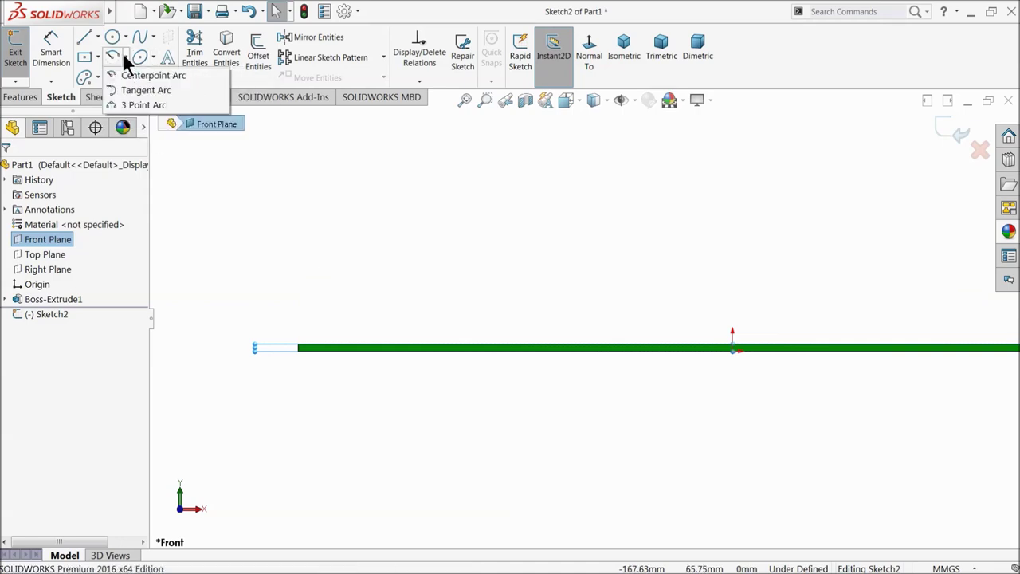
pyautogui.click(98, 37)
pyautogui.click(85, 38)
pyautogui.press('f')
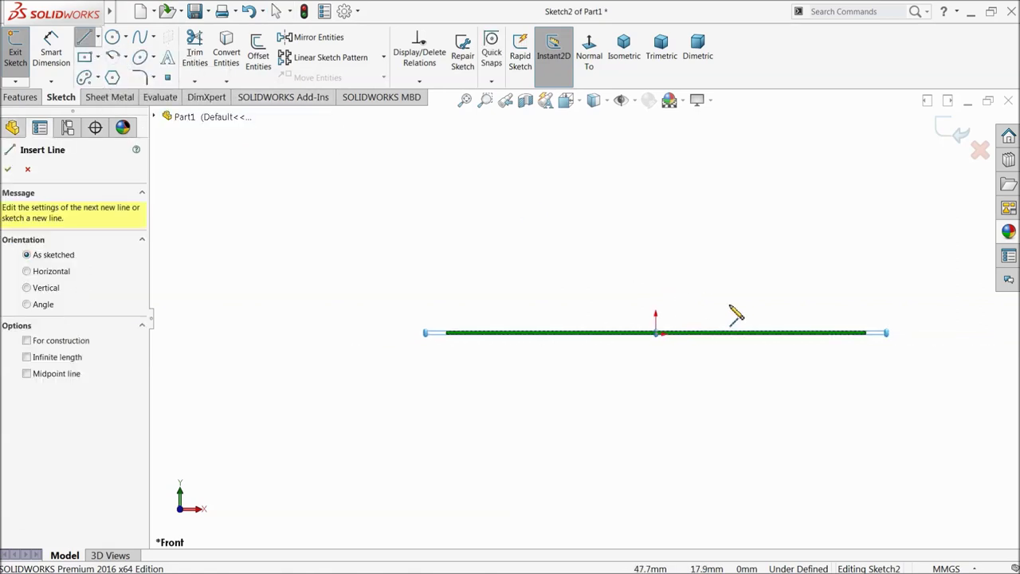
# Draw the slot's top line and its rounded left end
pyautogui.click(887, 302)
pyautogui.scroll(3, 741, 309)
pyautogui.scroll(-4, 406, 313)
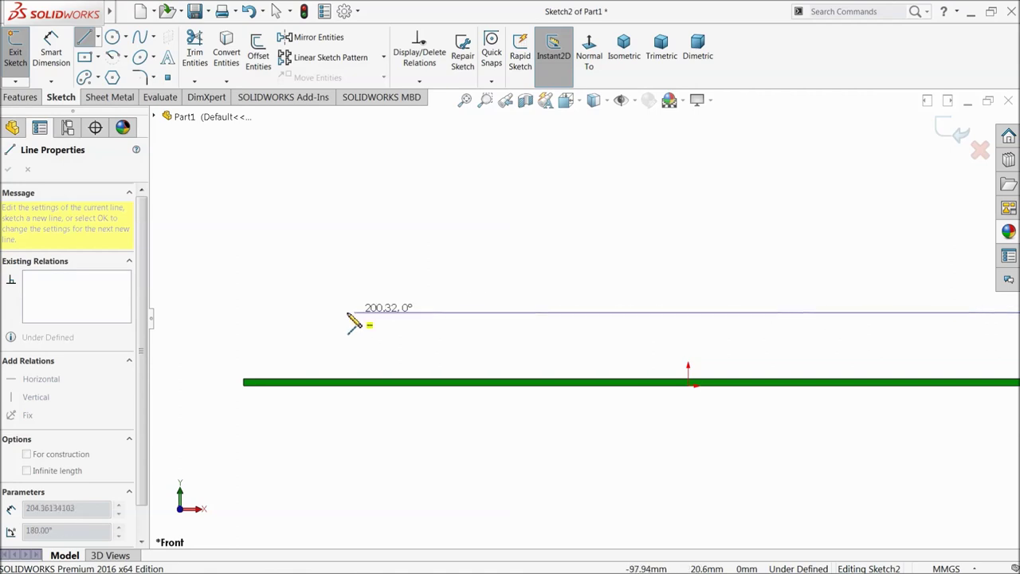
pyautogui.click(288, 312)
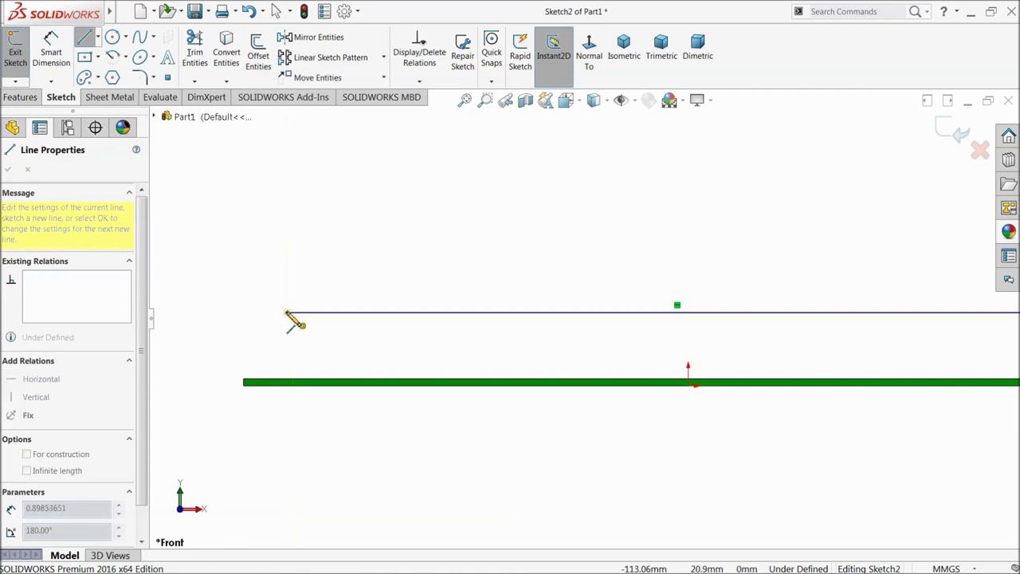
pyautogui.click(287, 384)
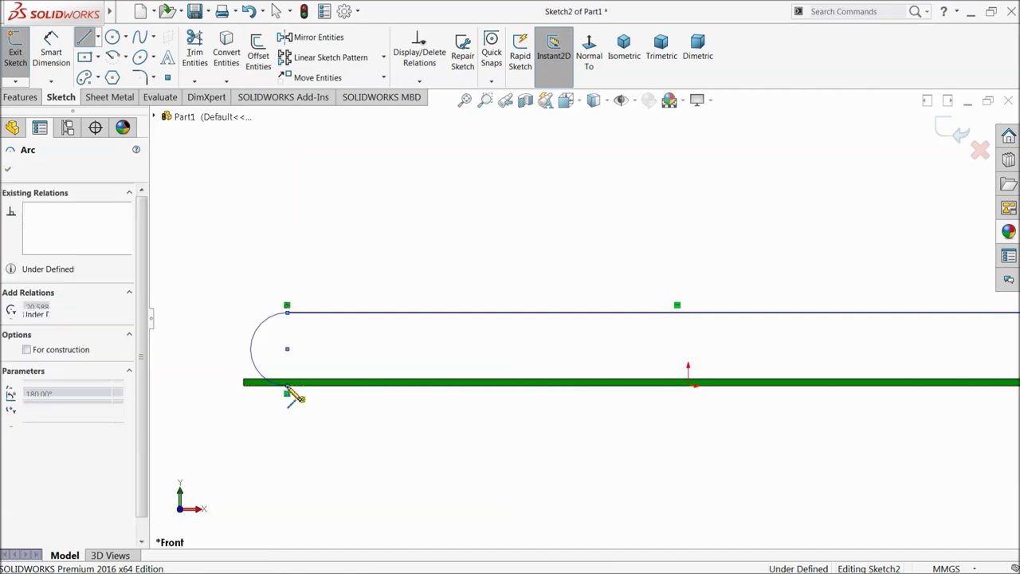
pyautogui.rightClick(323, 416)
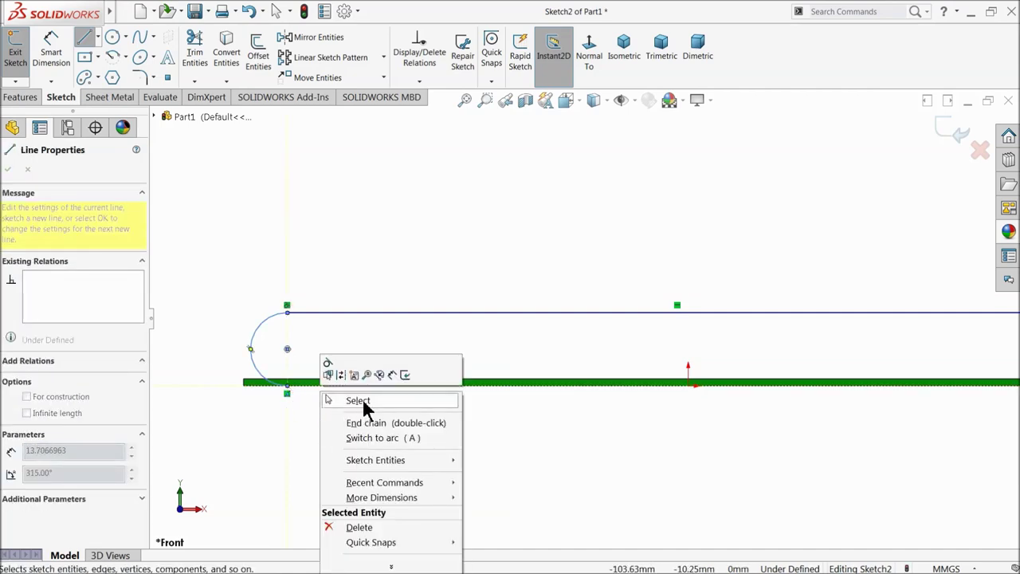
pyautogui.click(358, 401)
pyautogui.press('f')
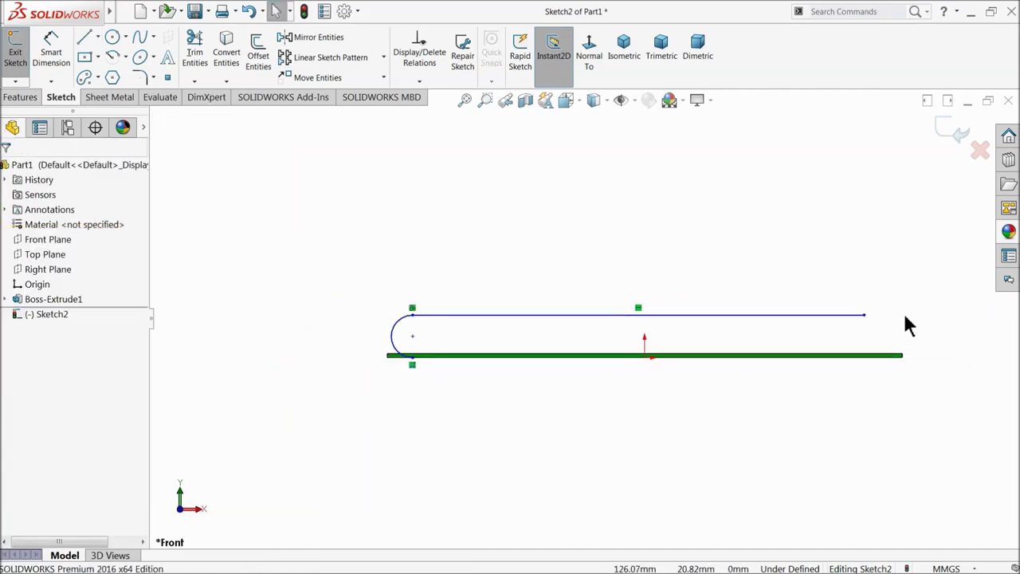
pyautogui.scroll(-4, 888, 337)
pyautogui.scroll(5, 865, 343)
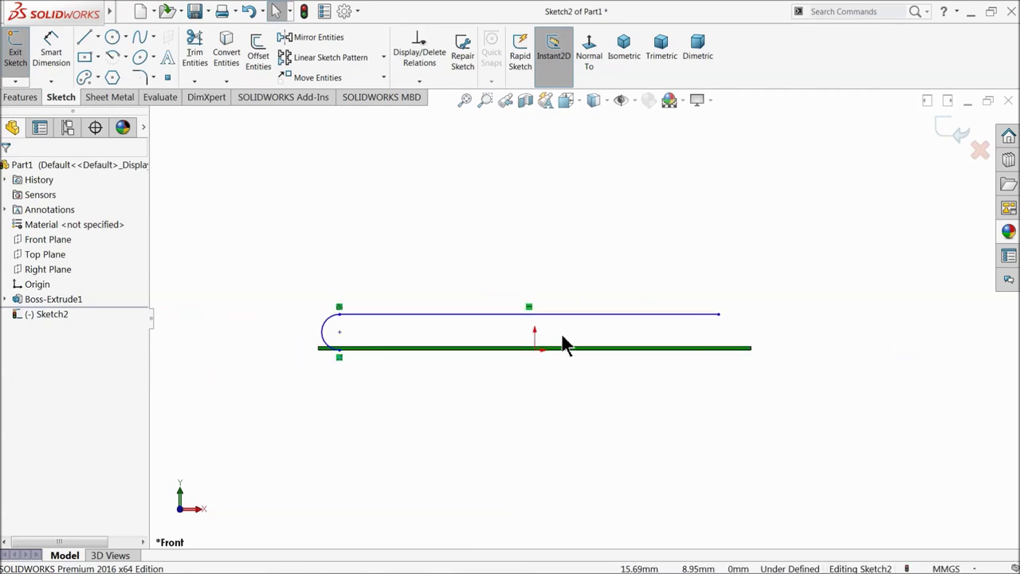
pyautogui.scroll(-2, 562, 338)
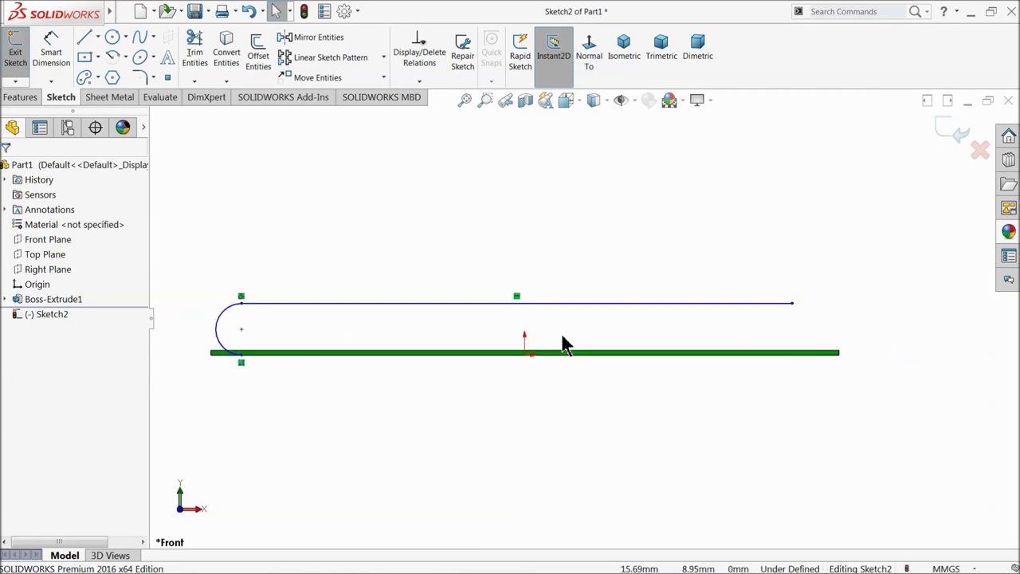
# Draw the bottom line and a tangent arc closing the slot's right end
pyautogui.click(85, 40)
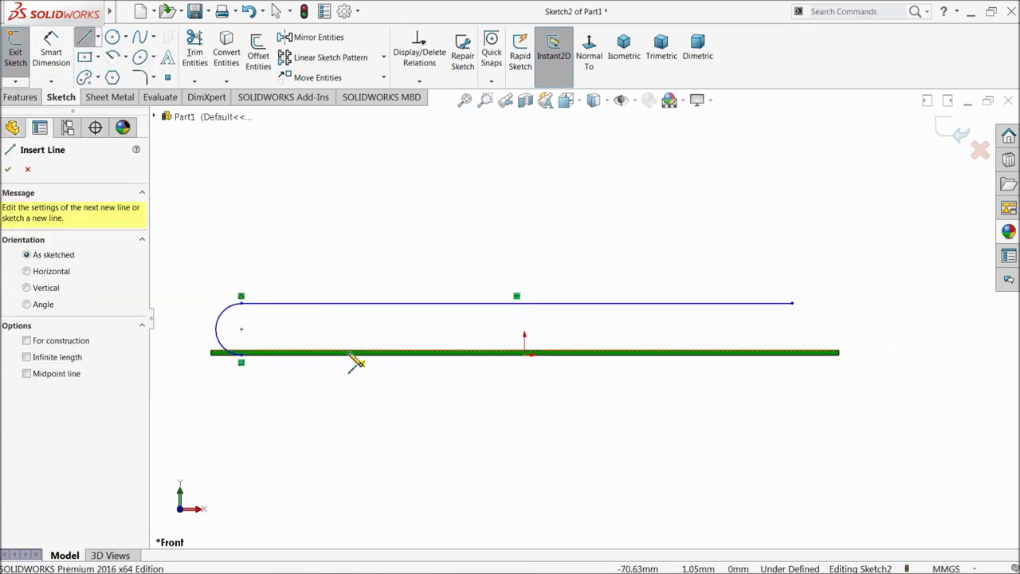
pyautogui.click(242, 354)
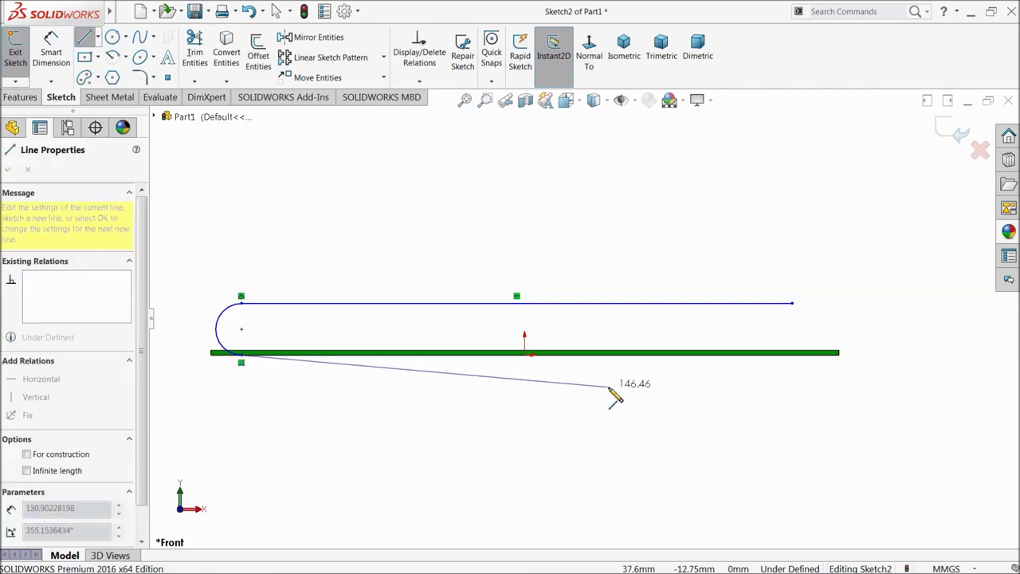
pyautogui.click(793, 353)
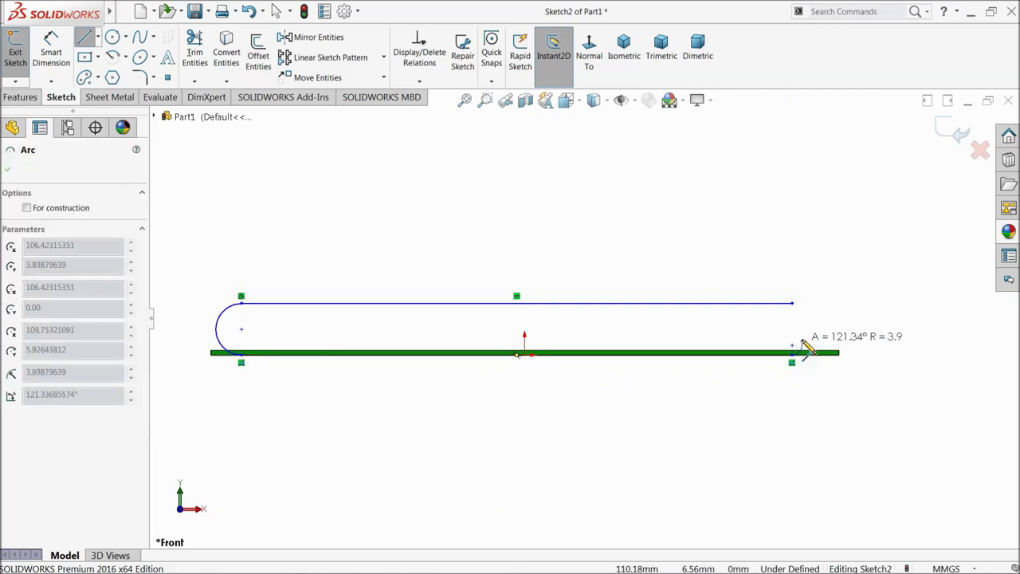
pyautogui.click(795, 303)
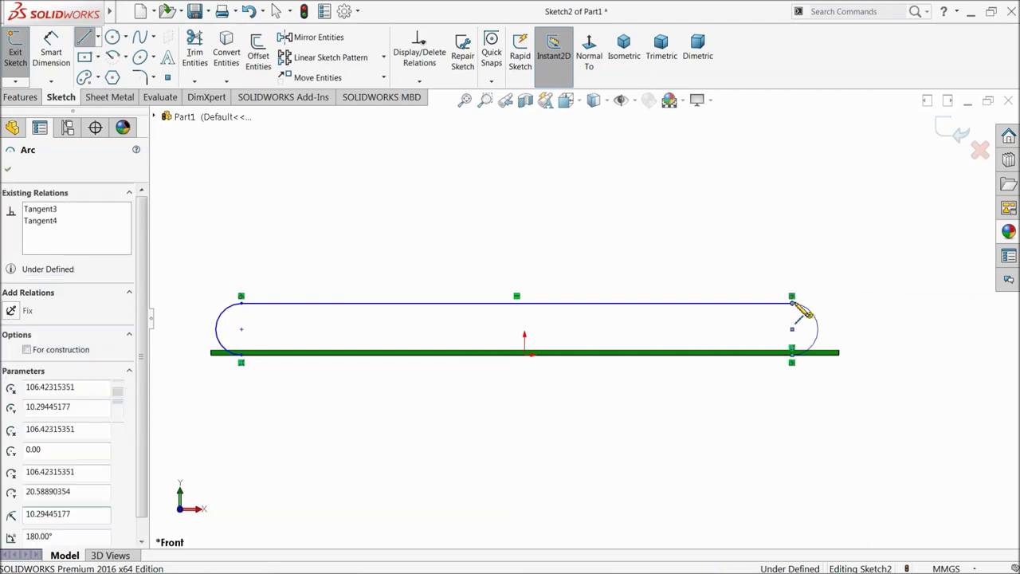
pyautogui.rightClick(814, 263)
pyautogui.click(833, 272)
# Start Smart Dimension on the left arc's lower endpoint
pyautogui.scroll(-3, 786, 360)
pyautogui.scroll(5, 463, 312)
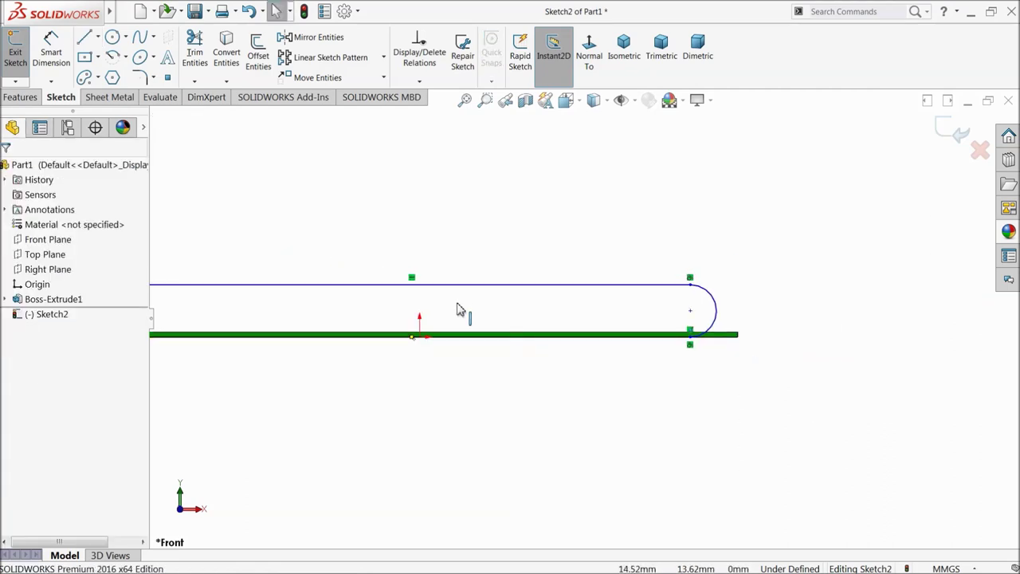
pyautogui.scroll(-1, 423, 305)
pyautogui.scroll(-1, 368, 334)
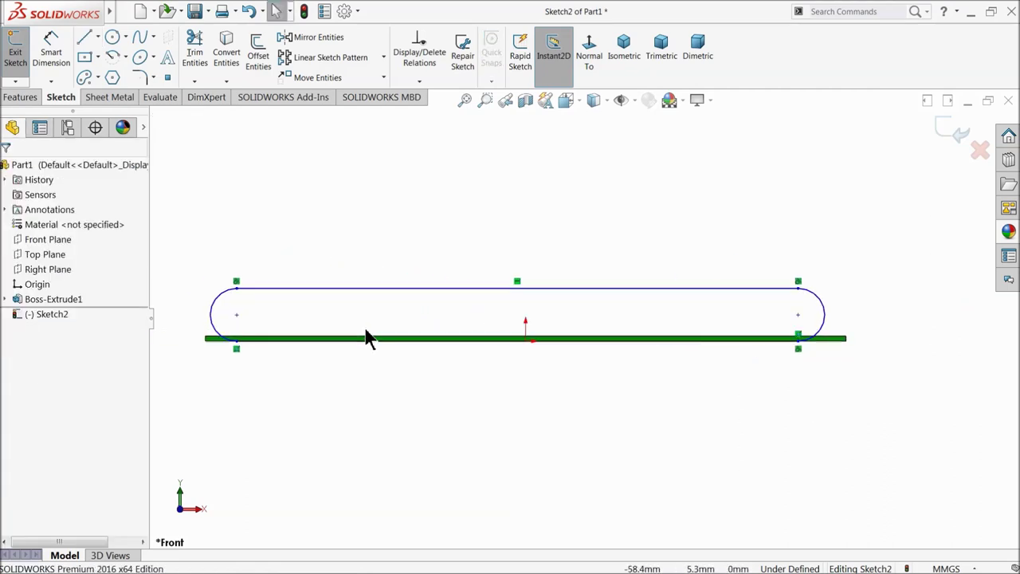
pyautogui.click(50, 56)
pyautogui.scroll(-1, 289, 348)
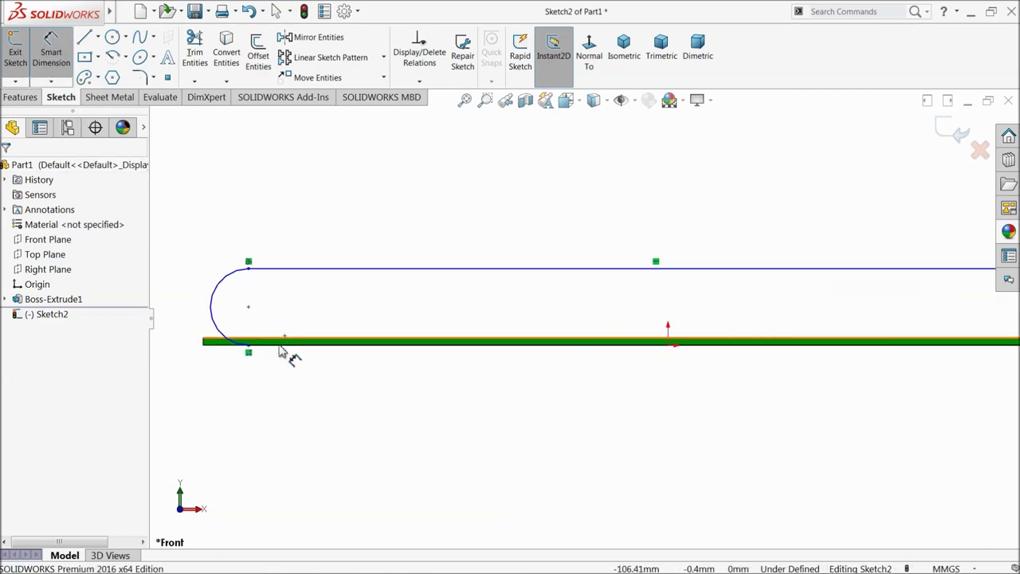
pyautogui.click(248, 350)
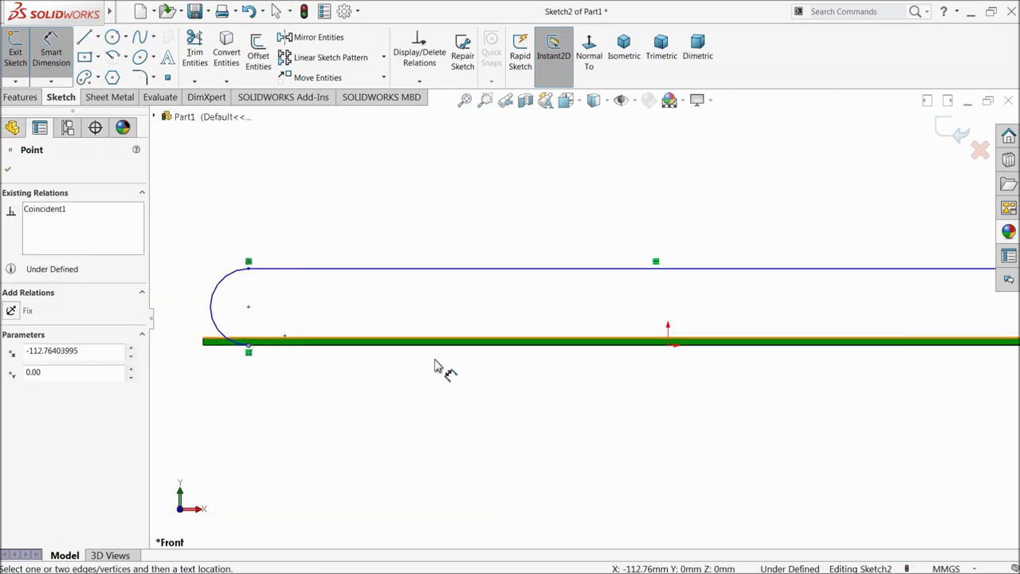
# Dimension the slot: 117.5 endpoint-to-origin, 235 line length, and R14 end arc
pyautogui.click(669, 346)
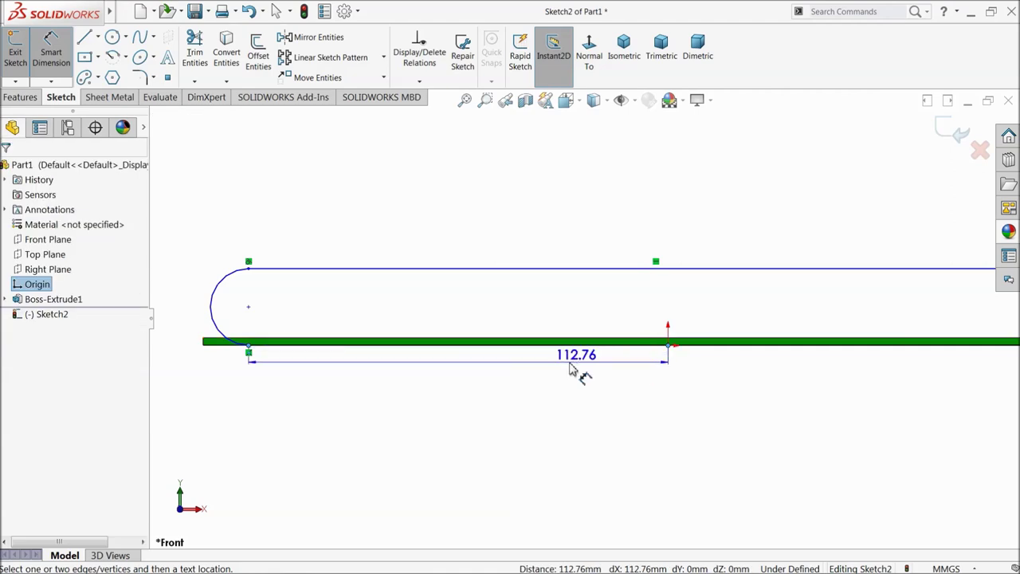
pyautogui.click(450, 400)
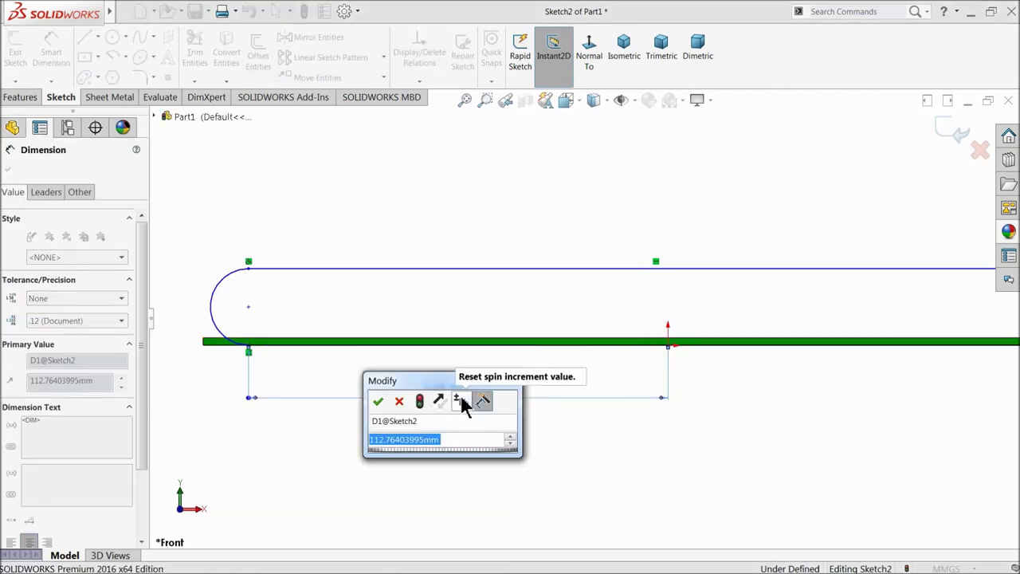
pyautogui.write('117.5')
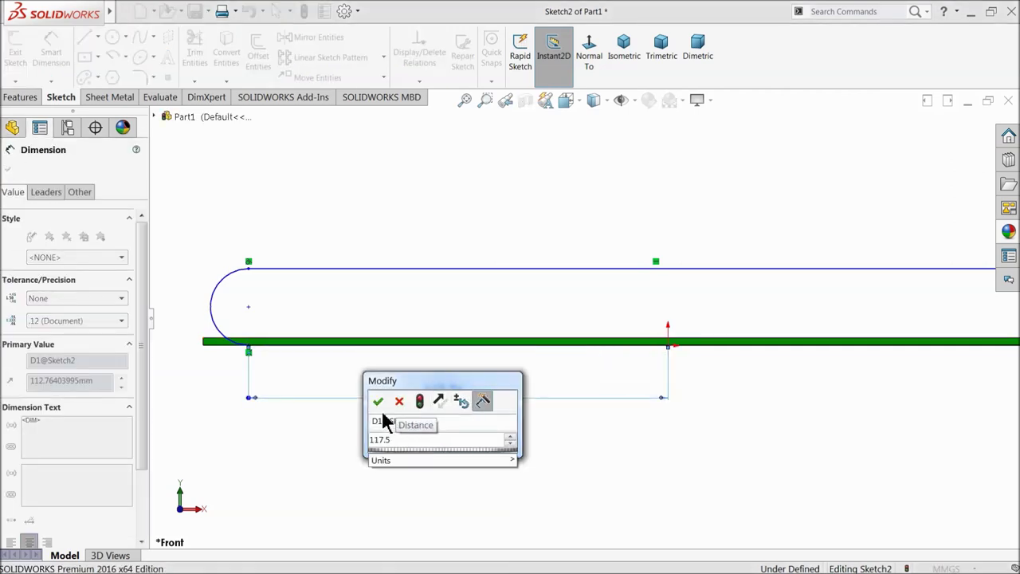
pyautogui.press('Return')
pyautogui.scroll(4, 566, 371)
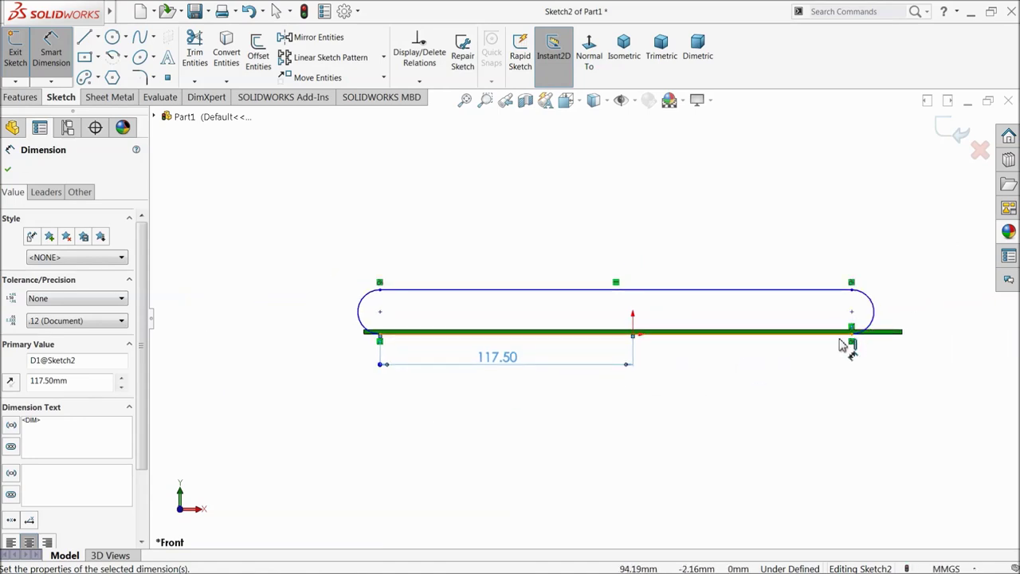
pyautogui.click(796, 341)
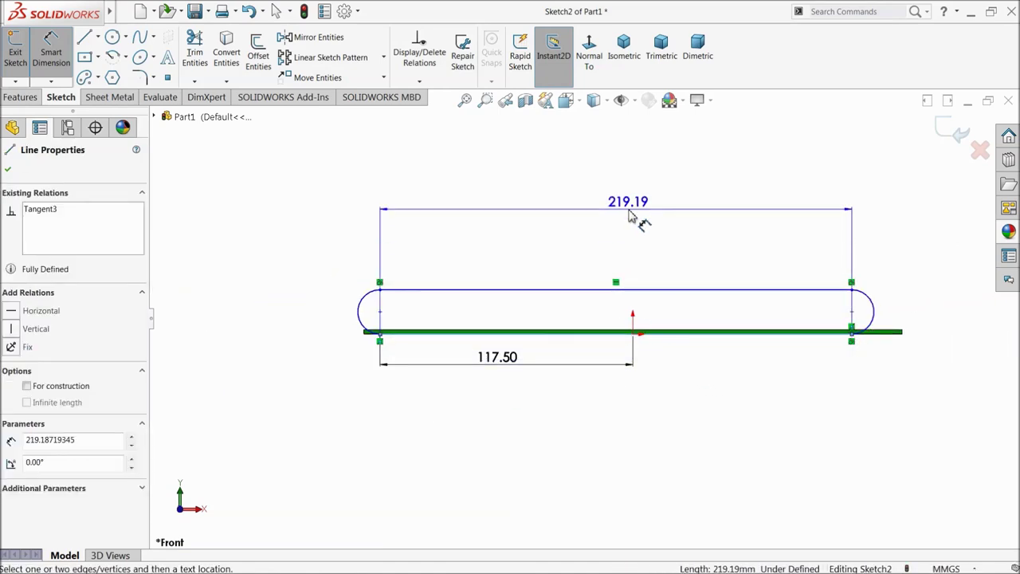
pyautogui.click(630, 215)
pyautogui.write('235')
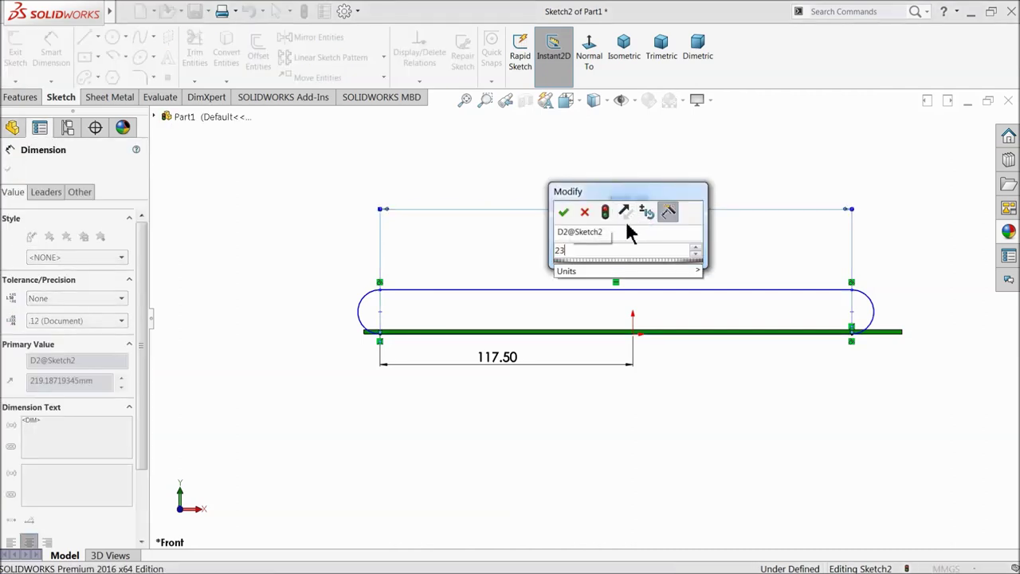
pyautogui.click(564, 211)
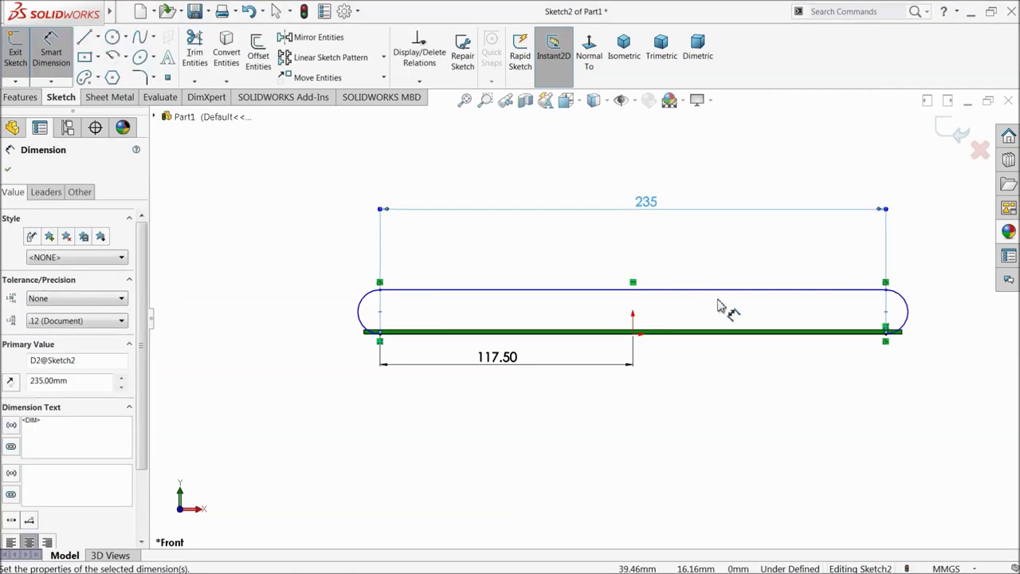
pyautogui.scroll(-4, 368, 307)
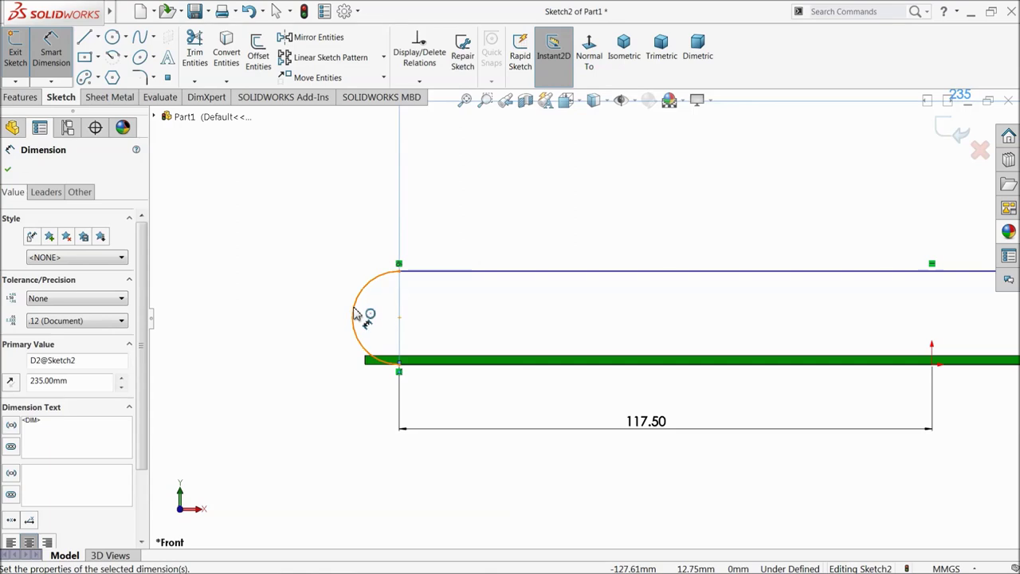
pyautogui.click(356, 313)
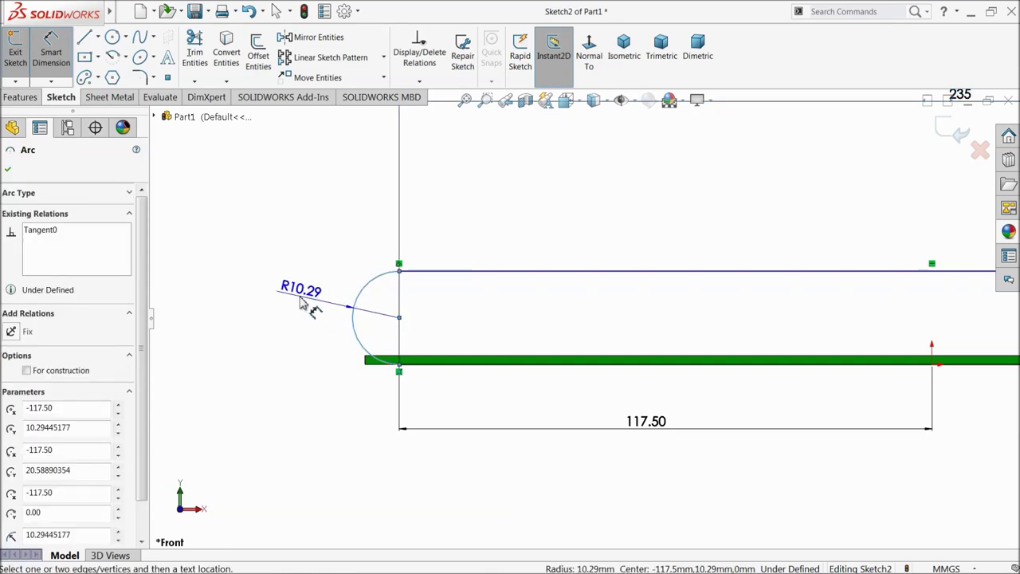
pyautogui.click(303, 303)
pyautogui.write('14')
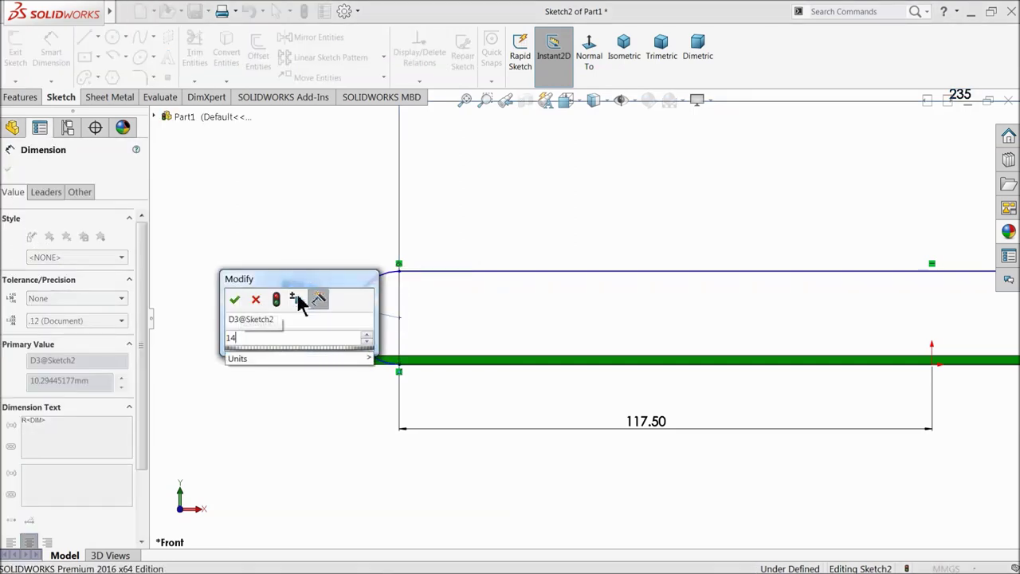
pyautogui.click(236, 300)
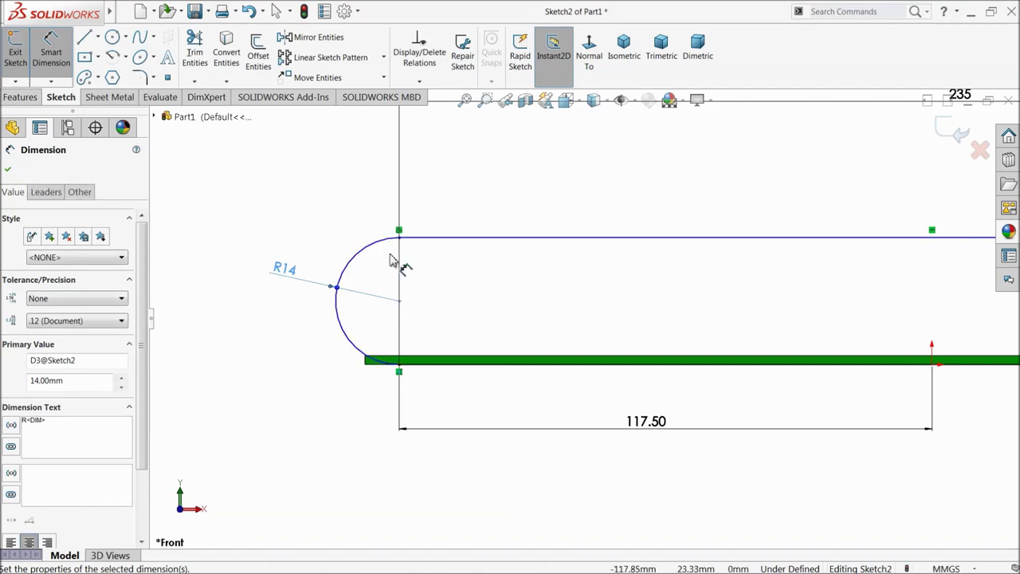
# Draw a small circle centred on each rounded end of the slot
pyautogui.click(112, 39)
pyautogui.click(399, 299)
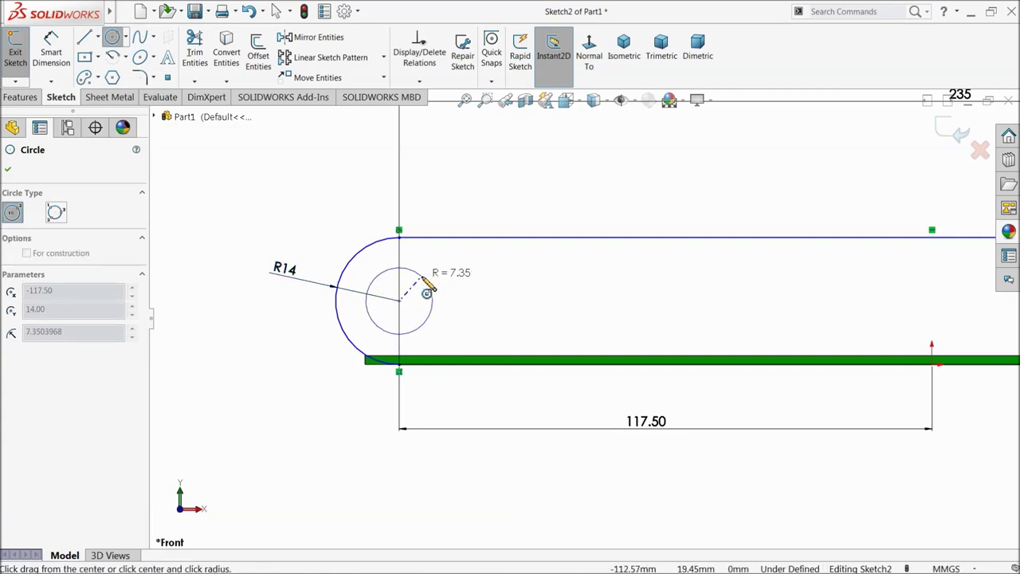
pyautogui.click(430, 289)
pyautogui.scroll(5, 486, 321)
pyautogui.scroll(-3, 797, 341)
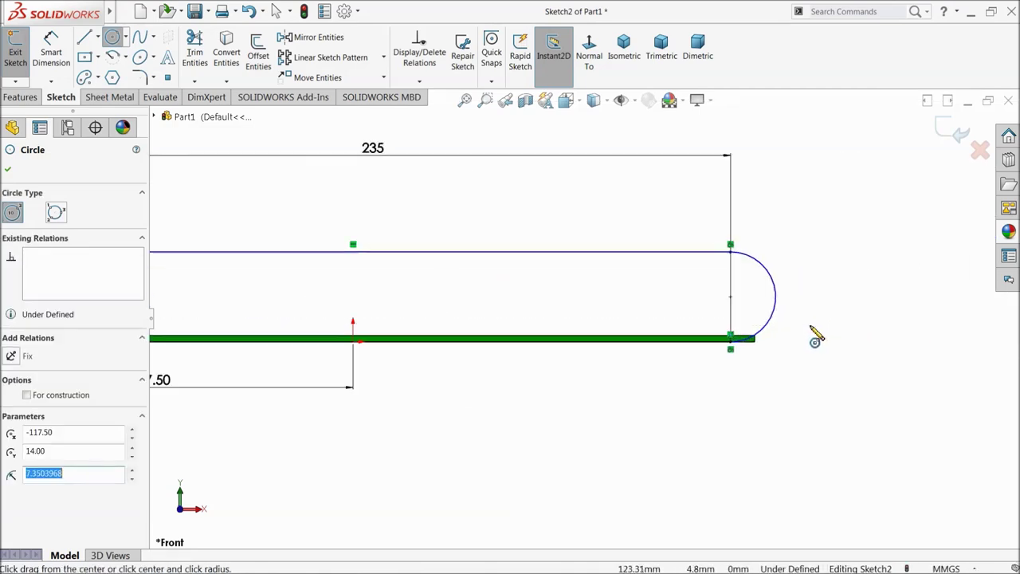
pyautogui.click(730, 297)
pyautogui.click(749, 294)
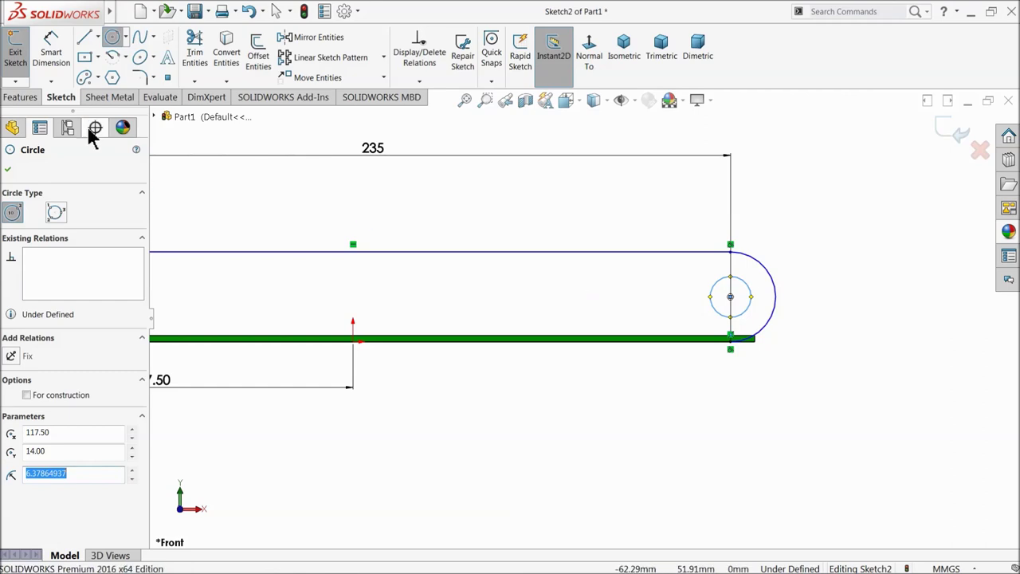
pyautogui.press('f')
# Make the two small circles equal in size
pyautogui.click(113, 36)
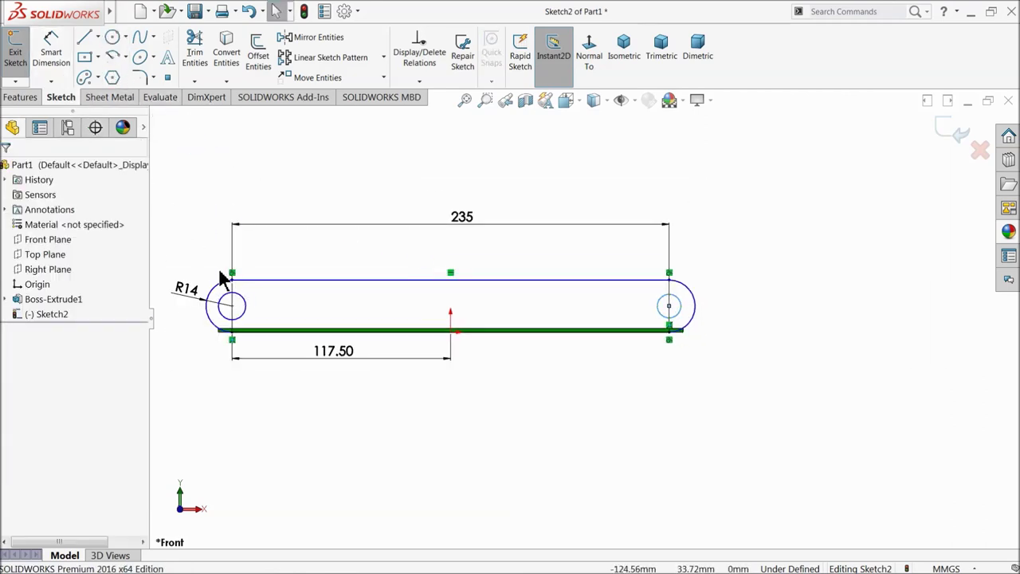
pyautogui.keyDown('ctrl'); pyautogui.click(243, 314); pyautogui.keyUp('ctrl')
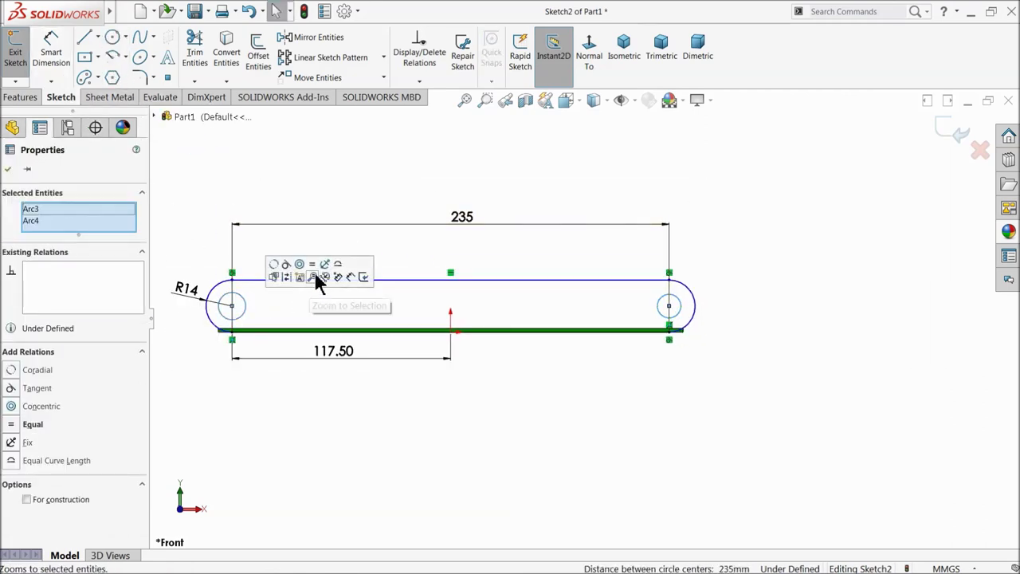
pyautogui.click(336, 276)
# Give the small circles an 8 mm diameter
pyautogui.click(51, 49)
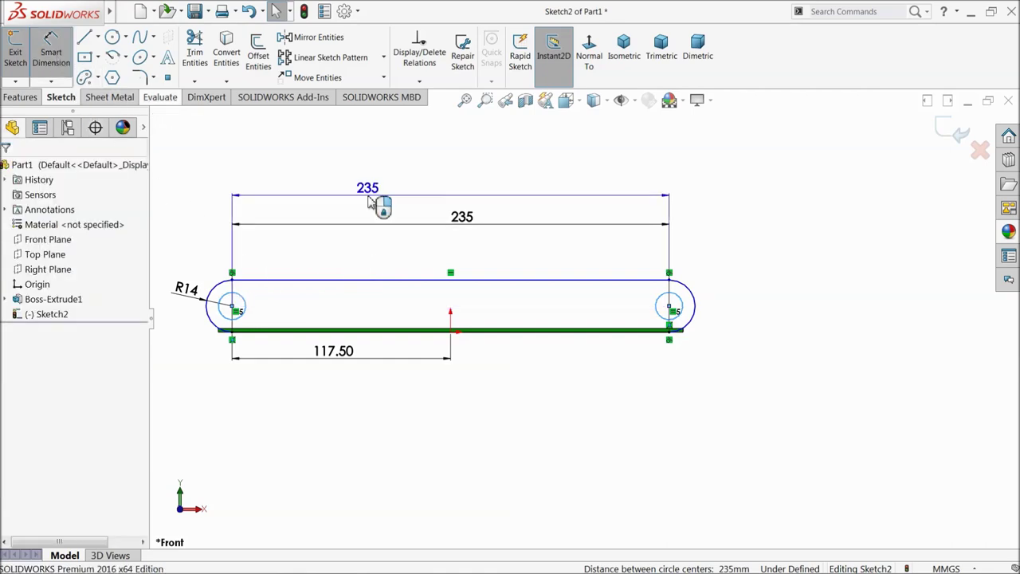
pyautogui.scroll(-3, 669, 295)
pyautogui.press('Escape')
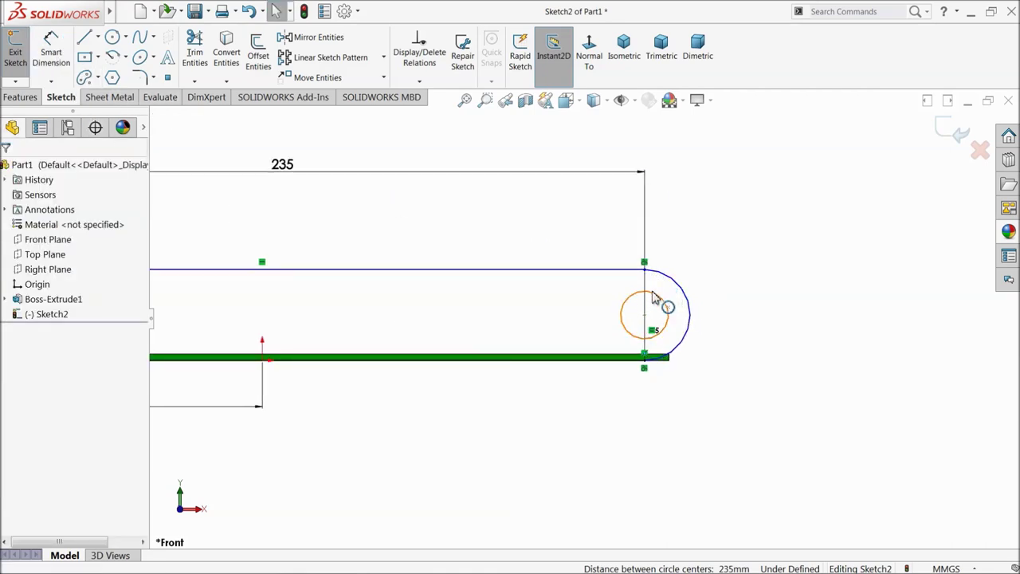
pyautogui.click(51, 49)
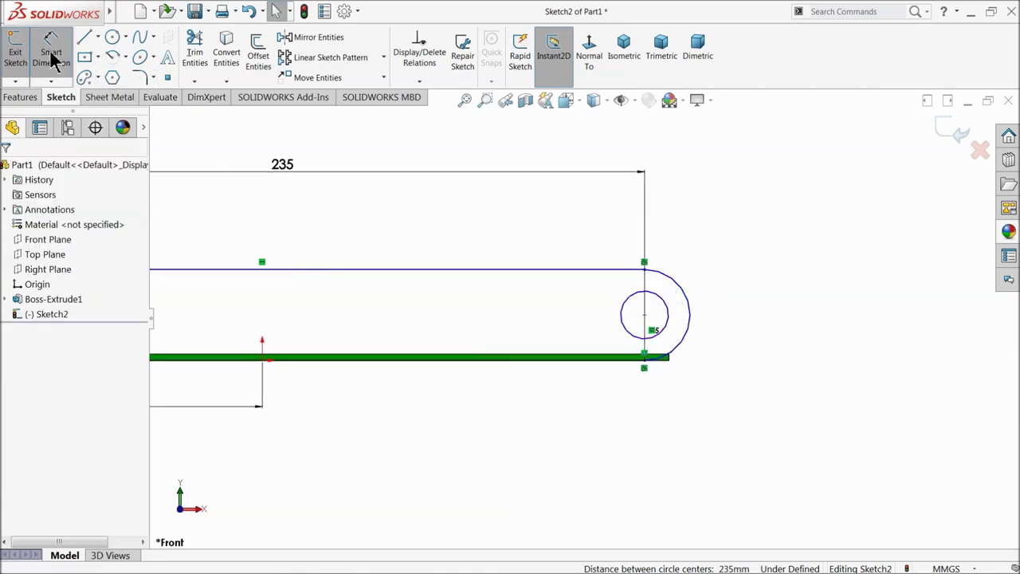
pyautogui.click(662, 296)
pyautogui.click(717, 239)
pyautogui.write('8')
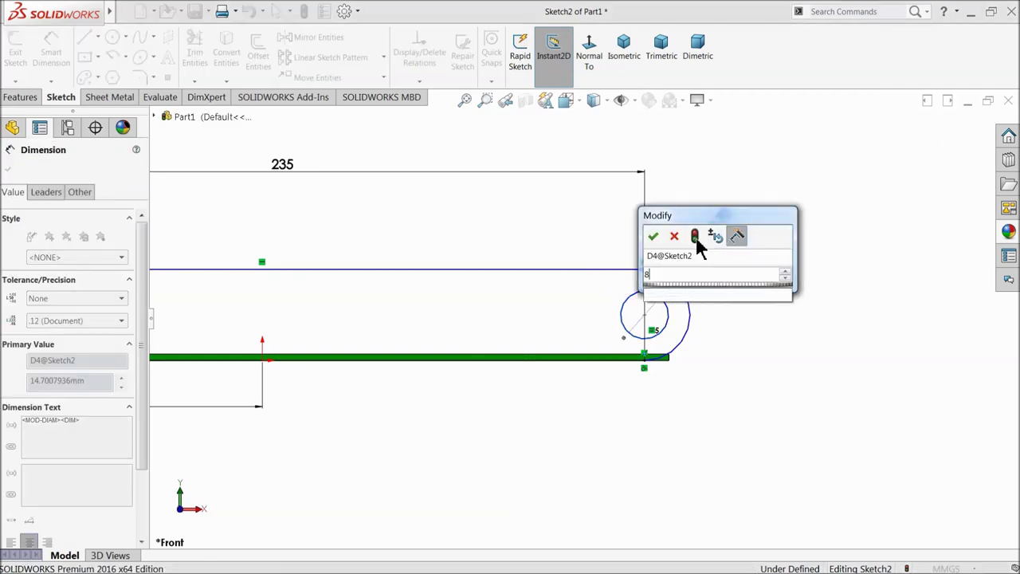
pyautogui.click(652, 237)
# Add a driven 14 mm vertical dimension from the left circle's centre to the bottom line
pyautogui.scroll(3, 706, 239)
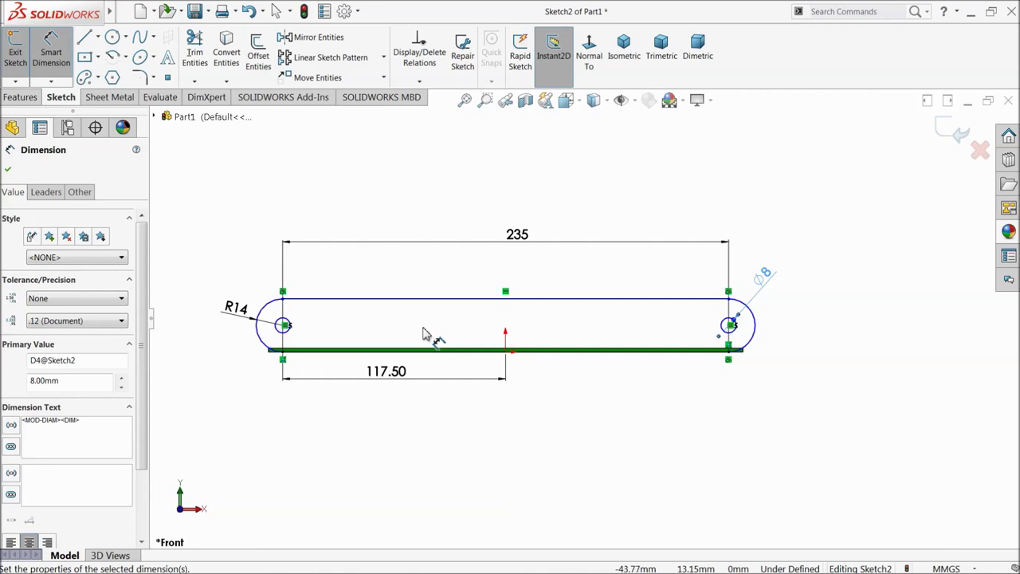
pyautogui.scroll(-4, 367, 335)
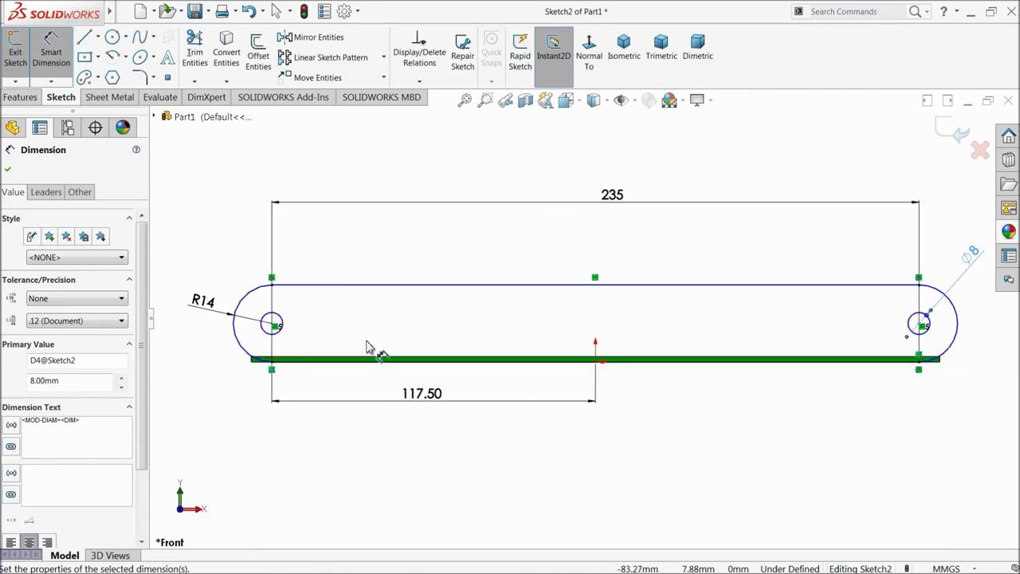
pyautogui.click(258, 319)
pyautogui.click(266, 376)
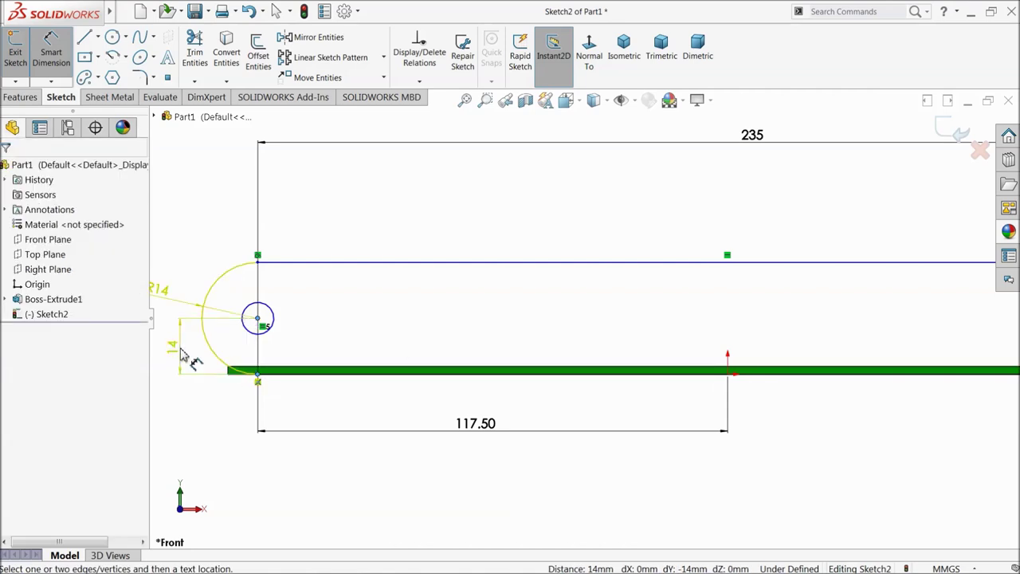
pyautogui.click(182, 355)
pyautogui.click(590, 297)
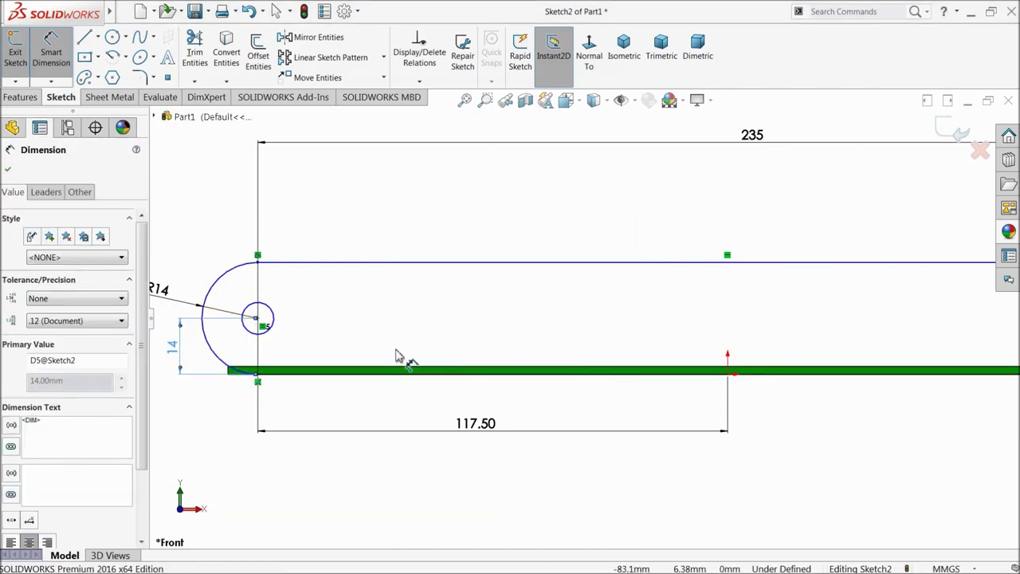
pyautogui.click(234, 417)
pyautogui.scroll(-6, 284, 376)
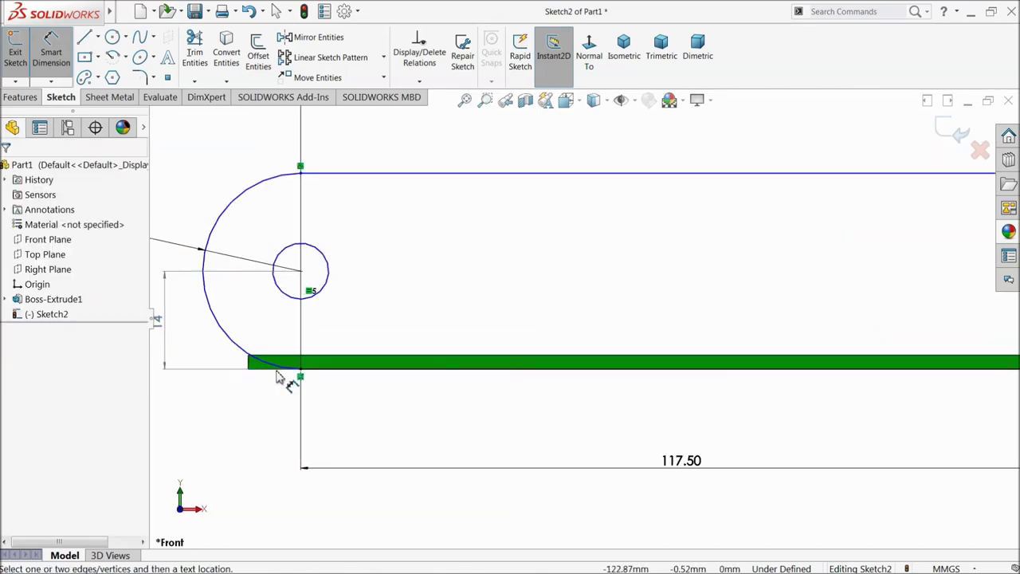
# Make the lower-left arc tangent to the slot's bottom line
pyautogui.scroll(-1, 357, 375)
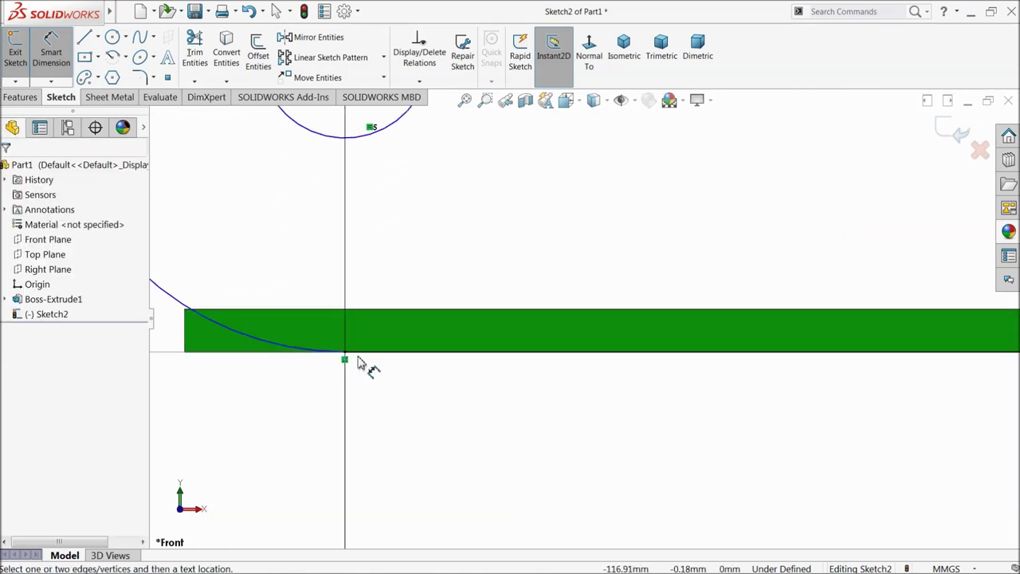
pyautogui.rightClick(416, 231)
pyautogui.press('Escape')
pyautogui.press('Escape')
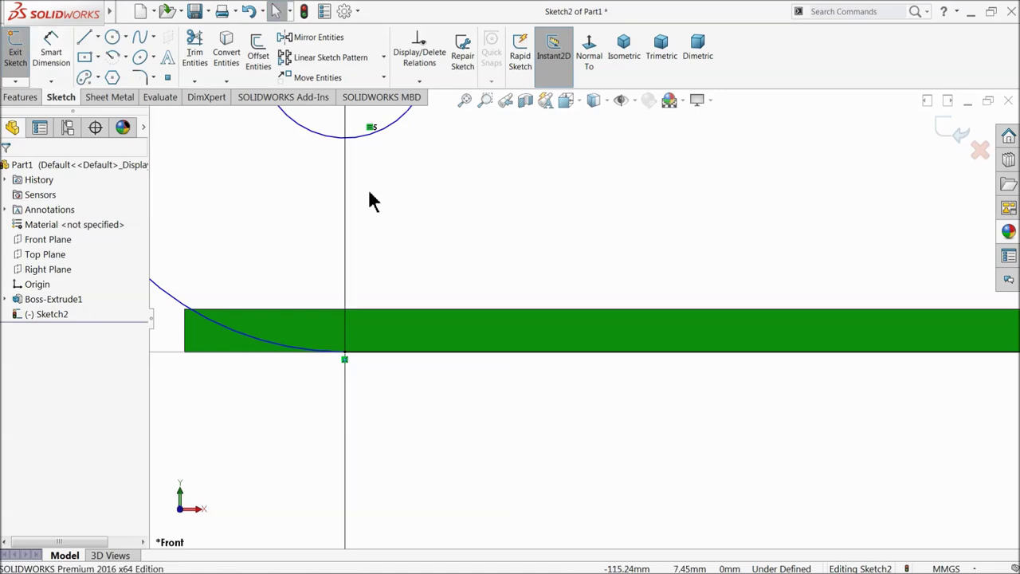
pyautogui.click(360, 353)
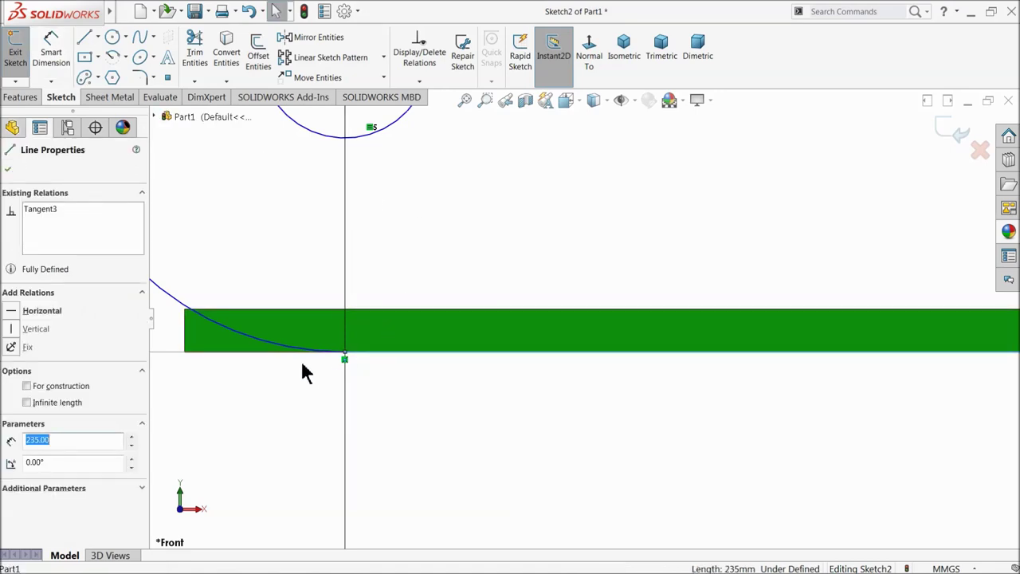
pyautogui.click(304, 356)
pyautogui.keyDown('ctrl'); pyautogui.click(334, 351); pyautogui.keyUp('ctrl')
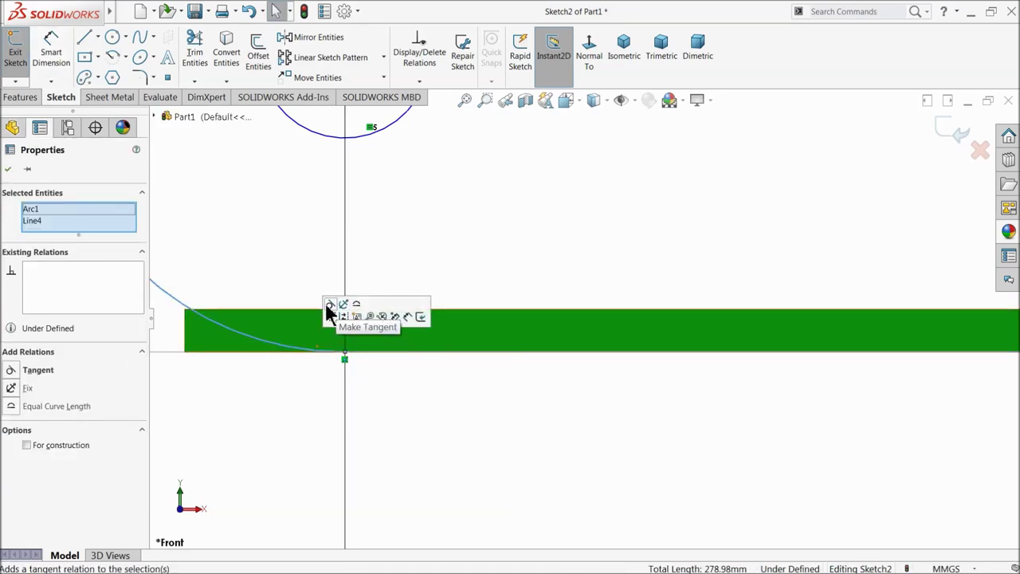
pyautogui.press('Escape')
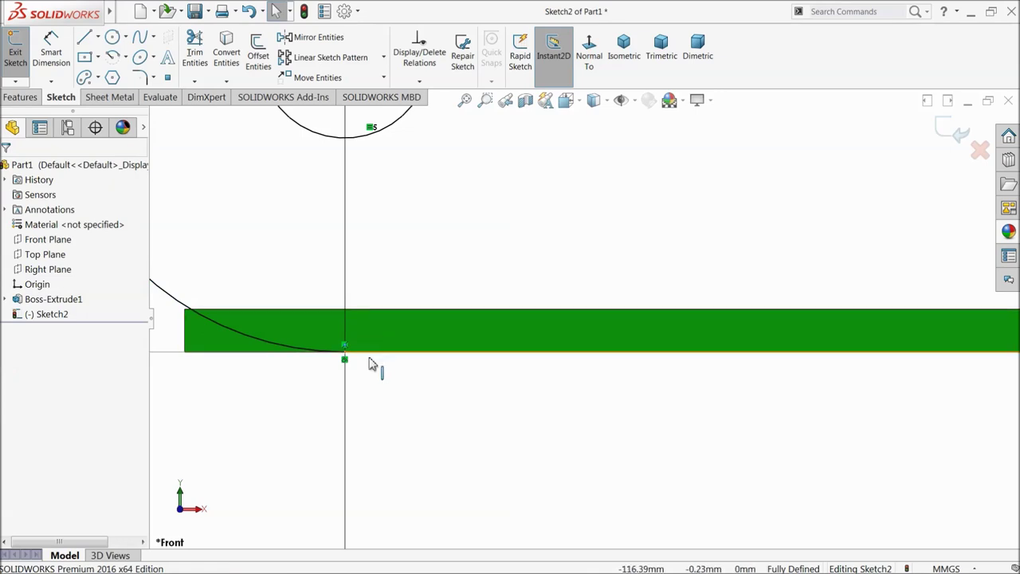
# Fit the fully defined slot sketch in view and start an Extruded Boss/Base
pyautogui.scroll(5, 403, 354)
pyautogui.scroll(5, 402, 354)
pyautogui.press('f')
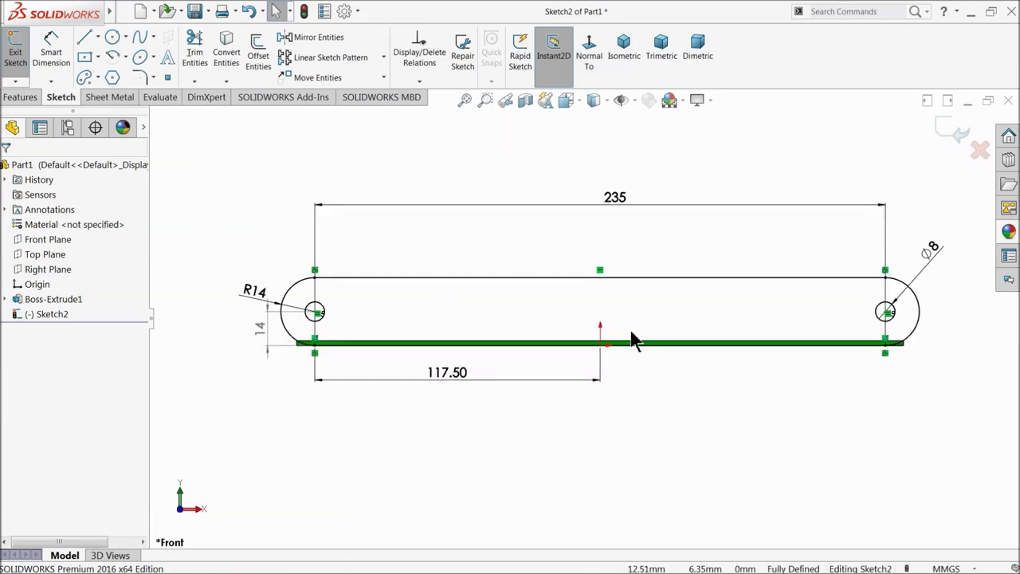
pyautogui.click(19, 97)
pyautogui.click(21, 49)
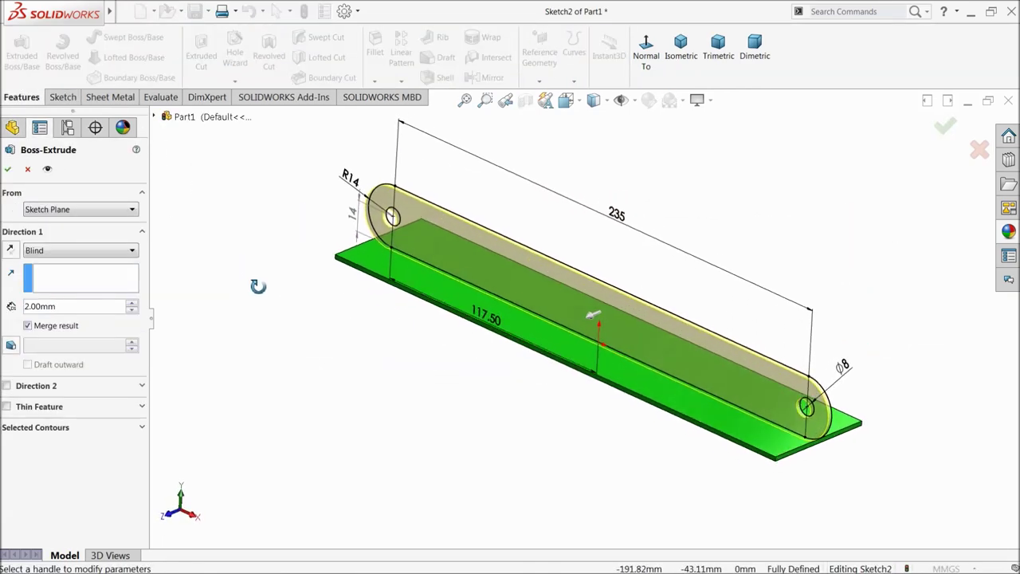
# Start the slot extrusion from a 22.5 mm offset and check the preview direction
pyautogui.scroll(-3, 620, 370)
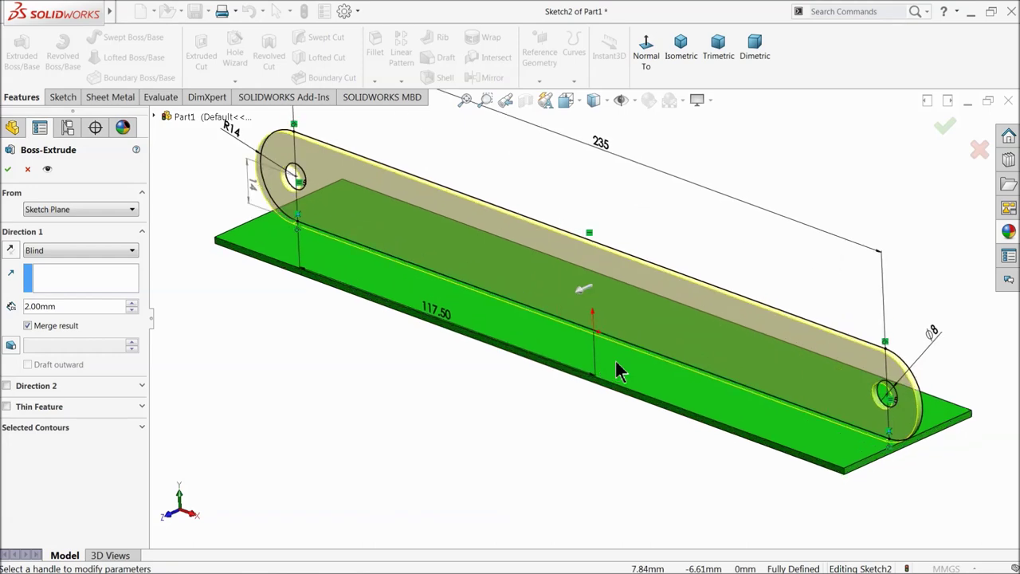
pyautogui.click(45, 211)
pyautogui.click(48, 250)
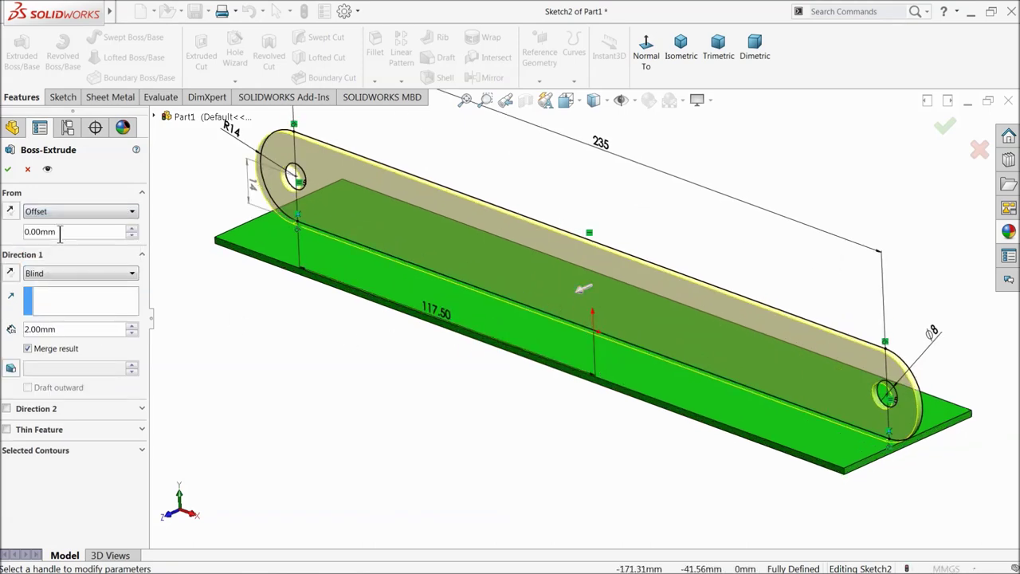
pyautogui.write('22.5')
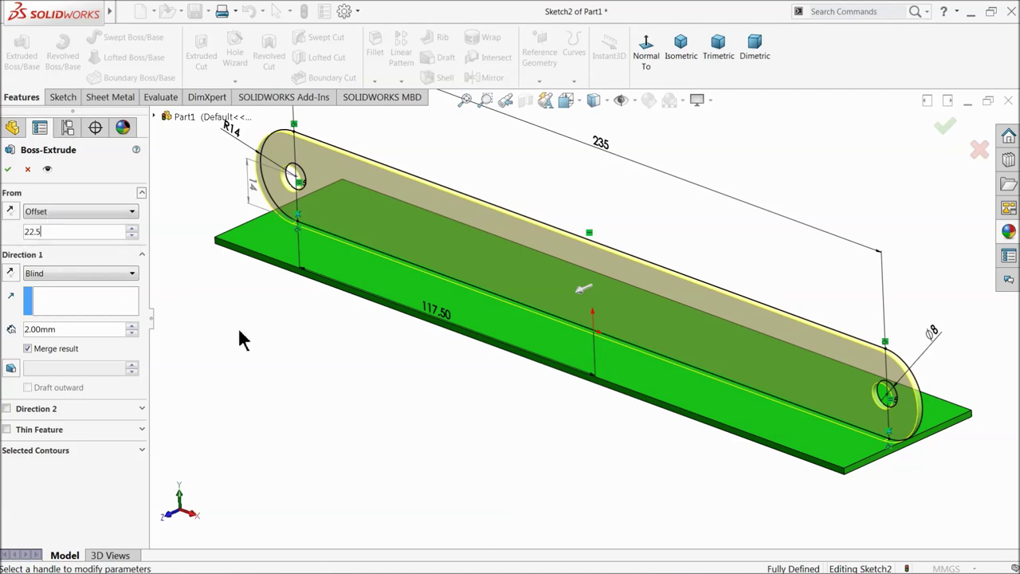
pyautogui.press('Return')
pyautogui.moveTo(257, 346); pyautogui.dragTo(542, 421, button='middle')
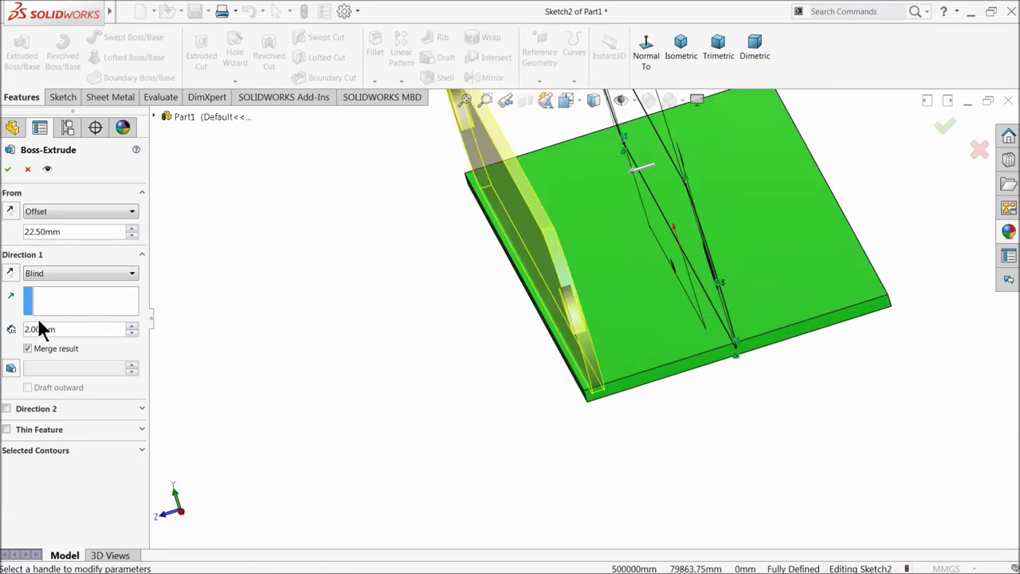
pyautogui.click(11, 273)
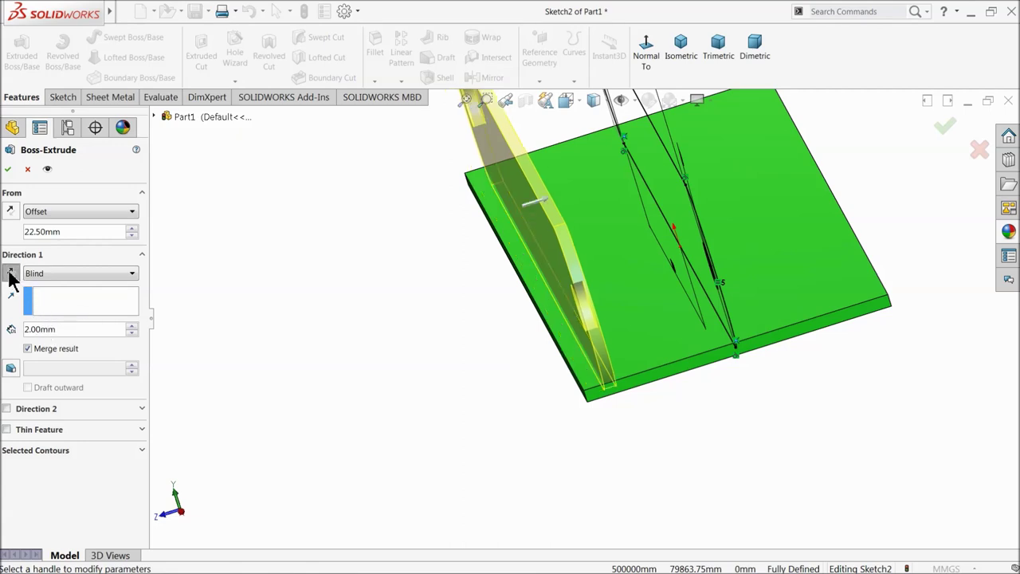
pyautogui.click(11, 273)
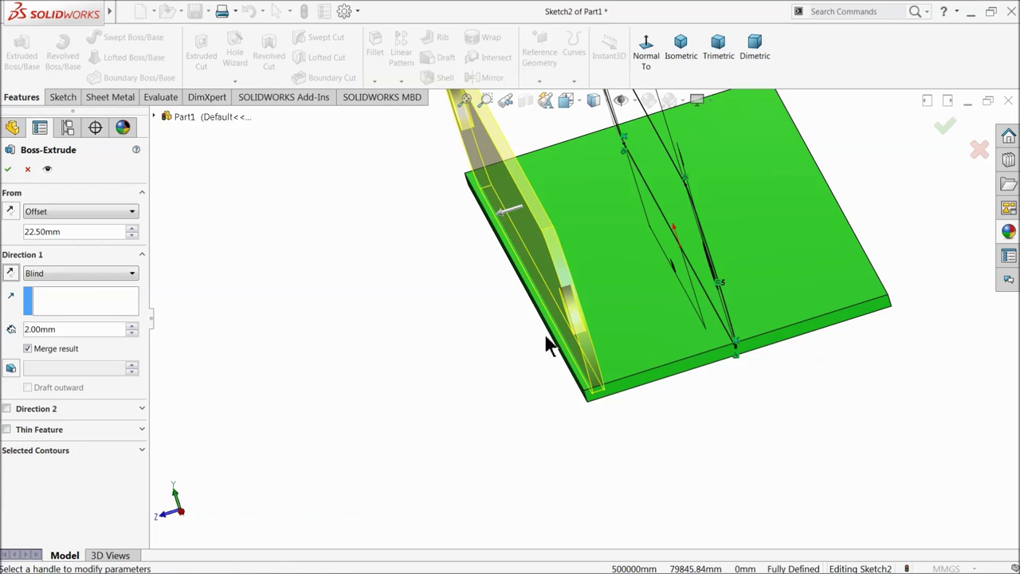
pyautogui.moveTo(546, 336); pyautogui.dragTo(598, 384, button='middle')
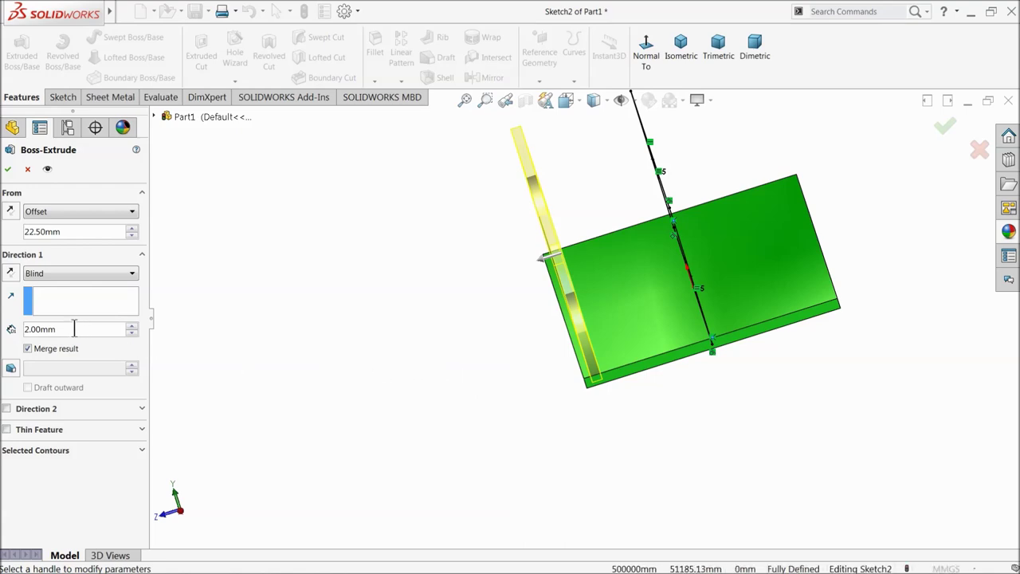
# Set the extrusion depth to 2 mm, reverse its direction, and accept Boss-Extrude2
pyautogui.write('20')
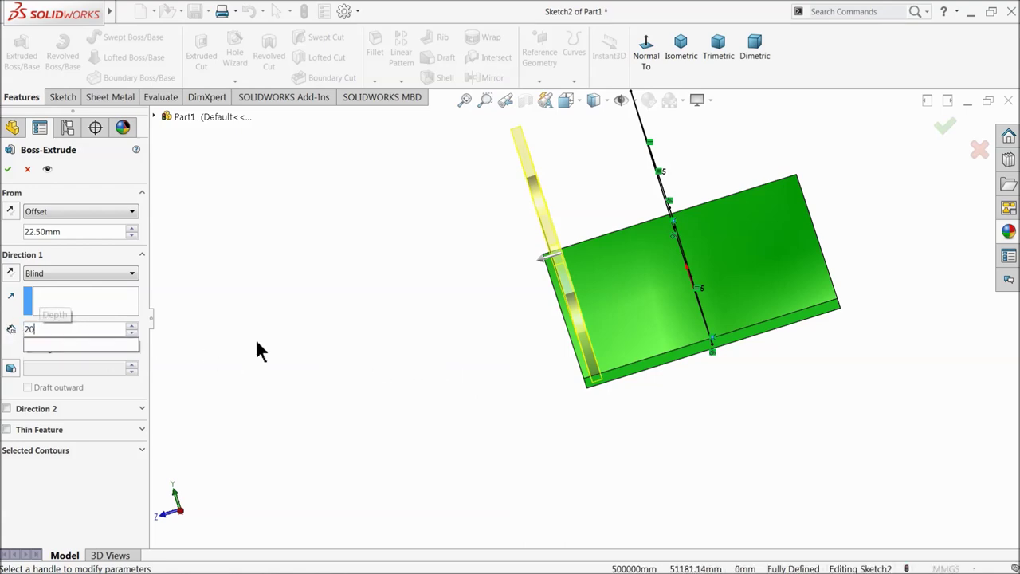
pyautogui.press('Return')
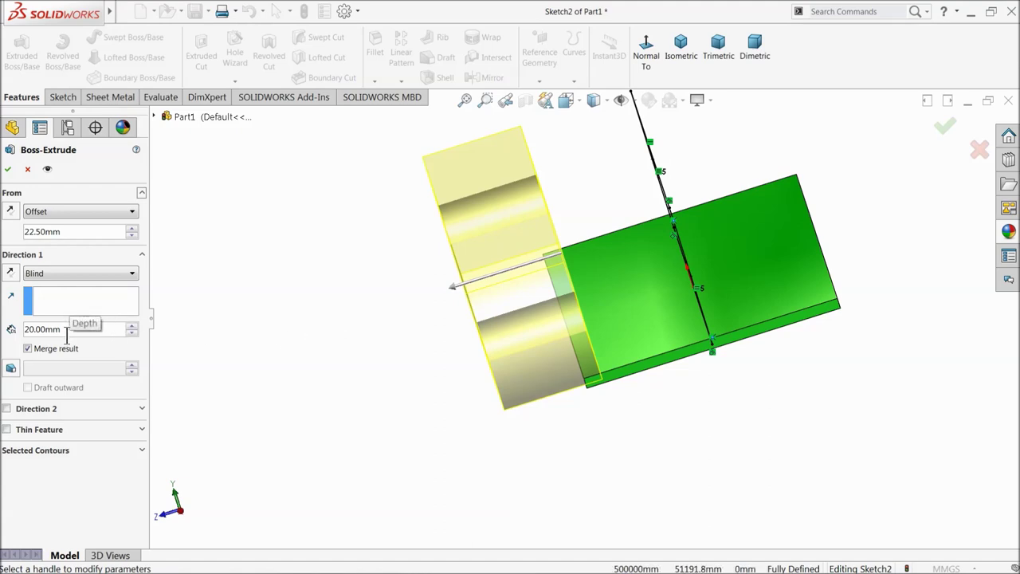
pyautogui.moveTo(67, 333); pyautogui.dragTo(29, 333)
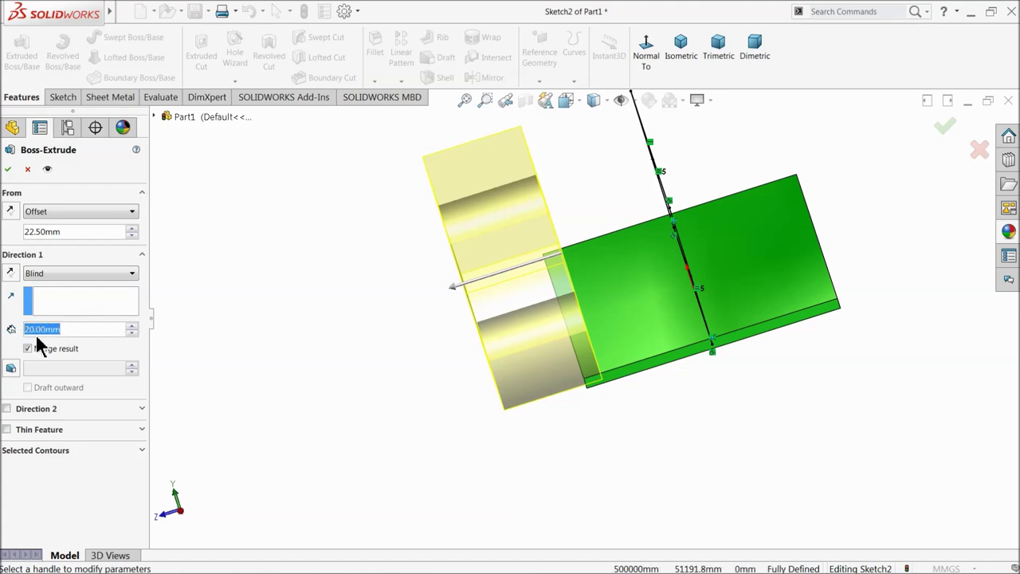
pyautogui.write('2')
pyautogui.press('Return')
pyautogui.click(11, 275)
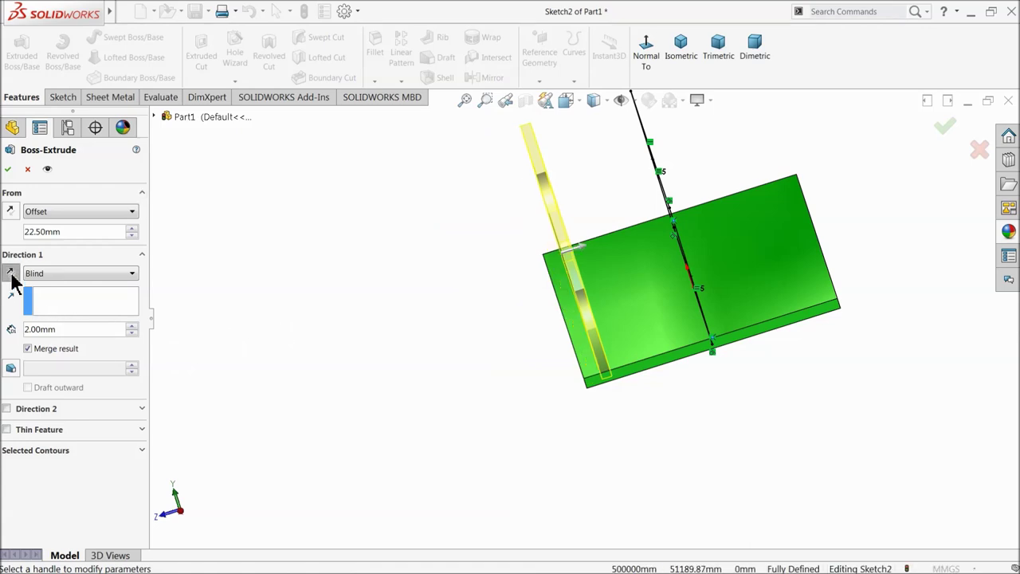
pyautogui.moveTo(290, 348); pyautogui.dragTo(288, 344, button='middle')
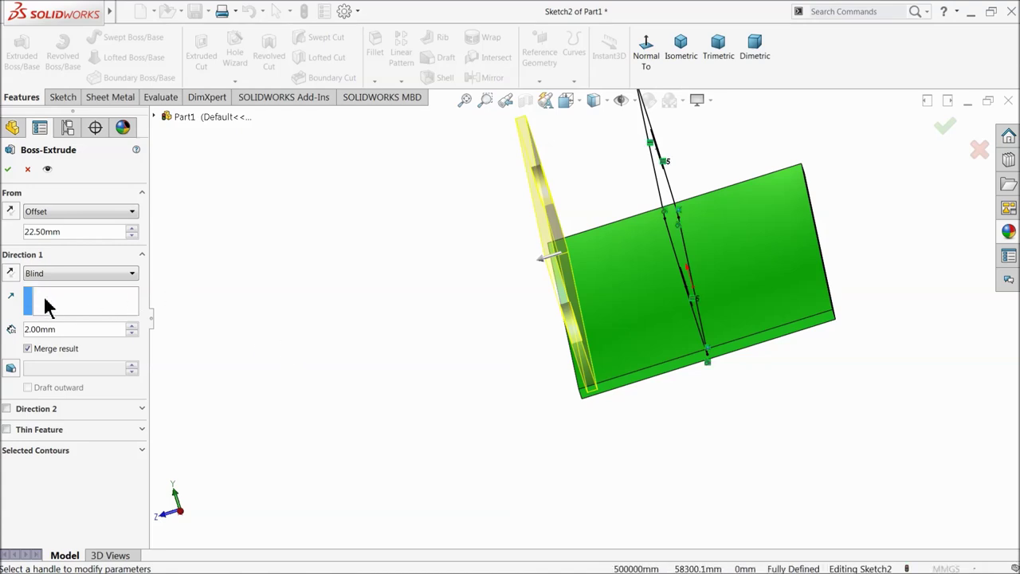
pyautogui.click(8, 169)
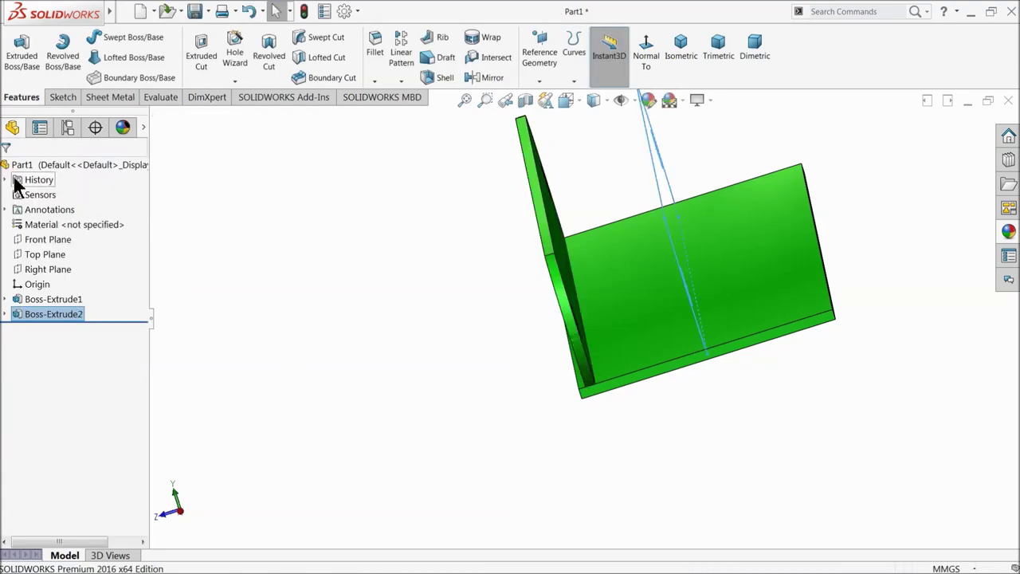
# Expand Boss-Extrude1 and select its Sketch1, fitting the bent plate in view
pyautogui.moveTo(234, 260); pyautogui.dragTo(490, 349, button='middle')
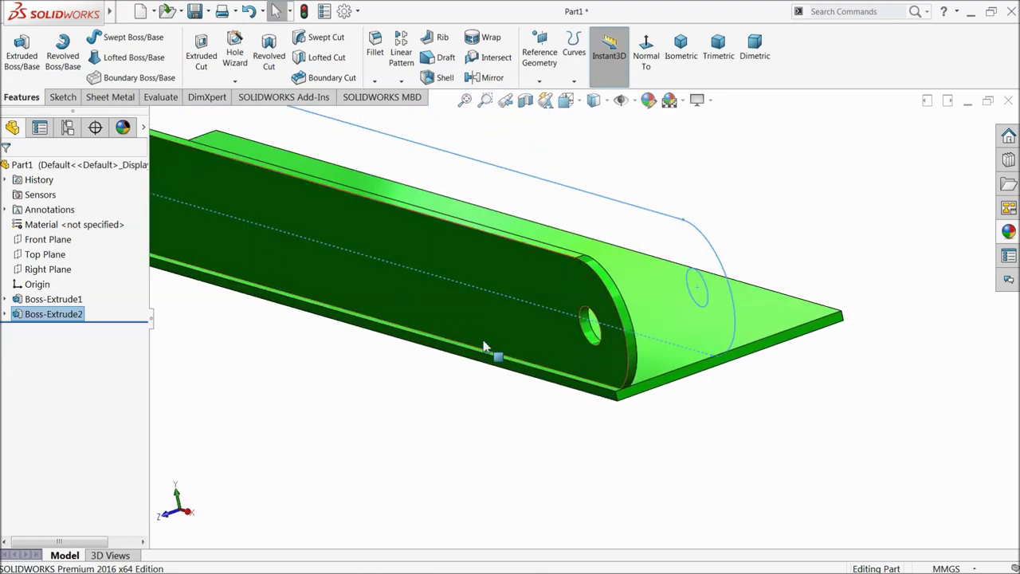
pyautogui.moveTo(618, 393); pyautogui.dragTo(597, 387, button='middle')
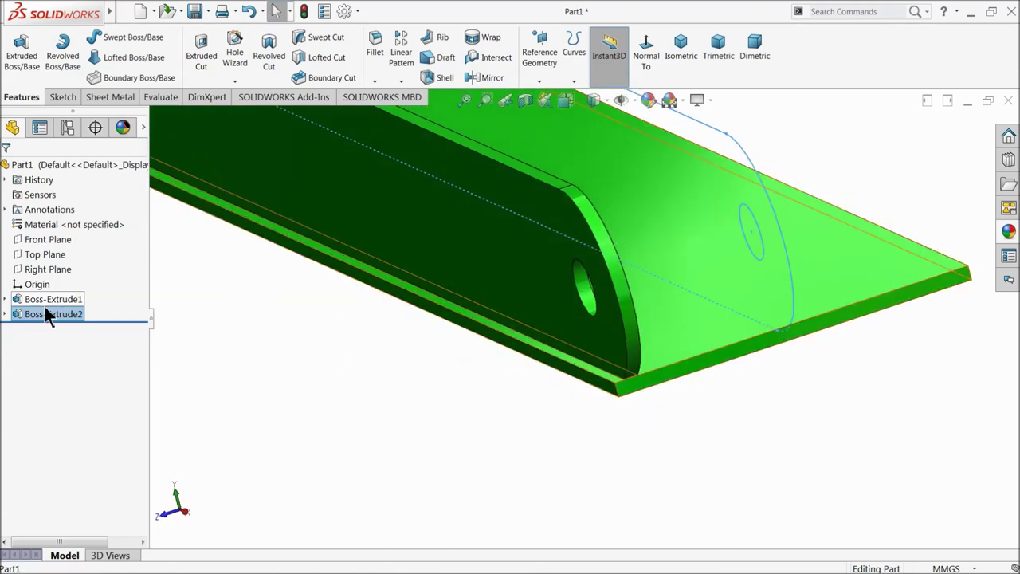
pyautogui.click(6, 300)
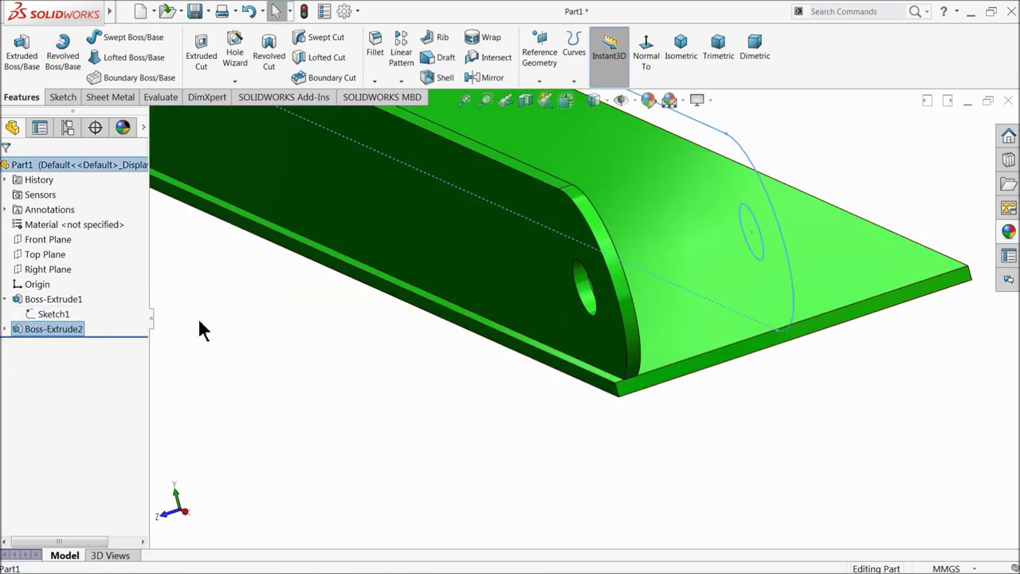
pyautogui.press('f')
pyautogui.click(47, 313)
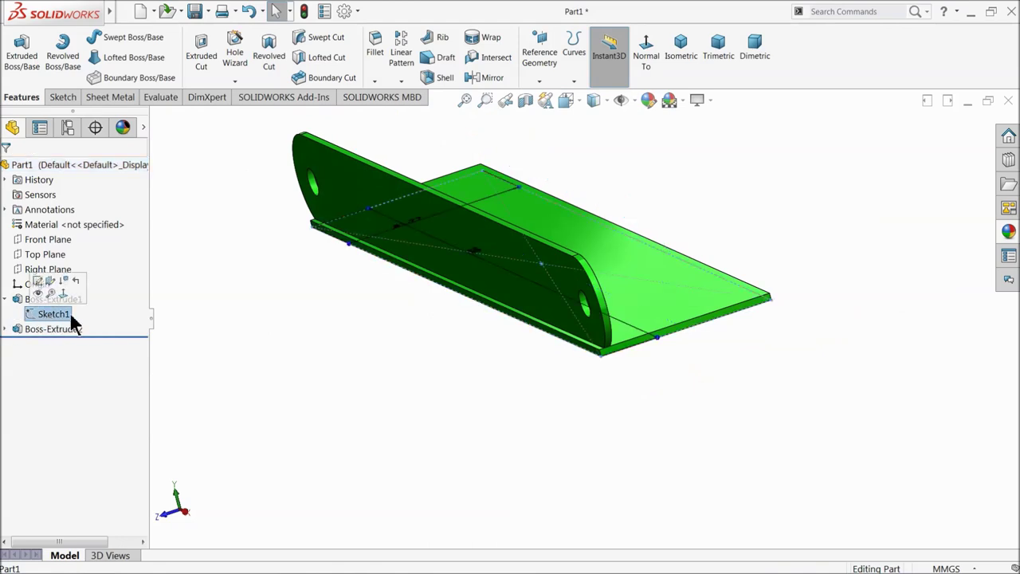
pyautogui.moveTo(284, 308); pyautogui.dragTo(310, 356, button='middle')
pyautogui.scroll(4, 343, 330)
pyautogui.scroll(-5, 450, 235)
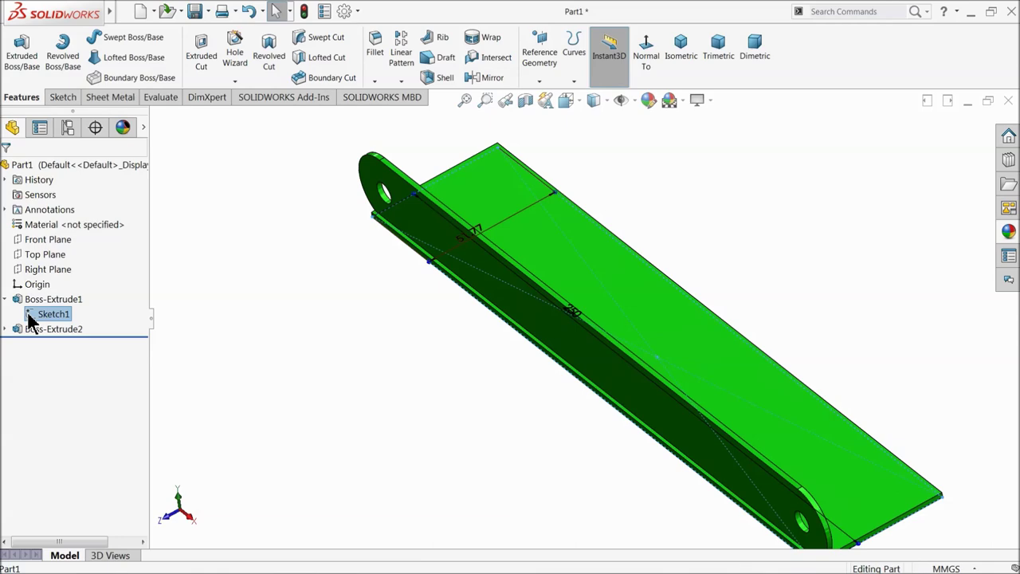
# Change Sketch1's rectangle height from 51.77 to 45 and rebuild the base plate
pyautogui.click(35, 288)
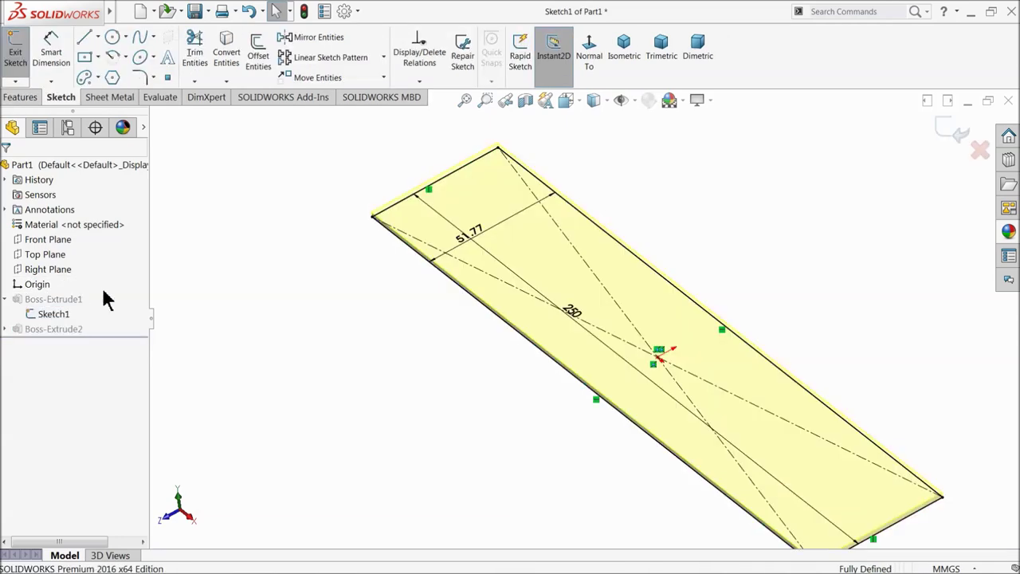
pyautogui.click(591, 60)
pyautogui.moveTo(400, 327); pyautogui.dragTo(255, 315)
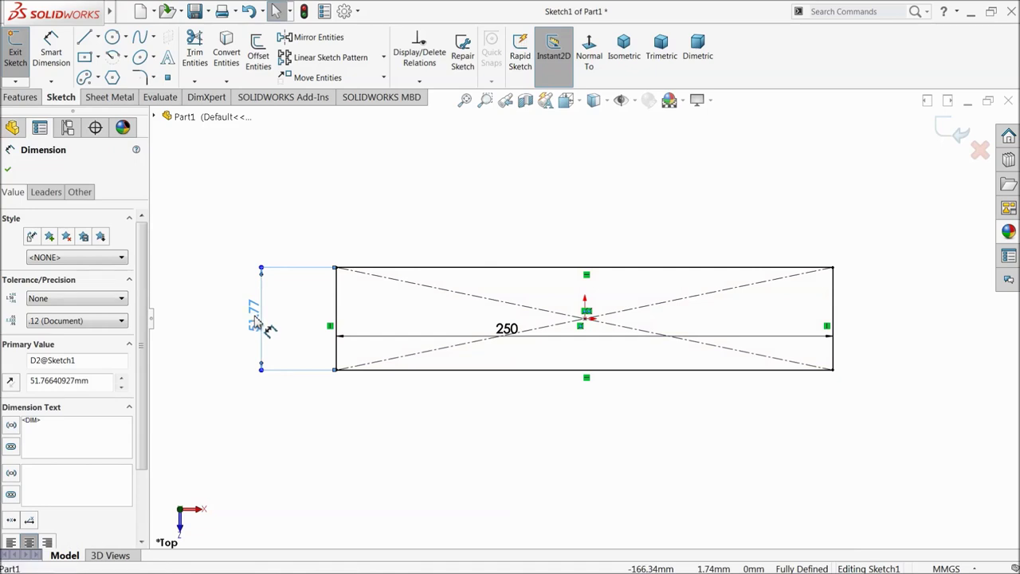
pyautogui.doubleClick(255, 317)
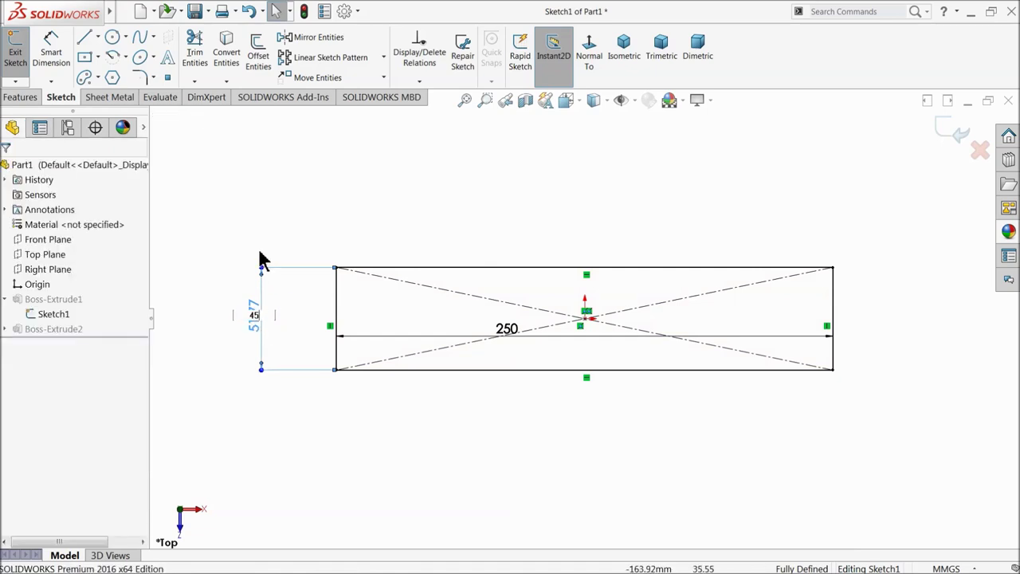
pyautogui.write('45')
pyautogui.press('Return')
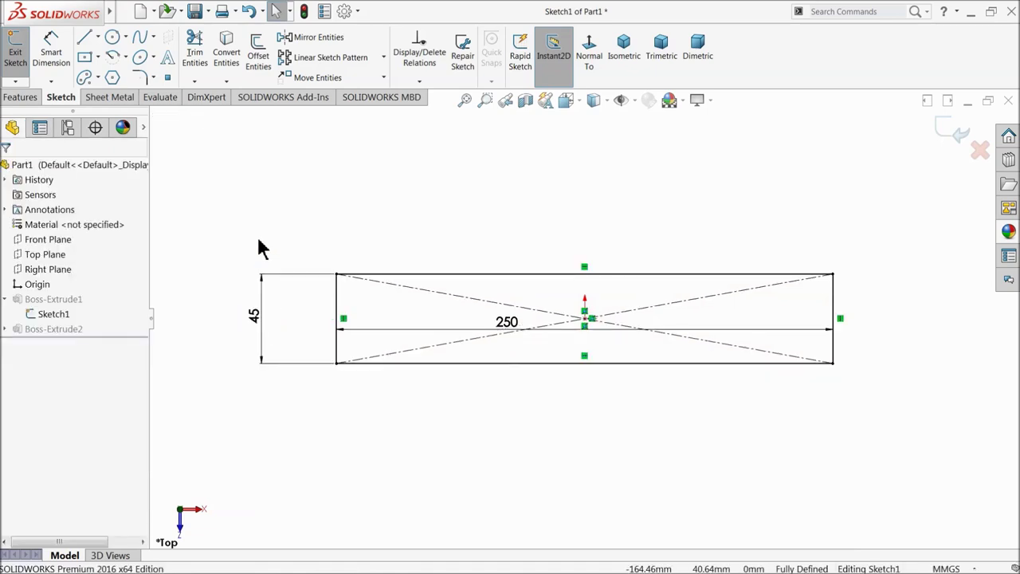
pyautogui.click(958, 138)
pyautogui.moveTo(685, 252)
pyautogui.mouseDown(button='middle')
pyautogui.moveTo(519, 285)
pyautogui.moveTo(458, 319)
pyautogui.moveTo(452, 266)
pyautogui.moveTo(579, 426)
pyautogui.moveTo(617, 360)
pyautogui.moveTo(618, 384)
pyautogui.moveTo(619, 360)
pyautogui.mouseUp(button='middle')
pyautogui.scroll(6, 662, 395)
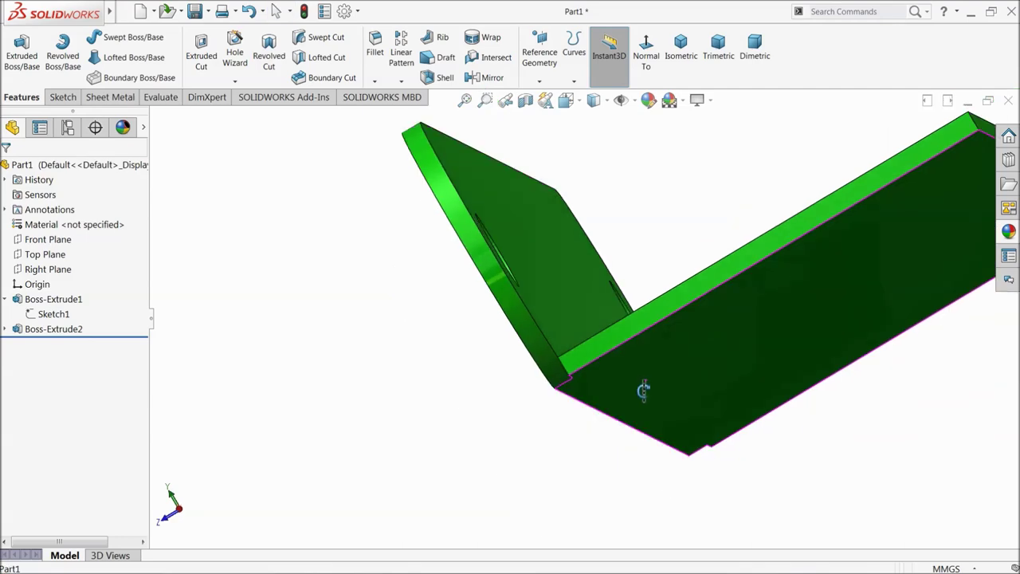
pyautogui.click(18, 330)
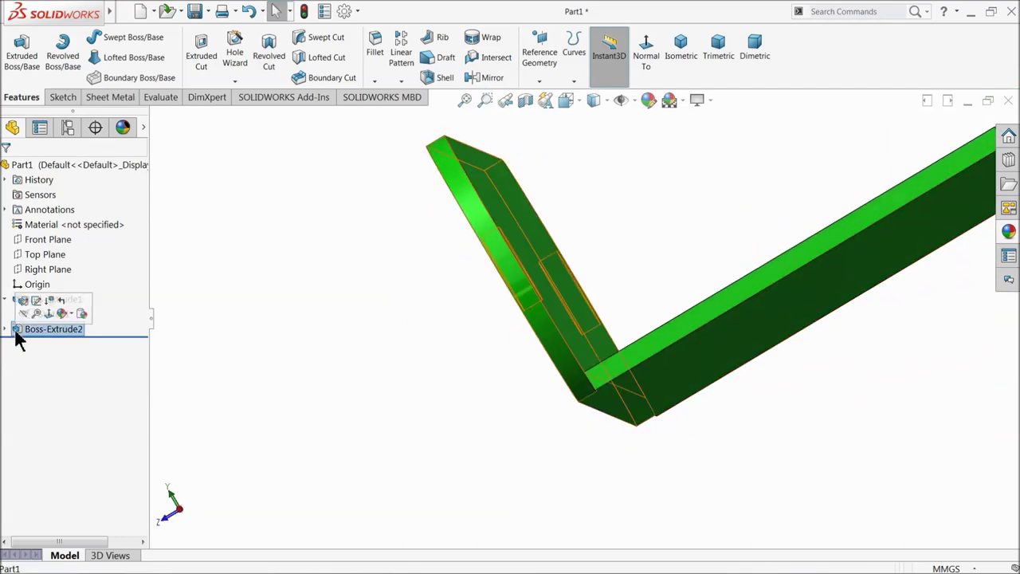
# Reverse Boss-Extrude2's direction so the side plate runs along the base edge
pyautogui.click(25, 304)
pyautogui.moveTo(341, 312)
pyautogui.mouseDown(button='middle')
pyautogui.moveTo(405, 321)
pyautogui.moveTo(427, 307)
pyautogui.moveTo(449, 358)
pyautogui.moveTo(467, 346)
pyautogui.mouseUp(button='middle')
pyautogui.scroll(-3, 847, 392)
pyautogui.scroll(-2, 610, 374)
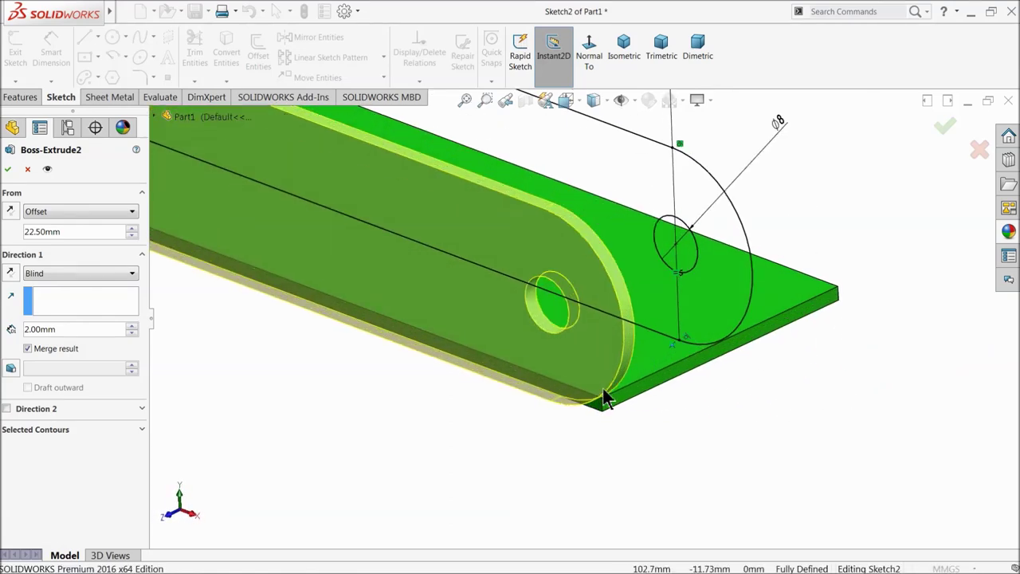
pyautogui.click(10, 275)
pyautogui.moveTo(510, 383); pyautogui.dragTo(497, 351, button='middle')
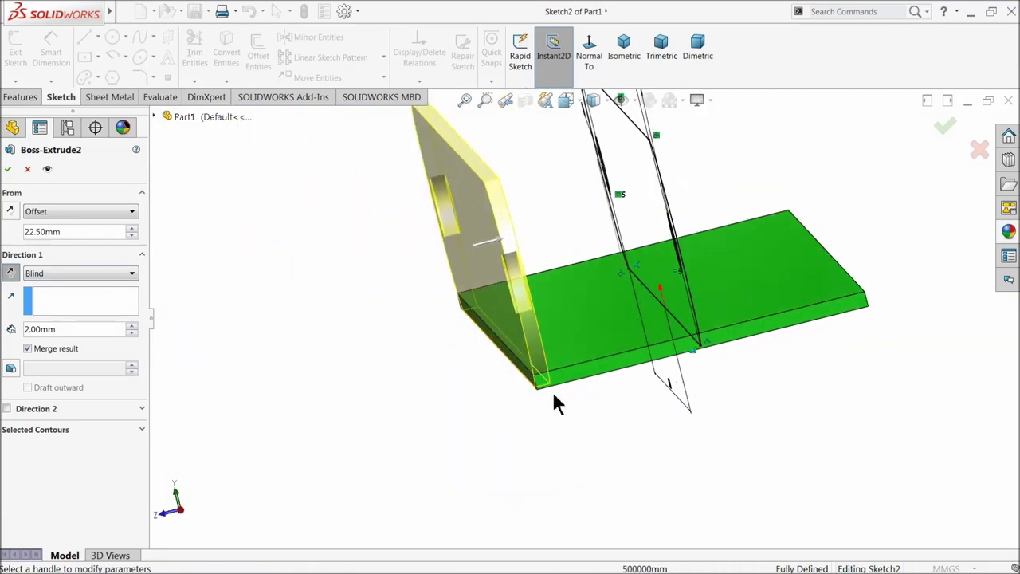
pyautogui.click(8, 169)
# Turn the model toward the side plate and select the Front Plane
pyautogui.scroll(2, 423, 359)
pyautogui.moveTo(423, 359); pyautogui.dragTo(487, 403, button='middle')
pyautogui.scroll(2, 487, 403)
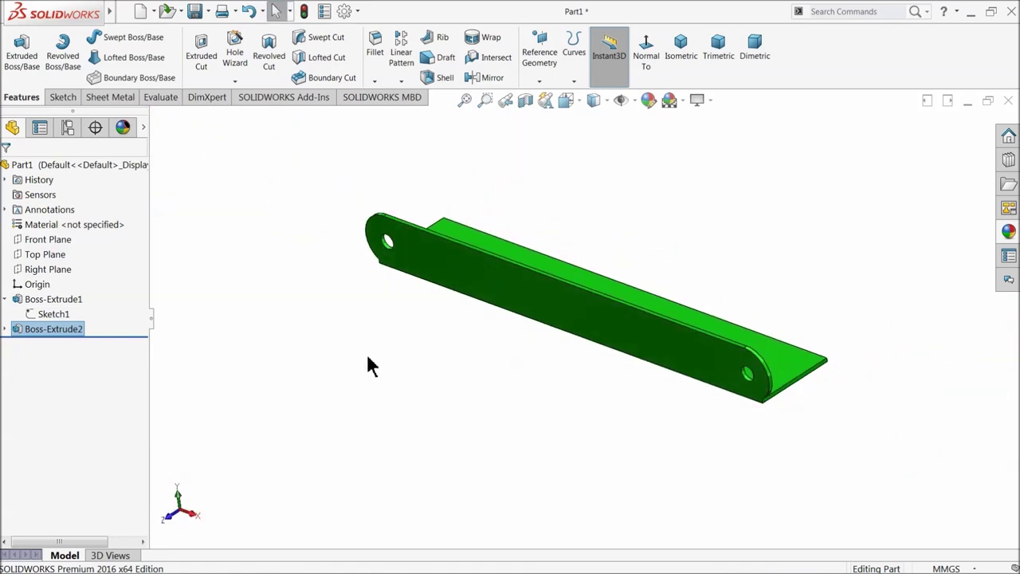
pyautogui.click(36, 240)
# Create Mirror1 about the Front Plane, replacing the wrong feature selection with Boss-Extrude2
pyautogui.click(617, 83)
pyautogui.click(490, 78)
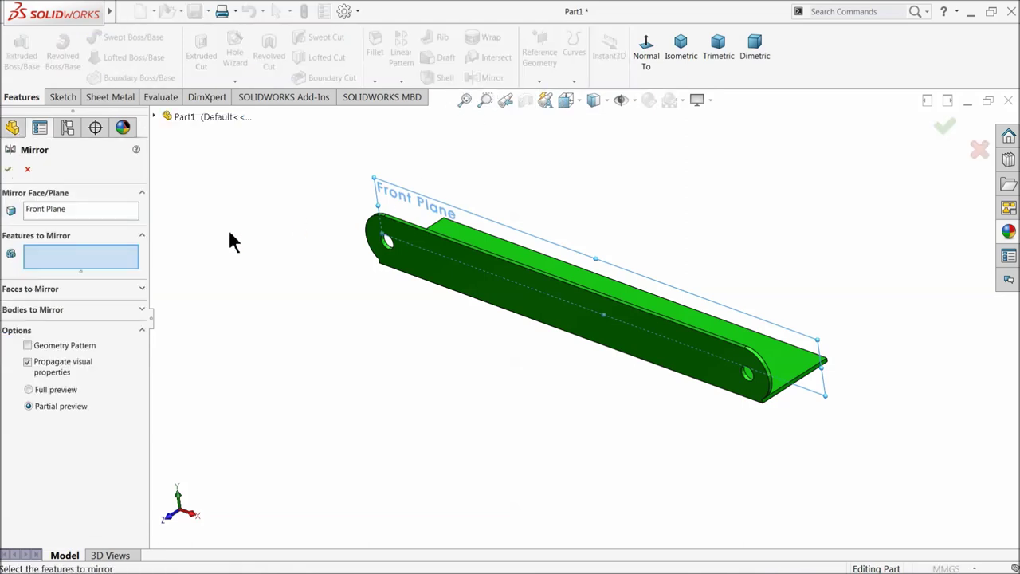
pyautogui.click(428, 244)
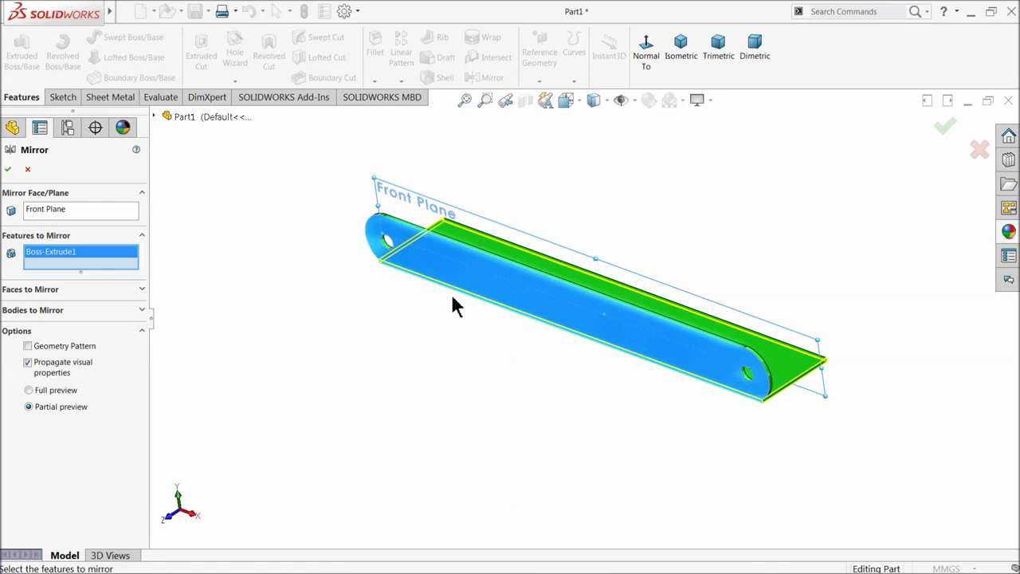
pyautogui.moveTo(278, 354); pyautogui.dragTo(258, 371, button='middle')
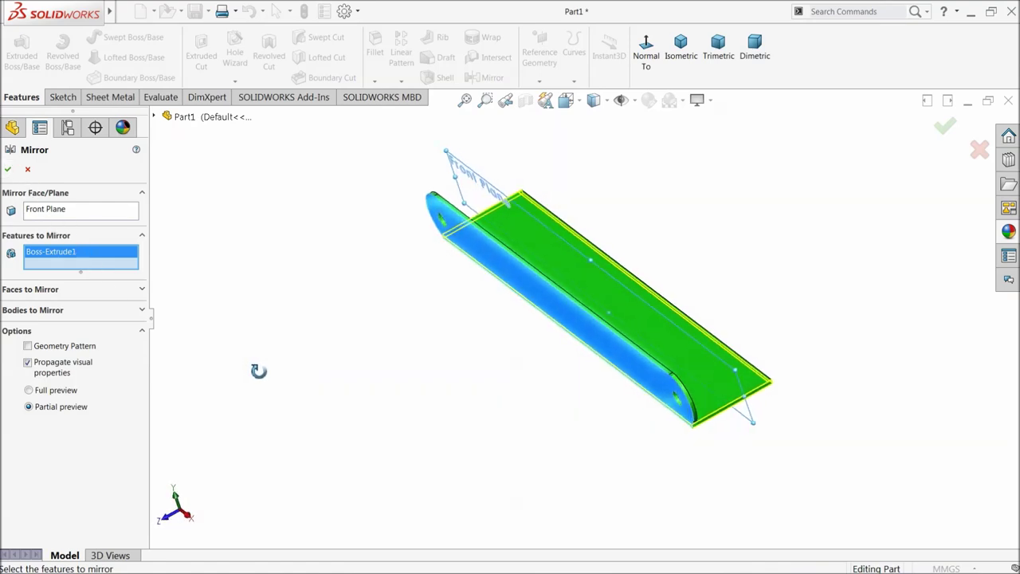
pyautogui.click(154, 117)
pyautogui.rightClick(94, 254)
pyautogui.click(128, 264)
pyautogui.click(209, 266)
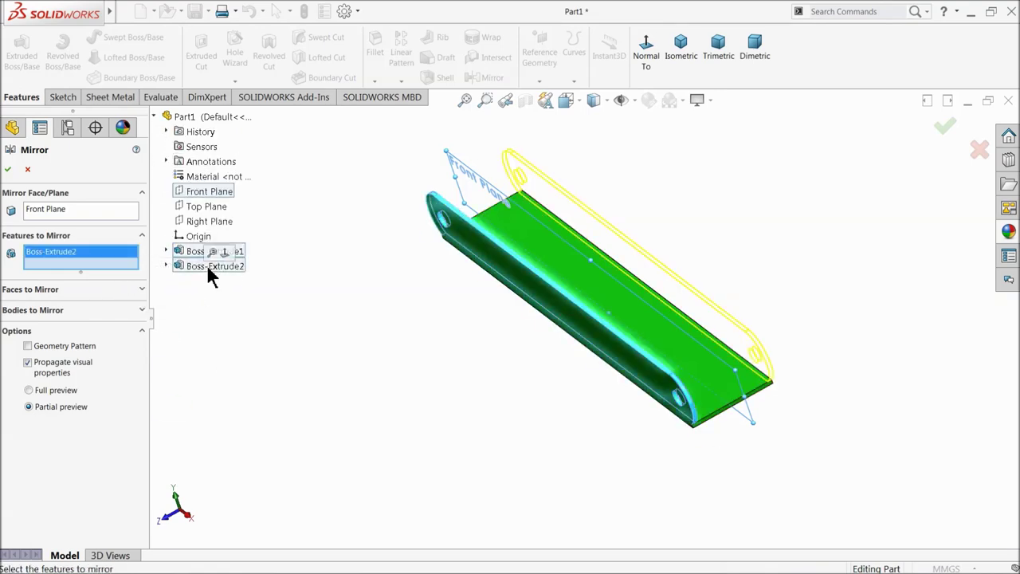
pyautogui.click(9, 171)
pyautogui.moveTo(547, 446); pyautogui.dragTo(579, 462, button='middle')
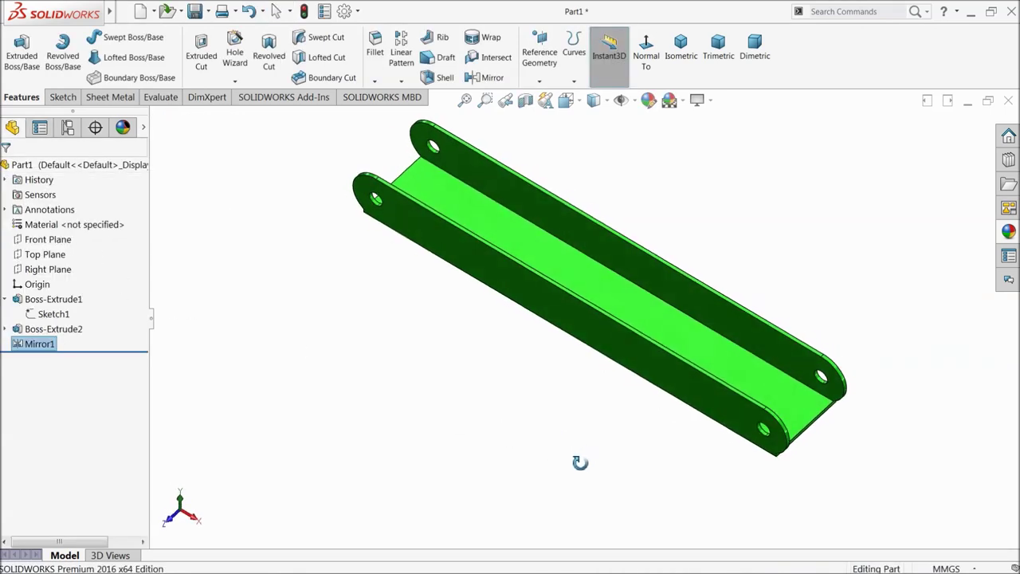
pyautogui.click(680, 48)
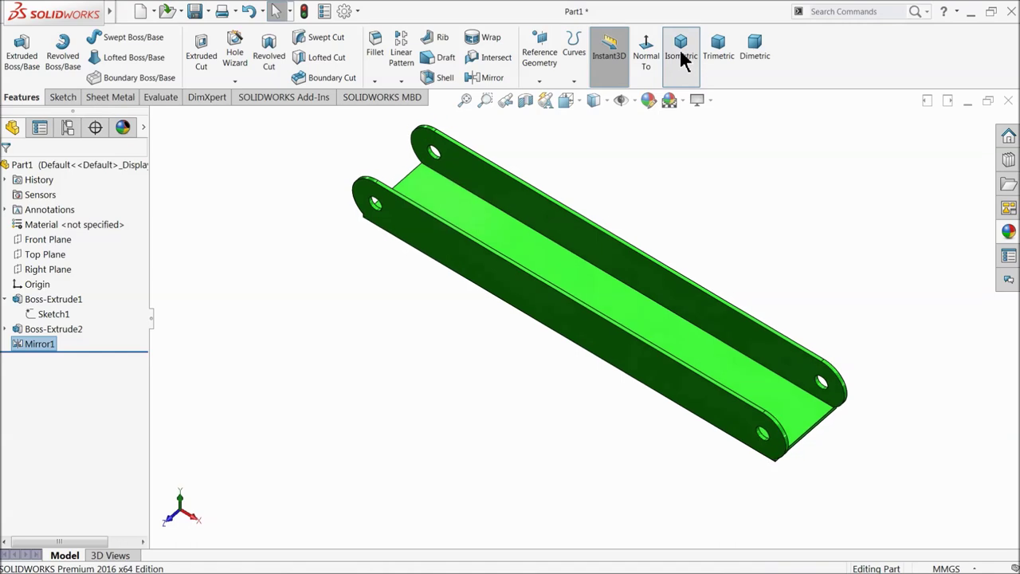
# Sketch a corner rectangle on the channel's base face, overhanging the end
pyautogui.click(758, 414)
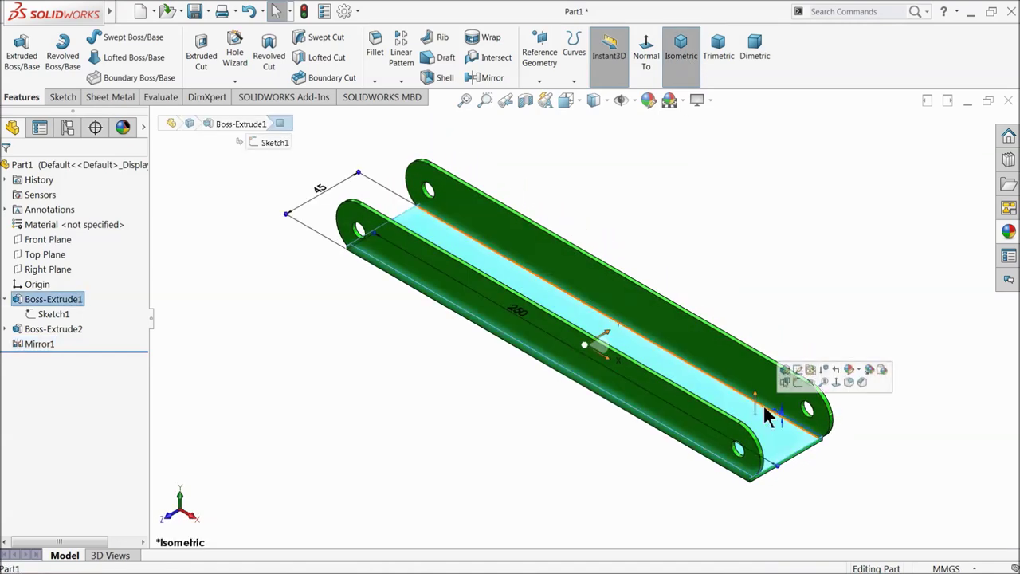
pyautogui.click(802, 388)
pyautogui.click(587, 62)
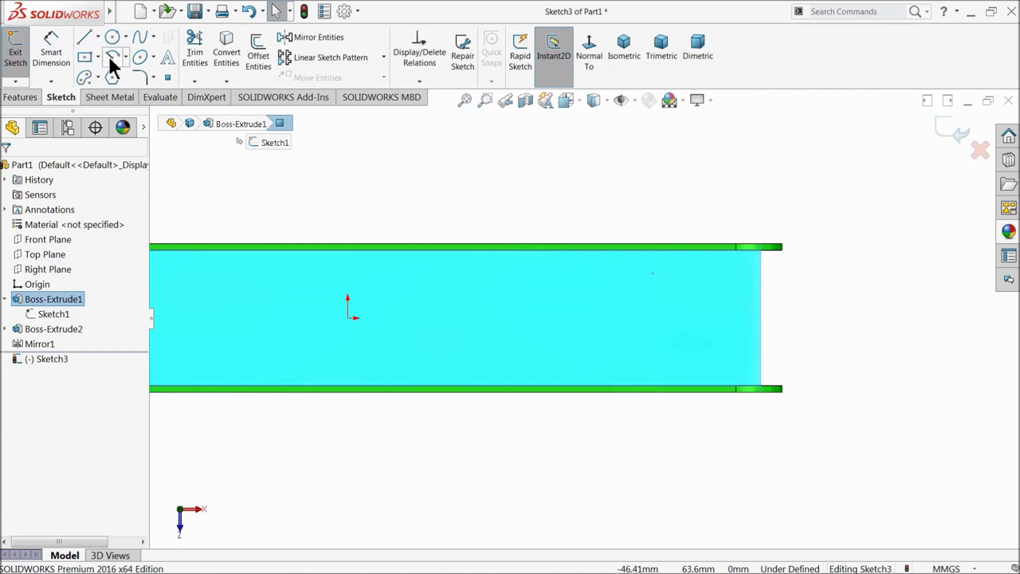
pyautogui.click(97, 57)
pyautogui.click(107, 73)
pyautogui.scroll(-1, 685, 286)
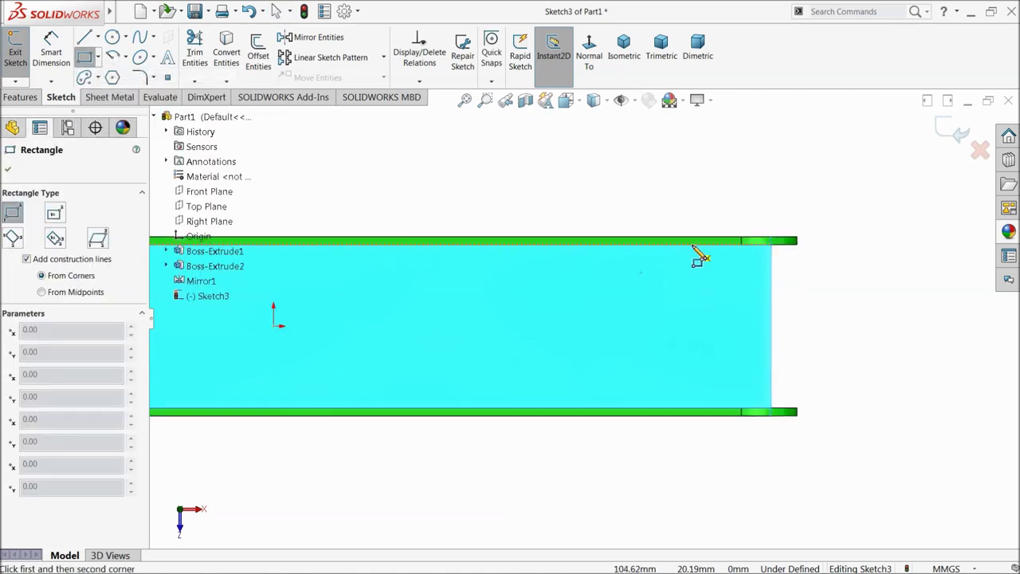
pyautogui.click(673, 245)
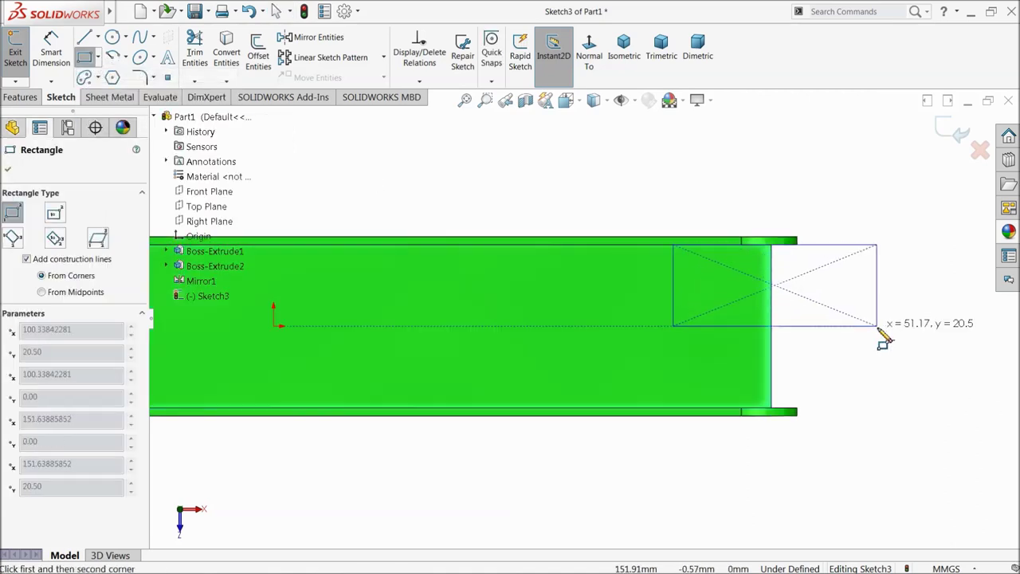
pyautogui.click(951, 389)
pyautogui.rightClick(879, 322)
pyautogui.click(901, 321)
# Make the rectangle's bottom line collinear with the base's bottom edge
pyautogui.scroll(-3, 811, 389)
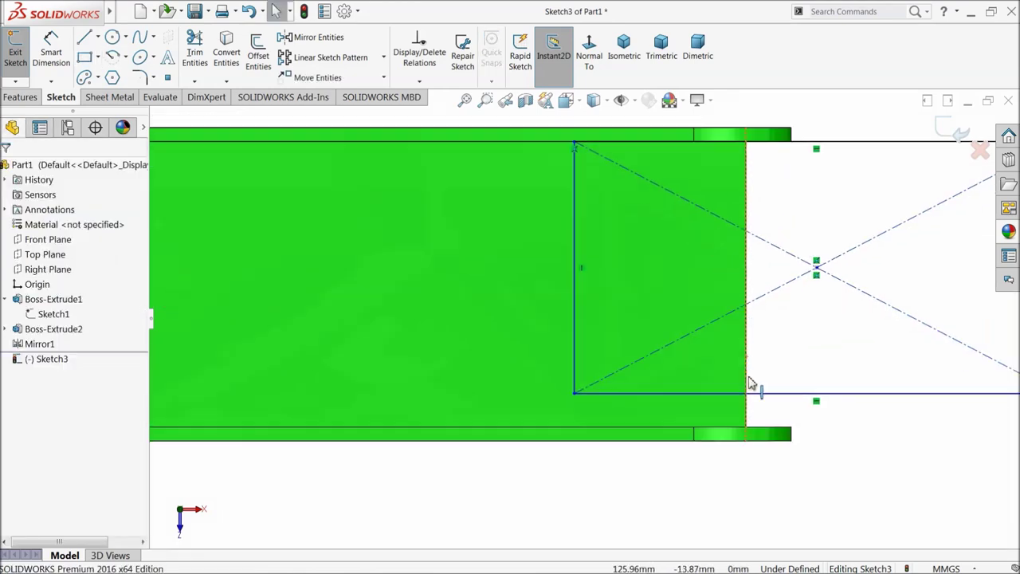
pyautogui.click(644, 440)
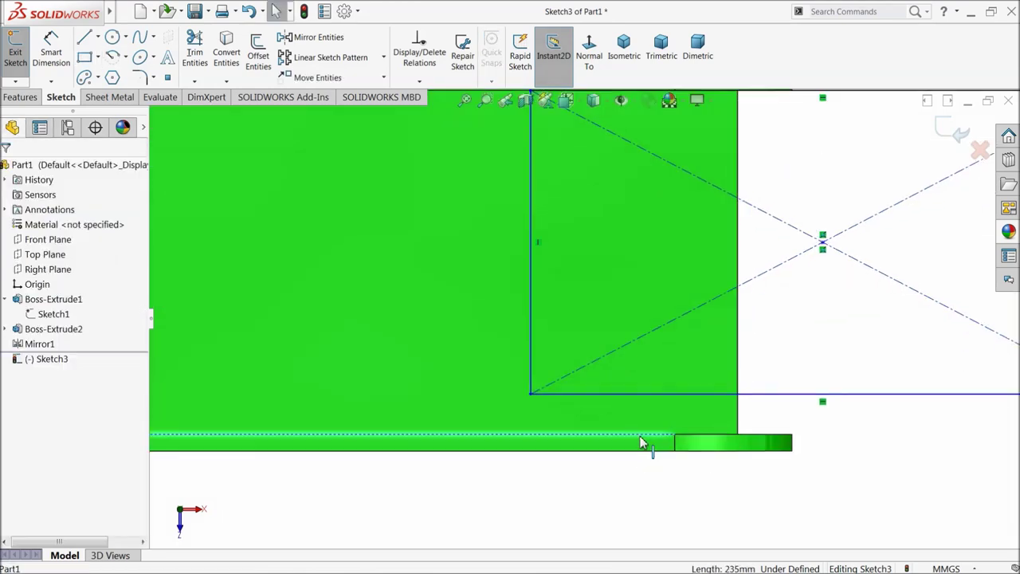
pyautogui.keyDown('ctrl'); pyautogui.click(640, 394); pyautogui.keyUp('ctrl')
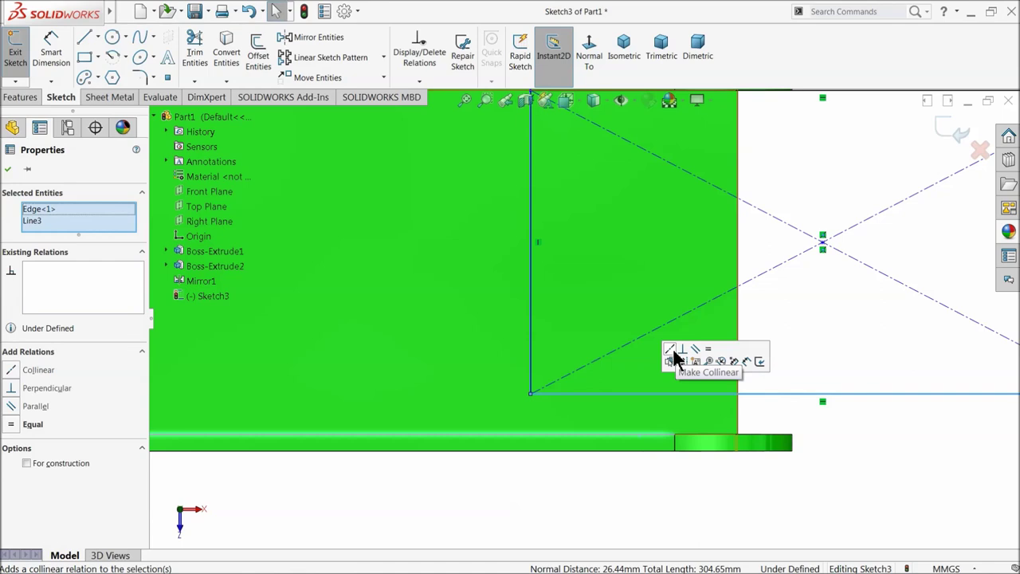
pyautogui.click(677, 351)
pyautogui.scroll(3, 590, 351)
# Dimension the rectangle's vertical line 15 from the reference edge
pyautogui.click(50, 56)
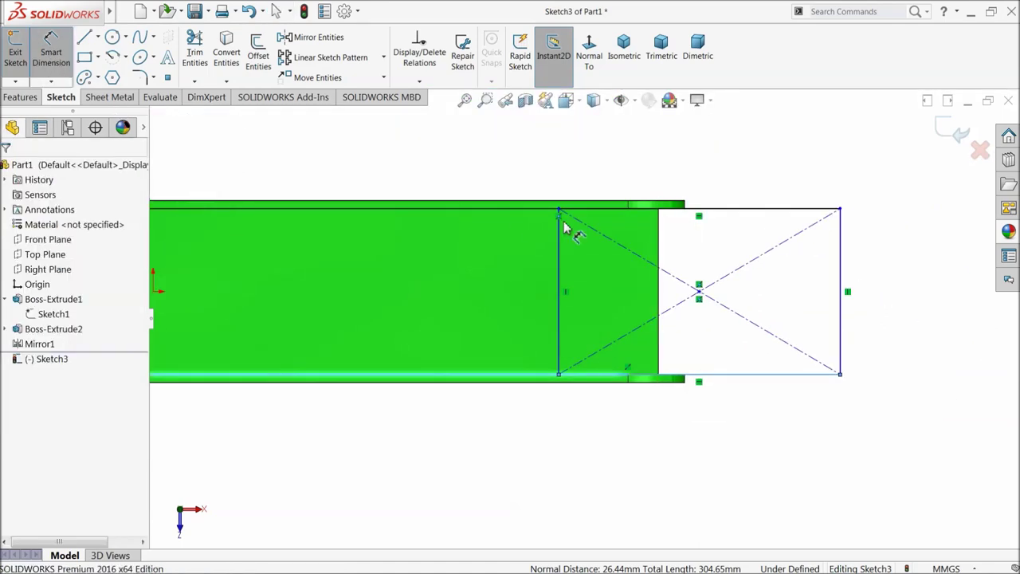
pyautogui.scroll(-3, 571, 236)
pyautogui.click(534, 236)
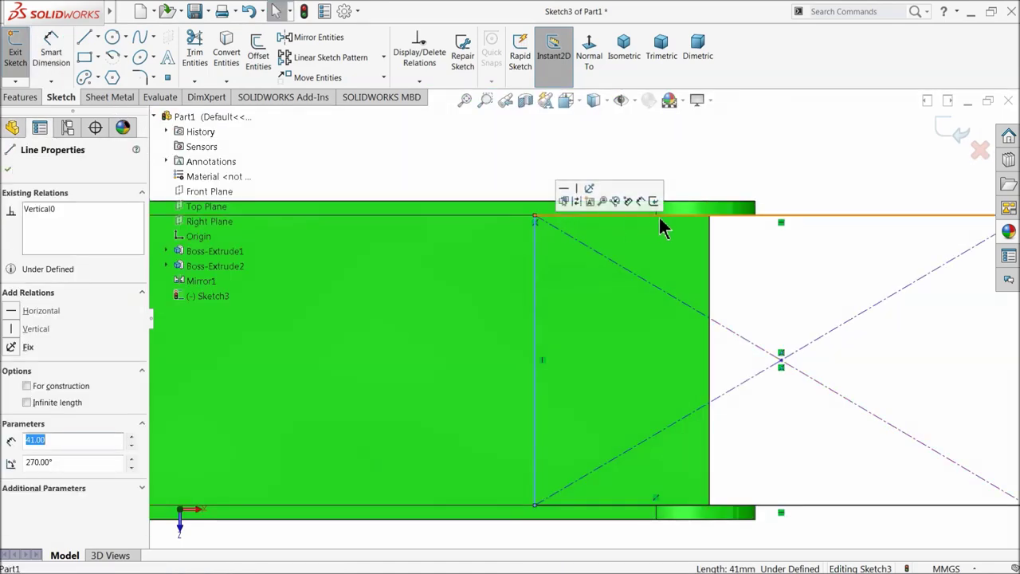
pyautogui.click(50, 52)
pyautogui.press('Escape')
pyautogui.click(535, 245)
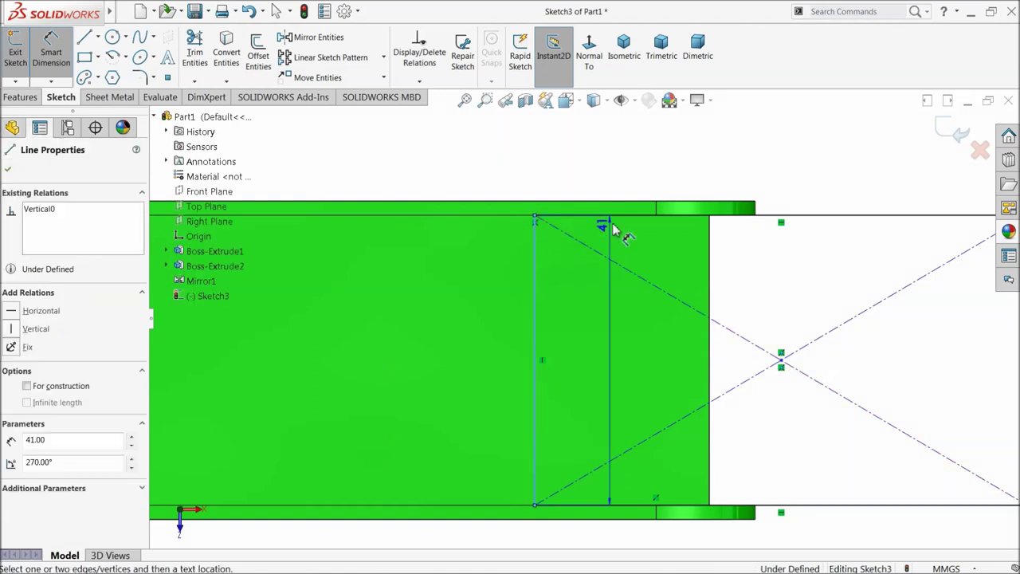
pyautogui.click(656, 221)
pyautogui.click(587, 167)
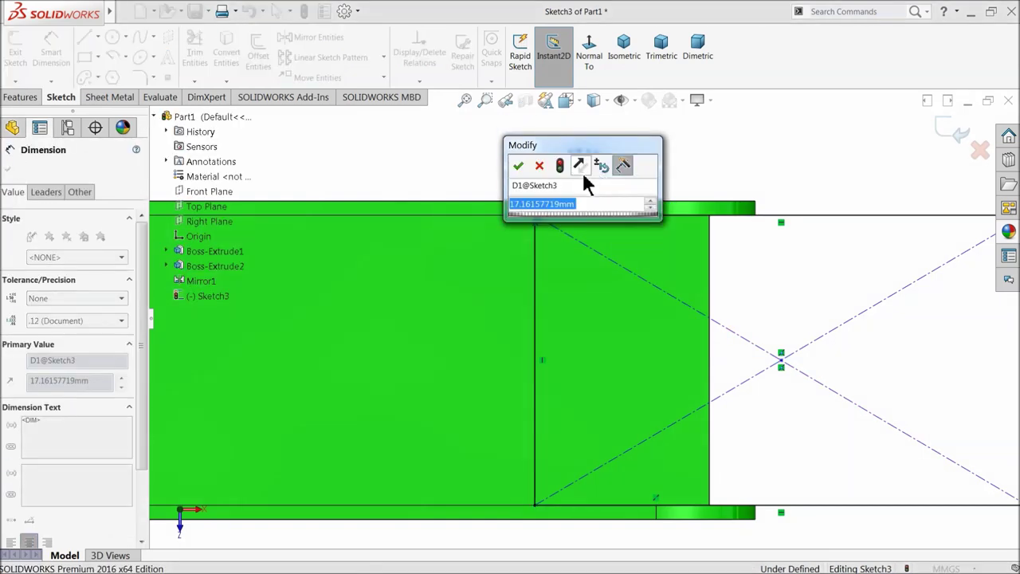
pyautogui.write('15')
pyautogui.click(518, 166)
pyautogui.scroll(2, 581, 292)
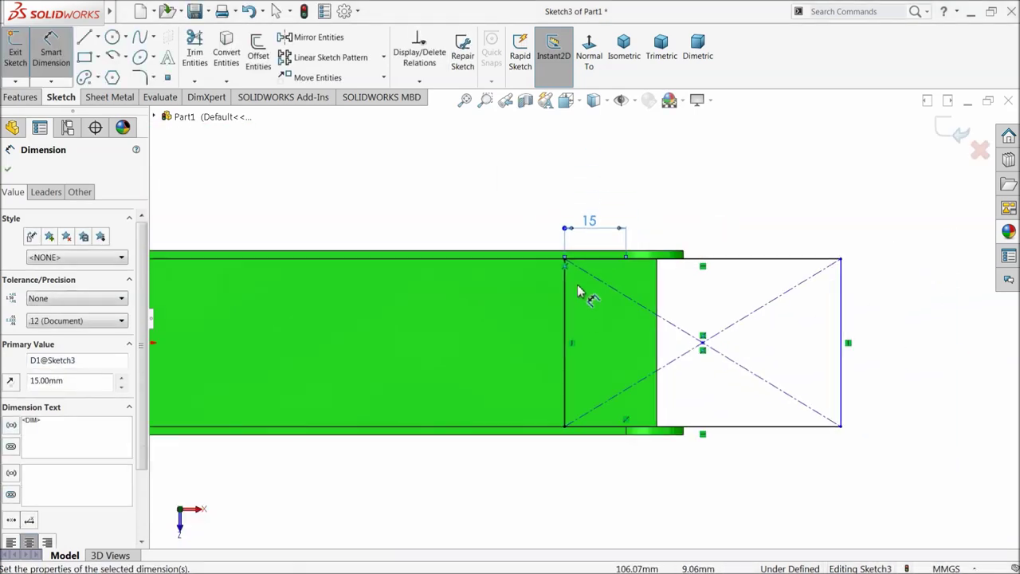
pyautogui.click(10, 171)
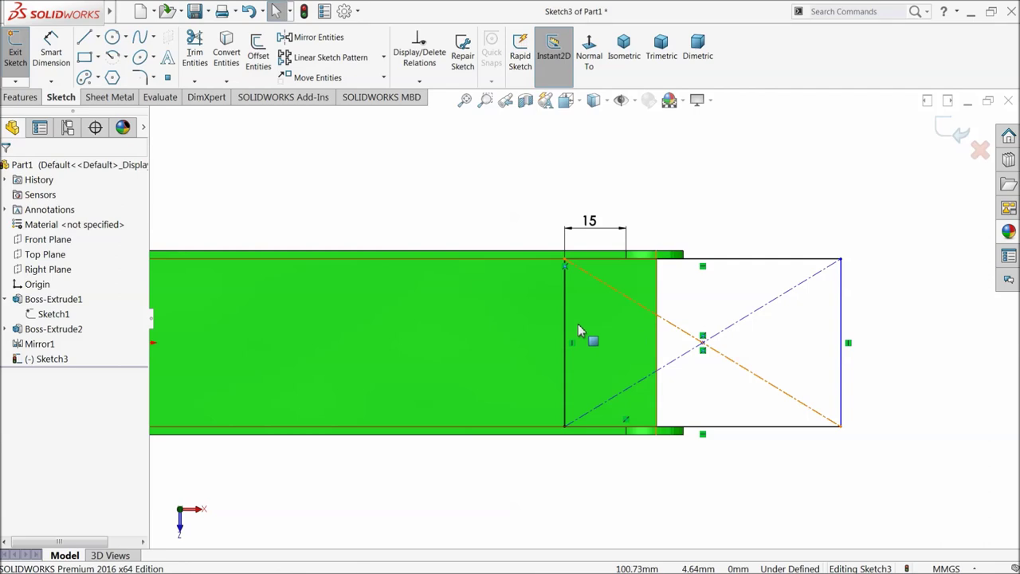
pyautogui.click(25, 97)
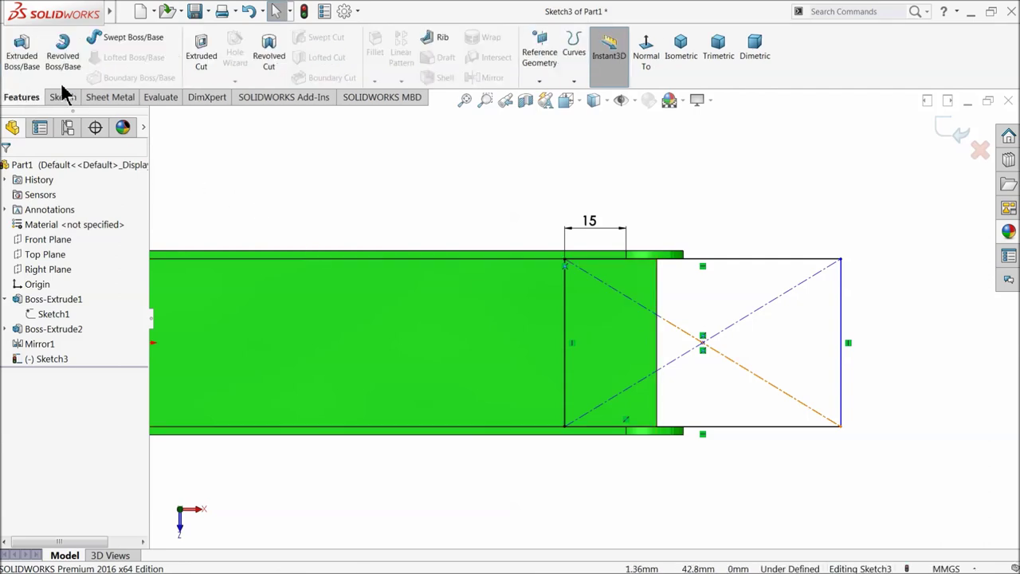
# Cut the rectangle Through All as Cut-Extrude1, trimming the base plate's end
pyautogui.click(202, 61)
pyautogui.click(50, 254)
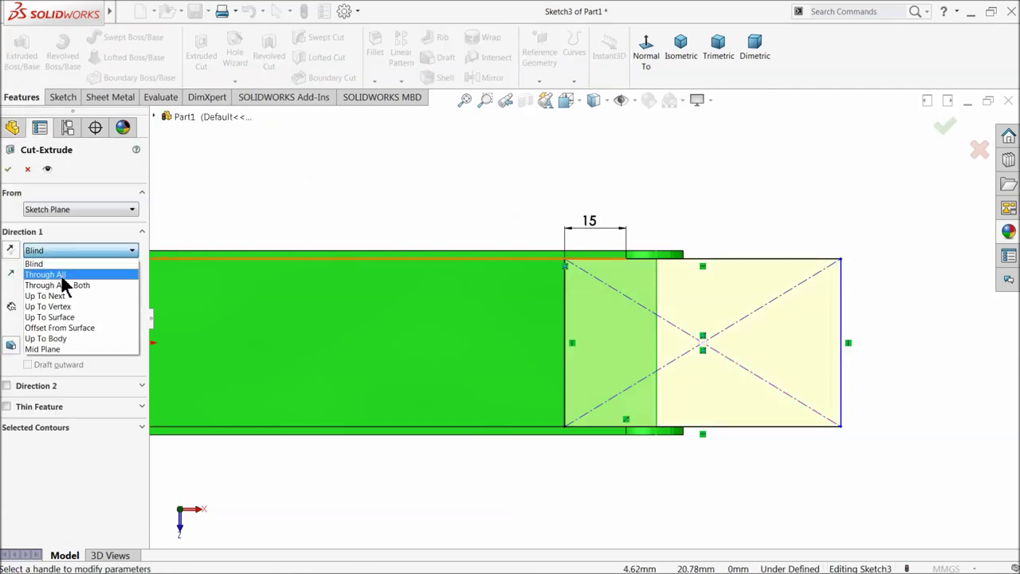
pyautogui.click(45, 275)
pyautogui.moveTo(226, 326); pyautogui.dragTo(471, 280, button='middle')
pyautogui.scroll(-3, 613, 418)
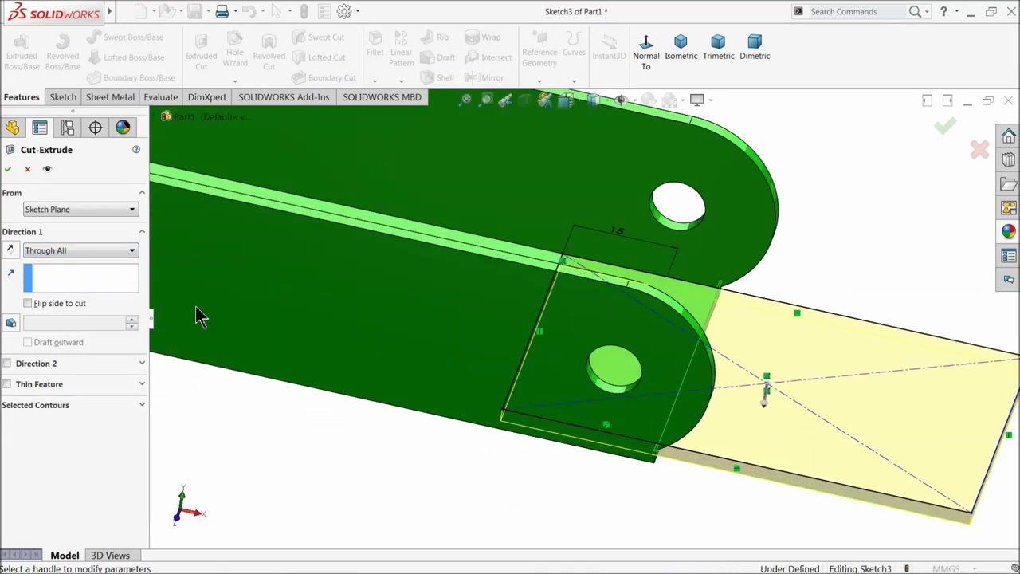
pyautogui.click(11, 170)
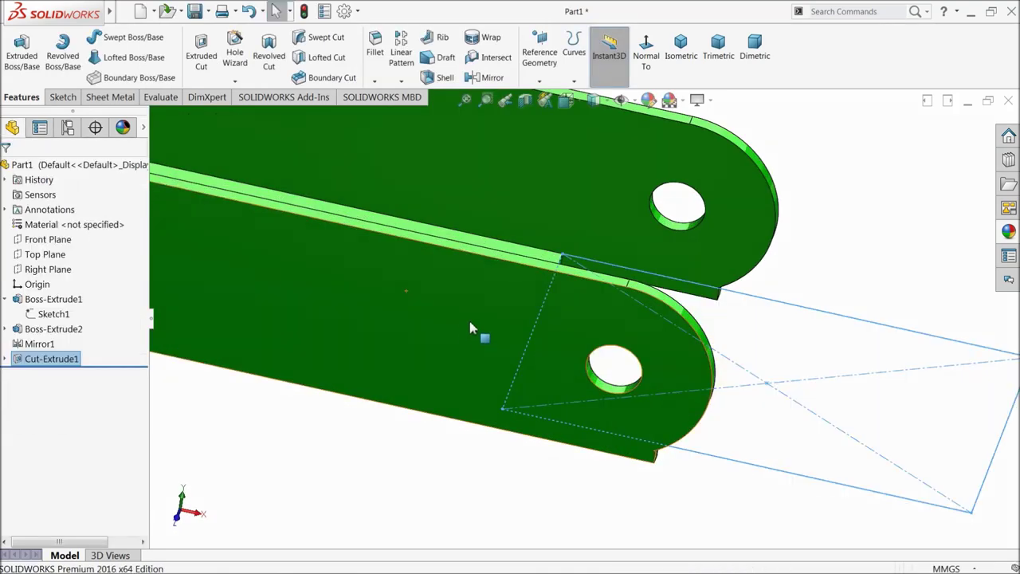
pyautogui.moveTo(572, 360); pyautogui.dragTo(644, 371, button='middle')
# Begin a new sketch on the near side plate's flat outer face
pyautogui.click(784, 346)
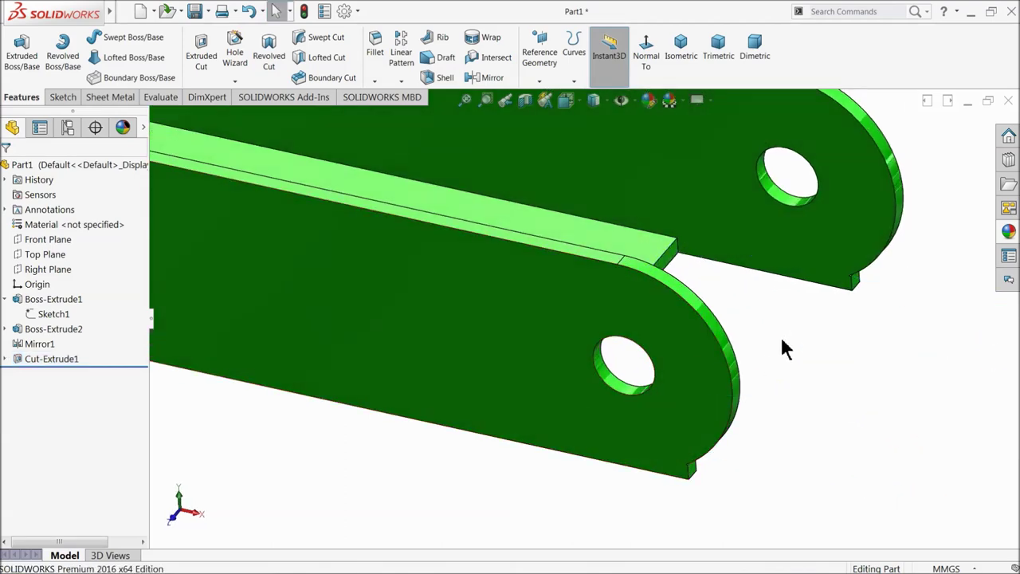
pyautogui.scroll(2, 656, 382)
pyautogui.click(655, 377)
pyautogui.click(689, 341)
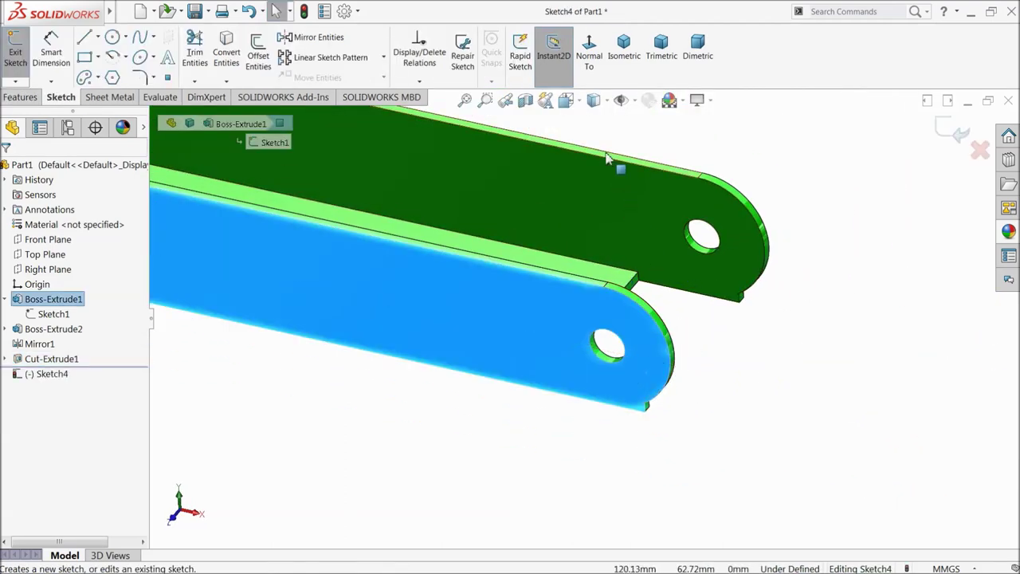
# Draw an R14 centre-point arc around the end hole from the plate's top edge to its bottom edge
pyautogui.click(589, 58)
pyautogui.scroll(-4, 861, 349)
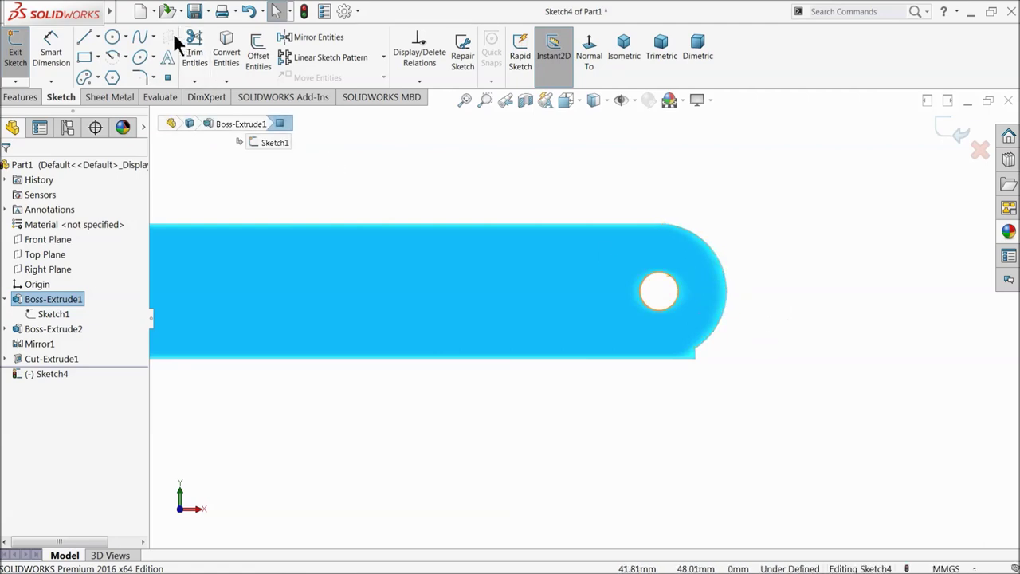
pyautogui.click(126, 58)
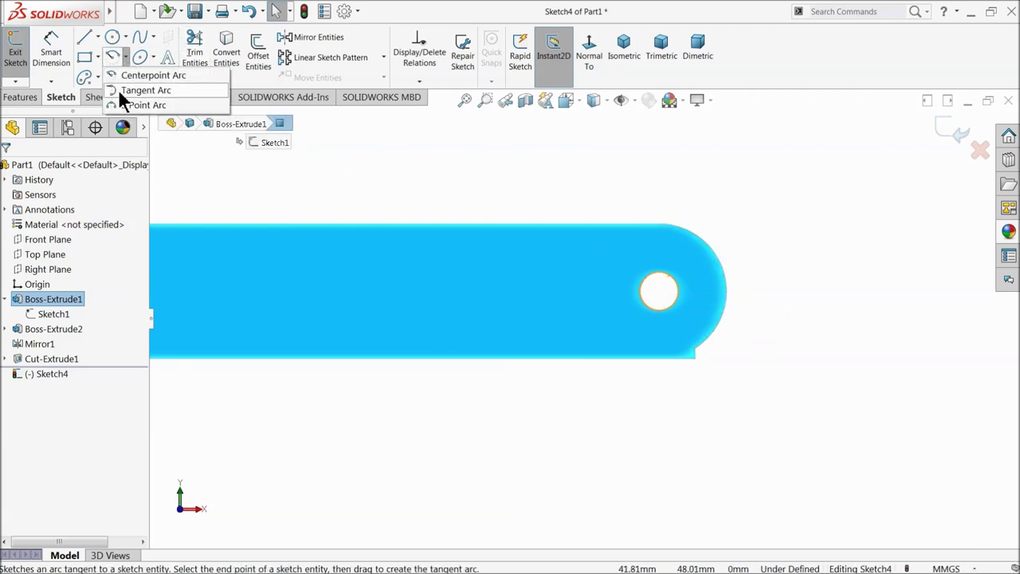
pyautogui.click(124, 77)
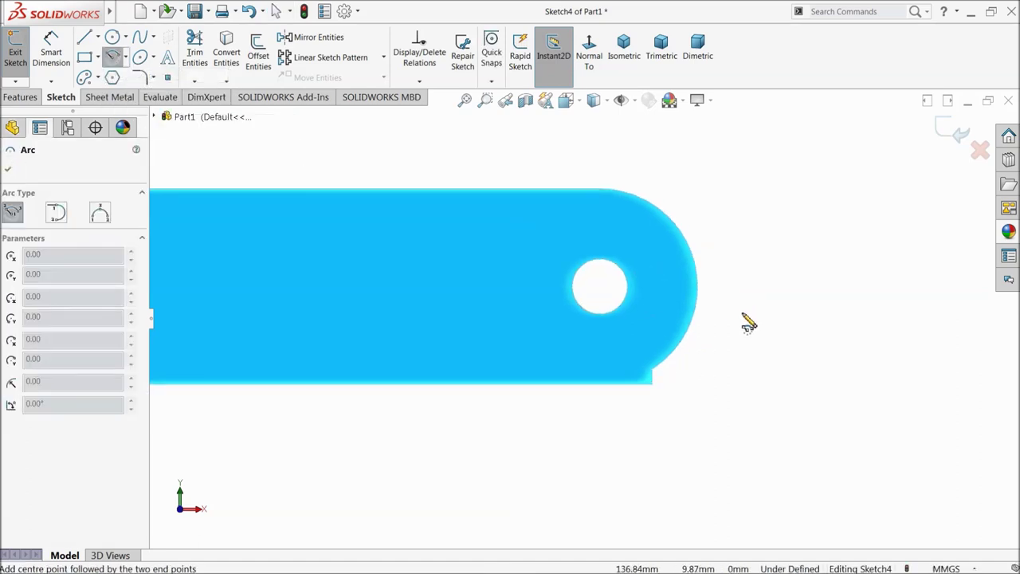
pyautogui.click(599, 287)
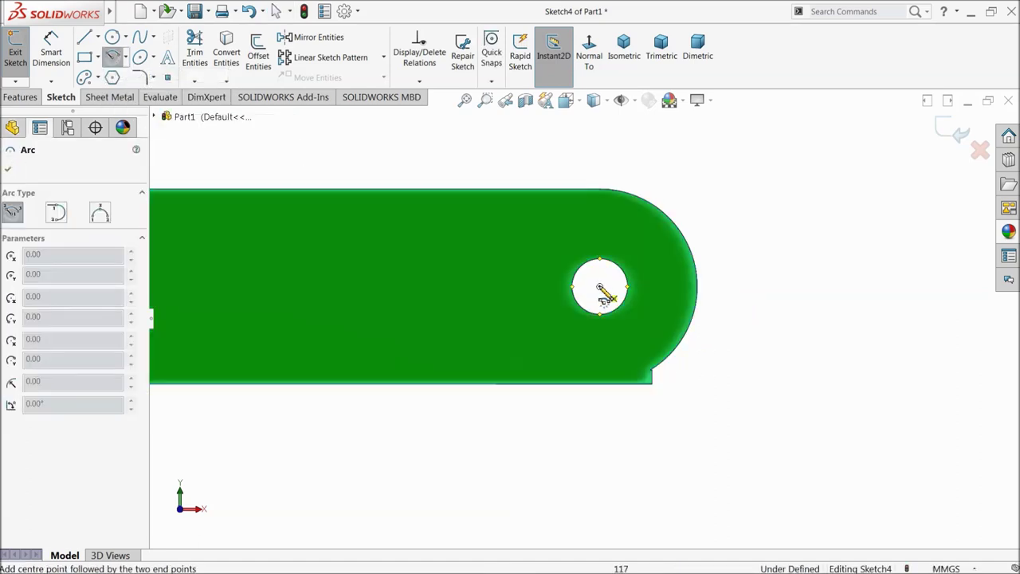
pyautogui.click(599, 191)
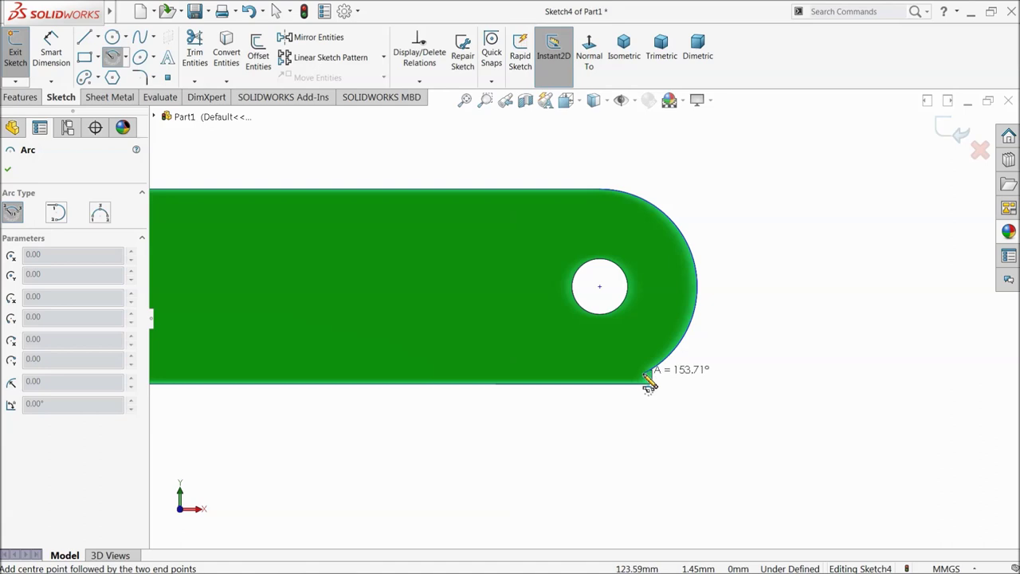
pyautogui.click(602, 385)
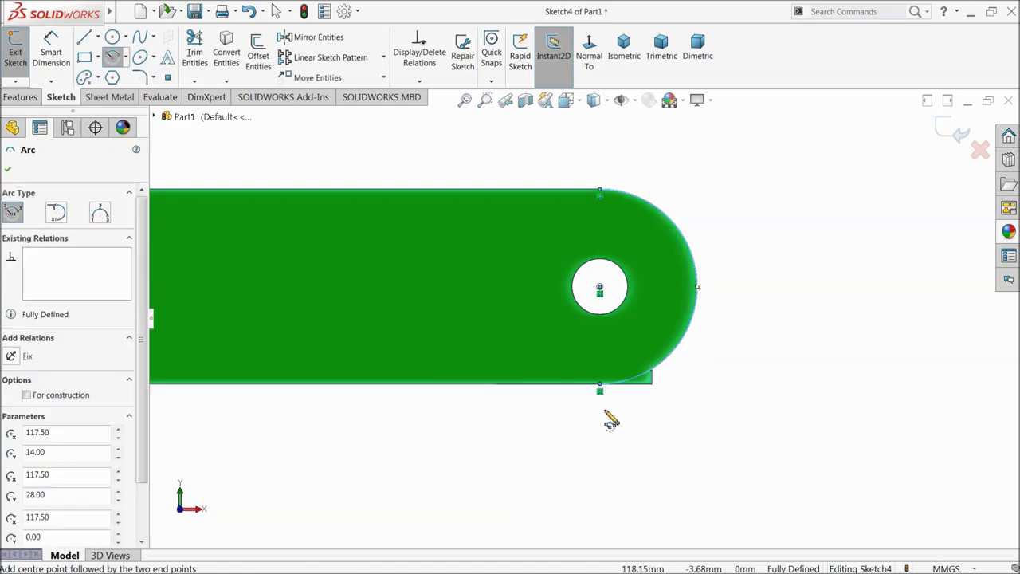
# Close the arc with a box of lines enclosing the rounded plate end
pyautogui.click(83, 40)
pyautogui.click(600, 385)
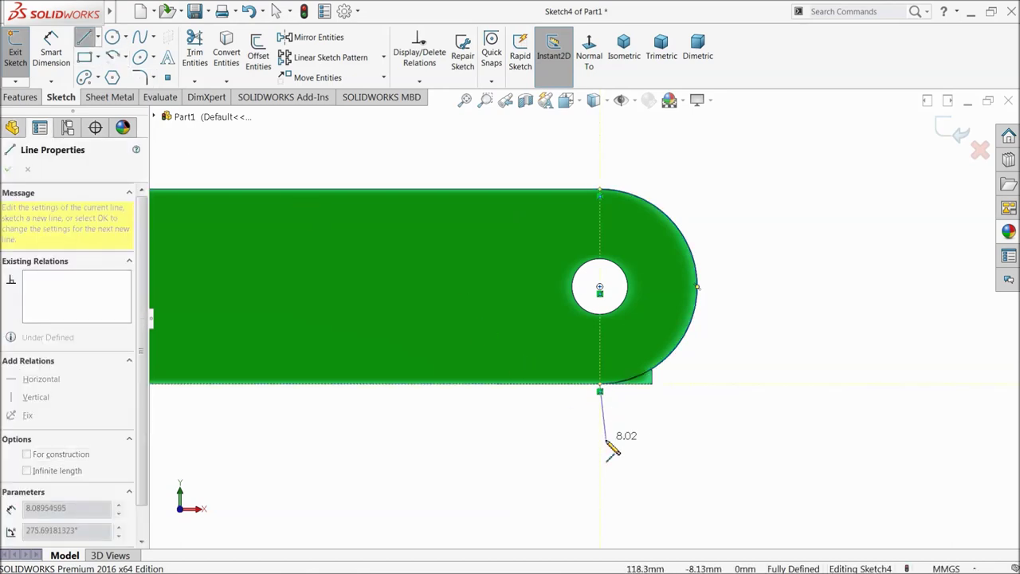
pyautogui.click(599, 437)
pyautogui.click(764, 437)
pyautogui.click(764, 138)
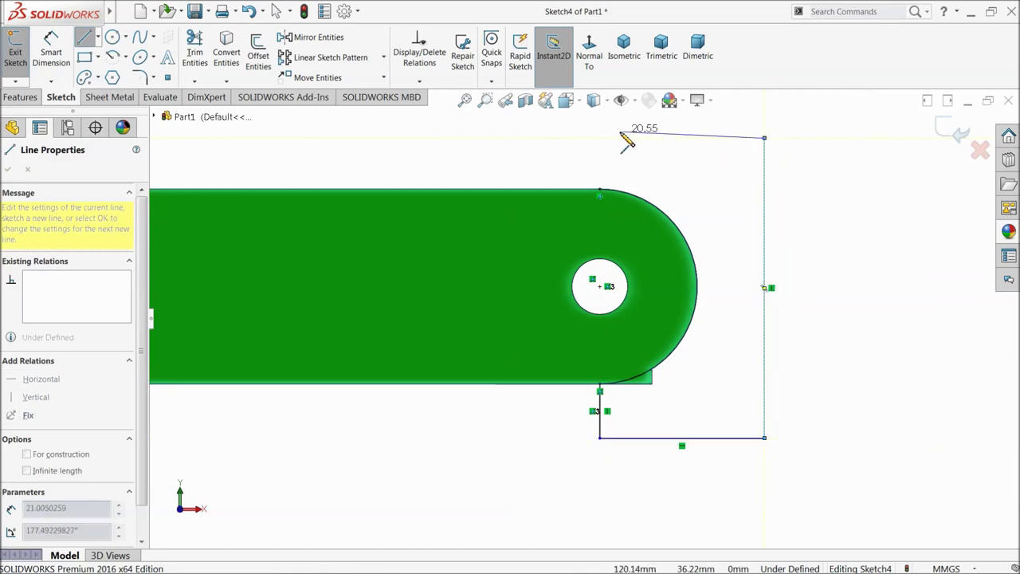
pyautogui.click(600, 139)
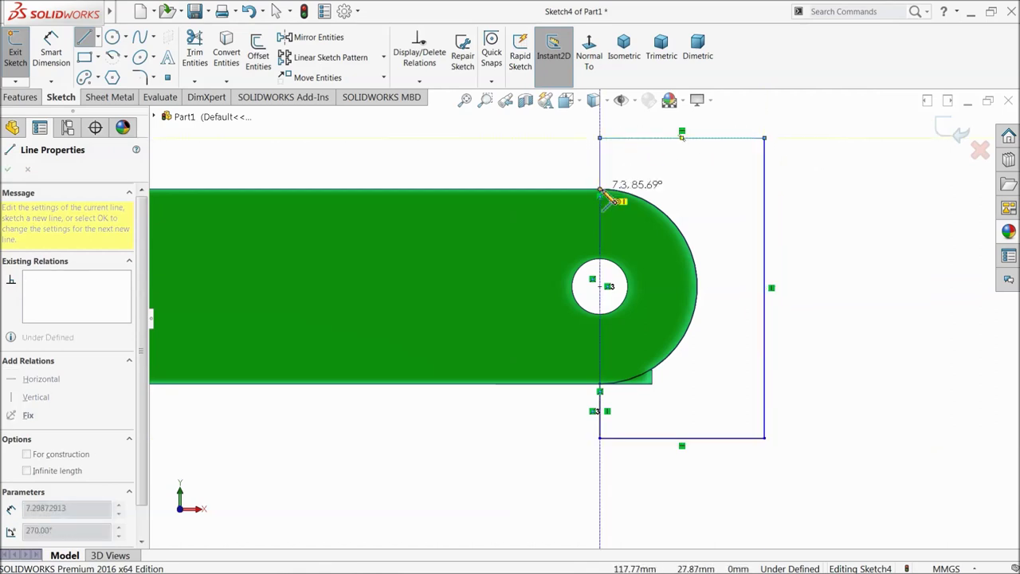
pyautogui.click(600, 190)
pyautogui.rightClick(673, 187)
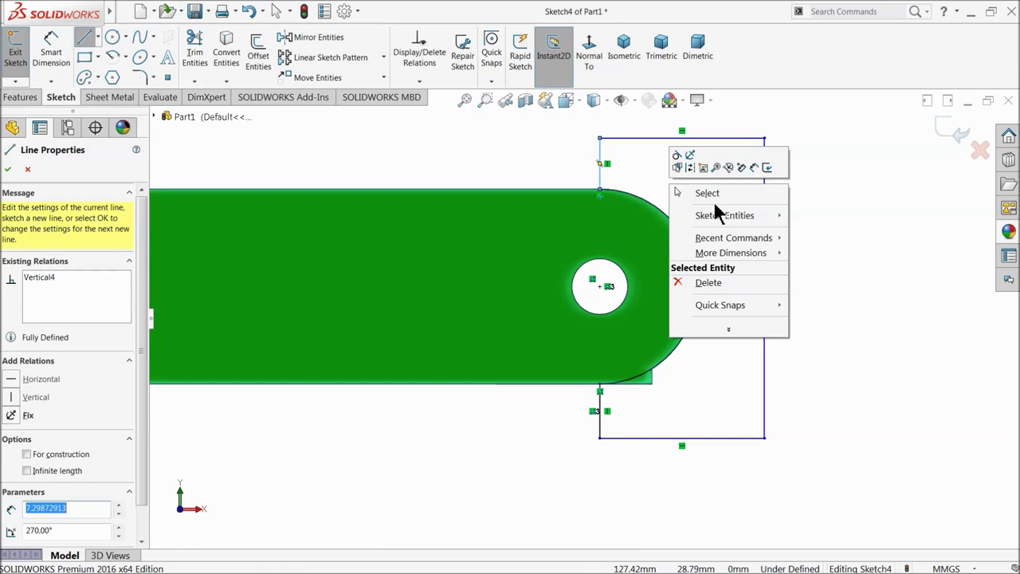
pyautogui.click(683, 191)
pyautogui.scroll(-5, 658, 403)
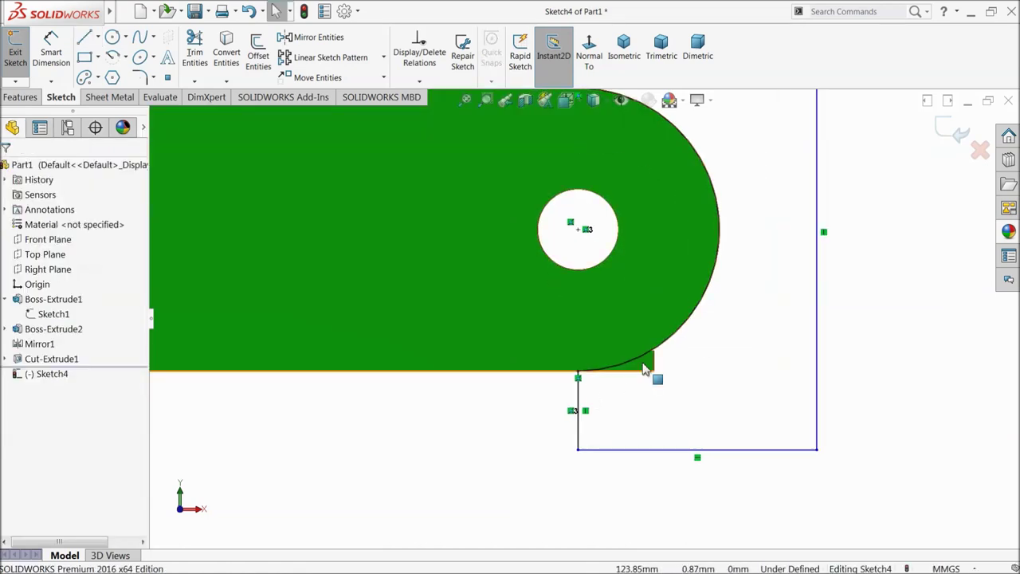
pyautogui.scroll(4, 622, 357)
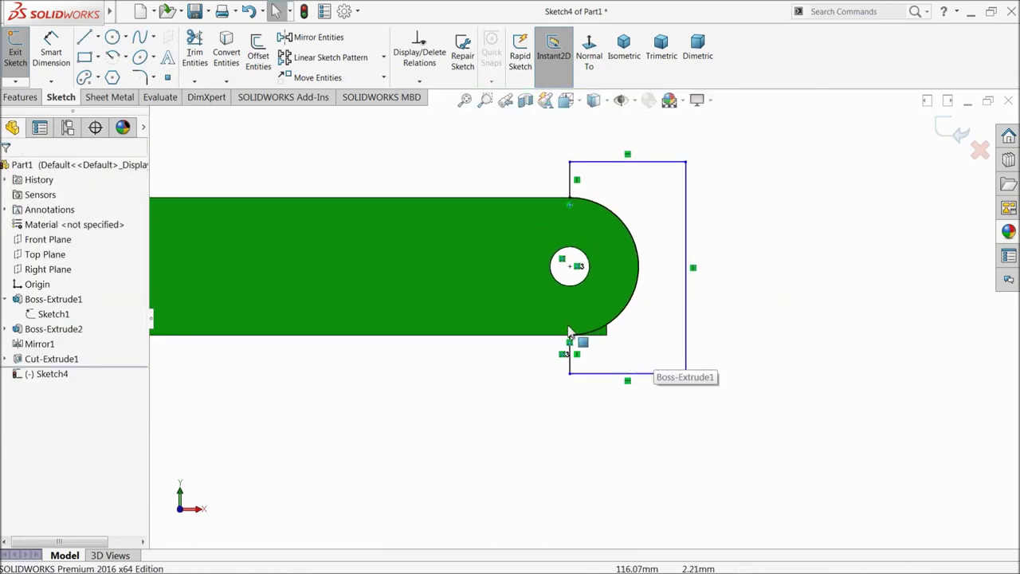
pyautogui.click(22, 97)
# Cut the region between the arc and the box Through All as Cut-Extrude2
pyautogui.click(204, 55)
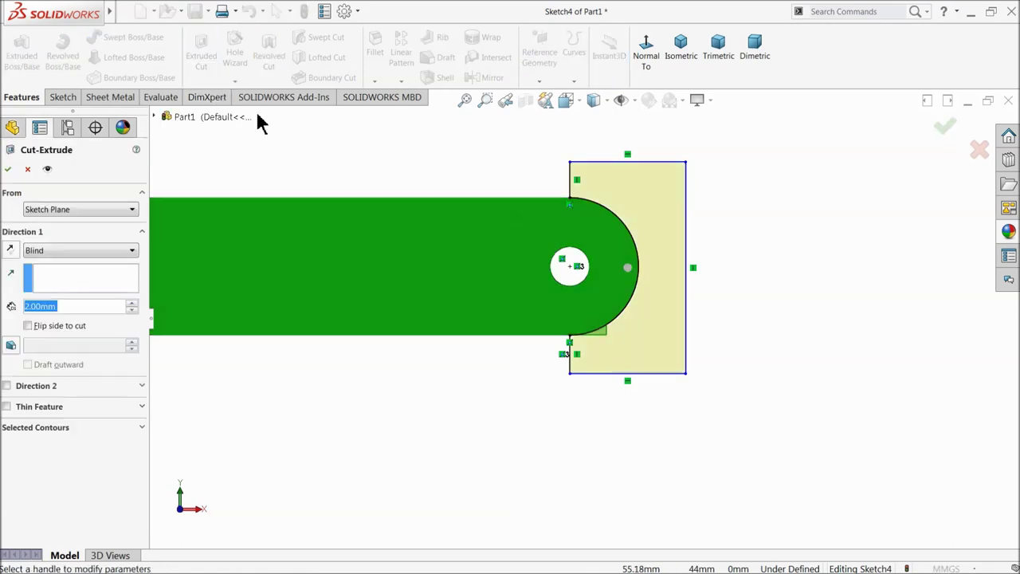
pyautogui.scroll(-3, 609, 267)
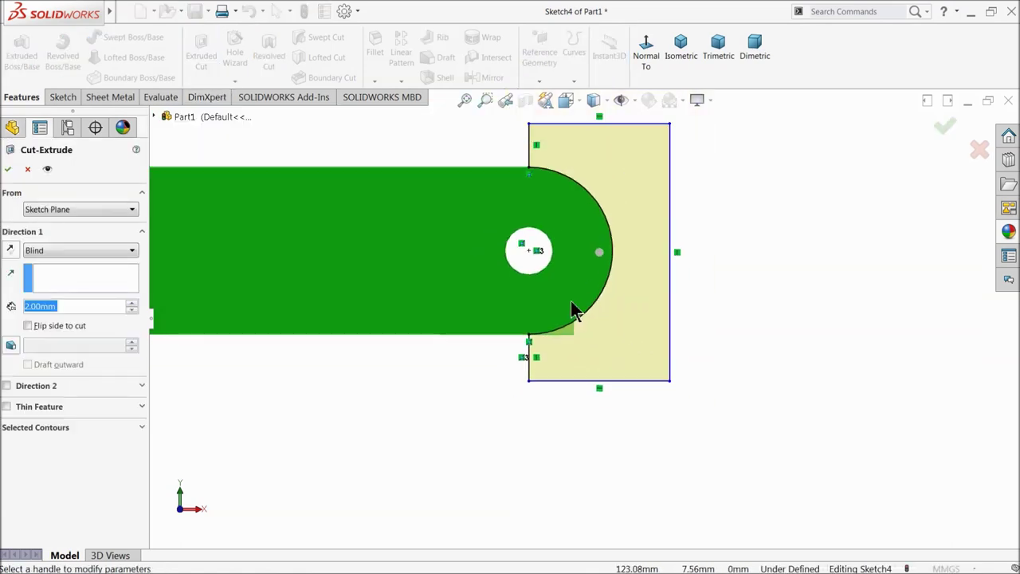
pyautogui.click(63, 250)
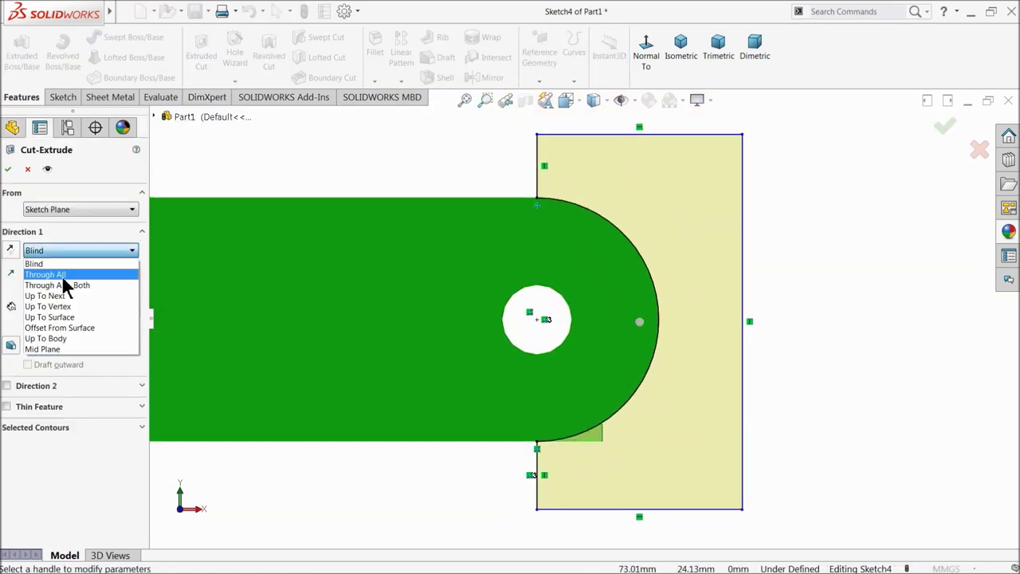
pyautogui.click(48, 269)
pyautogui.scroll(2, 463, 215)
pyautogui.moveTo(463, 215); pyautogui.dragTo(450, 287, button='middle')
pyautogui.scroll(-2, 614, 306)
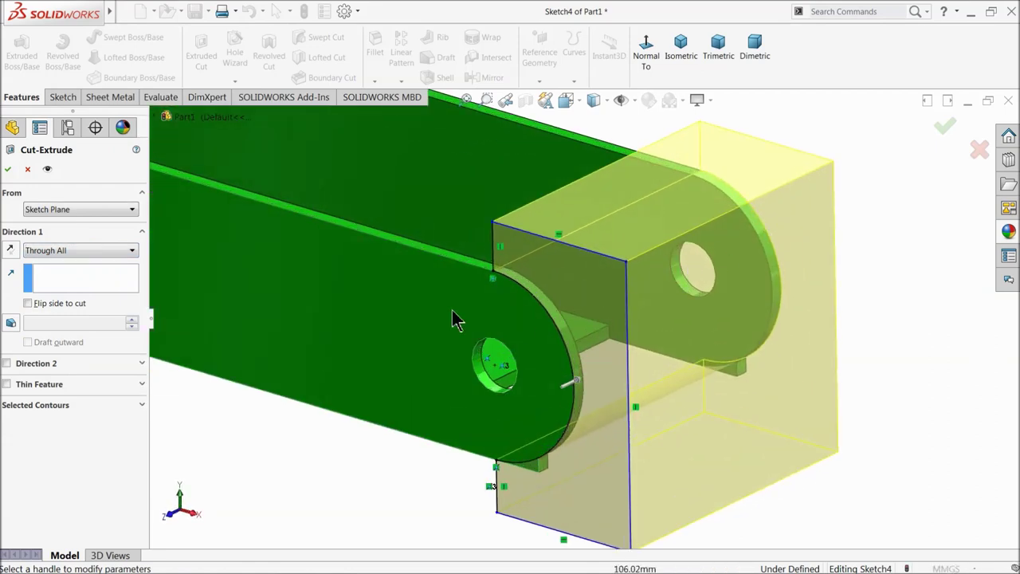
pyautogui.click(7, 168)
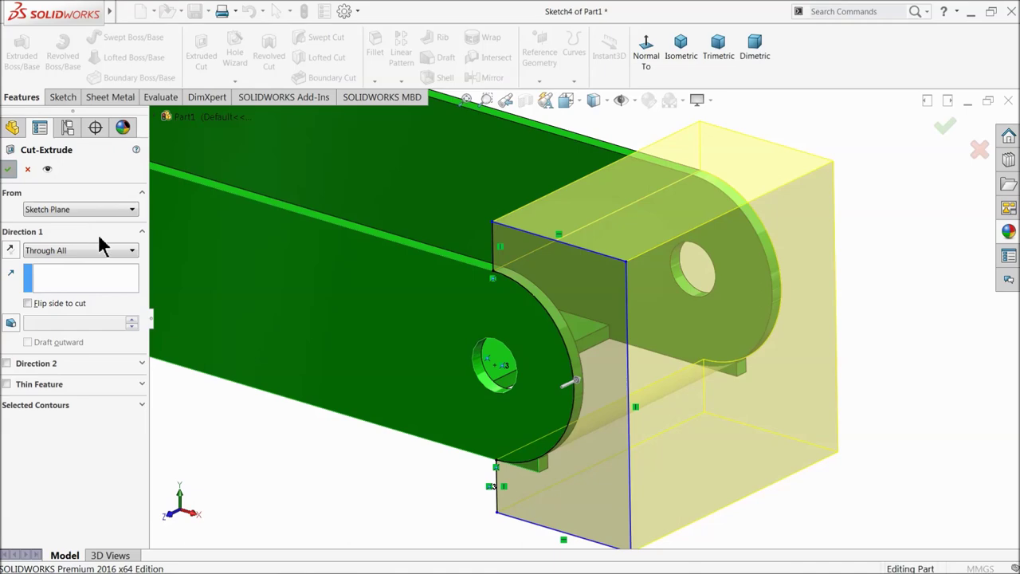
pyautogui.moveTo(649, 400); pyautogui.dragTo(473, 326, button='middle')
pyautogui.scroll(4, 663, 407)
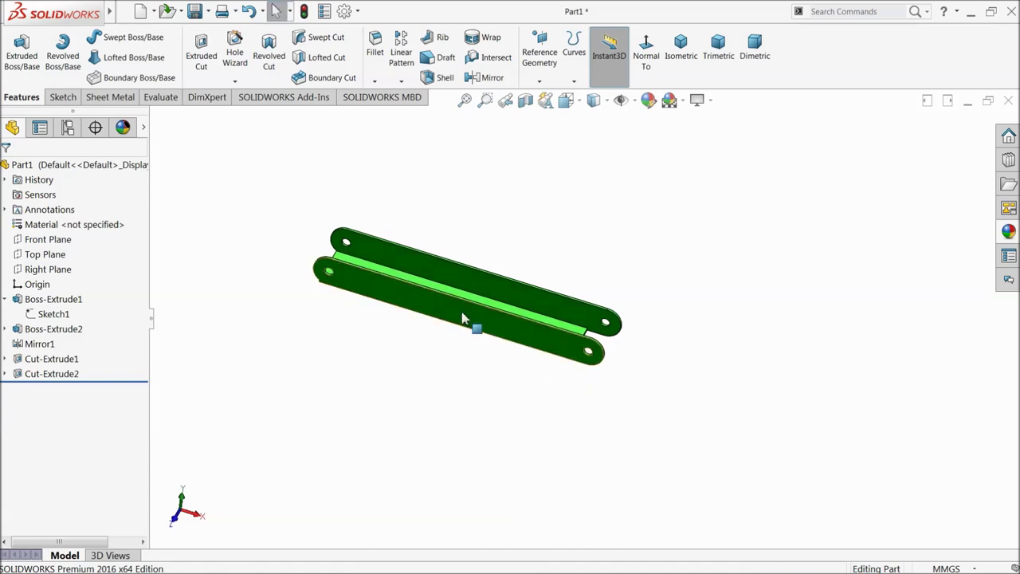
# Mirror Cut-Extrude1 and Cut-Extrude2 across the Right Plane to round the other end
pyautogui.scroll(-3, 459, 301)
pyautogui.scroll(2, 456, 307)
pyautogui.scroll(-2, 446, 307)
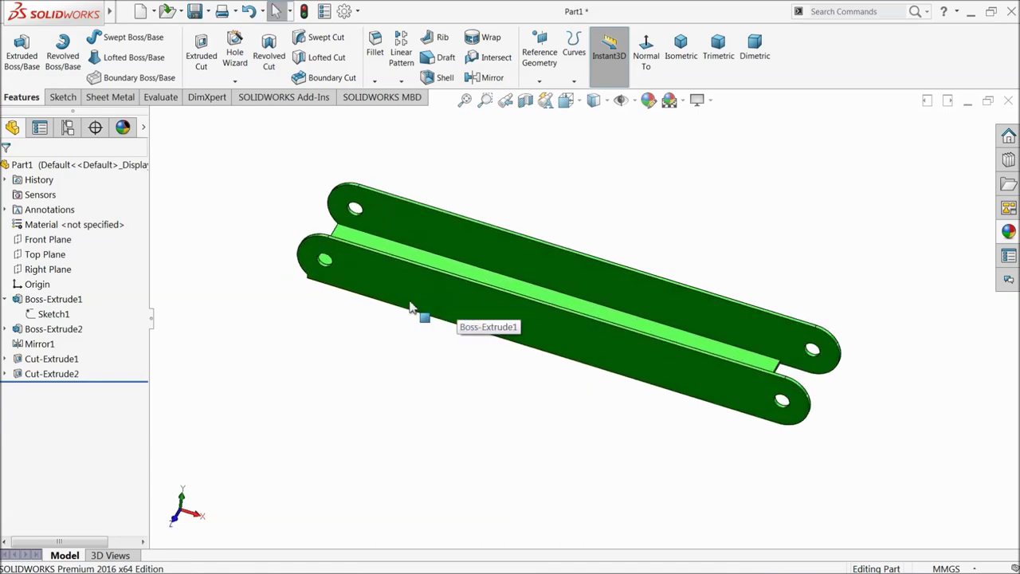
pyautogui.click(57, 269)
pyautogui.moveTo(416, 369); pyautogui.dragTo(401, 359, button='middle')
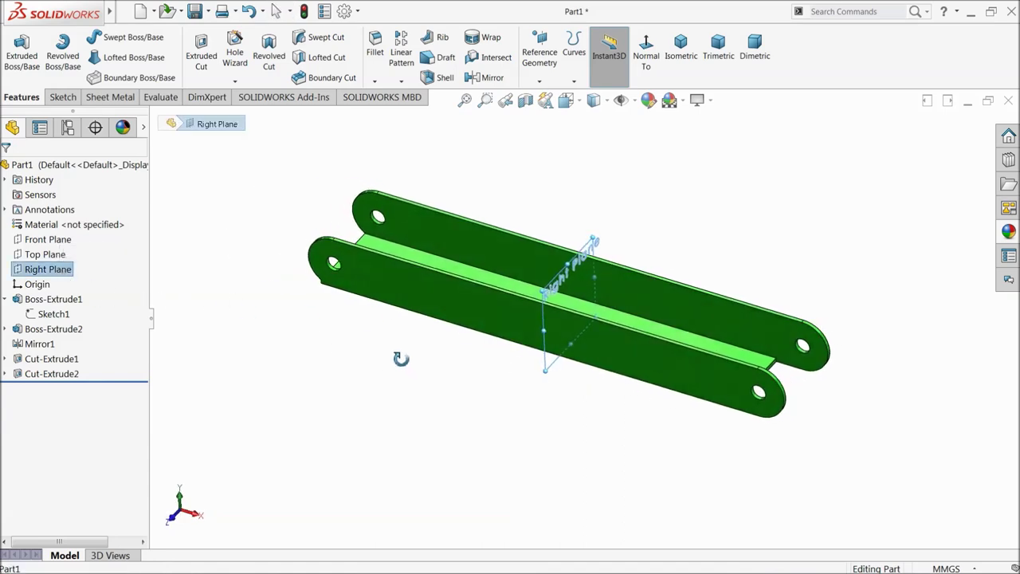
pyautogui.click(483, 78)
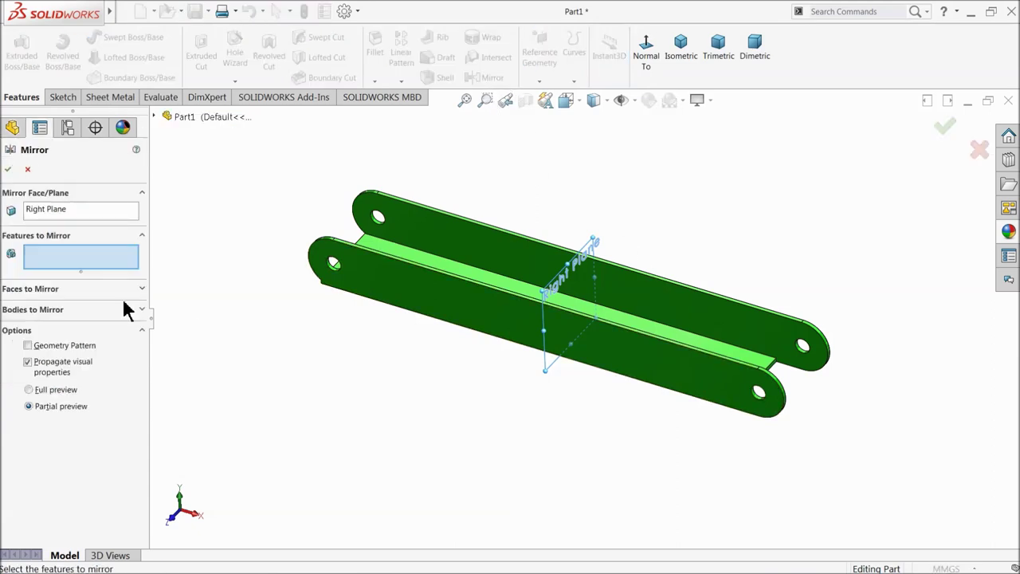
pyautogui.click(155, 117)
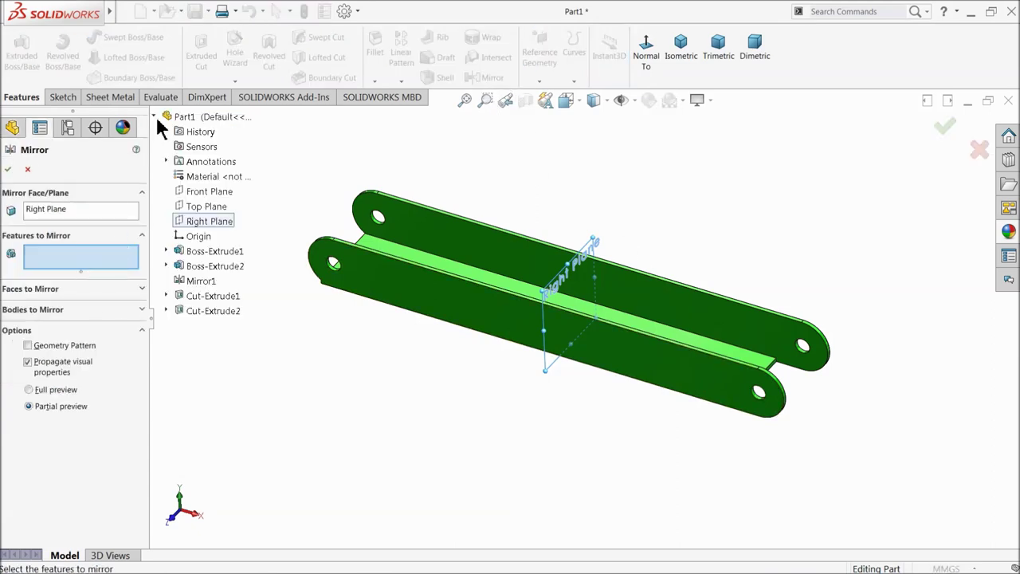
pyautogui.click(209, 296)
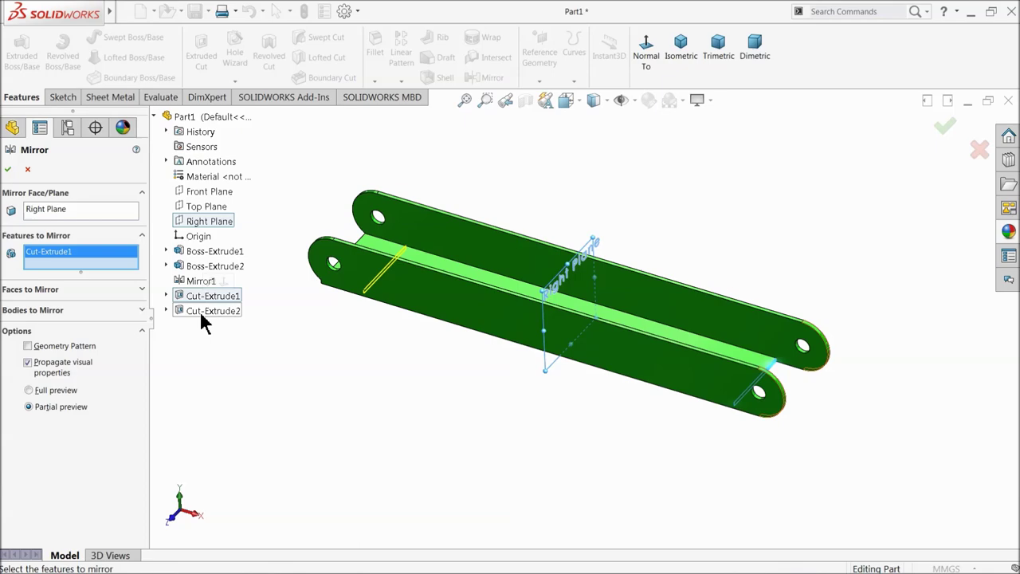
pyautogui.click(200, 311)
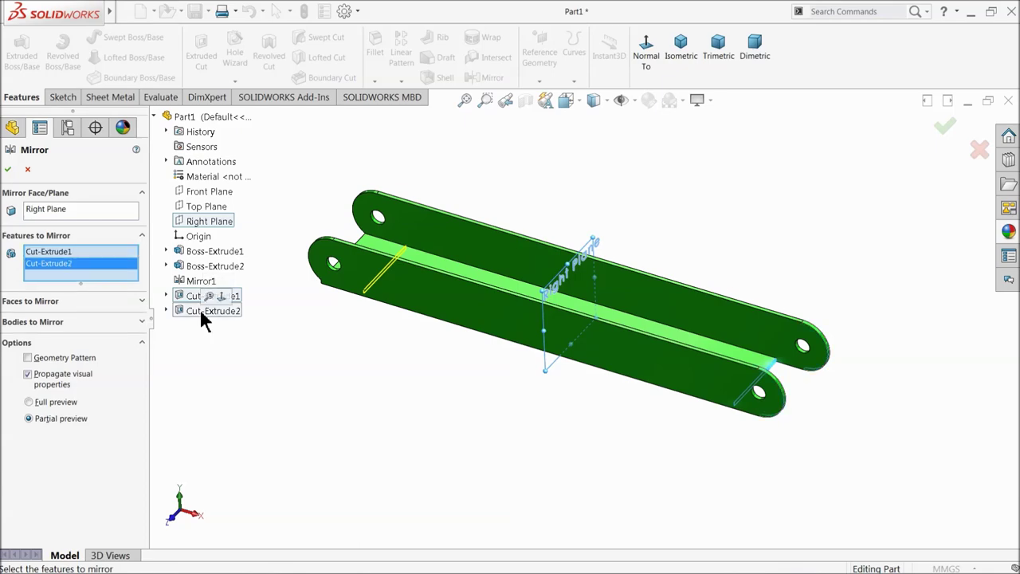
pyautogui.click(7, 169)
pyautogui.scroll(3, 455, 296)
pyautogui.moveTo(455, 295); pyautogui.dragTo(550, 330, button='middle')
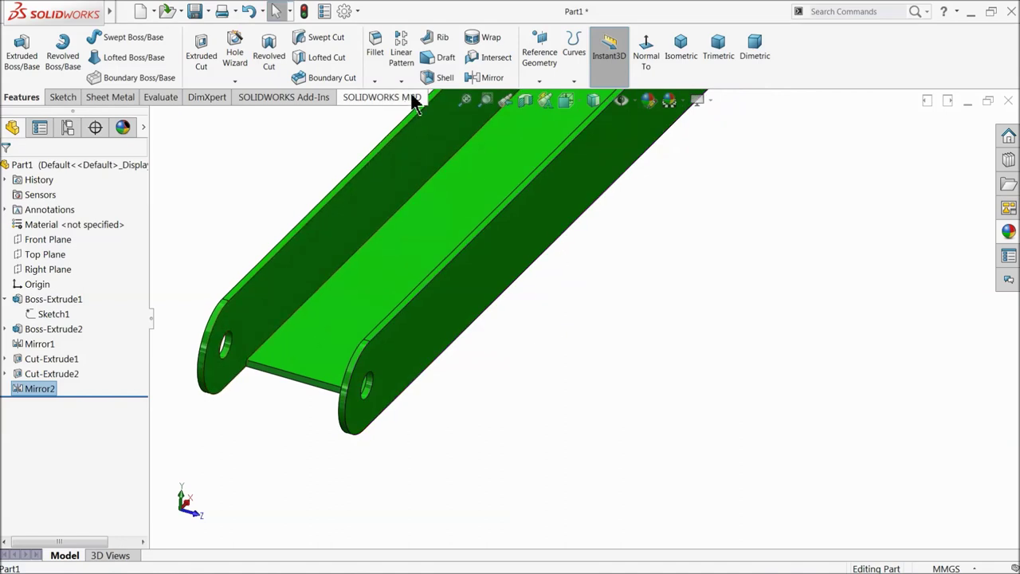
pyautogui.click(373, 82)
# Start a 3 mm chamfer and select the plate's front edge
pyautogui.click(389, 108)
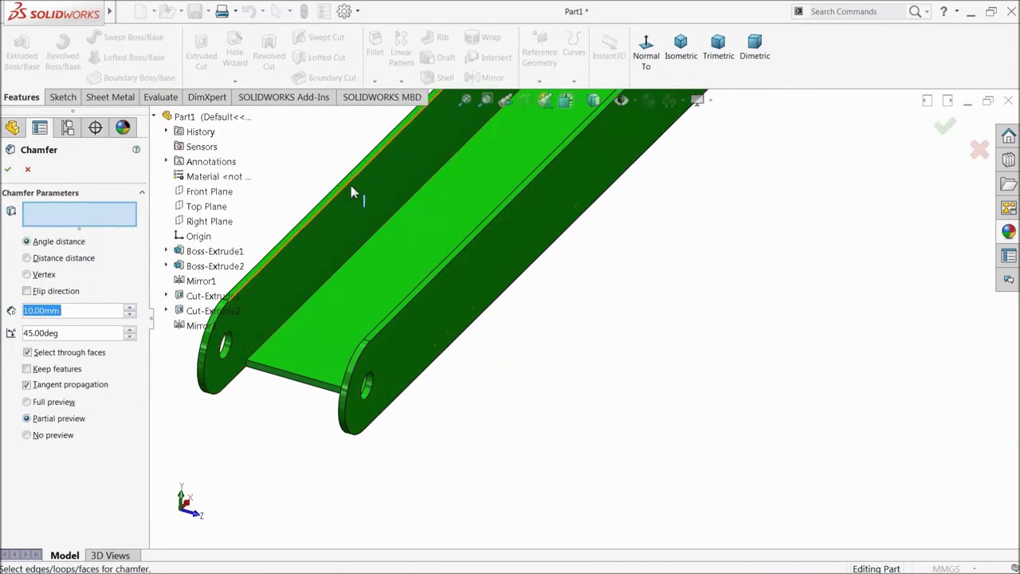
pyautogui.write('3')
pyautogui.press('Return')
pyautogui.scroll(-2, 296, 422)
pyautogui.scroll(4, 339, 370)
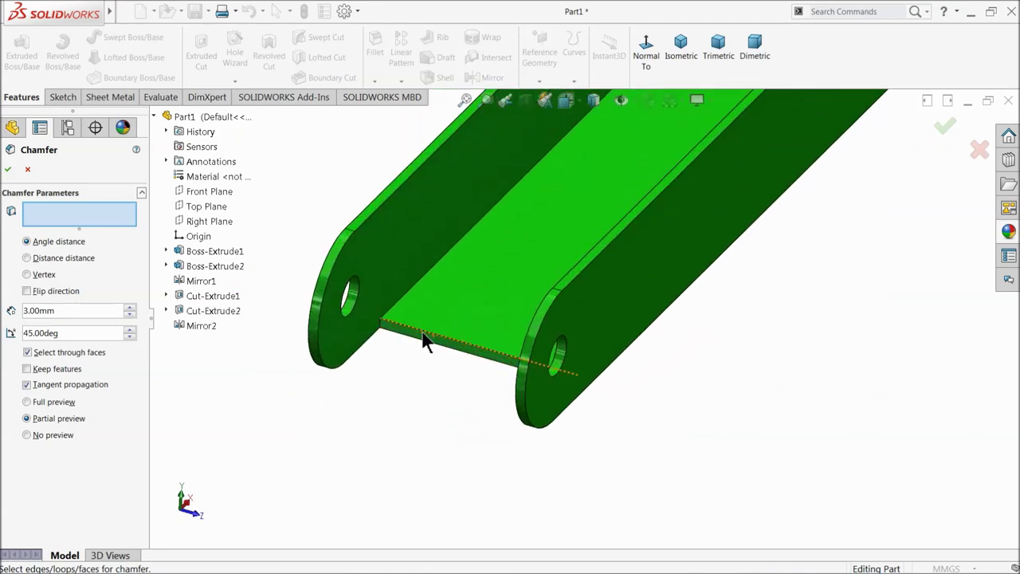
pyautogui.scroll(1, 383, 330)
pyautogui.click(383, 327)
# Add three more channel edges and accept Chamfer1 at 3 mm × 45°
pyautogui.moveTo(439, 346); pyautogui.dragTo(656, 444, button='middle')
pyautogui.click(668, 407)
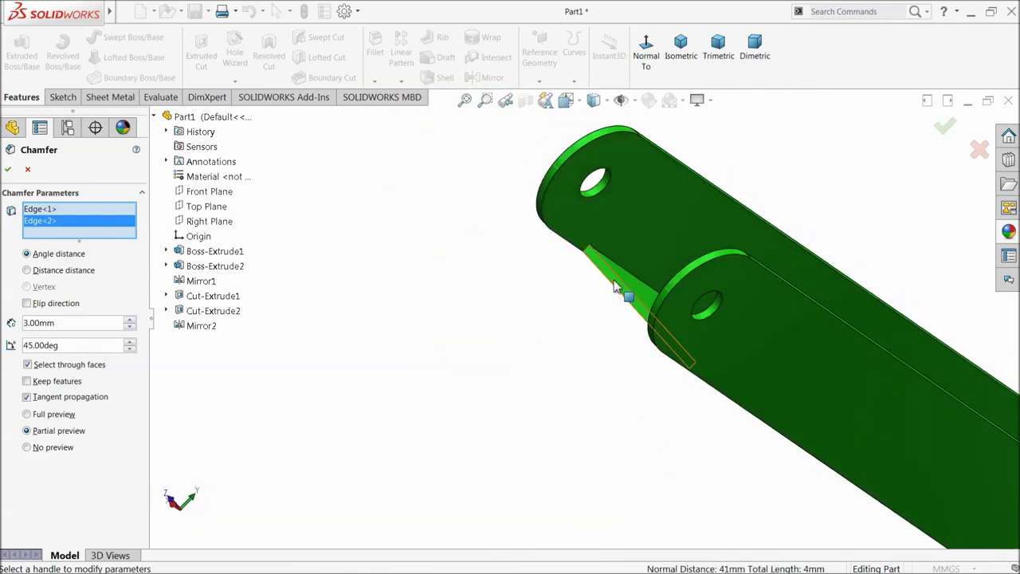
pyautogui.scroll(-3, 605, 294)
pyautogui.click(551, 232)
pyautogui.moveTo(565, 237); pyautogui.dragTo(722, 438, button='middle')
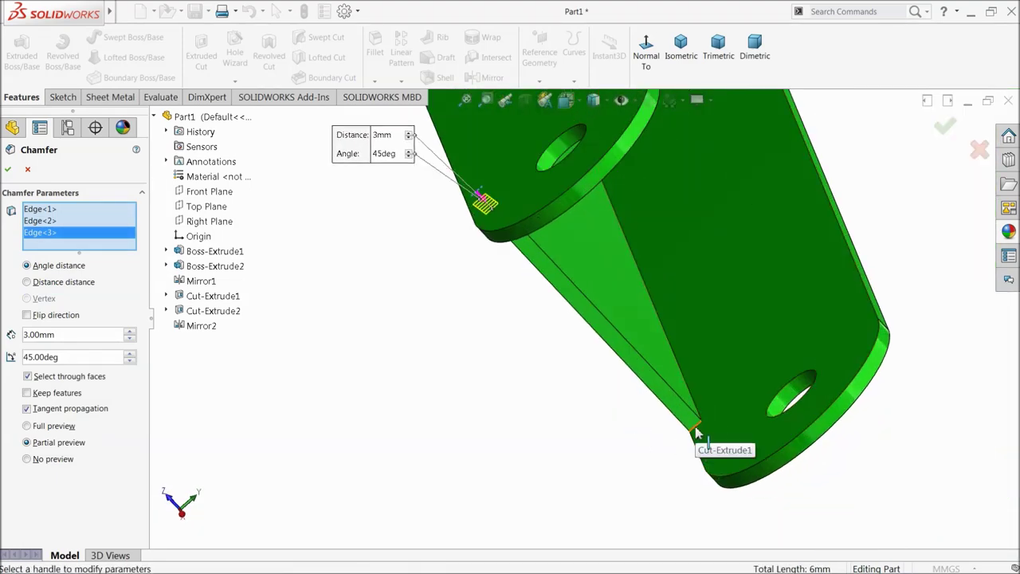
pyautogui.click(701, 438)
pyautogui.click(8, 169)
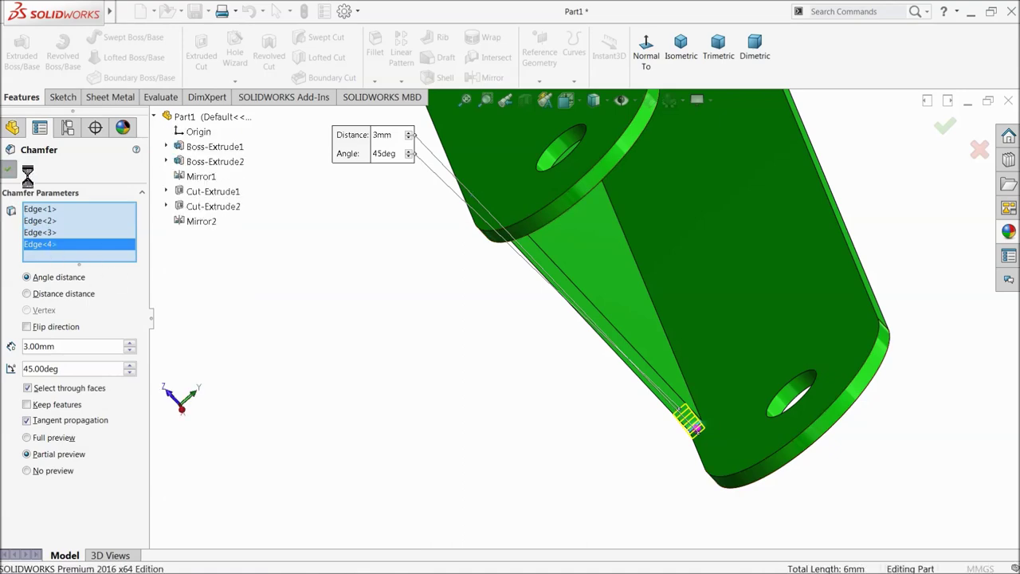
pyautogui.click(375, 63)
pyautogui.moveTo(363, 113); pyautogui.dragTo(423, 308, button='middle')
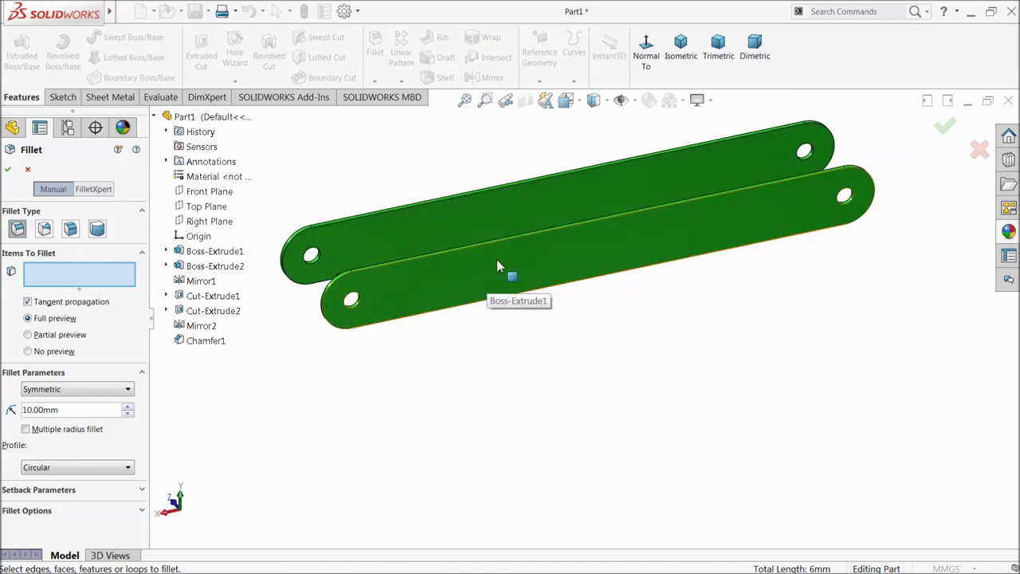
# Start a 0.5 mm fillet on the lower and upper bar faces
pyautogui.click(485, 272)
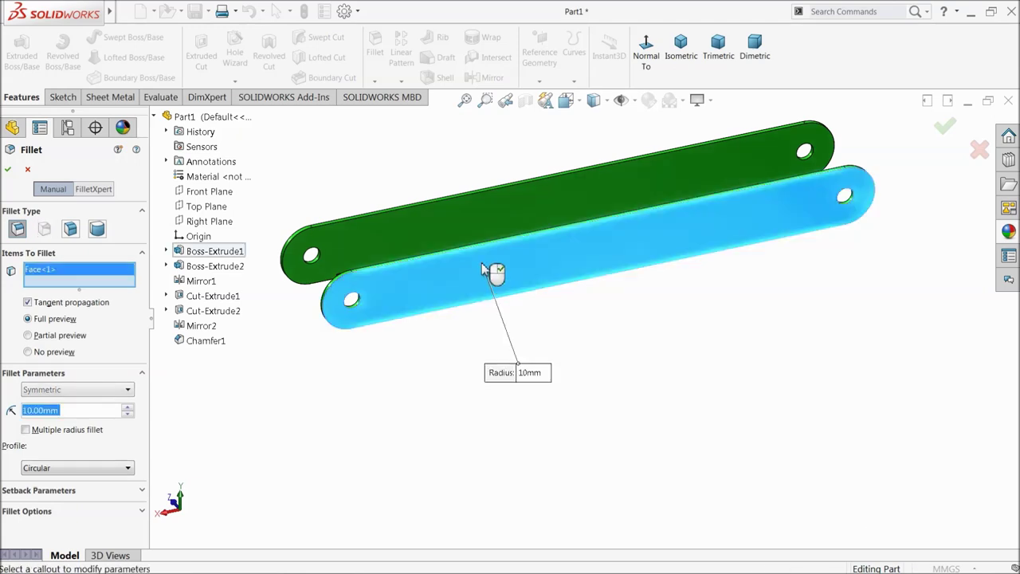
pyautogui.click(469, 227)
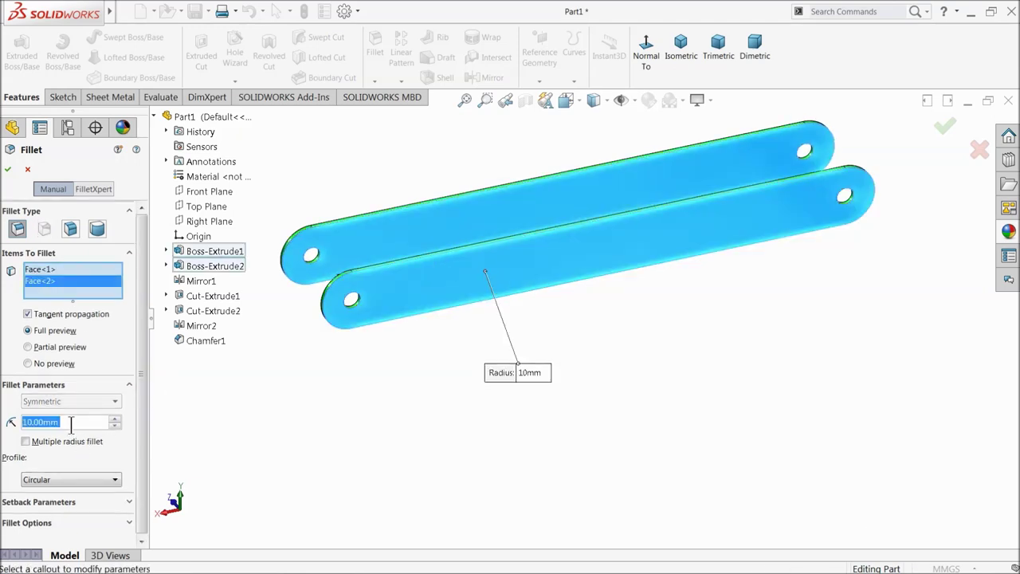
pyautogui.write('0.5')
pyautogui.press('Return')
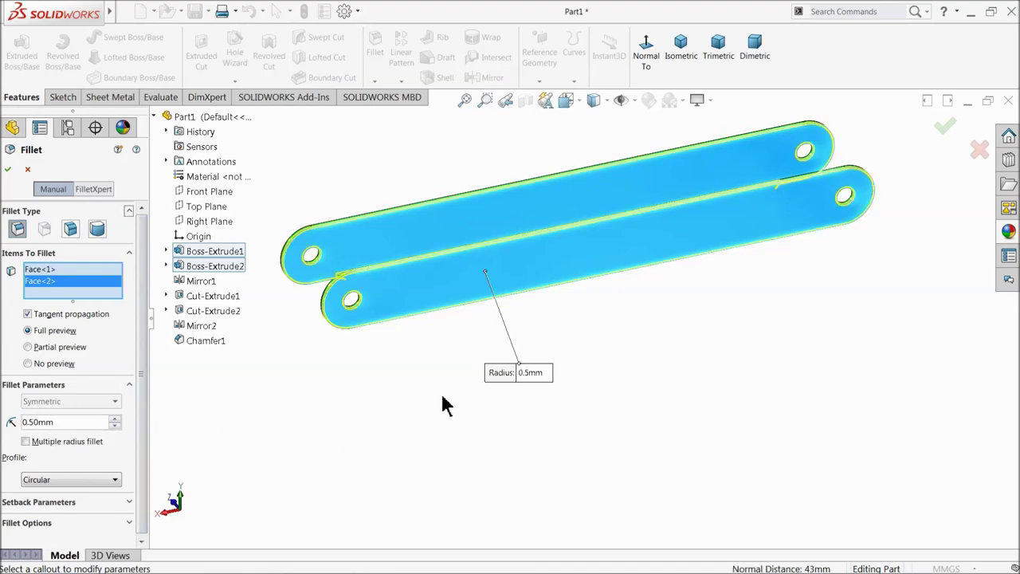
pyautogui.moveTo(415, 269); pyautogui.dragTo(658, 320, button='middle')
pyautogui.scroll(-3, 659, 349)
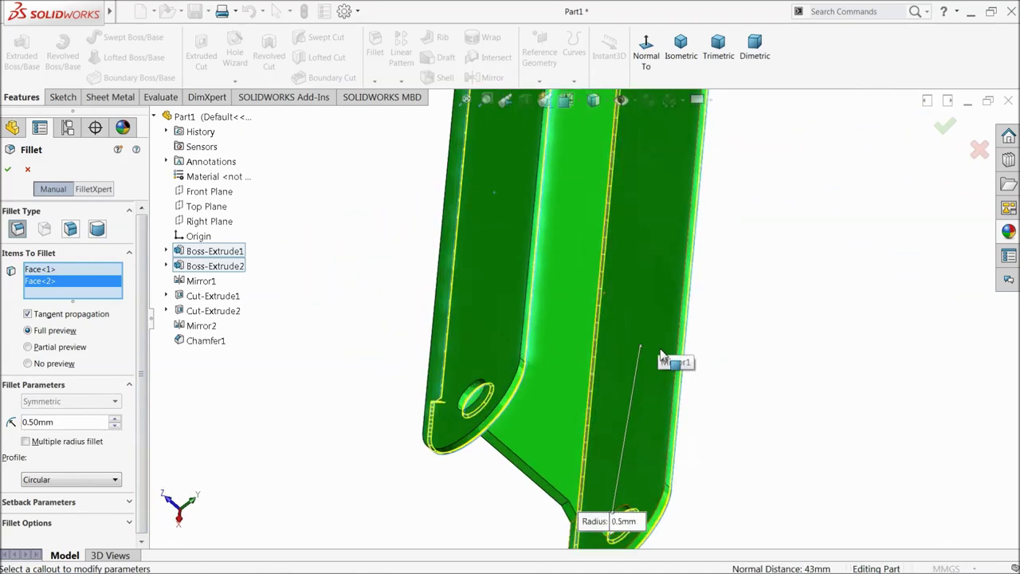
pyautogui.moveTo(655, 385); pyautogui.dragTo(620, 310, button='middle')
# Add four more faces, including the inner face, and apply Fillet1 at 0.5 mm
pyautogui.click(663, 333)
pyautogui.moveTo(505, 303); pyautogui.dragTo(582, 319, button='middle')
pyautogui.click(600, 366)
pyautogui.moveTo(597, 368); pyautogui.dragTo(531, 330, button='middle')
pyautogui.moveTo(636, 422); pyautogui.dragTo(563, 178, button='middle')
pyautogui.scroll(-5, 592, 255)
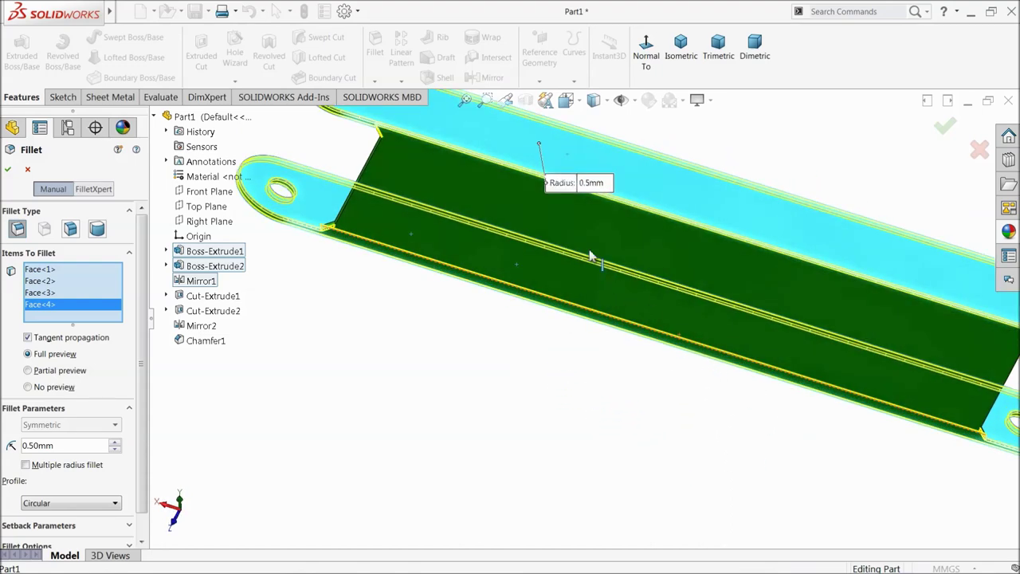
pyautogui.click(597, 234)
pyautogui.moveTo(595, 268); pyautogui.dragTo(539, 228, button='middle')
pyautogui.scroll(3, 629, 213)
pyautogui.scroll(-8, 637, 231)
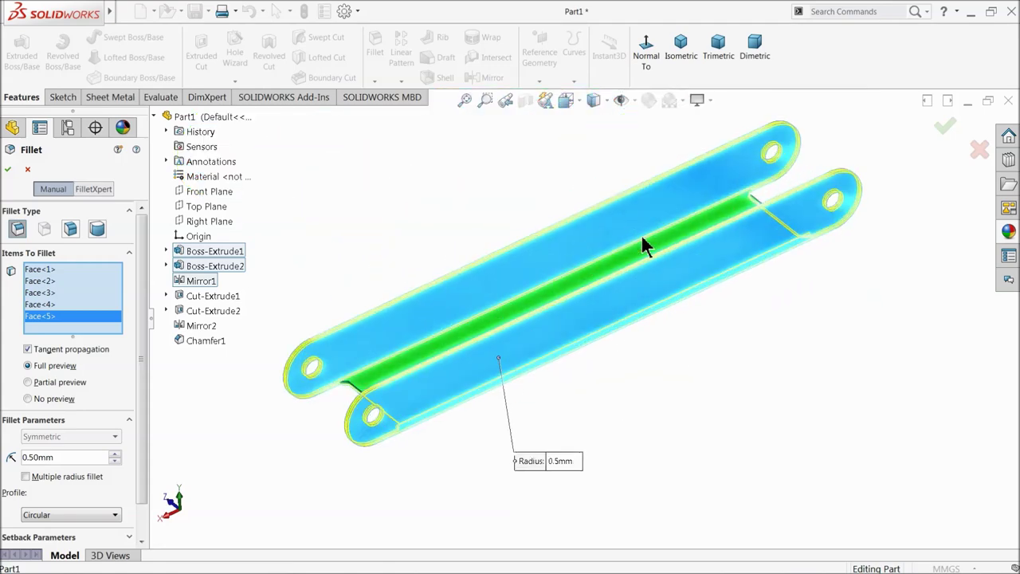
pyautogui.click(555, 297)
pyautogui.scroll(3, 555, 296)
pyautogui.moveTo(574, 264); pyautogui.dragTo(584, 254, button='middle')
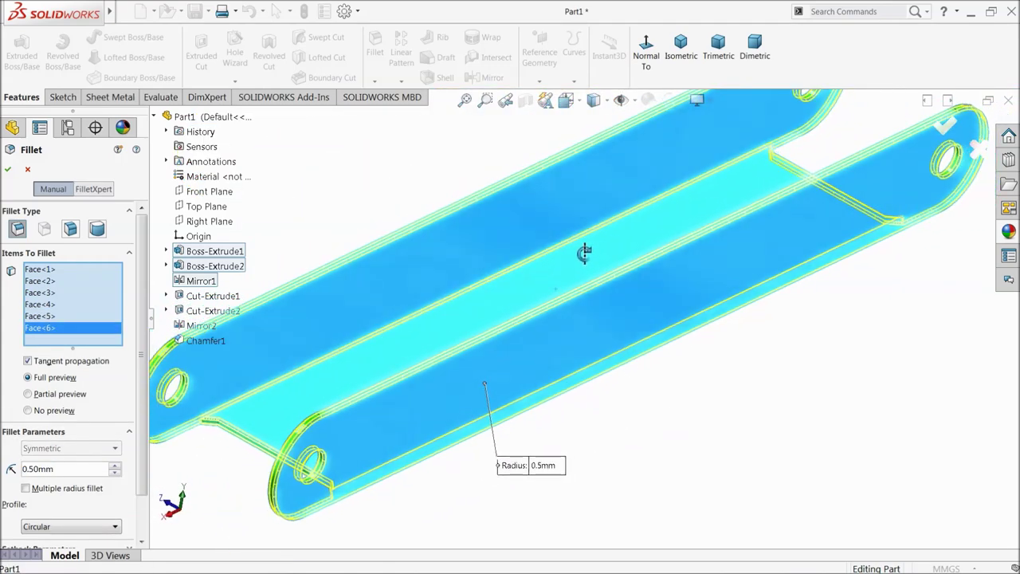
pyautogui.click(8, 171)
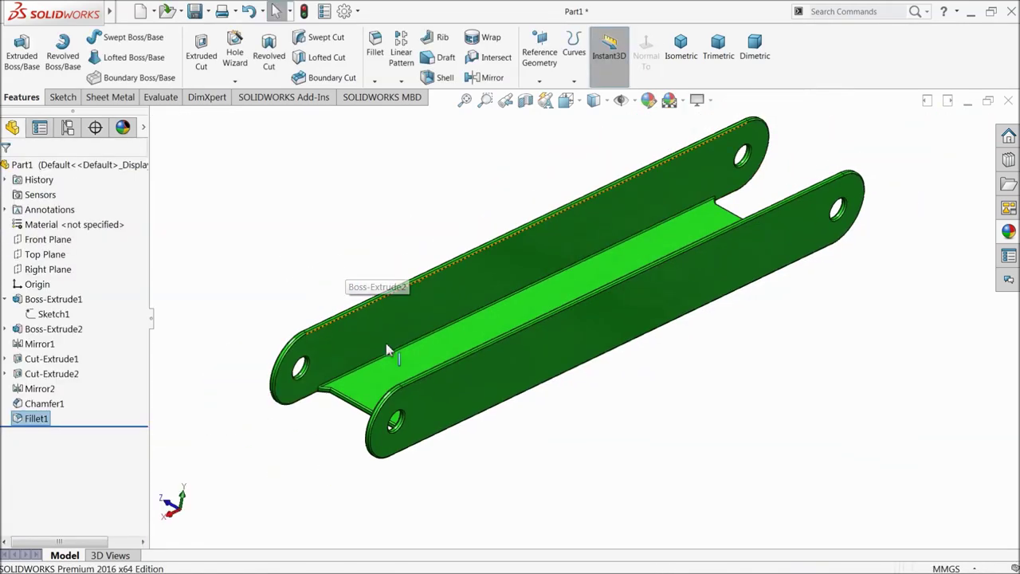
# Change the whole part's appearance to bright green
pyautogui.moveTo(385, 349); pyautogui.dragTo(359, 353, button='middle')
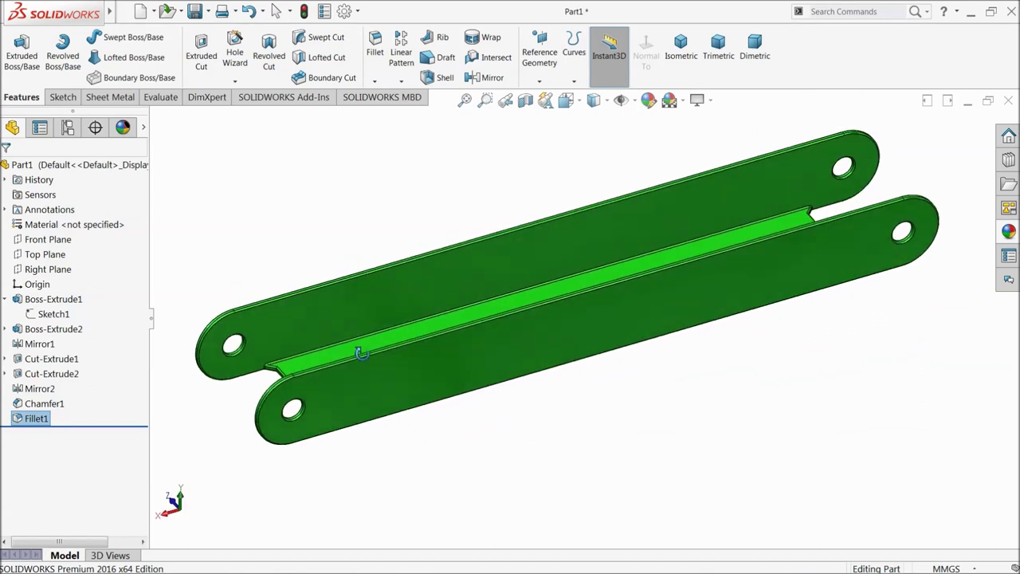
pyautogui.click(93, 163)
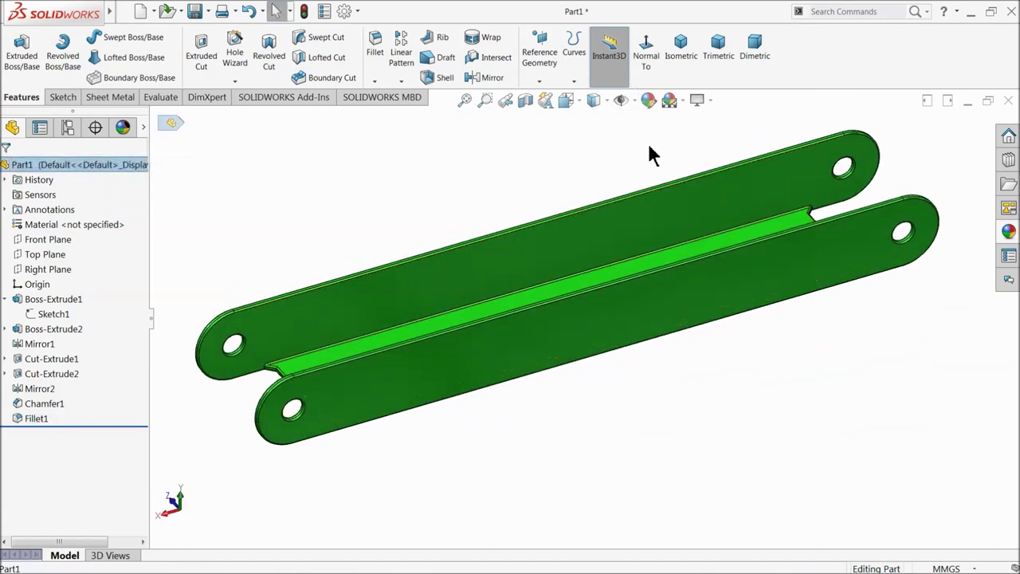
pyautogui.click(648, 99)
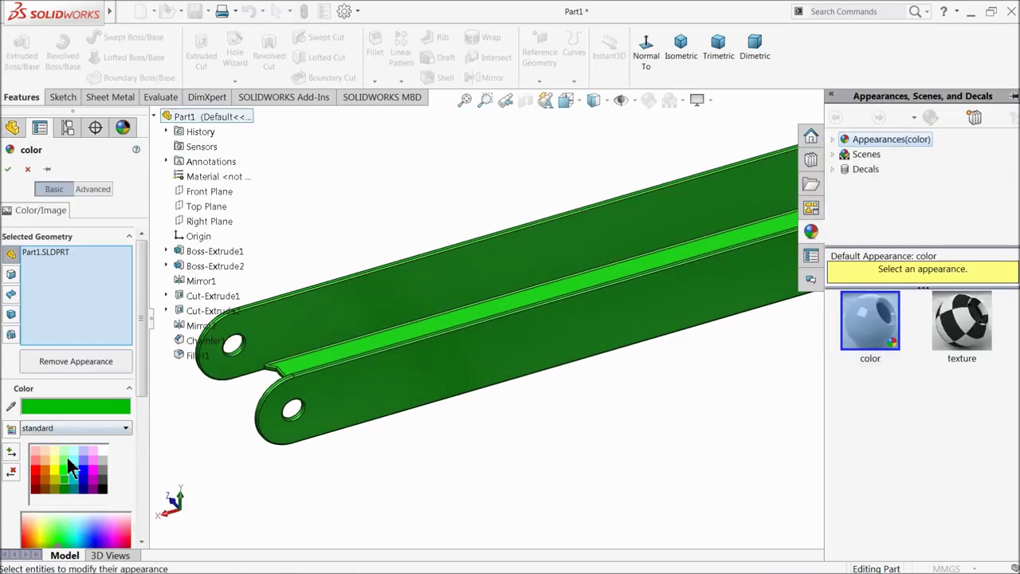
pyautogui.click(63, 473)
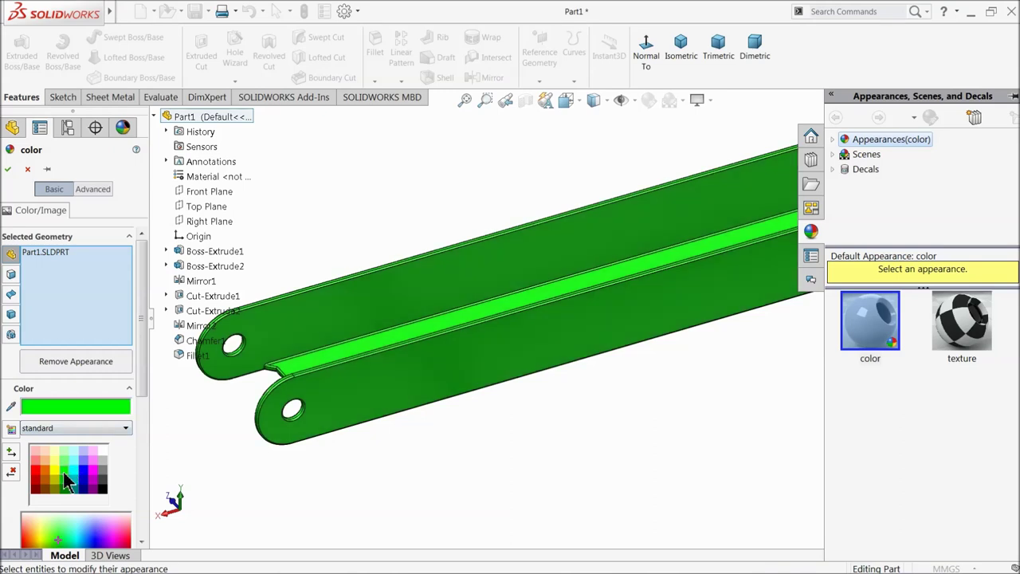
pyautogui.click(7, 169)
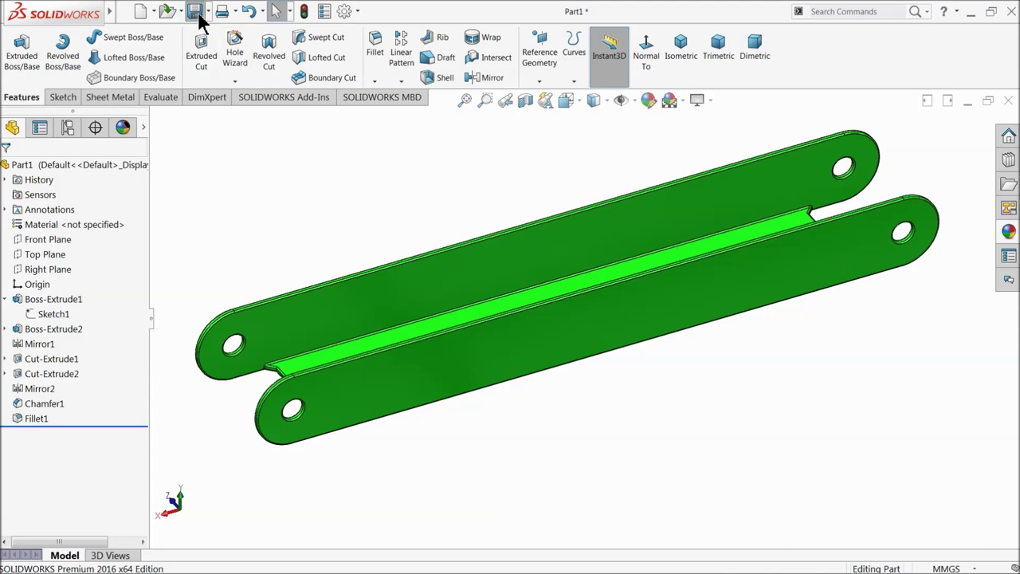
# Create a Car Jack folder on the Desktop and save the part there as 1.Arm-1
pyautogui.hotkey('ctrl', 's')
pyautogui.click(358, 163)
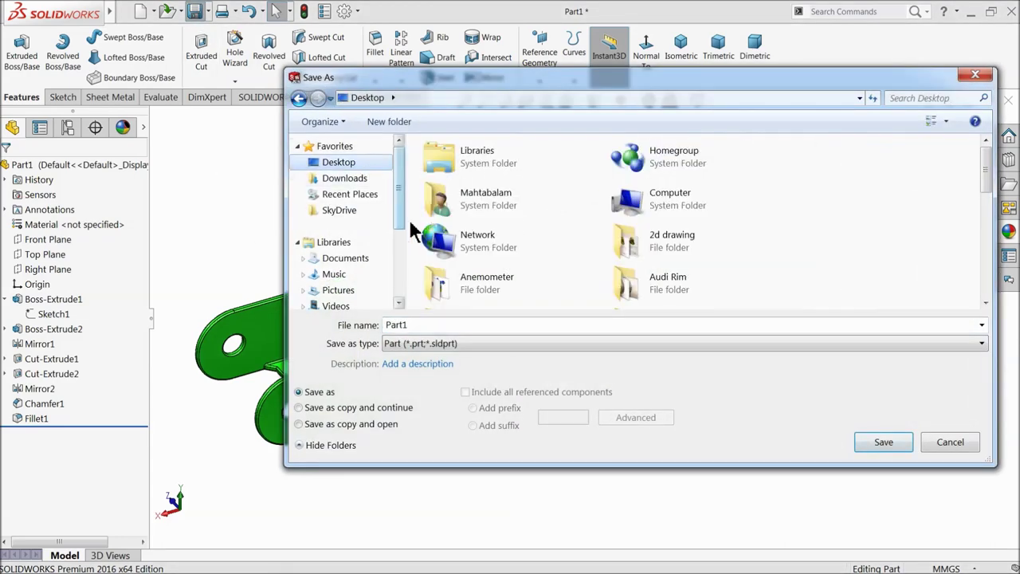
pyautogui.click(391, 121)
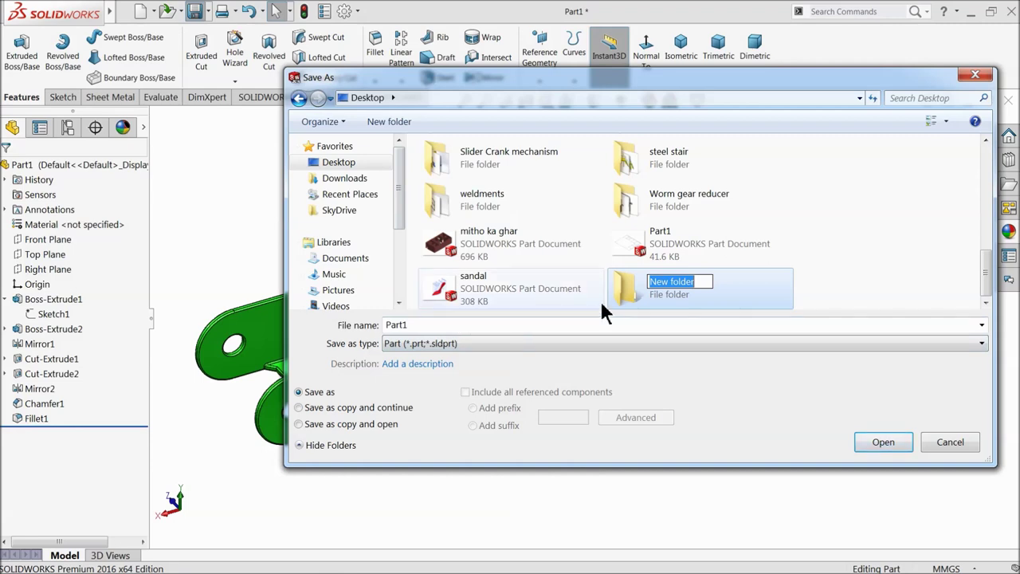
pyautogui.write('Car Jack')
pyautogui.press('Return')
pyautogui.doubleClick(648, 290)
pyautogui.doubleClick(444, 325)
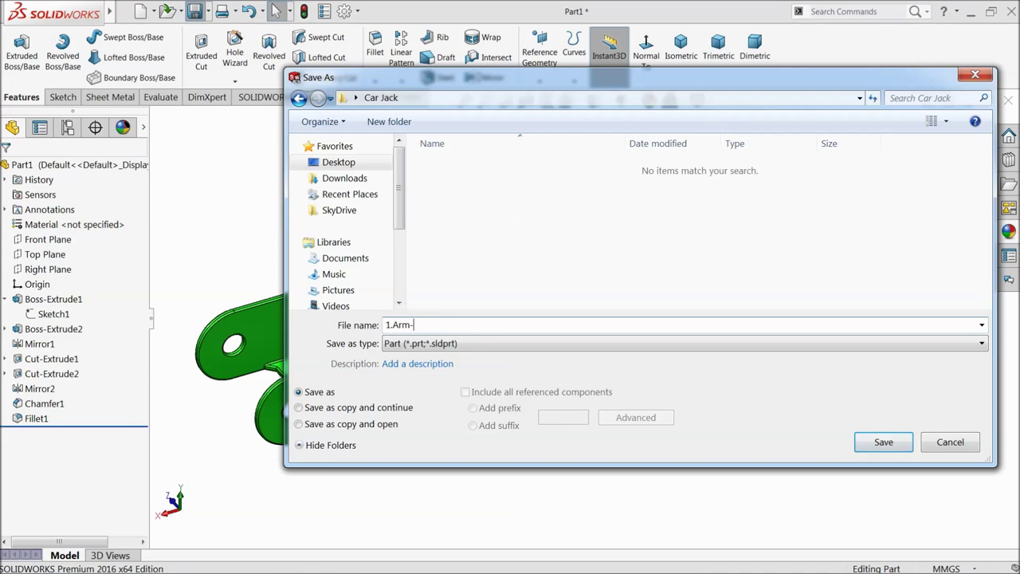
pyautogui.click(867, 442)
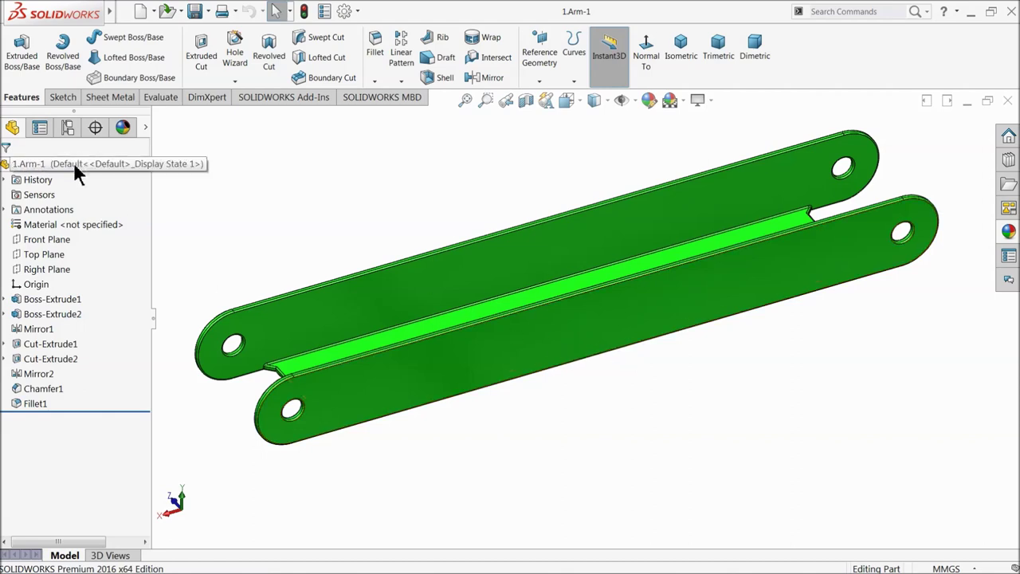
# Change the 1.Arm-1 part's colour to yellow
pyautogui.click(77, 163)
pyautogui.click(648, 100)
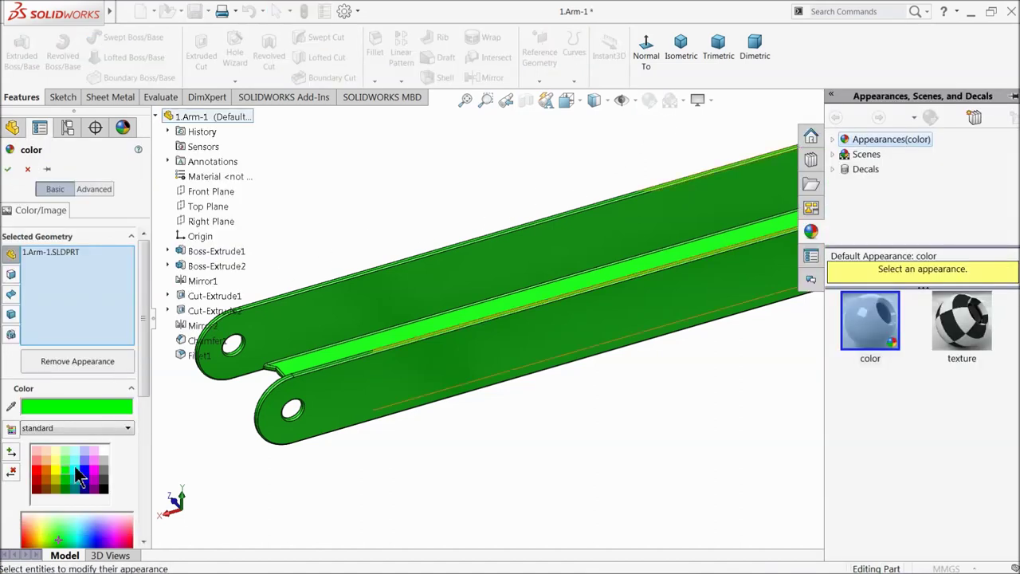
pyautogui.click(55, 456)
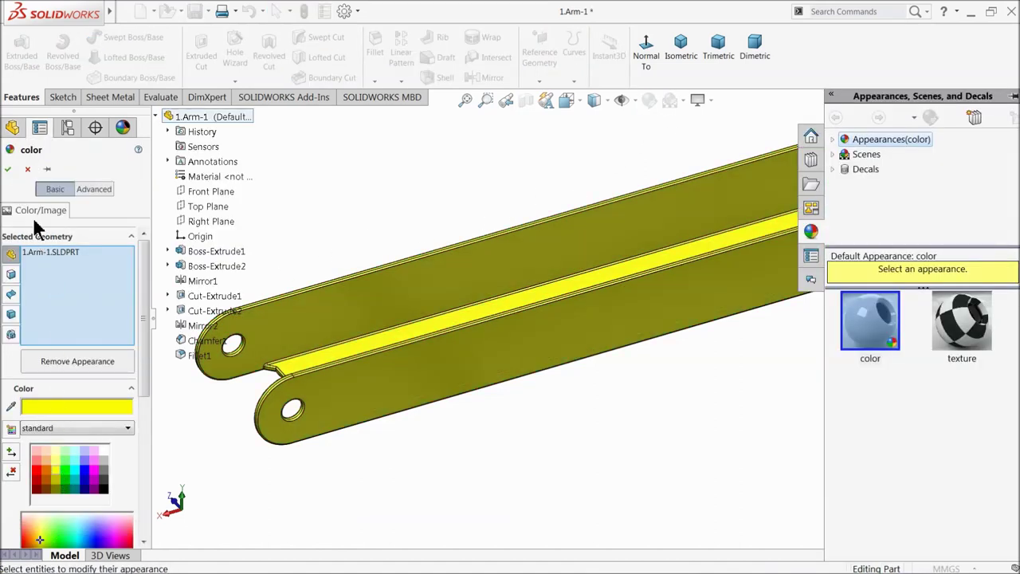
pyautogui.click(10, 169)
# Change Boss-Extrude2's start offset from 22.50 mm to 20 mm
pyautogui.scroll(2, 275, 207)
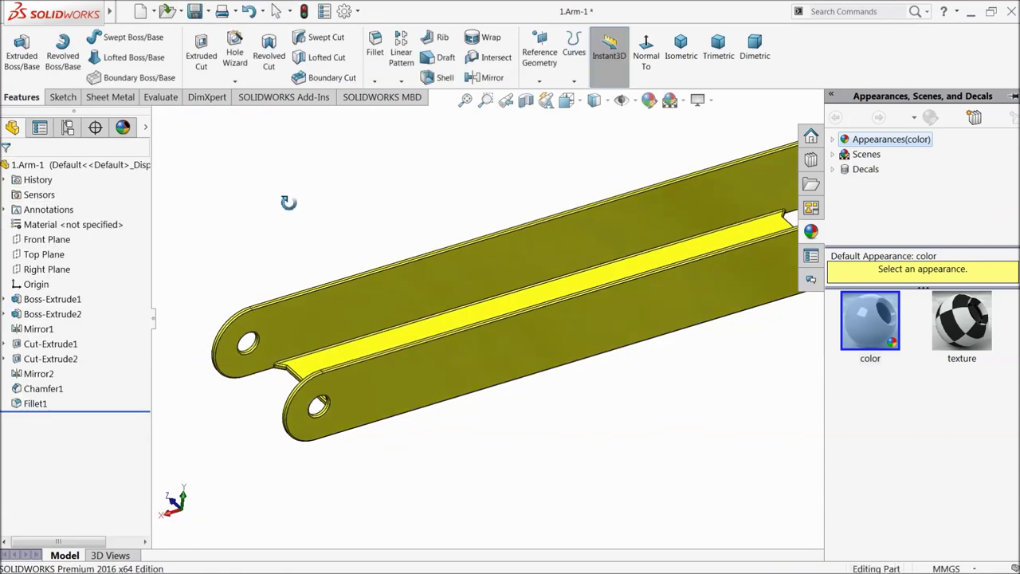
pyautogui.click(15, 314)
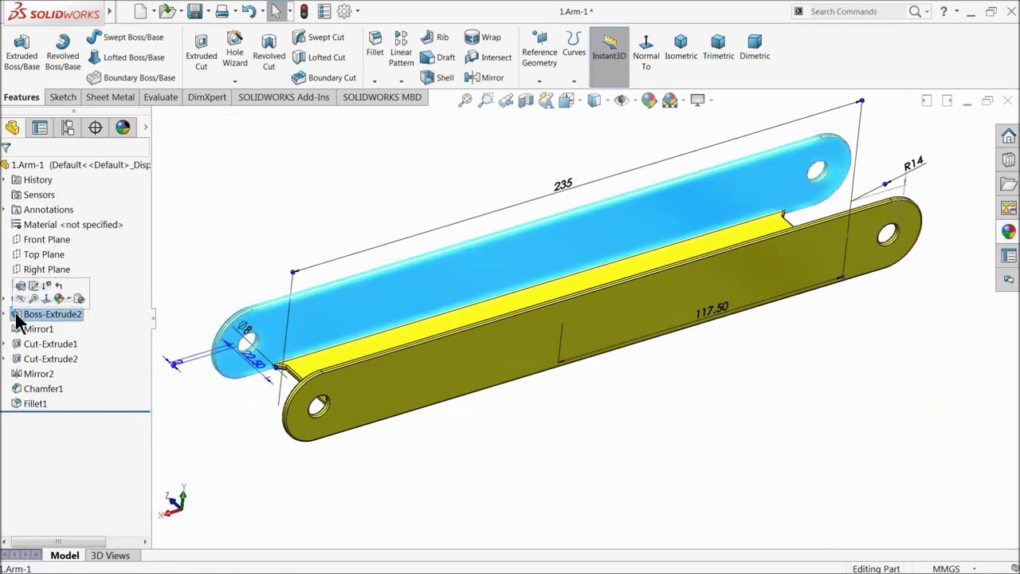
pyautogui.click(26, 296)
pyautogui.moveTo(70, 230); pyautogui.dragTo(11, 229)
pyautogui.write('20.00mm')
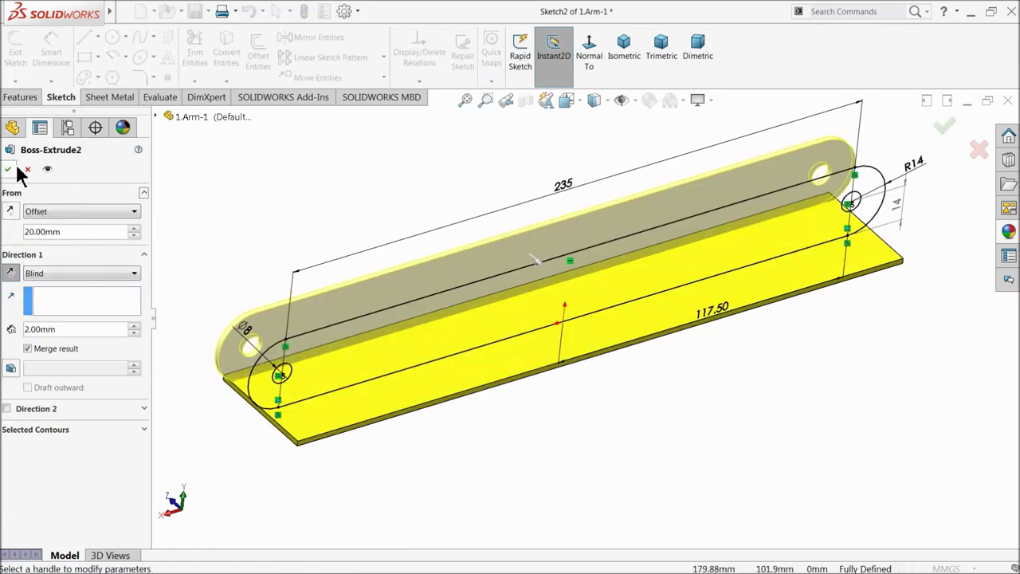
pyautogui.click(15, 170)
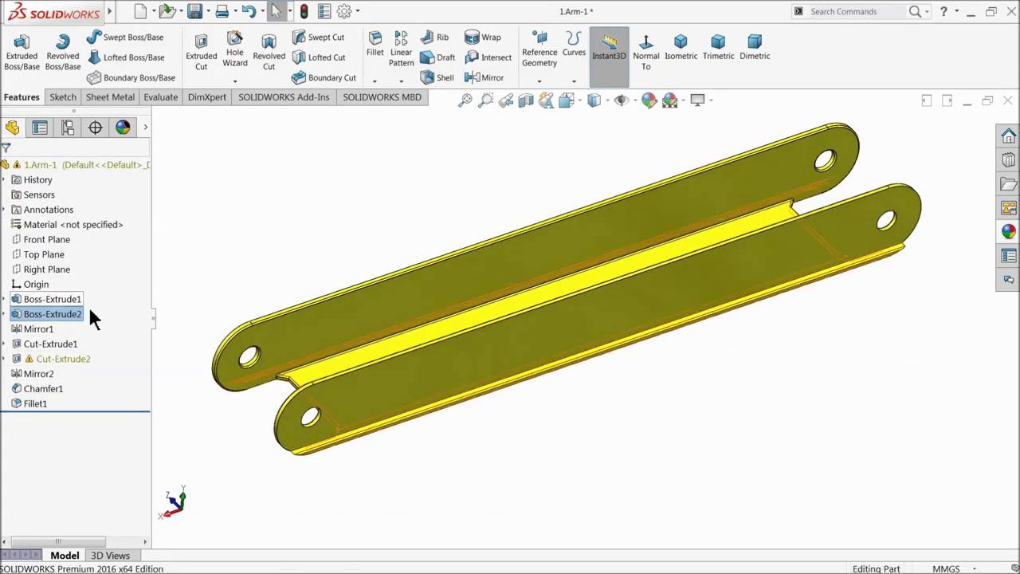
pyautogui.click(4, 300)
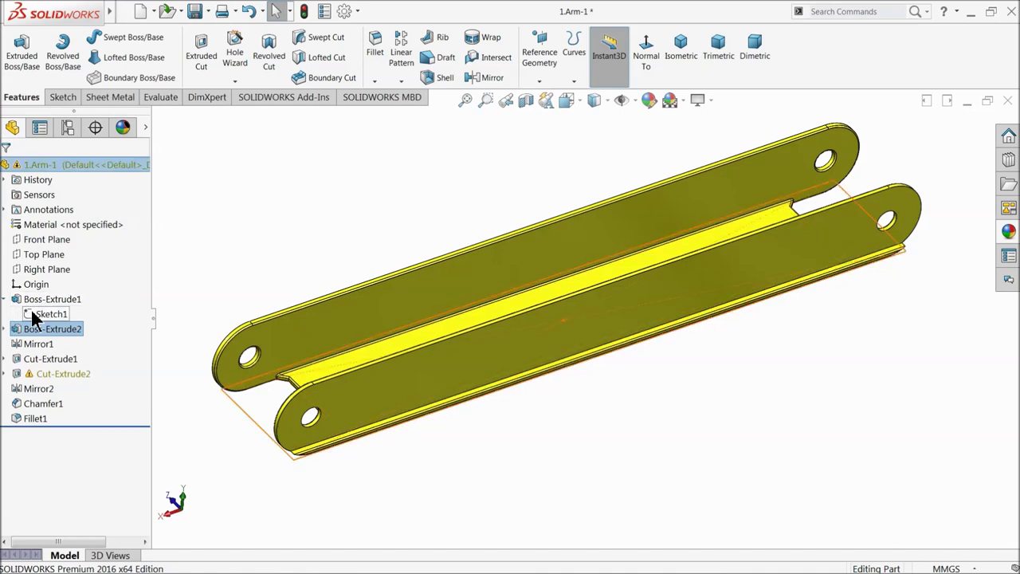
# Edit Boss-Extrude1's Sketch1, changing the 45 mm rectangle dimension to 40 mm
pyautogui.click(28, 312)
pyautogui.click(32, 283)
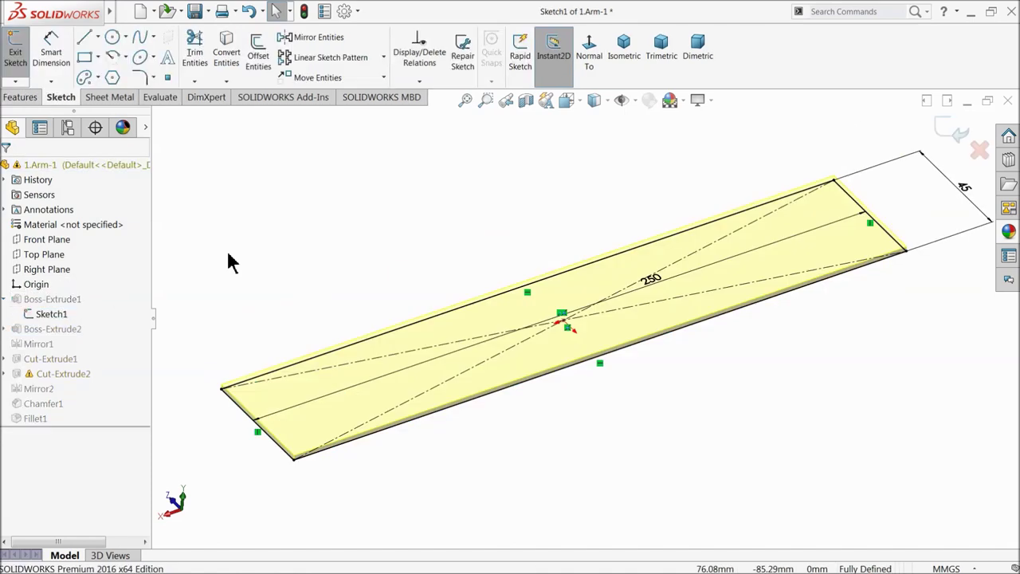
pyautogui.click(590, 64)
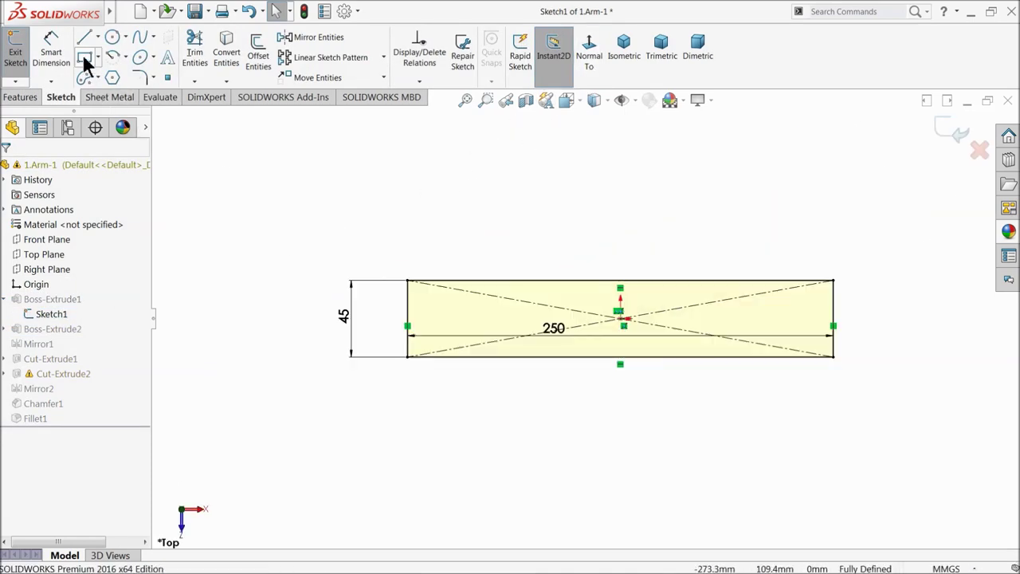
pyautogui.scroll(-3, 379, 313)
pyautogui.doubleClick(308, 326)
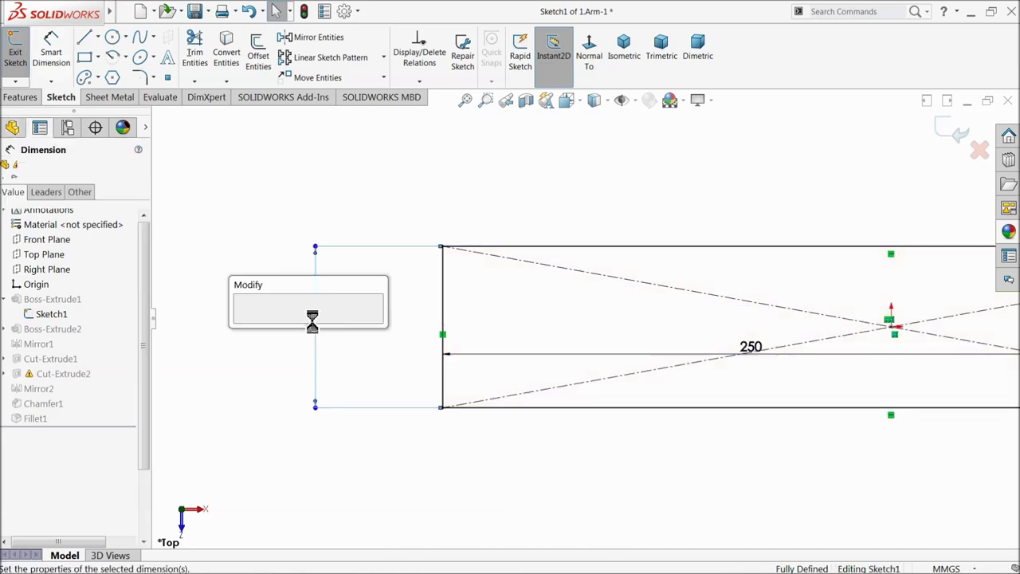
pyautogui.write('40')
pyautogui.click(244, 322)
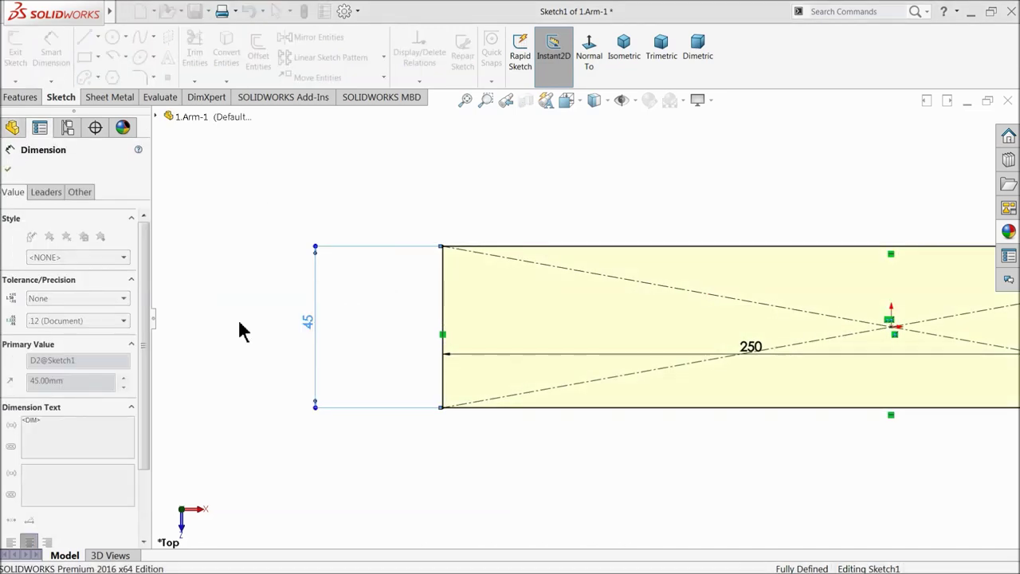
pyautogui.scroll(4, 570, 334)
pyautogui.scroll(-3, 802, 332)
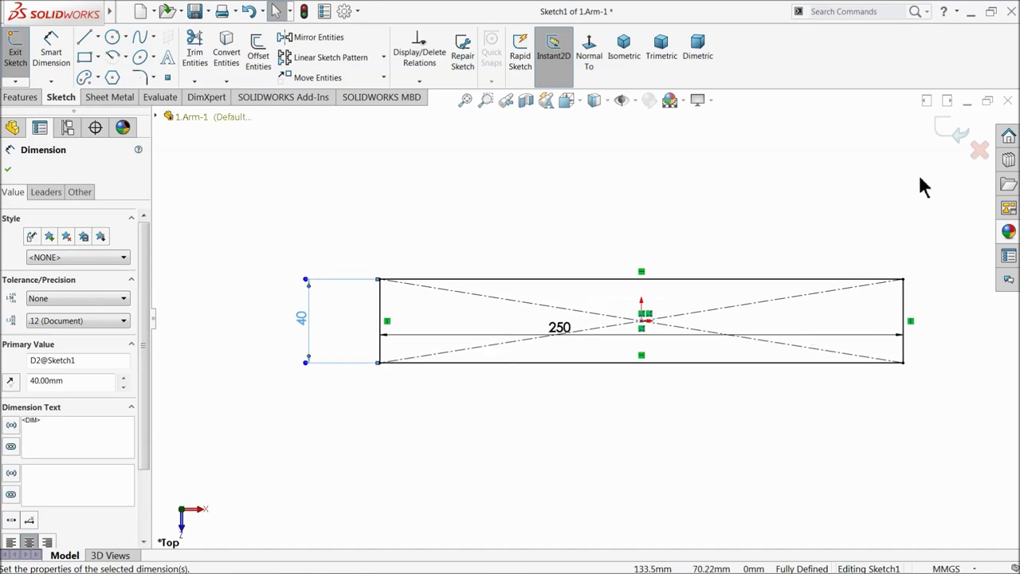
pyautogui.click(953, 132)
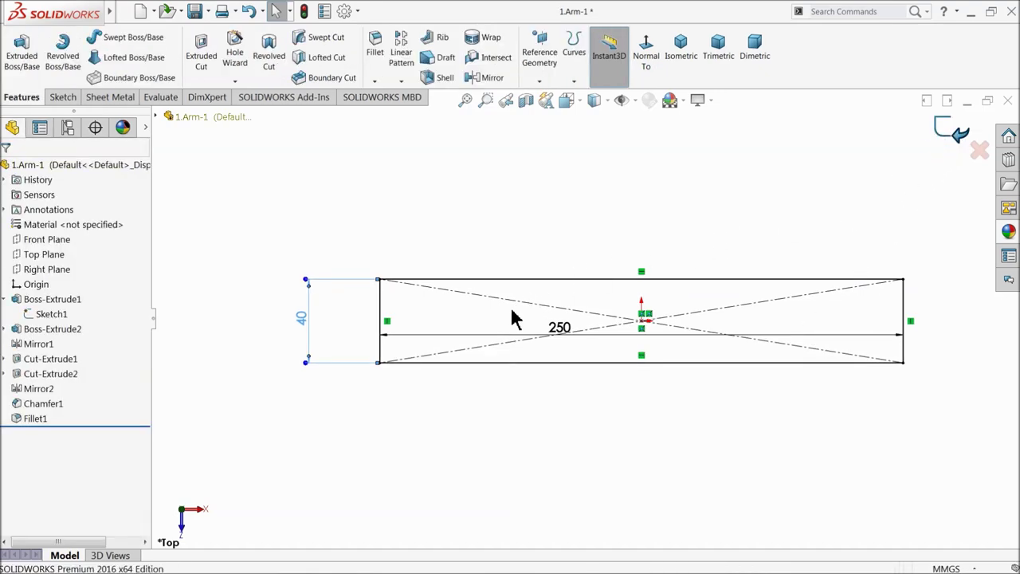
# Orbit the yellow arm from top view into an angled 3-D view
pyautogui.moveTo(491, 347); pyautogui.dragTo(526, 225, button='middle')
pyautogui.scroll(-3, 747, 358)
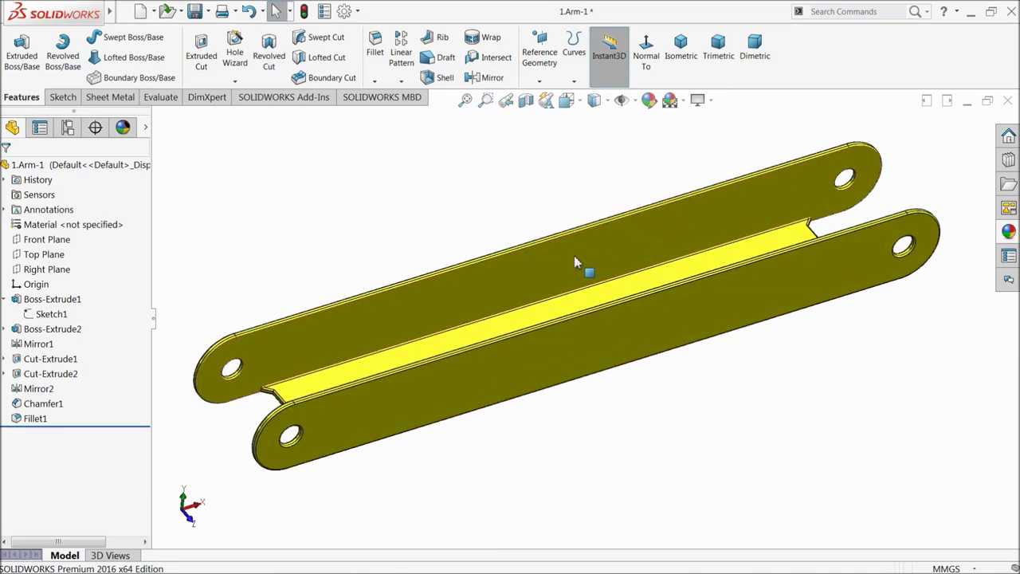
pyautogui.moveTo(510, 319)
pyautogui.mouseDown(button='middle')
pyautogui.moveTo(519, 303)
pyautogui.moveTo(522, 316)
pyautogui.mouseUp(button='middle')
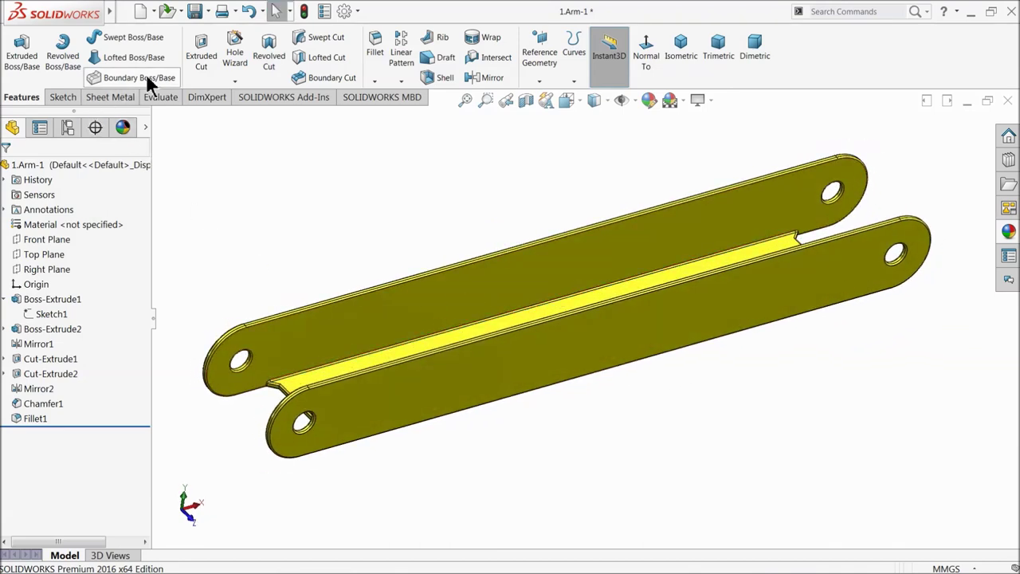
# Save a copy of the modified arm as 2.Arm-2 in the Car Jack folder
pyautogui.click(208, 11)
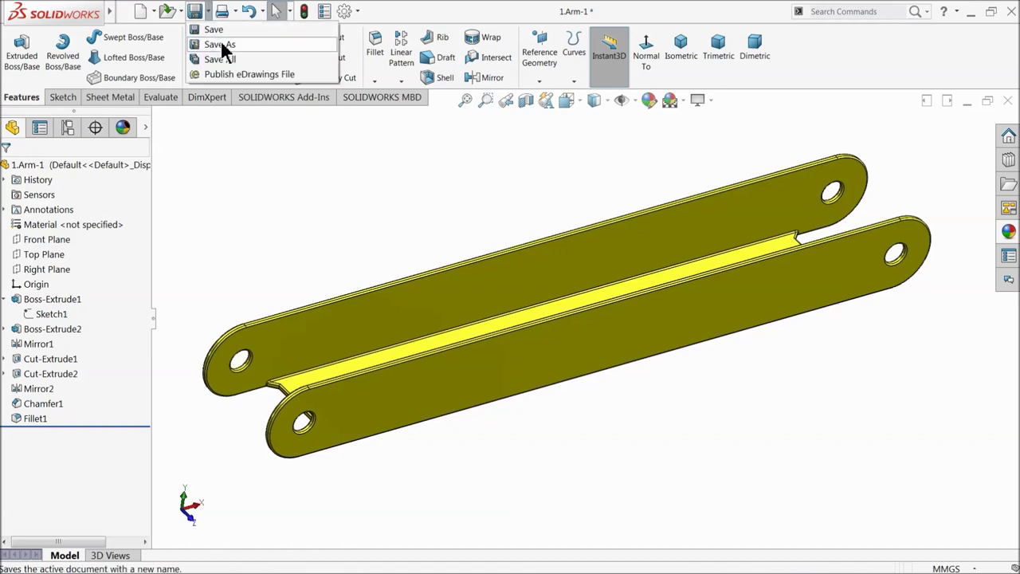
pyautogui.click(221, 46)
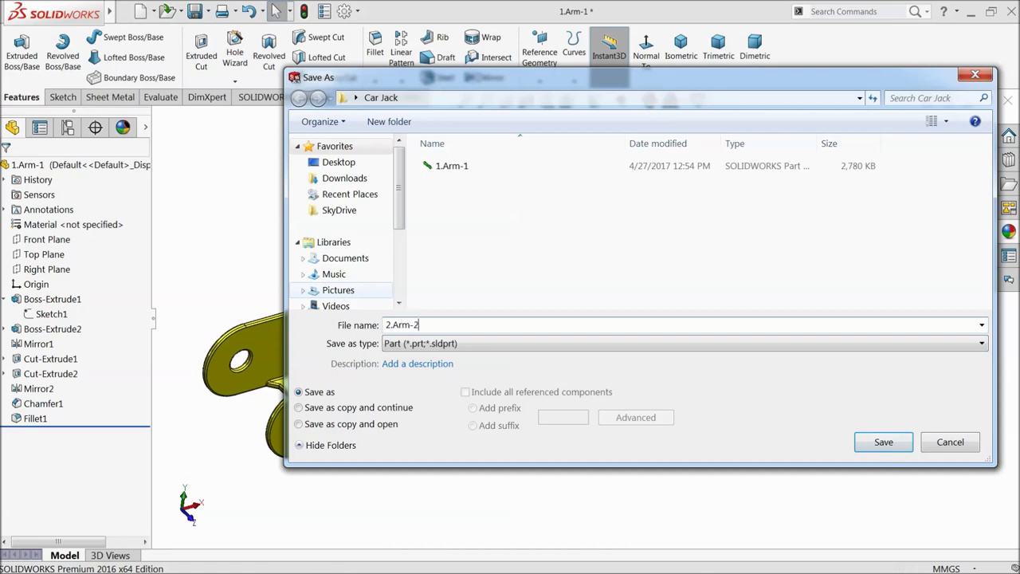
pyautogui.click(883, 443)
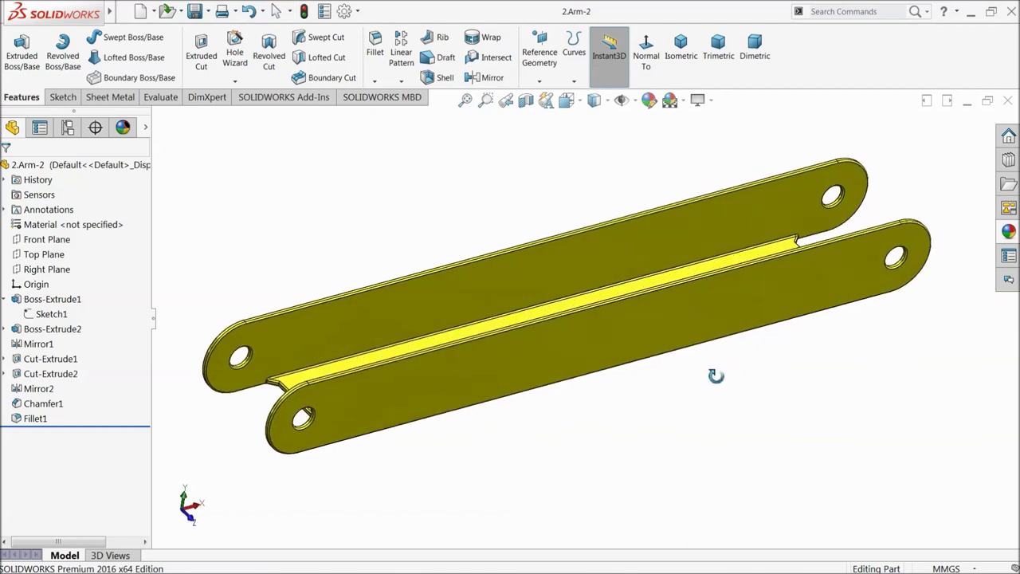
# In the new part, sketch a circle centred on the origin on the Top Plane
pyautogui.moveTo(407, 458); pyautogui.dragTo(401, 468, button='middle')
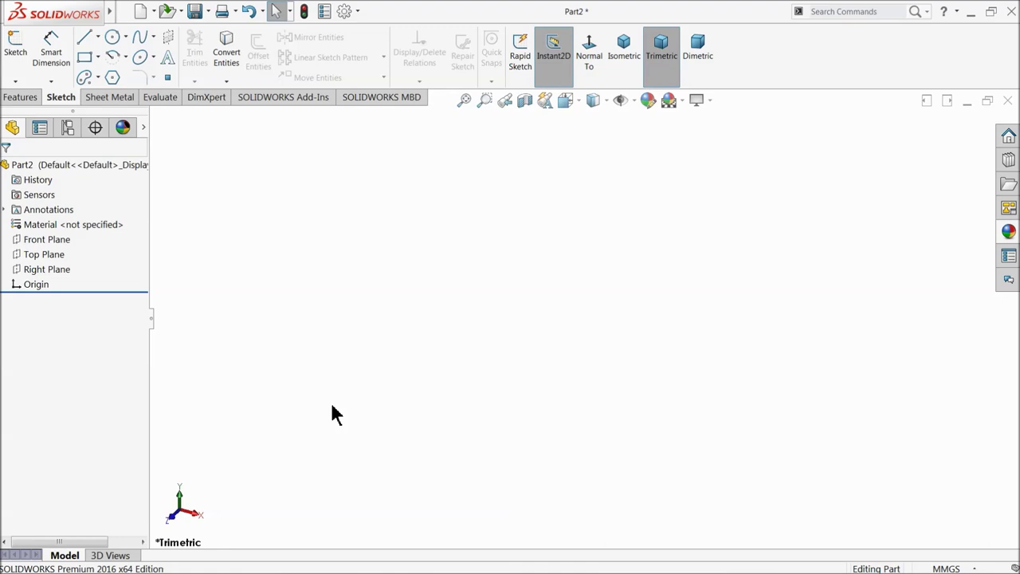
pyautogui.click(21, 254)
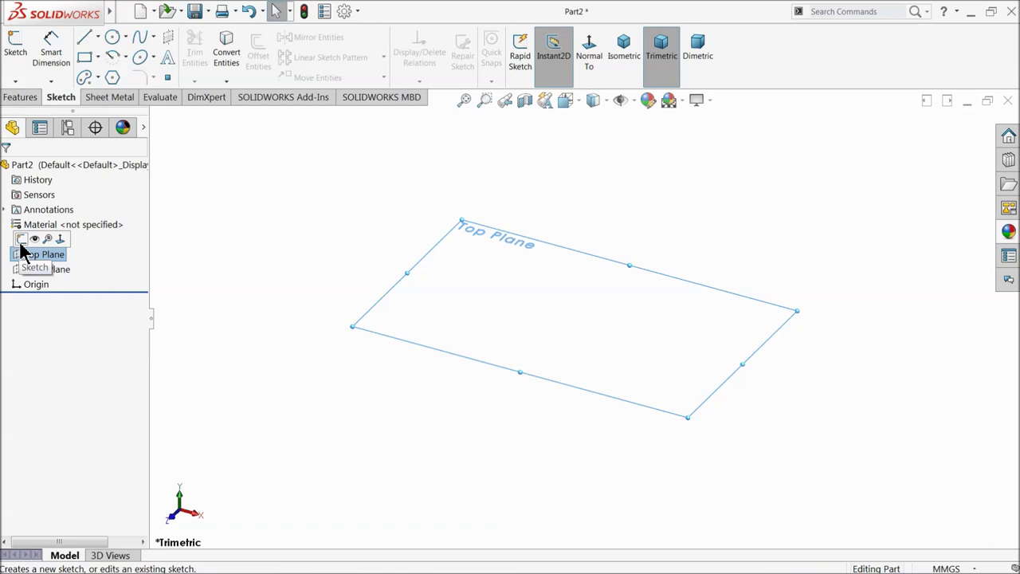
pyautogui.click(22, 240)
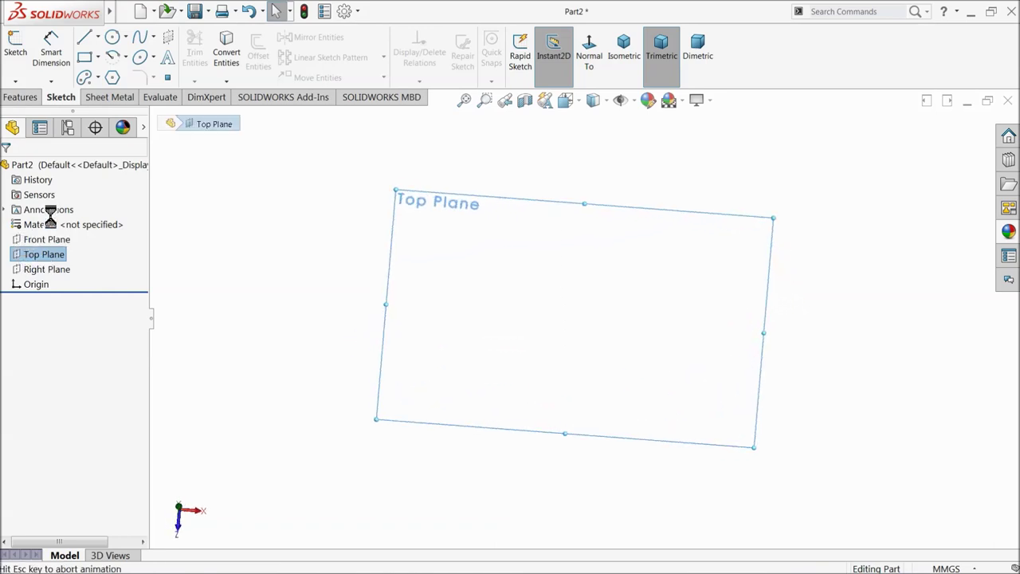
pyautogui.click(112, 38)
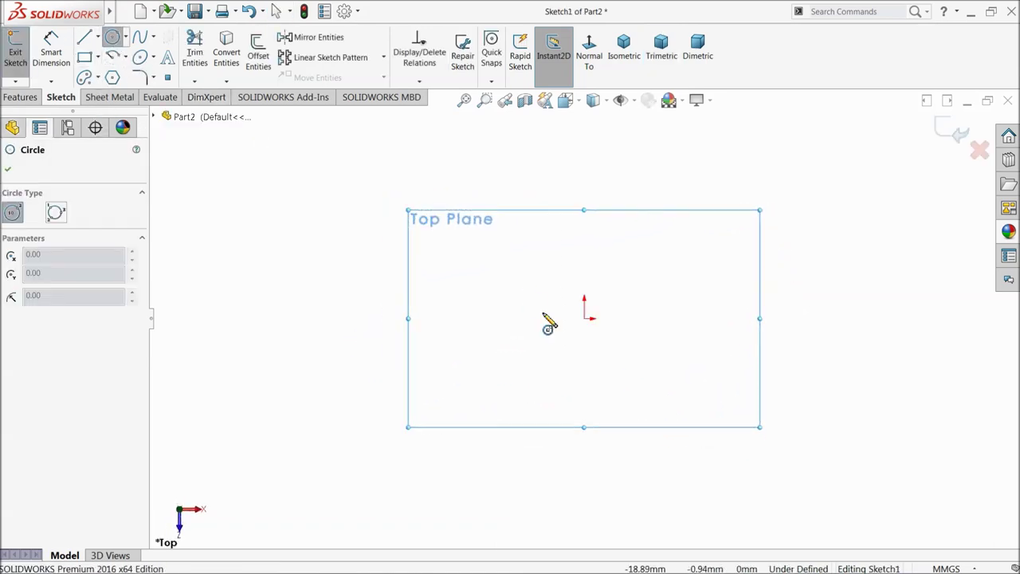
pyautogui.click(584, 318)
pyautogui.click(544, 294)
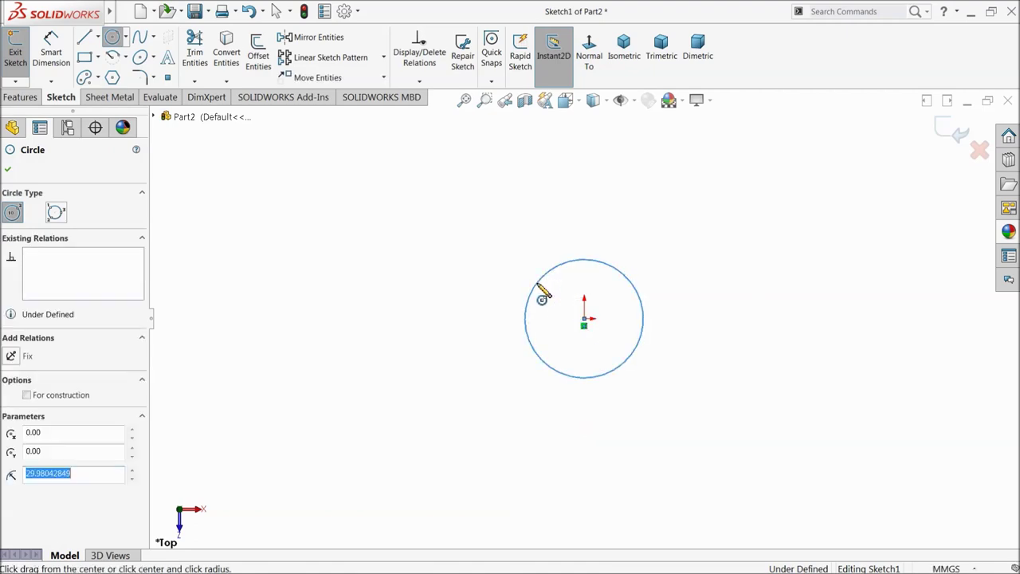
# Dimension the circle's diameter to 9 mm and exit Sketch1
pyautogui.click(51, 50)
pyautogui.click(526, 319)
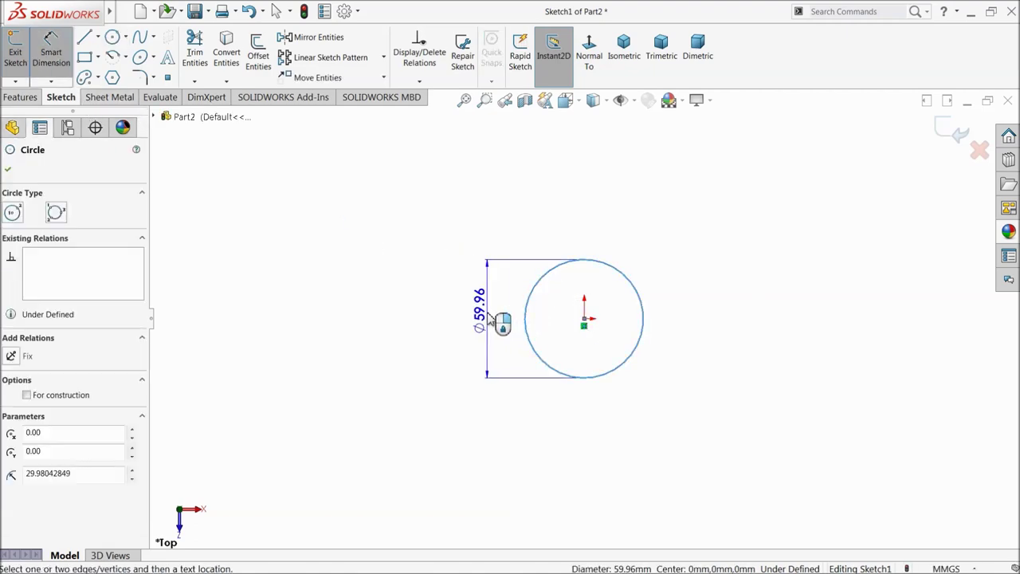
pyautogui.click(486, 314)
pyautogui.write('6')
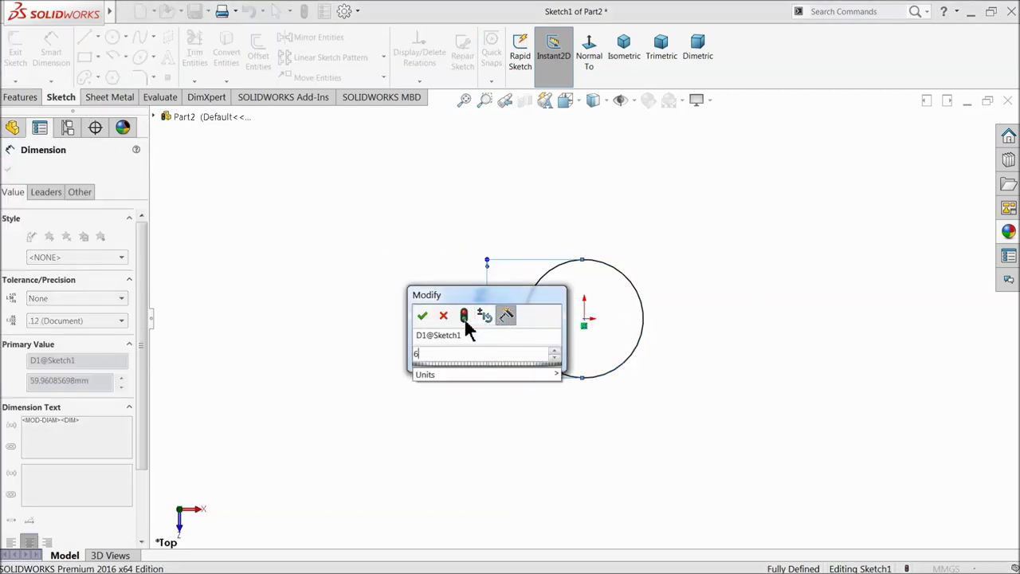
pyautogui.click(424, 316)
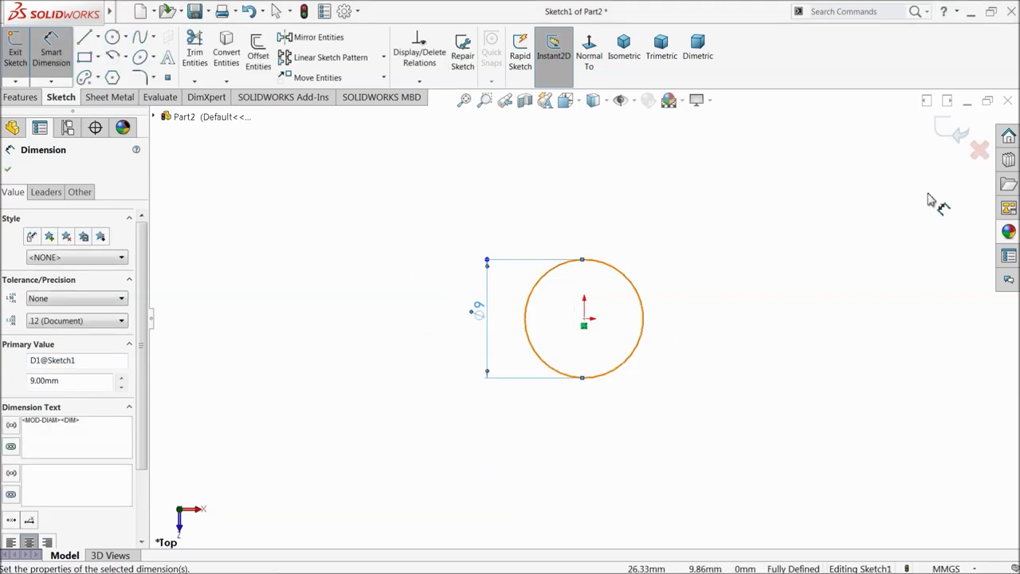
pyautogui.click(958, 137)
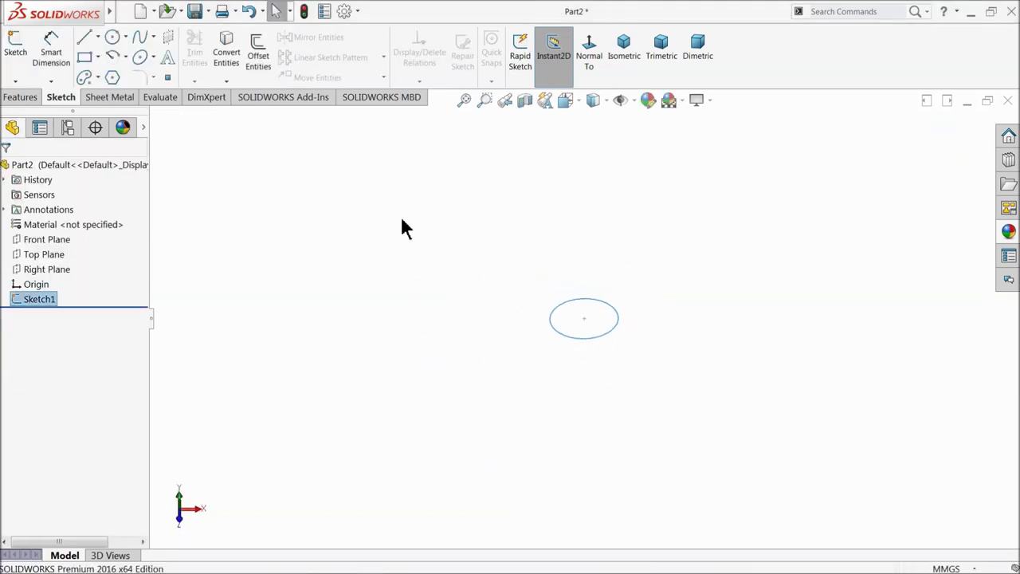
pyautogui.click(36, 239)
pyautogui.moveTo(374, 223); pyautogui.dragTo(366, 389, button='middle')
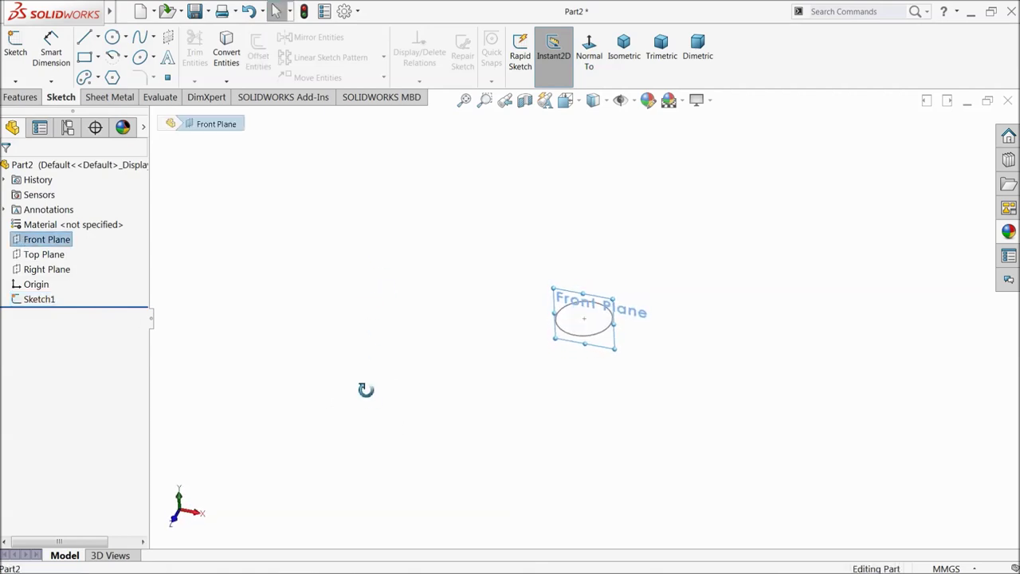
# On the Front Plane, draw a vertical line up from the origin and a horizontal line right
pyautogui.click(17, 239)
pyautogui.click(23, 226)
pyautogui.click(590, 52)
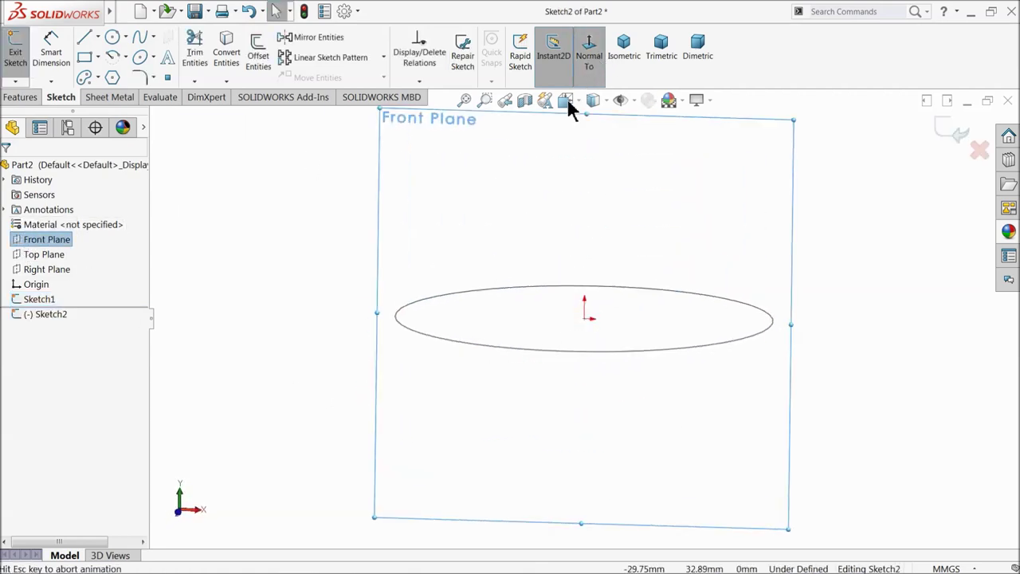
pyautogui.click(84, 38)
pyautogui.scroll(8, 535, 337)
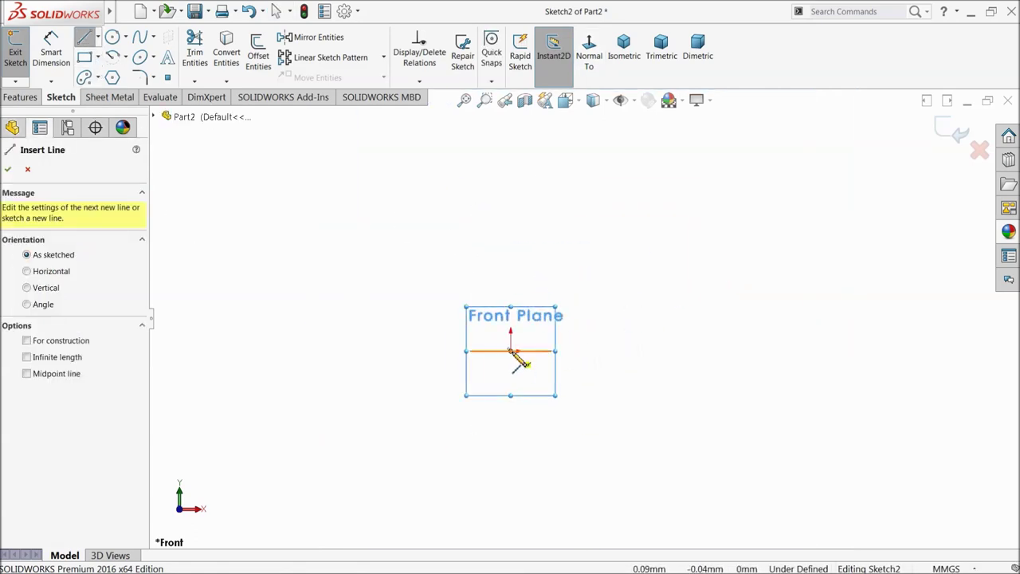
pyautogui.click(511, 350)
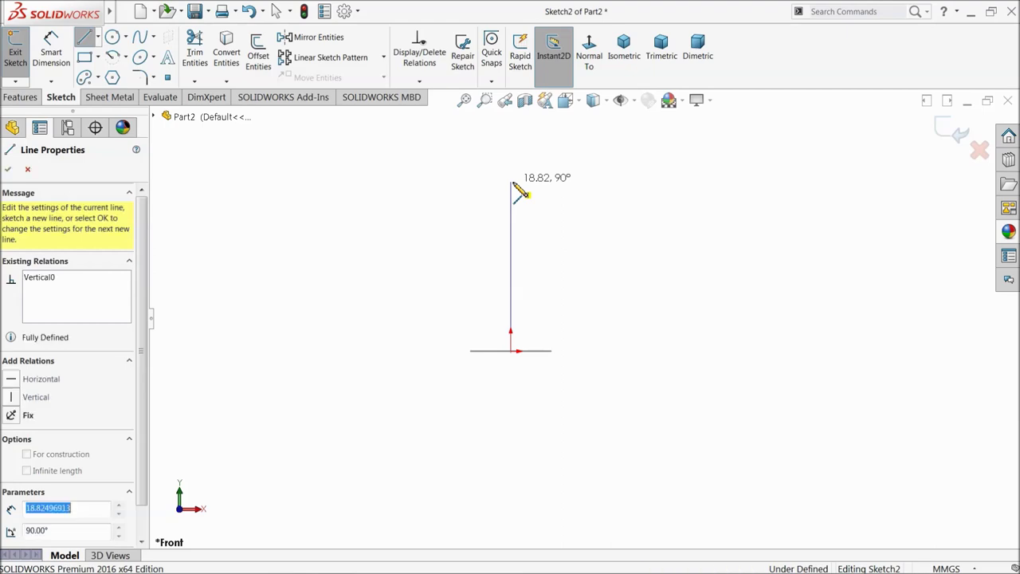
pyautogui.click(511, 182)
pyautogui.click(850, 182)
pyautogui.rightClick(777, 259)
pyautogui.click(815, 268)
# Dimension the horizontal line 150 mm and the vertical line 80 mm
pyautogui.click(50, 56)
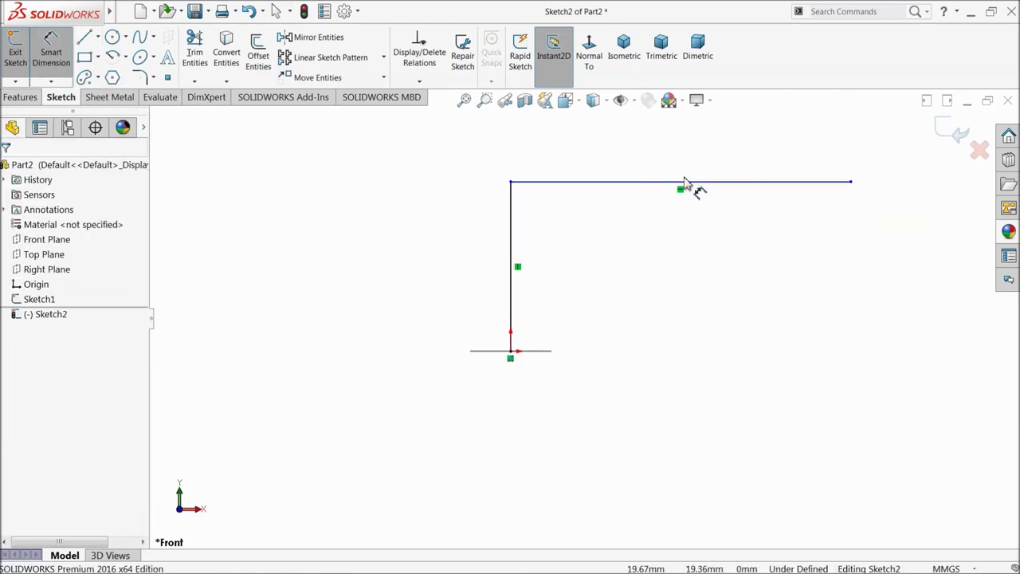
pyautogui.click(686, 182)
pyautogui.click(674, 156)
pyautogui.write('15')
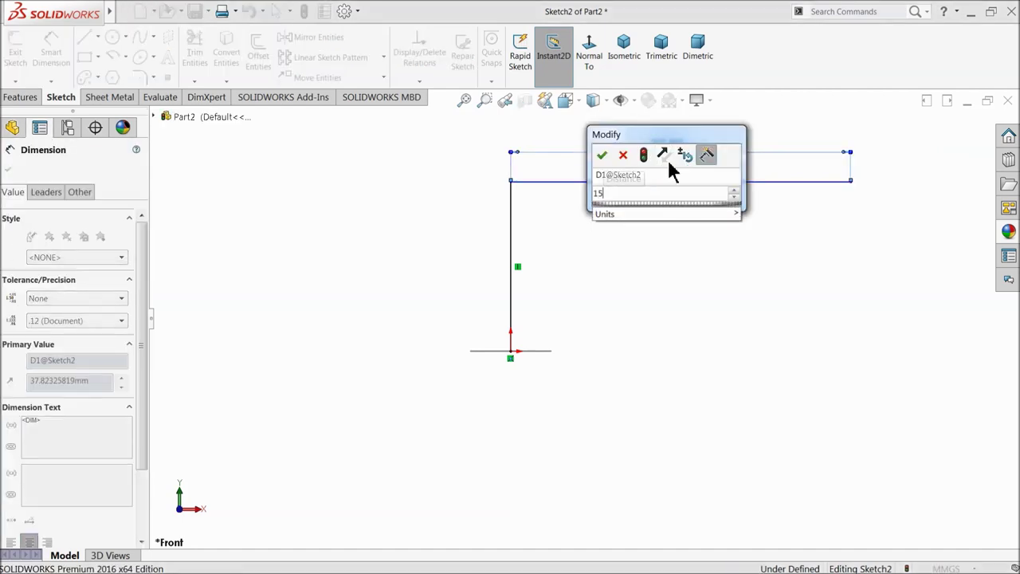
pyautogui.write('0')
pyautogui.press('Return')
pyautogui.click(510, 253)
pyautogui.click(466, 256)
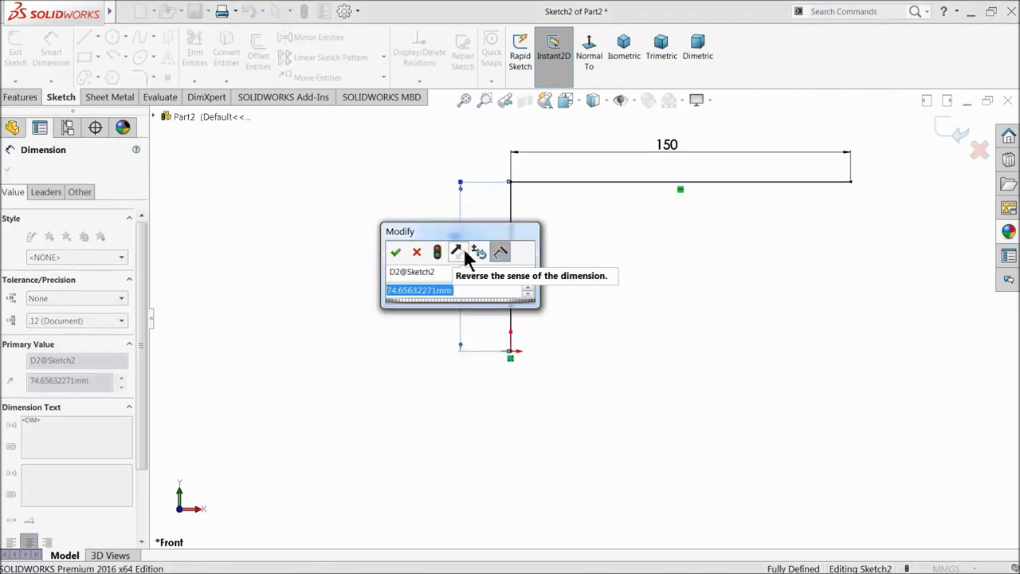
pyautogui.write('80')
pyautogui.press('Return')
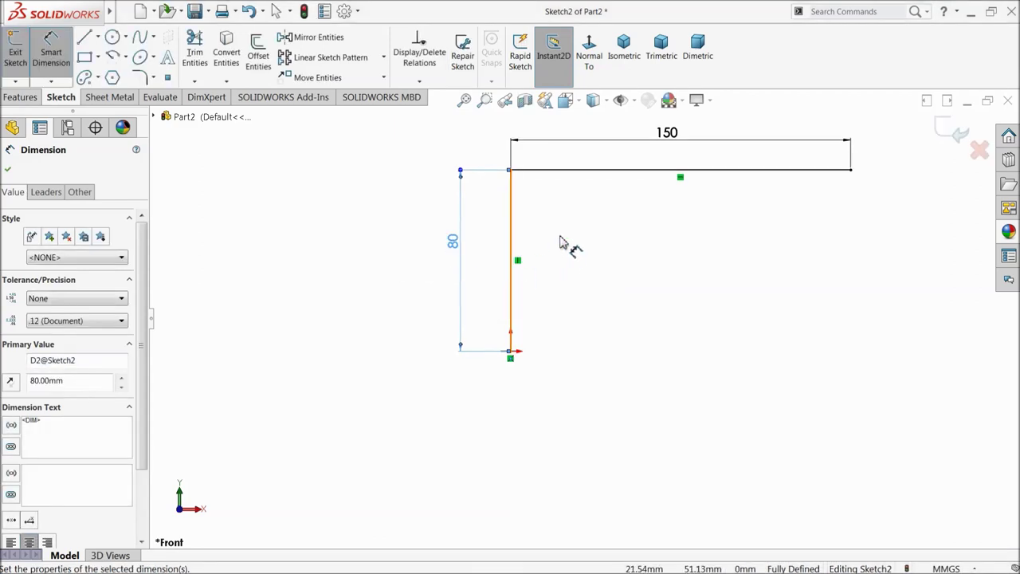
pyautogui.click(7, 170)
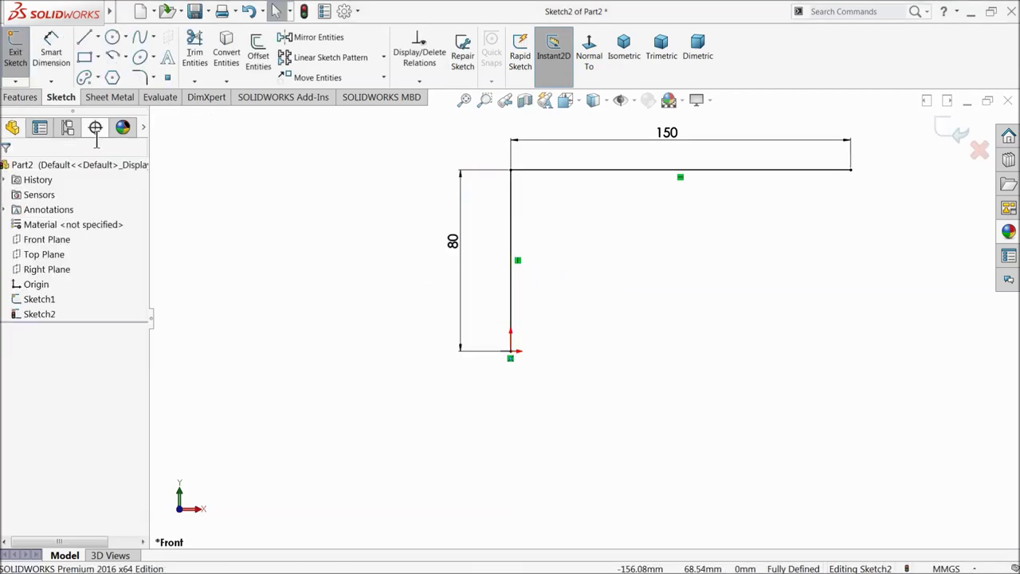
# Round the L-path corner with a 30 mm sketch fillet
pyautogui.click(140, 77)
pyautogui.click(512, 171)
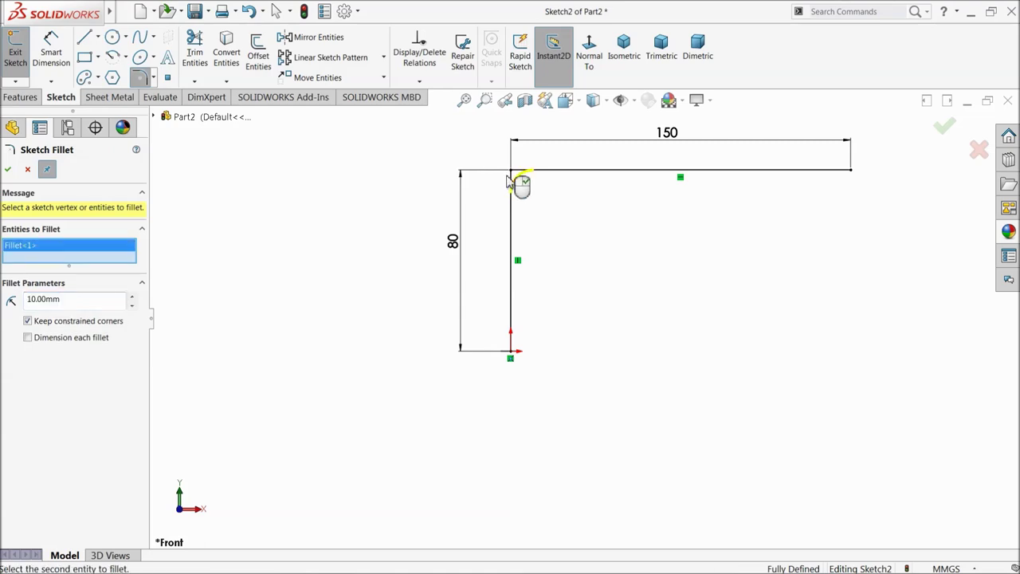
pyautogui.click(132, 297)
pyautogui.click(133, 296)
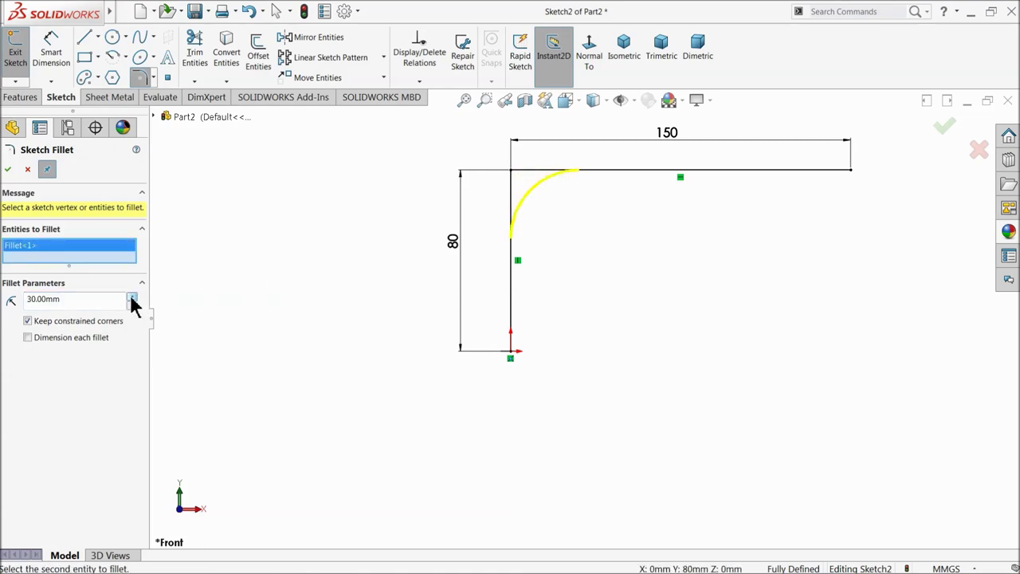
pyautogui.scroll(-1, 560, 230)
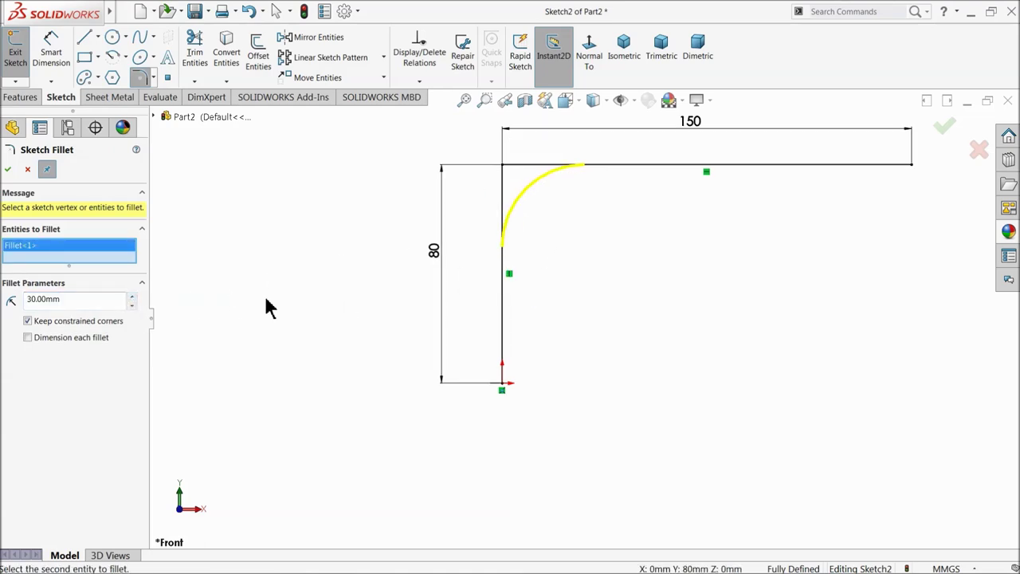
pyautogui.click(8, 170)
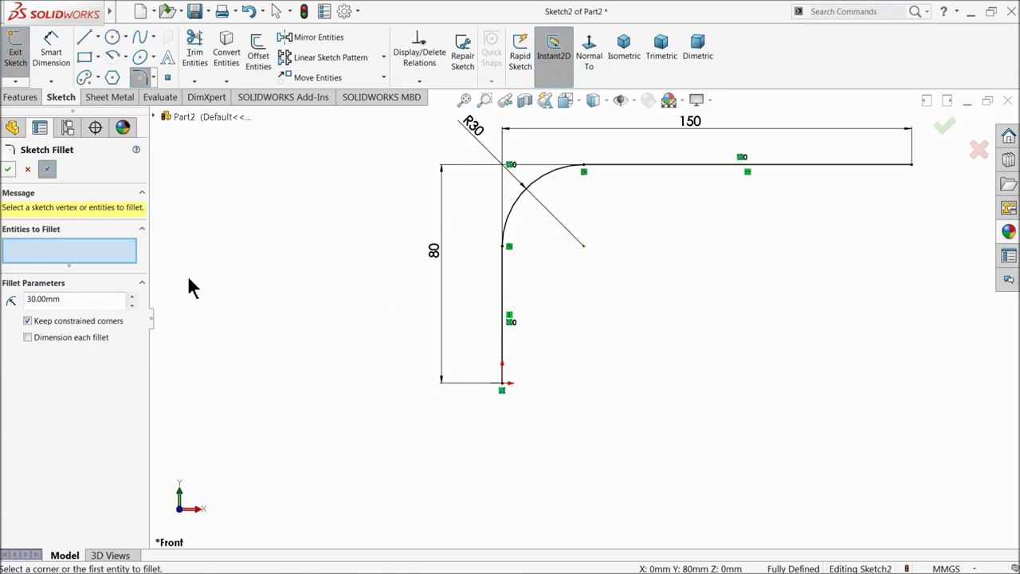
pyautogui.click(10, 170)
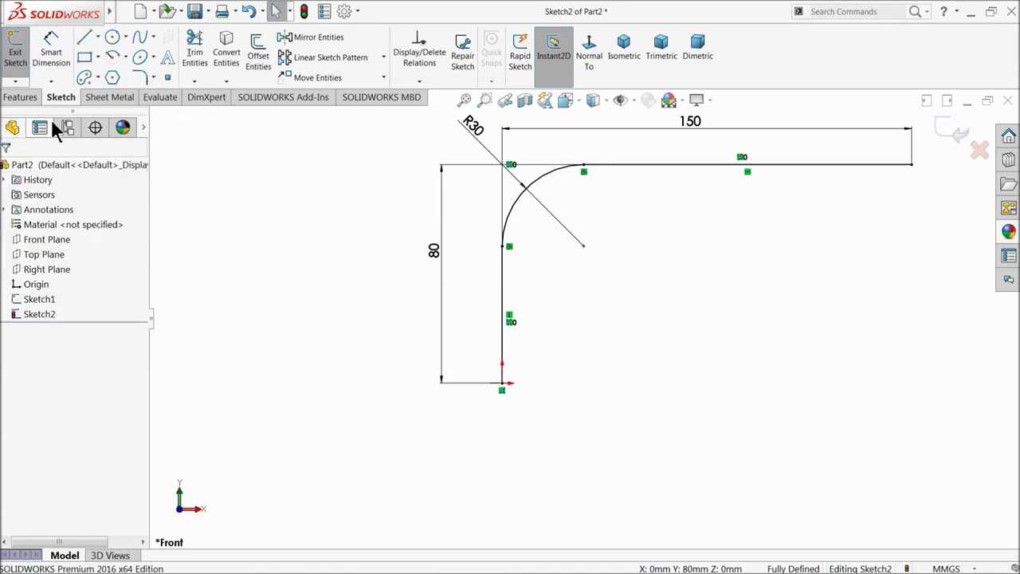
pyautogui.click(20, 97)
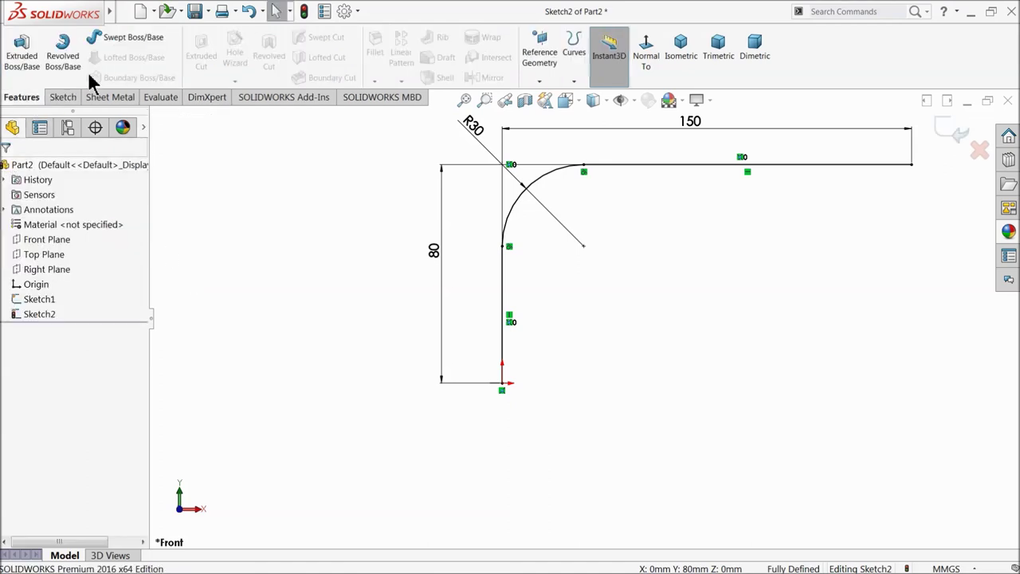
# Sweep the Ø9 circle Sketch1 along the filleted L-path Sketch2 to create Sweep1
pyautogui.click(119, 38)
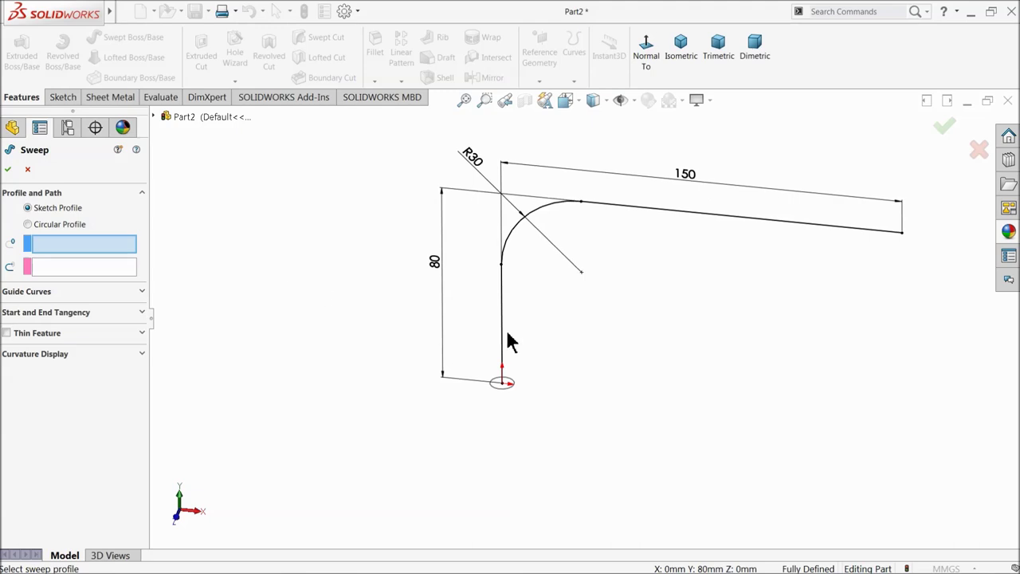
pyautogui.scroll(-3, 581, 341)
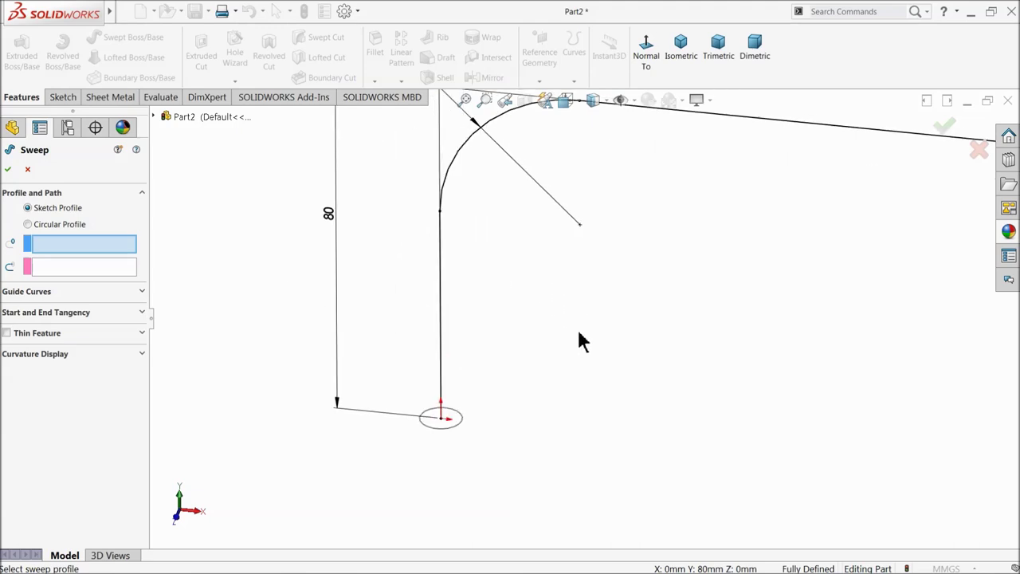
pyautogui.click(461, 431)
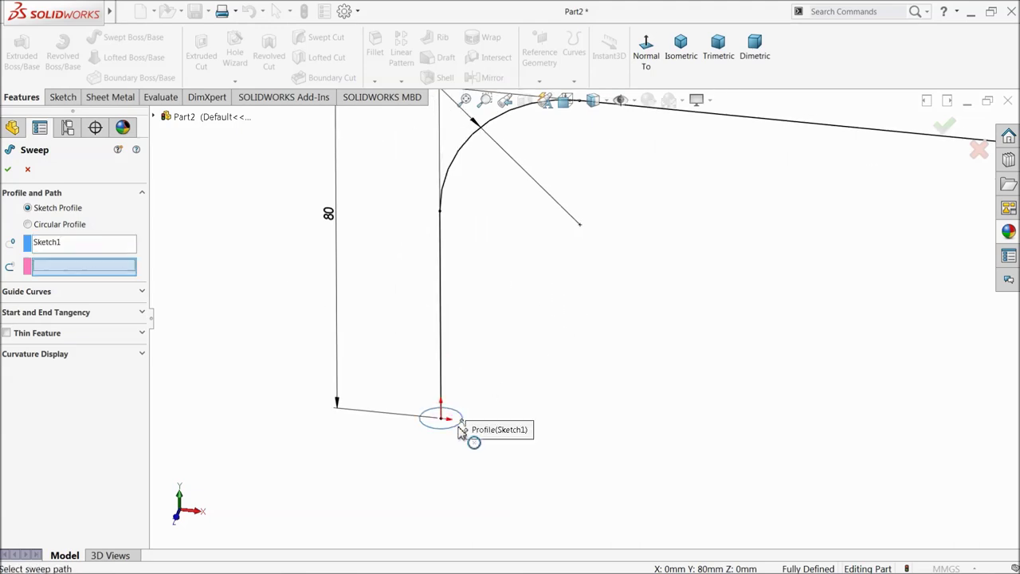
pyautogui.click(441, 317)
pyautogui.scroll(3, 420, 296)
pyautogui.scroll(-1, 792, 271)
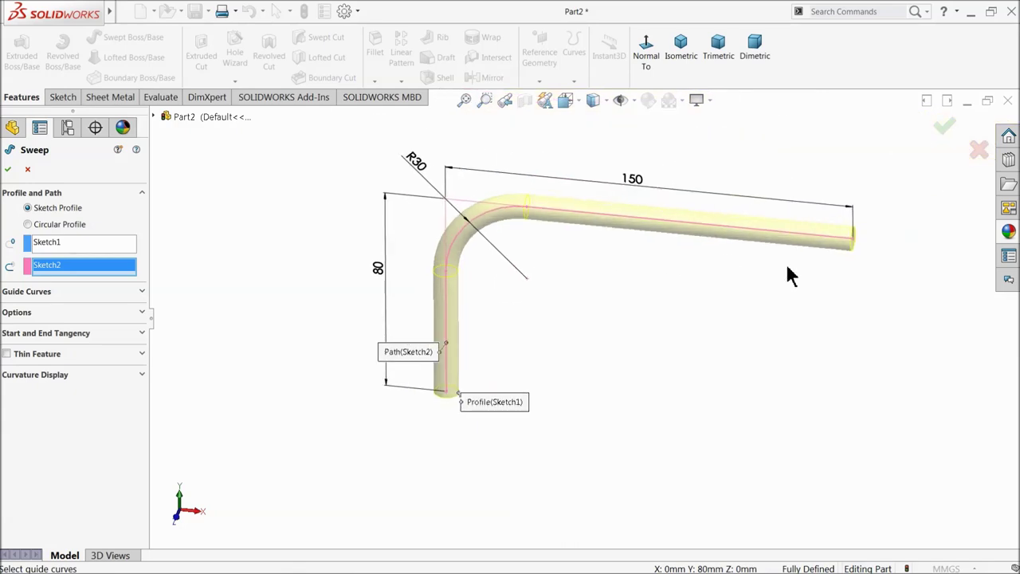
pyautogui.click(8, 169)
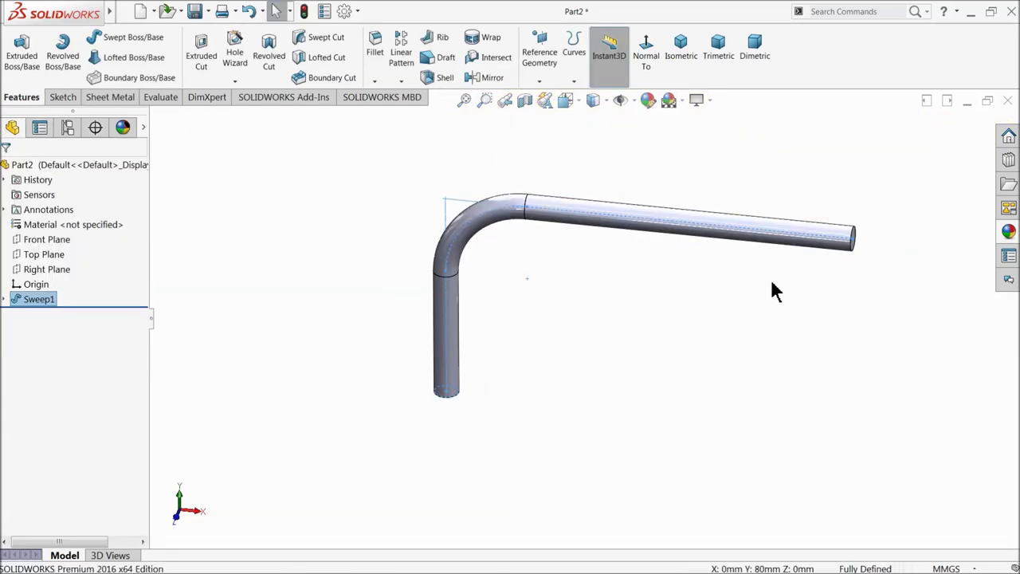
# Apply the machined steel appearance from Metal > Steel to the bent tube
pyautogui.click(1009, 232)
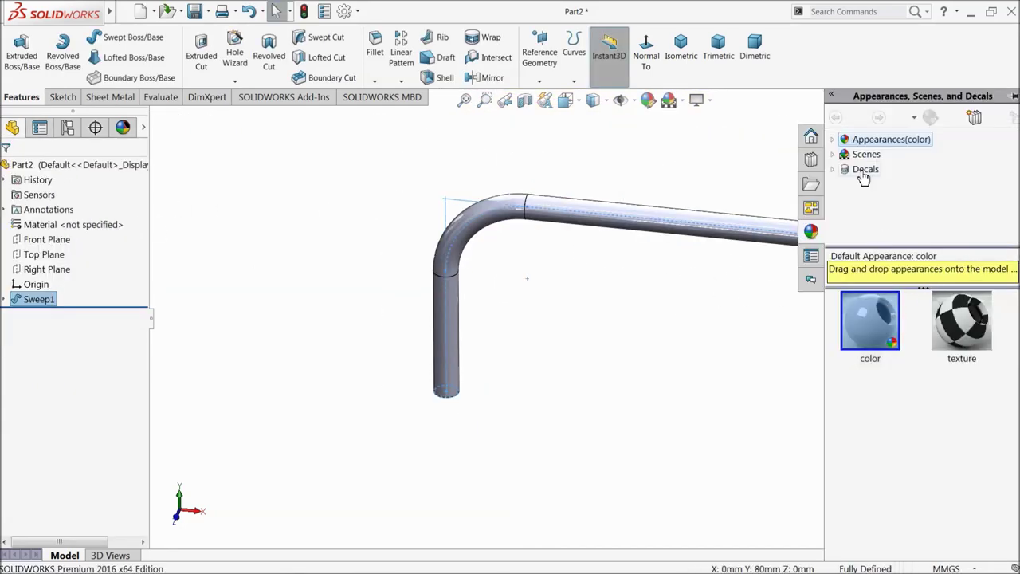
pyautogui.click(833, 140)
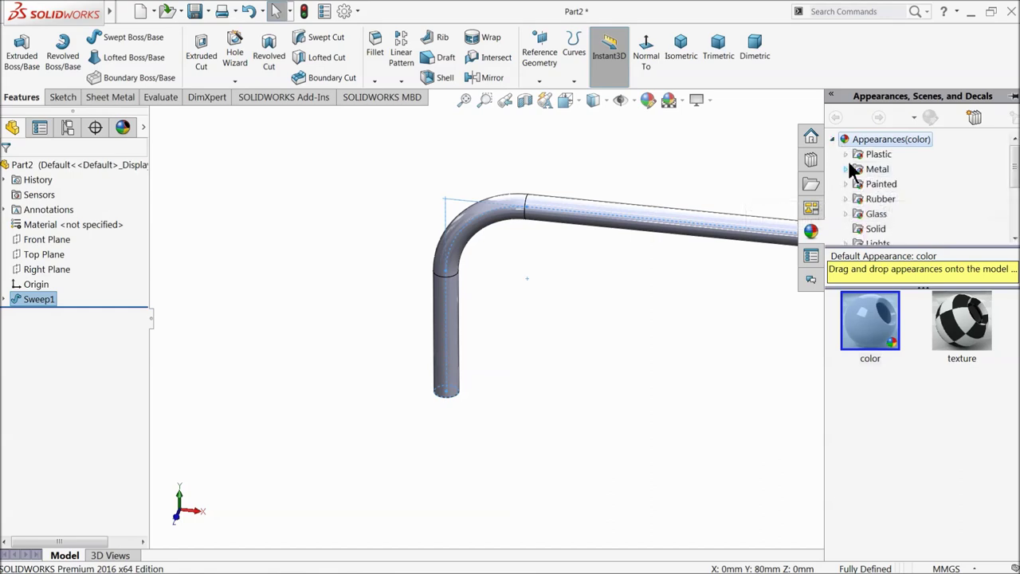
pyautogui.click(846, 169)
pyautogui.scroll(-4, 904, 210)
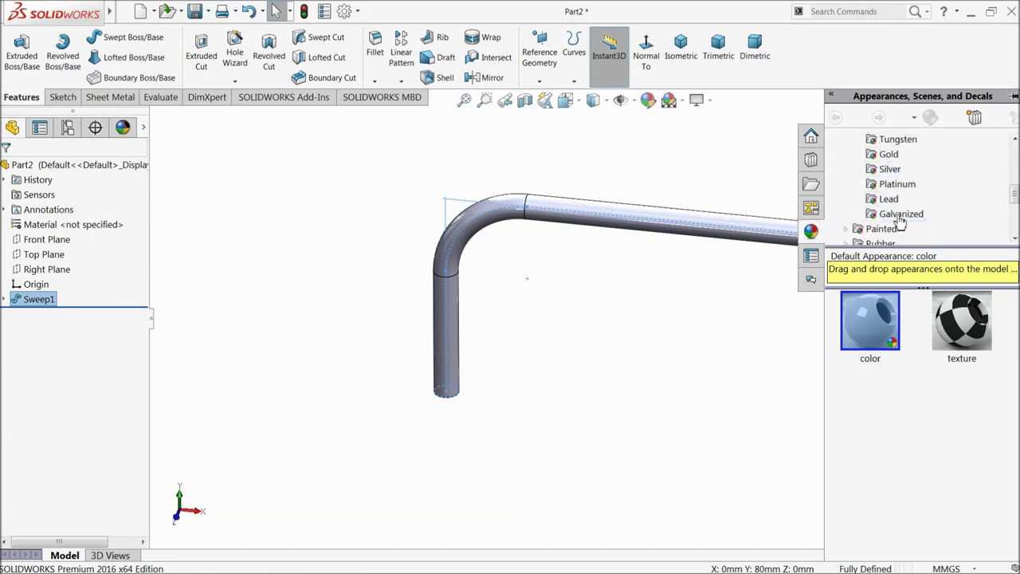
pyautogui.scroll(4, 901, 200)
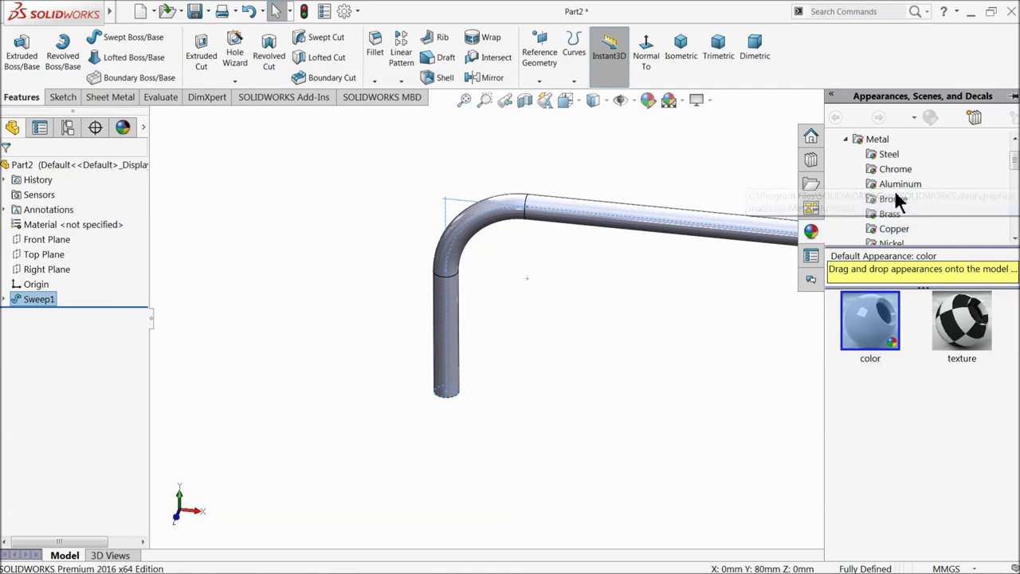
pyautogui.click(888, 155)
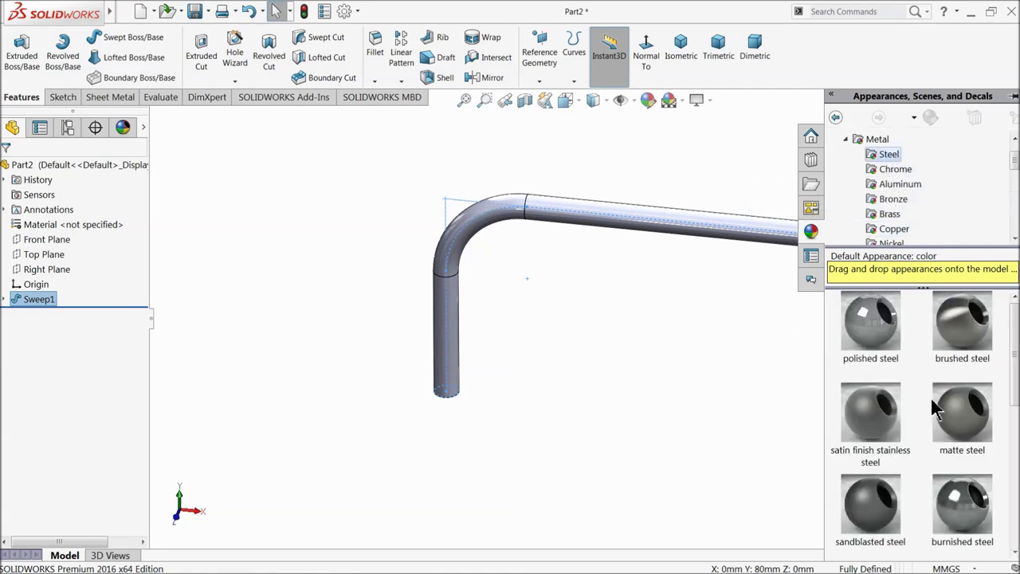
pyautogui.moveTo(943, 448)
pyautogui.moveTo(890, 500)
pyautogui.scroll(-3, 915, 494)
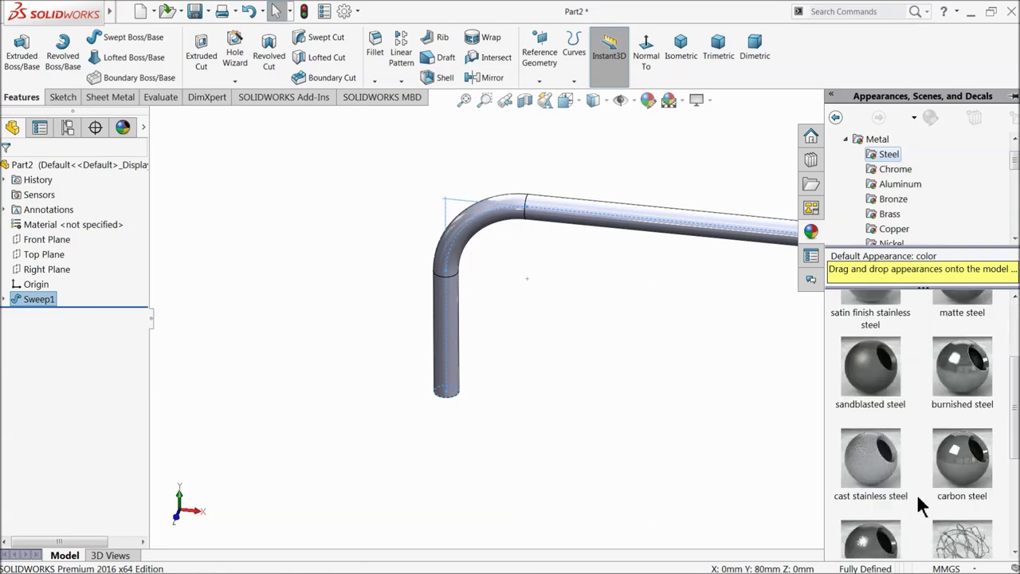
pyautogui.scroll(-5, 918, 496)
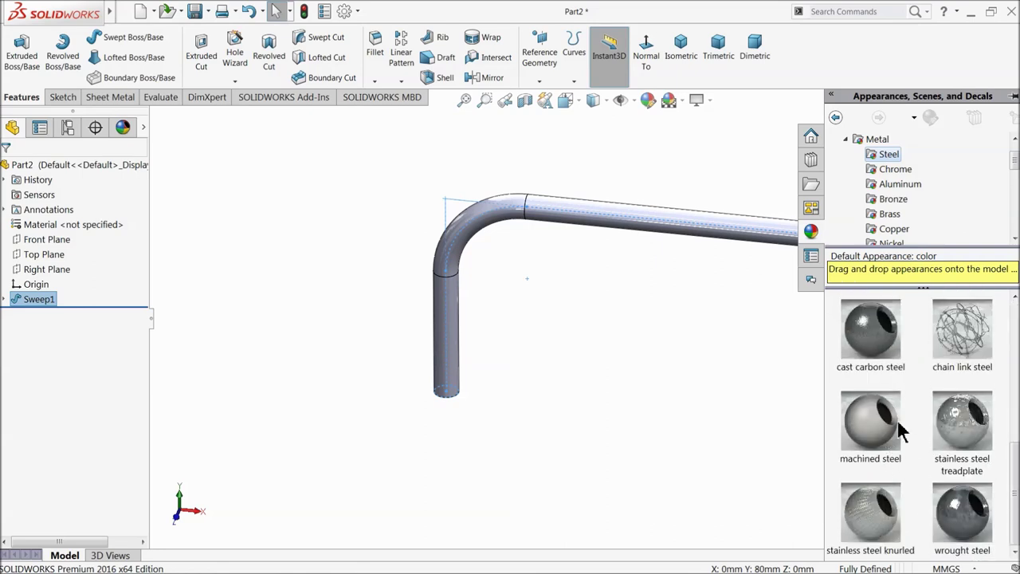
pyautogui.moveTo(896, 427); pyautogui.dragTo(602, 271)
pyautogui.moveTo(601, 271); pyautogui.dragTo(503, 283, button='middle')
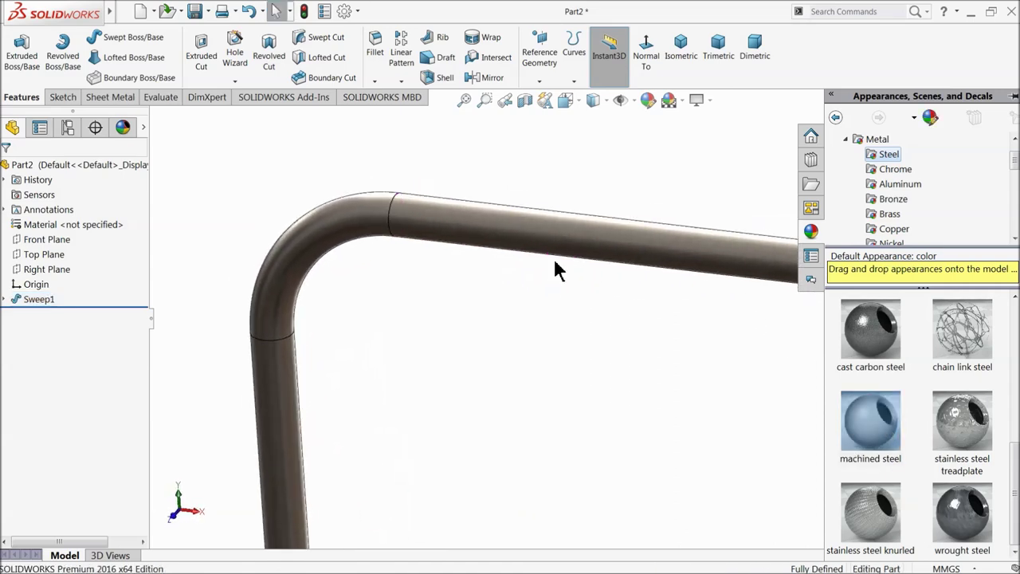
# Preview the wrought steel and satin finish stainless steel appearances
pyautogui.click(963, 516)
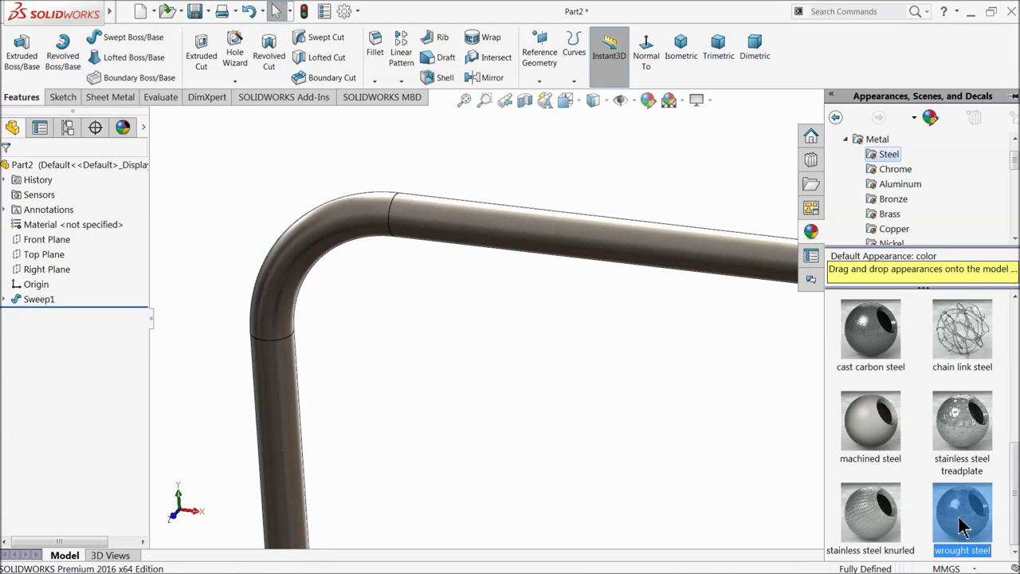
pyautogui.scroll(10, 861, 439)
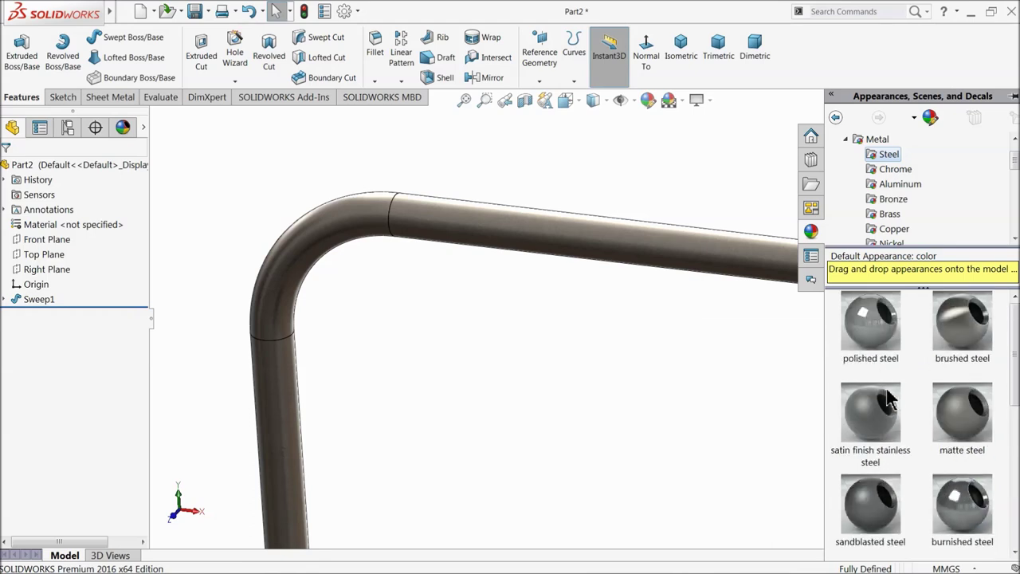
pyautogui.click(888, 408)
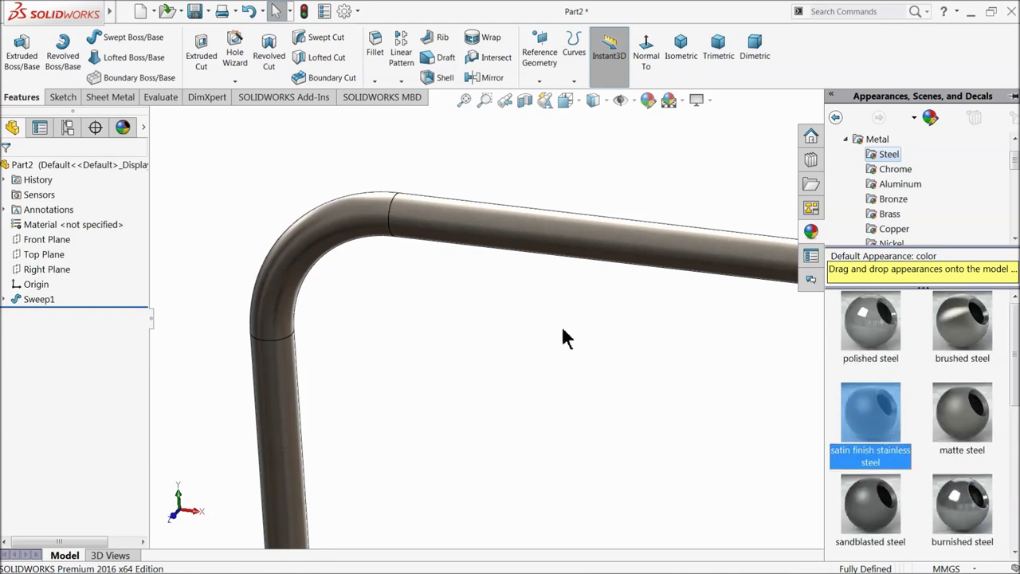
pyautogui.scroll(-2, 480, 257)
pyautogui.scroll(3, 499, 284)
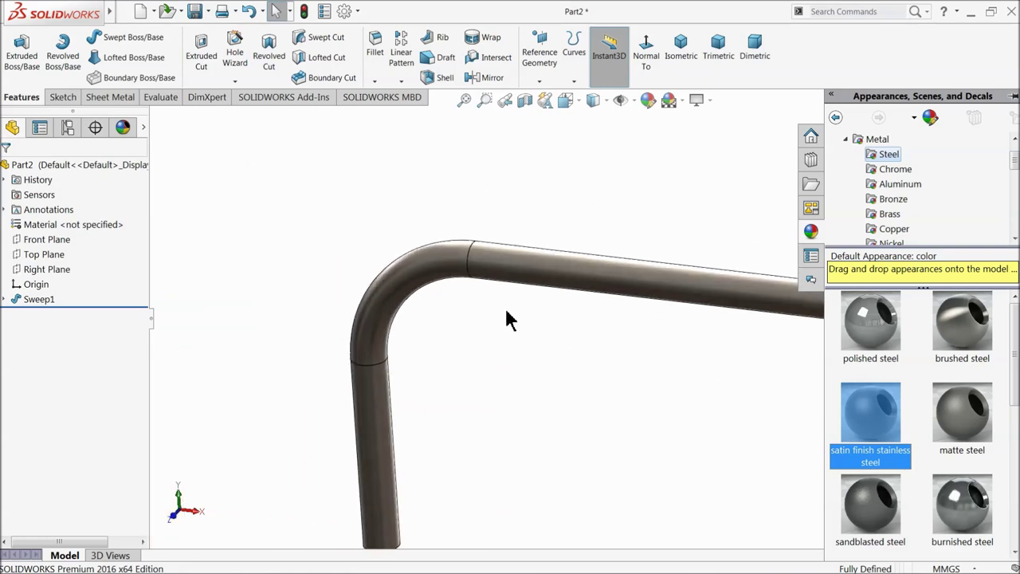
pyautogui.moveTo(526, 350)
pyautogui.mouseDown(button='middle')
pyautogui.moveTo(519, 353)
pyautogui.moveTo(528, 347)
pyautogui.mouseUp(button='middle')
pyautogui.scroll(-5, 908, 207)
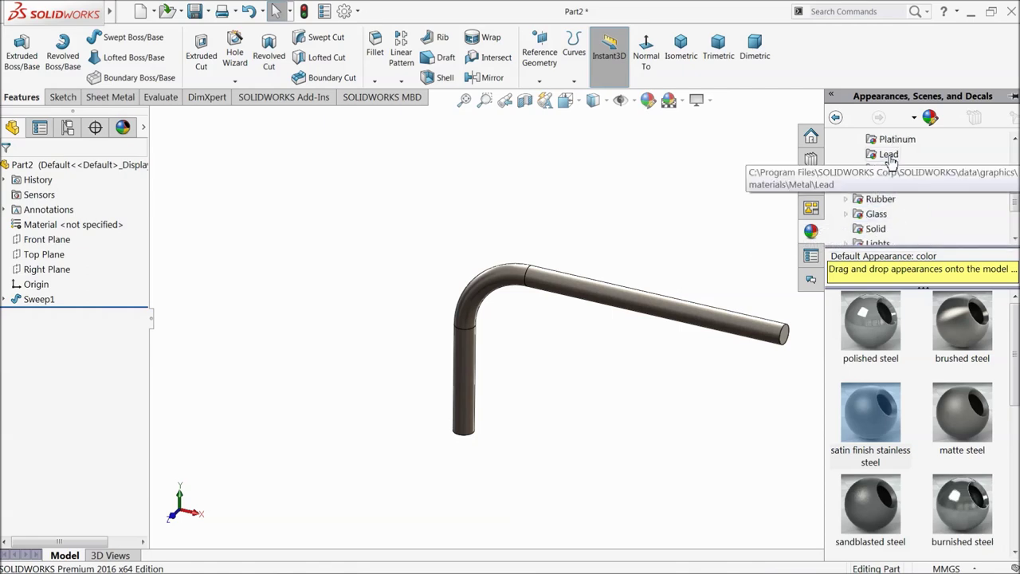
pyautogui.scroll(2, 892, 185)
# Apply sandblasted iron from the Iron metals library to Part2
pyautogui.click(888, 156)
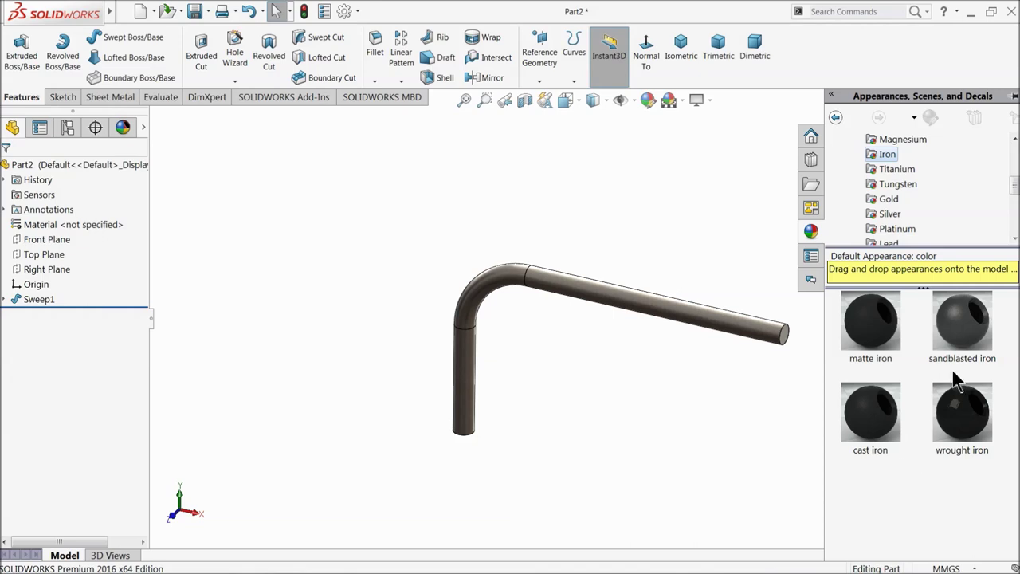
pyautogui.click(961, 344)
pyautogui.moveTo(961, 344); pyautogui.dragTo(121, 164)
pyautogui.click(1009, 231)
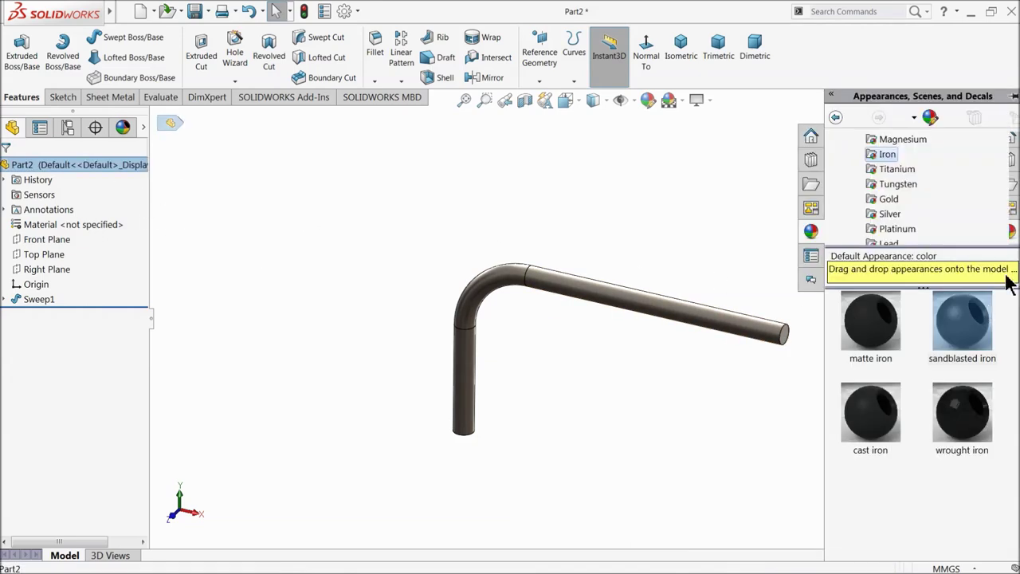
pyautogui.moveTo(976, 333); pyautogui.dragTo(729, 424)
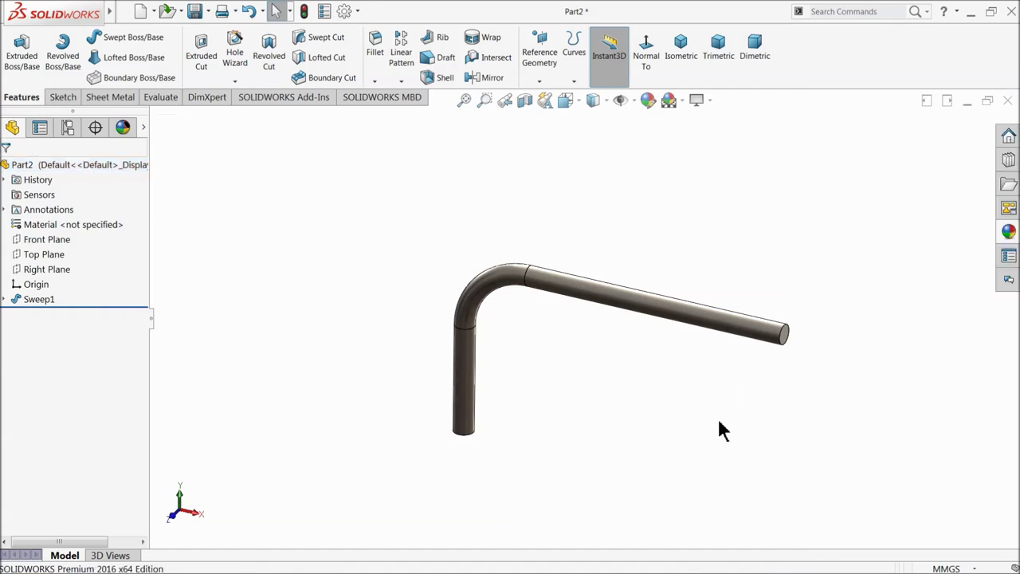
# Drop the sandblasted iron appearance onto the tube
pyautogui.click(1009, 233)
pyautogui.moveTo(899, 345); pyautogui.dragTo(732, 333)
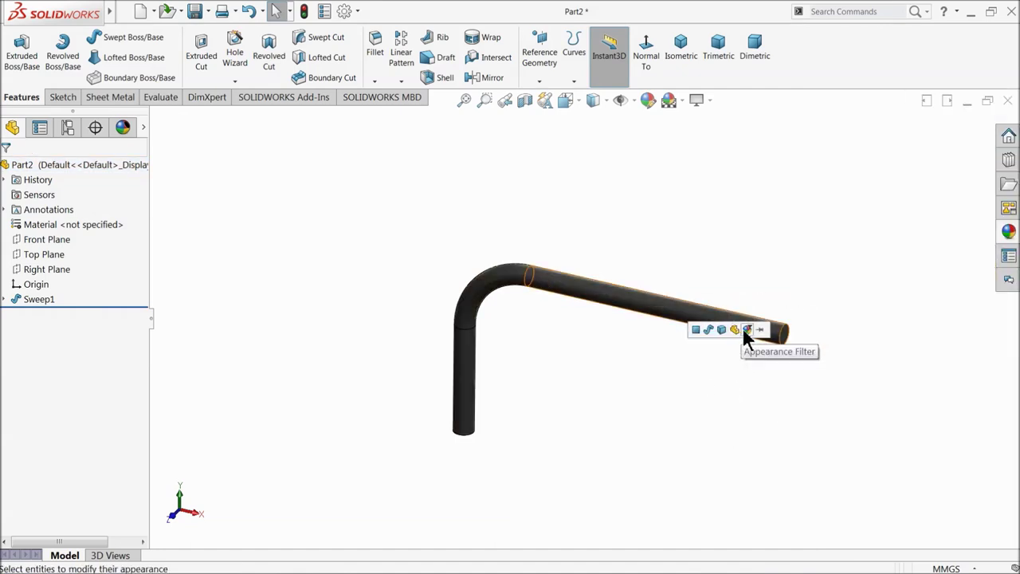
pyautogui.scroll(-3, 718, 334)
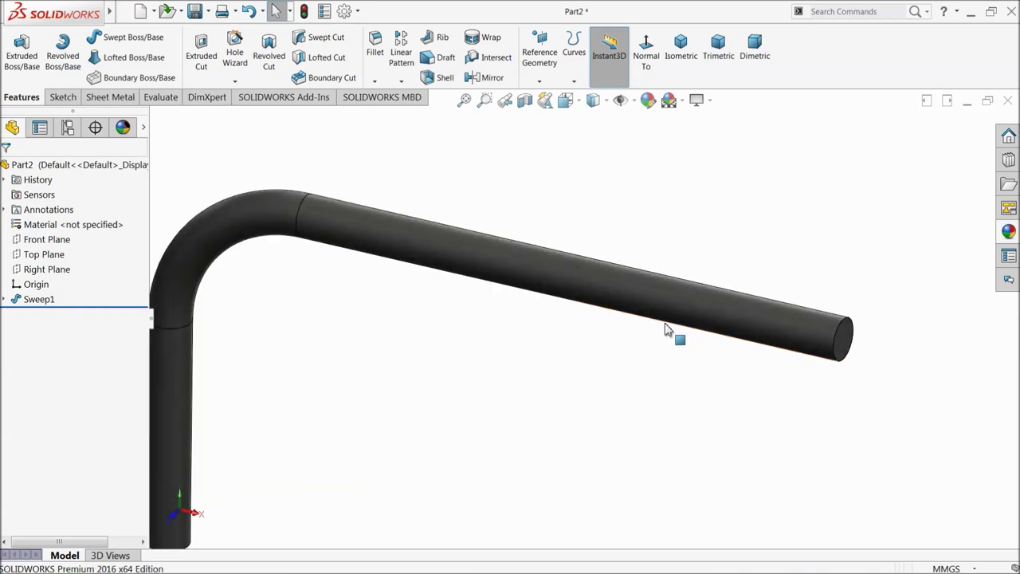
pyautogui.scroll(3, 514, 319)
pyautogui.moveTo(514, 319)
pyautogui.mouseDown(button='middle')
pyautogui.moveTo(510, 278)
pyautogui.moveTo(510, 321)
pyautogui.mouseUp(button='middle')
# Try the 3 Point Faded scene, then switch to the Plain White scene
pyautogui.click(669, 100)
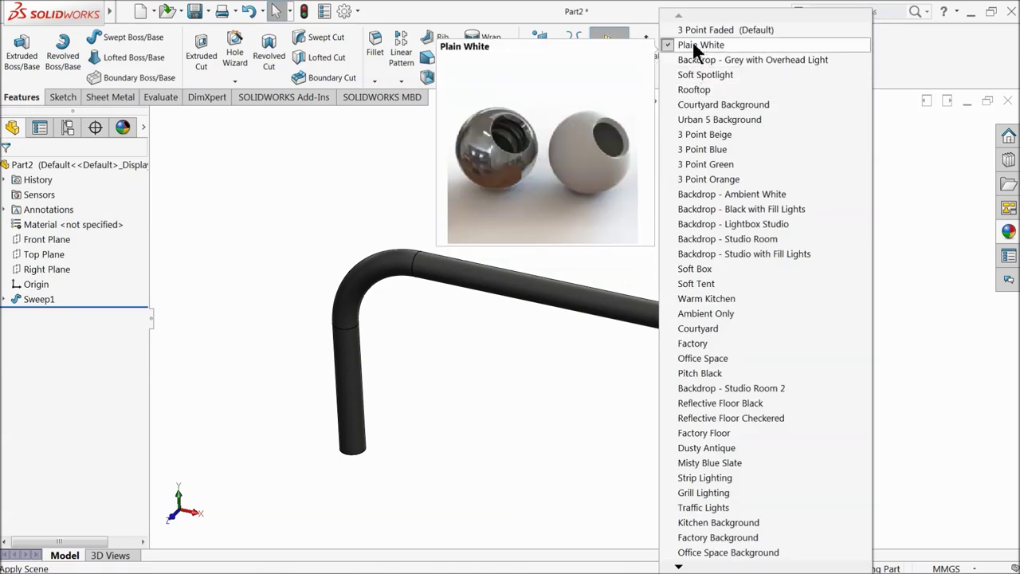
pyautogui.click(722, 30)
pyautogui.click(696, 100)
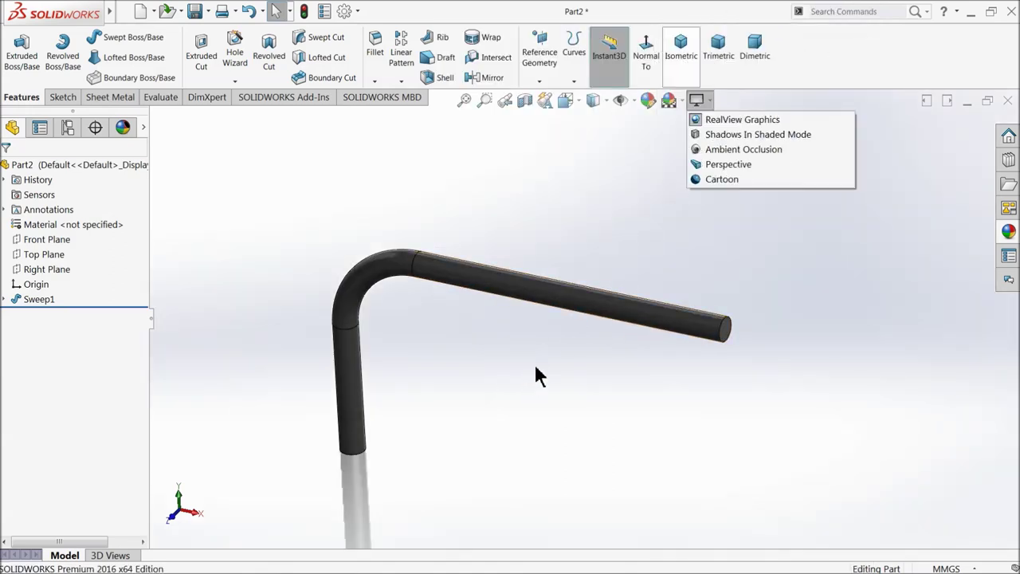
pyautogui.moveTo(615, 244)
pyautogui.mouseDown(button='middle')
pyautogui.moveTo(630, 214)
pyautogui.moveTo(622, 250)
pyautogui.mouseUp(button='middle')
pyautogui.scroll(-2, 482, 352)
pyautogui.moveTo(472, 346); pyautogui.dragTo(478, 323, button='middle')
pyautogui.click(683, 101)
pyautogui.click(697, 42)
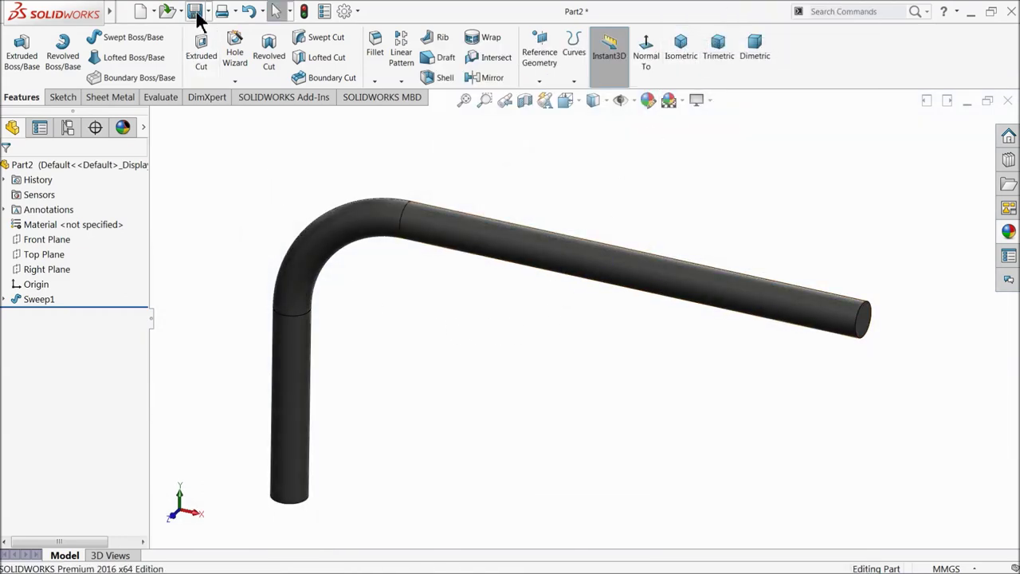
# Save the part as 3.torque handle in the Car Jack folder
pyautogui.click(196, 14)
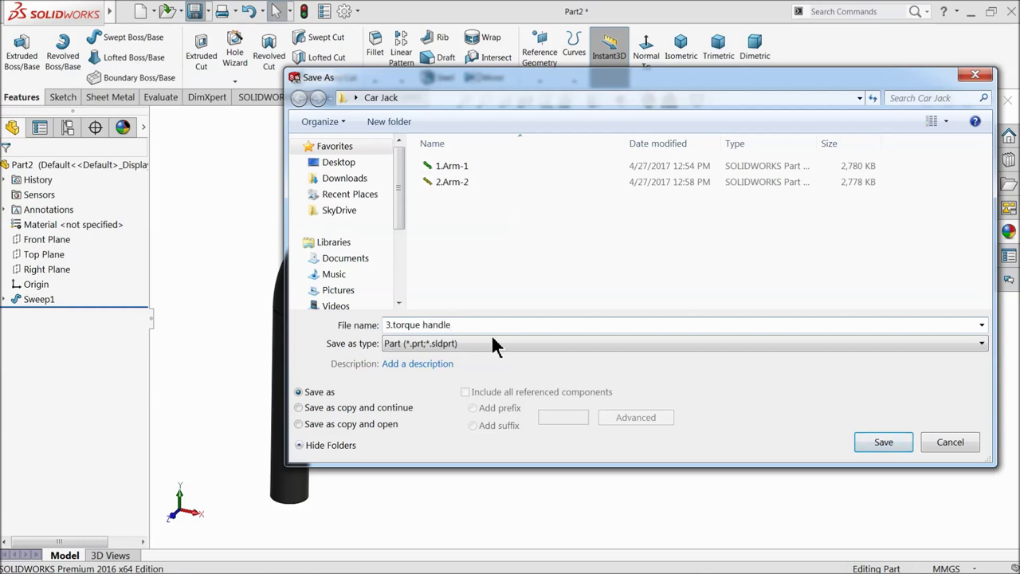
pyautogui.click(880, 443)
pyautogui.moveTo(494, 371)
pyautogui.mouseDown(button='middle')
pyautogui.moveTo(467, 344)
pyautogui.moveTo(510, 332)
pyautogui.moveTo(510, 298)
pyautogui.moveTo(499, 358)
pyautogui.mouseUp(button='middle')
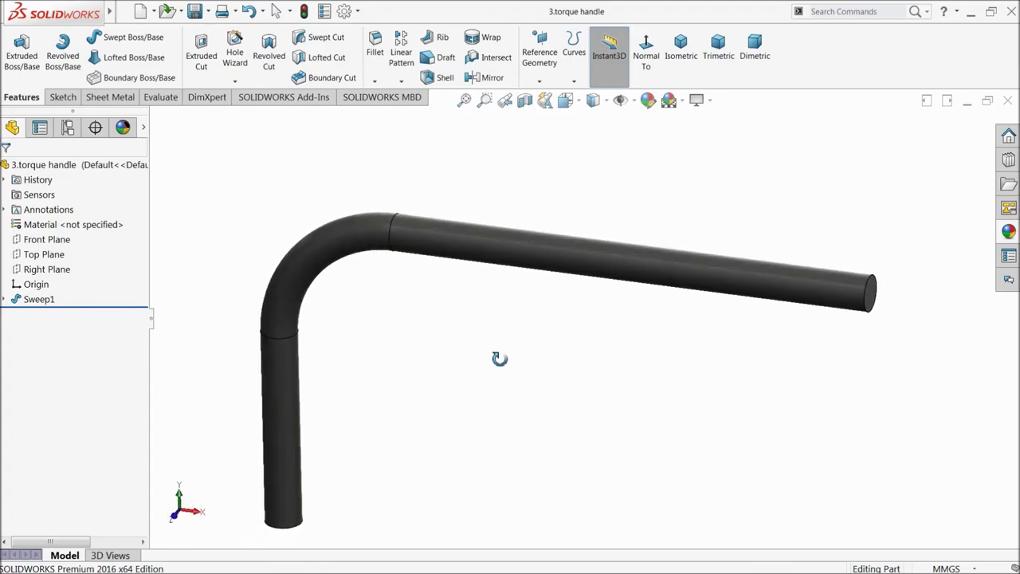
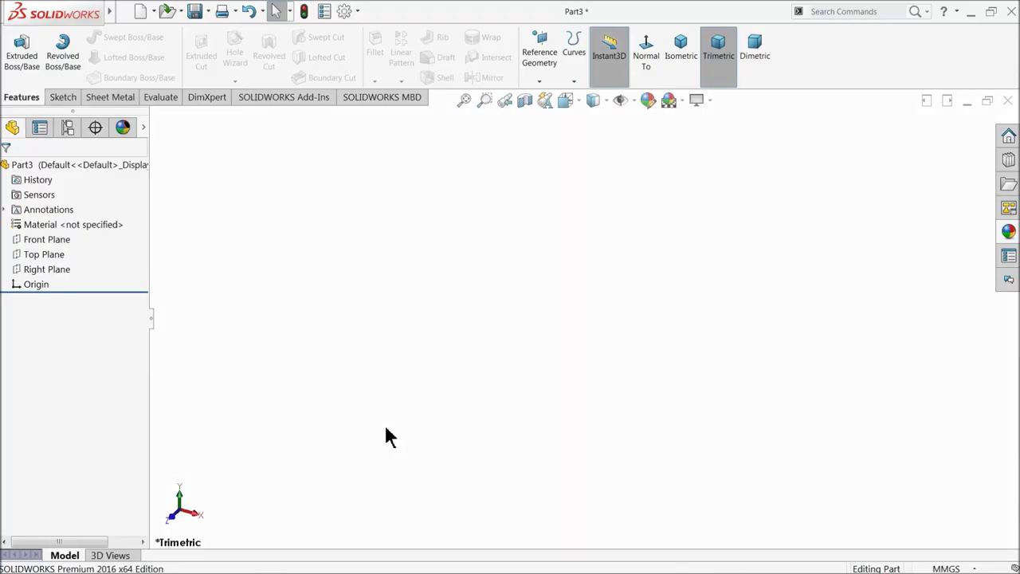
# On the Top Plane, sketch a closed line outline with a slanted lower-left edge
pyautogui.click(18, 257)
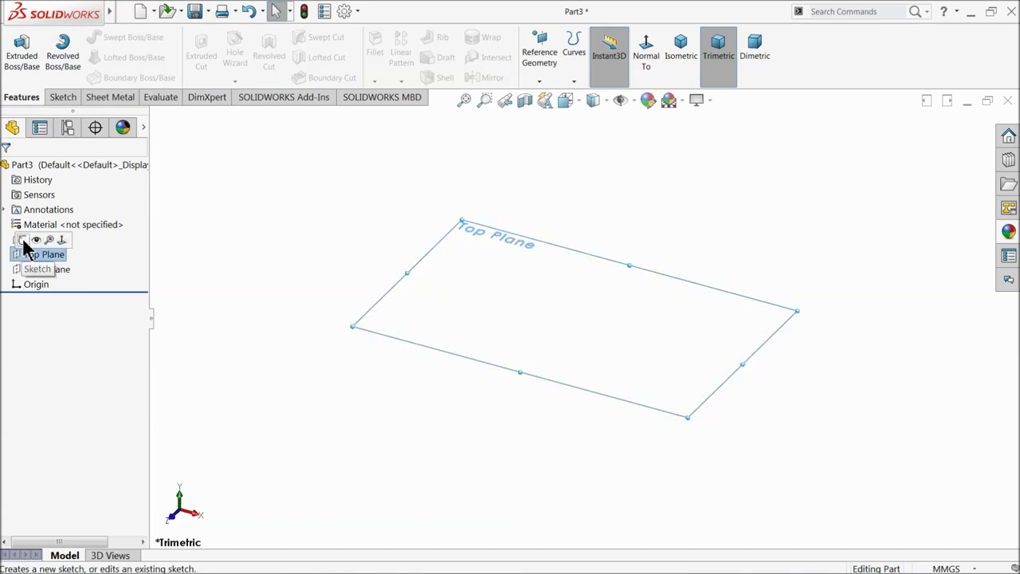
pyautogui.click(24, 240)
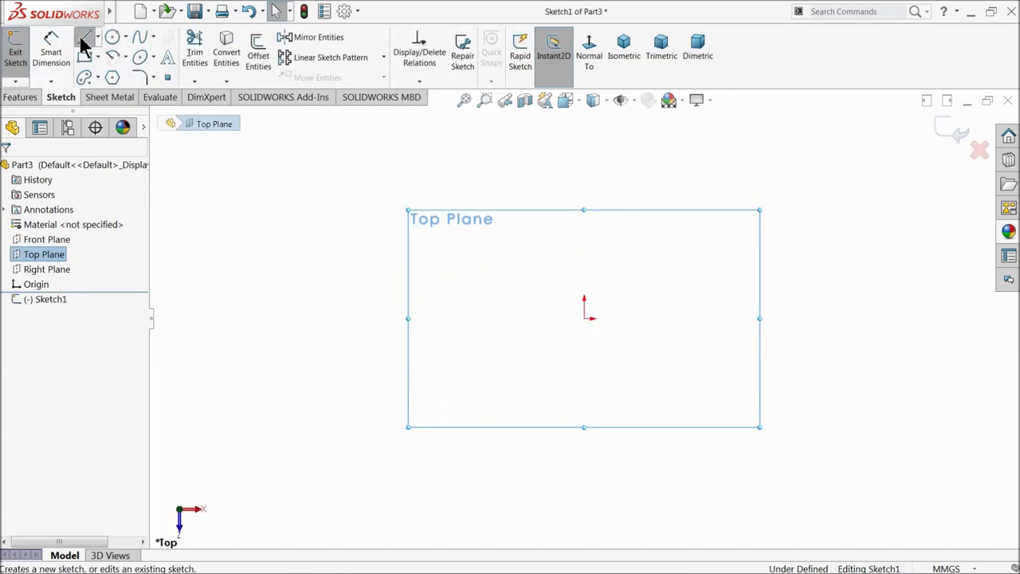
pyautogui.click(84, 37)
pyautogui.click(374, 318)
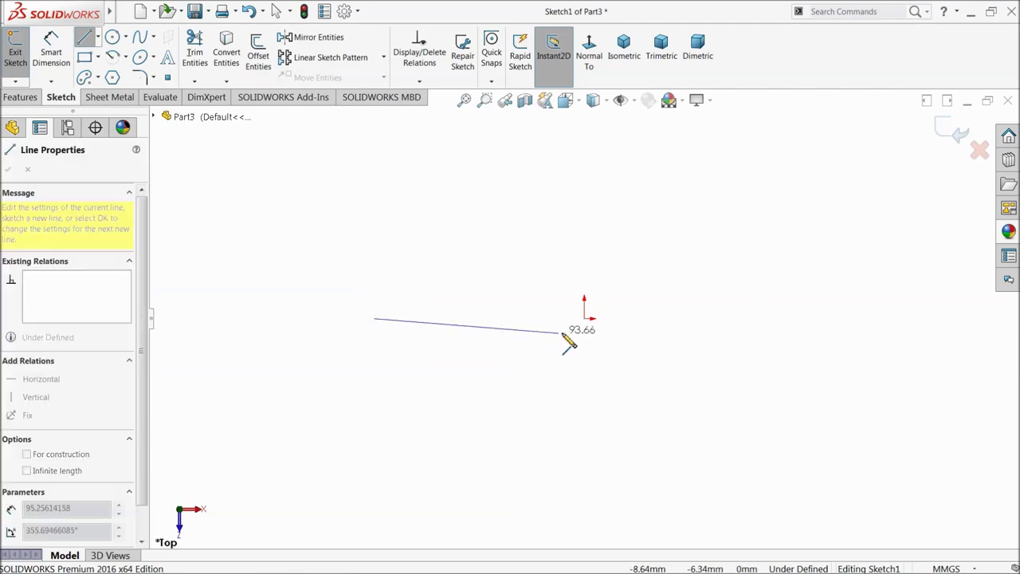
pyautogui.click(584, 319)
pyautogui.click(584, 400)
pyautogui.click(474, 400)
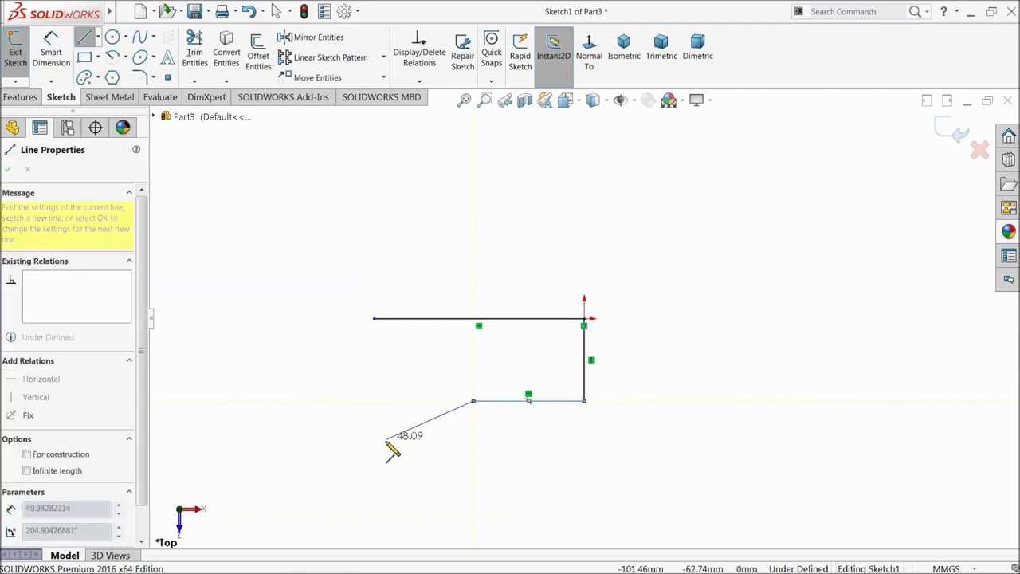
pyautogui.click(375, 461)
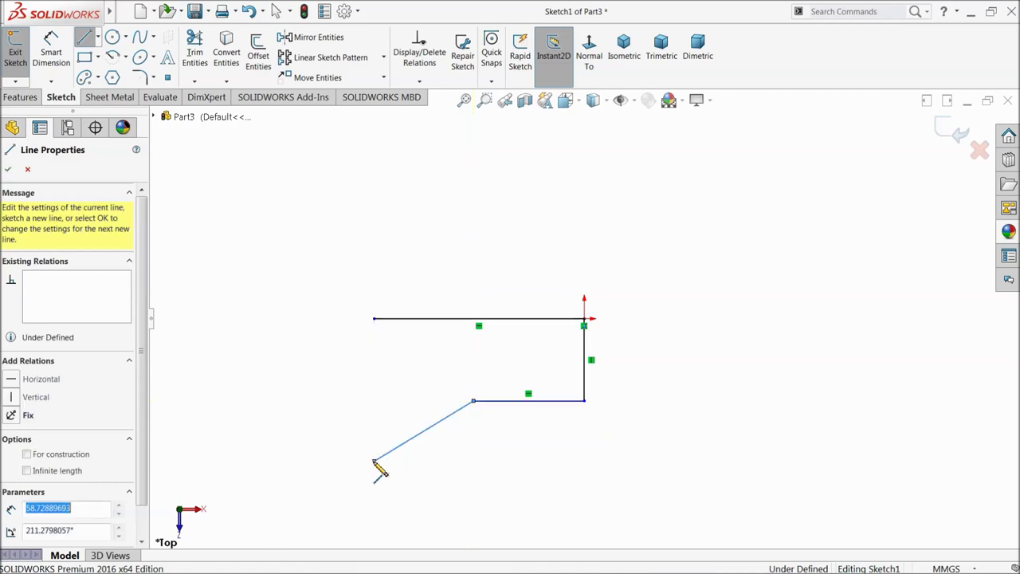
pyautogui.click(374, 319)
# Draw an inner horizontal and slanted line pair parallel to the outline, forming a narrow strip
pyautogui.scroll(-5, 451, 430)
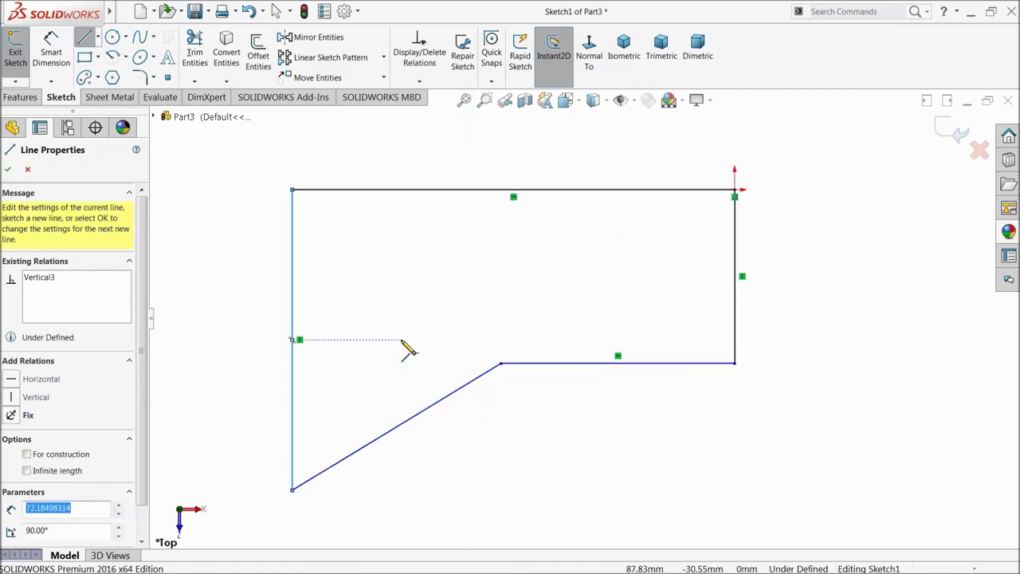
pyautogui.click(737, 351)
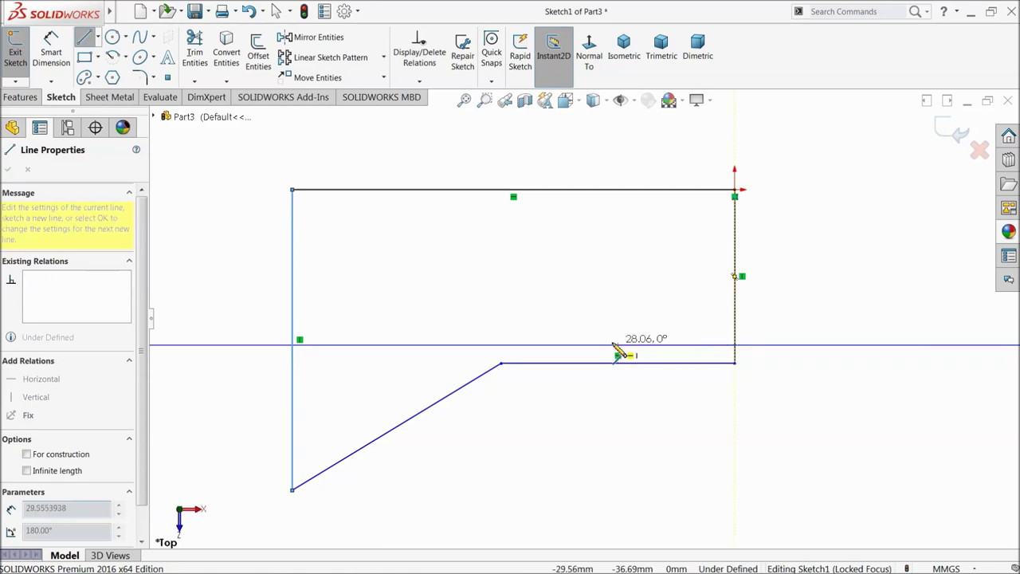
pyautogui.click(501, 345)
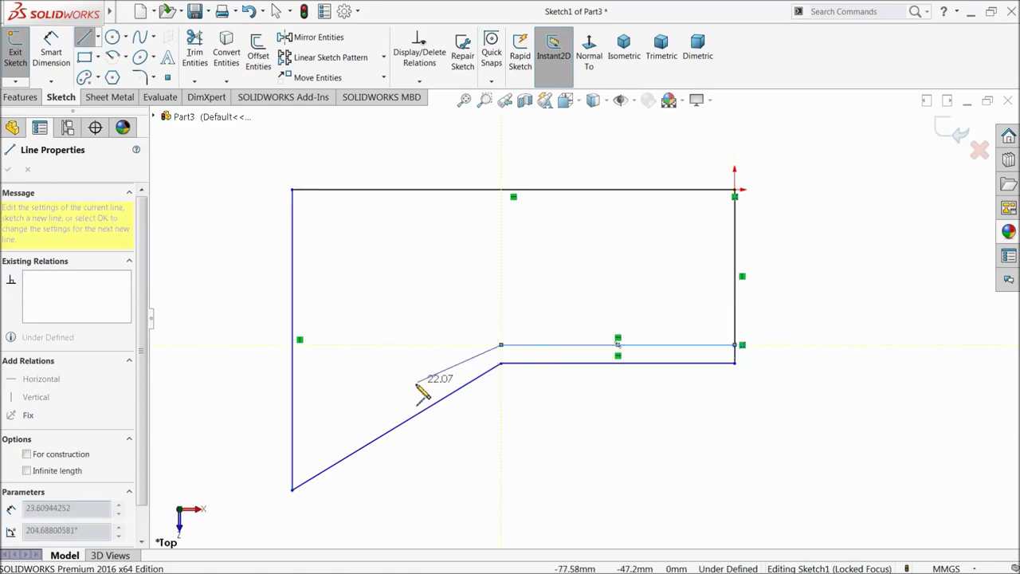
pyautogui.click(301, 470)
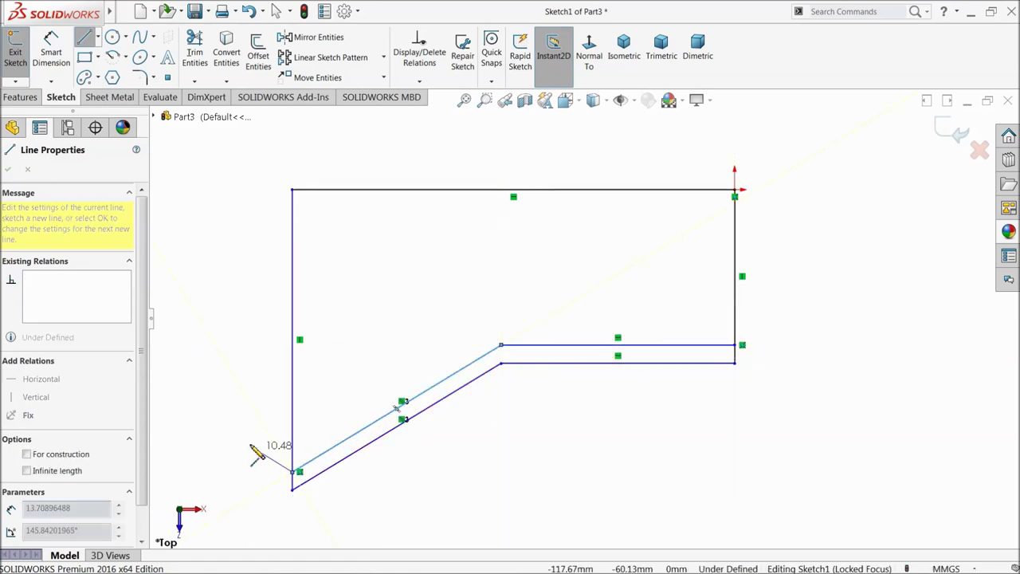
pyautogui.rightClick(238, 392)
pyautogui.click(271, 401)
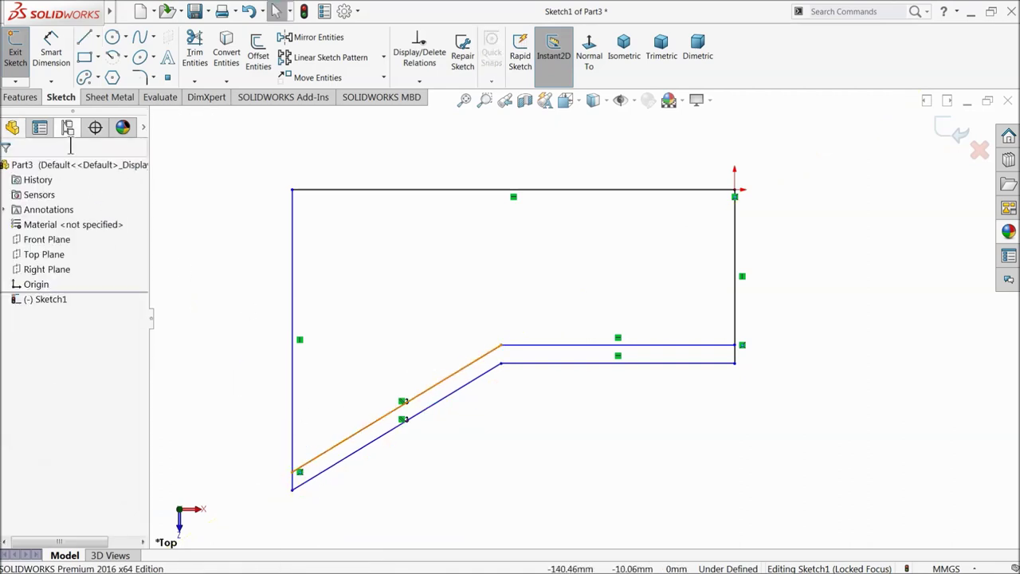
# Dimension the top edge to 70 and the right edge to 25
pyautogui.click(51, 52)
pyautogui.click(464, 189)
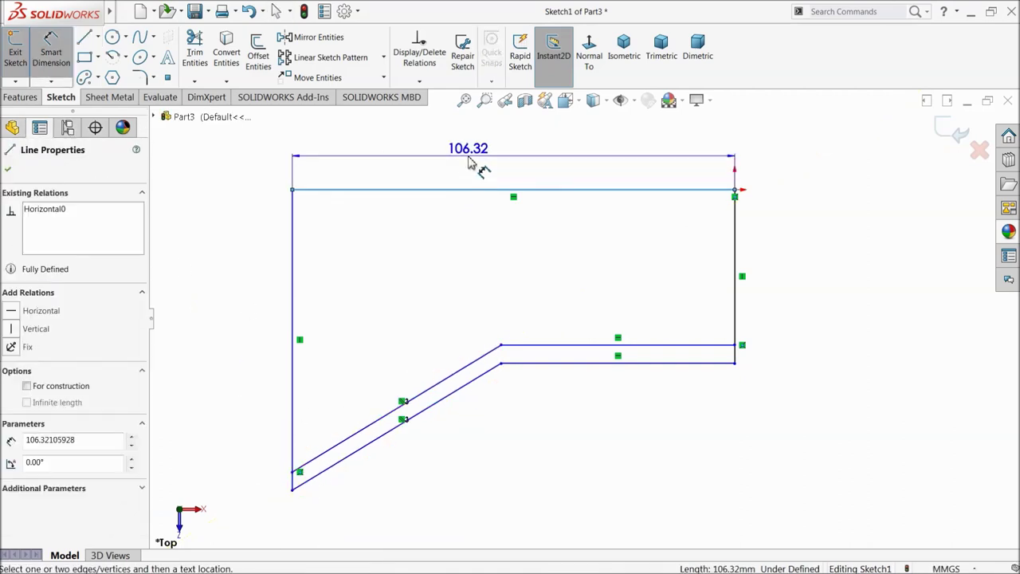
pyautogui.click(474, 160)
pyautogui.write('70')
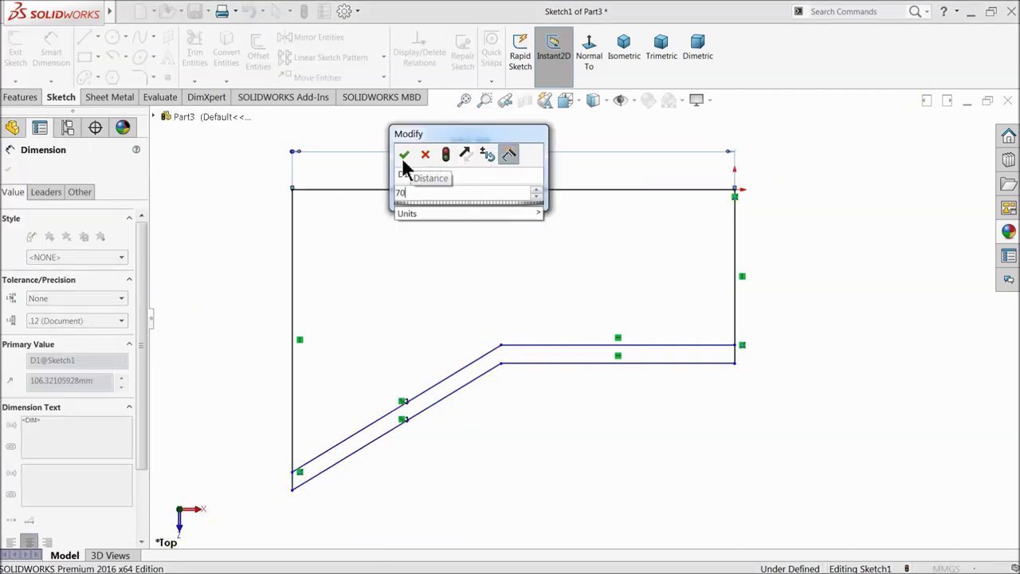
pyautogui.click(404, 155)
pyautogui.click(739, 285)
pyautogui.click(792, 295)
pyautogui.write('25')
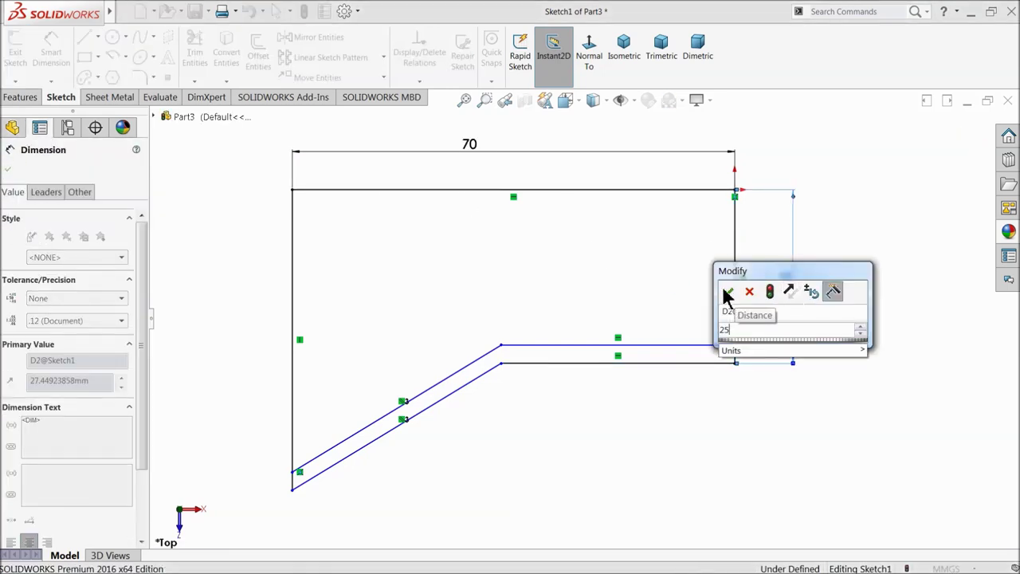
pyautogui.click(728, 291)
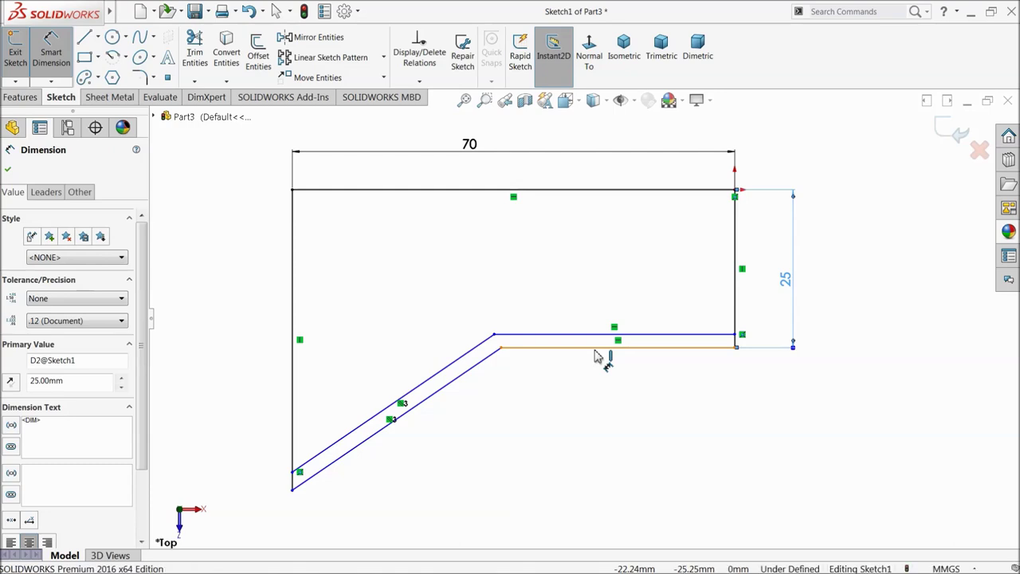
# Dimension the bottom step to 40 and the slanted edge angle to 150°
pyautogui.click(598, 350)
pyautogui.click(589, 437)
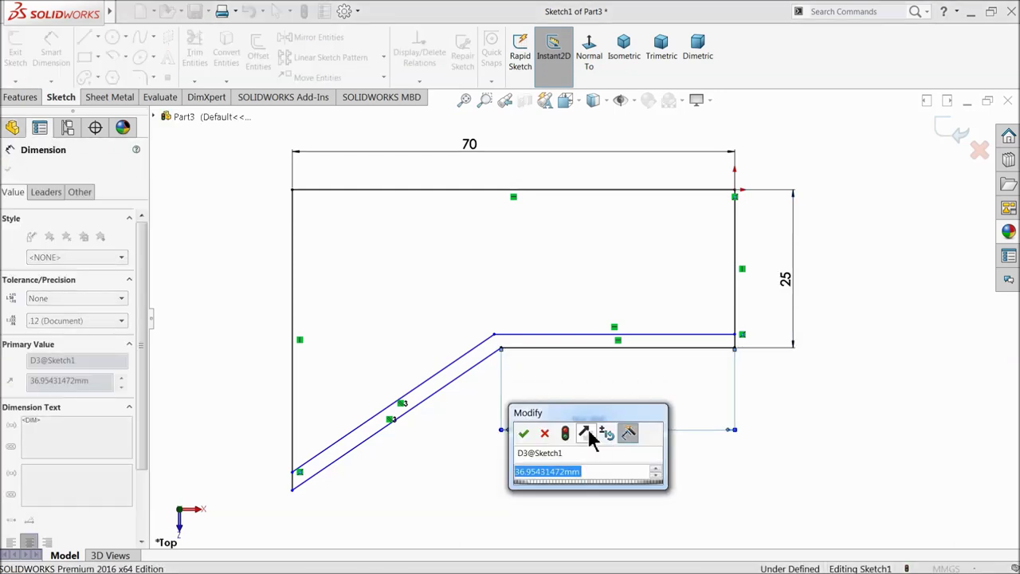
pyautogui.click(524, 431)
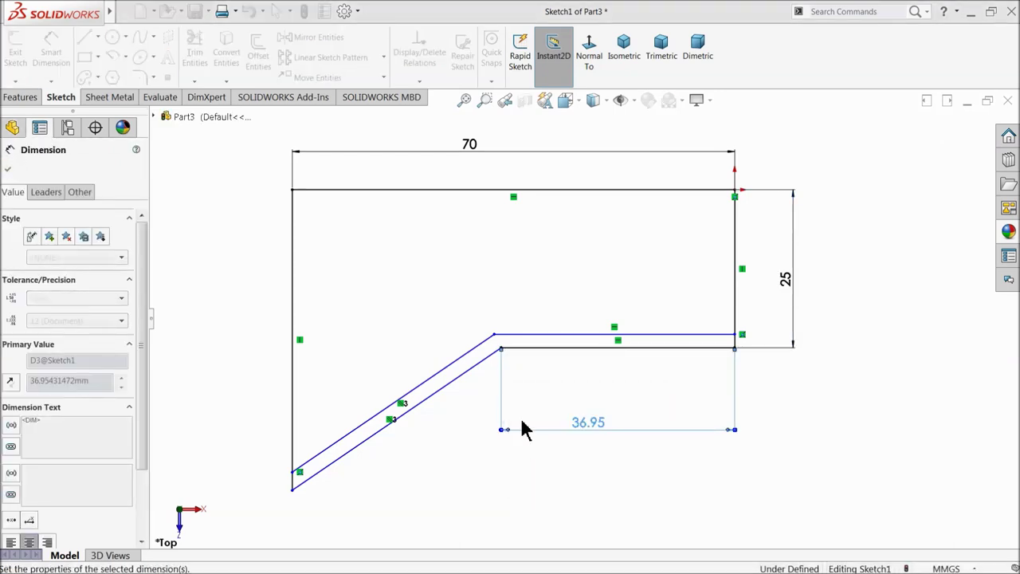
pyautogui.click(466, 361)
pyautogui.click(508, 352)
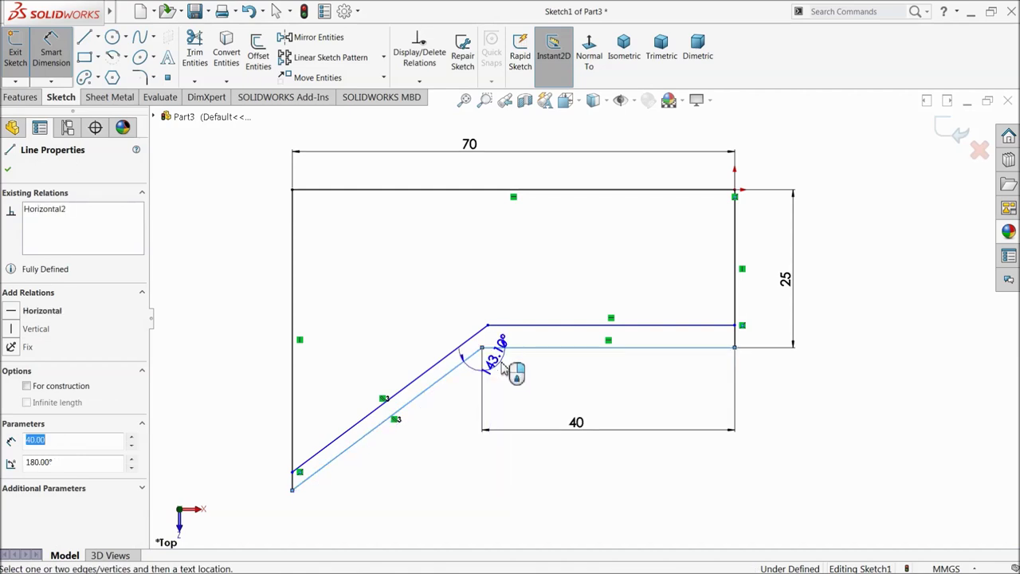
pyautogui.click(520, 404)
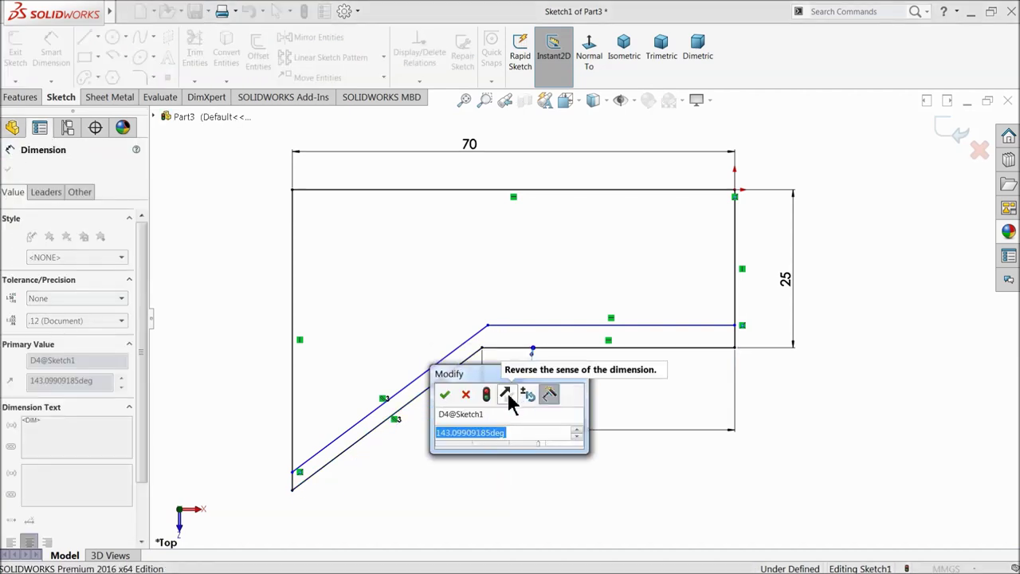
pyautogui.write('150')
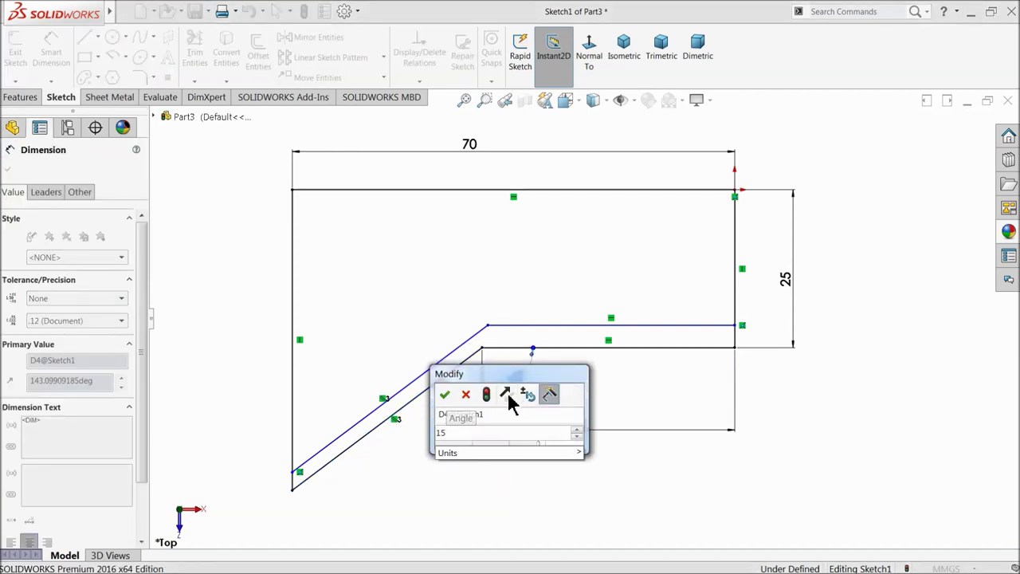
pyautogui.press('Return')
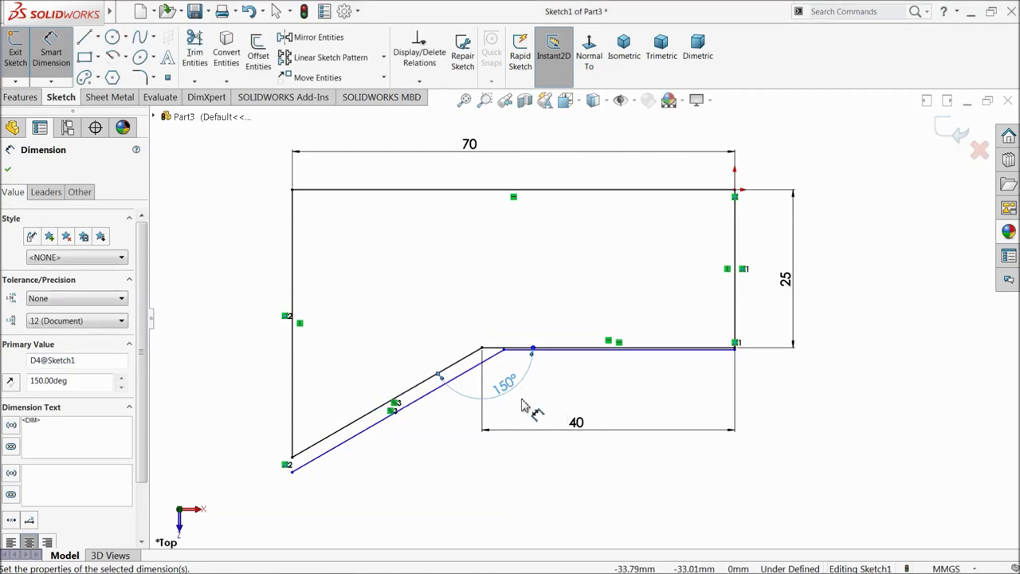
pyautogui.scroll(-3, 518, 418)
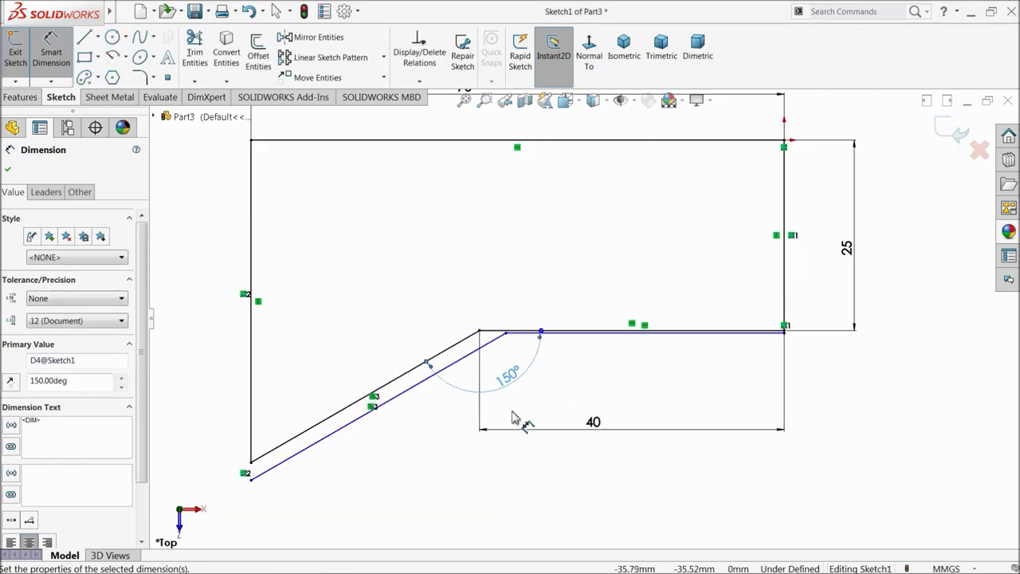
pyautogui.scroll(1, 540, 398)
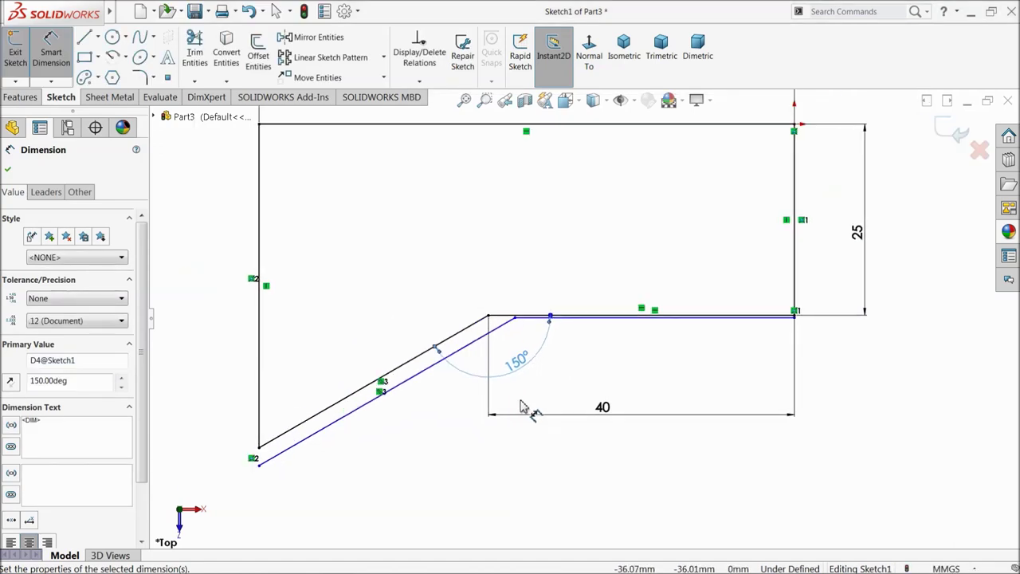
pyautogui.click(11, 171)
# Adjust the inner corner and dimension the gap between the horizontal lines to 2 mm
pyautogui.moveTo(515, 321)
pyautogui.mouseDown()
pyautogui.moveTo(501, 288)
pyautogui.moveTo(490, 295)
pyautogui.mouseUp()
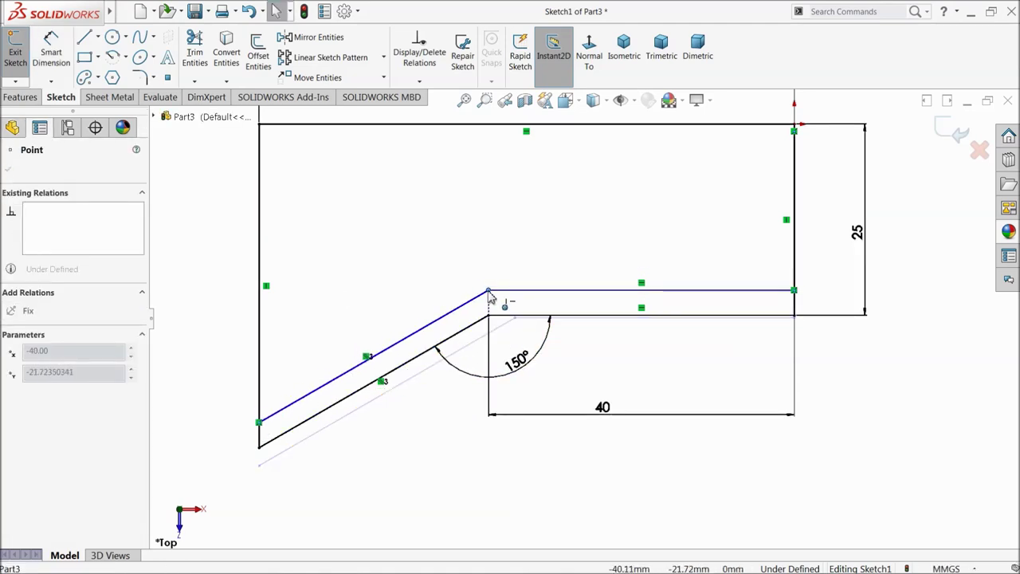
pyautogui.scroll(-2, 518, 343)
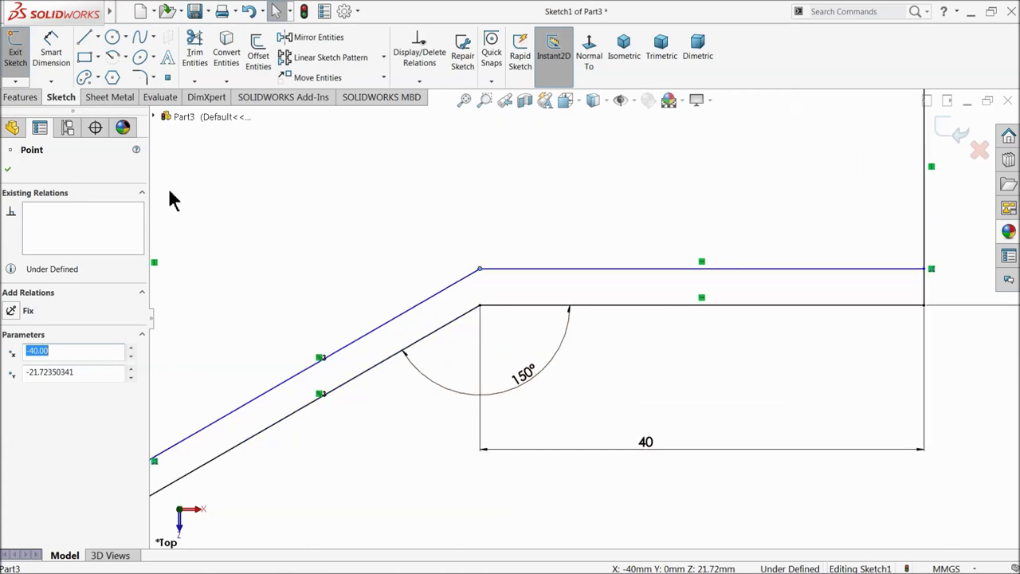
pyautogui.click(51, 52)
pyautogui.click(521, 270)
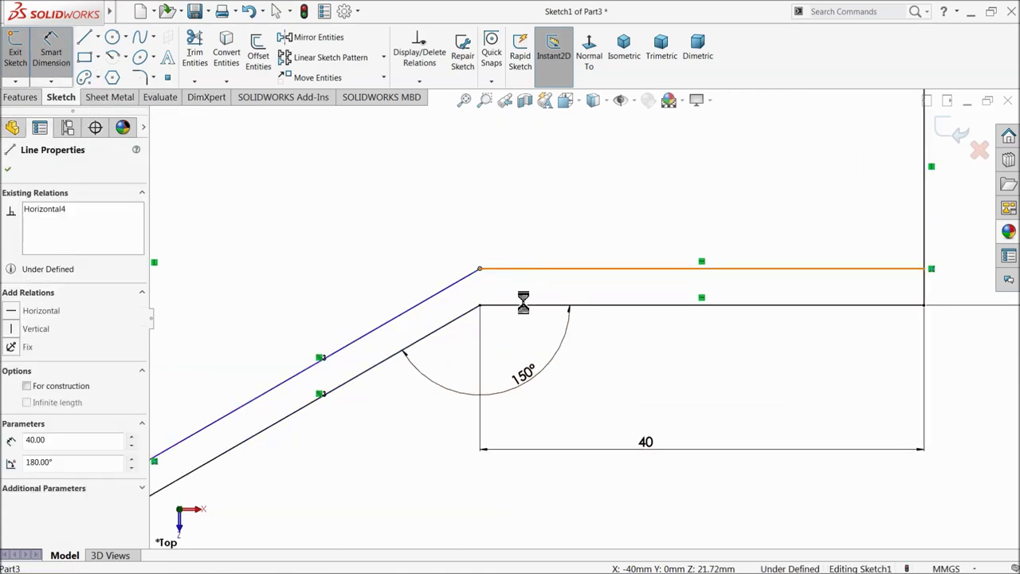
pyautogui.click(521, 309)
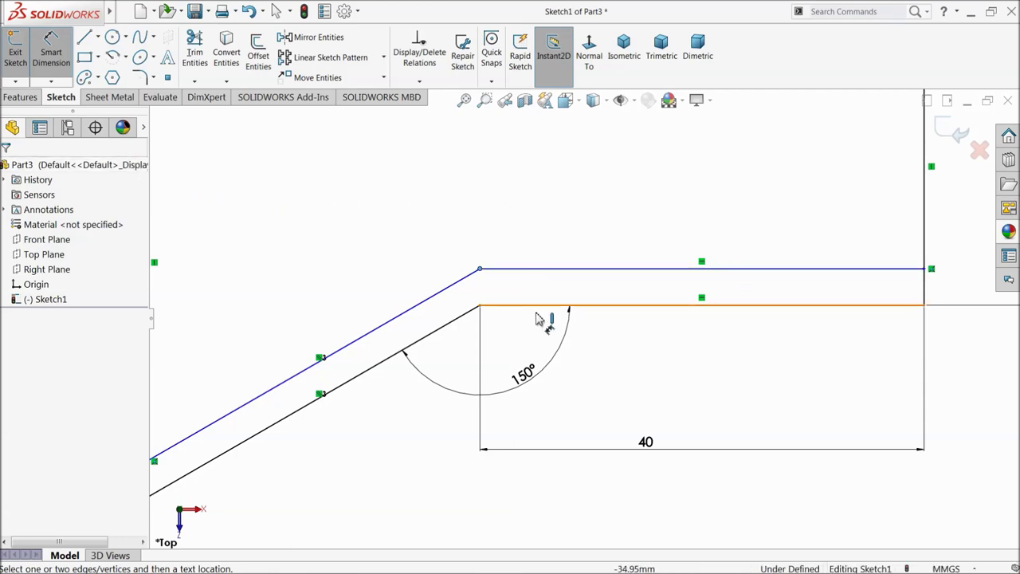
pyautogui.click(508, 306)
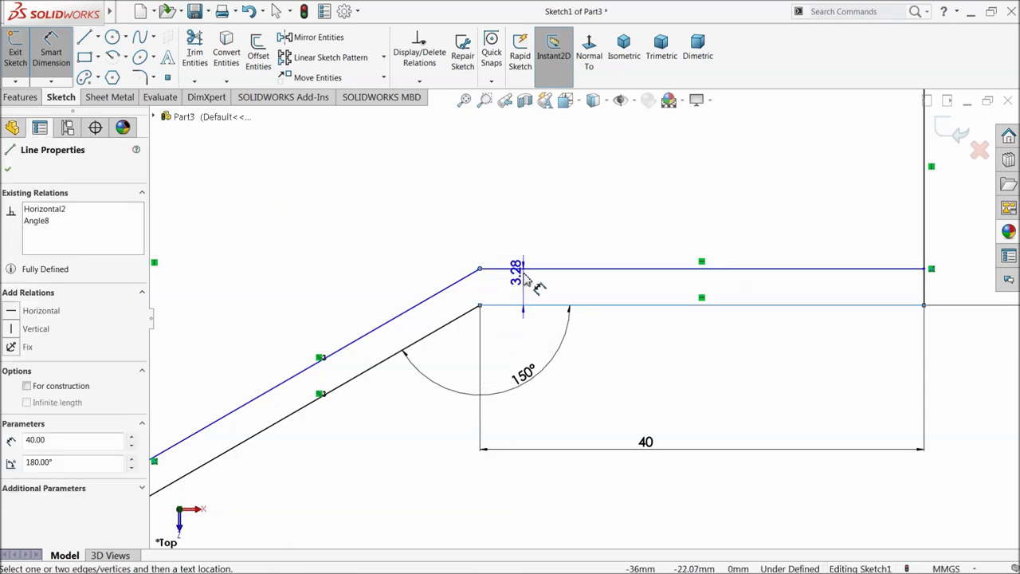
pyautogui.click(536, 254)
pyautogui.press('Return')
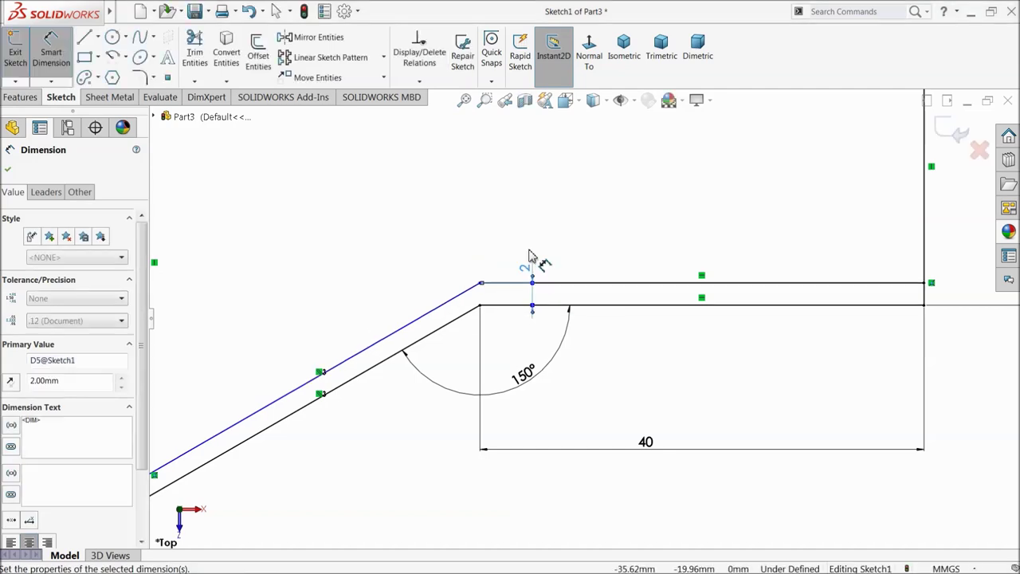
pyautogui.press('f')
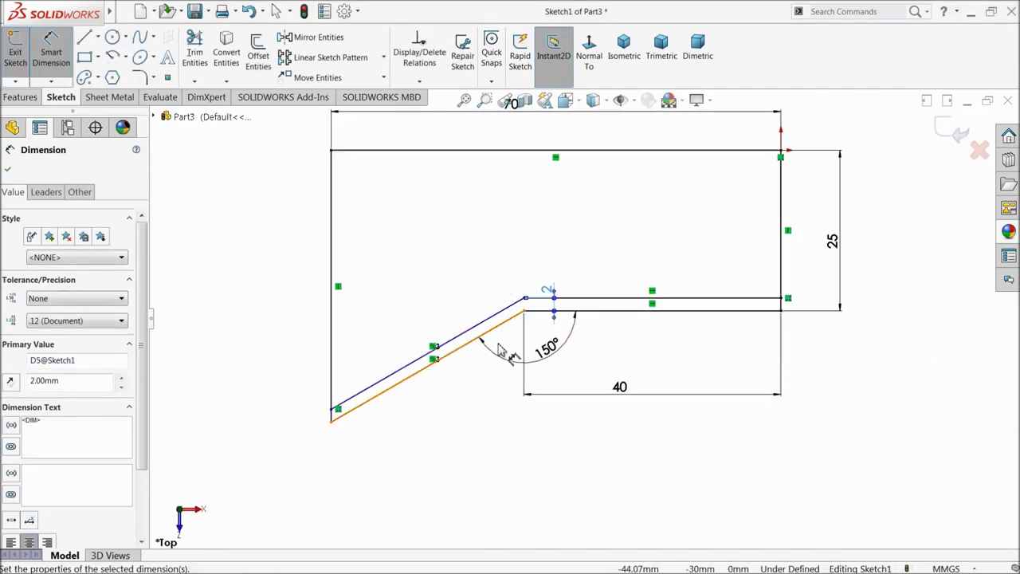
pyautogui.click(8, 169)
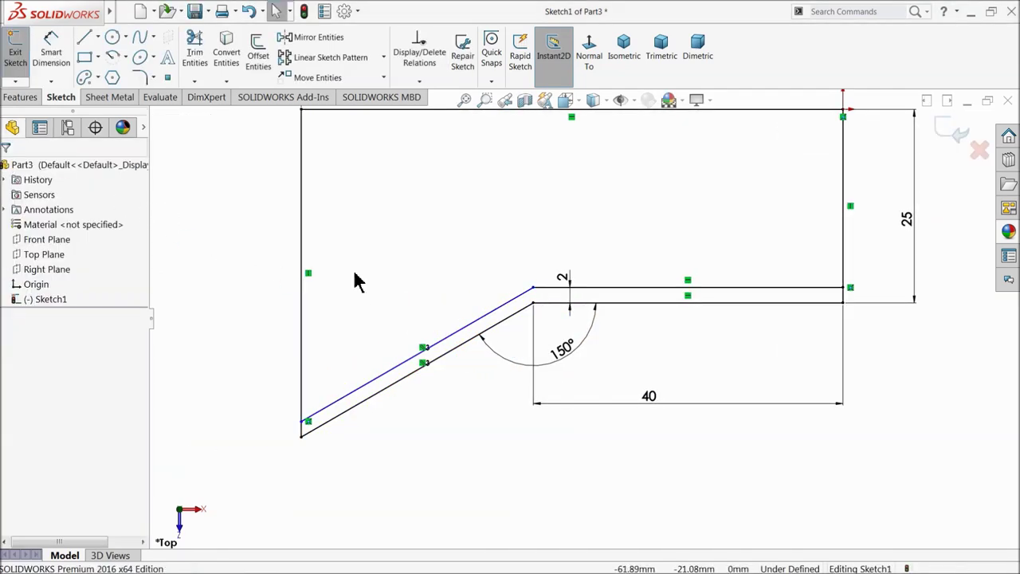
# Make the two inner corner points at the 150° angle vertically aligned
pyautogui.scroll(-3, 459, 293)
pyautogui.click(590, 312)
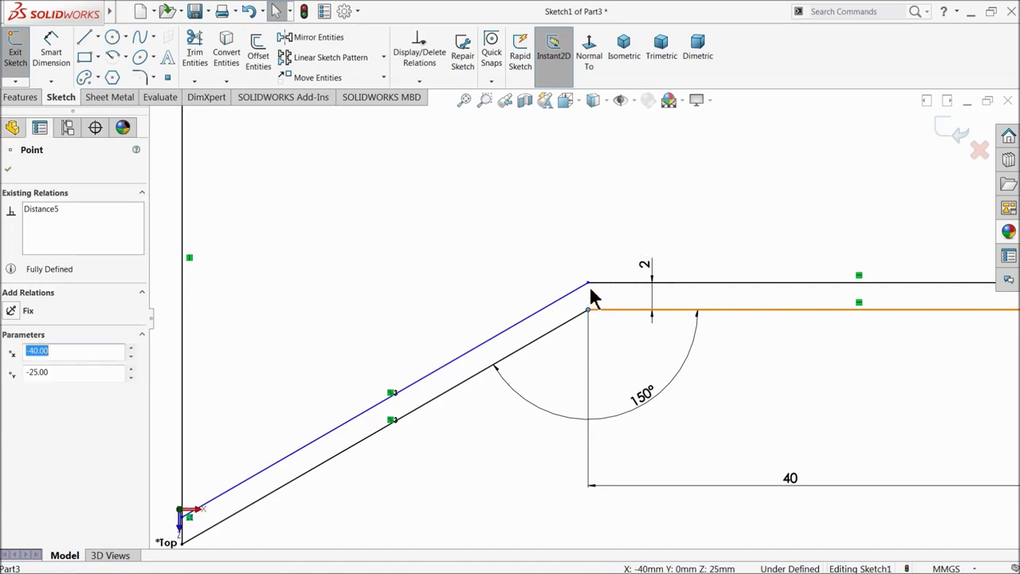
pyautogui.keyDown('ctrl'); pyautogui.click(589, 284); pyautogui.keyUp('ctrl')
pyautogui.click(635, 243)
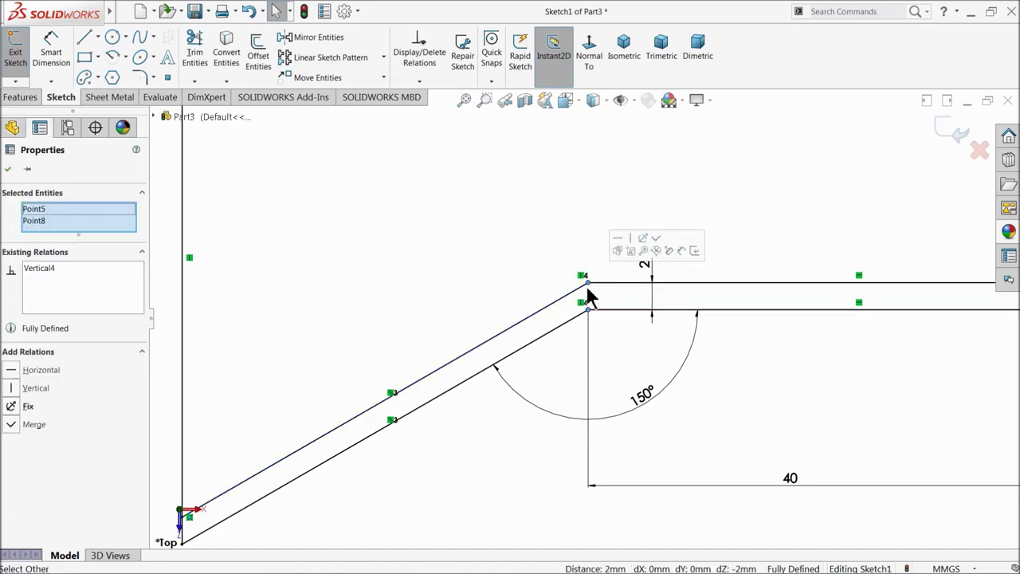
pyautogui.click(514, 438)
pyautogui.scroll(5, 457, 412)
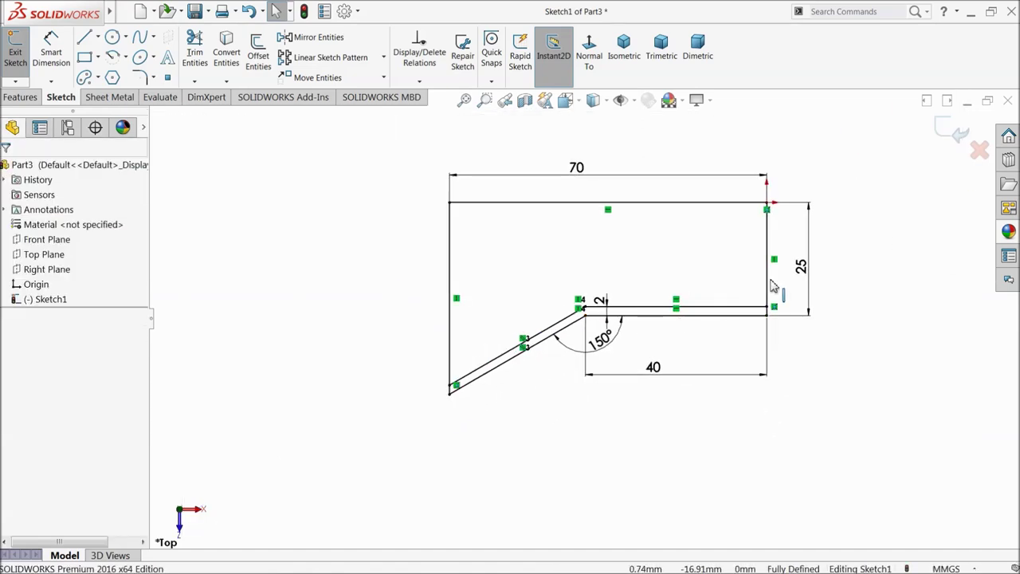
pyautogui.scroll(-2, 766, 286)
pyautogui.click(22, 97)
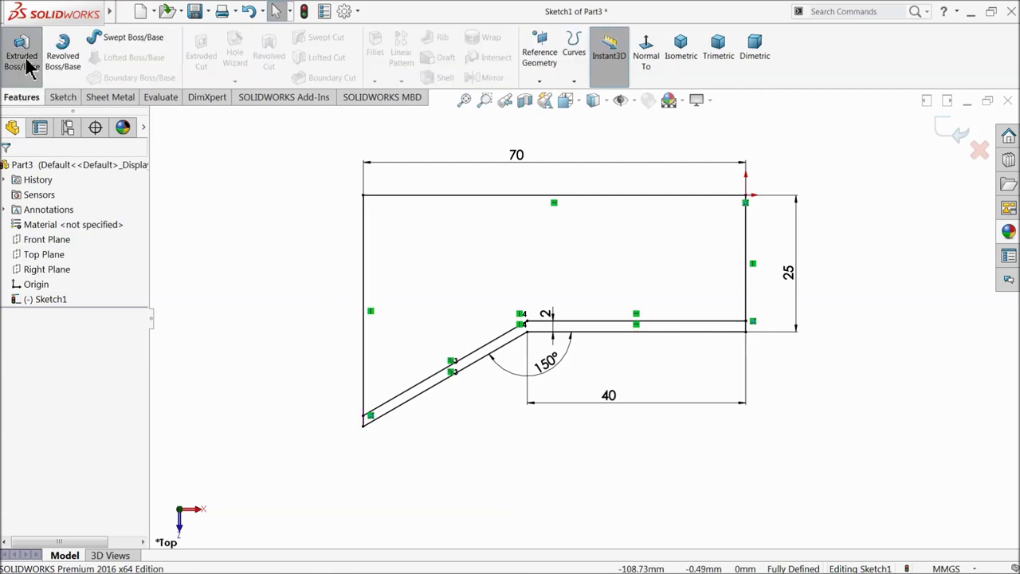
# Extrude both Sketch1 regions, main profile and thin strip, 2 mm into a plate
pyautogui.click(24, 56)
pyautogui.click(480, 312)
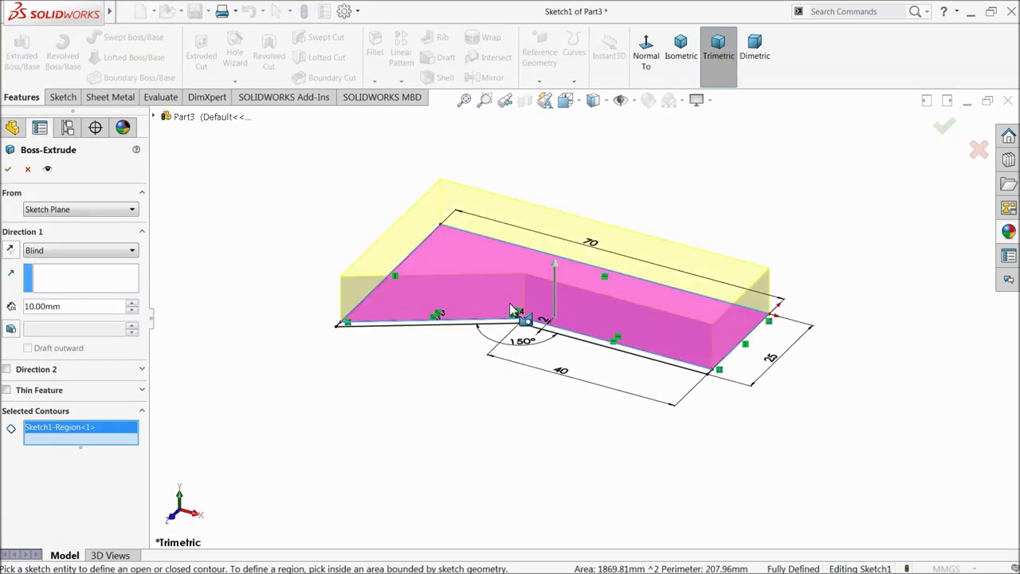
pyautogui.scroll(-3, 526, 342)
pyautogui.click(498, 336)
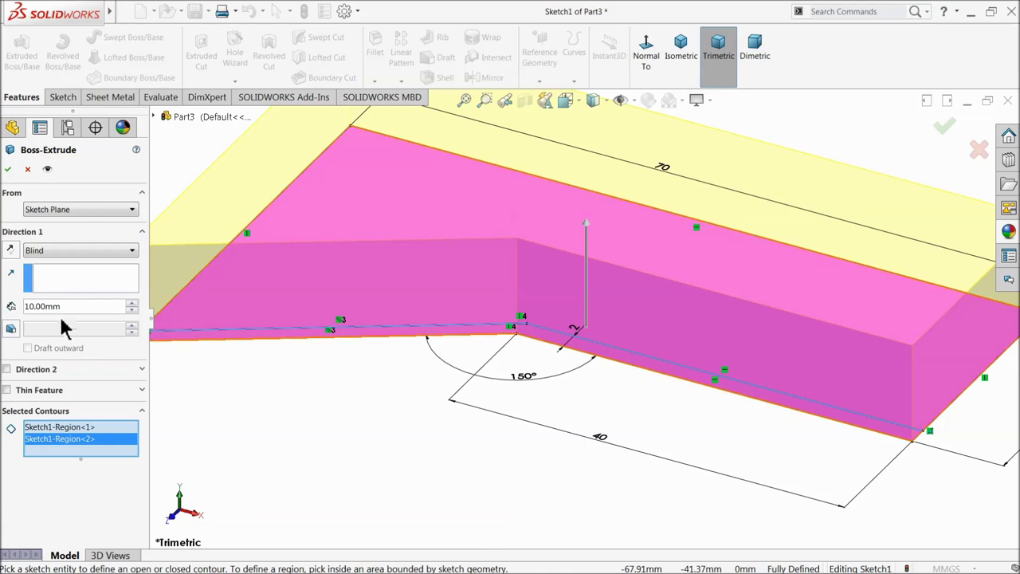
pyautogui.write('2')
pyautogui.press('Return')
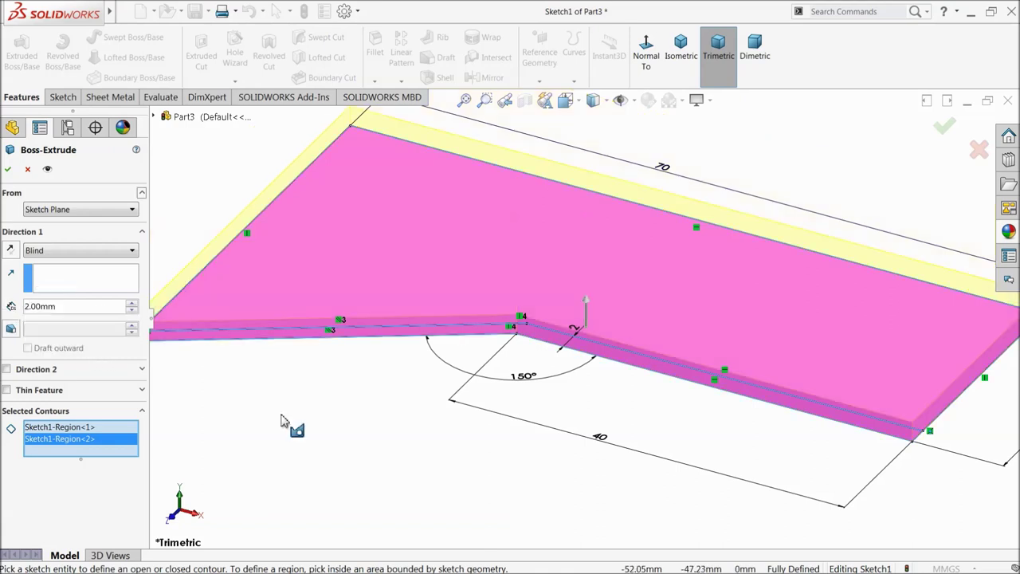
pyautogui.scroll(4, 435, 406)
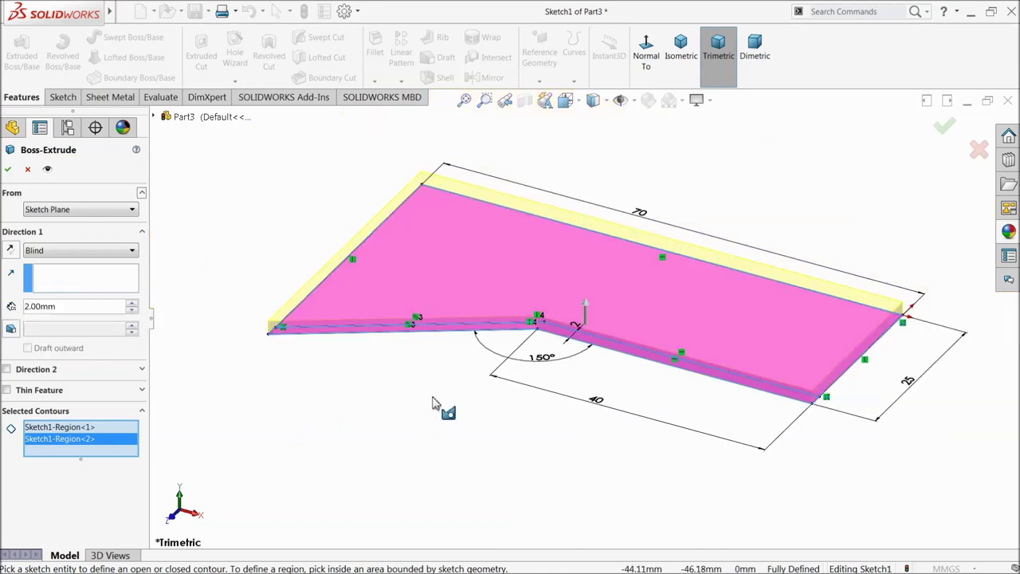
pyautogui.click(7, 170)
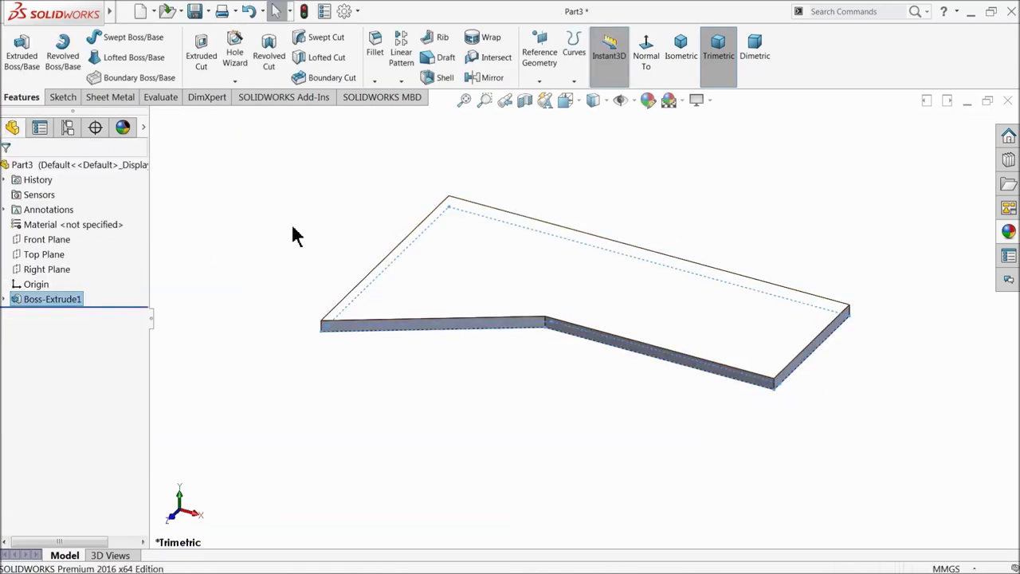
# Select Sketch1 under Boss-Extrude1 and begin a second extrusion from it
pyautogui.click(5, 300)
pyautogui.click(39, 316)
pyautogui.click(24, 60)
pyautogui.moveTo(548, 353)
pyautogui.mouseDown(button='middle')
pyautogui.moveTo(555, 407)
pyautogui.moveTo(556, 367)
pyautogui.mouseUp(button='middle')
pyautogui.click(27, 169)
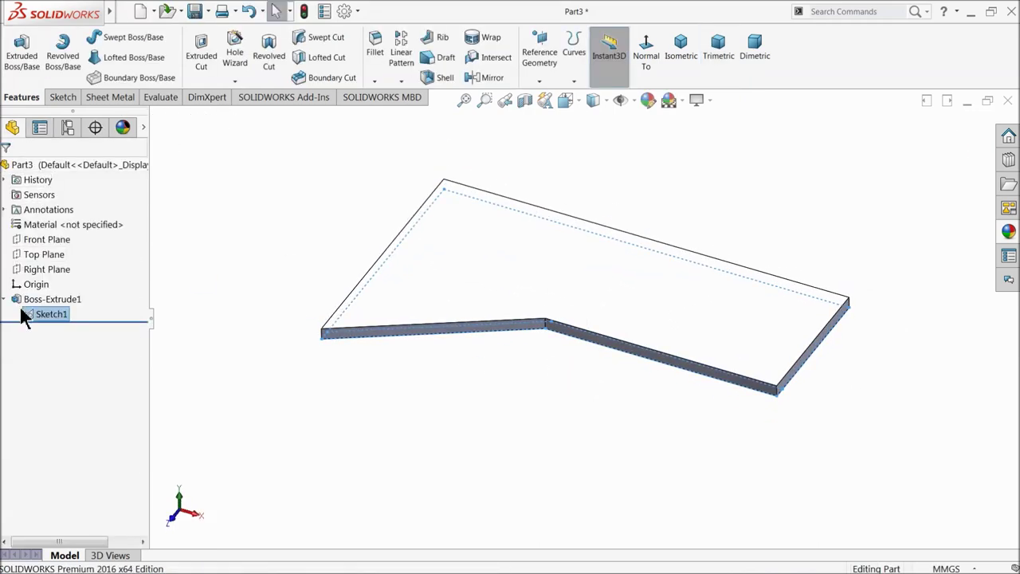
pyautogui.click(31, 318)
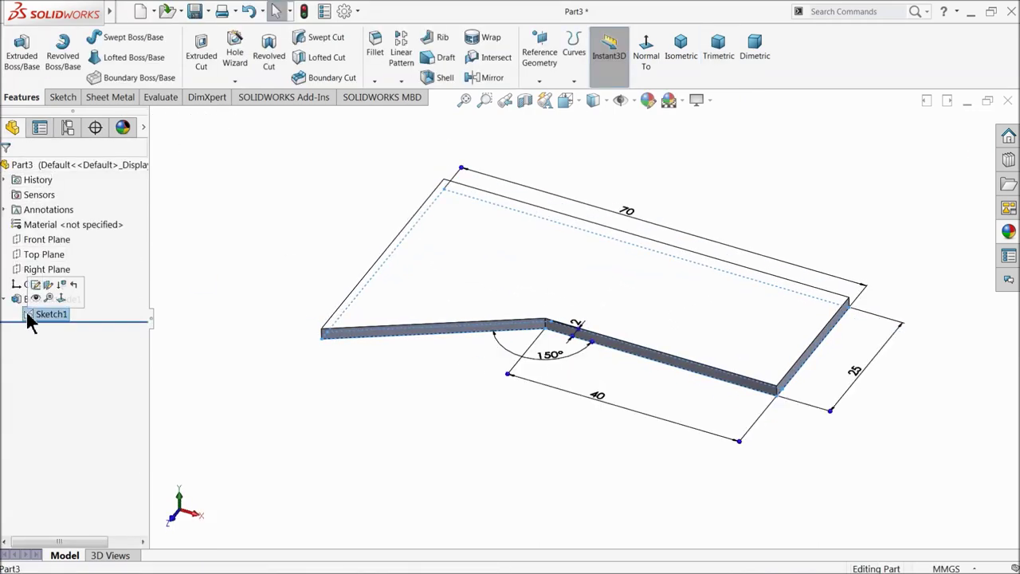
pyautogui.click(23, 69)
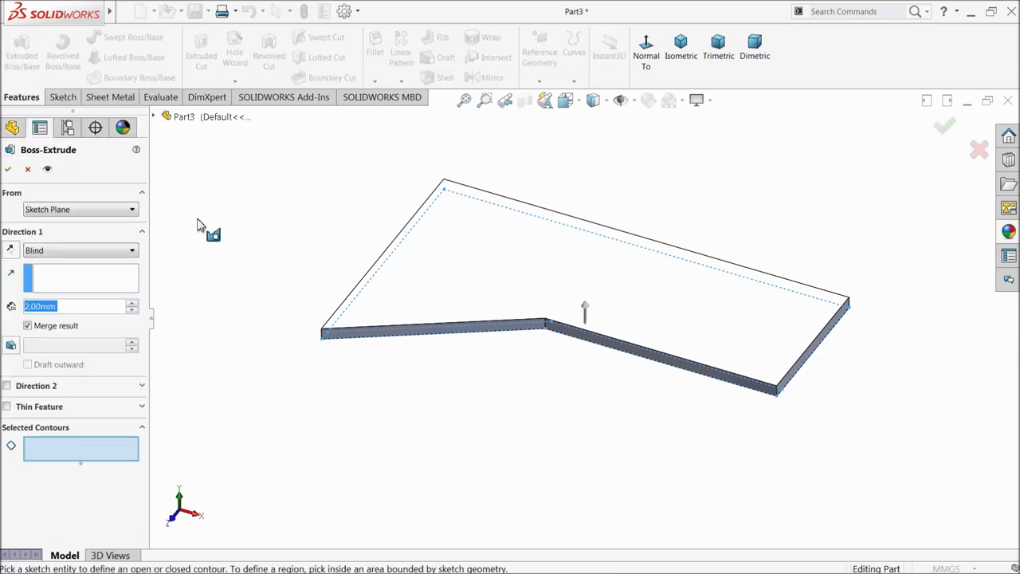
# Extrude only the thin strip region 32 mm to raise the bracket wall
pyautogui.moveTo(215, 323); pyautogui.dragTo(213, 426, button='middle')
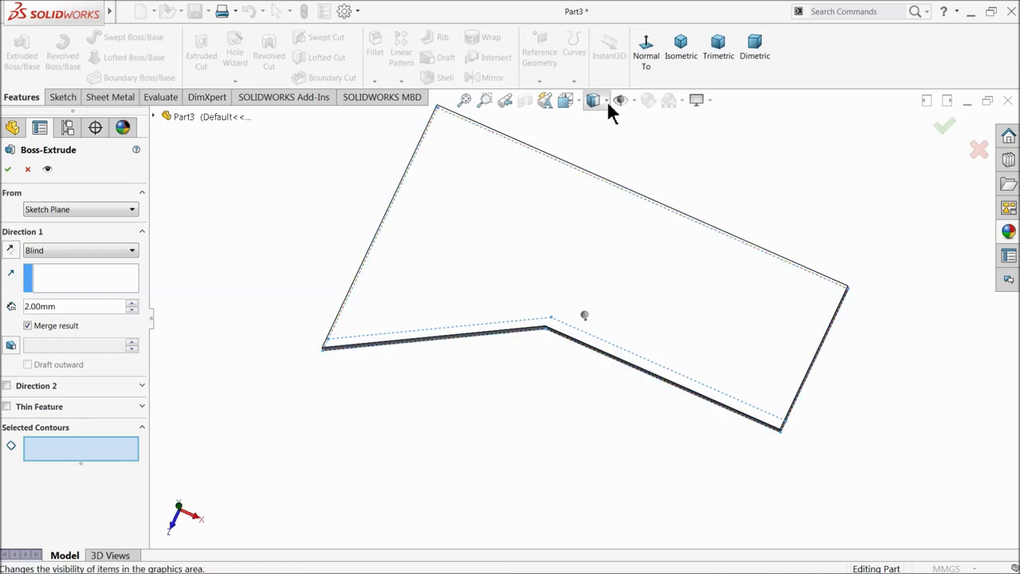
pyautogui.click(645, 60)
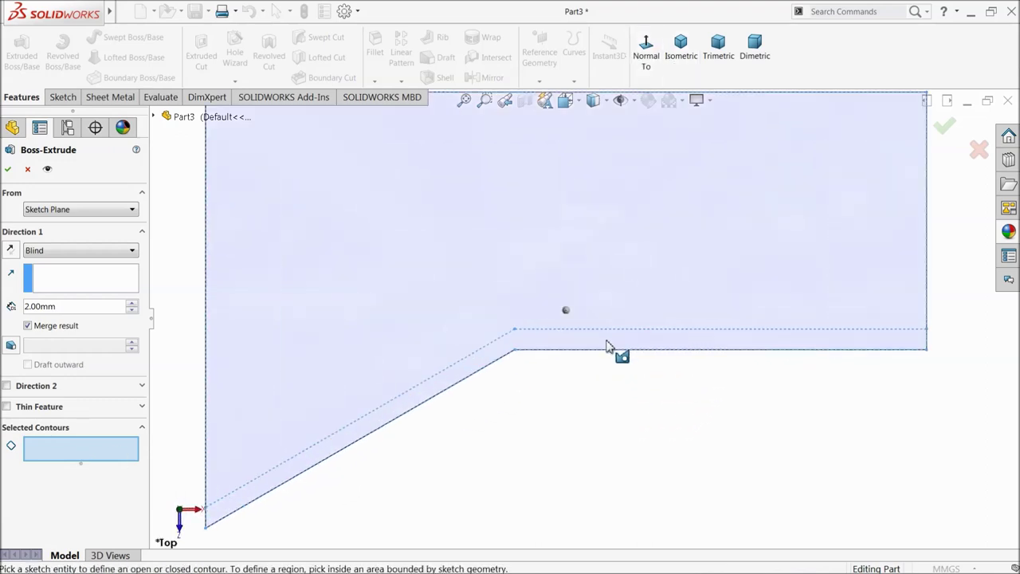
pyautogui.click(613, 345)
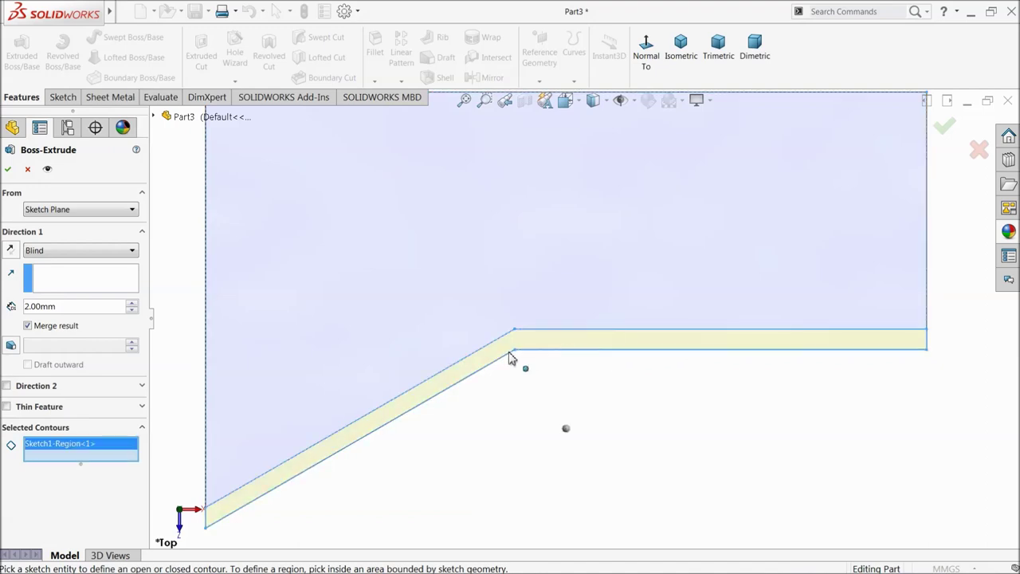
pyautogui.scroll(3, 474, 392)
pyautogui.moveTo(519, 391); pyautogui.dragTo(498, 245, button='middle')
pyautogui.scroll(-2, 552, 327)
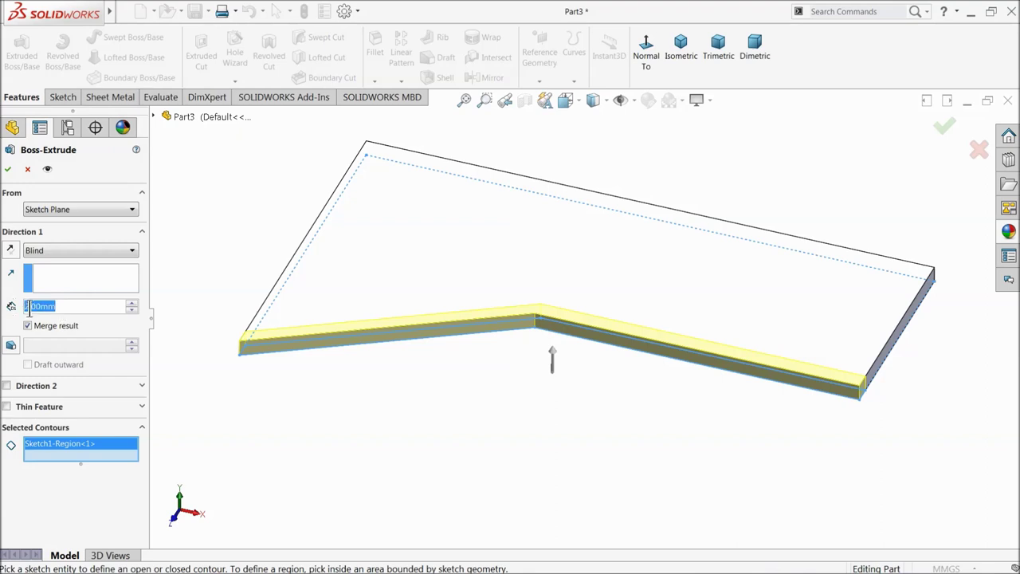
pyautogui.write('32')
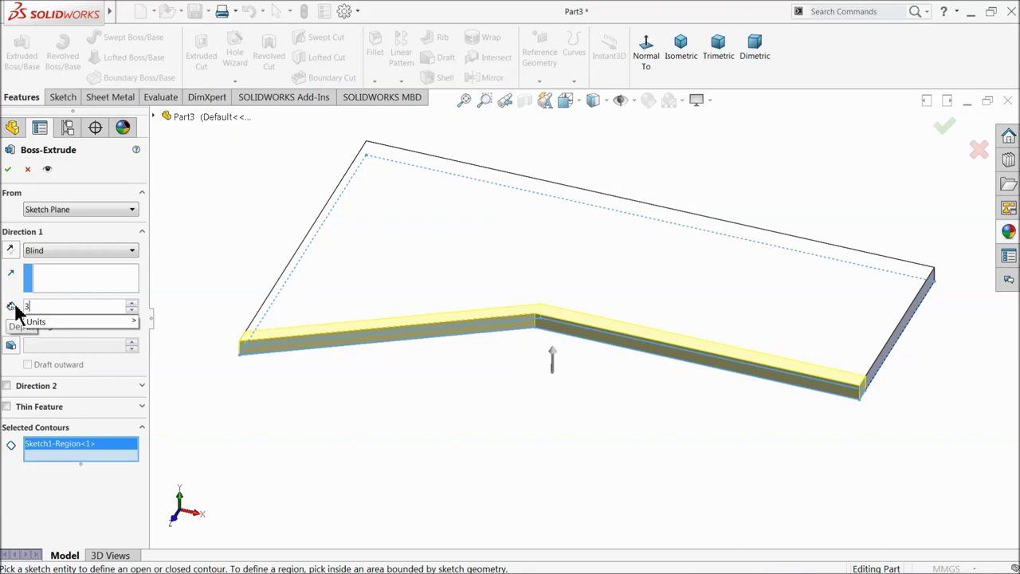
pyautogui.press('Return')
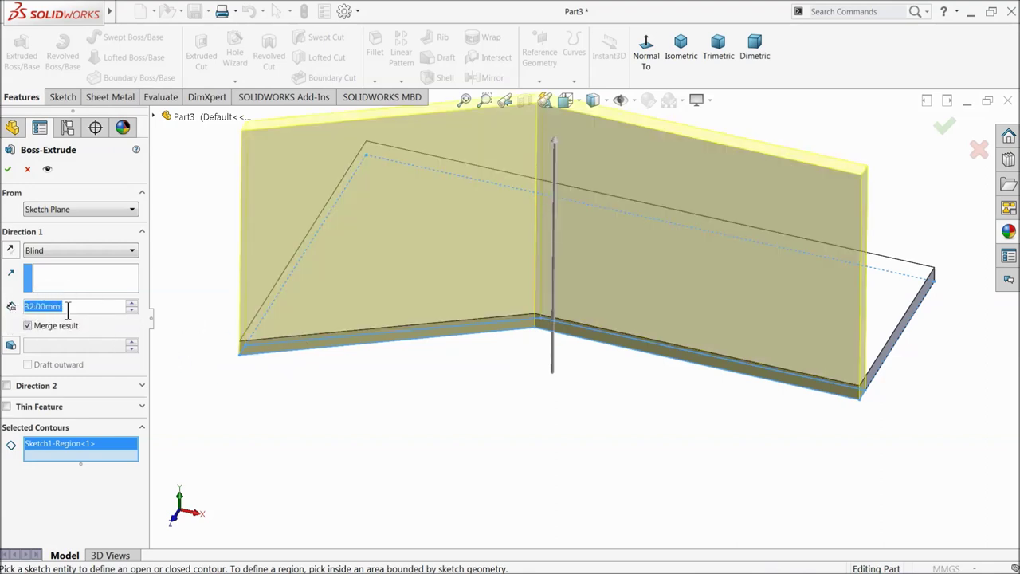
pyautogui.click(8, 169)
pyautogui.moveTo(455, 298); pyautogui.dragTo(492, 369, button='middle')
pyautogui.press('f')
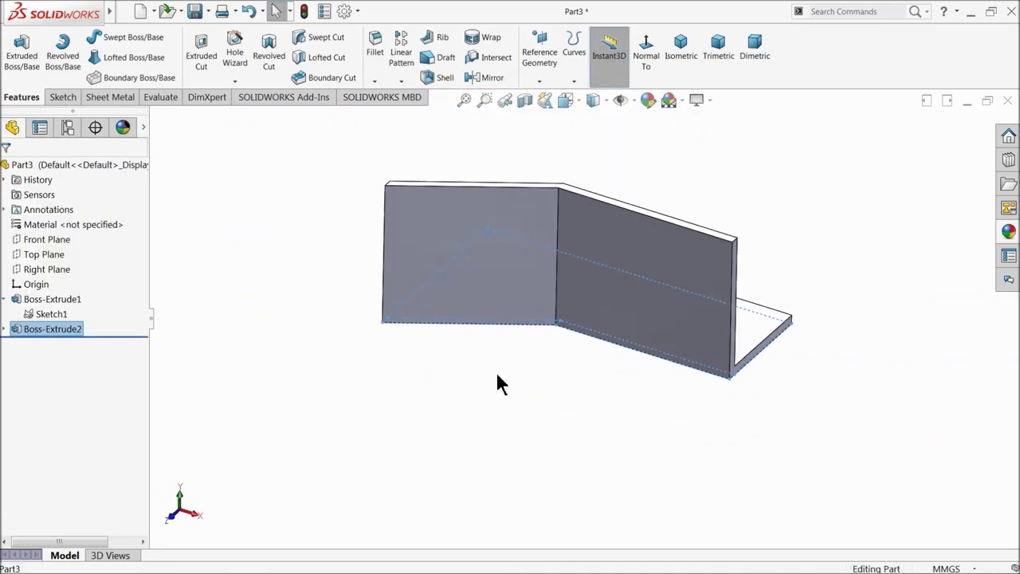
# On the wall's right face, sketch a closed profile with a diagonal line from the top corner
pyautogui.click(634, 273)
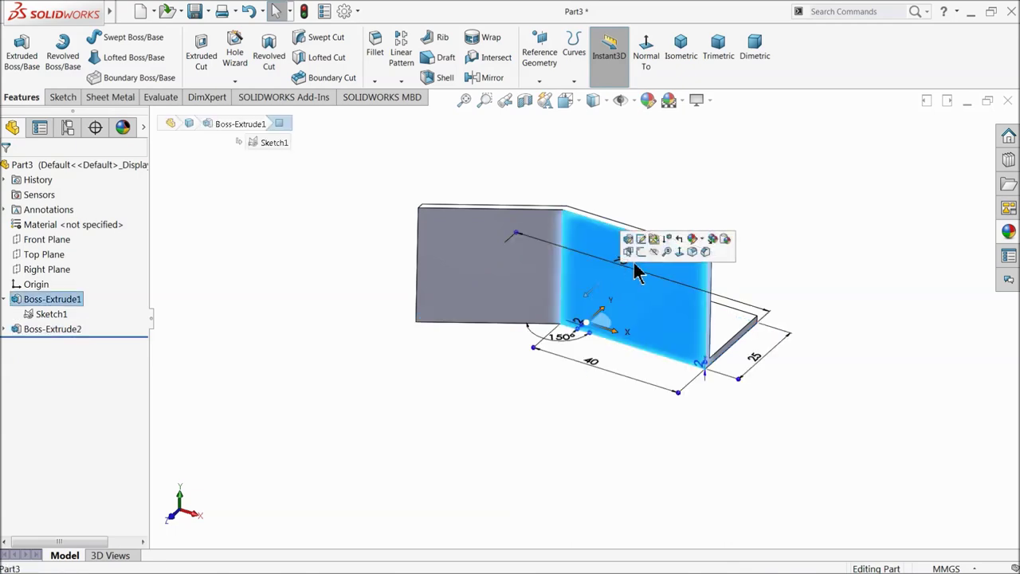
pyautogui.click(641, 251)
pyautogui.click(594, 67)
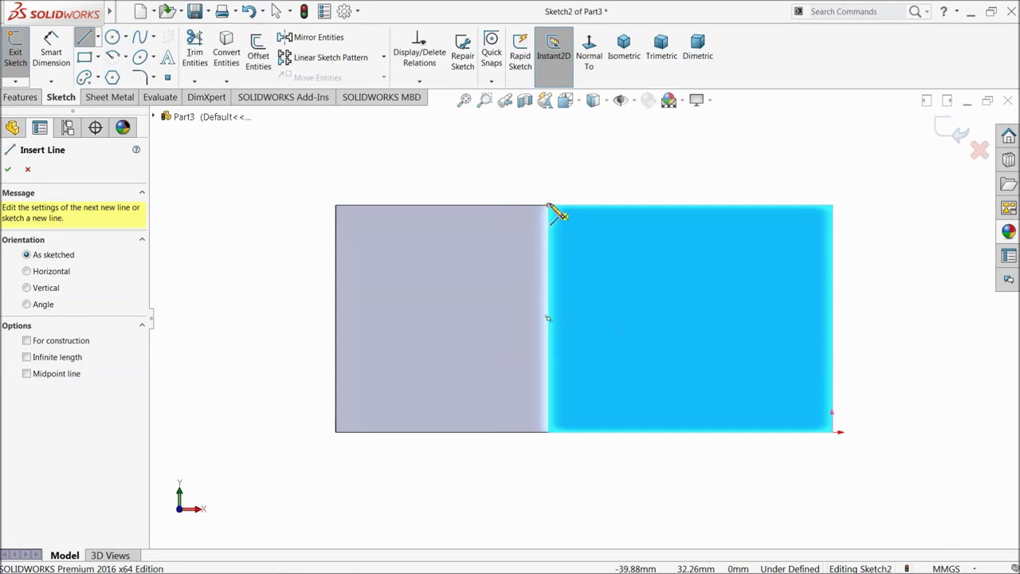
pyautogui.click(548, 205)
pyautogui.click(351, 419)
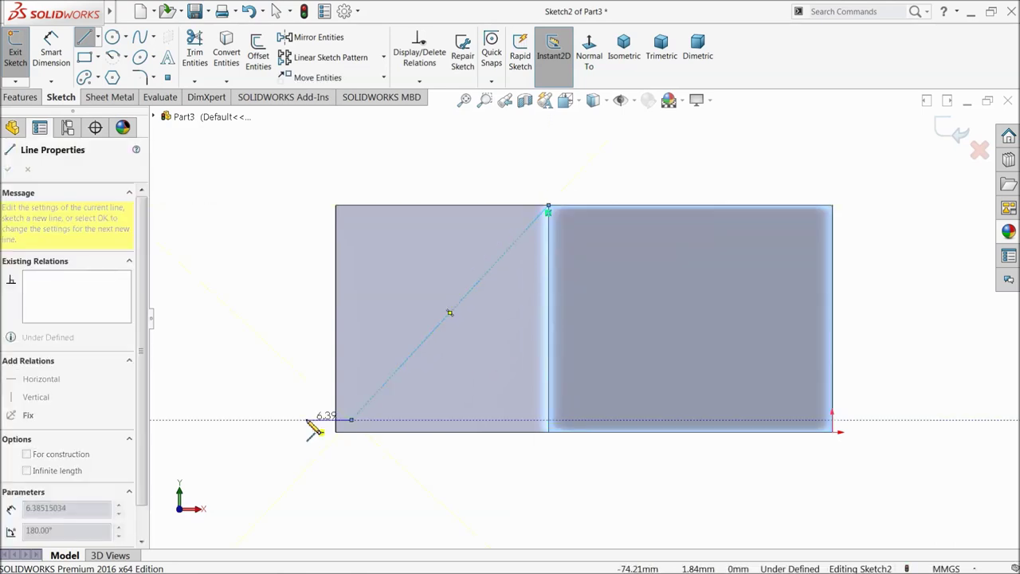
pyautogui.click(304, 419)
pyautogui.click(304, 182)
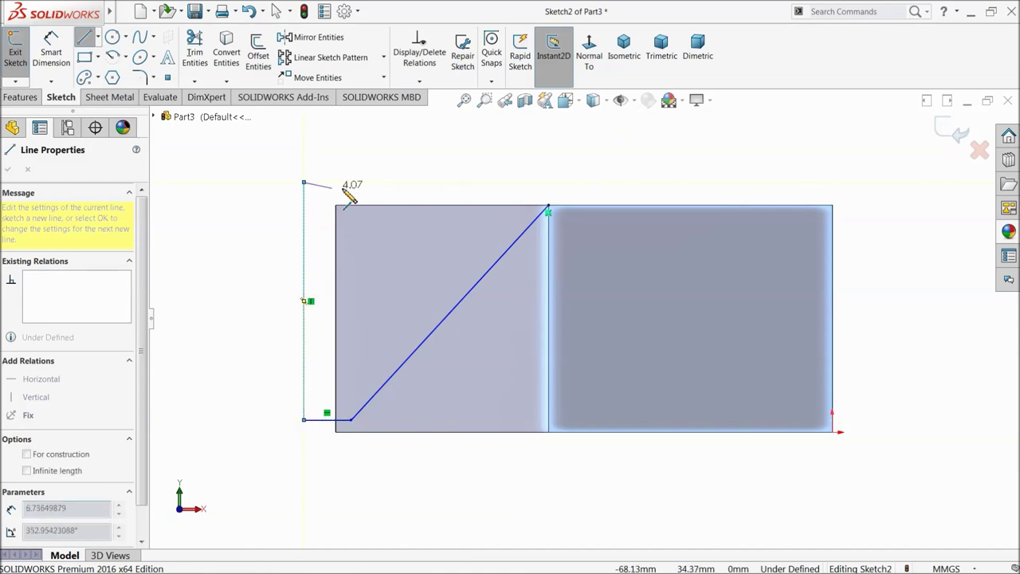
pyautogui.click(548, 183)
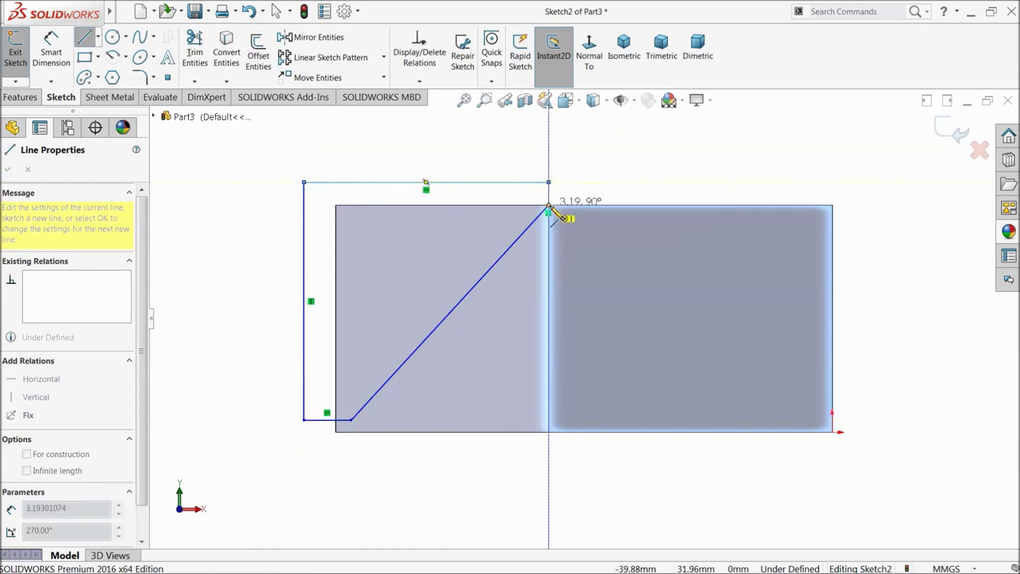
pyautogui.click(548, 206)
pyautogui.rightClick(363, 163)
pyautogui.click(387, 169)
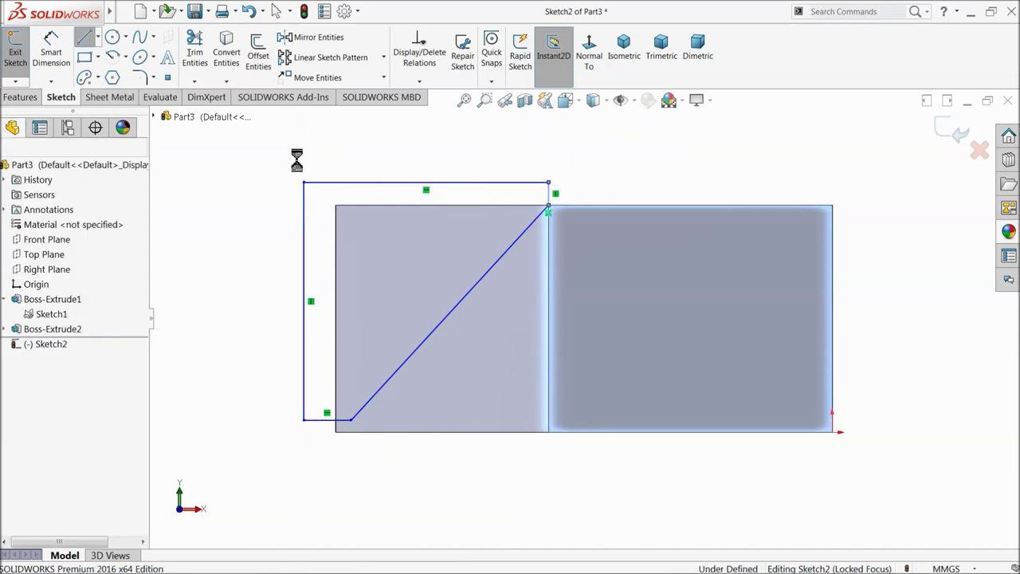
# Dimension the bottom sketch line 2 mm above the plate's bottom edge
pyautogui.click(51, 47)
pyautogui.press('f')
pyautogui.scroll(-10, 414, 408)
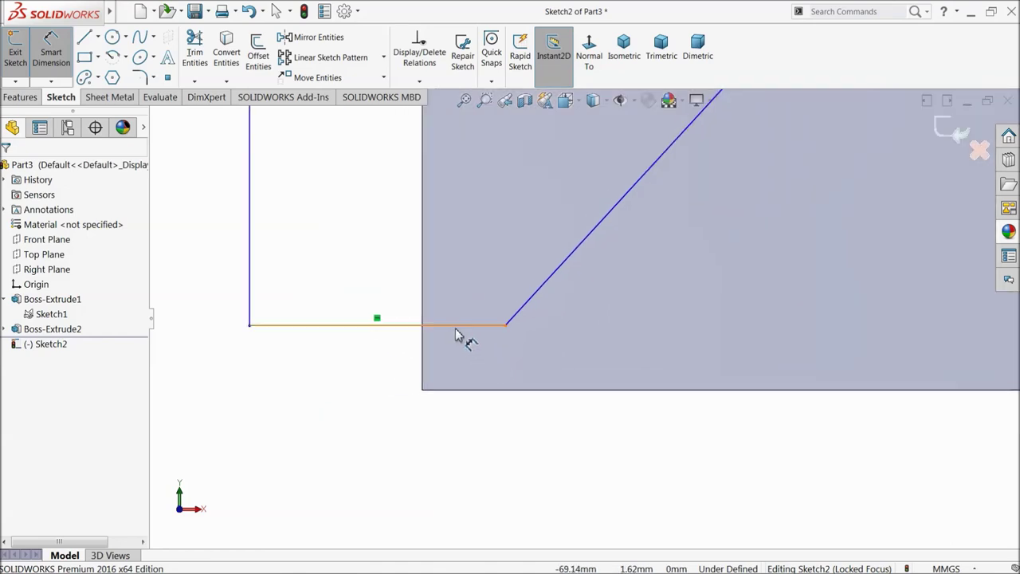
pyautogui.click(463, 340)
pyautogui.click(458, 392)
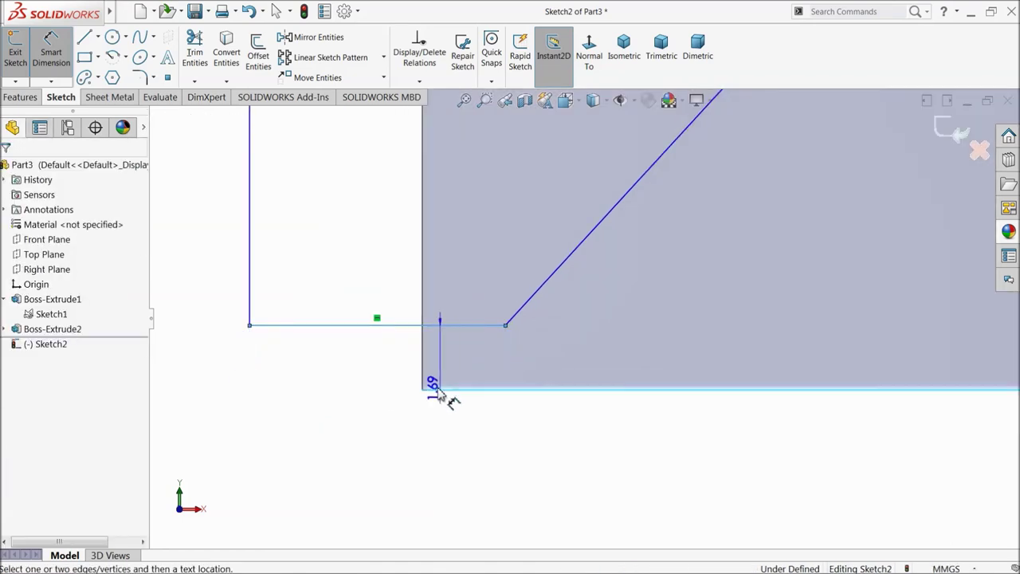
pyautogui.click(381, 373)
pyautogui.write('2')
pyautogui.press('Return')
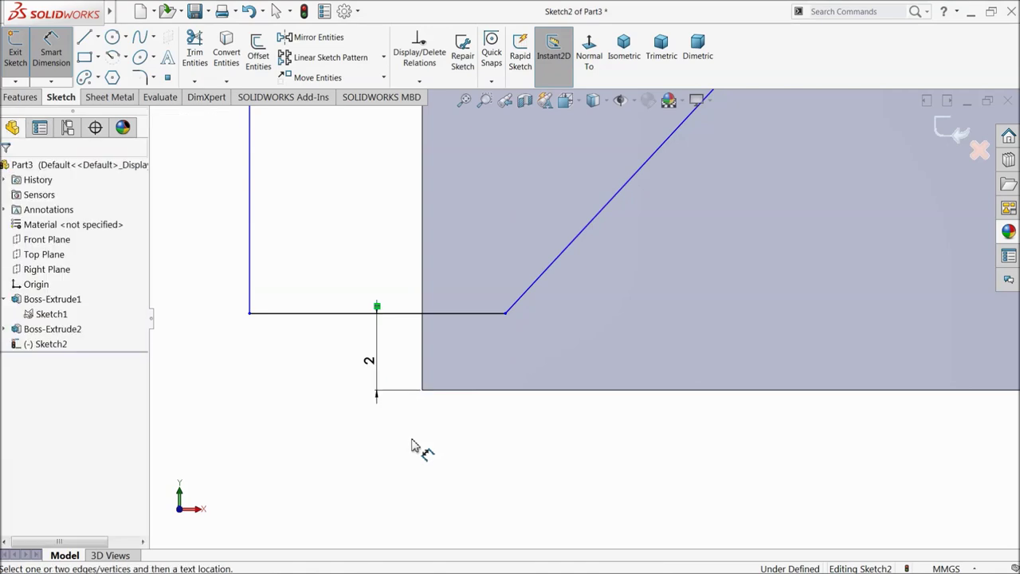
# Add a 1.875 mm horizontal offset from the line's endpoint to the vertical edge
pyautogui.click(506, 315)
pyautogui.click(431, 364)
pyautogui.click(474, 451)
pyautogui.write('1.8')
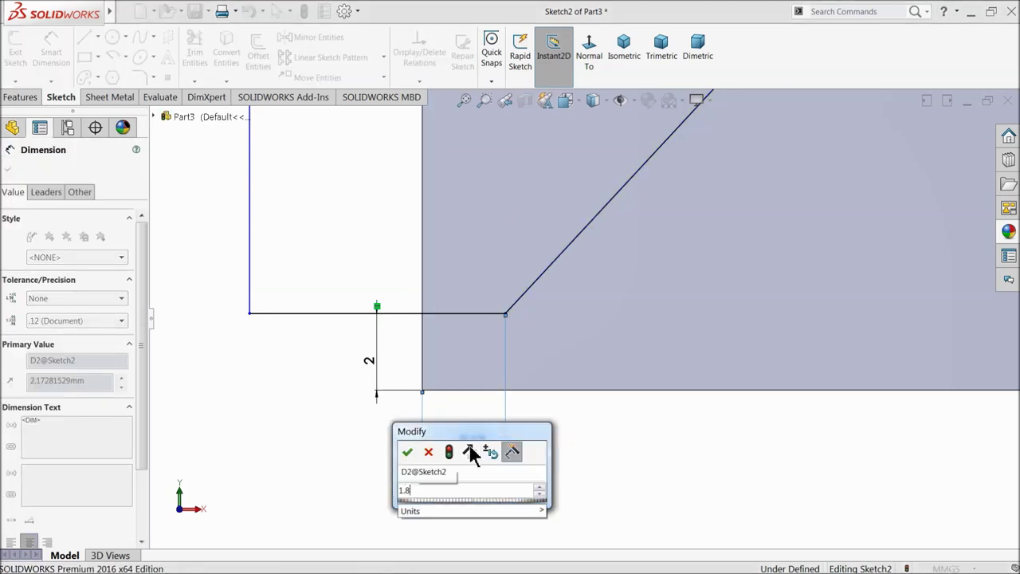
pyautogui.write('75')
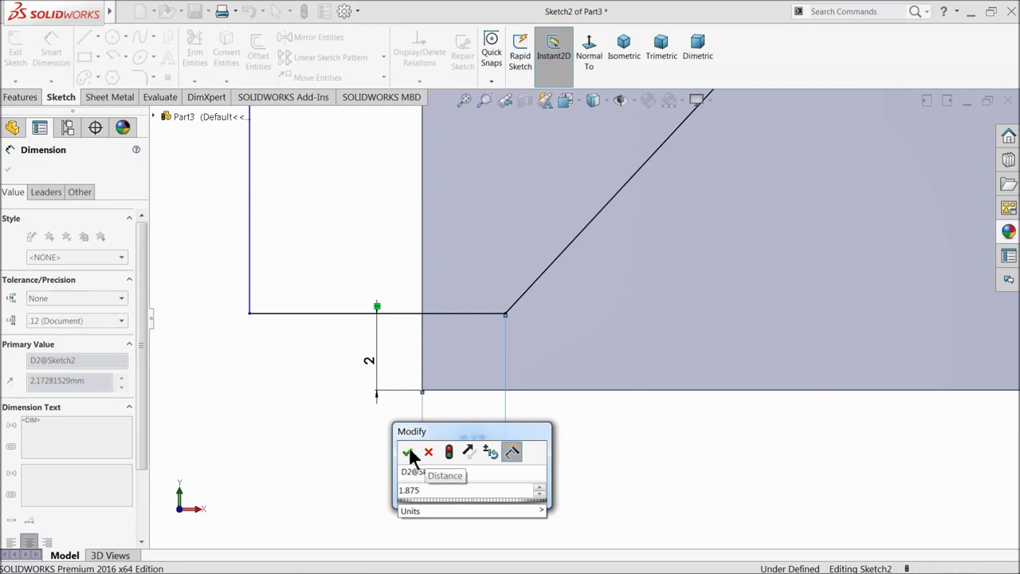
pyautogui.click(409, 451)
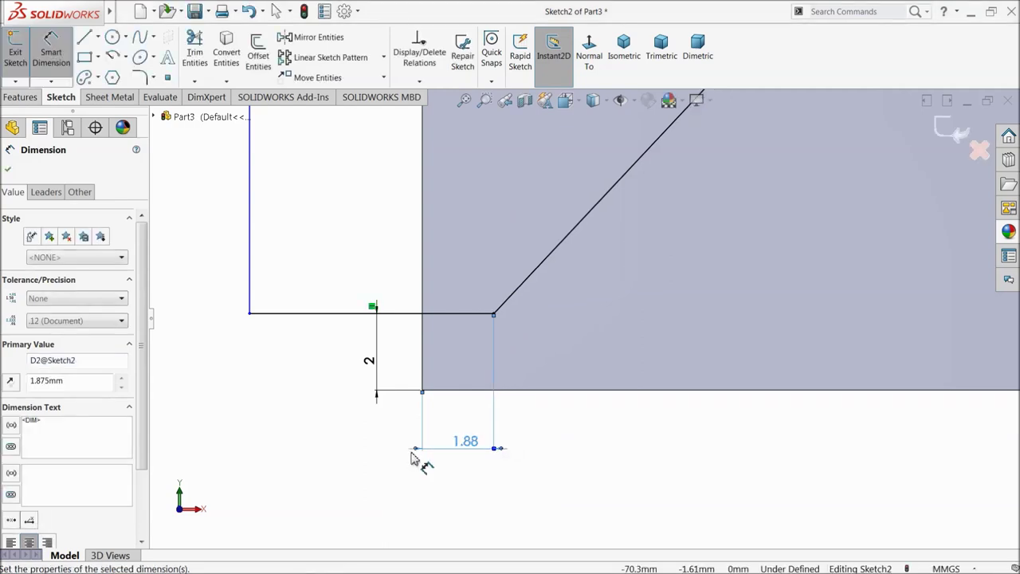
pyautogui.click(7, 169)
pyautogui.scroll(5, 631, 314)
pyautogui.scroll(-3, 689, 241)
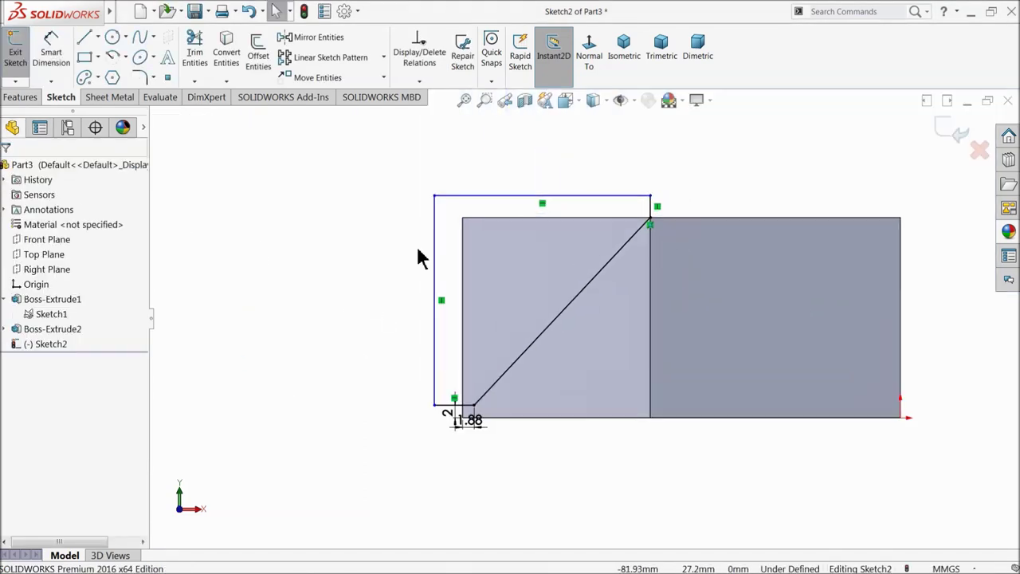
pyautogui.click(22, 97)
pyautogui.click(201, 62)
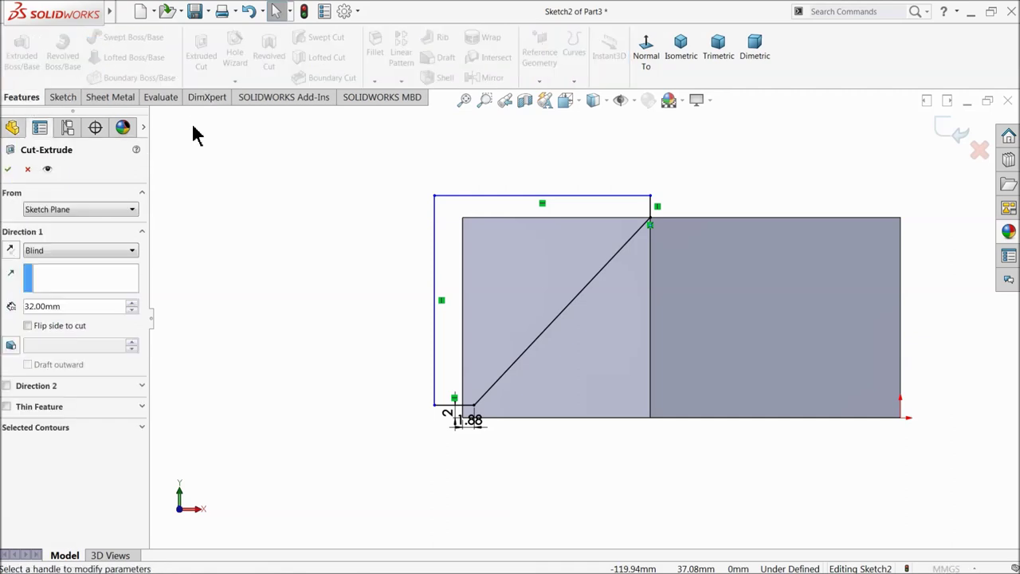
# Cut the wedge with a Mid Plane end condition at increased depth (92 mm)
pyautogui.click(44, 250)
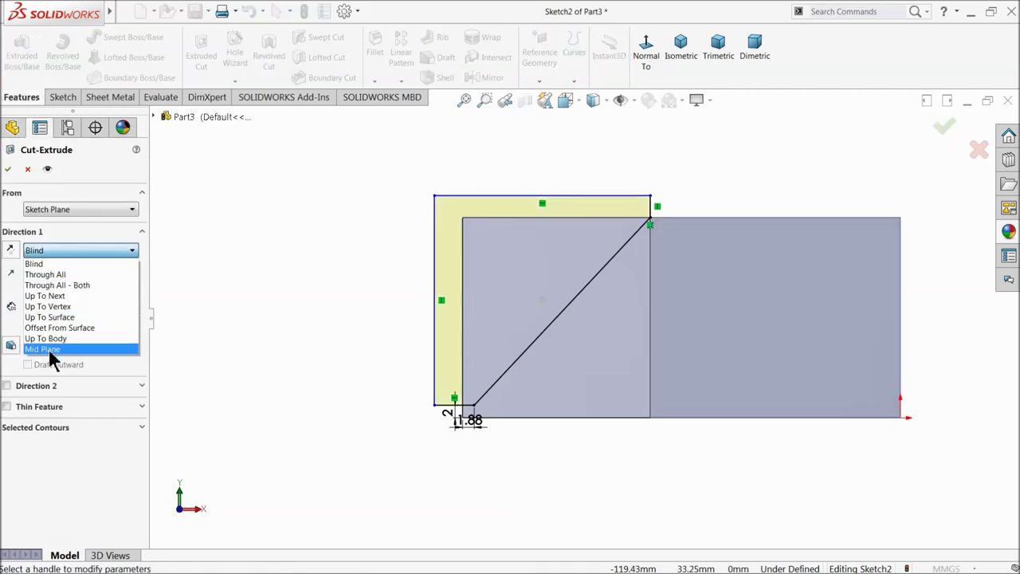
pyautogui.click(50, 350)
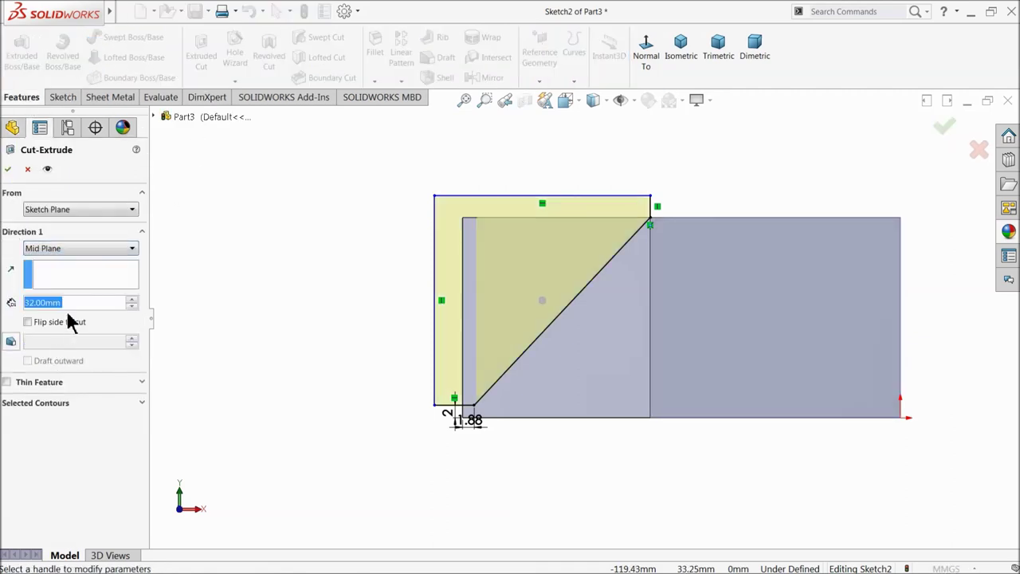
pyautogui.doubleClick(131, 301)
pyautogui.moveTo(339, 254); pyautogui.dragTo(323, 319, button='middle')
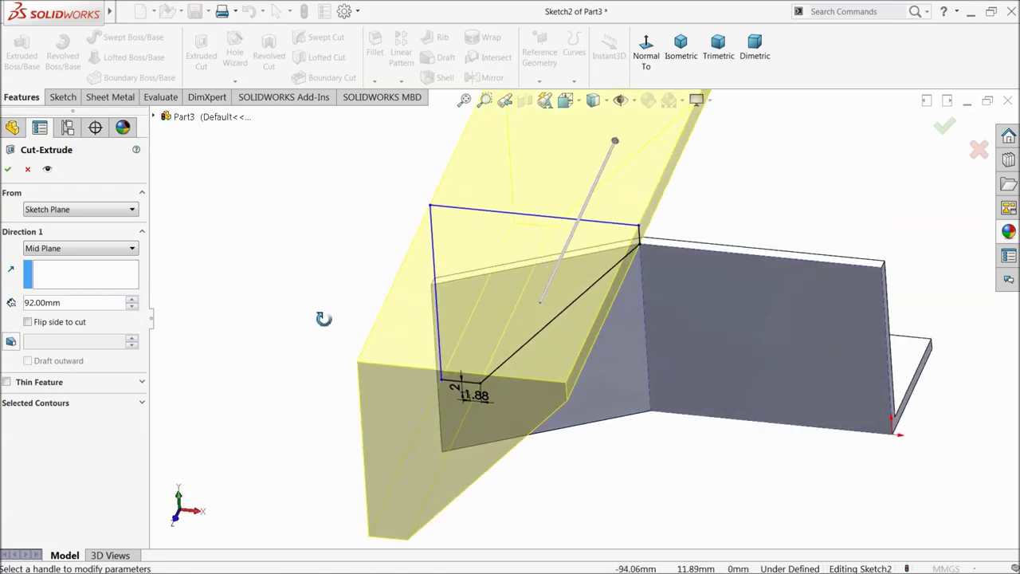
pyautogui.click(10, 169)
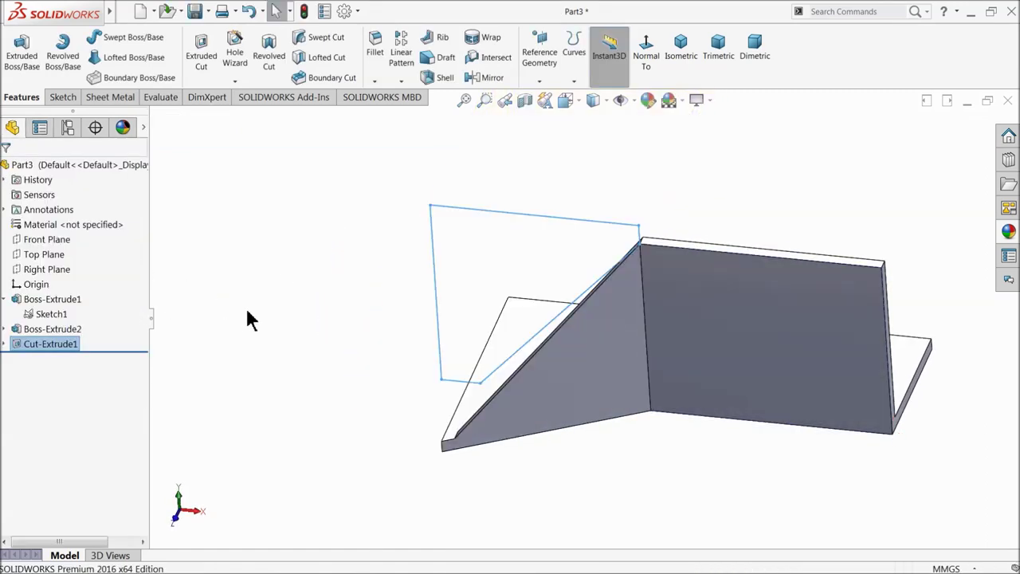
pyautogui.moveTo(311, 340)
pyautogui.mouseDown(button='middle')
pyautogui.moveTo(364, 345)
pyautogui.moveTo(348, 260)
pyautogui.moveTo(355, 367)
pyautogui.mouseUp(button='middle')
pyautogui.click(485, 369)
# Start Sketch3 face-on on the triangular face and draw a rectangle beside the slanted tip
pyautogui.click(524, 335)
pyautogui.click(591, 56)
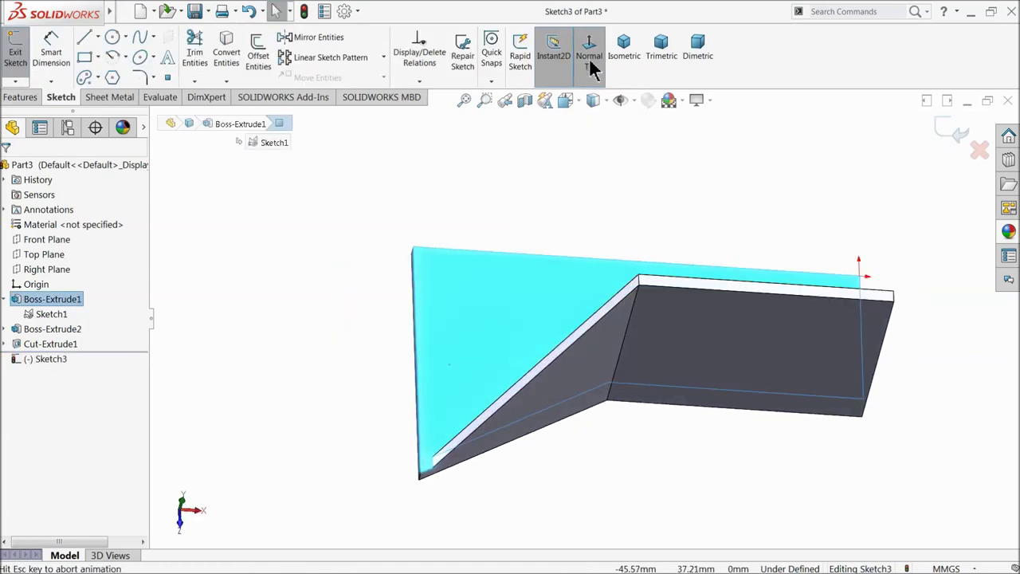
pyautogui.click(86, 59)
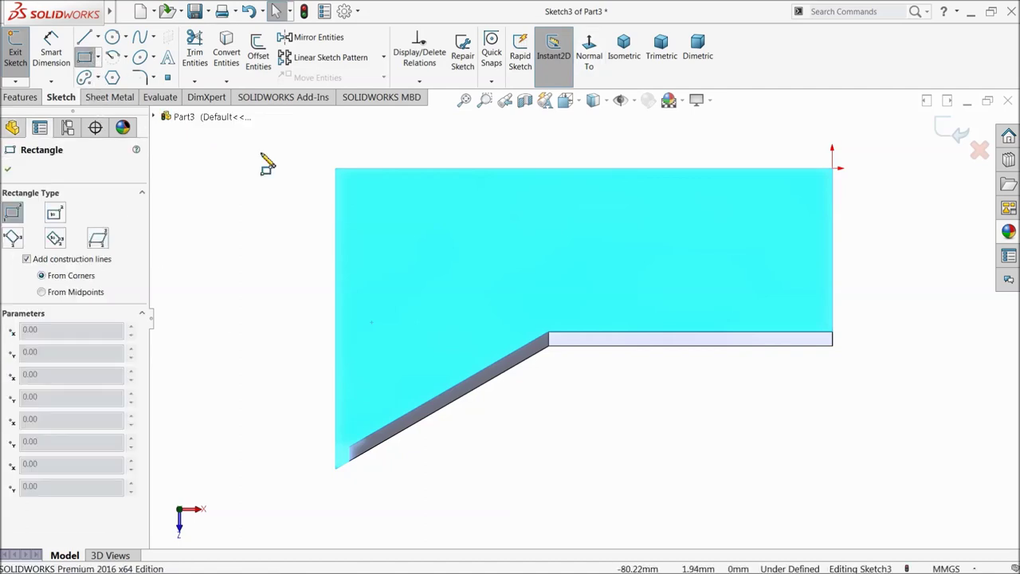
pyautogui.click(287, 137)
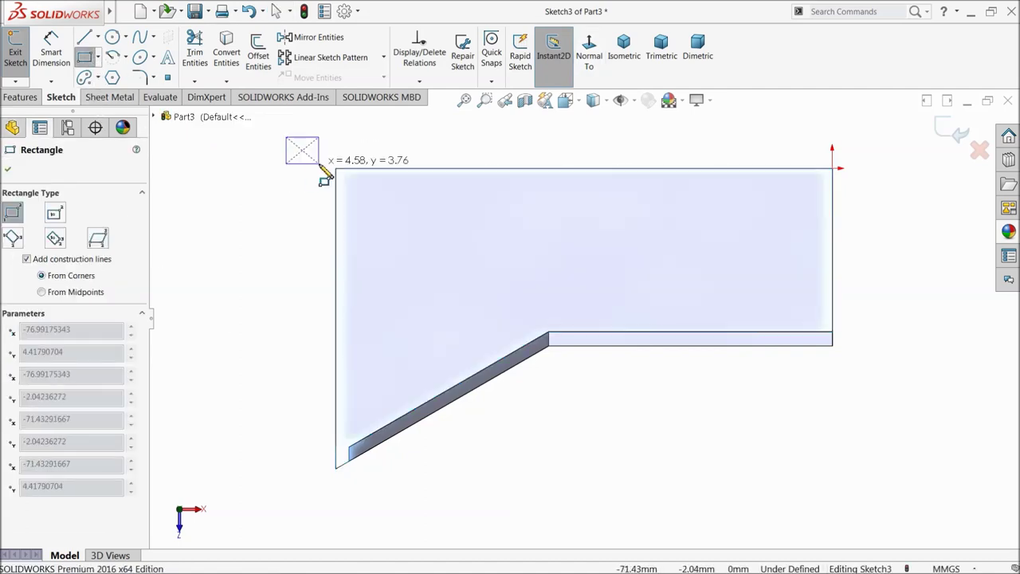
pyautogui.click(358, 490)
pyautogui.rightClick(225, 323)
pyautogui.click(239, 325)
# Make the rectangle's side collinear with the part's short vertical edge
pyautogui.scroll(-4, 374, 451)
pyautogui.scroll(-3, 374, 449)
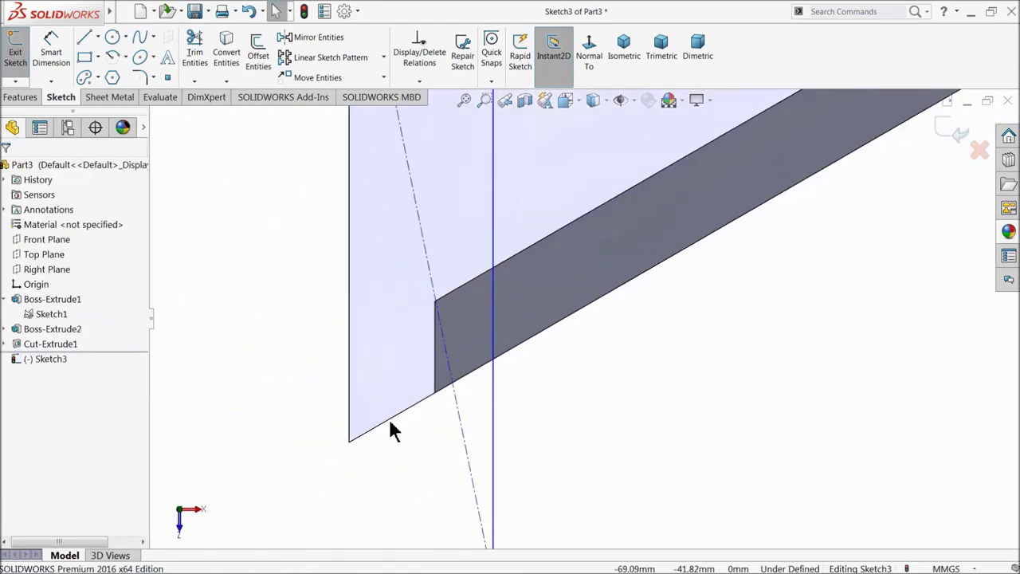
pyautogui.click(438, 376)
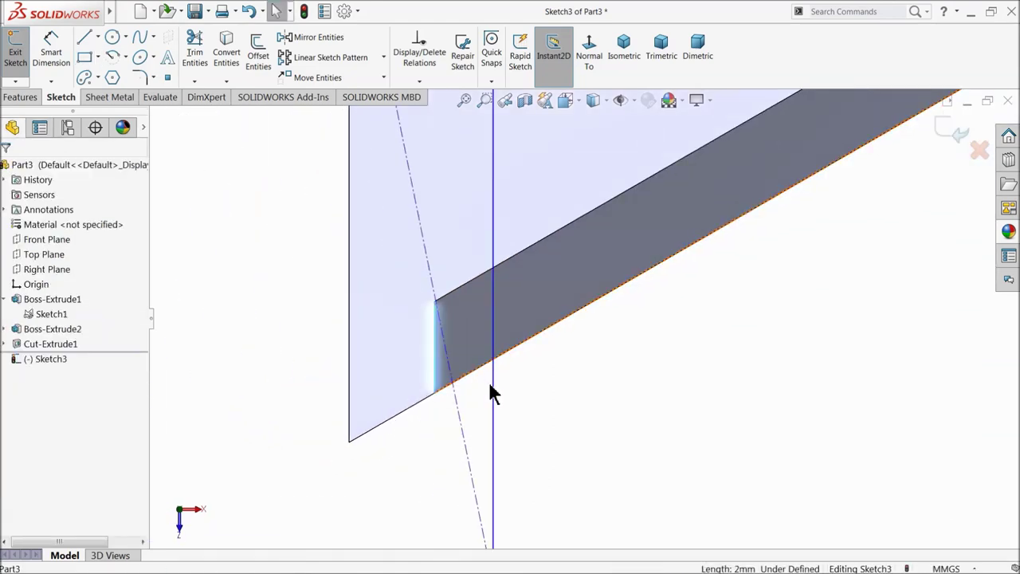
pyautogui.keyDown('ctrl'); pyautogui.click(494, 390); pyautogui.keyUp('ctrl')
pyautogui.click(523, 346)
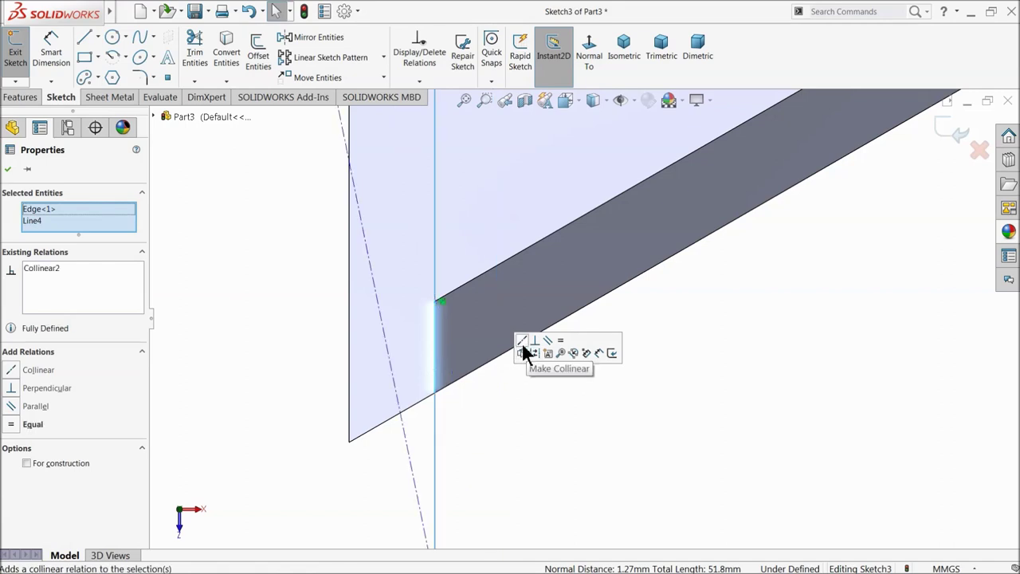
# Add a driven 1.88 dimension between the part's vertical edge and the rectangle side
pyautogui.click(50, 51)
pyautogui.scroll(3, 432, 360)
pyautogui.click(467, 335)
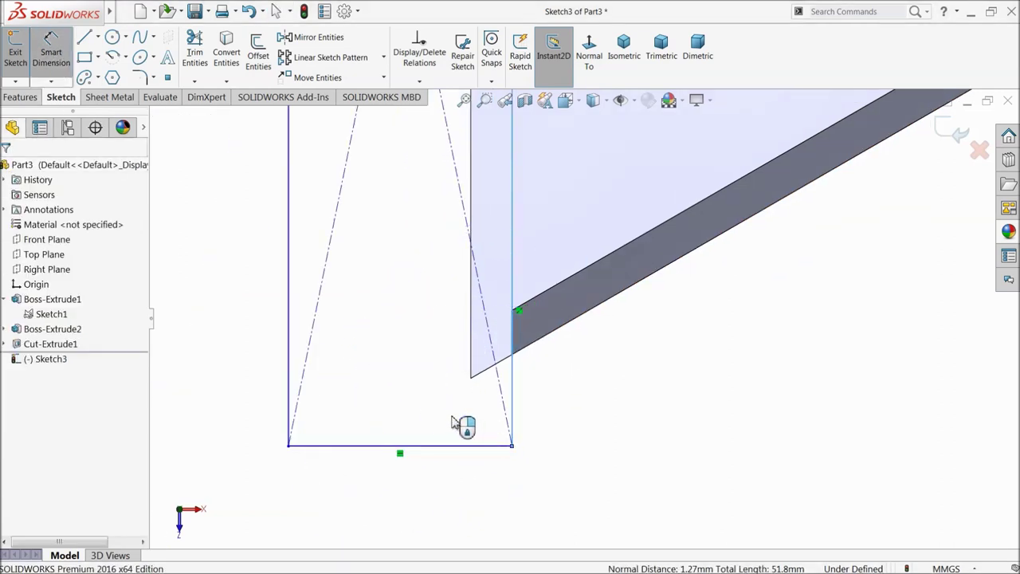
pyautogui.press('Escape')
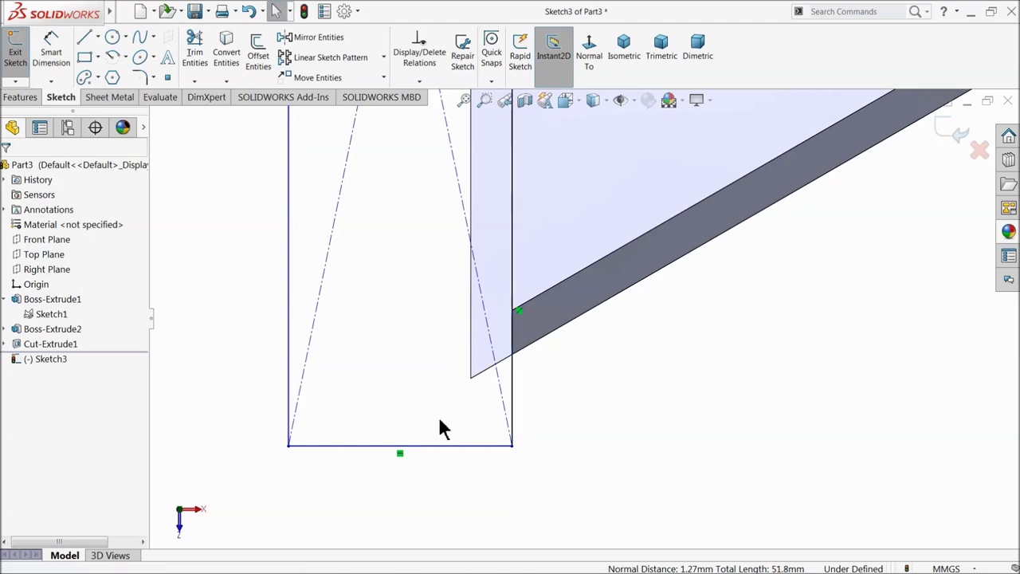
pyautogui.click(47, 68)
pyautogui.scroll(-3, 550, 430)
pyautogui.click(423, 293)
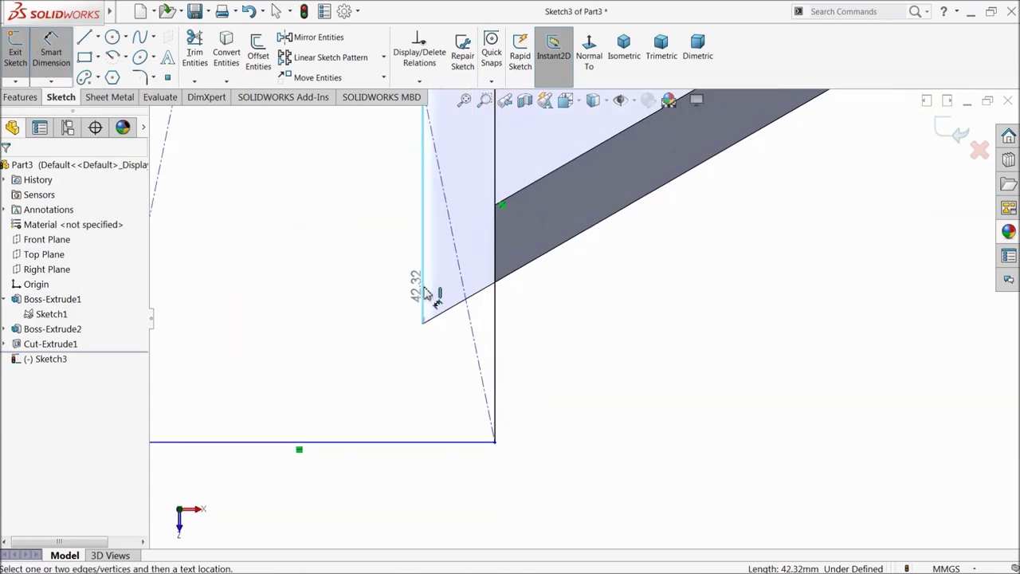
pyautogui.click(494, 311)
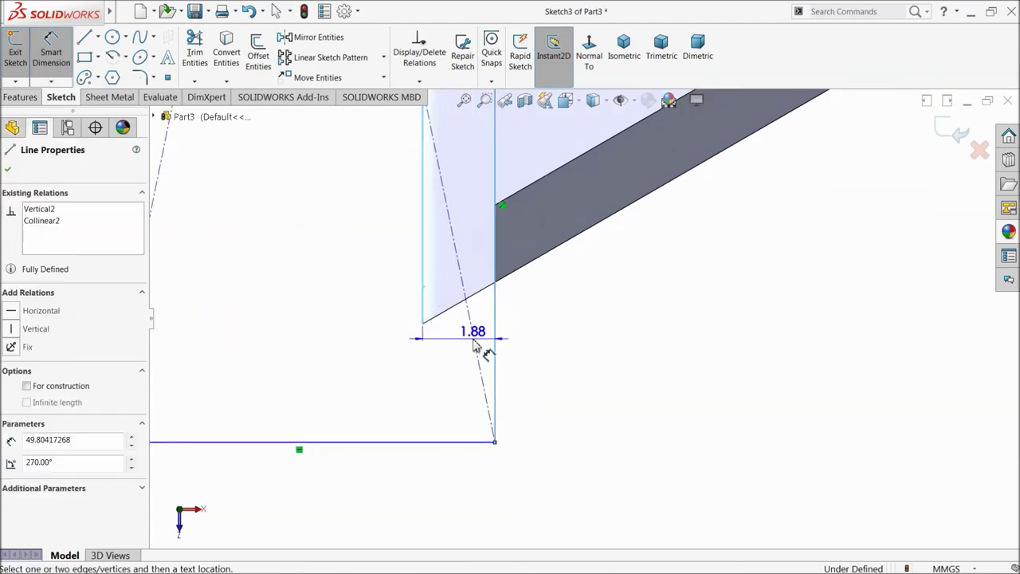
pyautogui.click(545, 360)
pyautogui.click(595, 301)
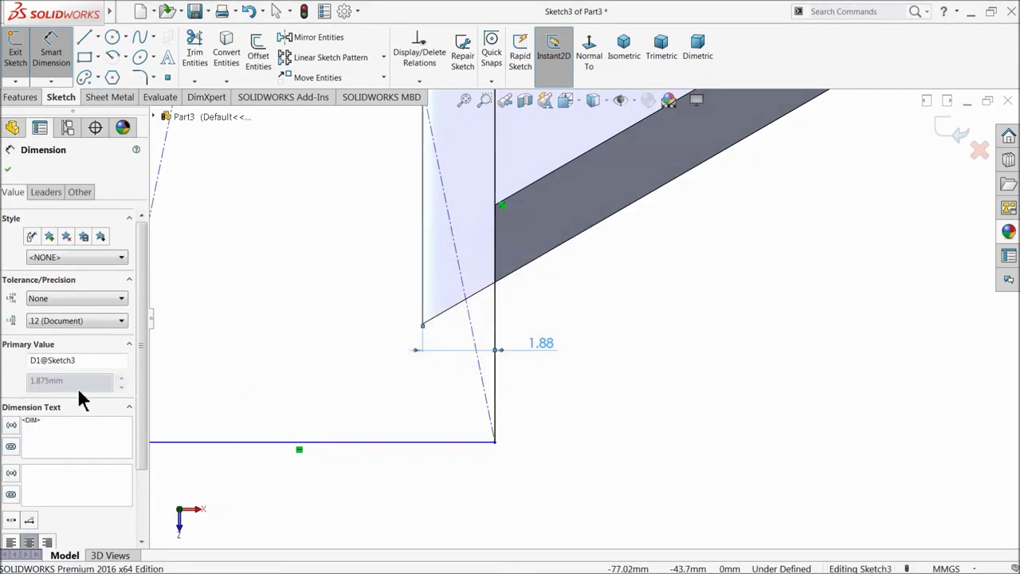
pyautogui.click(10, 170)
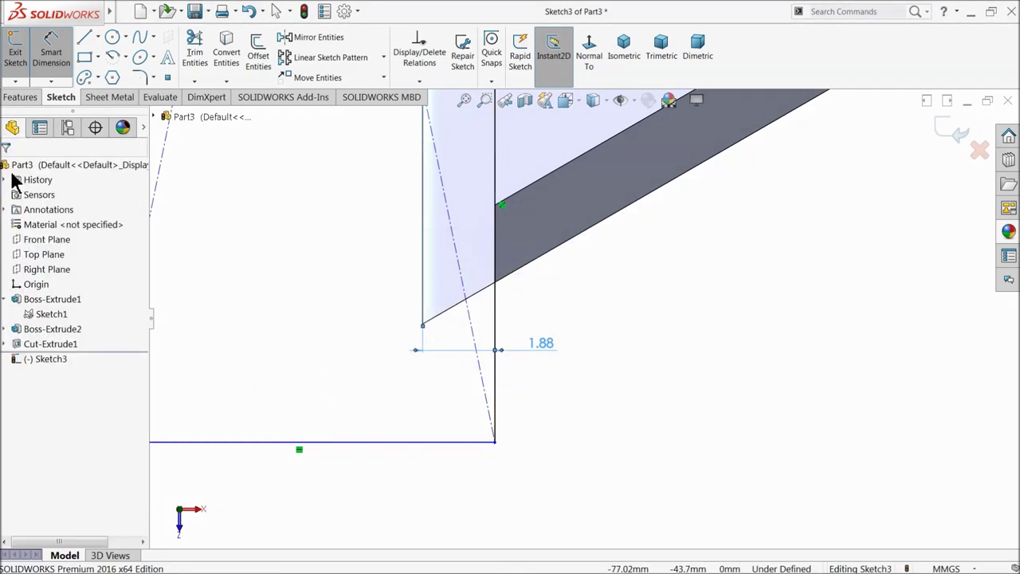
pyautogui.scroll(5, 479, 289)
pyautogui.scroll(-6, 589, 264)
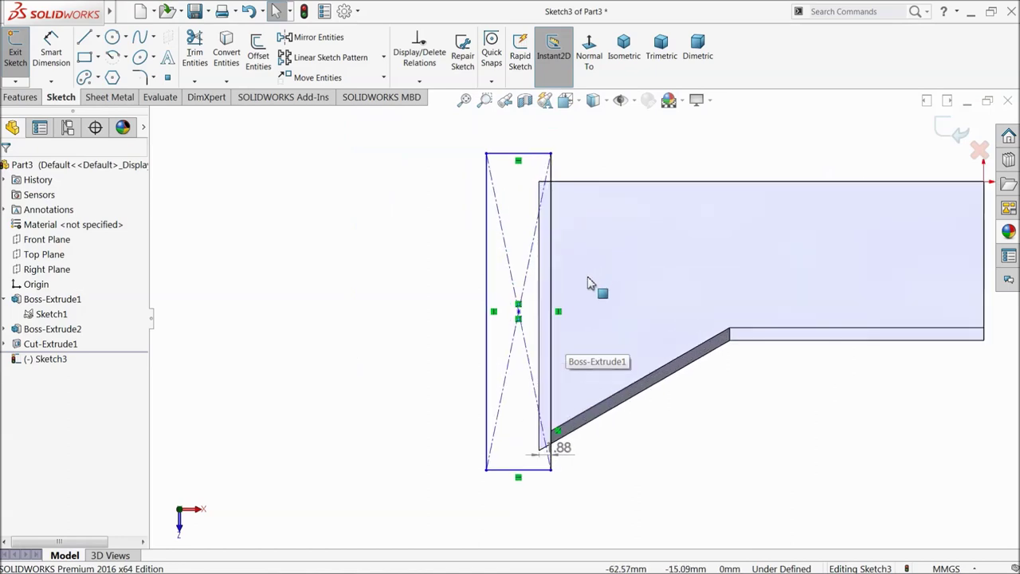
pyautogui.click(21, 97)
# Cut the rectangle Through All to square off the plate's protruding tip
pyautogui.click(201, 52)
pyautogui.click(53, 251)
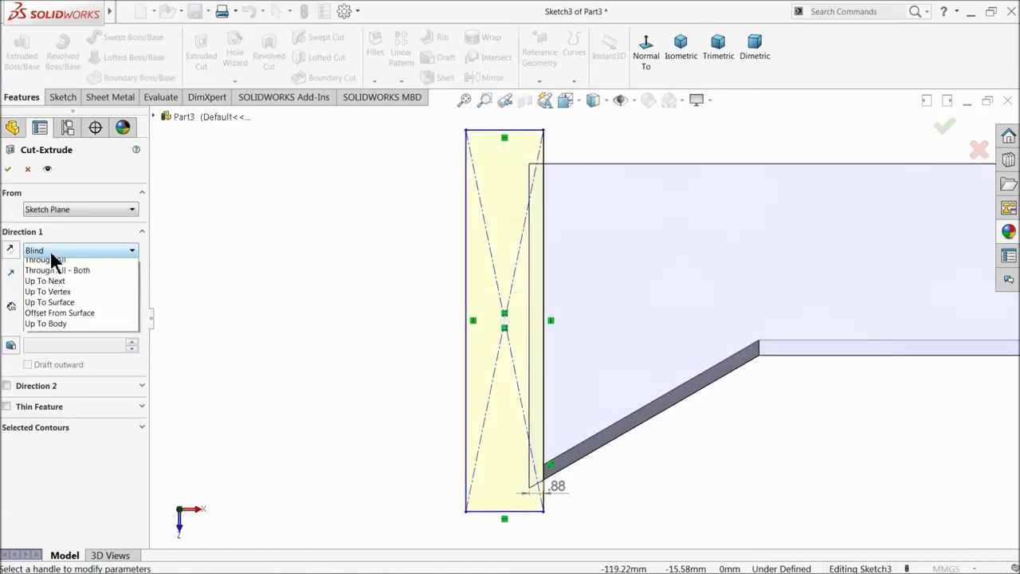
pyautogui.click(50, 277)
pyautogui.moveTo(278, 391); pyautogui.dragTo(601, 376, button='middle')
pyautogui.scroll(-2, 590, 381)
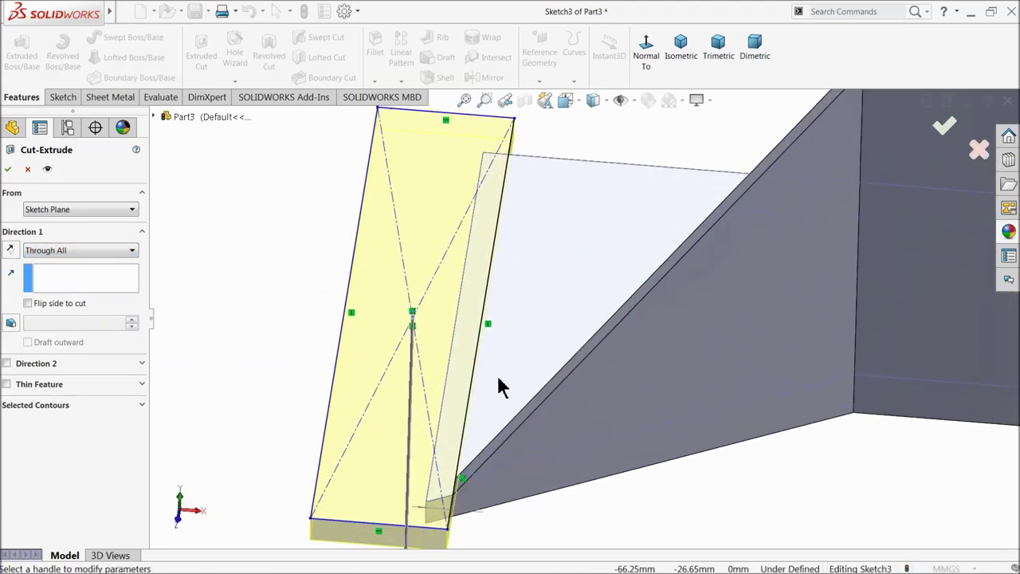
pyautogui.click(7, 169)
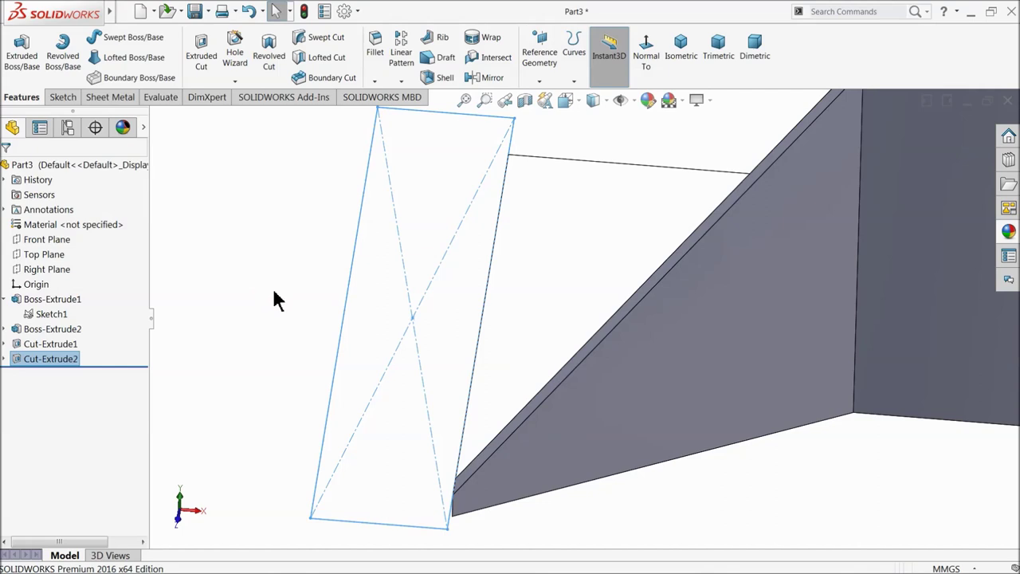
pyautogui.moveTo(327, 356); pyautogui.dragTo(416, 361, button='middle')
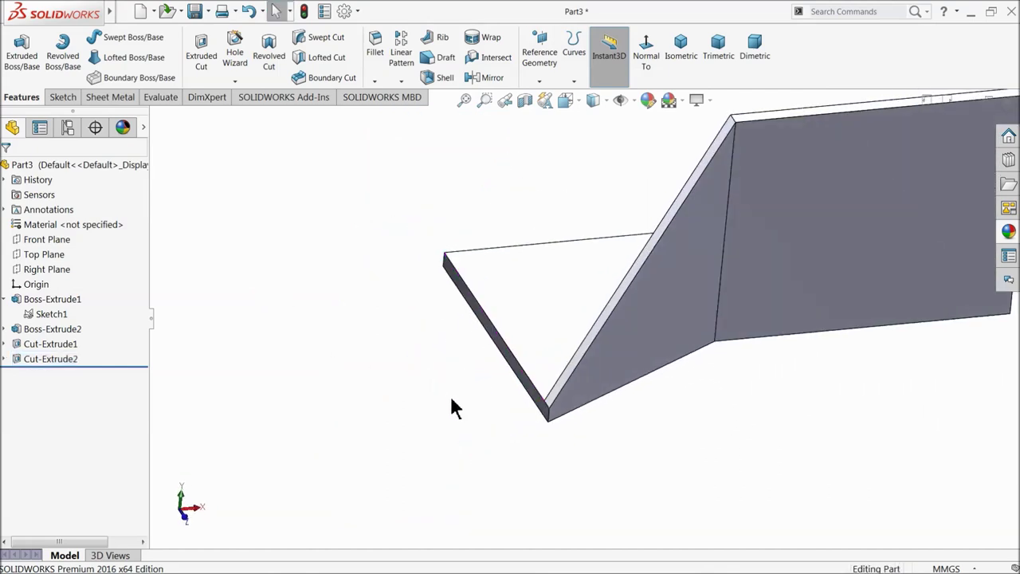
pyautogui.moveTo(449, 417); pyautogui.dragTo(640, 291, button='middle')
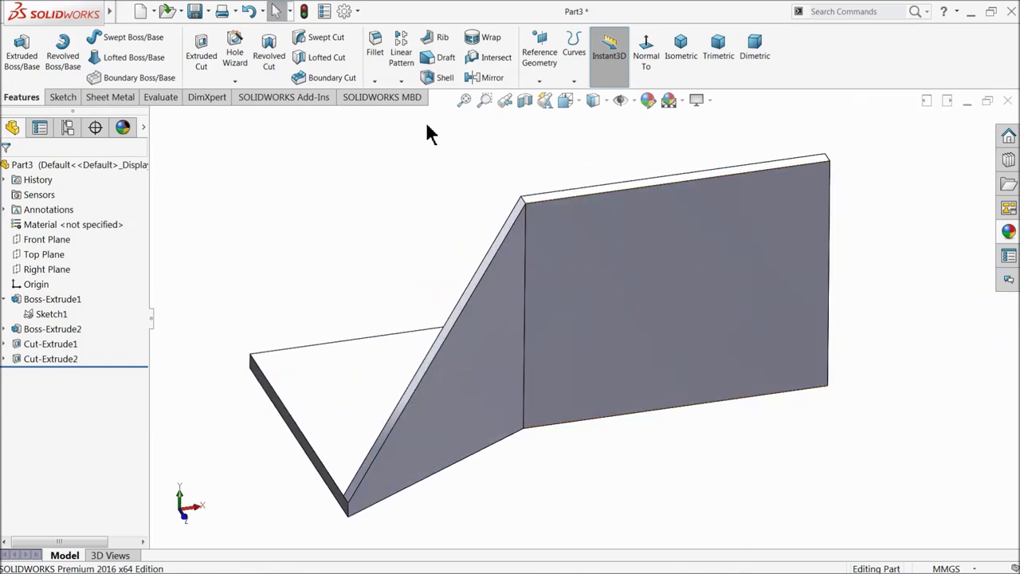
pyautogui.click(374, 54)
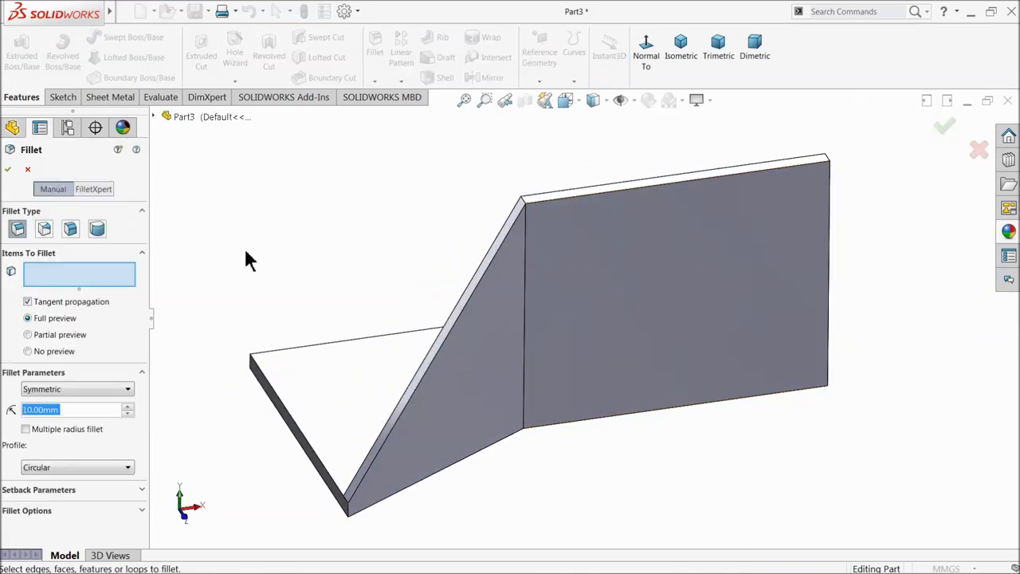
# Set a 15 mm fillet radius and pick the vertical and top bend edges
pyautogui.write('15')
pyautogui.press('Return')
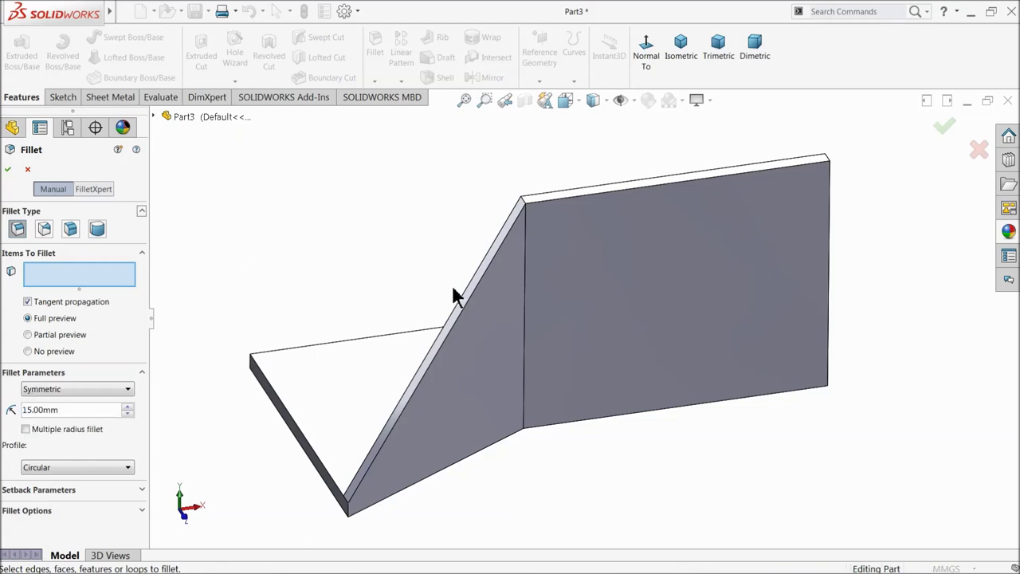
pyautogui.scroll(-2, 552, 252)
pyautogui.click(504, 255)
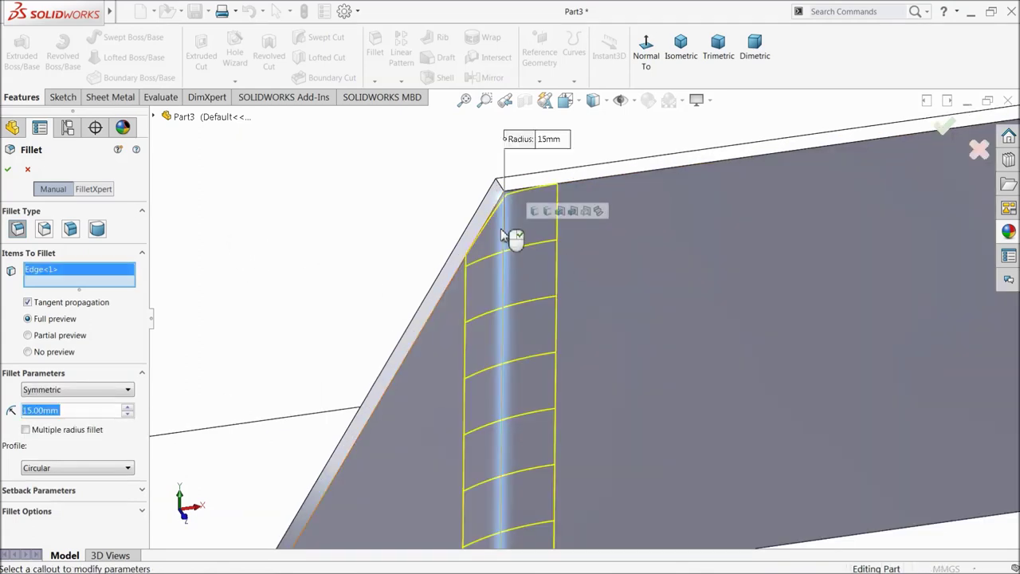
pyautogui.click(502, 188)
pyautogui.scroll(2, 526, 223)
# Add the third bend edge and apply the 15 mm fillet
pyautogui.moveTo(528, 228); pyautogui.dragTo(611, 342, button='middle')
pyautogui.scroll(-2, 478, 279)
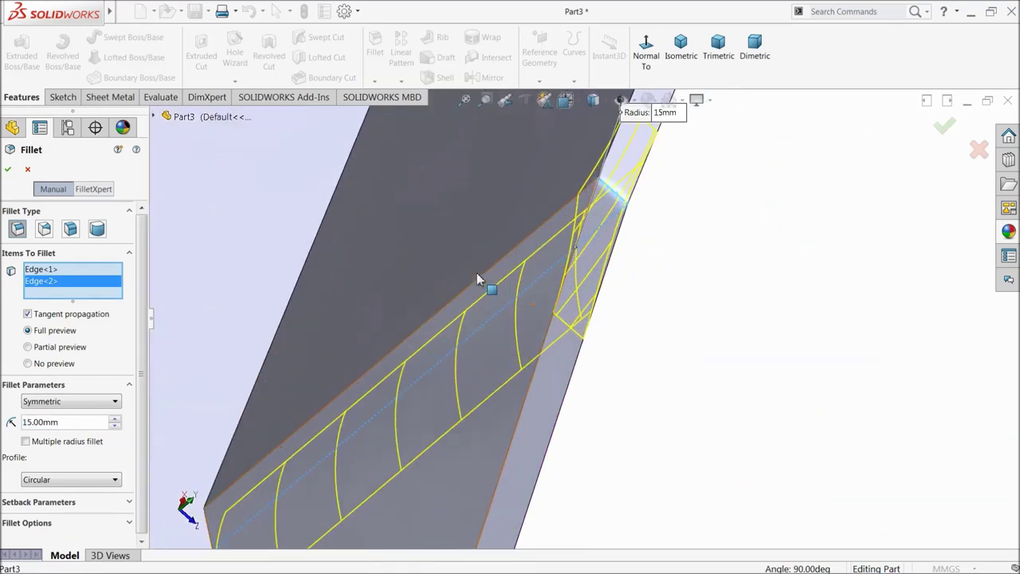
pyautogui.click(493, 276)
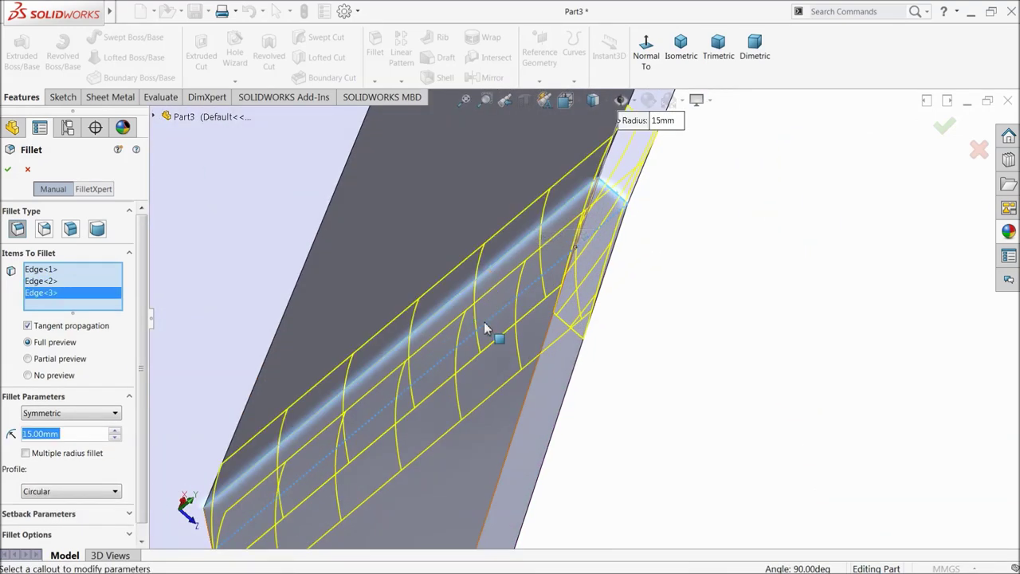
pyautogui.scroll(2, 478, 327)
pyautogui.moveTo(471, 326); pyautogui.dragTo(409, 263, button='middle')
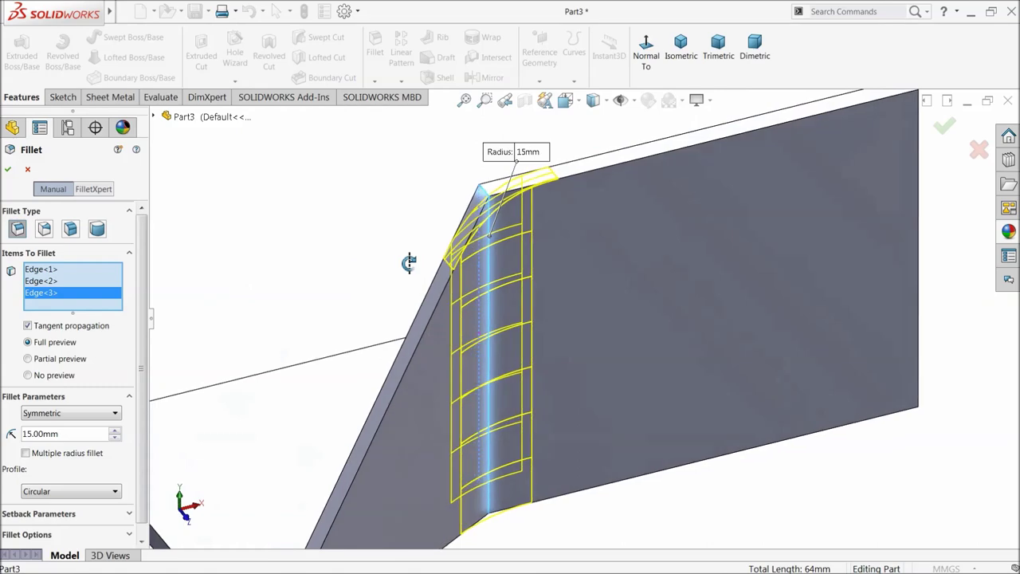
pyautogui.click(10, 170)
pyautogui.moveTo(444, 295)
pyautogui.mouseDown(button='middle')
pyautogui.moveTo(529, 343)
pyautogui.moveTo(442, 285)
pyautogui.moveTo(448, 298)
pyautogui.mouseUp(button='middle')
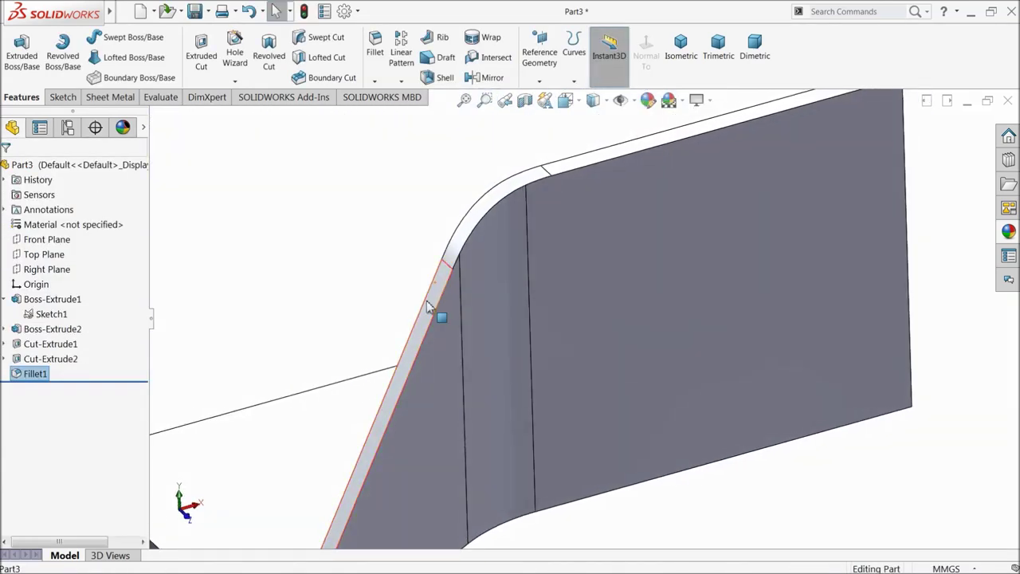
pyautogui.scroll(5, 430, 311)
pyautogui.moveTo(412, 326)
pyautogui.mouseDown(button='middle')
pyautogui.moveTo(423, 303)
pyautogui.moveTo(431, 318)
pyautogui.mouseUp(button='middle')
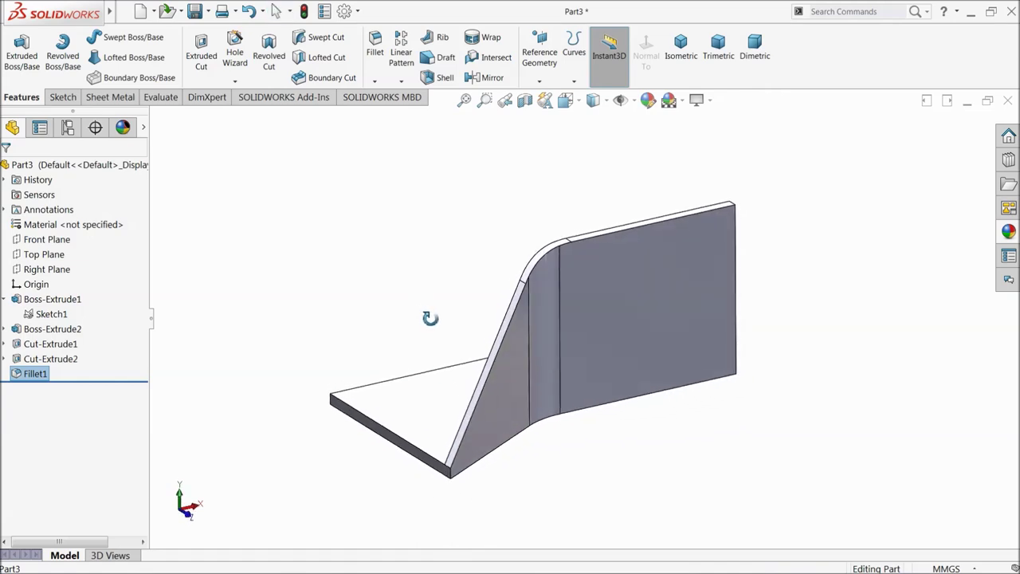
pyautogui.click(667, 287)
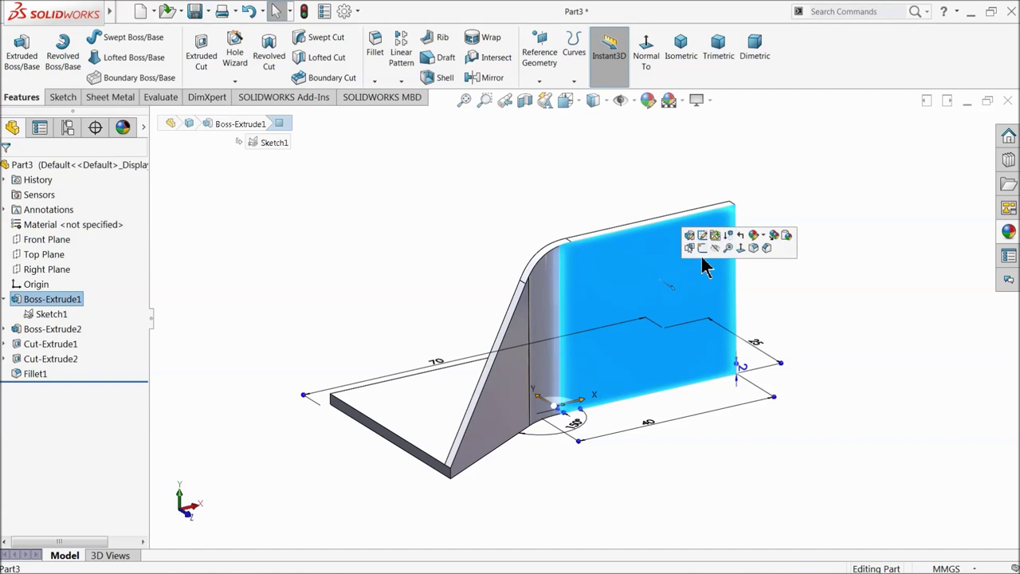
# Sketch a circle face-on on the vertical plate's back face
pyautogui.click(695, 247)
pyautogui.click(592, 50)
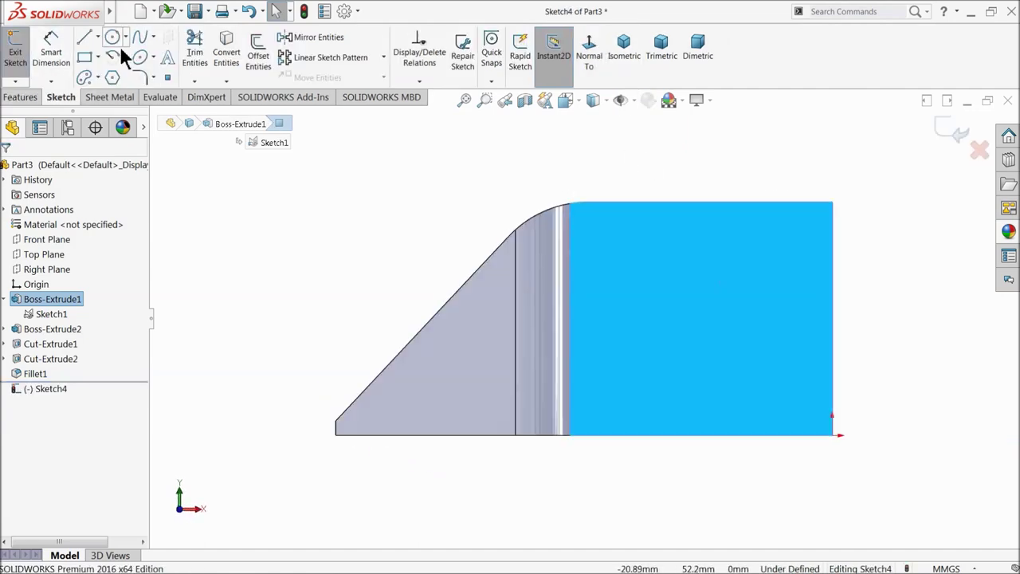
pyautogui.click(112, 39)
pyautogui.scroll(-2, 674, 259)
pyautogui.moveTo(646, 287); pyautogui.dragTo(690, 263)
# Locate the circle centre 12 mm below the top edge and 25 mm from the side edge
pyautogui.click(50, 49)
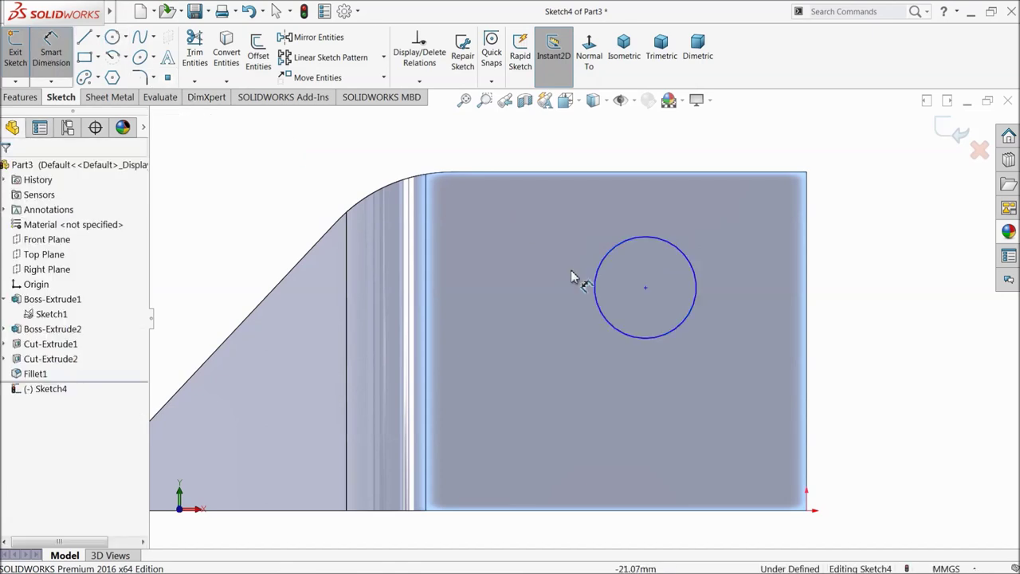
pyautogui.click(645, 288)
pyautogui.click(638, 177)
pyautogui.click(851, 231)
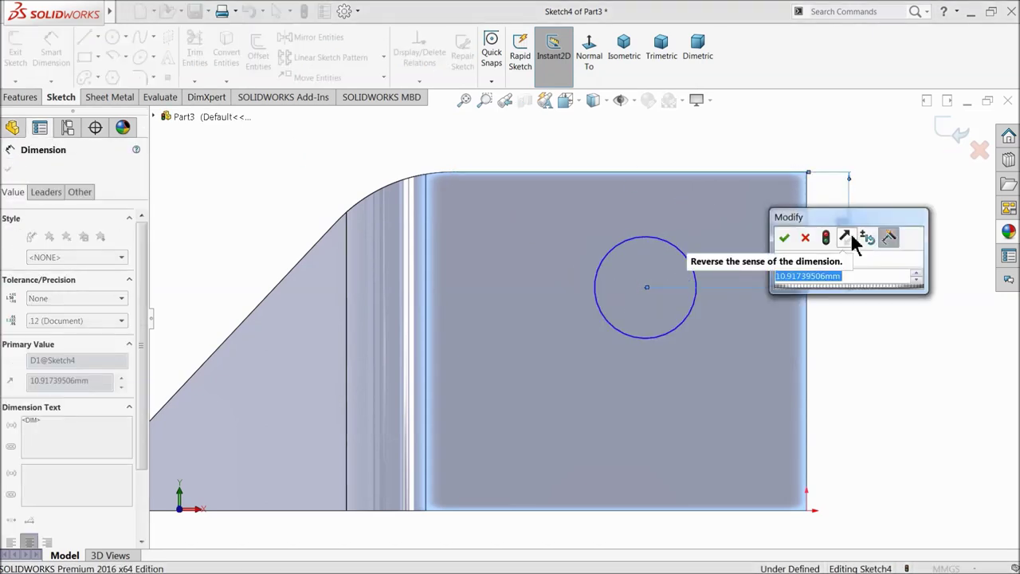
pyautogui.write('12')
pyautogui.press('Return')
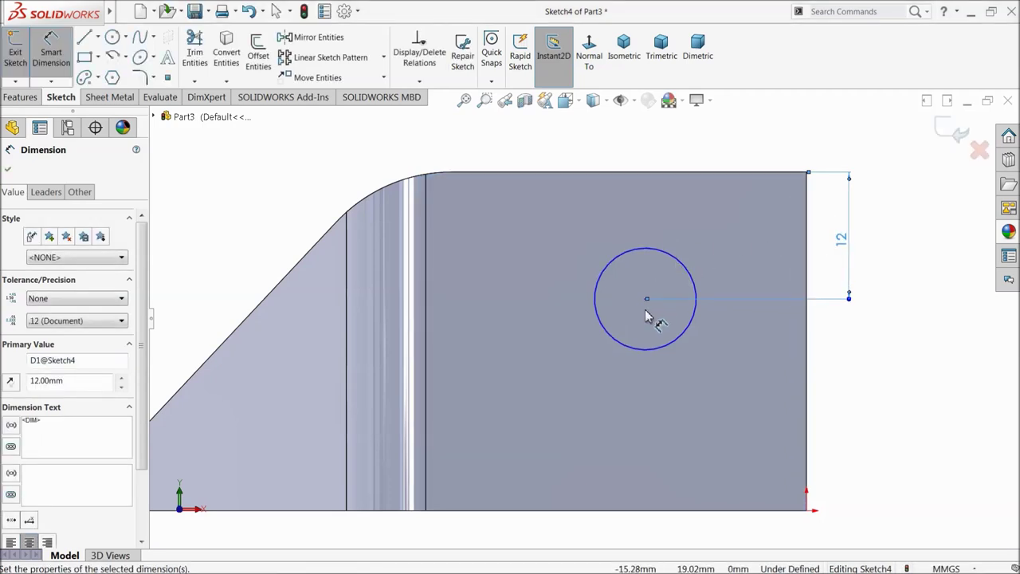
pyautogui.click(692, 326)
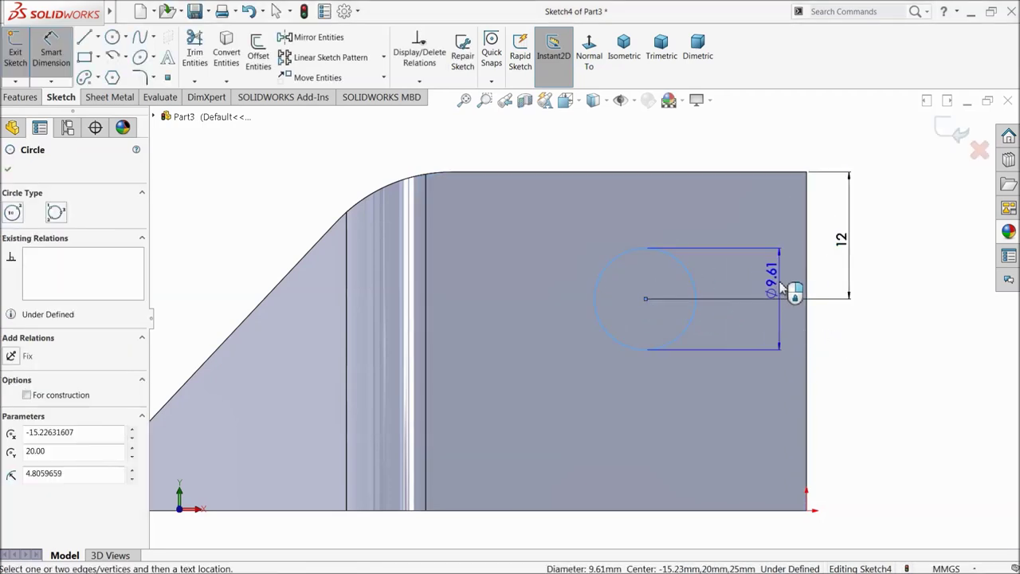
pyautogui.click(807, 283)
pyautogui.click(718, 149)
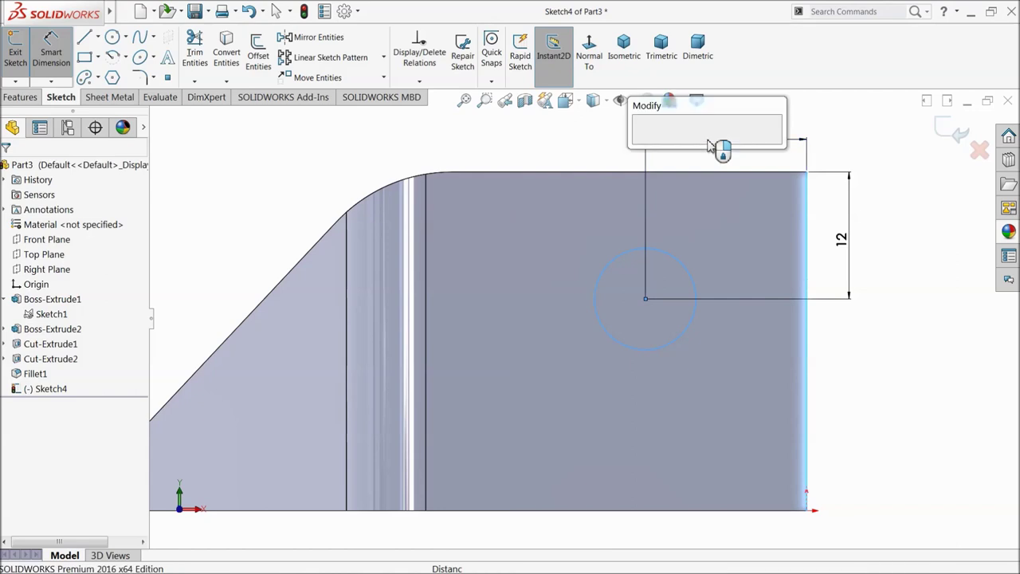
pyautogui.write('25')
pyautogui.press('Return')
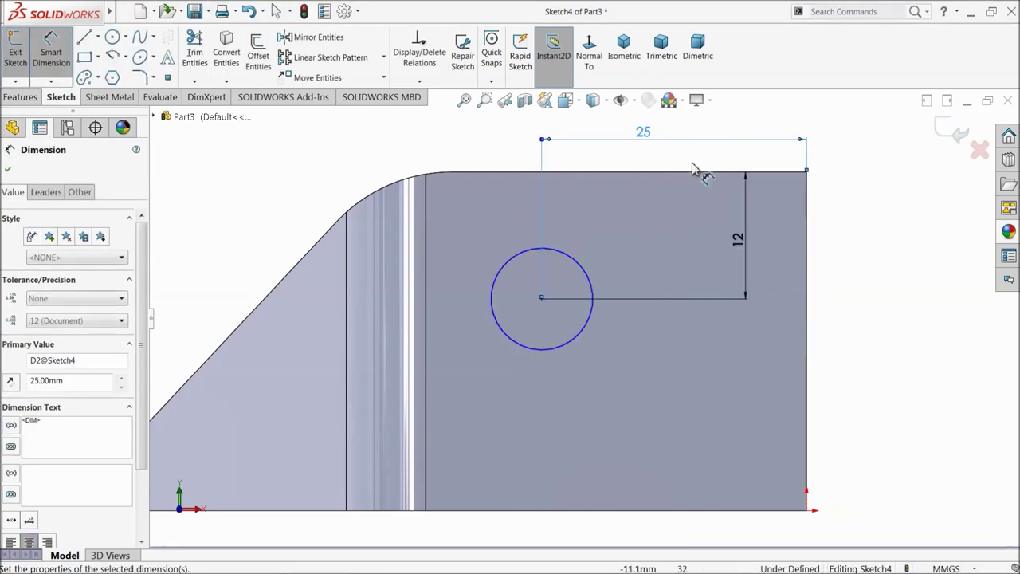
# Give the circle an 8 mm diameter
pyautogui.click(586, 277)
pyautogui.click(642, 231)
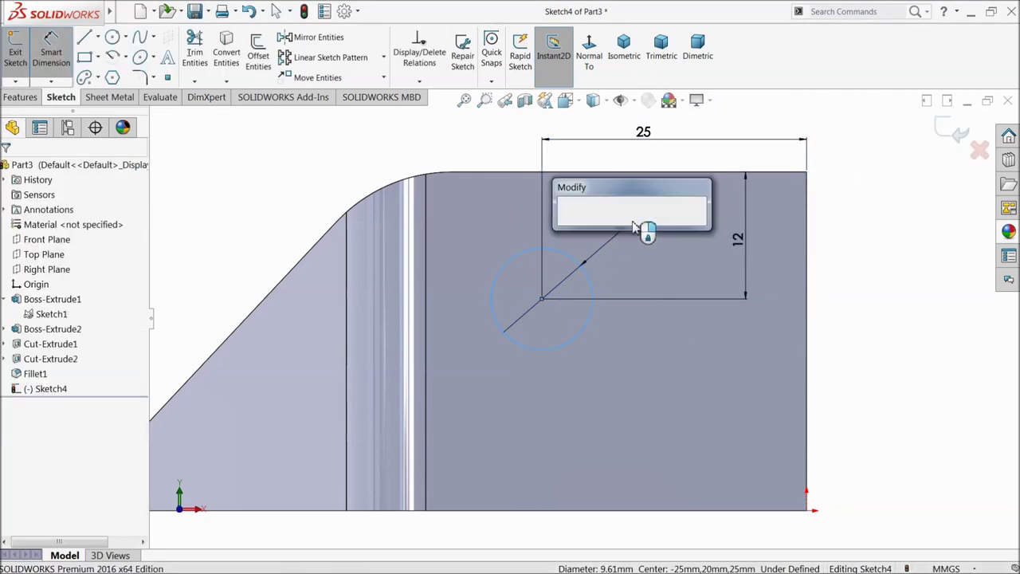
pyautogui.write('8')
pyautogui.press('Return')
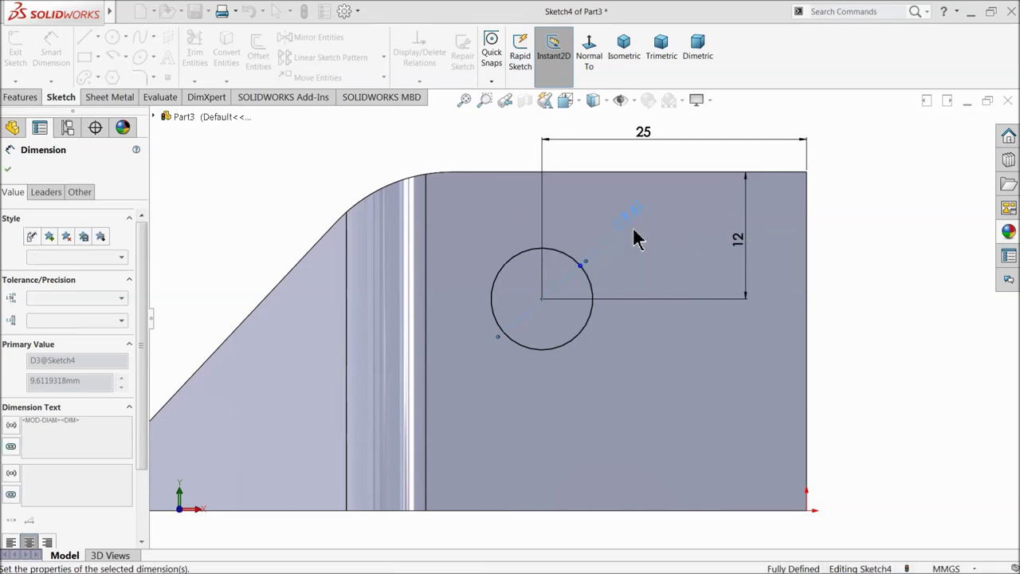
pyautogui.scroll(2, 614, 260)
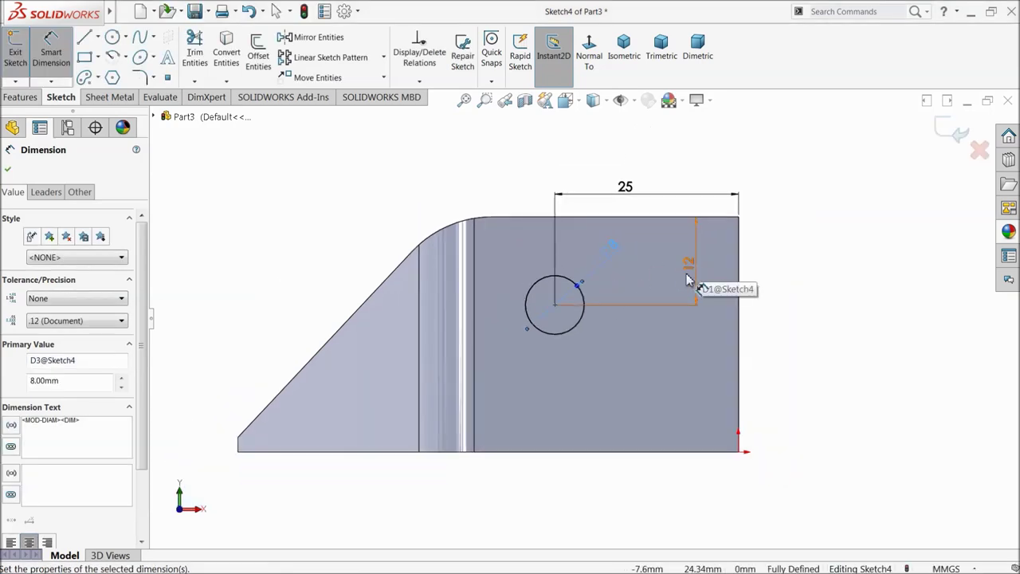
pyautogui.click(20, 96)
pyautogui.click(201, 72)
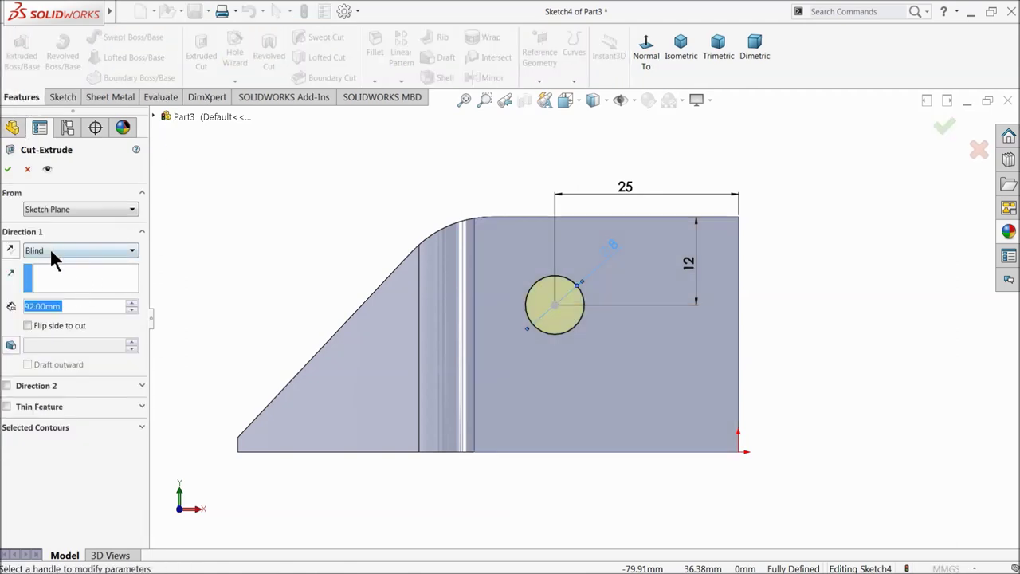
# Cut the Ø8 circle Through All to make Cut-Extrude3's hole in the vertical plate
pyautogui.click(51, 245)
pyautogui.click(51, 282)
pyautogui.click(10, 170)
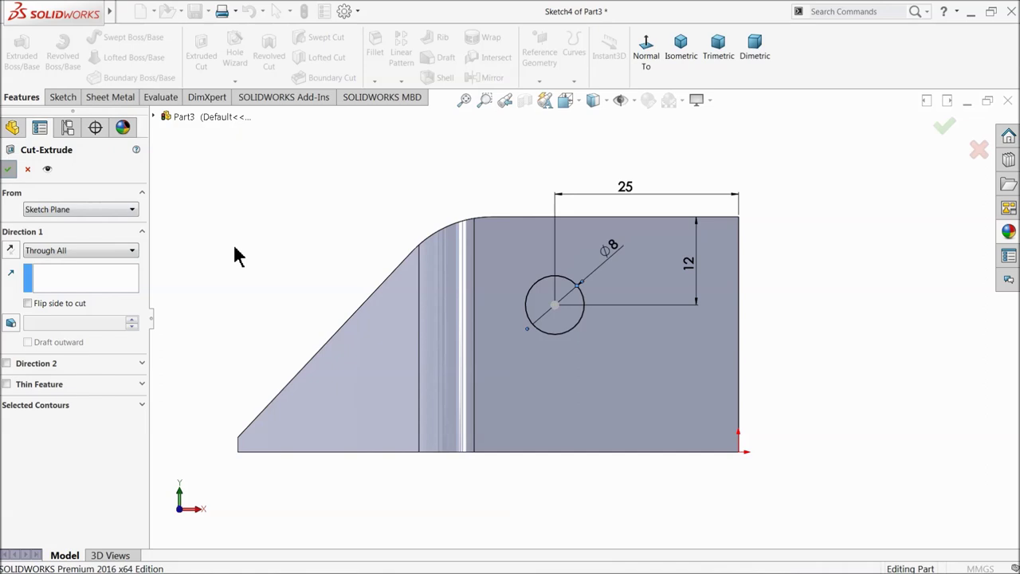
pyautogui.moveTo(274, 247); pyautogui.dragTo(321, 303, button='middle')
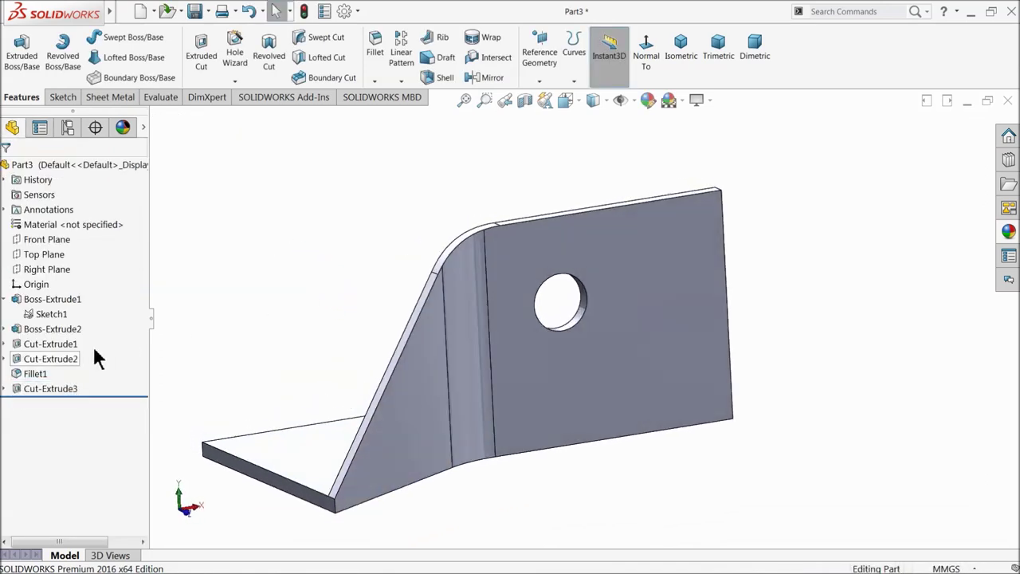
pyautogui.click(5, 389)
pyautogui.click(36, 404)
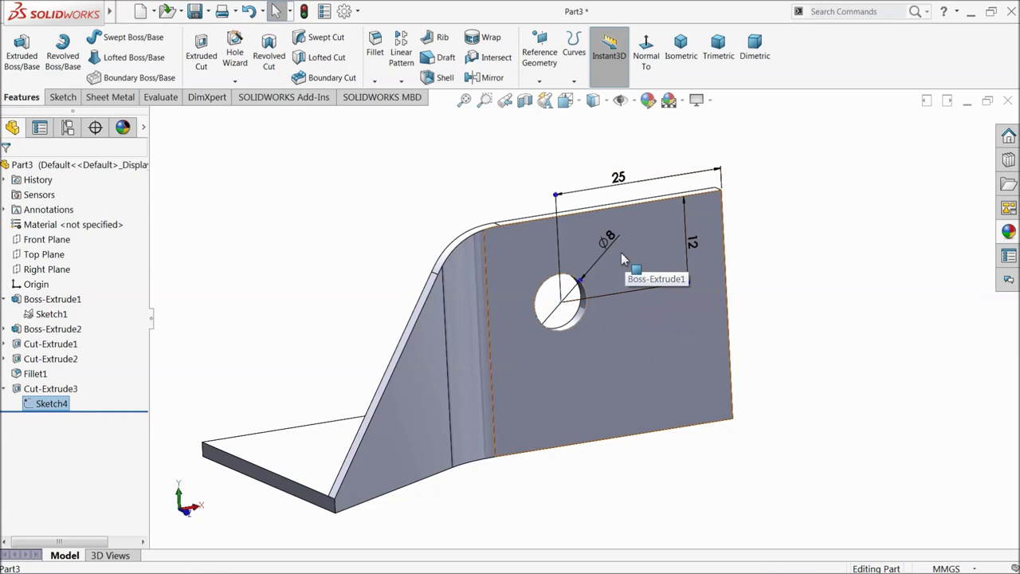
pyautogui.click(387, 215)
pyautogui.moveTo(378, 257); pyautogui.dragTo(371, 305, button='middle')
pyautogui.scroll(3, 368, 305)
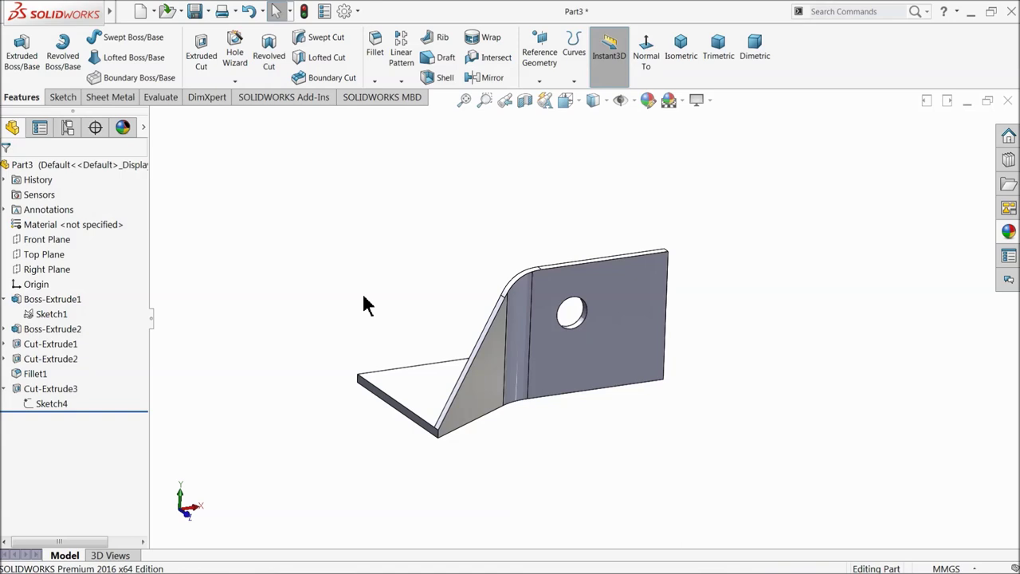
# Round the two lower bend edges with a 5 mm fillet
pyautogui.click(376, 55)
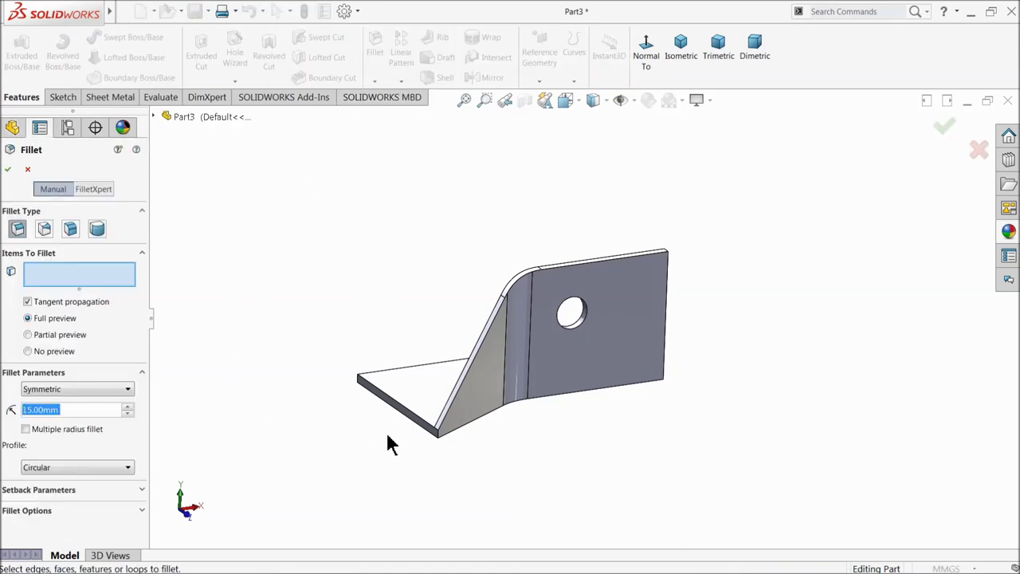
pyautogui.scroll(-3, 334, 434)
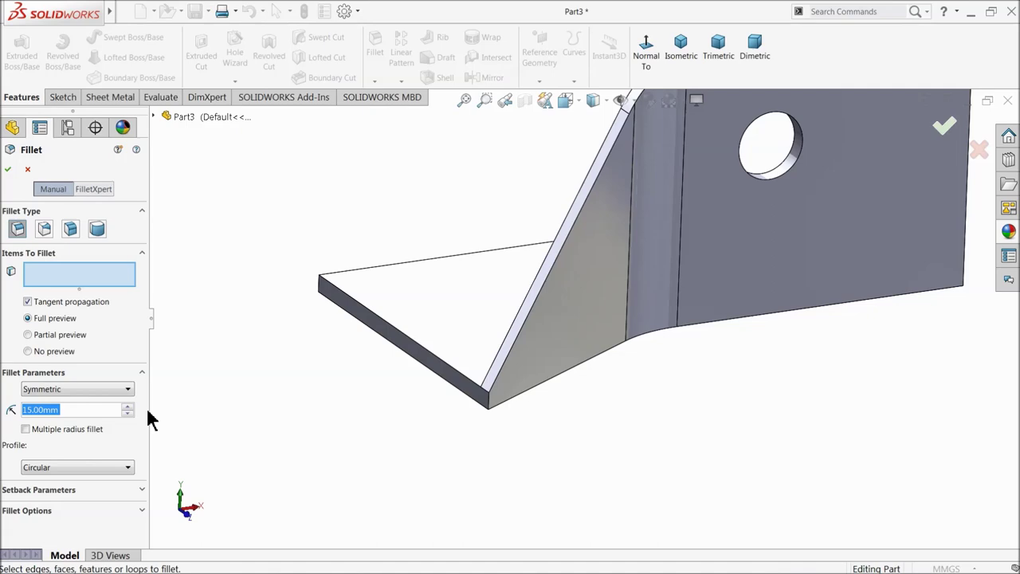
pyautogui.write('5')
pyautogui.press('Return')
pyautogui.scroll(-2, 526, 403)
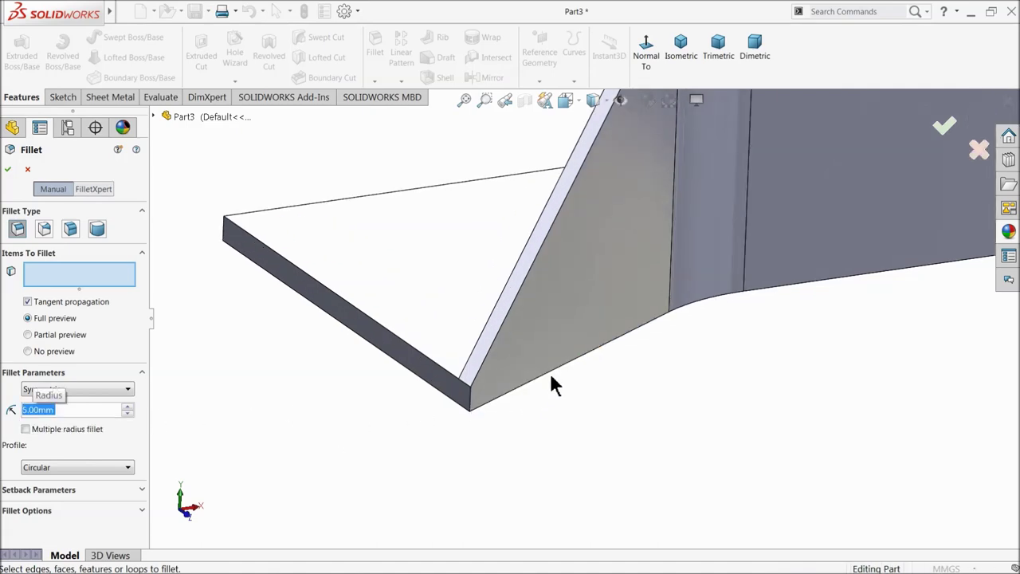
pyautogui.click(553, 372)
pyautogui.moveTo(516, 396); pyautogui.dragTo(548, 343, button='middle')
pyautogui.click(526, 367)
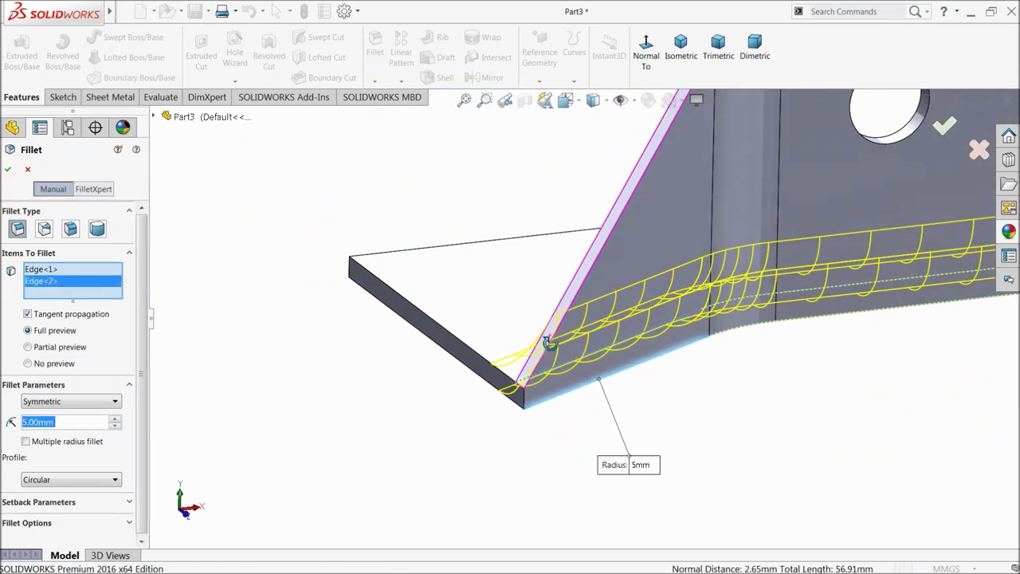
pyautogui.click(8, 170)
pyautogui.moveTo(513, 417); pyautogui.dragTo(645, 375, button='middle')
pyautogui.scroll(-5, 423, 430)
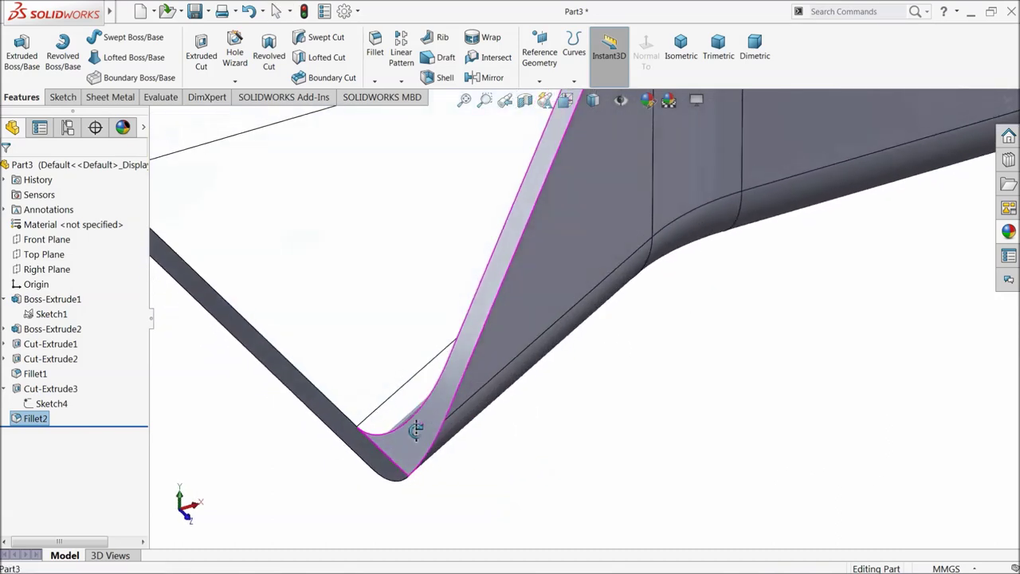
# Try a 5 mm fillet on the long lower edge, which fails, and dismiss the error
pyautogui.click(377, 70)
pyautogui.moveTo(410, 375); pyautogui.dragTo(410, 455, button='middle')
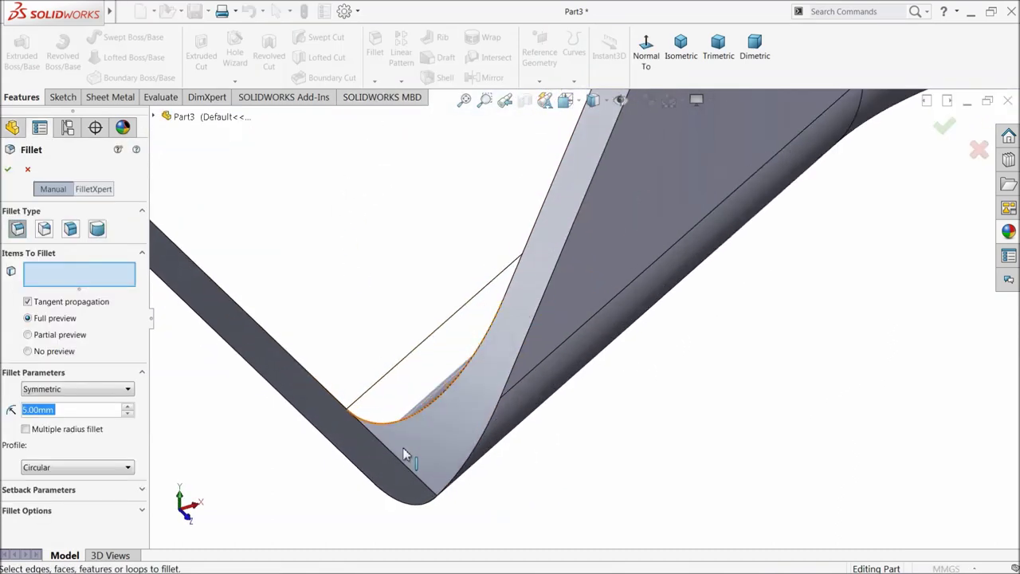
pyautogui.click(394, 457)
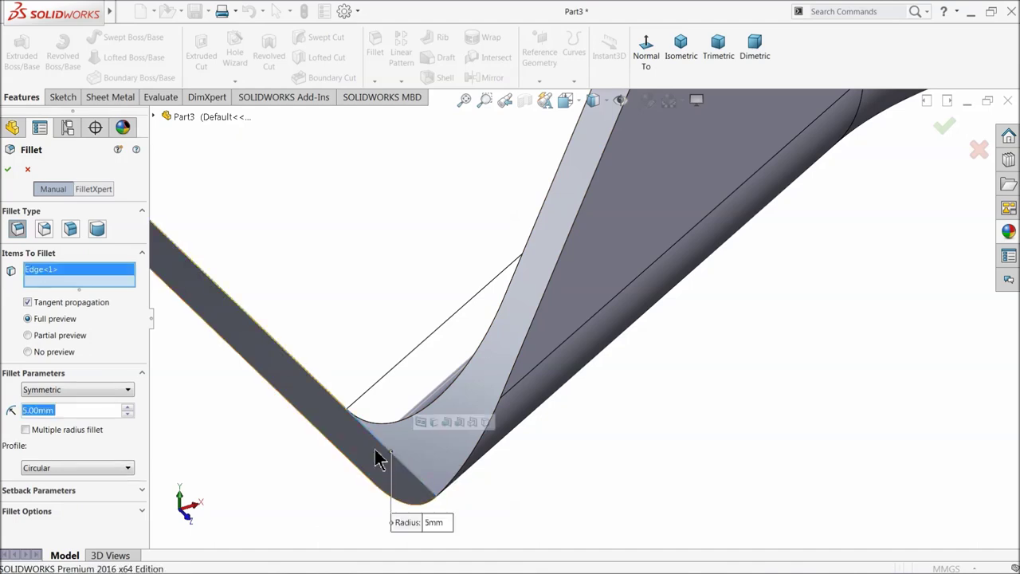
pyautogui.moveTo(430, 423); pyautogui.dragTo(446, 417, button='middle')
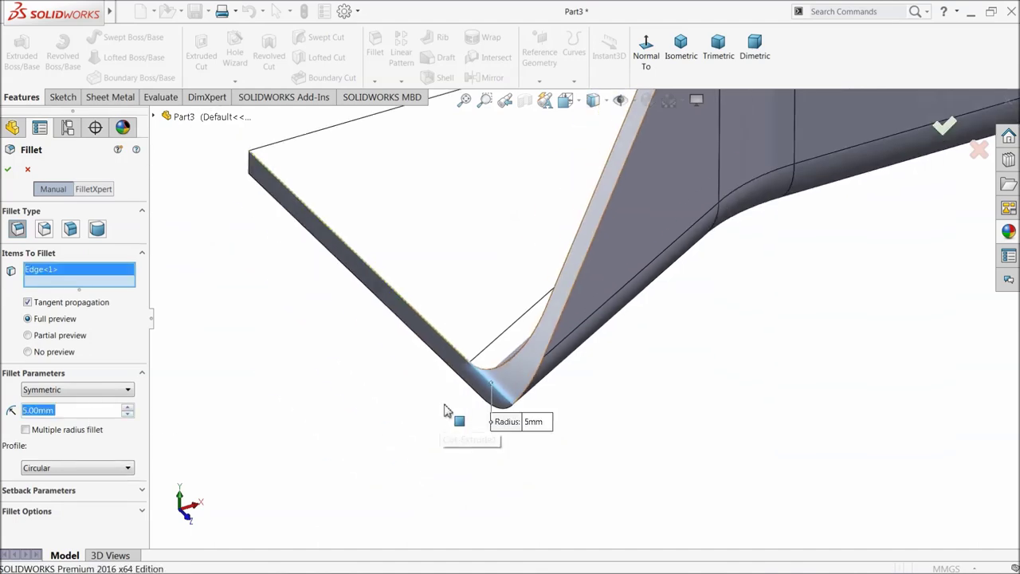
pyautogui.click(7, 169)
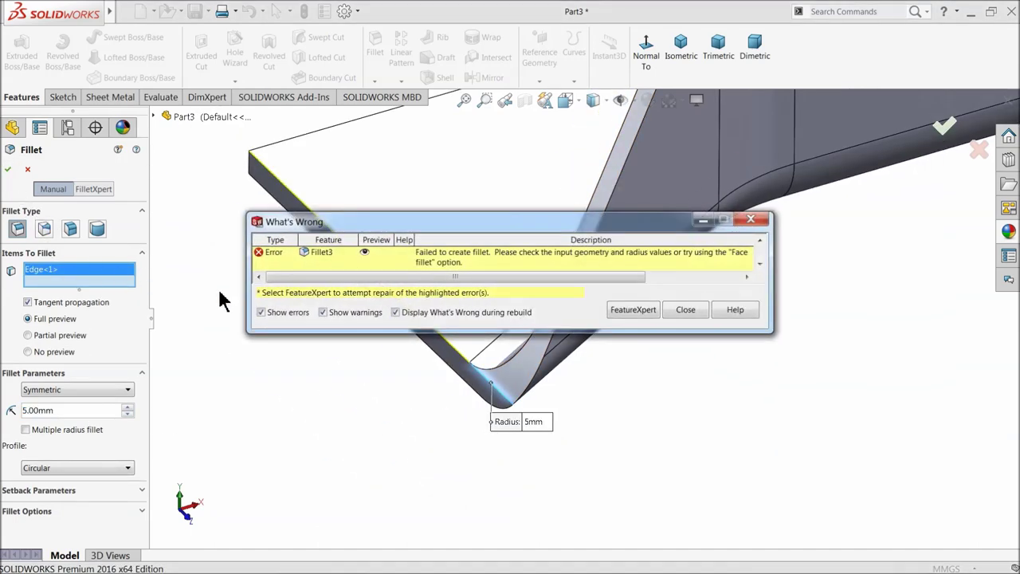
pyautogui.click(687, 311)
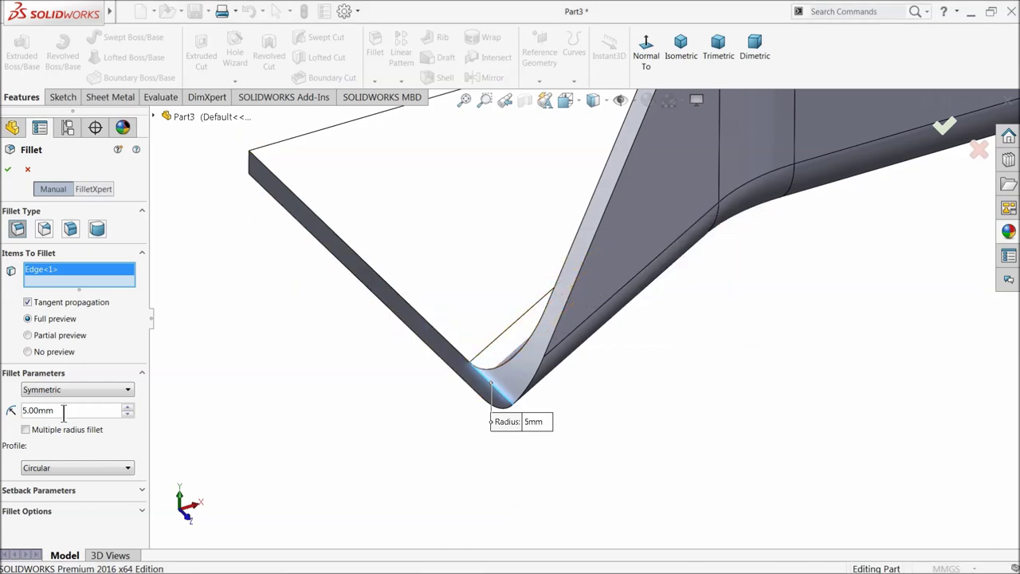
# Retry the fillet radius at 3, 2, then 0.5 mm
pyautogui.write('3')
pyautogui.press('Return')
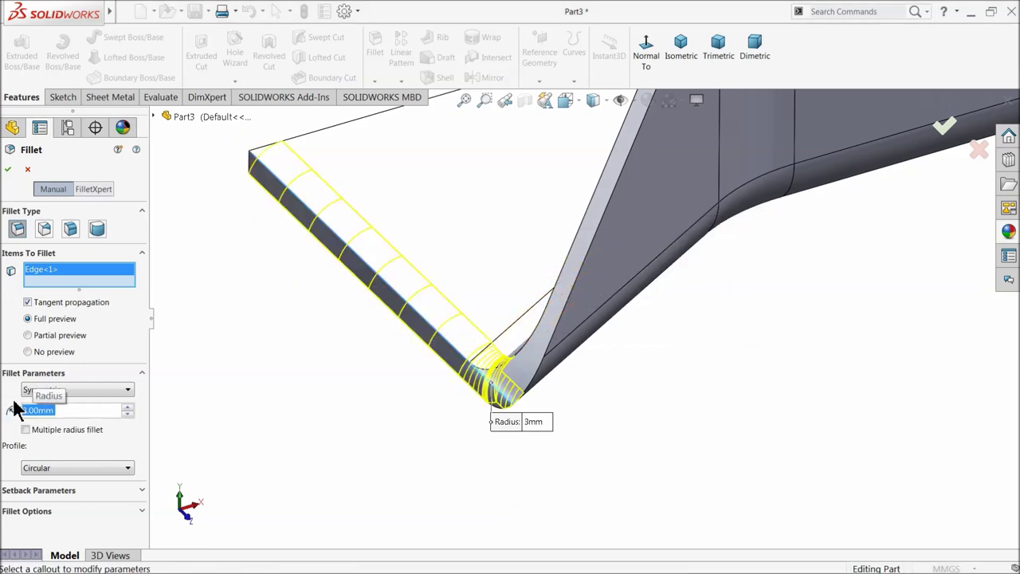
pyautogui.write('2')
pyautogui.press('Return')
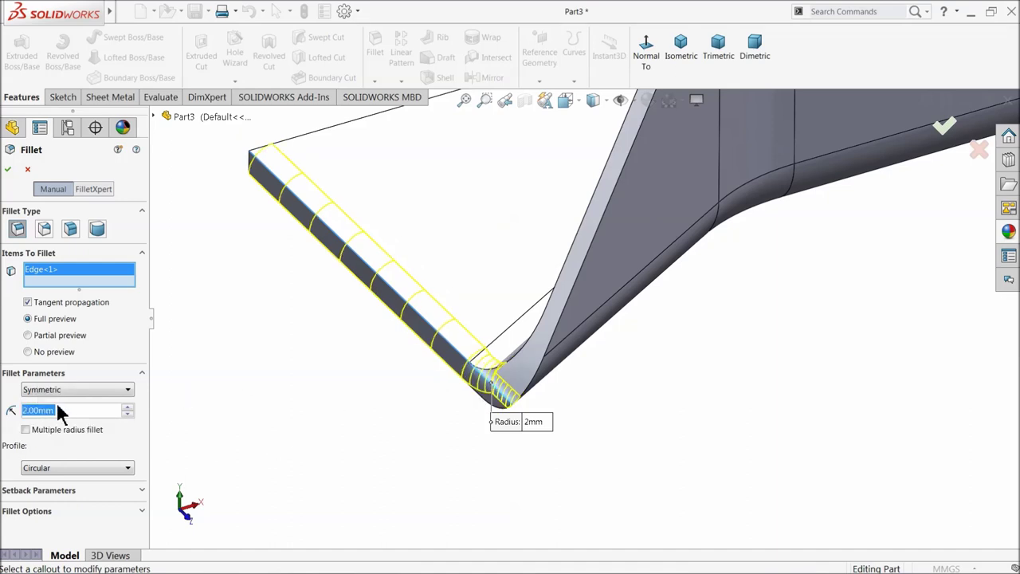
pyautogui.write('0.5')
pyautogui.press('Return')
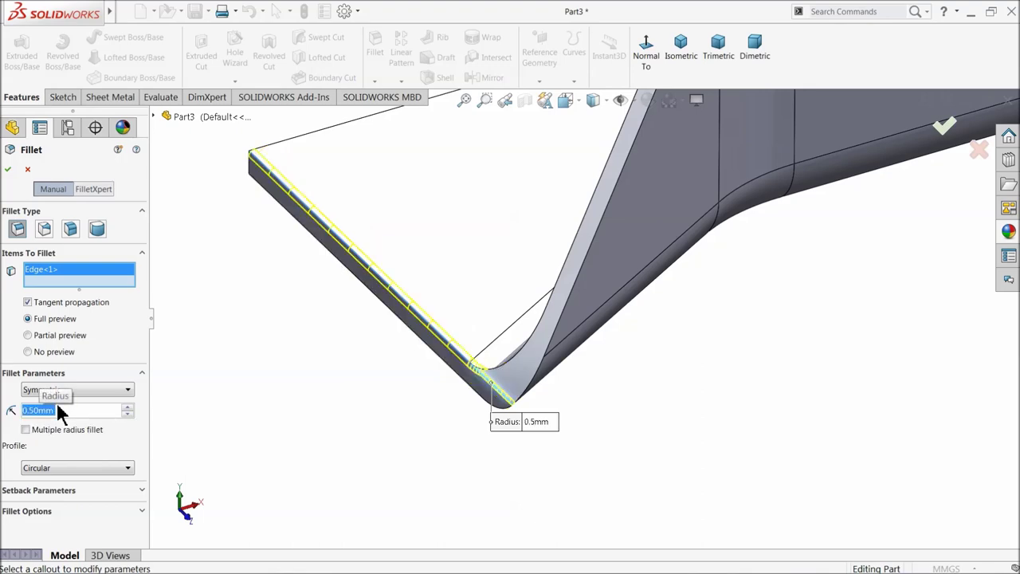
# Apply a 1 mm radius to create Fillet4 on the long lower edge
pyautogui.scroll(-4, 498, 380)
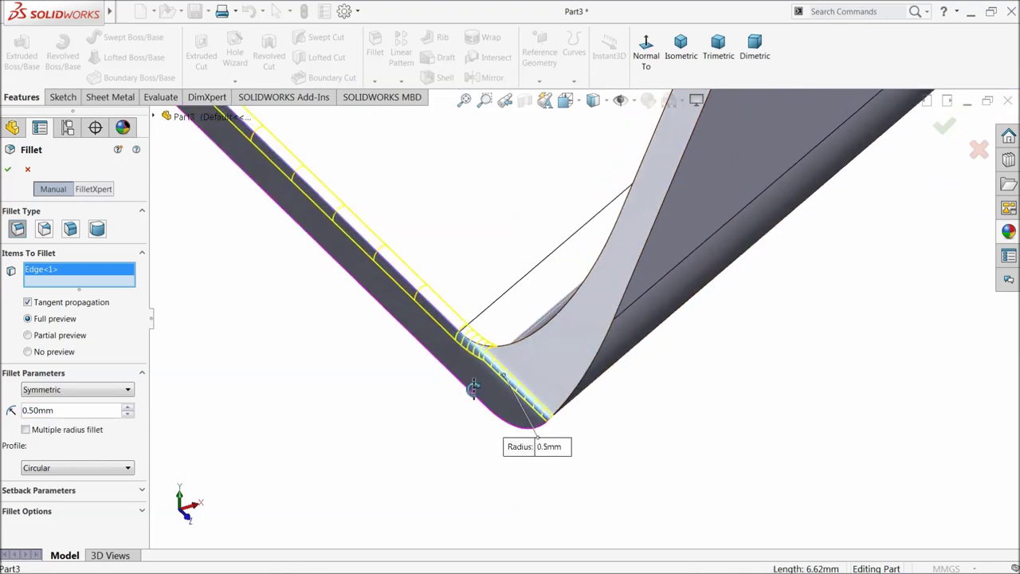
pyautogui.moveTo(490, 368); pyautogui.dragTo(485, 387, button='middle')
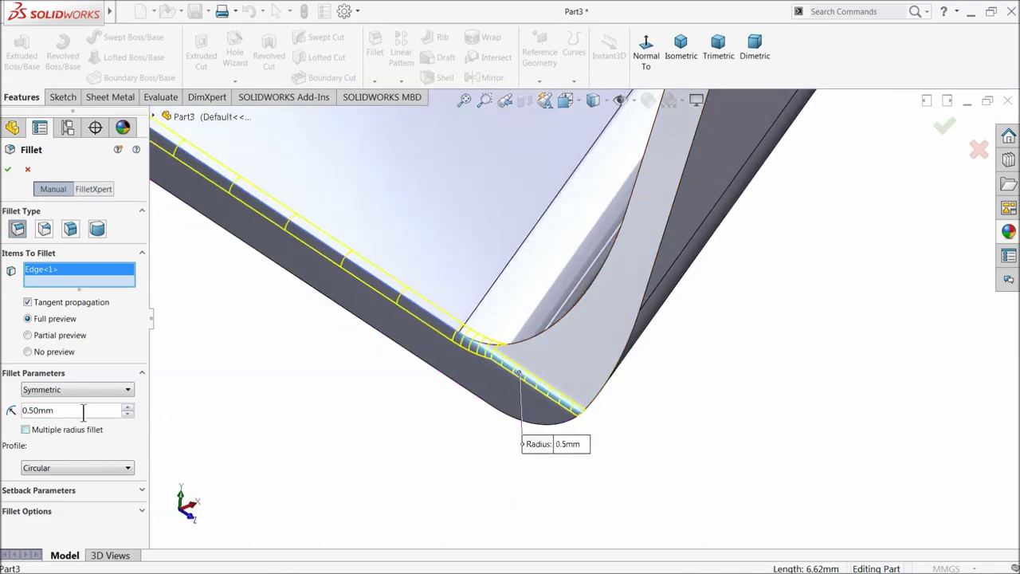
pyautogui.write('1')
pyautogui.press('Return')
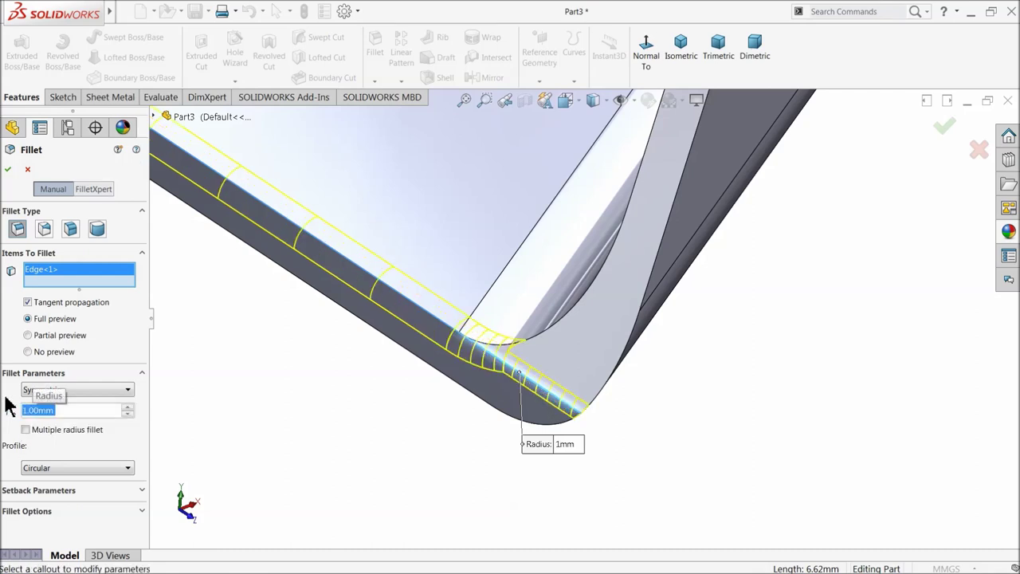
pyautogui.click(9, 170)
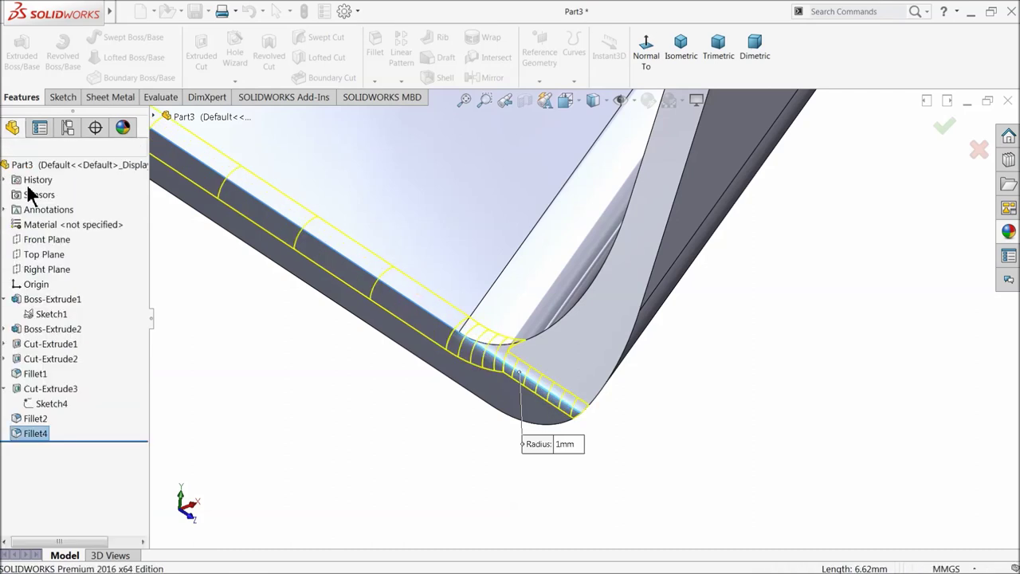
pyautogui.scroll(3, 479, 351)
pyautogui.moveTo(478, 351); pyautogui.dragTo(521, 337, button='middle')
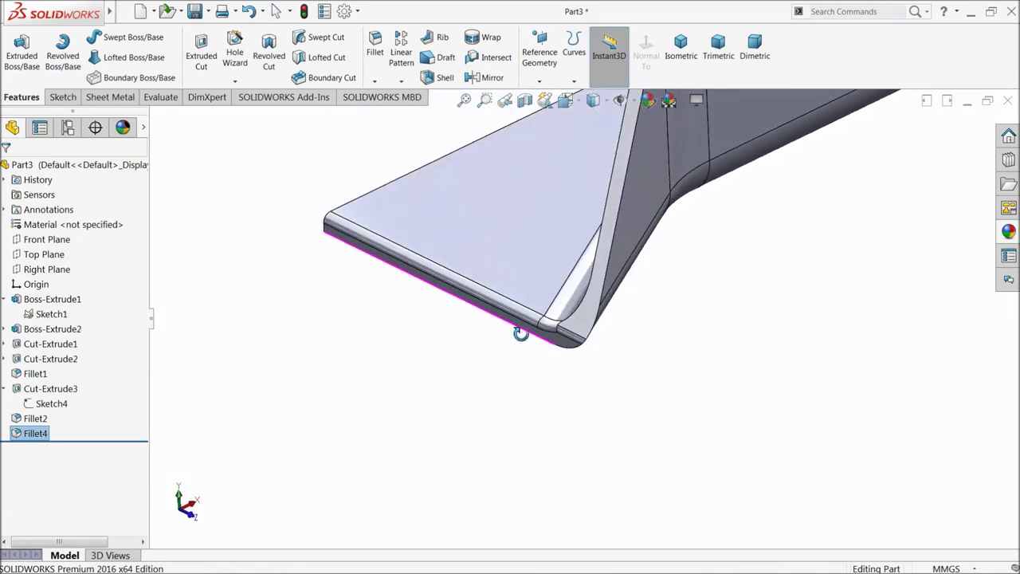
pyautogui.scroll(3, 289, 266)
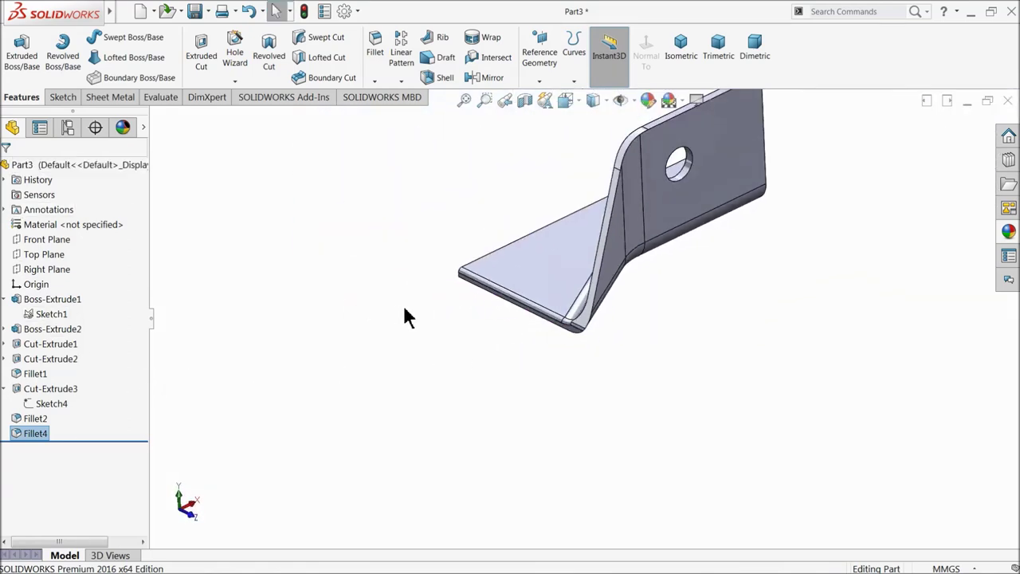
pyautogui.scroll(2, 405, 314)
pyautogui.scroll(-2, 635, 275)
pyautogui.moveTo(637, 280)
pyautogui.mouseDown(button='middle')
pyautogui.moveTo(681, 292)
pyautogui.moveTo(626, 283)
pyautogui.mouseUp(button='middle')
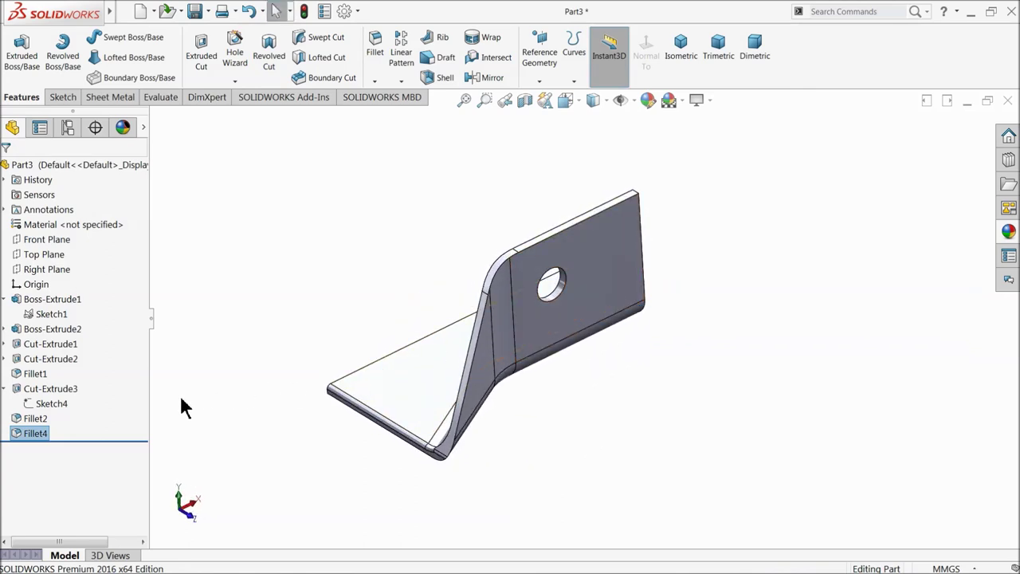
pyautogui.scroll(-5, 423, 448)
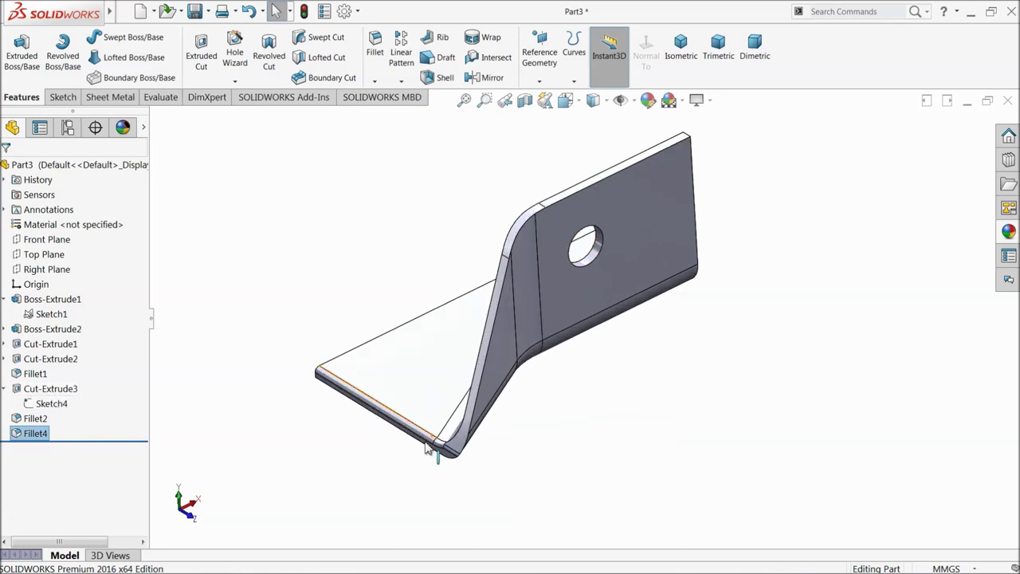
pyautogui.click(26, 433)
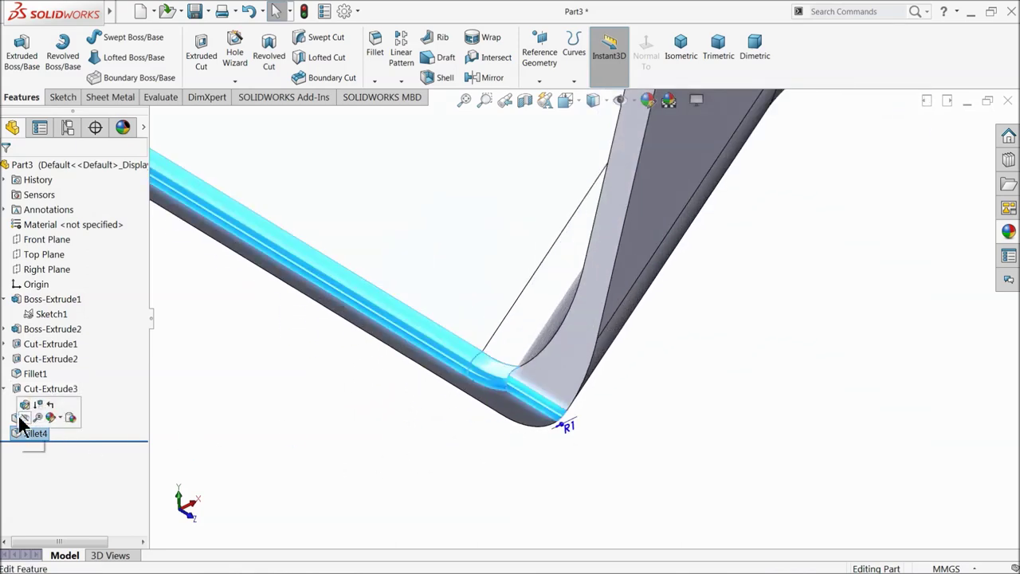
# Edit Fillet4, trying 4 mm, then settle its radius at 3 mm
pyautogui.click(26, 407)
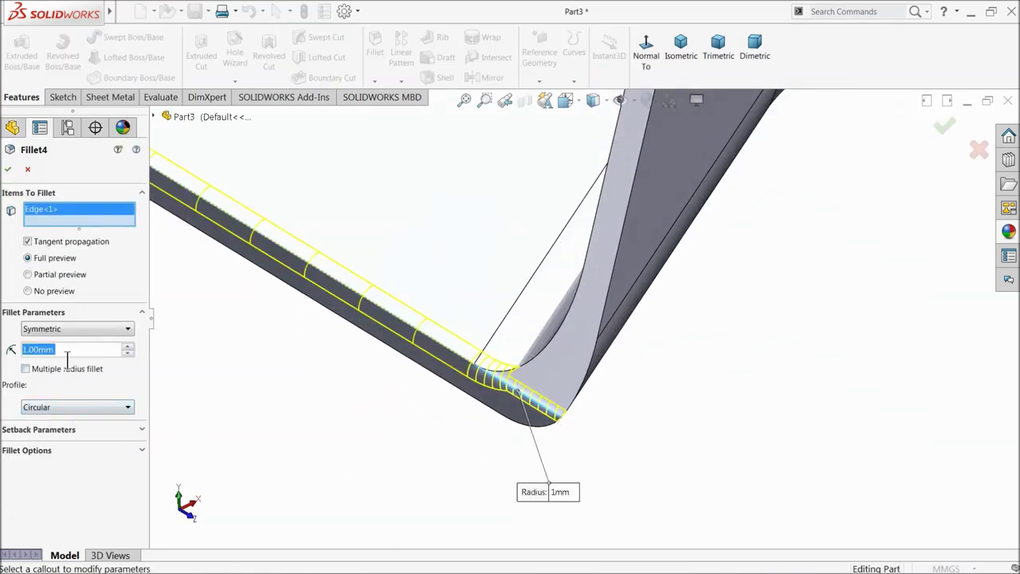
pyautogui.write('4')
pyautogui.press('Return')
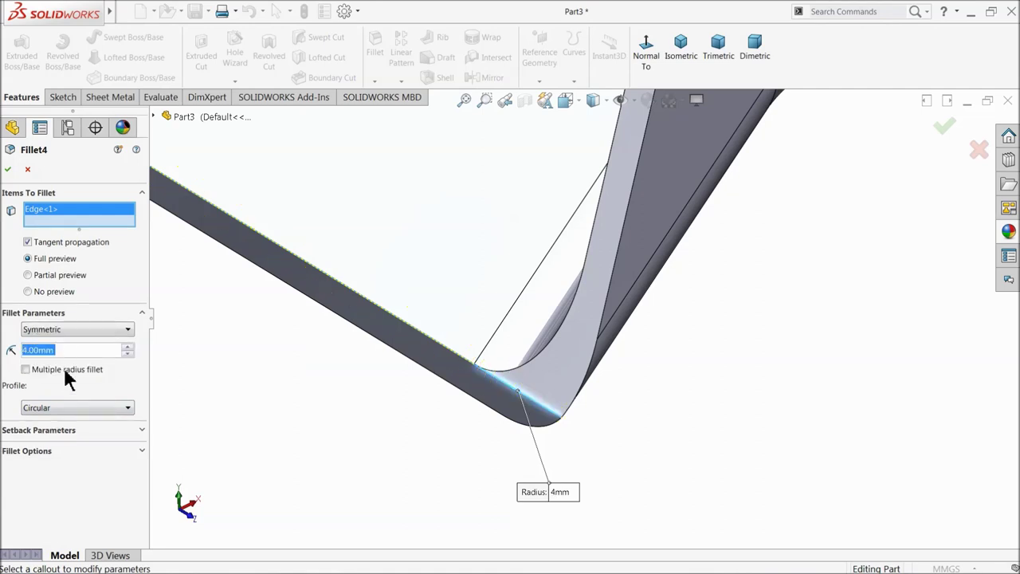
pyautogui.write('3')
pyautogui.press('Return')
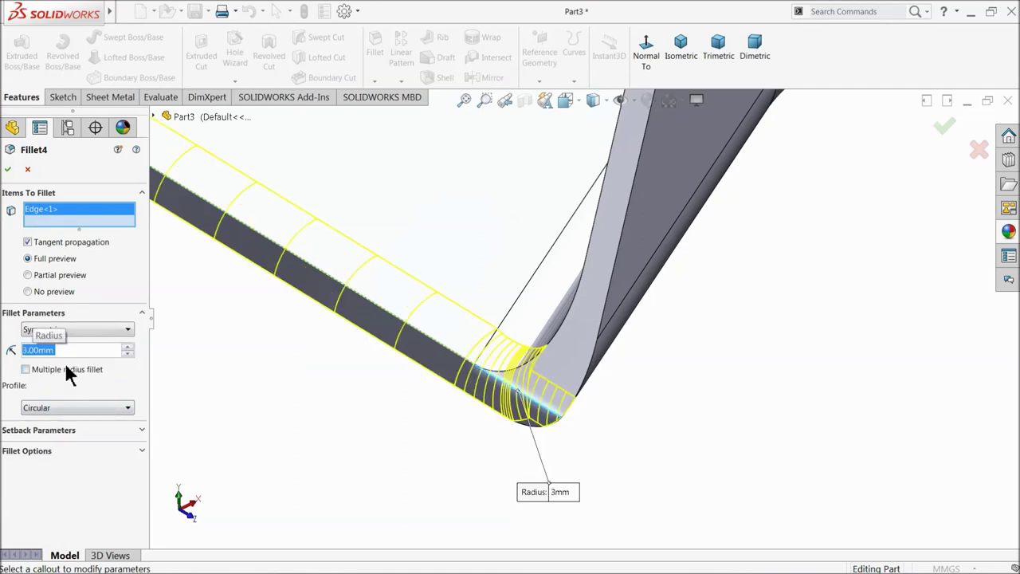
pyautogui.click(8, 171)
pyautogui.moveTo(374, 354); pyautogui.dragTo(398, 282, button='middle')
pyautogui.moveTo(412, 308); pyautogui.dragTo(458, 359)
pyautogui.press('Escape')
pyautogui.press('f')
pyautogui.moveTo(645, 228); pyautogui.dragTo(613, 256, button='middle')
pyautogui.scroll(-3, 569, 284)
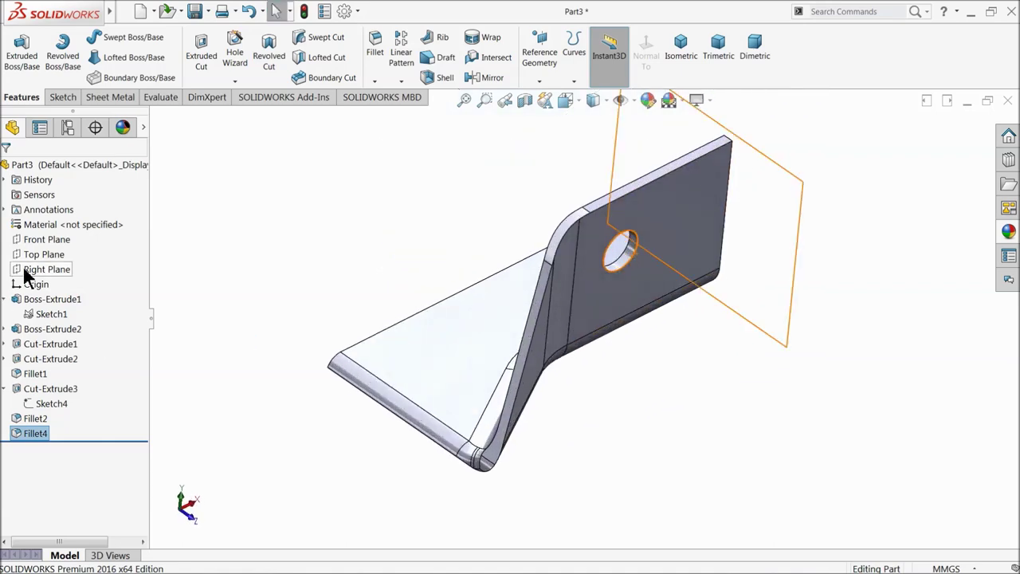
# Mirror the bracket body across the Front Plane to create Mirror1
pyautogui.click(38, 240)
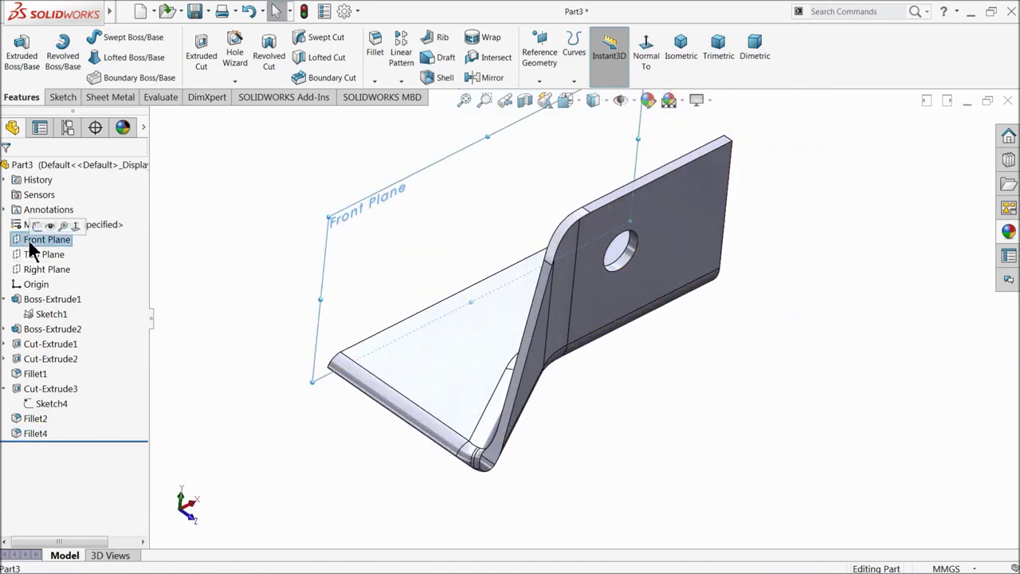
pyautogui.click(483, 77)
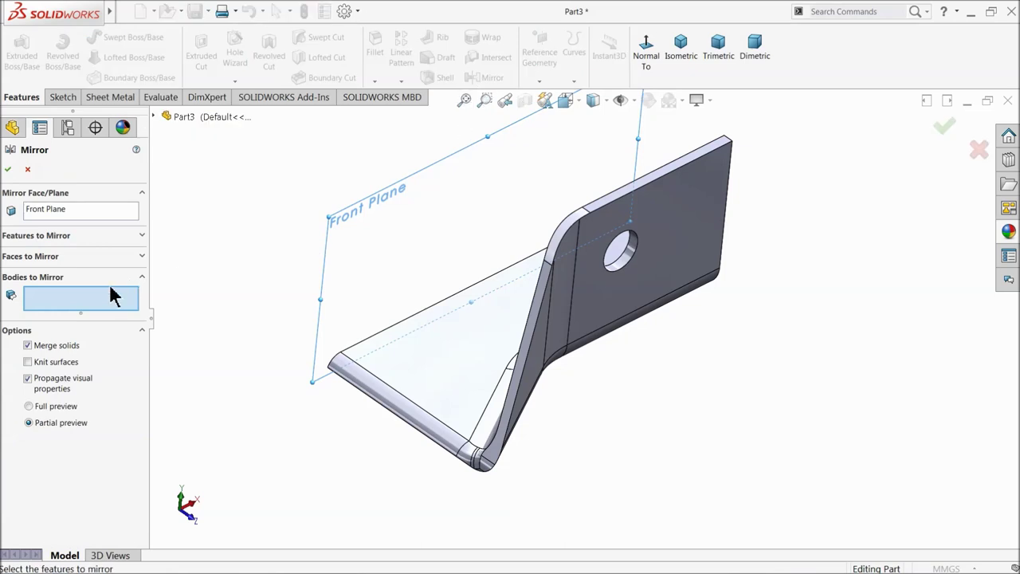
pyautogui.click(558, 315)
pyautogui.moveTo(505, 337); pyautogui.dragTo(494, 292, button='middle')
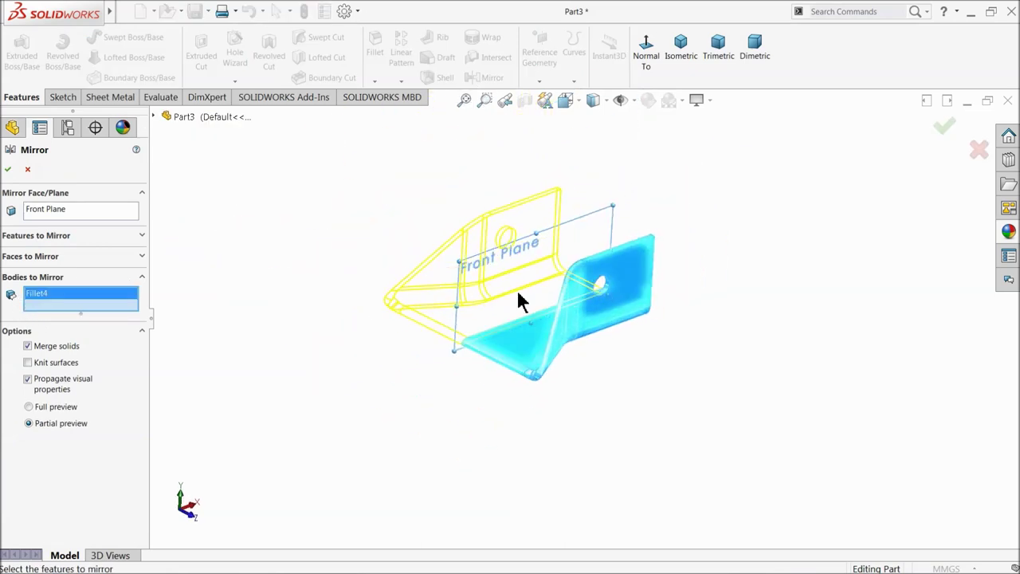
pyautogui.scroll(-3, 549, 301)
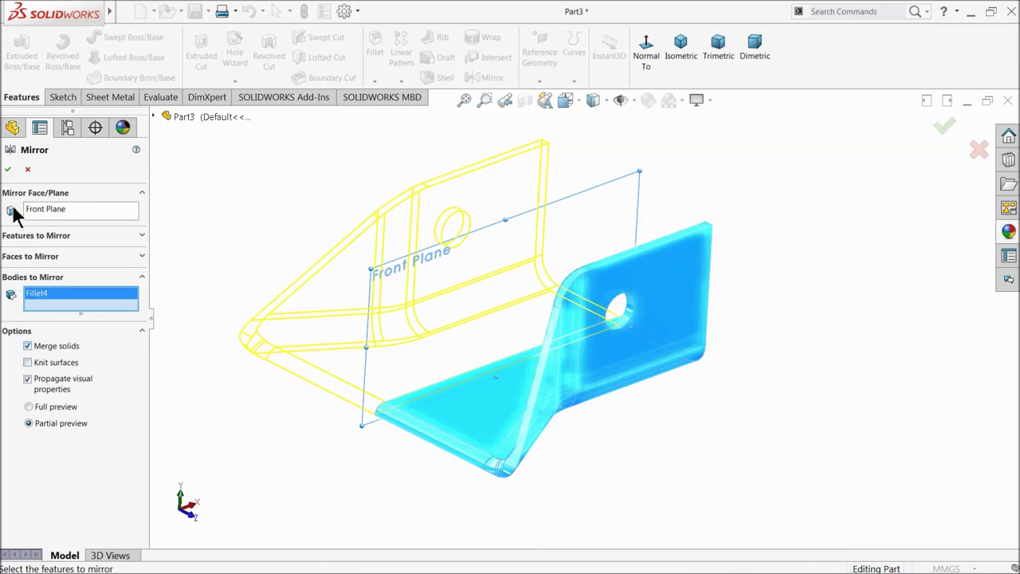
pyautogui.click(6, 170)
pyautogui.moveTo(375, 359)
pyautogui.mouseDown(button='middle')
pyautogui.moveTo(444, 401)
pyautogui.moveTo(382, 362)
pyautogui.mouseUp(button='middle')
pyautogui.moveTo(406, 270)
pyautogui.mouseDown(button='middle')
pyautogui.moveTo(379, 257)
pyautogui.moveTo(353, 308)
pyautogui.moveTo(463, 334)
pyautogui.moveTo(505, 387)
pyautogui.moveTo(398, 349)
pyautogui.moveTo(416, 335)
pyautogui.mouseUp(button='middle')
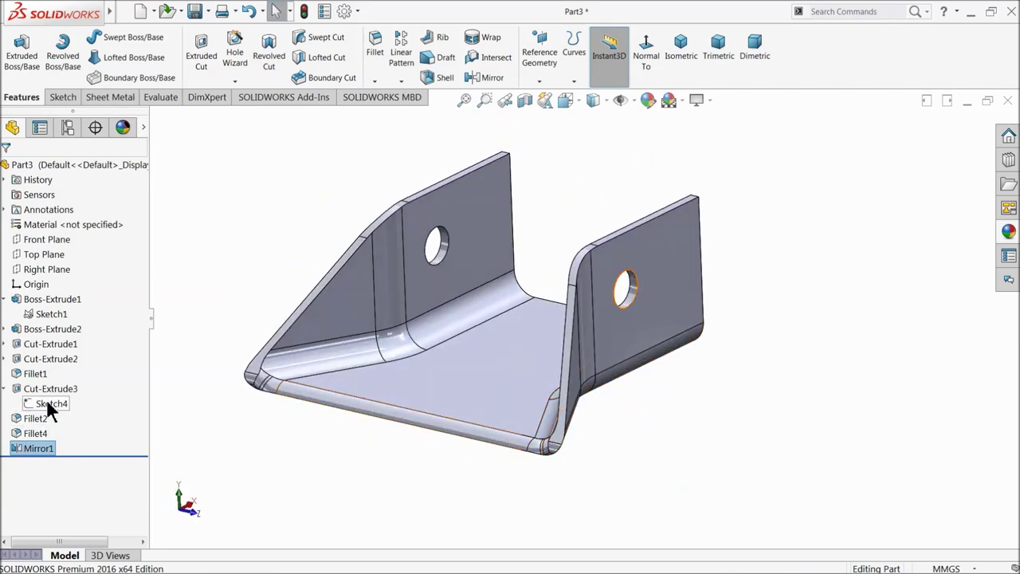
# Mirror the Mirror1 body across the Right Plane to create Mirror2
pyautogui.click(48, 270)
pyautogui.click(479, 77)
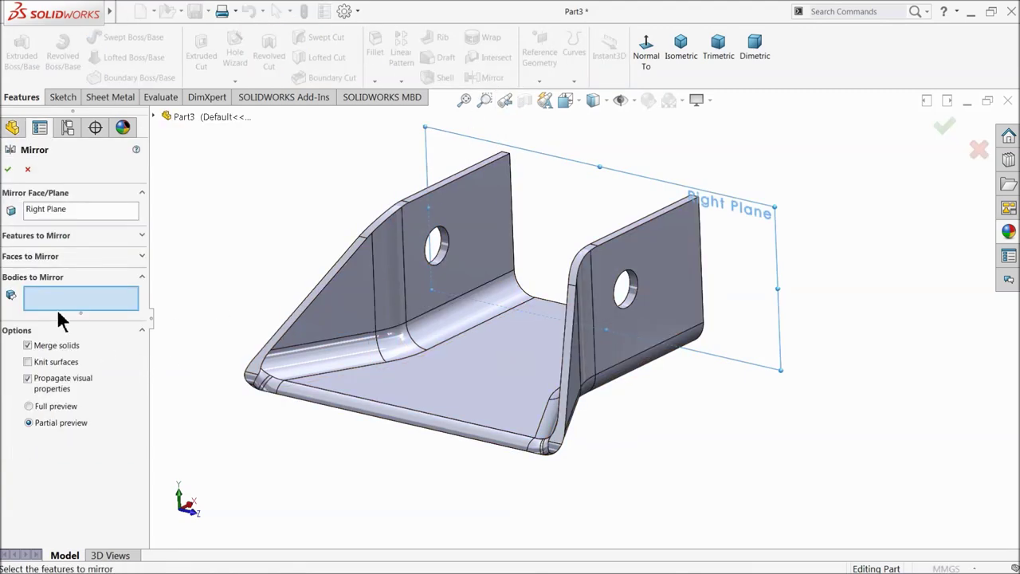
pyautogui.click(381, 333)
pyautogui.moveTo(381, 333); pyautogui.dragTo(410, 349, button='middle')
pyautogui.scroll(-5, 706, 262)
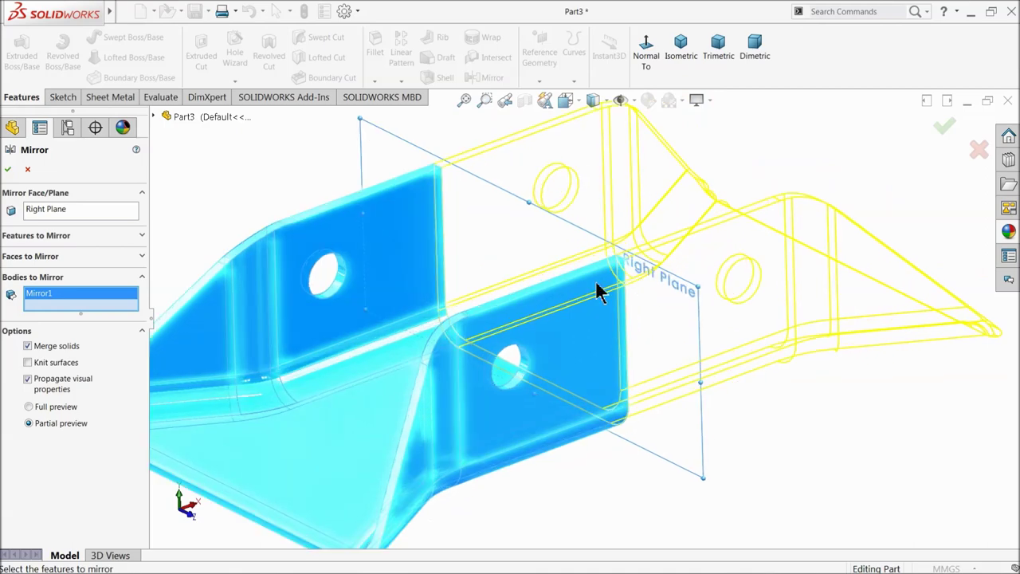
pyautogui.click(10, 169)
pyautogui.scroll(3, 470, 287)
pyautogui.moveTo(491, 303); pyautogui.dragTo(513, 305, button='middle')
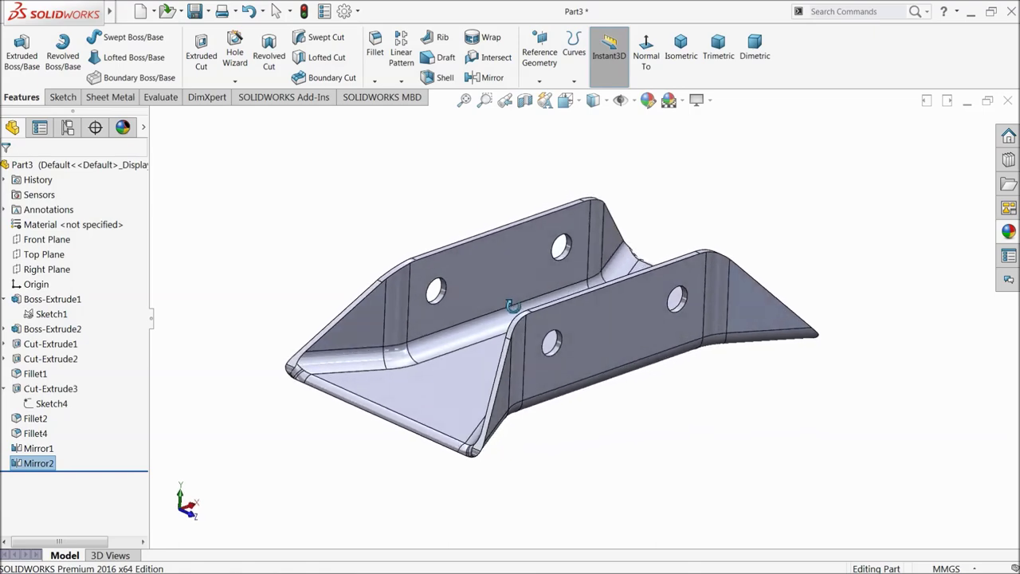
pyautogui.moveTo(553, 342); pyautogui.dragTo(538, 299, button='middle')
pyautogui.click(647, 101)
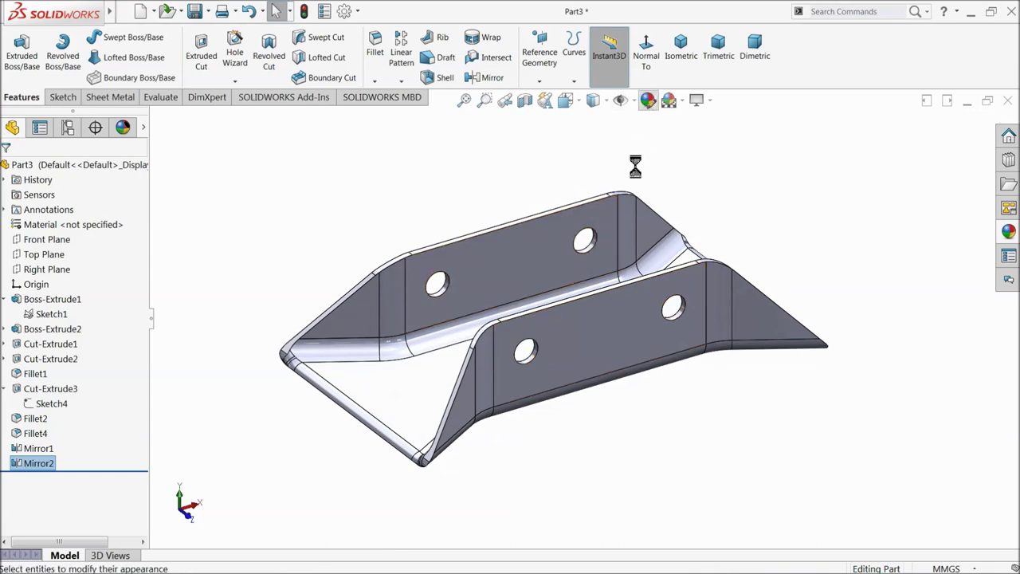
# Choose a dark grey colour swatch and select Mirror1 and Boss-Extrude1 for recolouring
pyautogui.click(103, 479)
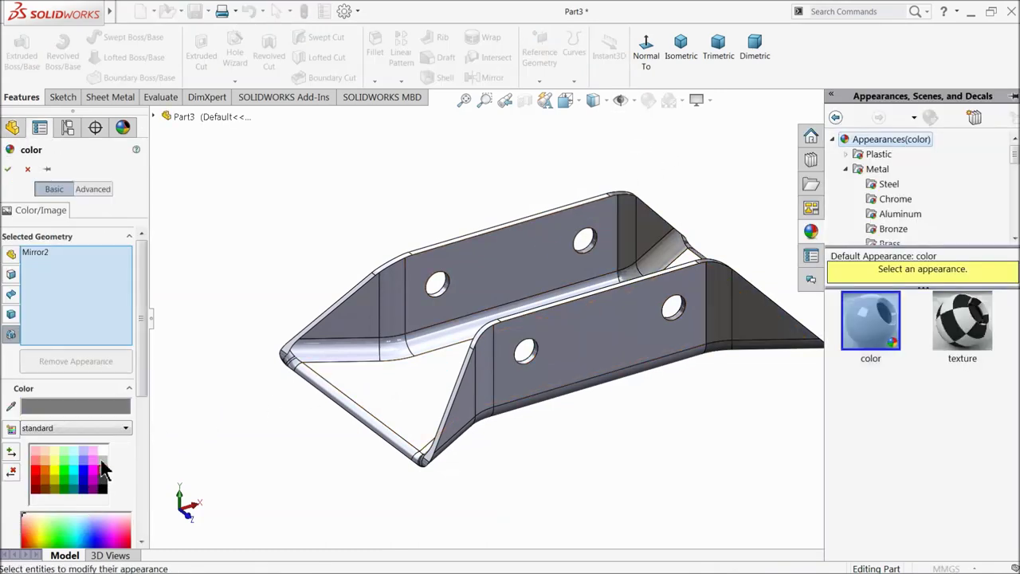
pyautogui.click(100, 459)
pyautogui.click(103, 471)
pyautogui.click(417, 332)
pyautogui.click(478, 389)
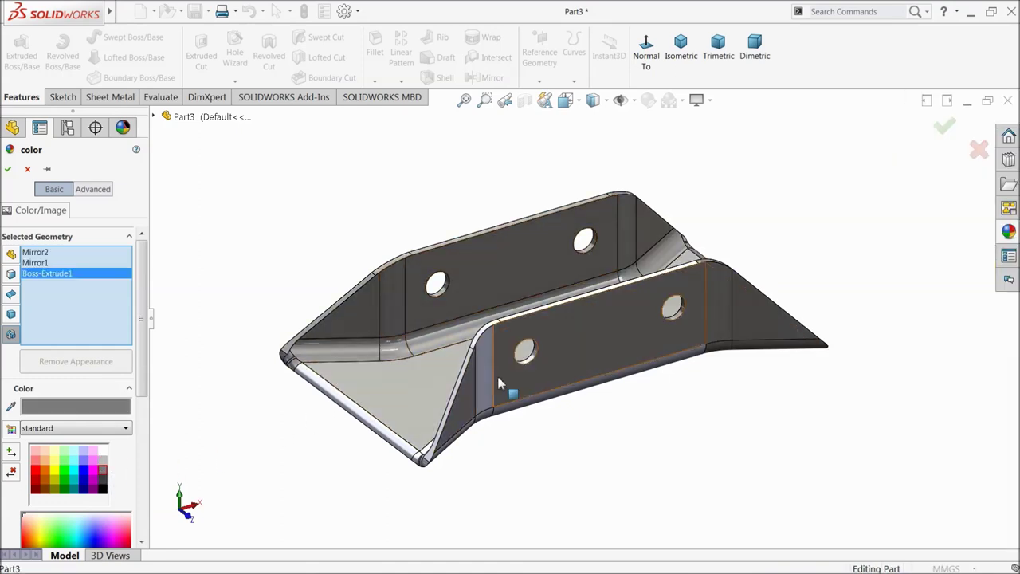
# Add the fillets, Cut-Extrude1 and Cut-Extrude3 to the selection and apply the grey appearance
pyautogui.click(416, 464)
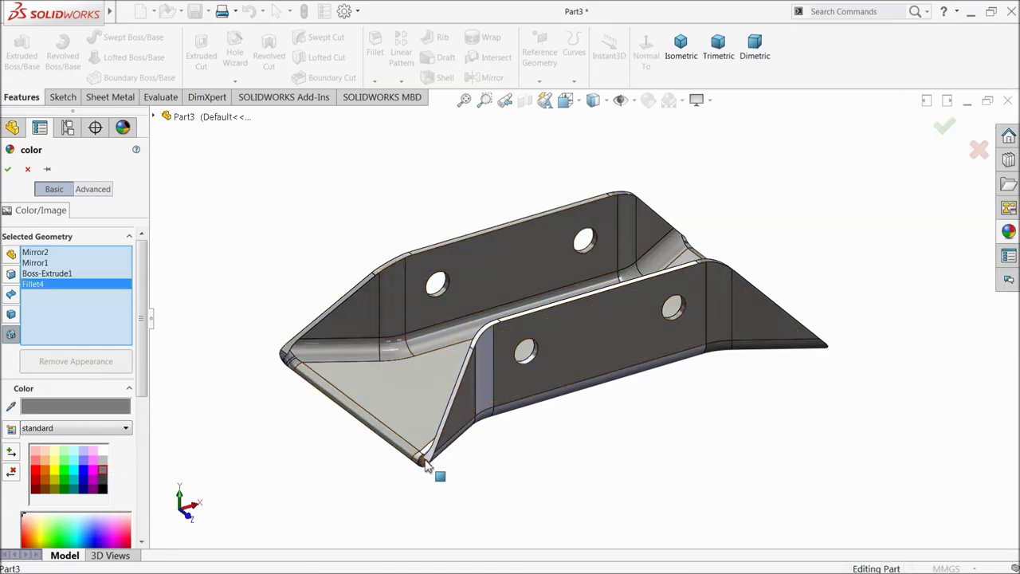
pyautogui.click(426, 468)
pyautogui.click(483, 381)
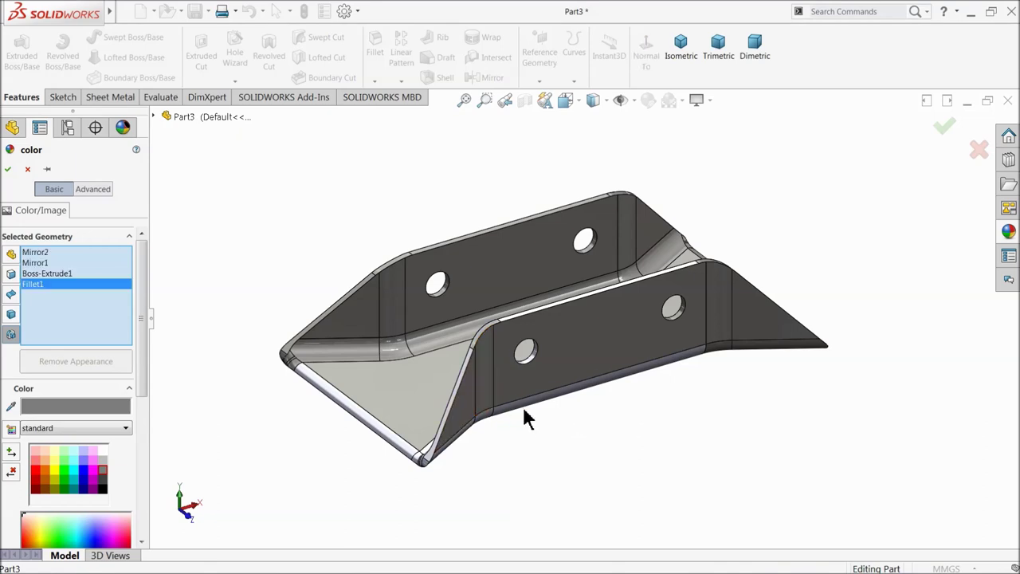
pyautogui.click(528, 417)
pyautogui.scroll(-3, 398, 448)
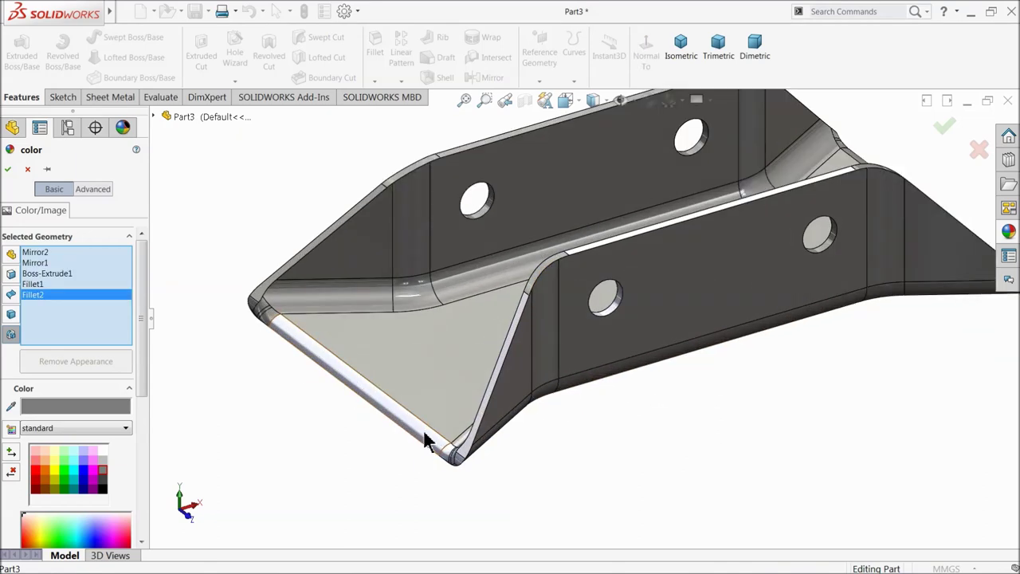
pyautogui.click(466, 461)
pyautogui.scroll(-3, 483, 457)
pyautogui.click(484, 434)
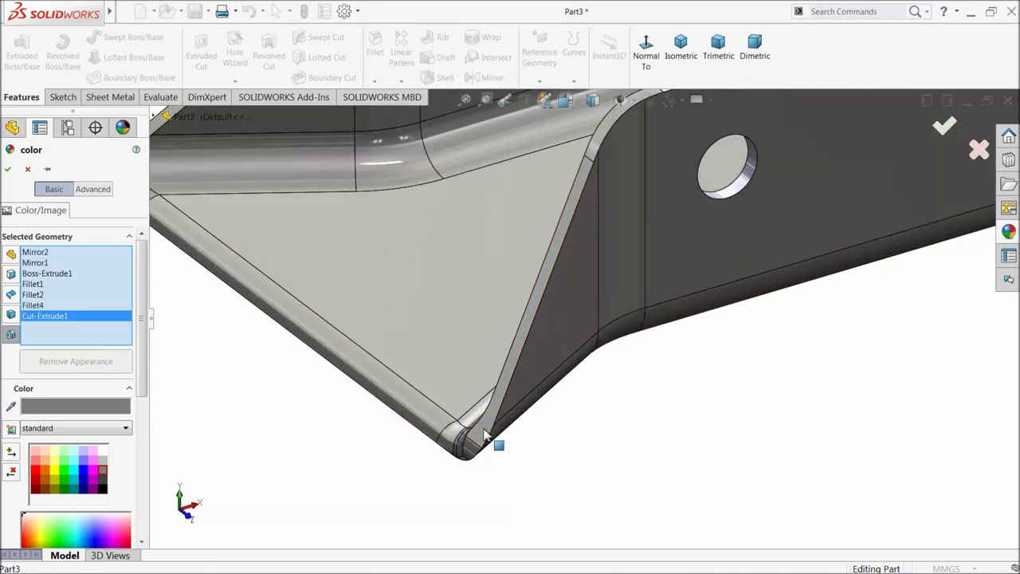
pyautogui.click(745, 189)
pyautogui.scroll(5, 590, 285)
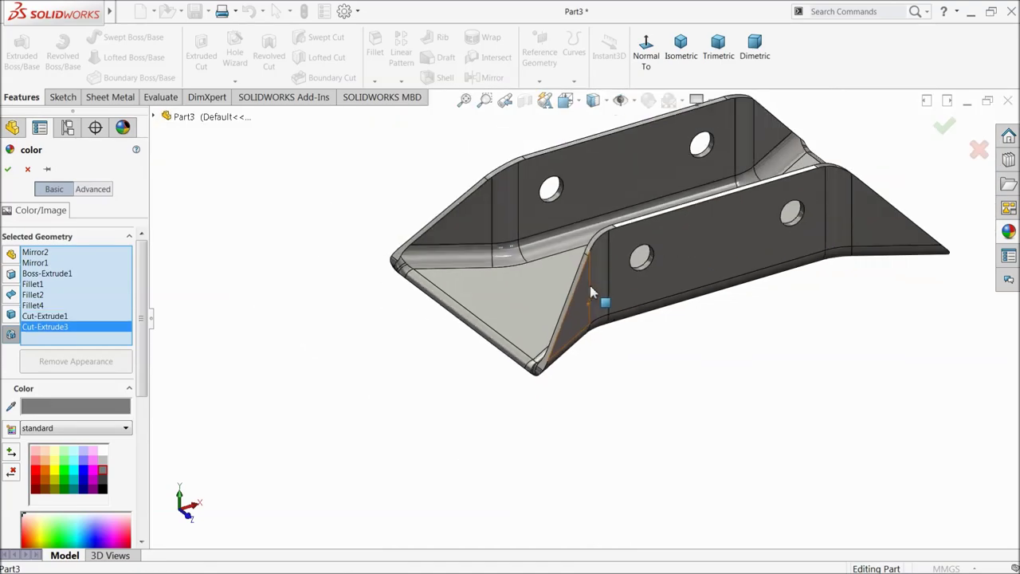
pyautogui.scroll(-4, 705, 296)
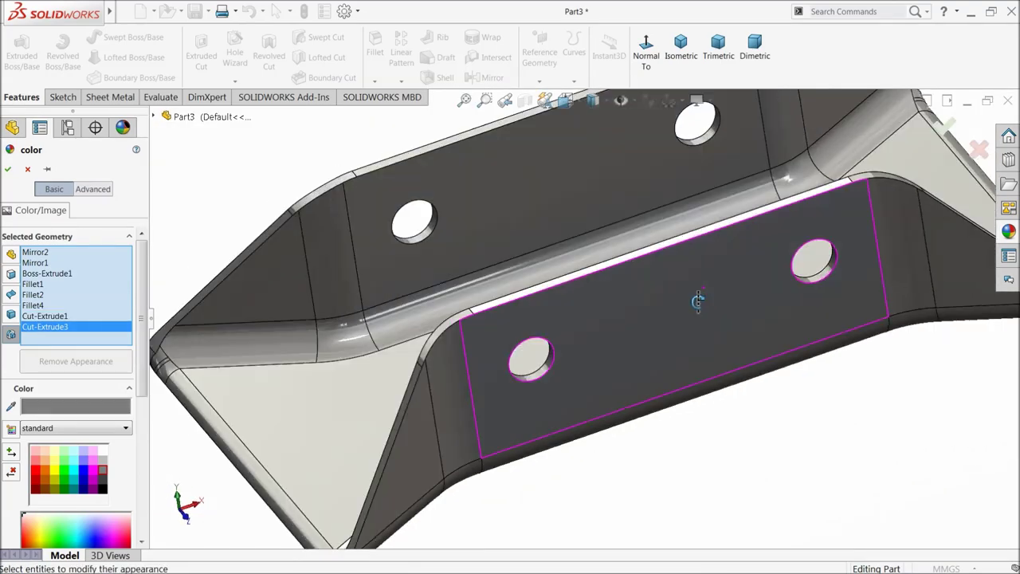
pyautogui.scroll(6, 701, 295)
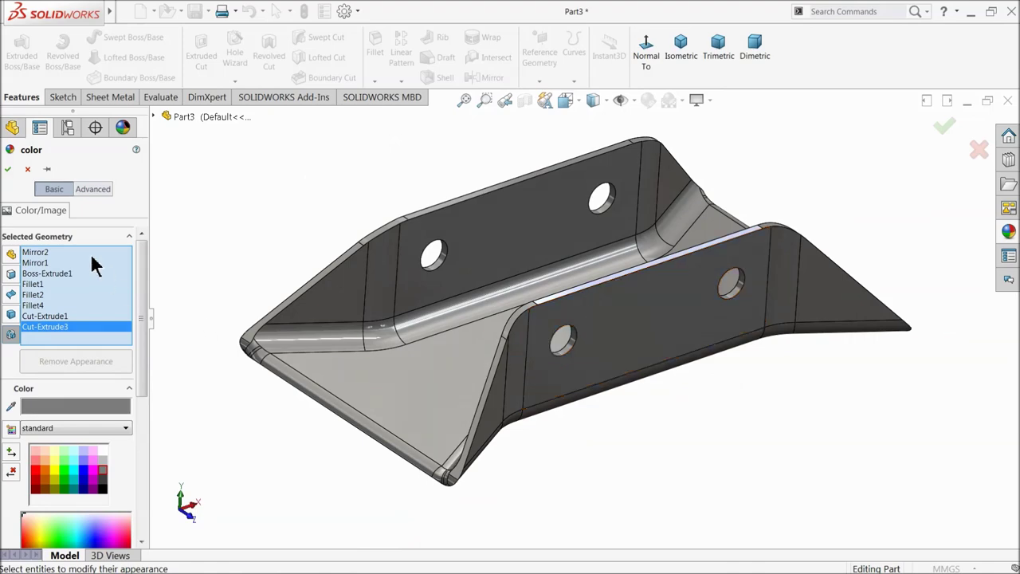
pyautogui.click(8, 169)
# Apply the same dark grey appearance to three faces of the right flange
pyautogui.moveTo(446, 342); pyautogui.dragTo(505, 369, button='middle')
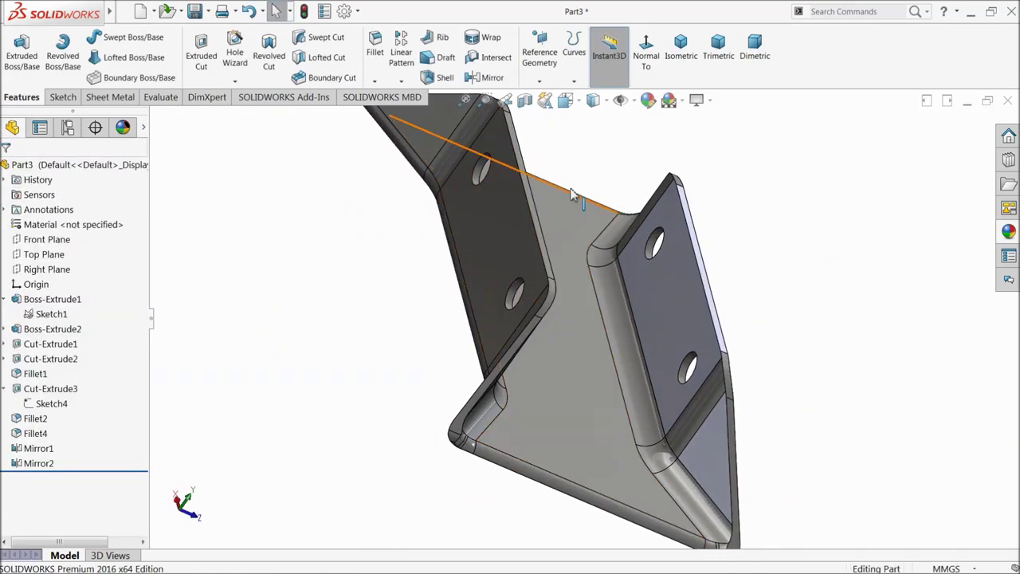
pyautogui.click(660, 209)
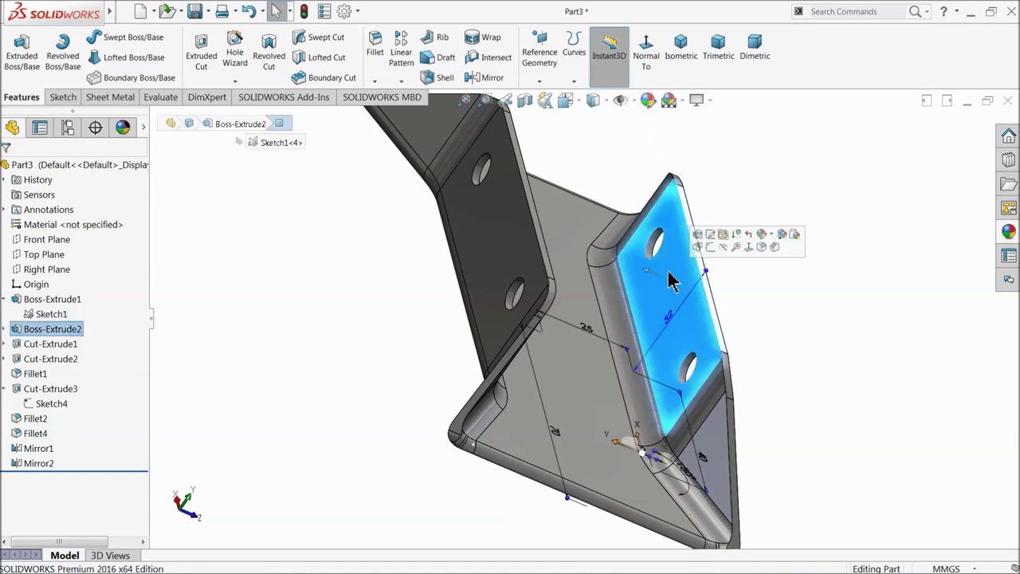
pyautogui.click(647, 101)
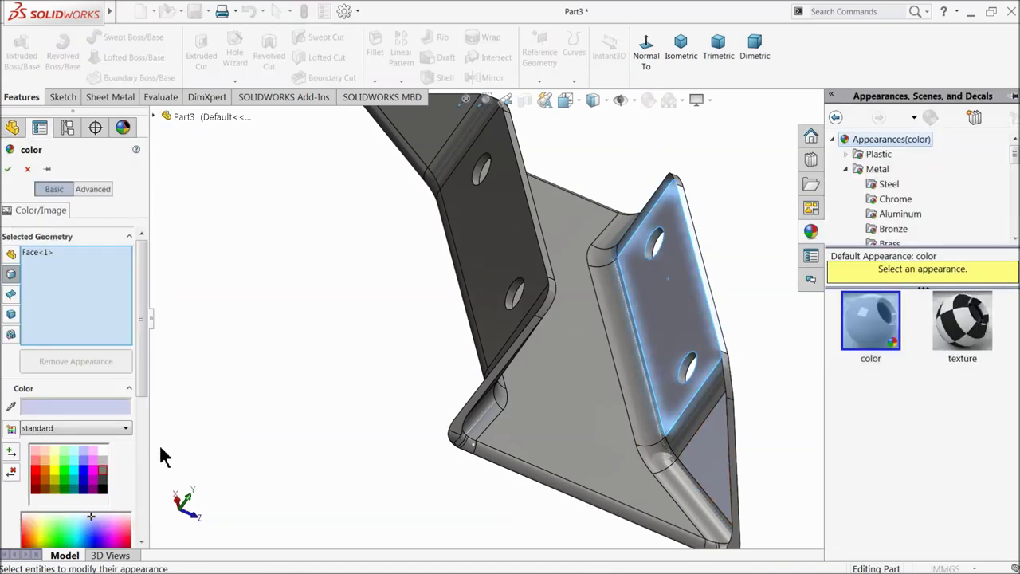
pyautogui.click(693, 428)
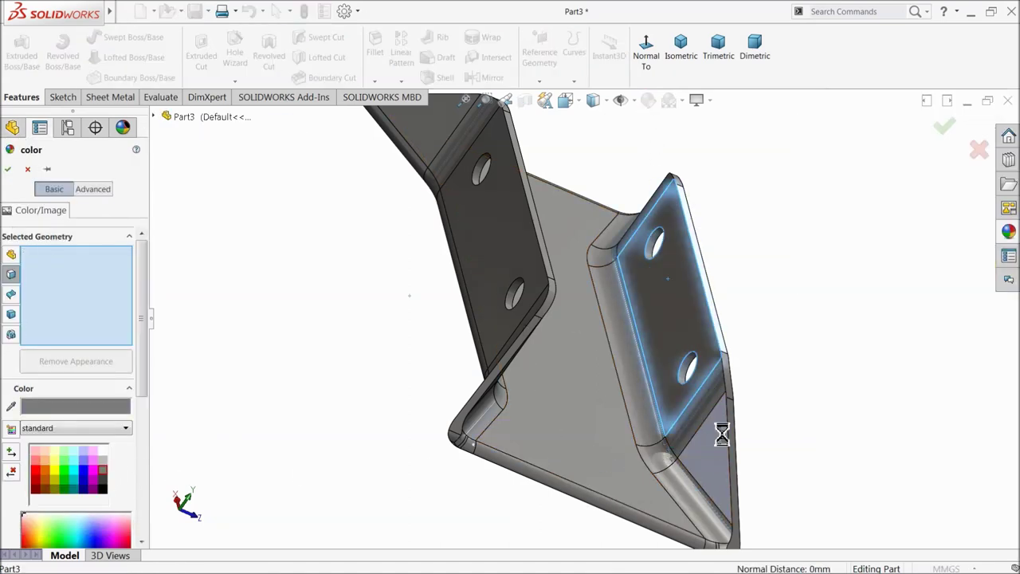
pyautogui.scroll(-3, 712, 331)
pyautogui.click(694, 353)
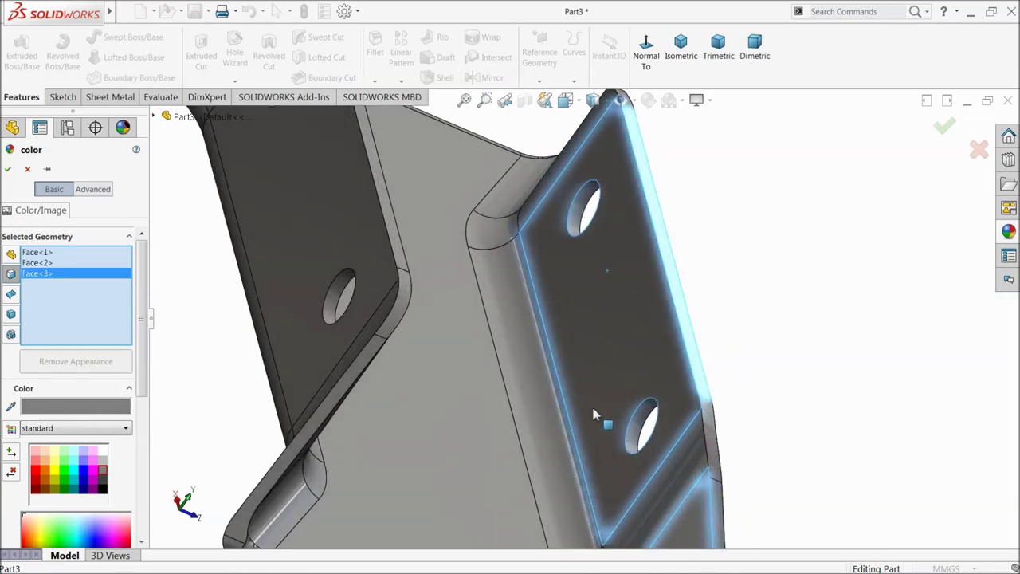
pyautogui.scroll(3, 557, 454)
pyautogui.hotkey('ctrl', '7')
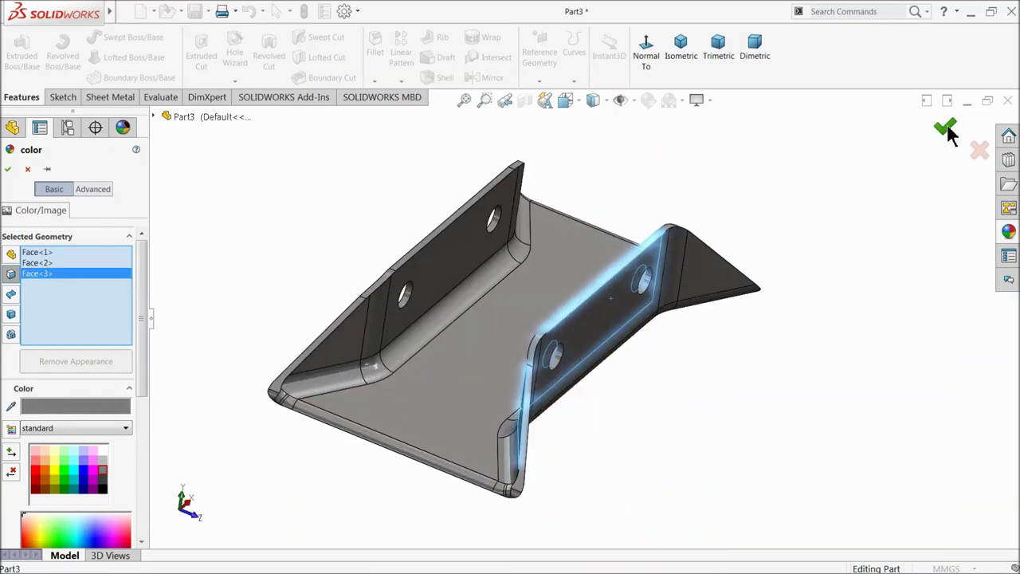
pyautogui.click(944, 126)
pyautogui.moveTo(733, 348); pyautogui.dragTo(520, 365, button='middle')
pyautogui.scroll(-2, 520, 365)
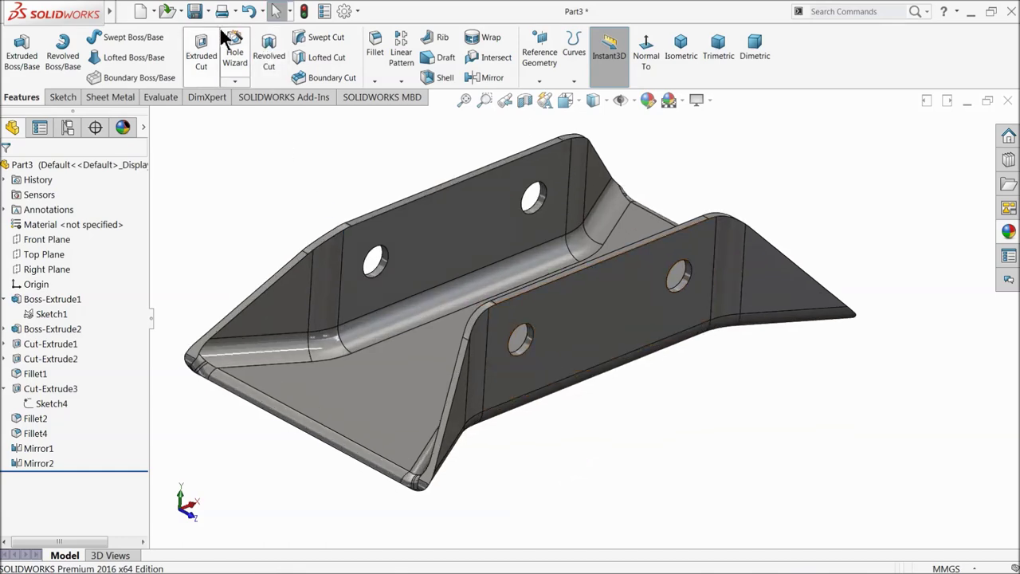
# Save the bracket as '4.Base sheet' in the Car Jack folder
pyautogui.click(194, 12)
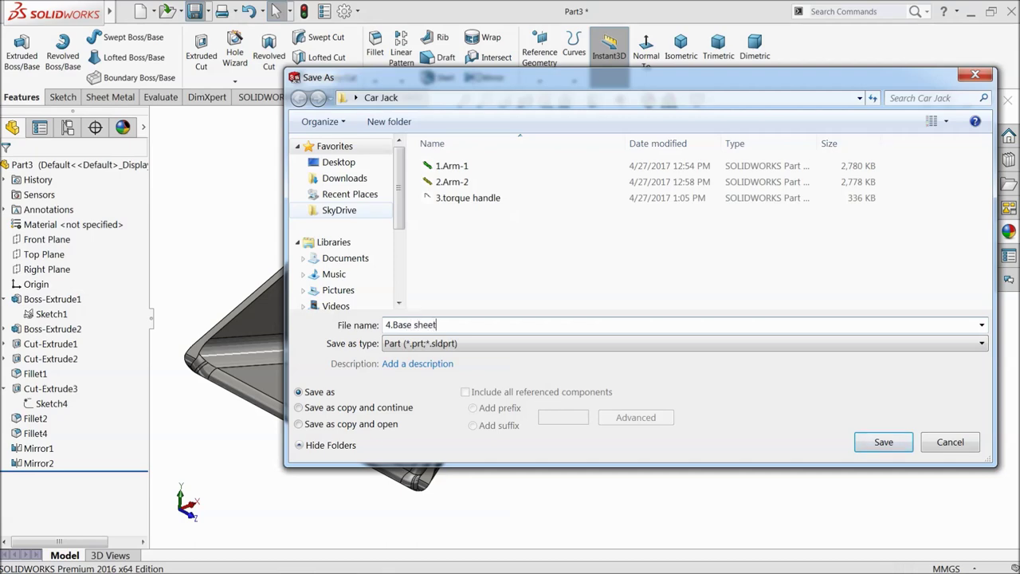
pyautogui.click(884, 448)
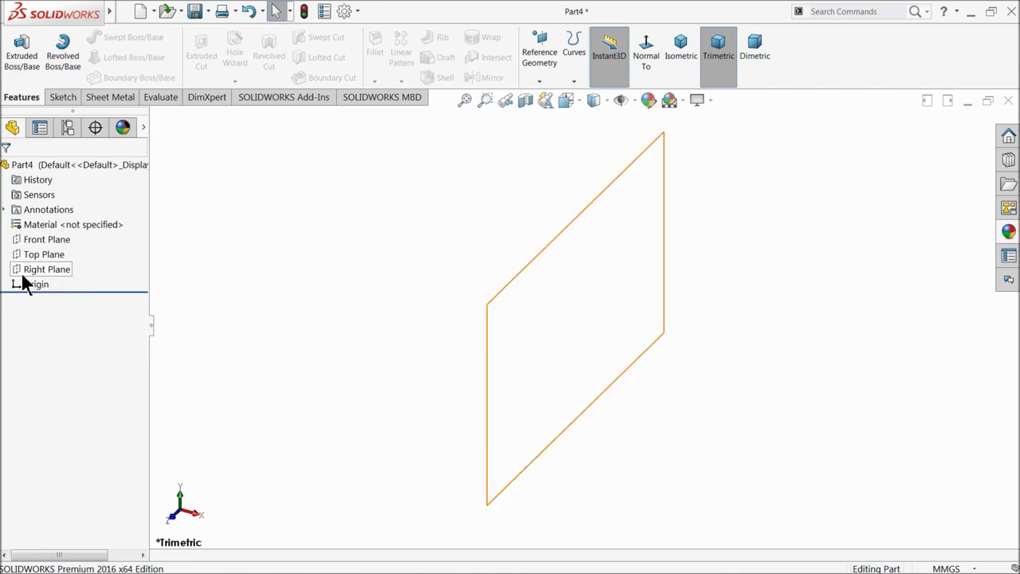
# Start a sketch on the Front Plane and draw a circle centred on the origin
pyautogui.click(29, 239)
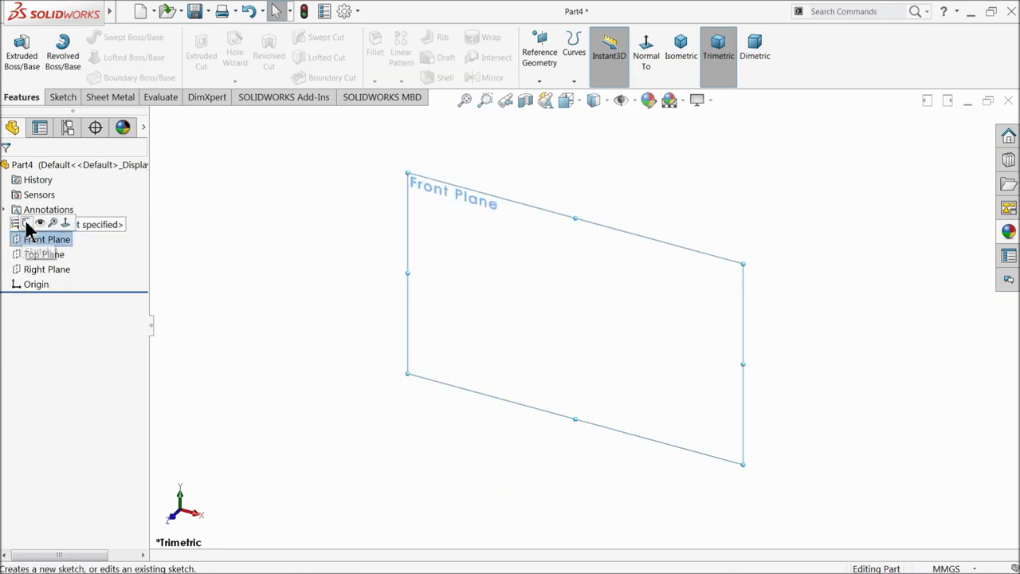
pyautogui.click(33, 223)
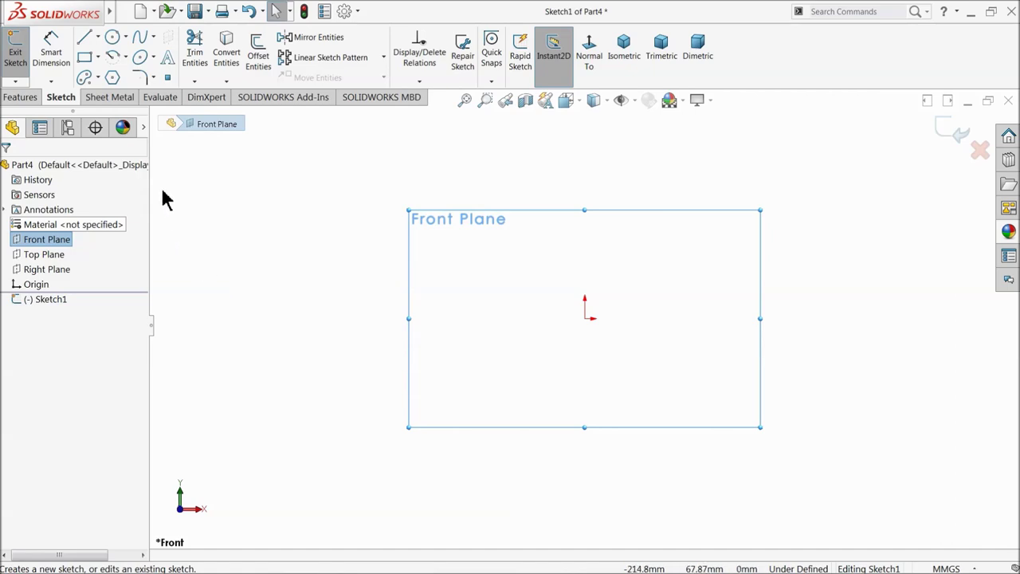
pyautogui.click(113, 37)
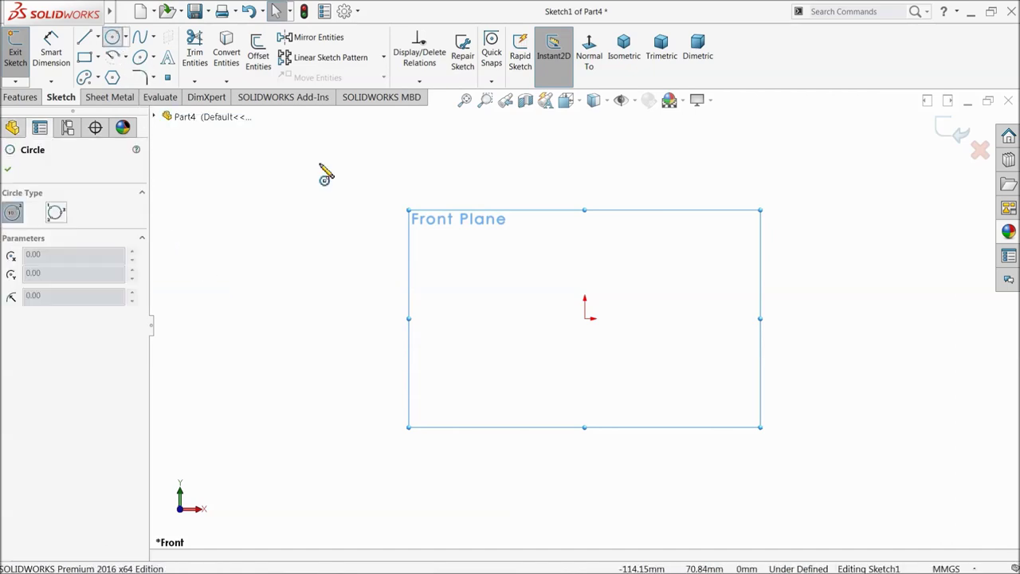
pyautogui.click(585, 319)
pyautogui.click(444, 259)
# Dimension the circle's diameter to 8.5 mm
pyautogui.click(51, 49)
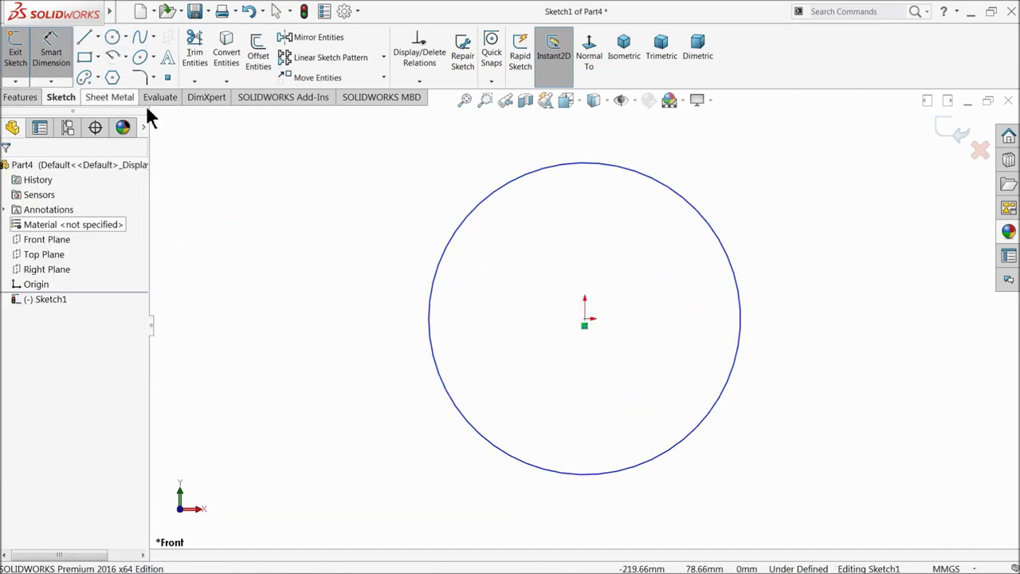
pyautogui.click(438, 273)
pyautogui.click(341, 275)
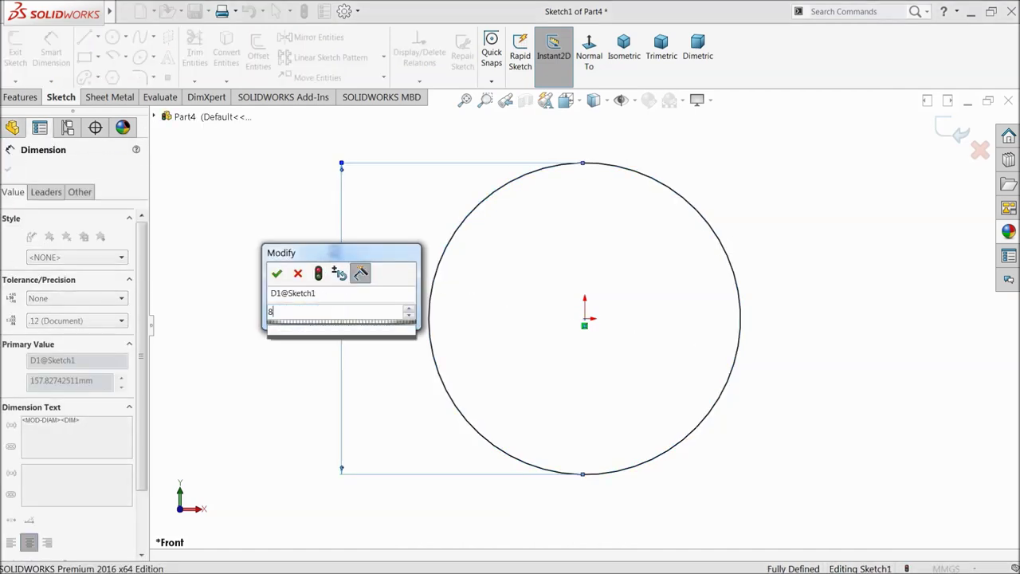
pyautogui.write('8.5')
pyautogui.click(277, 274)
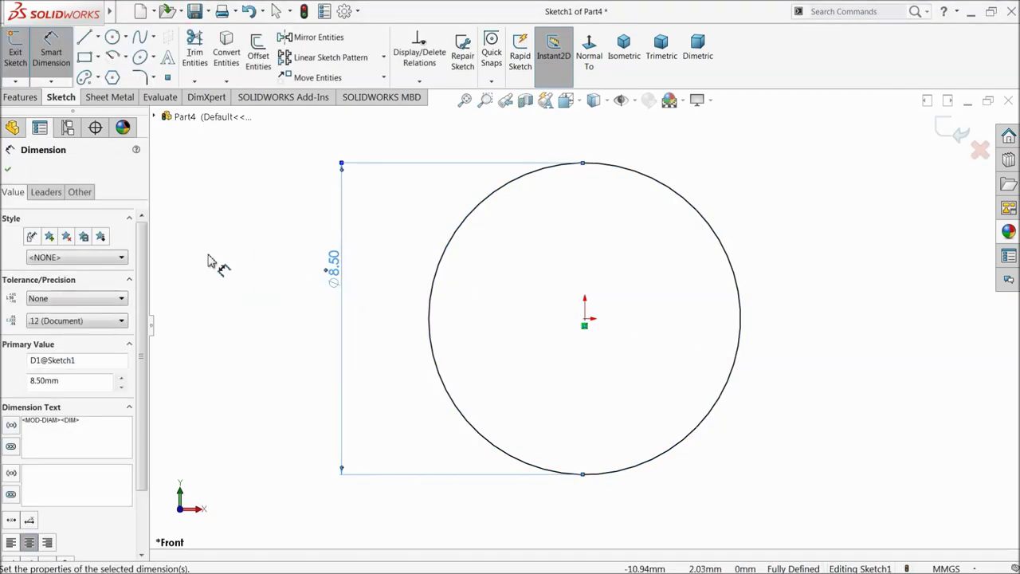
# Extrude the Ø8.5 circle 520 mm in the reversed direction into a rod
pyautogui.click(7, 170)
pyautogui.click(20, 96)
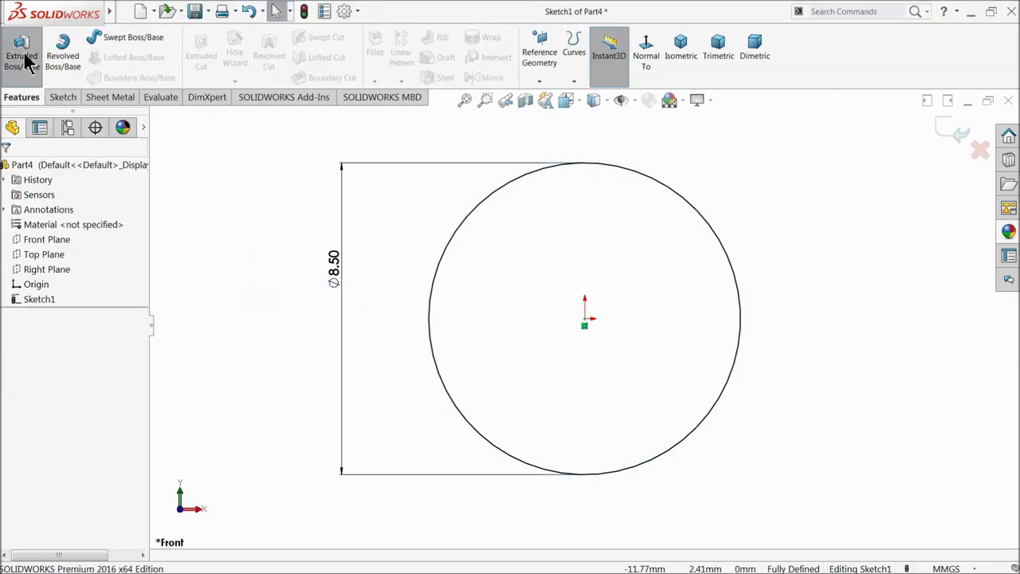
pyautogui.click(23, 55)
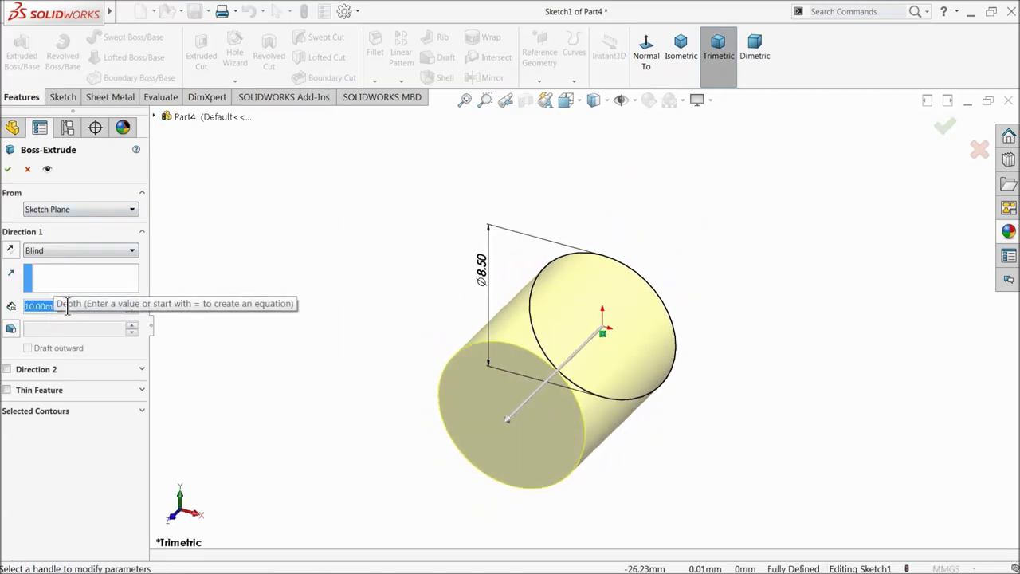
pyautogui.write('520')
pyautogui.press('Return')
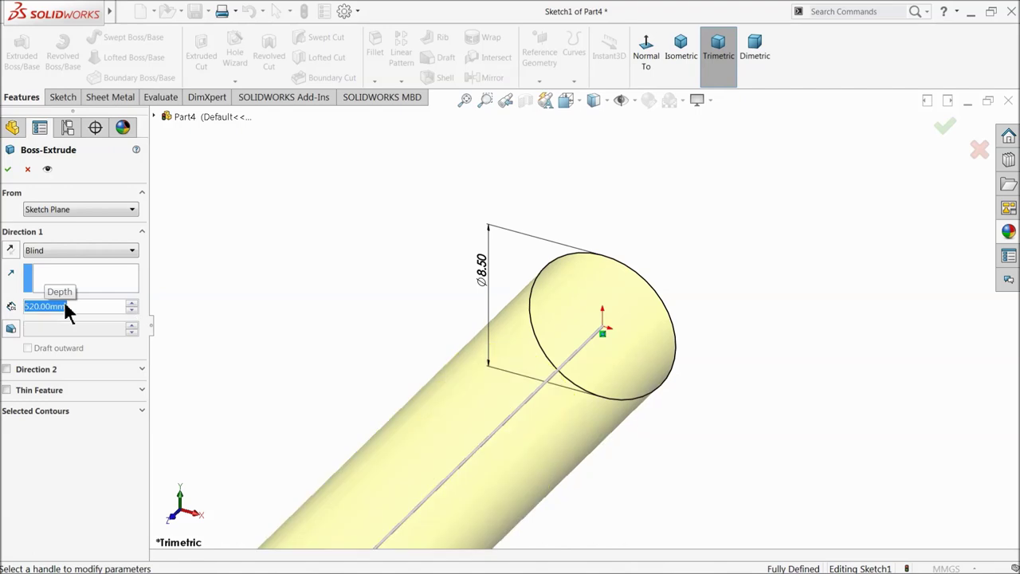
pyautogui.click(11, 254)
pyautogui.scroll(10, 737, 323)
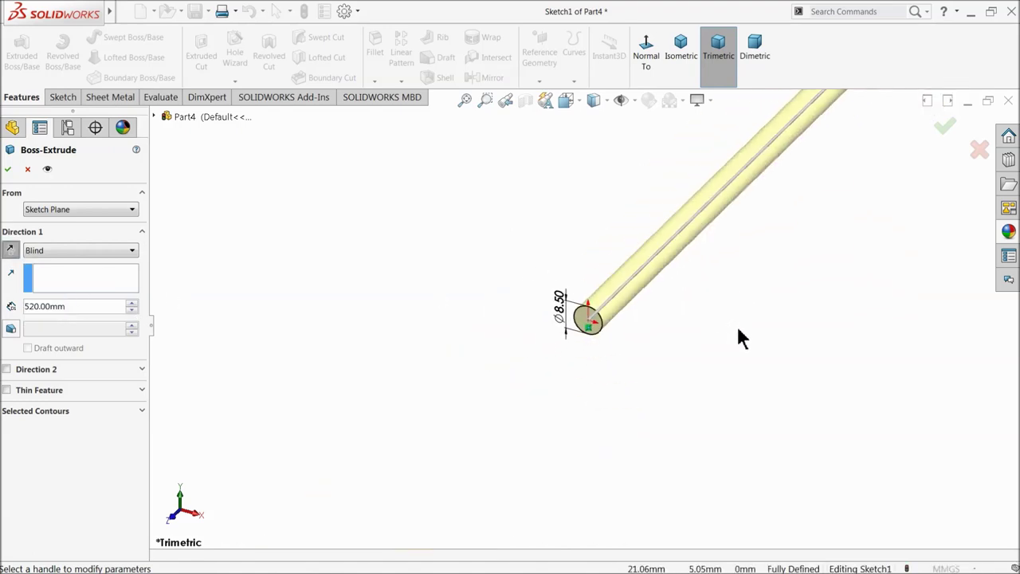
pyautogui.scroll(-3, 768, 190)
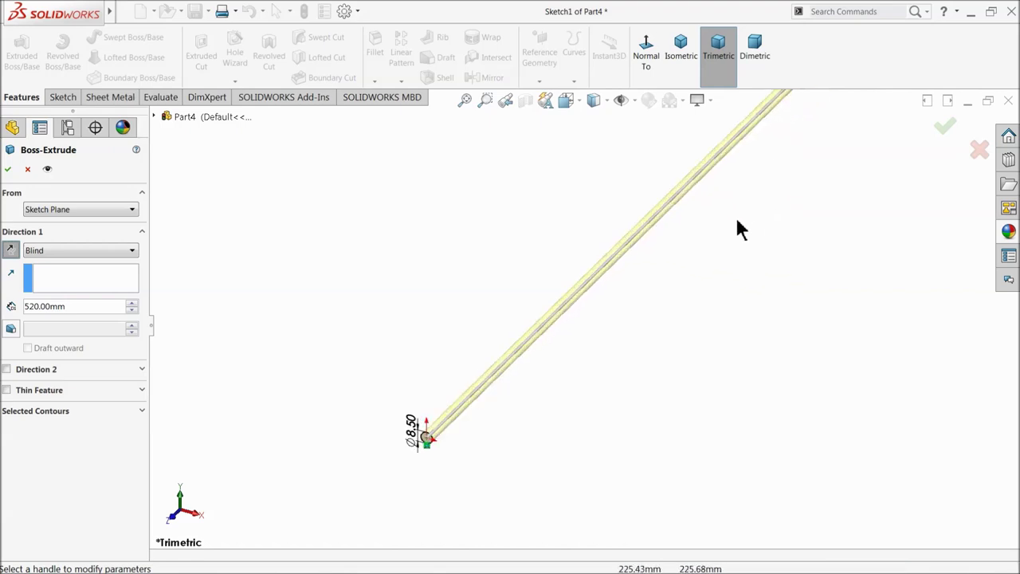
pyautogui.click(8, 170)
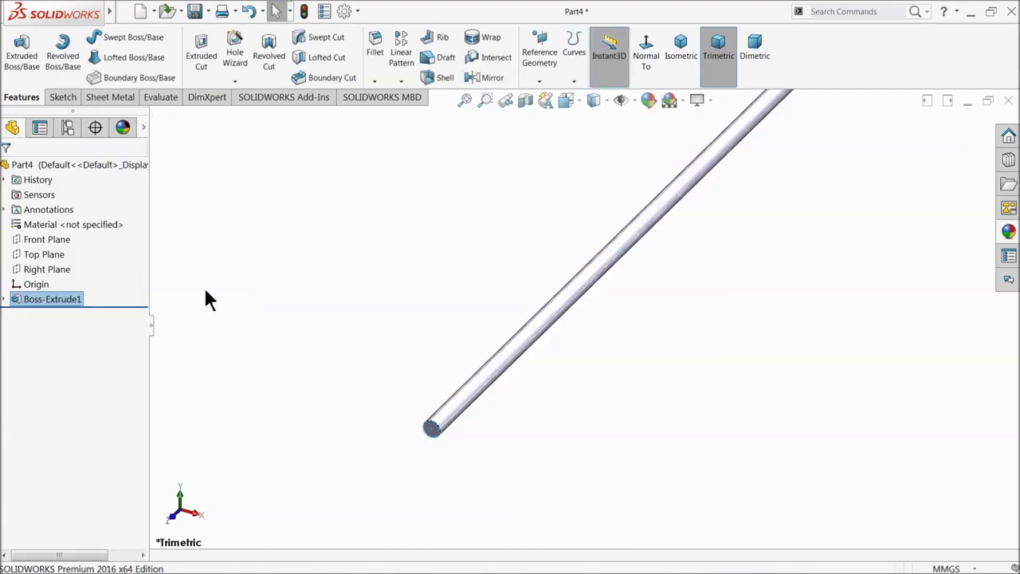
# Give the whole Part4 rod an orange colour appearance
pyautogui.click(104, 165)
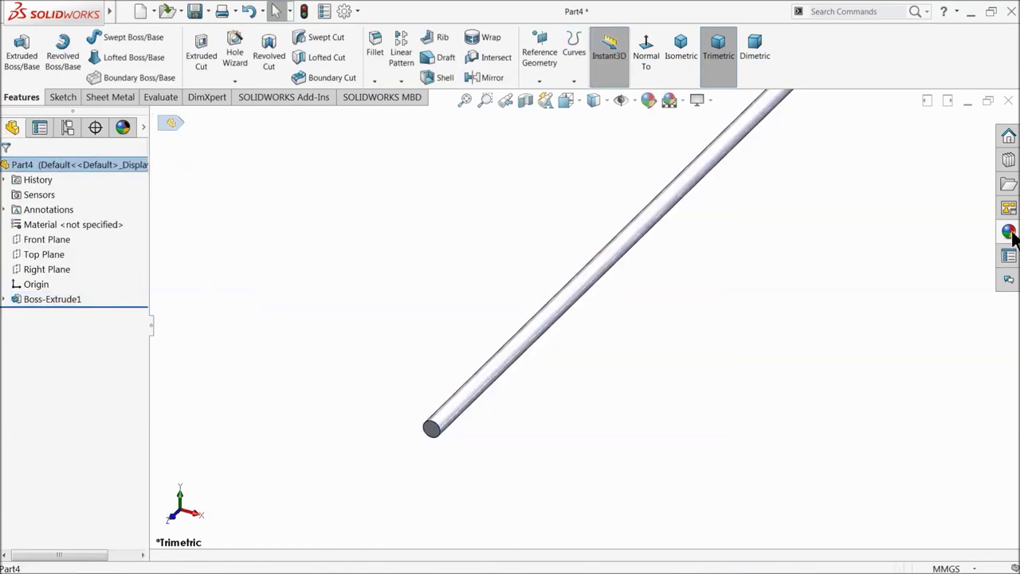
pyautogui.click(1011, 232)
pyautogui.scroll(-1, 901, 239)
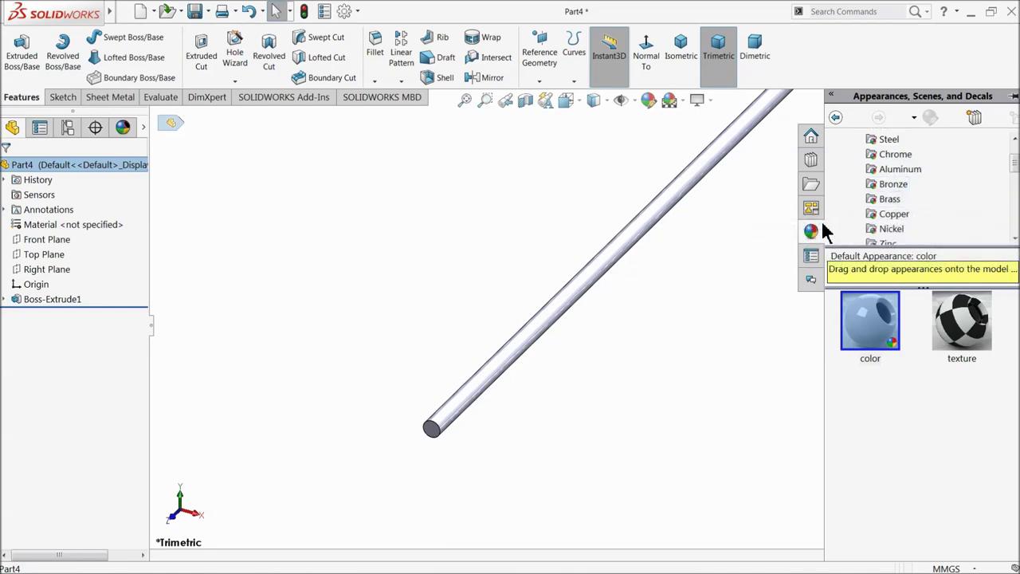
pyautogui.click(651, 100)
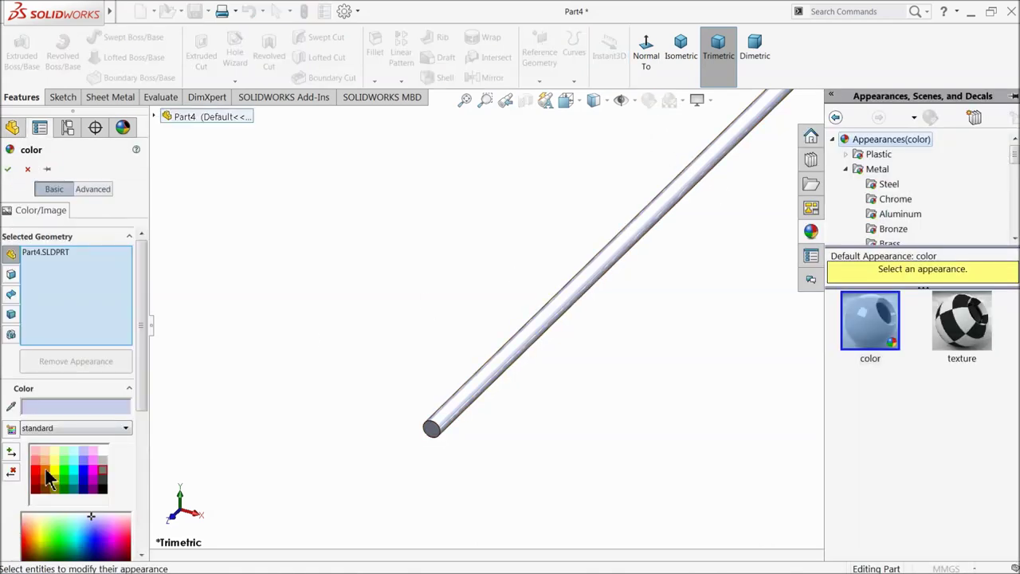
pyautogui.click(49, 478)
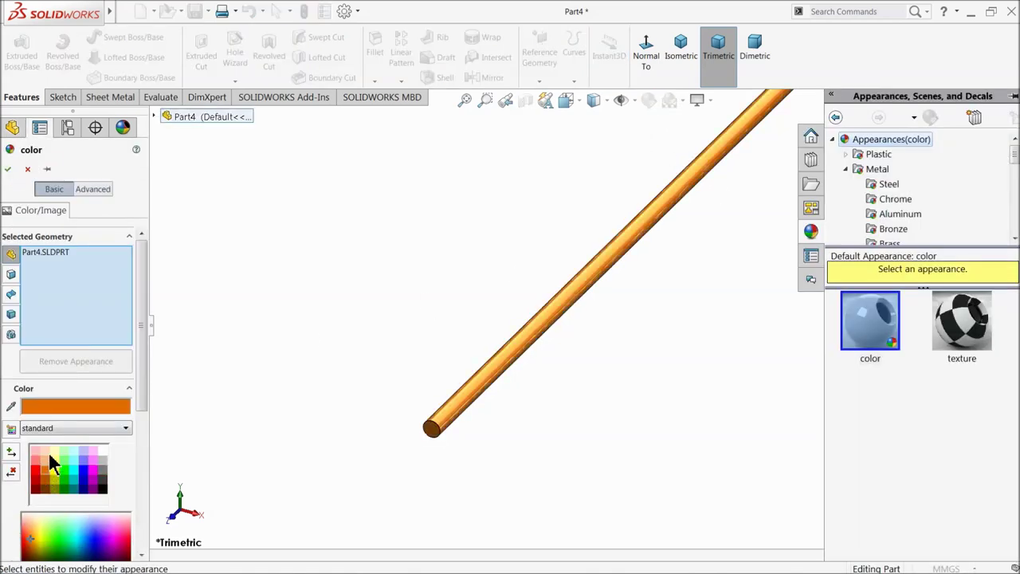
pyautogui.click(8, 169)
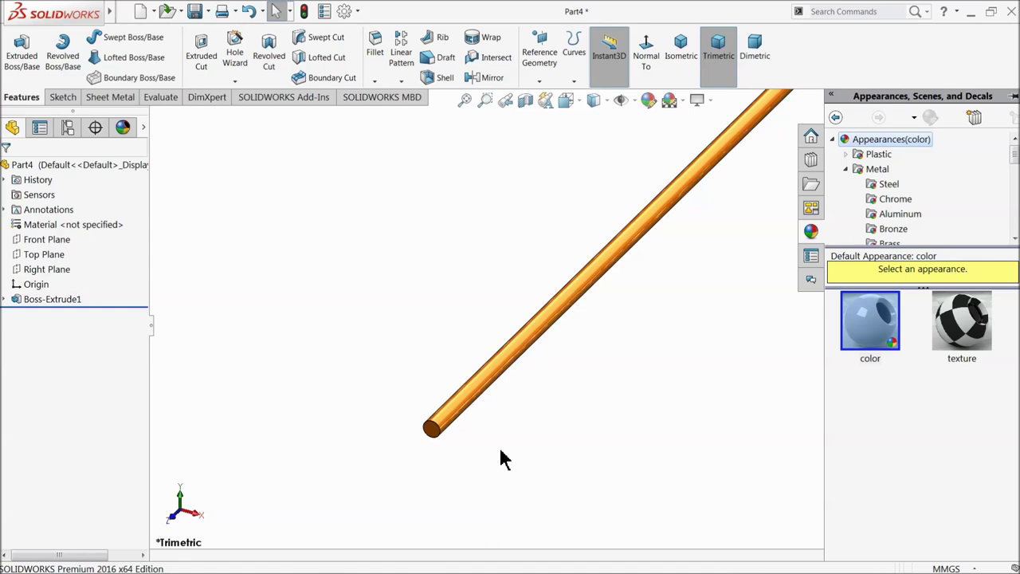
pyautogui.scroll(-5, 497, 478)
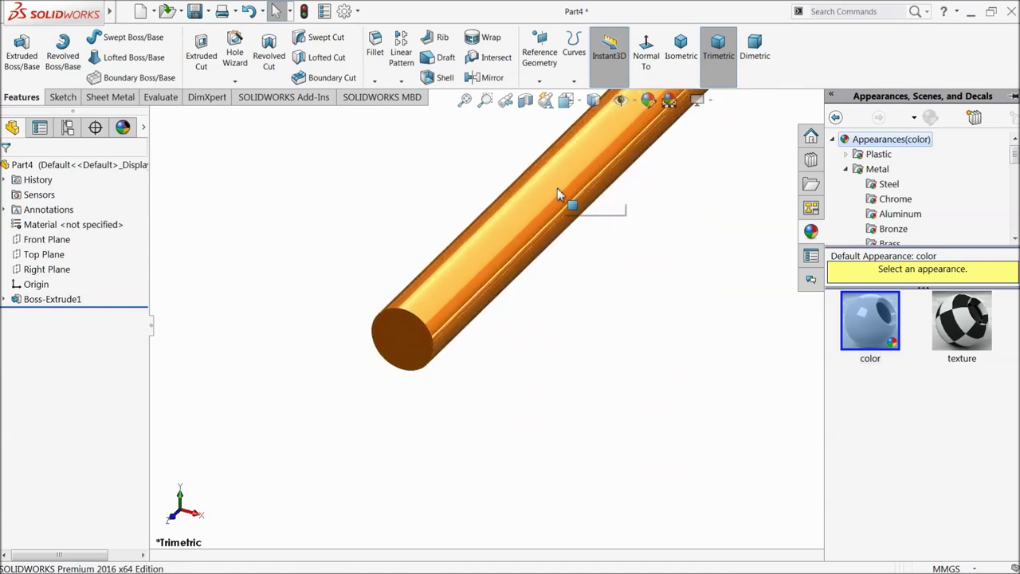
pyautogui.click(408, 353)
# Start a sketch on the rod's end face and draw a circle centred on the origin
pyautogui.click(431, 309)
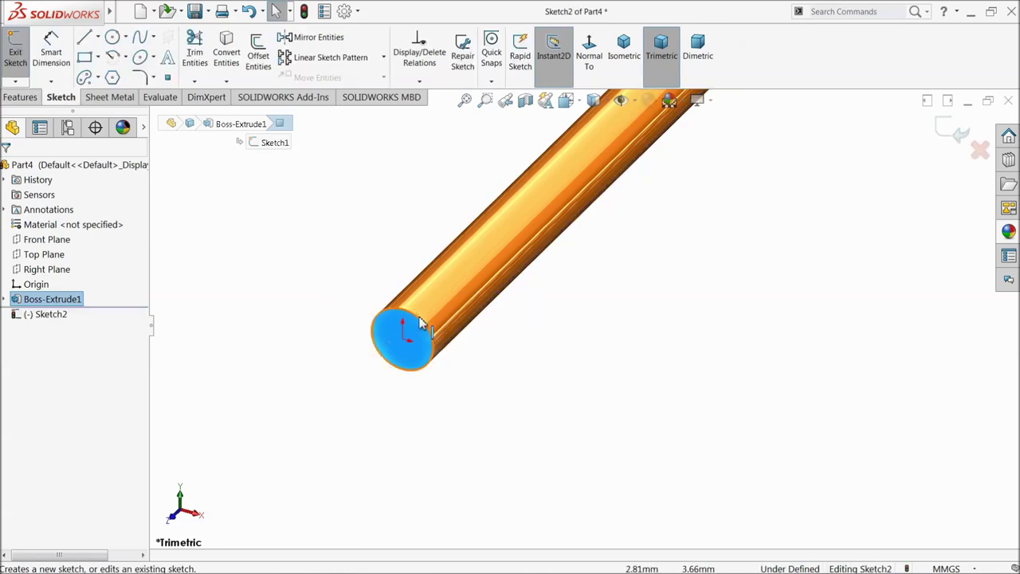
pyautogui.click(112, 38)
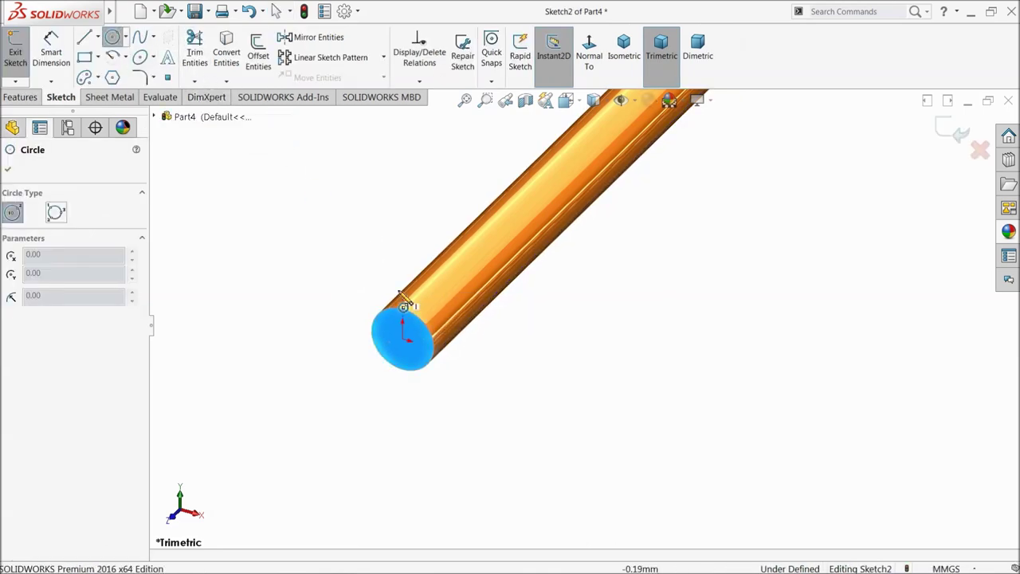
pyautogui.scroll(-2, 428, 344)
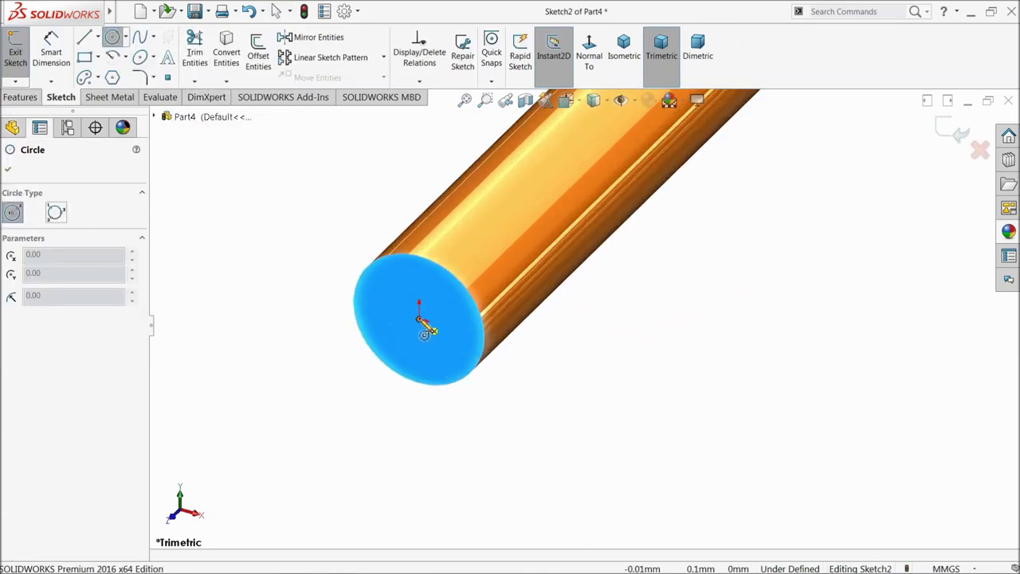
pyautogui.click(419, 326)
pyautogui.click(341, 228)
# Dimension the end-face circle's diameter to 10.5 mm
pyautogui.click(50, 49)
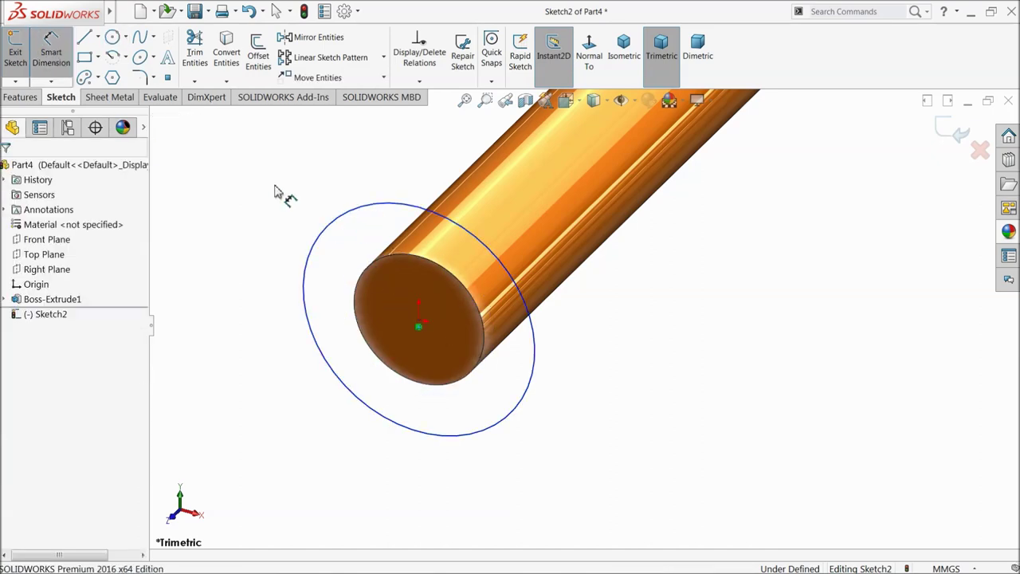
pyautogui.click(323, 254)
pyautogui.click(281, 233)
pyautogui.write('10')
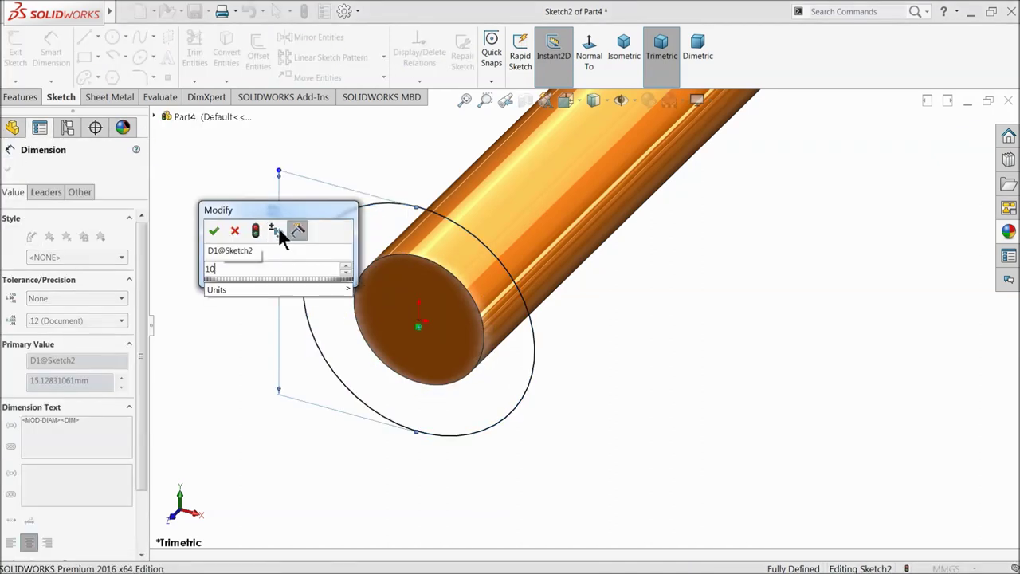
pyautogui.write('.5')
pyautogui.click(213, 230)
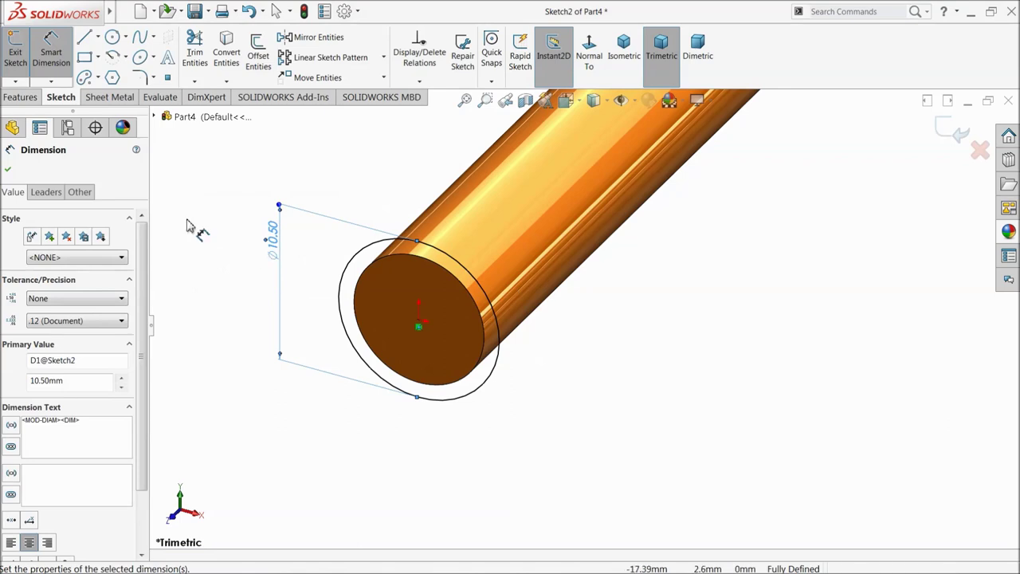
pyautogui.click(8, 168)
pyautogui.click(20, 98)
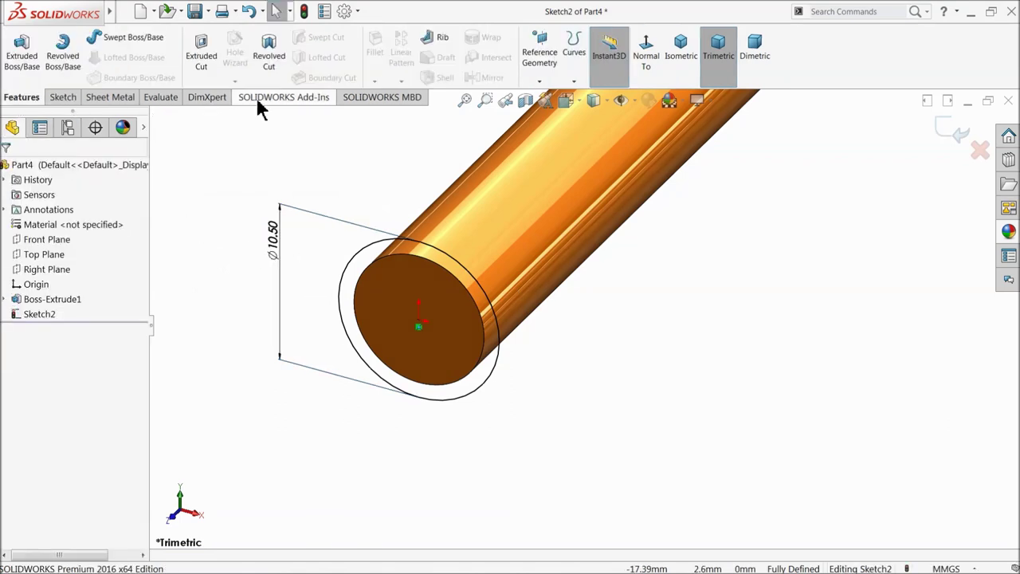
# Start a helix defined by height and pitch, entering 102 mm height and 3 mm pitch
pyautogui.click(574, 82)
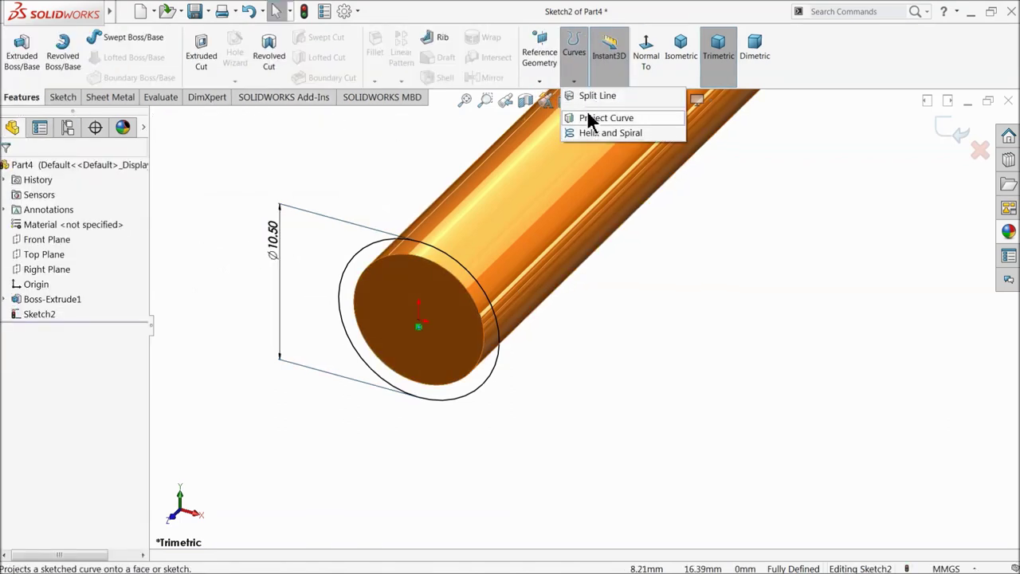
pyautogui.click(594, 132)
pyautogui.scroll(5, 375, 295)
pyautogui.scroll(-3, 420, 406)
pyautogui.click(88, 210)
pyautogui.click(87, 243)
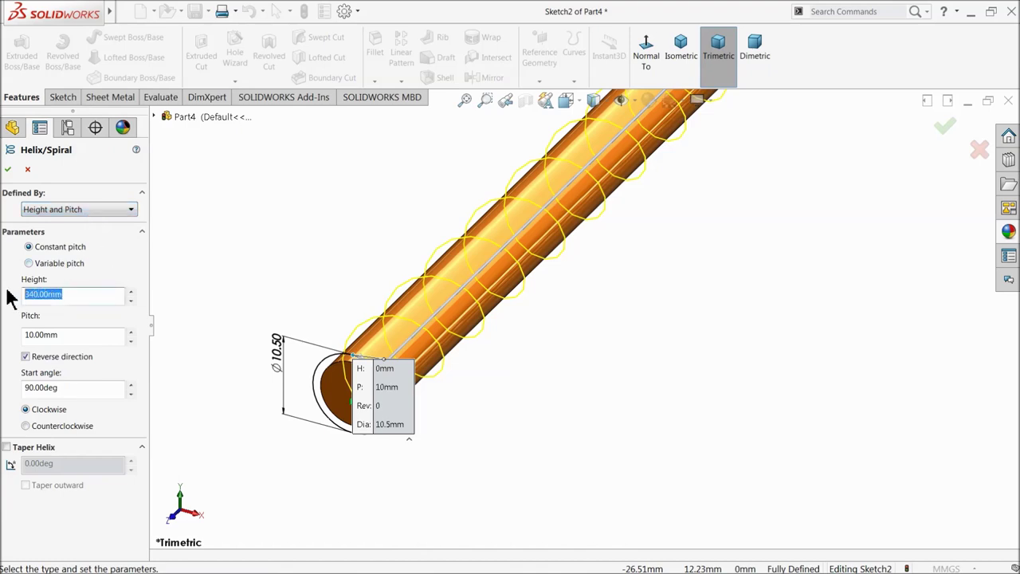
pyautogui.press('Return')
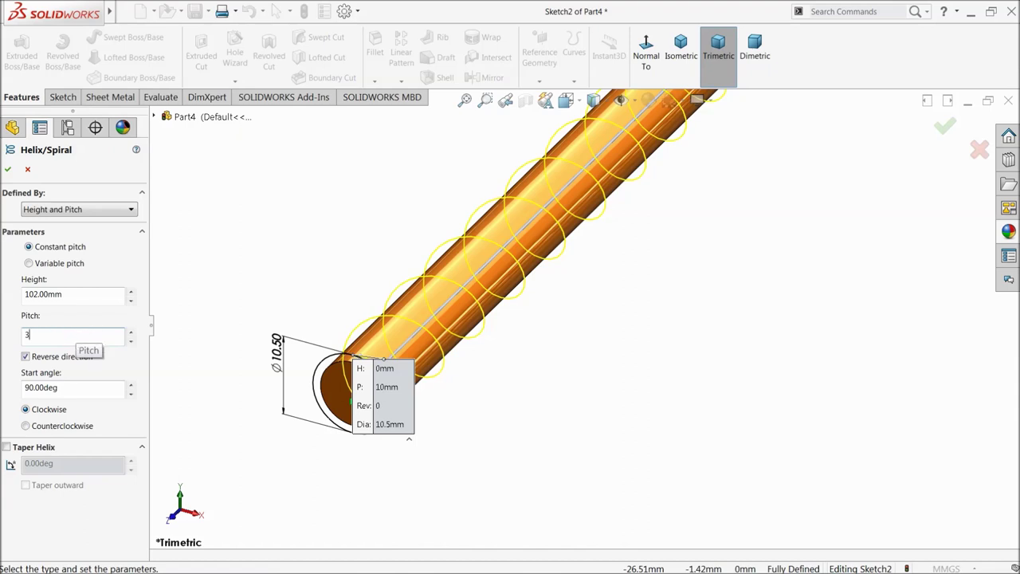
pyautogui.press('Return')
# Try a 306 mm helix height, revert to 102 mm, and confirm the helix
pyautogui.scroll(-5, 387, 242)
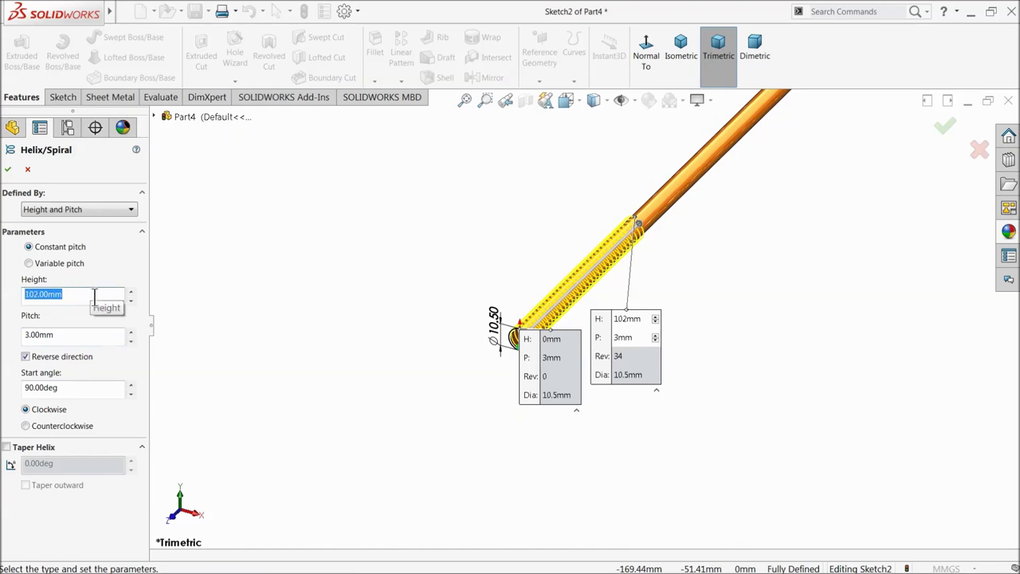
pyautogui.press('Return')
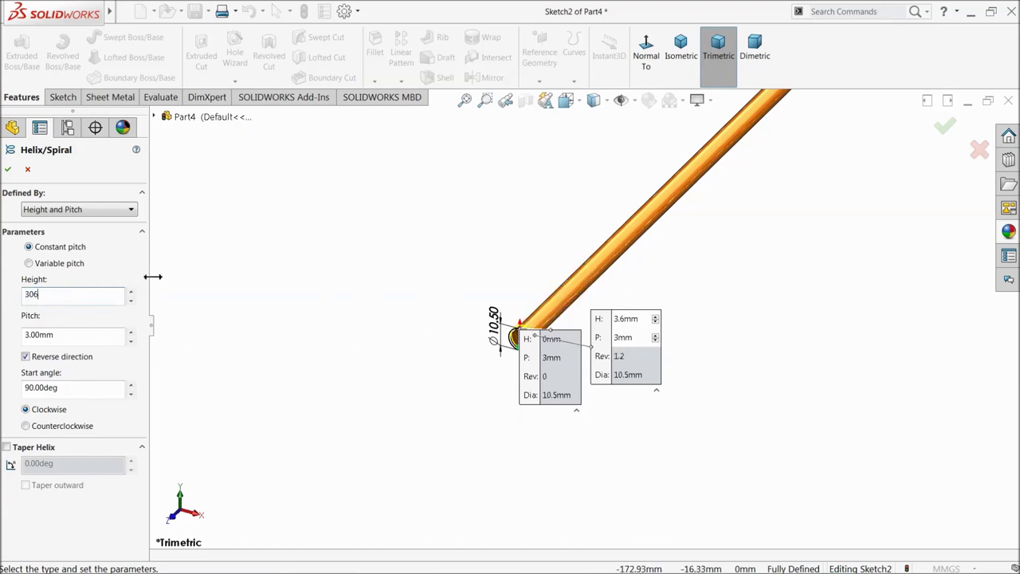
pyautogui.press('Return')
pyautogui.scroll(3, 728, 208)
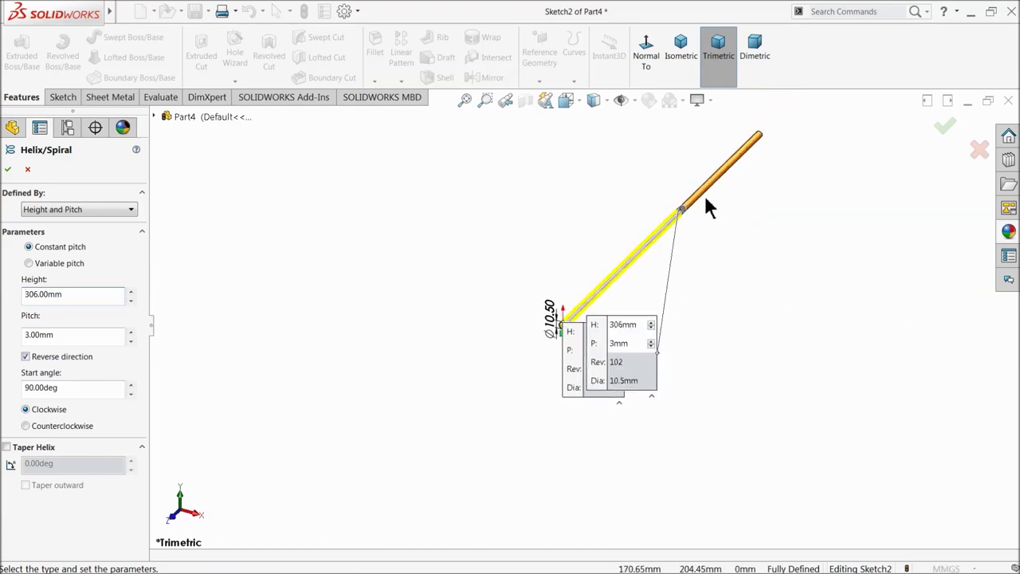
pyautogui.moveTo(706, 199); pyautogui.dragTo(588, 351, button='middle')
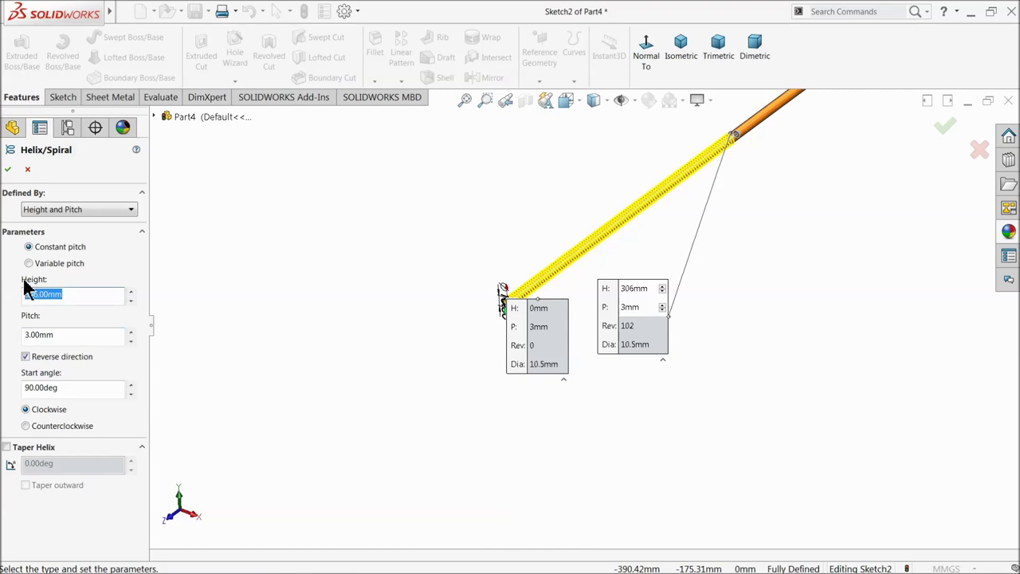
pyautogui.write('102')
pyautogui.press('Return')
pyautogui.scroll(-4, 576, 266)
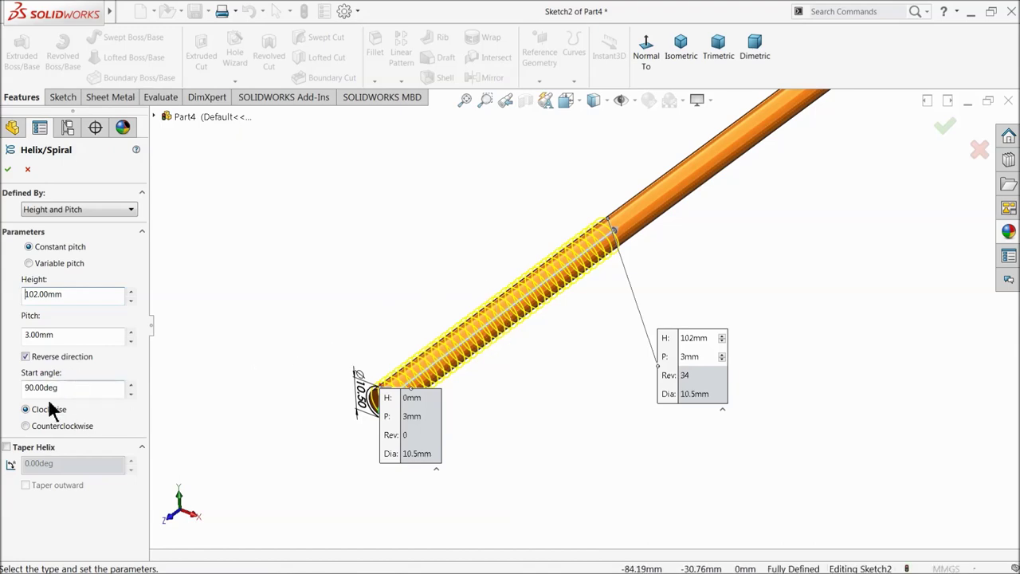
pyautogui.click(9, 169)
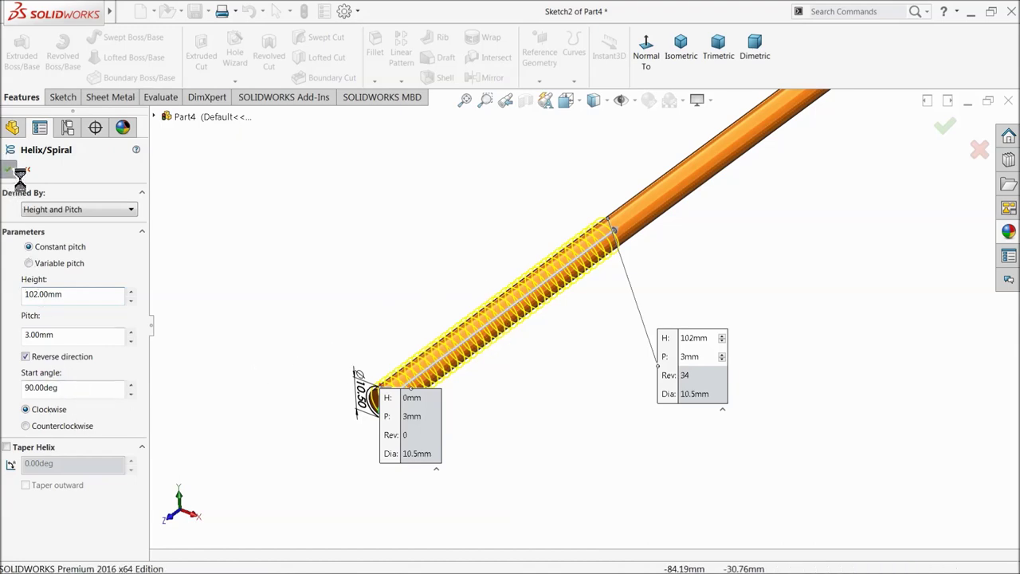
pyautogui.scroll(-2, 394, 402)
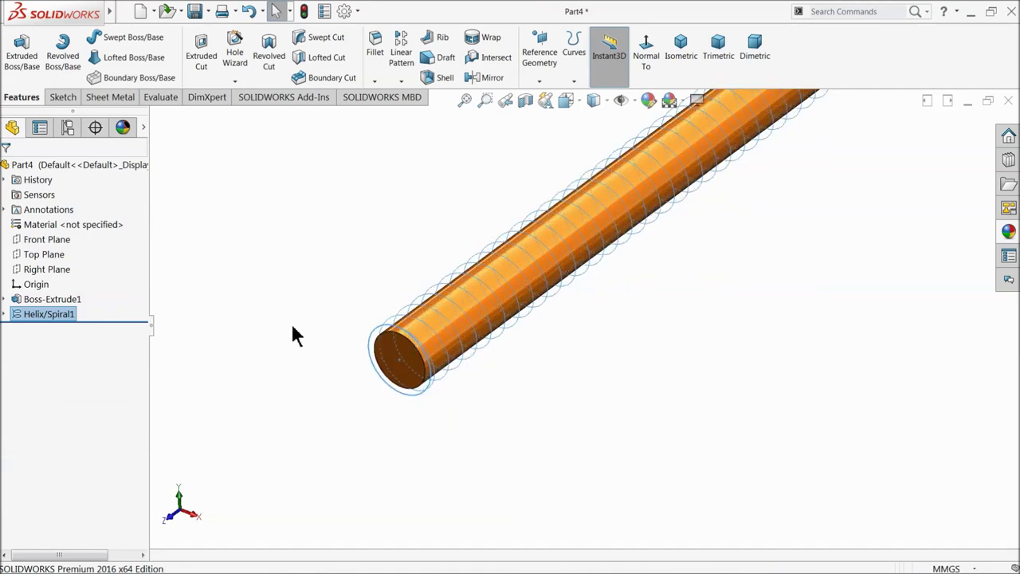
# Start a sketch on the Right Plane and view it face-on
pyautogui.click(21, 272)
pyautogui.click(40, 258)
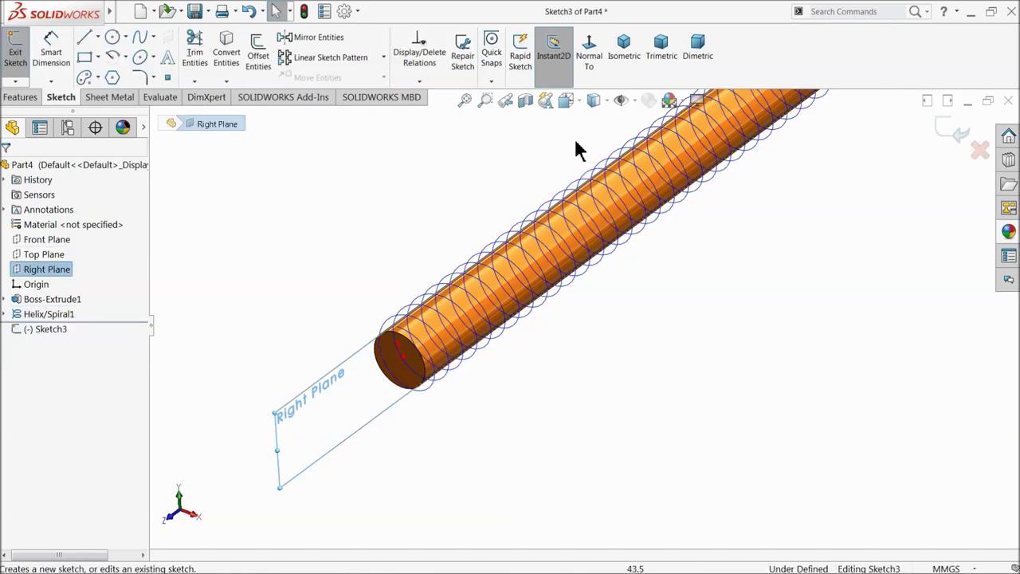
pyautogui.click(594, 59)
pyautogui.scroll(-10, 382, 288)
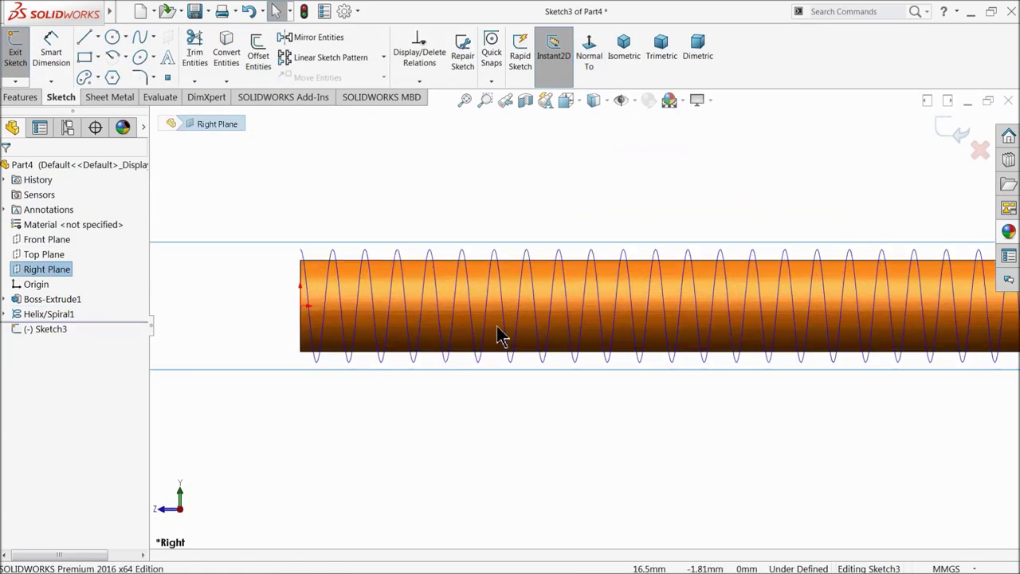
pyautogui.scroll(3, 337, 268)
pyautogui.scroll(-4, 346, 296)
pyautogui.scroll(-3, 470, 289)
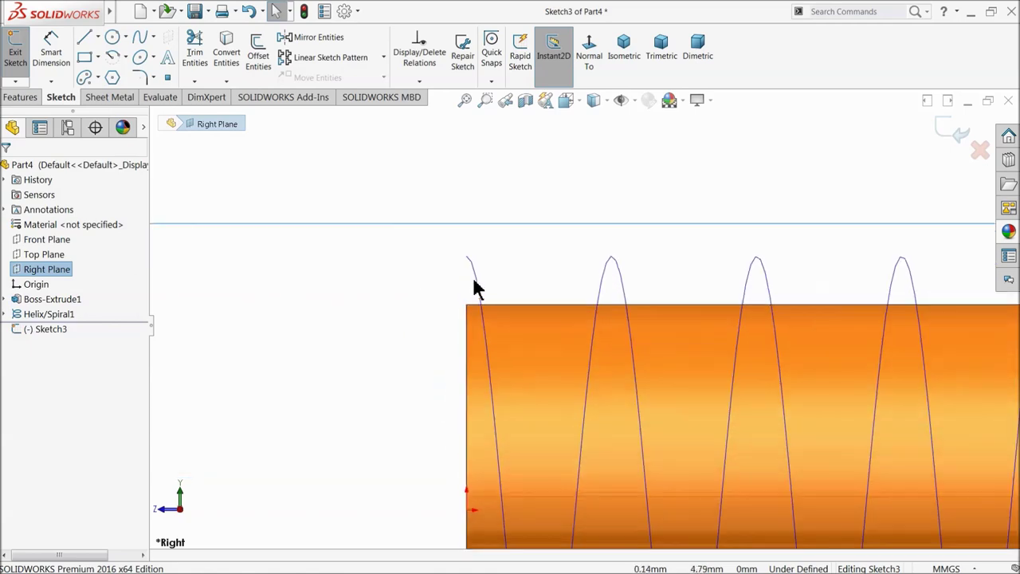
# Draw a construction triangle above the rod's end with a centreline from apex to base
pyautogui.click(97, 37)
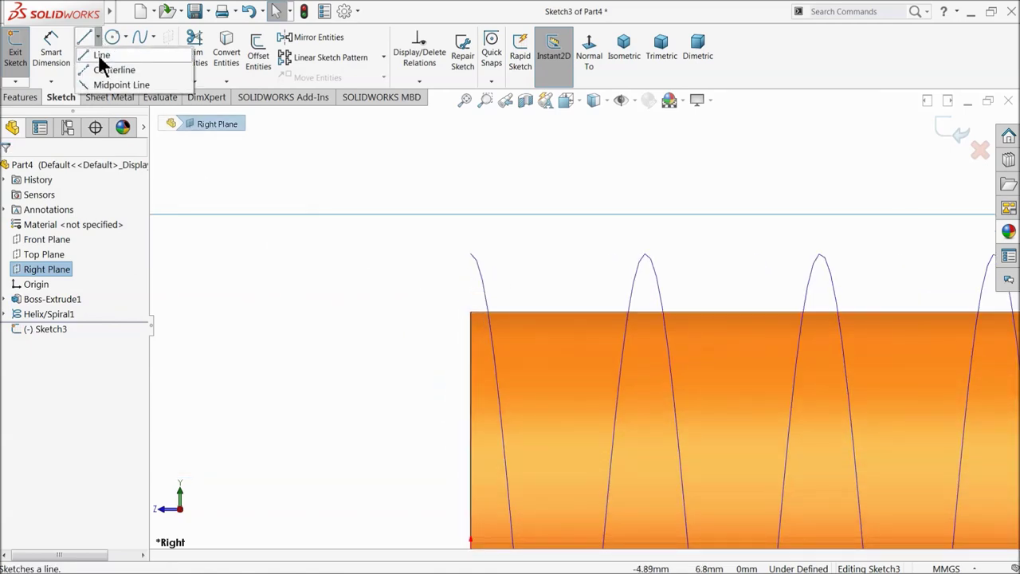
pyautogui.click(100, 69)
pyautogui.scroll(-3, 471, 152)
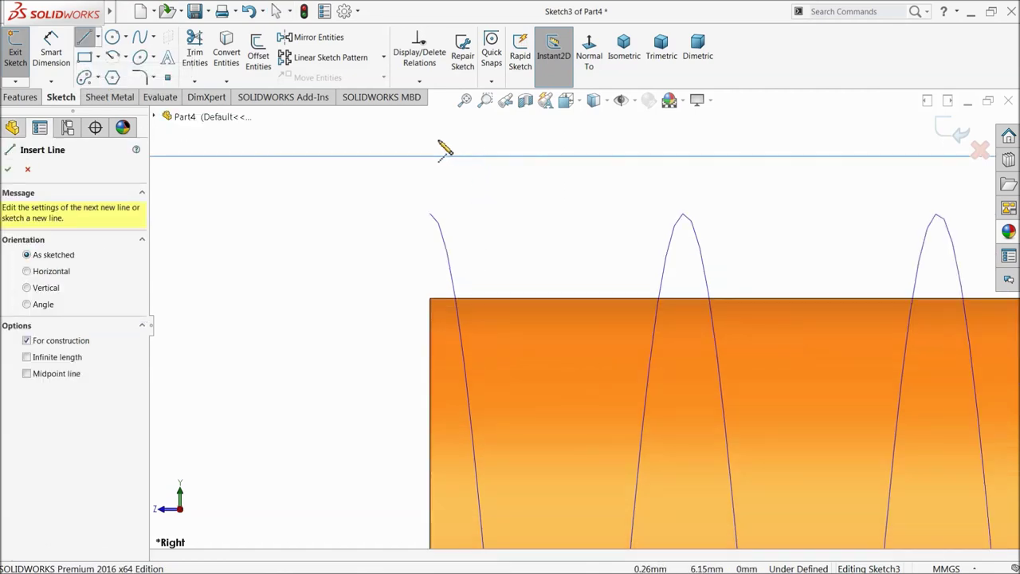
pyautogui.scroll(3, 462, 199)
pyautogui.scroll(-2, 489, 191)
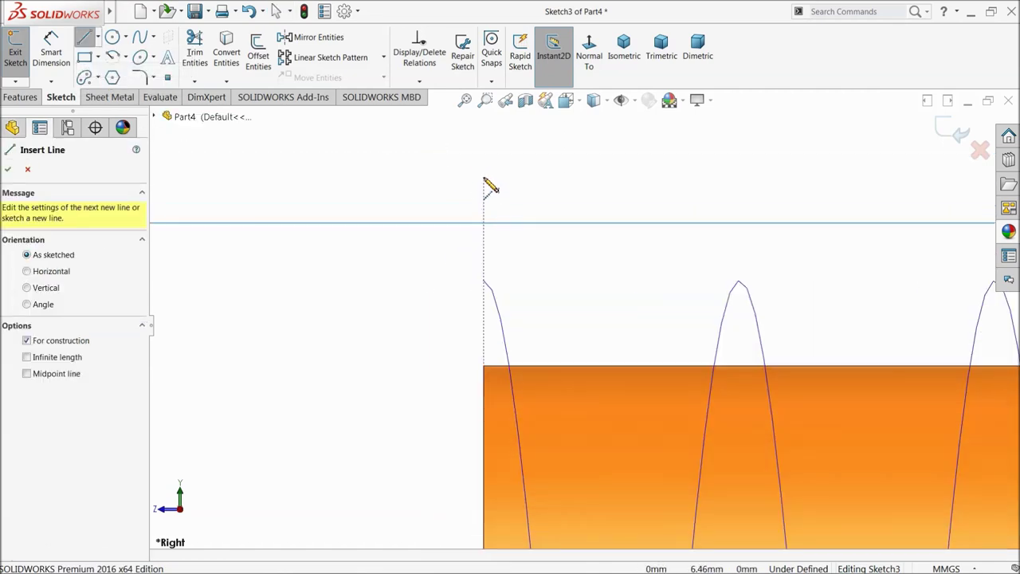
pyautogui.click(483, 179)
pyautogui.click(431, 368)
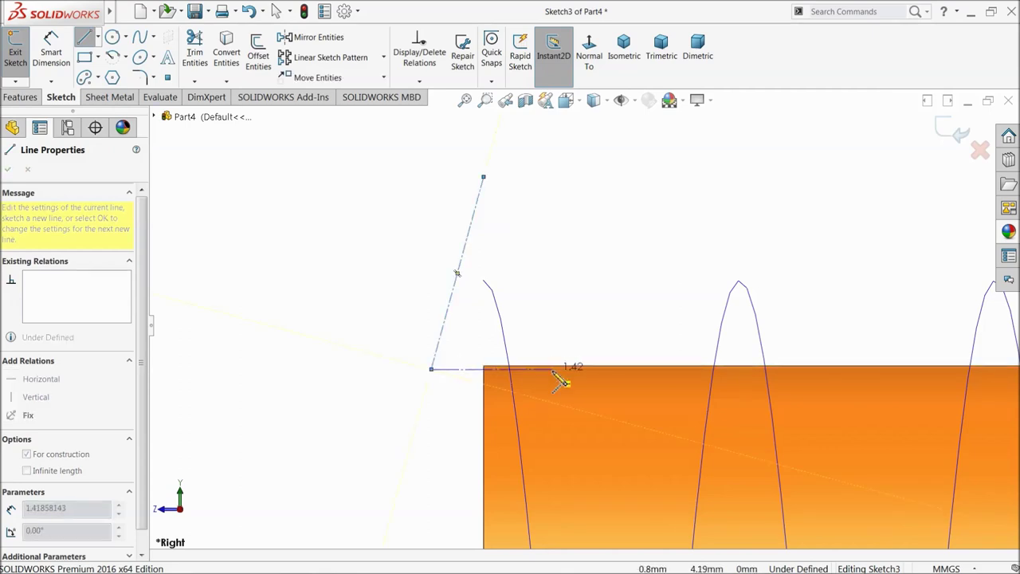
pyautogui.click(552, 369)
pyautogui.click(484, 176)
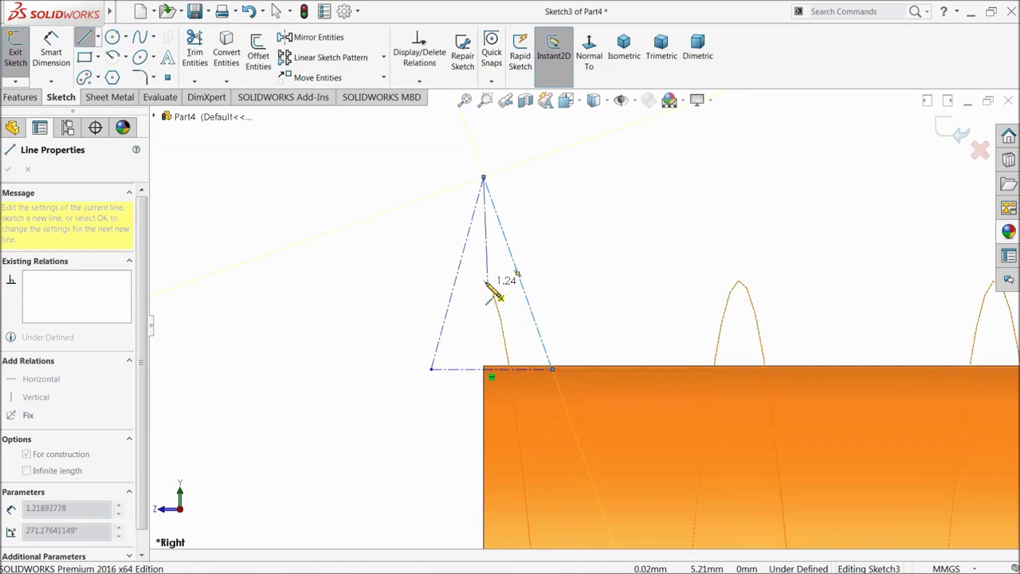
pyautogui.click(491, 369)
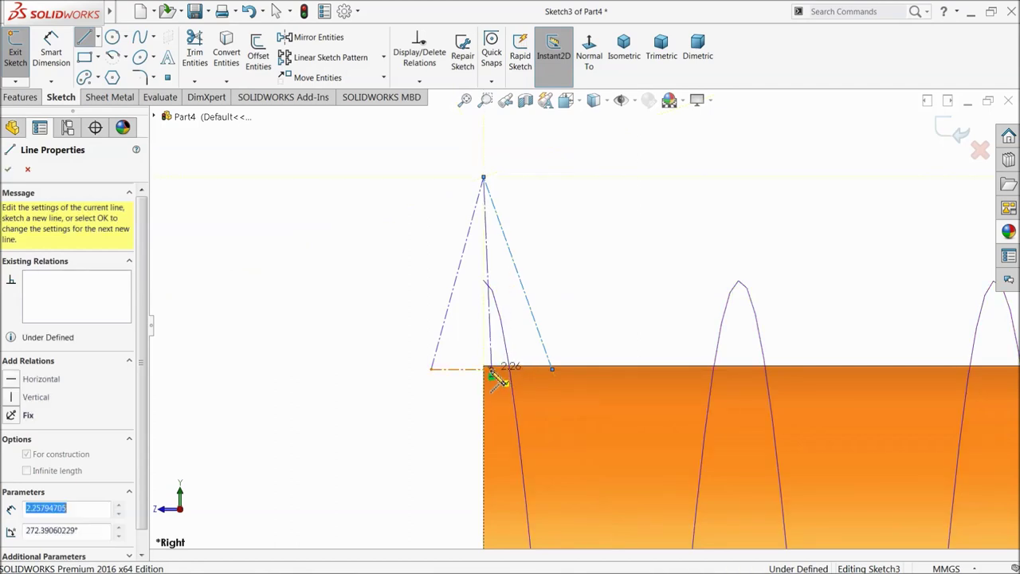
pyautogui.rightClick(606, 266)
pyautogui.click(613, 268)
# Make the centreline vertical and dimension its angle to the triangle's left side
pyautogui.scroll(-4, 550, 347)
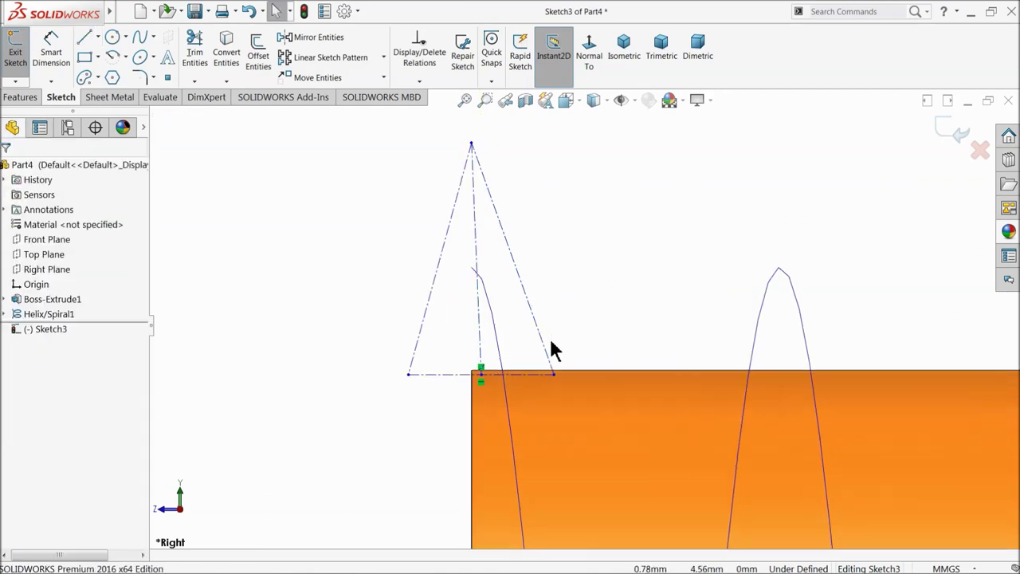
pyautogui.click(466, 241)
pyautogui.click(505, 199)
pyautogui.click(585, 248)
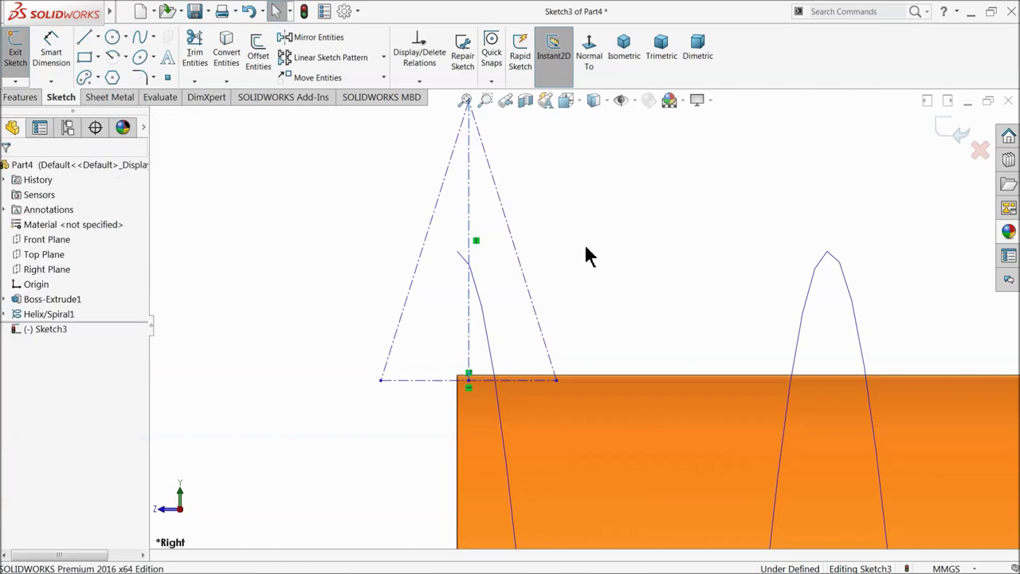
pyautogui.click(51, 52)
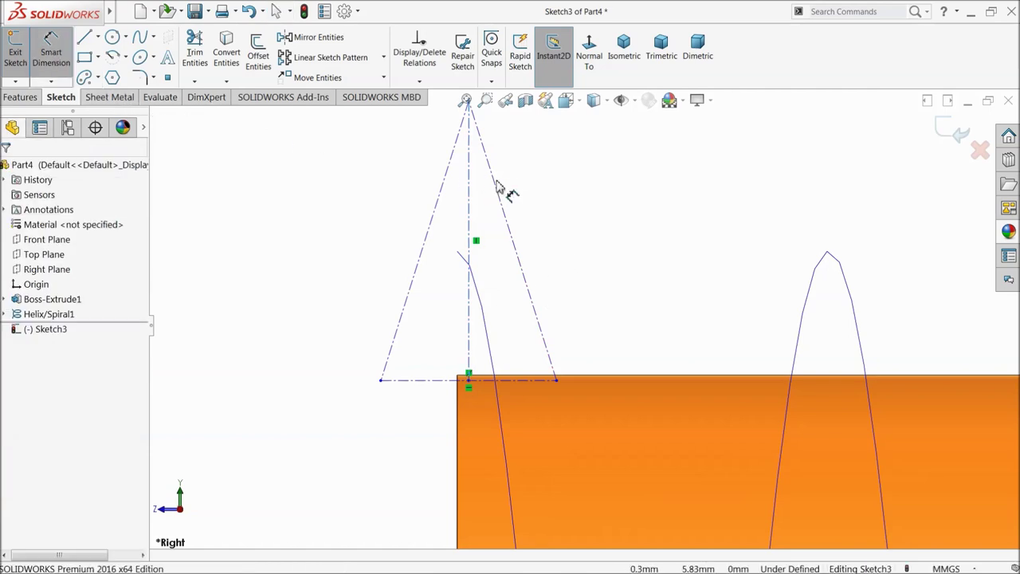
pyautogui.click(451, 179)
pyautogui.click(469, 195)
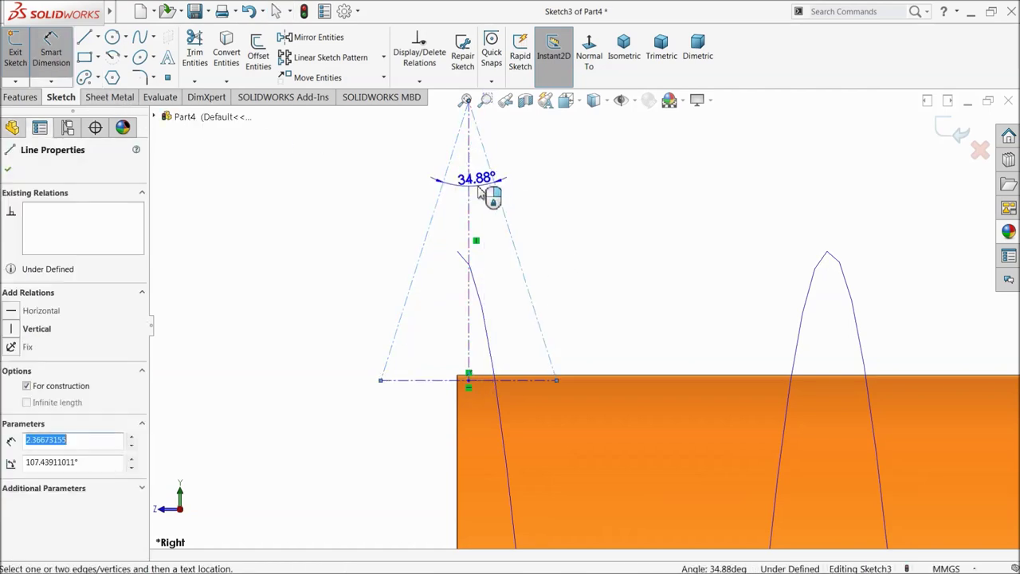
# Set the angle between the triangle's left side and centreline to 30°
pyautogui.click(478, 189)
pyautogui.write('30')
pyautogui.press('Return')
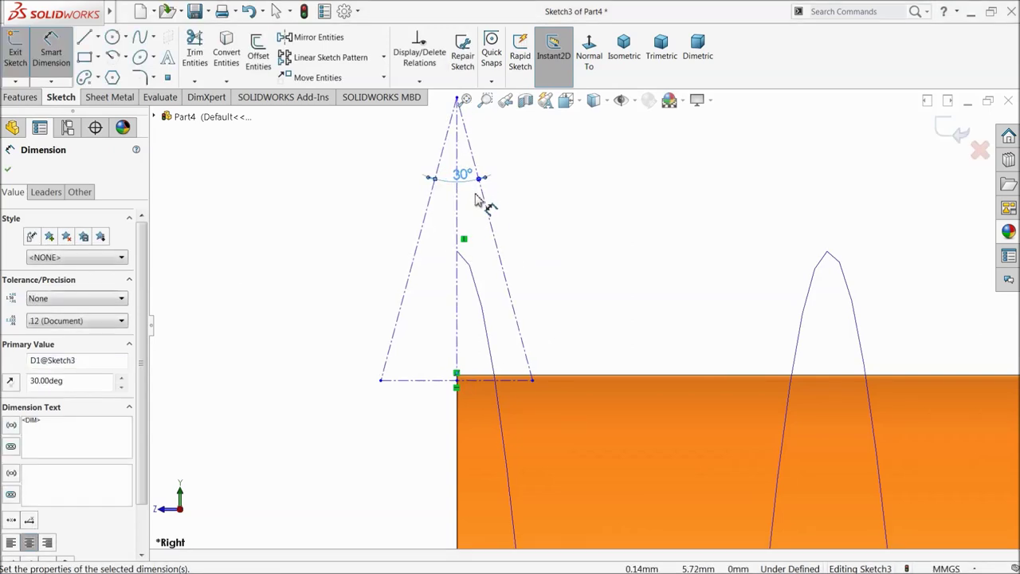
pyautogui.click(579, 261)
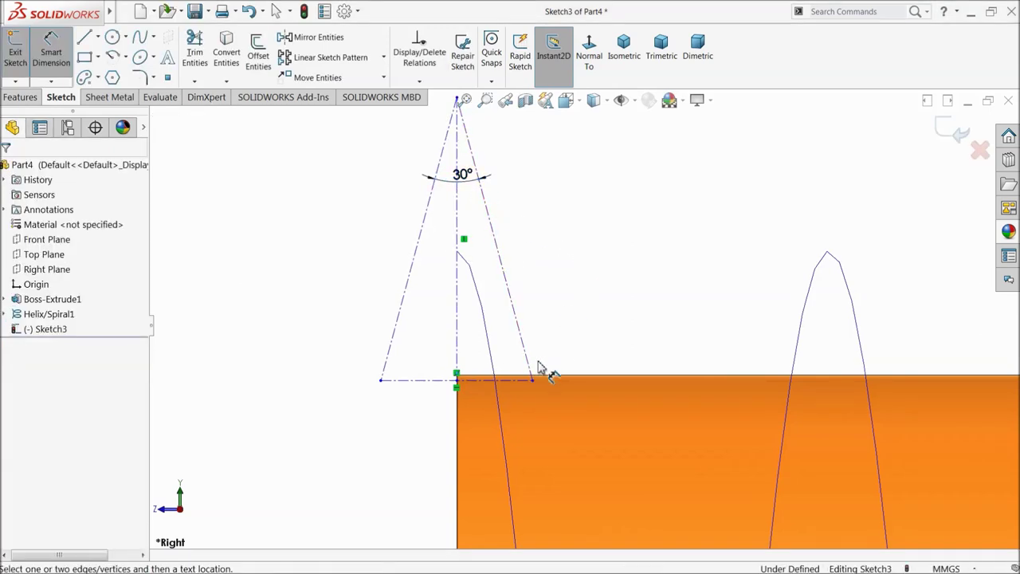
pyautogui.scroll(-3, 529, 360)
pyautogui.scroll(-4, 450, 391)
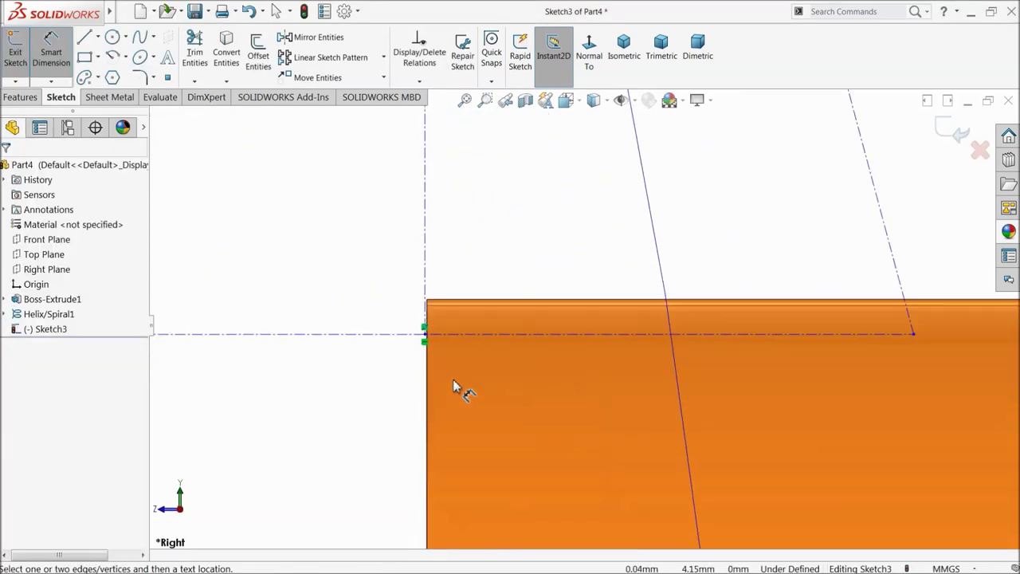
pyautogui.click(58, 69)
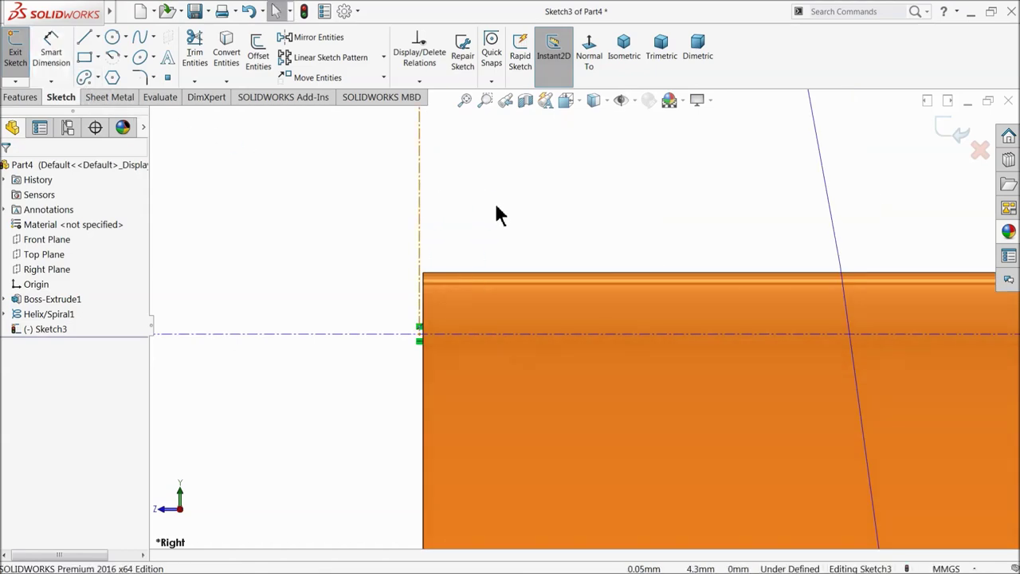
# Make the triangle's vertical centreline collinear with the rod's left end edge
pyautogui.scroll(-3, 471, 316)
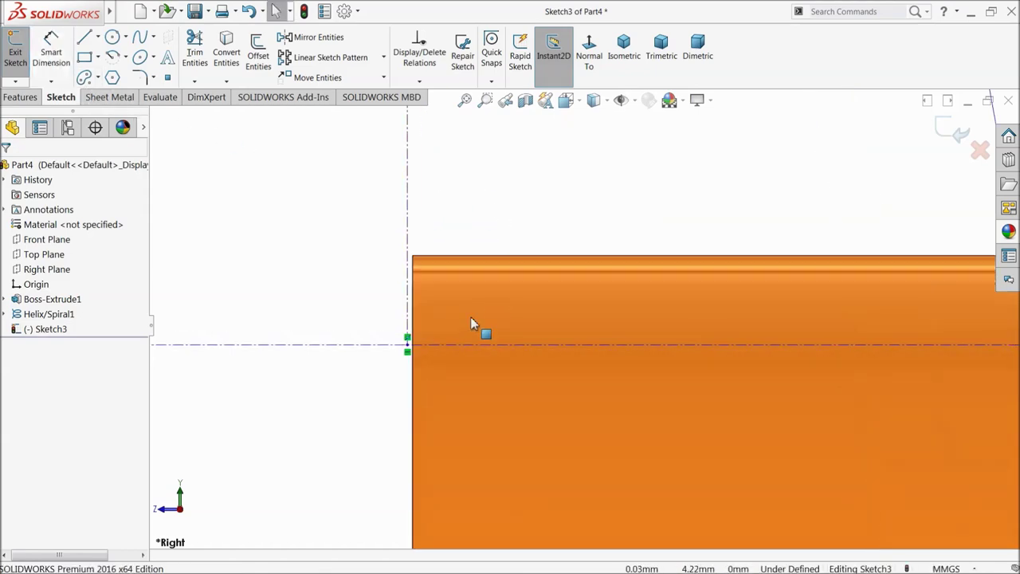
pyautogui.keyDown('ctrl'); pyautogui.click(408, 272); pyautogui.keyUp('ctrl')
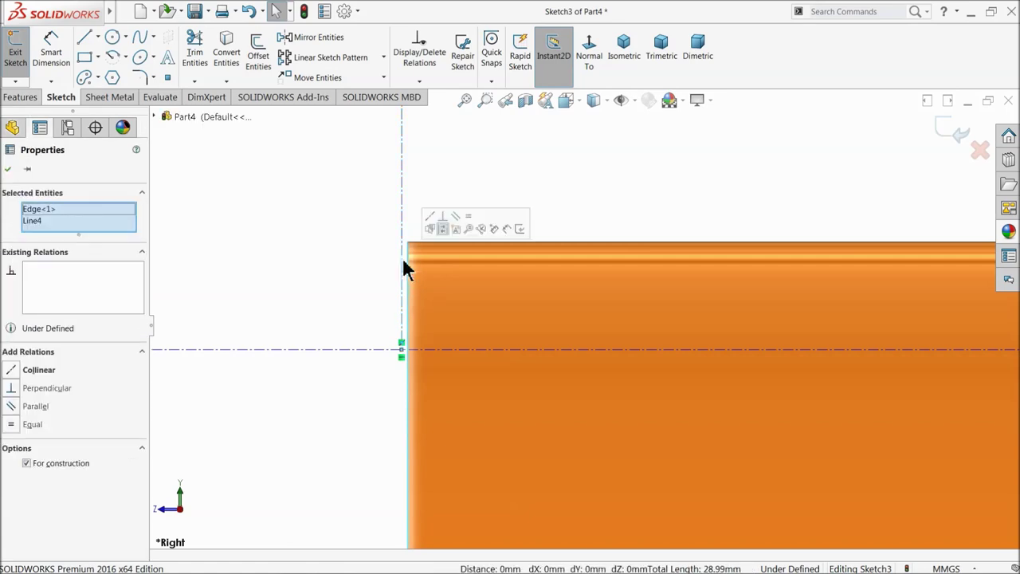
pyautogui.click(430, 217)
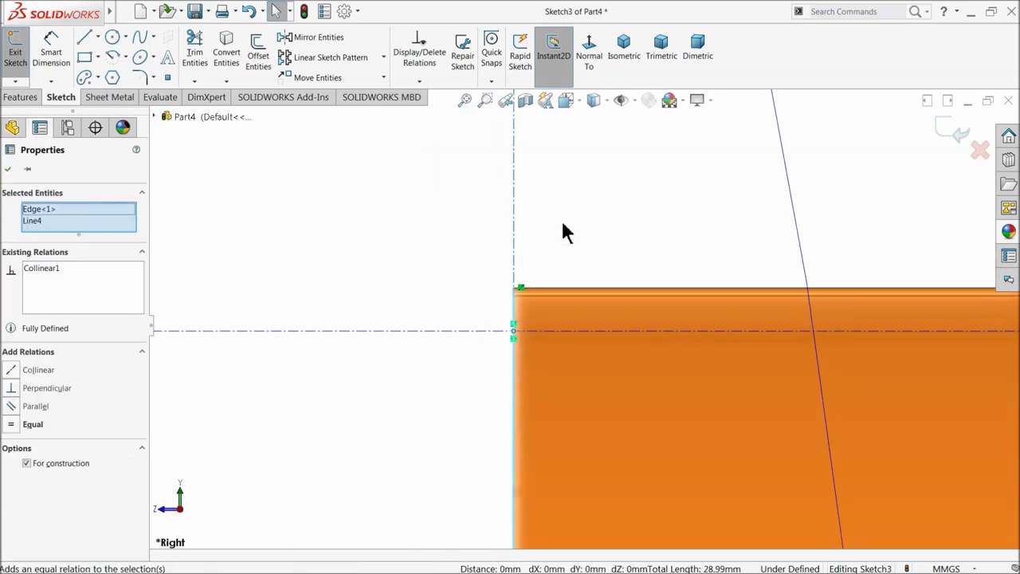
pyautogui.scroll(5, 568, 201)
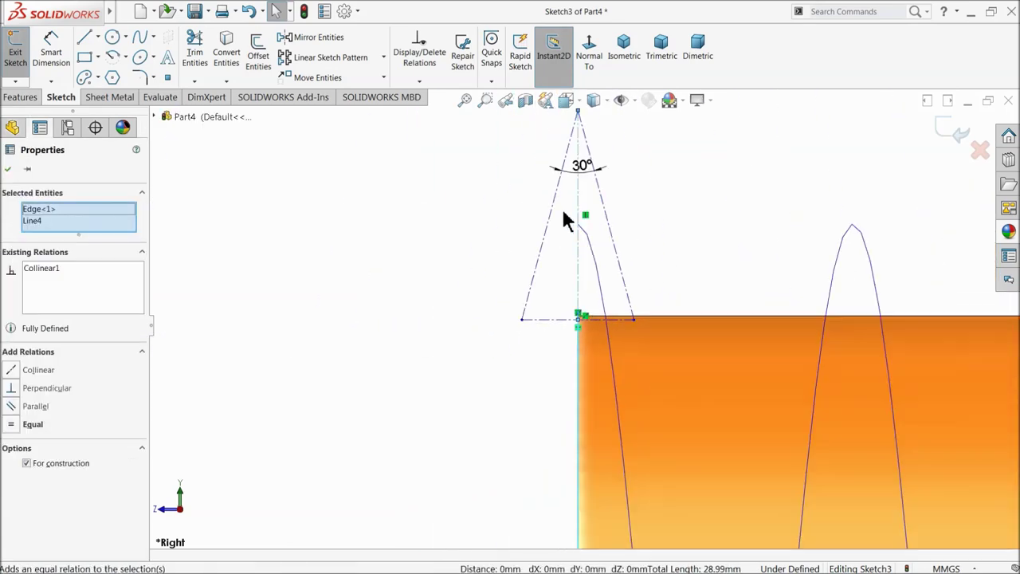
pyautogui.press('Escape')
# Make the triangle's base construction line collinear with the rod's top edge
pyautogui.scroll(-5, 589, 292)
pyautogui.scroll(-5, 590, 291)
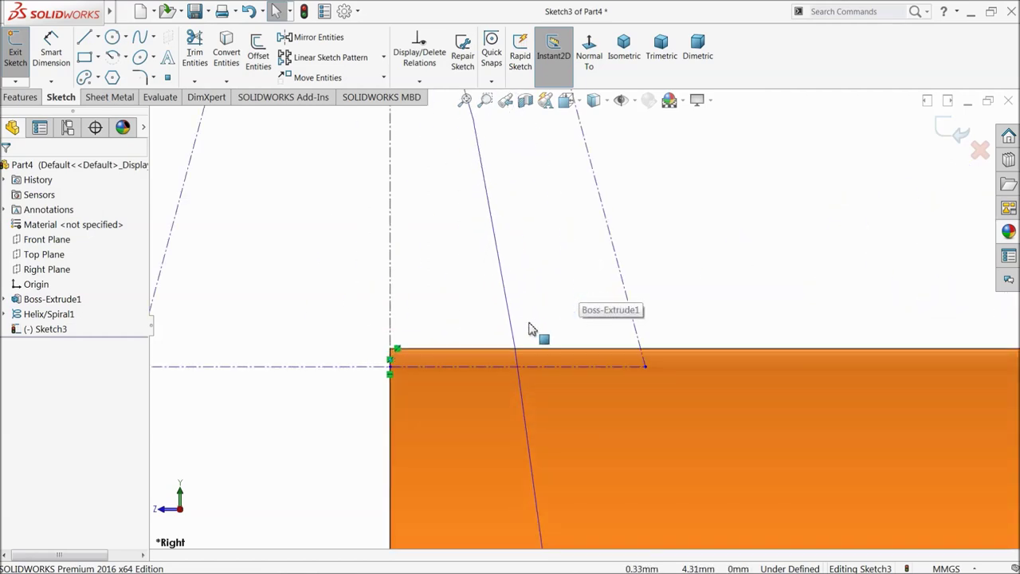
pyautogui.click(416, 351)
pyautogui.keyDown('ctrl'); pyautogui.click(426, 384); pyautogui.keyUp('ctrl')
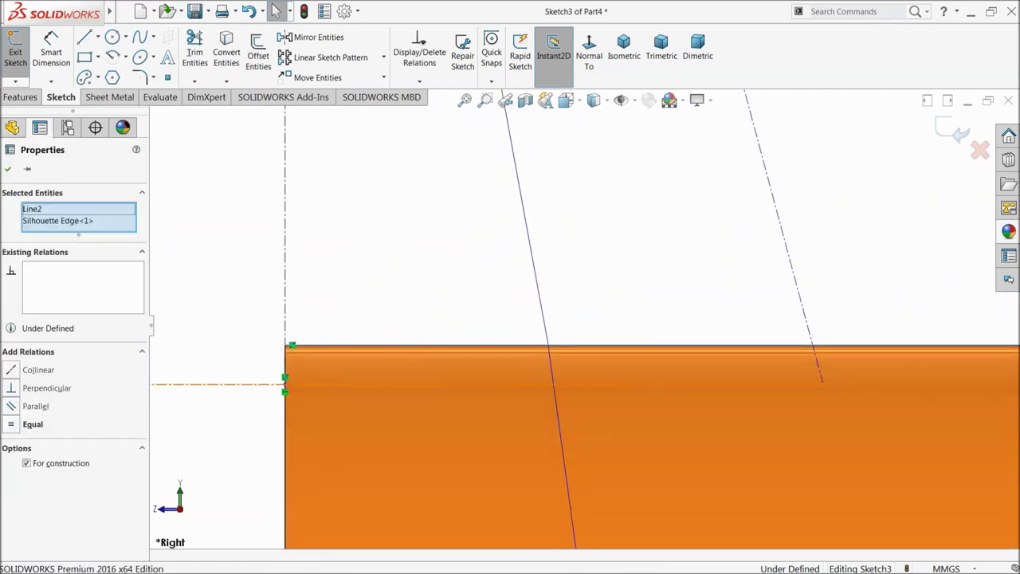
pyautogui.click(462, 350)
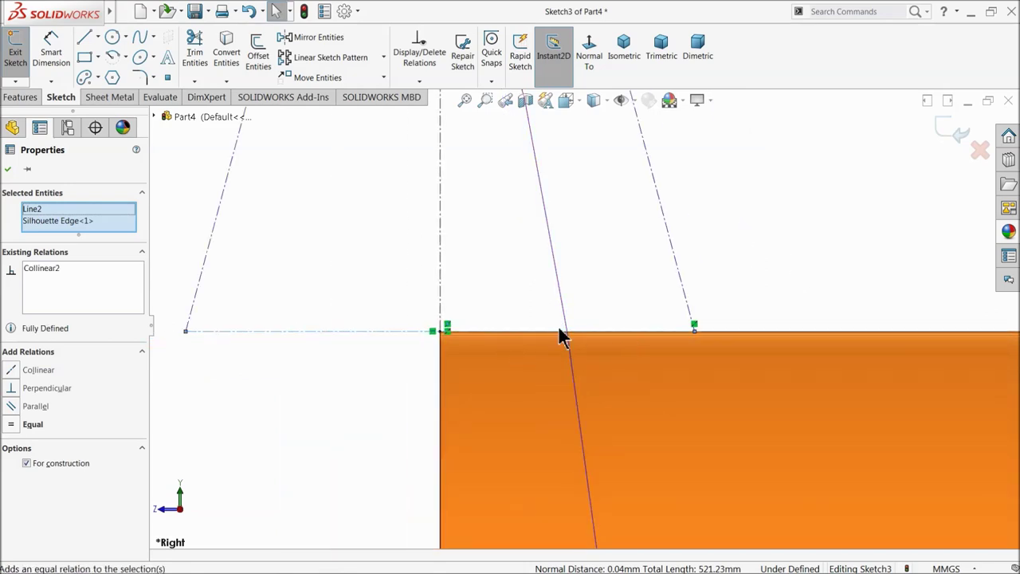
pyautogui.scroll(-10, 630, 339)
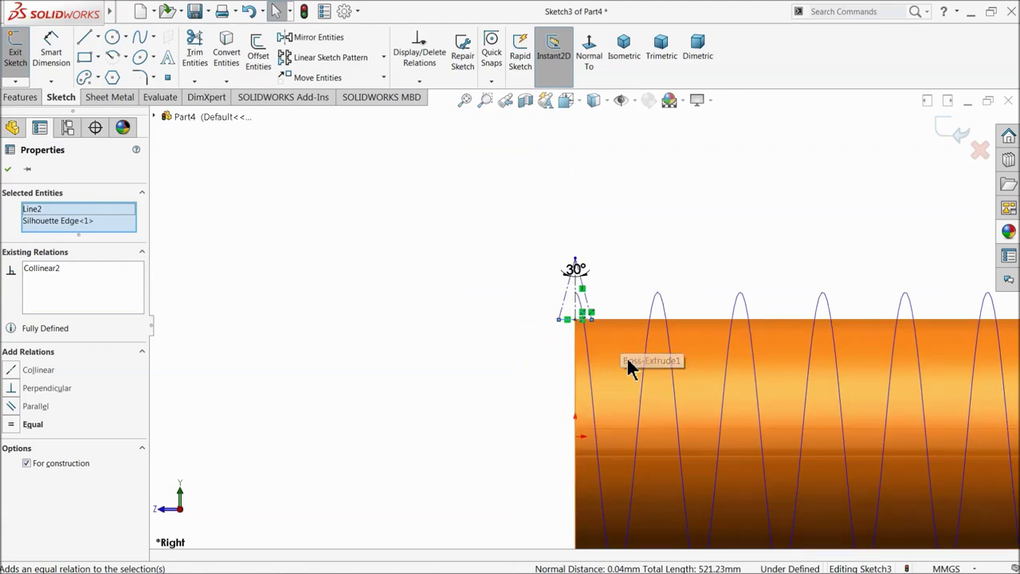
pyautogui.click(283, 198)
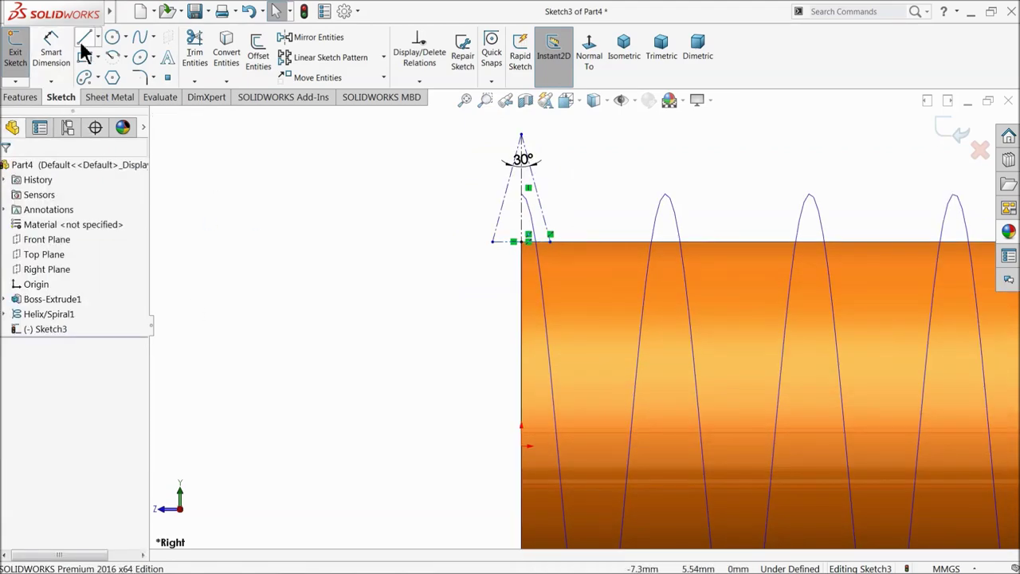
# Draw a horizontal construction centreline across the triangle at mid-height
pyautogui.click(98, 38)
pyautogui.click(102, 67)
pyautogui.scroll(3, 699, 296)
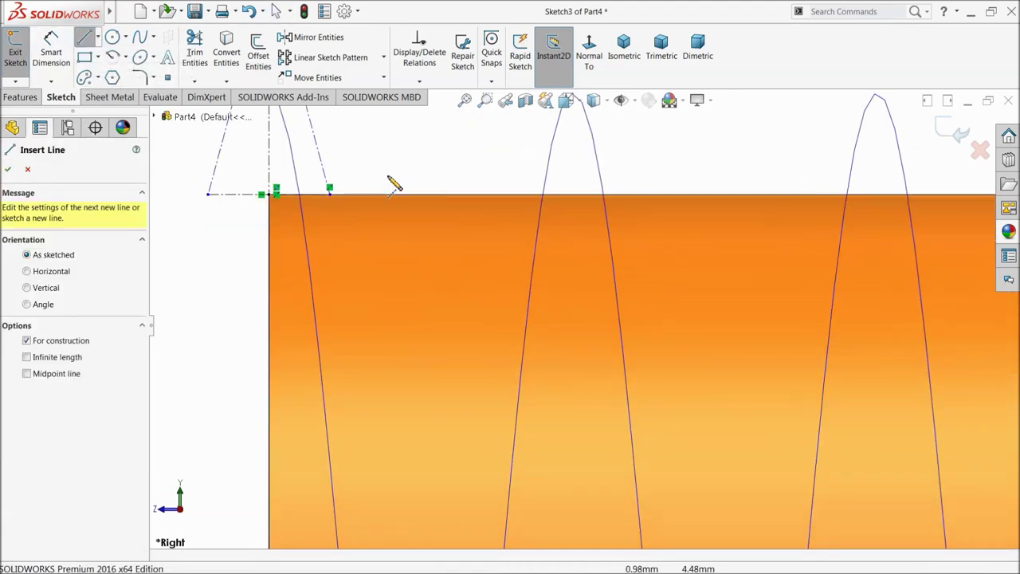
pyautogui.scroll(-2, 457, 207)
pyautogui.click(291, 190)
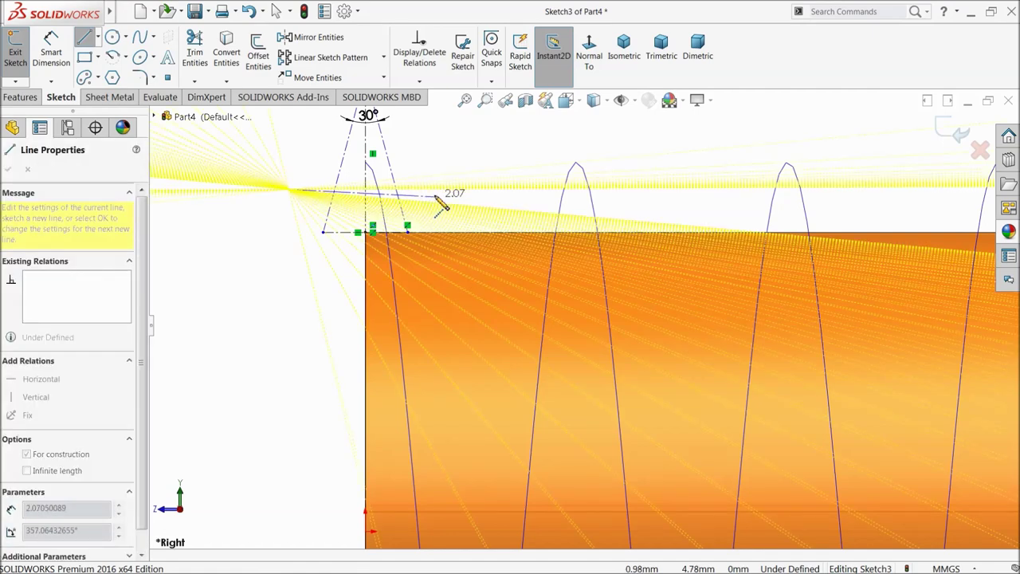
pyautogui.click(437, 189)
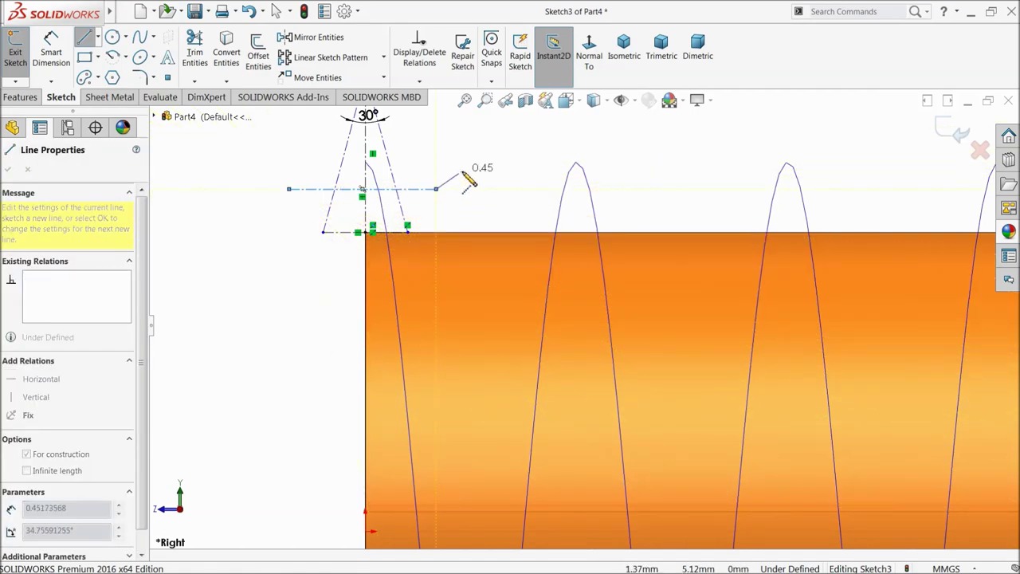
pyautogui.press('Escape')
pyautogui.press('z')
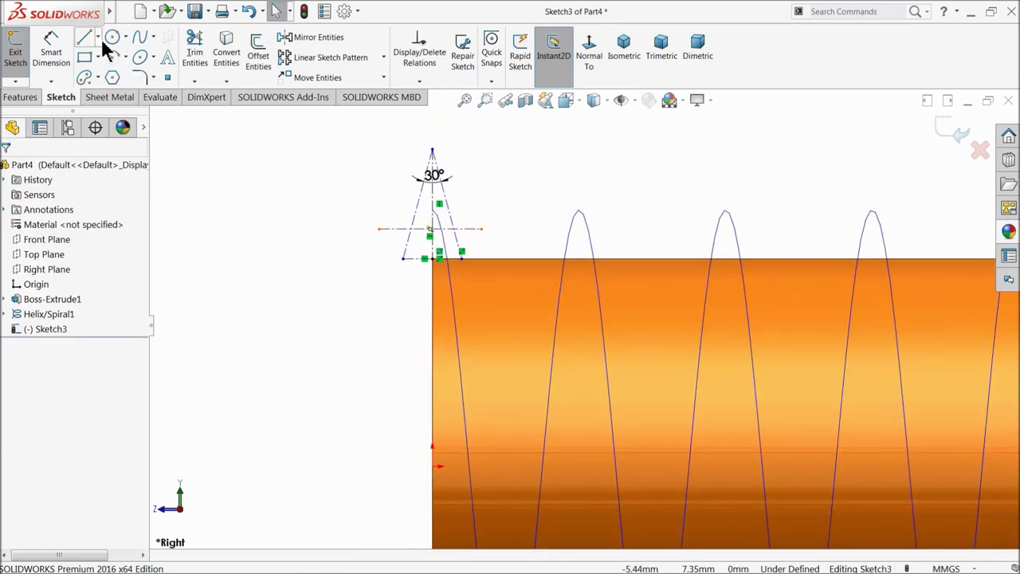
# Draw a second horizontal construction centreline across the triangle's upper part, nearer the apex
pyautogui.click(98, 37)
pyautogui.click(114, 70)
pyautogui.scroll(-3, 391, 196)
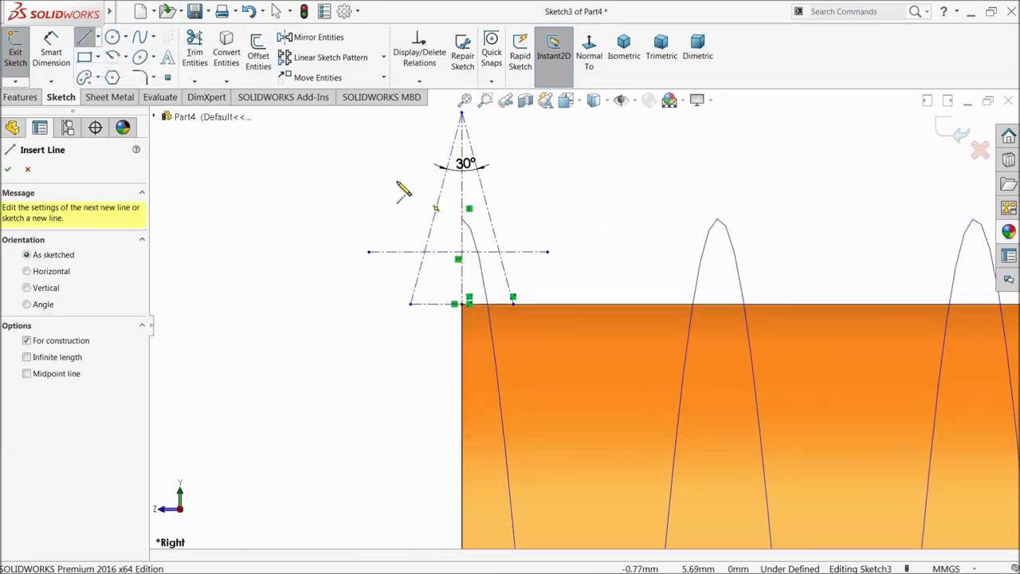
pyautogui.click(513, 180)
pyautogui.rightClick(561, 162)
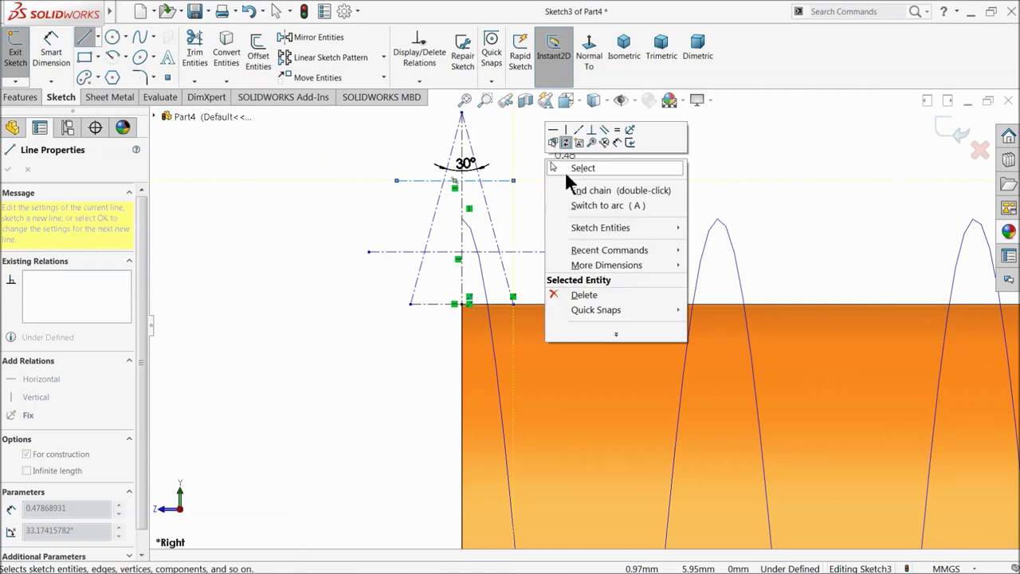
pyautogui.click(576, 166)
pyautogui.click(511, 275)
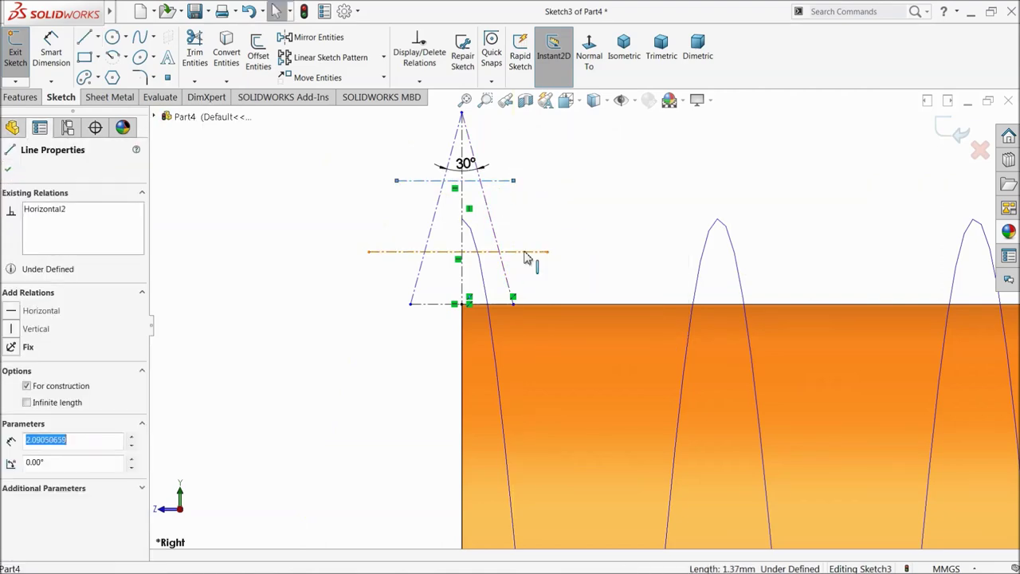
pyautogui.scroll(5, 443, 280)
pyautogui.scroll(-2, 537, 330)
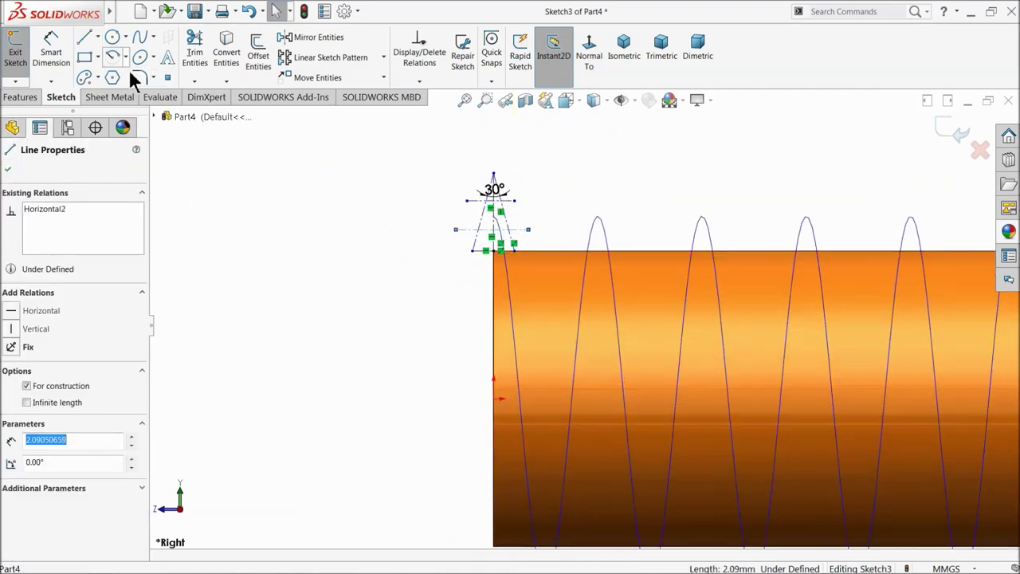
# Dimension the lower horizontal centreline 5.25 mm above the origin, correcting the 0.39 value
pyautogui.click(52, 52)
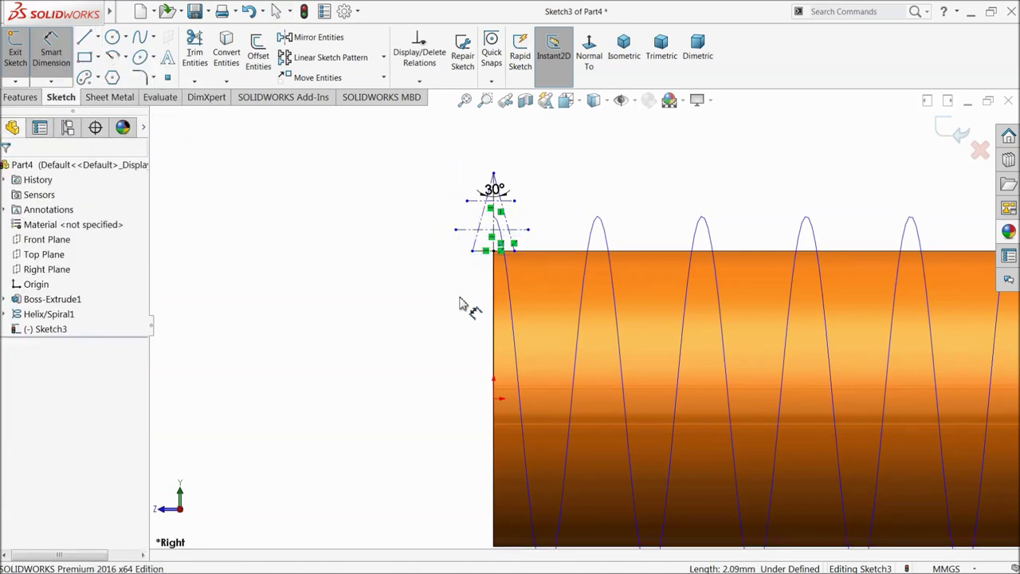
pyautogui.click(477, 231)
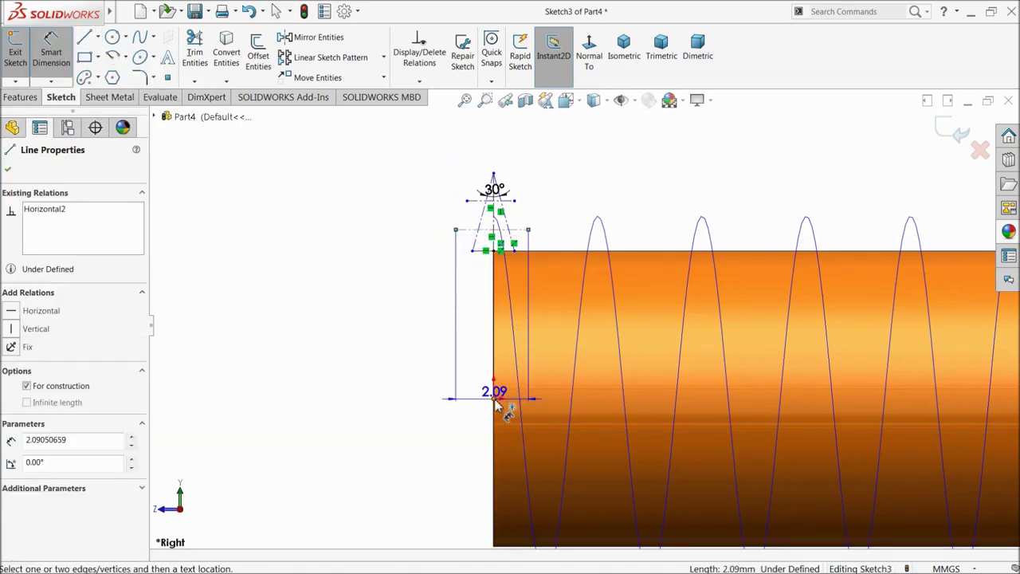
pyautogui.click(494, 399)
pyautogui.click(413, 327)
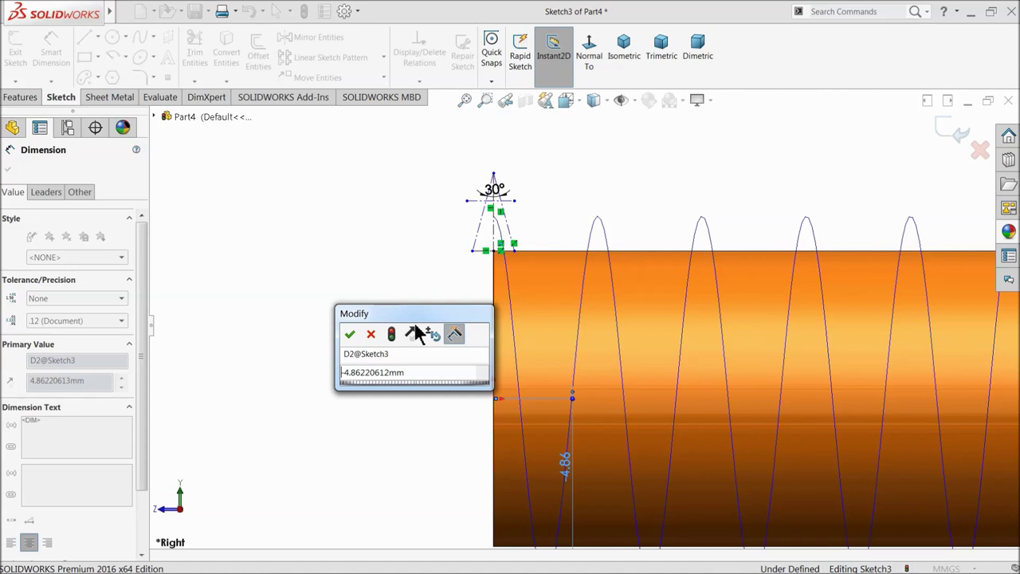
pyautogui.write('5.25')
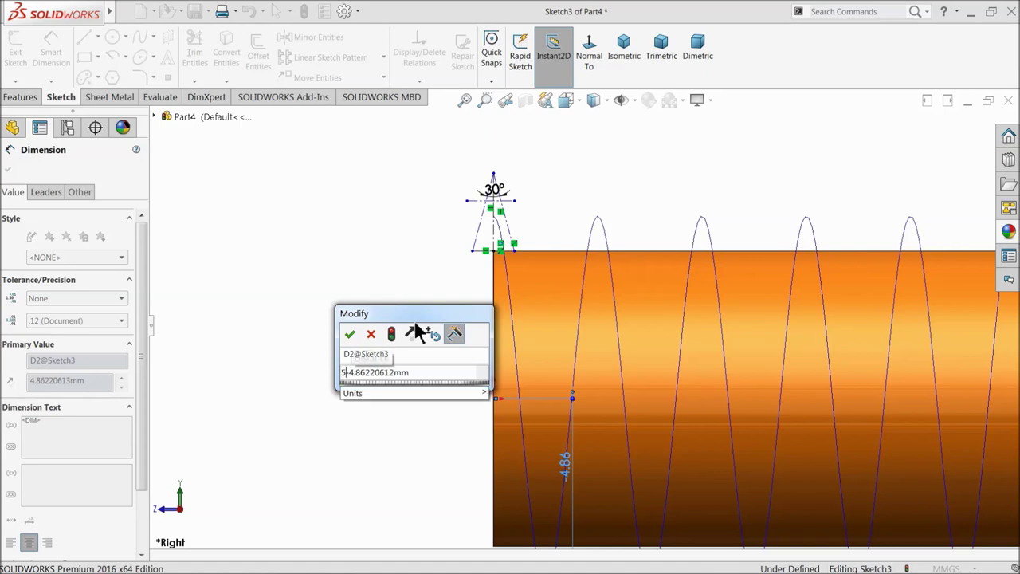
pyautogui.press('Return')
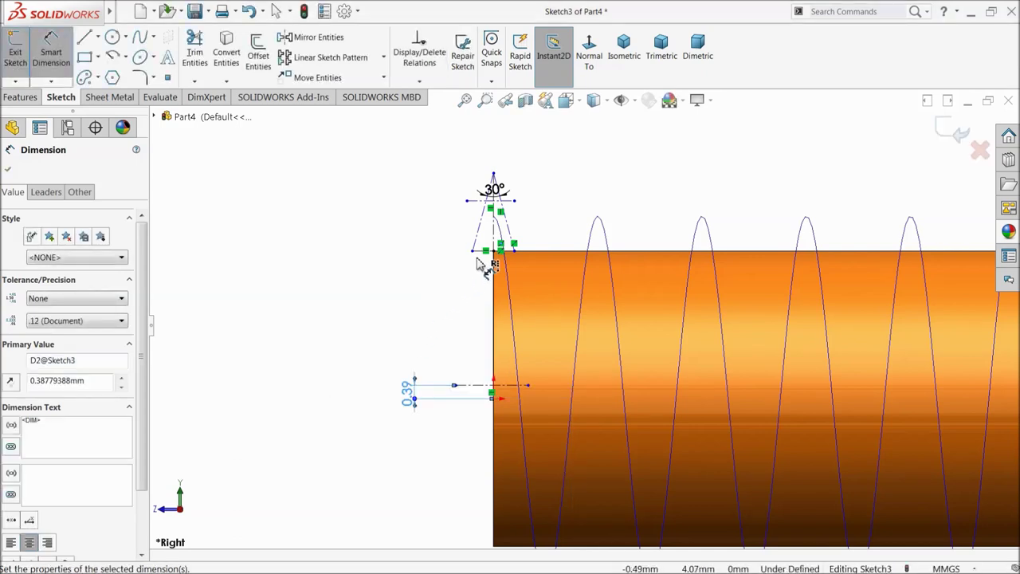
pyautogui.scroll(1, 481, 263)
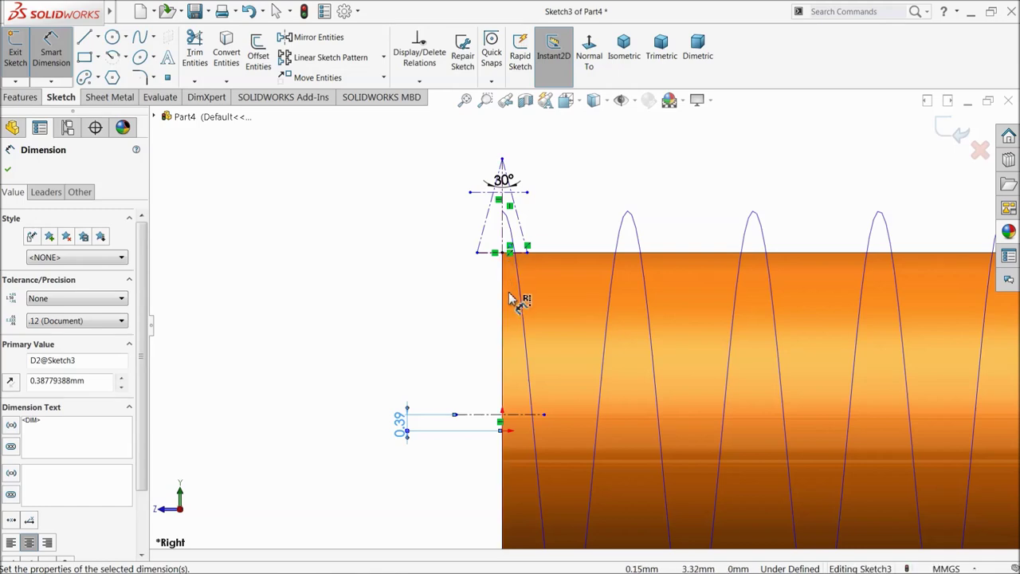
pyautogui.doubleClick(404, 428)
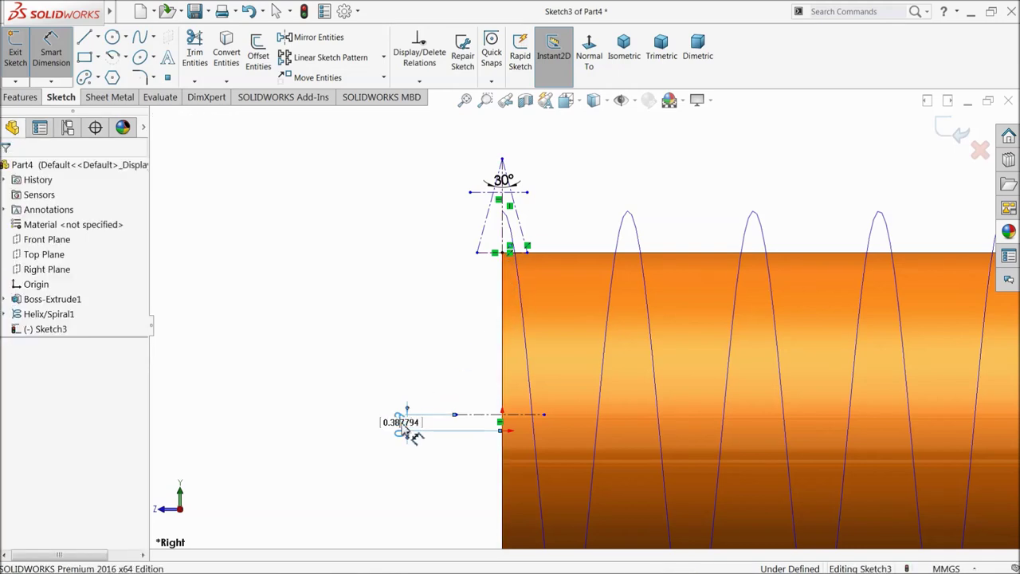
pyautogui.write('5.25')
pyautogui.press('Return')
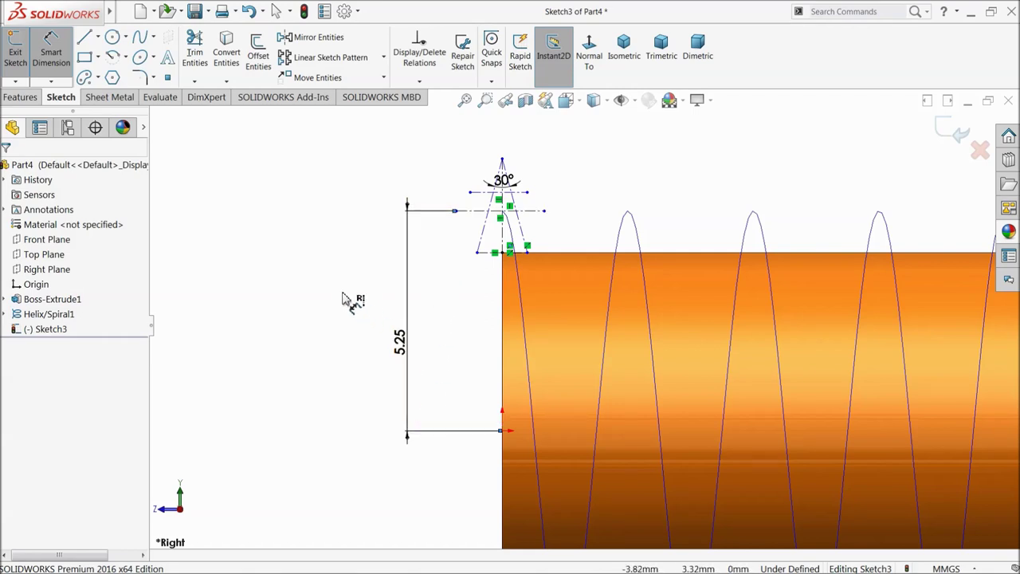
# Dimension the top horizontal line 6 mm above the bottom endpoint
pyautogui.click(481, 194)
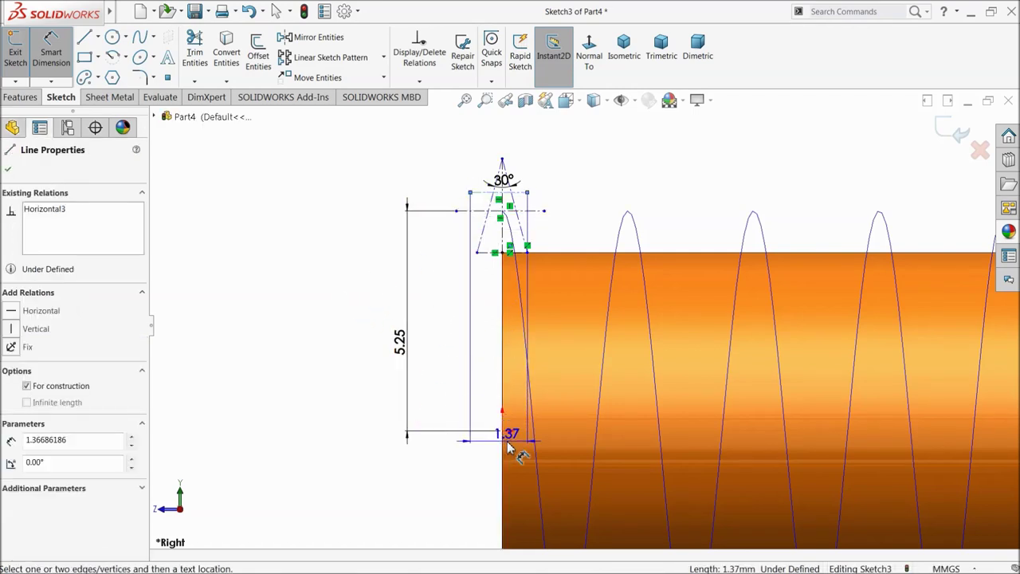
pyautogui.click(503, 431)
pyautogui.click(318, 351)
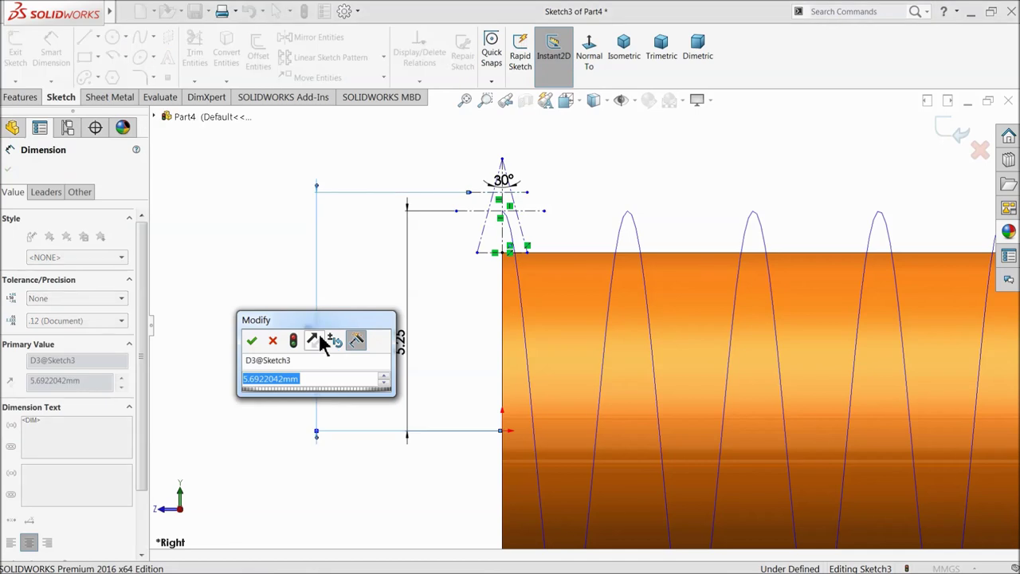
pyautogui.write('6')
pyautogui.press('Return')
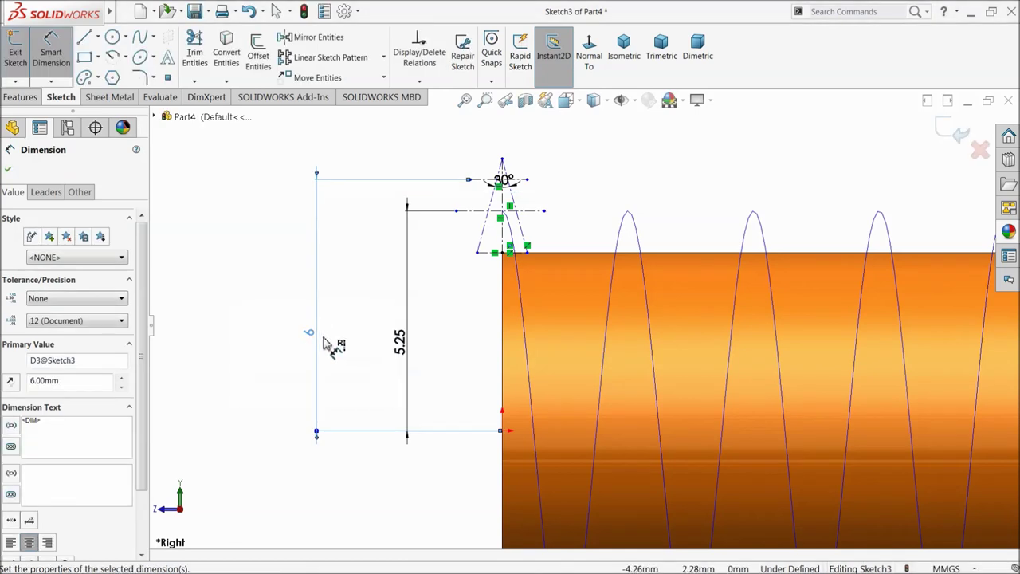
pyautogui.scroll(3, 466, 183)
pyautogui.scroll(2, 584, 250)
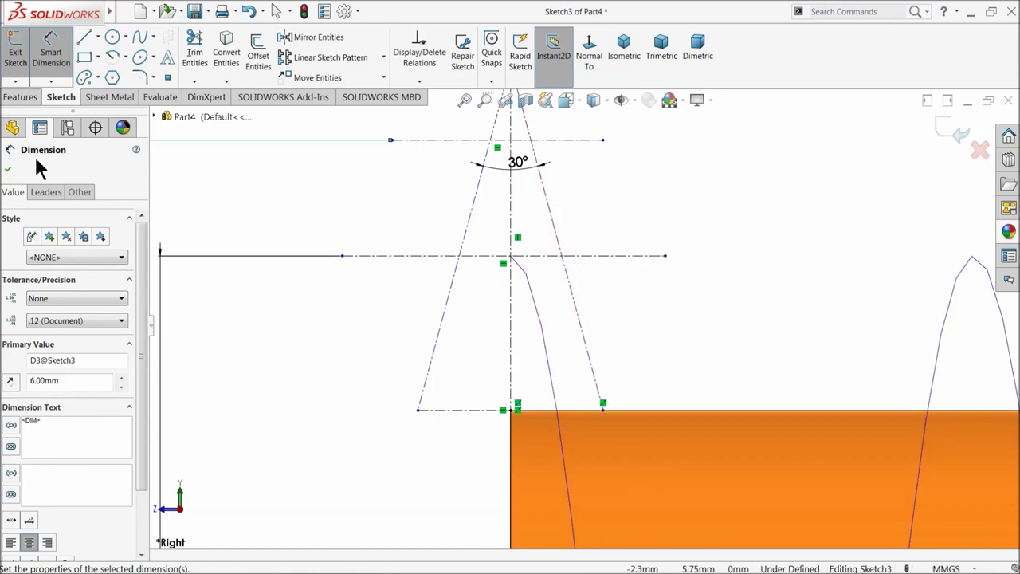
pyautogui.click(8, 170)
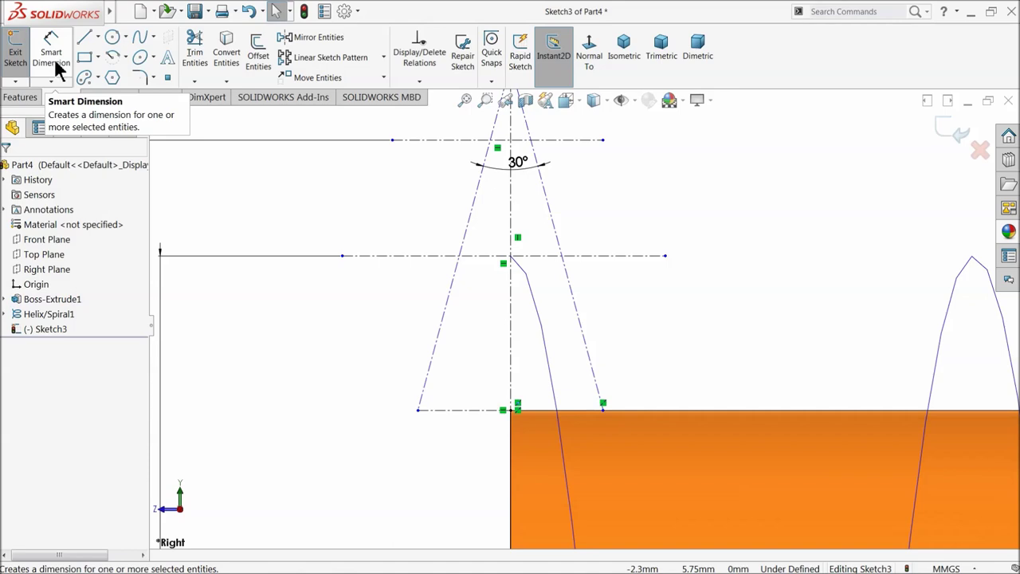
pyautogui.click(167, 77)
pyautogui.scroll(-5, 523, 271)
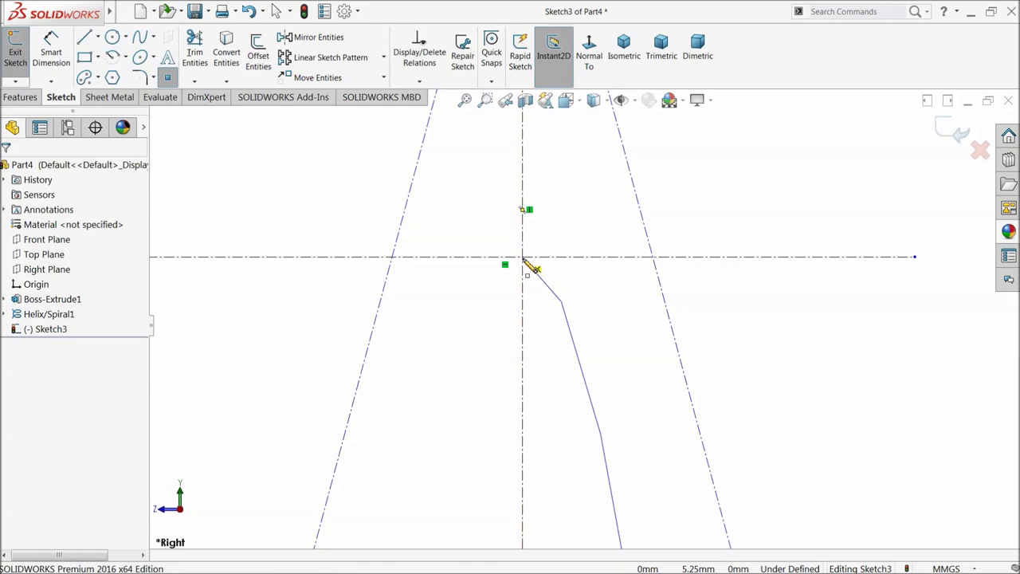
pyautogui.scroll(5, 518, 271)
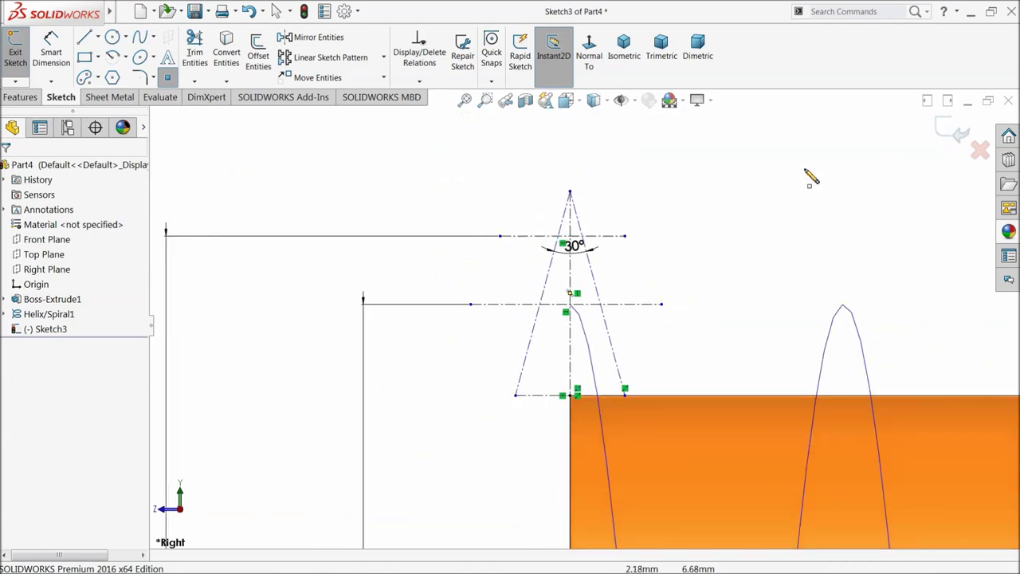
pyautogui.click(167, 79)
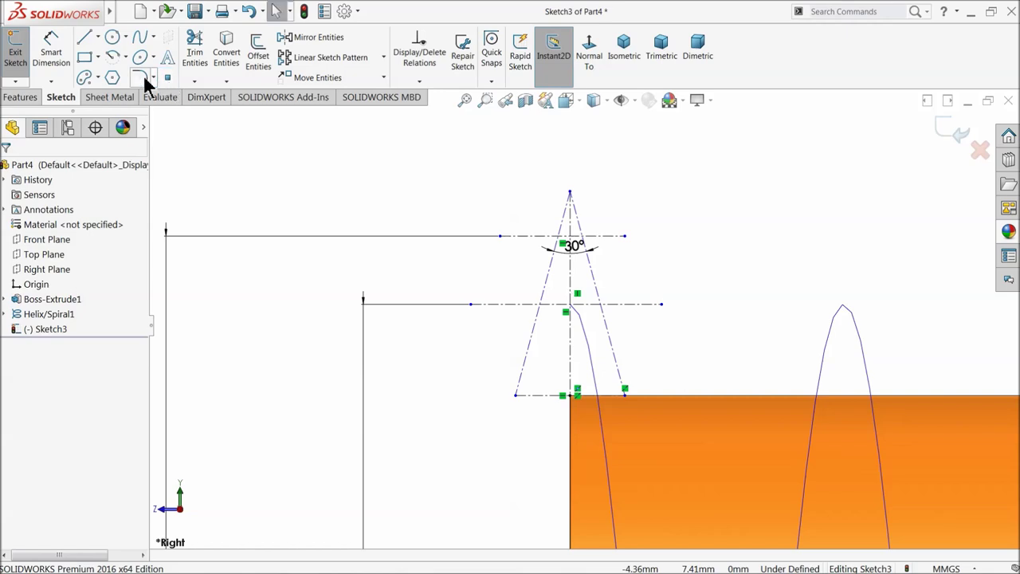
pyautogui.click(86, 41)
pyautogui.scroll(-2, 619, 338)
pyautogui.scroll(1, 594, 321)
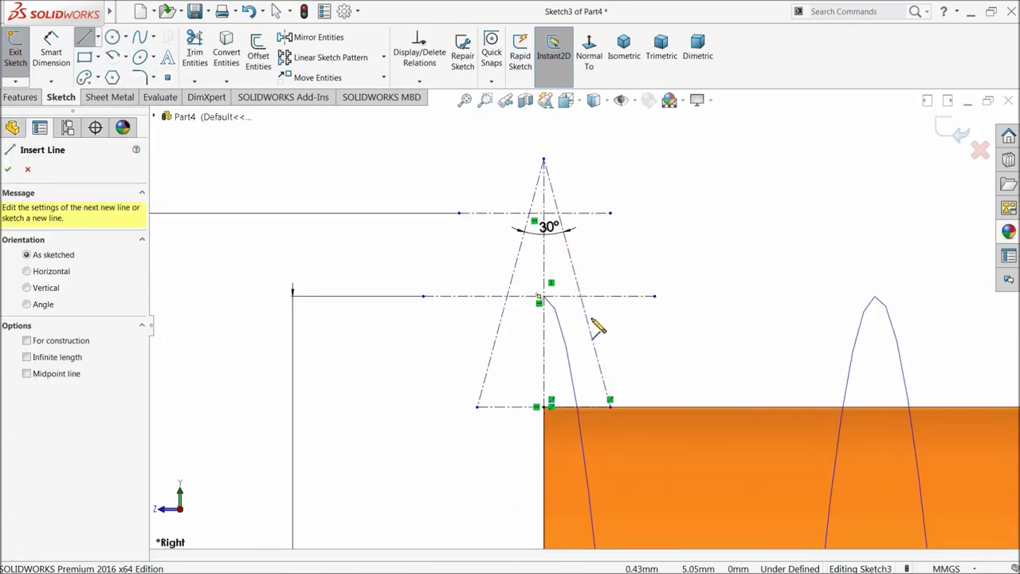
pyautogui.scroll(1, 608, 319)
pyautogui.scroll(1, 606, 338)
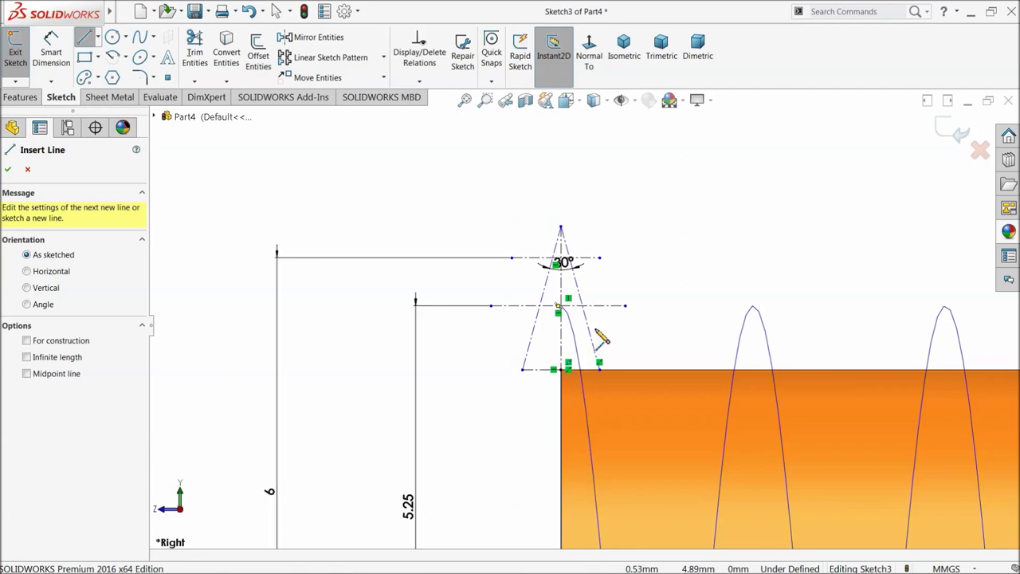
pyautogui.click(51, 47)
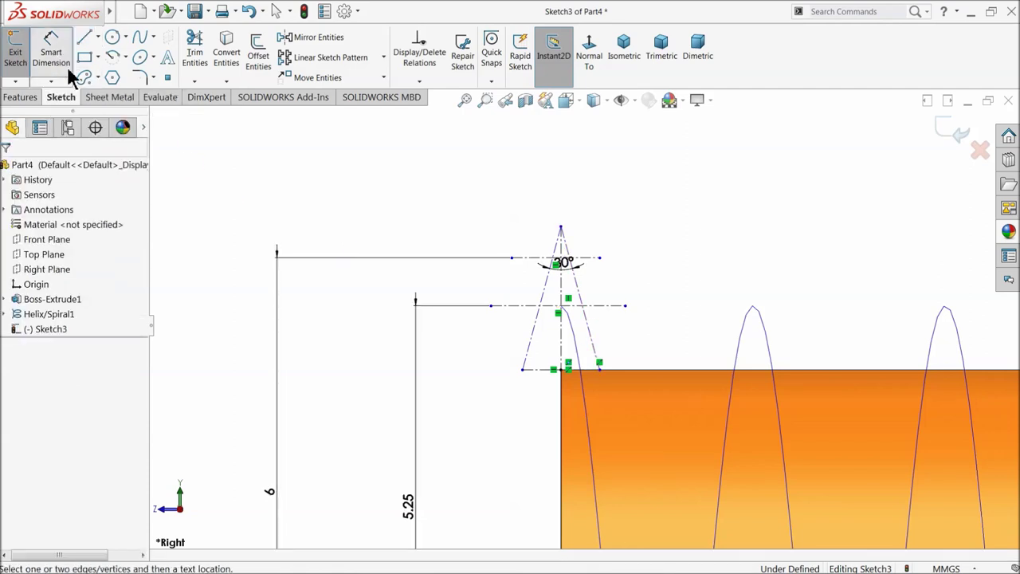
pyautogui.scroll(-2, 630, 319)
pyautogui.scroll(-2, 526, 298)
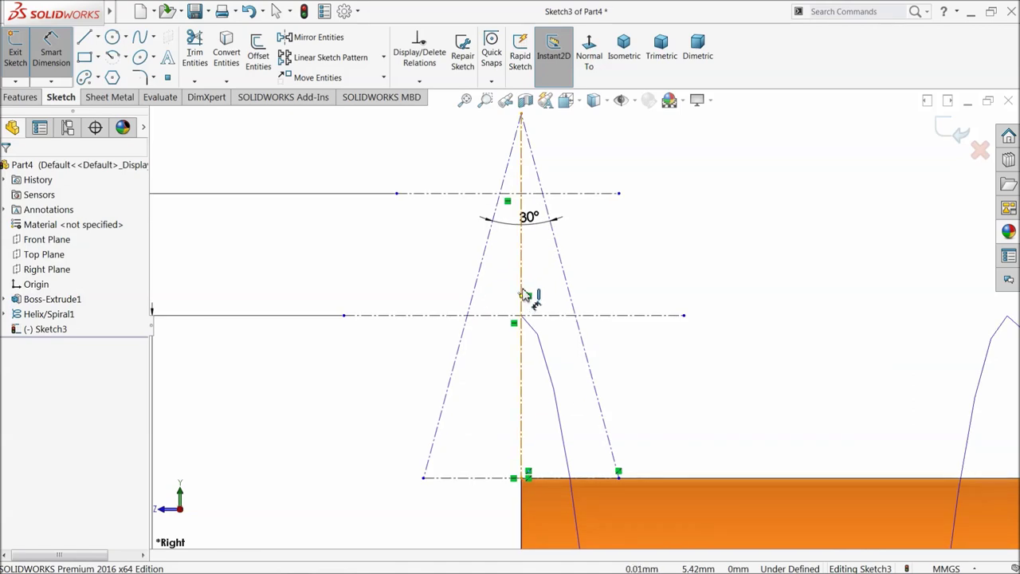
pyautogui.scroll(-3, 531, 303)
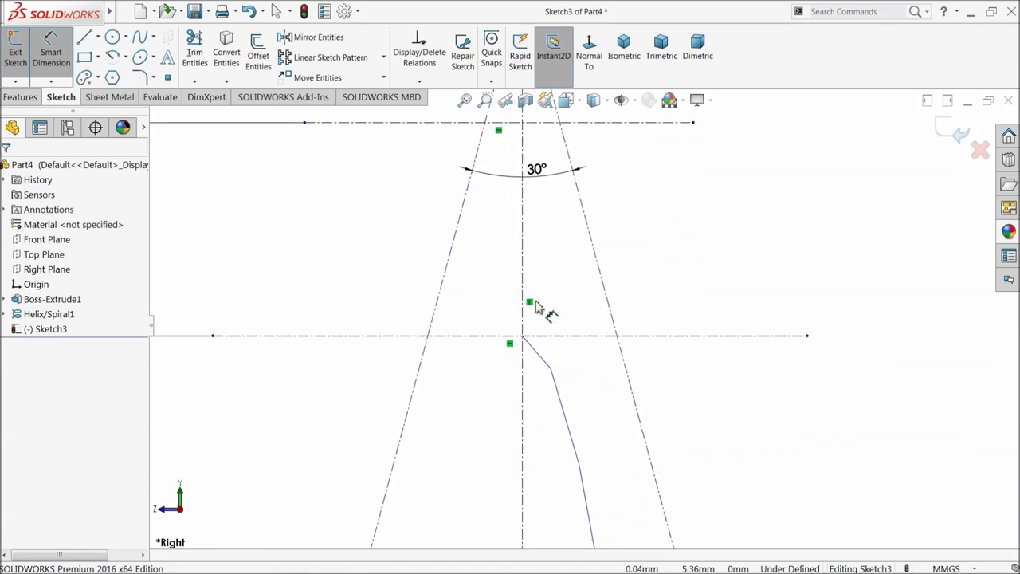
# Place sketch points where the 5.25 line meets the right flank and the centre axis
pyautogui.click(523, 348)
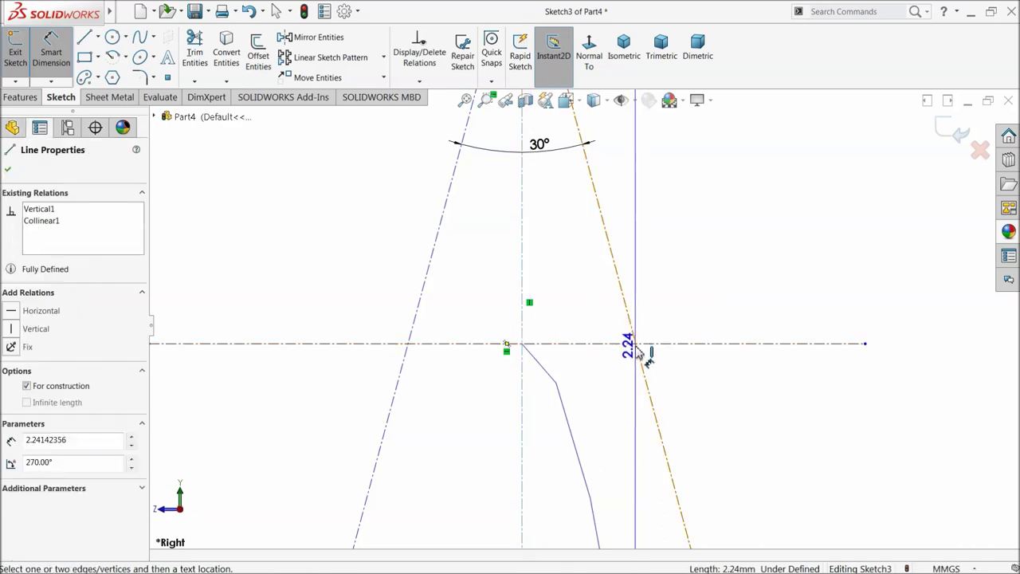
pyautogui.press('Escape')
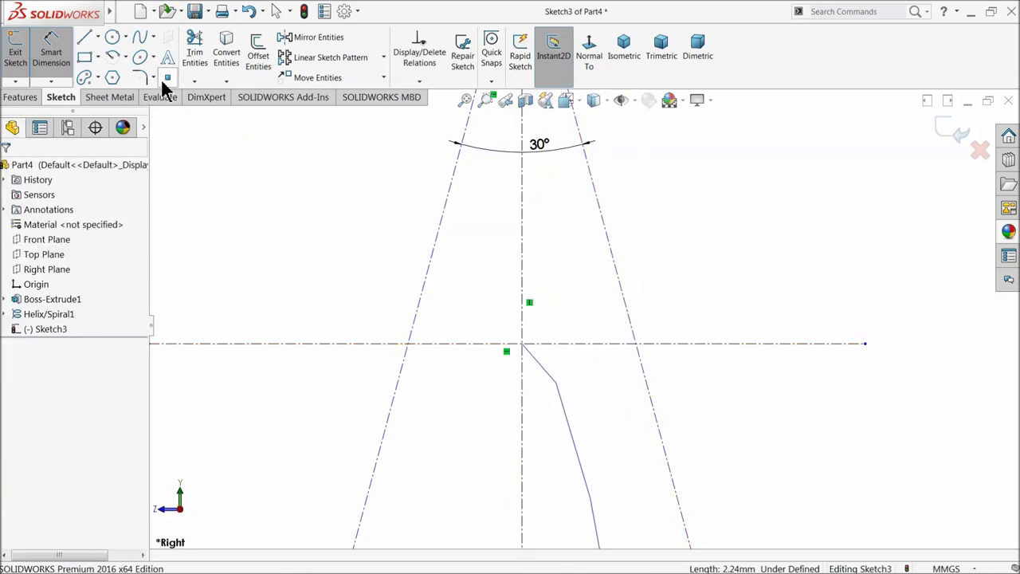
pyautogui.click(166, 78)
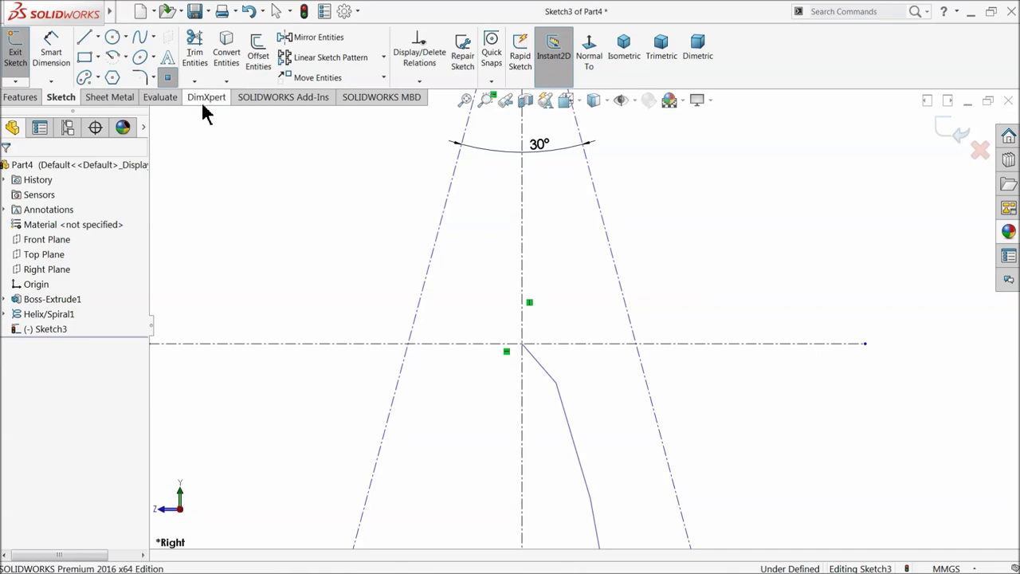
pyautogui.click(636, 344)
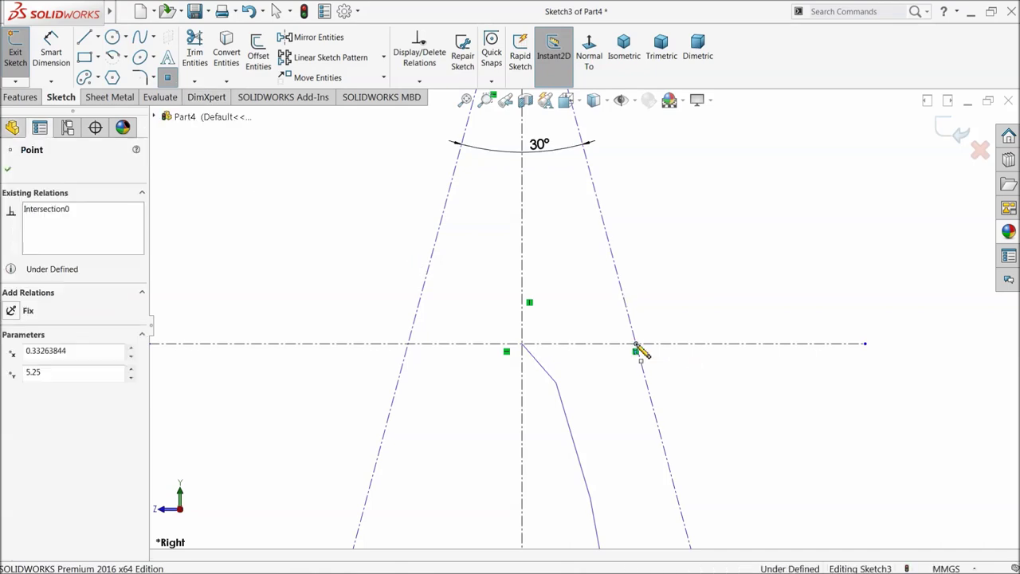
pyautogui.click(523, 345)
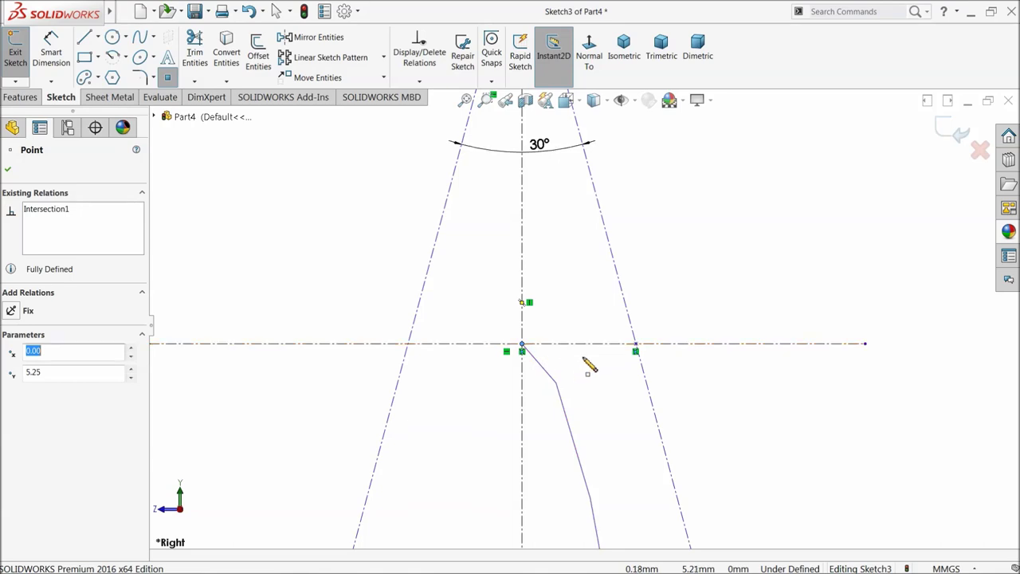
# Dimension the spacing between the two points as 0.75 mm
pyautogui.click(51, 48)
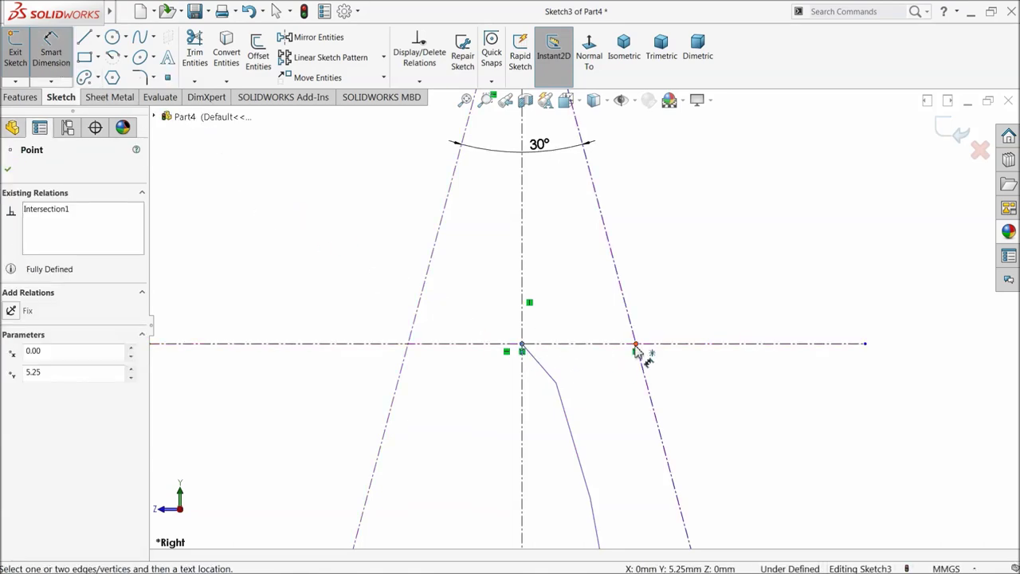
pyautogui.click(636, 350)
pyautogui.click(569, 303)
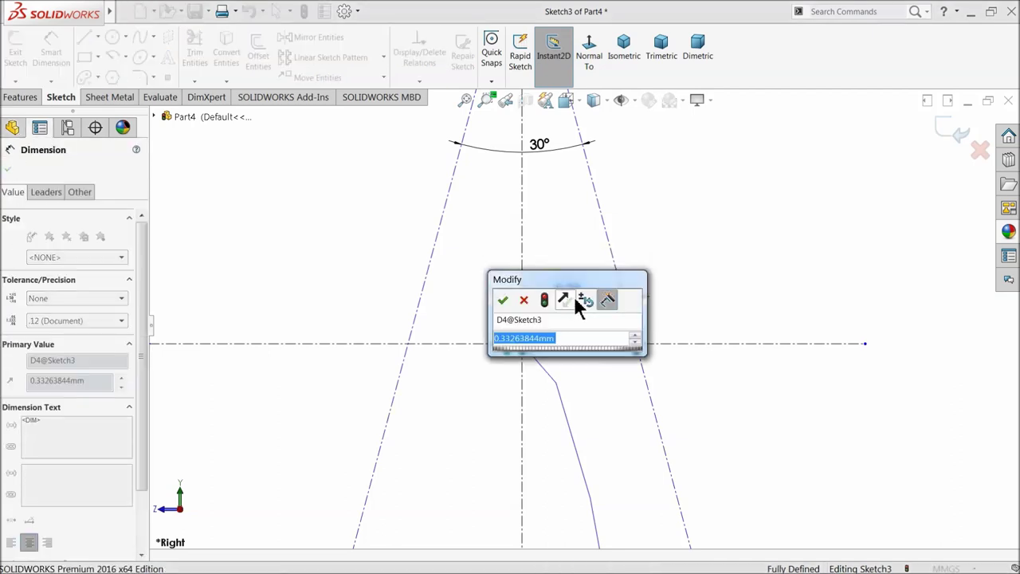
pyautogui.write('0.75')
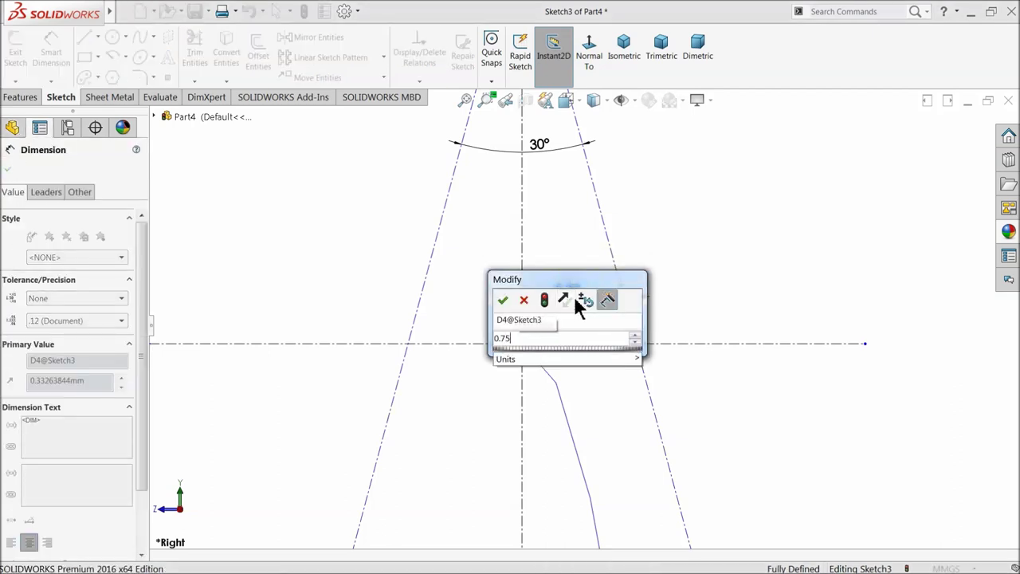
pyautogui.press('Return')
pyautogui.scroll(-3, 669, 319)
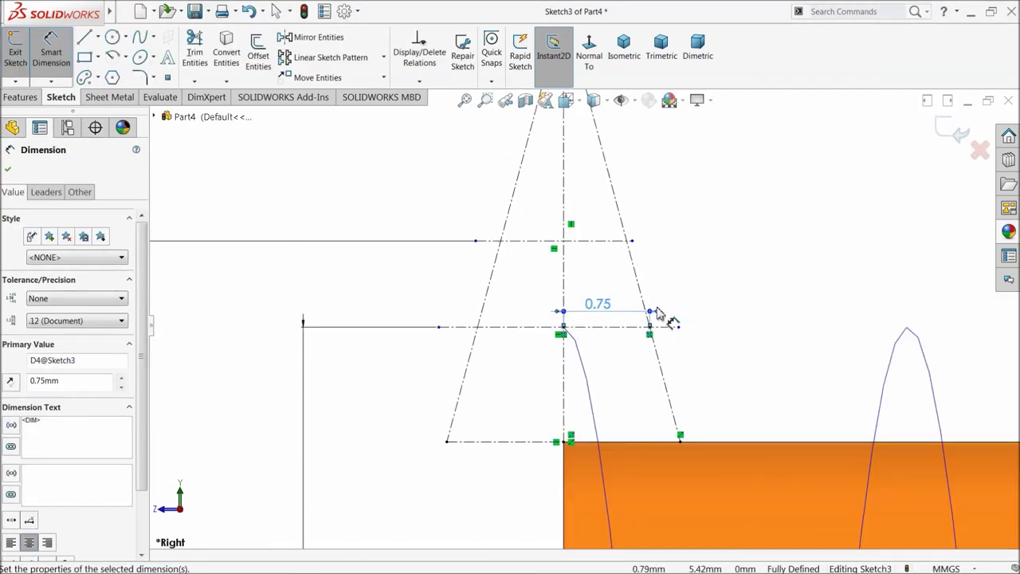
# Move the 0.75 dimension lower and place points at both upper construction-line intersections
pyautogui.moveTo(572, 311); pyautogui.dragTo(569, 360)
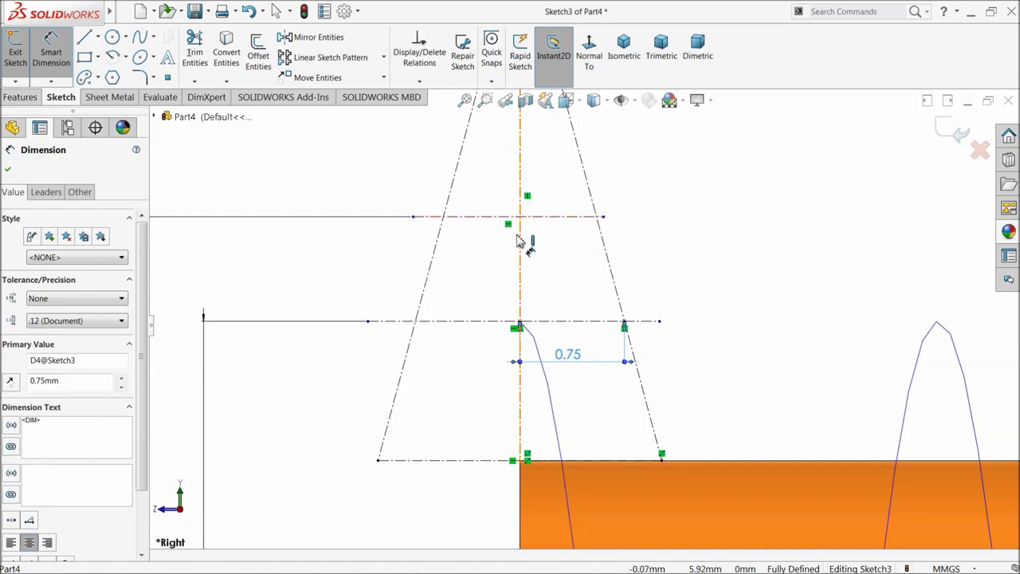
pyautogui.scroll(2, 571, 222)
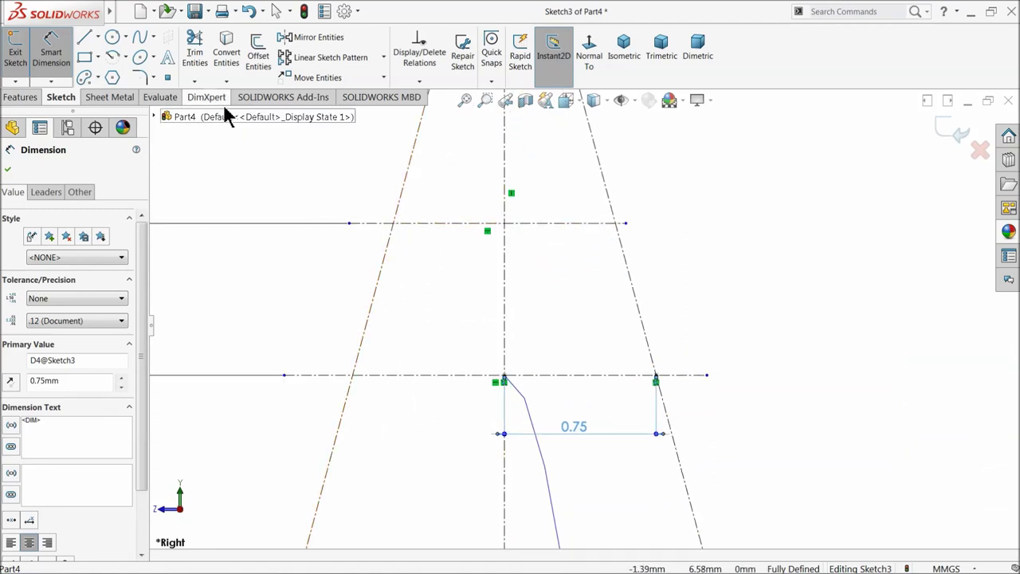
pyautogui.click(168, 78)
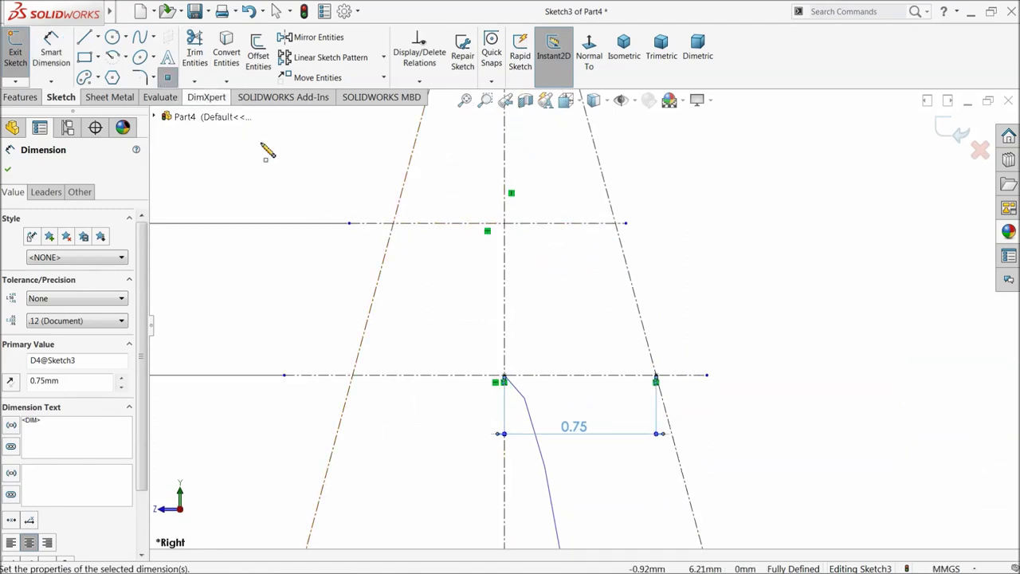
pyautogui.click(399, 224)
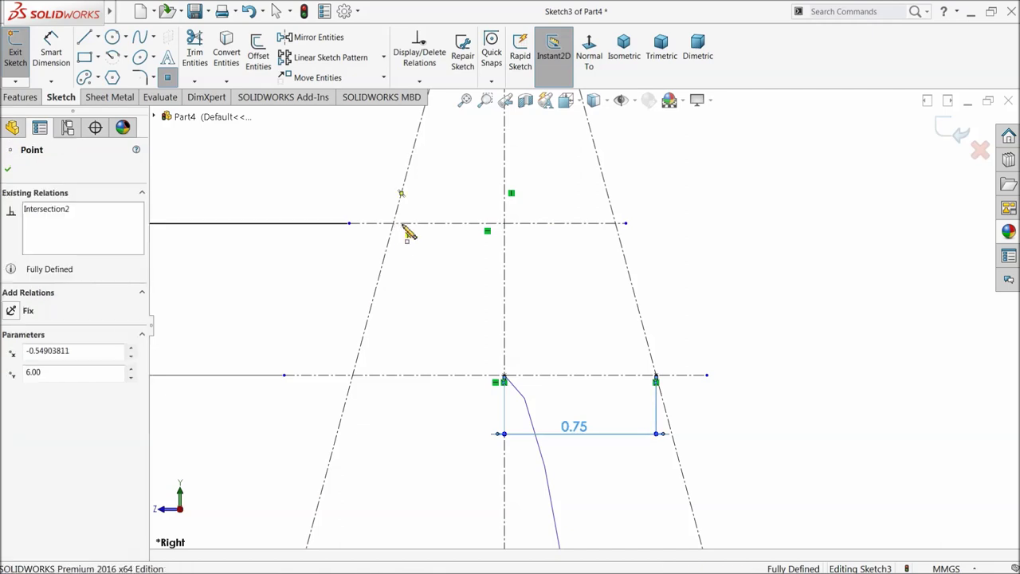
pyautogui.click(621, 224)
# Add a driven 1.10 mm width dimension between the two intersection points
pyautogui.click(51, 50)
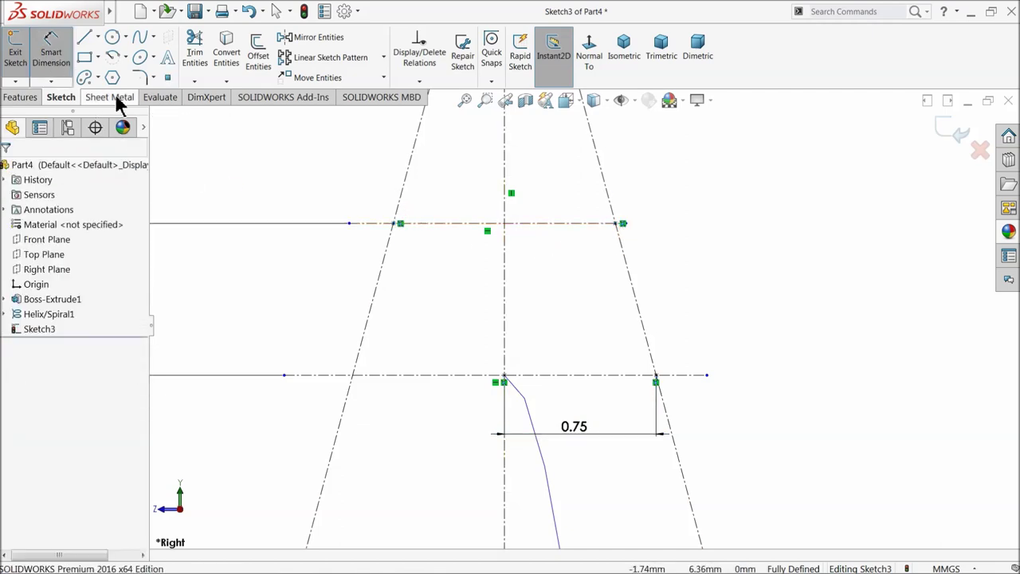
pyautogui.click(399, 224)
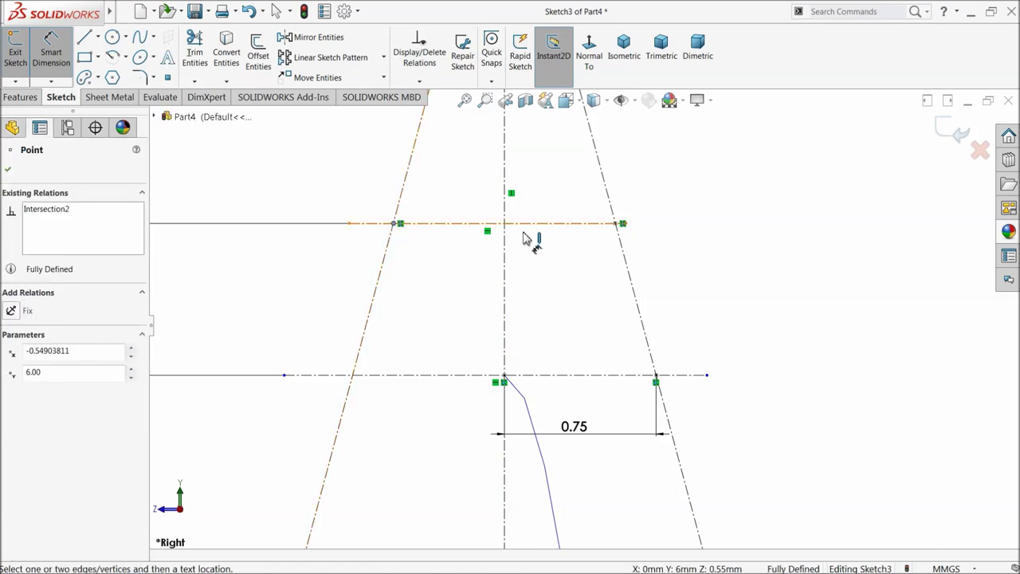
pyautogui.click(620, 224)
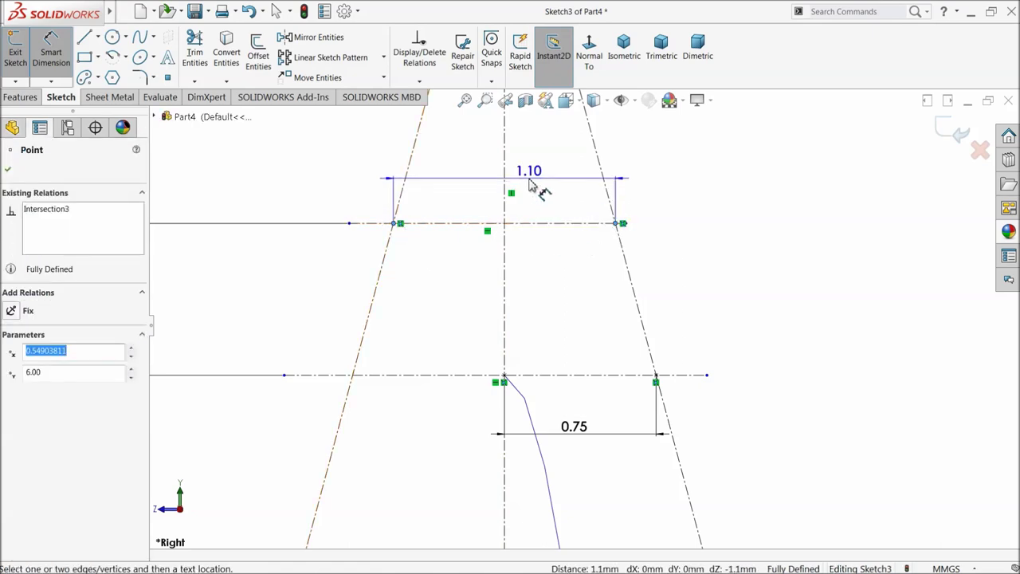
pyautogui.click(530, 197)
pyautogui.click(603, 297)
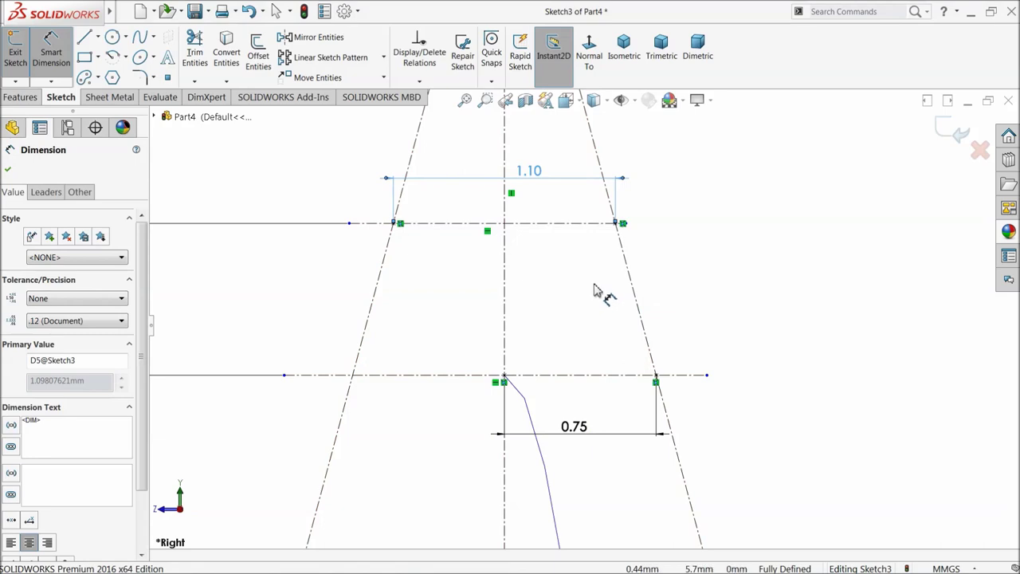
pyautogui.scroll(5, 560, 221)
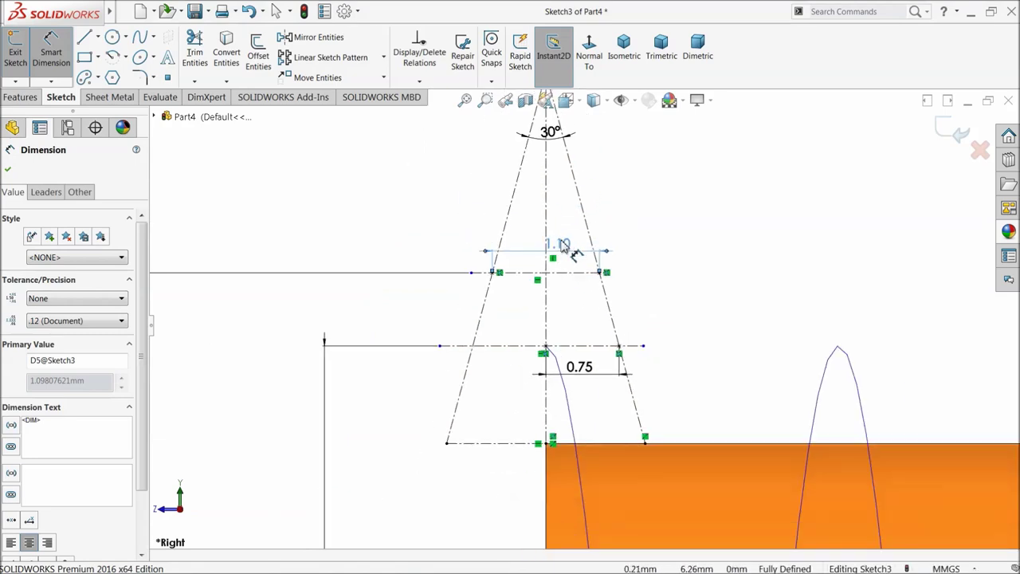
pyautogui.click(360, 213)
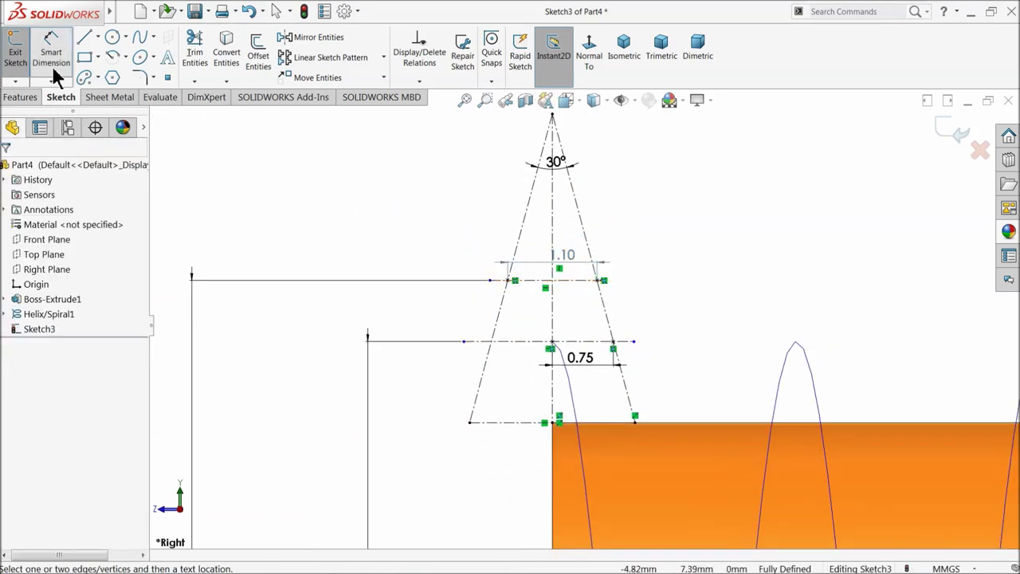
pyautogui.click(84, 37)
# Trace a closed trapezoid with solid lines through the intersection points and rod edge
pyautogui.scroll(-3, 564, 335)
pyautogui.scroll(3, 565, 333)
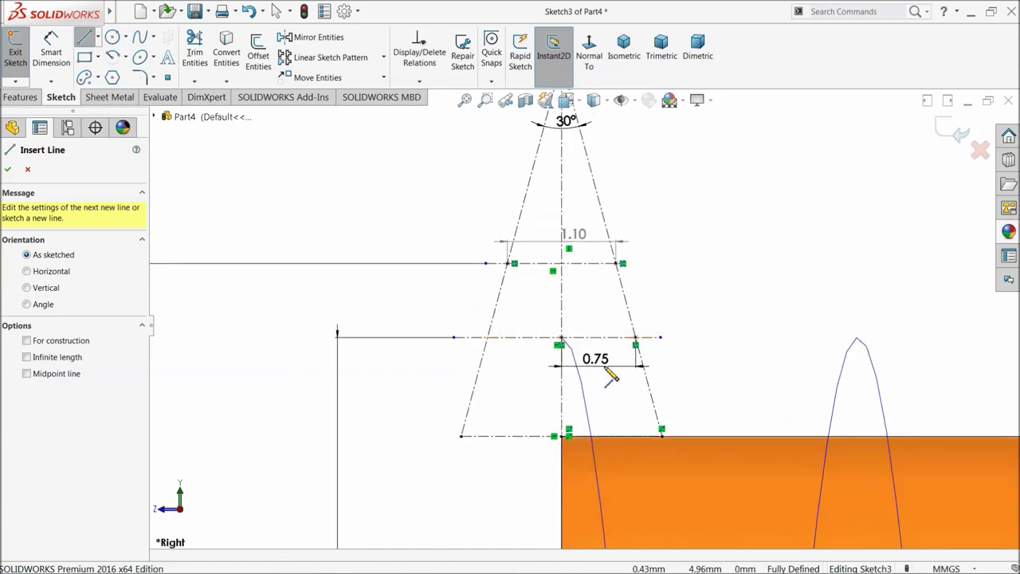
pyautogui.scroll(-3, 608, 375)
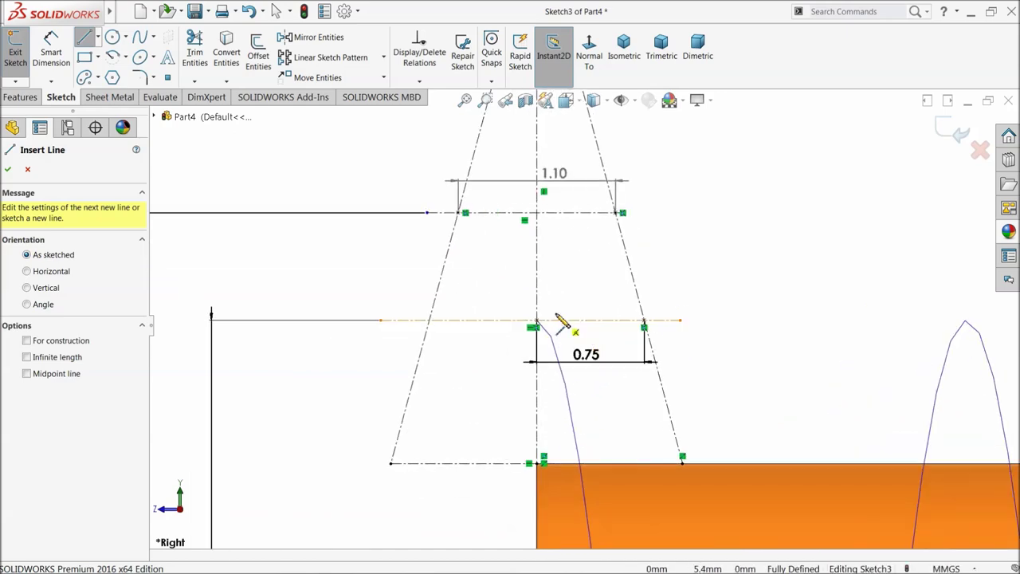
pyautogui.click(460, 214)
pyautogui.click(390, 463)
pyautogui.click(682, 460)
pyautogui.click(620, 212)
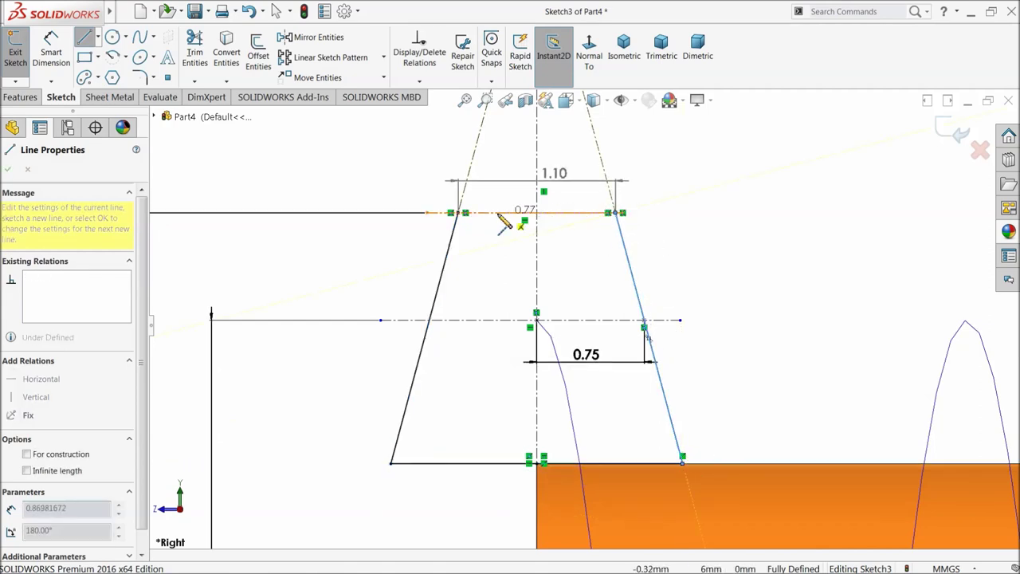
pyautogui.click(458, 213)
pyautogui.rightClick(335, 165)
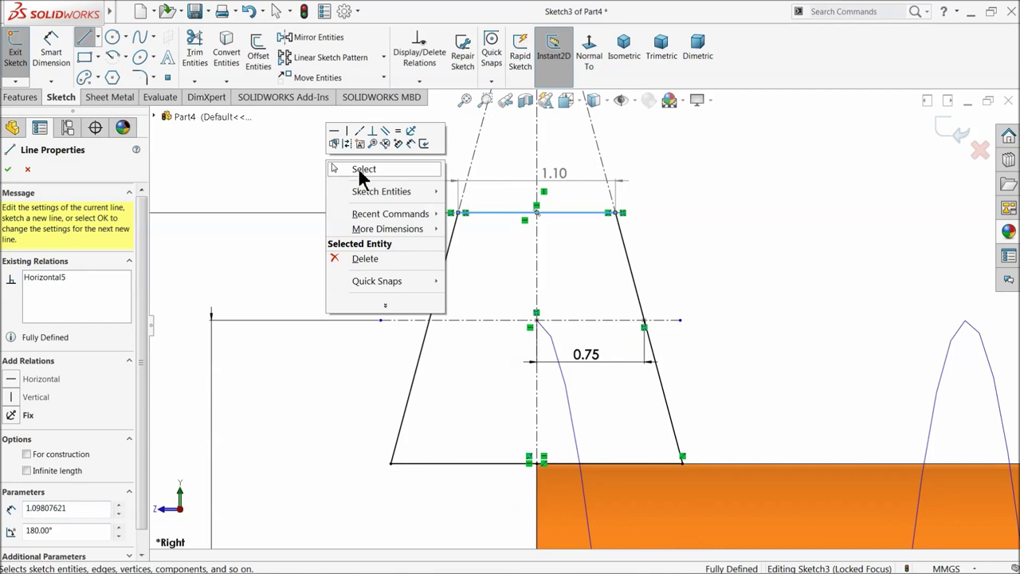
pyautogui.click(343, 169)
# Exit Sketch3 via the confirmation corner
pyautogui.scroll(2, 551, 301)
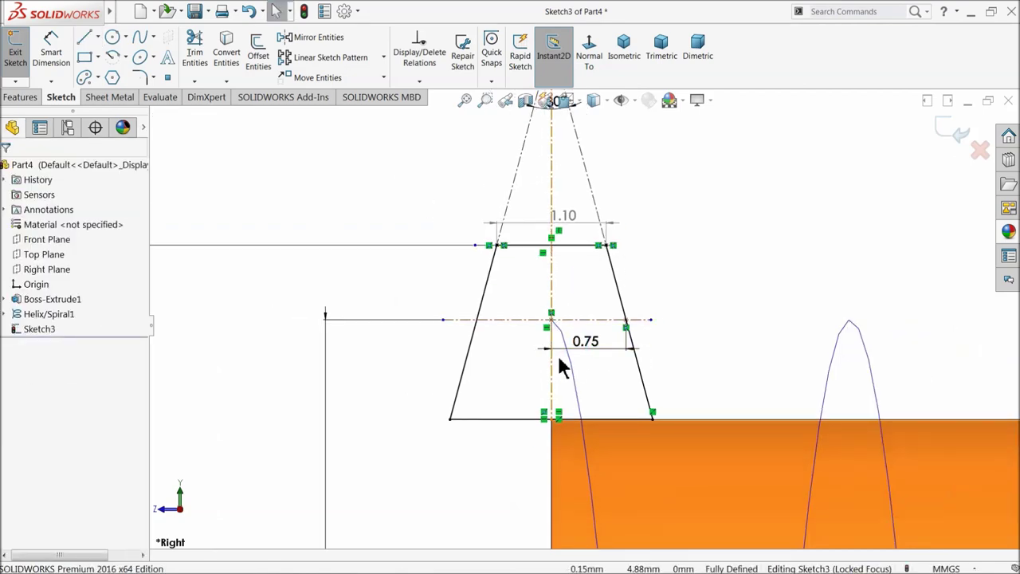
pyautogui.scroll(1, 589, 362)
pyautogui.scroll(1, 590, 363)
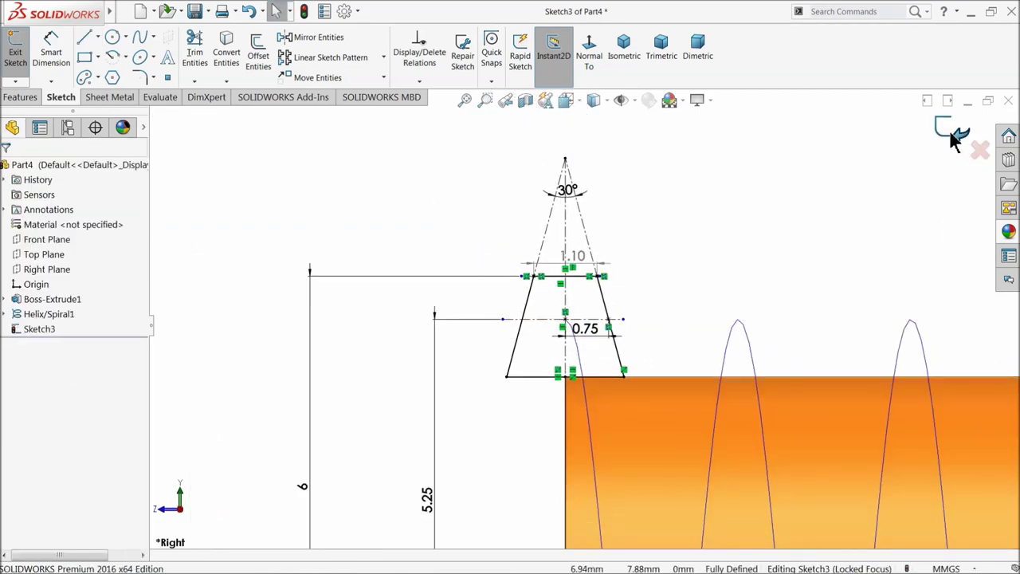
pyautogui.click(963, 135)
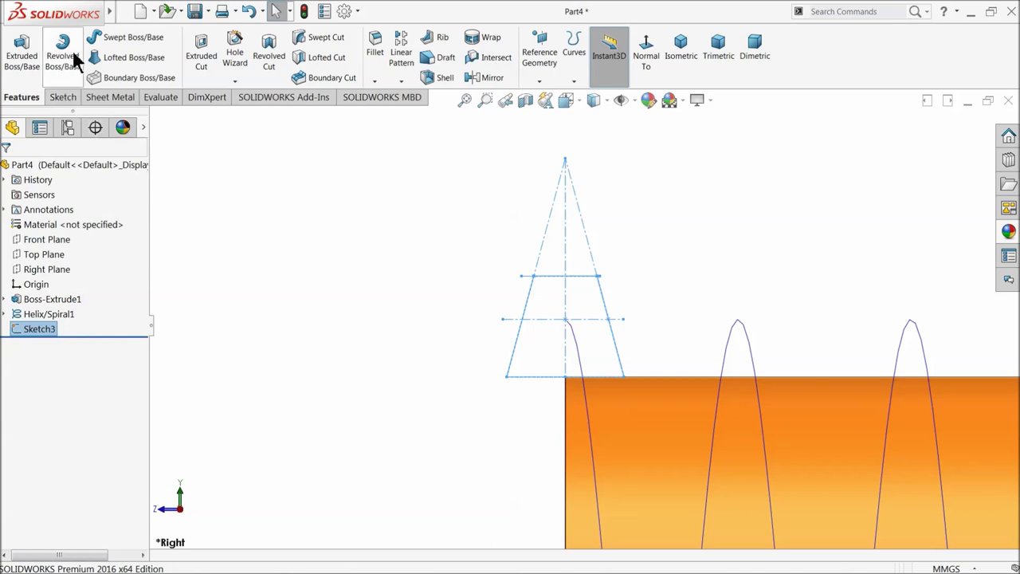
# Start a Swept Boss/Base with Sketch3 as profile and Helix/Spiral1 as path
pyautogui.click(120, 38)
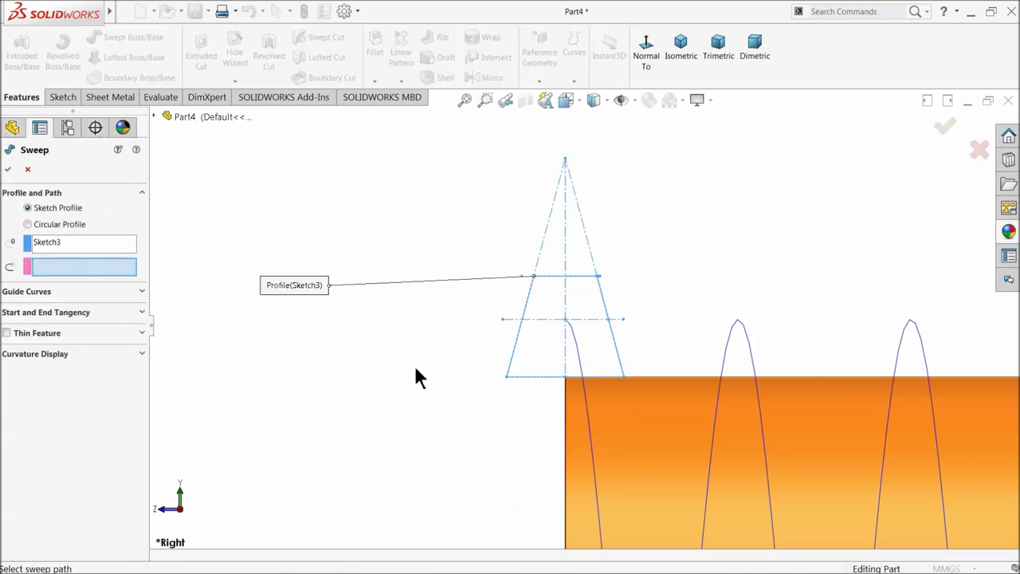
pyautogui.click(580, 366)
pyautogui.scroll(5, 378, 362)
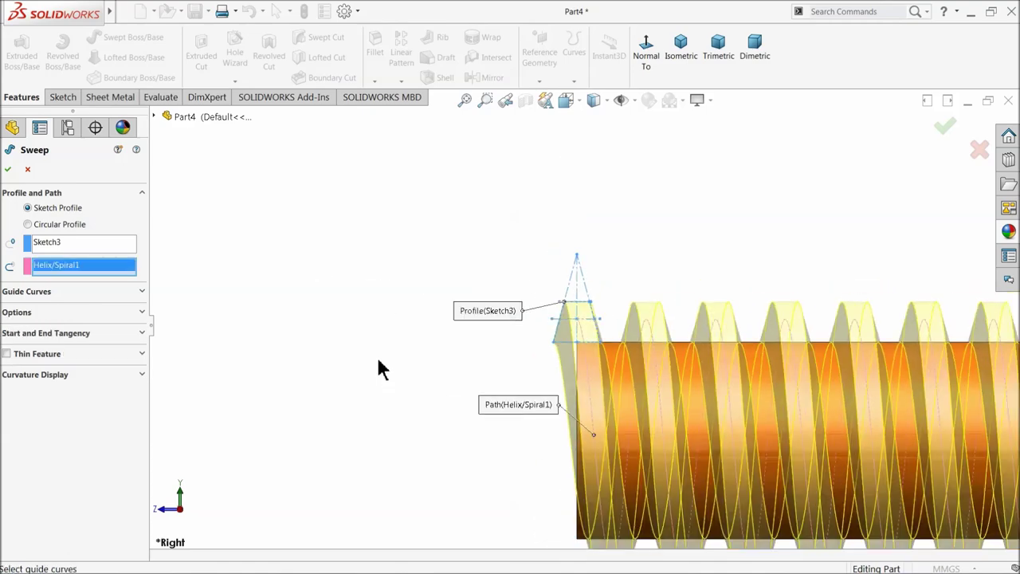
pyautogui.scroll(3, 792, 338)
pyautogui.scroll(-6, 569, 336)
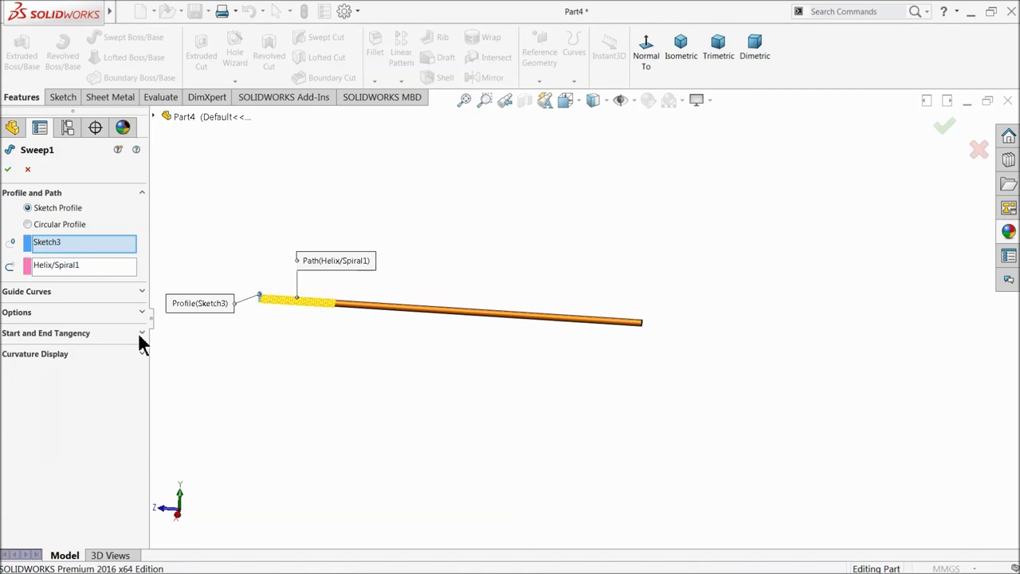
# Check the sweep's tangency and Options settings, then tilt the view to inspect the thread
pyautogui.click(140, 336)
pyautogui.click(142, 331)
pyautogui.click(144, 316)
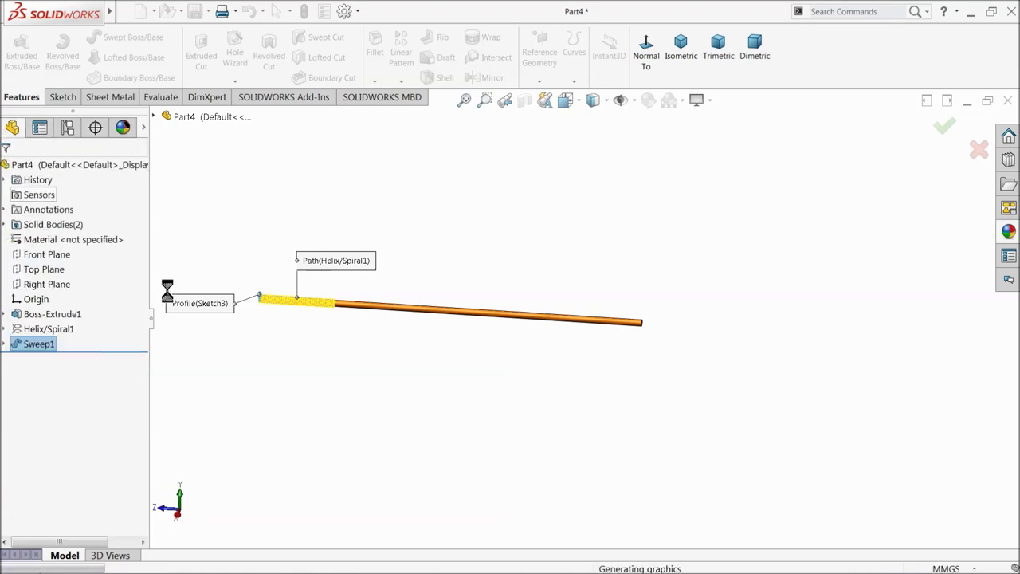
pyautogui.moveTo(259, 315); pyautogui.dragTo(244, 335, button='middle')
pyautogui.scroll(-2, 370, 292)
pyautogui.scroll(-2, 415, 309)
pyautogui.scroll(-1, 414, 301)
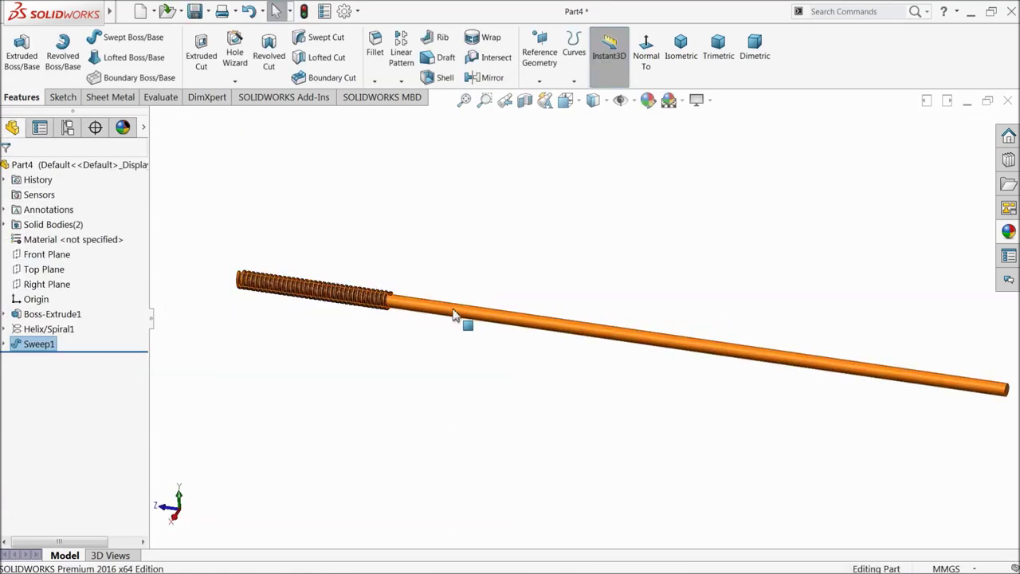
# Launch Insert > Features > Move/Copy with the threaded Sweep1 body as the body to copy
pyautogui.moveTo(111, 11)
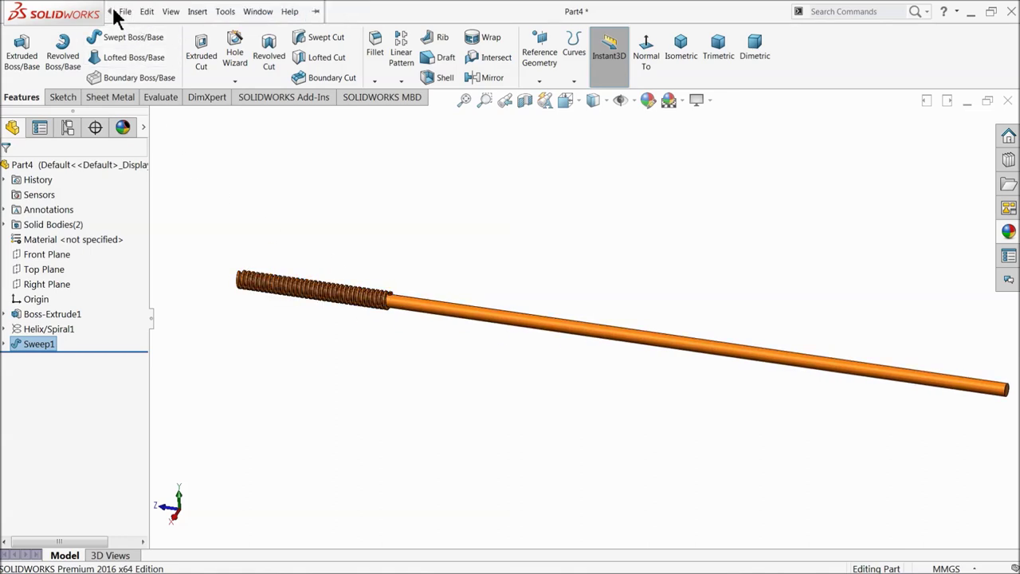
pyautogui.click(197, 12)
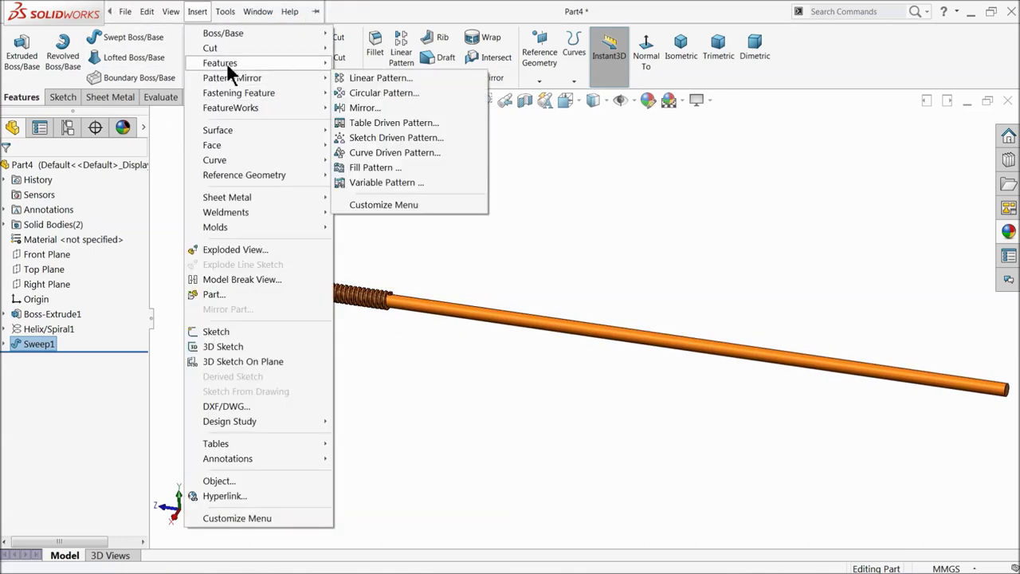
pyautogui.moveTo(226, 63)
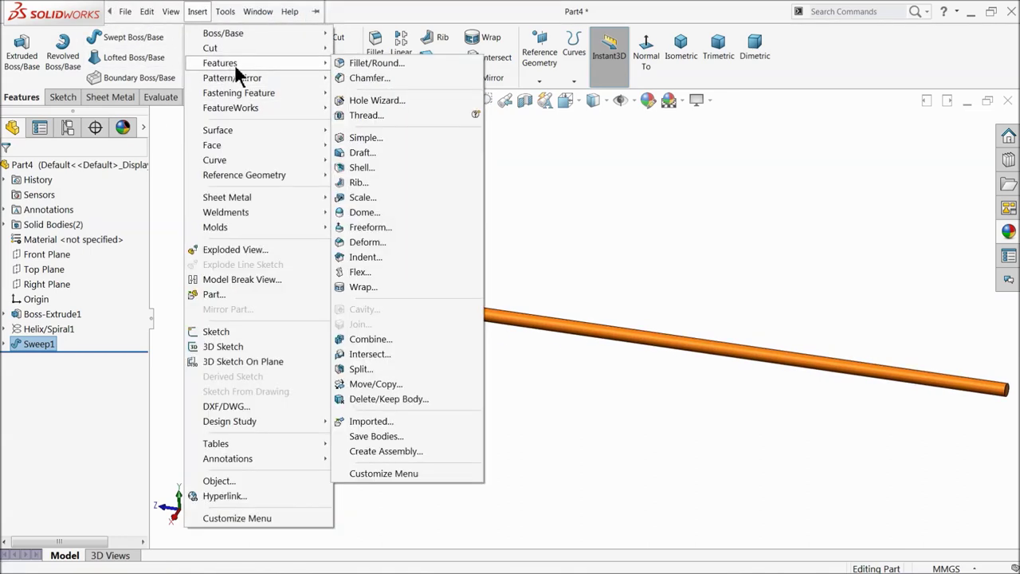
pyautogui.click(373, 385)
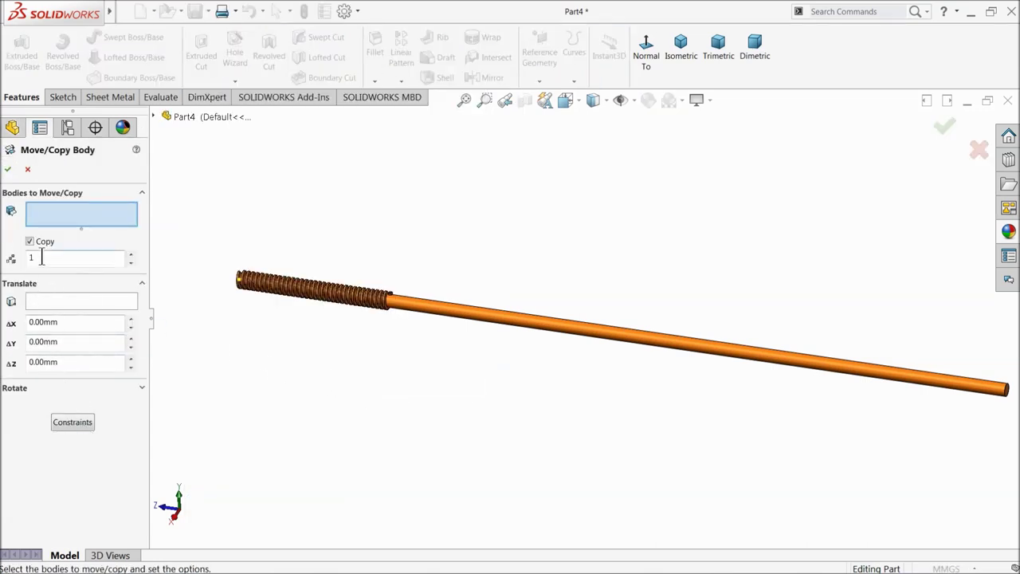
pyautogui.click(355, 303)
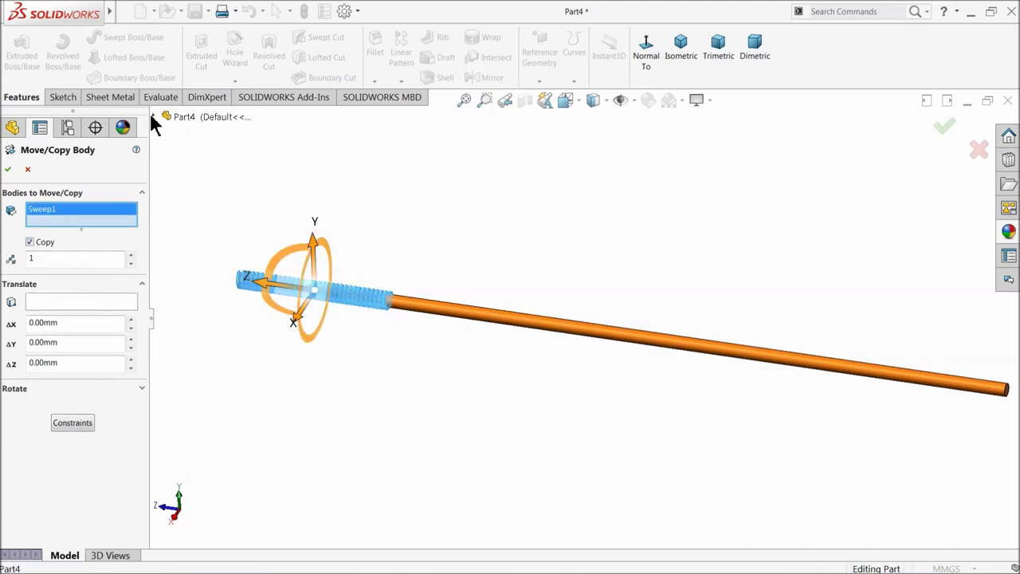
pyautogui.click(154, 117)
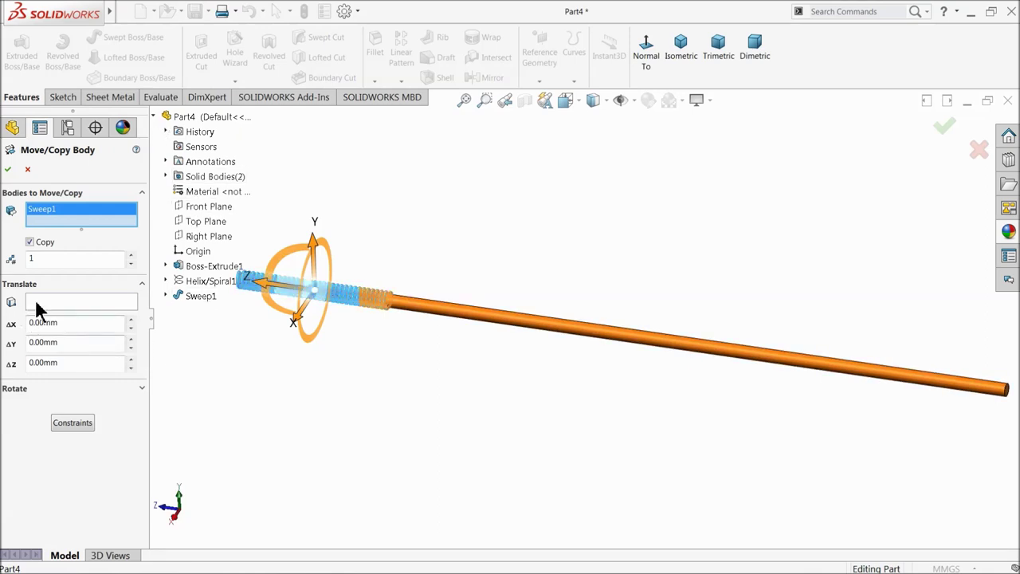
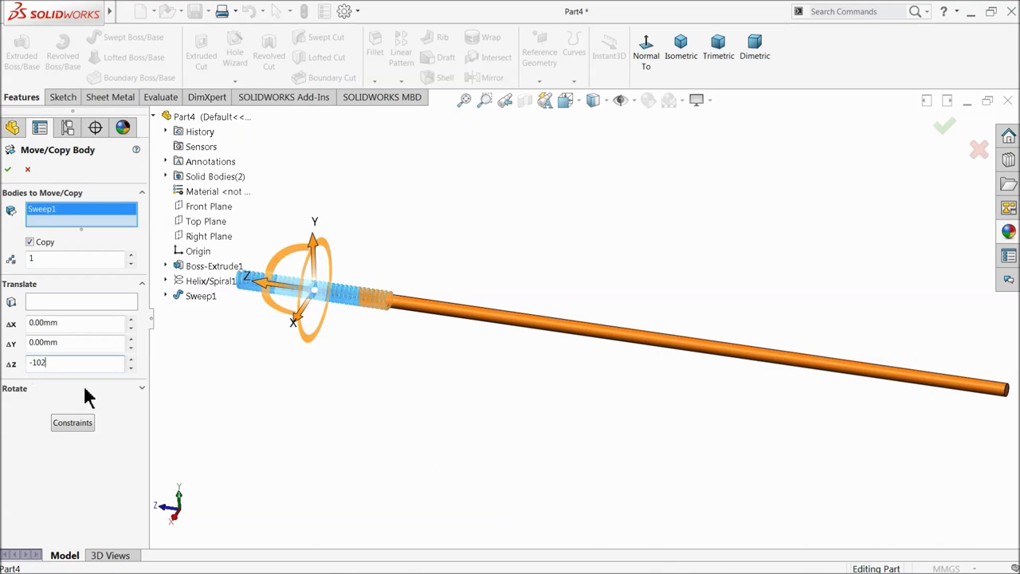
# Copy the thread body four times, spaced -102 mm along Z
pyautogui.write('-102')
pyautogui.press('Return')
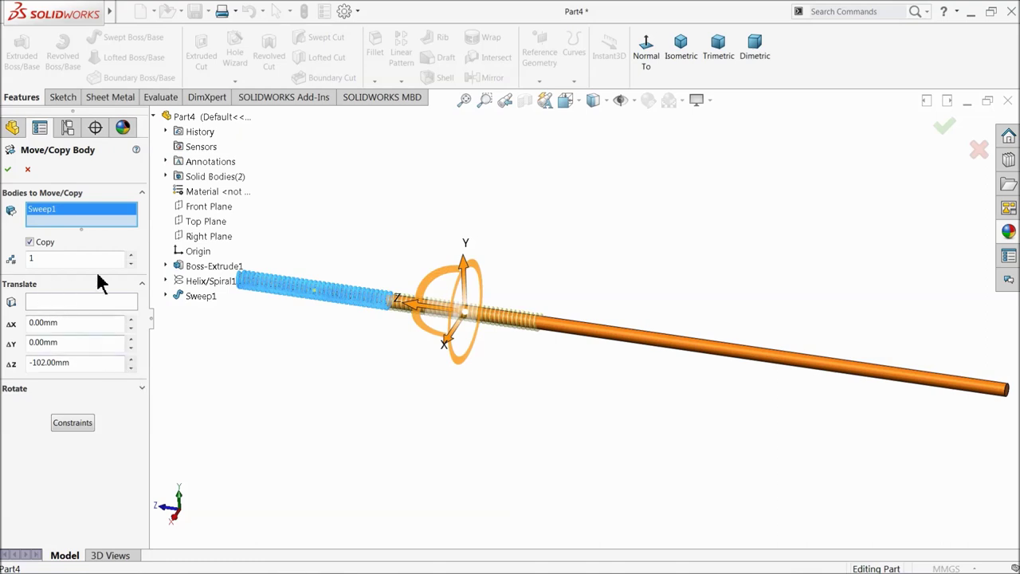
pyautogui.click(131, 255)
pyautogui.click(130, 255)
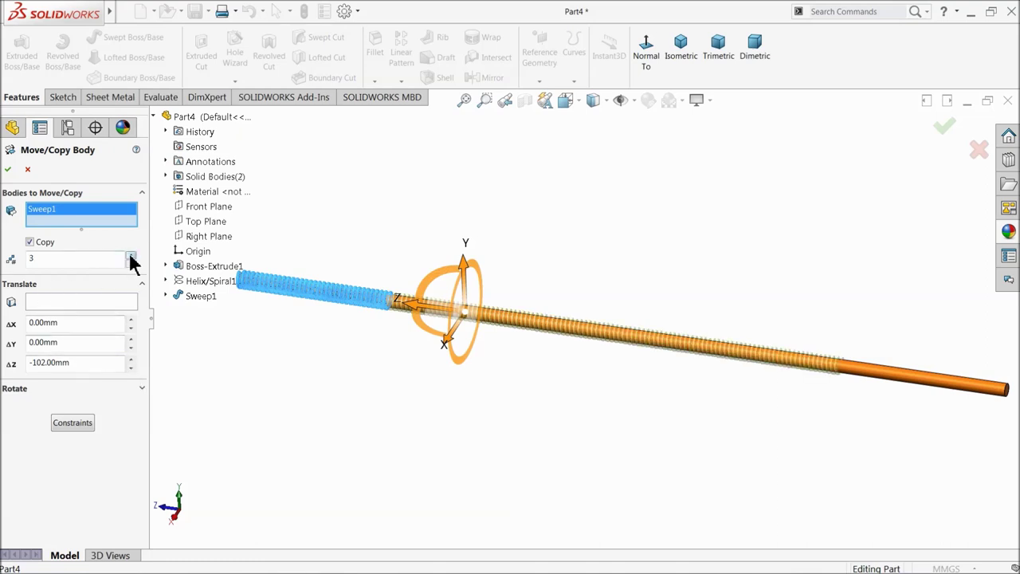
pyautogui.click(130, 256)
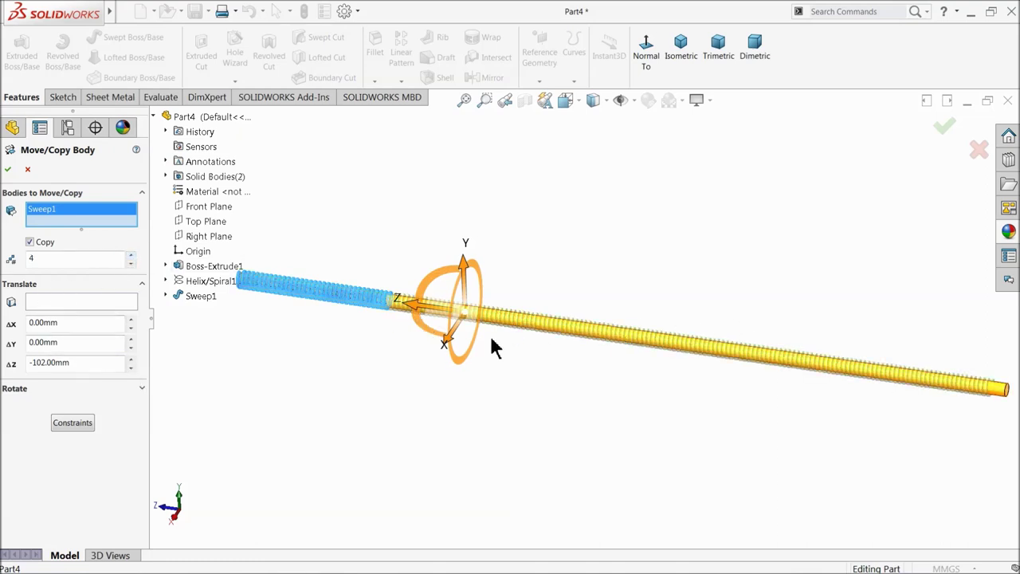
pyautogui.click(8, 170)
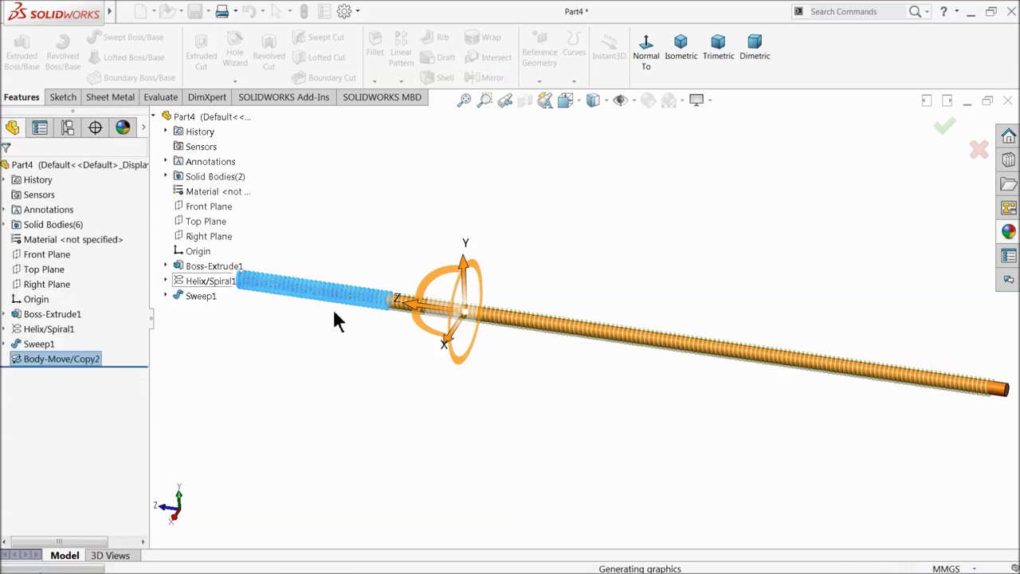
# Turn the view to the rod's end and select its end face
pyautogui.click(510, 376)
pyautogui.scroll(-10, 847, 371)
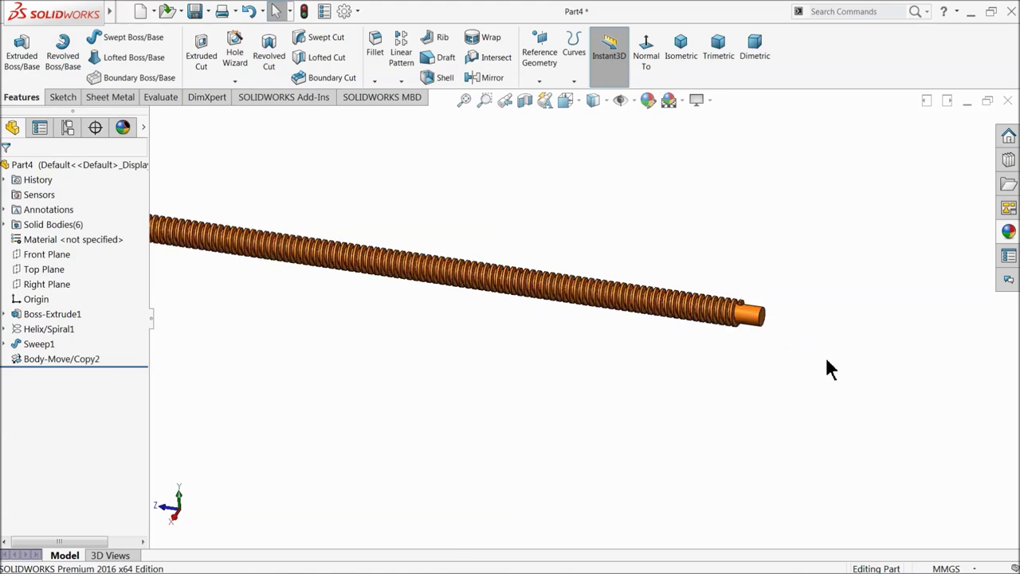
pyautogui.moveTo(694, 354); pyautogui.dragTo(651, 338, button='middle')
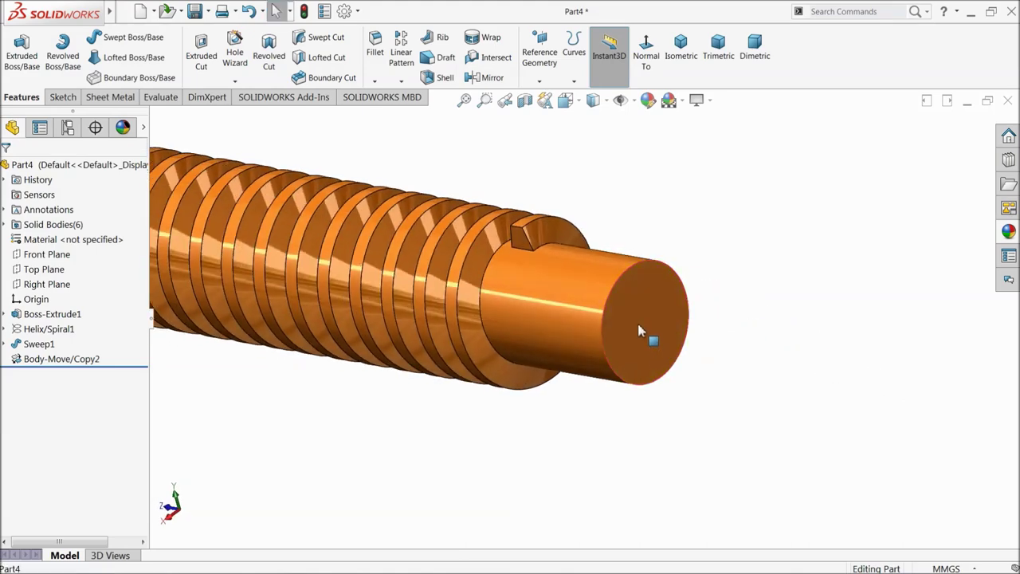
pyautogui.click(650, 337)
# Sketch a circle on the rod's end face and dimension it to Ø12 mm
pyautogui.click(681, 299)
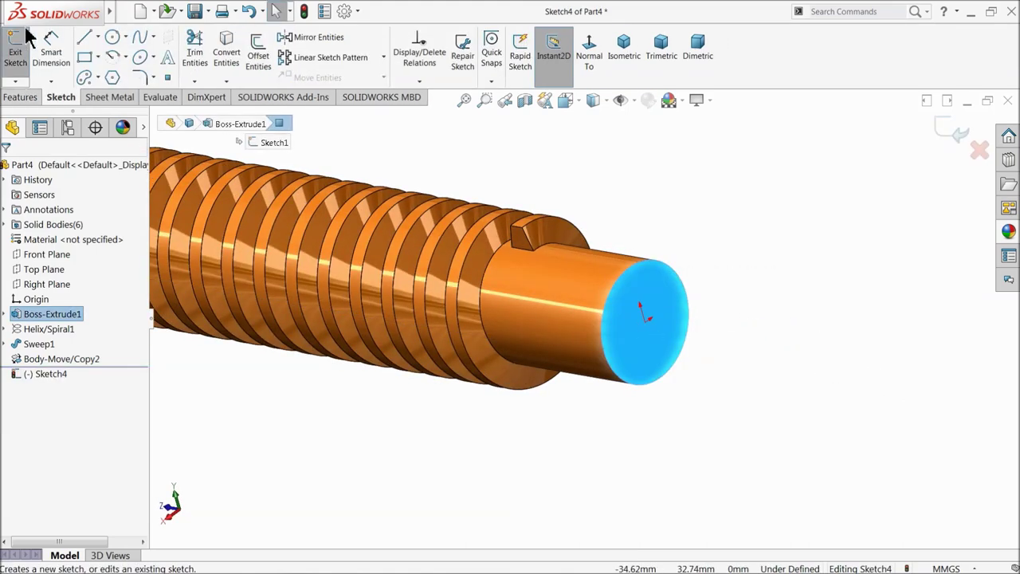
pyautogui.click(112, 36)
pyautogui.click(645, 327)
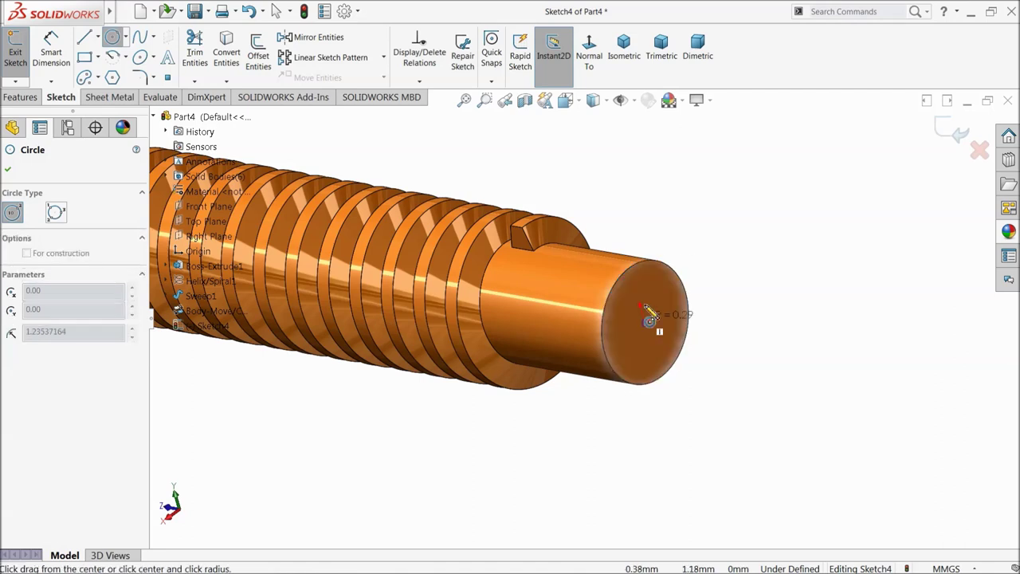
pyautogui.click(655, 243)
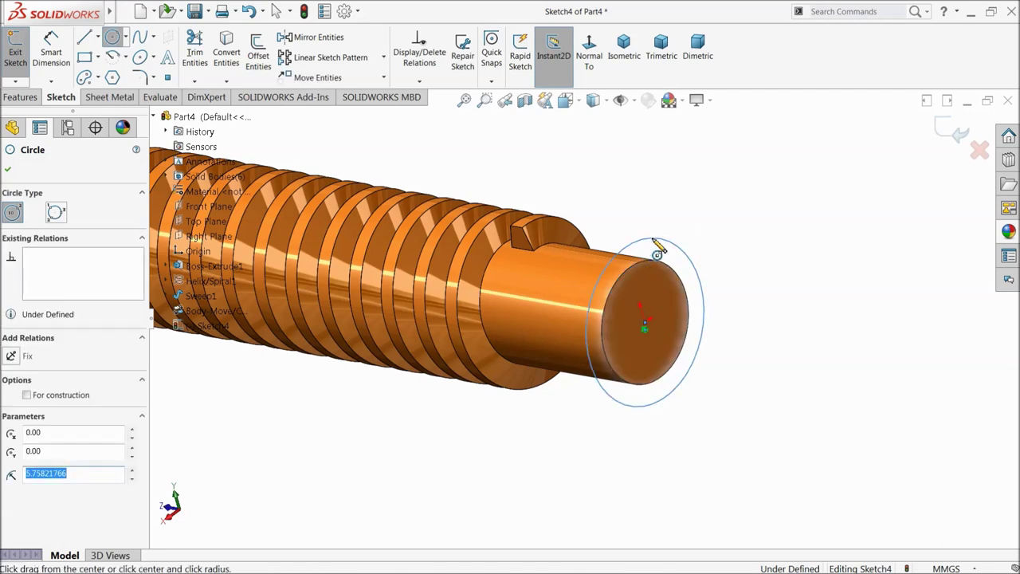
pyautogui.click(51, 49)
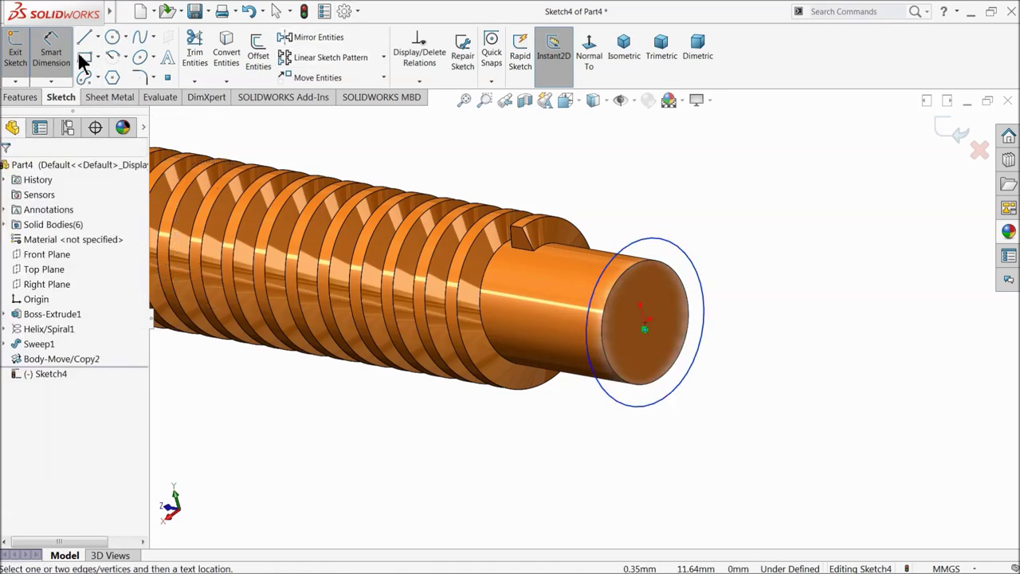
pyautogui.click(652, 243)
pyautogui.click(637, 211)
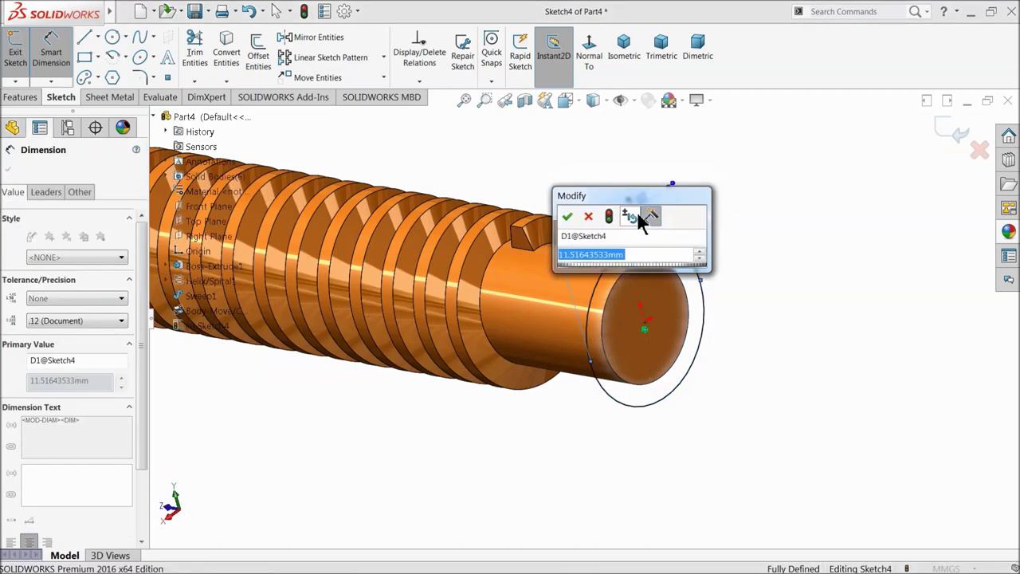
pyautogui.write('12')
pyautogui.press('Return')
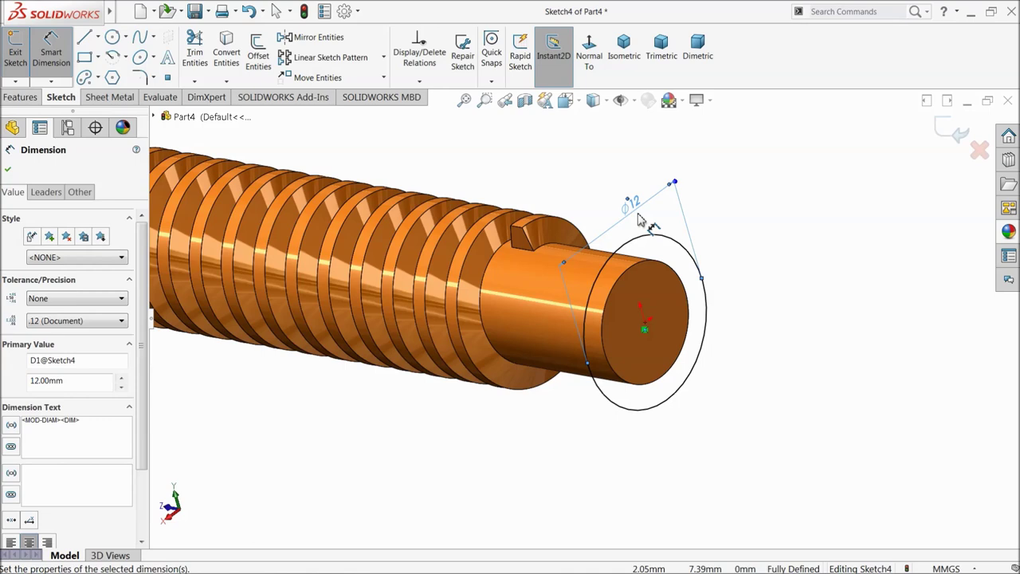
# Extrude the Ø12 circle 11 mm in the reversed direction, back over the rod
pyautogui.click(21, 97)
pyautogui.click(18, 55)
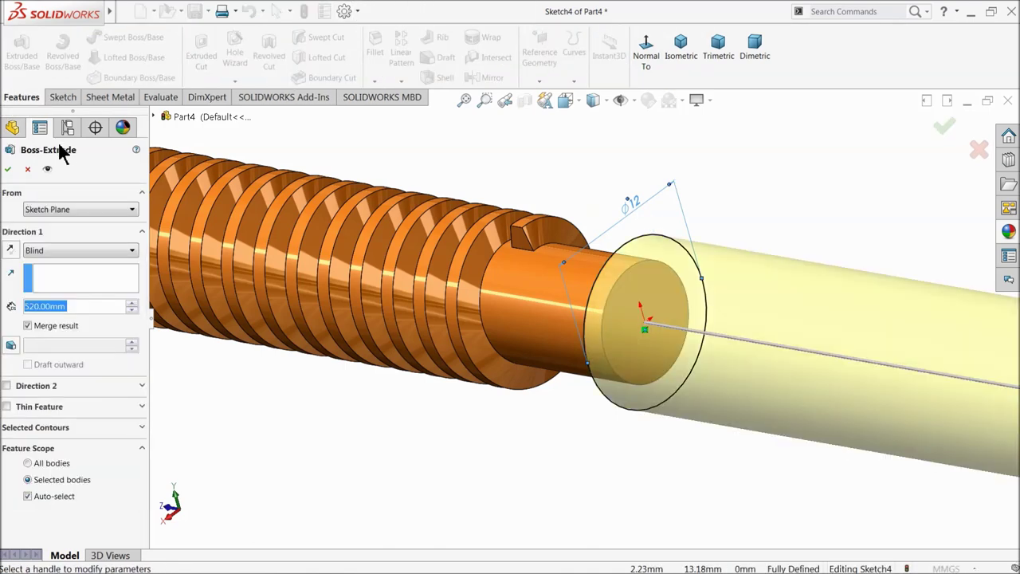
pyautogui.write('11')
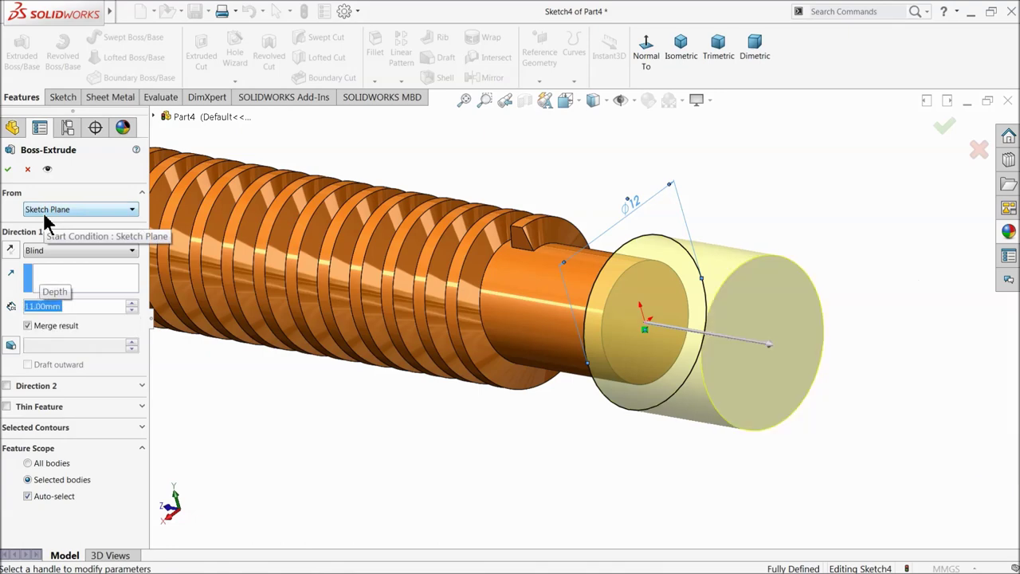
pyautogui.click(11, 250)
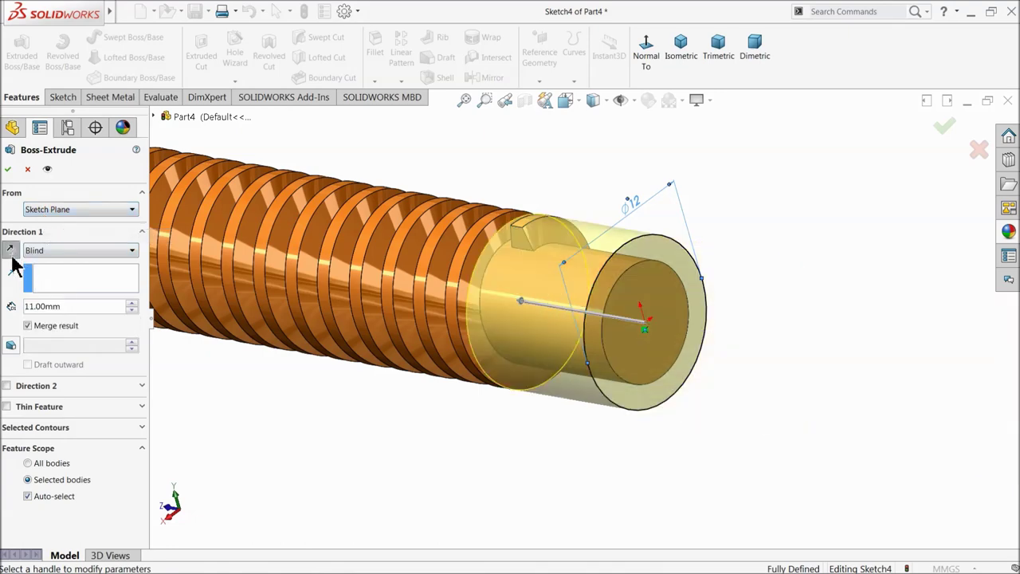
pyautogui.click(8, 170)
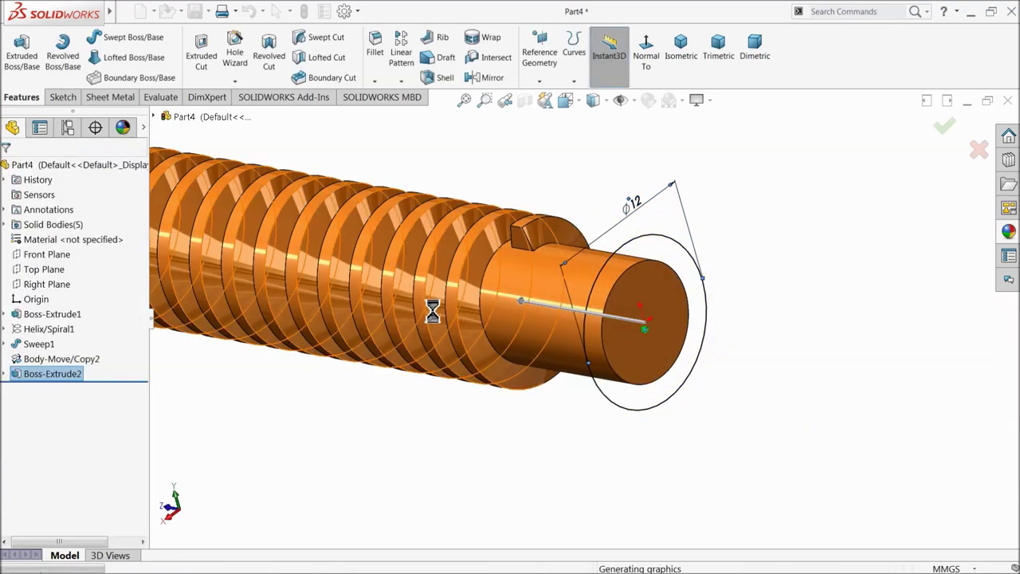
# Orbit to the shaft's opposite end and select its end face
pyautogui.scroll(3, 627, 303)
pyautogui.moveTo(615, 303); pyautogui.dragTo(616, 329, button='middle')
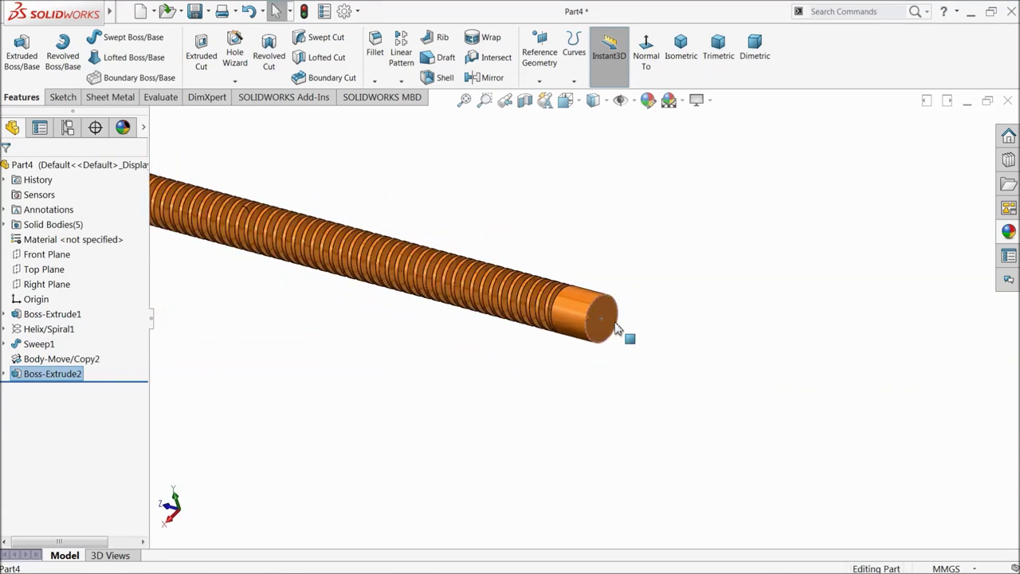
pyautogui.scroll(5, 614, 328)
pyautogui.moveTo(492, 316); pyautogui.dragTo(471, 300, button='middle')
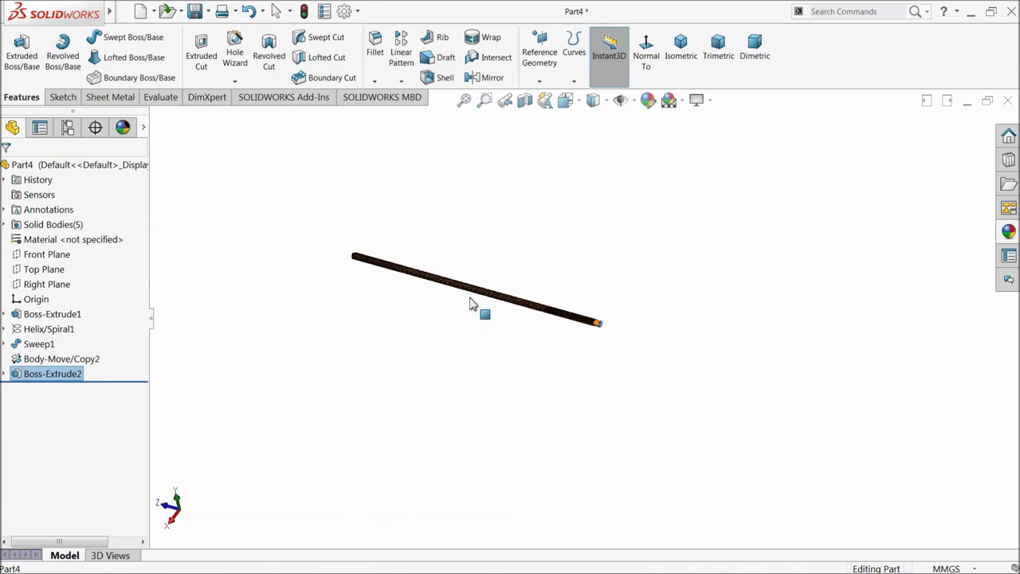
pyautogui.scroll(-5, 485, 311)
pyautogui.scroll(2, 230, 294)
pyautogui.scroll(-3, 335, 243)
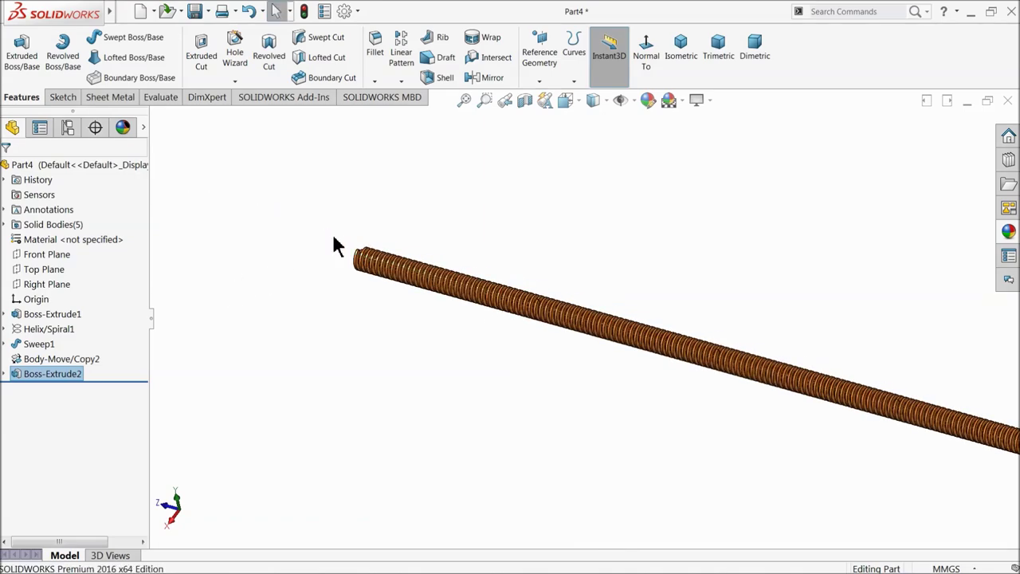
pyautogui.scroll(-5, 351, 255)
pyautogui.moveTo(419, 282); pyautogui.dragTo(472, 334, button='middle')
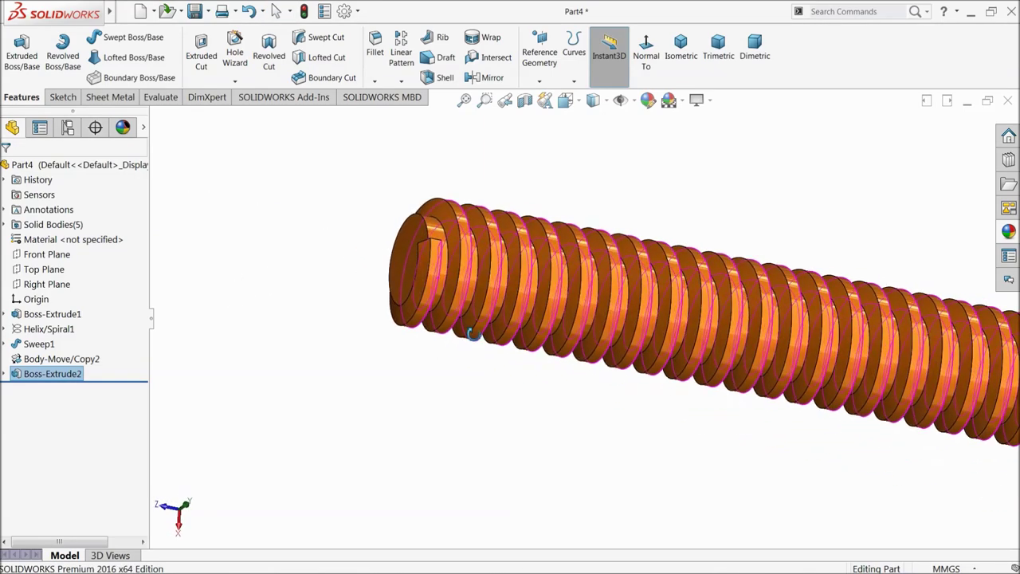
pyautogui.scroll(-3, 437, 271)
pyautogui.moveTo(434, 268); pyautogui.dragTo(439, 314, button='middle')
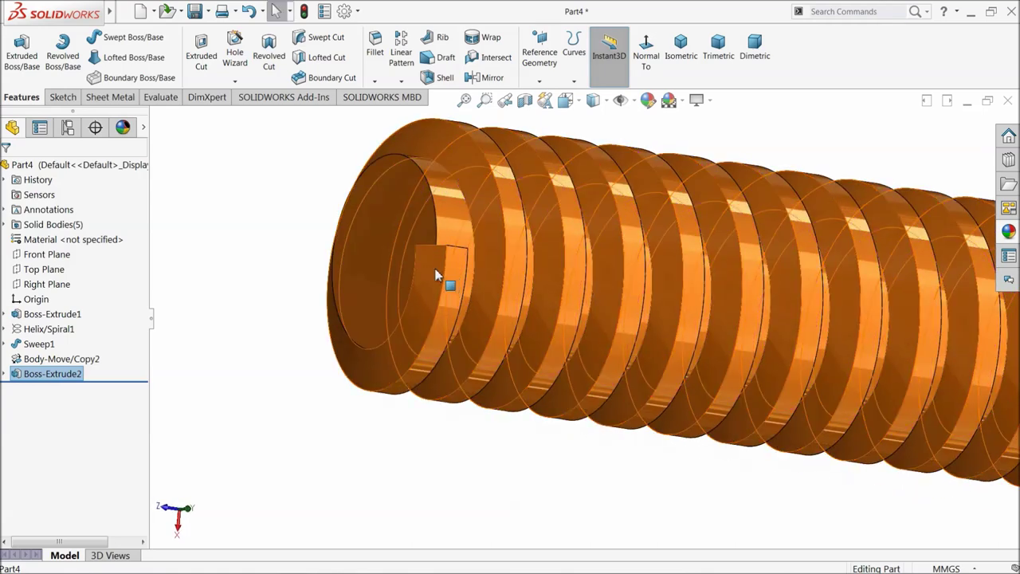
pyautogui.click(404, 223)
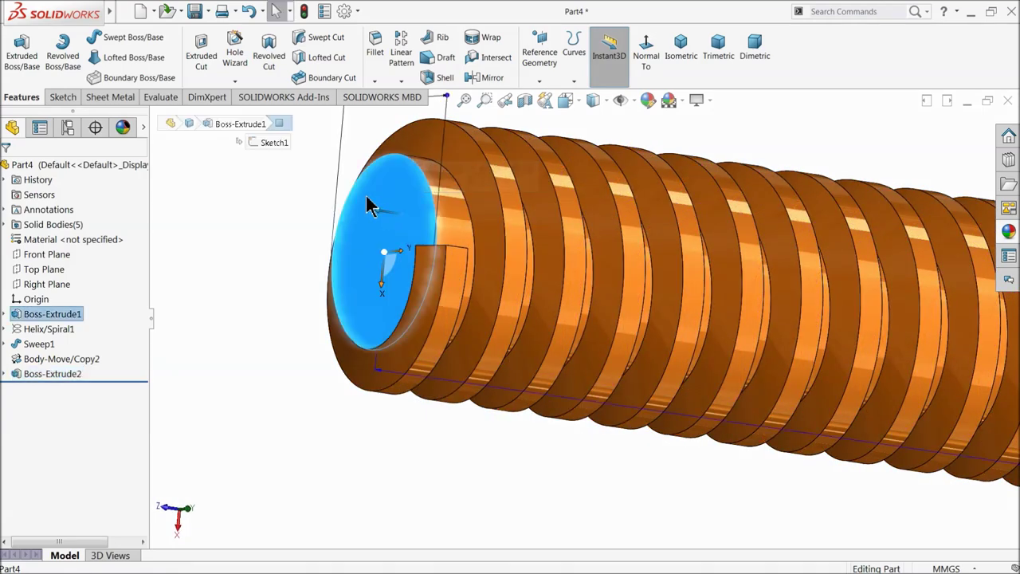
# Sketch on that end face with its outline projected via Convert Entities
pyautogui.click(62, 96)
pyautogui.click(15, 50)
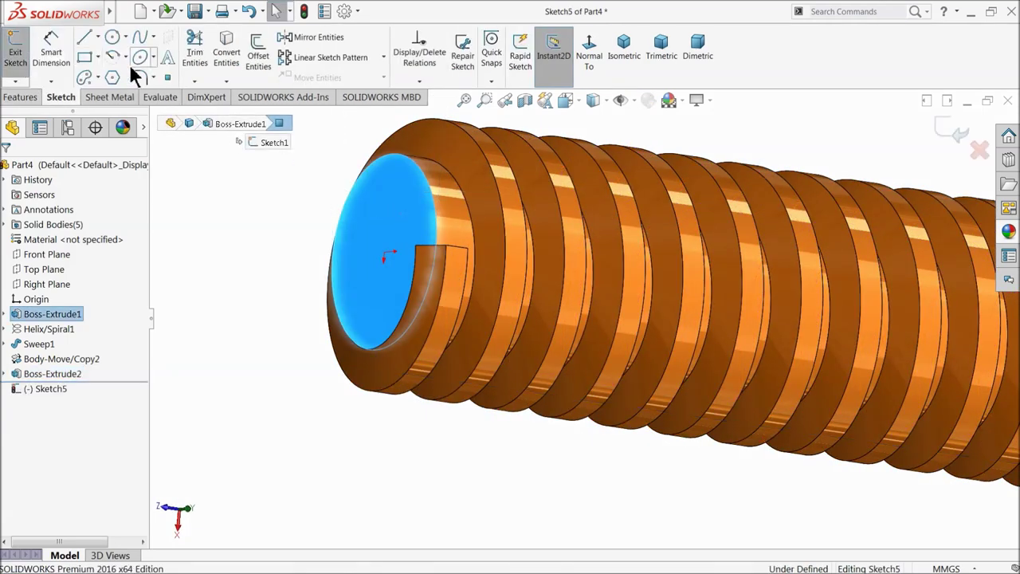
pyautogui.click(224, 54)
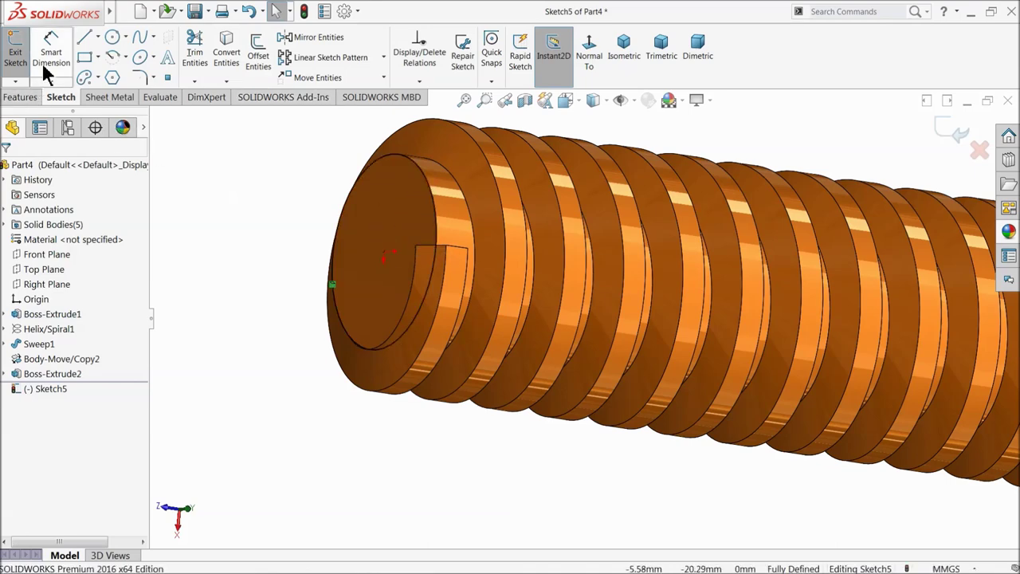
# Extrude the projected outline 1.02 mm as a thin end disc
pyautogui.click(24, 102)
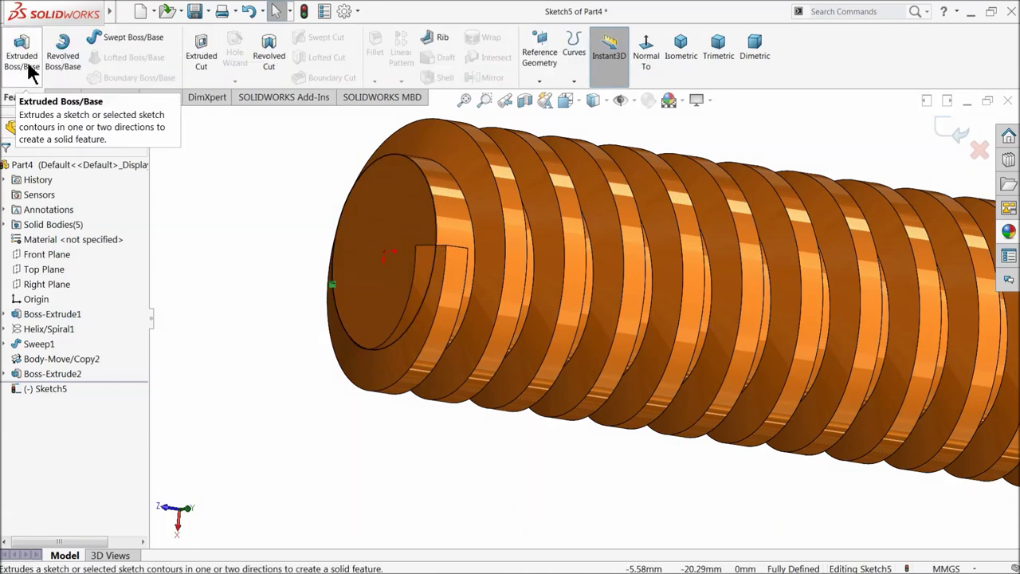
pyautogui.click(22, 59)
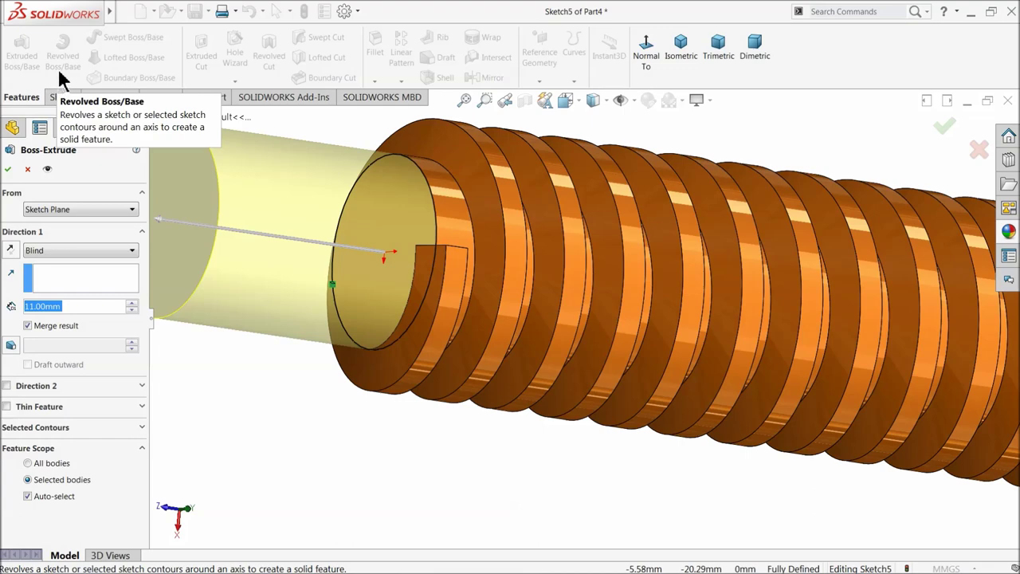
pyautogui.write('1.02')
pyautogui.press('Return')
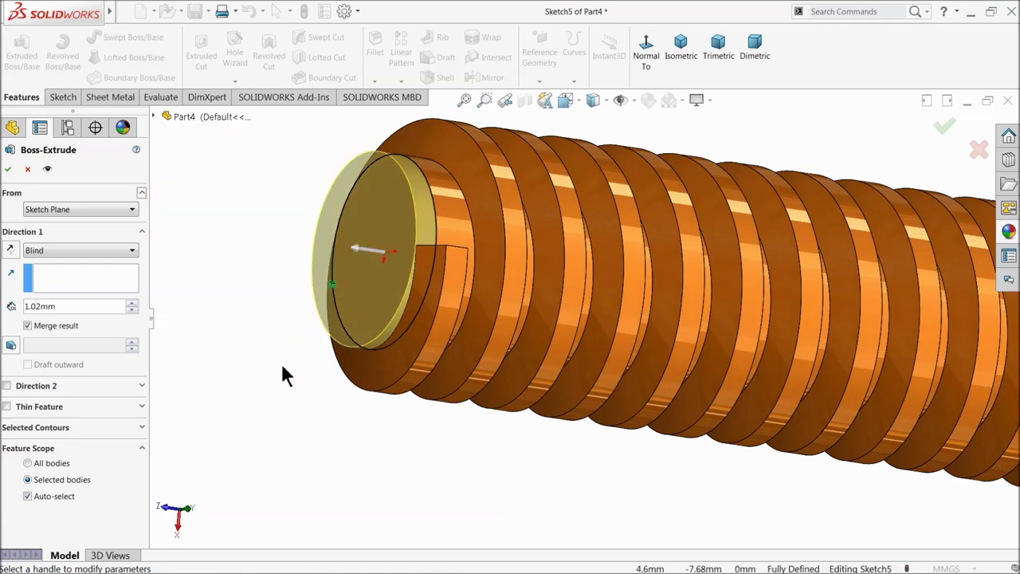
pyautogui.click(7, 168)
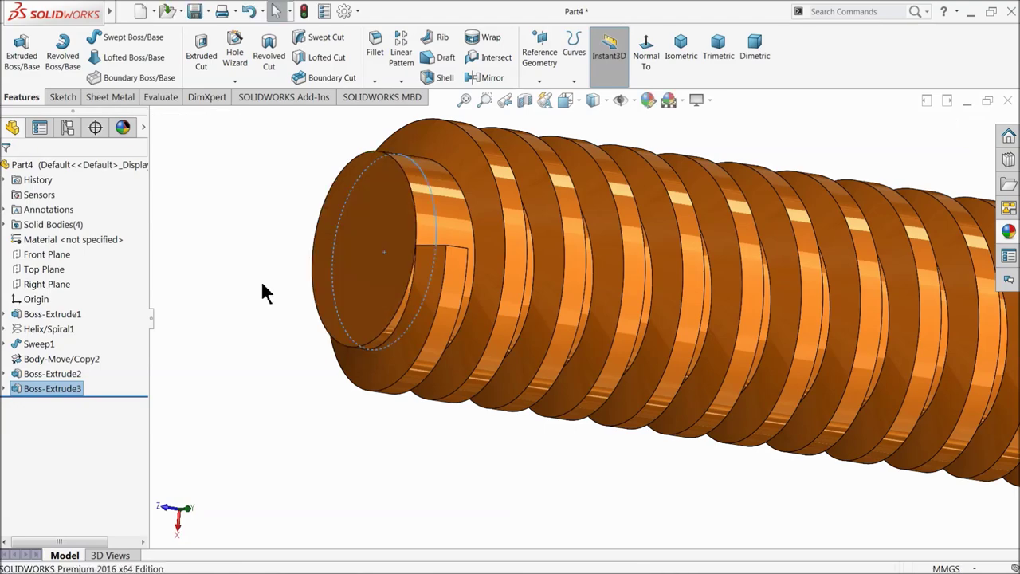
pyautogui.moveTo(295, 280); pyautogui.dragTo(391, 338, button='middle')
# Sketch two concentric circles on the disc's end face
pyautogui.click(371, 284)
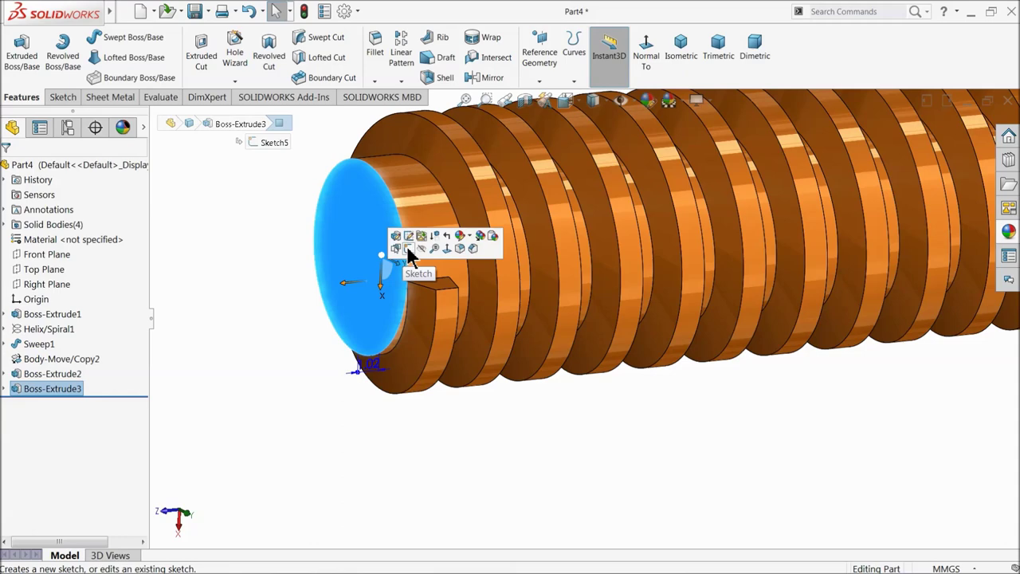
pyautogui.click(403, 256)
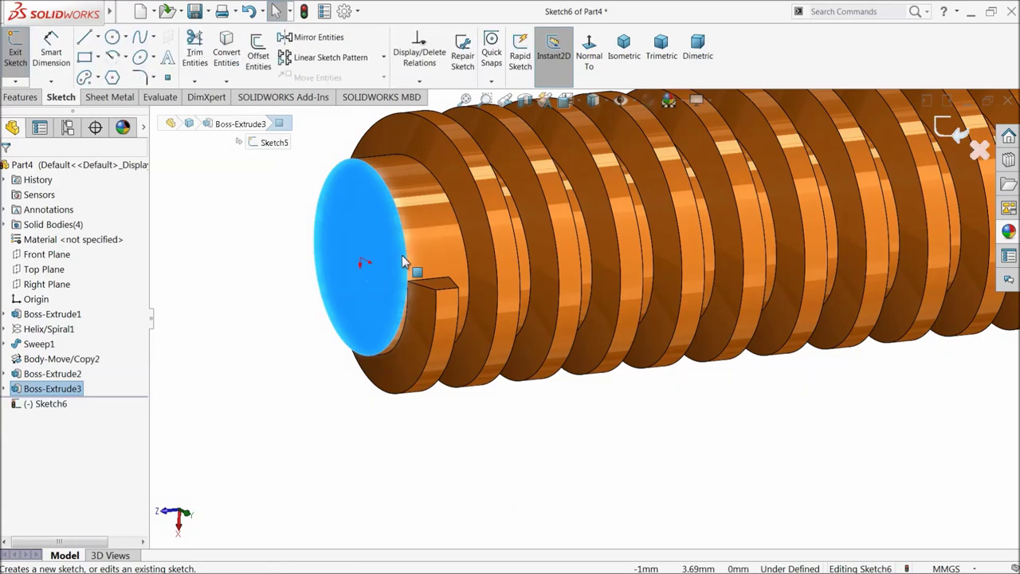
pyautogui.click(111, 40)
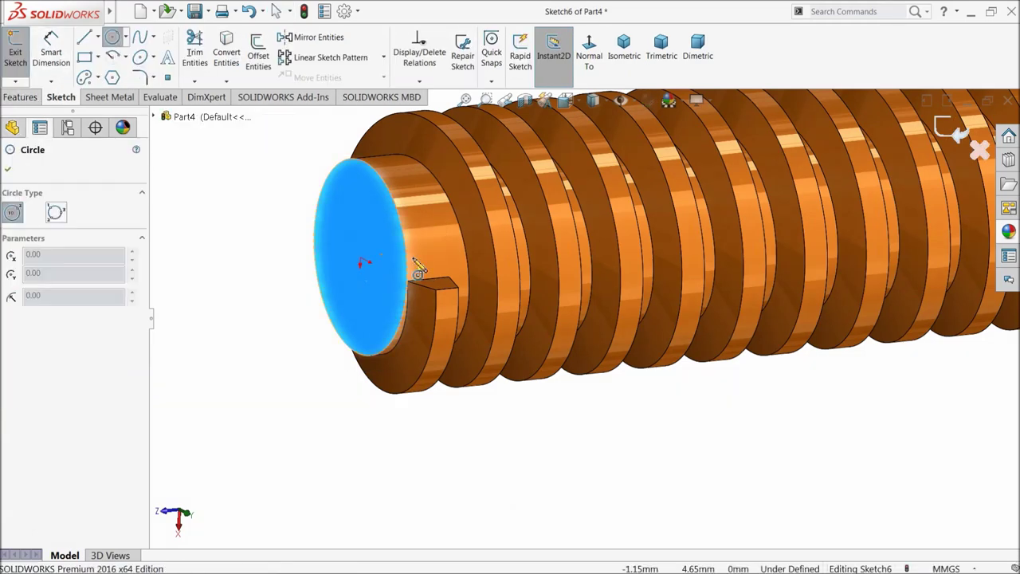
pyautogui.click(362, 263)
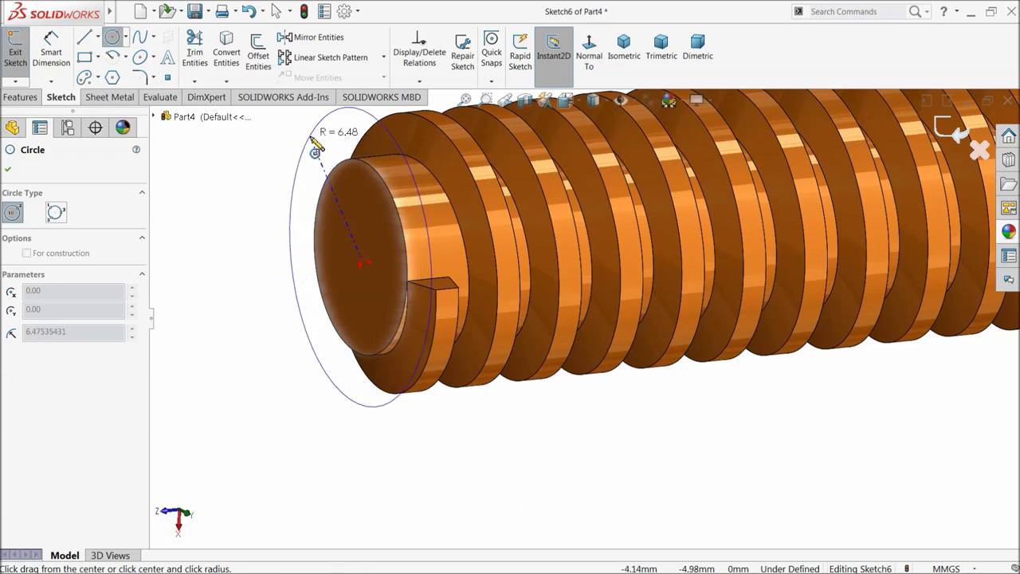
pyautogui.click(312, 142)
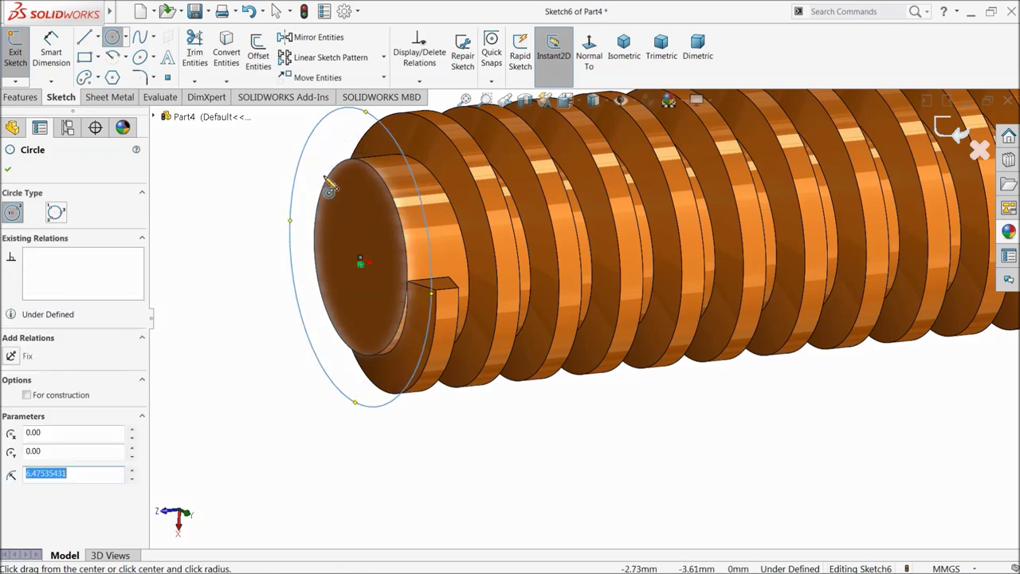
pyautogui.click(360, 263)
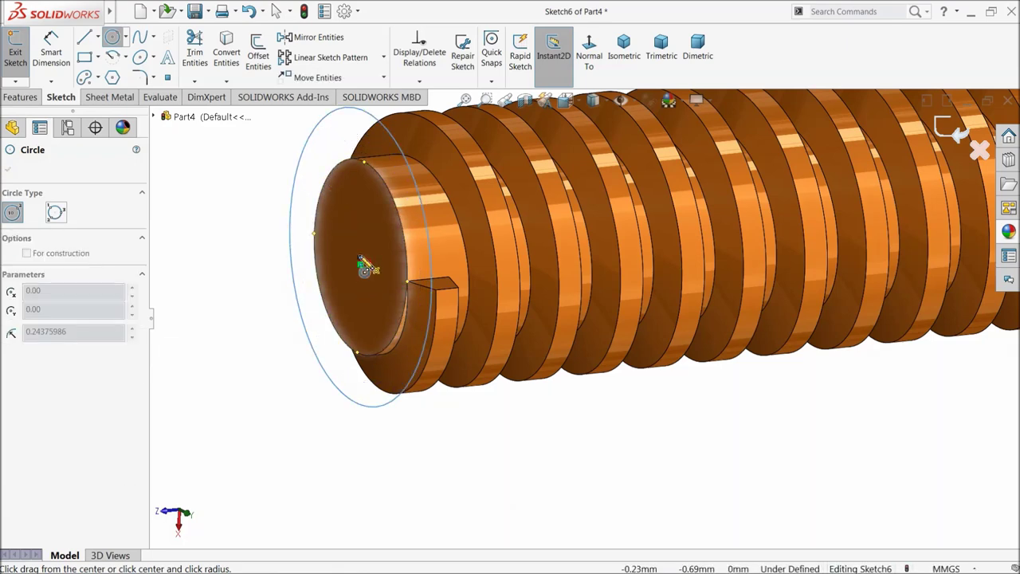
pyautogui.click(337, 187)
# Dimension the outer circle to Ø13 mm and the inner circle to Ø8.50 mm
pyautogui.click(24, 98)
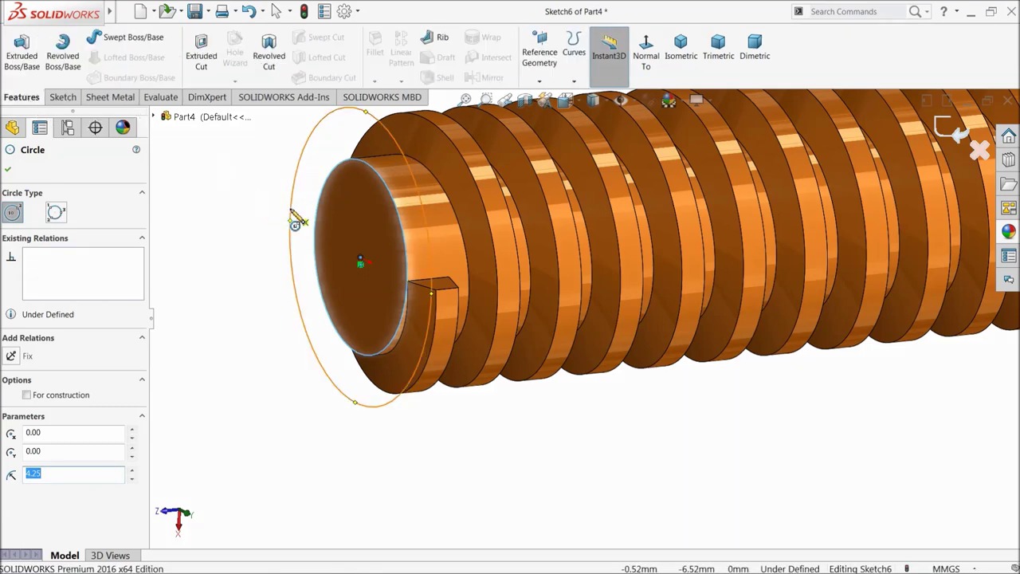
pyautogui.press('Escape')
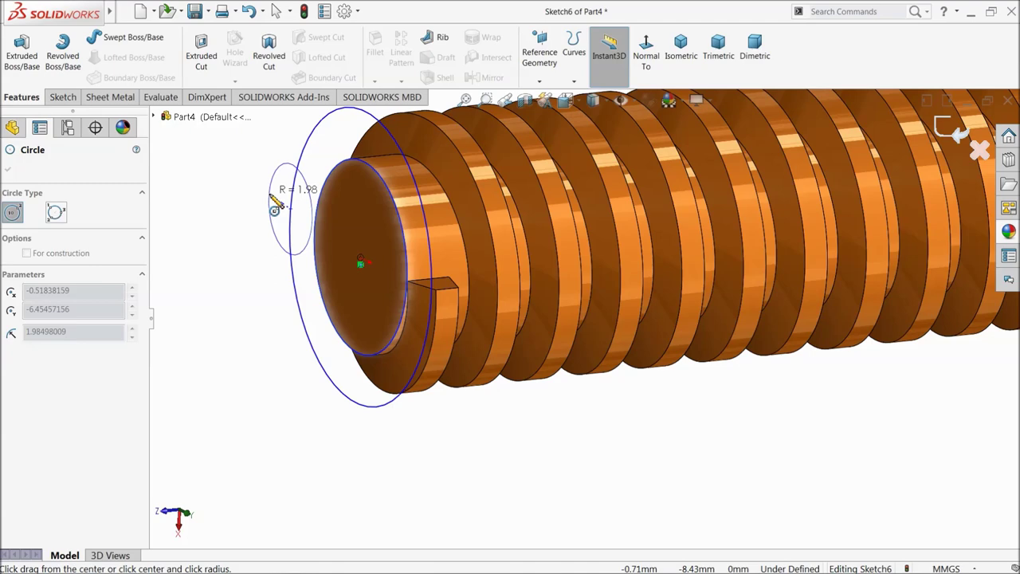
pyautogui.press('Escape')
pyautogui.click(62, 97)
pyautogui.click(63, 70)
pyautogui.click(293, 209)
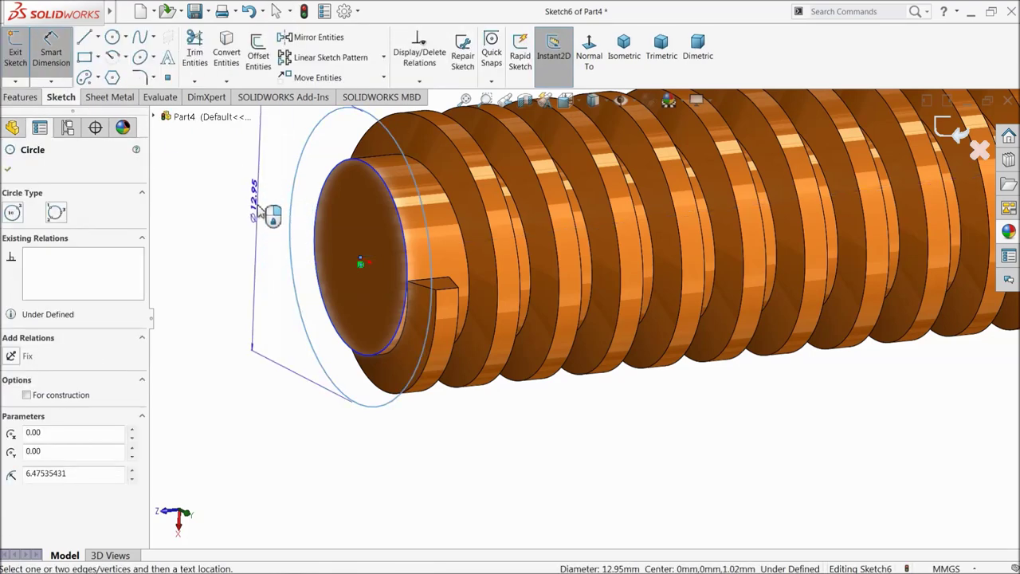
pyautogui.click(263, 212)
pyautogui.write('13')
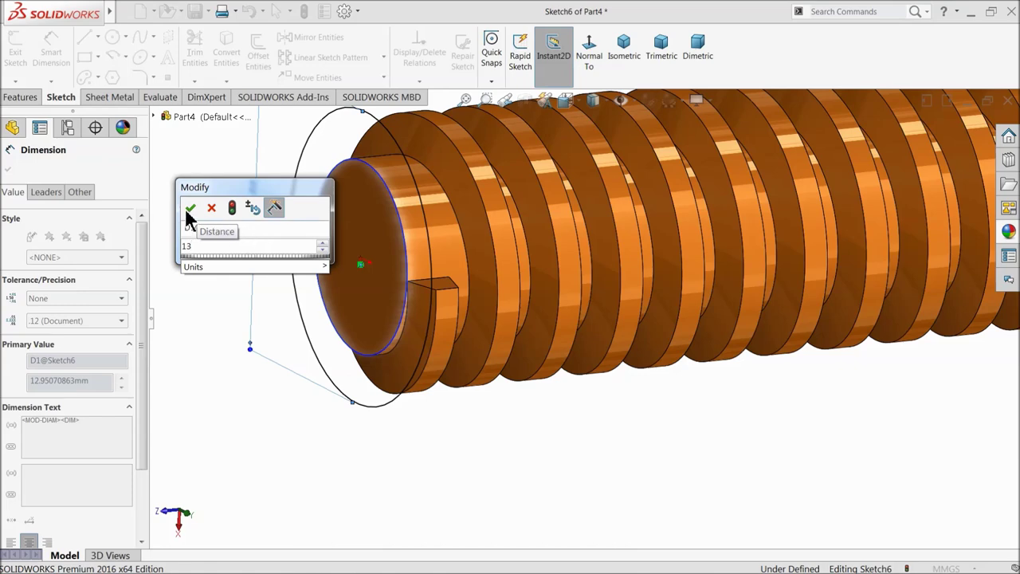
pyautogui.click(190, 208)
pyautogui.scroll(2, 425, 223)
pyautogui.scroll(2, 427, 236)
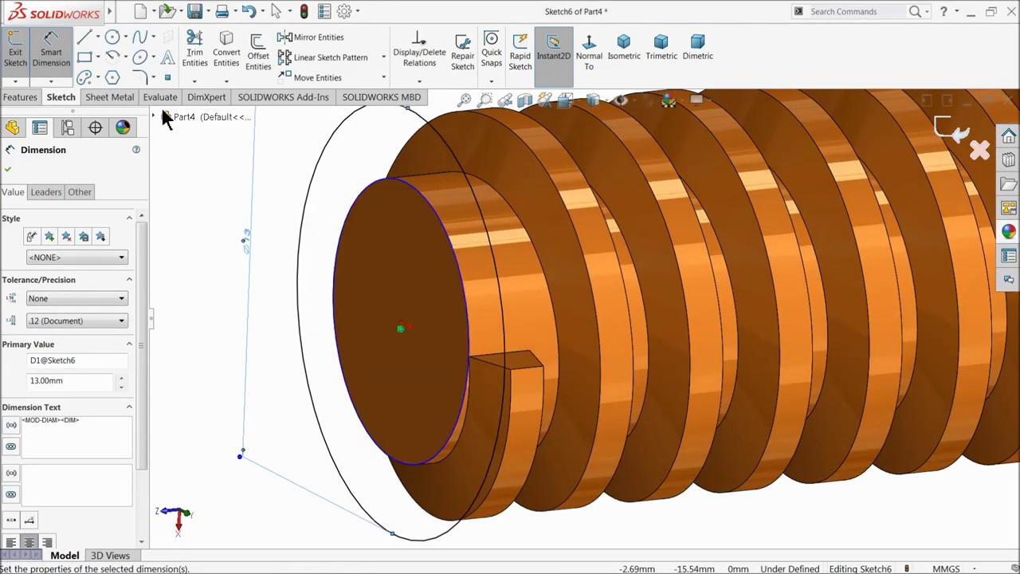
pyautogui.click(349, 199)
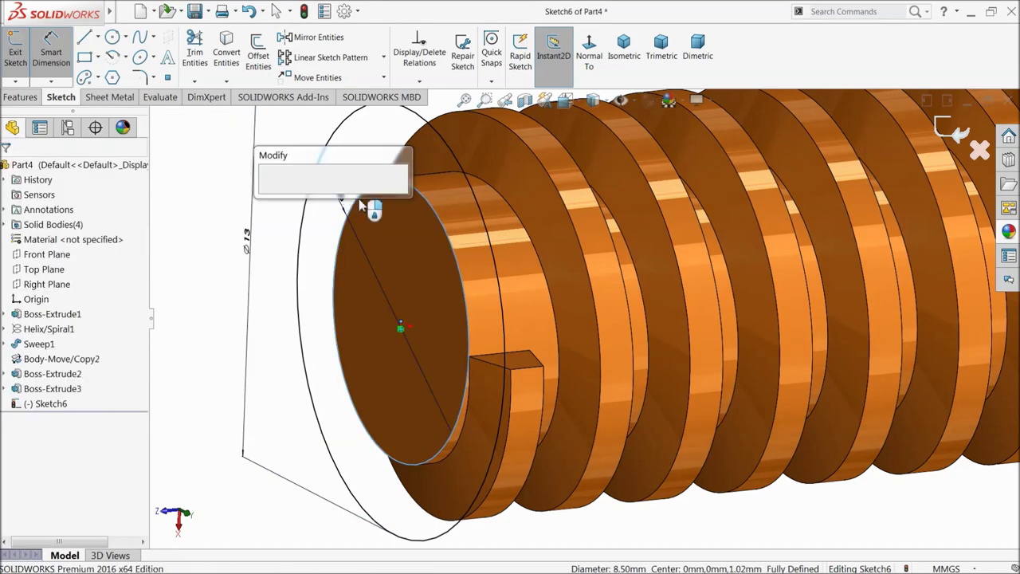
pyautogui.click(269, 193)
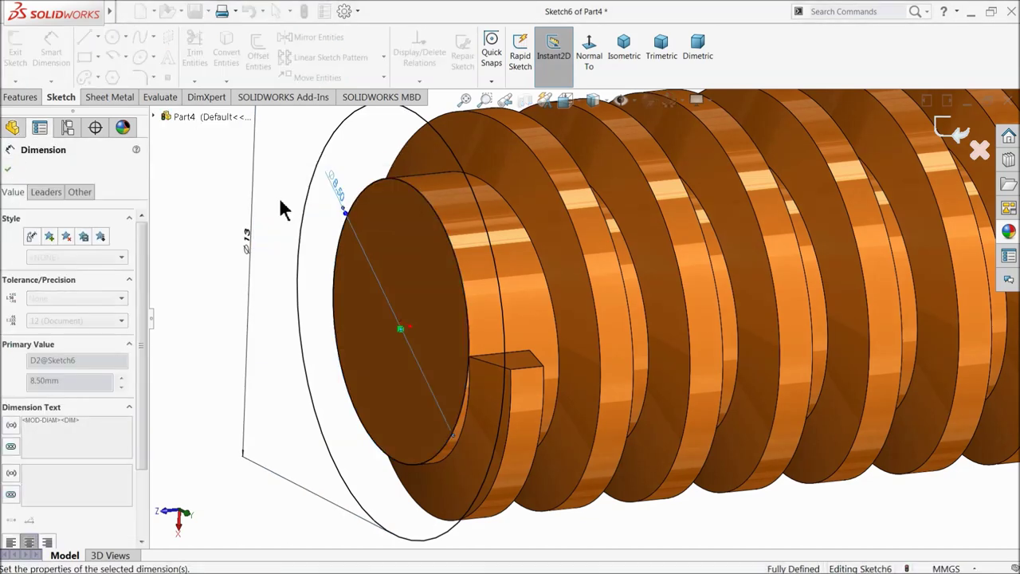
# Extrude-cut the ring between the circles 1 mm deep into the rod
pyautogui.click(22, 96)
pyautogui.click(211, 57)
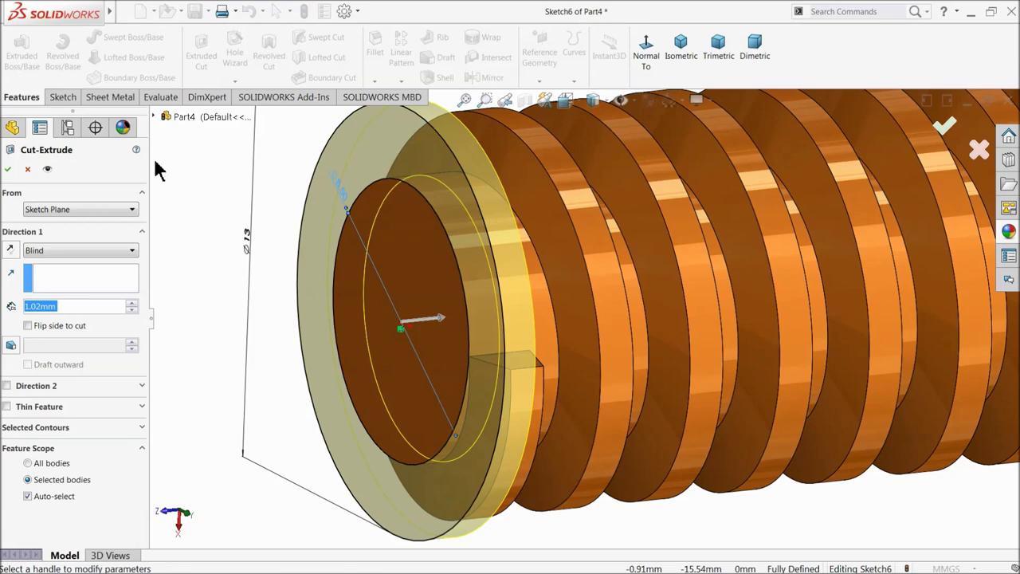
pyautogui.write('1')
pyautogui.press('Return')
pyautogui.scroll(5, 266, 246)
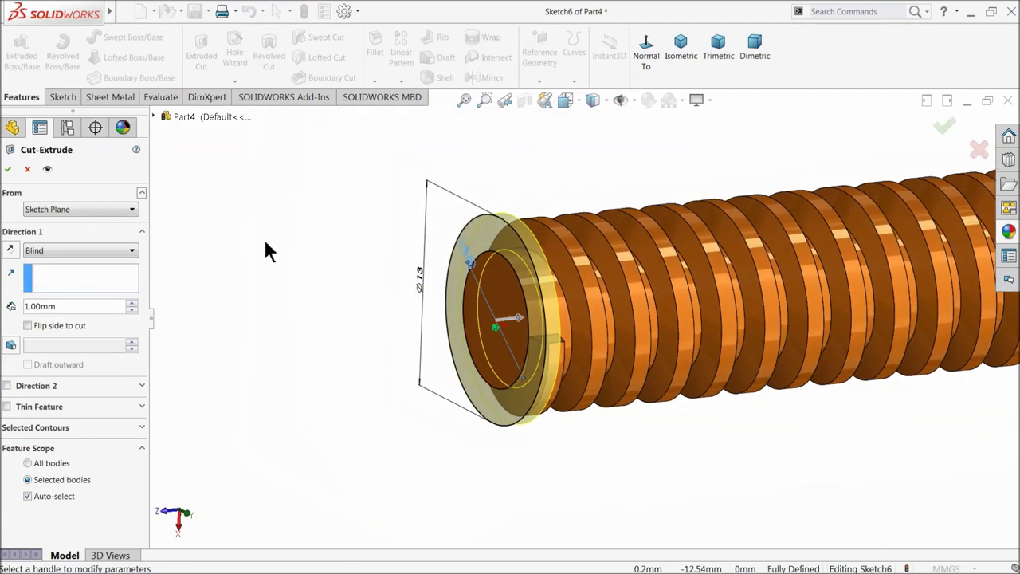
pyautogui.moveTo(318, 292); pyautogui.dragTo(303, 289, button='middle')
pyautogui.scroll(-3, 501, 334)
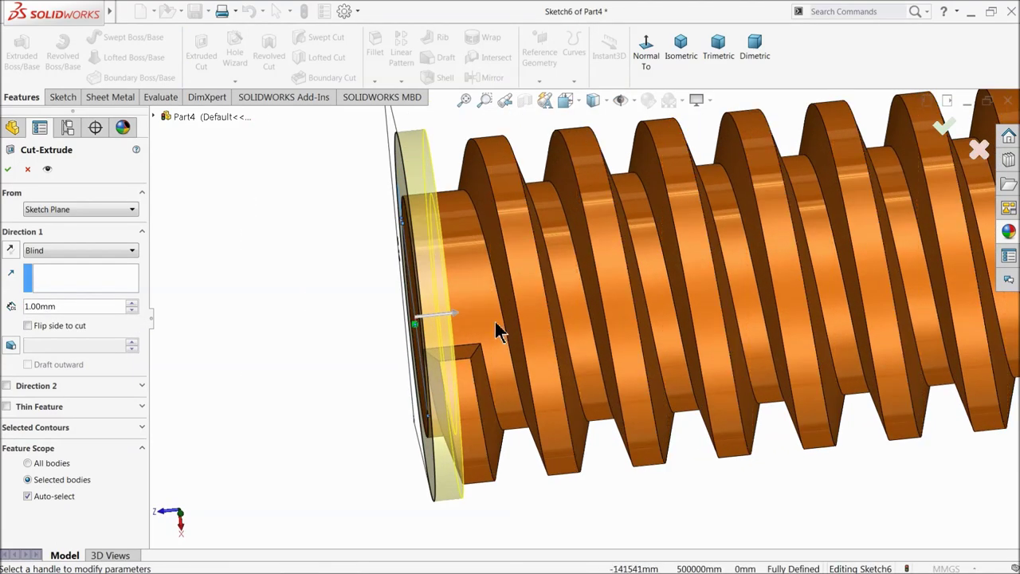
pyautogui.click(7, 168)
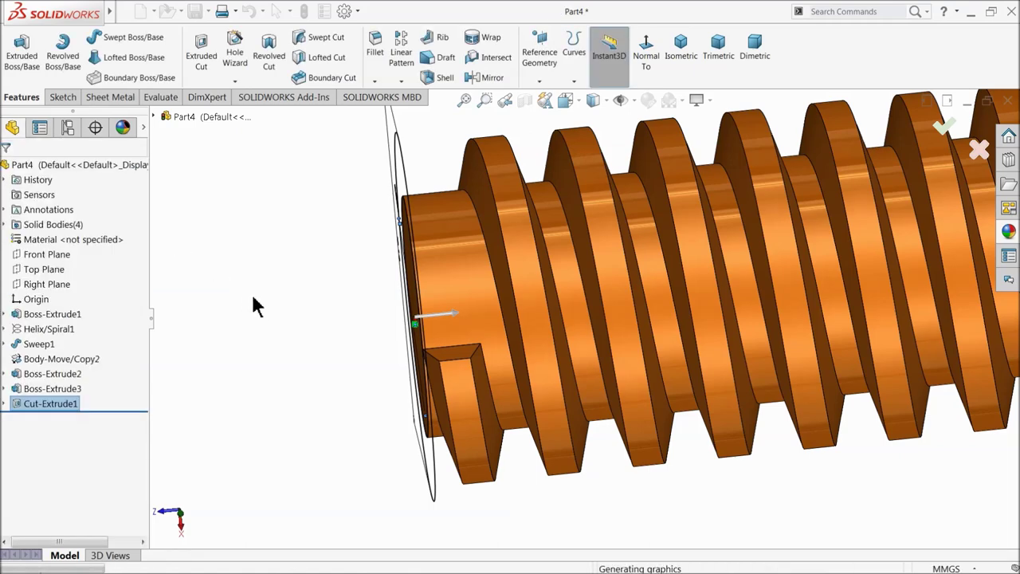
pyautogui.scroll(5, 319, 318)
pyautogui.moveTo(424, 348); pyautogui.dragTo(344, 350, button='middle')
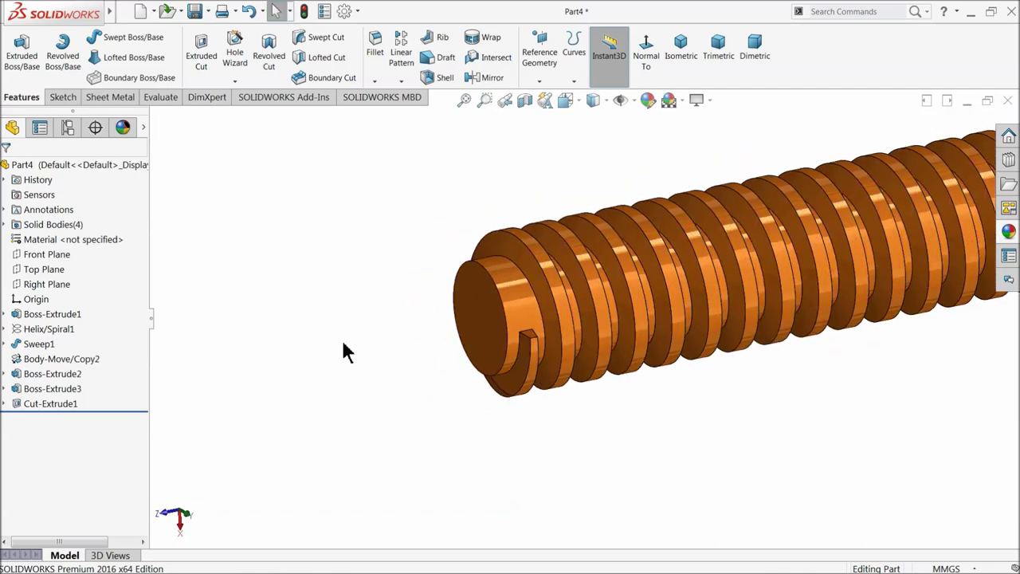
pyautogui.scroll(2, 344, 351)
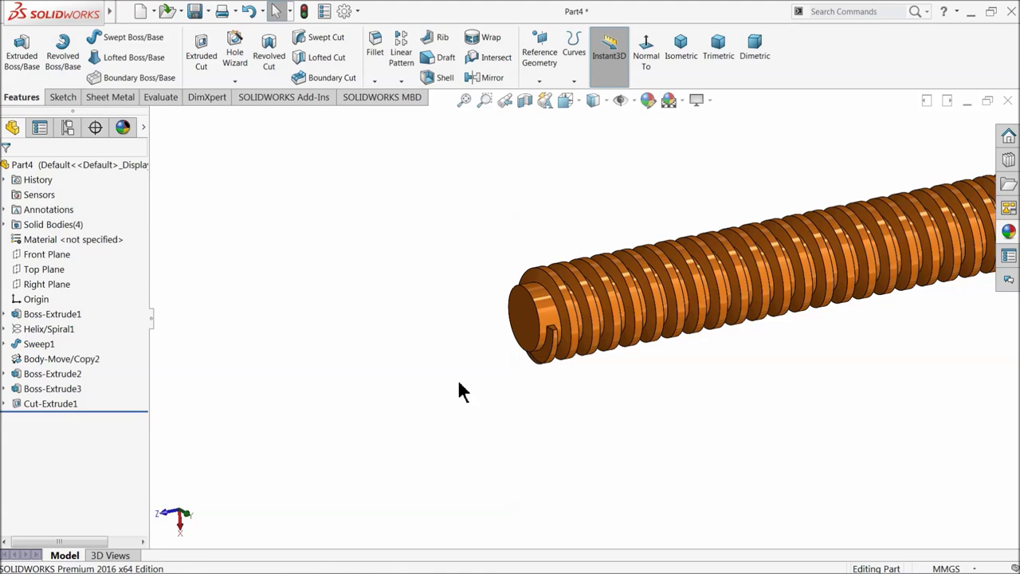
# Chamfer the rod's circular Ø8.50 end edge 3 mm at 30°
pyautogui.scroll(-5, 541, 325)
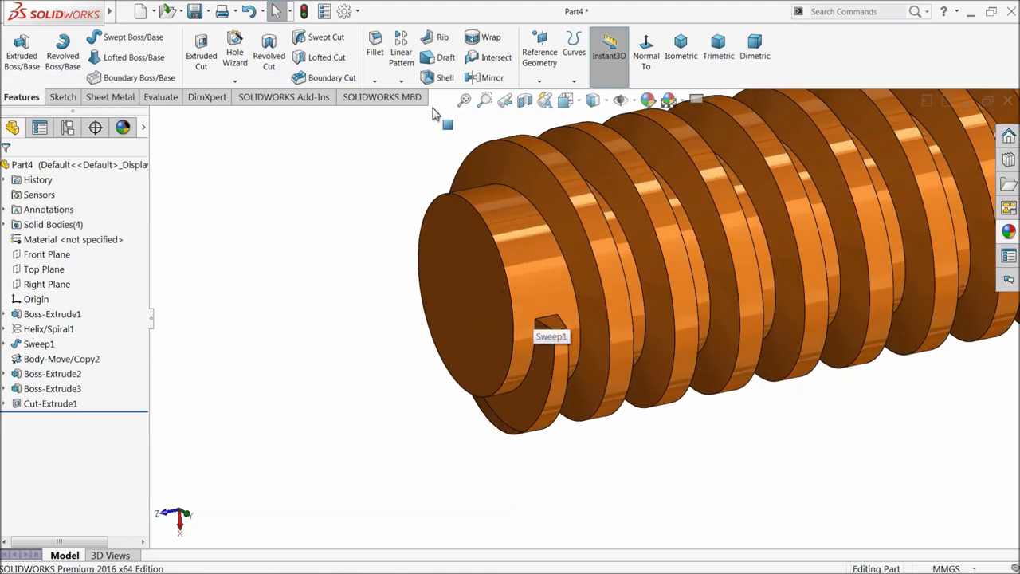
pyautogui.click(379, 79)
pyautogui.click(383, 106)
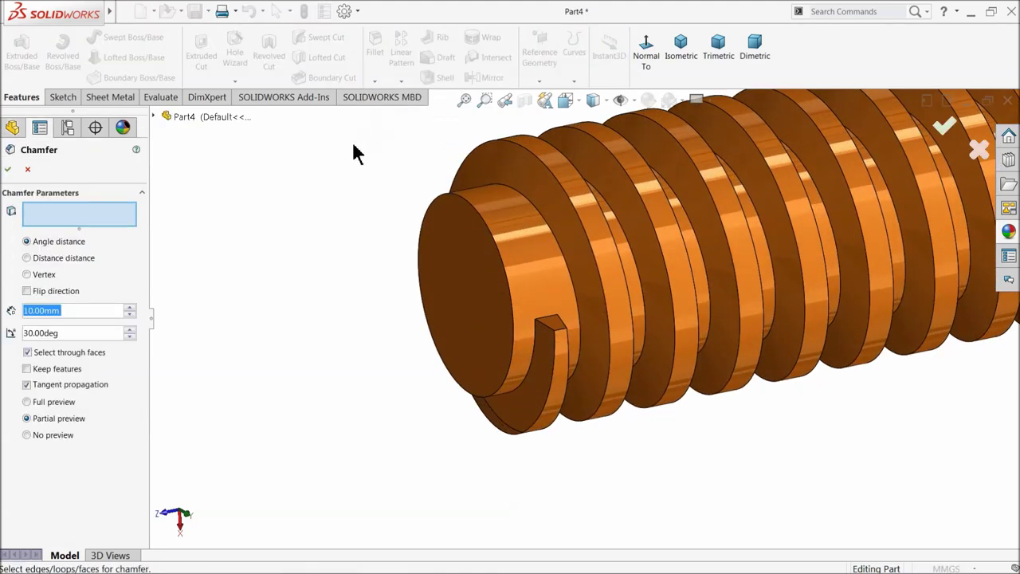
pyautogui.write('3')
pyautogui.press('Return')
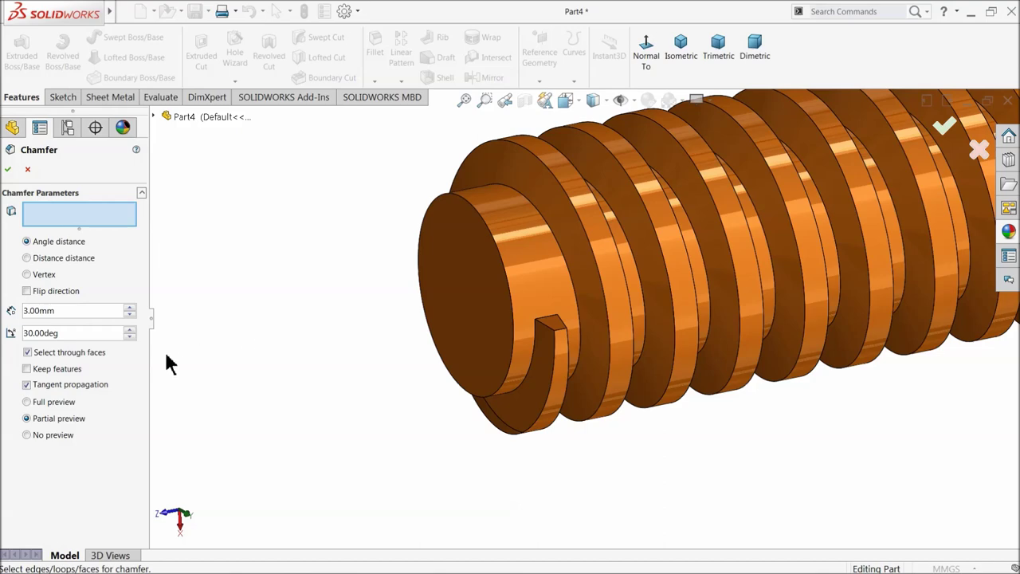
pyautogui.click(512, 339)
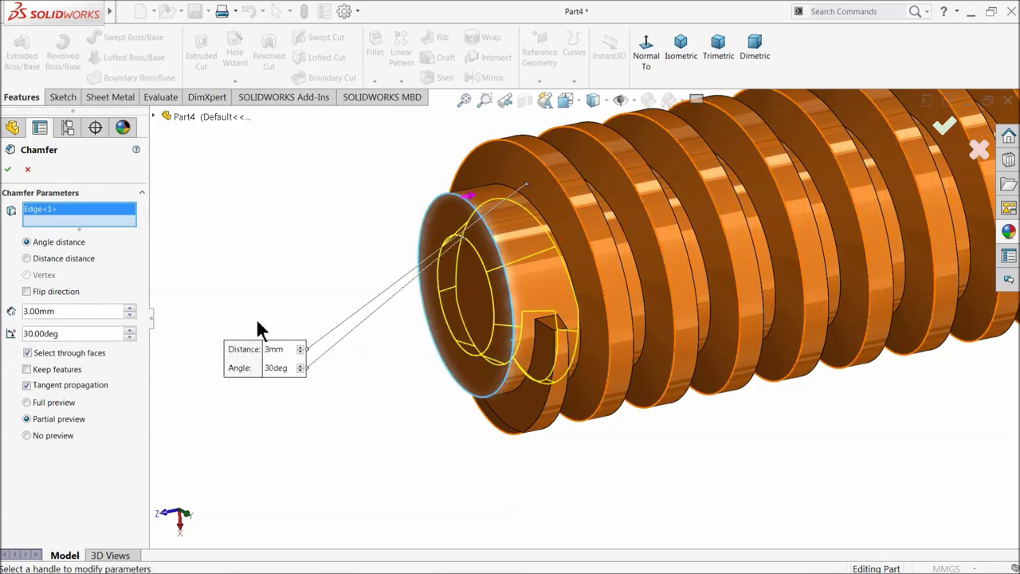
pyautogui.moveTo(278, 343); pyautogui.dragTo(376, 304, button='middle')
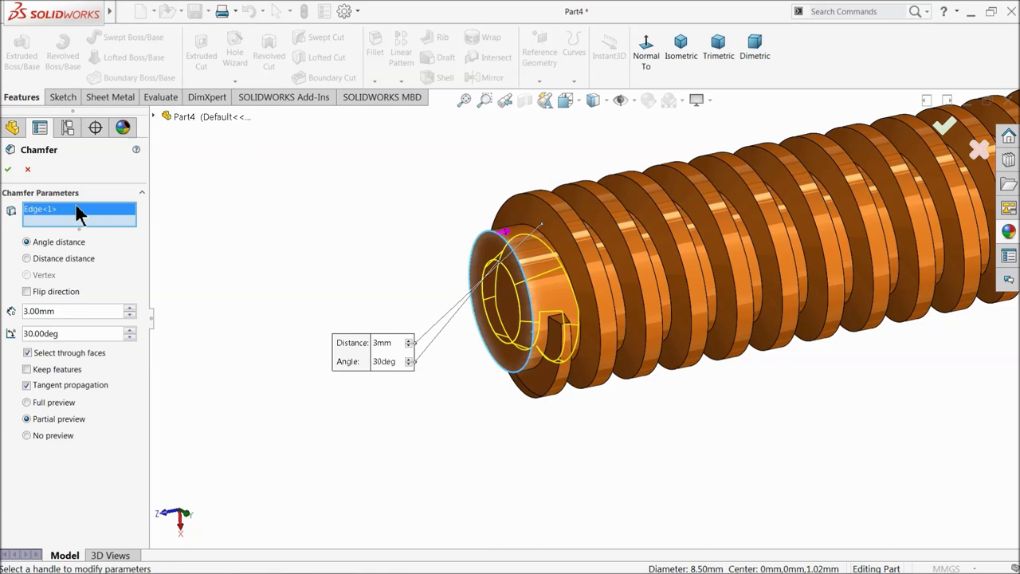
pyautogui.click(9, 169)
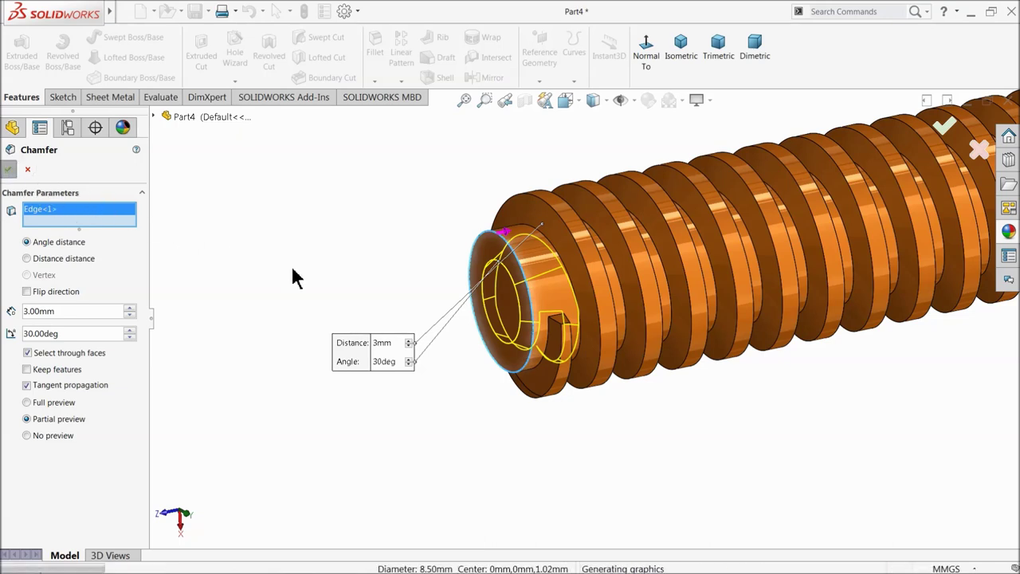
pyautogui.moveTo(460, 330); pyautogui.dragTo(458, 390, button='middle')
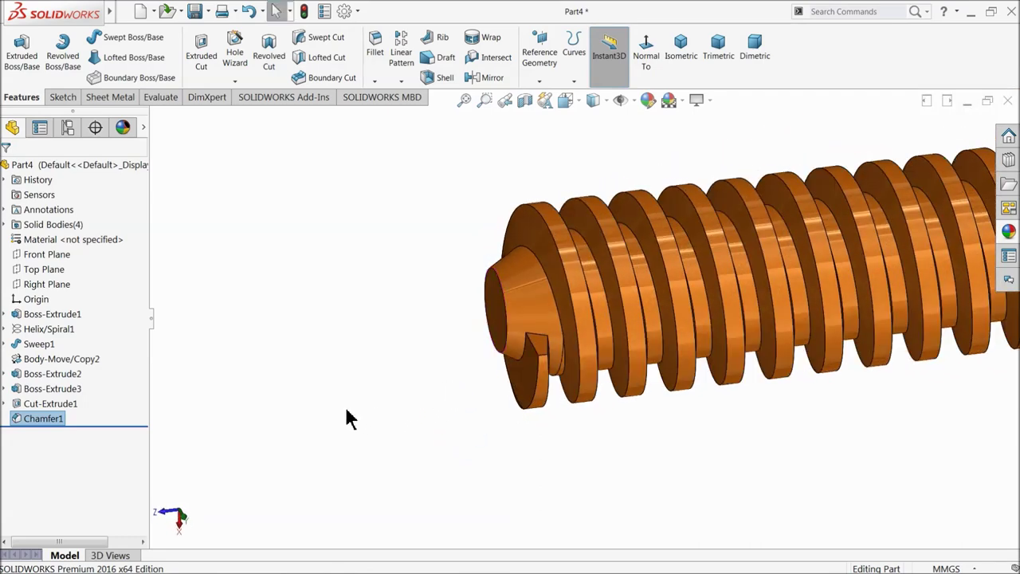
pyautogui.scroll(8, 455, 383)
# Sketch on the rod's plain end face, converting its circular outline
pyautogui.scroll(-3, 817, 311)
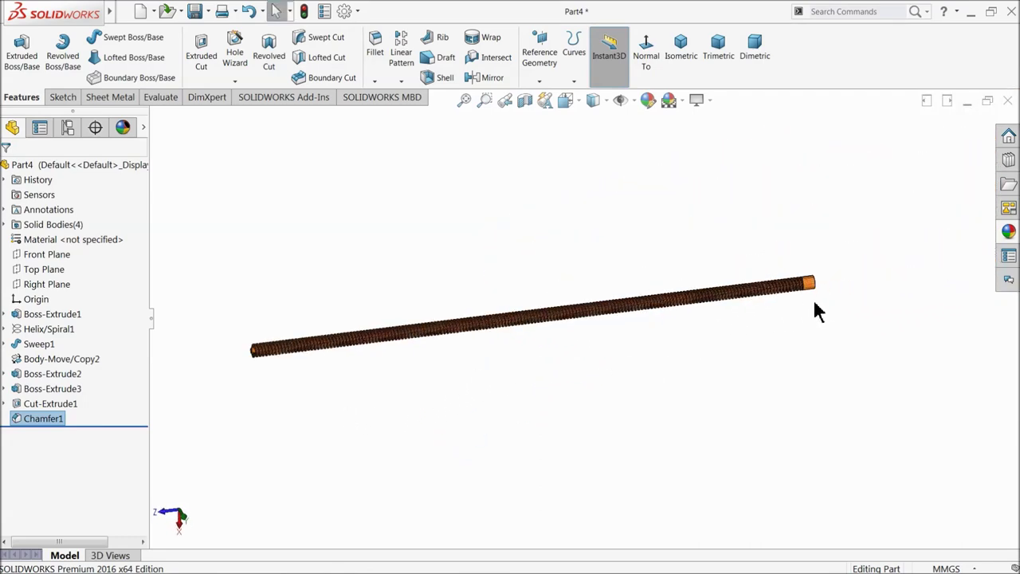
pyautogui.moveTo(819, 290); pyautogui.dragTo(736, 346, button='middle')
pyautogui.scroll(-5, 708, 357)
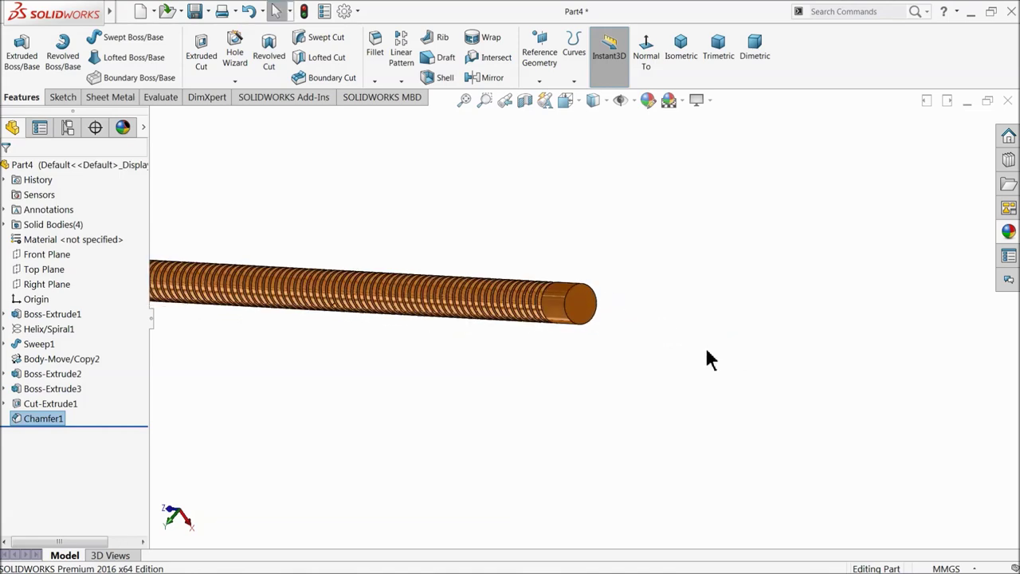
pyautogui.click(589, 315)
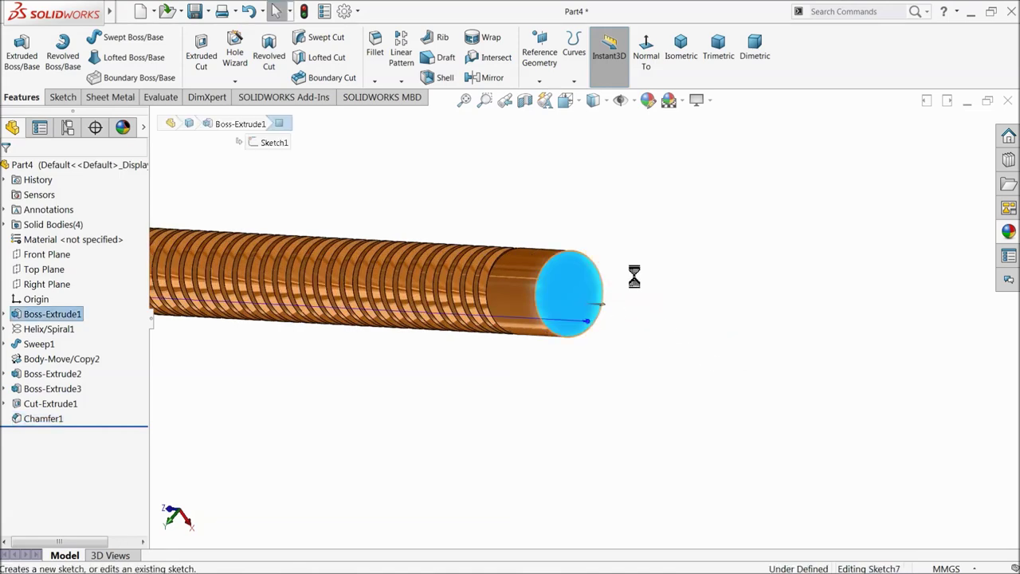
pyautogui.click(635, 275)
pyautogui.click(226, 49)
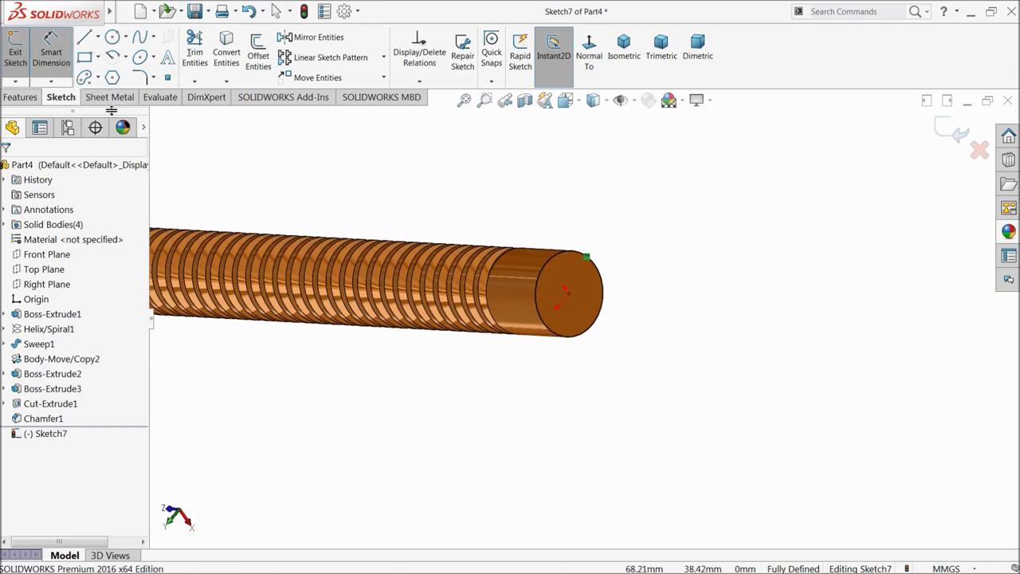
# Extrude the end circle 40 mm outward as Boss-Extrude4
pyautogui.click(22, 97)
pyautogui.click(31, 67)
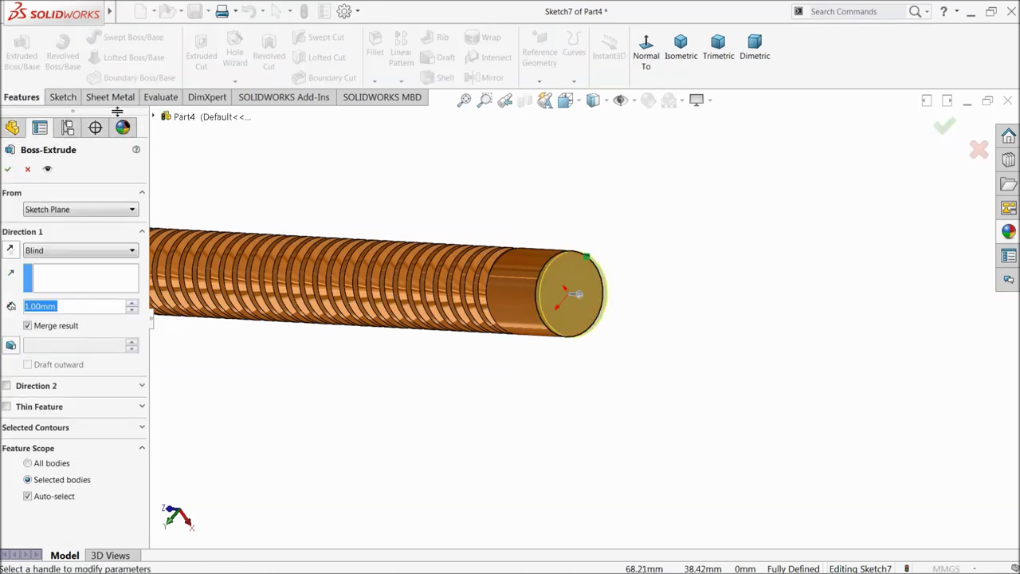
pyautogui.write('40')
pyautogui.press('Return')
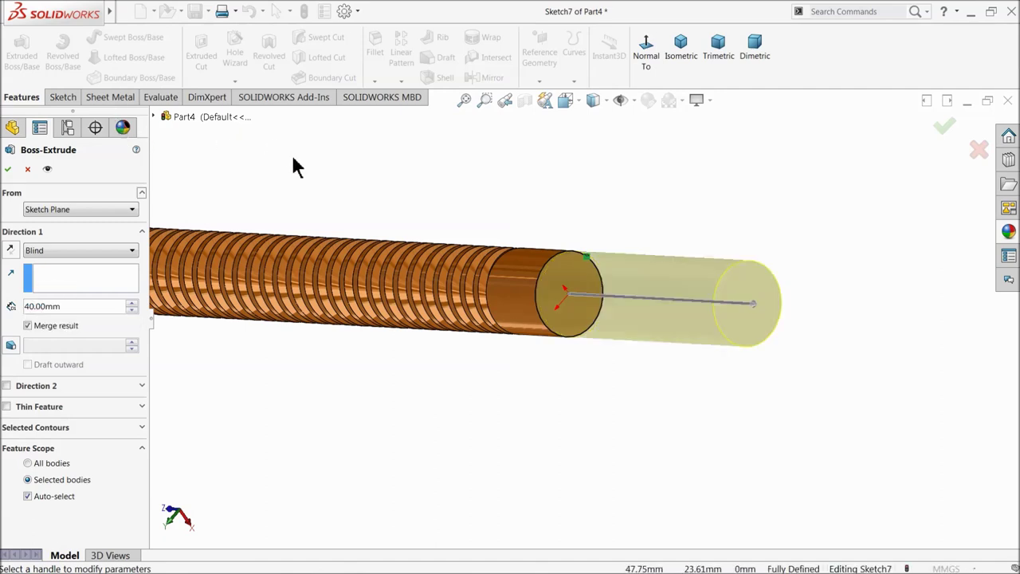
pyautogui.click(8, 169)
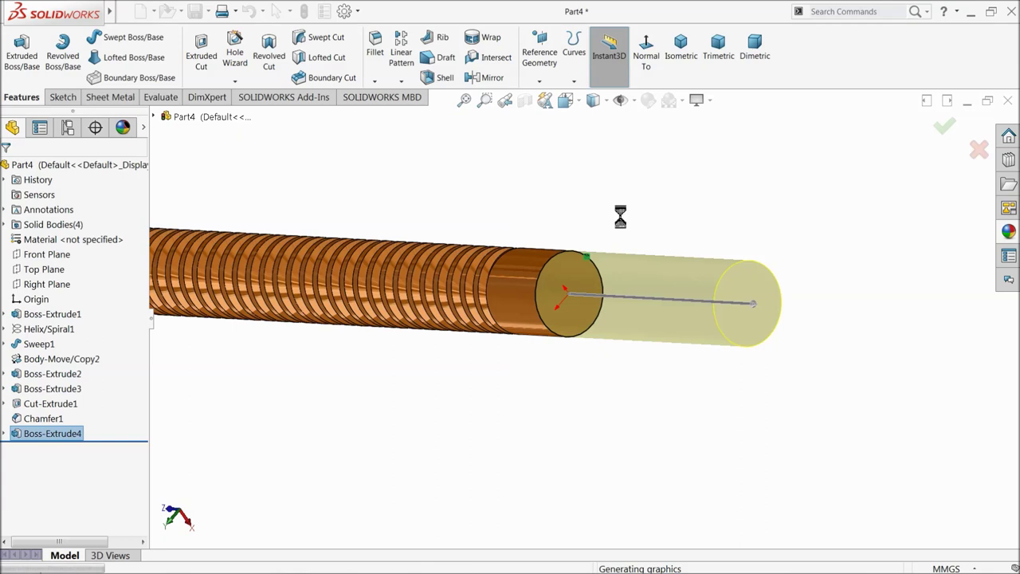
pyautogui.click(735, 312)
# Sketch a circle on the new end face and dimension it to Ø18 mm
pyautogui.click(775, 275)
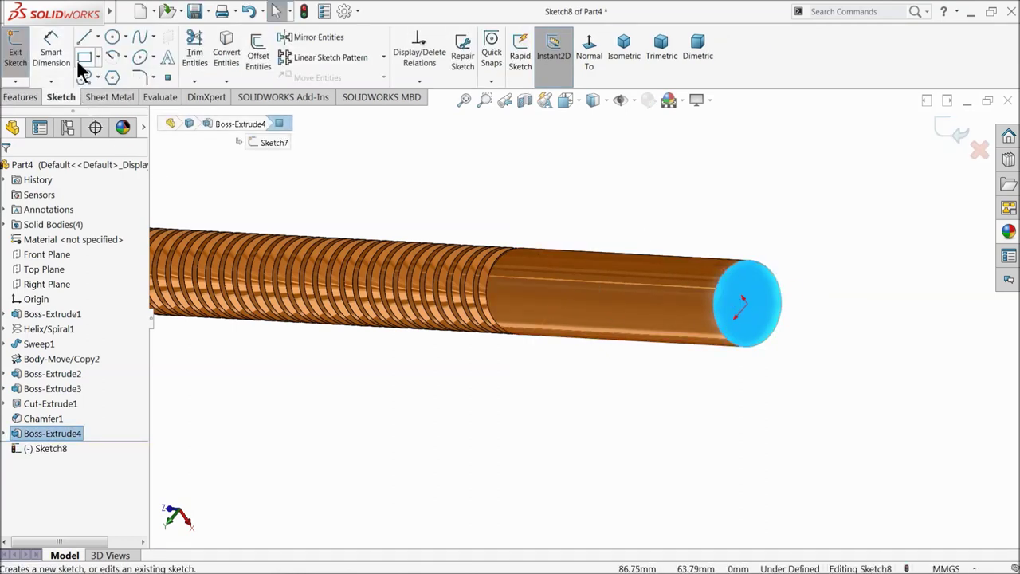
pyautogui.click(111, 40)
pyautogui.scroll(3, 770, 323)
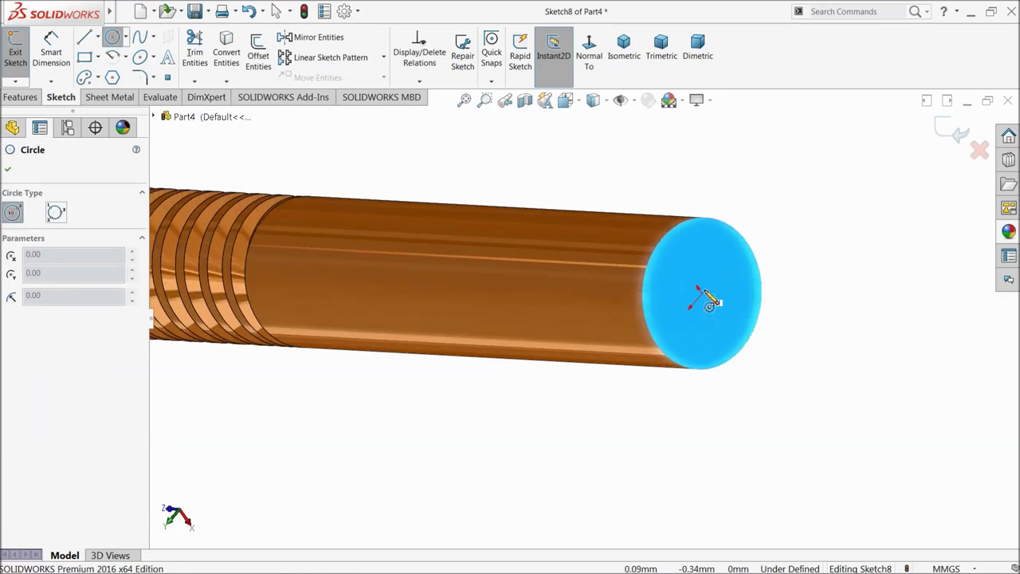
pyautogui.click(701, 295)
pyautogui.click(639, 177)
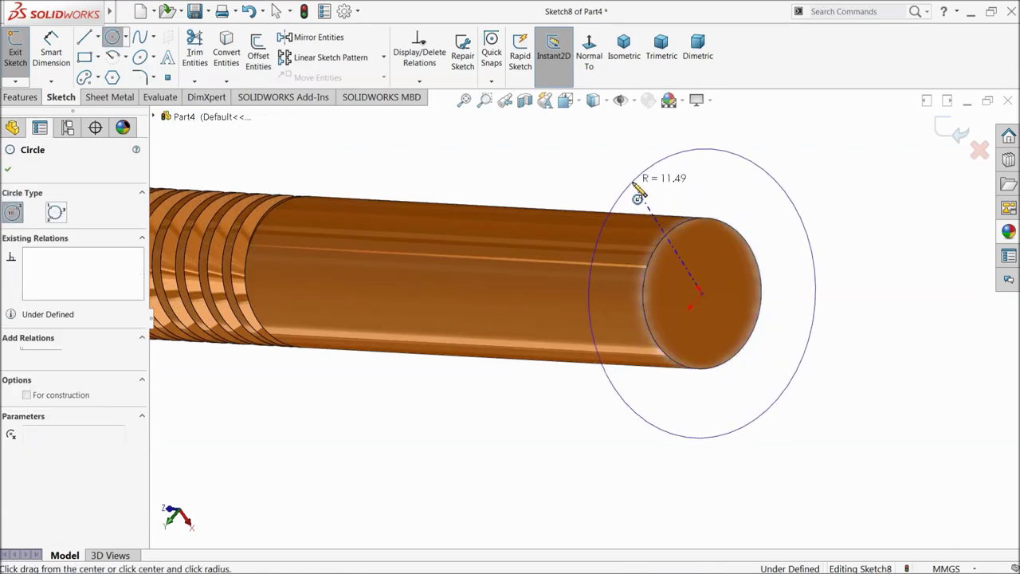
pyautogui.moveTo(764, 301); pyautogui.dragTo(731, 289, button='middle')
pyautogui.scroll(3, 765, 255)
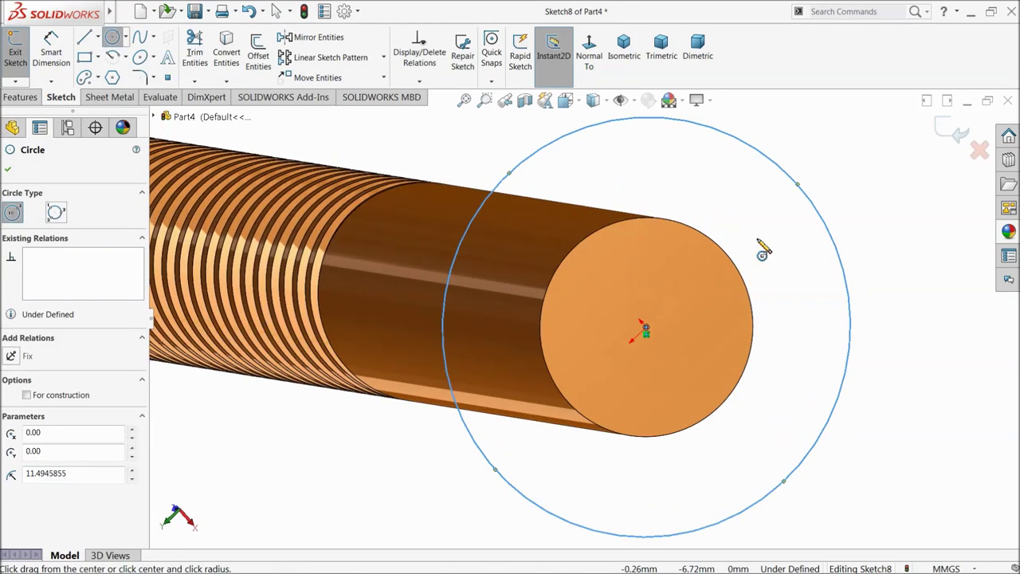
pyautogui.scroll(-1, 449, 220)
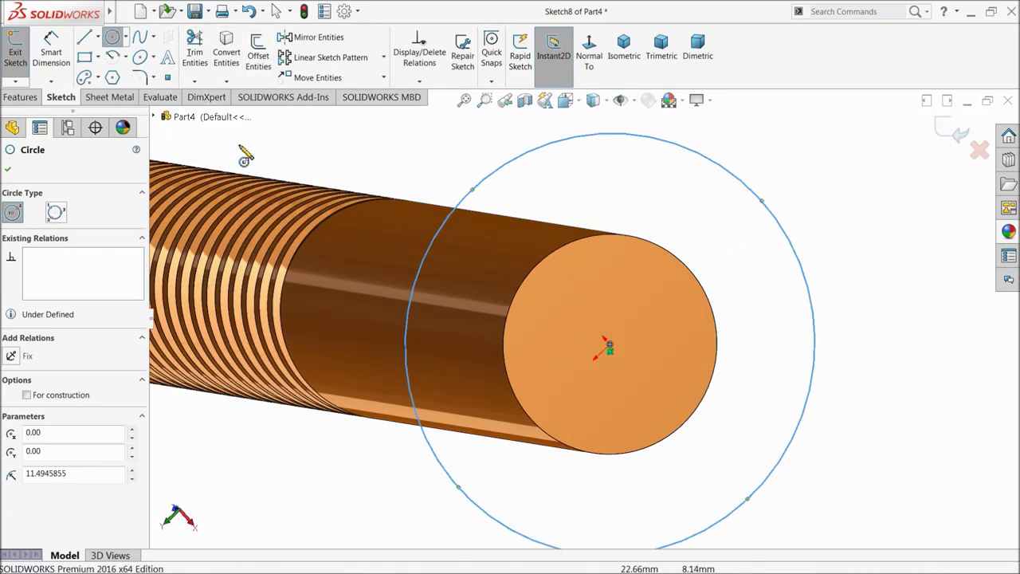
pyautogui.click(53, 46)
pyautogui.click(518, 168)
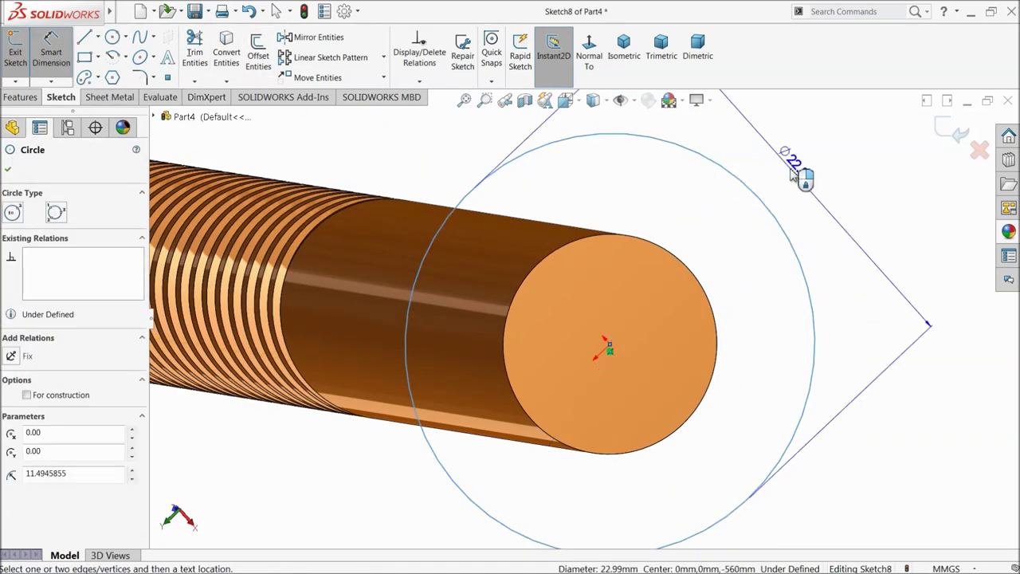
pyautogui.click(807, 177)
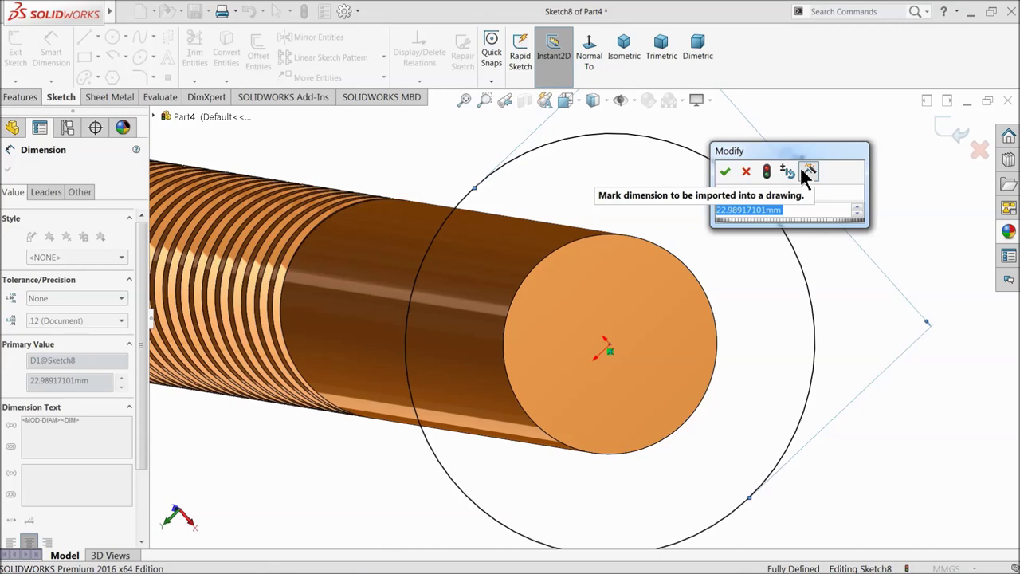
pyautogui.write('18')
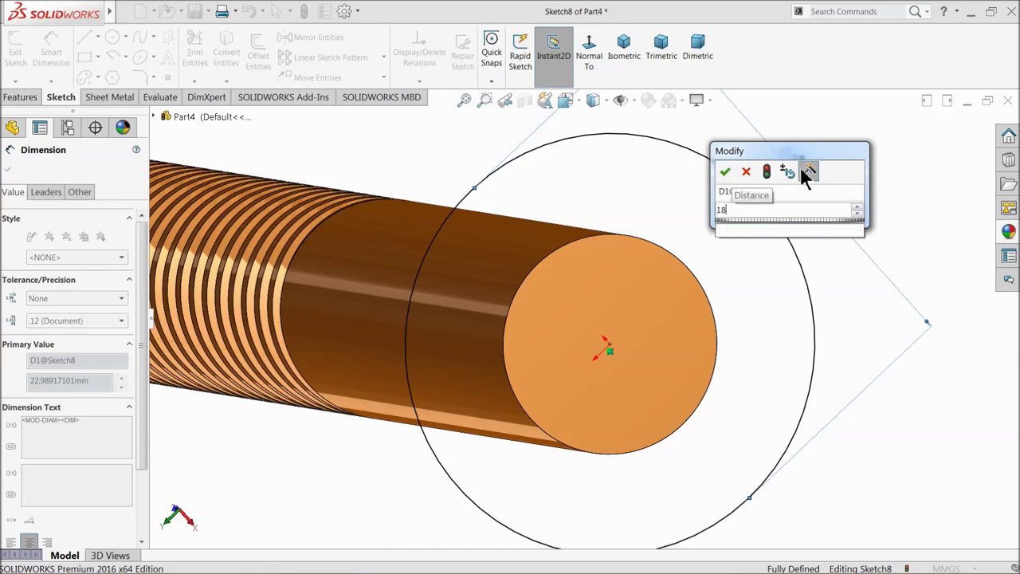
pyautogui.press('Return')
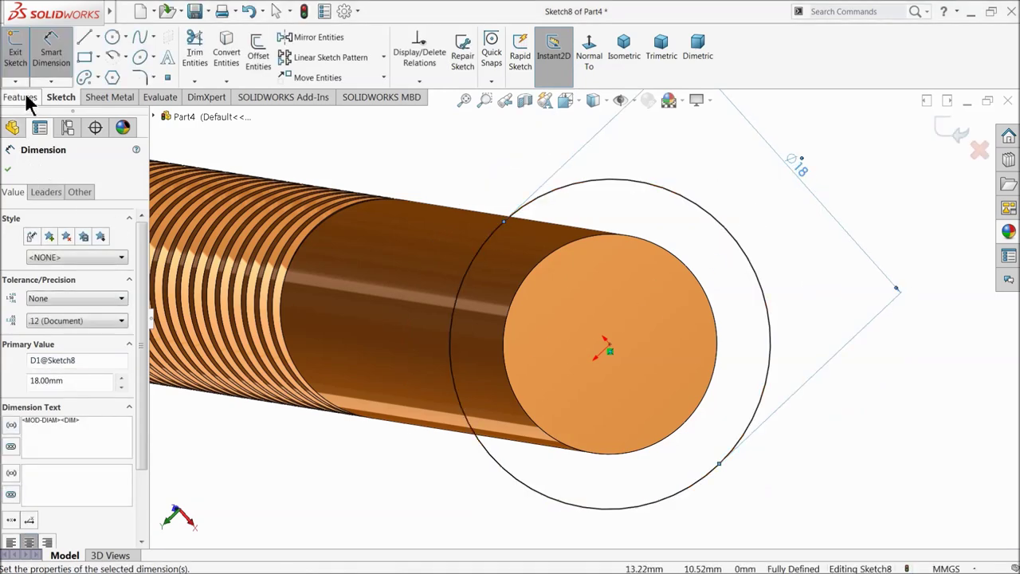
# Extrude the Ø18 circle 20 mm to form the head, Boss-Extrude5
pyautogui.click(23, 97)
pyautogui.click(20, 52)
pyautogui.write('20')
pyautogui.press('Return')
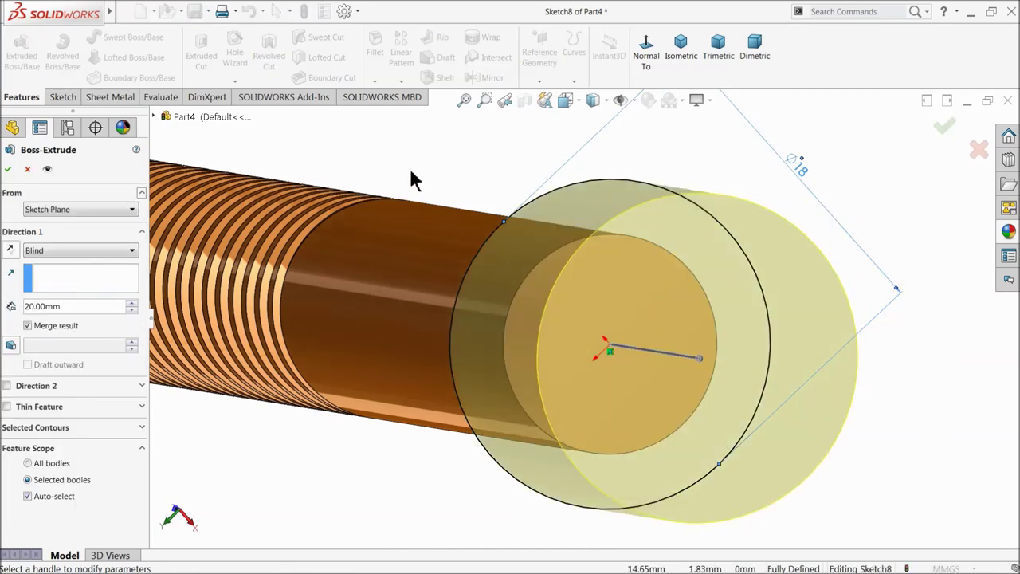
pyautogui.click(8, 171)
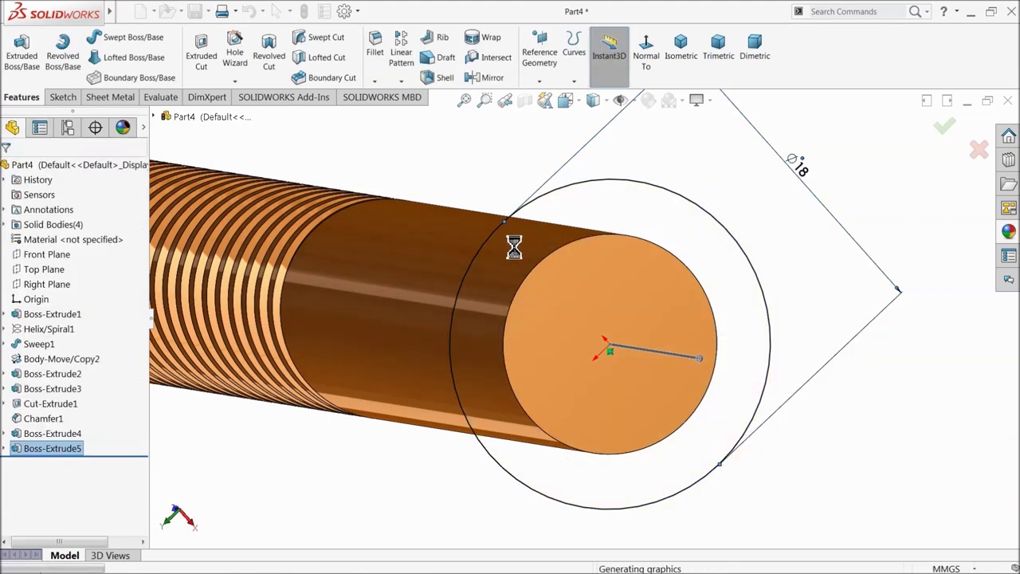
pyautogui.moveTo(519, 255); pyautogui.dragTo(562, 250, button='middle')
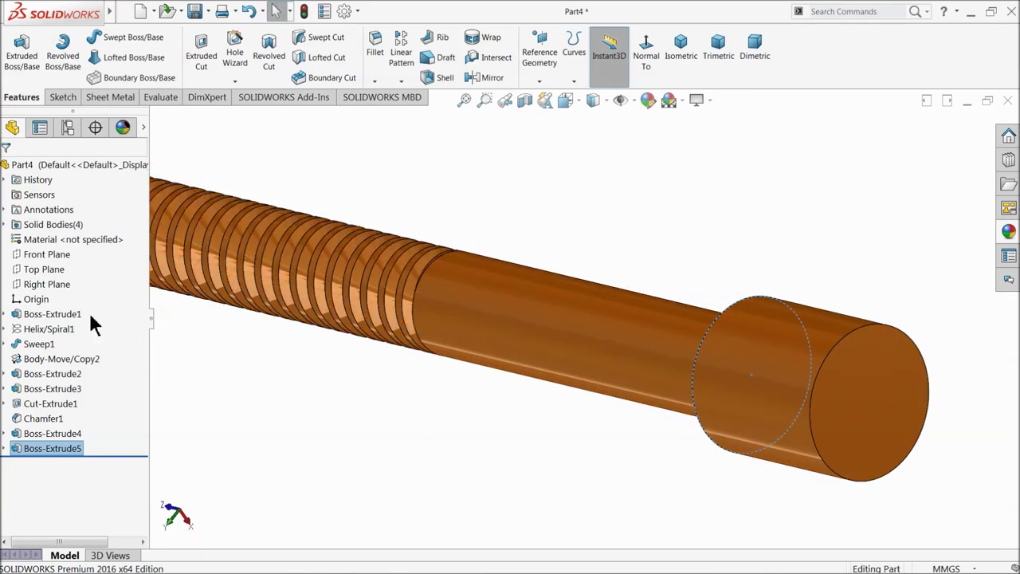
pyautogui.click(35, 283)
# Start a sketch on the Right Plane viewed Normal To
pyautogui.click(31, 272)
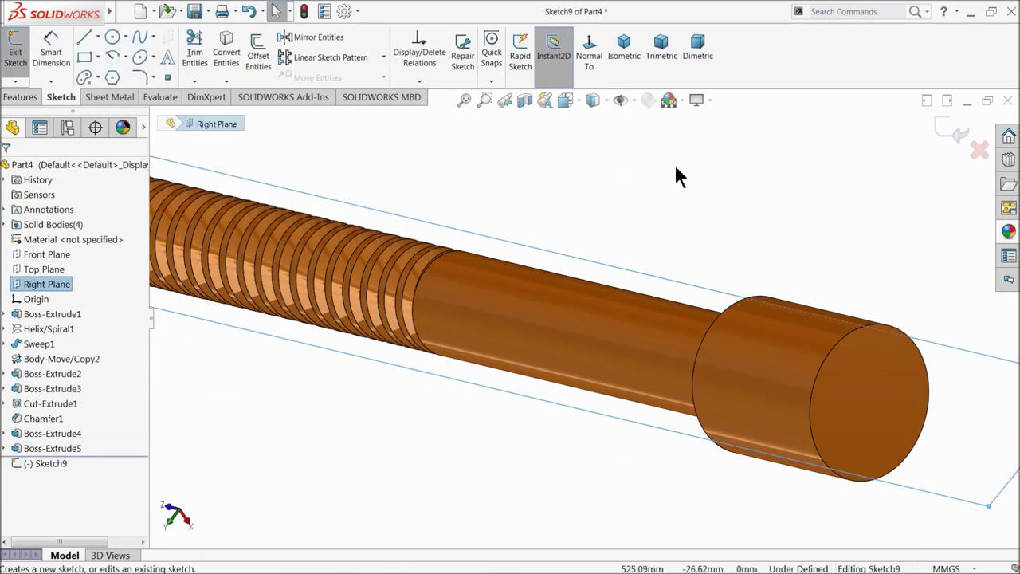
pyautogui.click(588, 52)
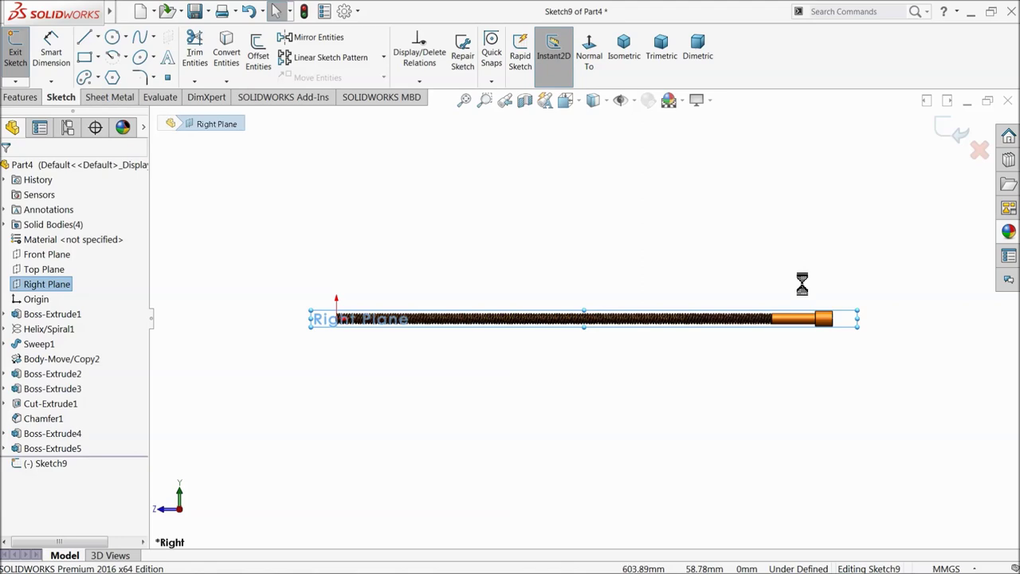
pyautogui.scroll(-6, 741, 344)
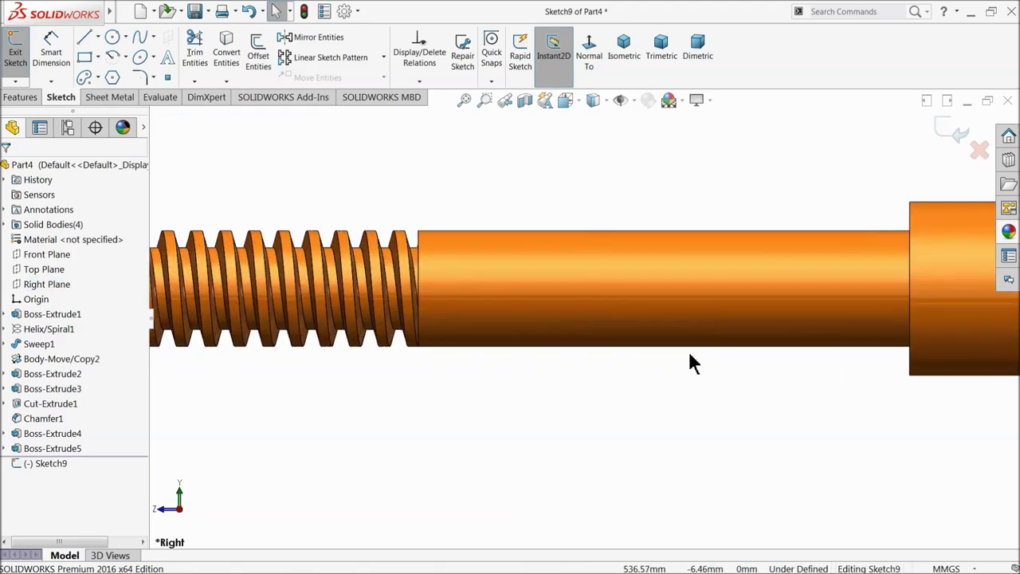
# Draw a horizontal centerline along the rod's axis from the thread's end
pyautogui.click(97, 38)
pyautogui.click(103, 68)
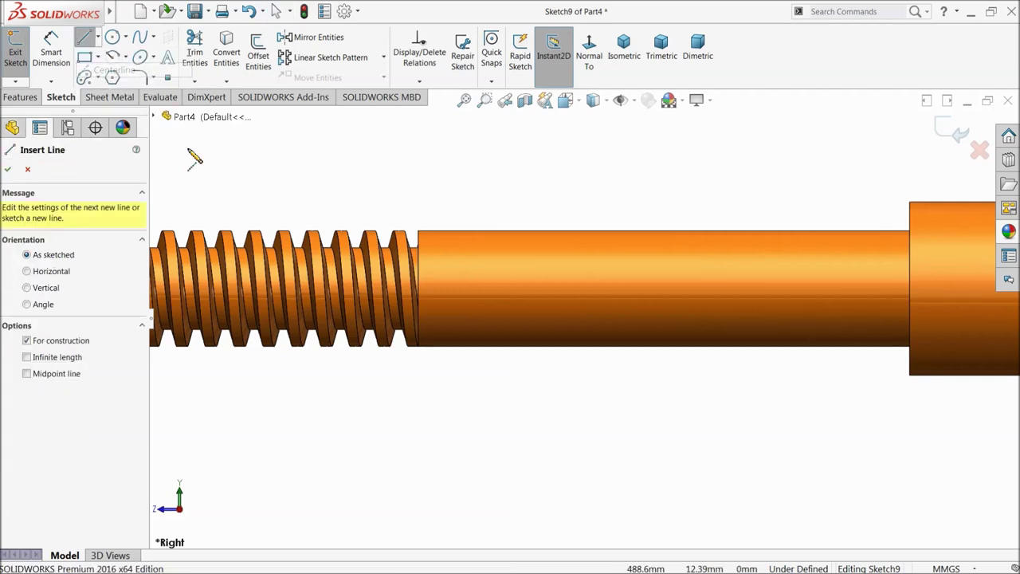
pyautogui.click(418, 288)
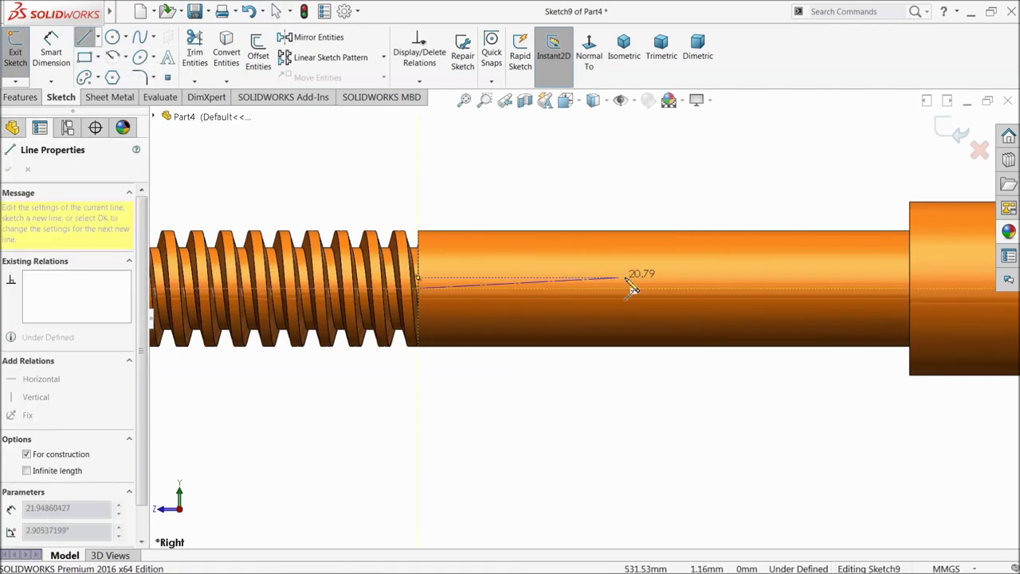
pyautogui.click(714, 289)
pyautogui.rightClick(738, 202)
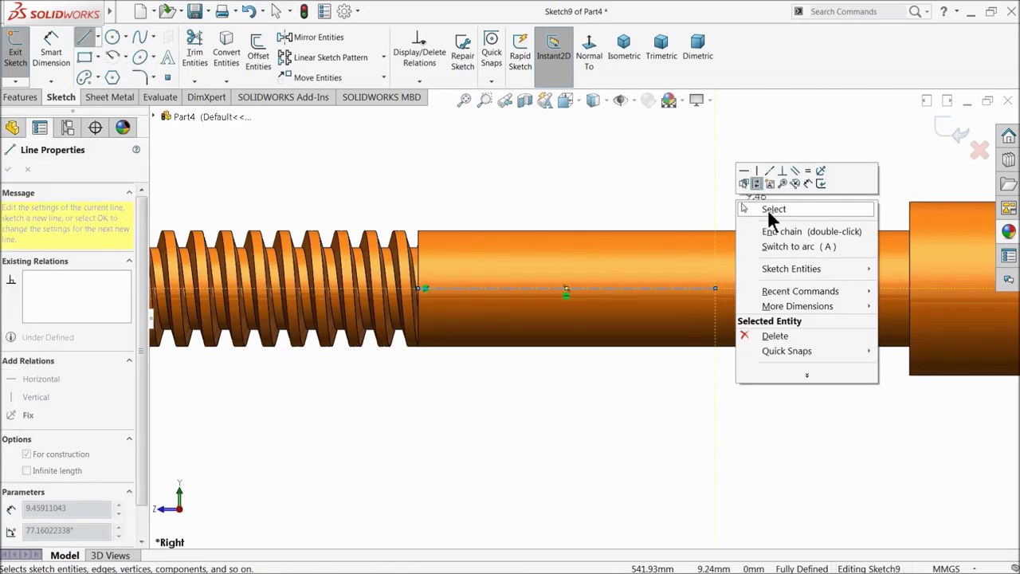
pyautogui.click(770, 212)
pyautogui.click(698, 101)
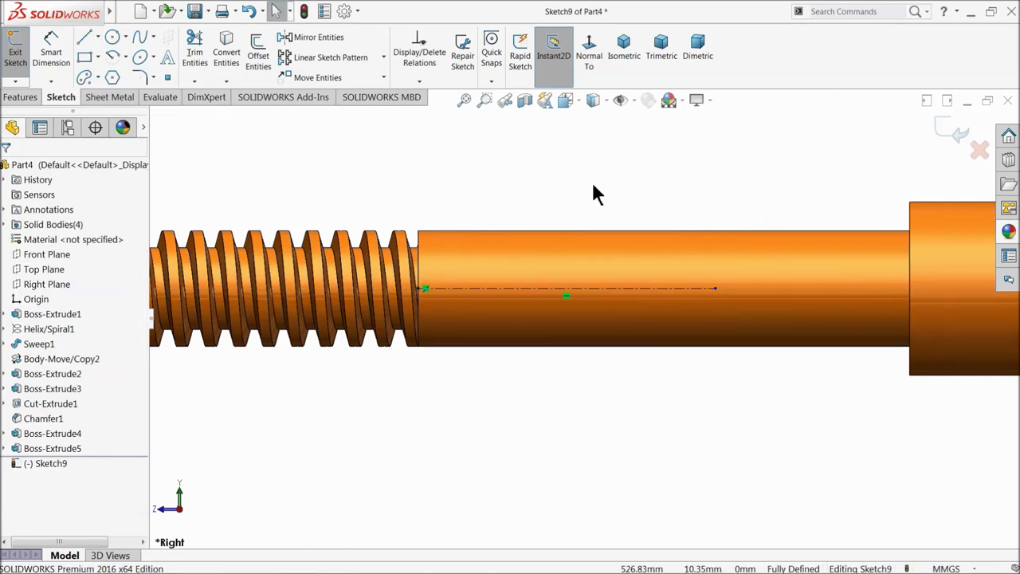
pyautogui.scroll(2, 553, 252)
pyautogui.scroll(-3, 626, 347)
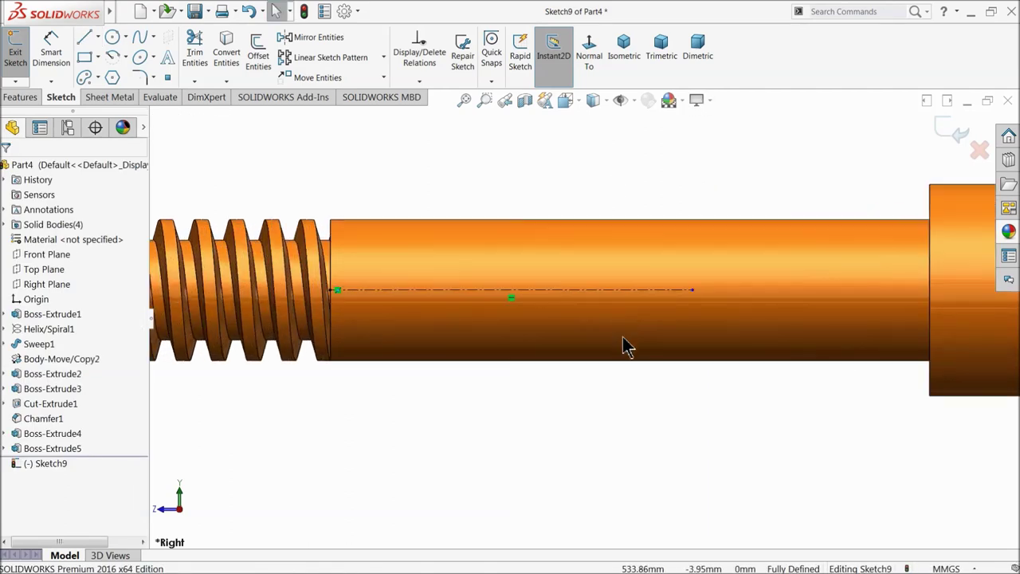
# Draw a corner rectangle at the rod's edge for the groove profile
pyautogui.click(85, 57)
pyautogui.scroll(-3, 649, 387)
pyautogui.click(600, 289)
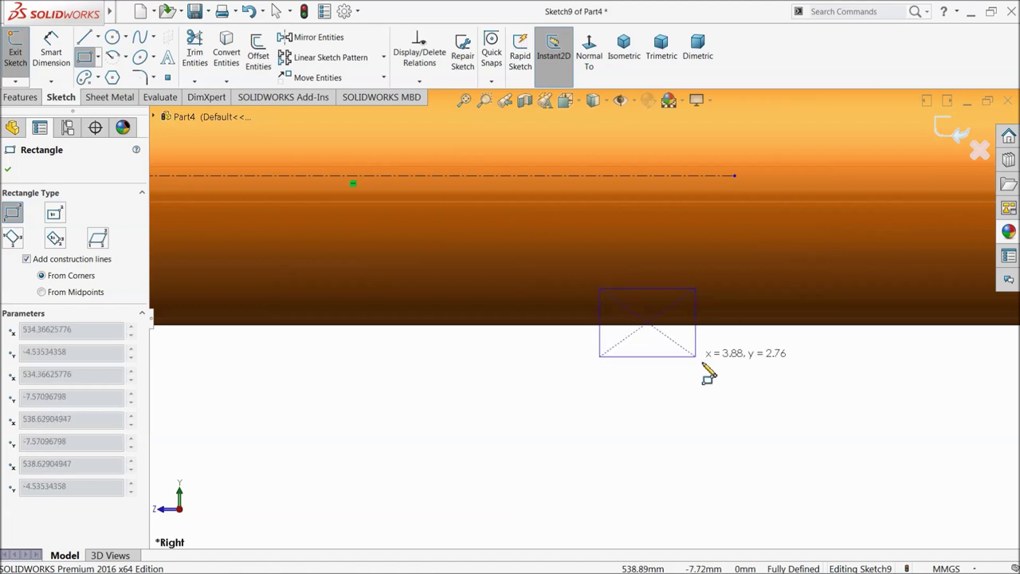
pyautogui.click(755, 429)
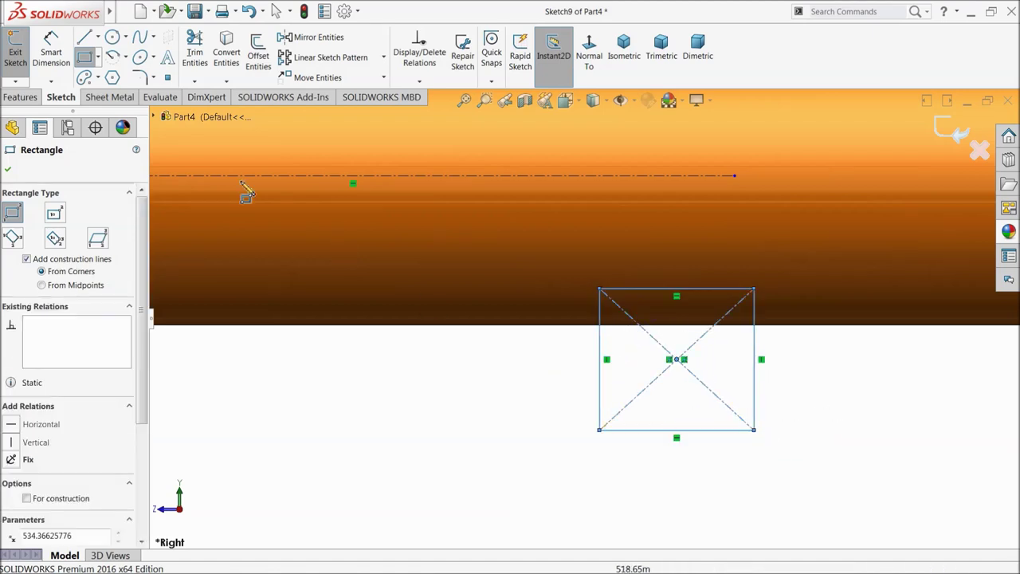
# Dimension the rectangle 1.55 mm high and 1.20 mm wide
pyautogui.click(50, 56)
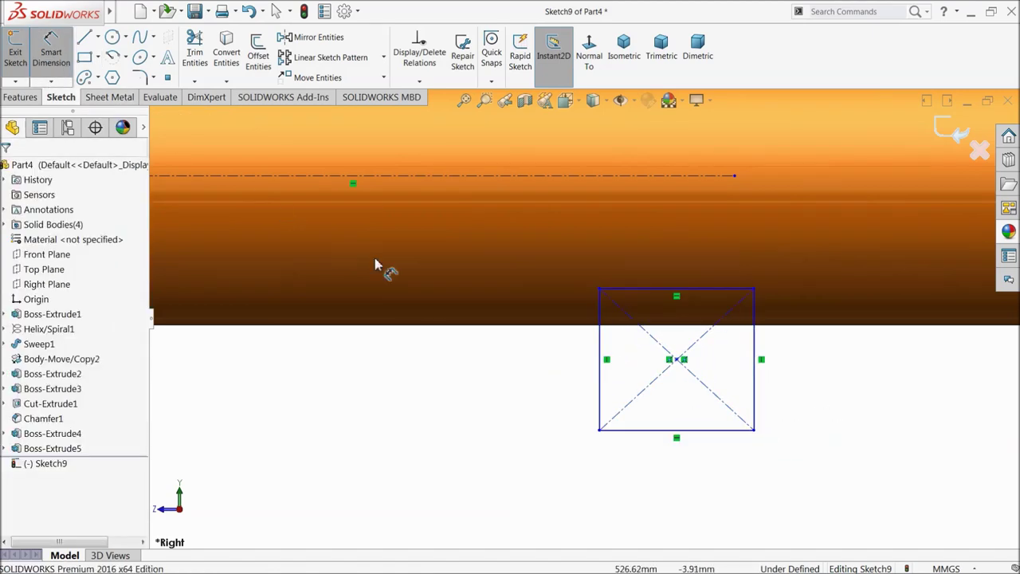
pyautogui.click(757, 378)
pyautogui.click(799, 370)
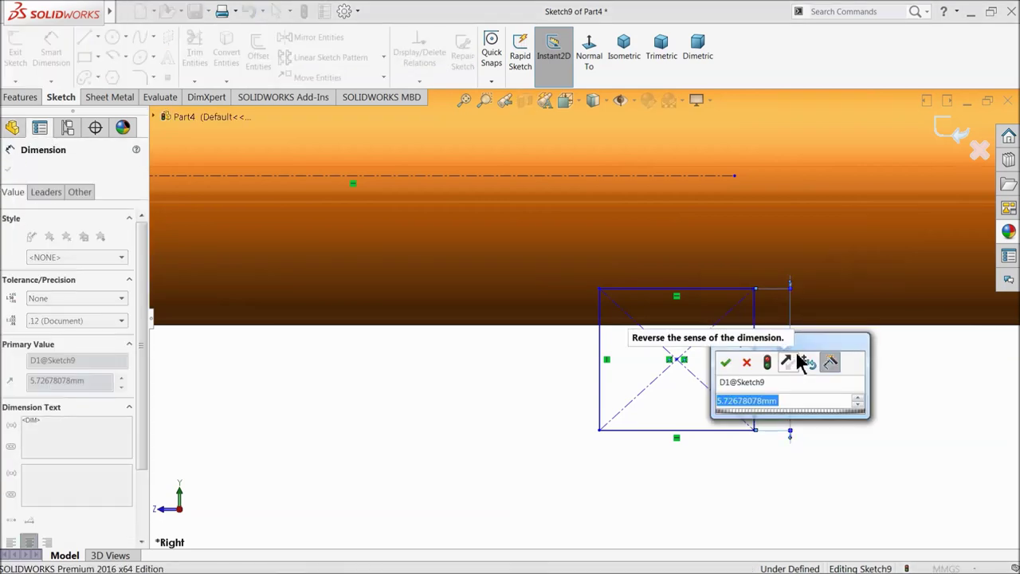
pyautogui.write('1.55')
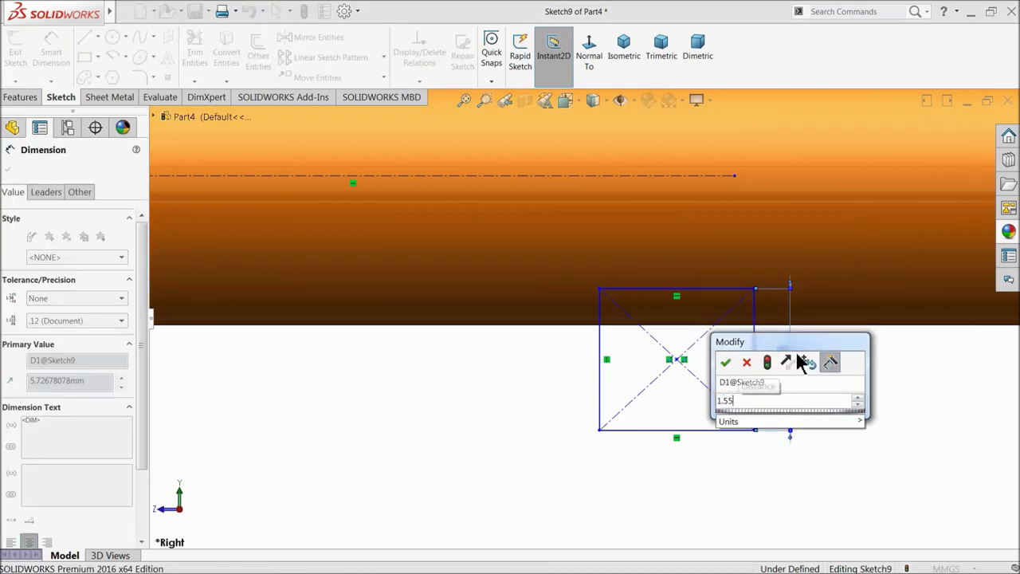
pyautogui.press('Return')
pyautogui.click(690, 435)
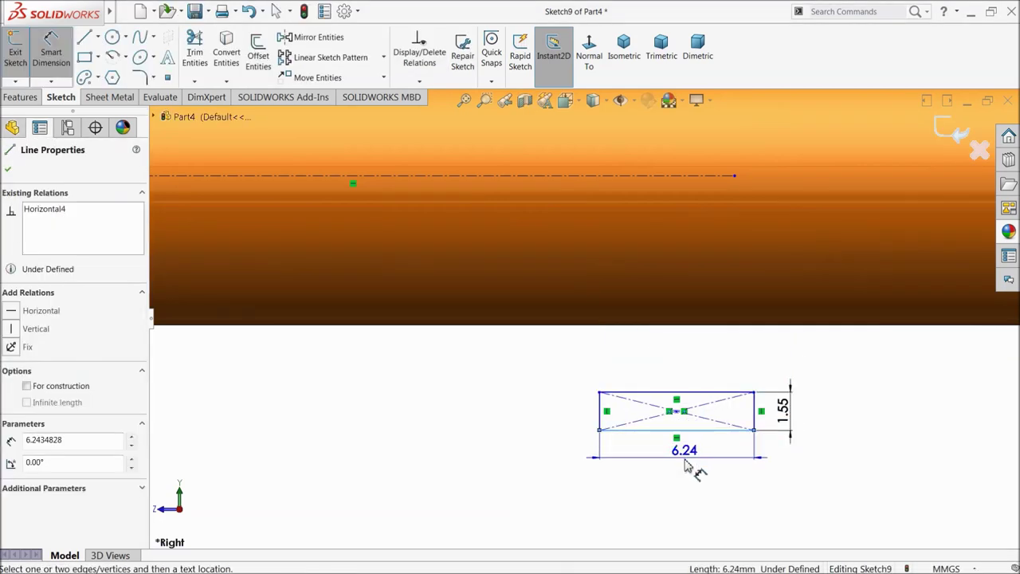
pyautogui.click(685, 469)
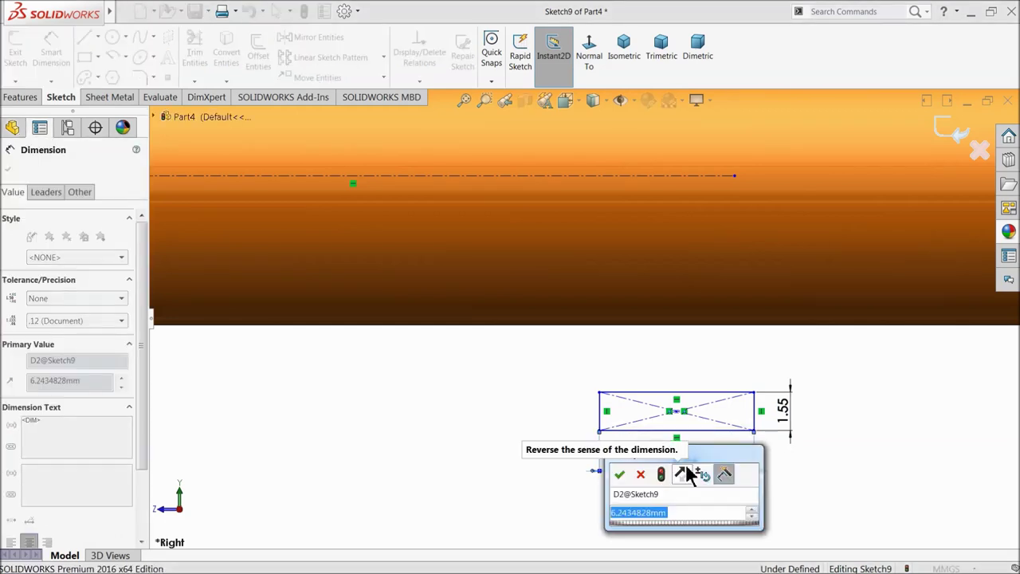
pyautogui.write('1.2')
pyautogui.press('Return')
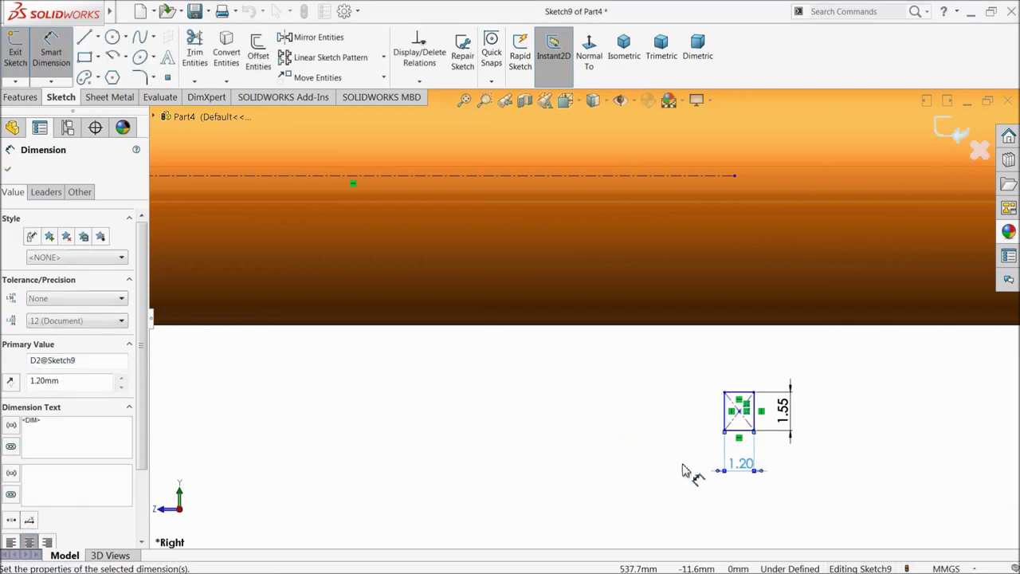
pyautogui.scroll(-3, 769, 446)
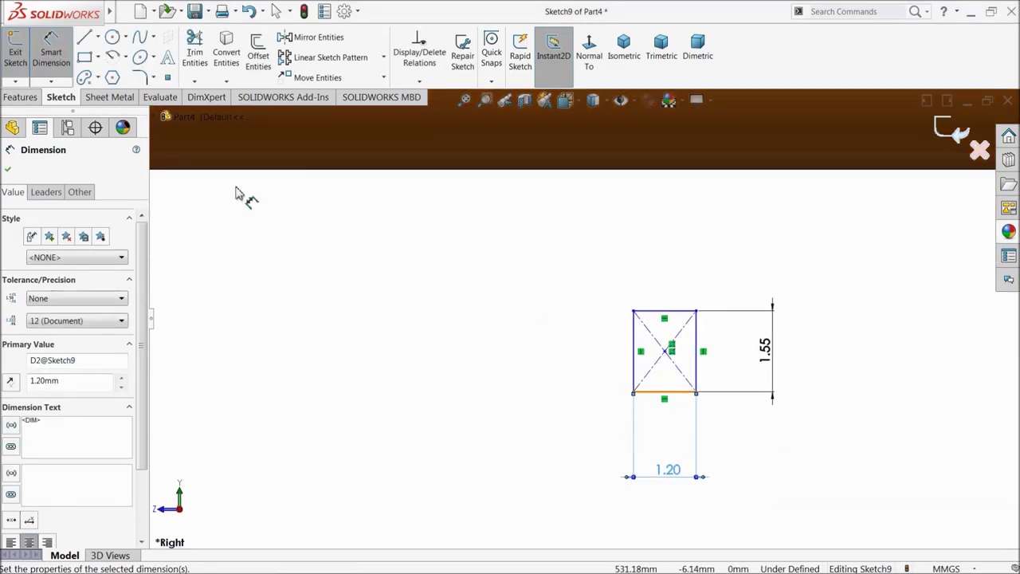
pyautogui.click(52, 72)
pyautogui.click(7, 169)
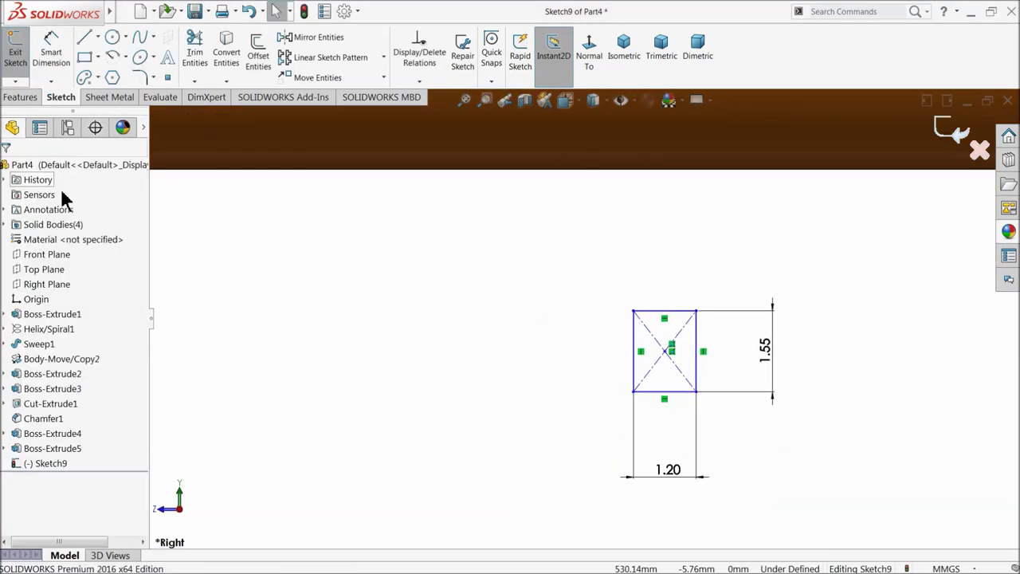
pyautogui.scroll(1, 558, 359)
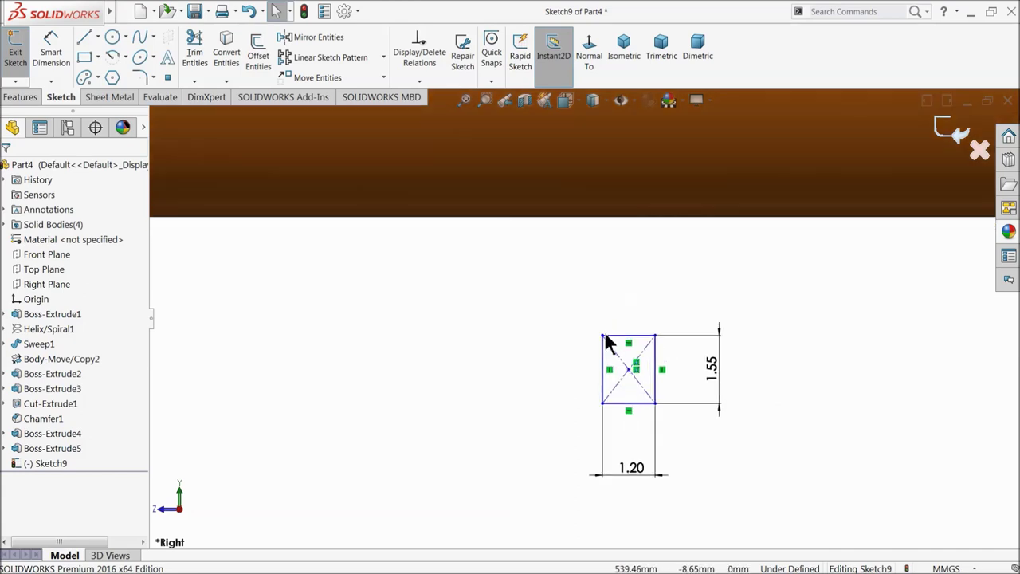
# Move the rectangle up to the shaft edge and place it 5.65 mm from the centreline
pyautogui.moveTo(604, 336); pyautogui.dragTo(582, 203)
pyautogui.scroll(1, 578, 239)
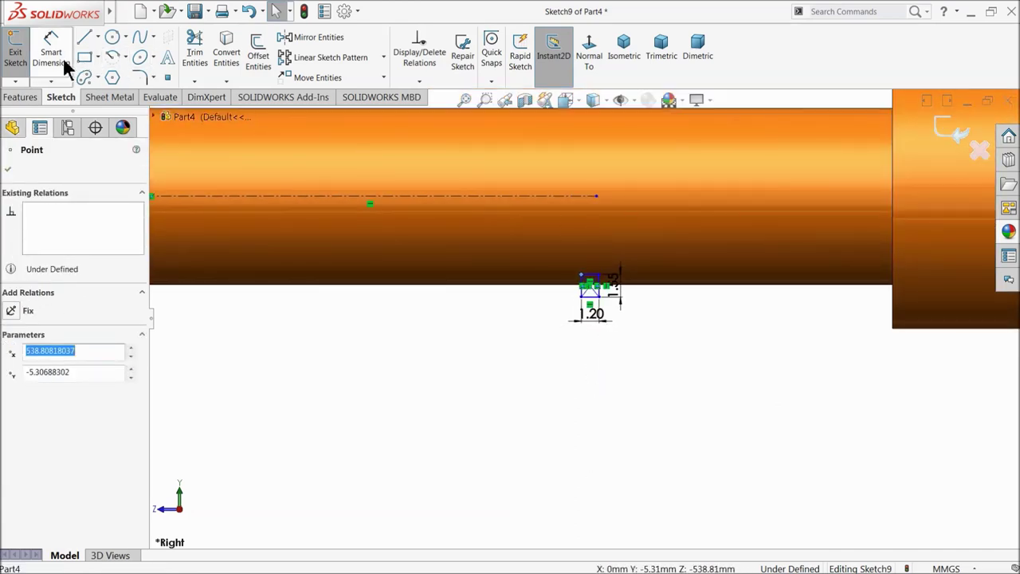
pyautogui.click(65, 63)
pyautogui.scroll(-1, 581, 241)
pyautogui.click(554, 203)
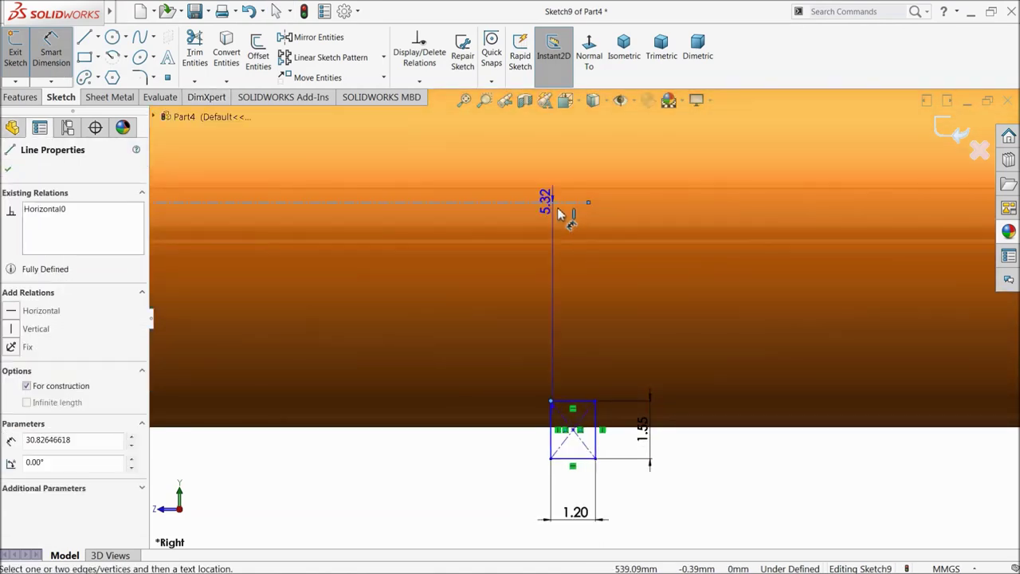
pyautogui.click(771, 328)
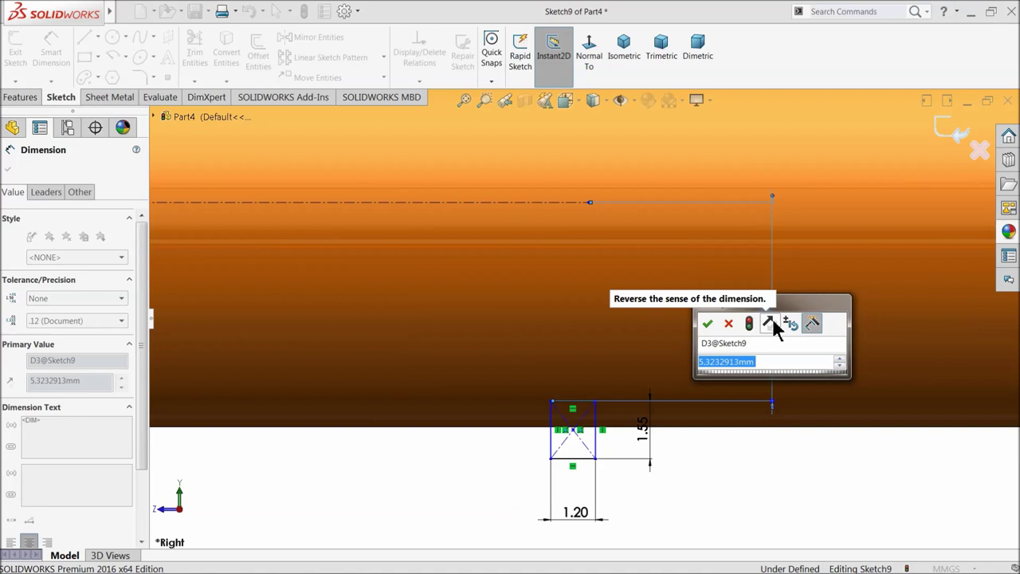
pyautogui.write('5.65')
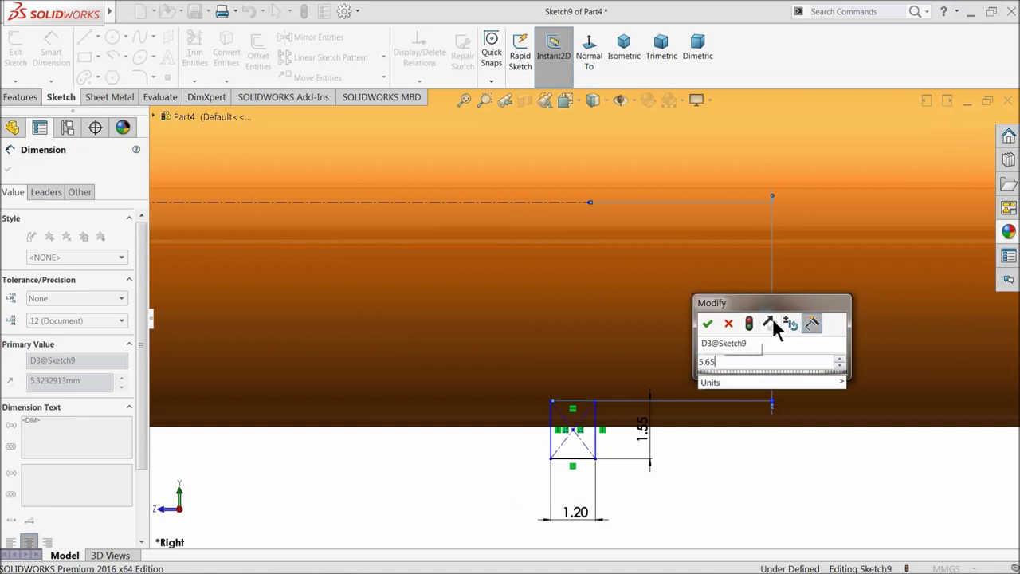
pyautogui.press('Return')
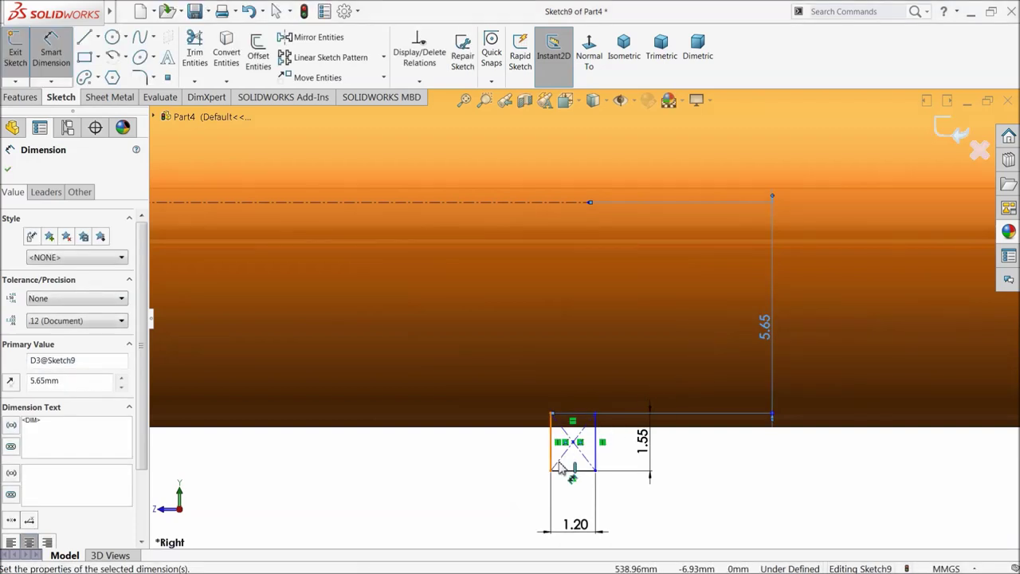
pyautogui.press('f')
# Locate the rectangle 40.20 mm from the shaft's end
pyautogui.scroll(-2, 677, 437)
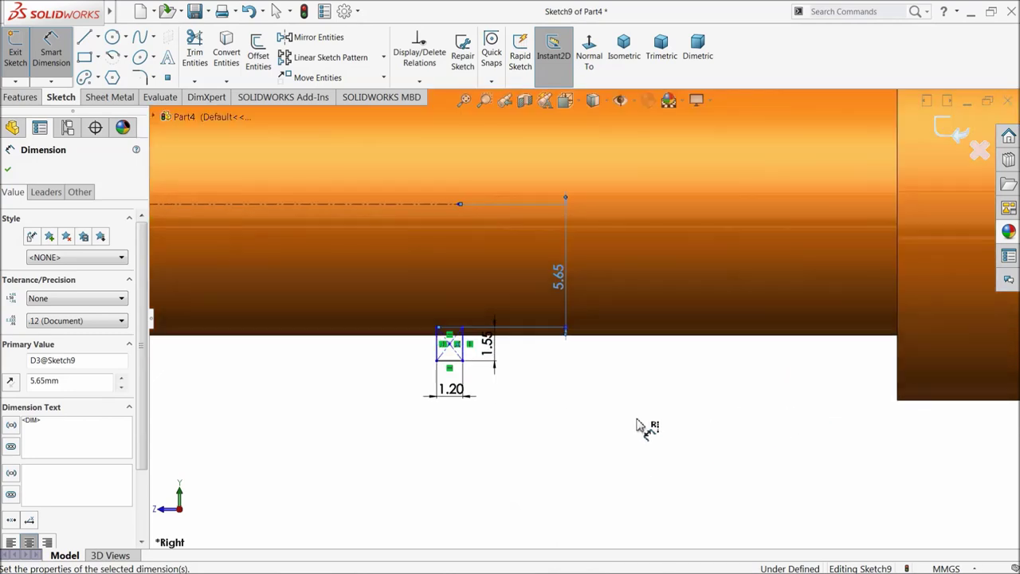
pyautogui.click(465, 355)
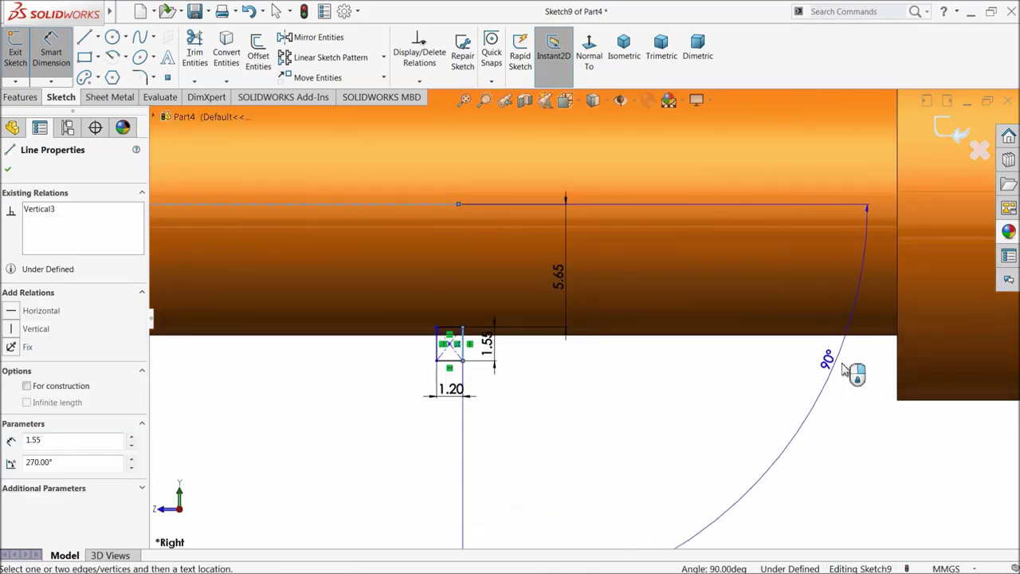
pyautogui.click(899, 376)
pyautogui.click(661, 445)
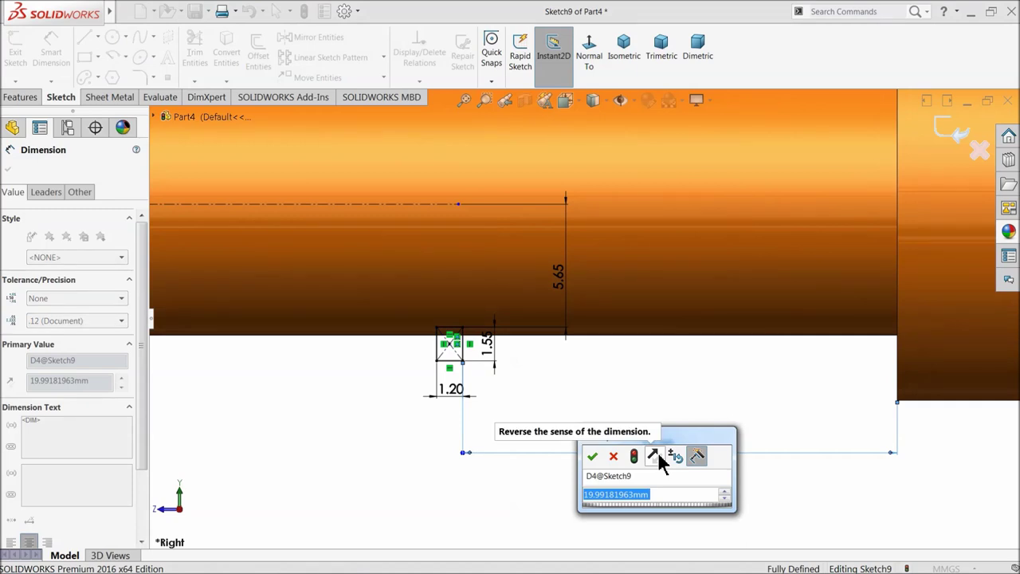
pyautogui.write('40.2')
pyautogui.press('Return')
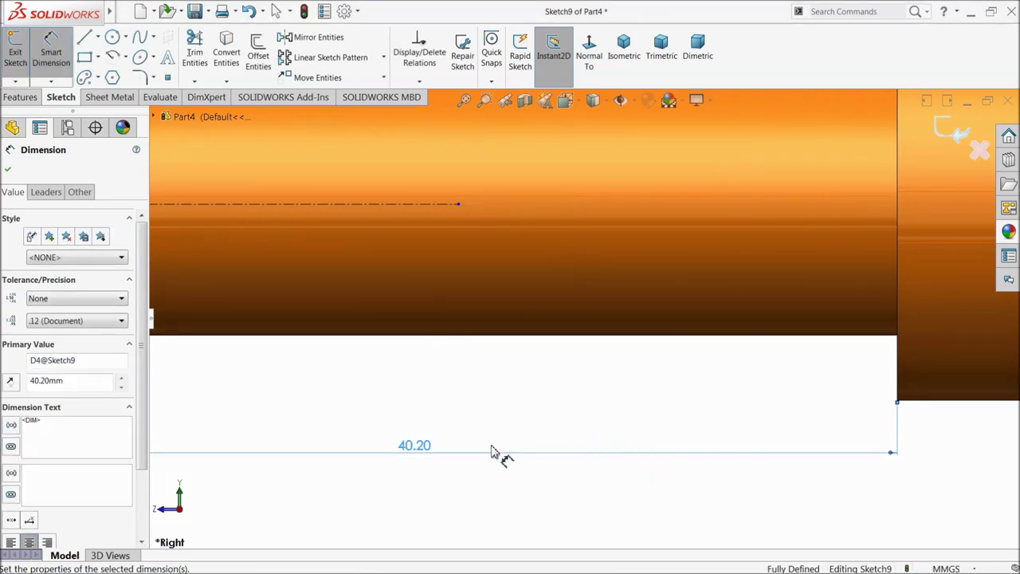
pyautogui.scroll(5, 470, 441)
pyautogui.scroll(-6, 388, 358)
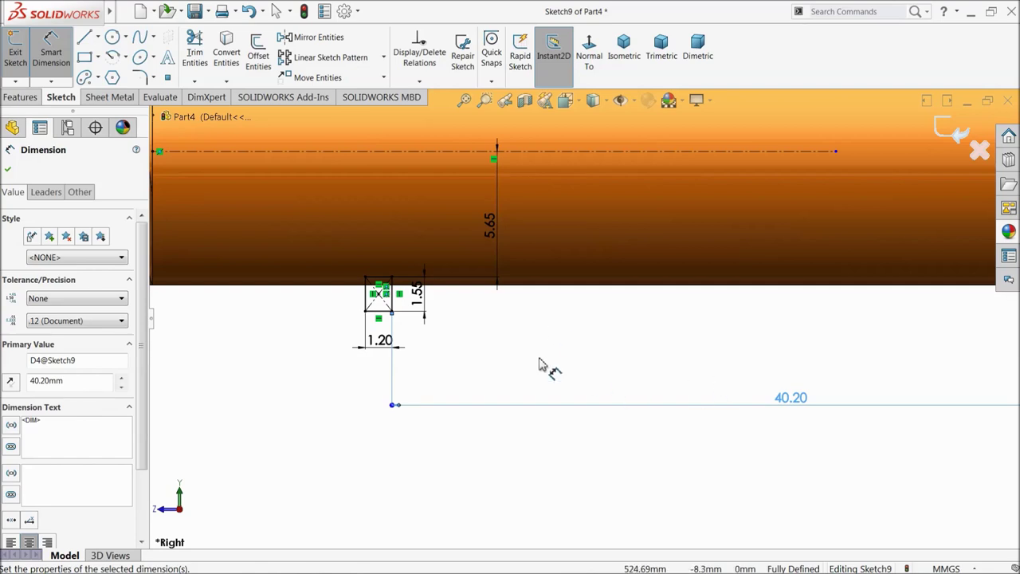
pyautogui.click(481, 338)
pyautogui.scroll(-4, 422, 321)
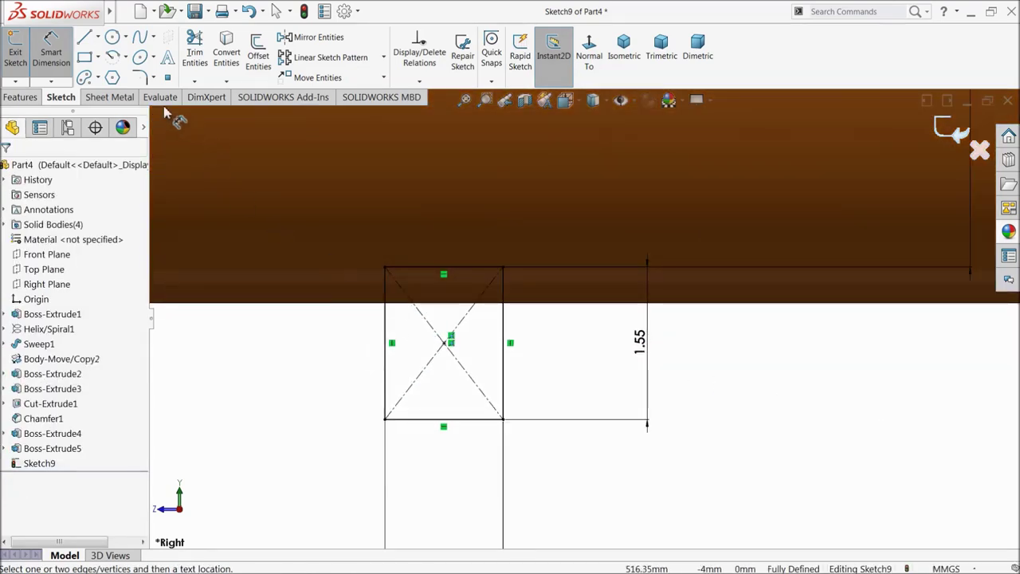
pyautogui.click(139, 77)
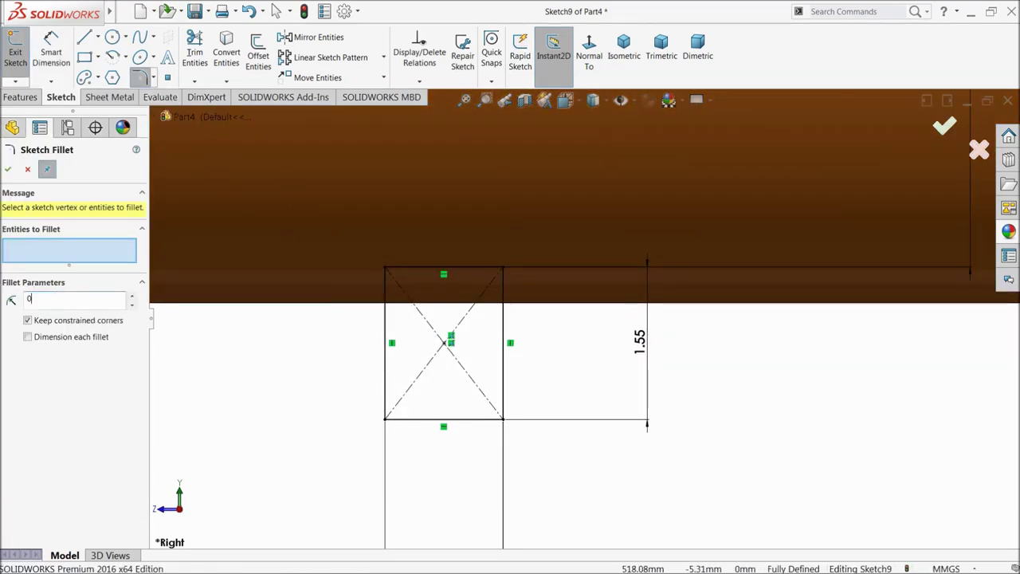
# Round the rectangle's top corners with 0.10 mm sketch fillets
pyautogui.press('Return')
pyautogui.scroll(-5, 591, 310)
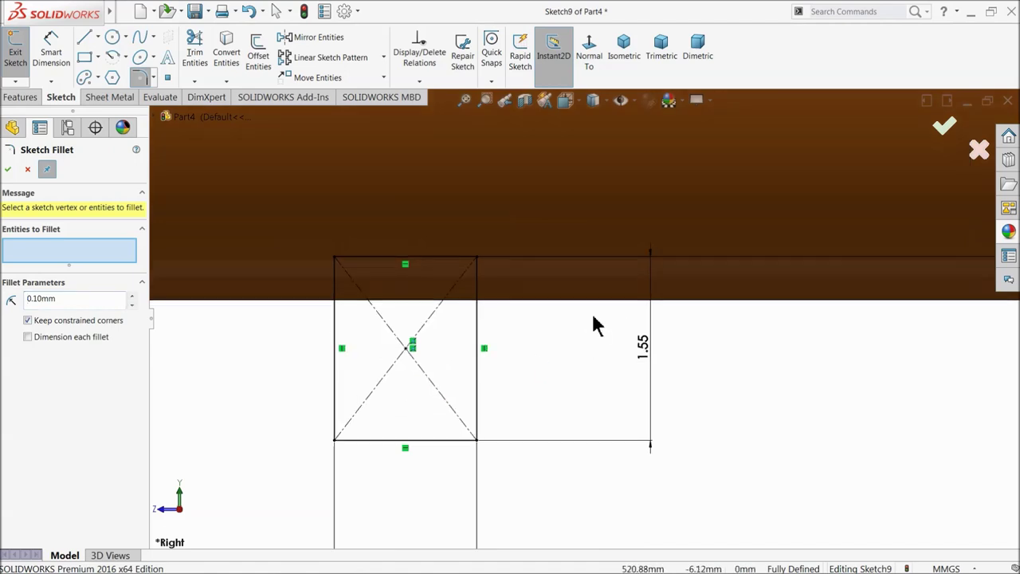
pyautogui.click(227, 233)
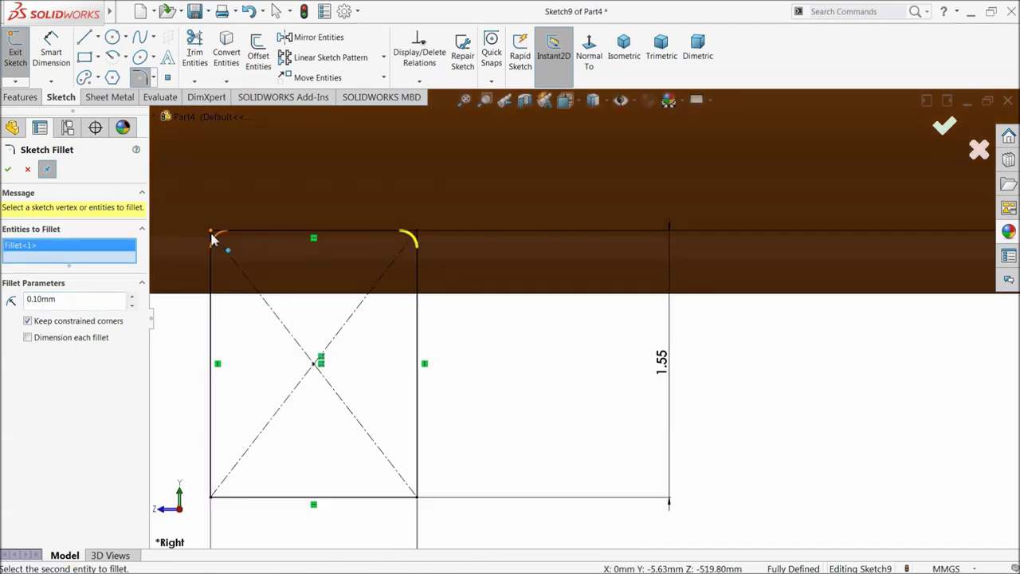
pyautogui.click(213, 235)
pyautogui.click(8, 169)
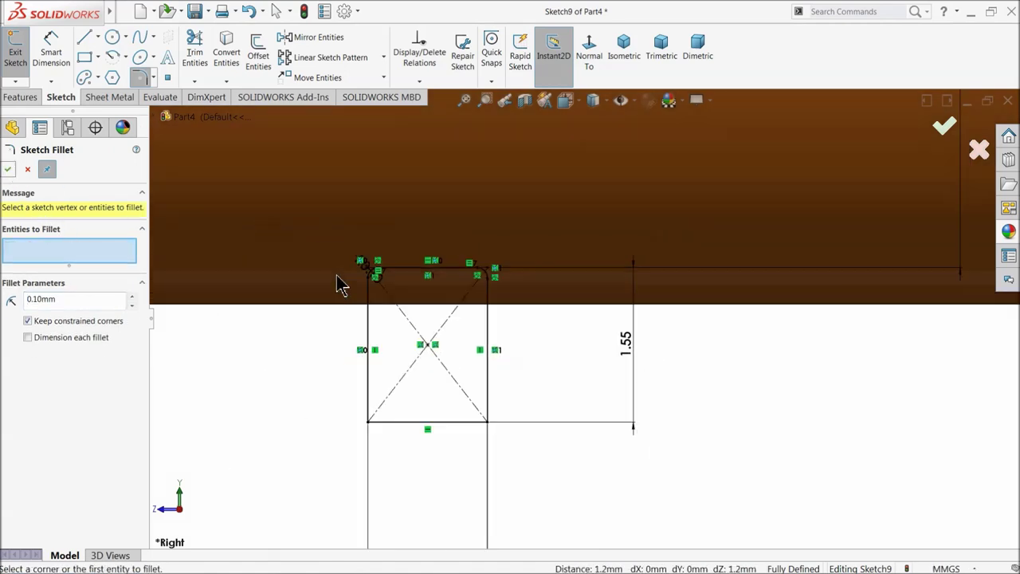
pyautogui.scroll(6, 351, 285)
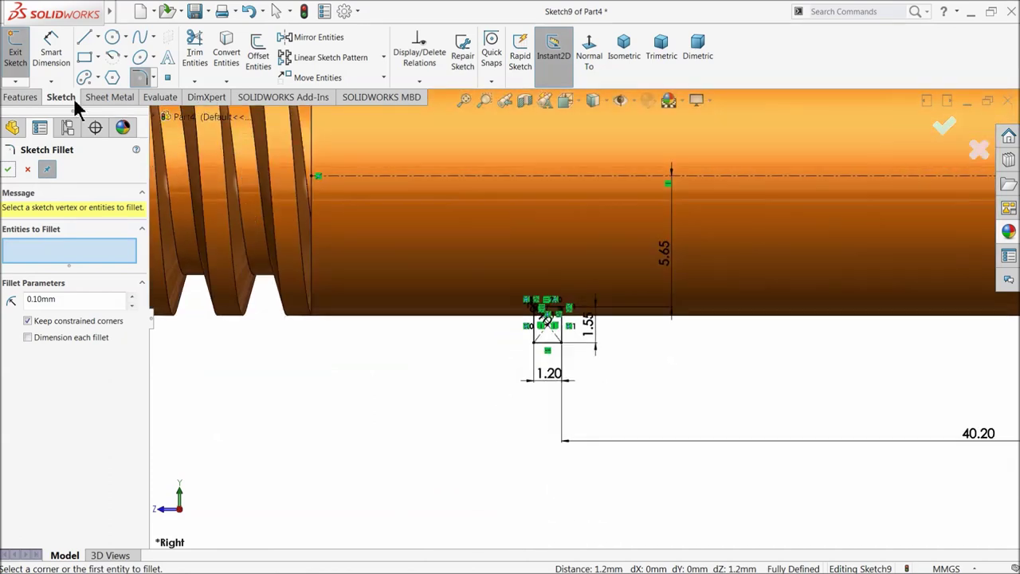
pyautogui.click(17, 97)
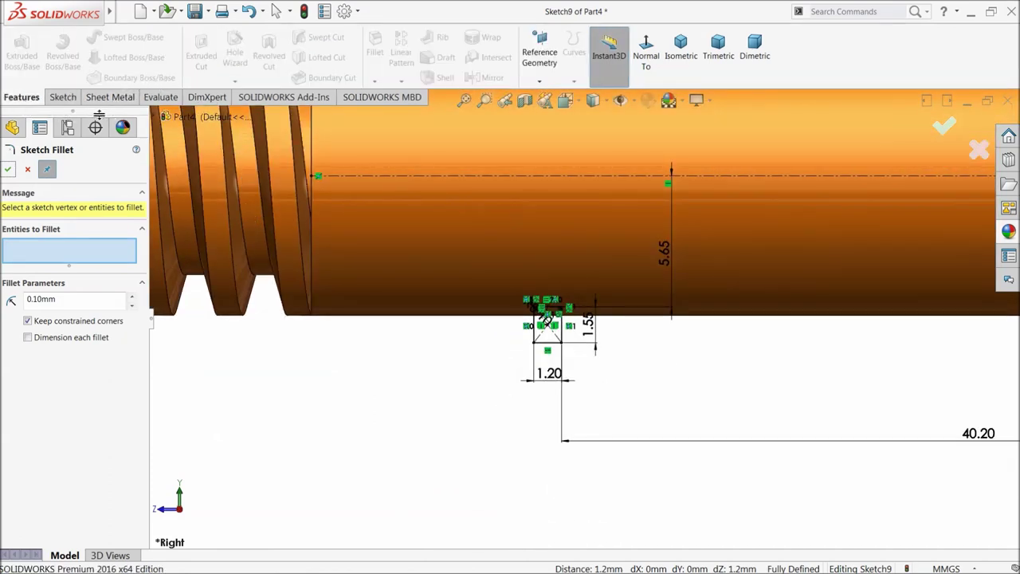
pyautogui.click(28, 169)
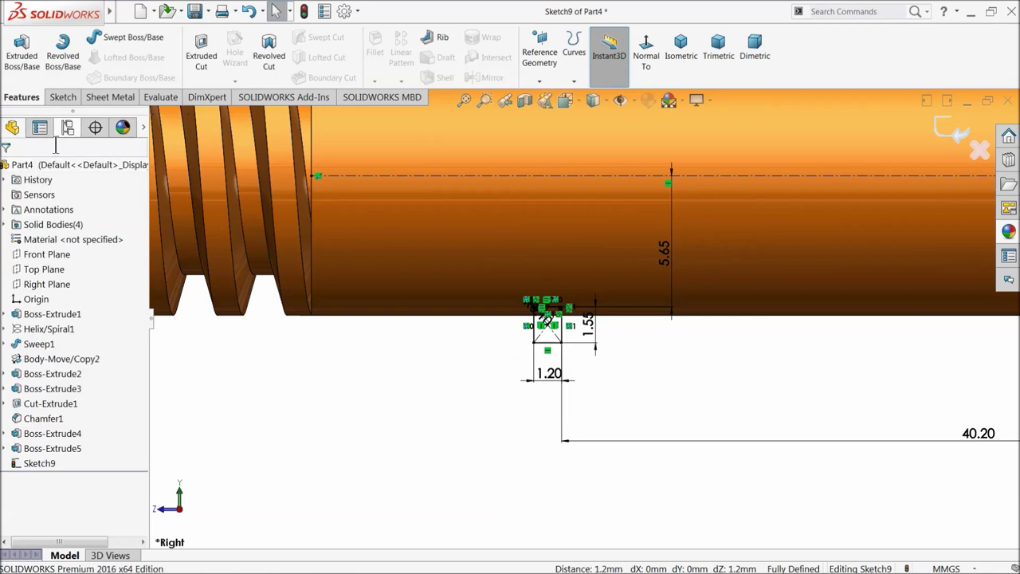
# Revolve-cut the groove profile 360° about the centreline as Cut-Revolve1
pyautogui.click(271, 60)
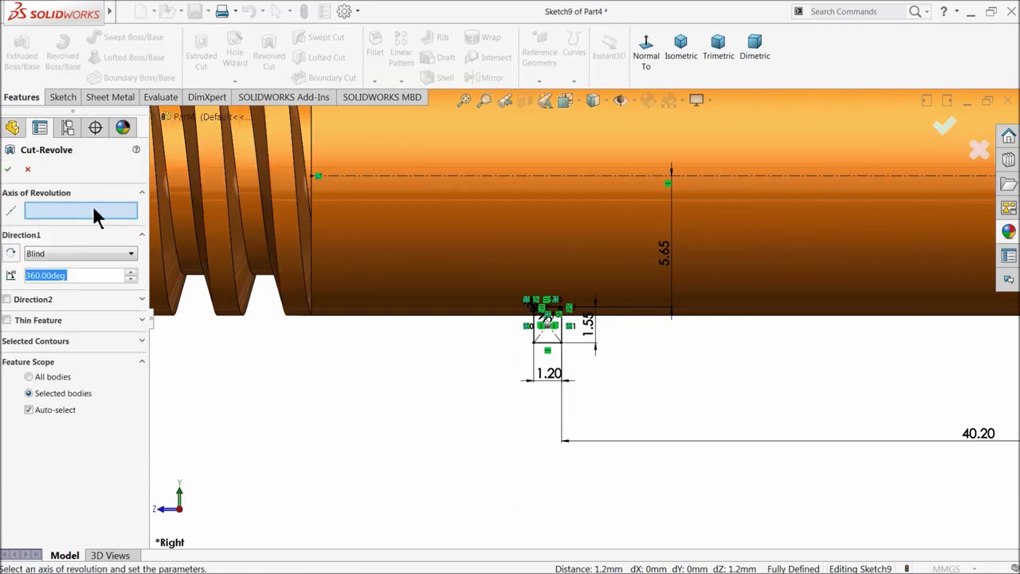
pyautogui.click(416, 177)
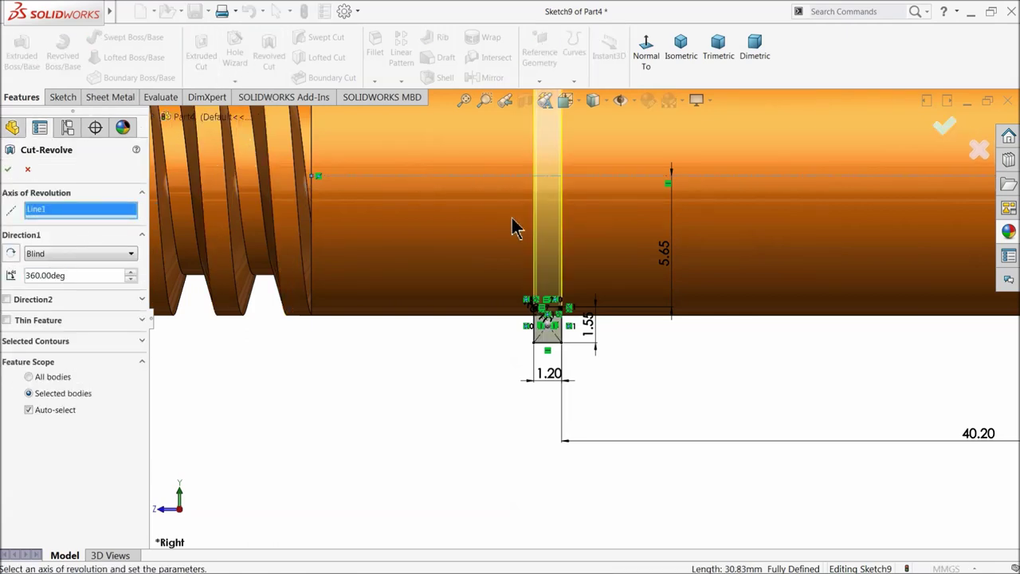
pyautogui.scroll(2, 501, 221)
pyautogui.scroll(-2, 553, 236)
pyautogui.scroll(-1, 600, 272)
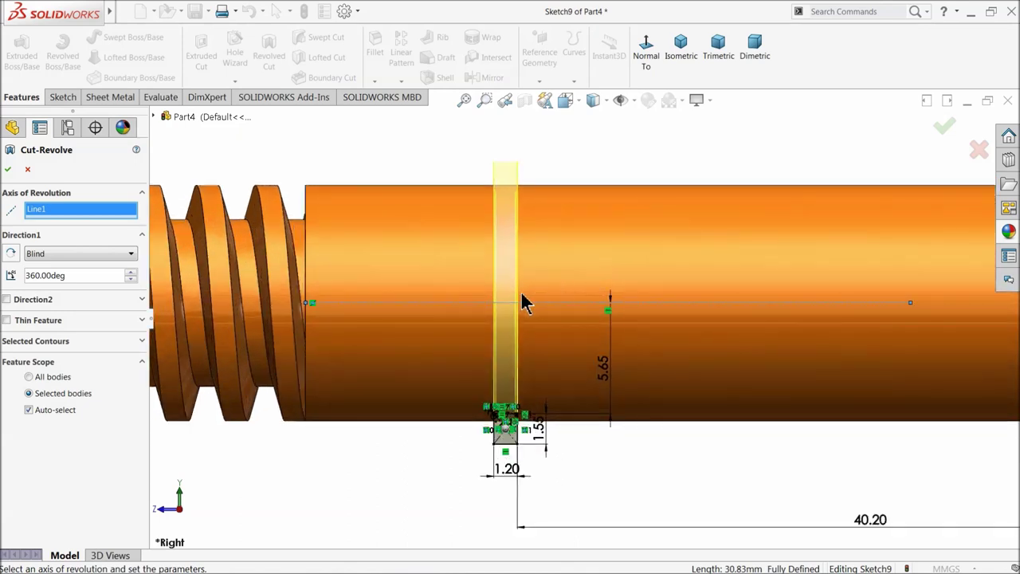
pyautogui.click(7, 171)
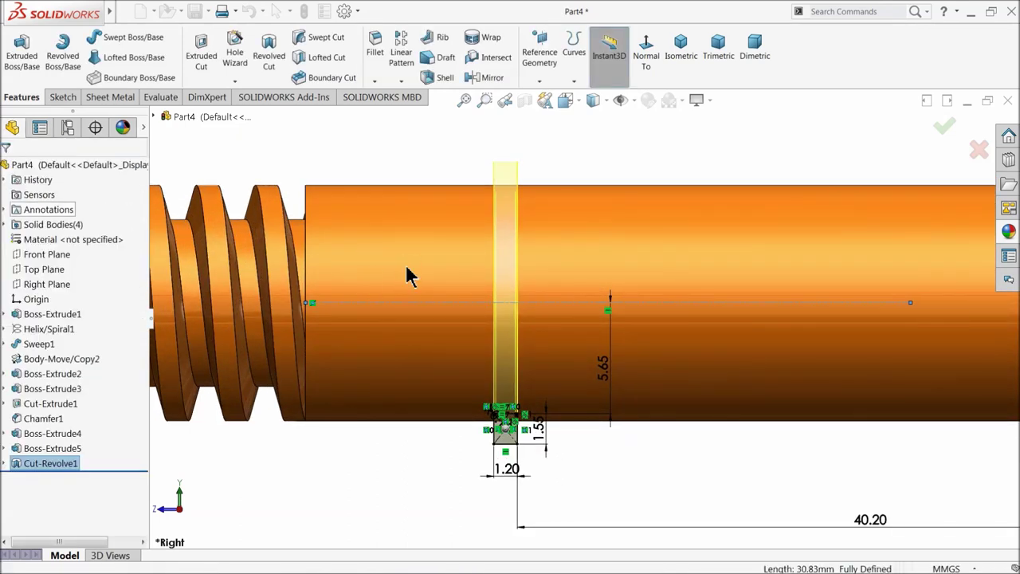
pyautogui.moveTo(478, 284); pyautogui.dragTo(467, 271, button='middle')
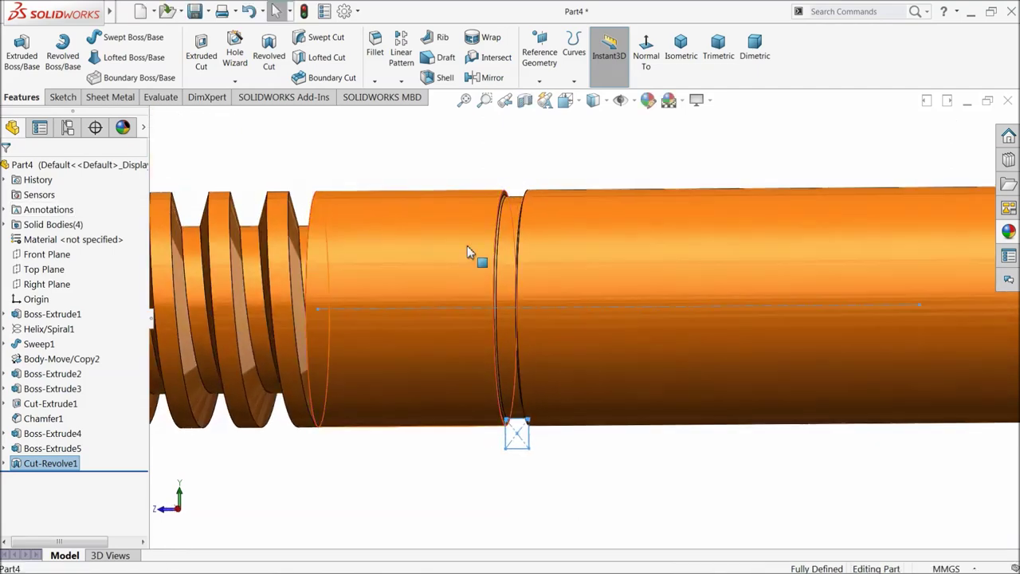
pyautogui.press('Escape')
pyautogui.scroll(-5, 494, 348)
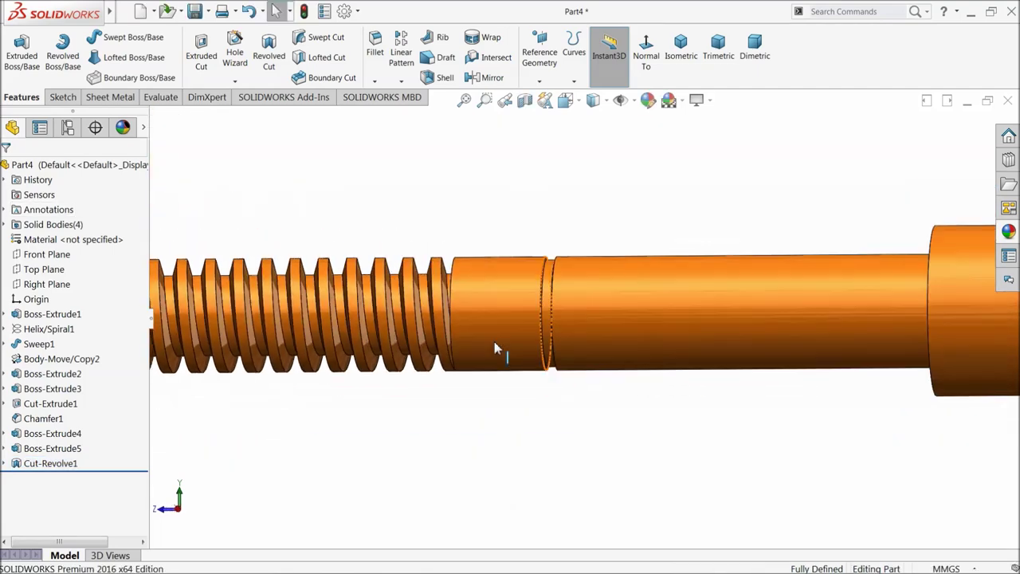
# Start Sketch10 on the Top Plane and draw a circle on the cylinder head
pyautogui.click(46, 270)
pyautogui.click(47, 255)
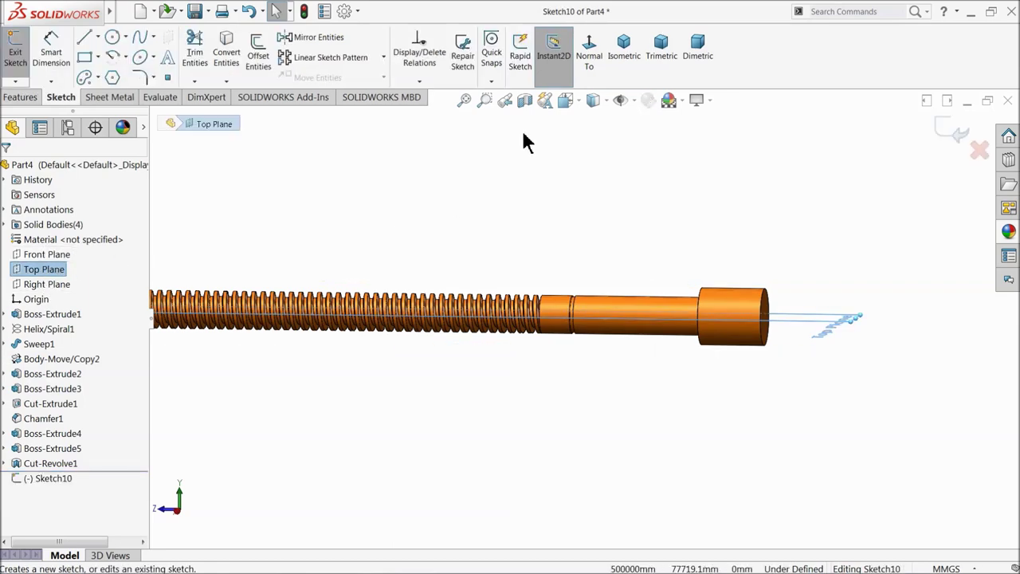
pyautogui.click(590, 62)
pyautogui.scroll(10, 590, 168)
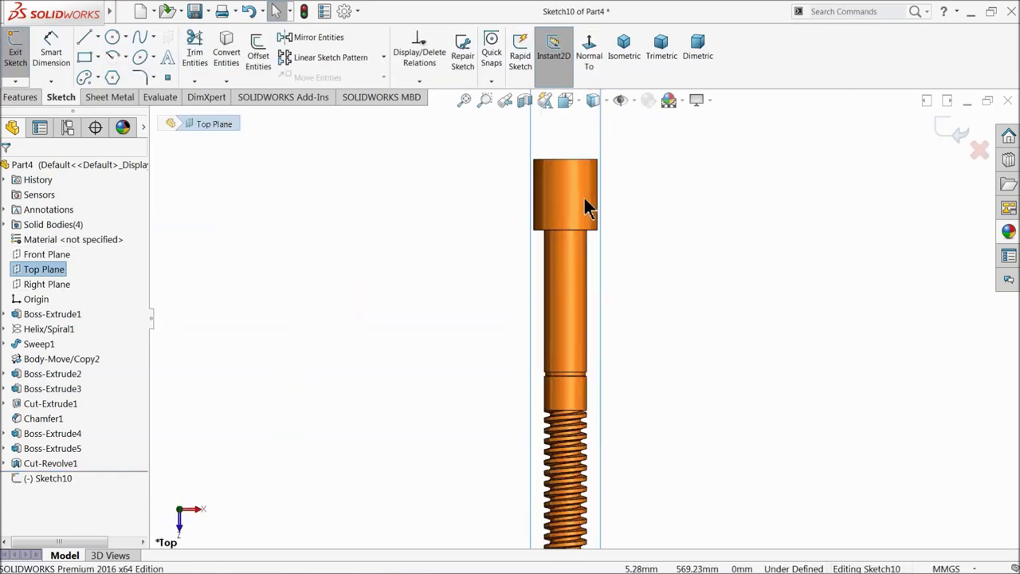
pyautogui.click(110, 37)
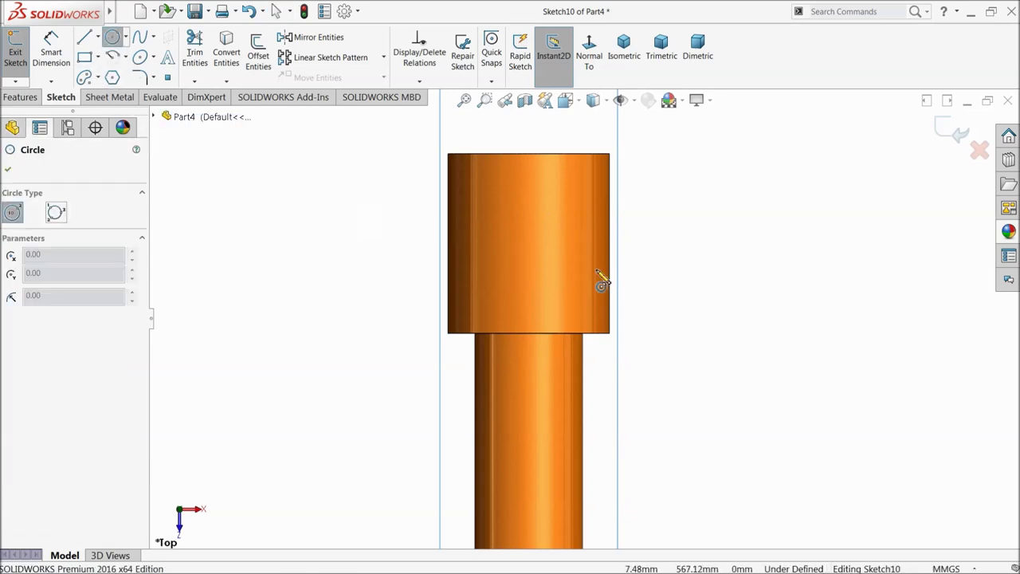
pyautogui.click(528, 234)
pyautogui.click(542, 185)
pyautogui.press('Escape')
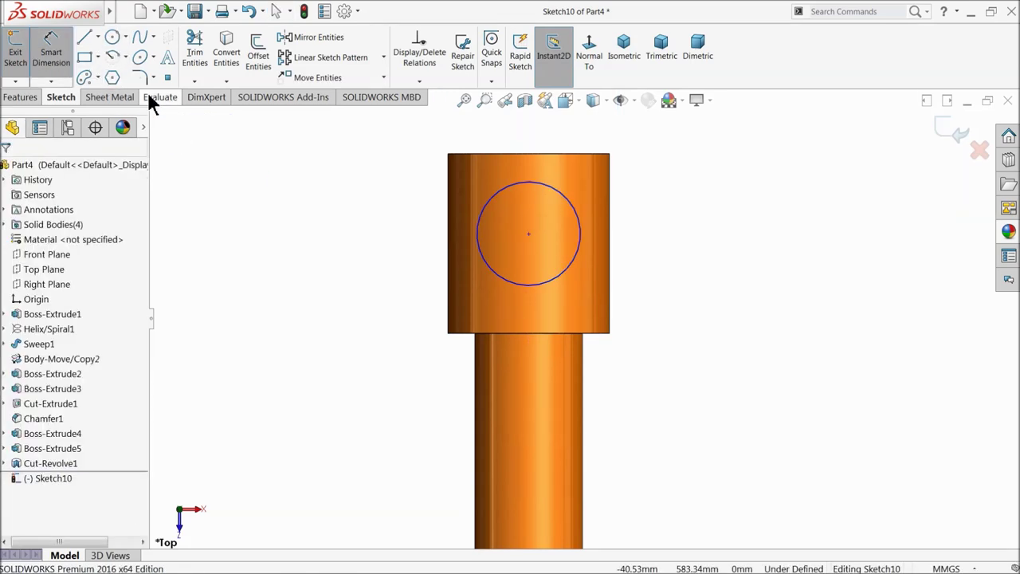
# Dimension the circle to Ø10 and 10 mm below the head's top edge
pyautogui.click(478, 235)
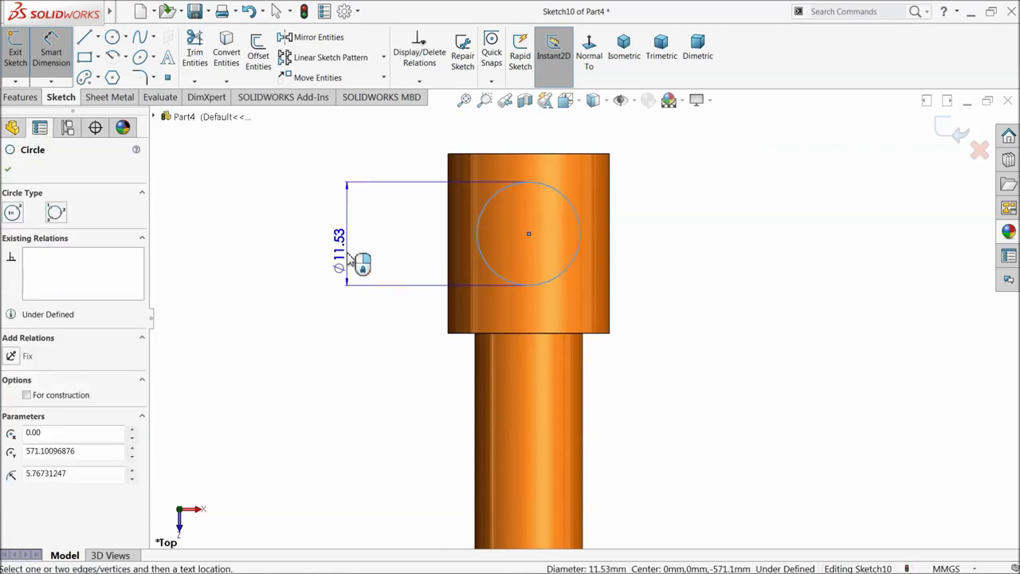
pyautogui.click(351, 259)
pyautogui.write('10')
pyautogui.press('Return')
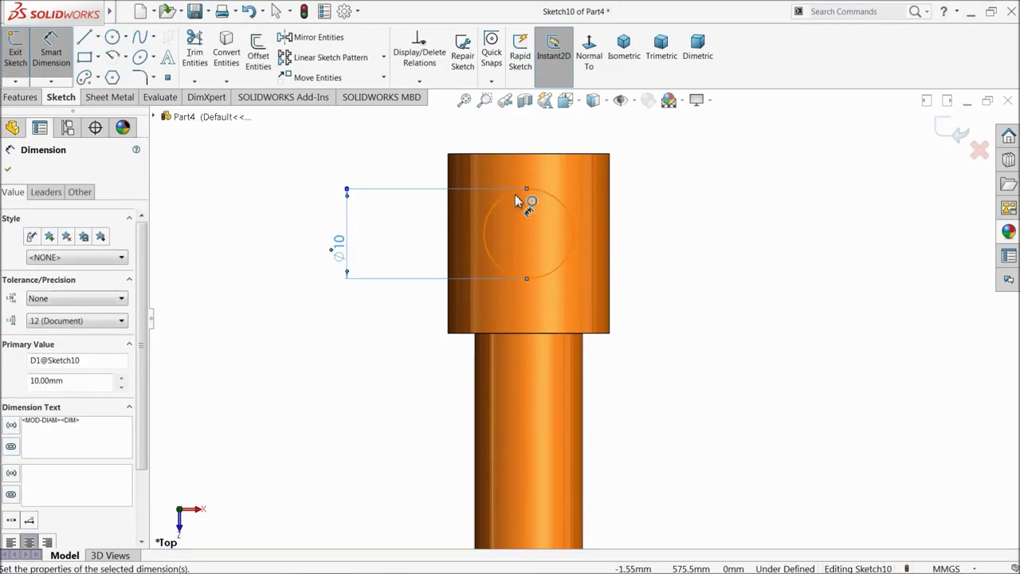
pyautogui.click(527, 191)
pyautogui.click(531, 154)
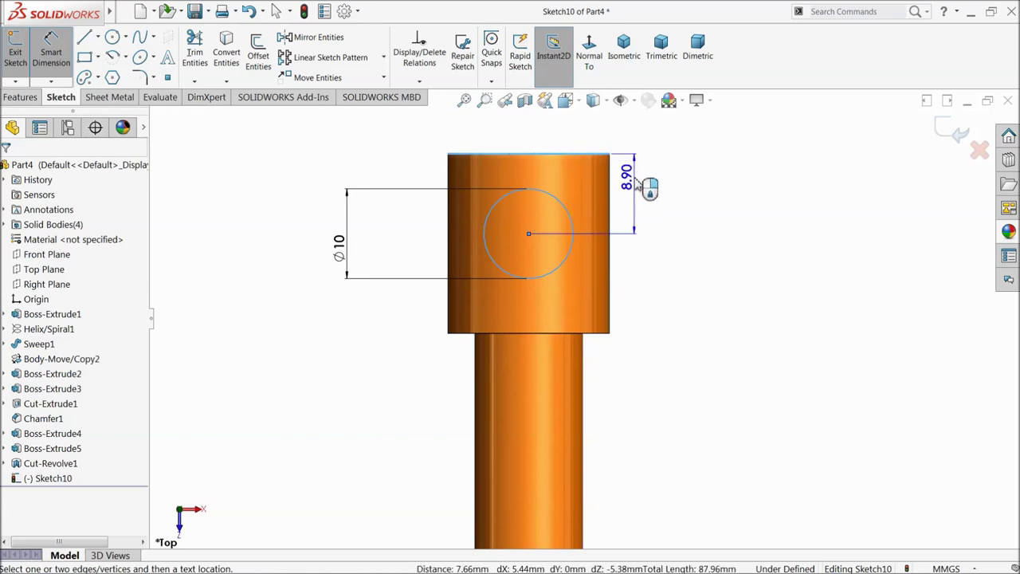
pyautogui.click(638, 182)
pyautogui.write('10')
pyautogui.click(579, 185)
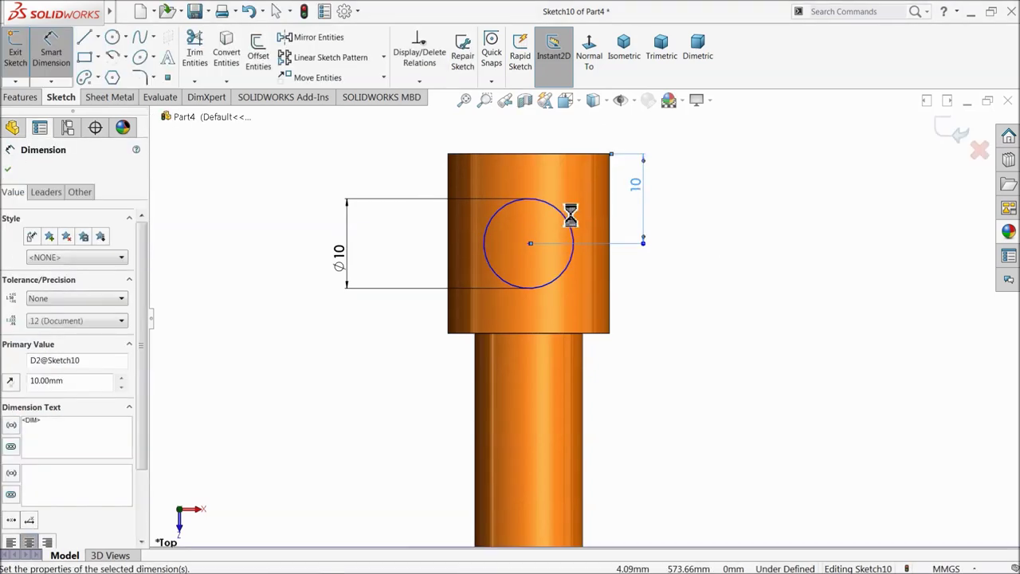
# Fully define the circle at 9 mm from the cylinder's right edge
pyautogui.click(574, 229)
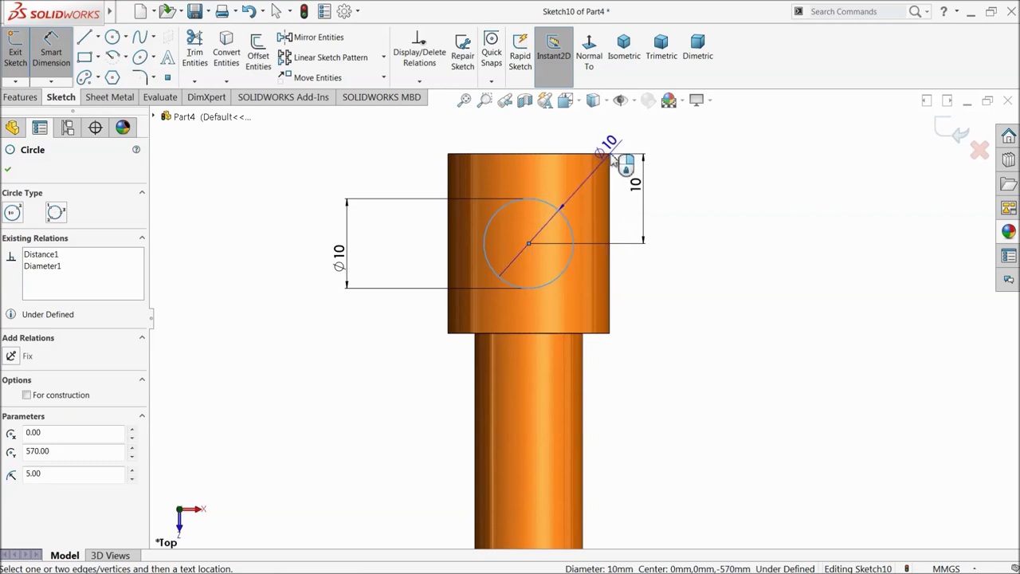
pyautogui.click(610, 164)
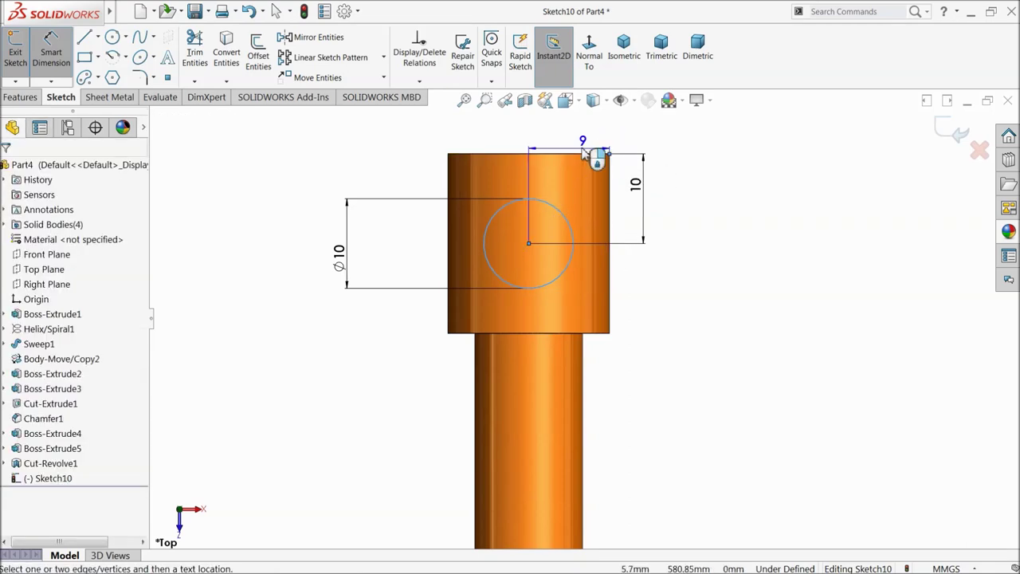
pyautogui.click(584, 136)
pyautogui.click(506, 135)
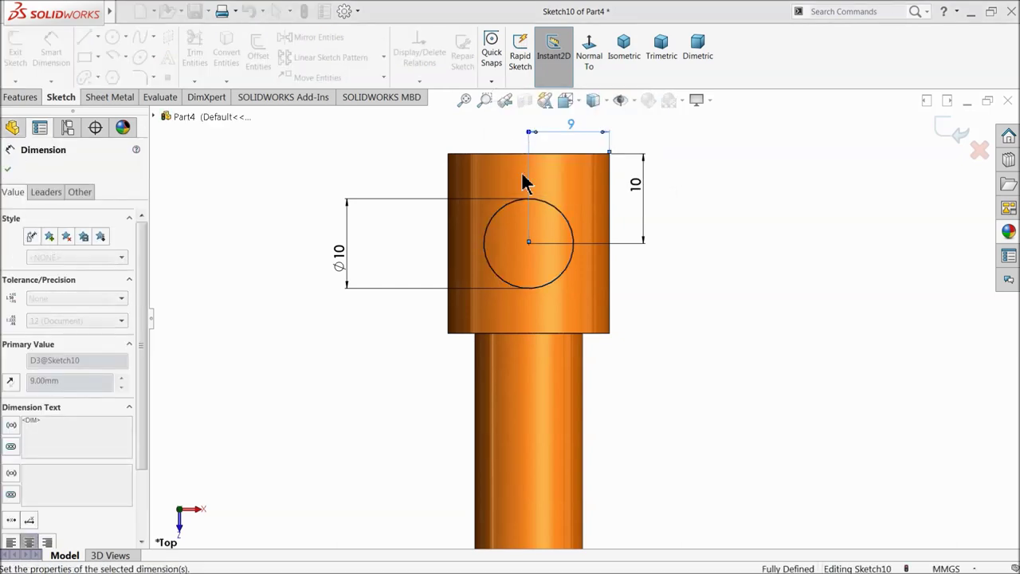
pyautogui.click(8, 170)
pyautogui.click(20, 96)
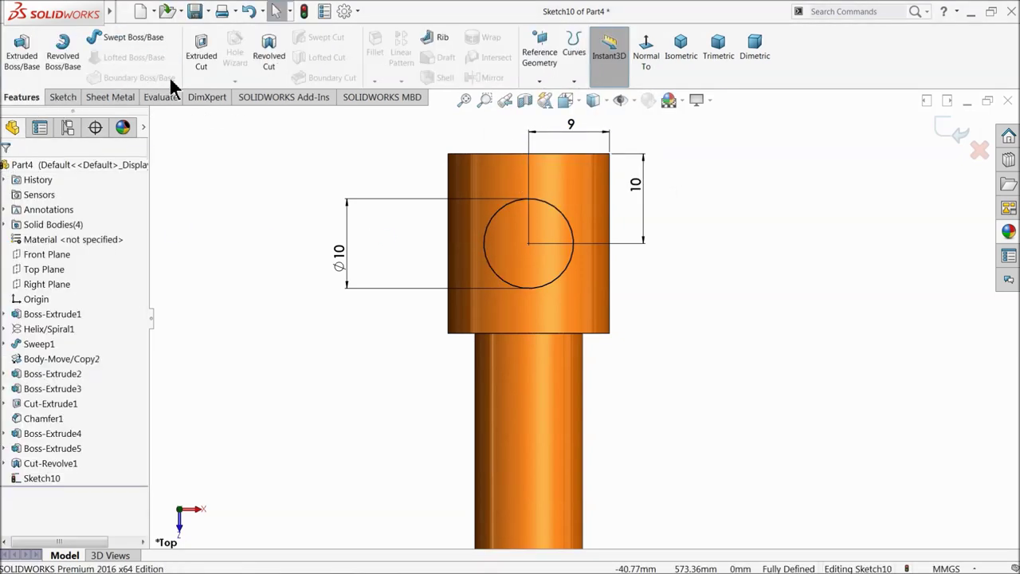
pyautogui.click(200, 49)
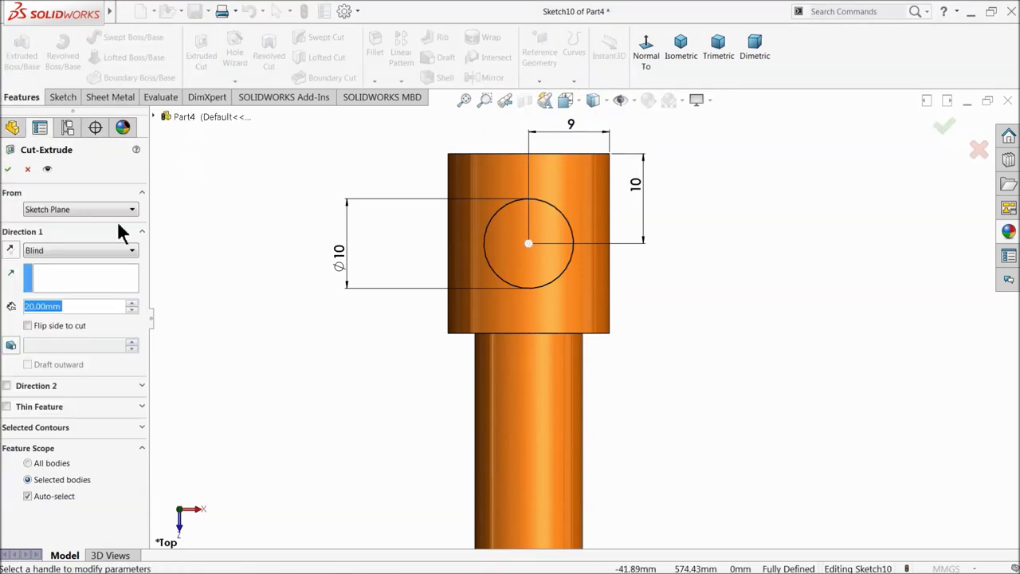
# Cut the Ø10 circle Mid Plane at 30 mm to bore the cross hole
pyautogui.click(46, 251)
pyautogui.click(48, 347)
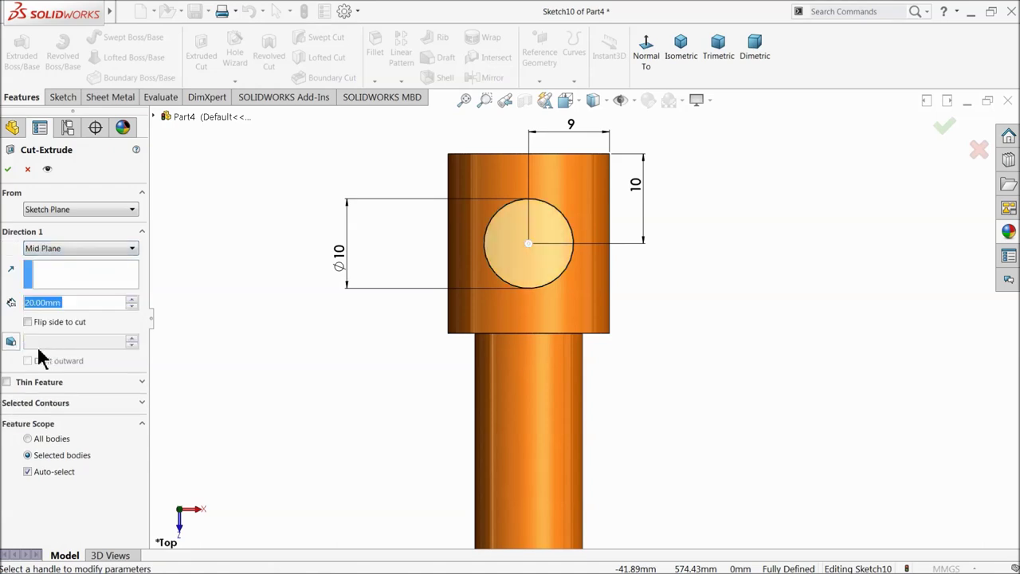
pyautogui.moveTo(294, 282); pyautogui.dragTo(229, 338, button='middle')
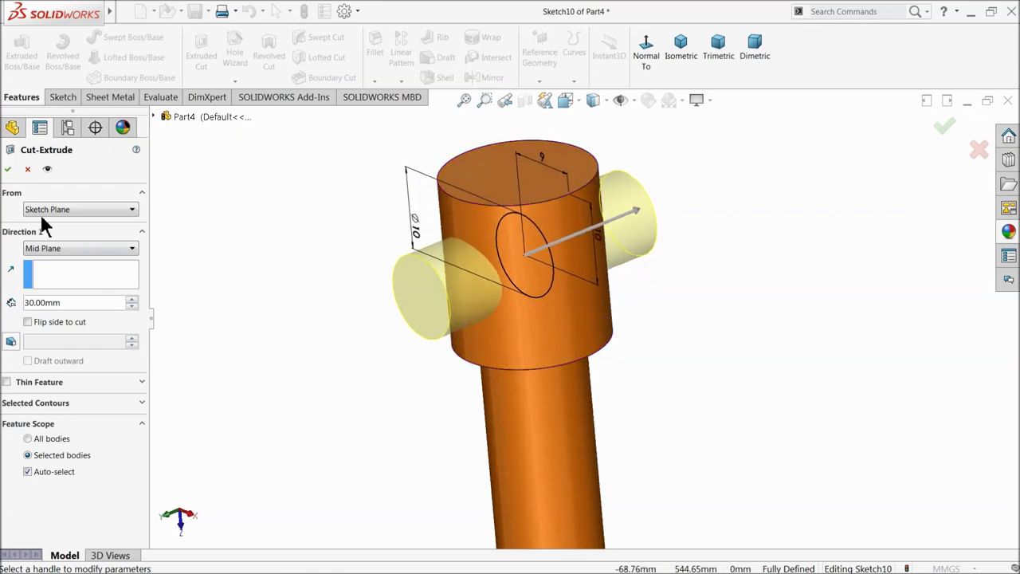
pyautogui.click(9, 170)
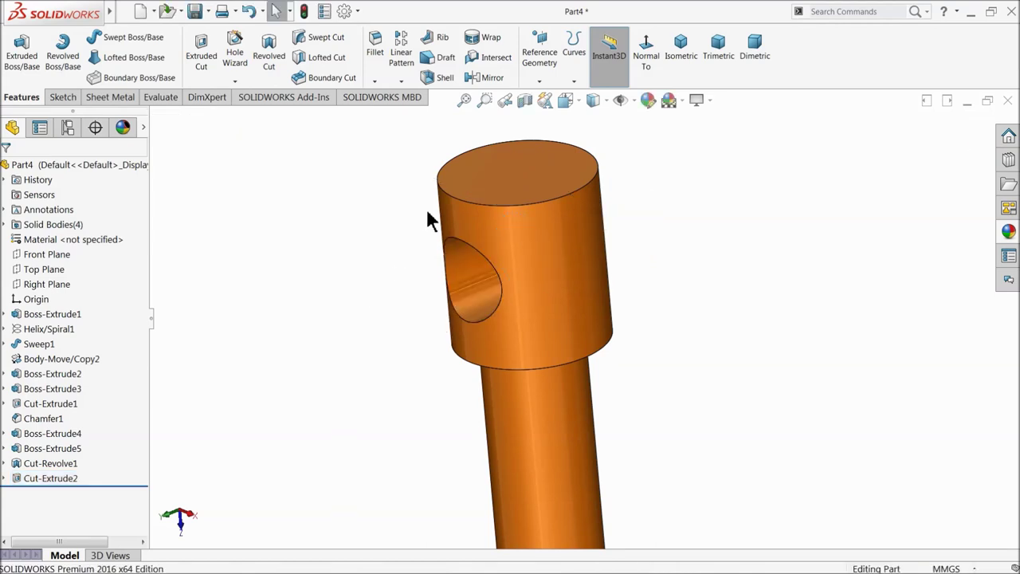
# Apply a 1 mm fillet to the head's top face edge
pyautogui.click(374, 46)
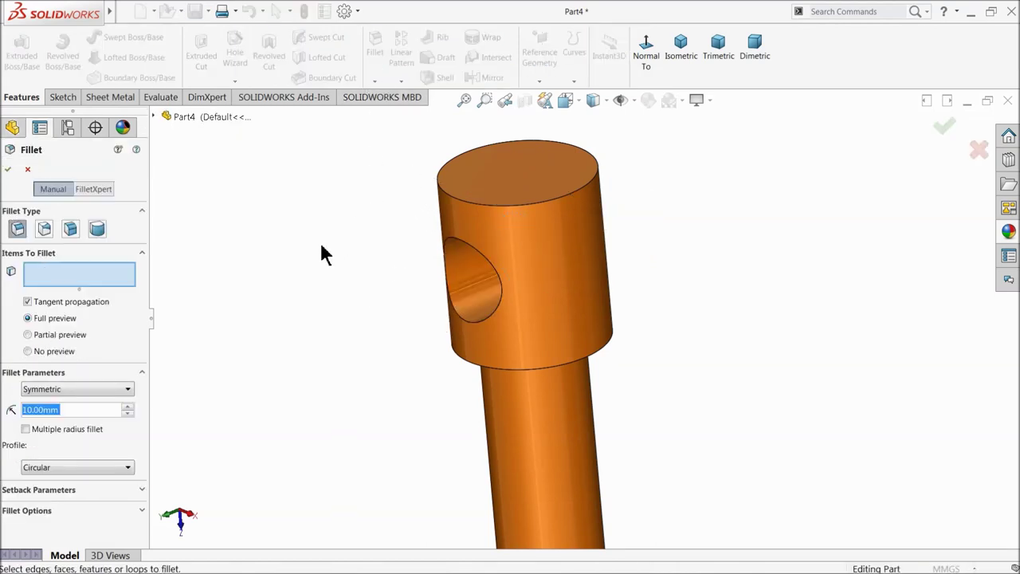
pyautogui.write('1')
pyautogui.click(490, 190)
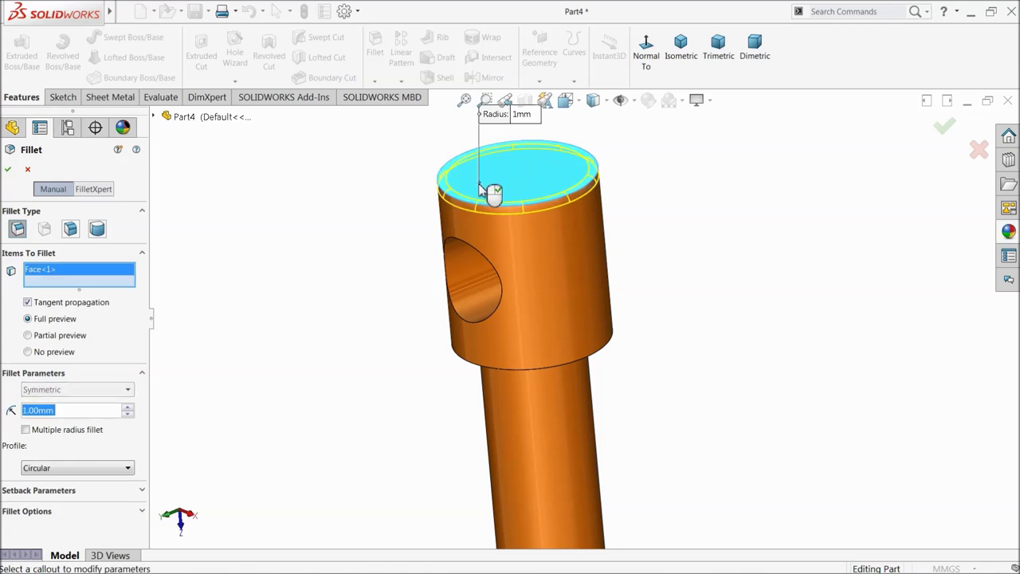
pyautogui.click(9, 170)
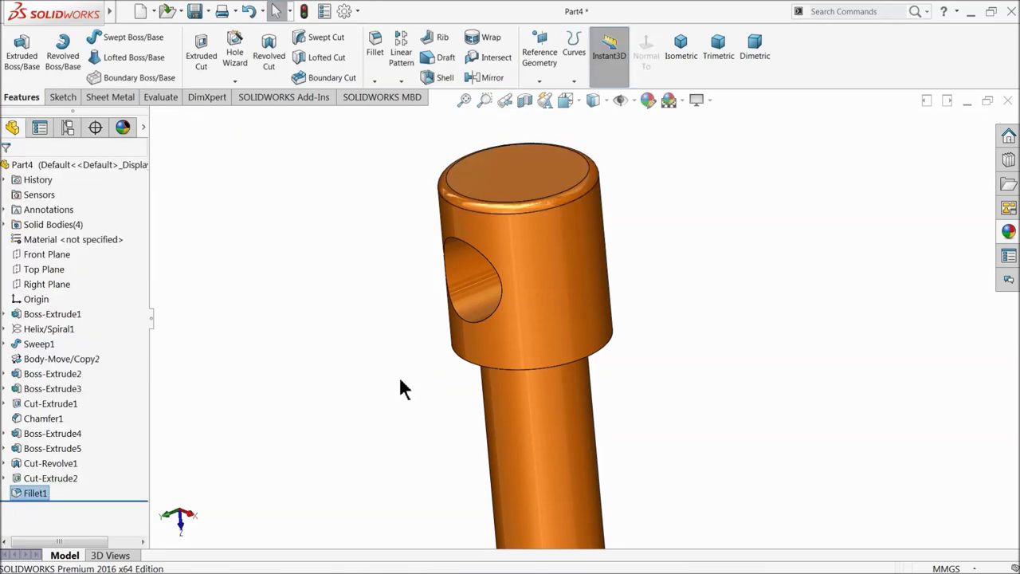
# Pan, zoom and orbit to inspect the whole threaded rod
pyautogui.keyDown('ctrl'); pyautogui.moveTo(404, 366); pyautogui.dragTo(424, 342, button='middle'); pyautogui.keyUp('ctrl')
pyautogui.scroll(6, 412, 330)
pyautogui.moveTo(412, 393); pyautogui.dragTo(380, 299, button='middle')
pyautogui.scroll(2, 417, 421)
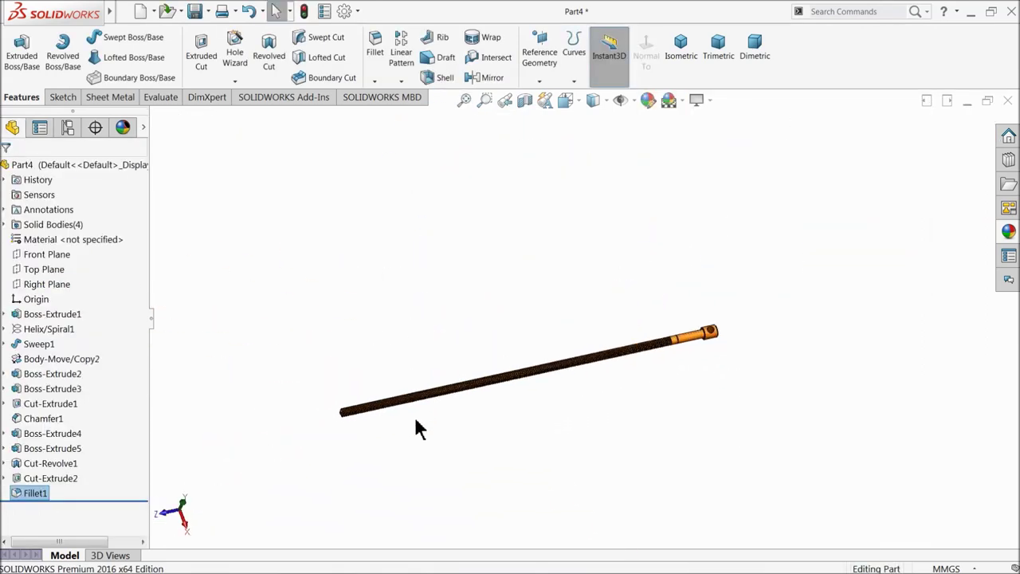
pyautogui.scroll(-5, 473, 316)
pyautogui.moveTo(474, 322); pyautogui.dragTo(490, 337, button='middle')
pyautogui.scroll(2, 630, 314)
pyautogui.scroll(-3, 717, 305)
pyautogui.moveTo(706, 308)
pyautogui.mouseDown(button='middle')
pyautogui.moveTo(656, 303)
pyautogui.moveTo(704, 306)
pyautogui.mouseUp(button='middle')
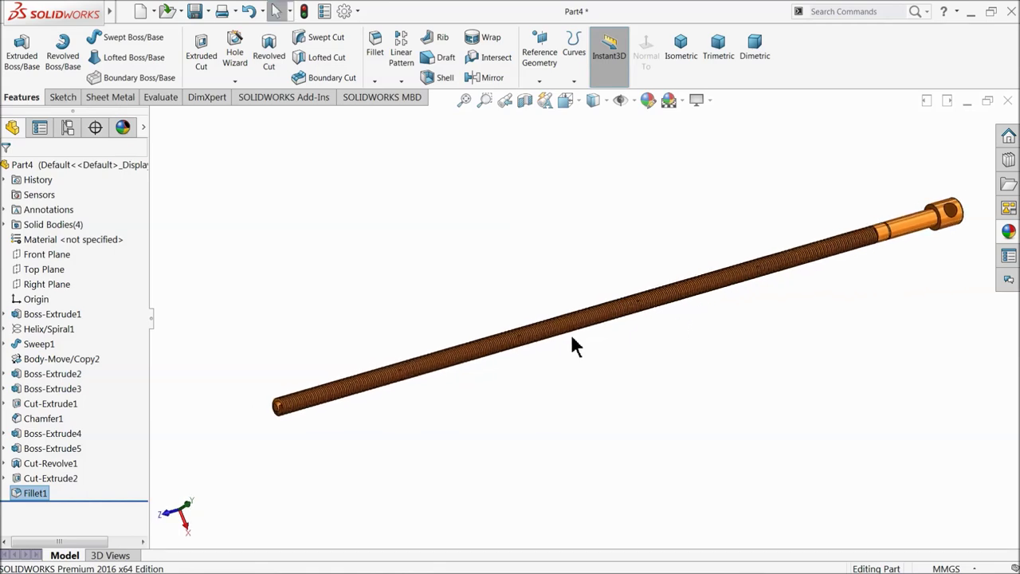
# Combine the headed rod and its three thread sections into one body with Add
pyautogui.moveTo(151, 24)
pyautogui.click(197, 11)
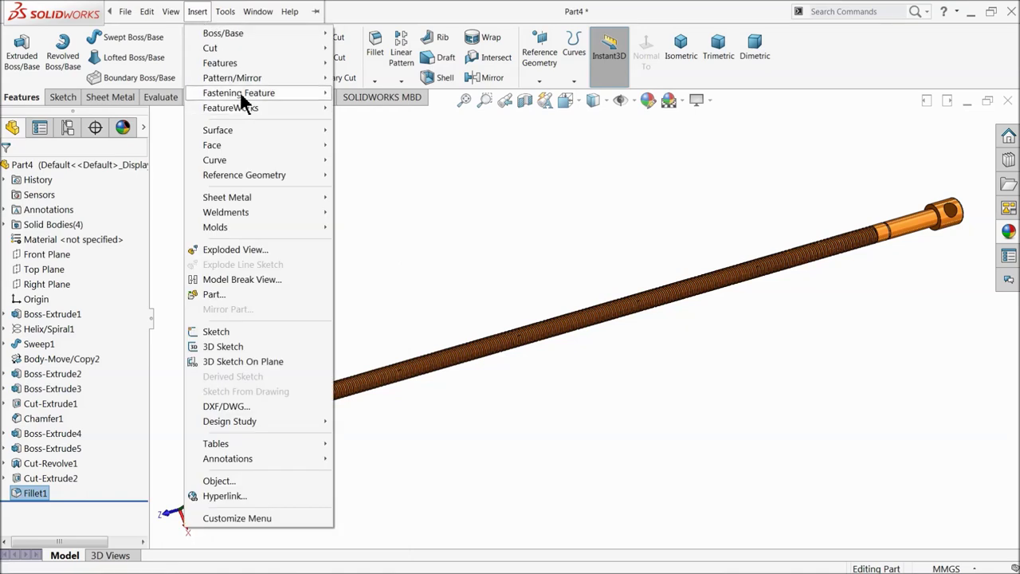
pyautogui.moveTo(237, 64)
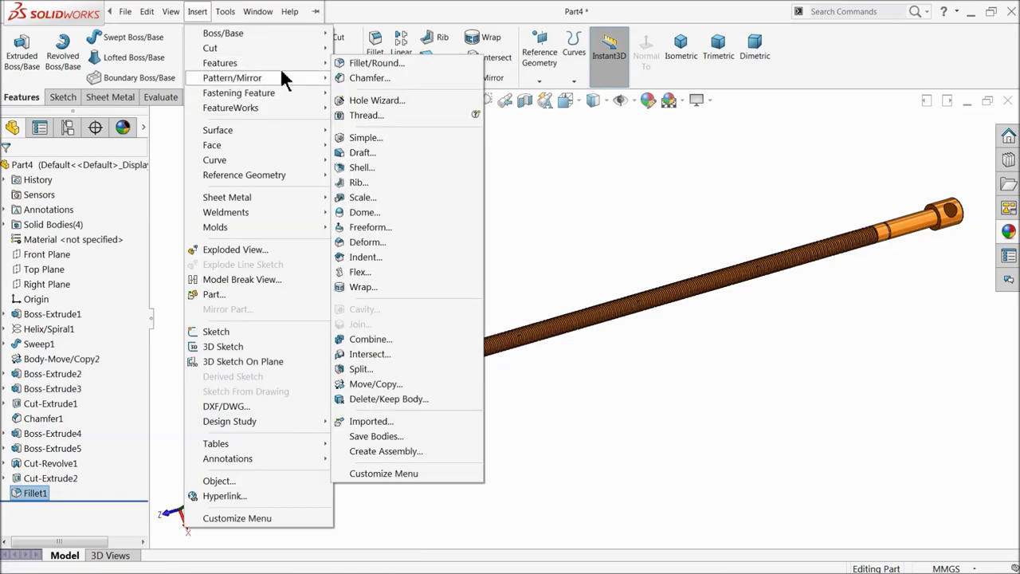
pyautogui.click(363, 341)
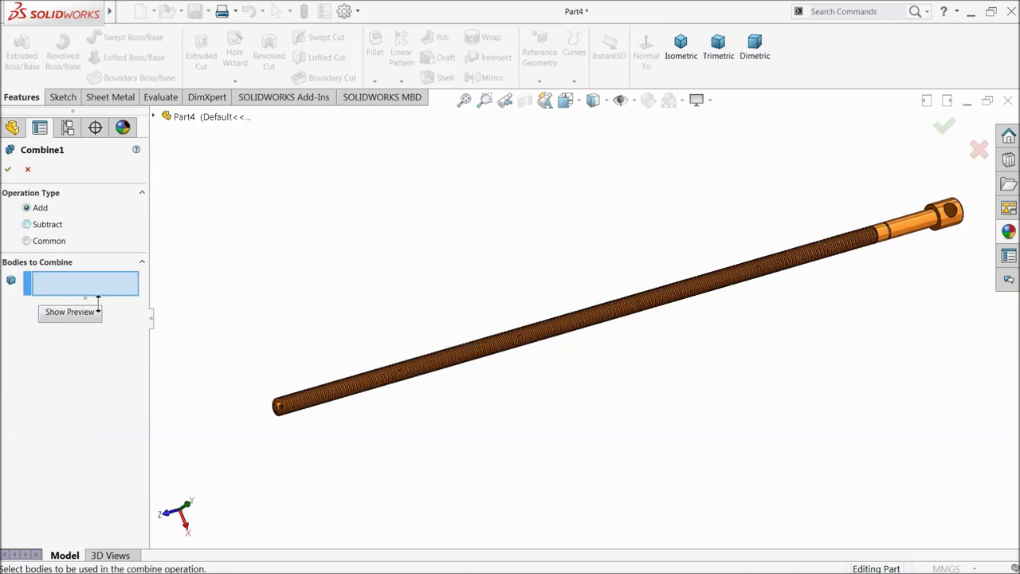
pyautogui.click(315, 405)
pyautogui.click(474, 359)
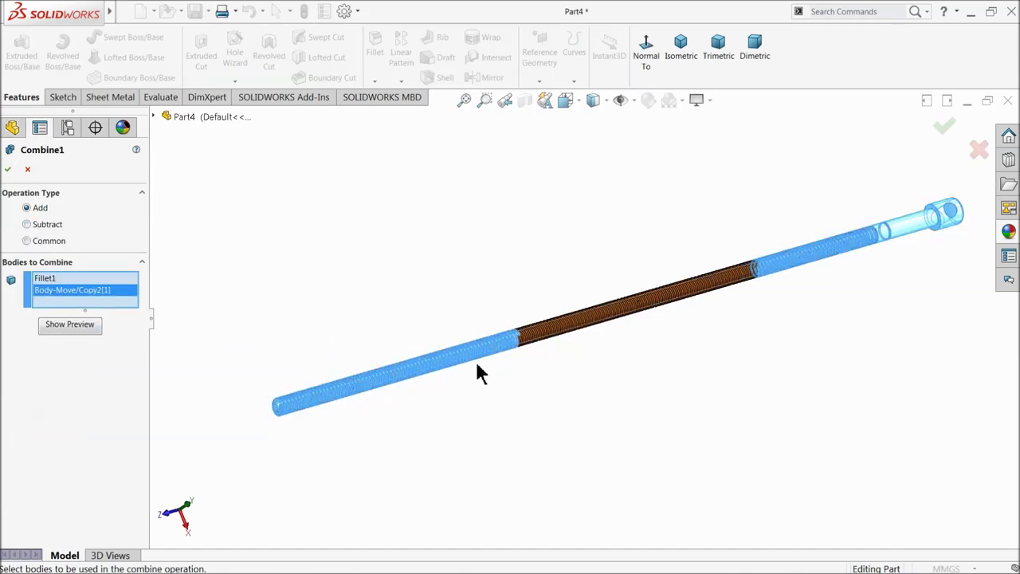
pyautogui.click(570, 335)
pyautogui.click(700, 302)
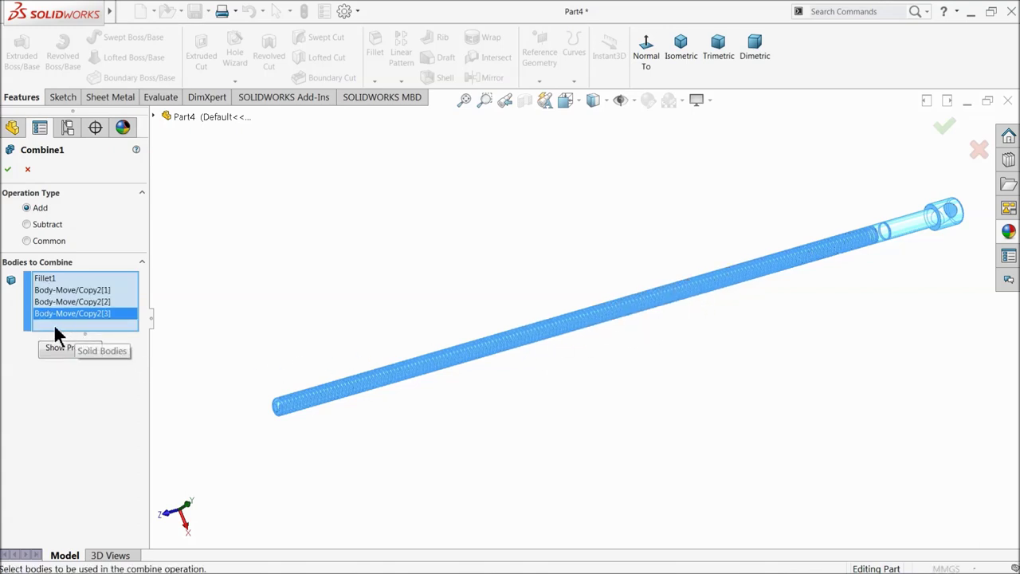
pyautogui.scroll(-5, 295, 408)
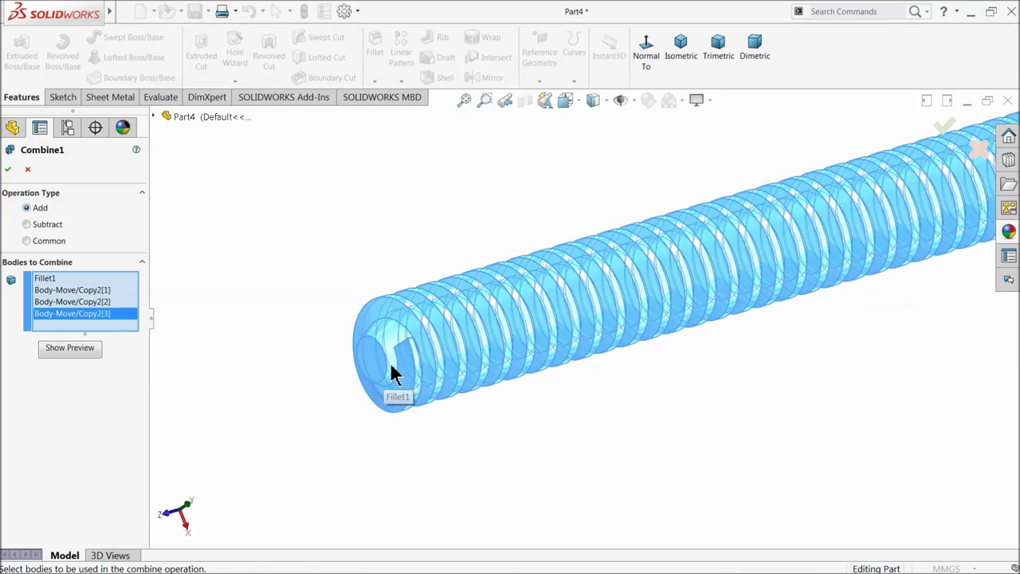
pyautogui.scroll(10, 319, 381)
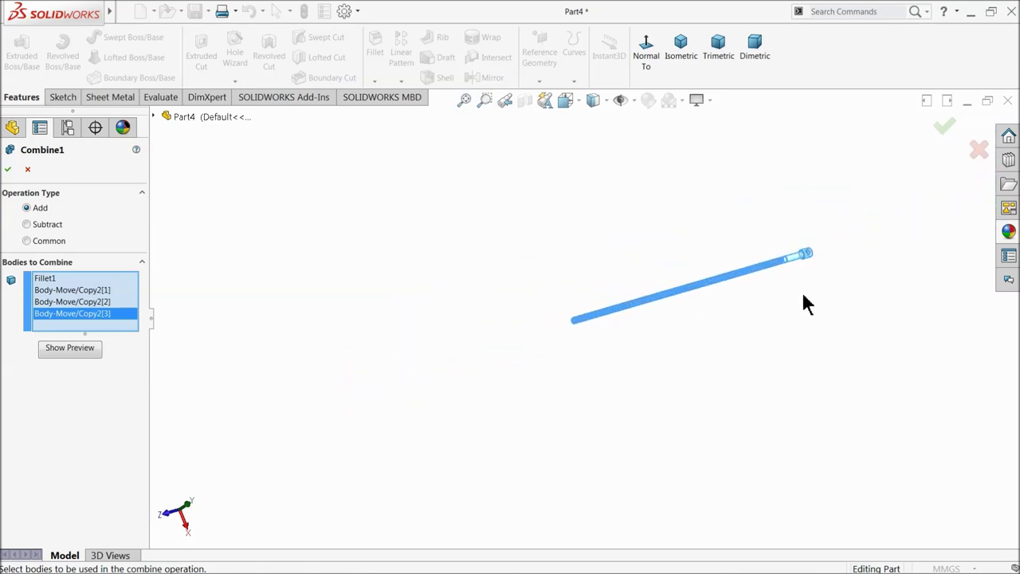
pyautogui.press('f')
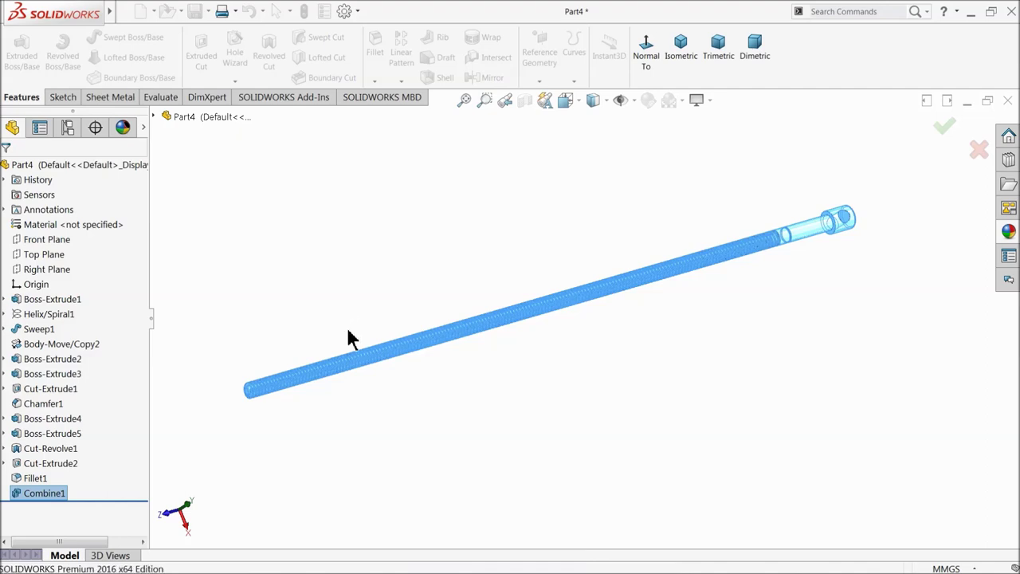
pyautogui.moveTo(350, 330); pyautogui.dragTo(335, 349, button='middle')
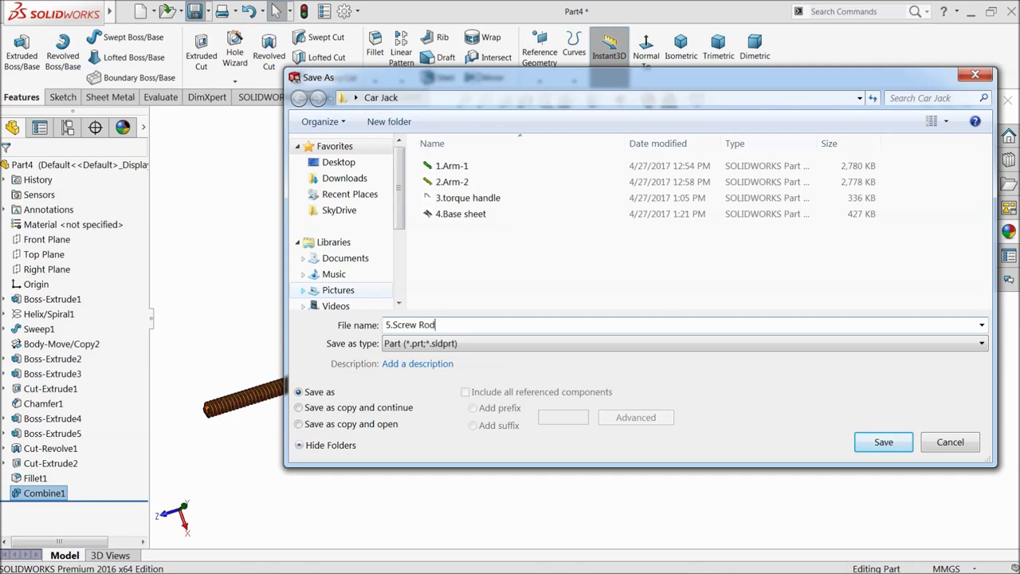
# Save the part as '5.Screw Rod' in the Car Jack folder
pyautogui.click(881, 442)
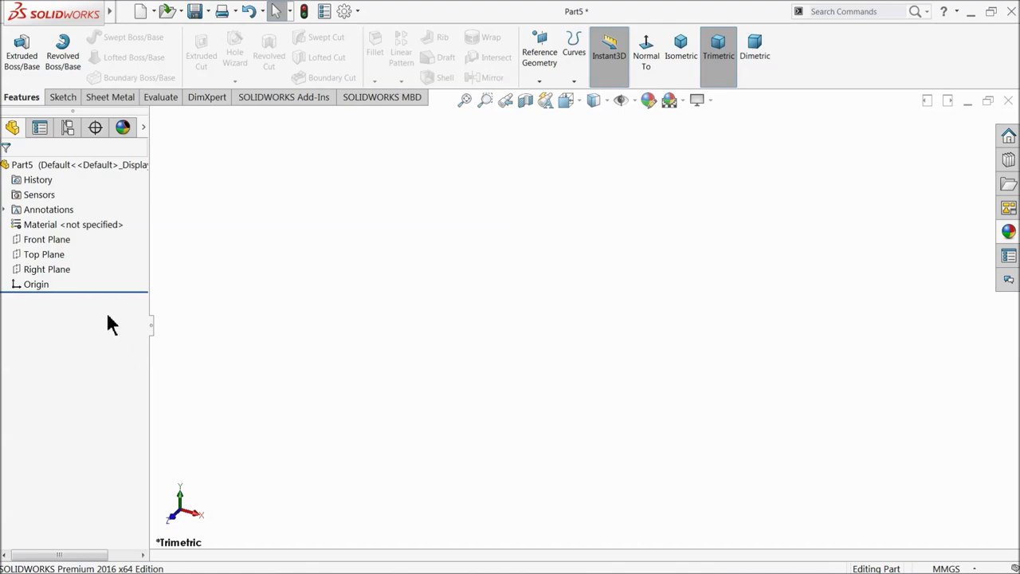
# Sketch a Ø8.5 mm circle at the origin on the Front Plane
pyautogui.click(21, 243)
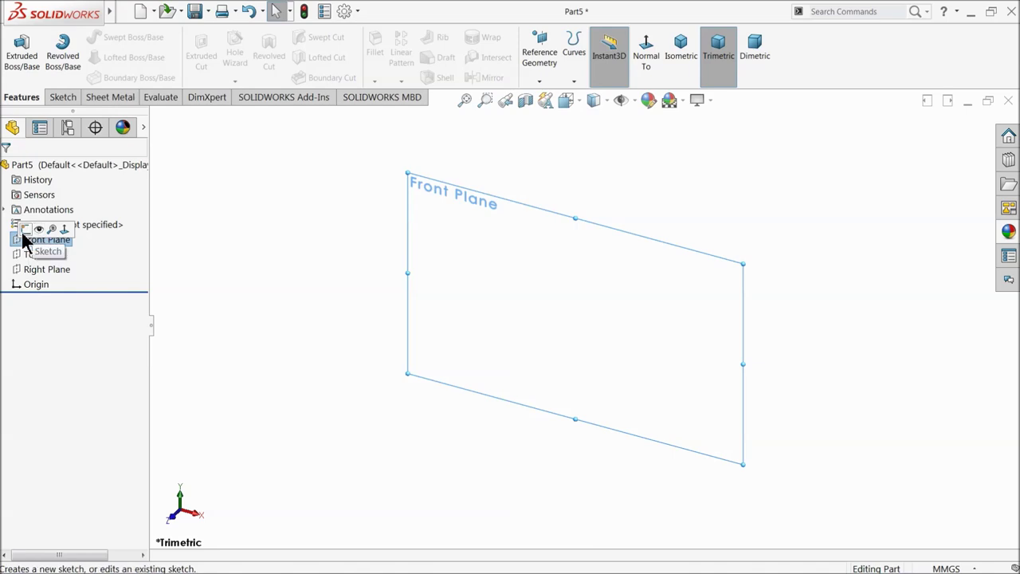
pyautogui.click(25, 231)
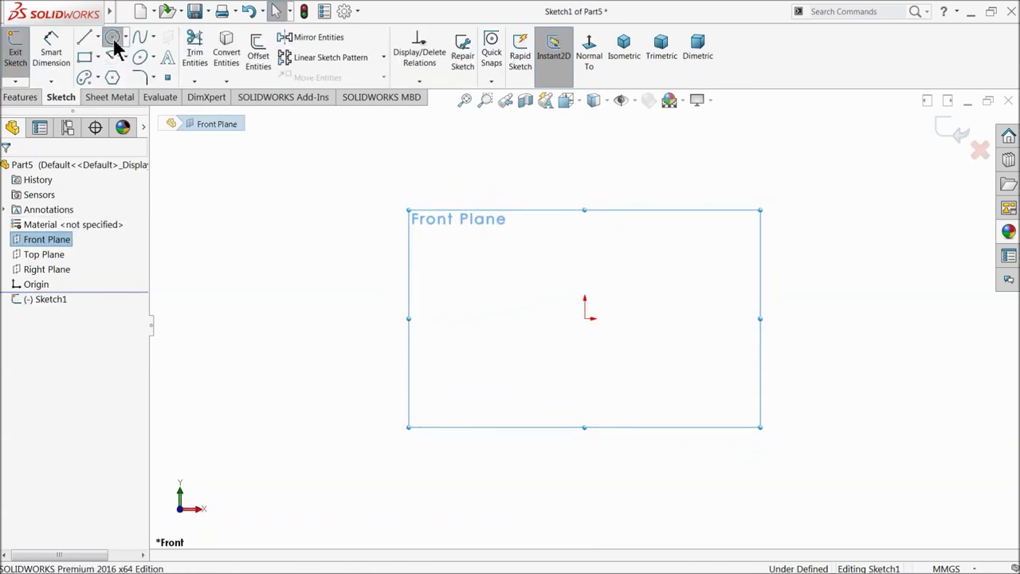
pyautogui.click(112, 36)
pyautogui.moveTo(584, 319); pyautogui.dragTo(487, 220)
pyautogui.click(51, 50)
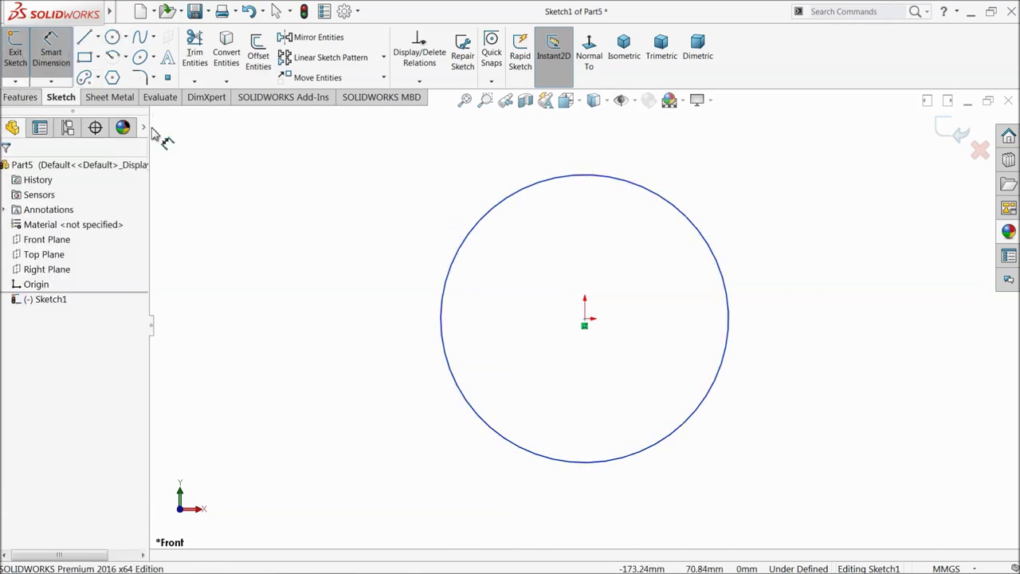
pyautogui.click(443, 308)
pyautogui.click(387, 308)
pyautogui.write('8.5')
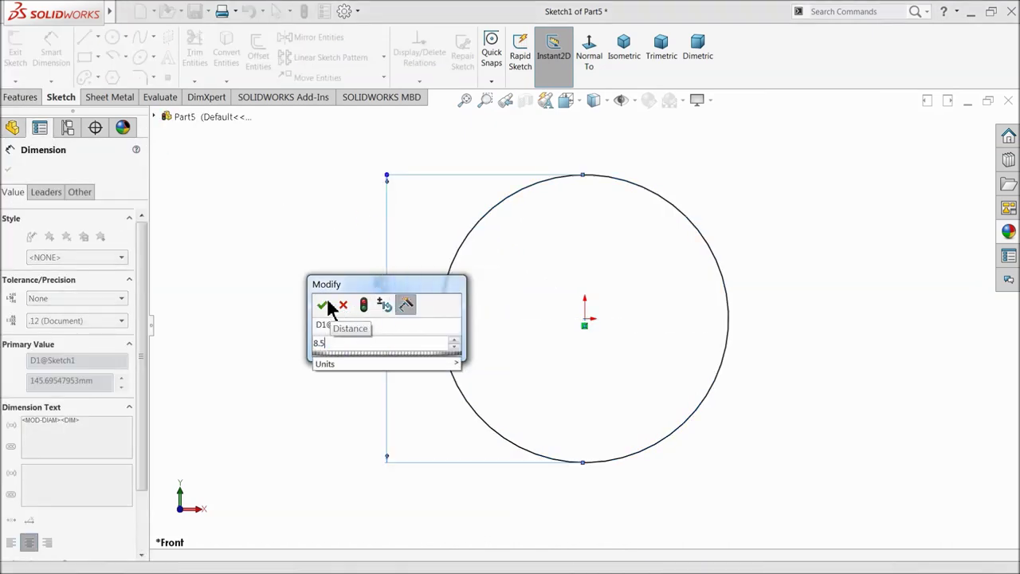
pyautogui.click(321, 305)
pyautogui.click(16, 165)
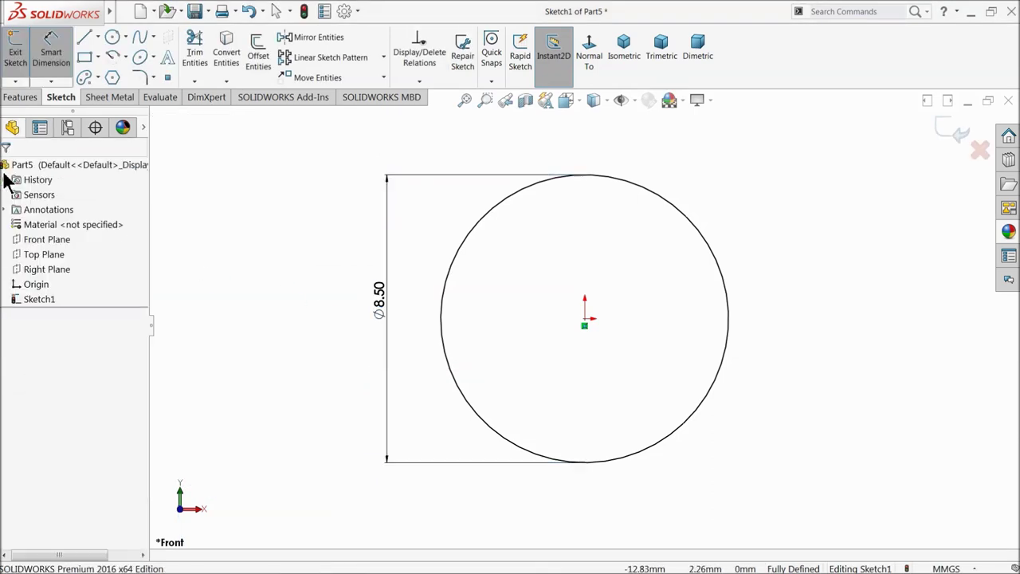
# Extrude the circle 30 mm in the reversed direction as Boss-Extrude1
pyautogui.click(21, 97)
pyautogui.click(23, 62)
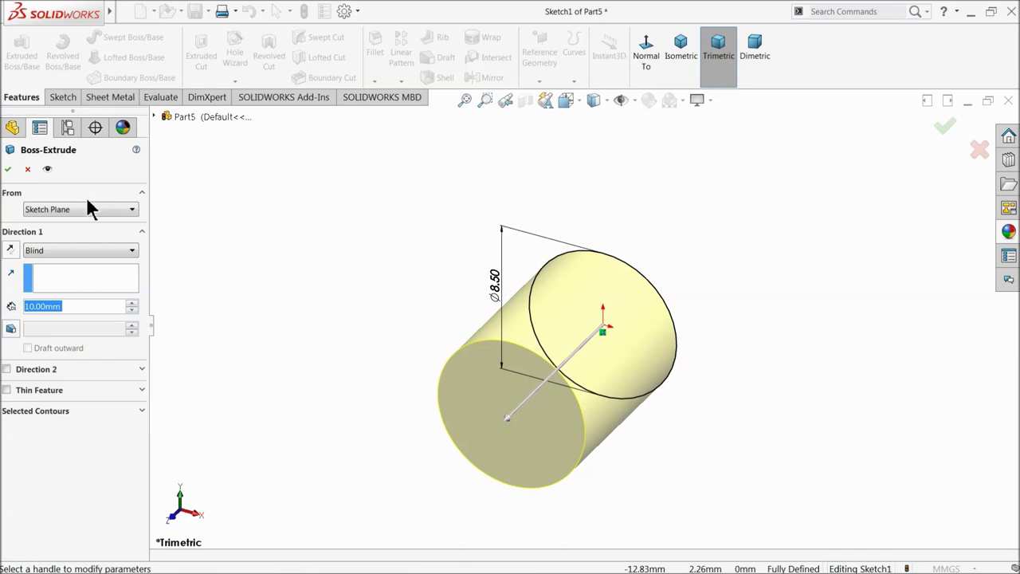
pyautogui.write('30')
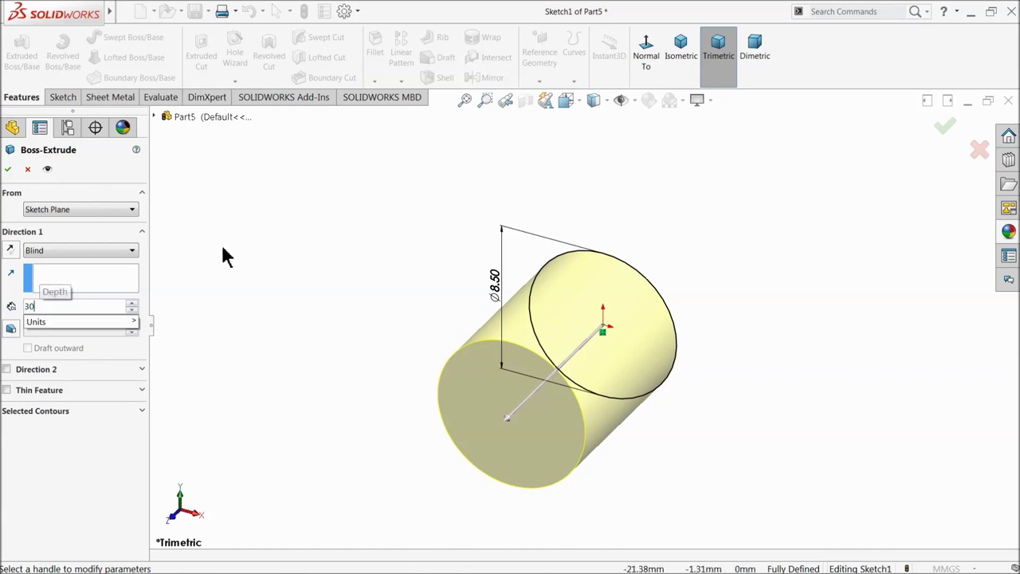
pyautogui.press('Return')
pyautogui.click(11, 251)
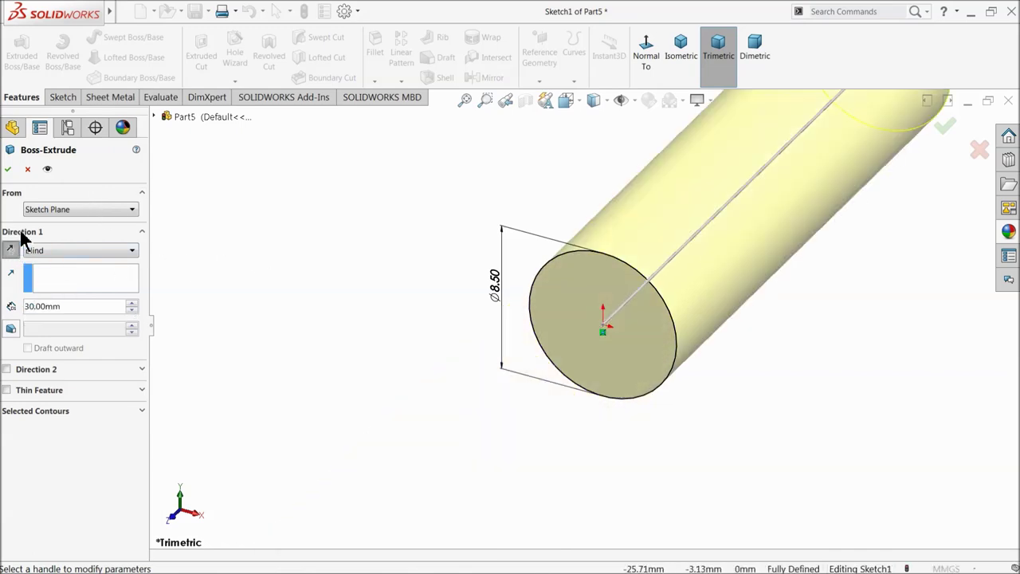
pyautogui.click(7, 170)
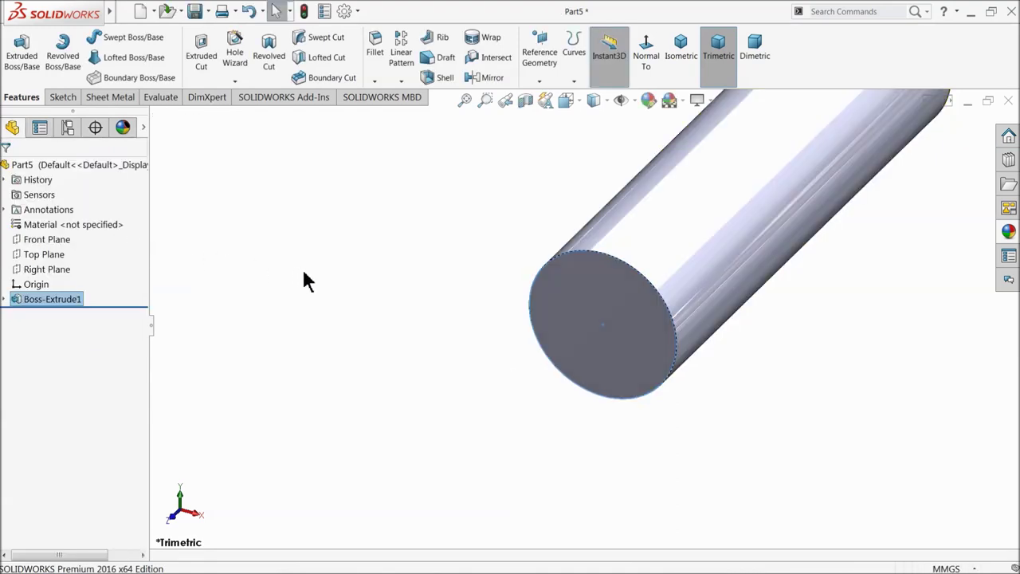
# Sketch a circle centred on the cylinder's flat end face
pyautogui.press('f')
pyautogui.scroll(-2, 801, 215)
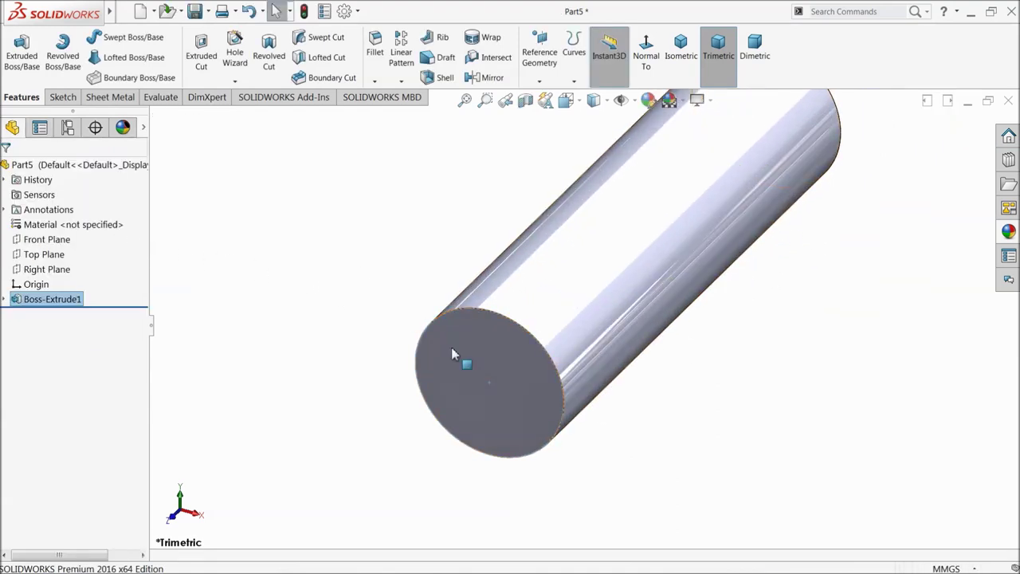
pyautogui.click(491, 394)
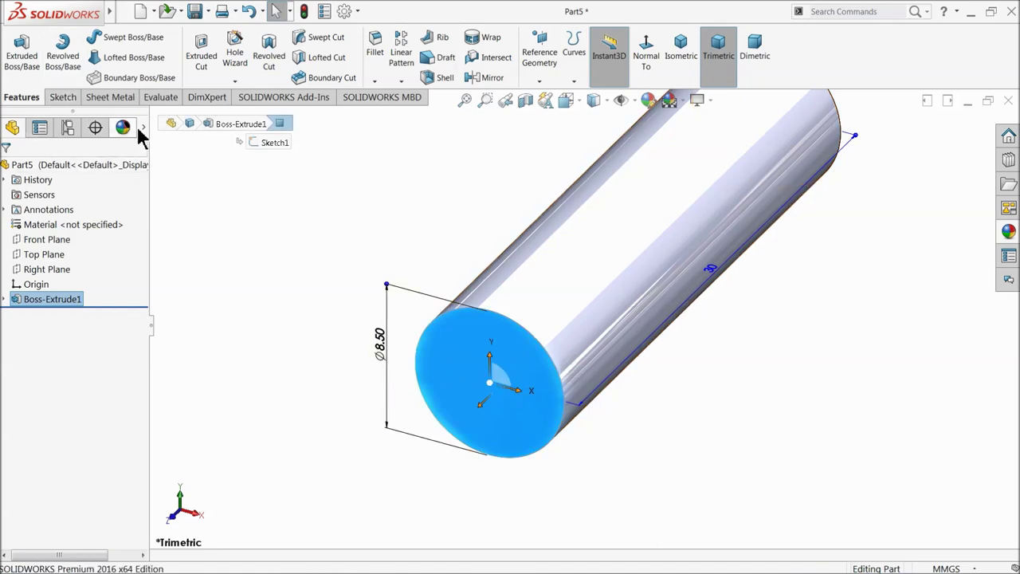
pyautogui.click(62, 96)
pyautogui.click(16, 56)
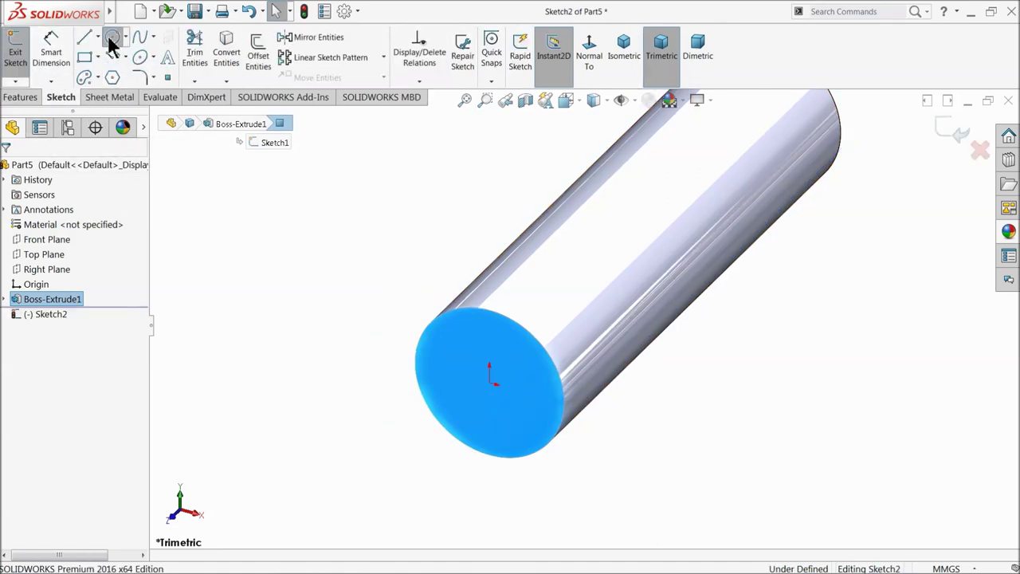
pyautogui.click(112, 36)
pyautogui.click(491, 386)
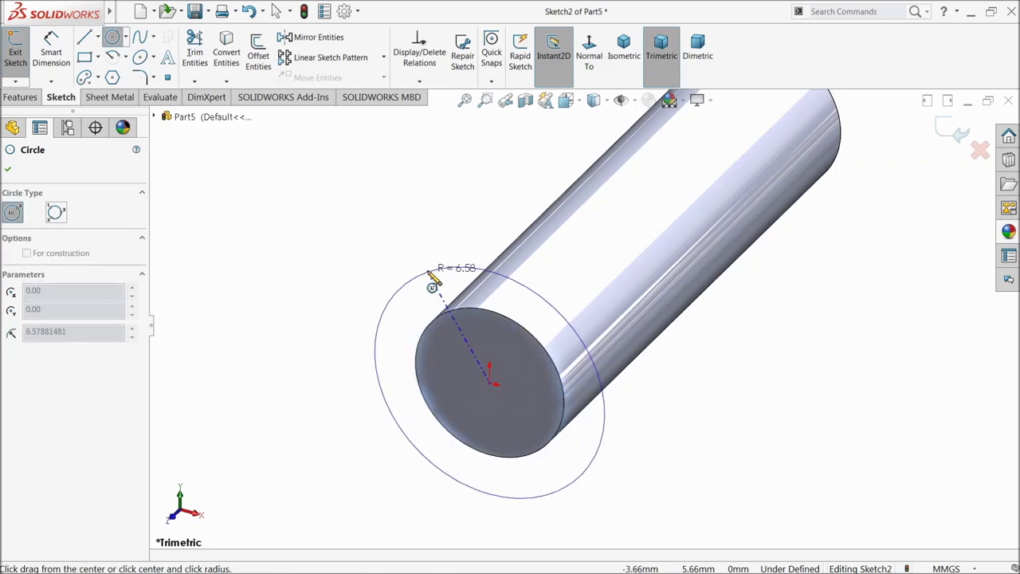
pyautogui.click(441, 284)
# Dimension the circle to a 10.5 mm diameter
pyautogui.scroll(-3, 550, 459)
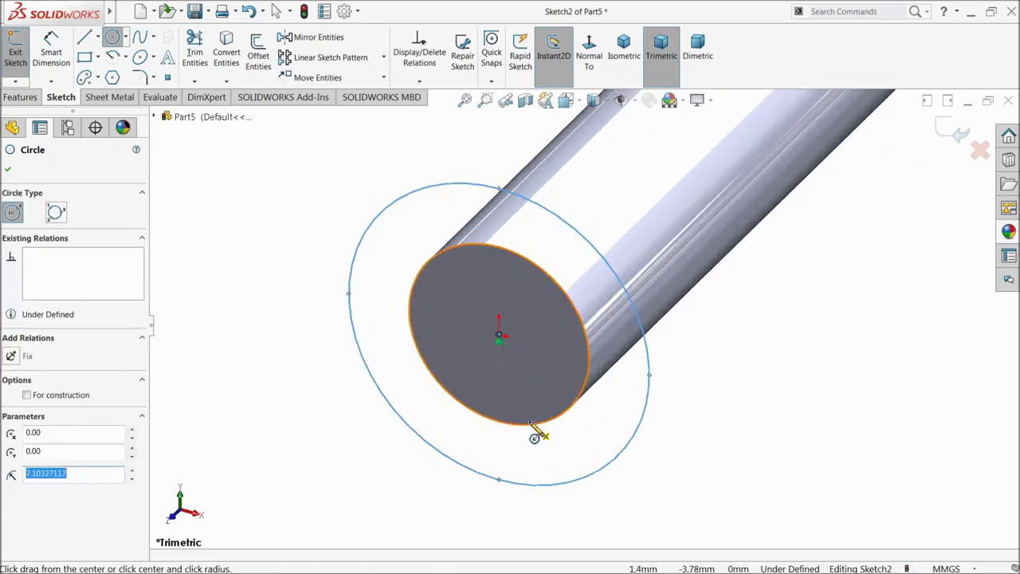
pyautogui.click(63, 70)
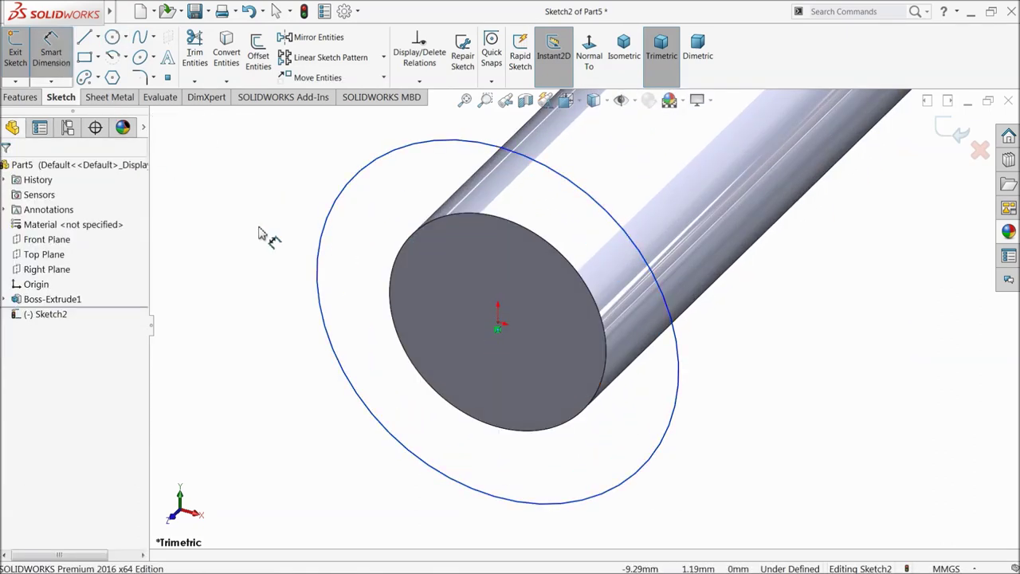
pyautogui.click(320, 282)
pyautogui.click(299, 291)
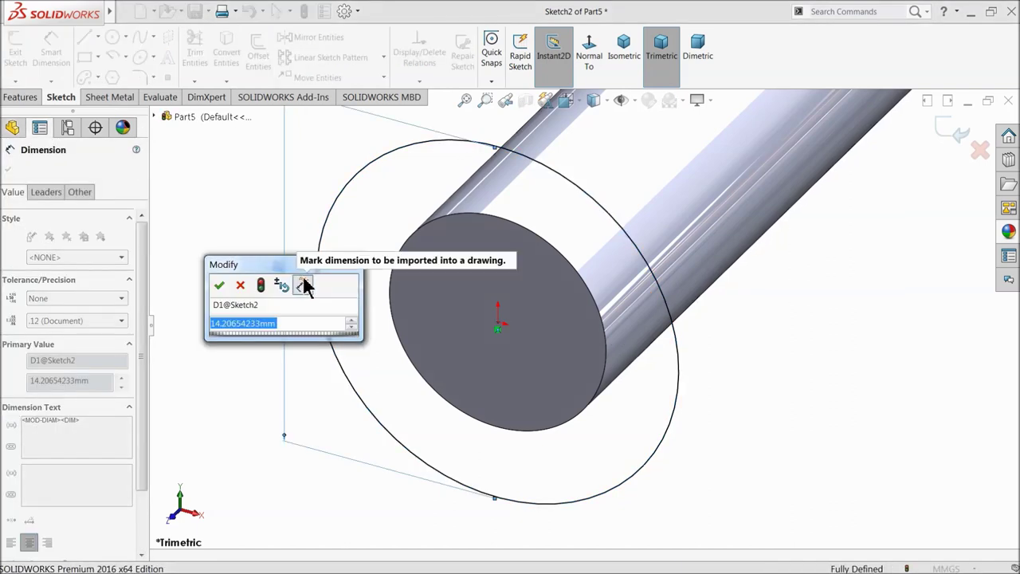
pyautogui.write('10.5')
pyautogui.press('Return')
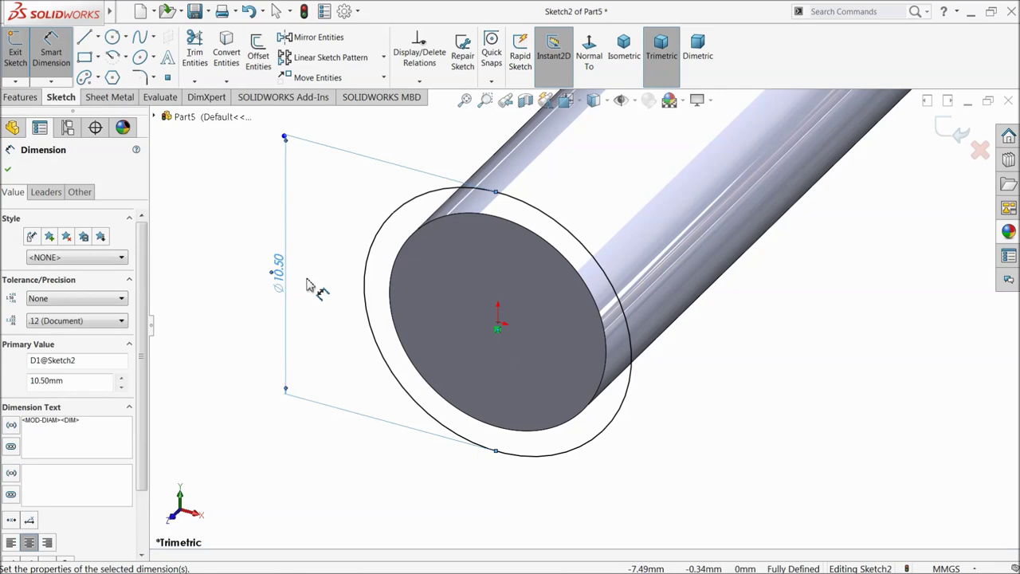
# Create a Height and Pitch helix from the circle: 22 mm height, 3 mm pitch, reversed
pyautogui.click(19, 97)
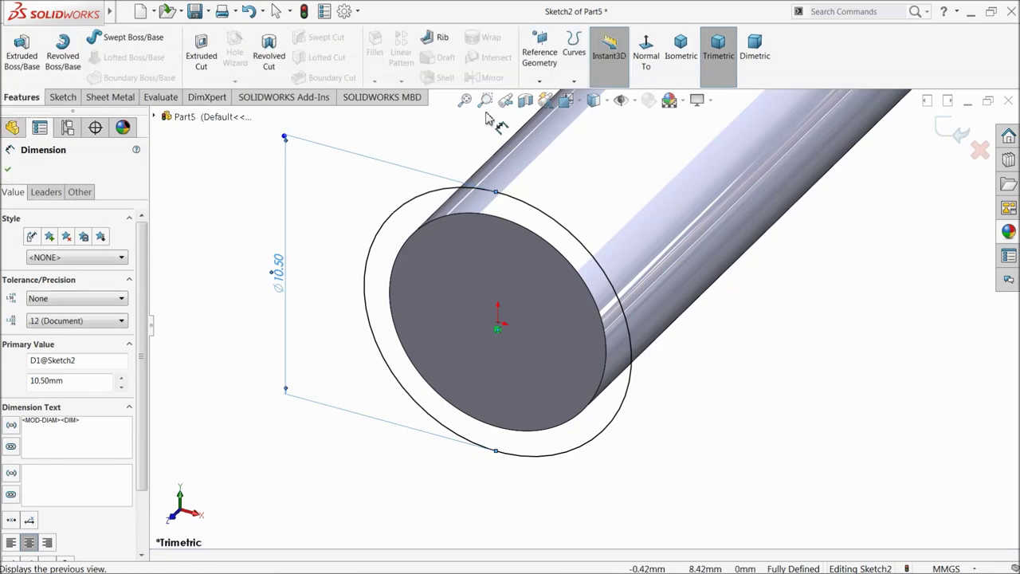
pyautogui.click(575, 62)
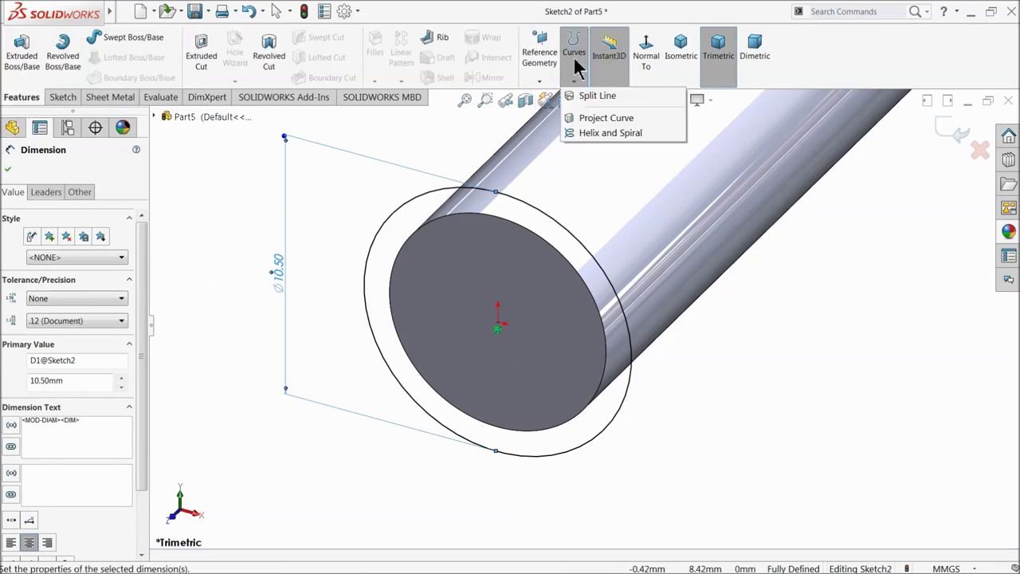
pyautogui.click(589, 132)
pyautogui.click(46, 211)
pyautogui.click(58, 213)
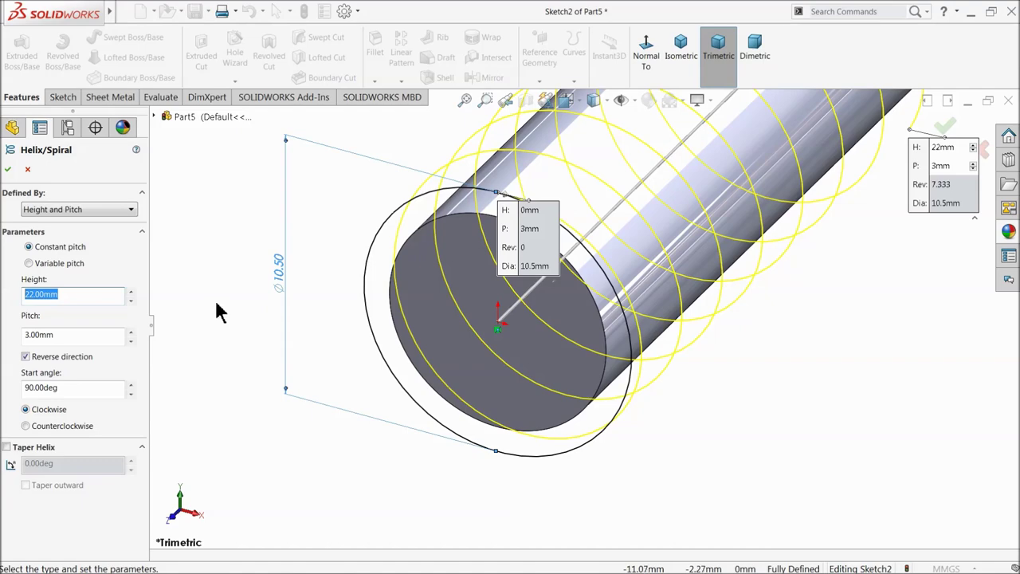
pyautogui.press('Tab')
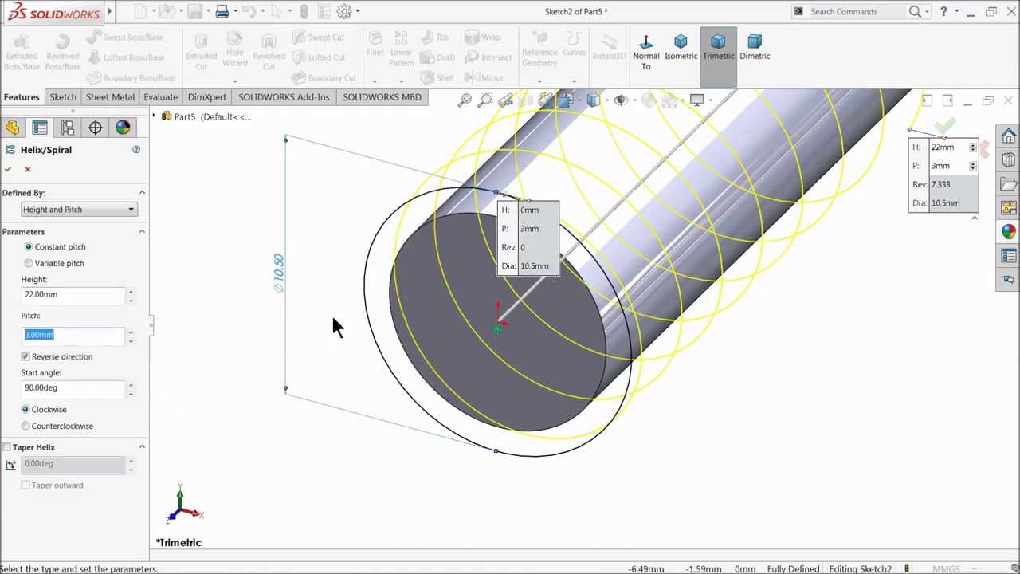
pyautogui.scroll(3, 335, 326)
pyautogui.scroll(-2, 720, 180)
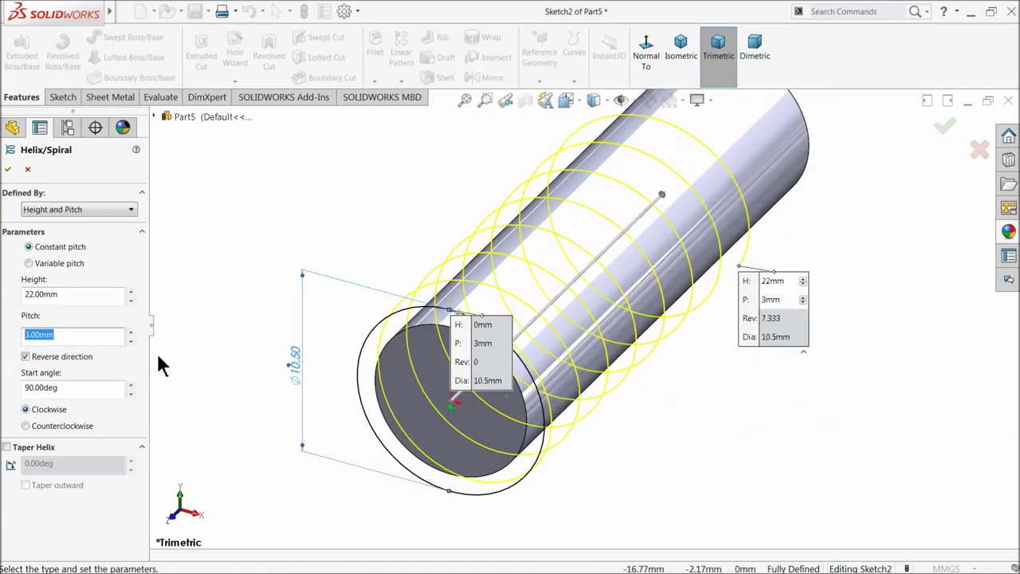
pyautogui.click(26, 357)
pyautogui.click(26, 357)
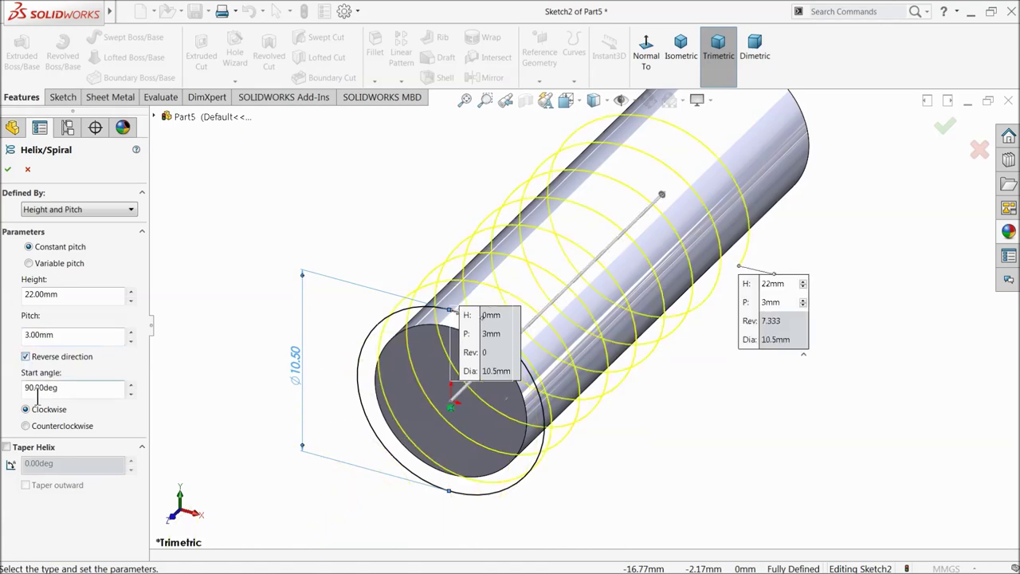
pyautogui.click(9, 171)
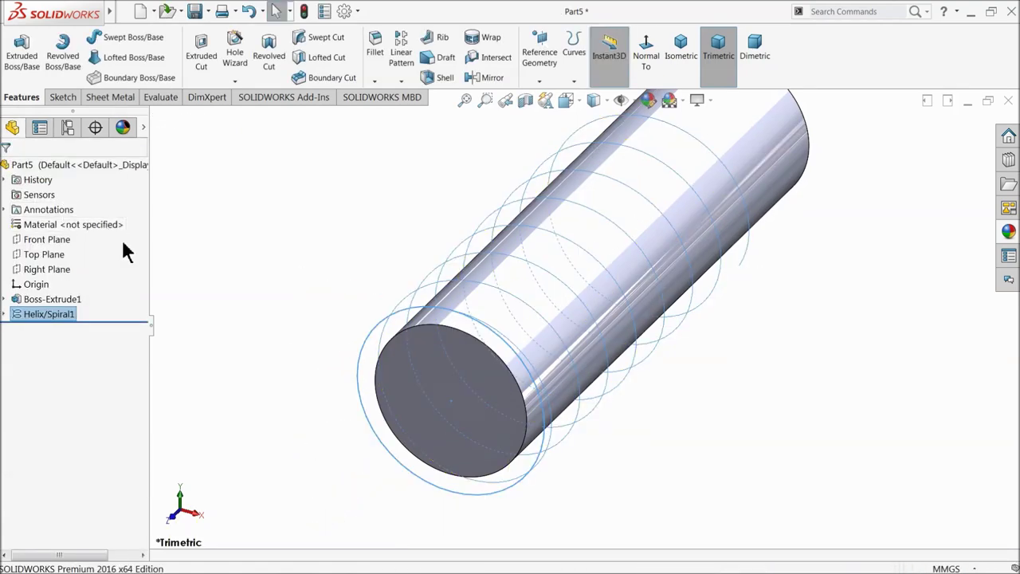
pyautogui.click(235, 263)
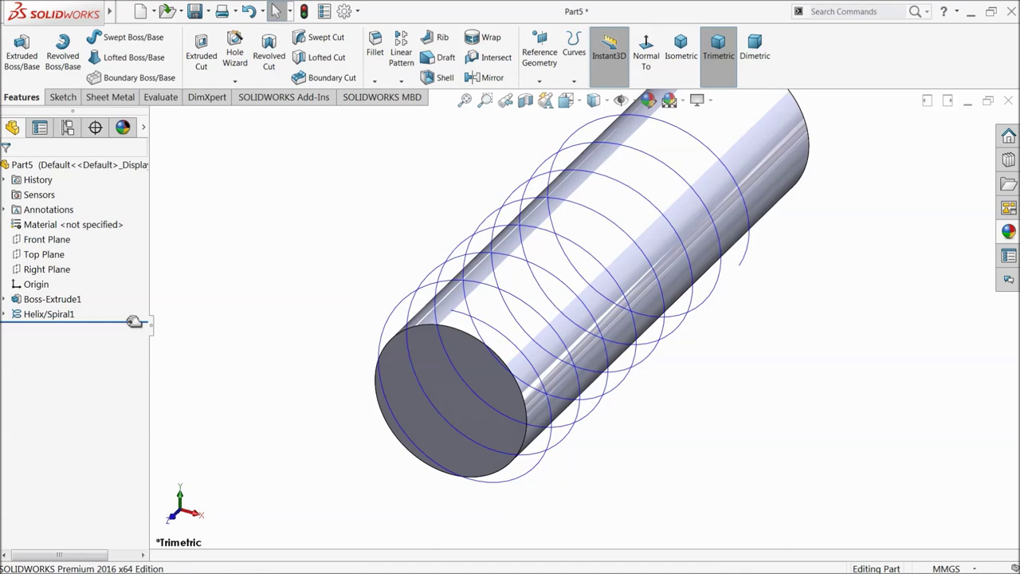
# Start a new sketch on the Right Plane, viewed face-on
pyautogui.click(27, 270)
pyautogui.click(29, 257)
pyautogui.click(589, 57)
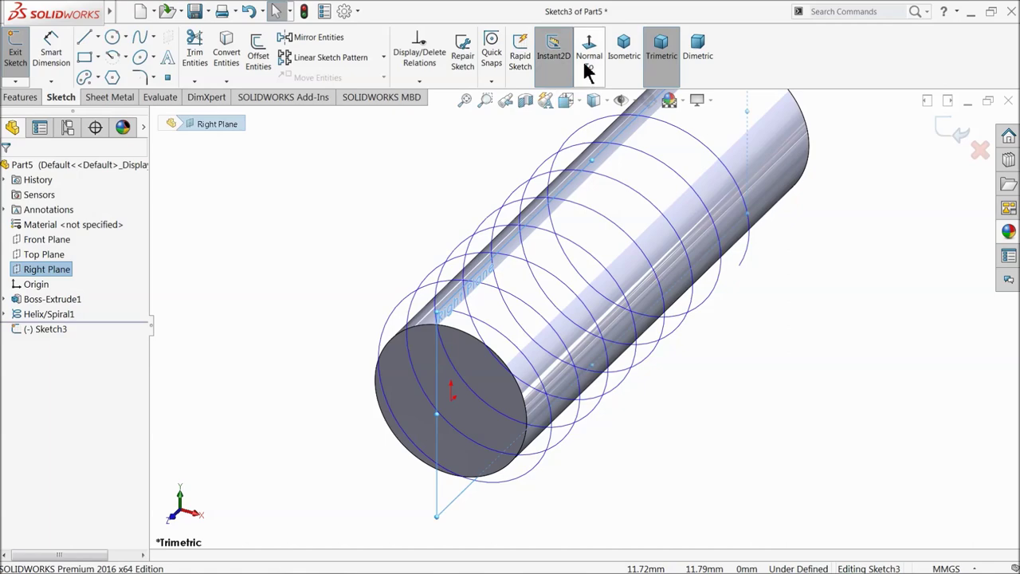
pyautogui.scroll(-6, 378, 231)
pyautogui.click(381, 200)
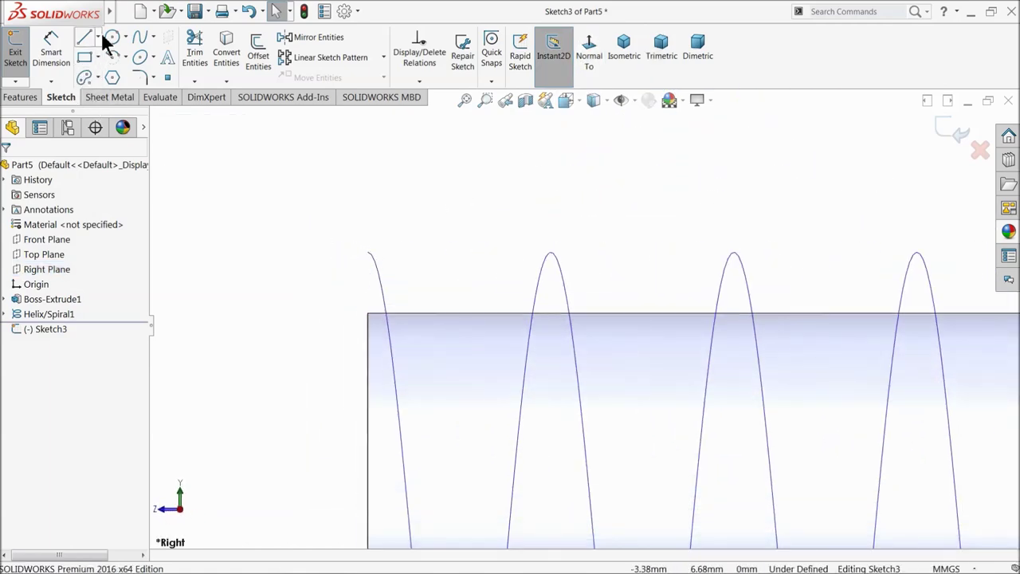
# Draw a vertical centerline and a construction triangle above the cylinder's top edge
pyautogui.click(98, 37)
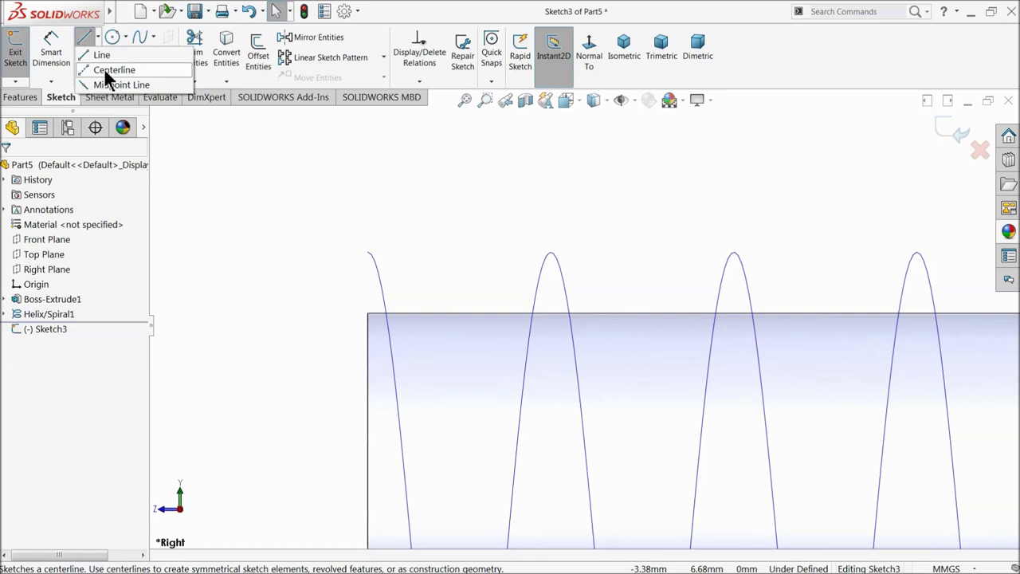
pyautogui.click(104, 71)
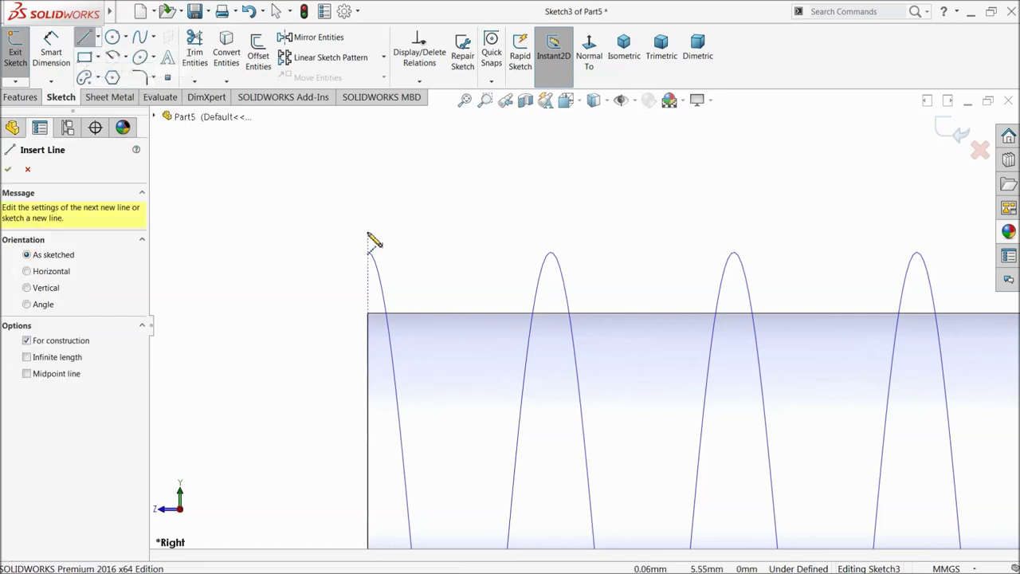
pyautogui.click(368, 176)
pyautogui.click(368, 314)
pyautogui.click(330, 312)
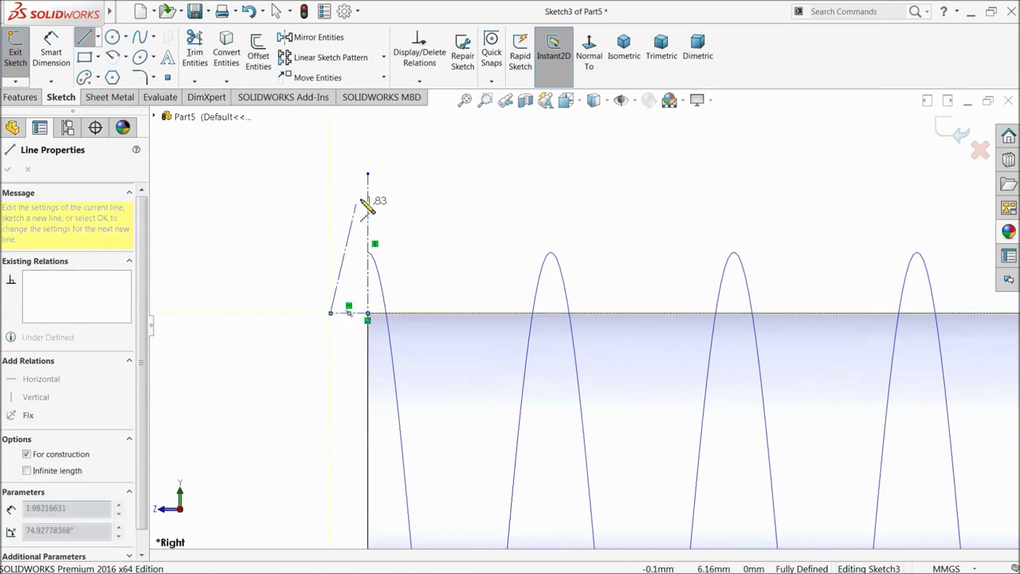
pyautogui.click(367, 173)
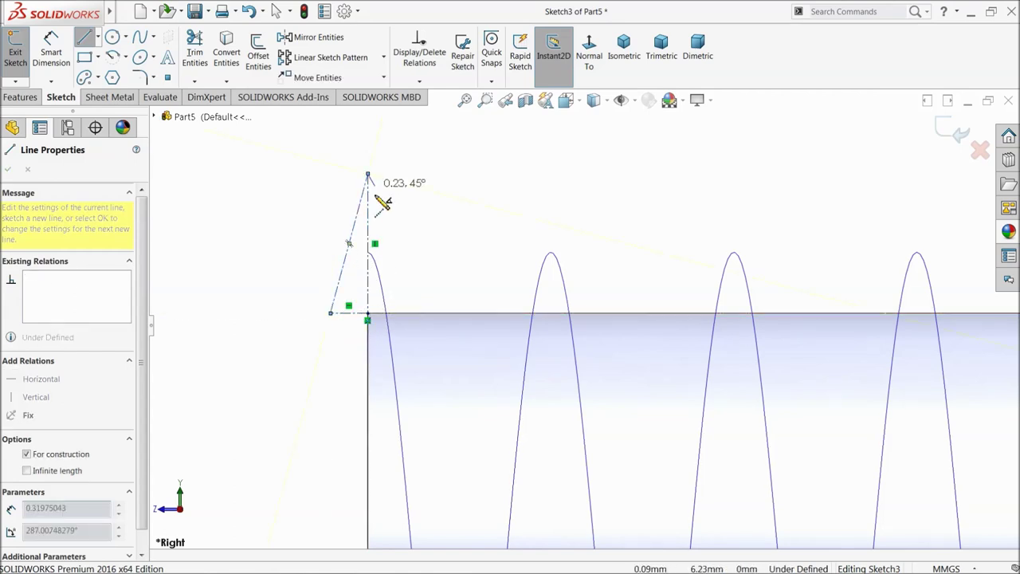
pyautogui.click(397, 312)
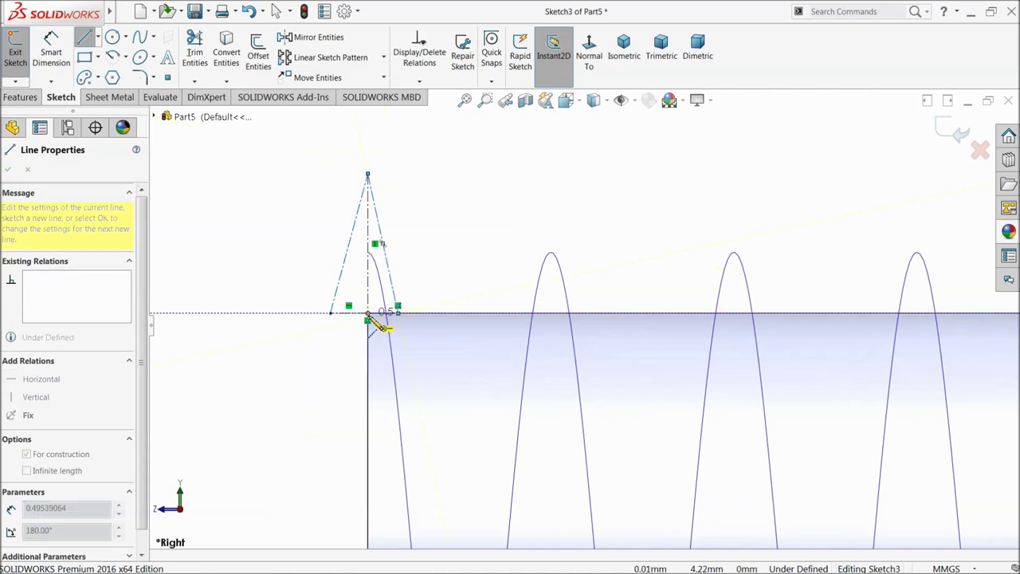
pyautogui.click(367, 314)
pyautogui.rightClick(433, 227)
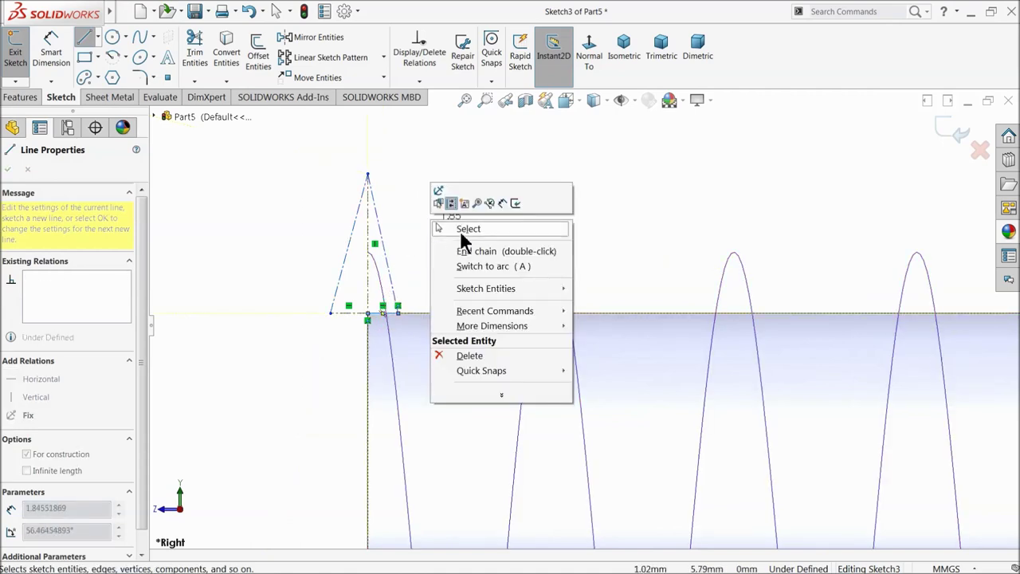
pyautogui.click(461, 229)
# Draw a horizontal centerline across the middle of the triangle
pyautogui.scroll(-5, 411, 256)
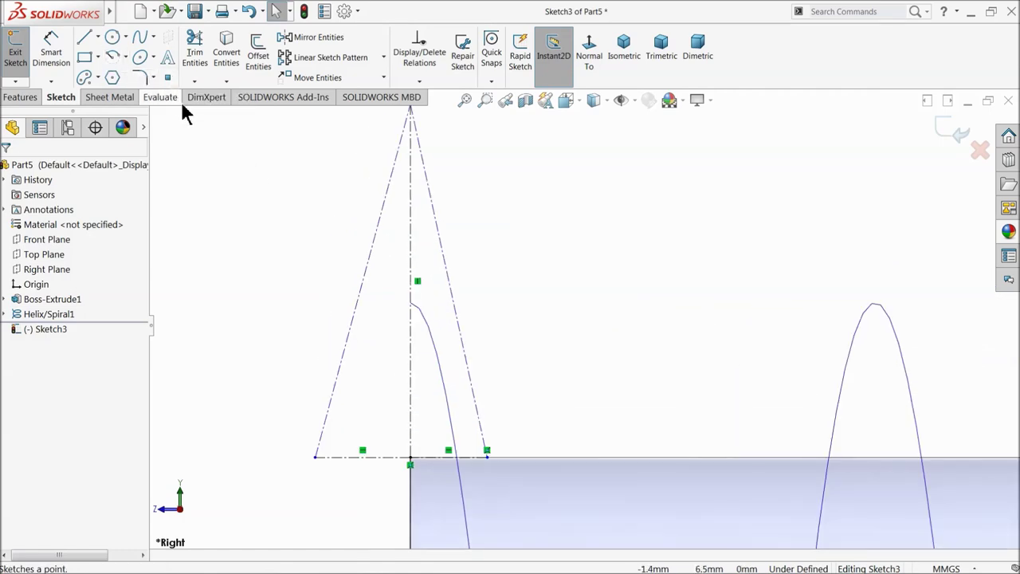
pyautogui.scroll(5, 321, 184)
pyautogui.scroll(-3, 719, 399)
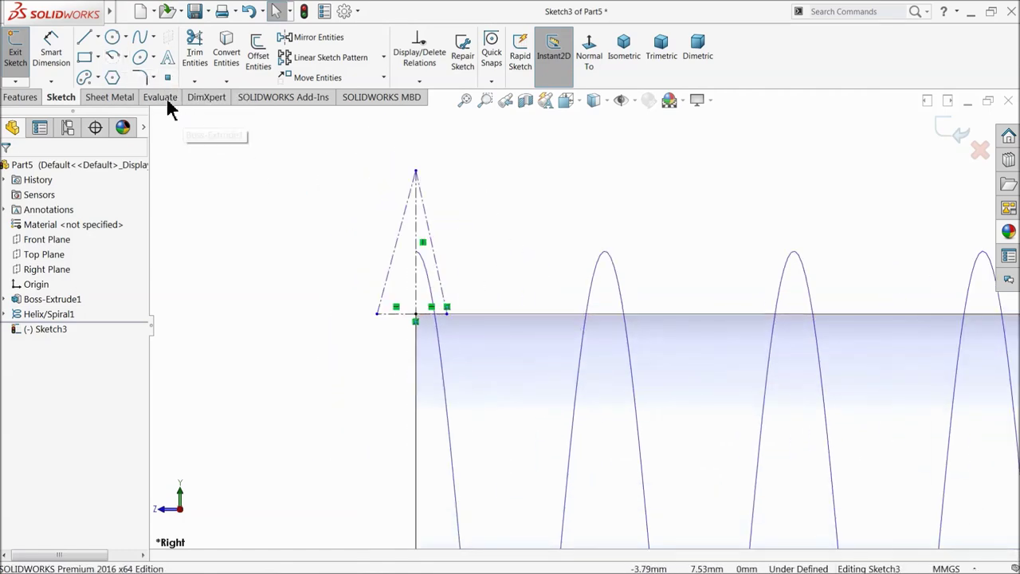
pyautogui.click(98, 39)
pyautogui.click(110, 70)
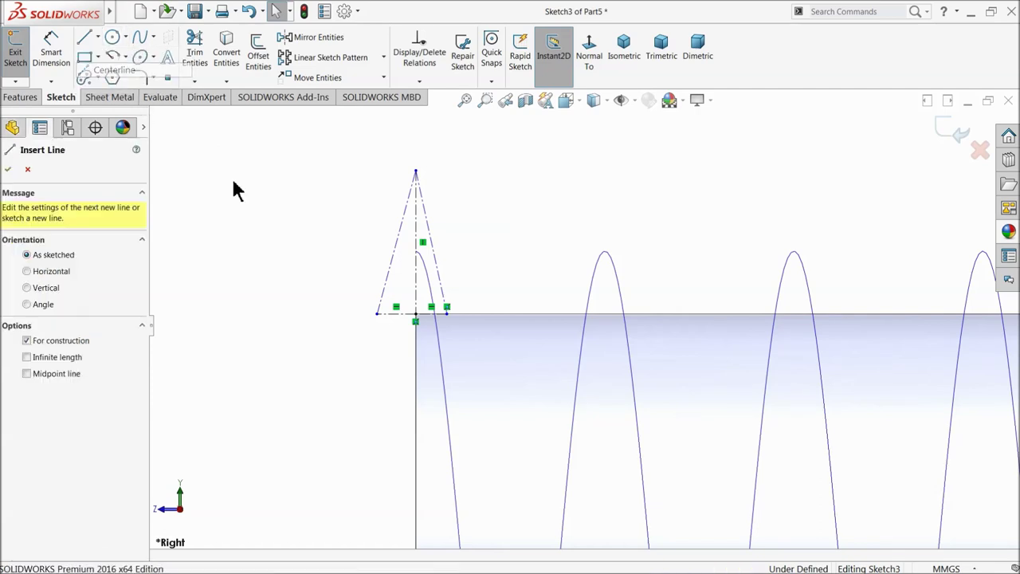
pyautogui.click(345, 245)
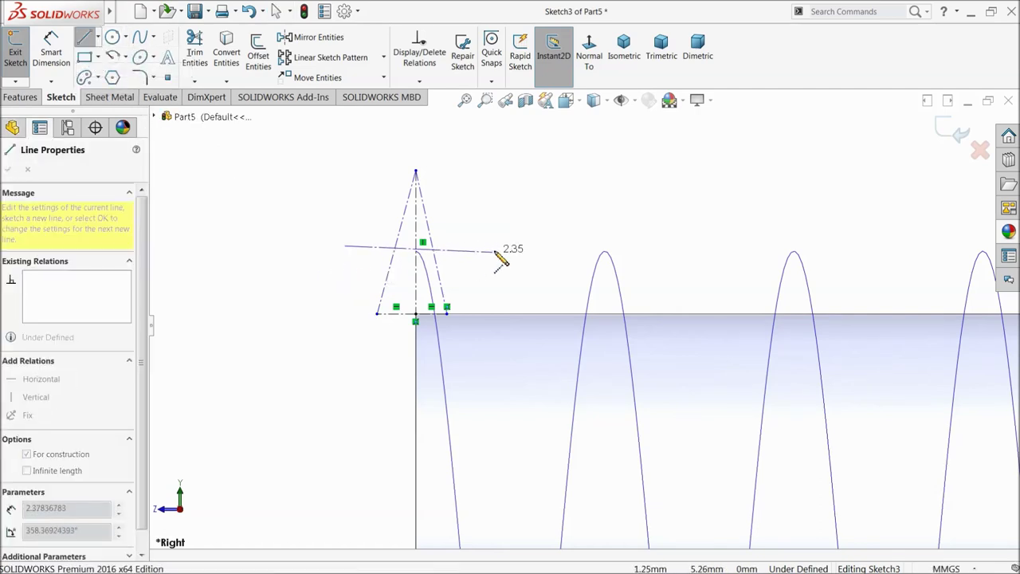
pyautogui.click(501, 245)
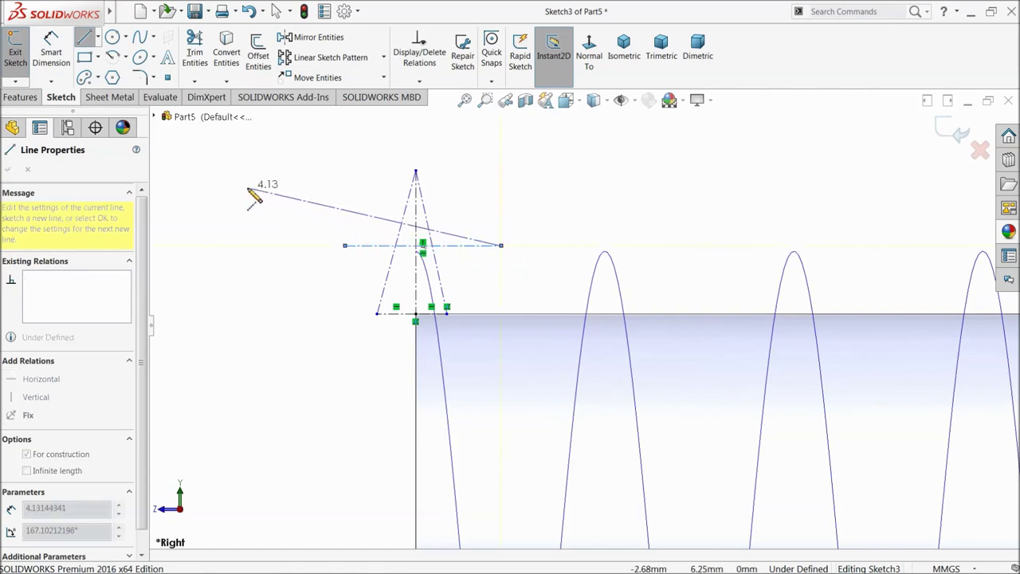
pyautogui.press('Escape')
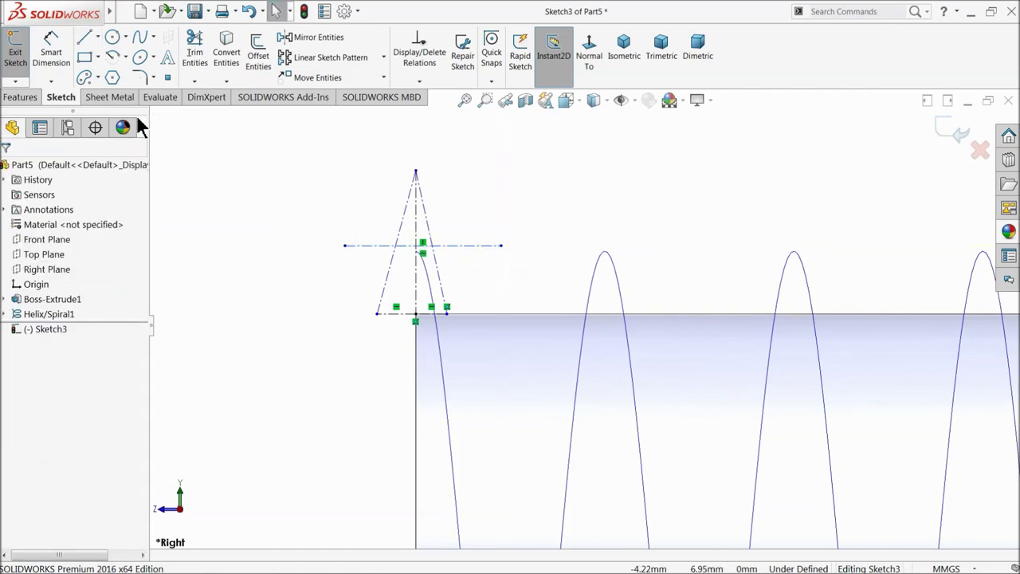
# Draw a second, higher horizontal centerline across the triangle near its apex
pyautogui.click(98, 37)
pyautogui.click(117, 70)
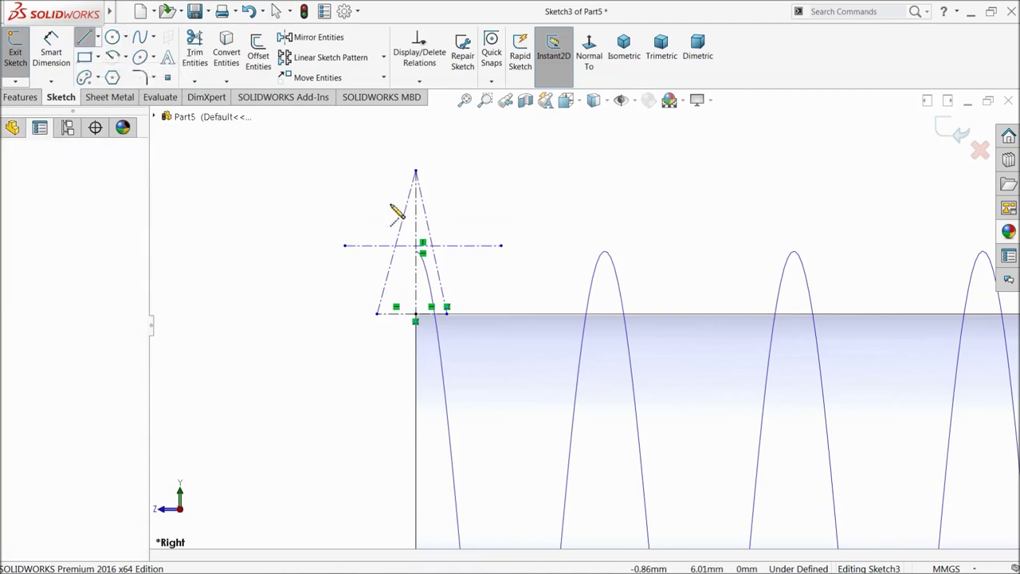
pyautogui.click(361, 204)
pyautogui.click(473, 203)
pyautogui.rightClick(499, 170)
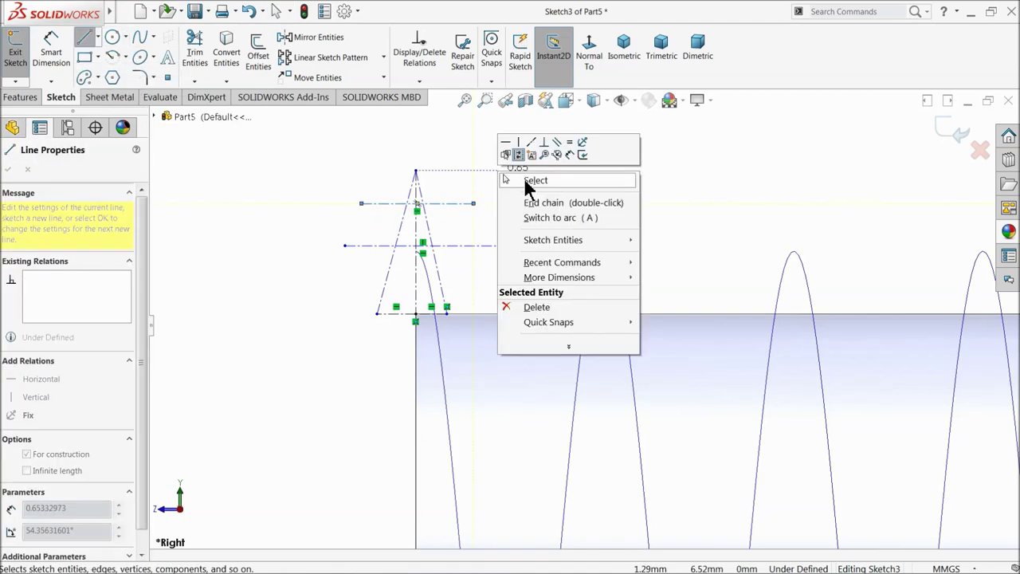
pyautogui.click(534, 181)
pyautogui.scroll(3, 463, 327)
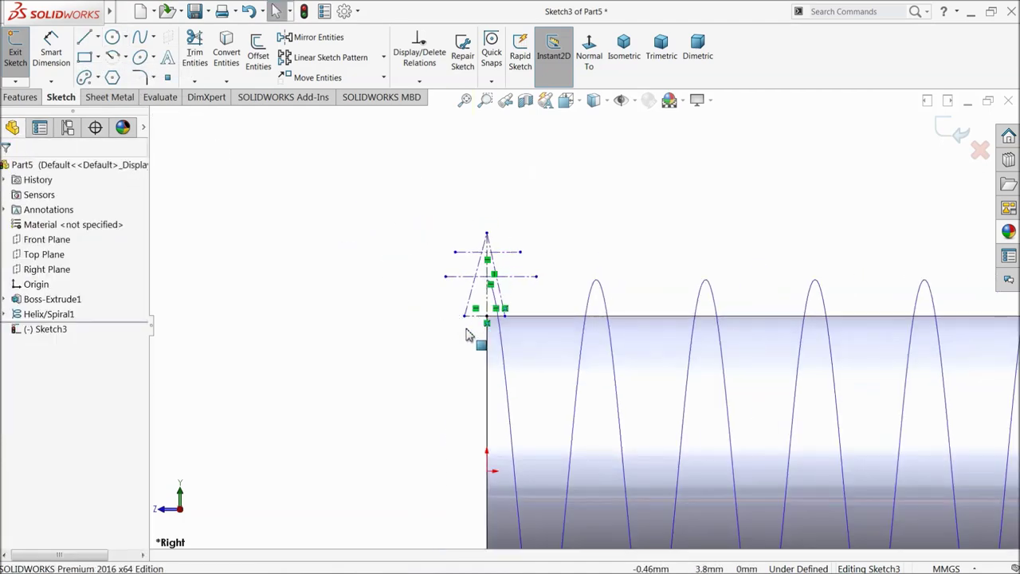
pyautogui.scroll(-2, 547, 409)
pyautogui.scroll(-2, 645, 248)
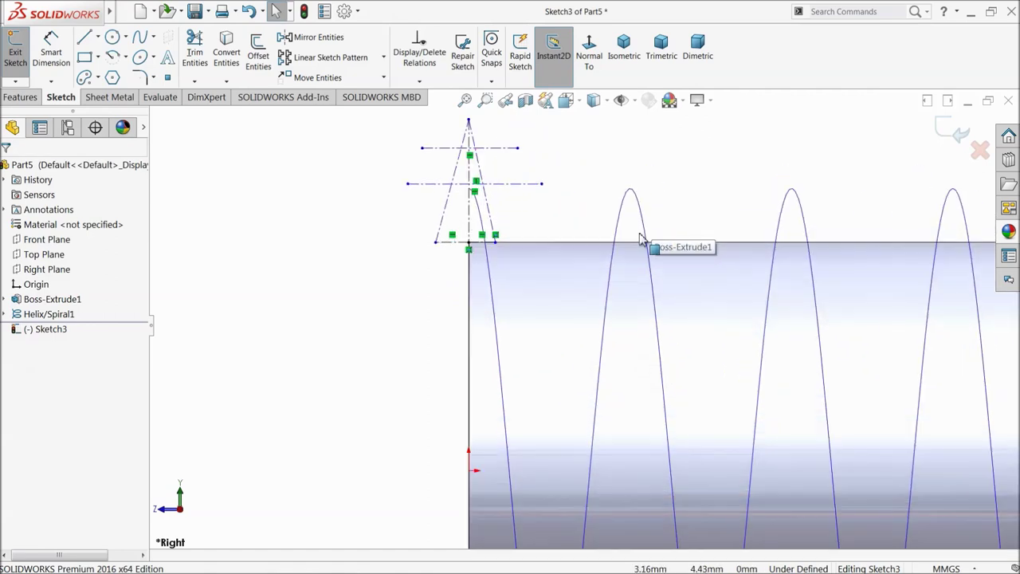
pyautogui.click(40, 44)
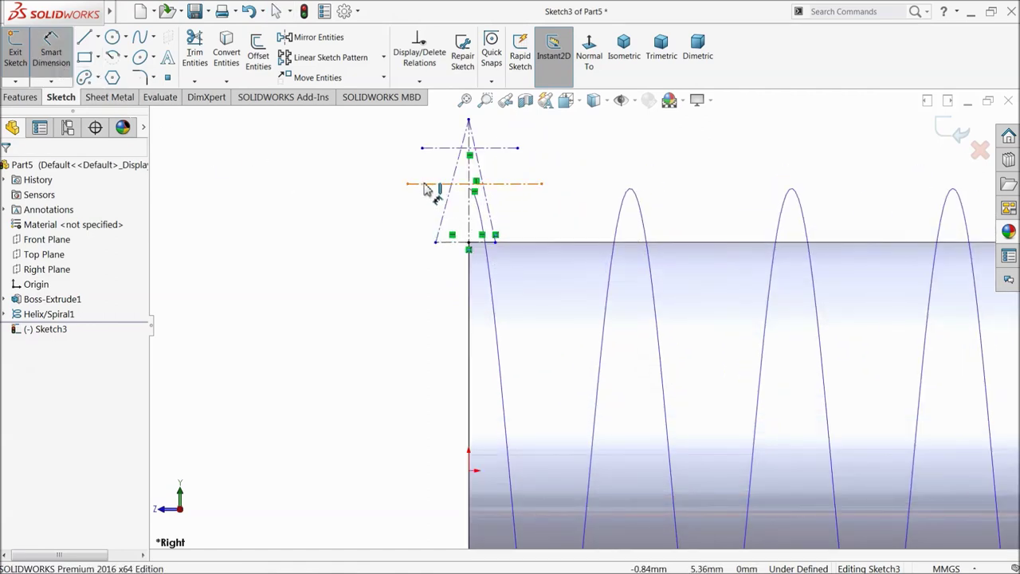
# Dimension the horizontal centerlines at 5.25 mm and 6 mm above the origin
pyautogui.click(427, 185)
pyautogui.click(468, 470)
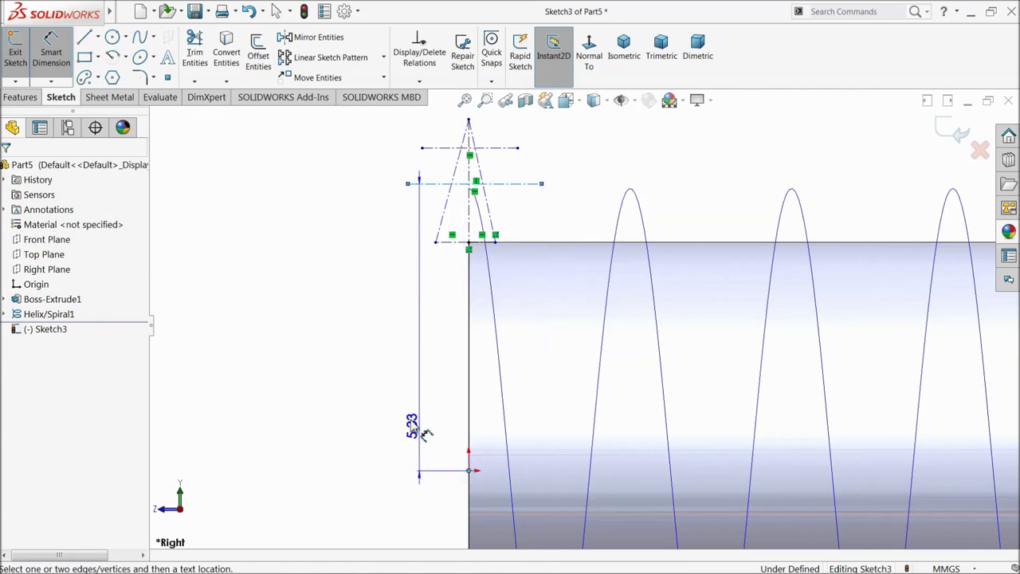
pyautogui.click(362, 339)
pyautogui.write('5.25')
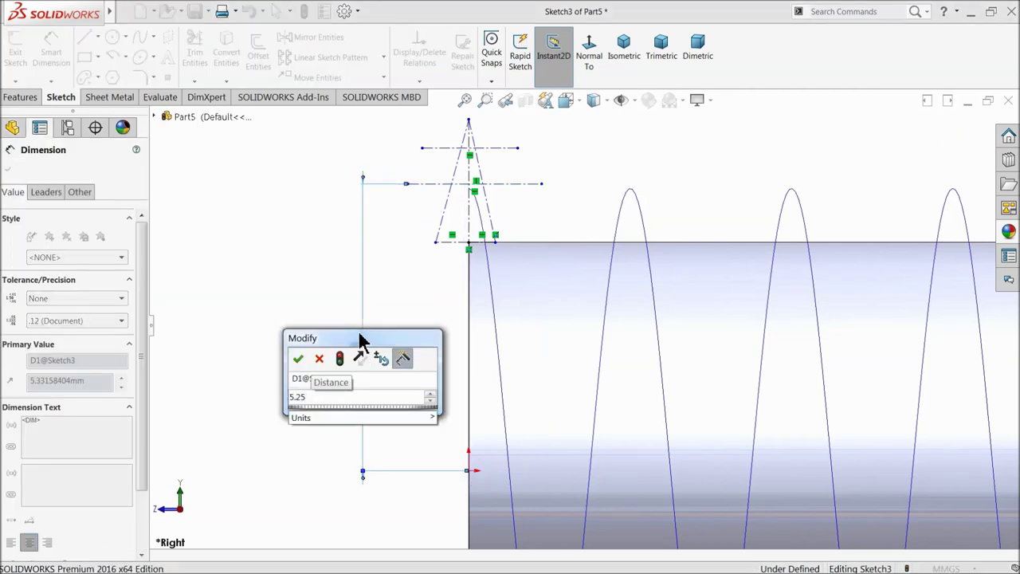
pyautogui.press('Return')
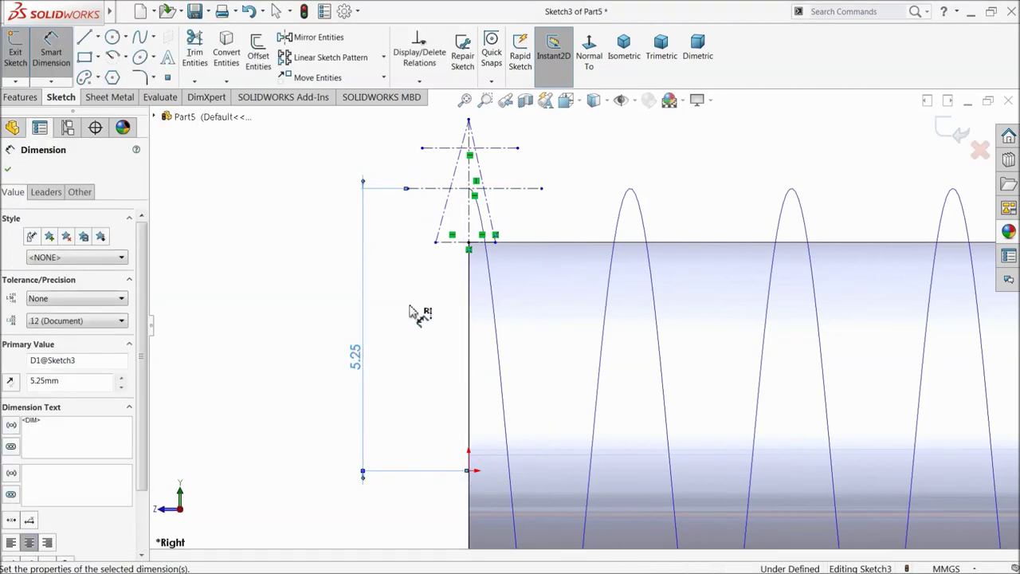
pyautogui.click(438, 149)
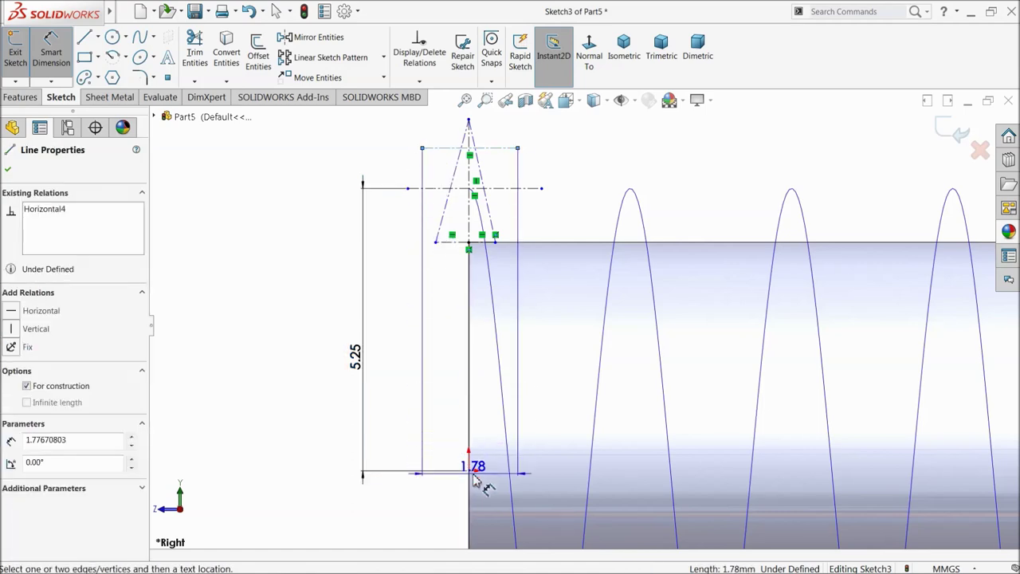
pyautogui.click(289, 344)
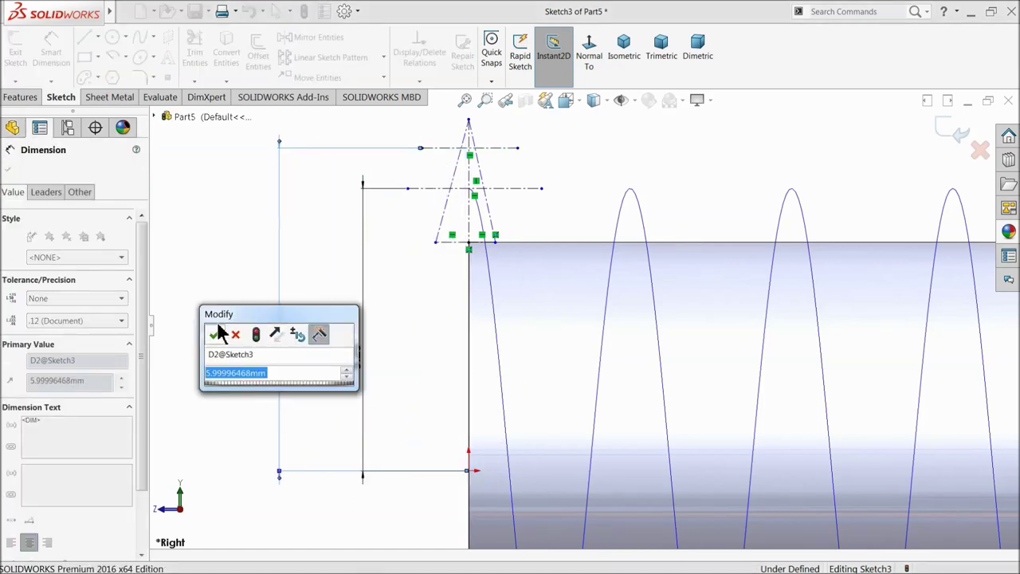
pyautogui.write('6')
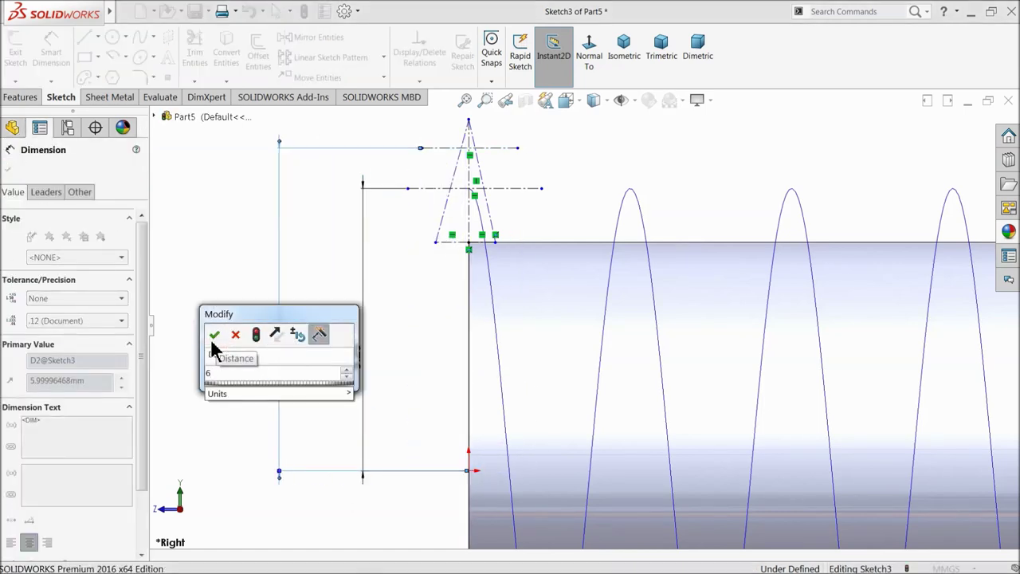
pyautogui.click(214, 335)
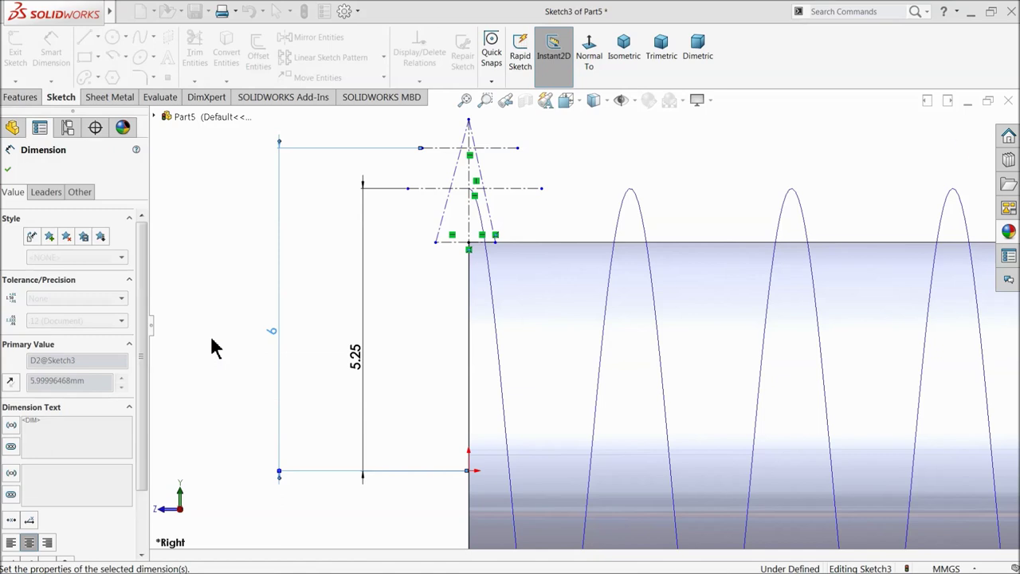
# Add a driven 4.25 mm height dimension to the triangle's base line
pyautogui.click(451, 242)
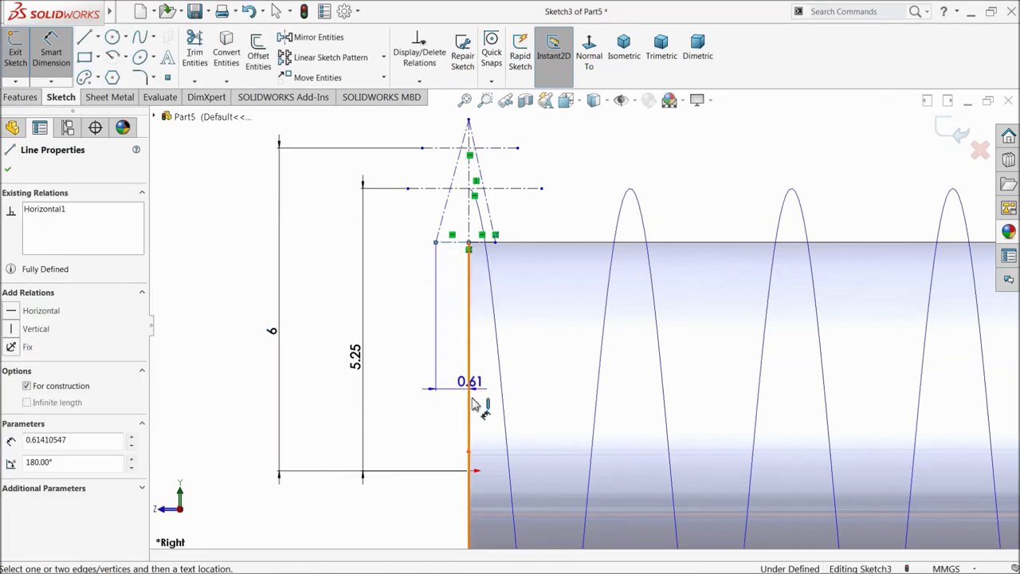
pyautogui.click(470, 471)
pyautogui.click(411, 369)
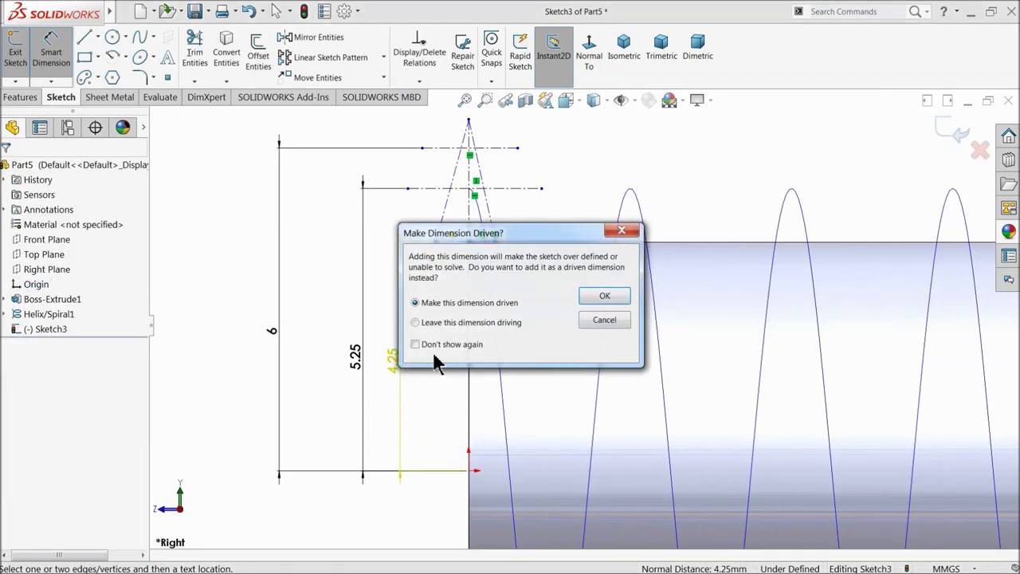
pyautogui.click(606, 298)
pyautogui.scroll(-2, 494, 214)
pyautogui.scroll(-3, 510, 195)
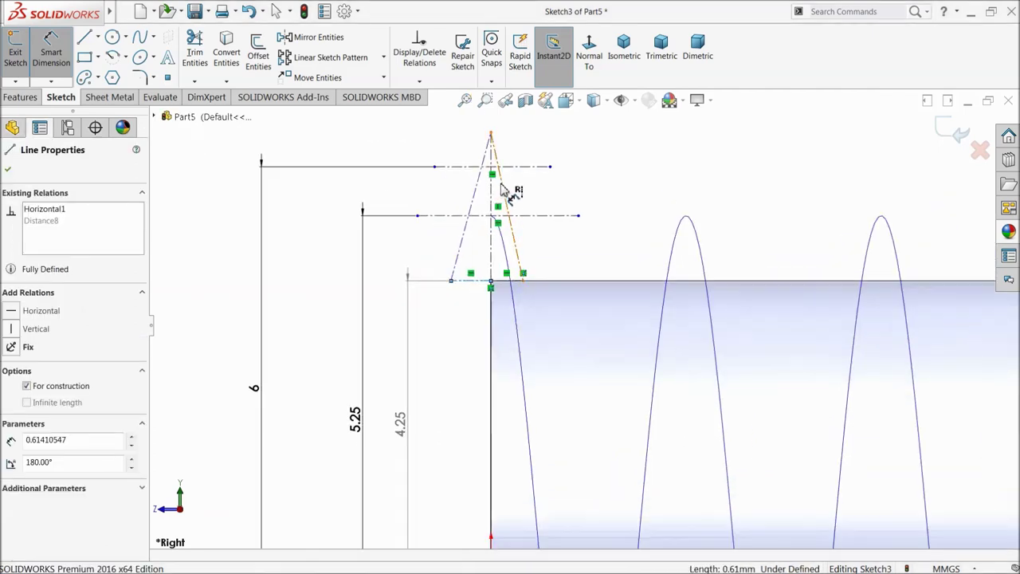
# Set a 30° angle between the flanks and 15° from the right flank to the centerline
pyautogui.click(458, 221)
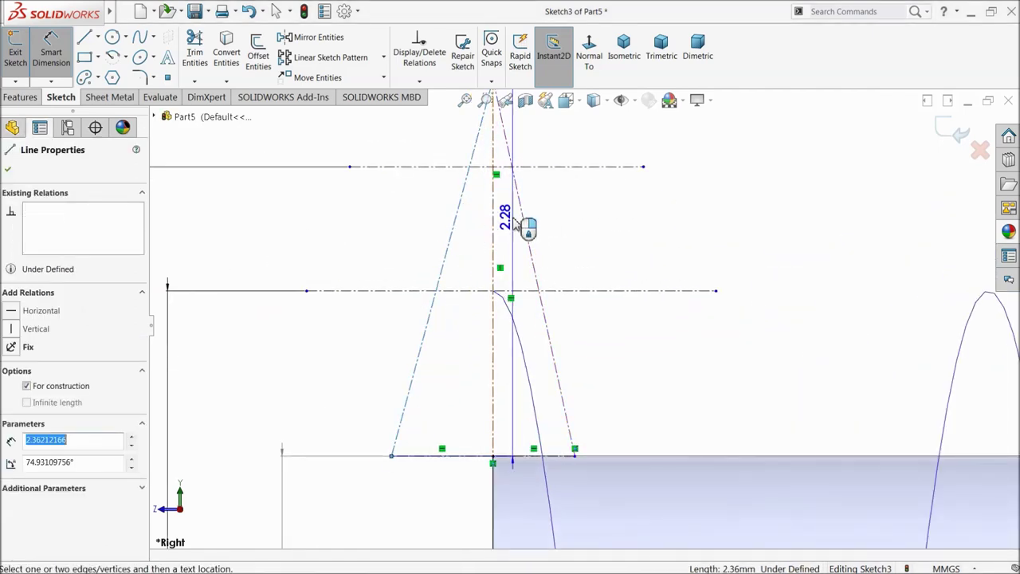
pyautogui.click(526, 230)
pyautogui.click(502, 231)
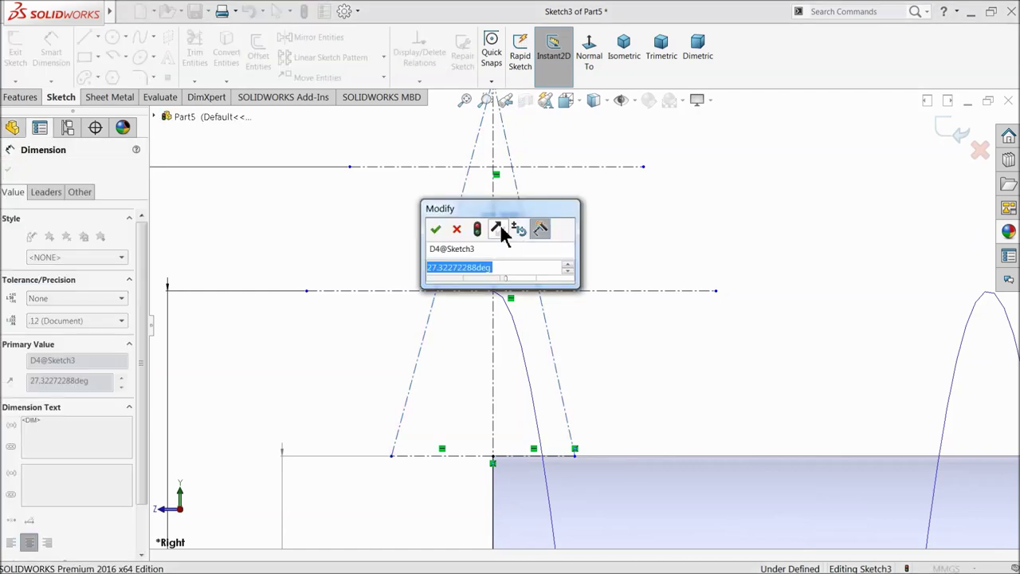
pyautogui.write('30')
pyautogui.click(437, 232)
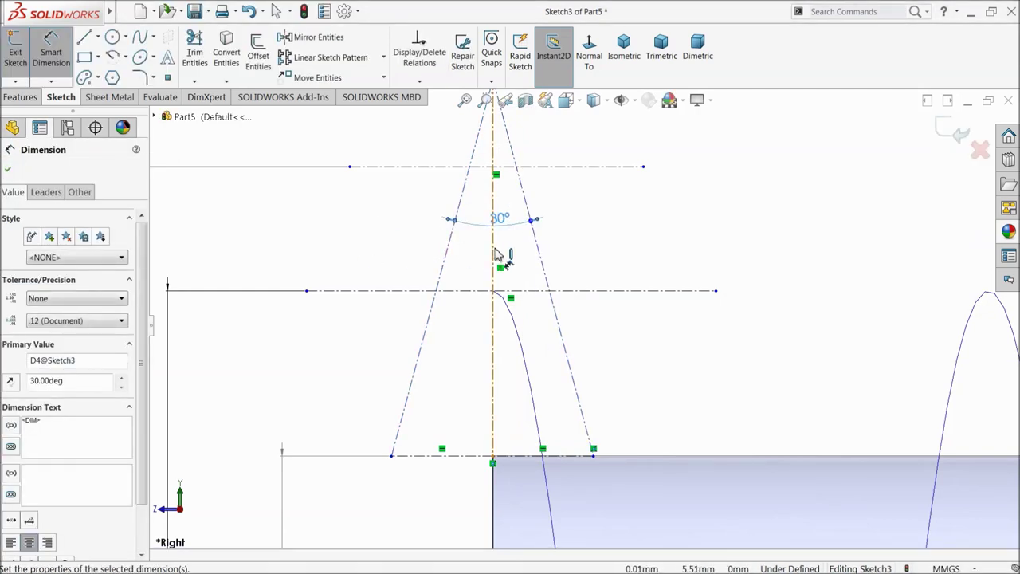
pyautogui.click(539, 247)
pyautogui.click(494, 251)
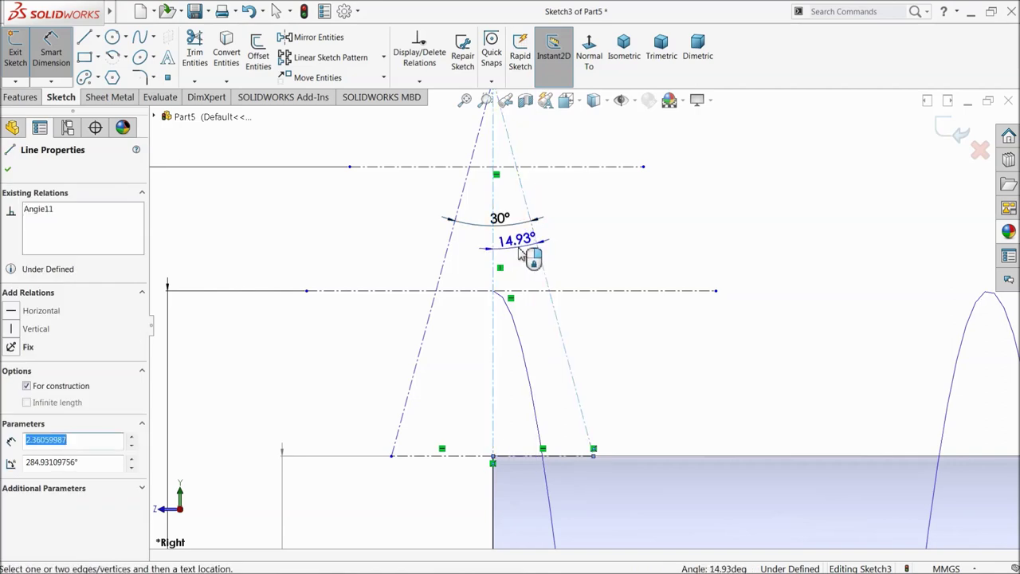
pyautogui.click(524, 255)
pyautogui.write('15.00deg')
pyautogui.click(456, 251)
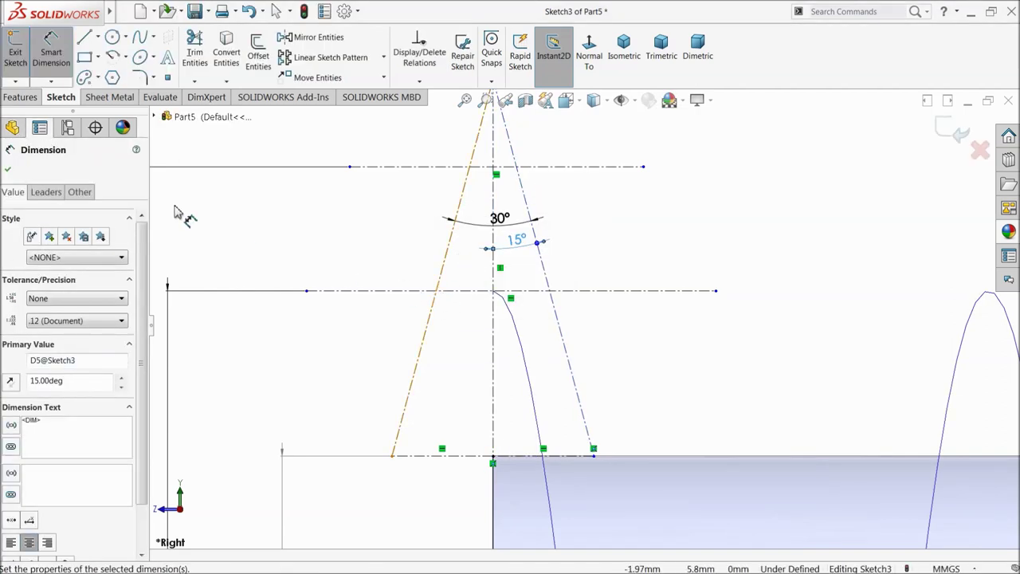
# Add intersection points where the flanks cross the 5.25 and 6 centerlines
pyautogui.click(50, 53)
pyautogui.scroll(-3, 569, 314)
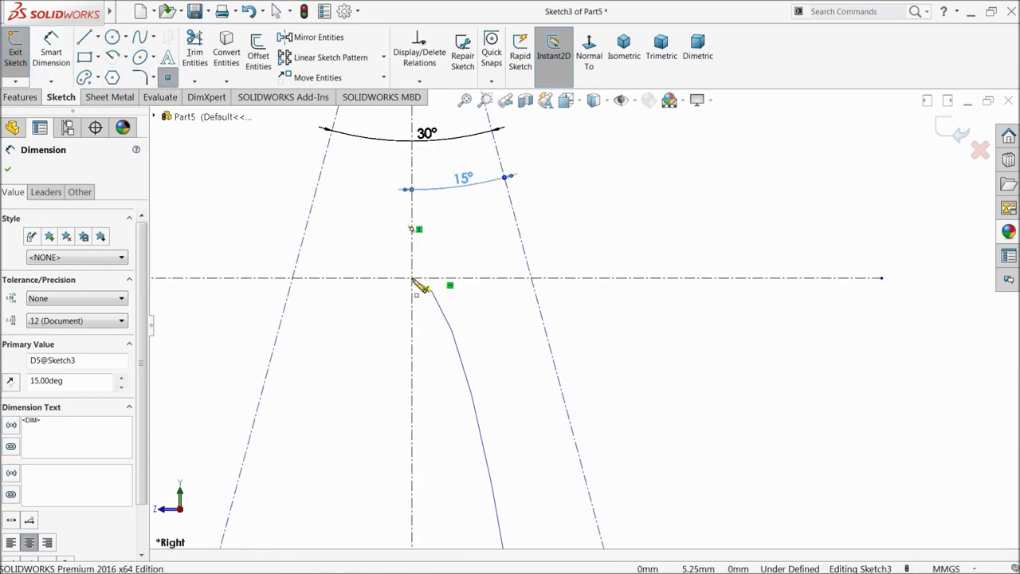
pyautogui.click(413, 280)
pyautogui.click(533, 280)
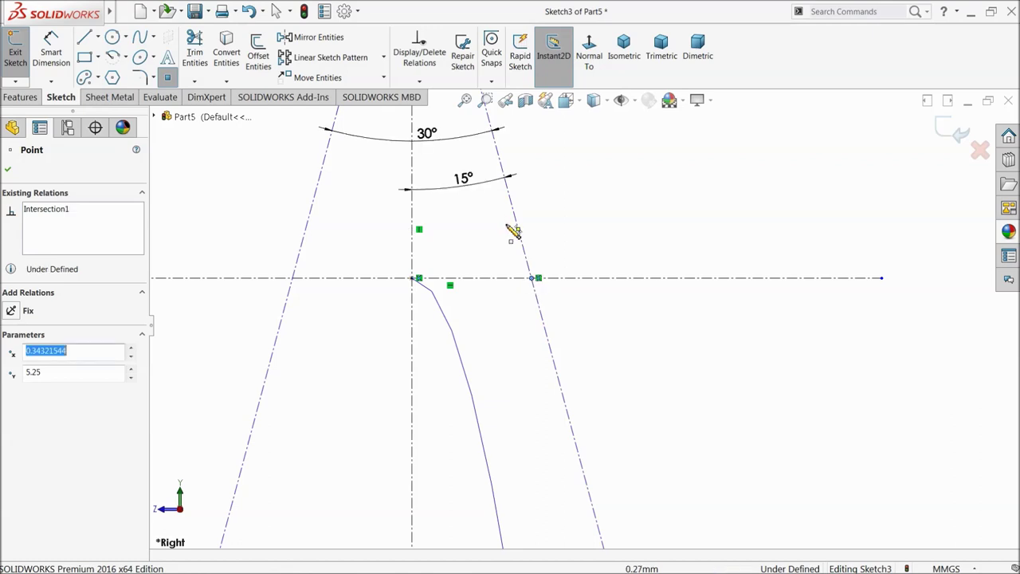
pyautogui.scroll(3, 513, 236)
pyautogui.scroll(-4, 516, 183)
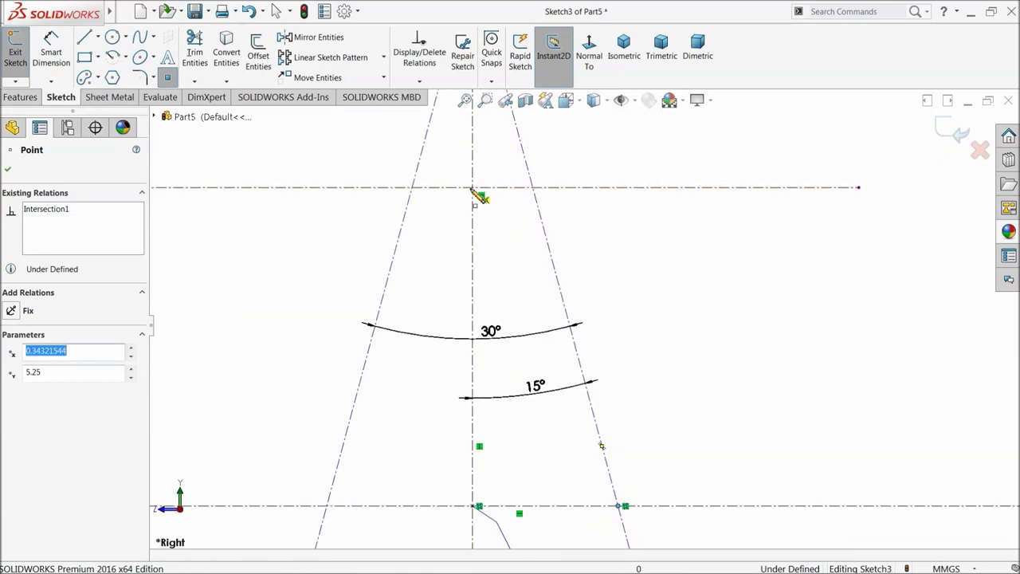
pyautogui.click(414, 188)
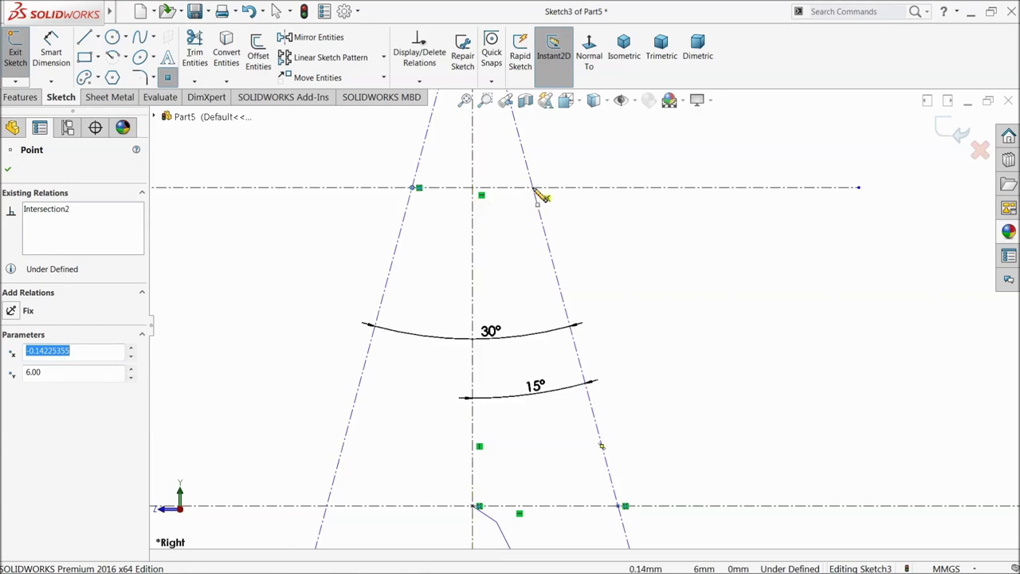
pyautogui.click(8, 170)
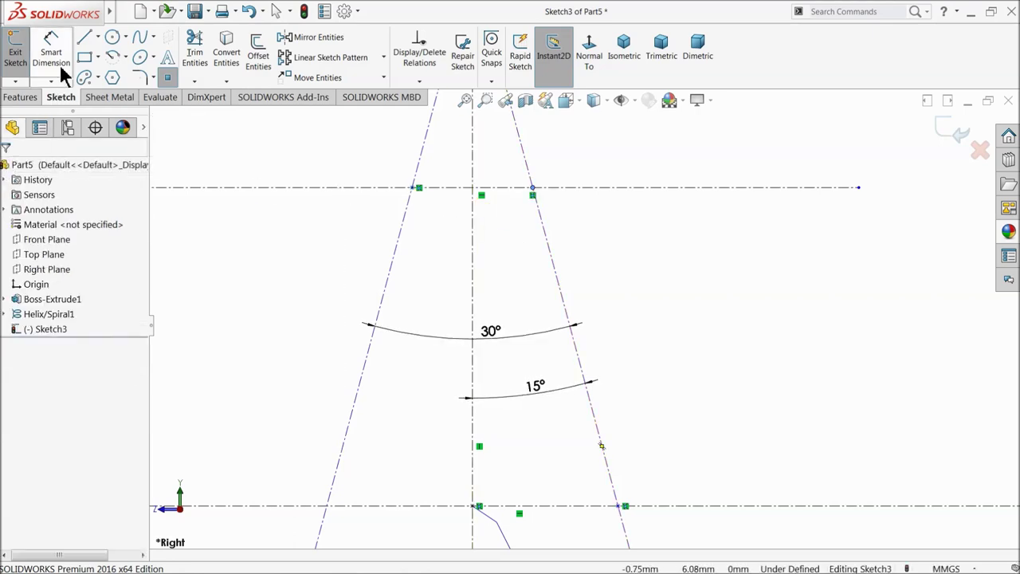
pyautogui.scroll(6, 518, 271)
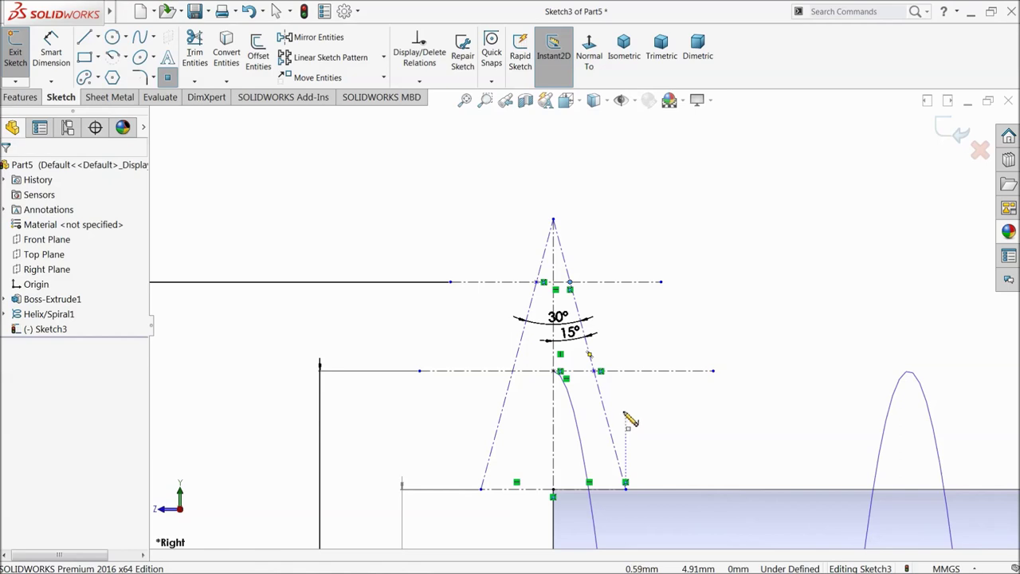
pyautogui.scroll(3, 628, 418)
pyautogui.scroll(-5, 606, 399)
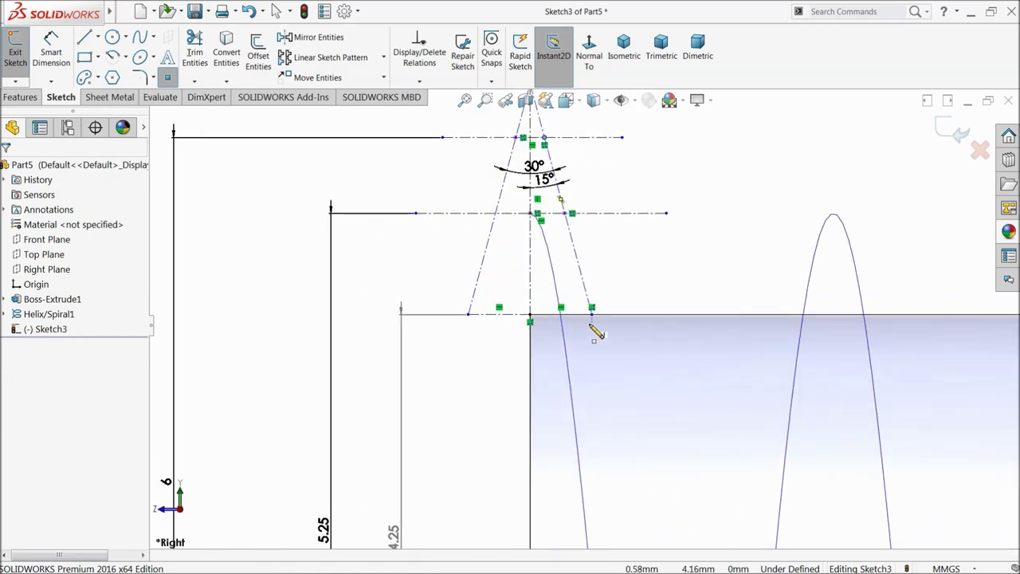
# Dimension 0.75 mm from the lower centreline point to the right flank
pyautogui.click(51, 50)
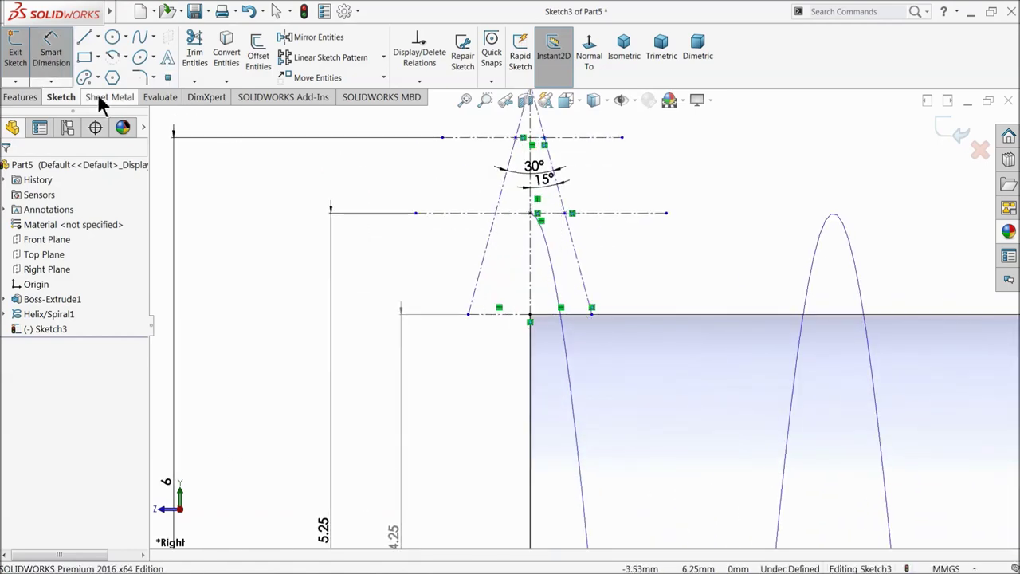
pyautogui.scroll(-3, 591, 246)
pyautogui.click(573, 227)
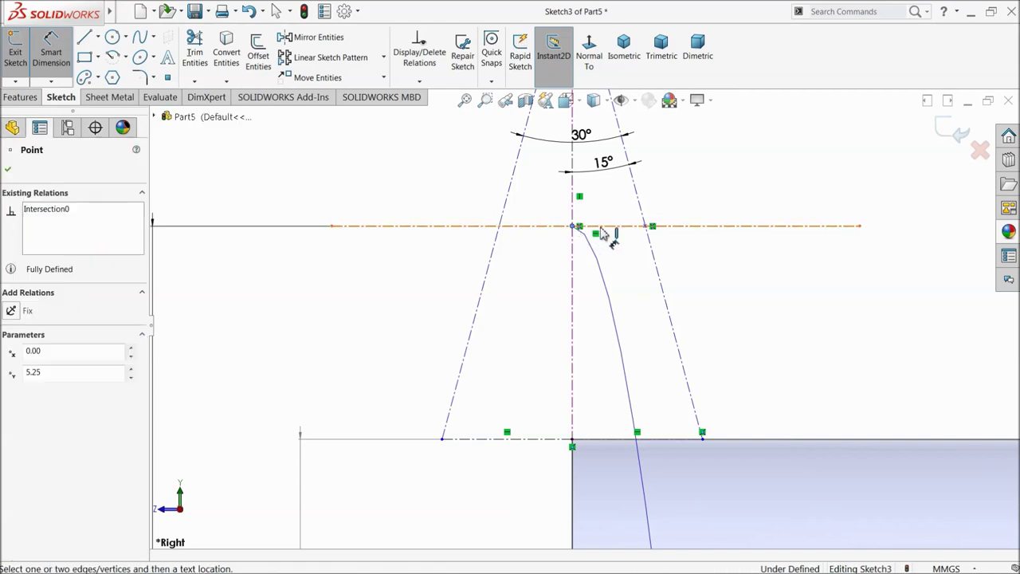
pyautogui.click(652, 228)
pyautogui.click(619, 266)
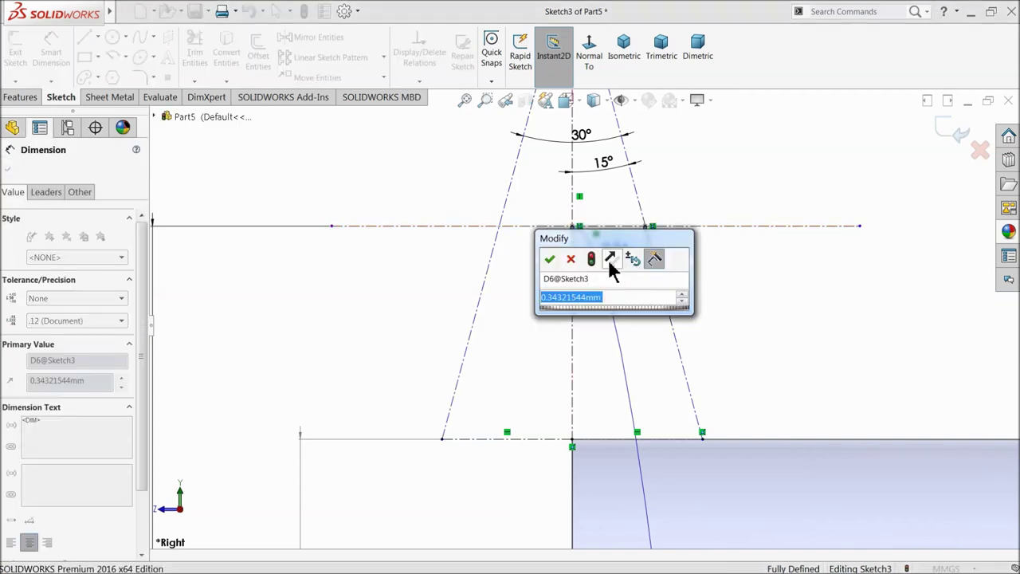
pyautogui.write('0.75')
pyautogui.click(551, 259)
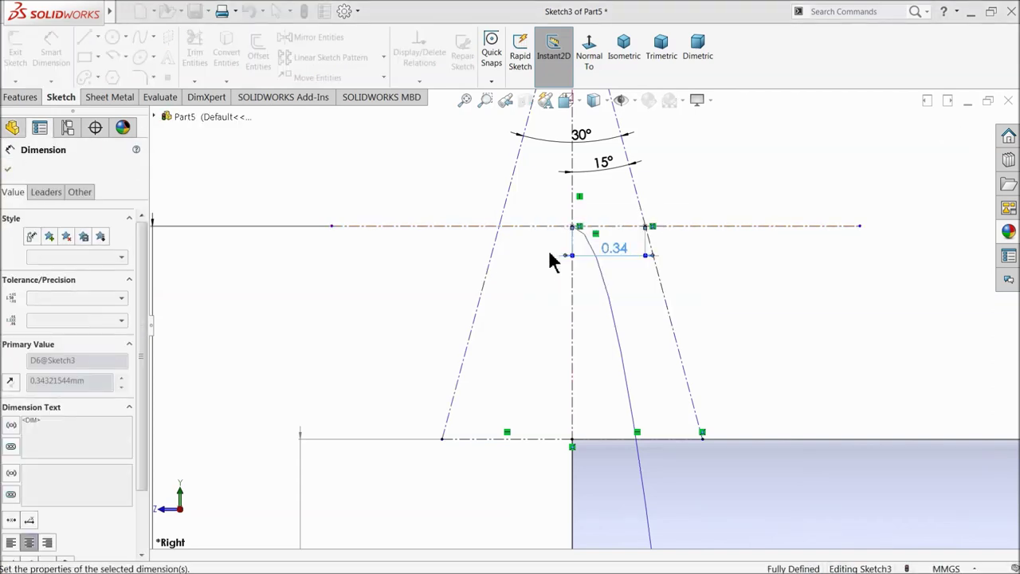
pyautogui.scroll(5, 616, 298)
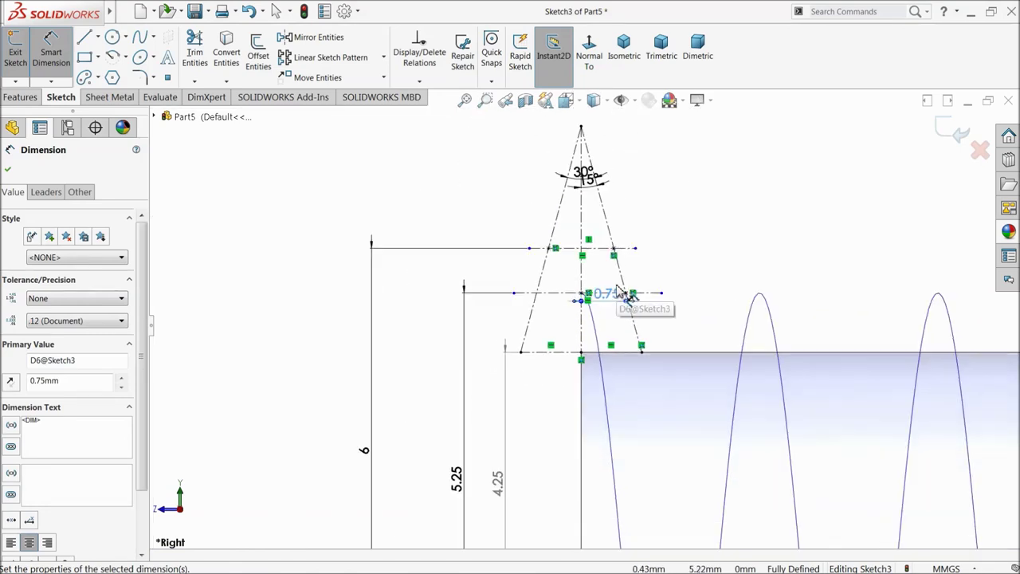
pyautogui.moveTo(615, 305); pyautogui.dragTo(673, 271)
pyautogui.scroll(-3, 605, 243)
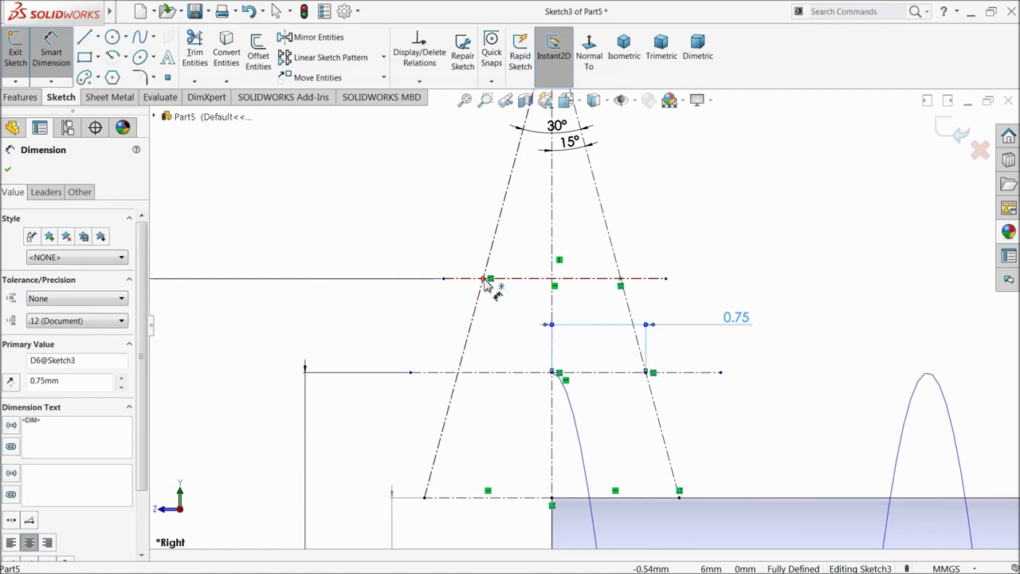
# Add a driven 1.10 mm width between the two intersection points at height 6
pyautogui.click(487, 284)
pyautogui.click(621, 279)
pyautogui.click(581, 243)
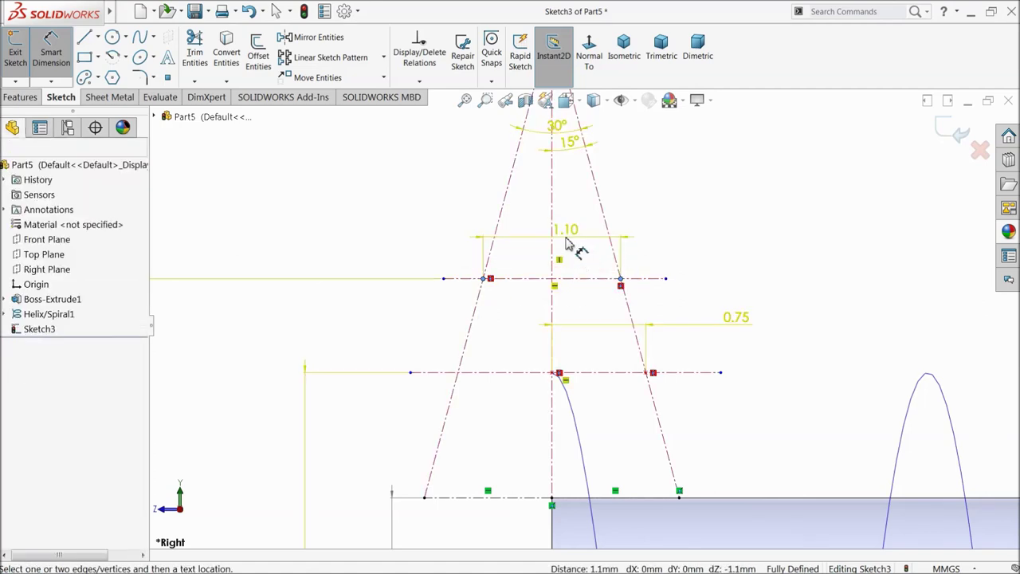
pyautogui.click(604, 296)
pyautogui.scroll(5, 574, 307)
pyautogui.scroll(-1, 568, 310)
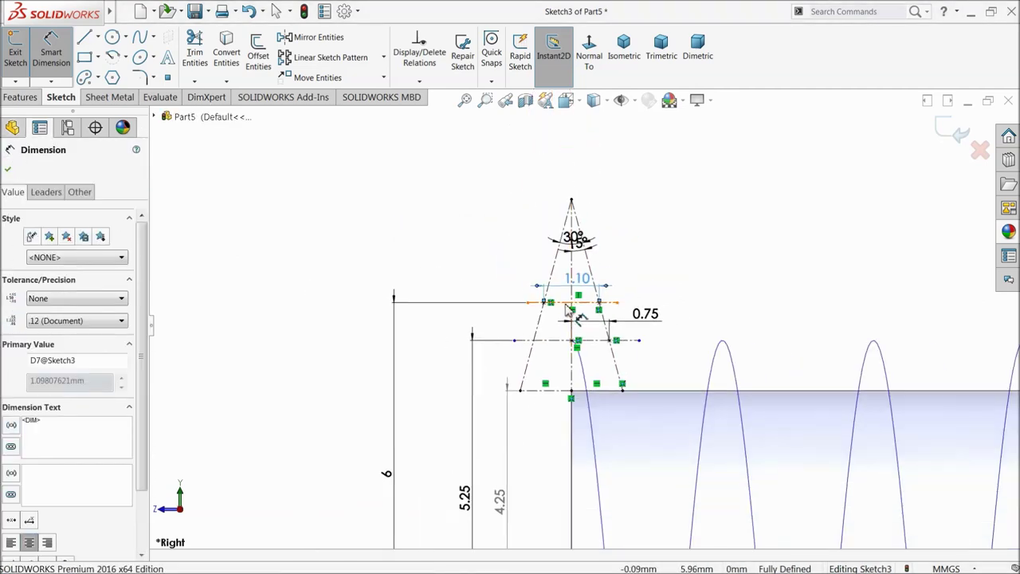
pyautogui.scroll(-3, 608, 367)
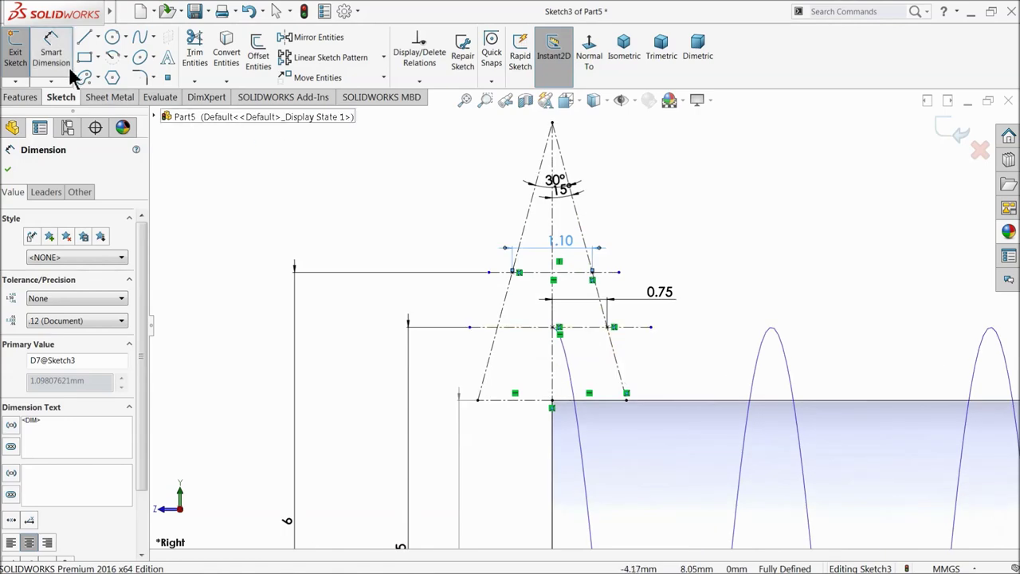
pyautogui.click(84, 36)
# Trace the top, left flank, bottom and right flank lines into a closed trapezoid, then exit the sketch
pyautogui.scroll(-3, 610, 301)
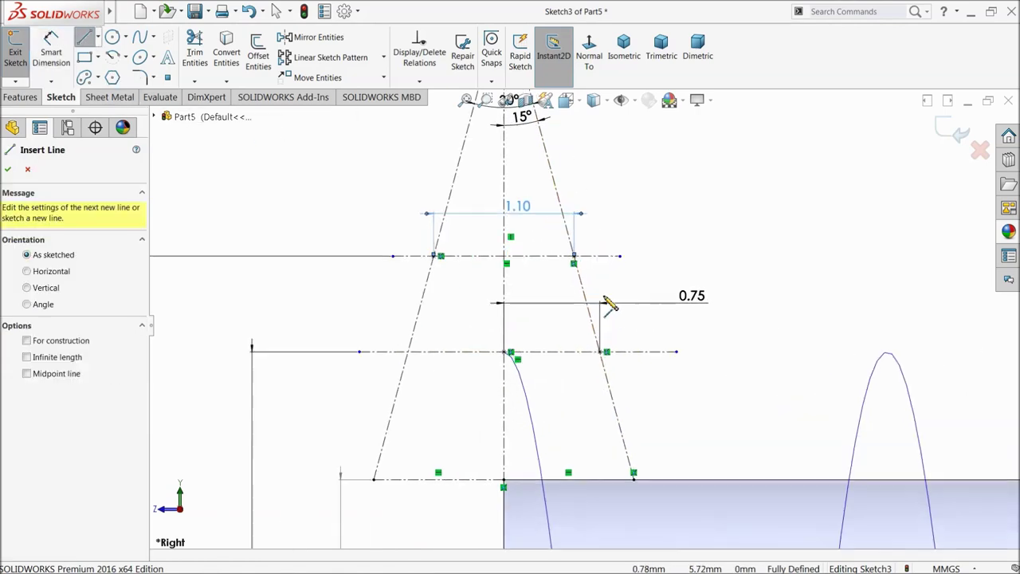
pyautogui.click(575, 258)
pyautogui.click(433, 256)
pyautogui.click(375, 479)
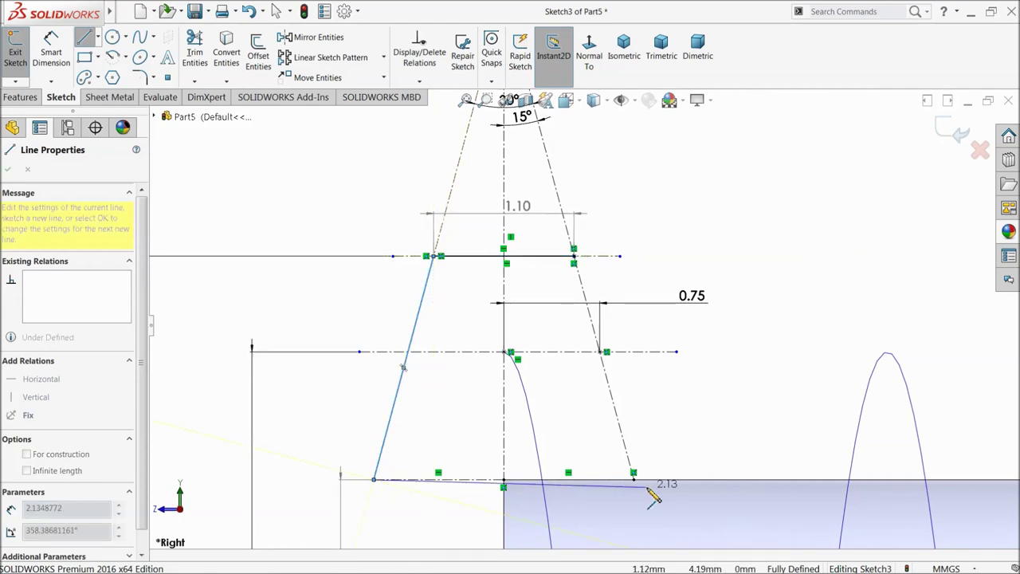
pyautogui.click(633, 477)
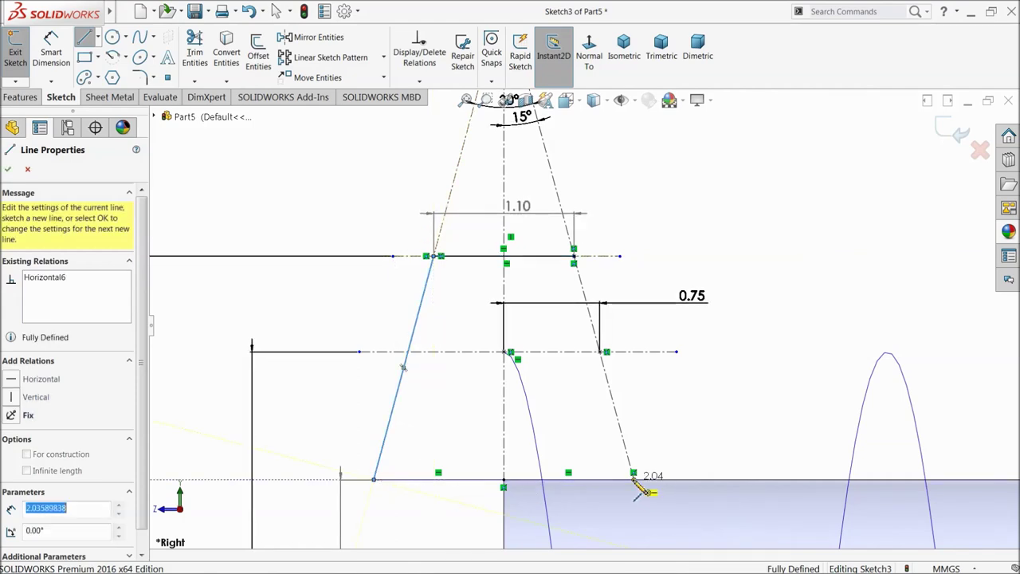
pyautogui.click(574, 257)
pyautogui.rightClick(663, 191)
pyautogui.click(709, 194)
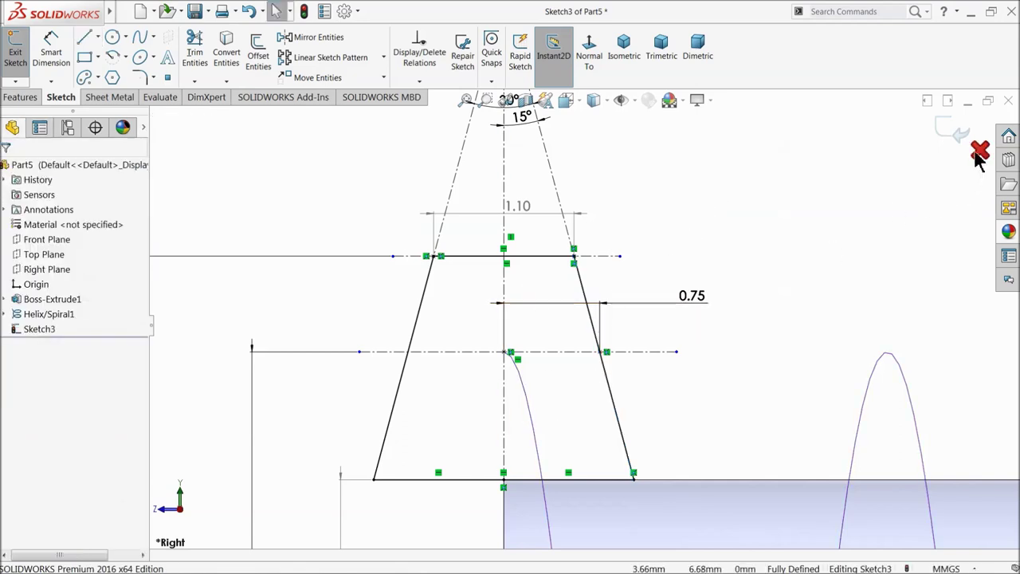
pyautogui.click(954, 132)
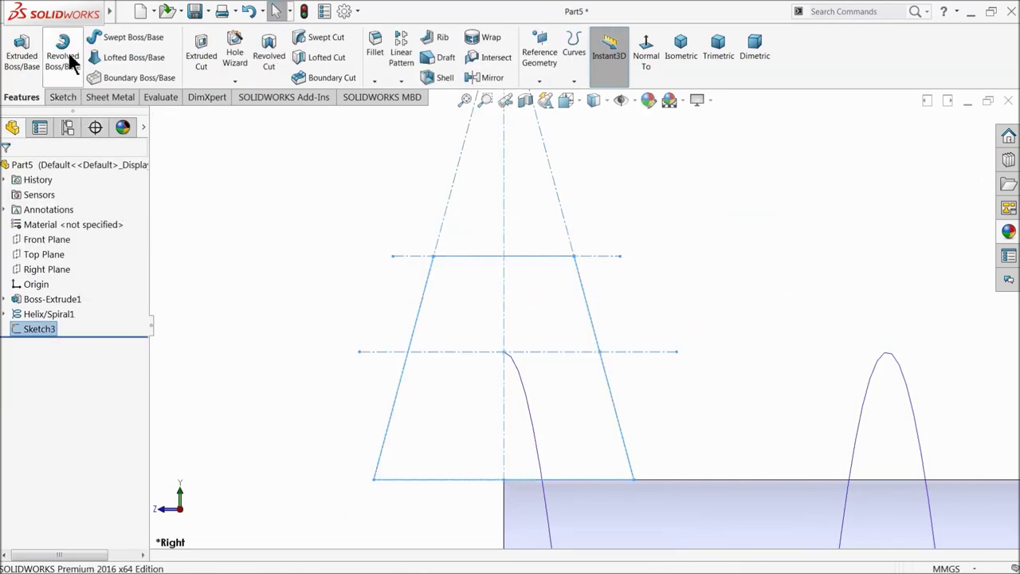
# Preview a sweep of the Sketch3 trapezoid along Helix/Spiral1 with its Options section expanded
pyautogui.click(125, 38)
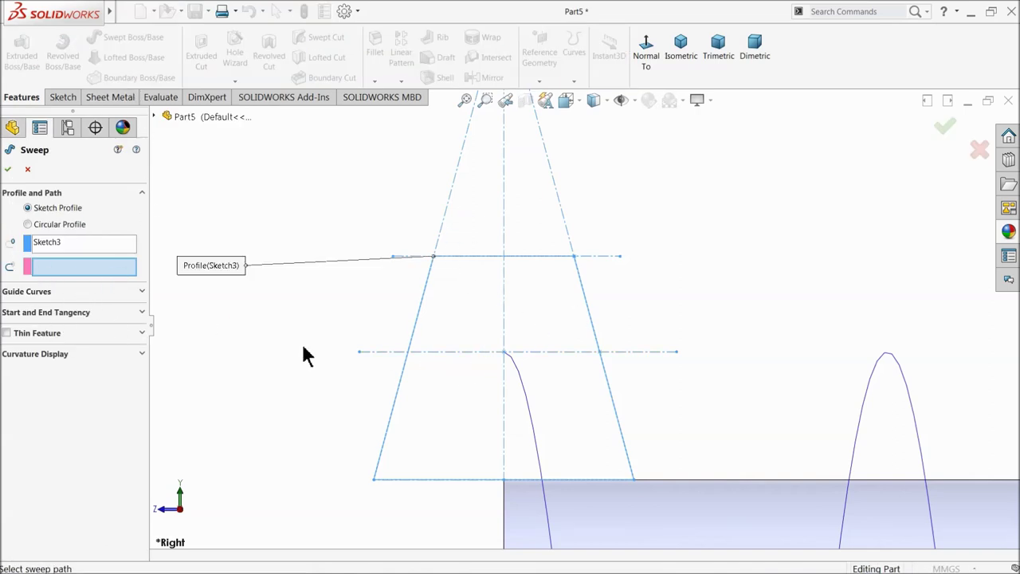
pyautogui.click(522, 391)
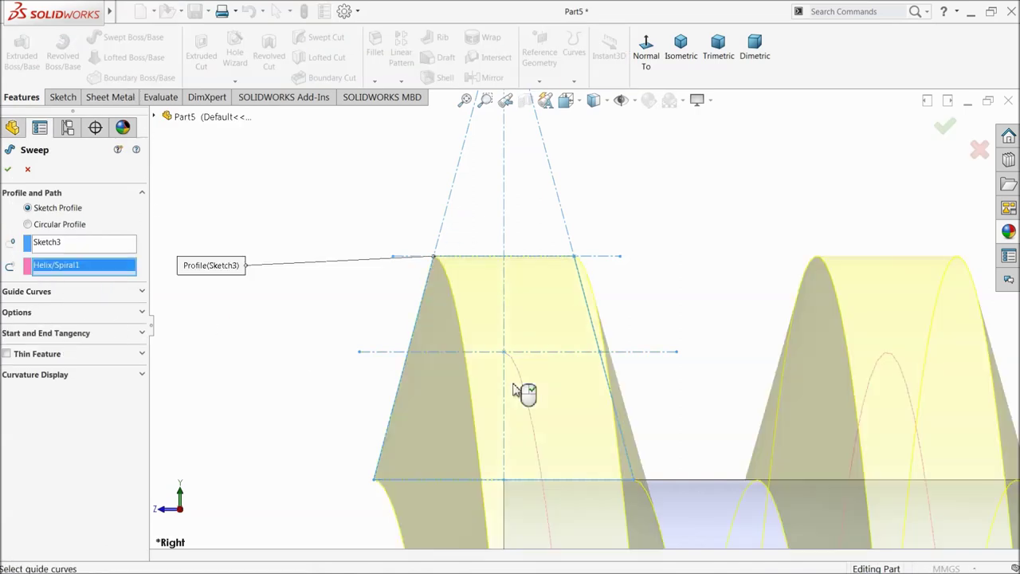
pyautogui.scroll(5, 502, 387)
pyautogui.scroll(4, 730, 362)
pyautogui.scroll(-3, 812, 348)
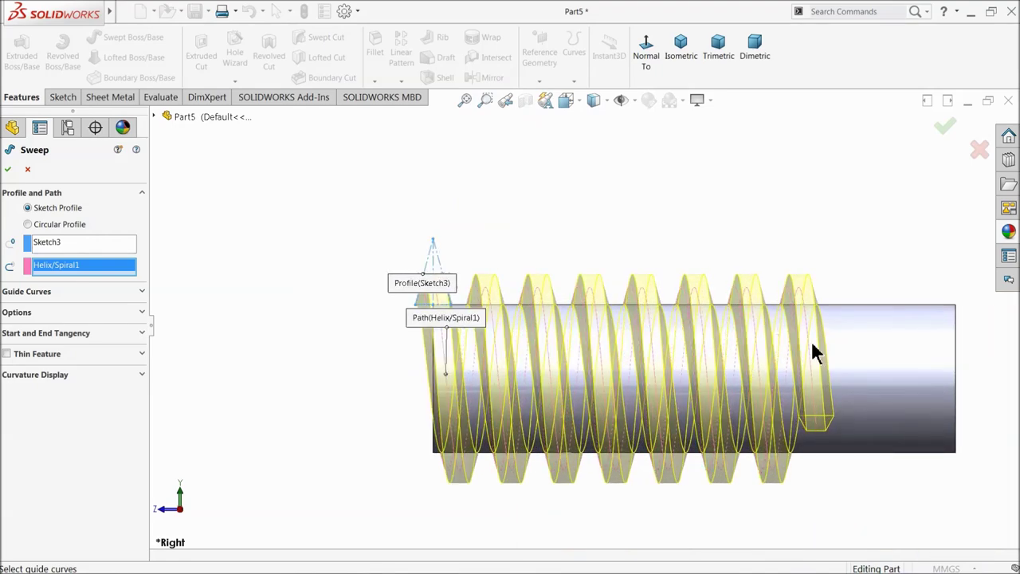
pyautogui.keyDown('ctrl'); pyautogui.moveTo(813, 349); pyautogui.dragTo(722, 340, button='middle'); pyautogui.keyUp('ctrl')
pyautogui.scroll(-2, 563, 396)
pyautogui.scroll(-1, 561, 389)
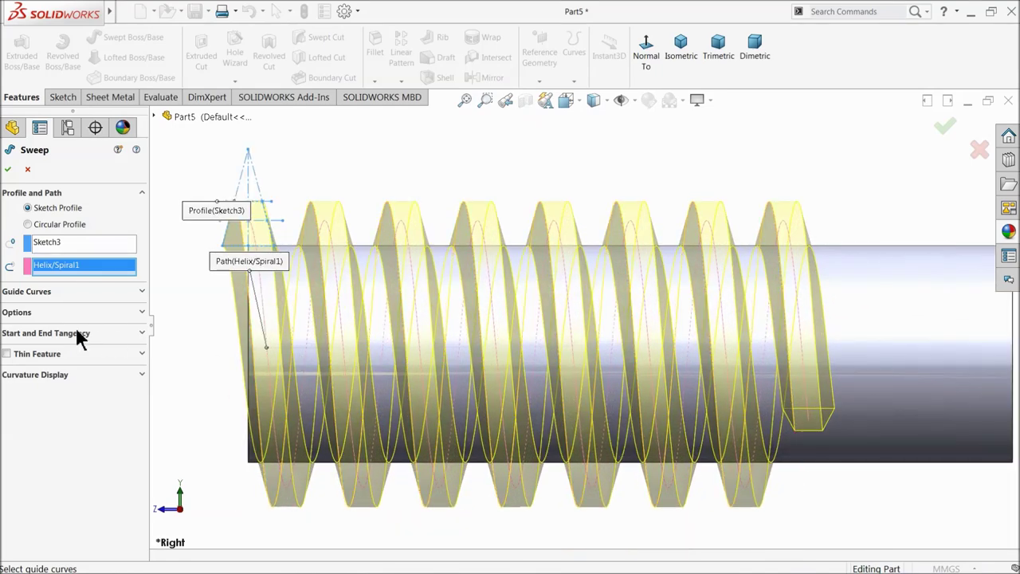
pyautogui.click(110, 313)
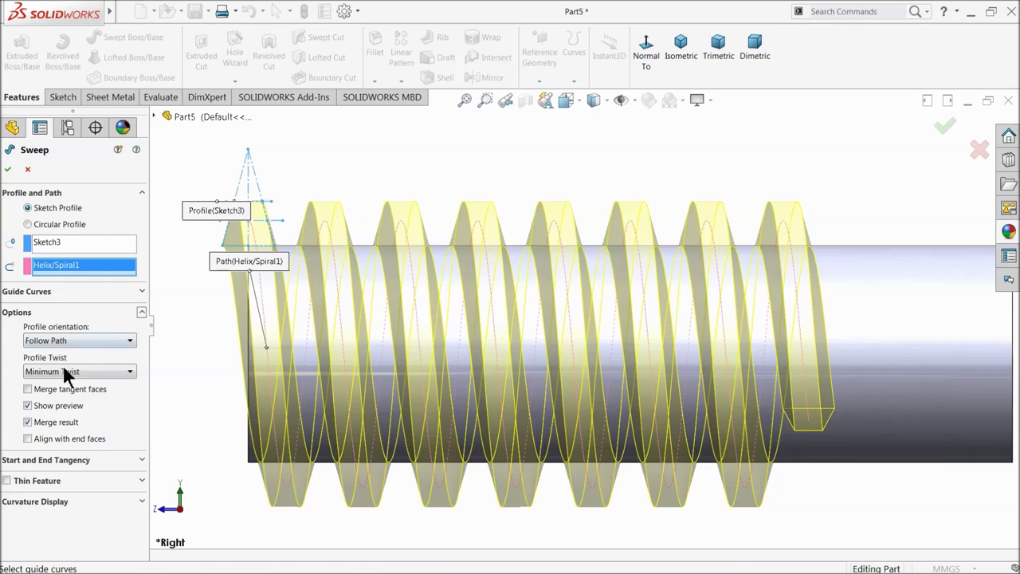
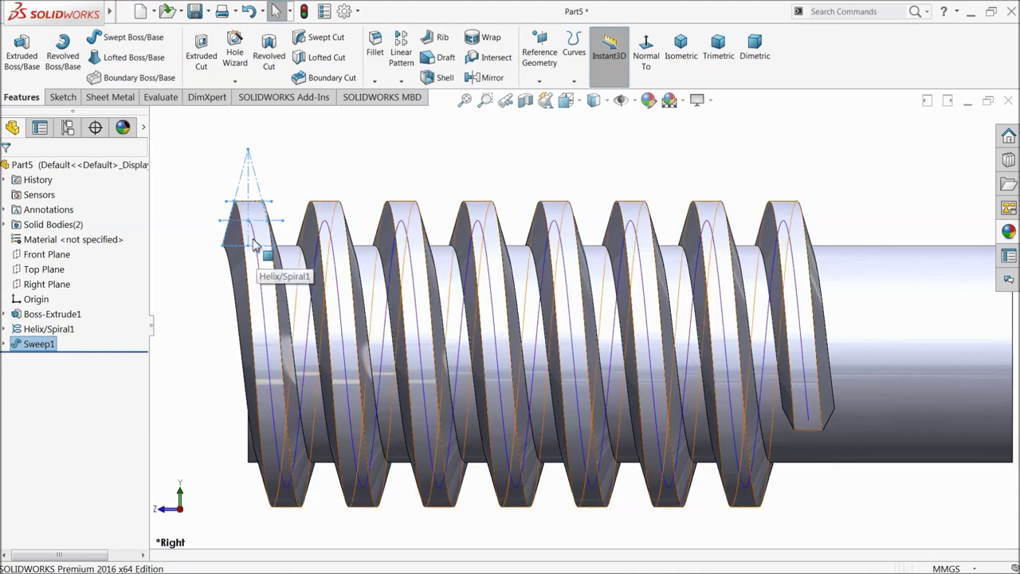
# Hide Helix/Spiral1 and orbit to a tilted view of the threaded shaft
pyautogui.click(369, 160)
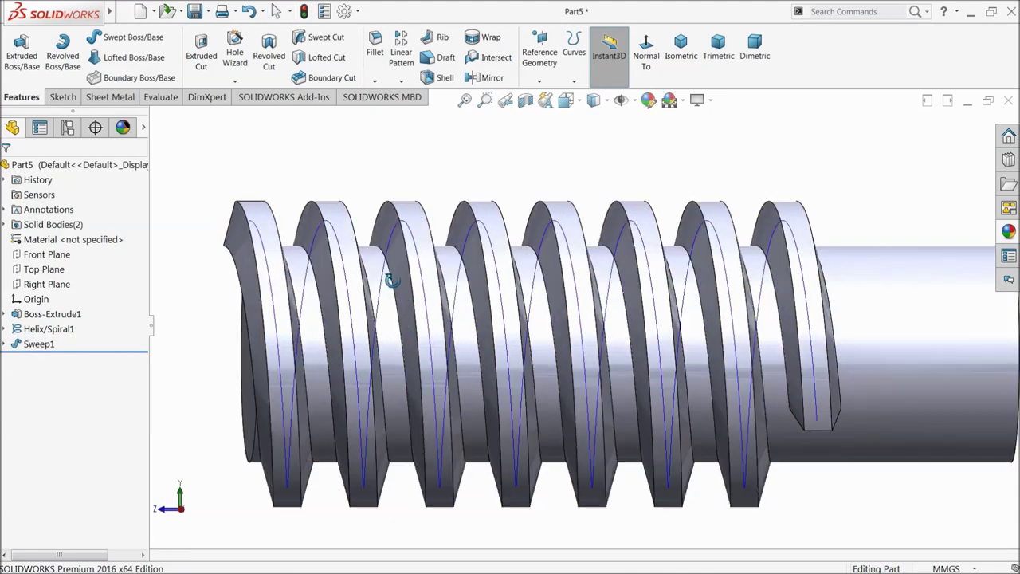
pyautogui.click(19, 329)
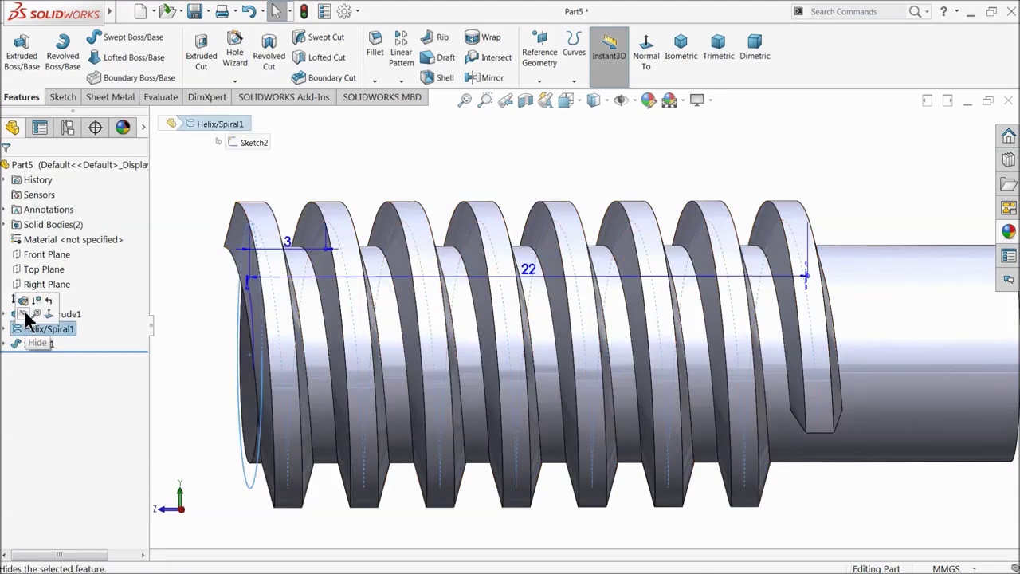
pyautogui.click(24, 323)
pyautogui.moveTo(330, 306); pyautogui.dragTo(293, 354, button='middle')
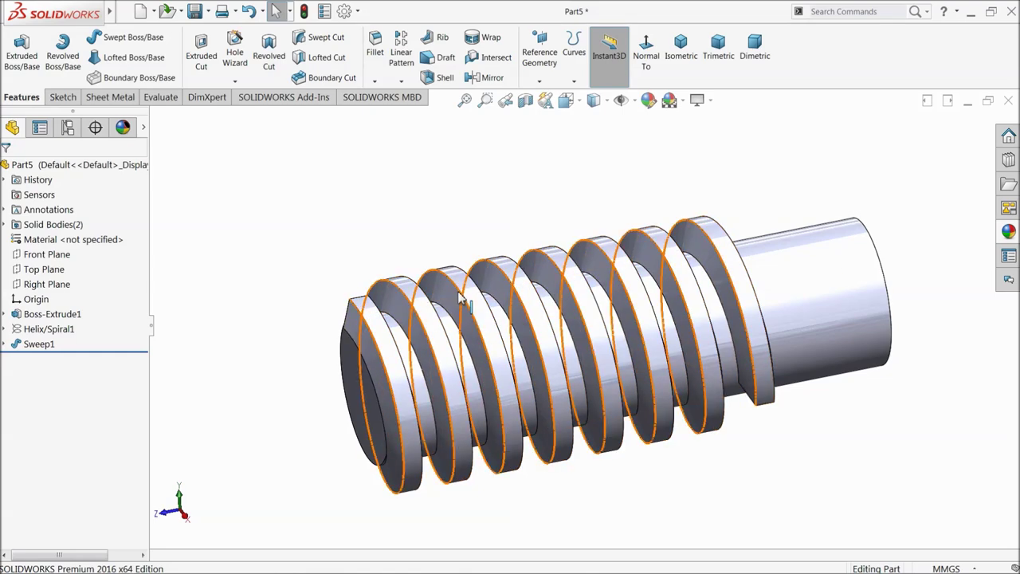
pyautogui.click(32, 271)
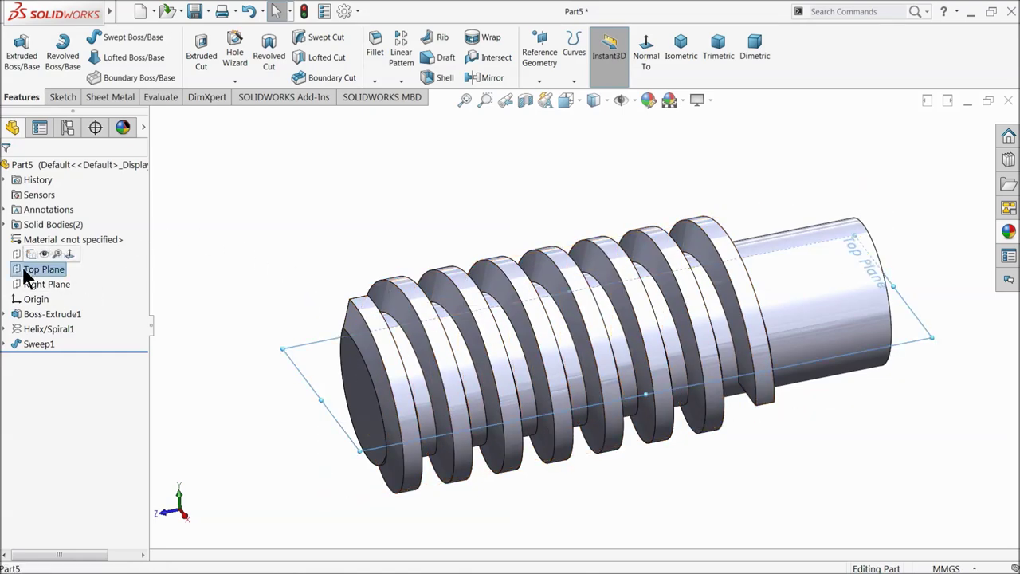
# Start a sketch on the Top Plane and draw a rectangle right of the thread
pyautogui.click(33, 253)
pyautogui.click(588, 49)
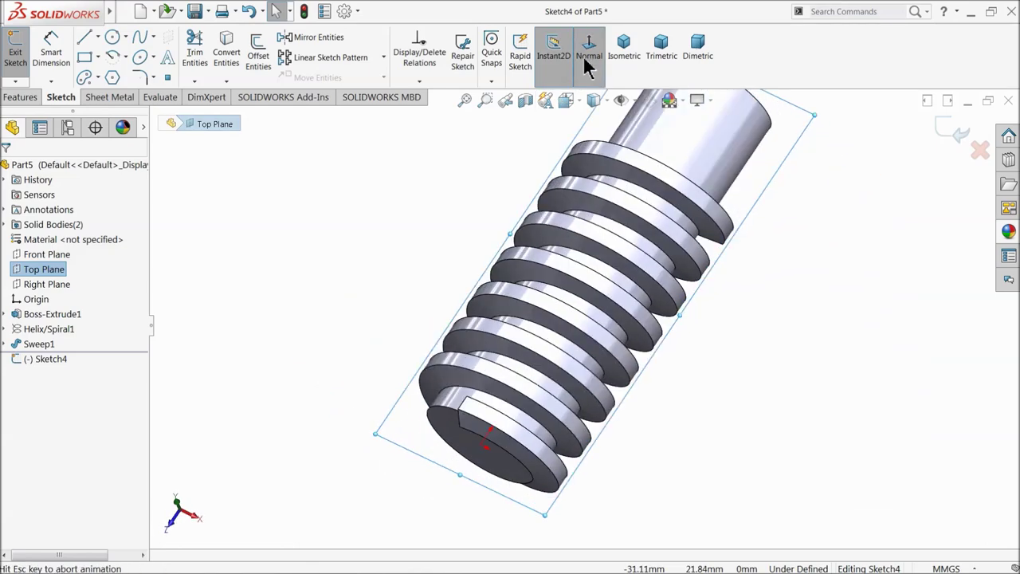
pyautogui.click(86, 60)
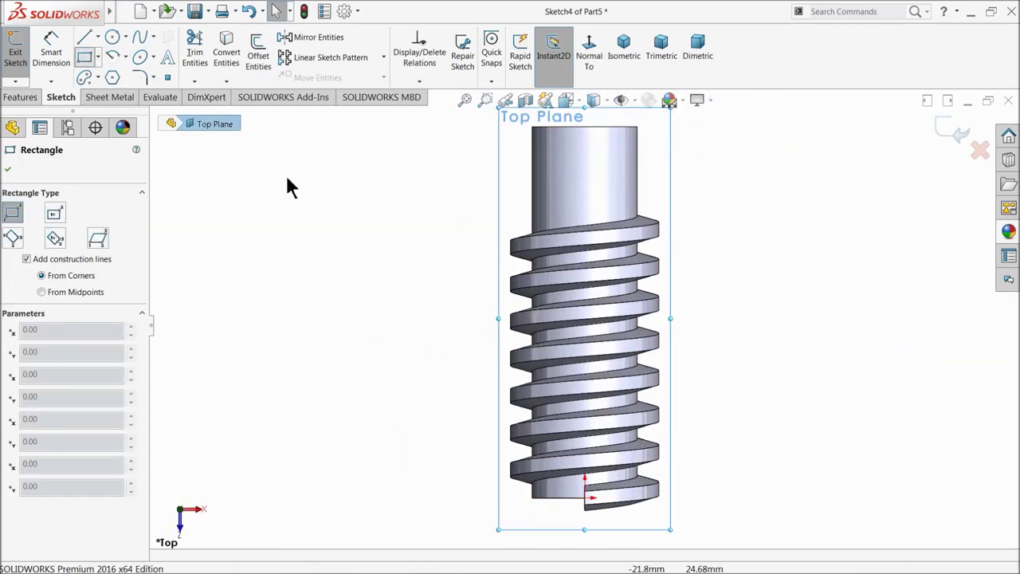
pyautogui.scroll(-3, 656, 439)
pyautogui.moveTo(602, 399); pyautogui.dragTo(744, 181)
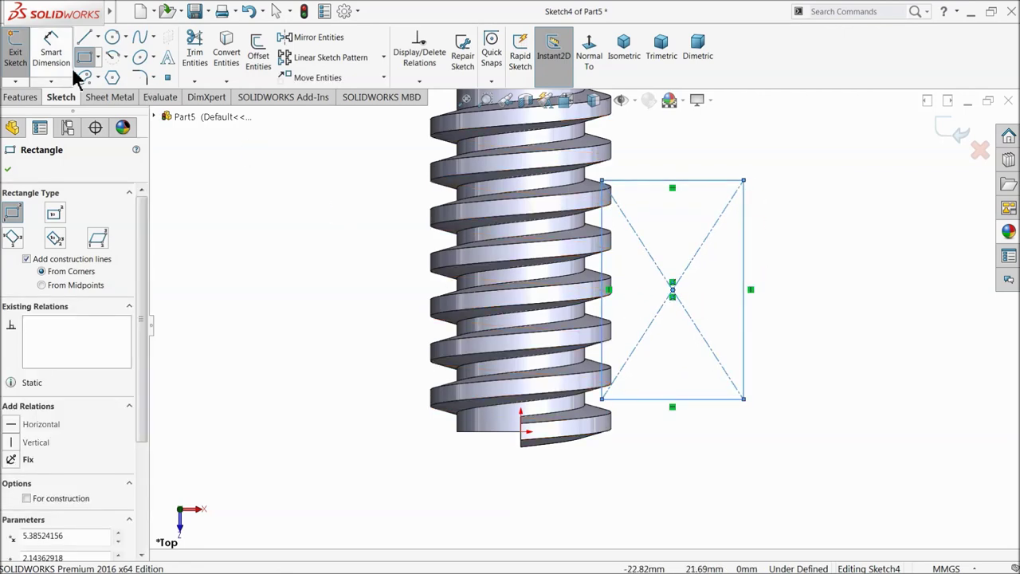
# Dimension the rectangle 10 wide and 15 tall
pyautogui.click(50, 47)
pyautogui.click(686, 183)
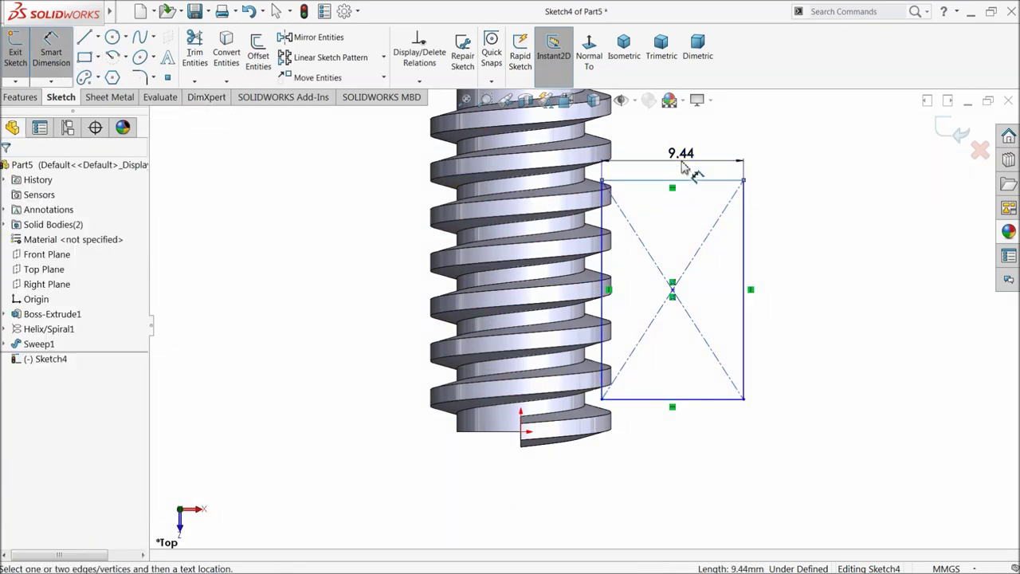
pyautogui.click(676, 164)
pyautogui.write('10')
pyautogui.press('Return')
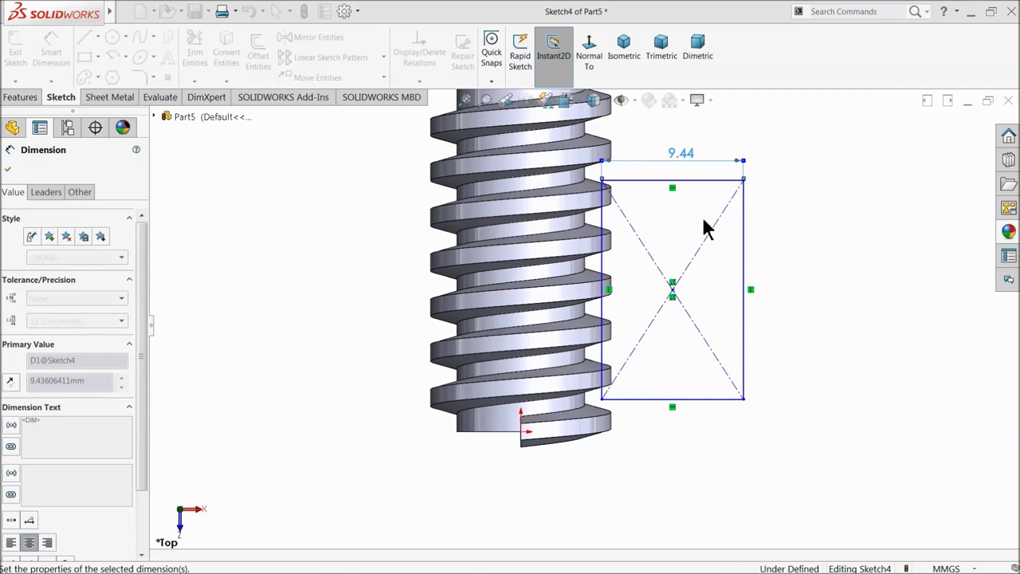
pyautogui.click(751, 264)
pyautogui.click(797, 271)
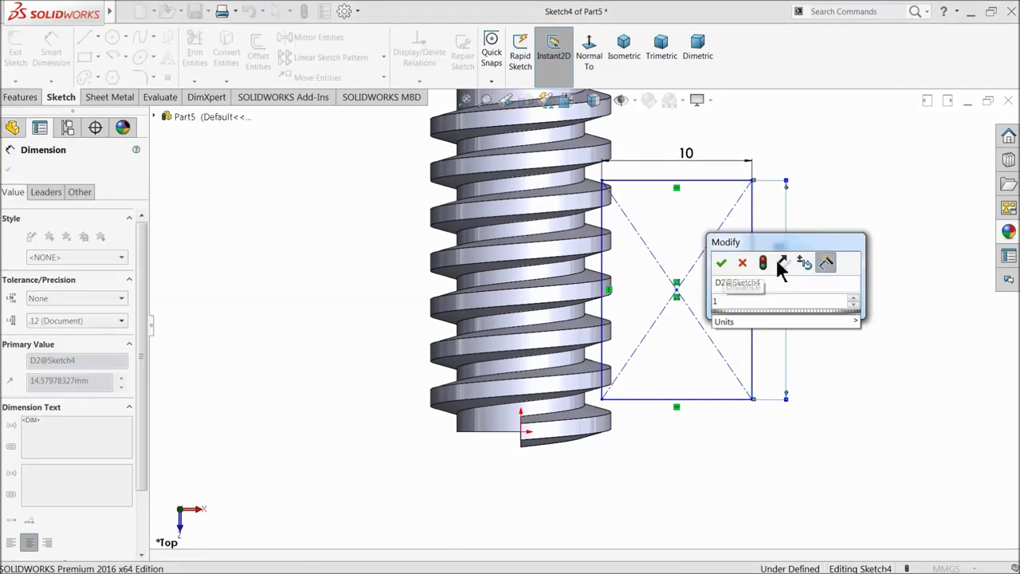
pyautogui.write('15')
pyautogui.press('Return')
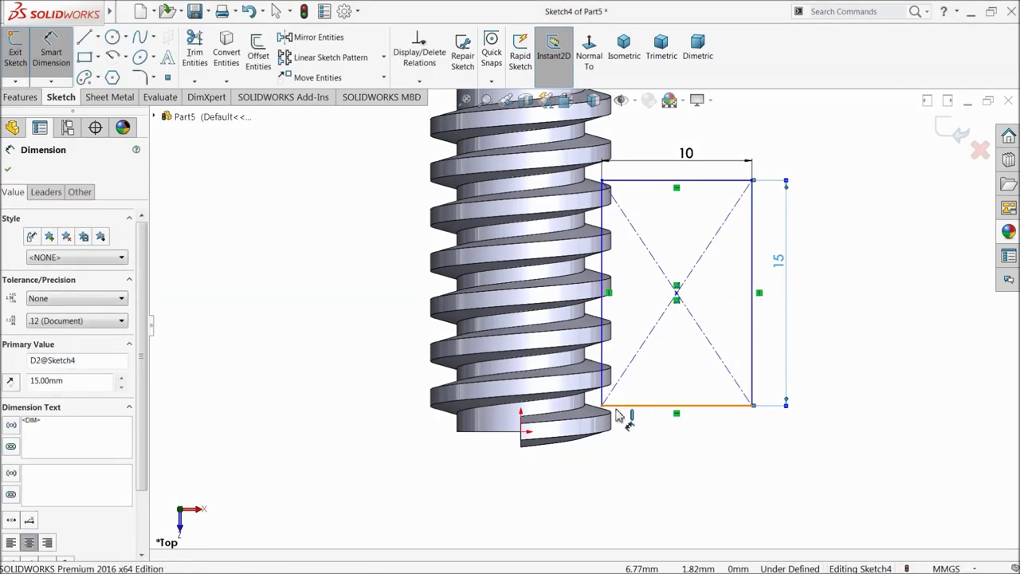
# Position the rectangle 2 and 4.5 from the origin to fully define it
pyautogui.click(615, 406)
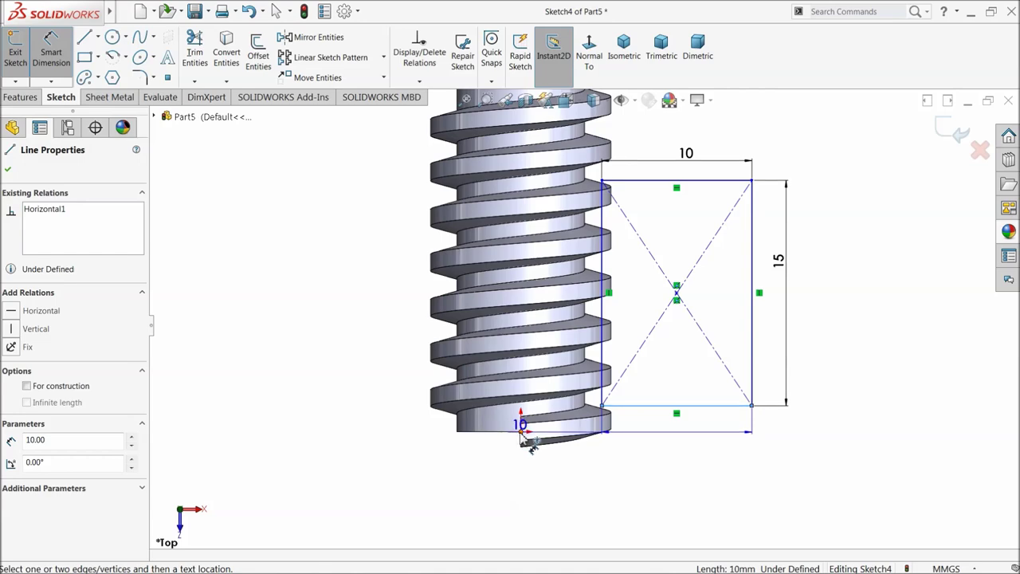
pyautogui.click(521, 432)
pyautogui.click(861, 423)
pyautogui.write('2')
pyautogui.press('Return')
pyautogui.scroll(-3, 610, 418)
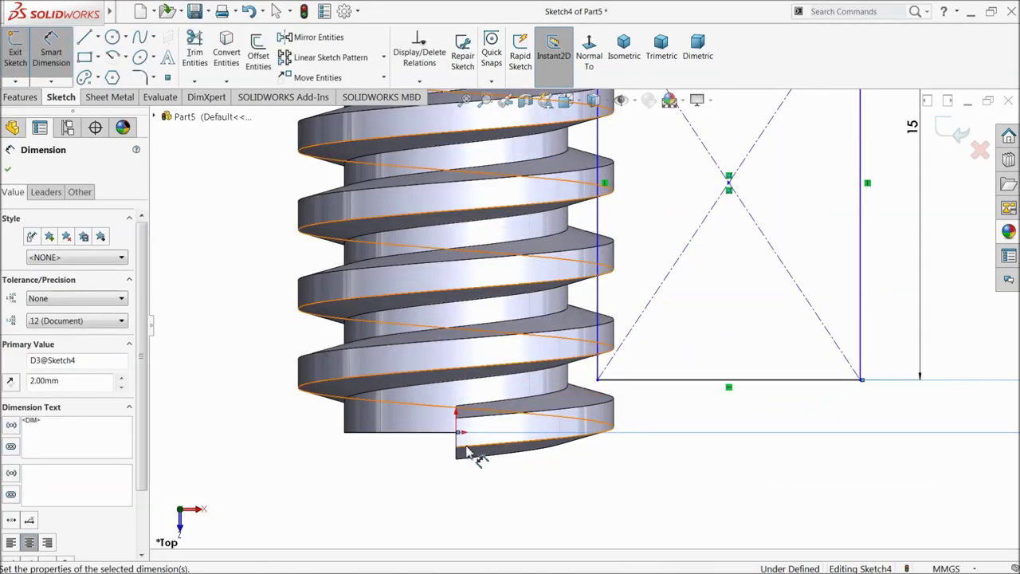
pyautogui.press('Escape')
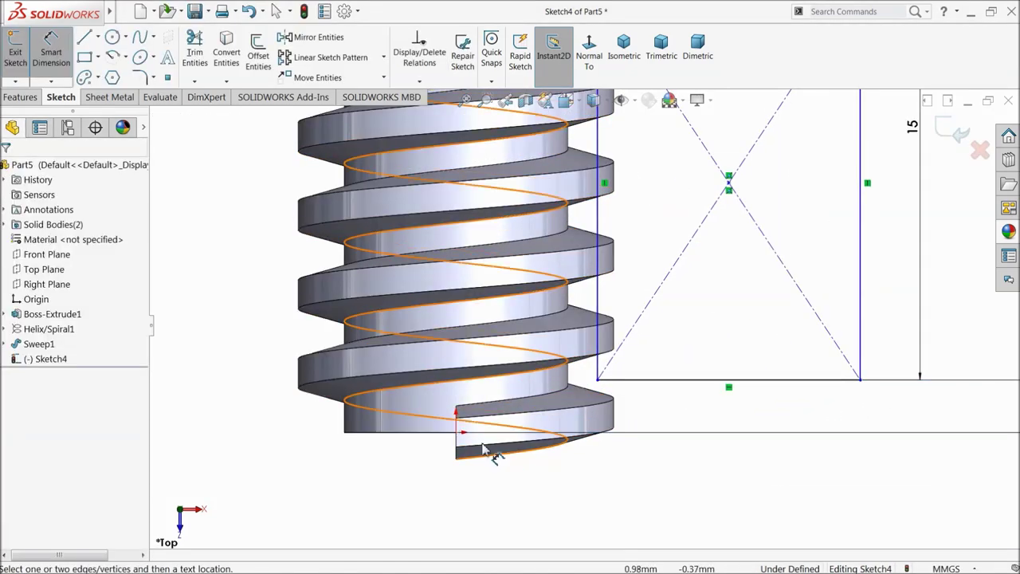
pyautogui.click(601, 382)
pyautogui.scroll(1, 574, 470)
pyautogui.click(546, 479)
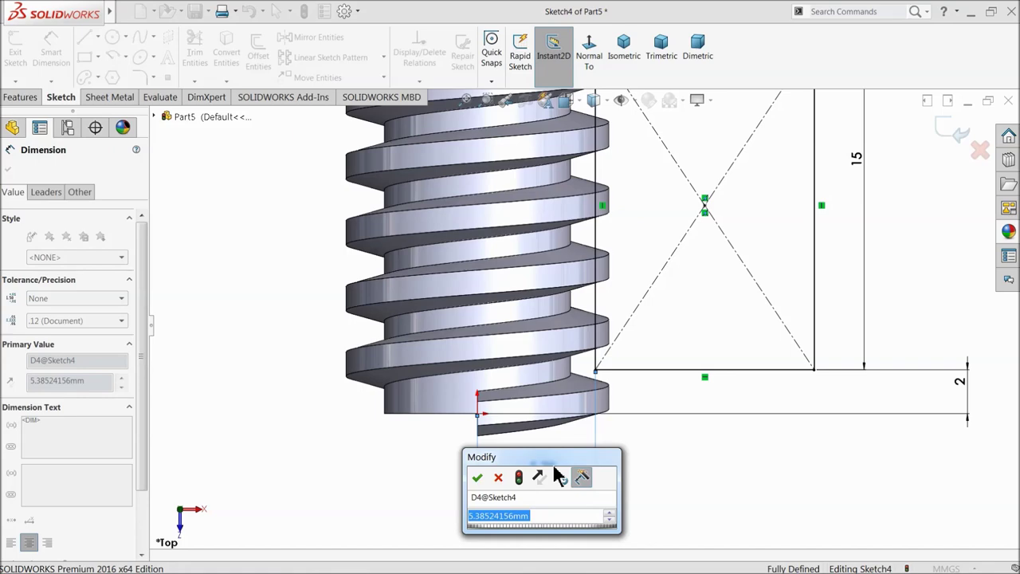
pyautogui.write('4.5')
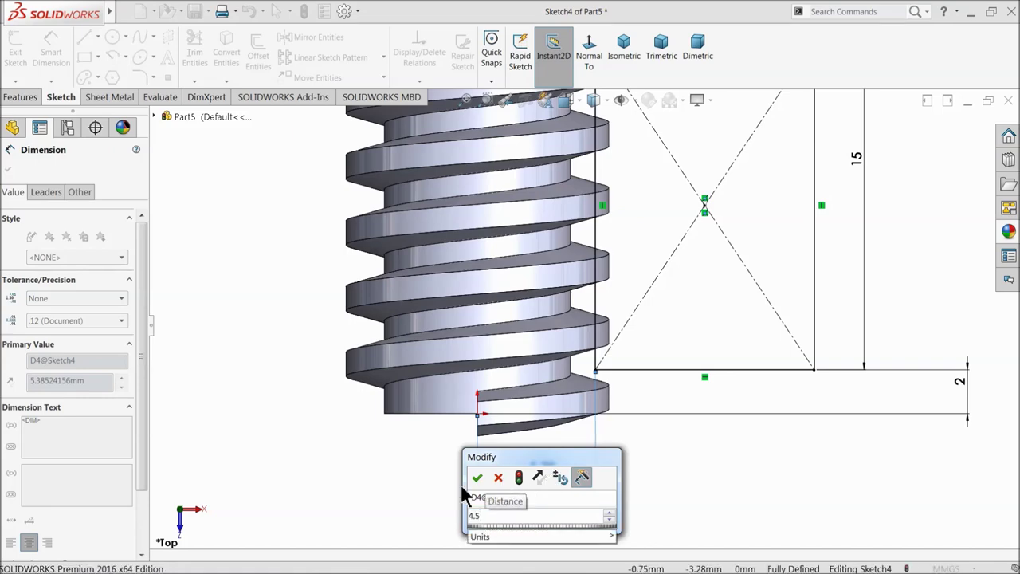
pyautogui.click(476, 477)
pyautogui.scroll(3, 567, 322)
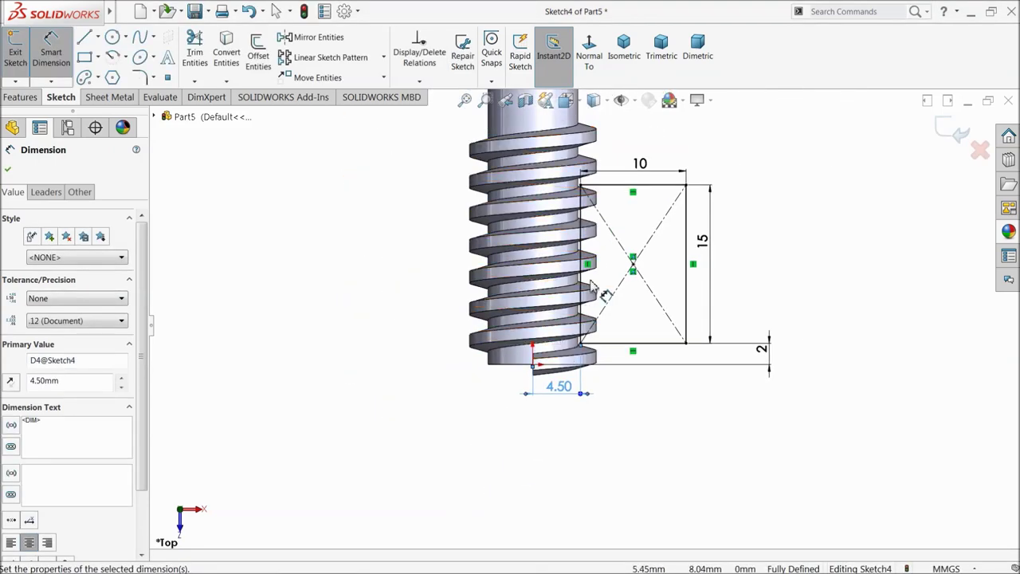
pyautogui.scroll(-2, 620, 206)
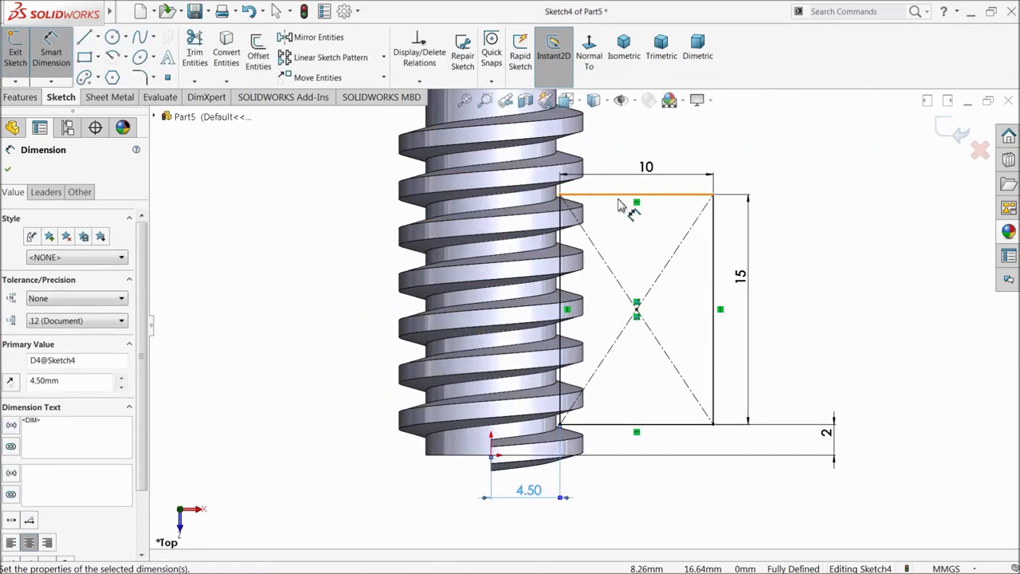
pyautogui.click(10, 173)
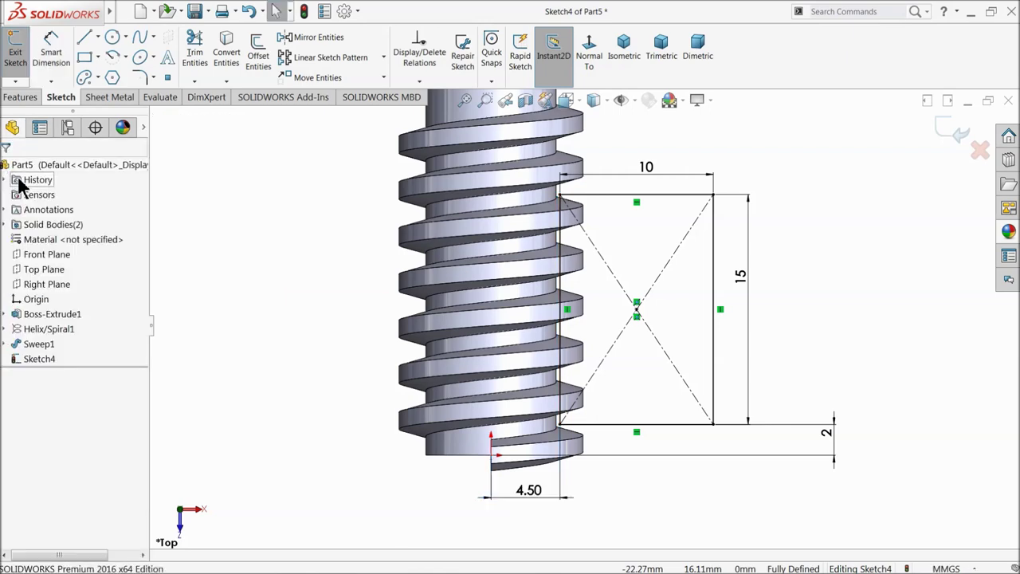
# Draw a vertical centerline rising from the origin through the shaft
pyautogui.click(99, 58)
pyautogui.click(97, 36)
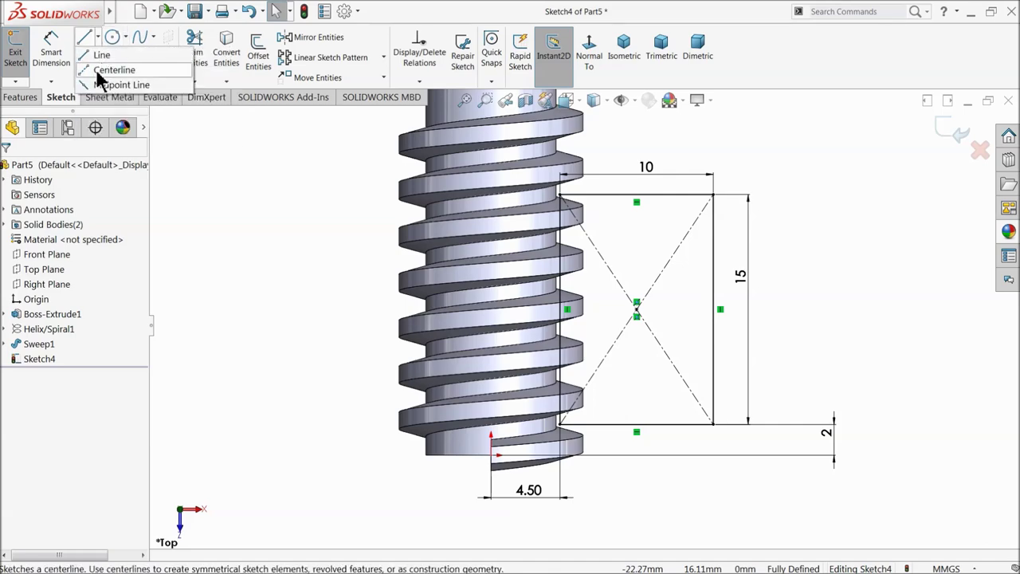
pyautogui.click(114, 70)
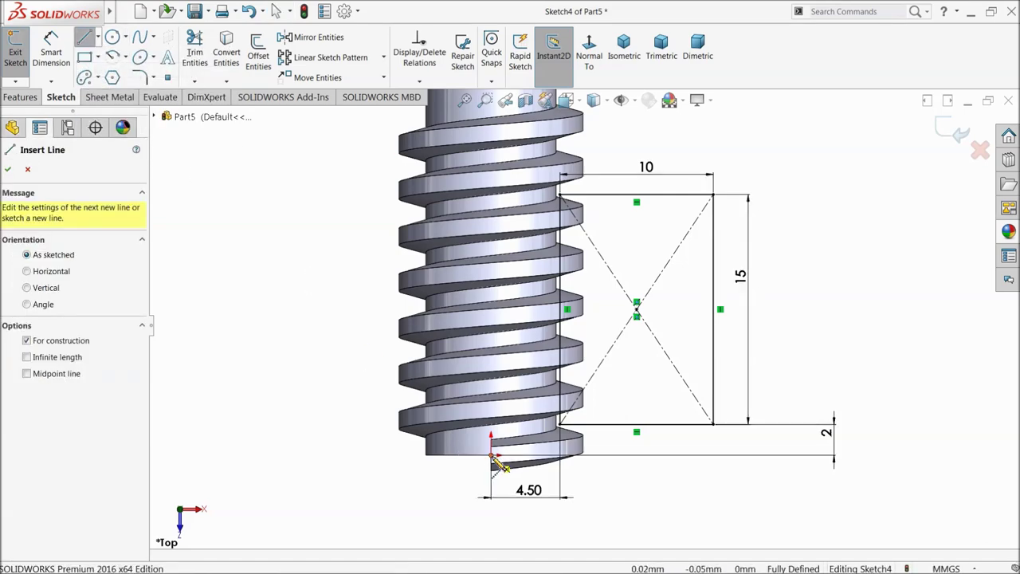
pyautogui.click(491, 456)
pyautogui.click(492, 223)
pyautogui.rightClick(320, 212)
pyautogui.click(355, 223)
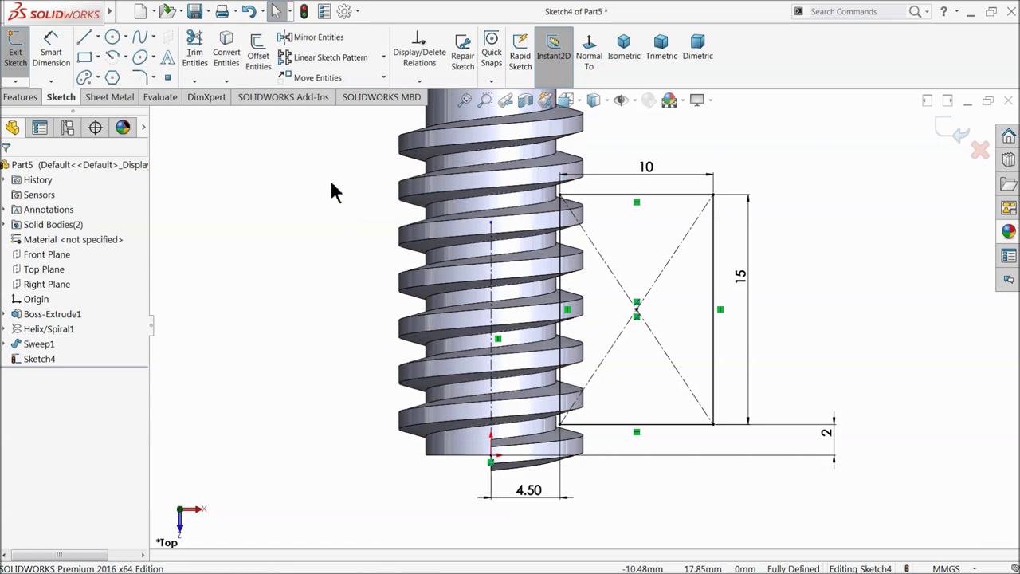
pyautogui.click(20, 98)
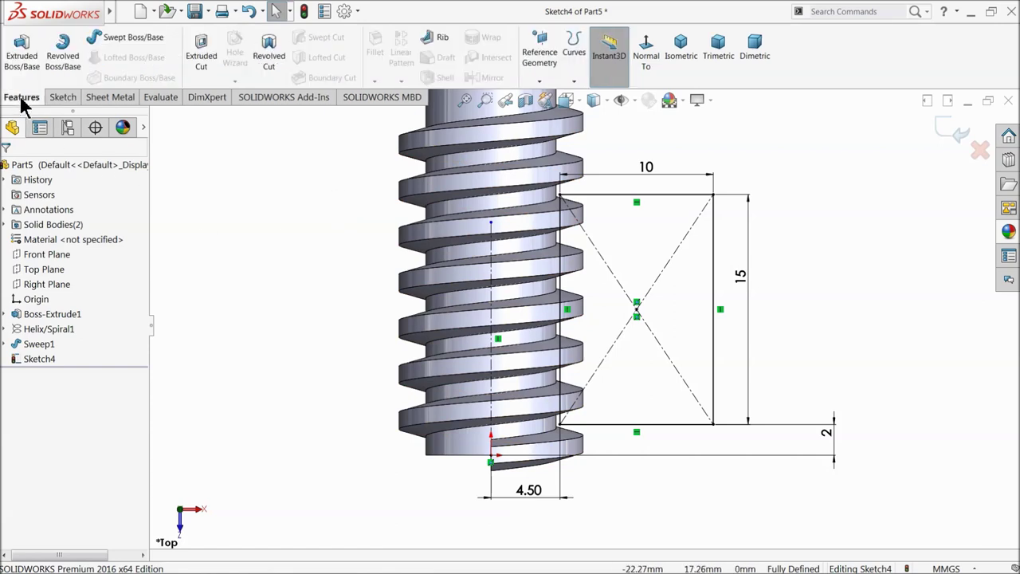
# Revolve the rectangle 360° around the centerline into a separate, unmerged collar body
pyautogui.click(64, 59)
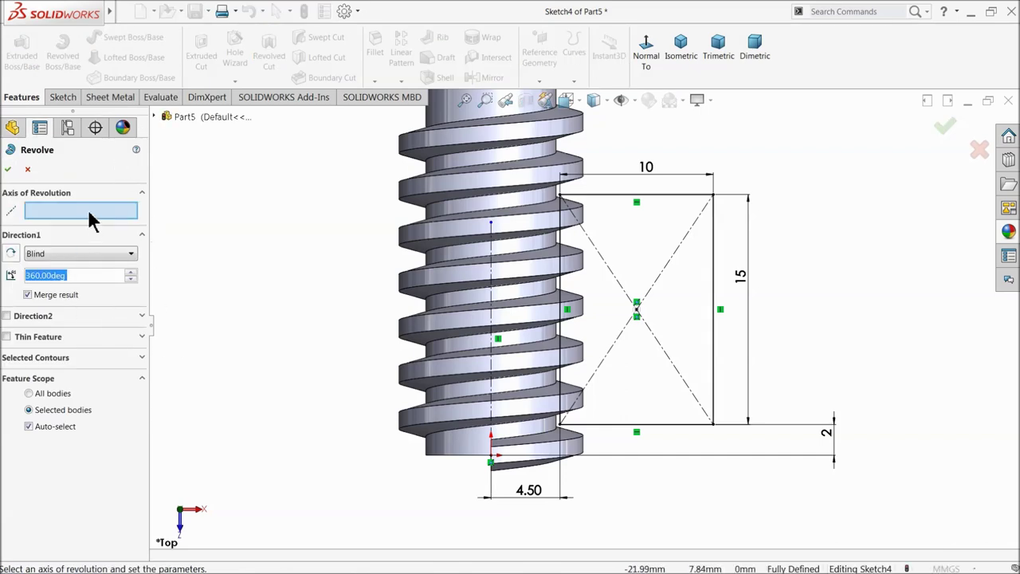
pyautogui.click(491, 295)
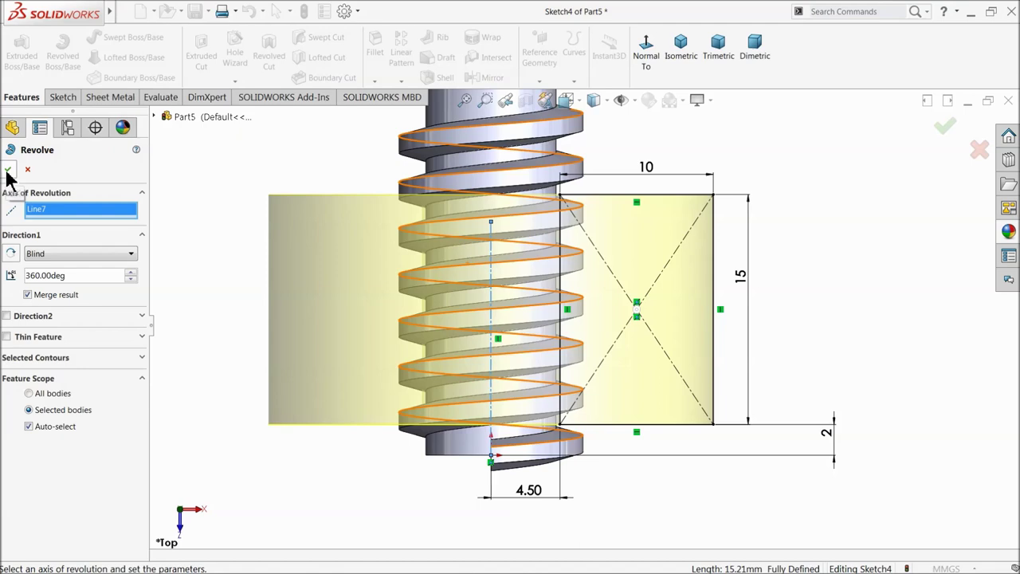
pyautogui.click(29, 295)
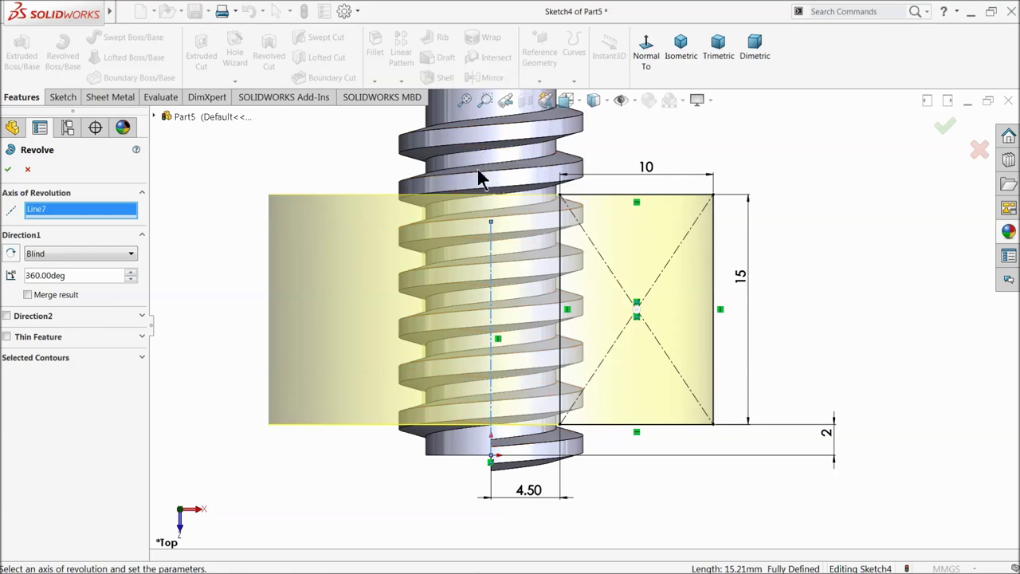
pyautogui.click(10, 169)
pyautogui.moveTo(295, 330); pyautogui.dragTo(266, 175, button='middle')
pyautogui.press('f')
pyautogui.moveTo(291, 216); pyautogui.dragTo(345, 293, button='middle')
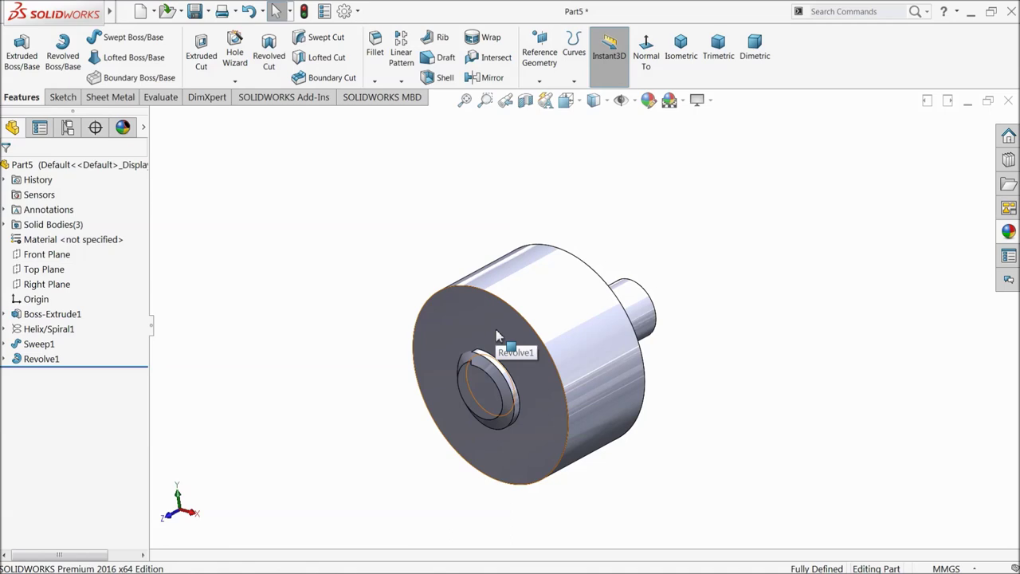
pyautogui.moveTo(112, 20)
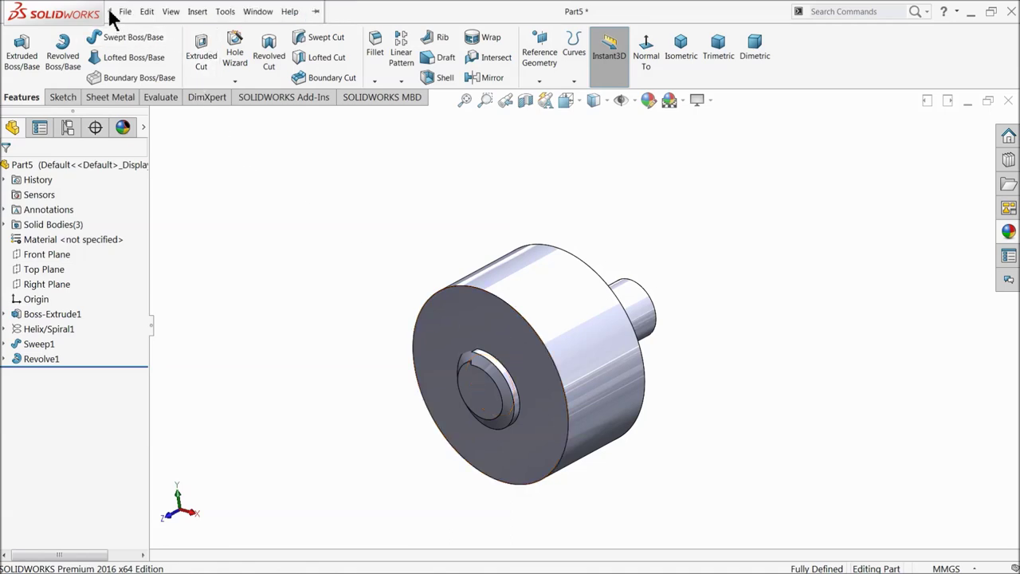
# Start a Subtract combine with the Revolve1 collar as the main body
pyautogui.click(171, 12)
pyautogui.moveTo(197, 16)
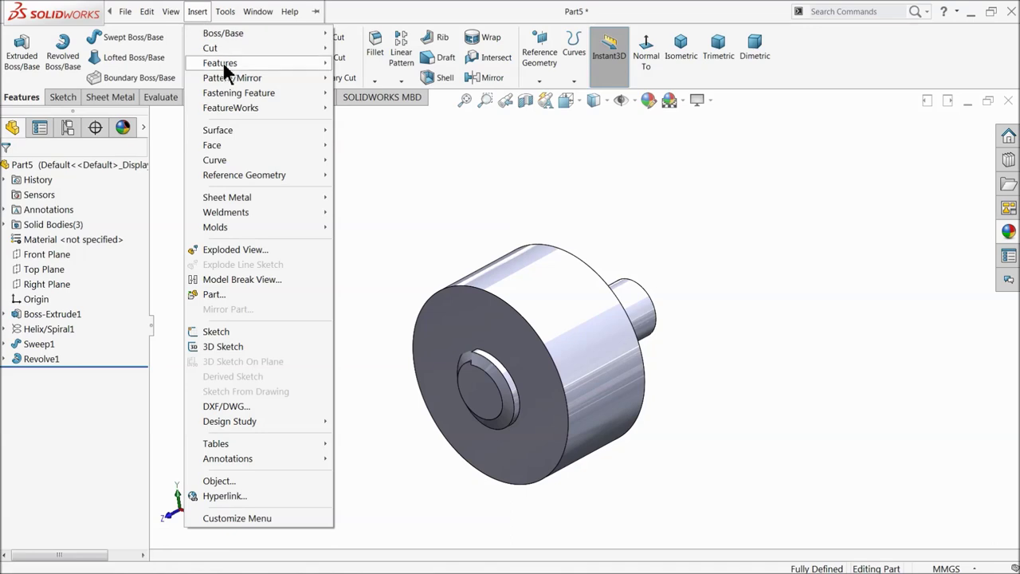
pyautogui.moveTo(223, 62)
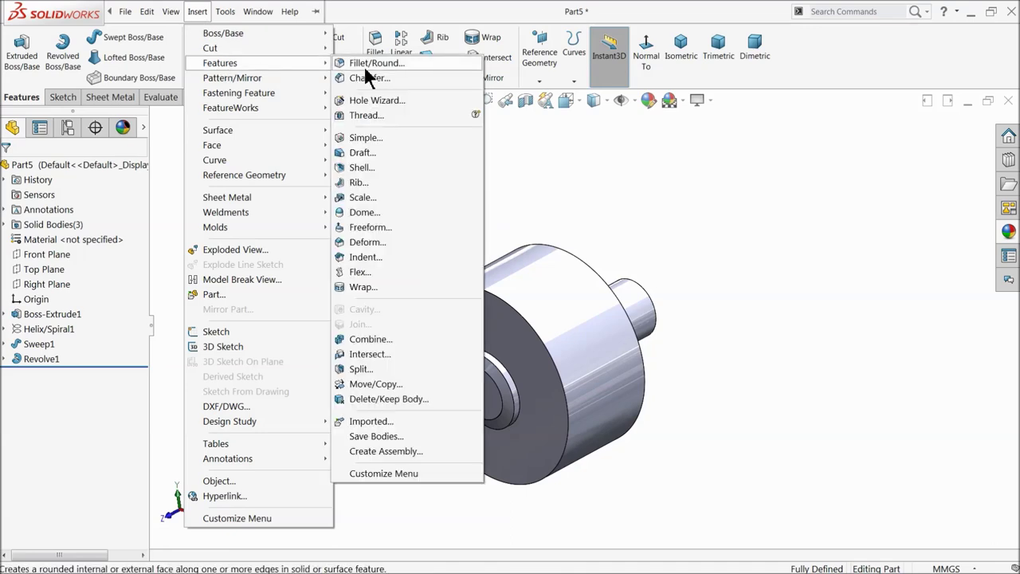
pyautogui.click(369, 339)
pyautogui.click(28, 225)
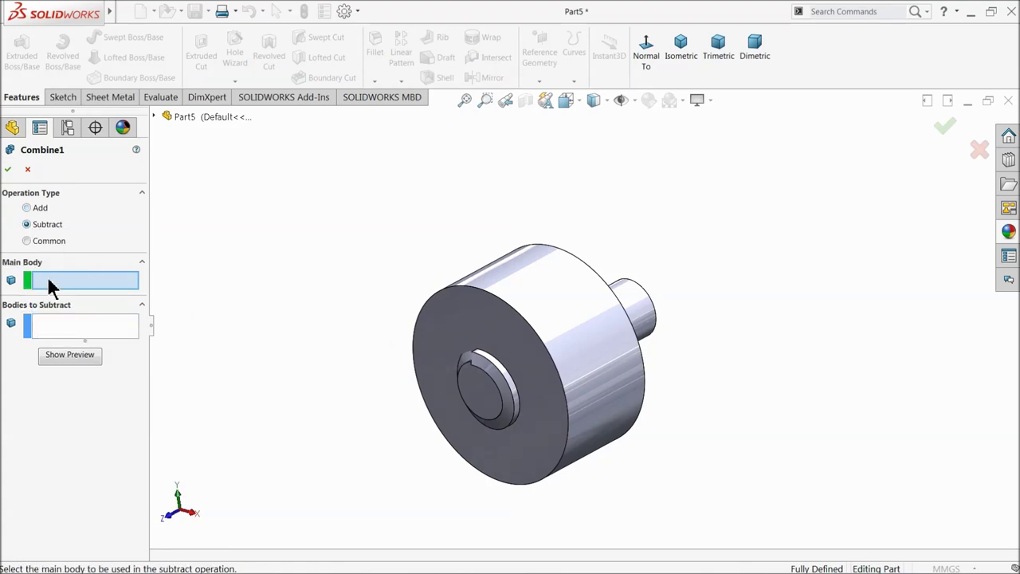
pyautogui.click(507, 322)
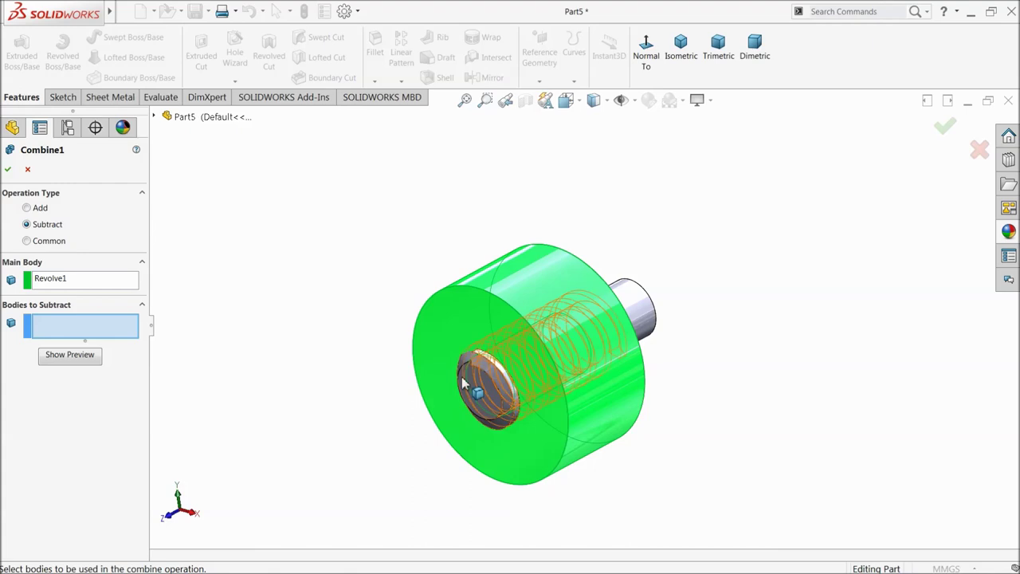
# Subtract the Boss-Extrude1 shaft and Sweep1 thread bodies from the collar
pyautogui.scroll(3, 486, 389)
pyautogui.click(492, 396)
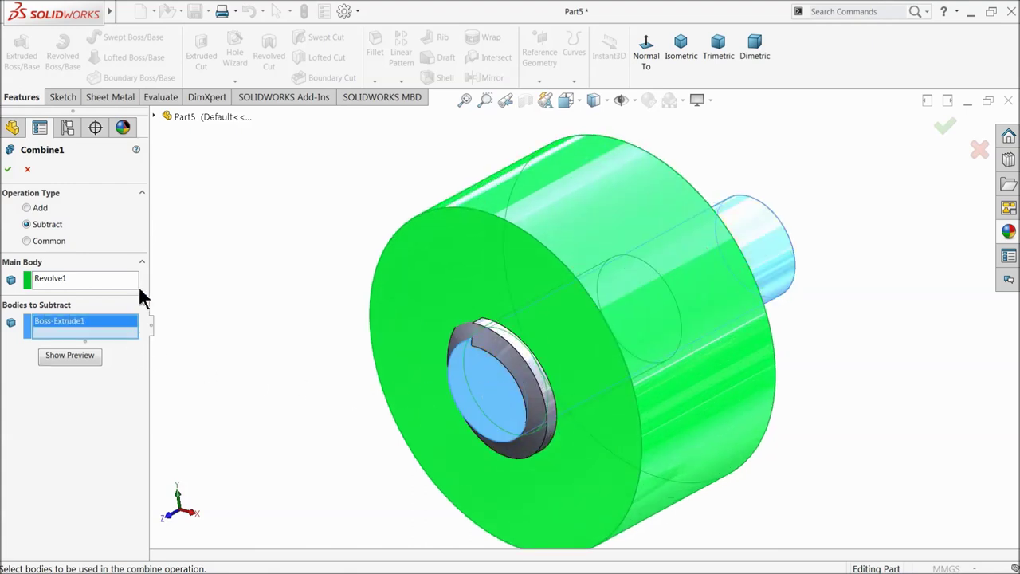
pyautogui.click(155, 116)
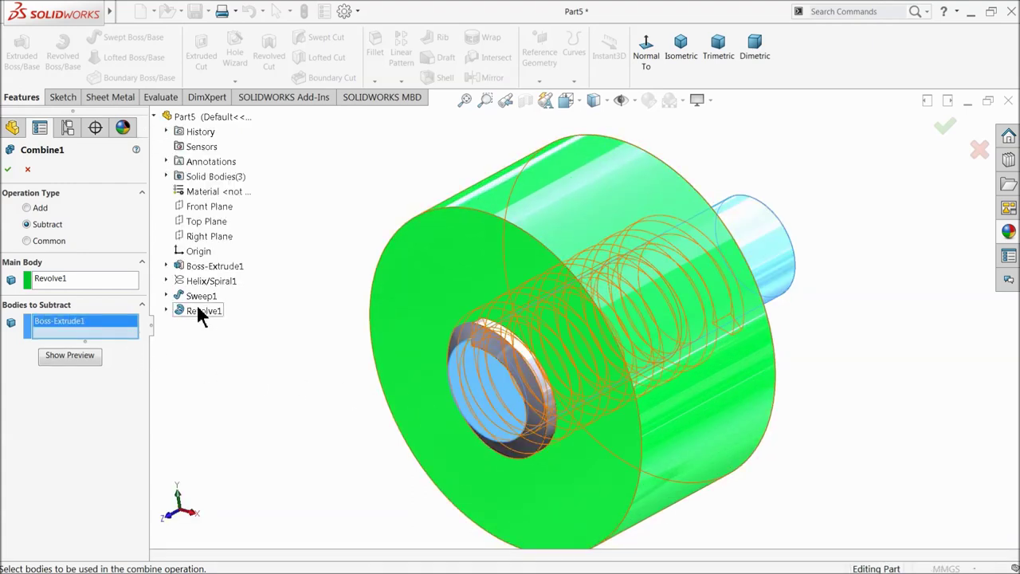
pyautogui.click(198, 295)
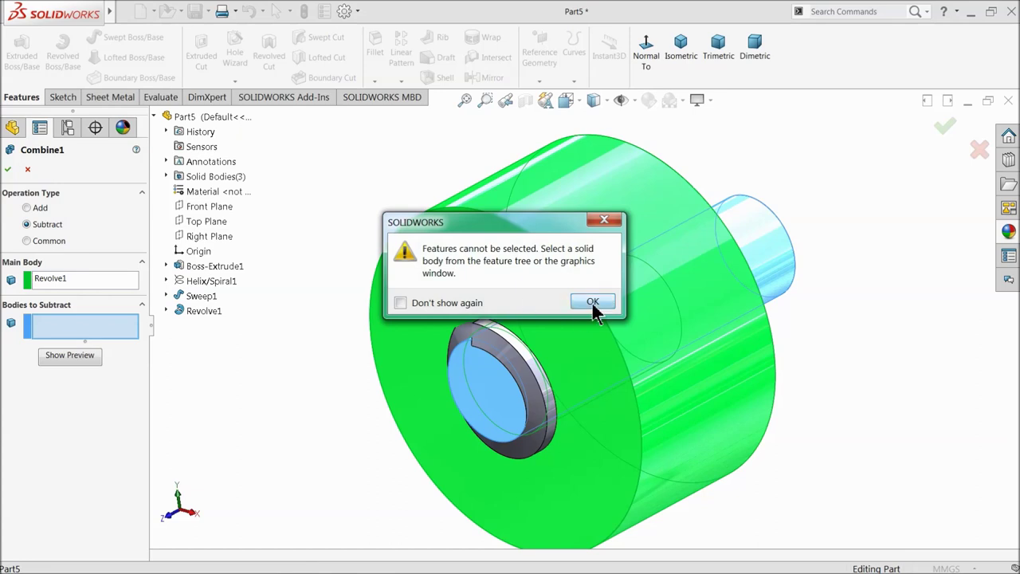
pyautogui.click(593, 303)
pyautogui.click(204, 296)
pyautogui.click(593, 303)
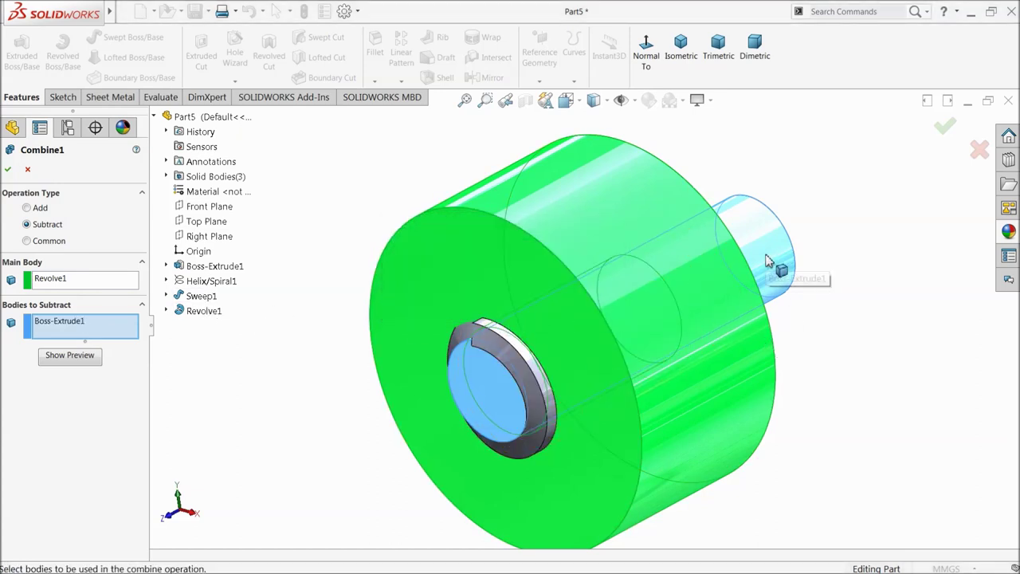
pyautogui.click(528, 384)
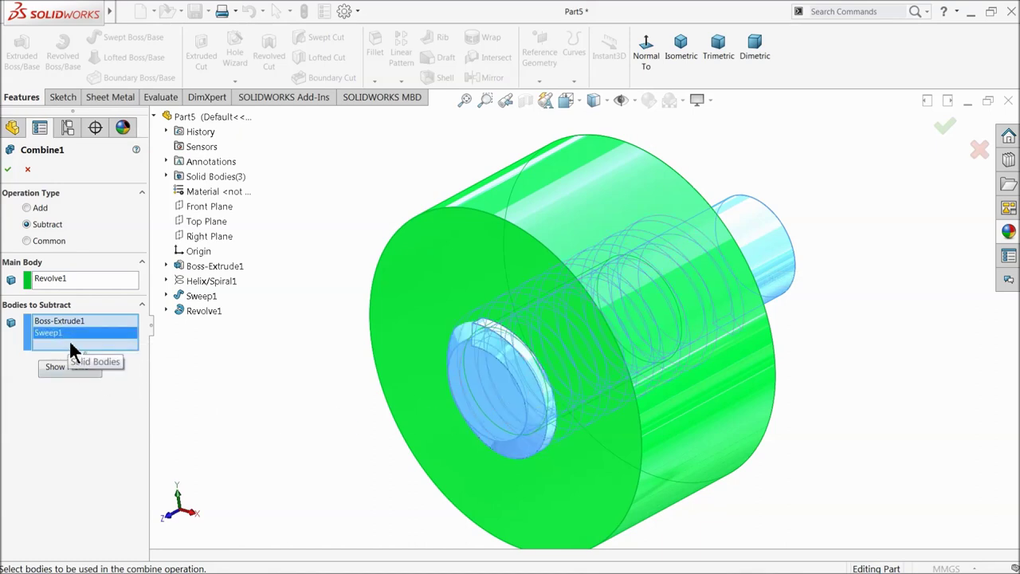
pyautogui.click(9, 171)
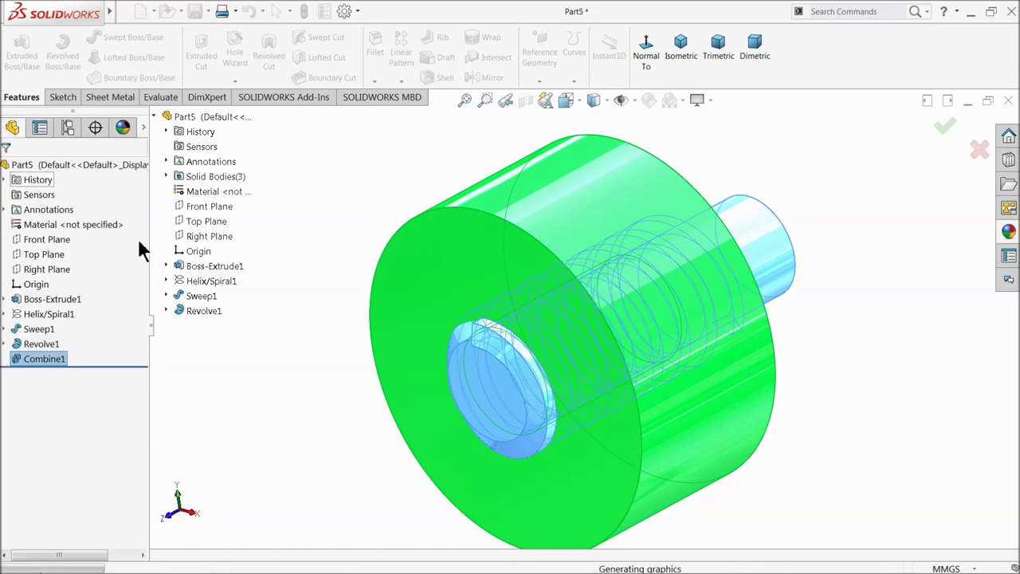
# Start a sketch on the part's front face, viewed normal to it
pyautogui.moveTo(319, 344); pyautogui.dragTo(341, 335, button='middle')
pyautogui.click(516, 247)
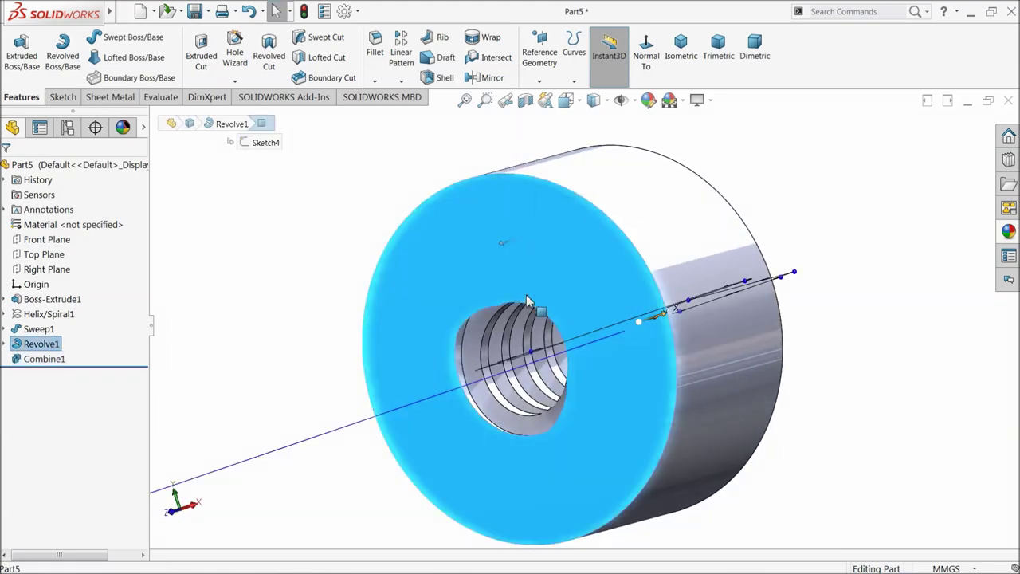
pyautogui.click(61, 97)
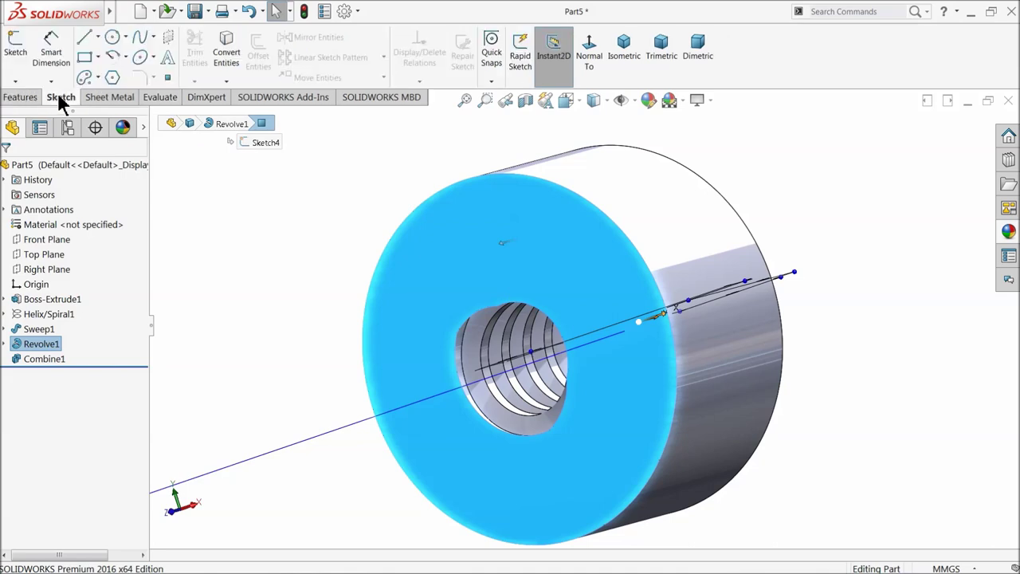
pyautogui.click(16, 48)
pyautogui.click(587, 60)
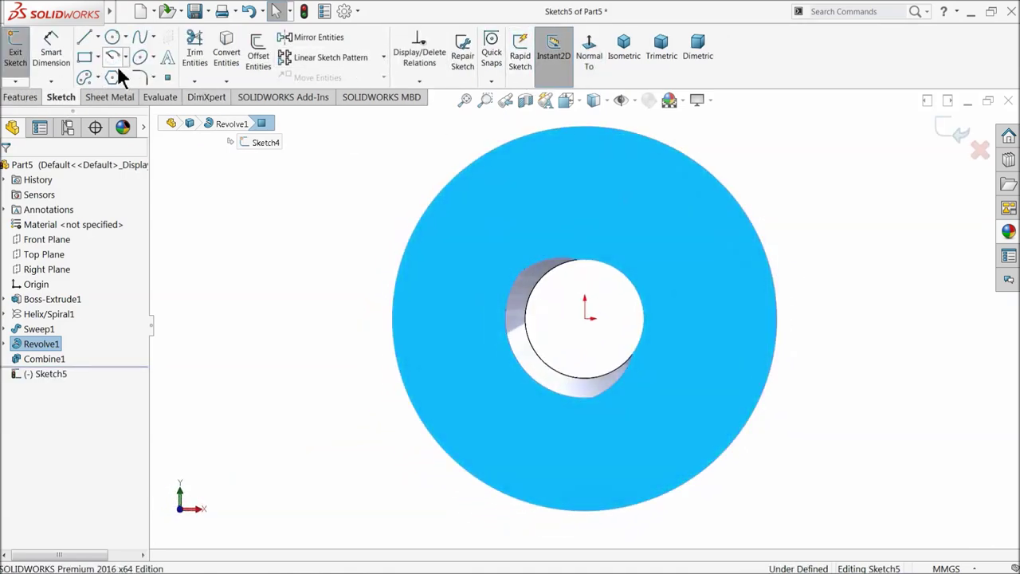
# Draw a hexagon at the origin with a vertical left edge 14 mm long
pyautogui.click(112, 78)
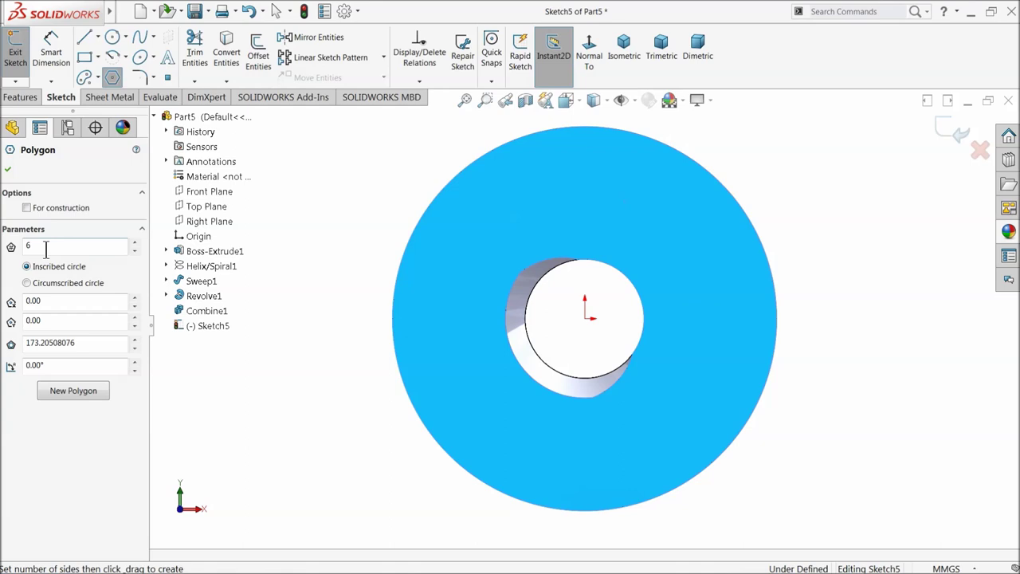
pyautogui.click(586, 320)
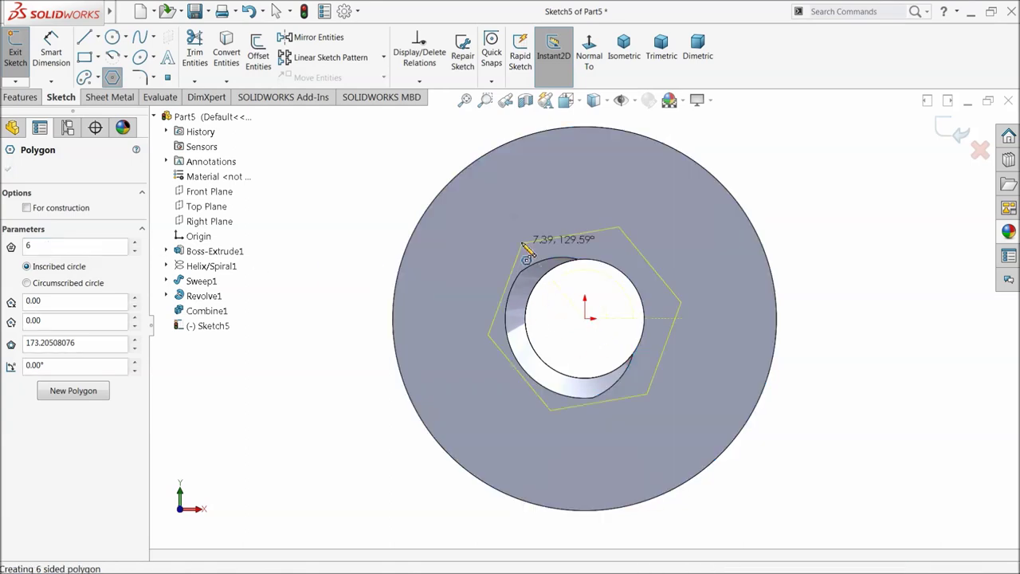
pyautogui.click(444, 237)
pyautogui.click(8, 169)
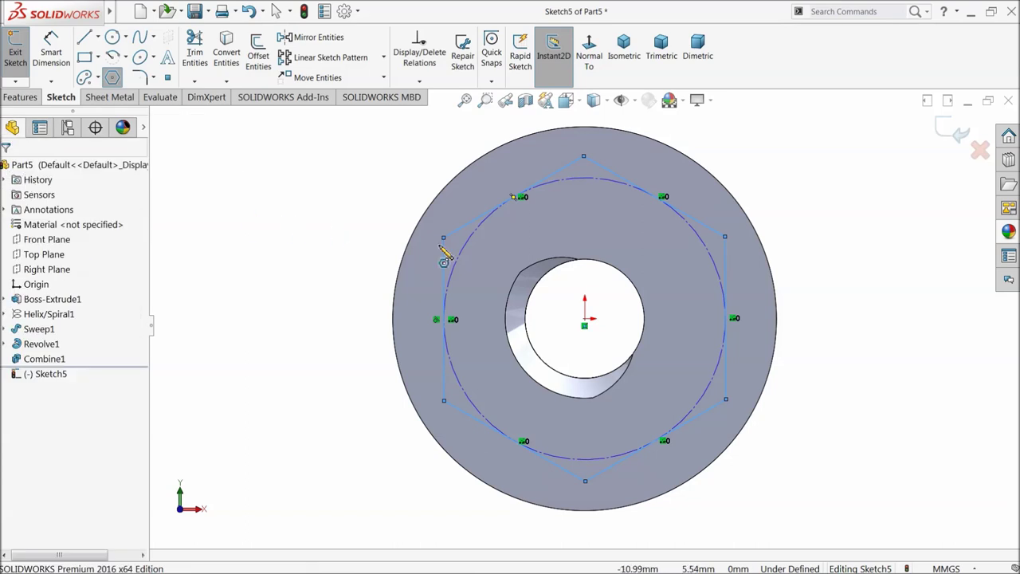
pyautogui.press('Escape')
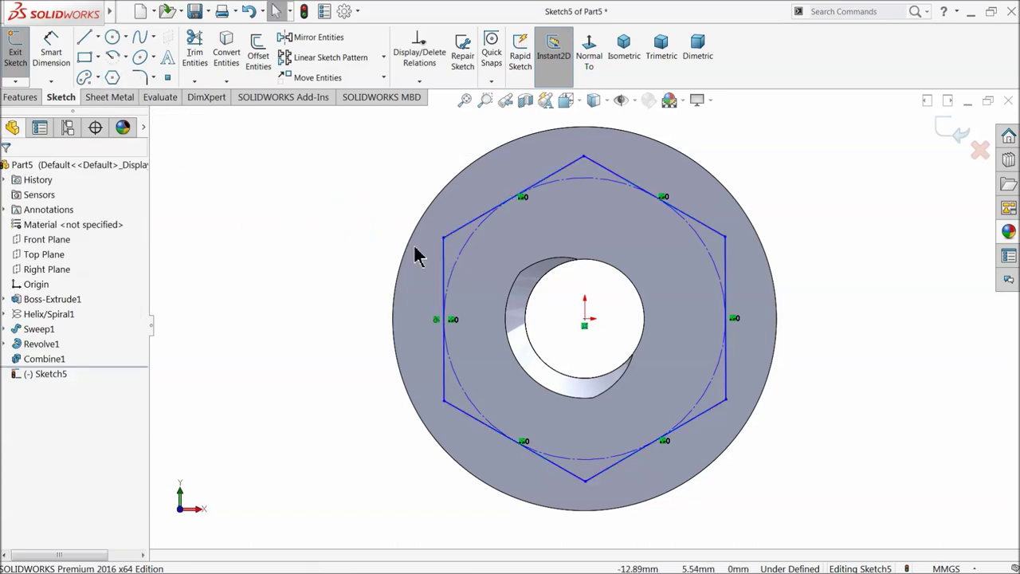
pyautogui.click(444, 262)
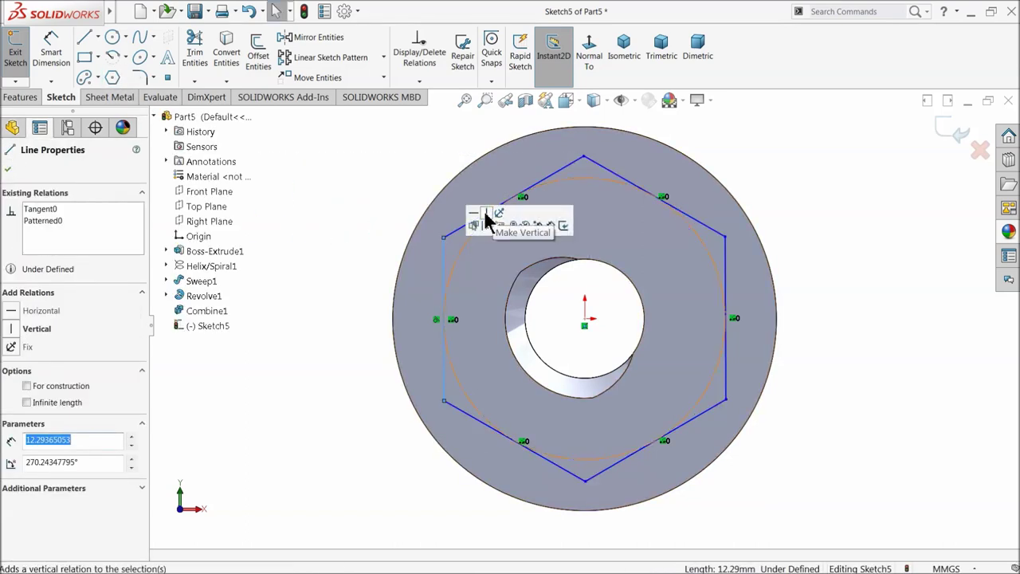
pyautogui.click(51, 49)
pyautogui.click(444, 303)
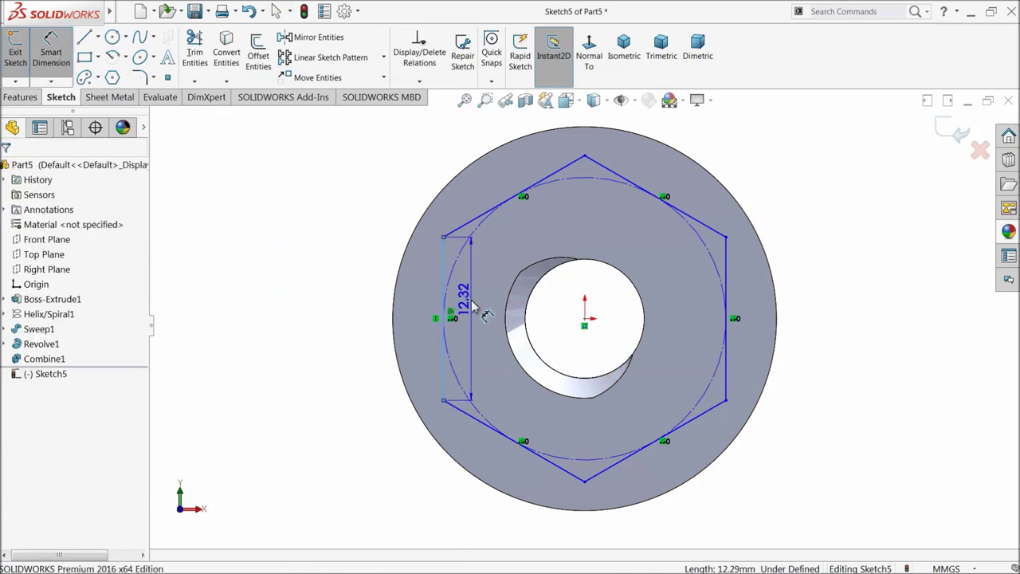
pyautogui.click(362, 319)
pyautogui.write('14')
pyautogui.press('Return')
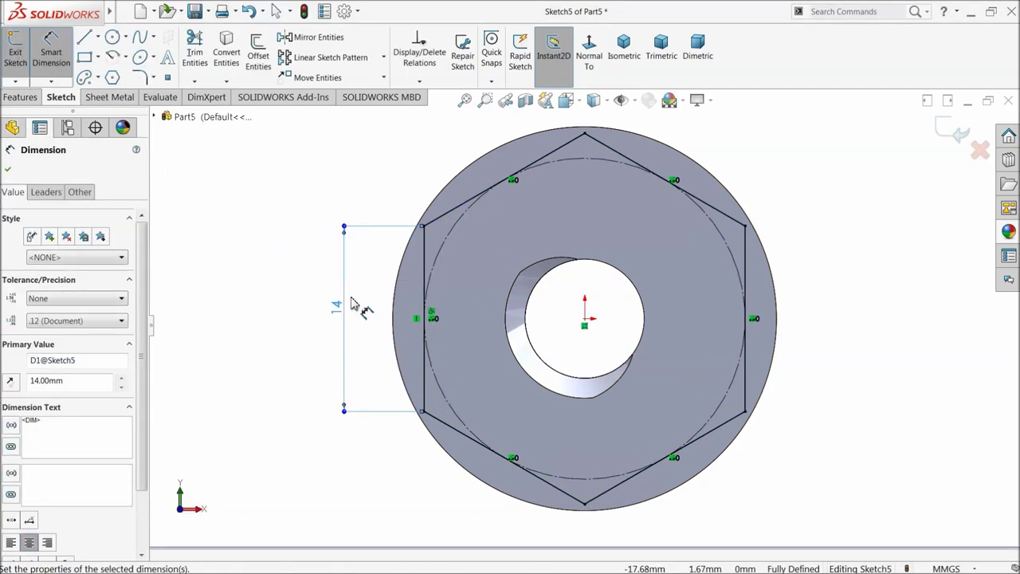
pyautogui.click(7, 169)
# Add a Ø35 circle centred on the origin around the hexagon
pyautogui.click(113, 37)
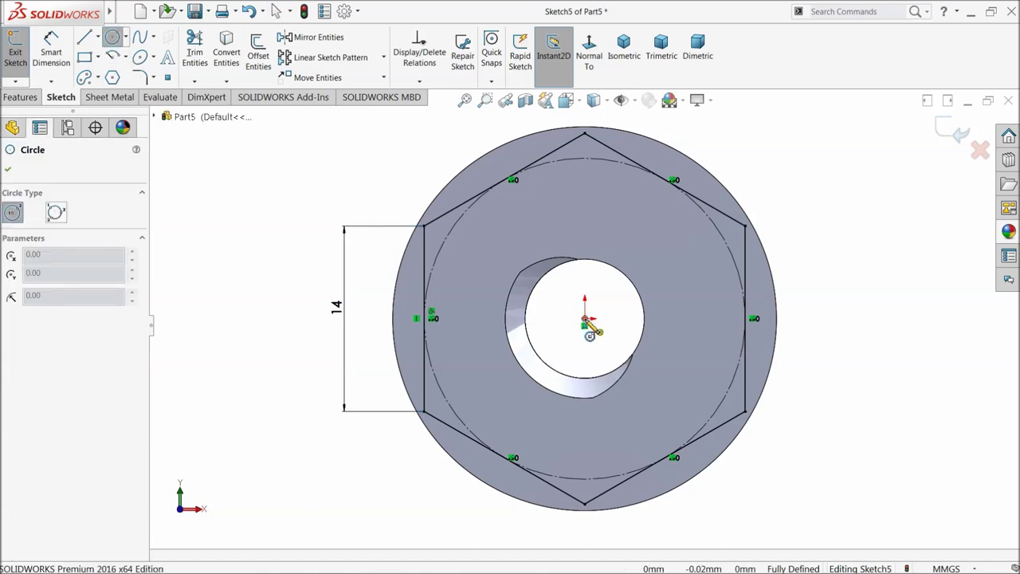
pyautogui.click(585, 320)
pyautogui.click(351, 213)
pyautogui.press('f')
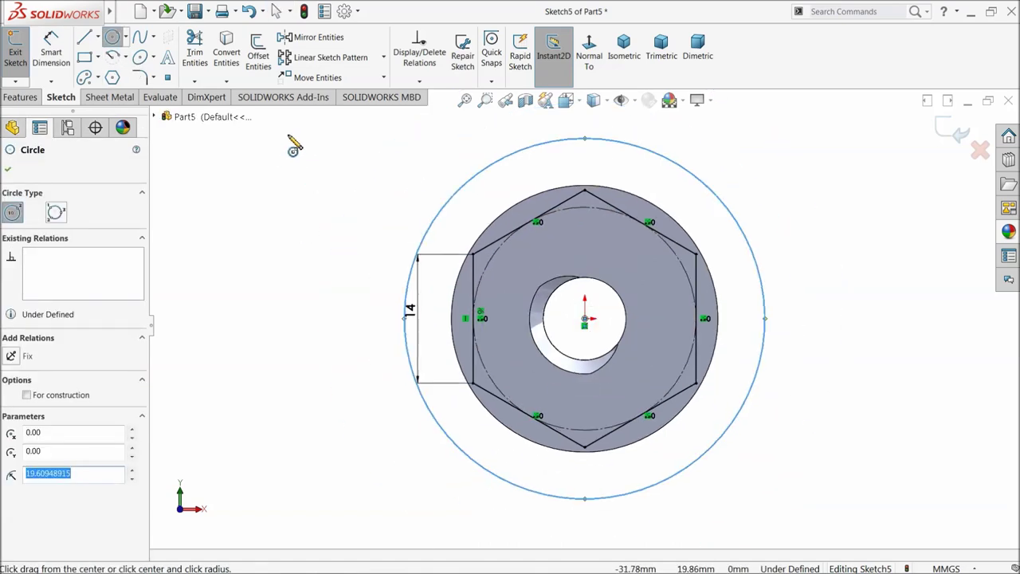
pyautogui.click(51, 50)
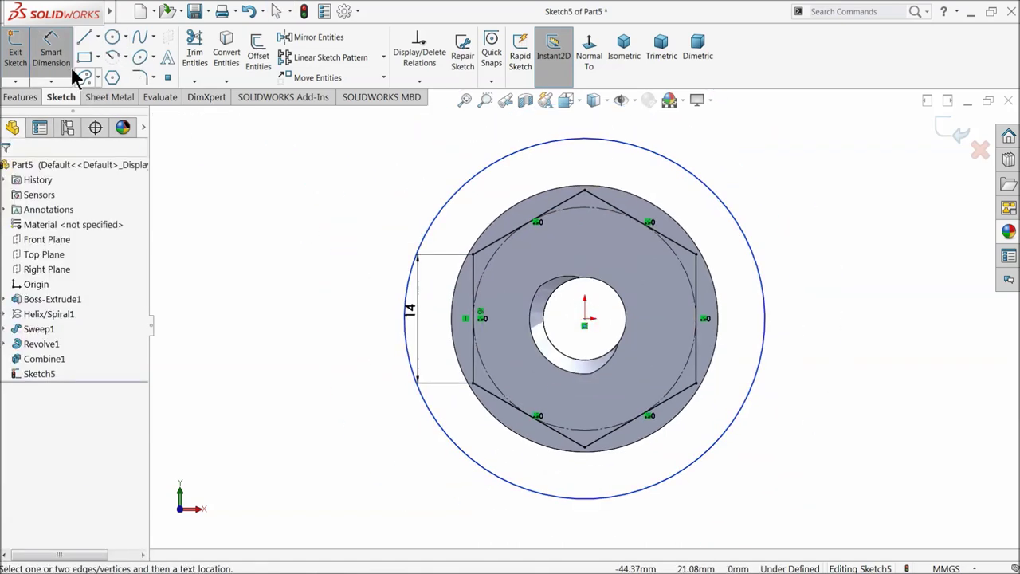
pyautogui.click(408, 285)
pyautogui.click(363, 296)
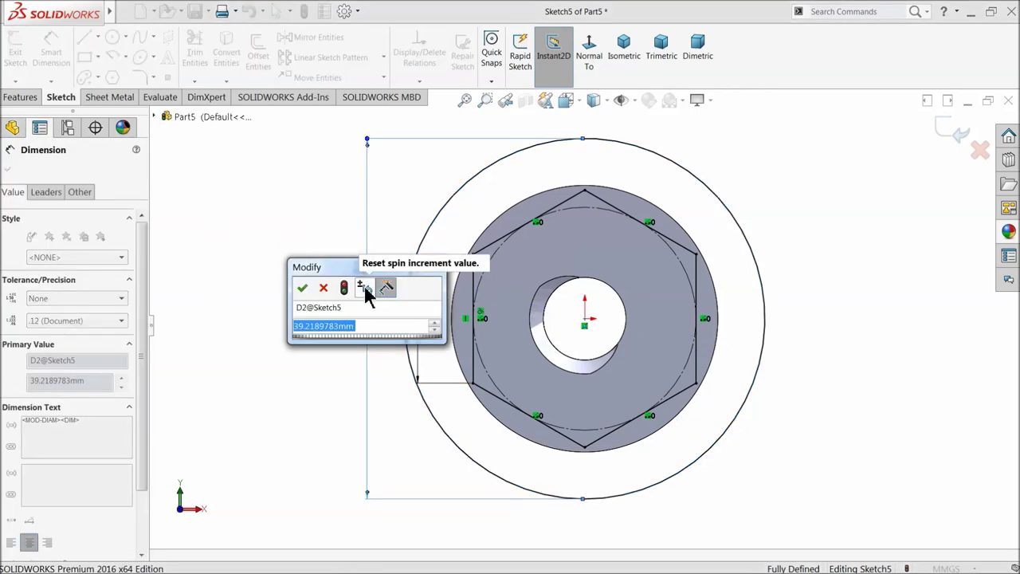
pyautogui.write('35')
pyautogui.press('Return')
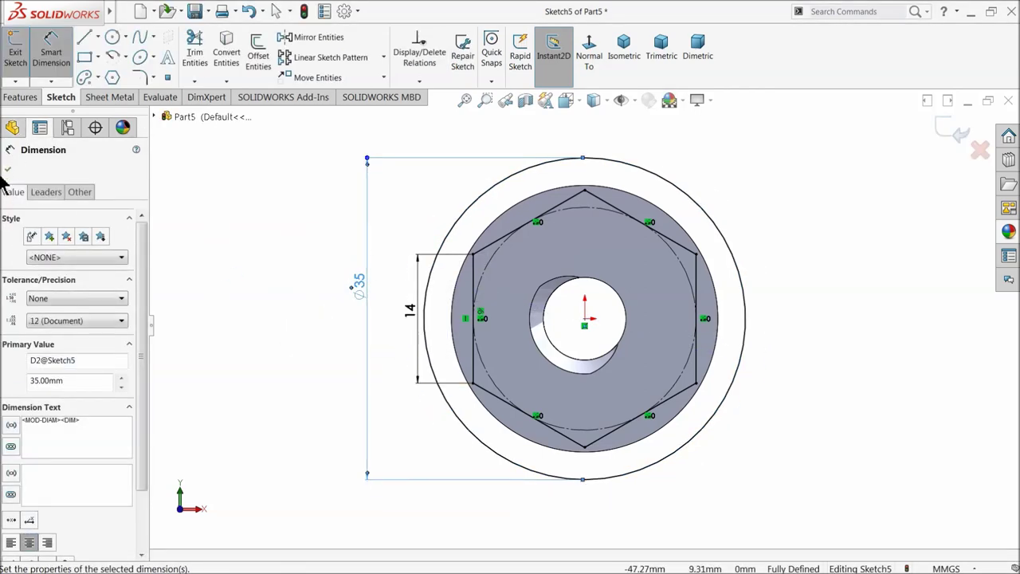
pyautogui.click(7, 171)
pyautogui.click(20, 96)
pyautogui.click(199, 62)
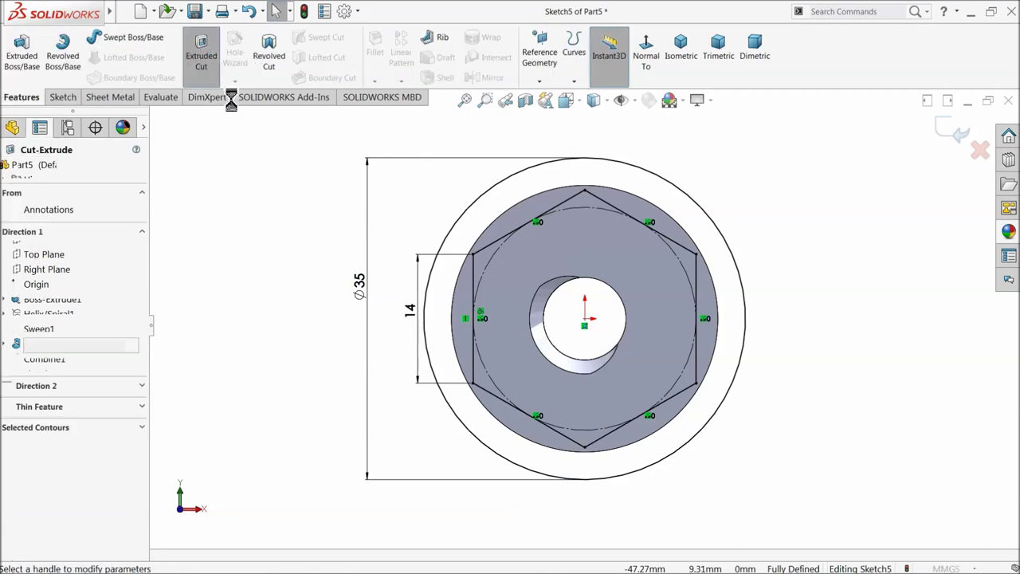
# Cut the ring outside the hexagon Through All and inspect the resulting hex nut
pyautogui.click(48, 252)
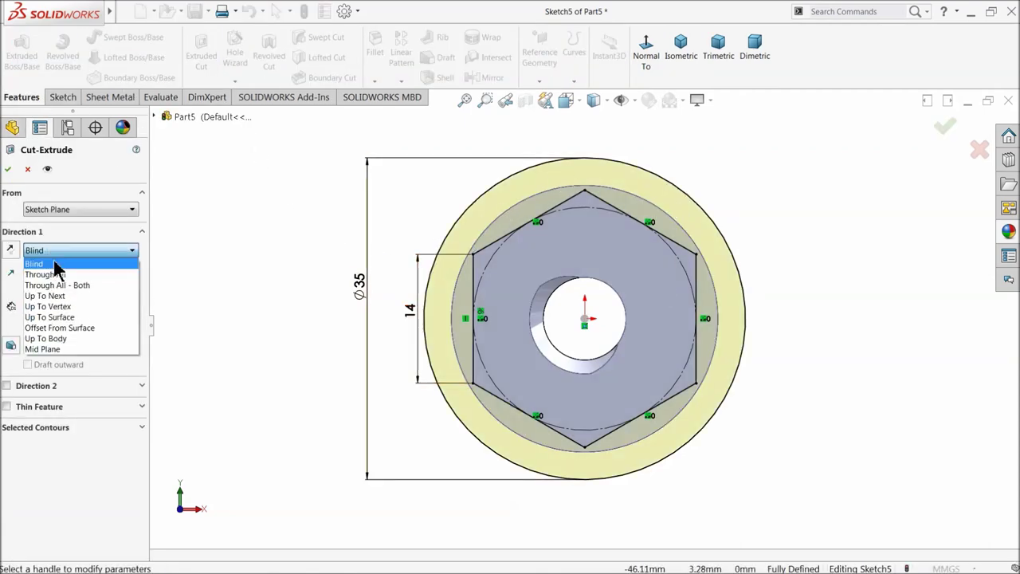
pyautogui.click(54, 274)
pyautogui.moveTo(224, 285); pyautogui.dragTo(228, 316, button='middle')
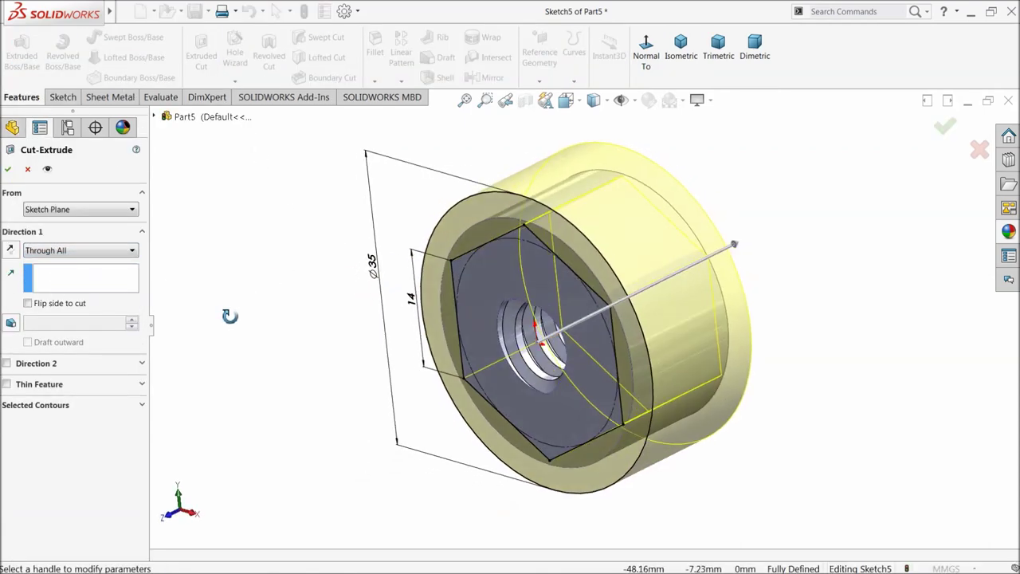
pyautogui.click(9, 170)
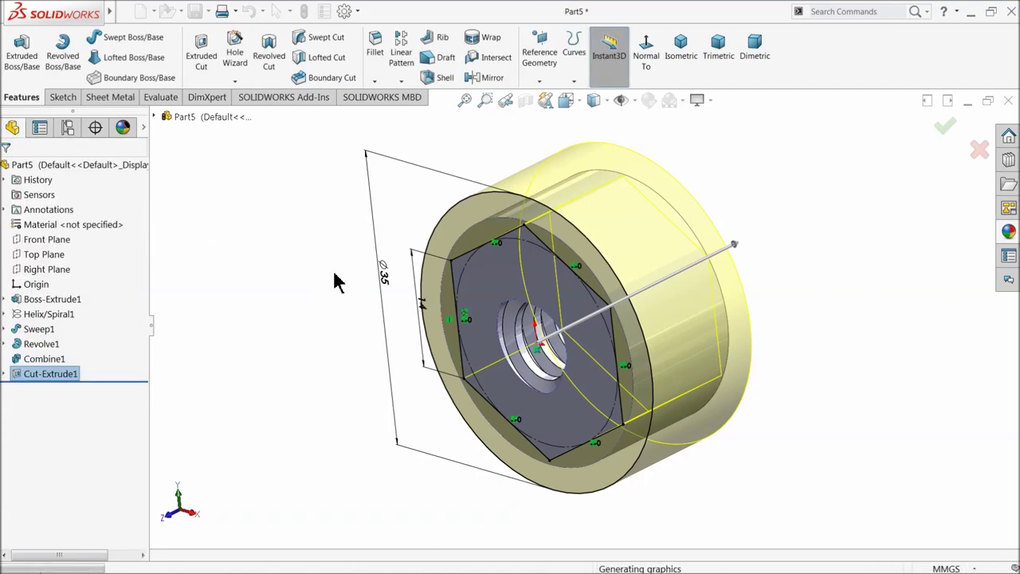
pyautogui.moveTo(341, 319)
pyautogui.mouseDown(button='middle')
pyautogui.moveTo(428, 348)
pyautogui.moveTo(398, 299)
pyautogui.moveTo(409, 282)
pyautogui.moveTo(360, 309)
pyautogui.moveTo(292, 305)
pyautogui.moveTo(348, 332)
pyautogui.moveTo(355, 317)
pyautogui.mouseUp(button='middle')
pyautogui.moveTo(641, 351); pyautogui.dragTo(584, 367, button='middle')
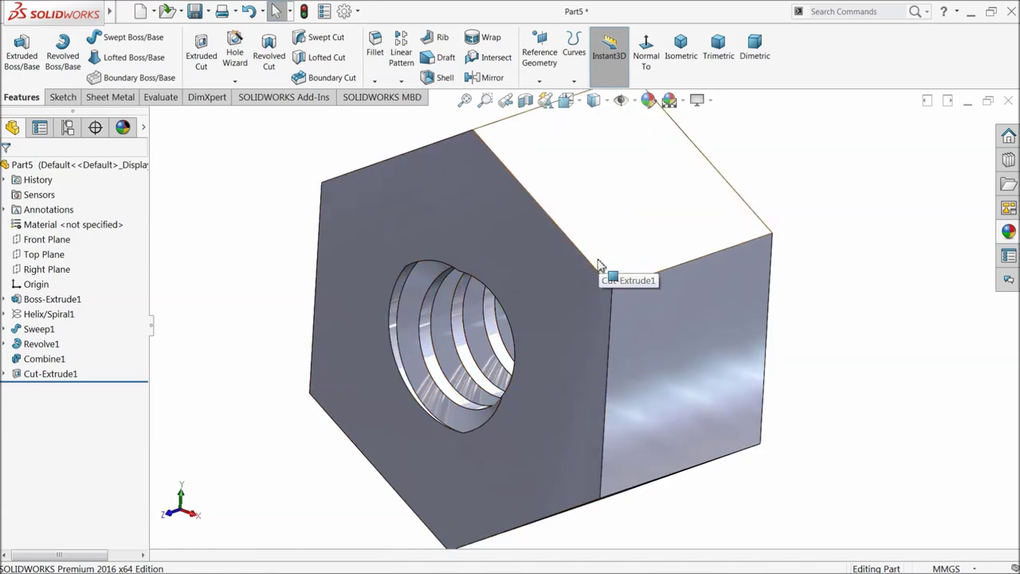
pyautogui.moveTo(594, 267); pyautogui.dragTo(653, 321, button='middle')
pyautogui.click(24, 268)
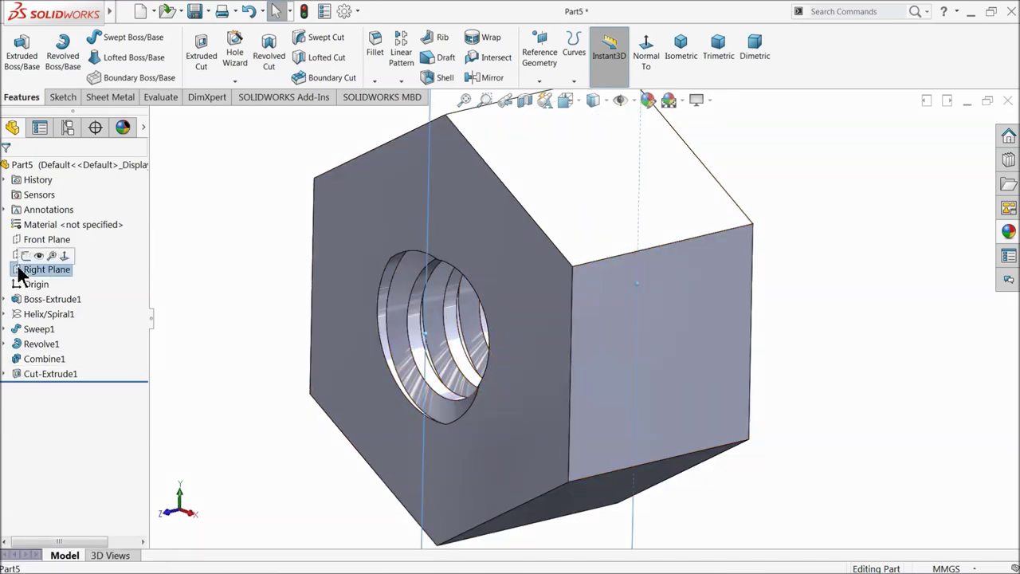
# Sketch a closed four-sided line profile on the Right Plane over the nut
pyautogui.click(28, 259)
pyautogui.click(586, 49)
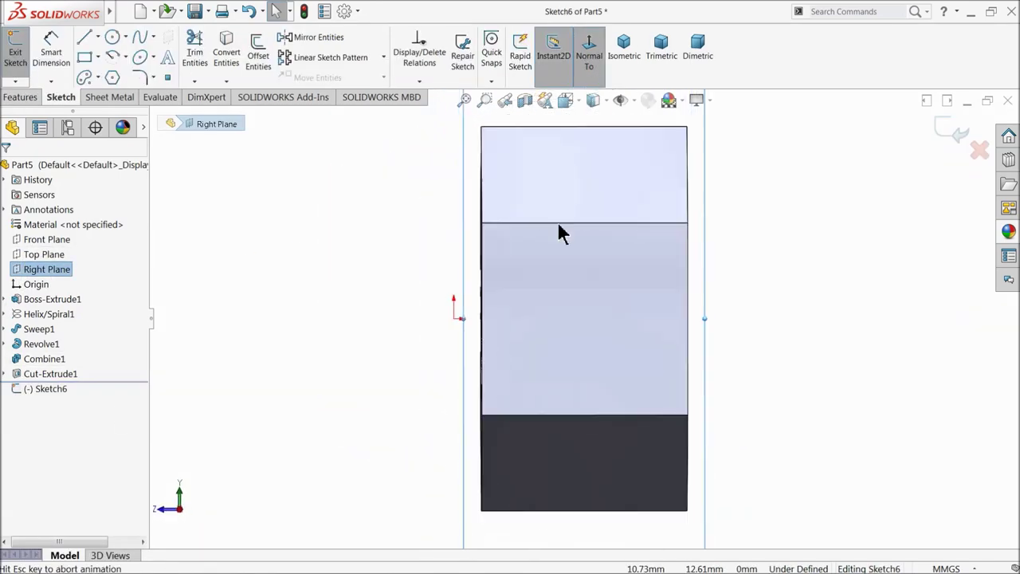
pyautogui.click(86, 40)
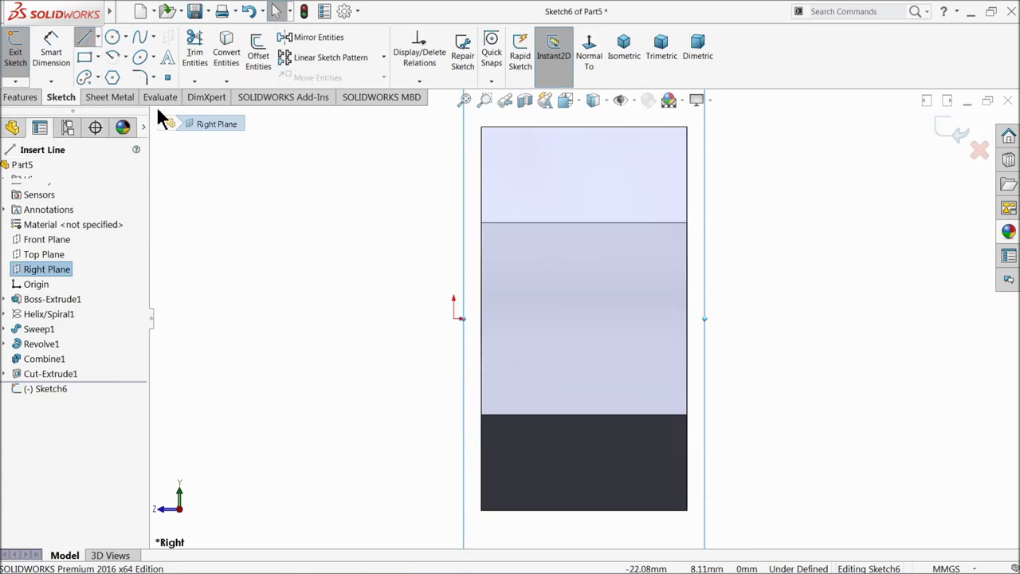
pyautogui.click(416, 319)
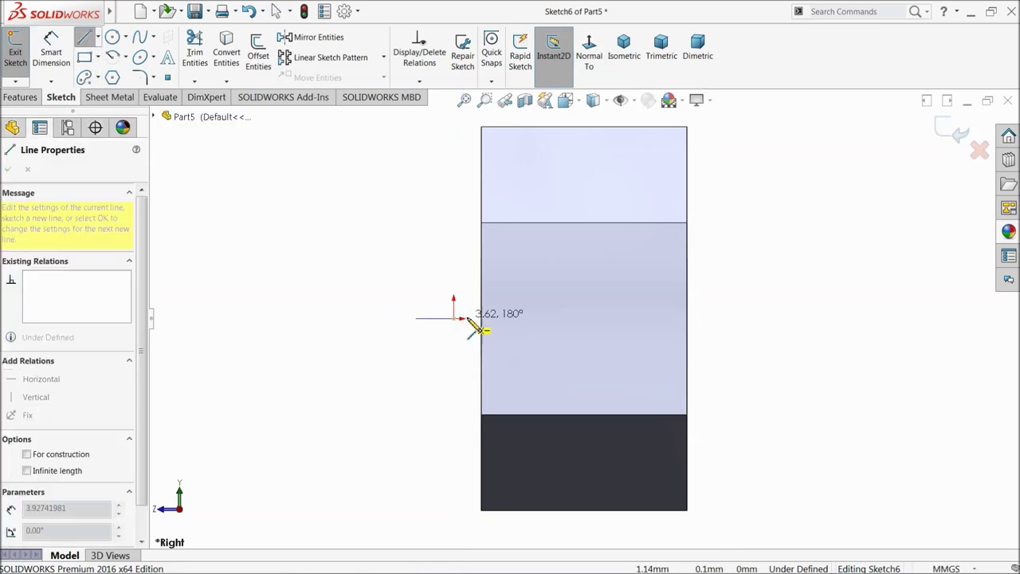
pyautogui.click(522, 319)
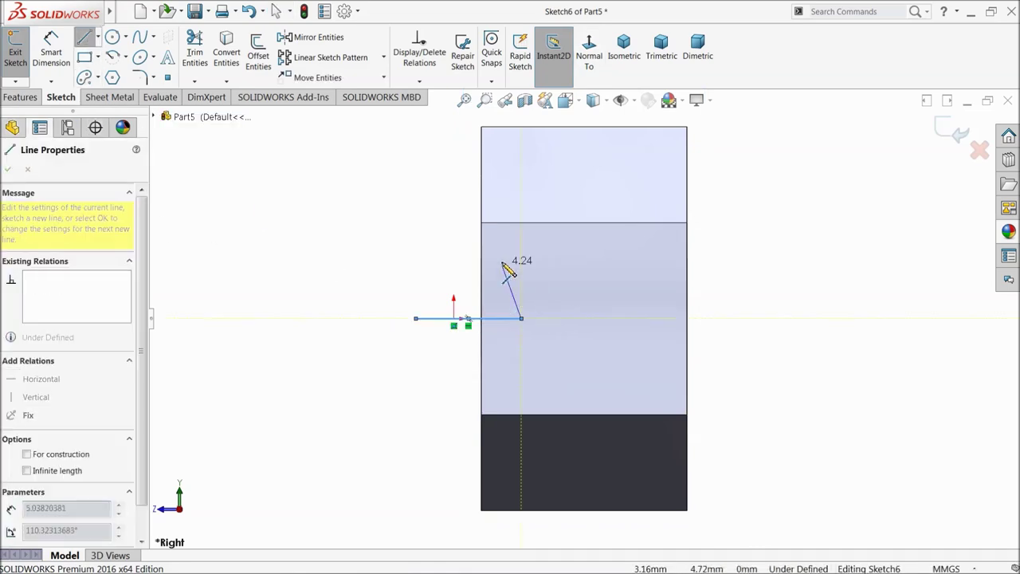
pyautogui.click(463, 194)
pyautogui.click(415, 194)
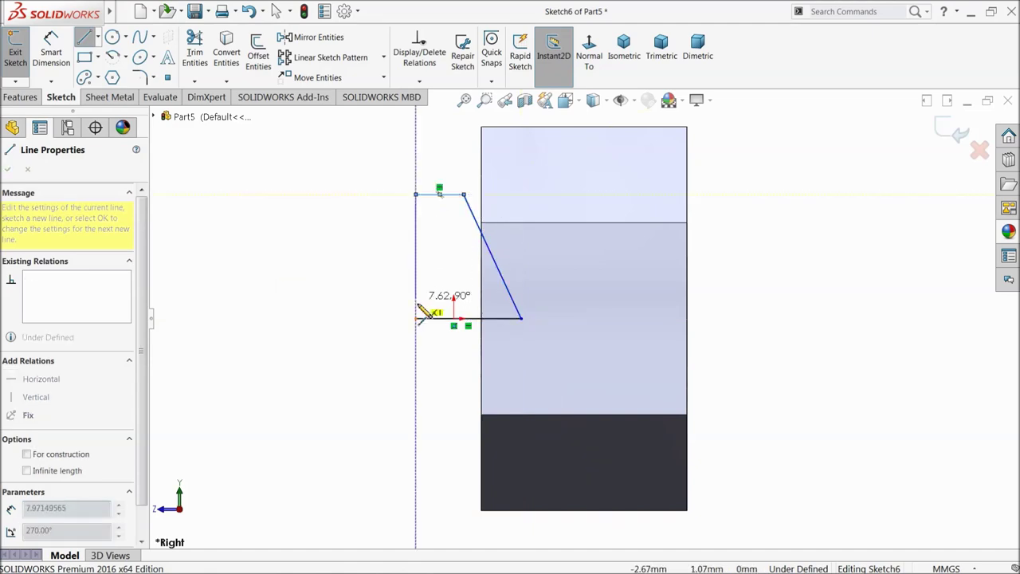
pyautogui.click(415, 319)
pyautogui.rightClick(274, 256)
pyautogui.click(309, 263)
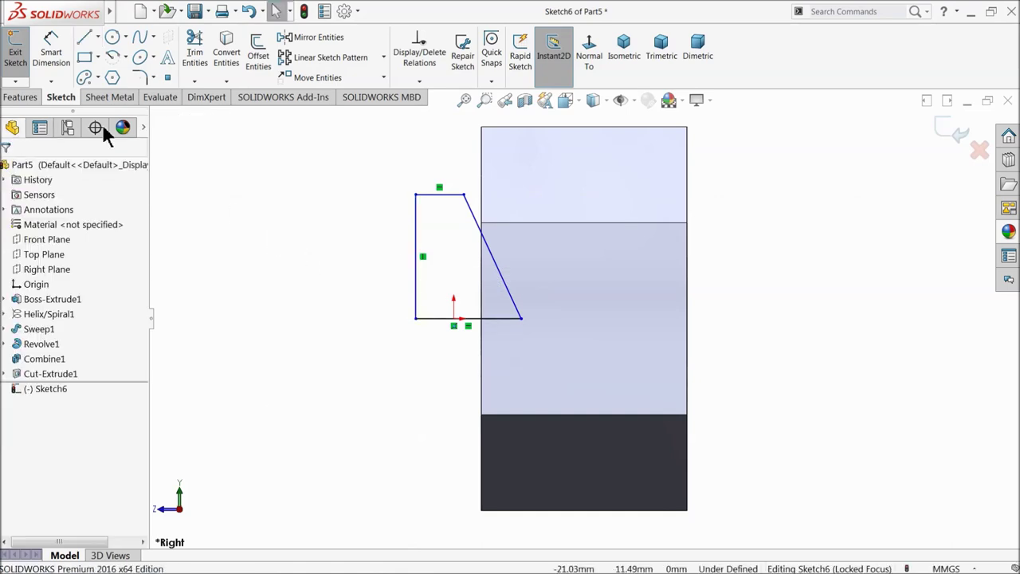
# Set the slanted edge to 60° and its corner 4 mm from the nut edge
pyautogui.click(51, 52)
pyautogui.scroll(-5, 502, 335)
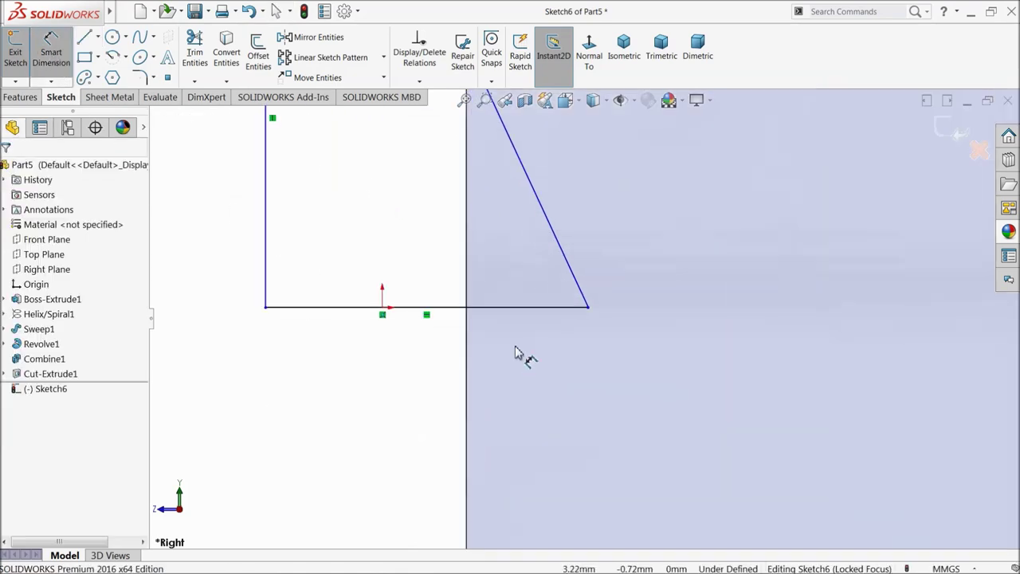
pyautogui.click(582, 297)
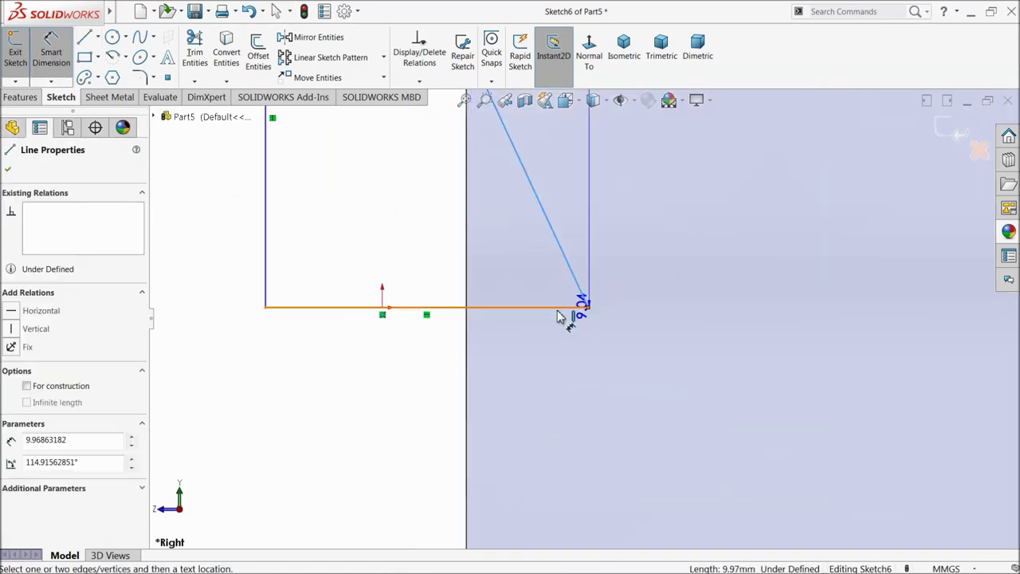
pyautogui.click(562, 308)
pyautogui.click(531, 277)
pyautogui.write('60')
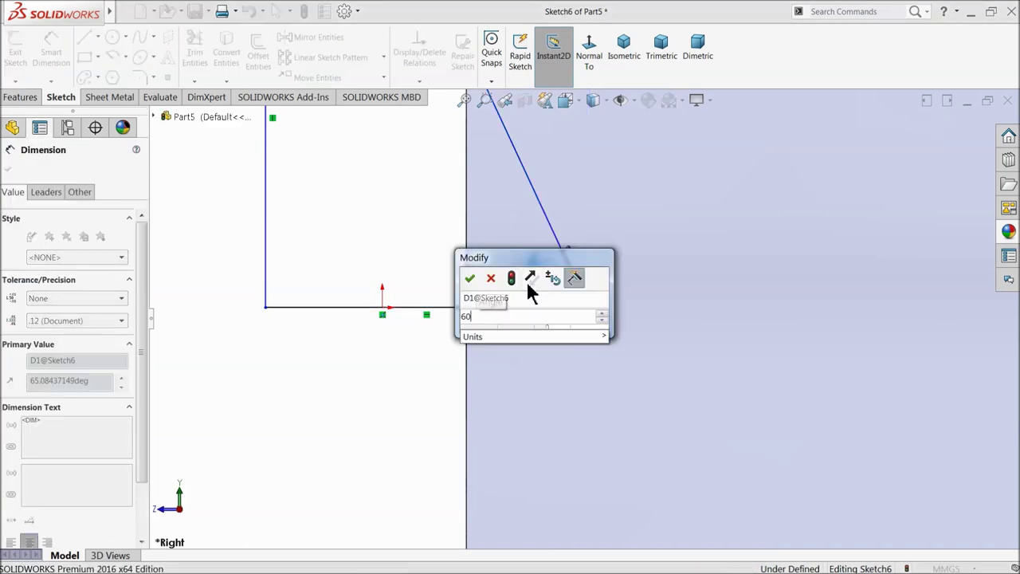
pyautogui.press('Return')
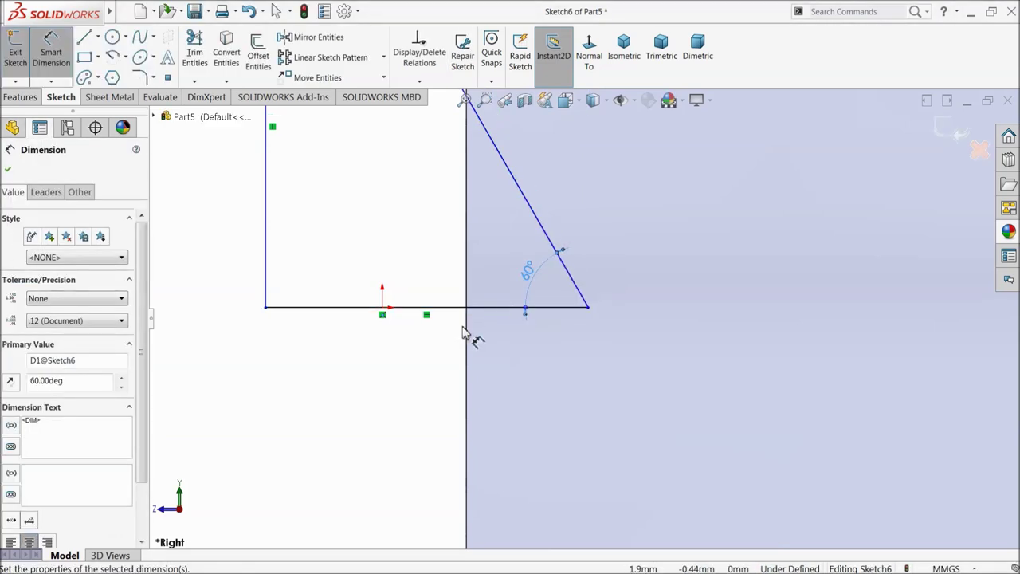
pyautogui.click(467, 336)
pyautogui.click(588, 308)
pyautogui.click(519, 358)
pyautogui.write('4')
pyautogui.press('Return')
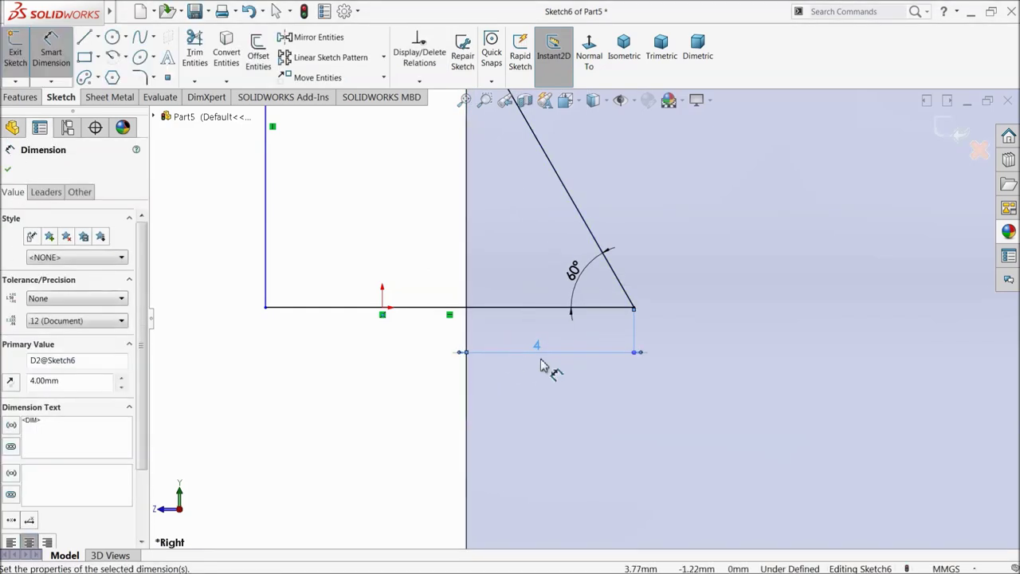
# Dimension the top edge 3 mm and the left edge height 8 mm
pyautogui.scroll(3, 549, 327)
pyautogui.scroll(1, 542, 271)
pyautogui.scroll(-3, 514, 235)
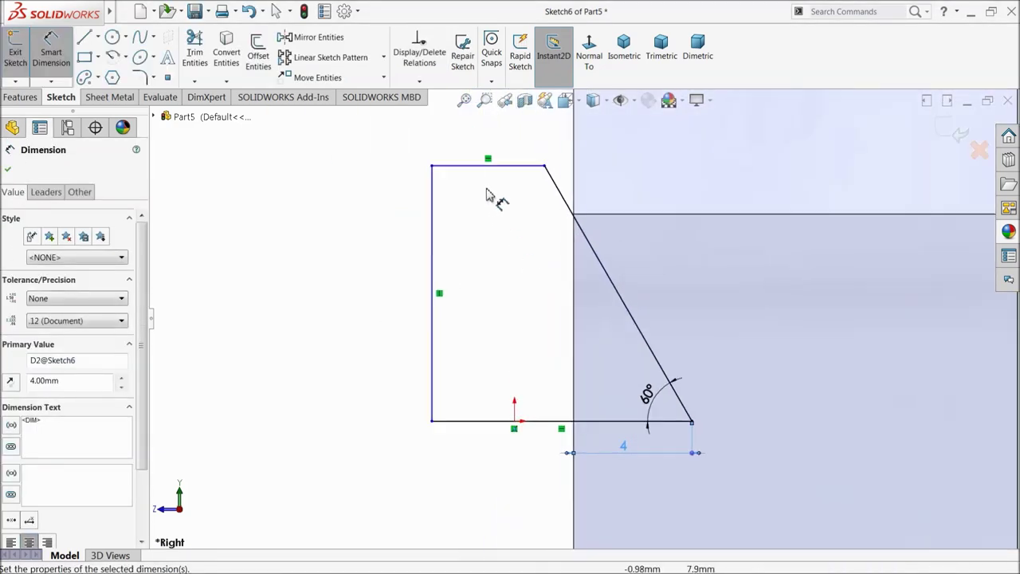
pyautogui.click(485, 166)
pyautogui.click(478, 142)
pyautogui.write('3.80548655mm')
pyautogui.press('Return')
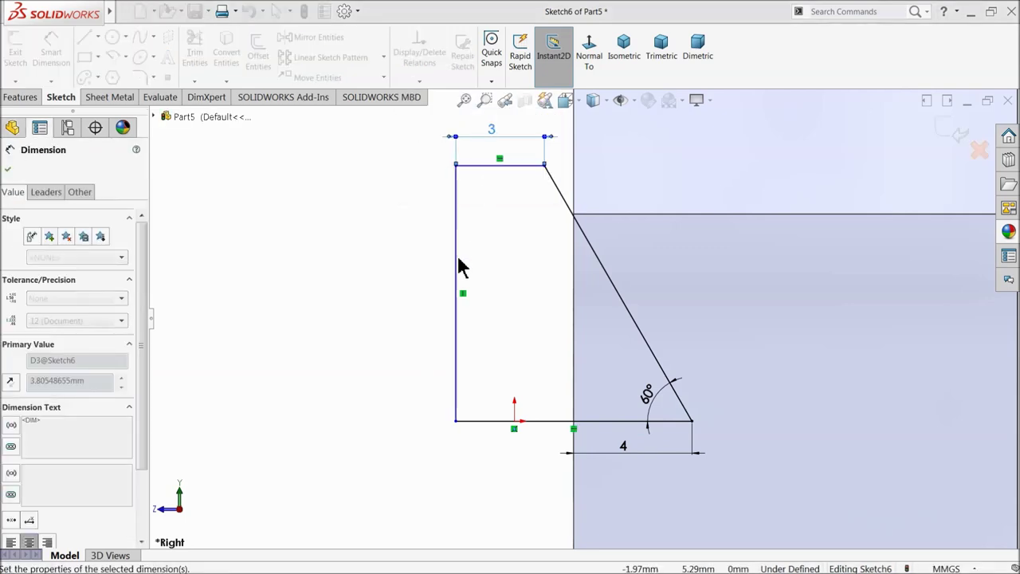
pyautogui.click(459, 279)
pyautogui.click(411, 287)
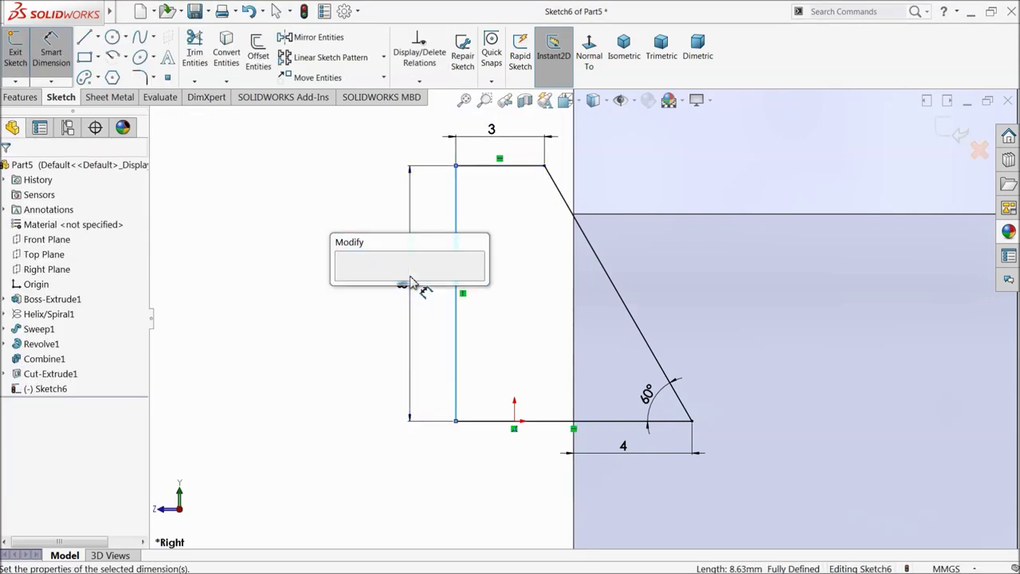
pyautogui.press('Return')
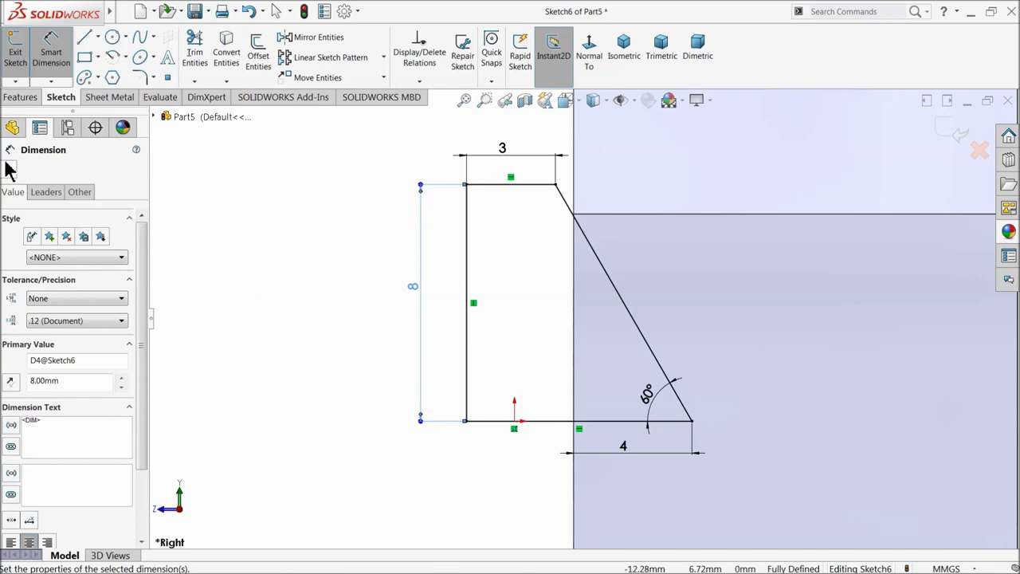
pyautogui.click(20, 97)
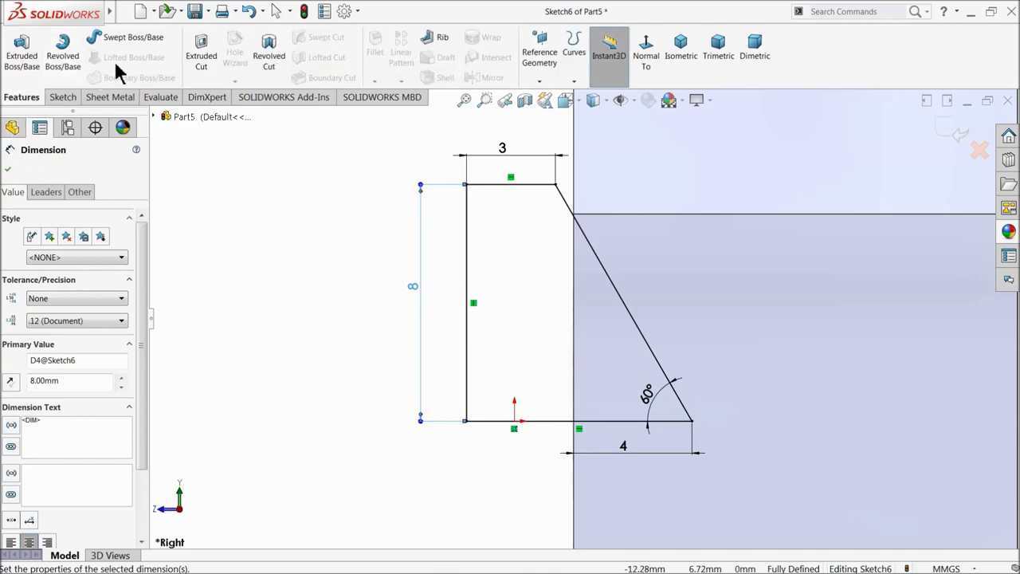
pyautogui.click(269, 56)
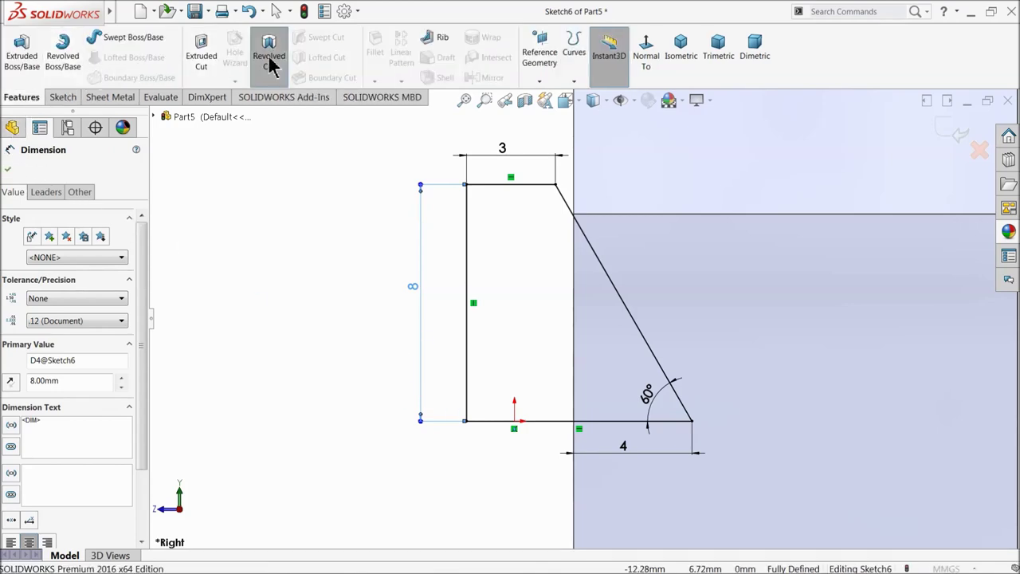
# Revolve-cut the 60° profile 360° about its bottom line to chamfer the bore's entry edge
pyautogui.click(588, 421)
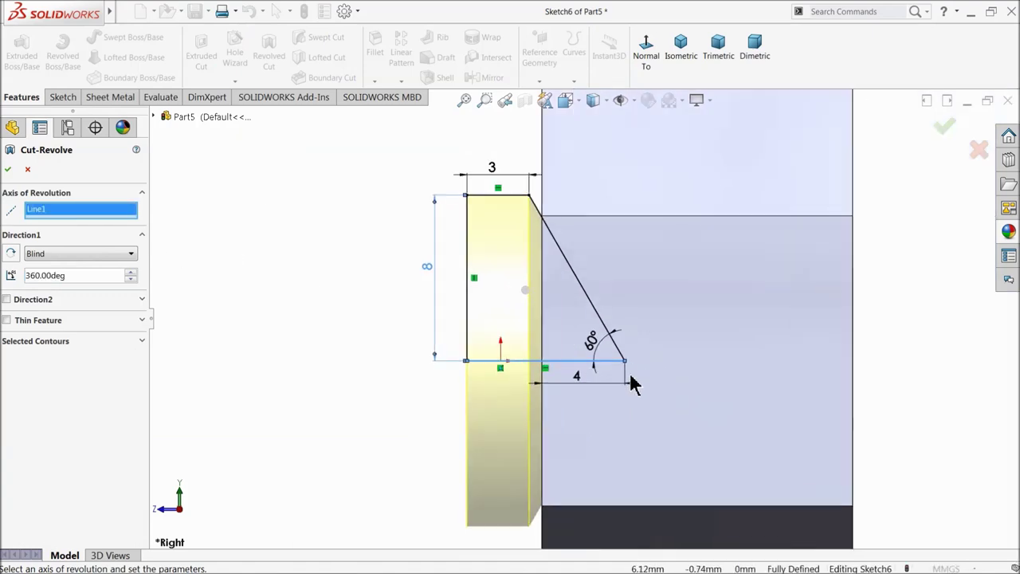
pyautogui.scroll(-2, 478, 353)
pyautogui.scroll(2, 433, 356)
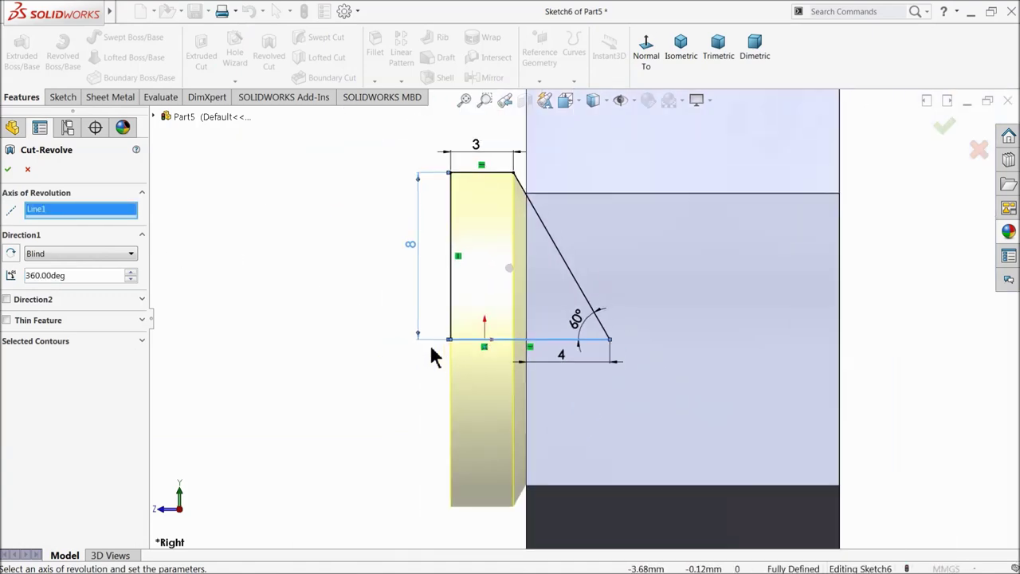
pyautogui.click(9, 169)
pyautogui.moveTo(382, 326); pyautogui.dragTo(296, 355, button='middle')
pyautogui.scroll(4, 334, 333)
pyautogui.scroll(-2, 475, 317)
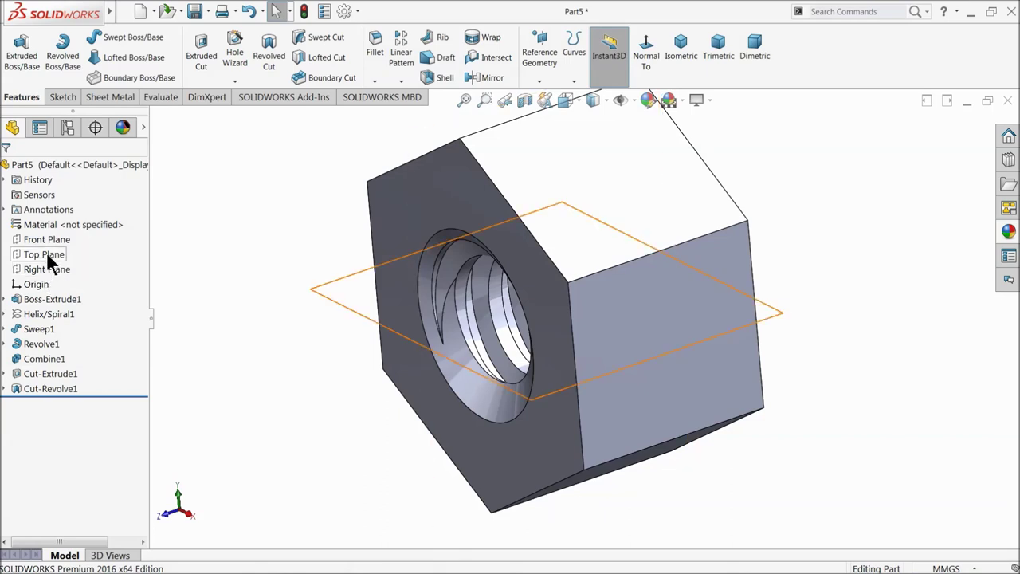
pyautogui.moveTo(264, 315); pyautogui.dragTo(305, 325, button='middle')
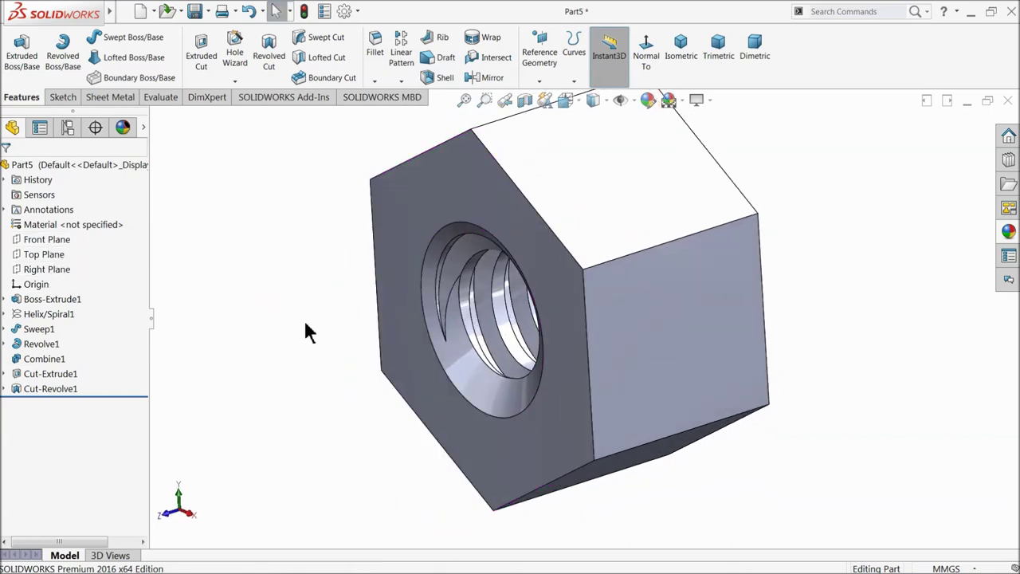
# Create Plane1 midway between the nut's front and back hex faces
pyautogui.click(540, 82)
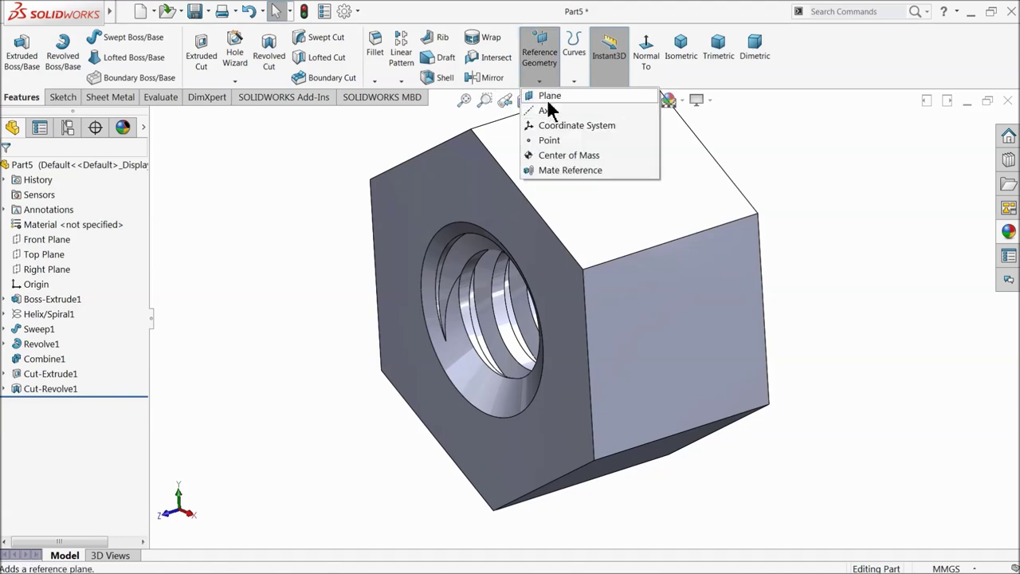
pyautogui.click(548, 96)
pyautogui.click(467, 198)
pyautogui.moveTo(587, 250); pyautogui.dragTo(490, 268, button='middle')
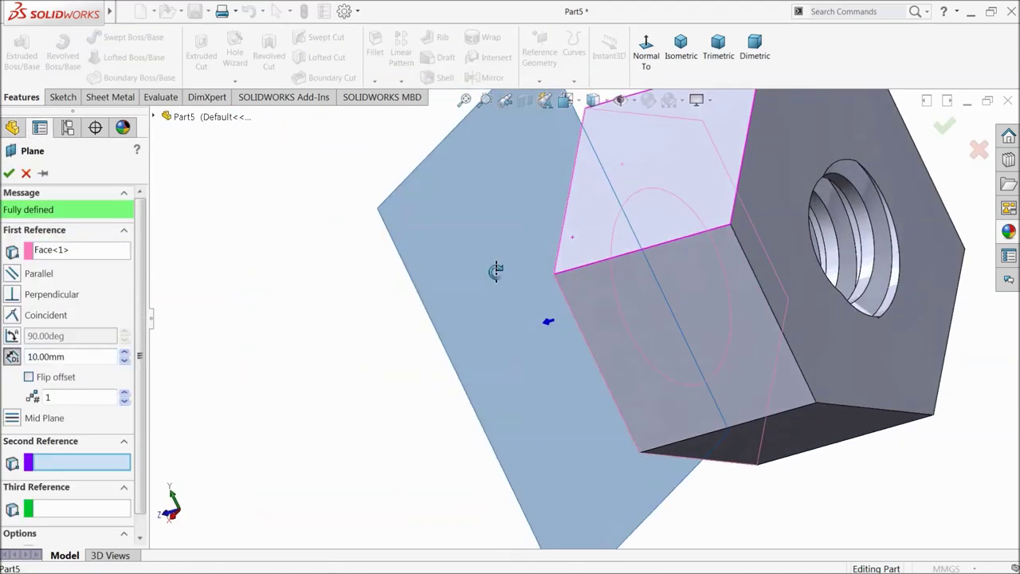
pyautogui.click(788, 201)
pyautogui.moveTo(788, 202); pyautogui.dragTo(607, 259, button='middle')
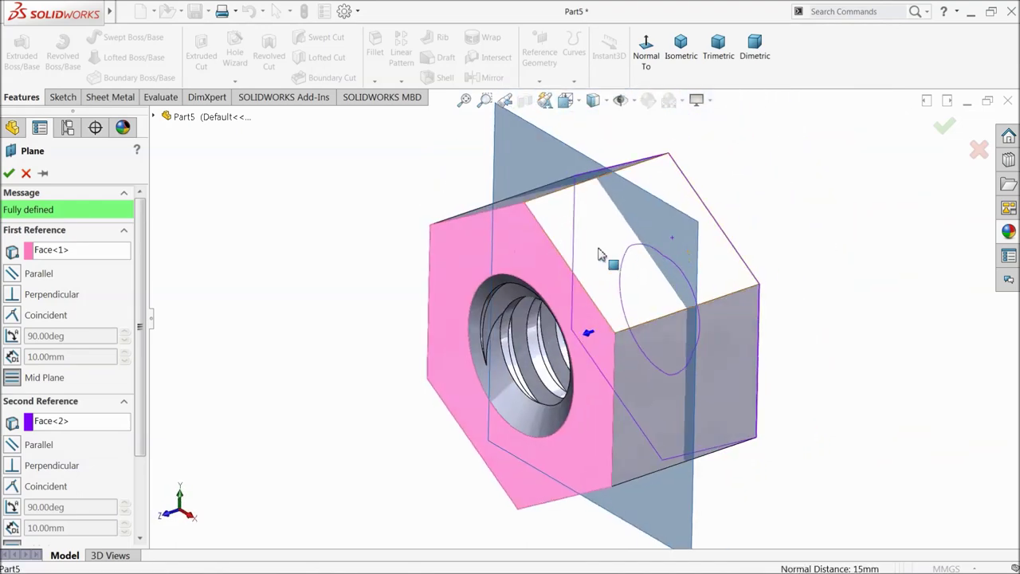
pyautogui.click(10, 173)
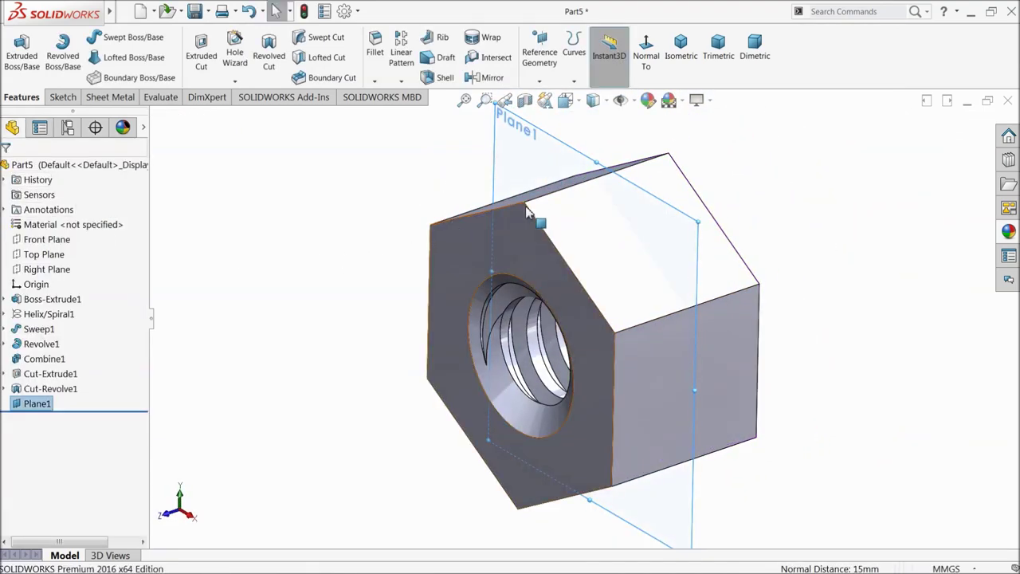
pyautogui.click(489, 78)
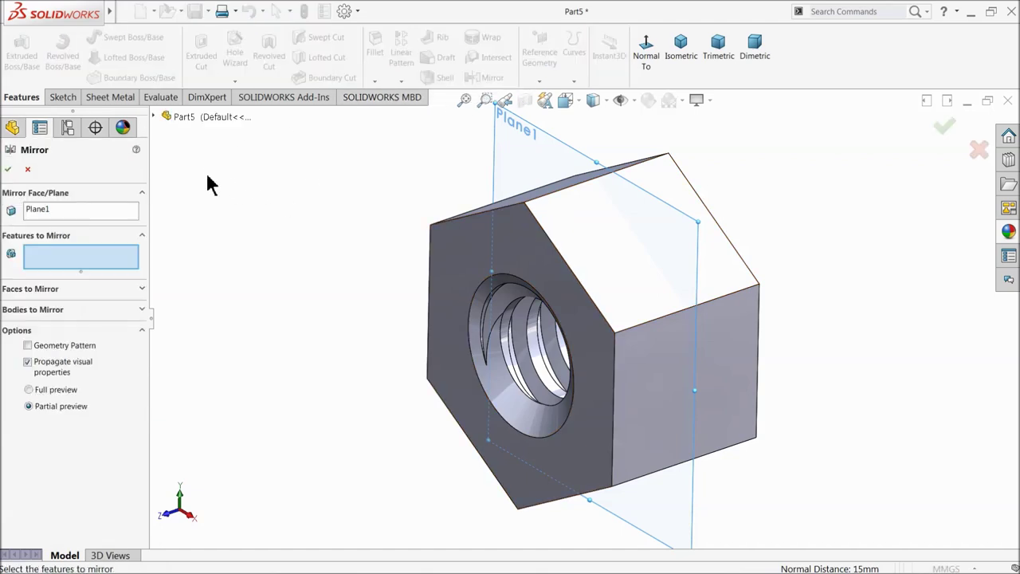
# Mirror Cut-Revolve1 across Plane1 to chamfer the nut's opposite end, then hide Plane1
pyautogui.click(155, 116)
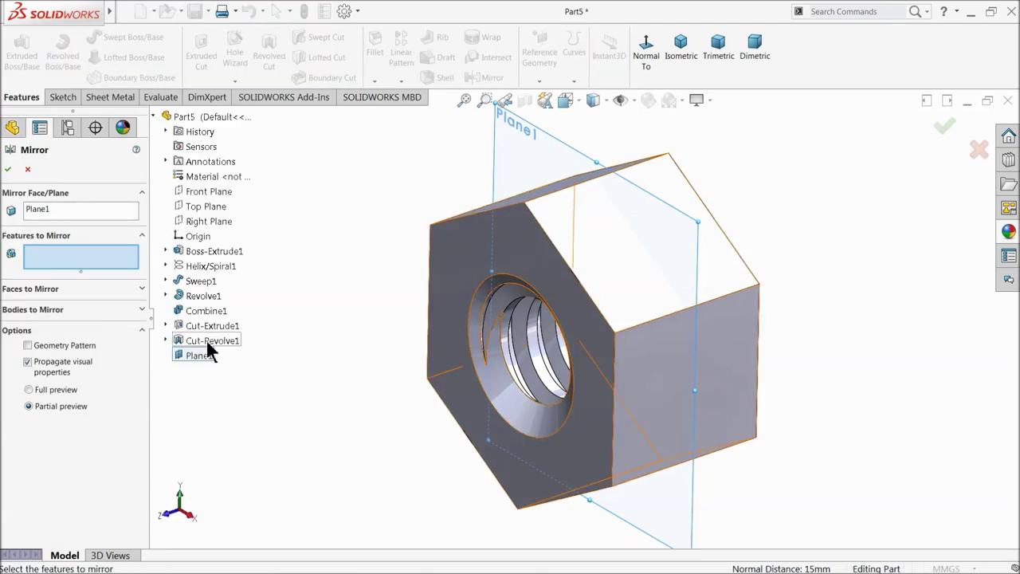
pyautogui.click(208, 341)
pyautogui.moveTo(663, 369)
pyautogui.mouseDown(button='middle')
pyautogui.moveTo(574, 358)
pyautogui.moveTo(660, 358)
pyautogui.mouseUp(button='middle')
pyautogui.click(7, 169)
pyautogui.moveTo(388, 321)
pyautogui.mouseDown(button='middle')
pyautogui.moveTo(307, 310)
pyautogui.moveTo(379, 303)
pyautogui.mouseUp(button='middle')
pyautogui.click(502, 139)
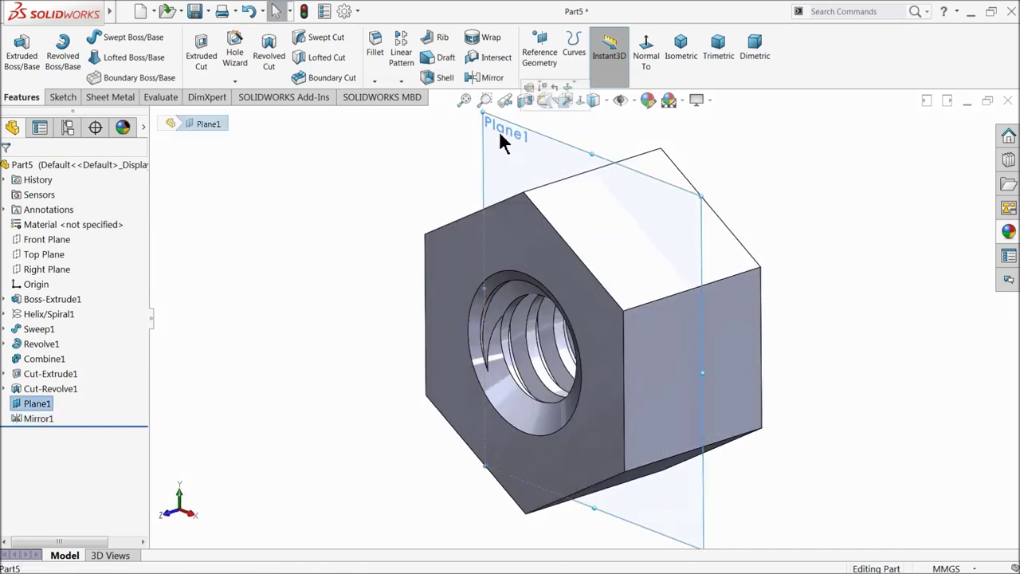
pyautogui.click(556, 102)
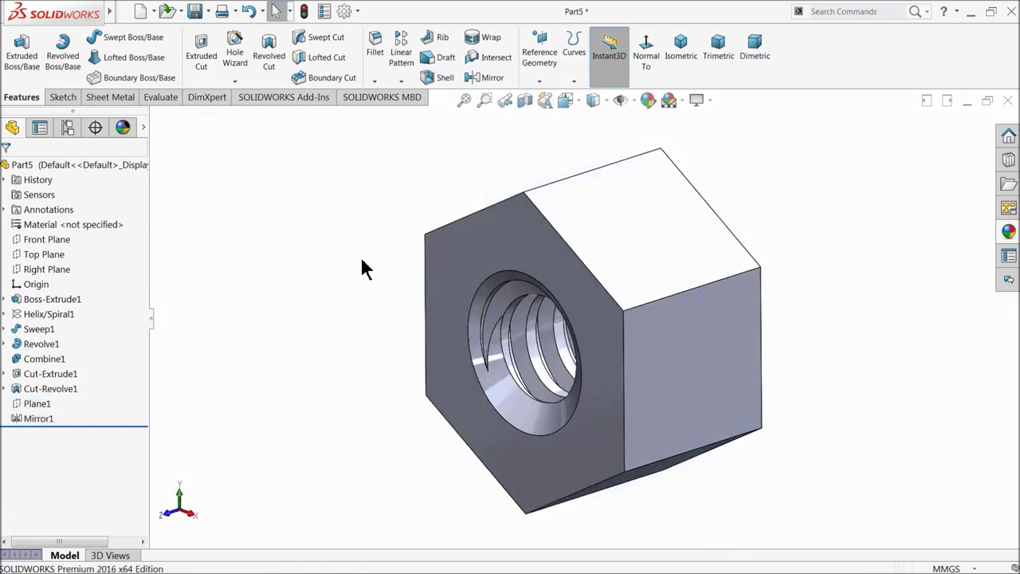
# Add Plane2, offset 18 mm from the Right Plane
pyautogui.click(32, 269)
pyautogui.click(538, 82)
pyautogui.click(548, 97)
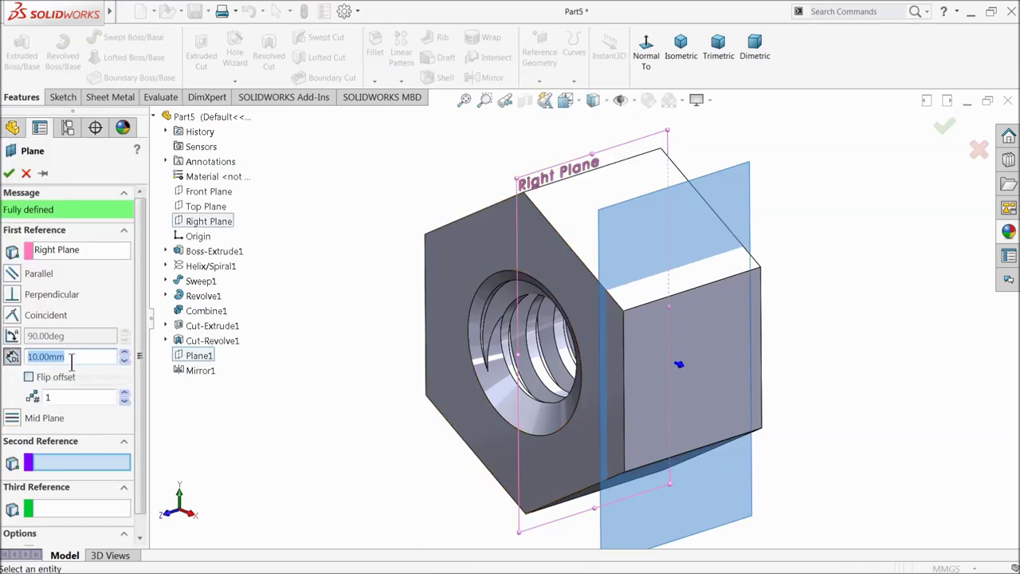
pyautogui.write('18')
pyautogui.press('Return')
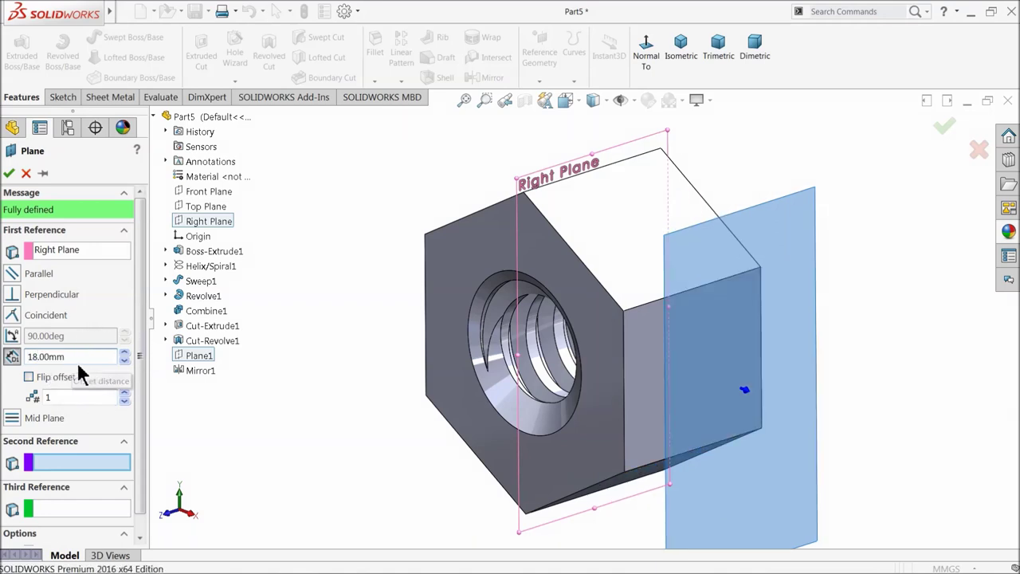
pyautogui.click(9, 173)
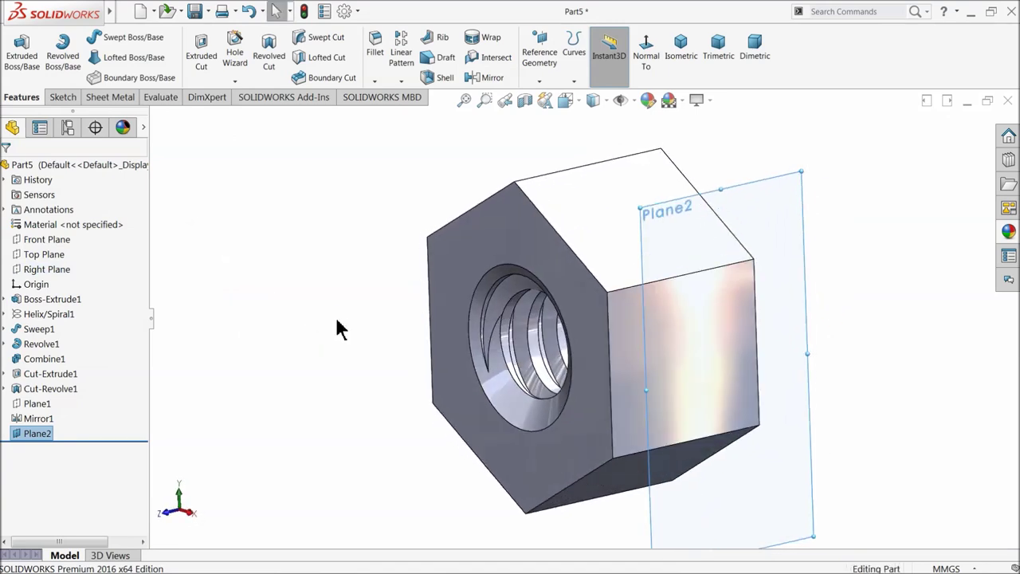
pyautogui.click(63, 96)
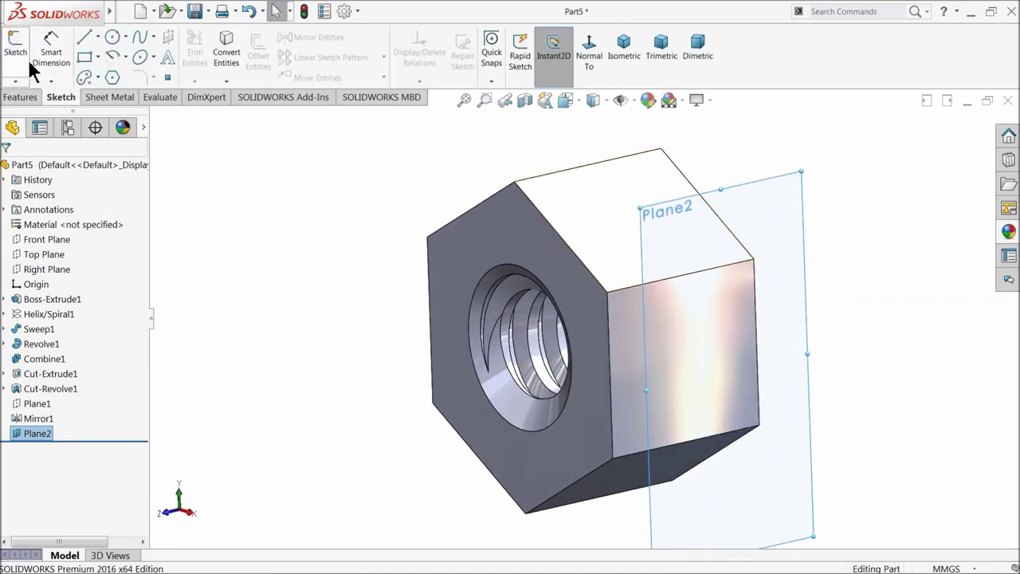
# Start a sketch on Plane2, view it face-on, and draw a diagonal centerline
pyautogui.click(27, 63)
pyautogui.click(112, 37)
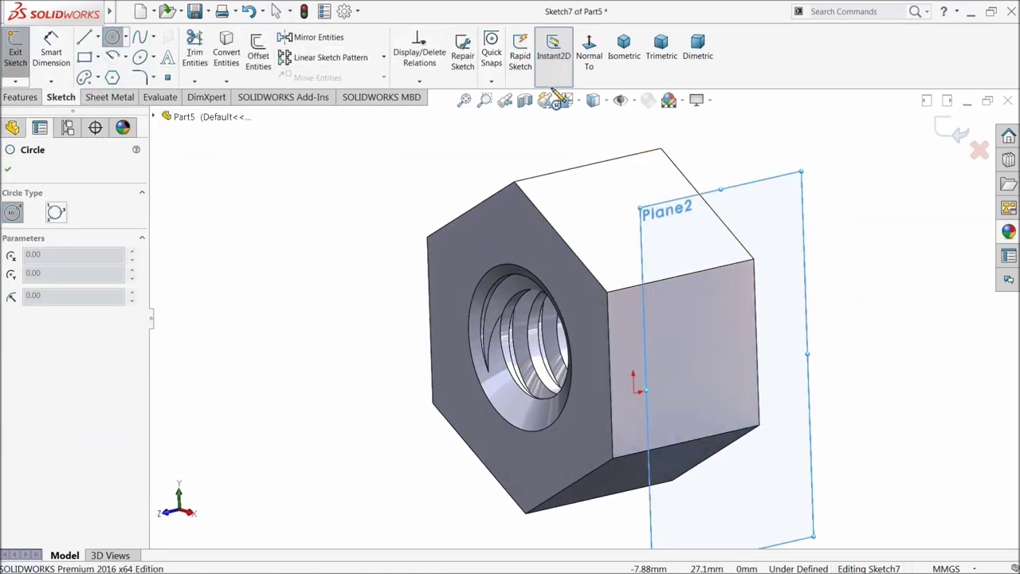
pyautogui.click(590, 56)
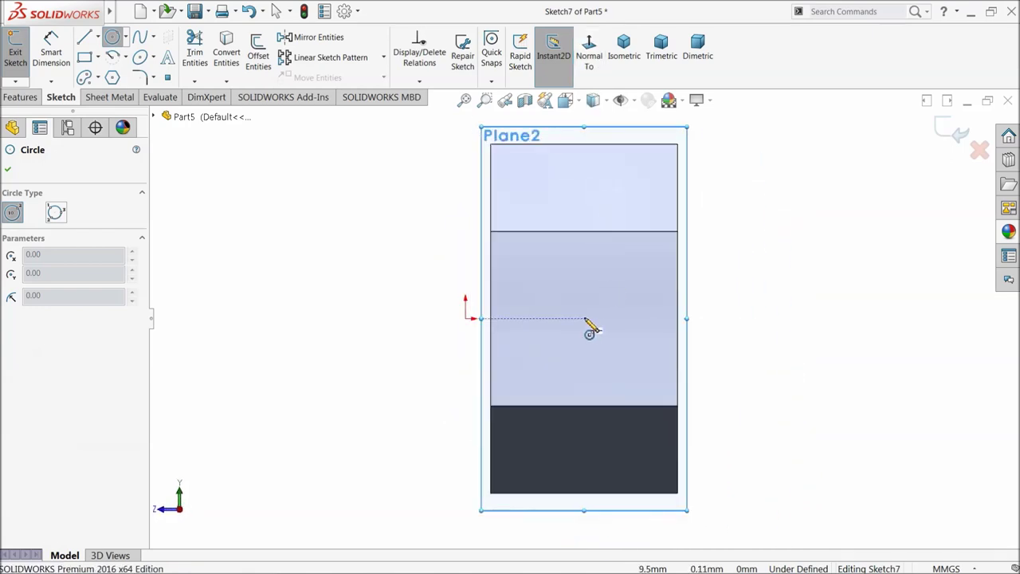
pyautogui.click(98, 37)
pyautogui.click(109, 71)
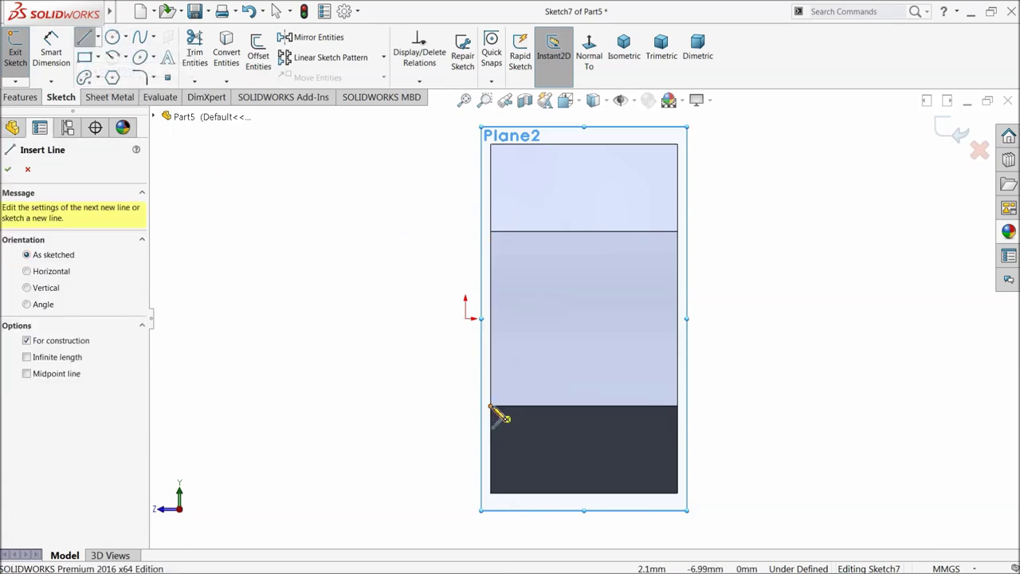
pyautogui.click(490, 406)
pyautogui.click(677, 232)
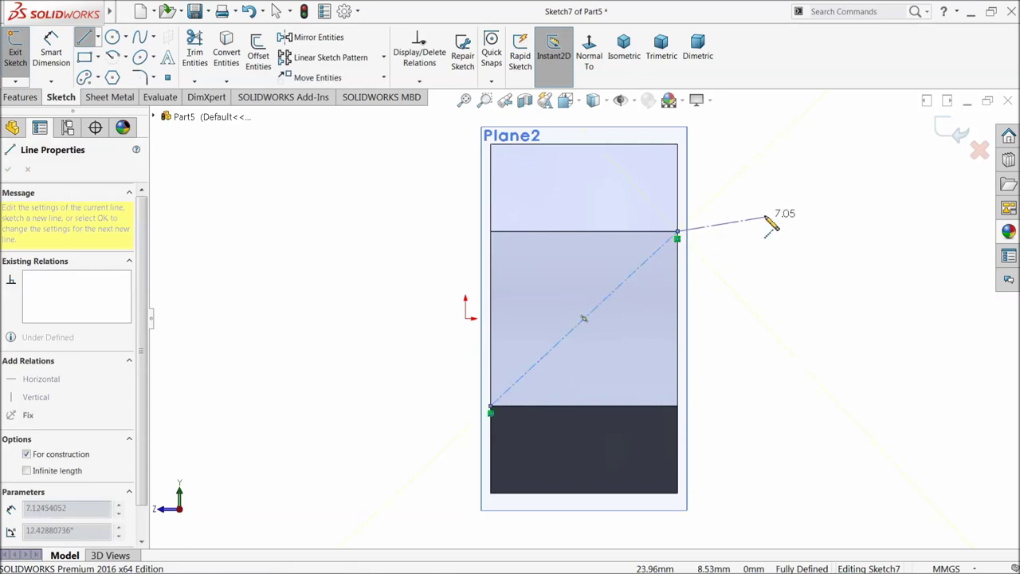
pyautogui.rightClick(781, 219)
pyautogui.click(801, 215)
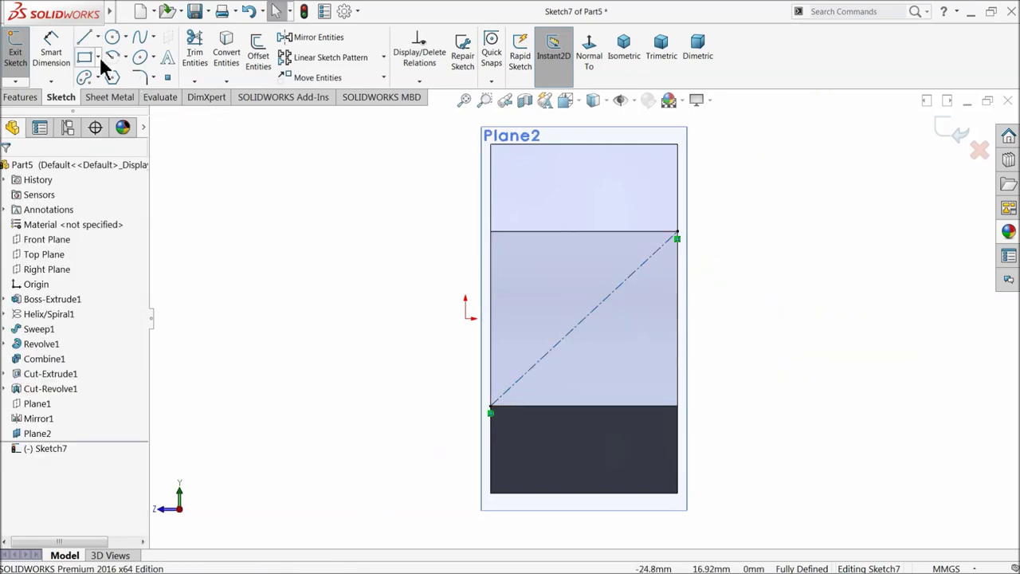
# Draw two concentric circles at the centerline's midpoint and dimension one to Ø8
pyautogui.click(113, 39)
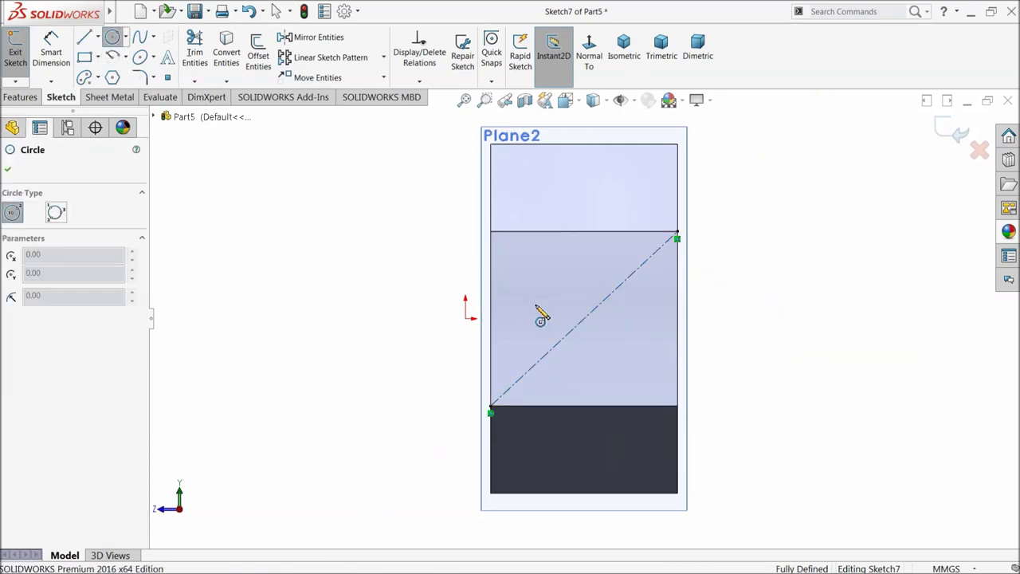
pyautogui.click(585, 320)
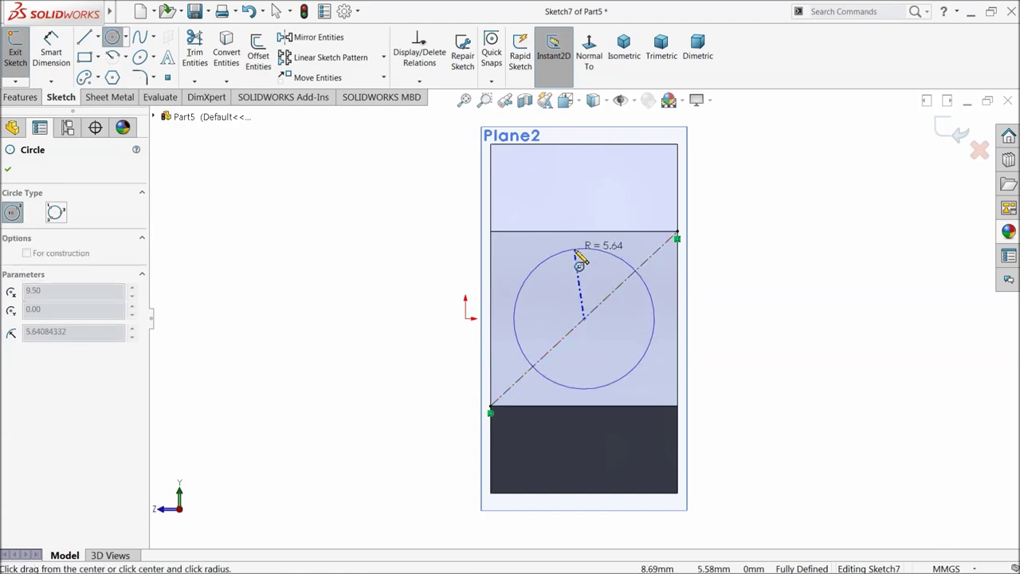
pyautogui.click(579, 255)
pyautogui.click(587, 319)
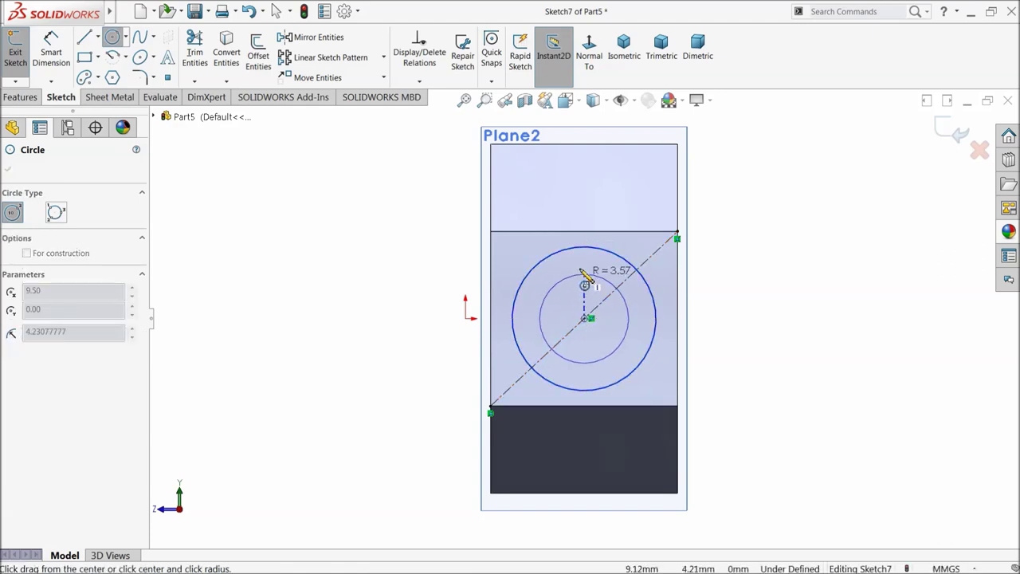
pyautogui.click(599, 266)
pyautogui.click(51, 62)
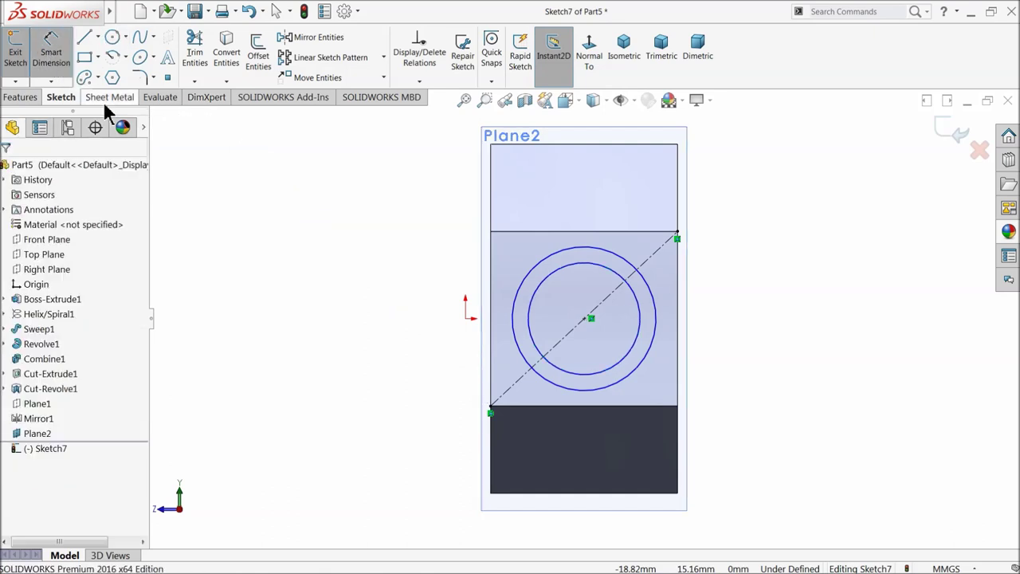
pyautogui.click(514, 327)
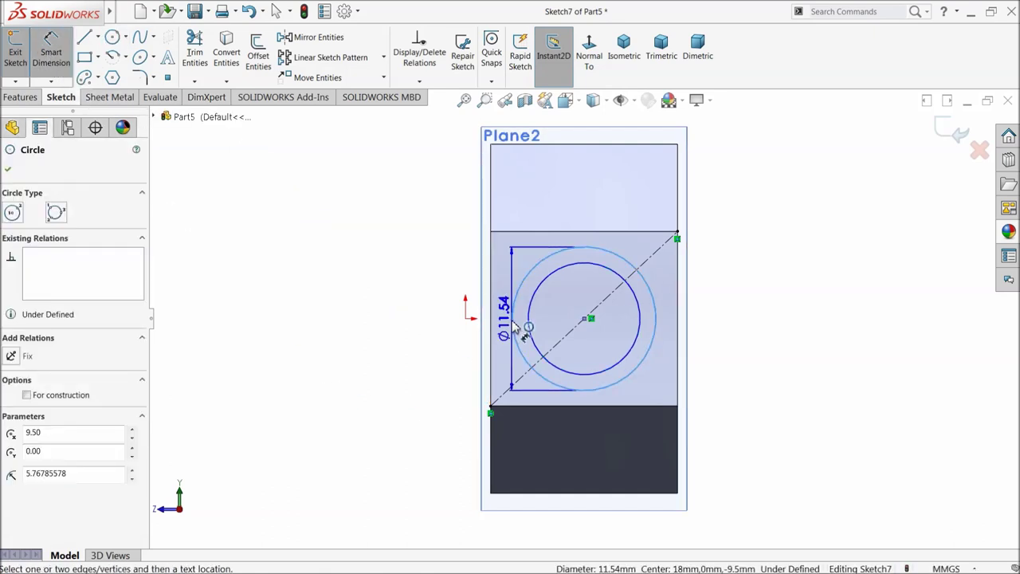
pyautogui.click(388, 309)
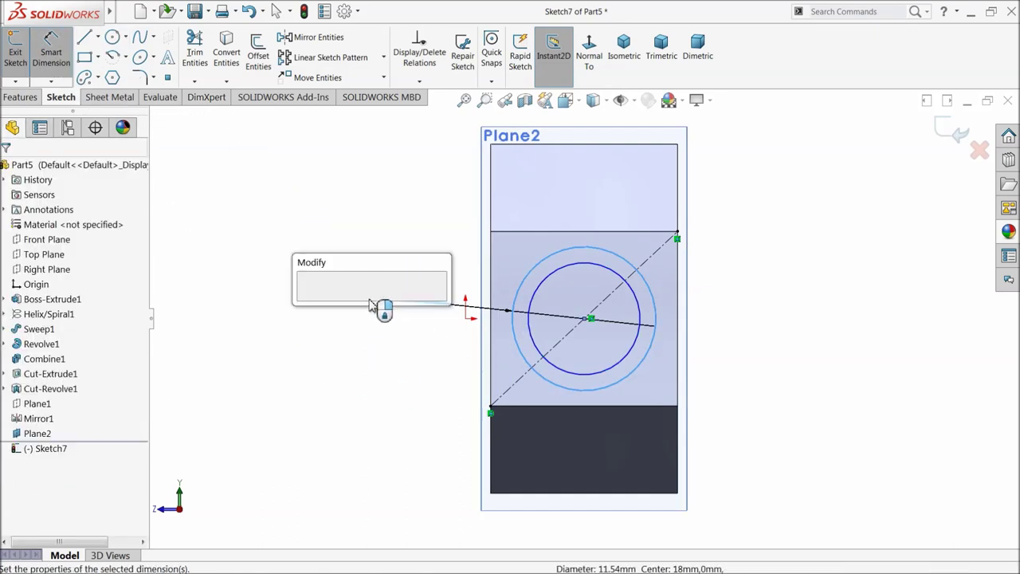
pyautogui.write('8')
pyautogui.press('Return')
pyautogui.scroll(-3, 580, 335)
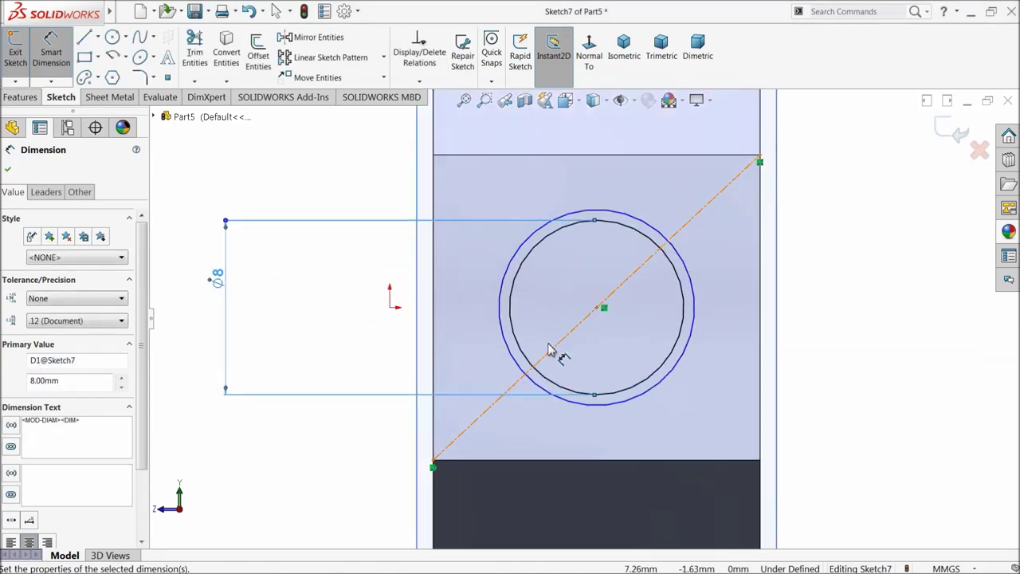
pyautogui.click(9, 169)
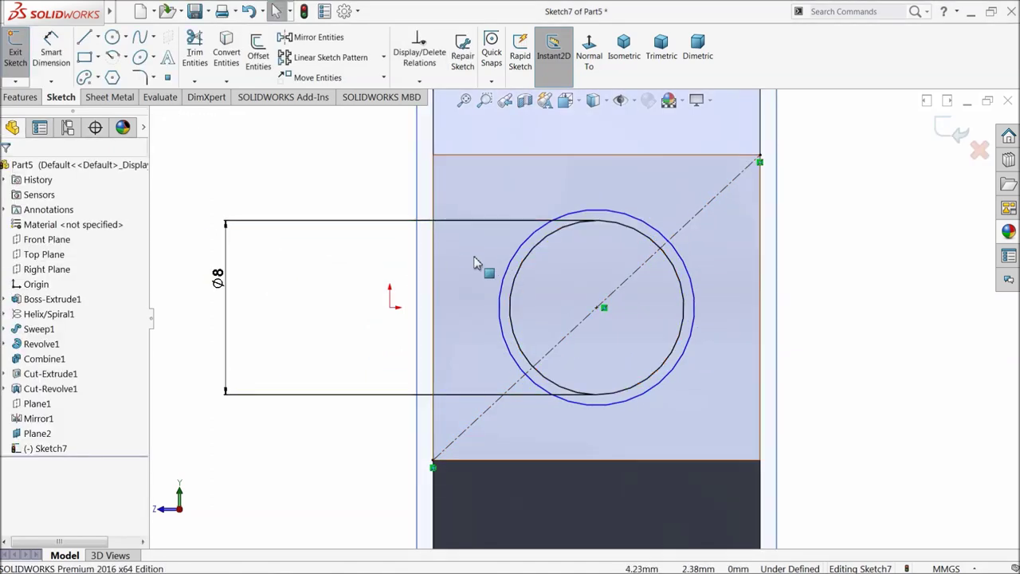
# Try a 2.5 mm gap dimension with the second circle shrunk inward, then delete it
pyautogui.moveTo(519, 250); pyautogui.dragTo(557, 285)
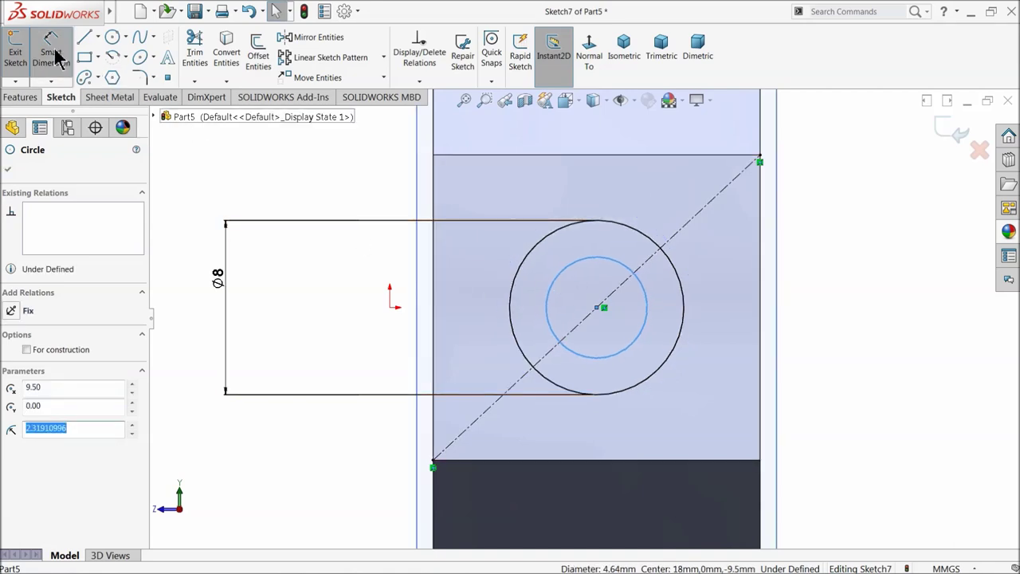
pyautogui.click(52, 49)
pyautogui.click(516, 282)
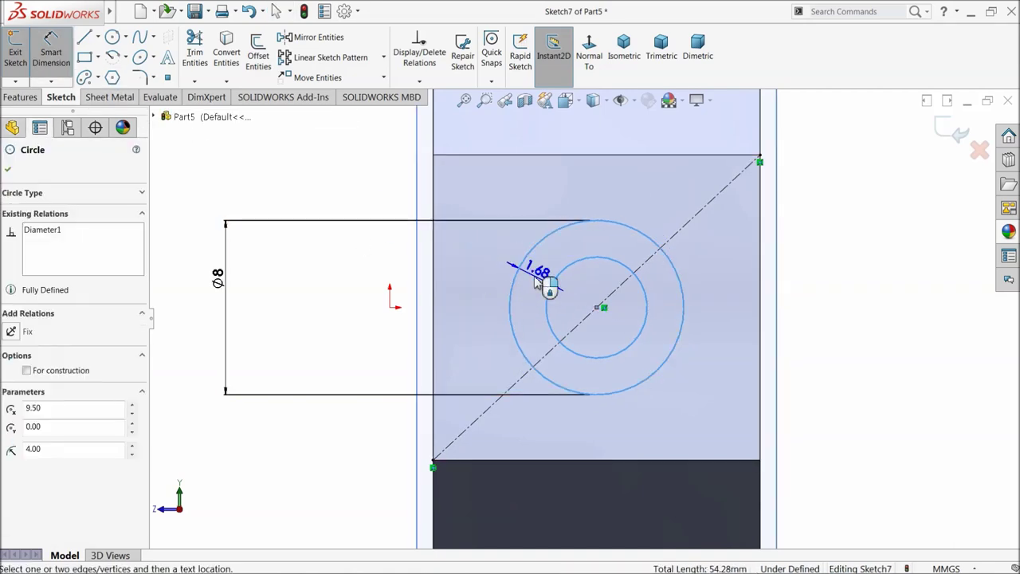
pyautogui.click(532, 281)
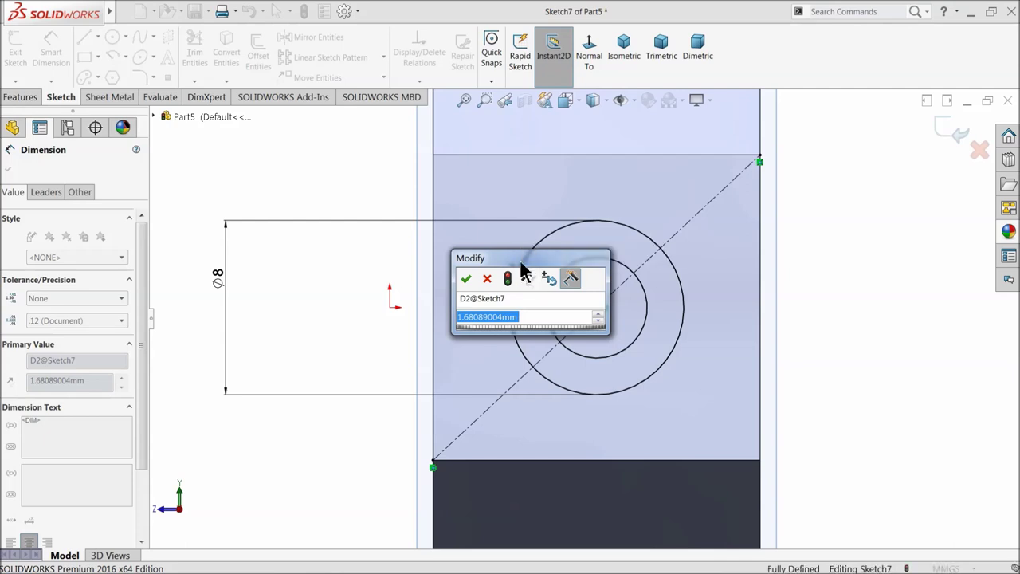
pyautogui.write('2.5')
pyautogui.press('Return')
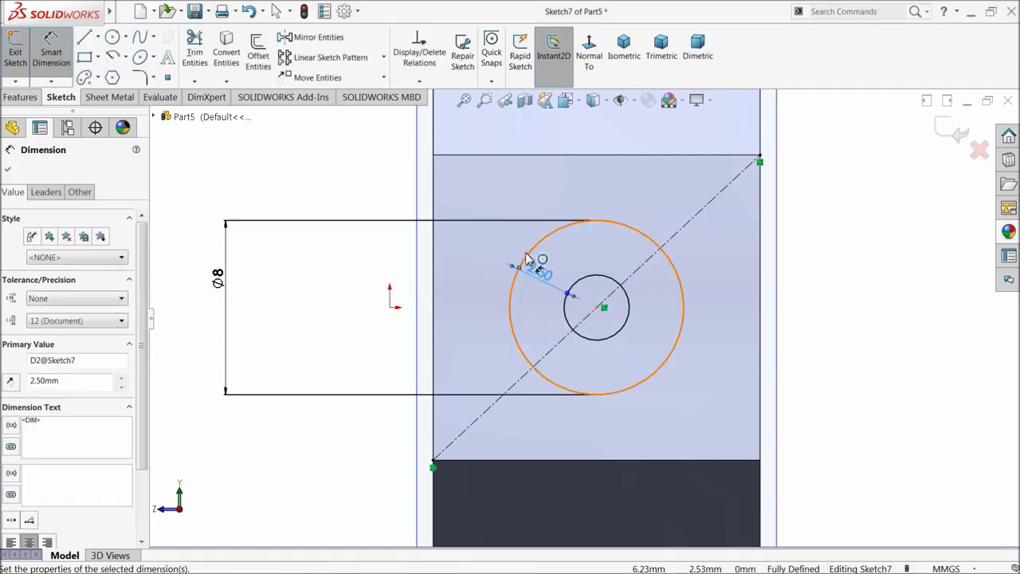
pyautogui.press('f')
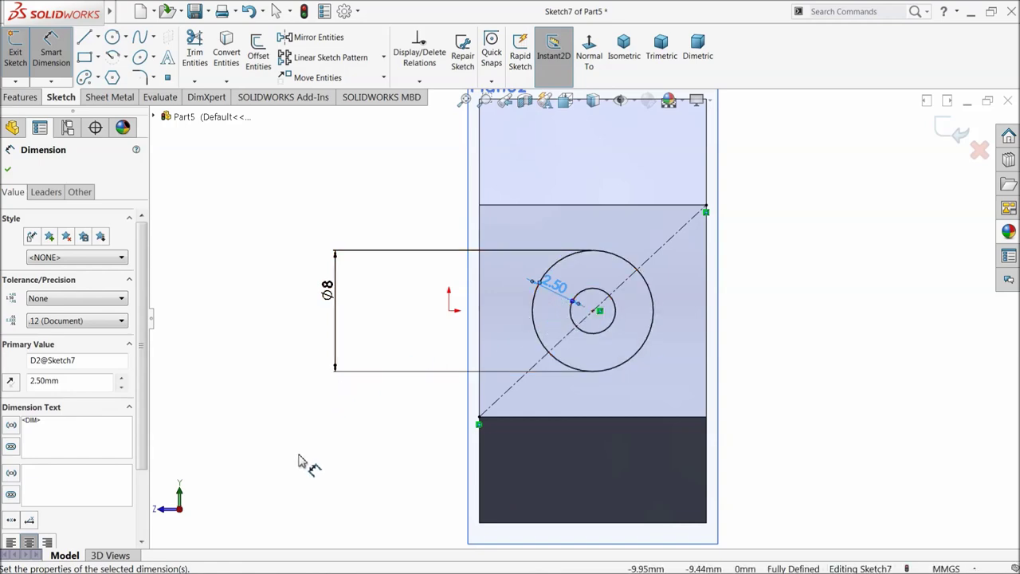
pyautogui.press('Escape')
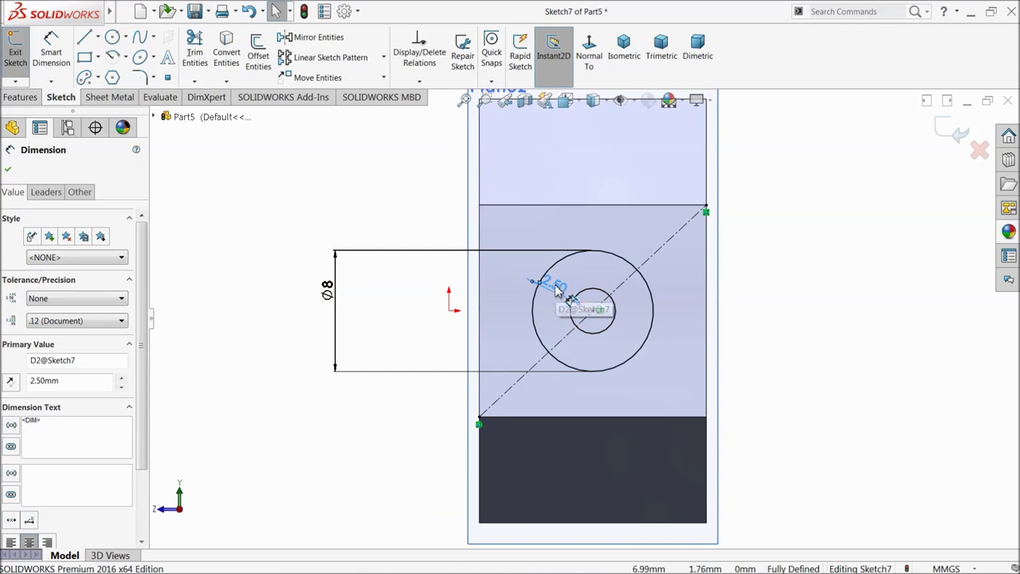
pyautogui.press('Delete')
pyautogui.scroll(-1, 582, 309)
# Enlarge the second circle beyond the Ø8 circle and dimension the gap to 2.5 mm
pyautogui.moveTo(577, 306); pyautogui.dragTo(505, 276)
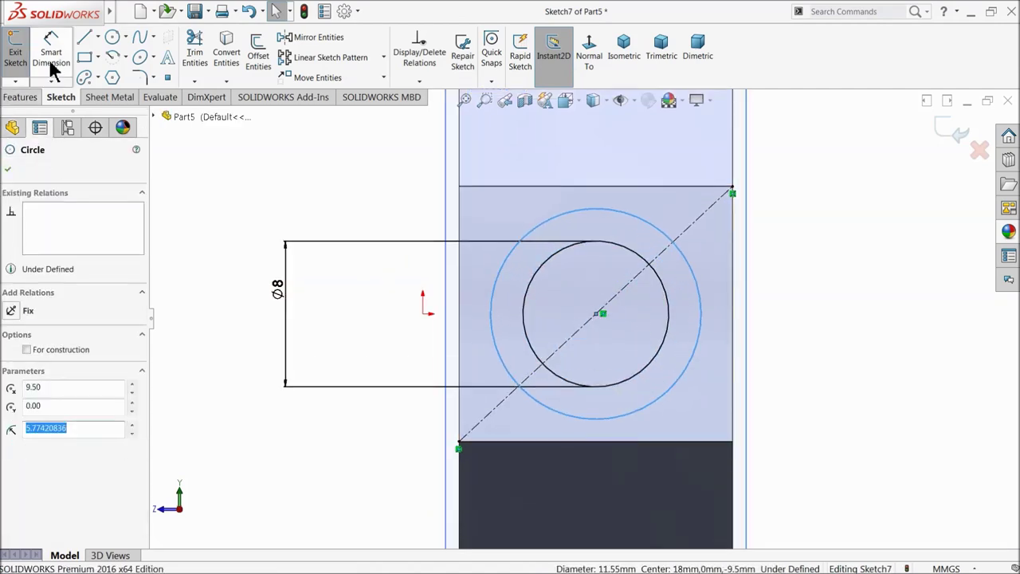
pyautogui.click(52, 70)
pyautogui.click(507, 274)
pyautogui.click(526, 291)
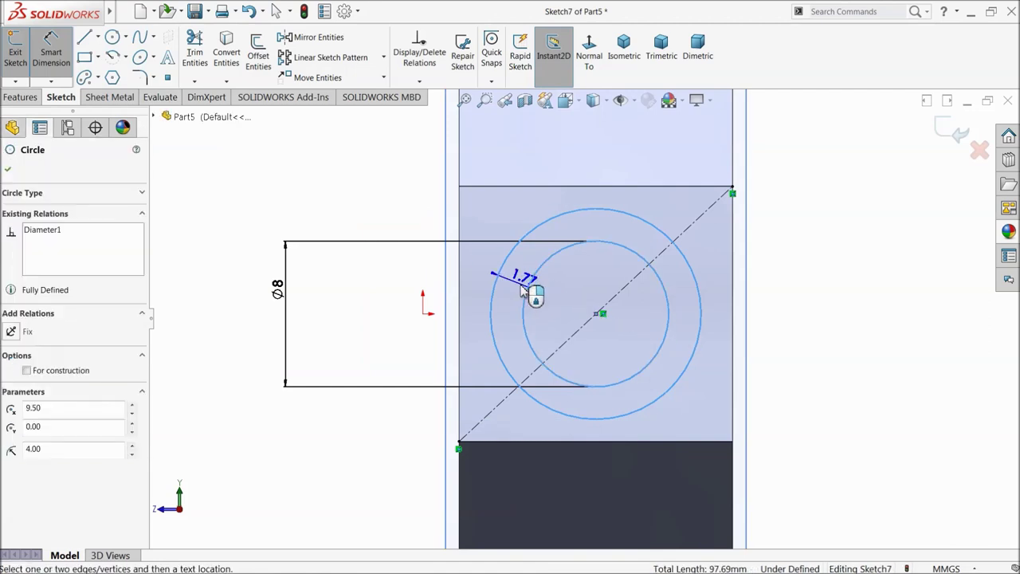
pyautogui.click(512, 289)
pyautogui.write('2.5')
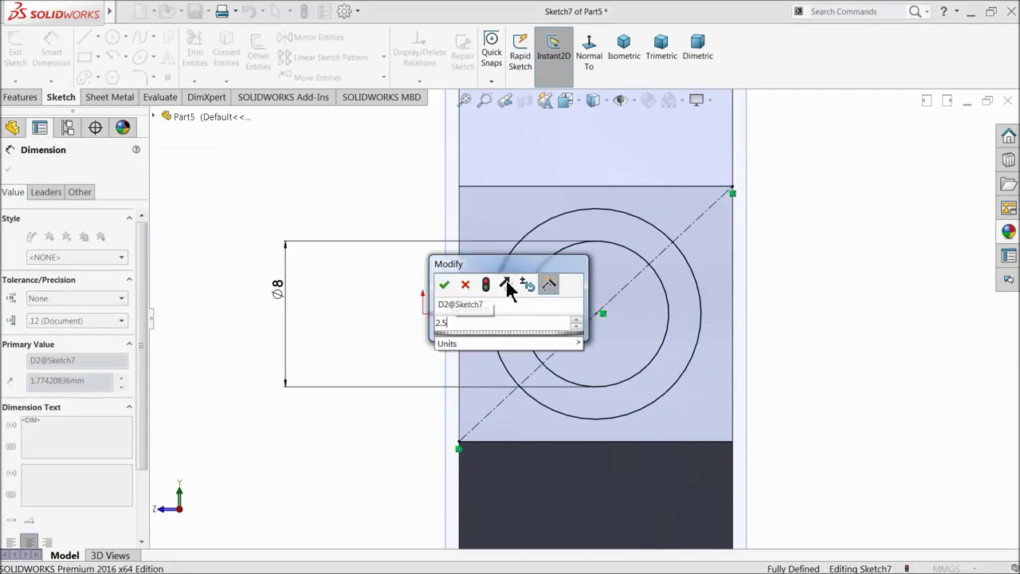
pyautogui.press('Return')
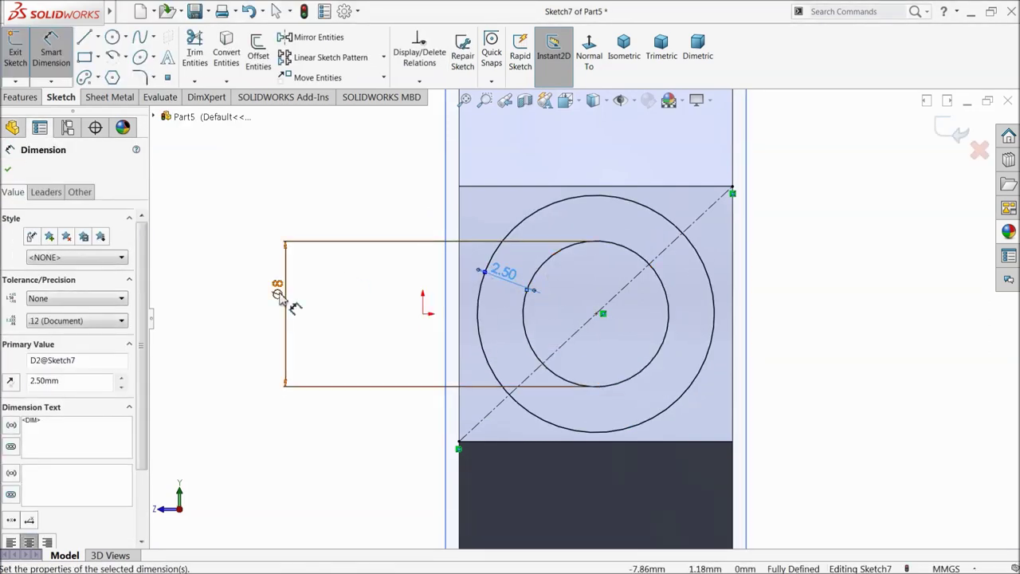
pyautogui.click(7, 172)
pyautogui.click(20, 96)
# Extrude the ring sketch reversed, Up To Surface at the nut's side face, as Boss-Extrude2
pyautogui.click(25, 67)
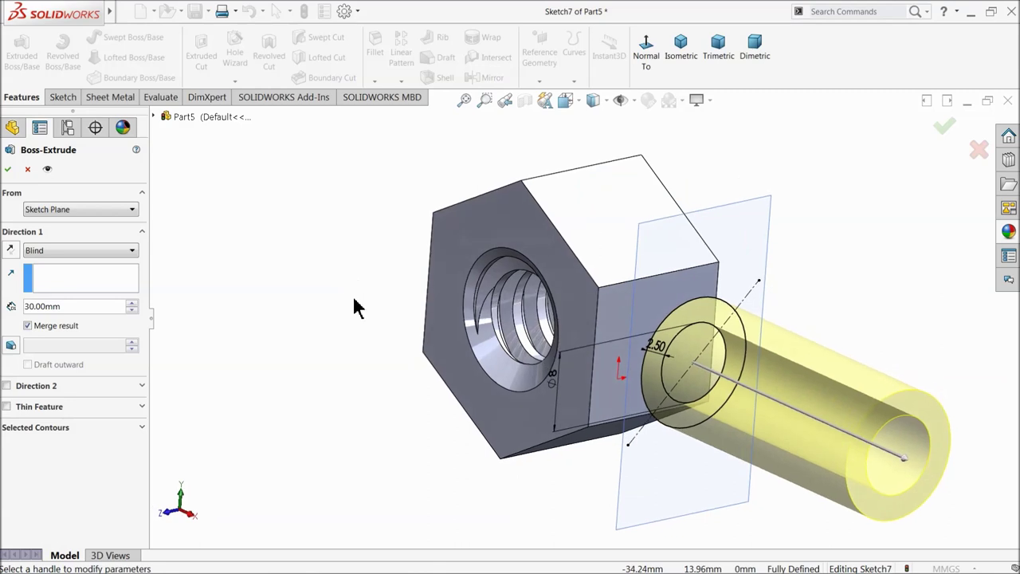
pyautogui.click(12, 253)
pyautogui.click(61, 253)
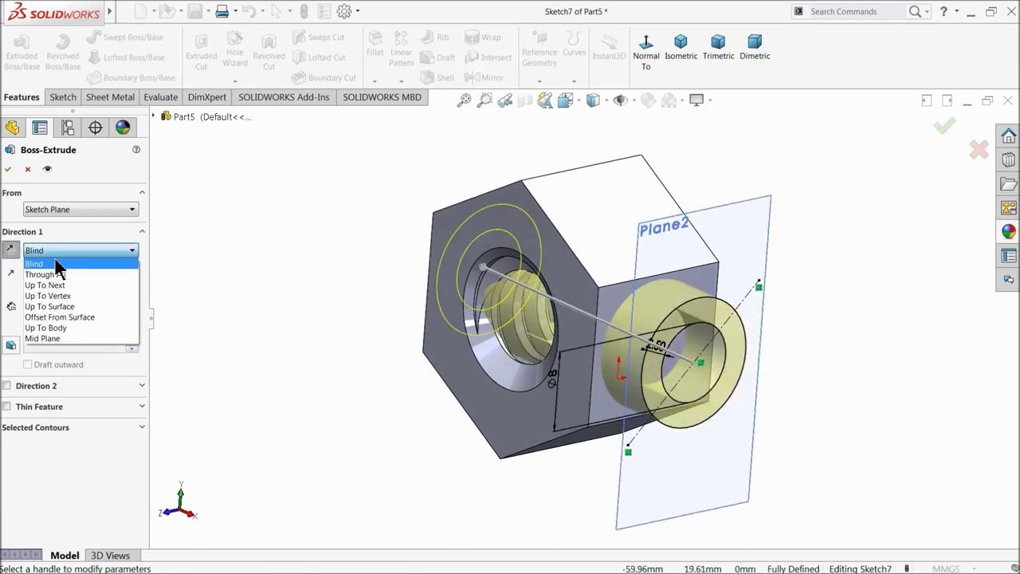
pyautogui.click(67, 308)
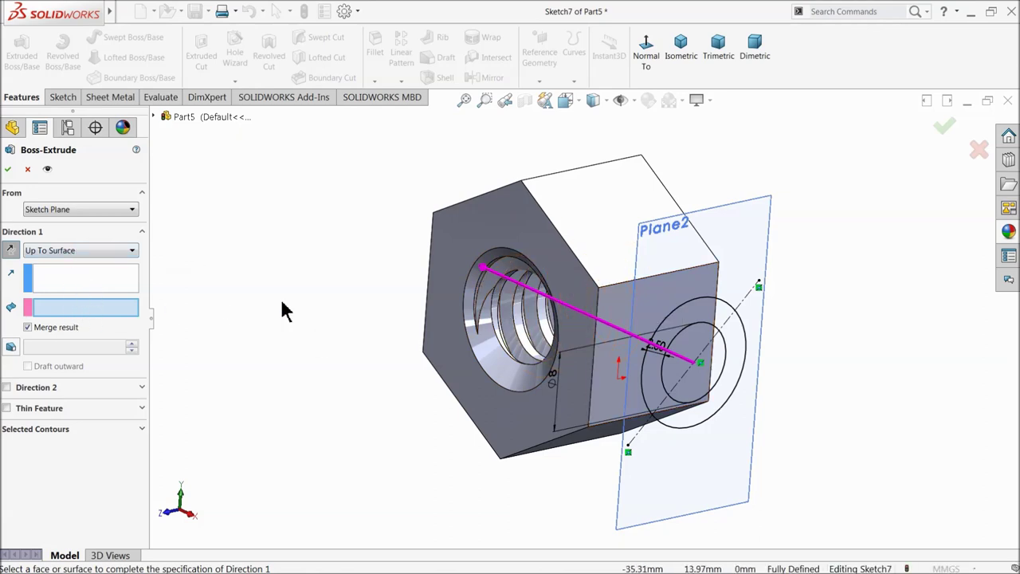
pyautogui.click(618, 311)
pyautogui.moveTo(524, 330)
pyautogui.mouseDown(button='middle')
pyautogui.moveTo(494, 328)
pyautogui.moveTo(526, 327)
pyautogui.moveTo(514, 327)
pyautogui.mouseUp(button='middle')
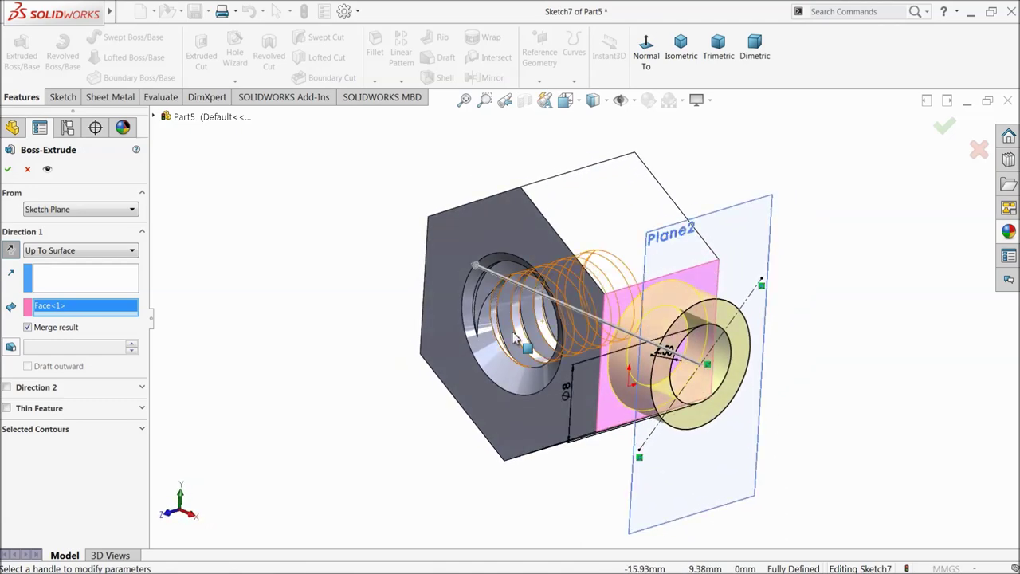
pyautogui.click(8, 170)
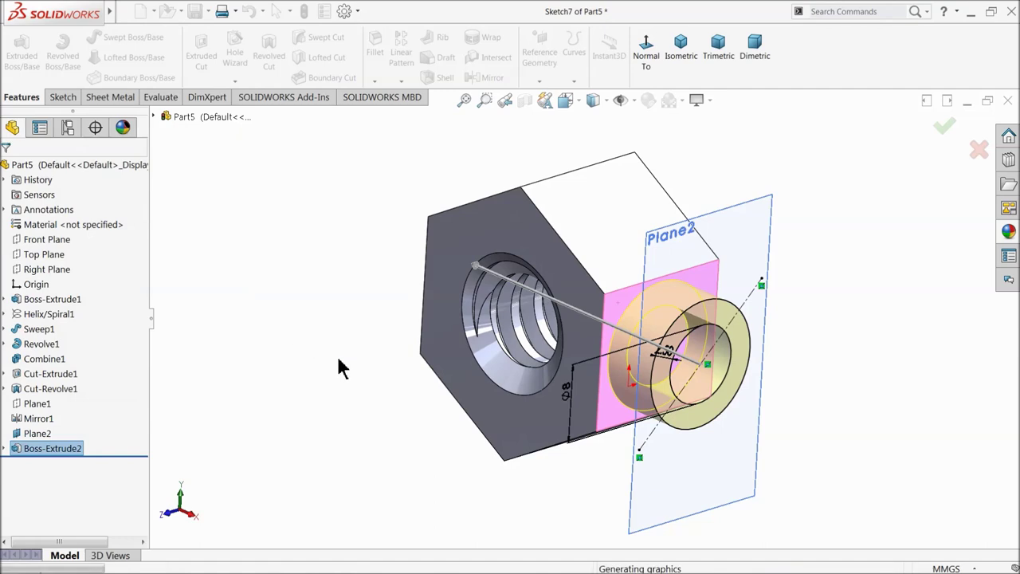
pyautogui.moveTo(338, 358)
pyautogui.mouseDown(button='middle')
pyautogui.moveTo(311, 333)
pyautogui.moveTo(330, 345)
pyautogui.mouseUp(button='middle')
pyautogui.click(741, 205)
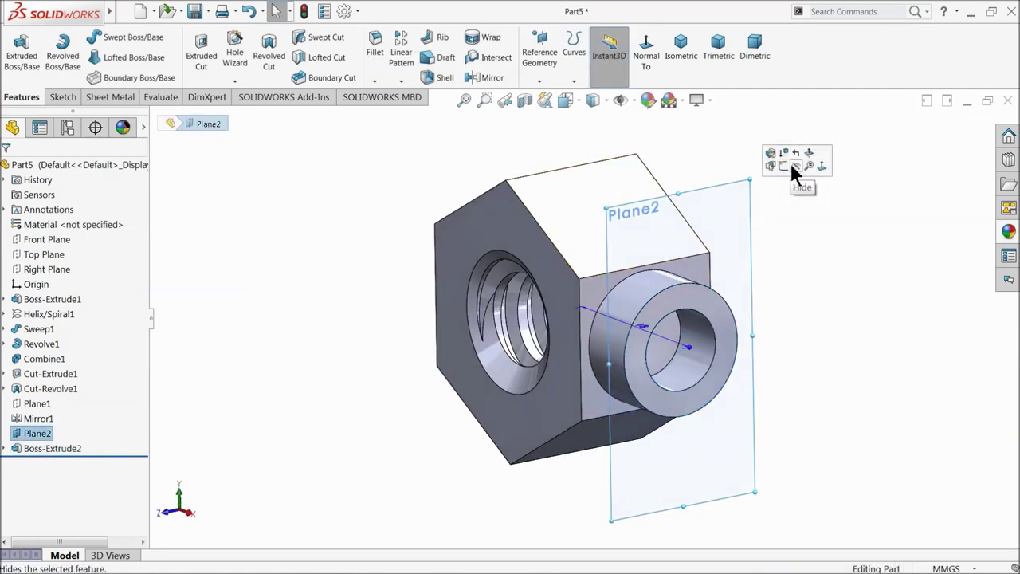
# Hide Plane2 and start an extruded cut from Boss-Extrude2's Sketch7
pyautogui.click(797, 169)
pyautogui.click(4, 449)
pyautogui.click(44, 463)
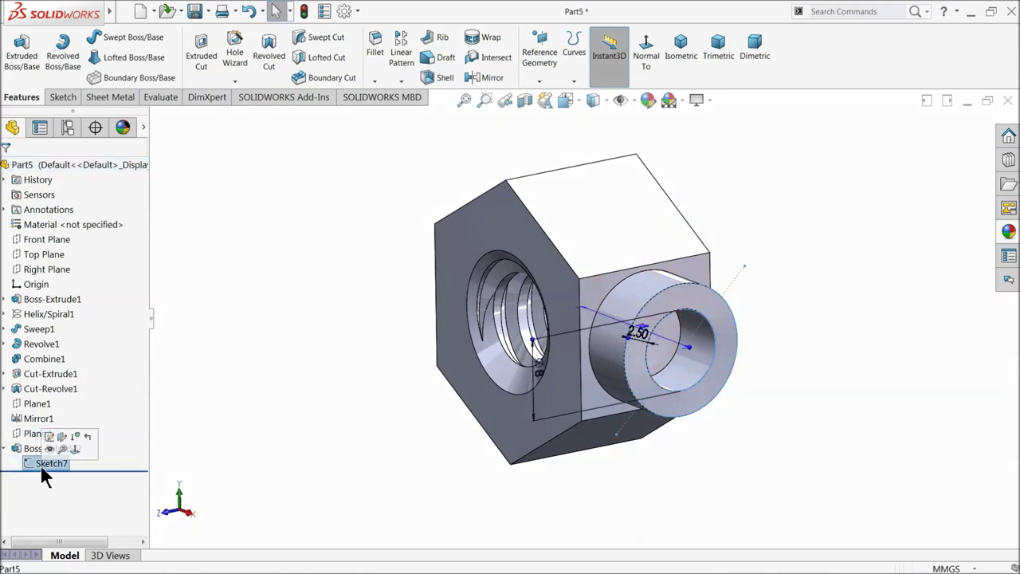
pyautogui.click(62, 97)
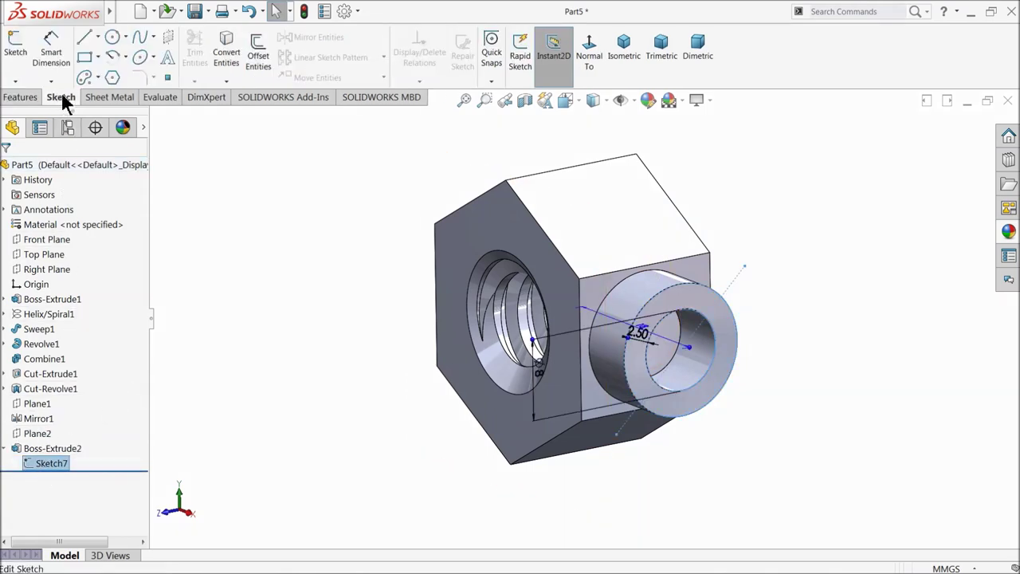
pyautogui.click(20, 98)
pyautogui.click(202, 62)
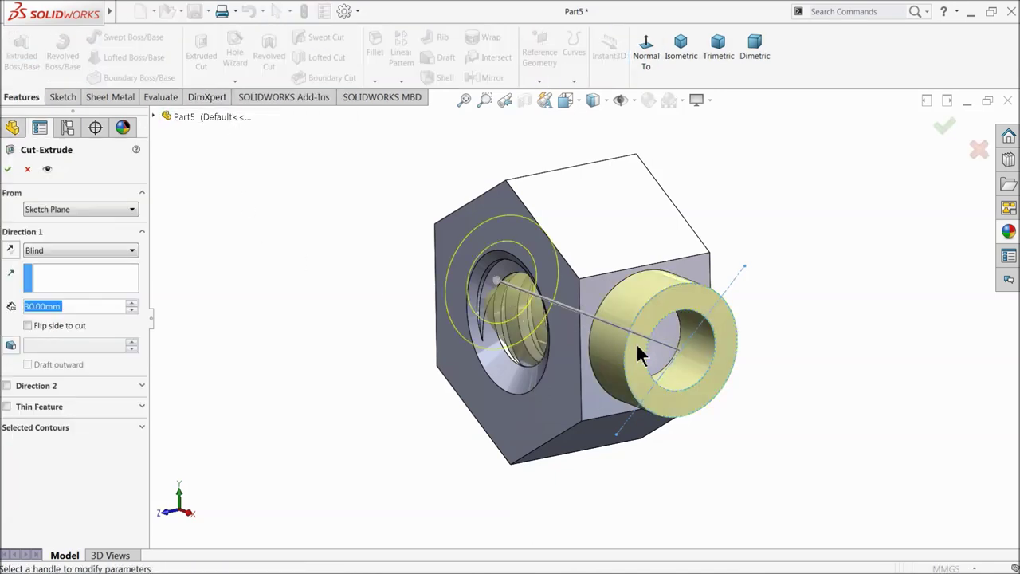
pyautogui.click(32, 428)
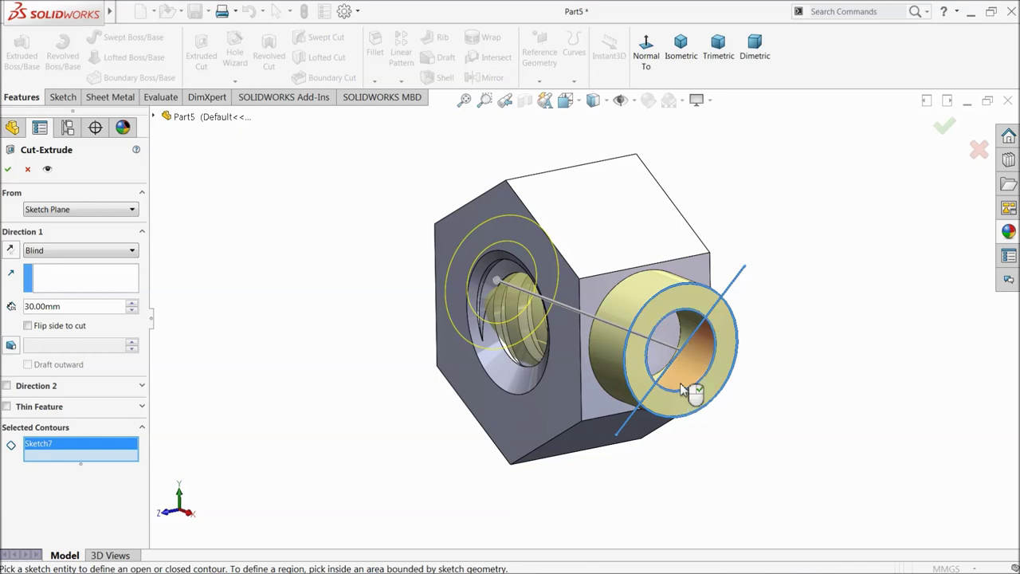
# Cut the inner circle regions 10 mm deep as Cut-Extrude2
pyautogui.moveTo(680, 382)
pyautogui.mouseDown(button='middle')
pyautogui.moveTo(660, 356)
pyautogui.moveTo(635, 352)
pyautogui.moveTo(649, 358)
pyautogui.moveTo(606, 386)
pyautogui.moveTo(599, 319)
pyautogui.moveTo(608, 315)
pyautogui.mouseUp(button='middle')
pyautogui.click(588, 338)
pyautogui.click(600, 351)
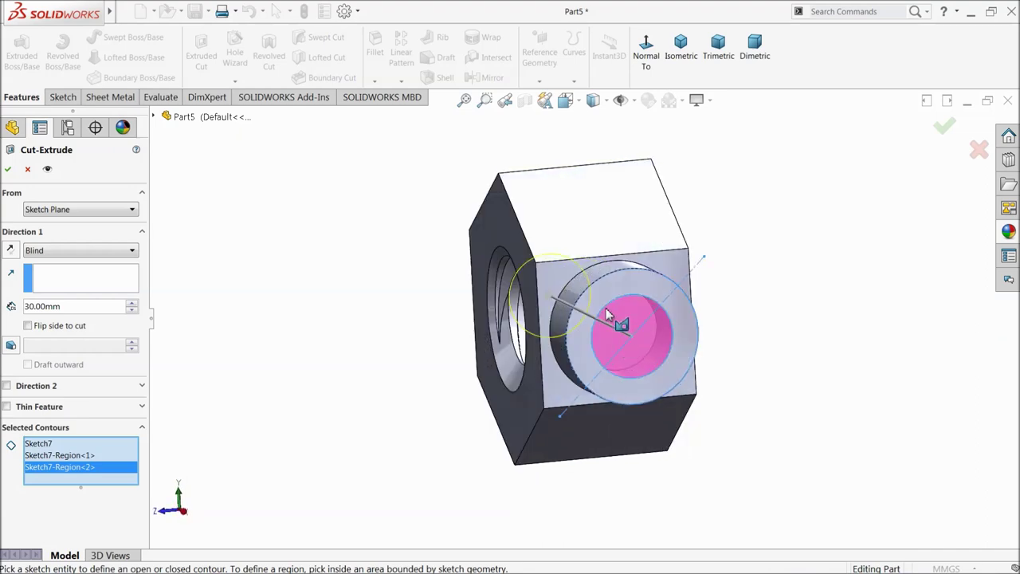
pyautogui.moveTo(635, 352); pyautogui.dragTo(693, 362, button='middle')
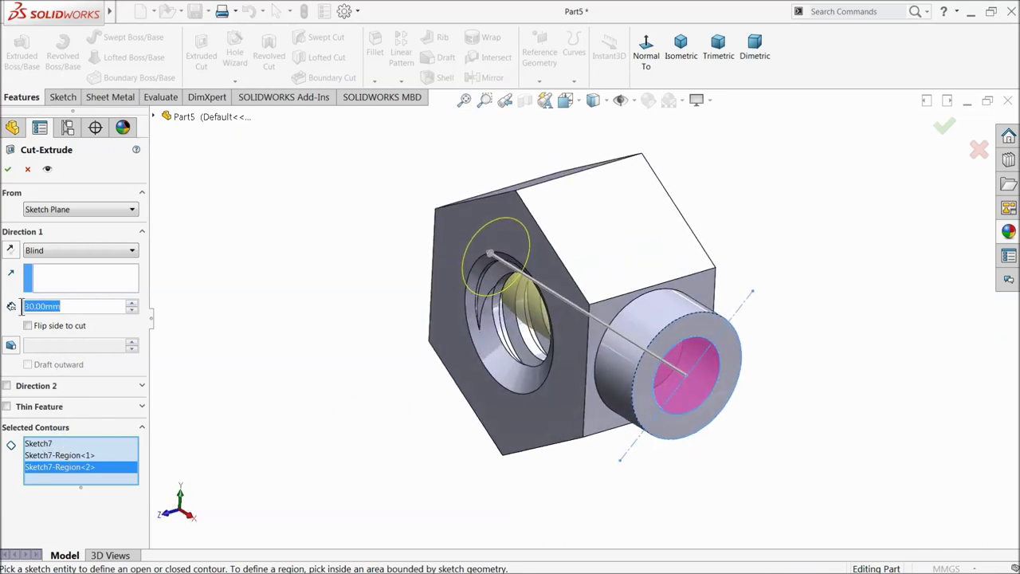
pyautogui.write('10')
pyautogui.press('Return')
pyautogui.moveTo(303, 348); pyautogui.dragTo(318, 330, button='middle')
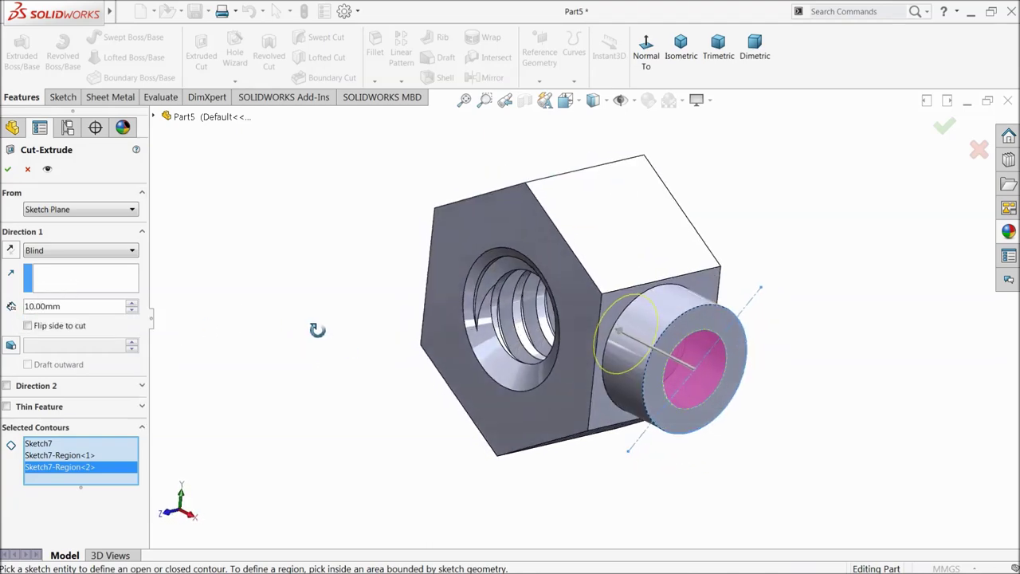
pyautogui.scroll(-3, 759, 367)
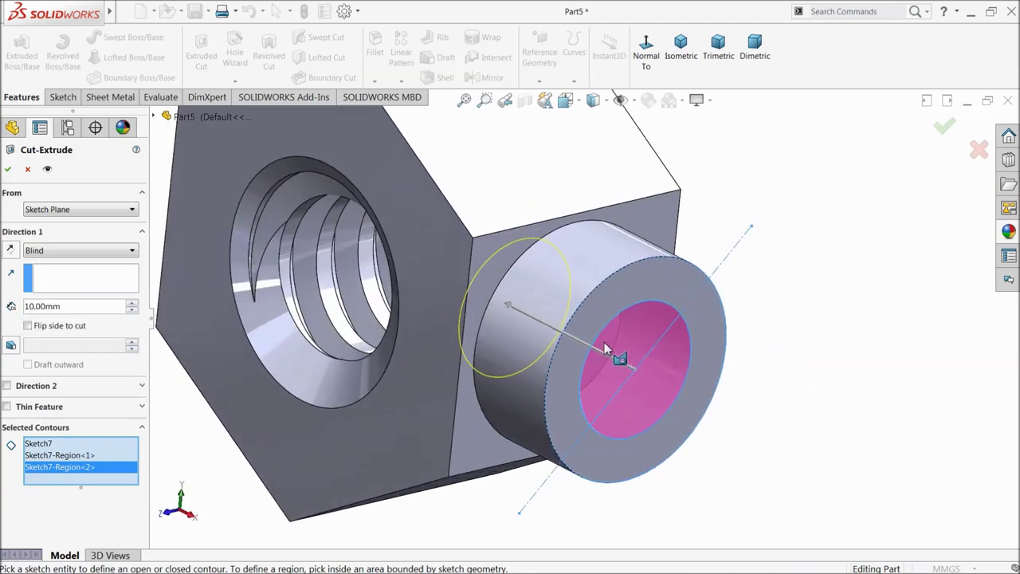
pyautogui.click(9, 169)
# Inspect the hollowed side boss and select the Right Plane
pyautogui.moveTo(729, 375); pyautogui.dragTo(805, 257, button='middle')
pyautogui.click(807, 269)
pyautogui.scroll(5, 610, 375)
pyautogui.moveTo(610, 376); pyautogui.dragTo(550, 345, button='middle')
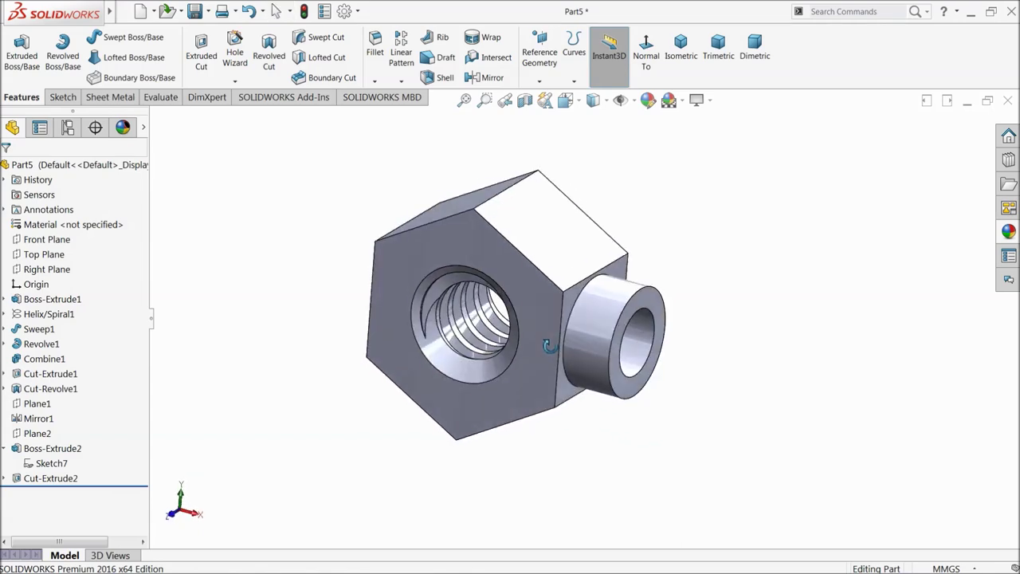
pyautogui.click(40, 271)
pyautogui.moveTo(257, 319)
pyautogui.mouseDown(button='middle')
pyautogui.moveTo(316, 319)
pyautogui.moveTo(267, 318)
pyautogui.mouseUp(button='middle')
# Mirror Boss-Extrude2 and Cut-Extrude2 across the Right Plane as Mirror2
pyautogui.click(486, 77)
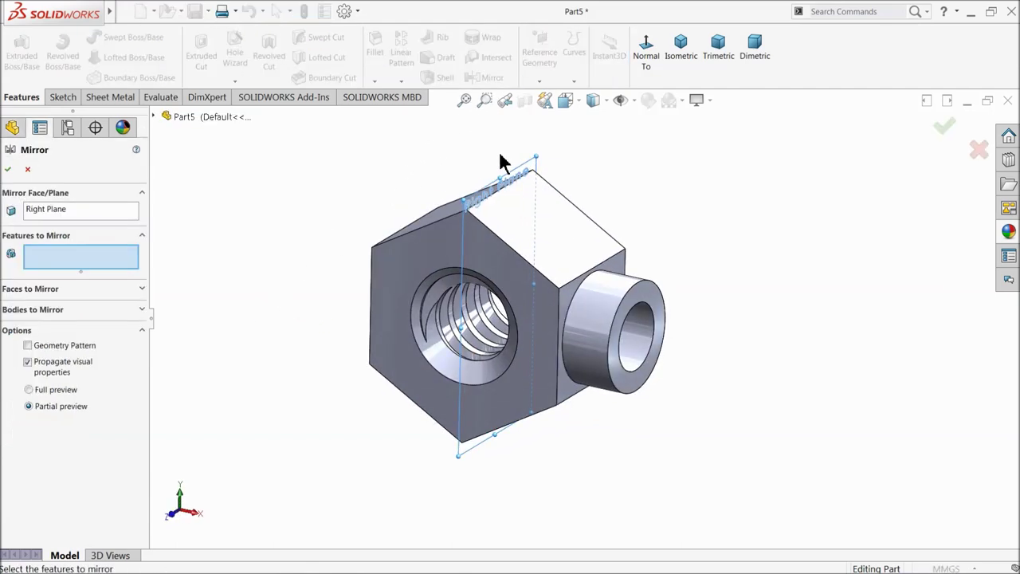
pyautogui.scroll(-3, 591, 340)
pyautogui.click(613, 328)
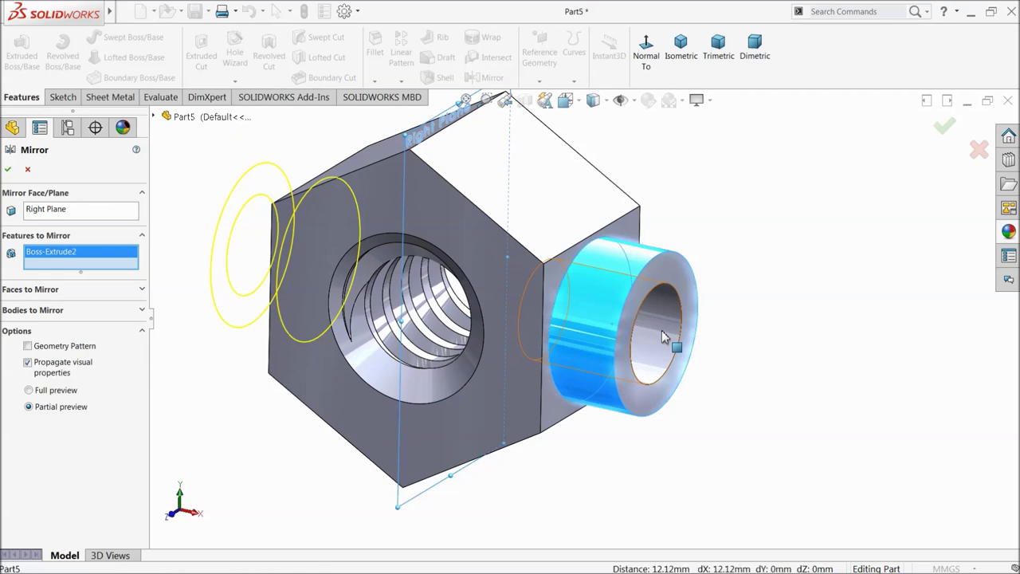
pyautogui.click(156, 118)
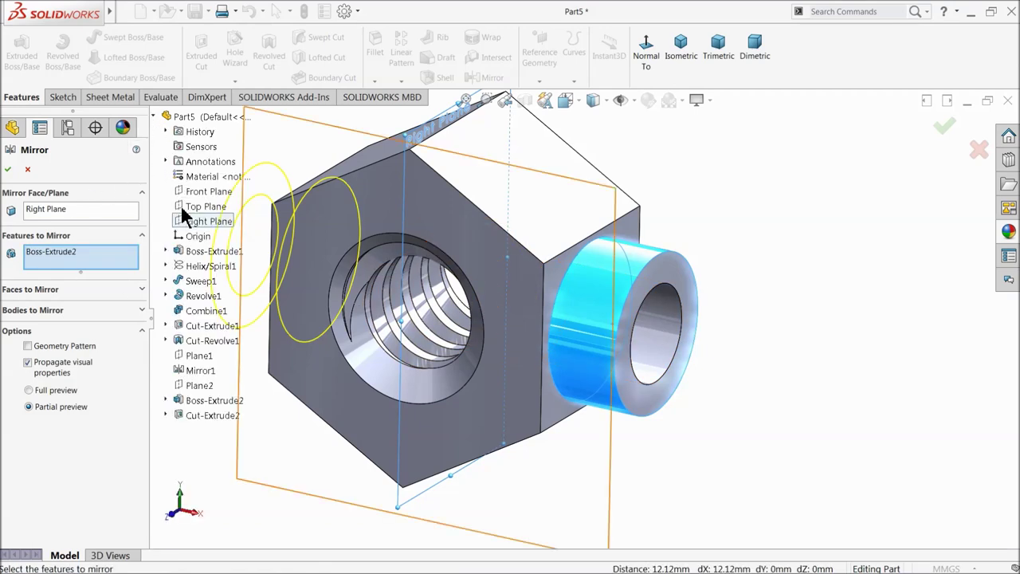
pyautogui.click(198, 415)
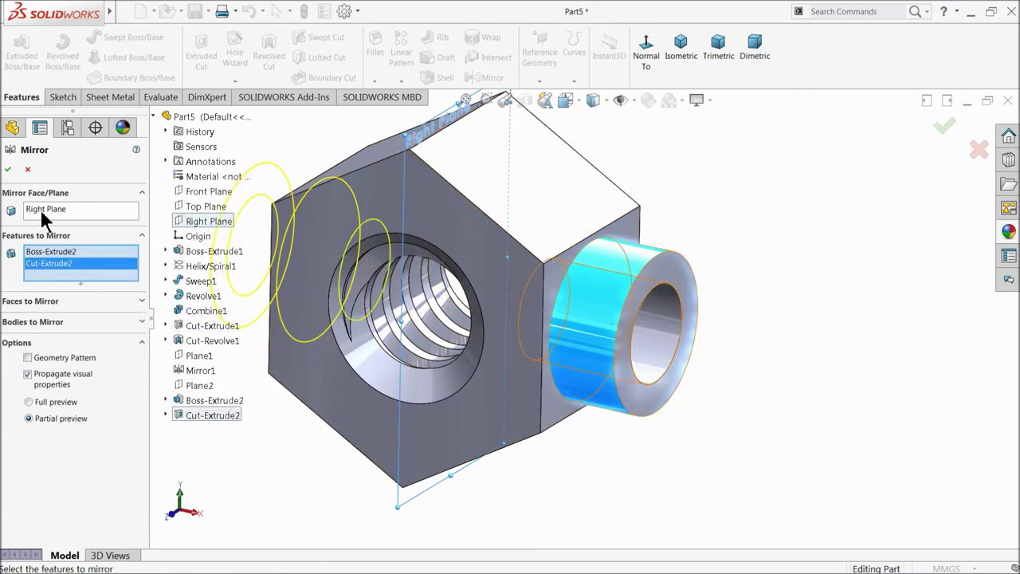
pyautogui.click(10, 169)
pyautogui.moveTo(303, 319); pyautogui.dragTo(385, 404, button='middle')
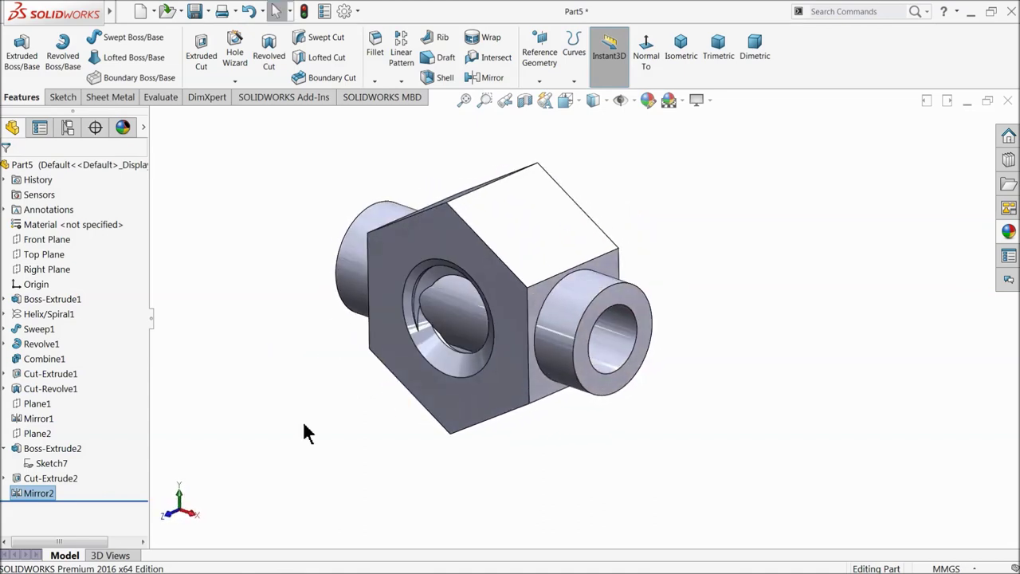
pyautogui.click(20, 495)
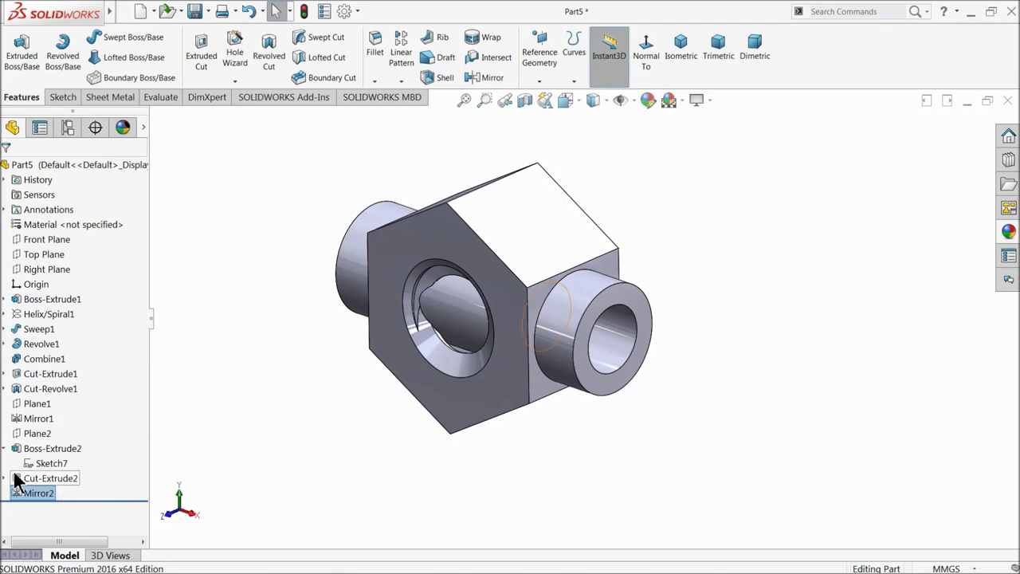
# Redefine Mirror2 to copy only Boss-Extrude2, clearing Cut-Extrude2 from the list
pyautogui.click(19, 496)
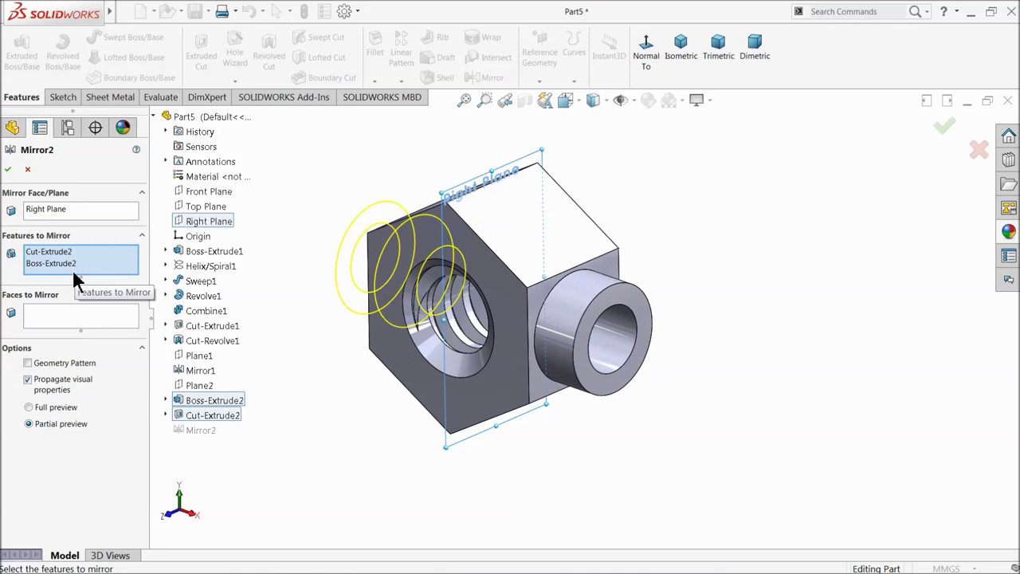
pyautogui.rightClick(57, 264)
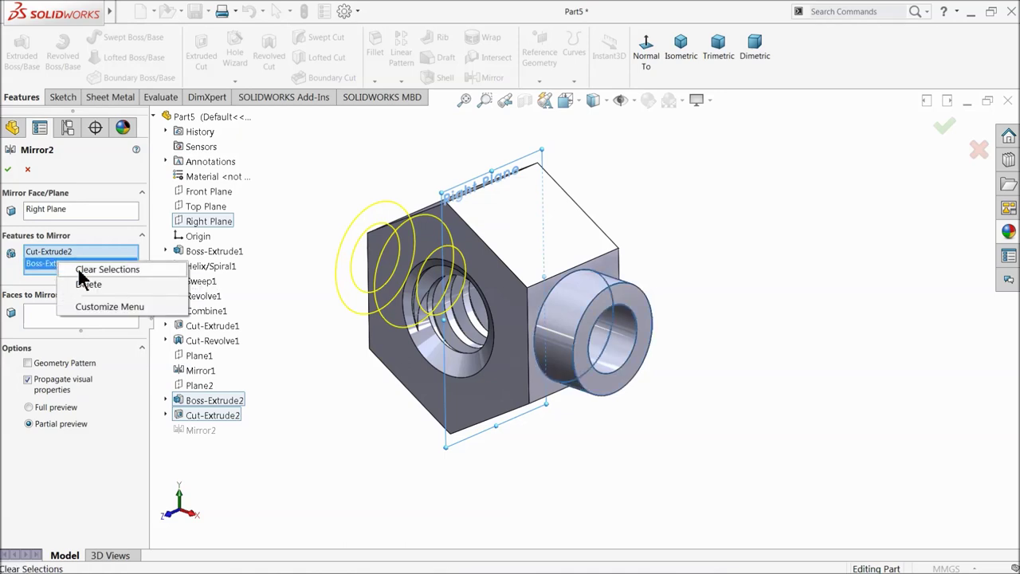
pyautogui.click(83, 270)
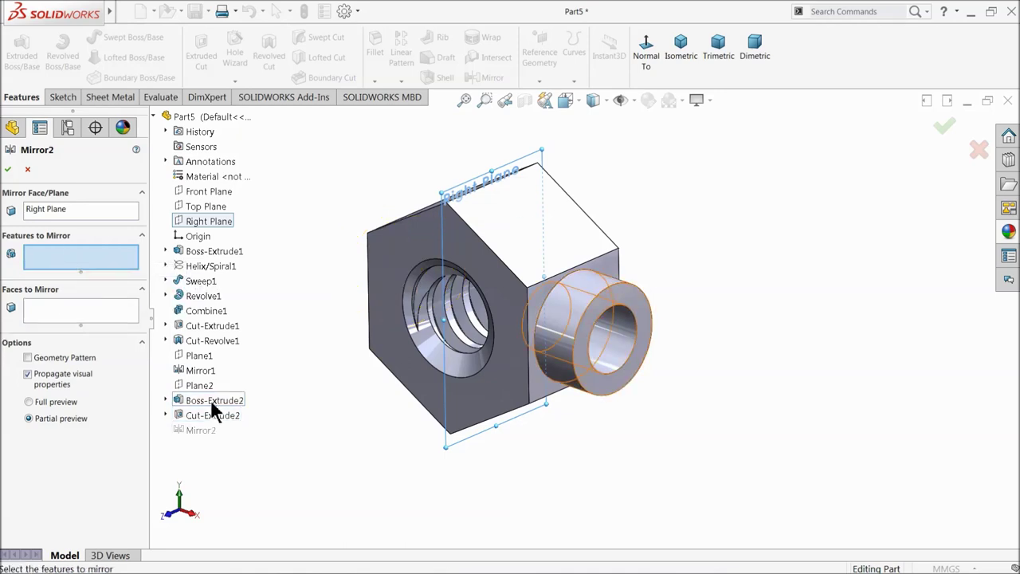
pyautogui.click(213, 401)
pyautogui.moveTo(380, 403); pyautogui.dragTo(428, 397, button='middle')
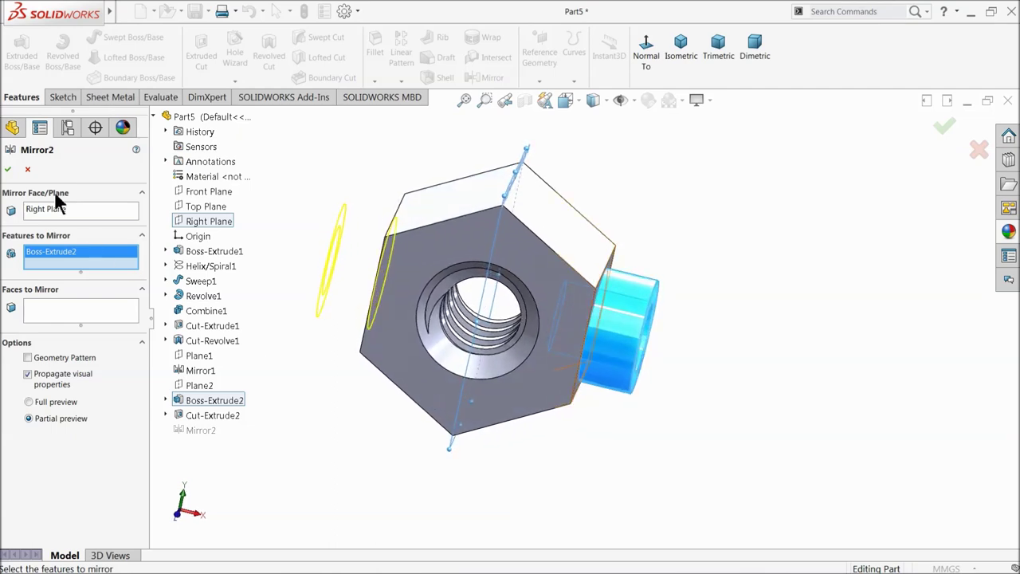
pyautogui.click(7, 169)
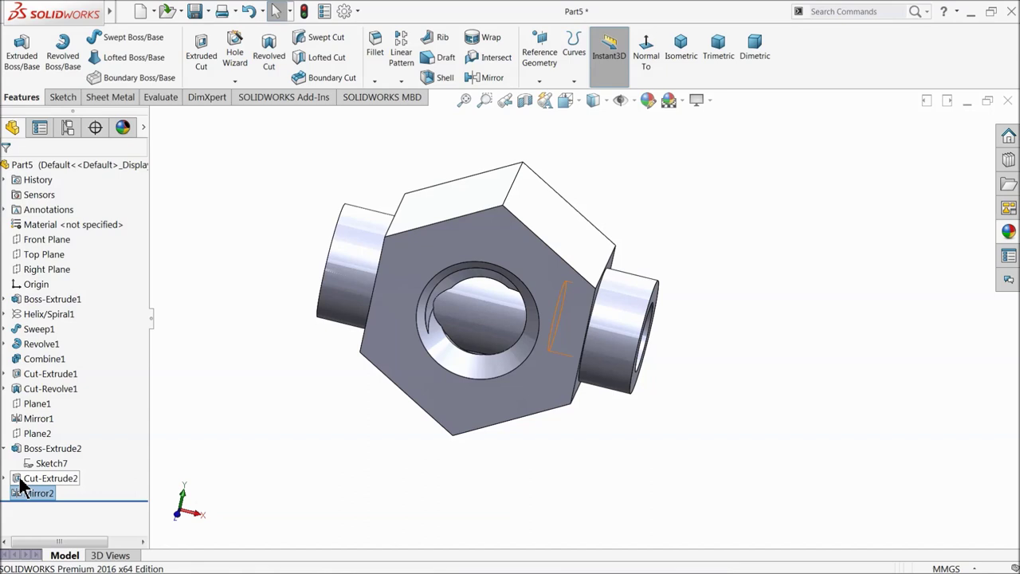
pyautogui.click(20, 448)
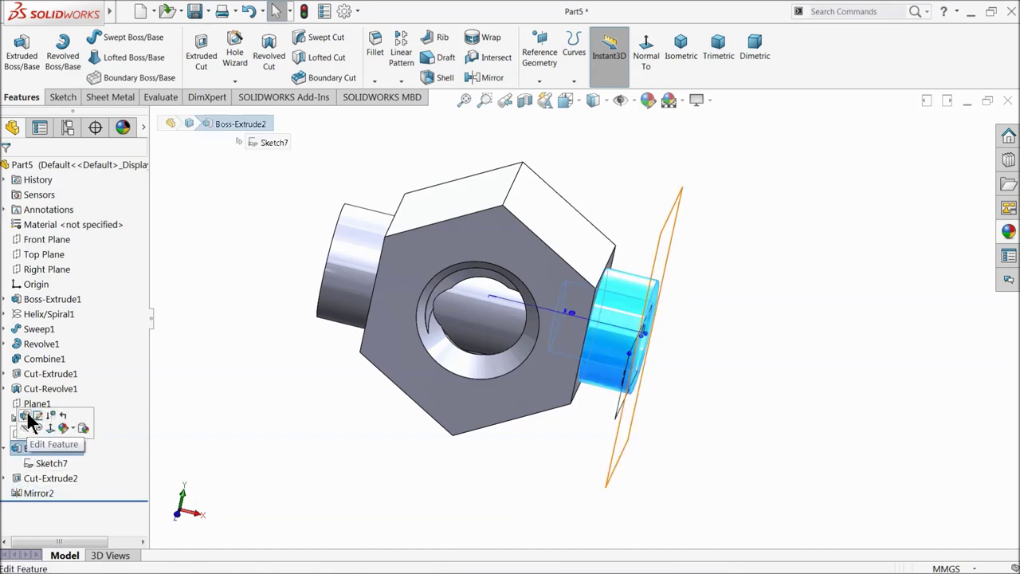
# Change Boss-Extrude2's end condition to Blind 10.00 mm so both side bosses update
pyautogui.click(28, 425)
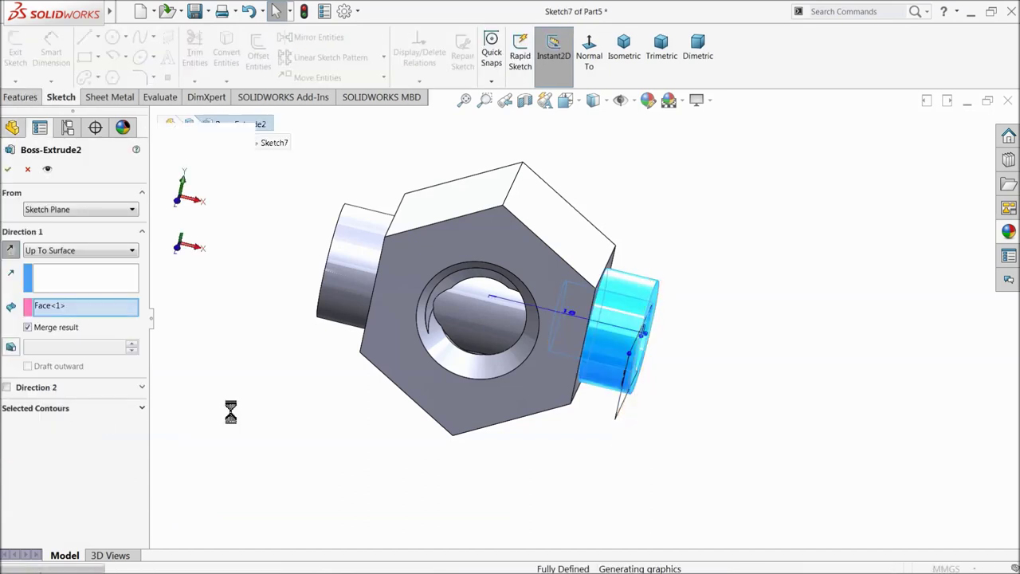
pyautogui.scroll(-5, 563, 330)
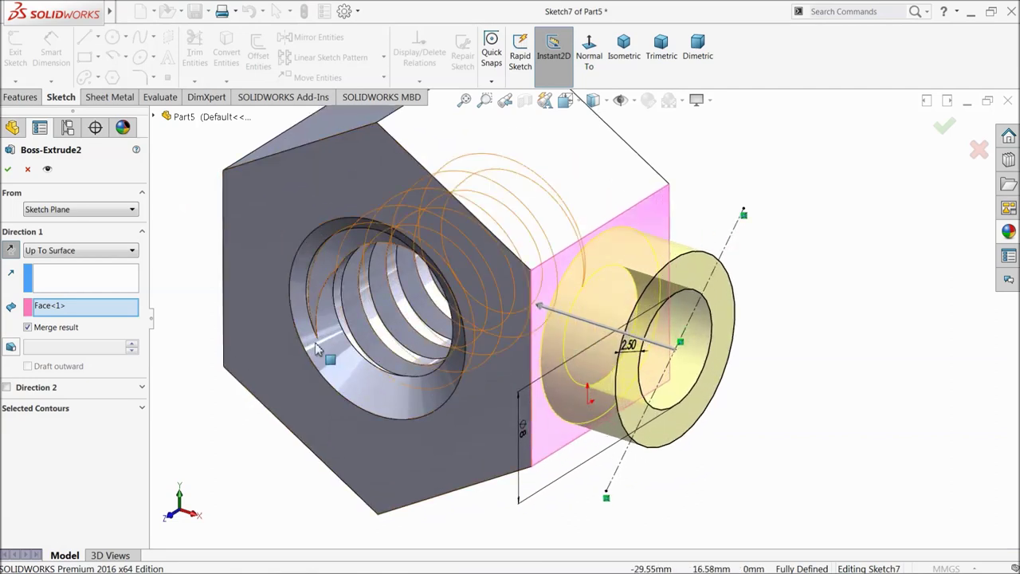
pyautogui.click(75, 251)
pyautogui.click(44, 264)
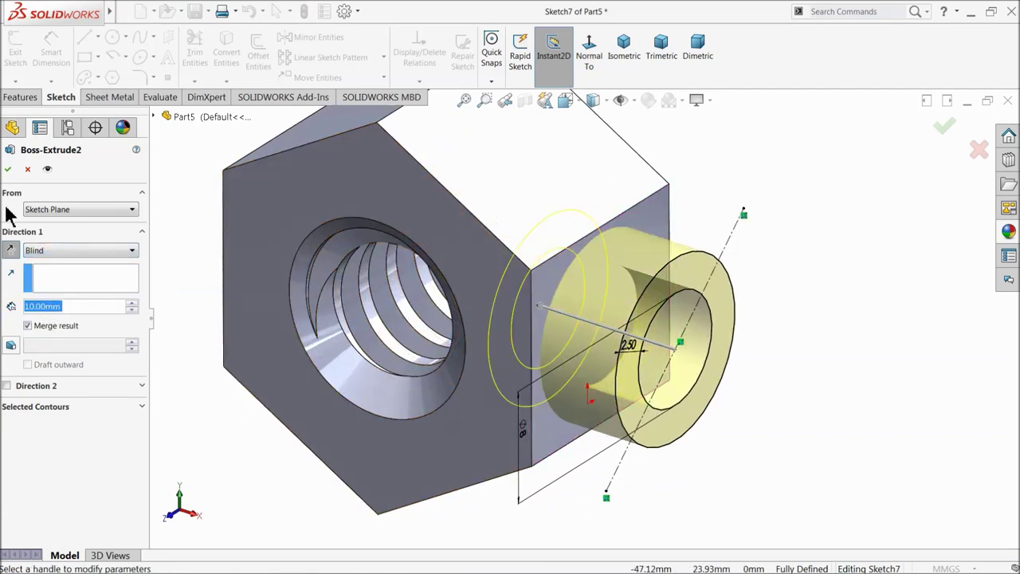
pyautogui.click(7, 168)
pyautogui.moveTo(225, 357); pyautogui.dragTo(280, 346, button='middle')
pyautogui.moveTo(286, 290); pyautogui.dragTo(351, 326, button='middle')
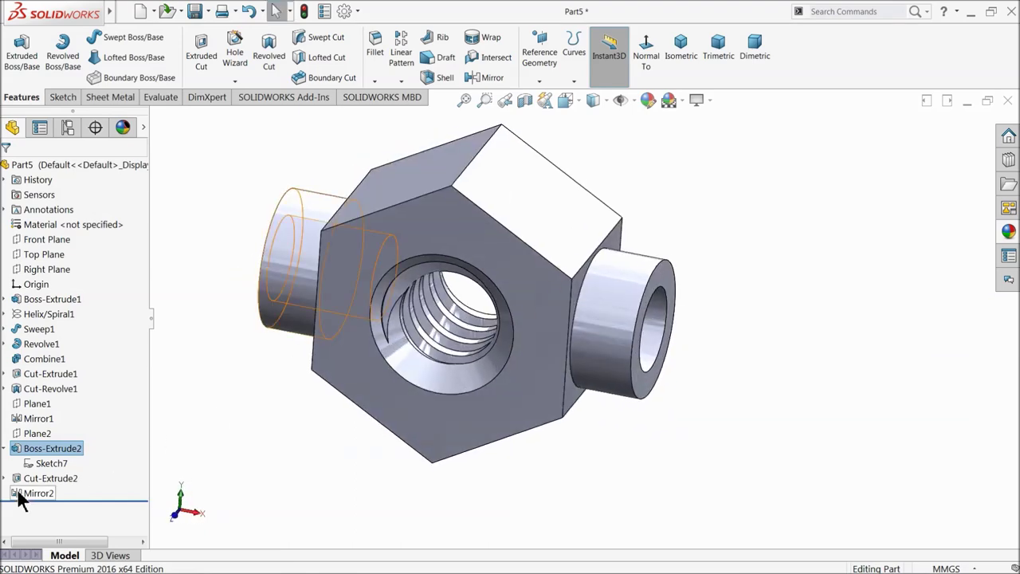
pyautogui.click(5, 448)
pyautogui.moveTo(312, 371); pyautogui.dragTo(280, 405, button='middle')
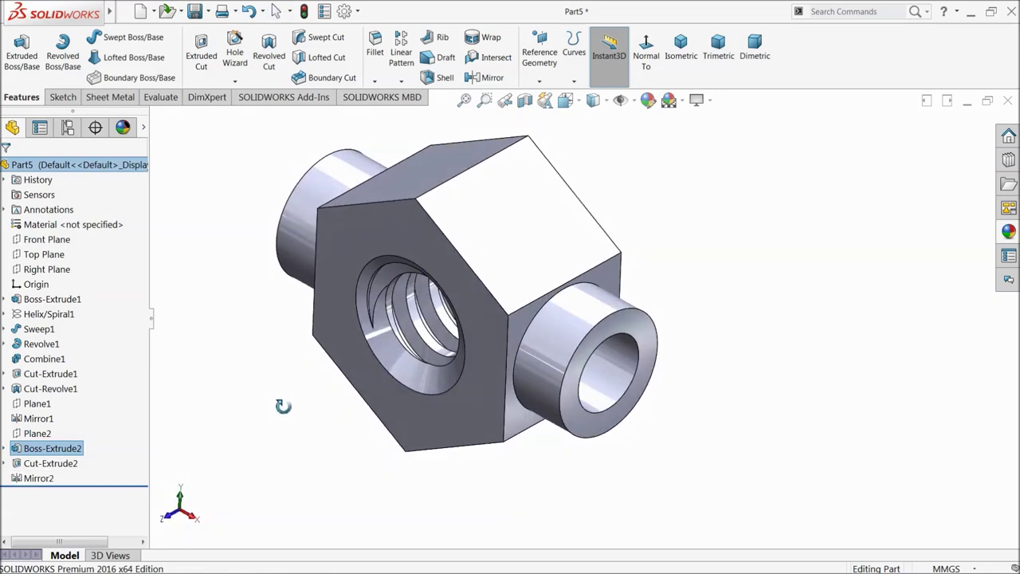
# Create Plane3 offset 6.50 mm from the Top Plane and view it normal-to
pyautogui.click(23, 258)
pyautogui.click(539, 54)
pyautogui.click(547, 96)
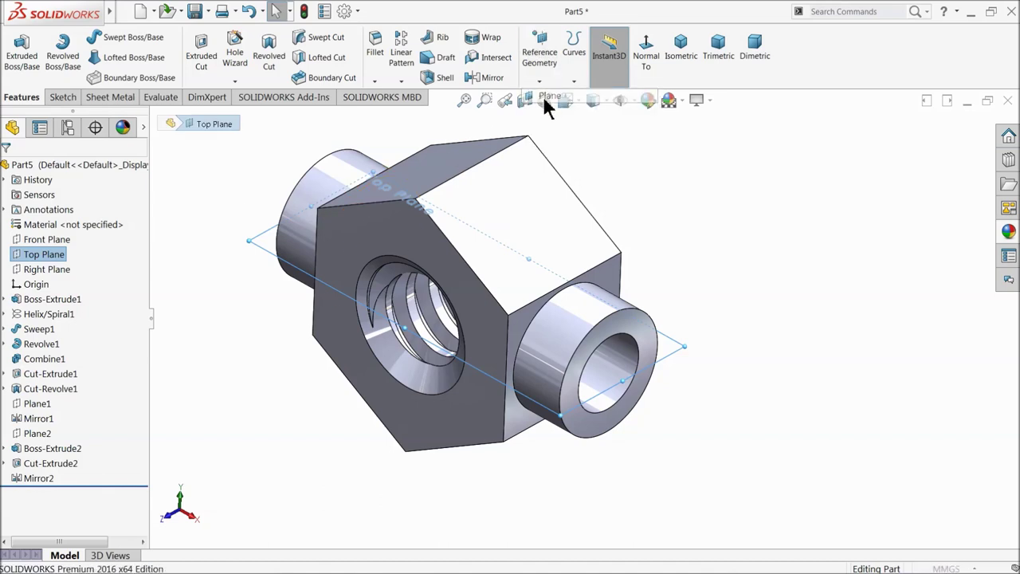
pyautogui.write('6')
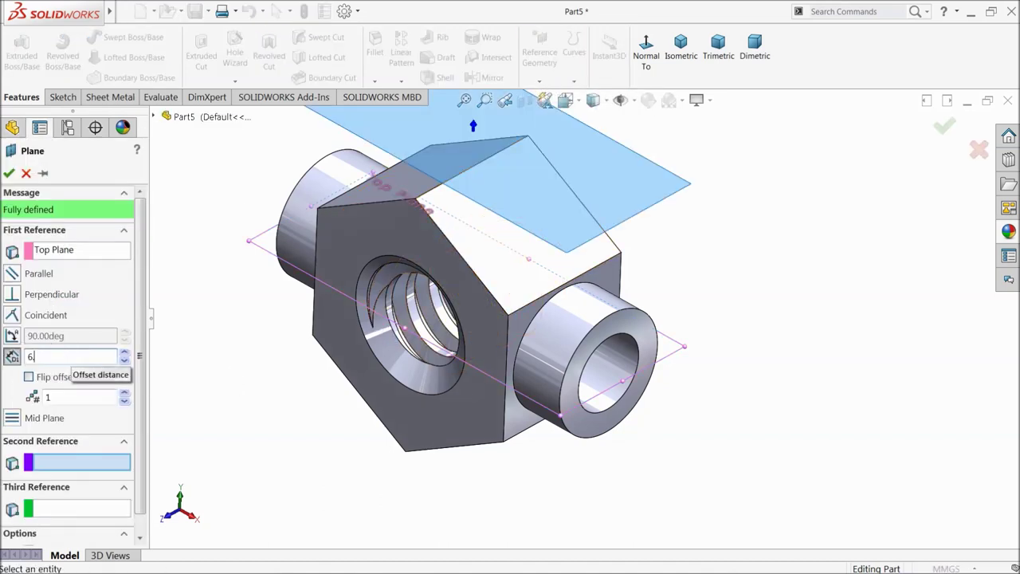
pyautogui.write('.5')
pyautogui.press('Return')
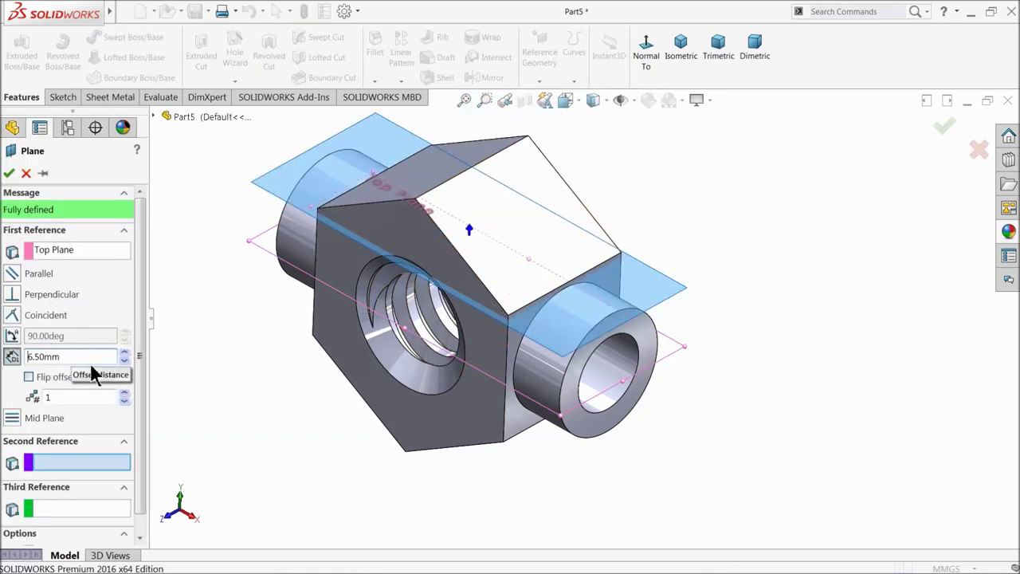
pyautogui.click(9, 174)
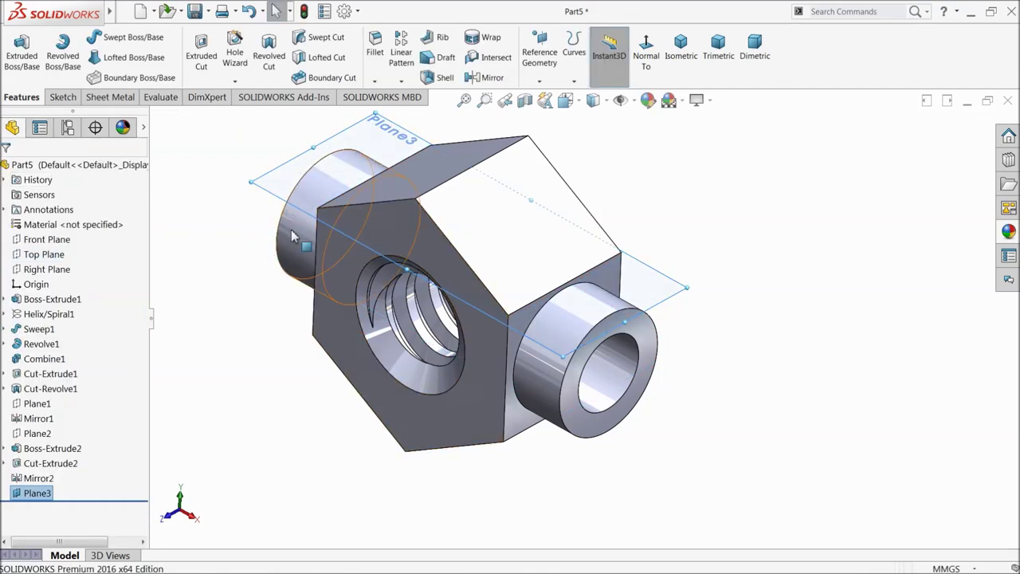
pyautogui.click(647, 57)
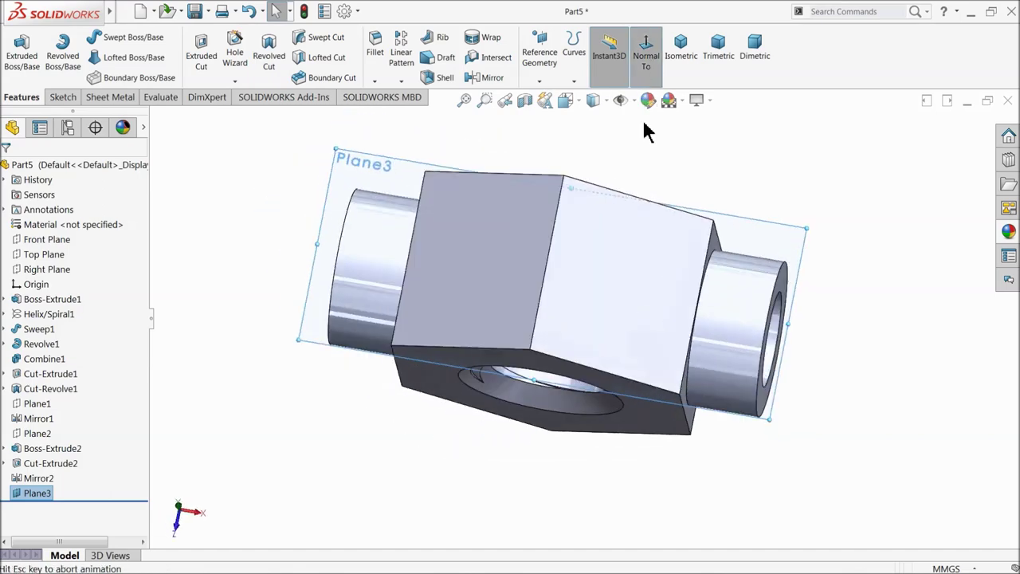
pyautogui.click(233, 62)
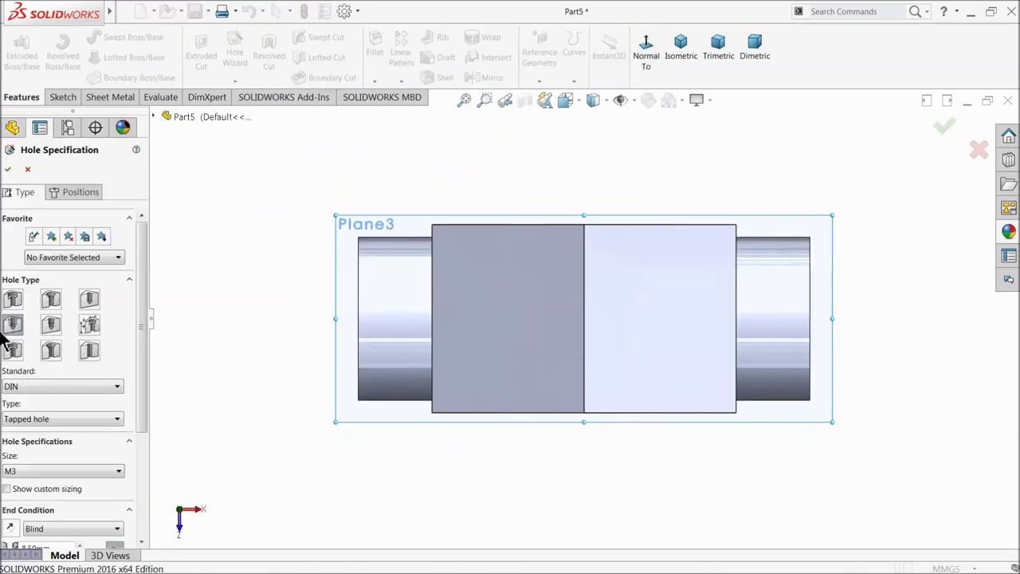
# Specify a DIN M3 tapped blind hole 6.00 mm deep in the Hole Wizard
pyautogui.click(118, 387)
pyautogui.click(39, 388)
pyautogui.moveTo(139, 417); pyautogui.dragTo(134, 478)
pyautogui.click(77, 372)
pyautogui.click(77, 371)
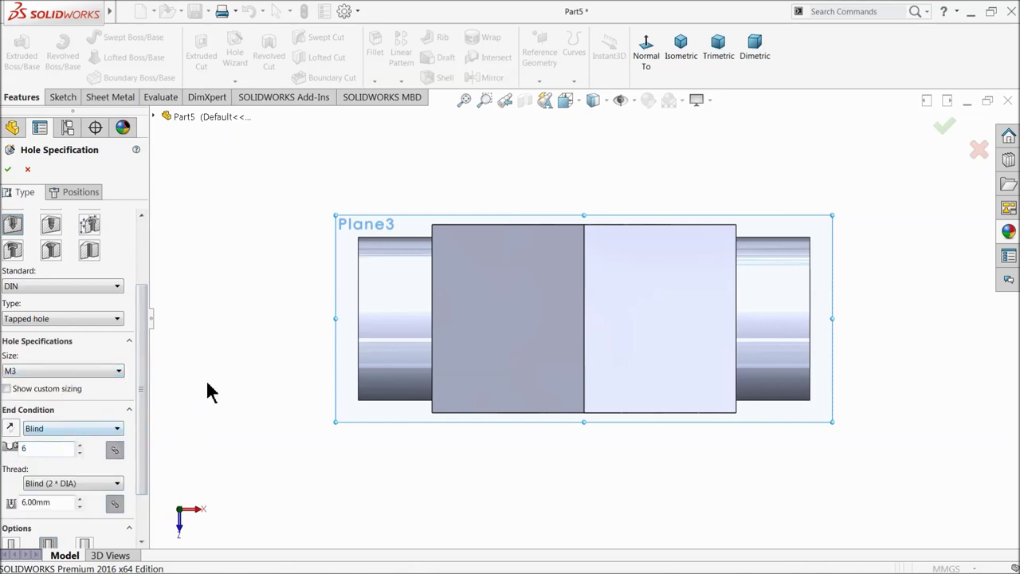
pyautogui.press('Return')
pyautogui.moveTo(139, 433); pyautogui.dragTo(122, 491)
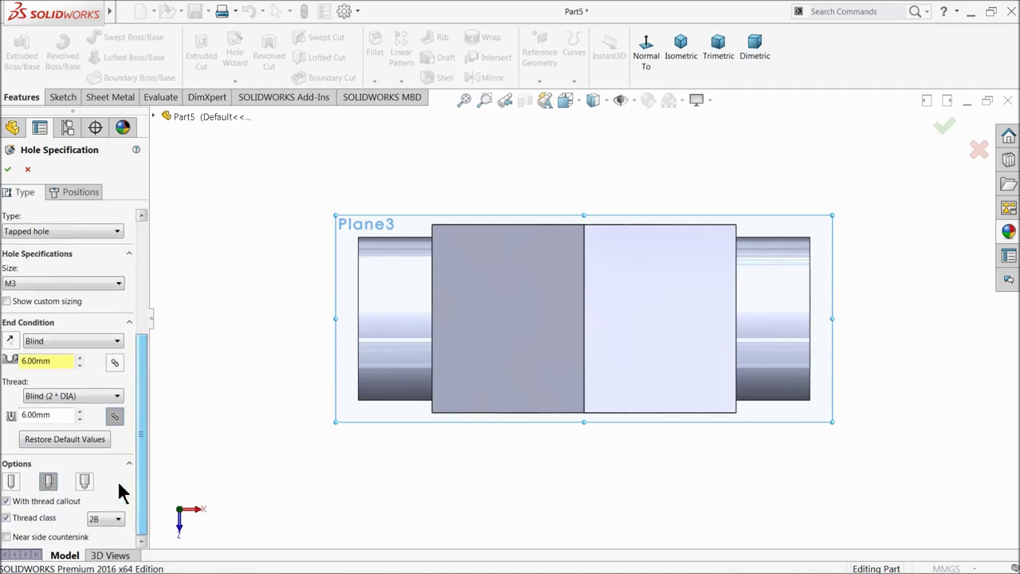
pyautogui.click(81, 193)
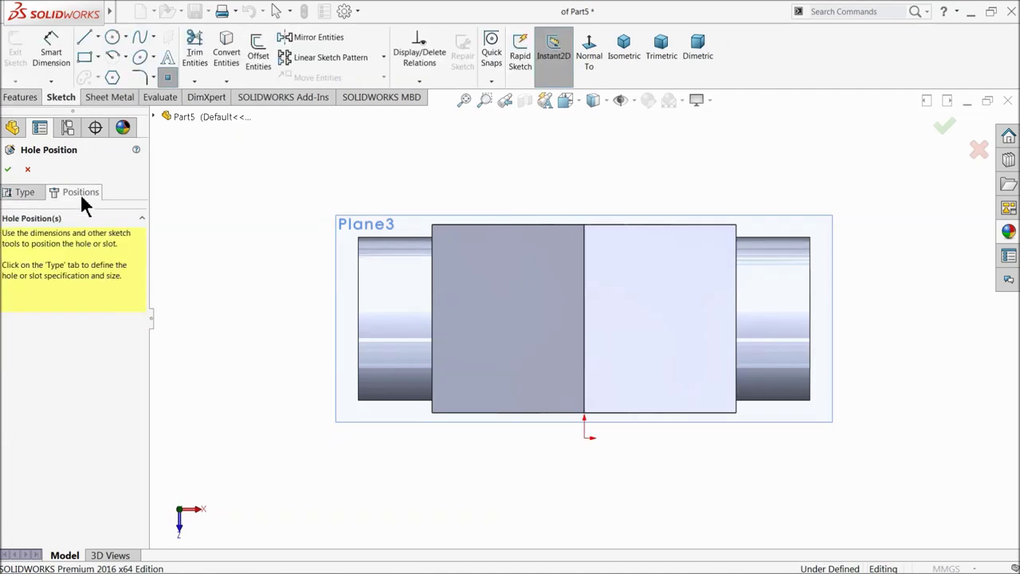
# Place hole centres on both side bosses and set the right one 3 mm from its end
pyautogui.scroll(-1, 406, 321)
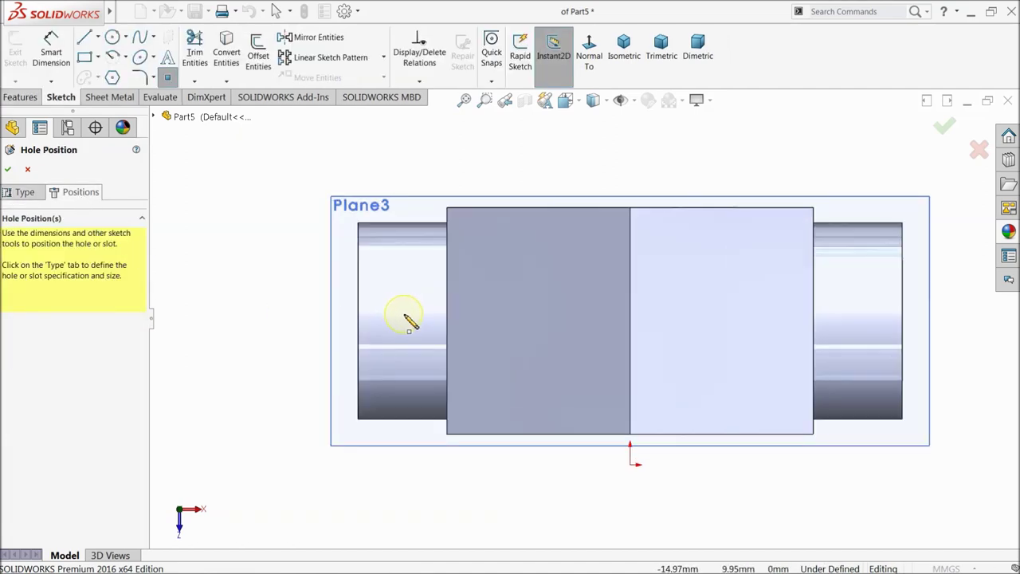
pyautogui.click(405, 316)
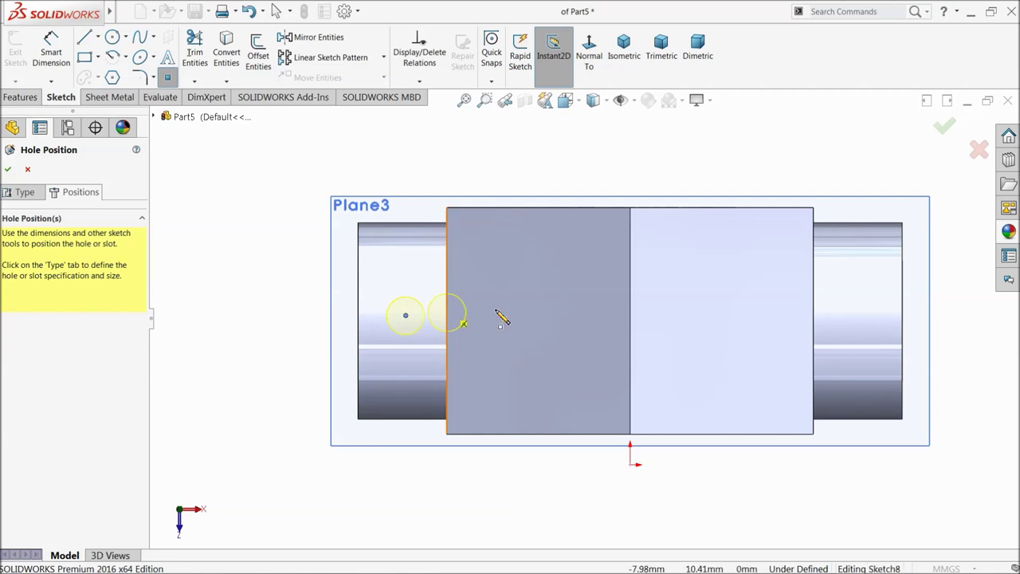
pyautogui.click(861, 324)
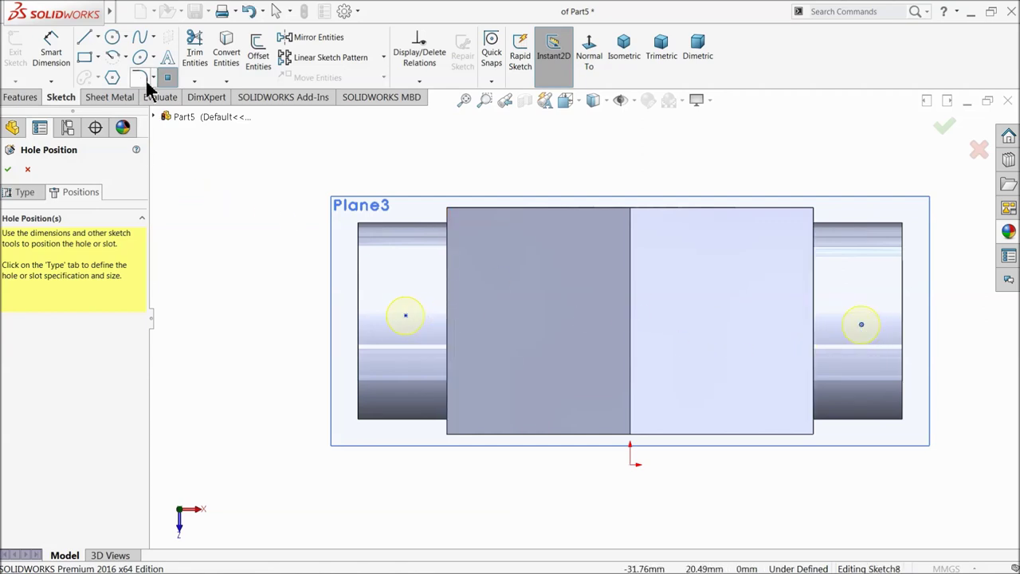
pyautogui.click(51, 46)
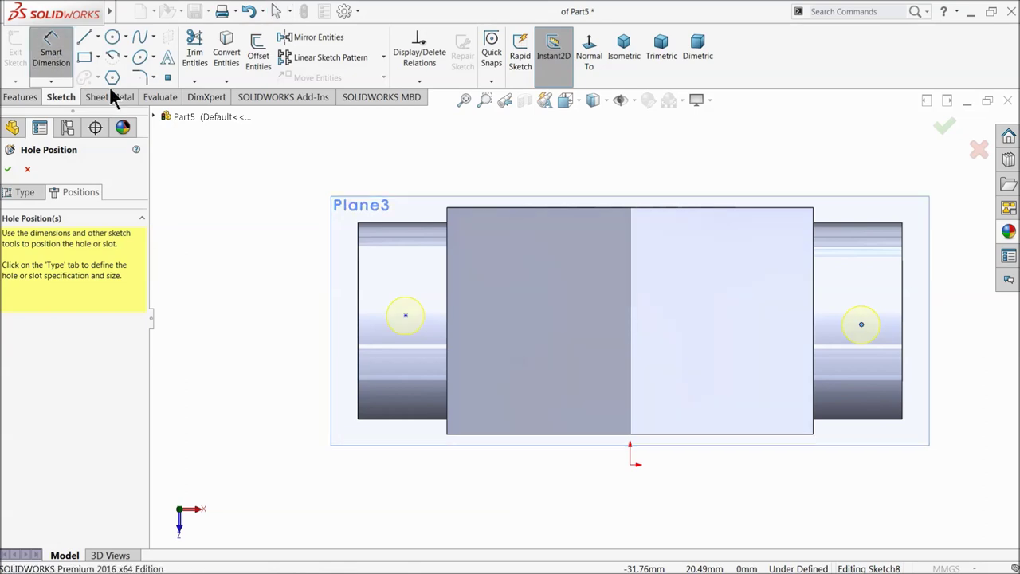
pyautogui.scroll(2, 584, 319)
pyautogui.scroll(-3, 845, 366)
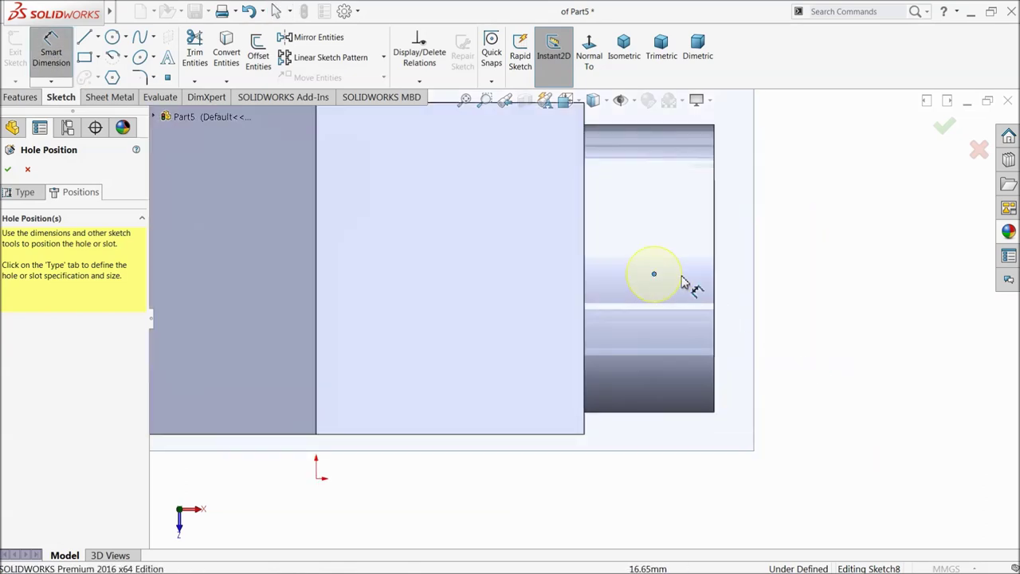
pyautogui.click(714, 283)
pyautogui.click(690, 231)
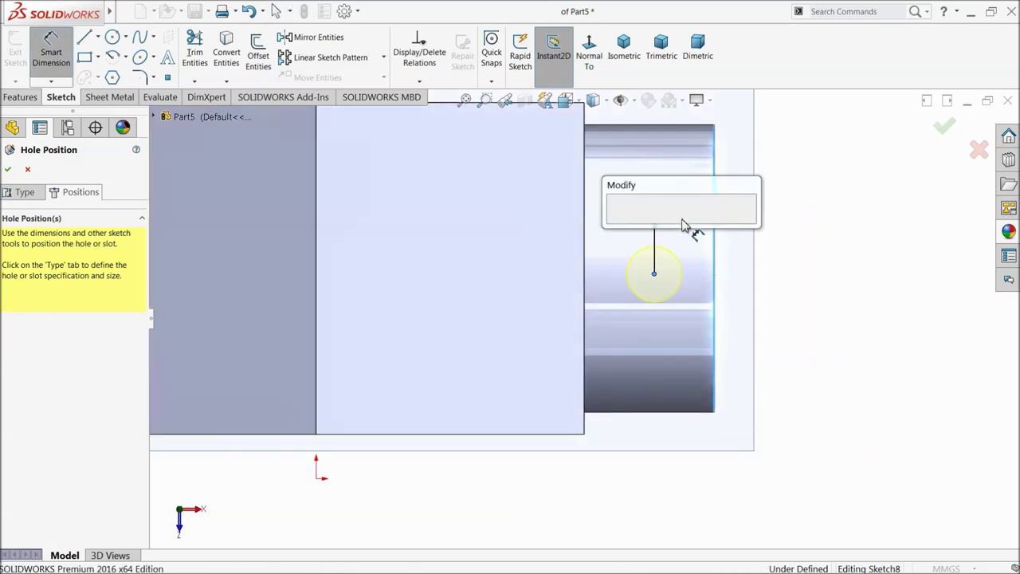
pyautogui.write('3')
pyautogui.press('Return')
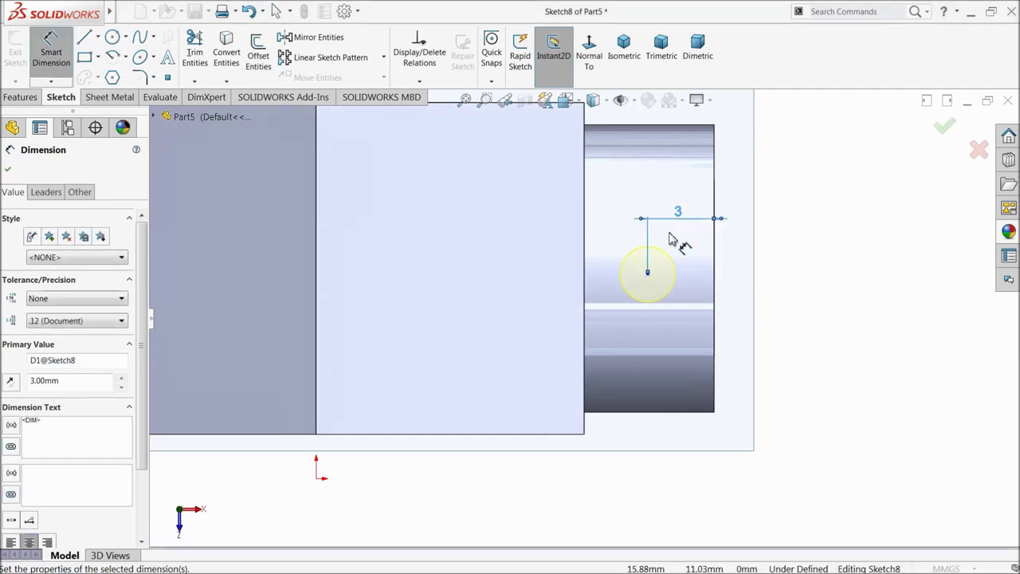
# Dimension the right hole 6.5 mm from the boss bottom edge
pyautogui.click(647, 274)
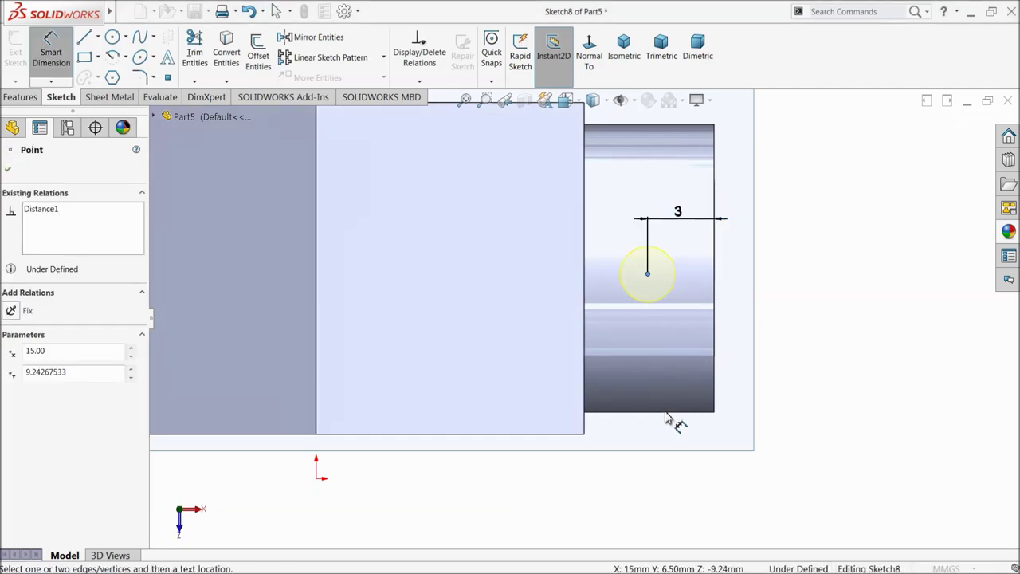
pyautogui.click(668, 421)
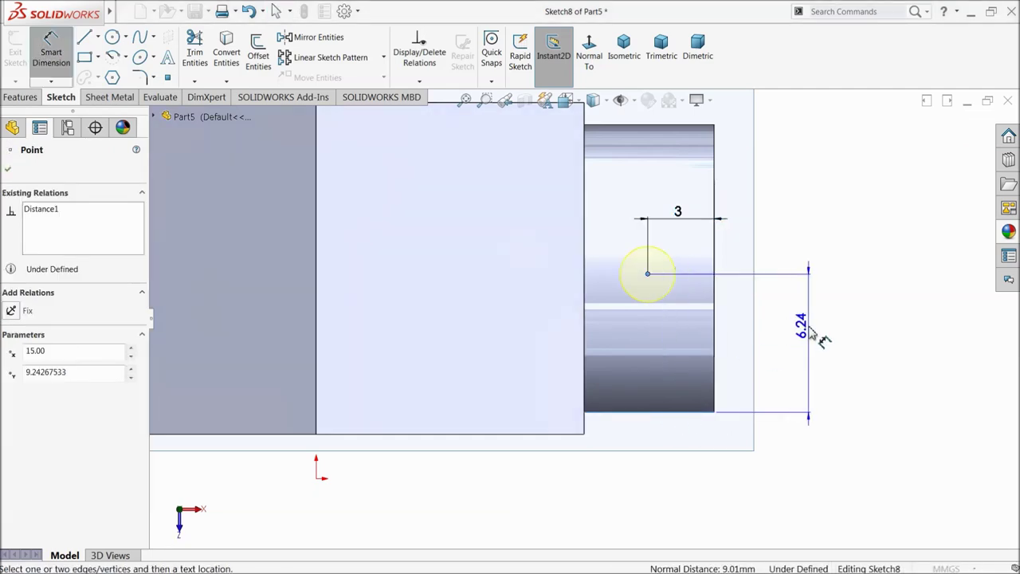
pyautogui.click(809, 339)
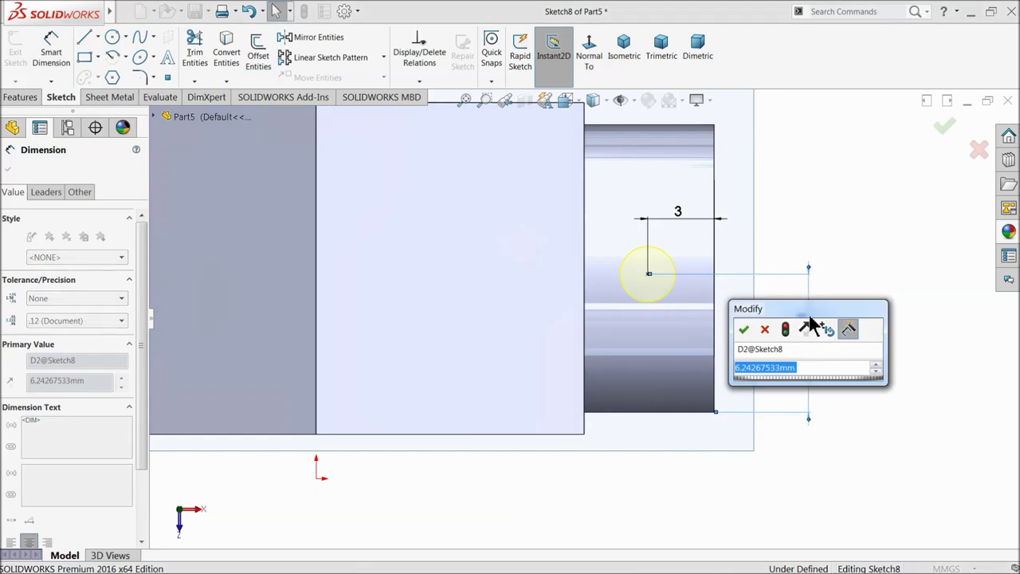
pyautogui.write('6.5')
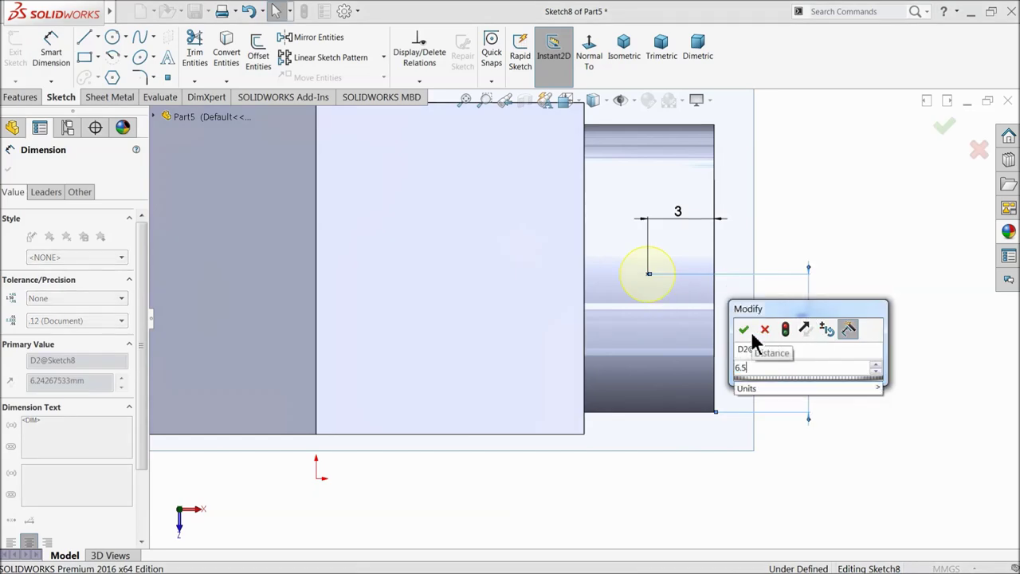
pyautogui.click(744, 329)
# Dimension the left hole 3 mm from its end and 6.5 mm from the bottom edge
pyautogui.scroll(3, 573, 351)
pyautogui.scroll(-4, 367, 358)
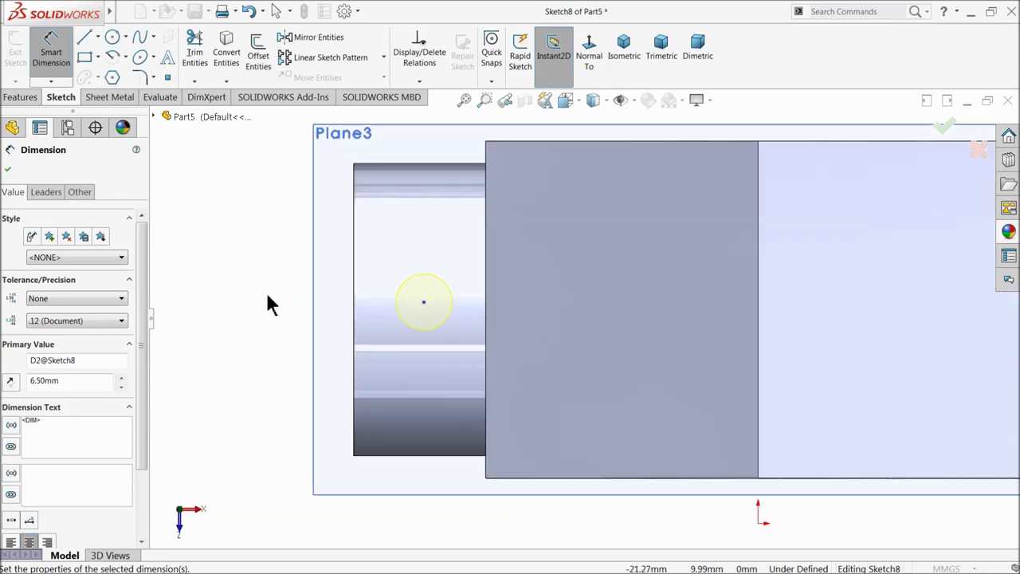
pyautogui.click(425, 307)
pyautogui.click(356, 303)
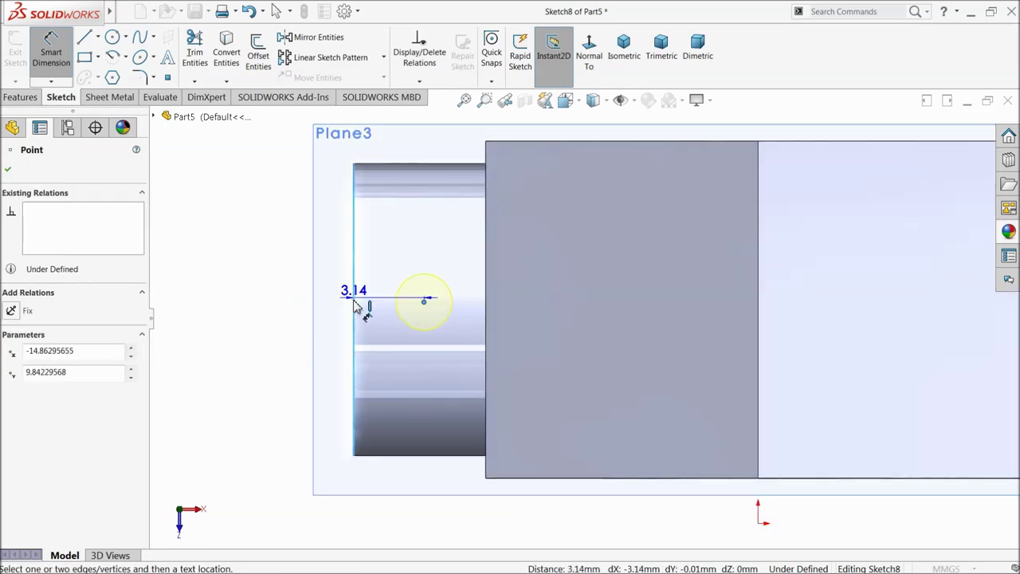
pyautogui.click(390, 255)
pyautogui.write('3.00mm')
pyautogui.press('Return')
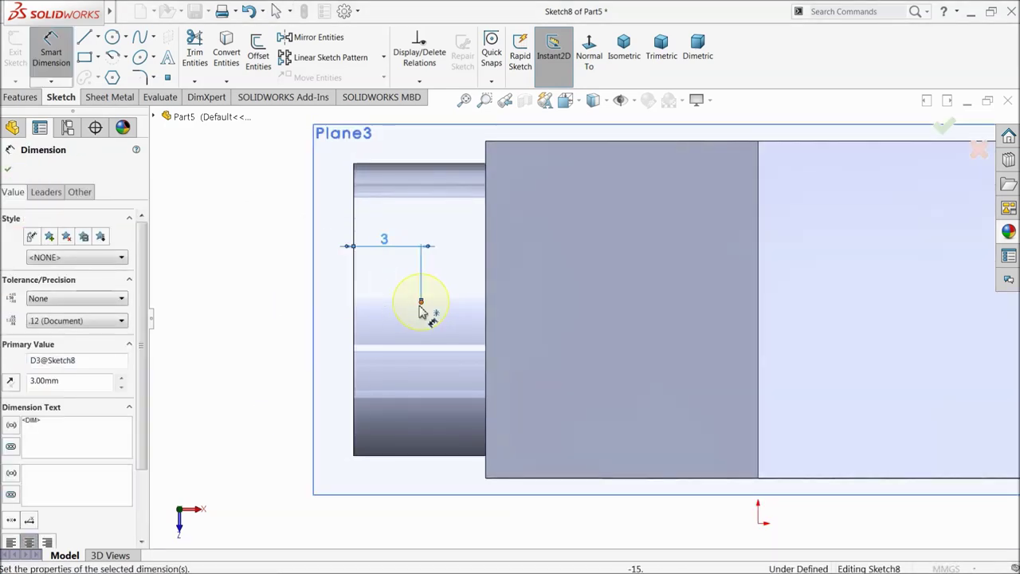
pyautogui.click(422, 302)
pyautogui.click(424, 456)
pyautogui.click(252, 392)
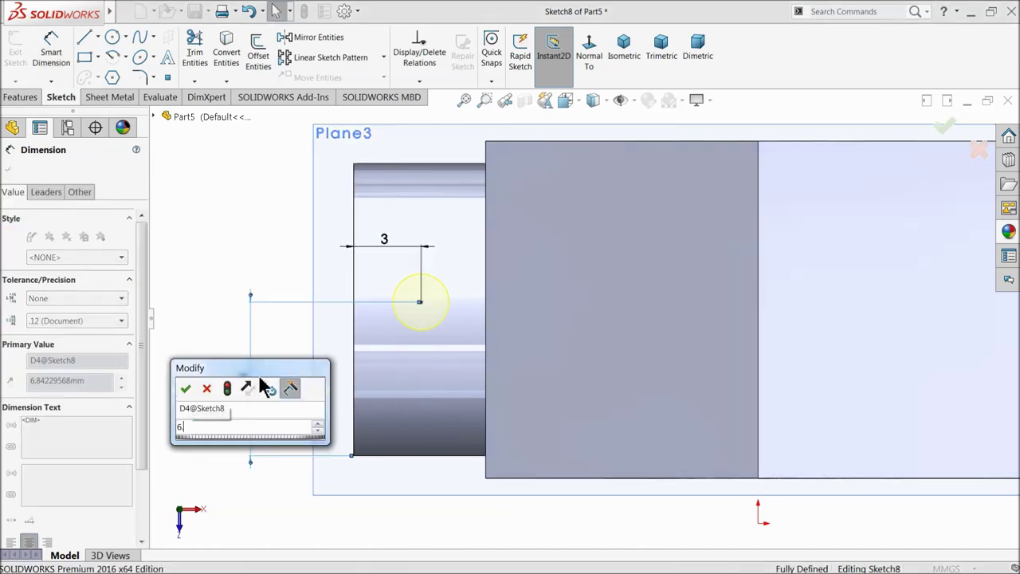
pyautogui.write('6.')
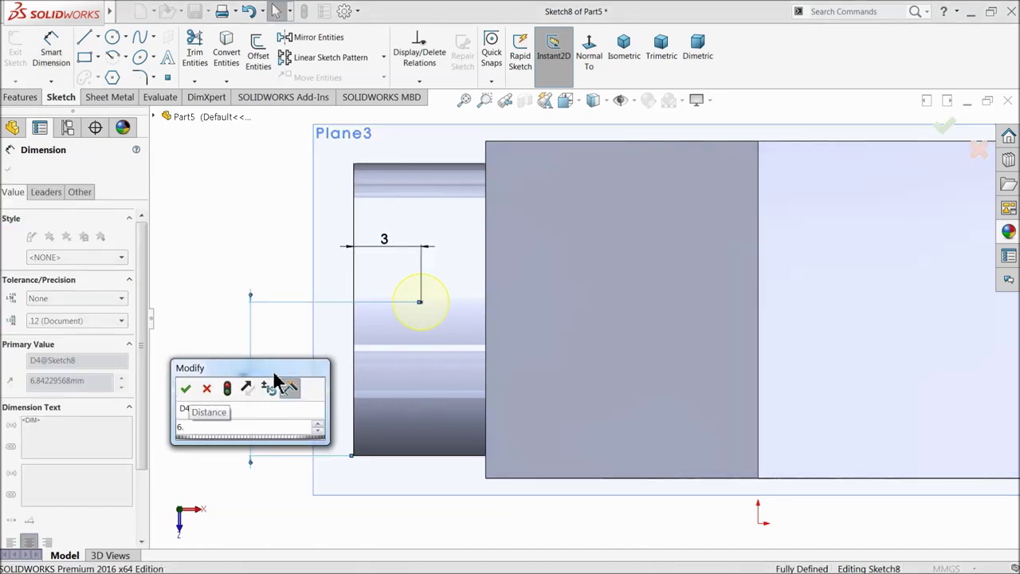
pyautogui.write('5')
pyautogui.click(185, 388)
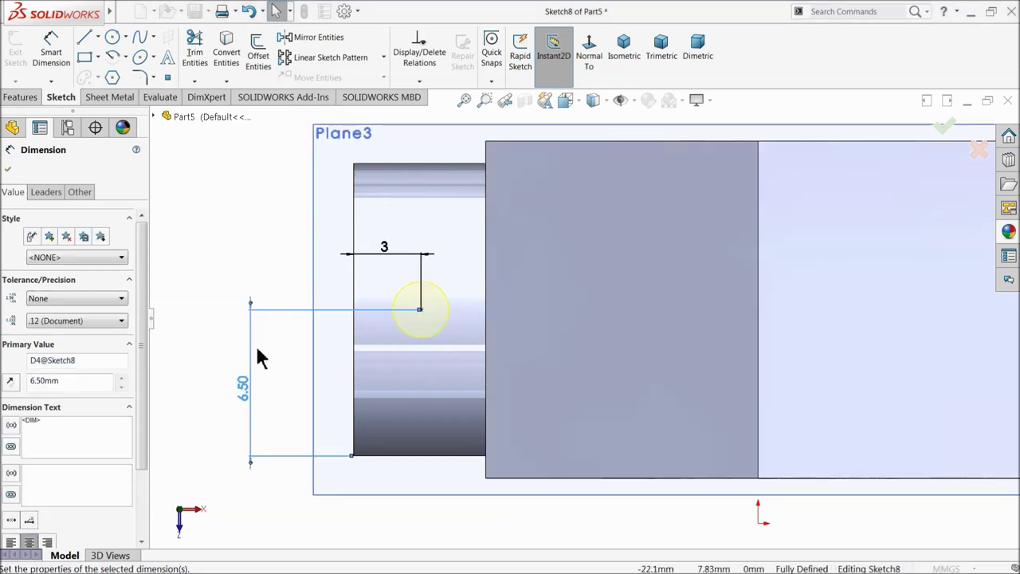
# Create M3 Tapped Hole1 through both bosses and return to the front view
pyautogui.press('z')
pyautogui.scroll(-2, 765, 319)
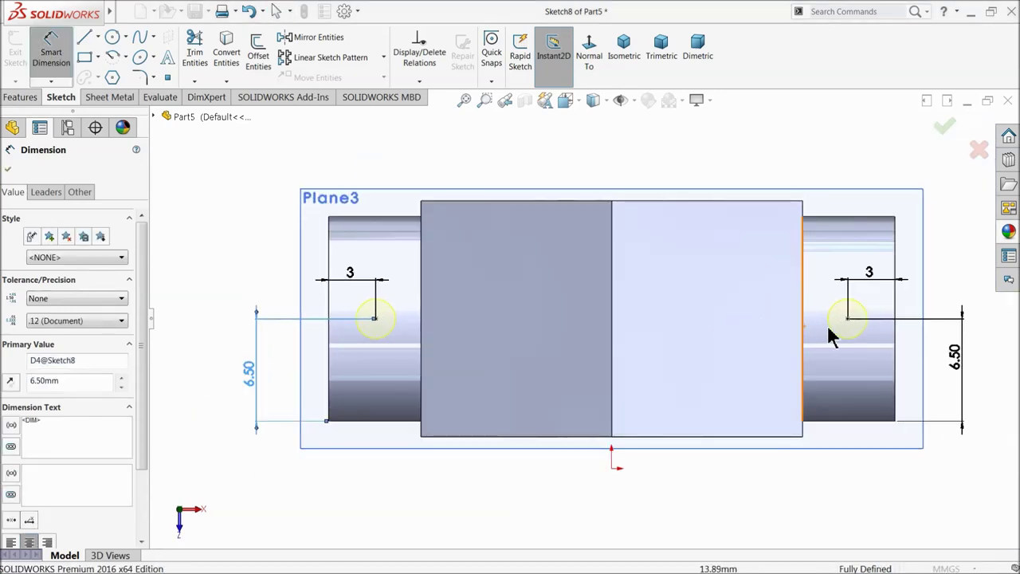
pyautogui.scroll(-1, 845, 342)
pyautogui.click(8, 169)
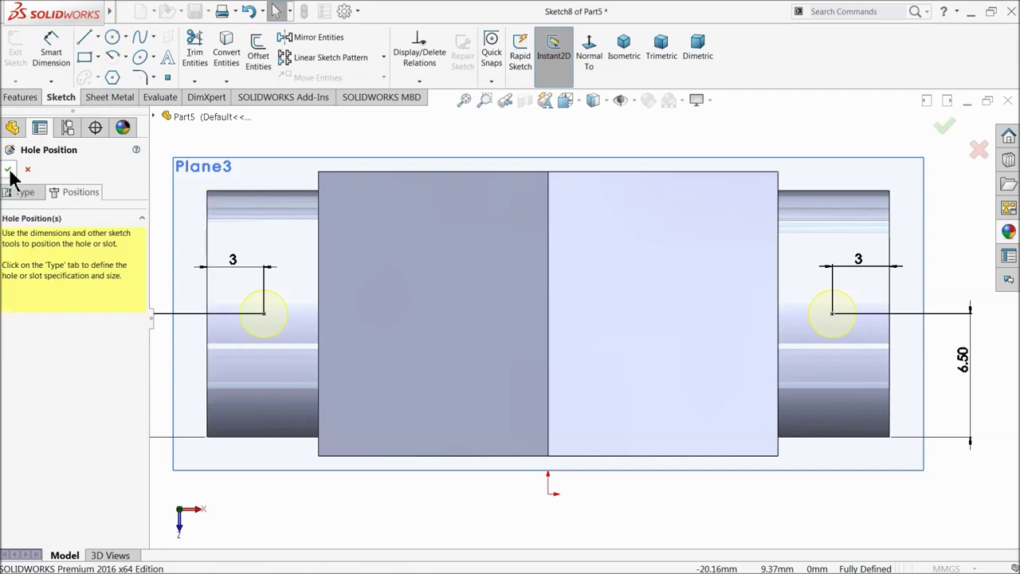
pyautogui.click(9, 172)
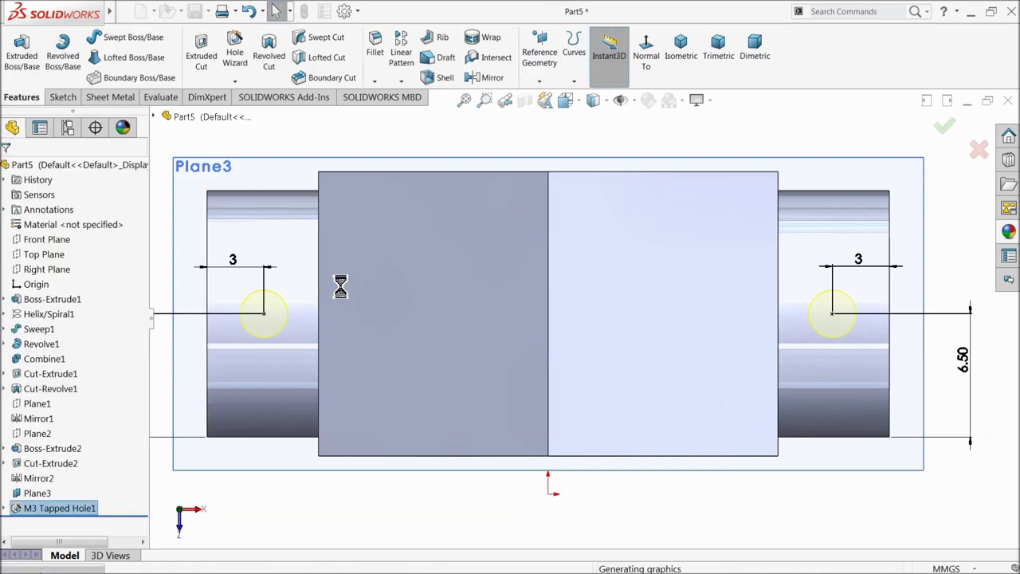
pyautogui.moveTo(446, 366); pyautogui.dragTo(436, 298, button='middle')
pyautogui.hotkey('ctrl', '1')
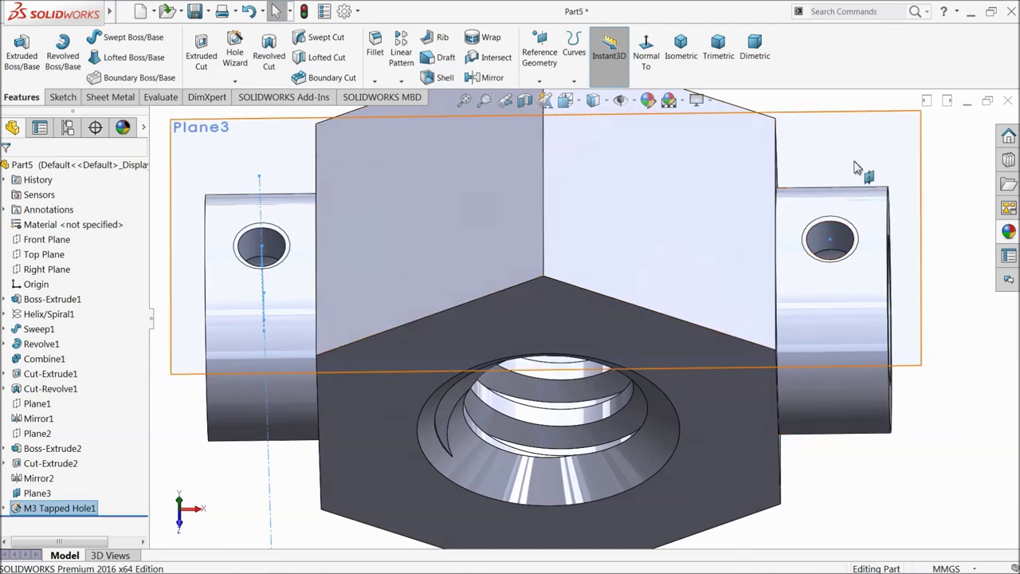
pyautogui.click(348, 12)
pyautogui.click(270, 110)
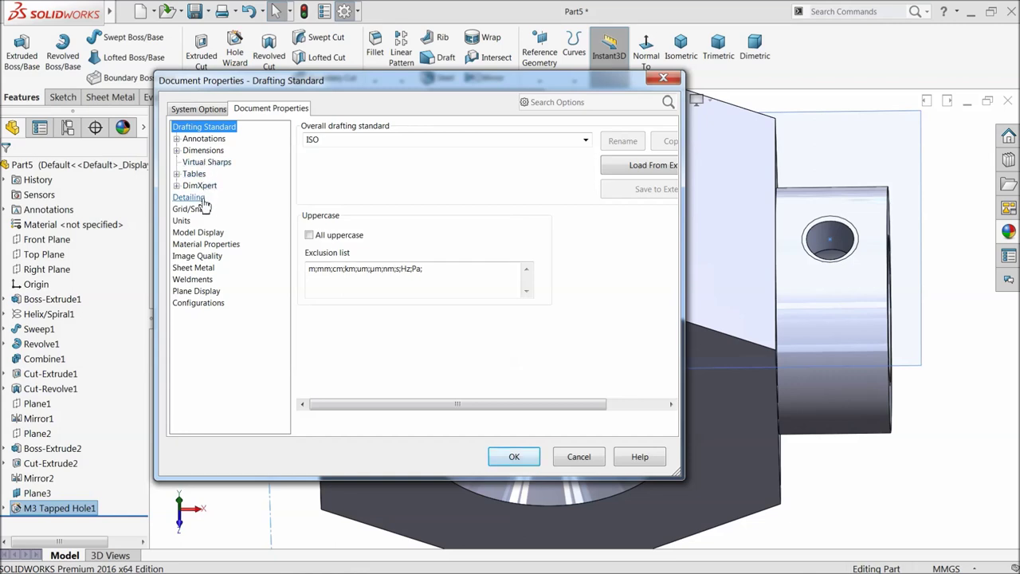
# Set the document's detailing to display cosmetic threads shaded
pyautogui.click(191, 197)
pyautogui.click(408, 141)
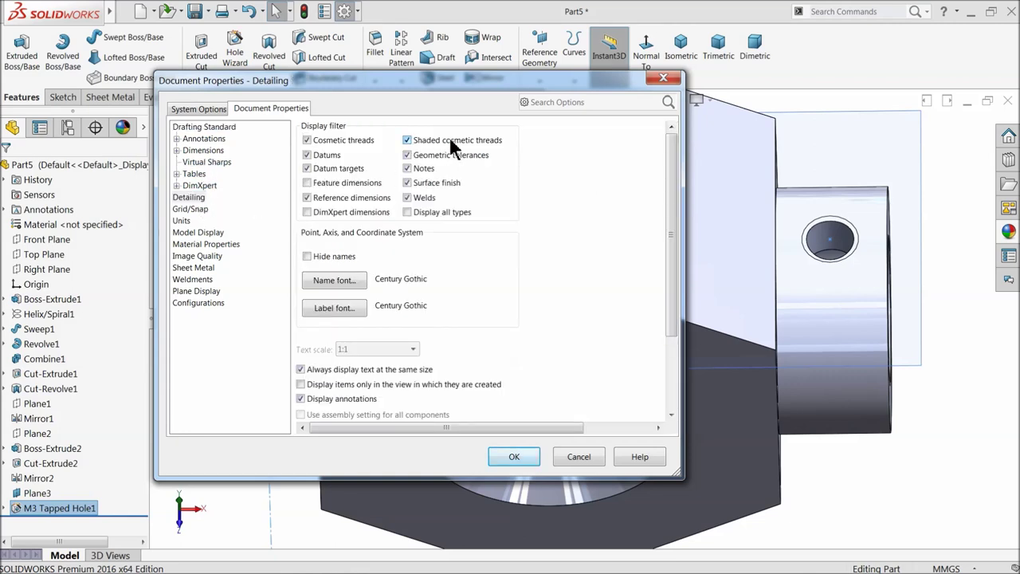
pyautogui.click(514, 457)
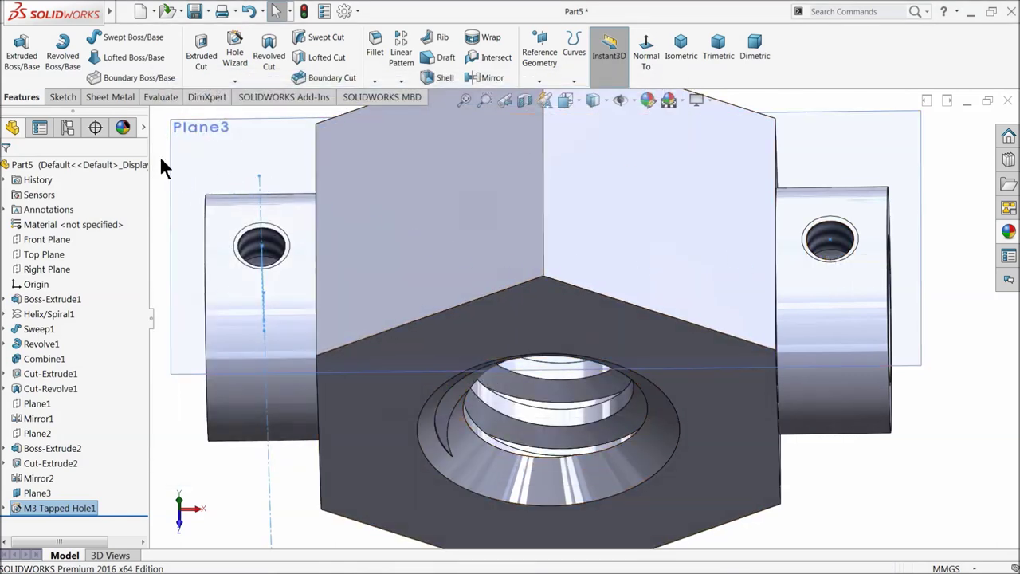
# Hide Plane3 and orbit to view the finished nut
pyautogui.click(294, 121)
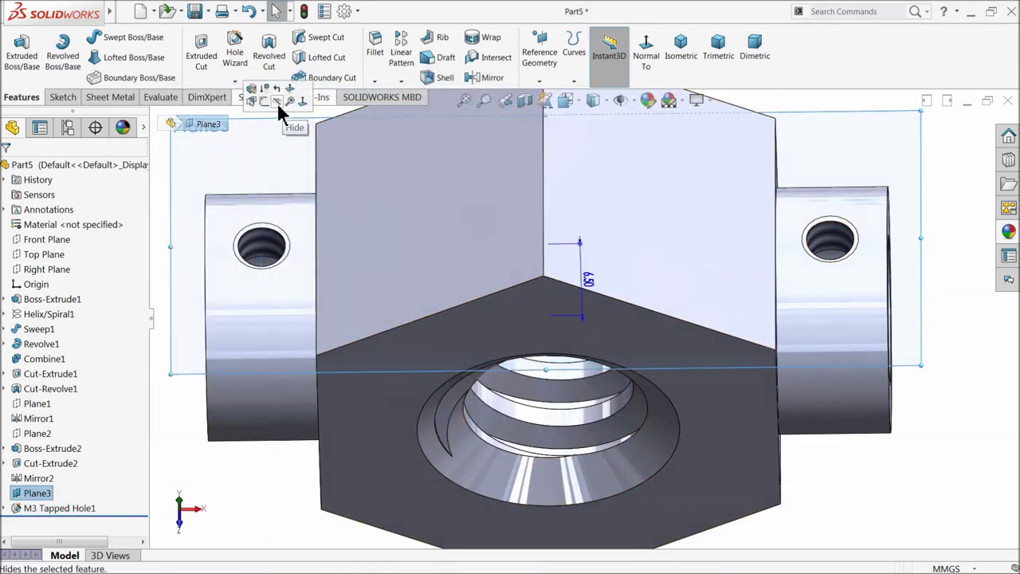
pyautogui.click(276, 100)
pyautogui.scroll(3, 360, 293)
pyautogui.moveTo(361, 292); pyautogui.dragTo(345, 238, button='middle')
pyautogui.scroll(-2, 630, 330)
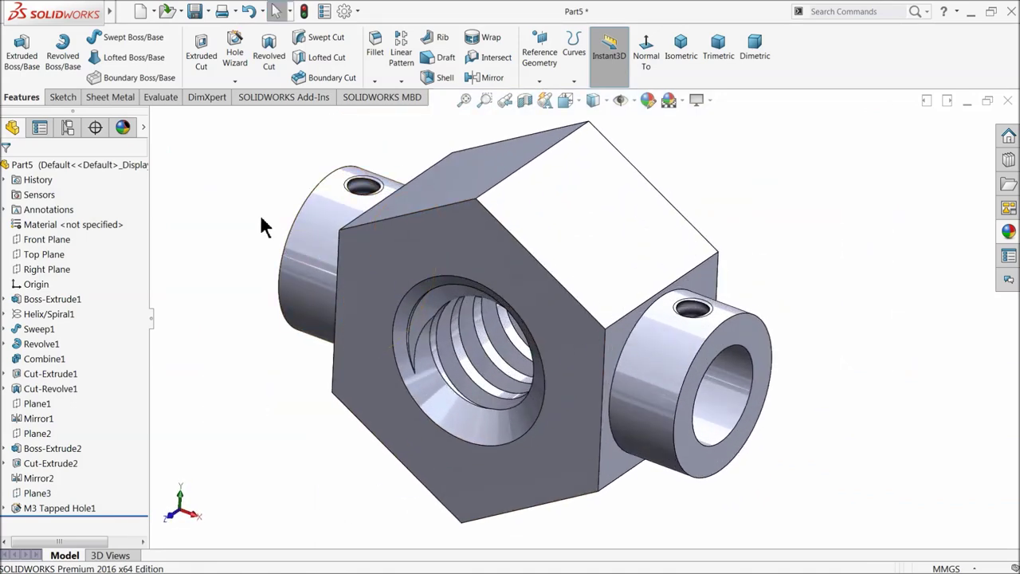
# Give the whole part a golden yellow appearance, RGB 255, 195, 0
pyautogui.click(647, 101)
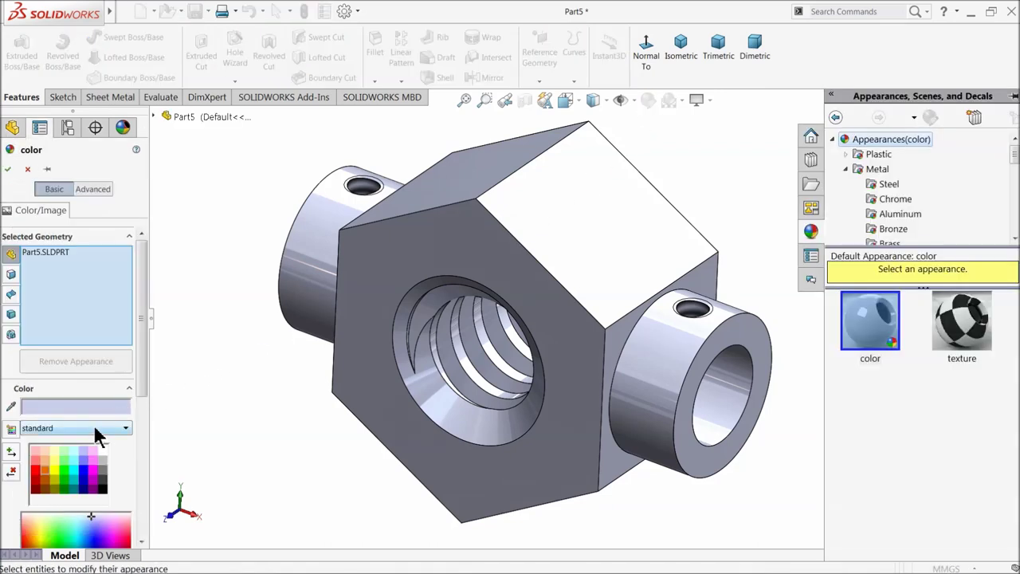
pyautogui.click(52, 472)
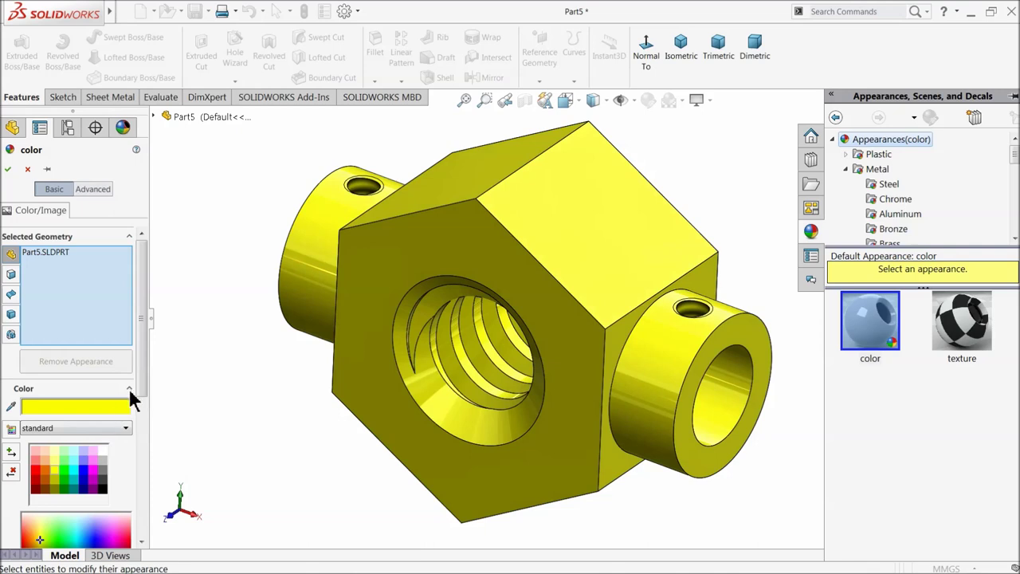
pyautogui.moveTo(140, 374); pyautogui.dragTo(104, 484)
pyautogui.moveTo(273, 423)
pyautogui.mouseDown(button='middle')
pyautogui.moveTo(296, 364)
pyautogui.moveTo(257, 403)
pyautogui.moveTo(278, 412)
pyautogui.moveTo(269, 412)
pyautogui.mouseUp(button='middle')
pyautogui.click(8, 169)
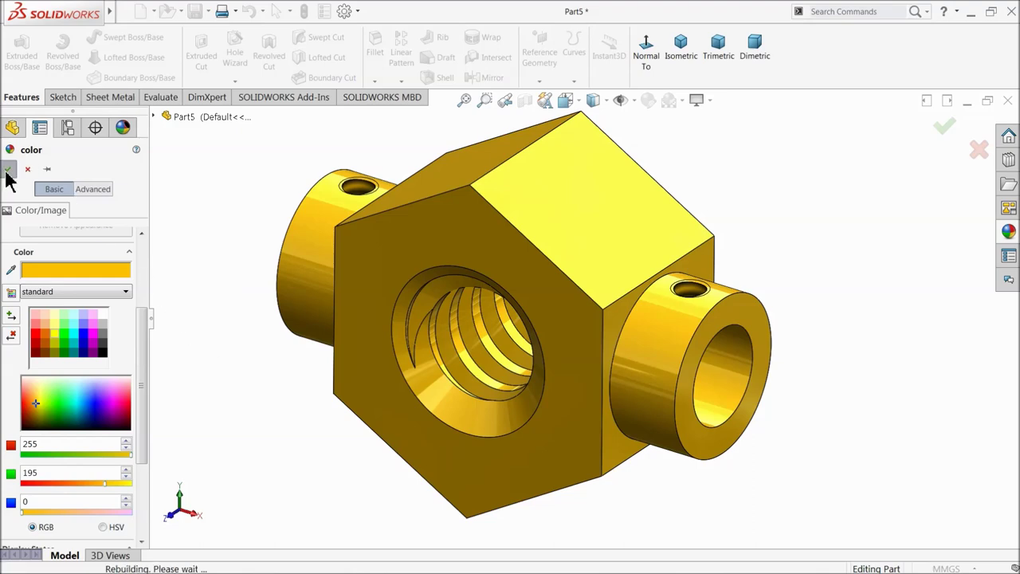
pyautogui.hotkey('ctrl', 's')
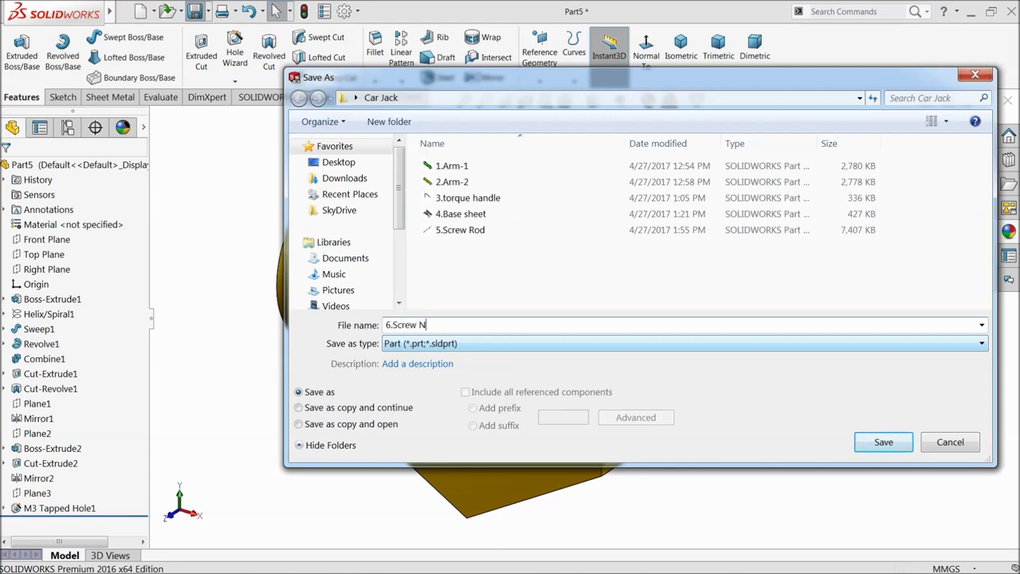
# Save the part as 6.Screw Nut in the Car Jack folder
pyautogui.click(882, 443)
pyautogui.moveTo(519, 337)
pyautogui.mouseDown(button='middle')
pyautogui.moveTo(543, 255)
pyautogui.moveTo(526, 267)
pyautogui.mouseUp(button='middle')
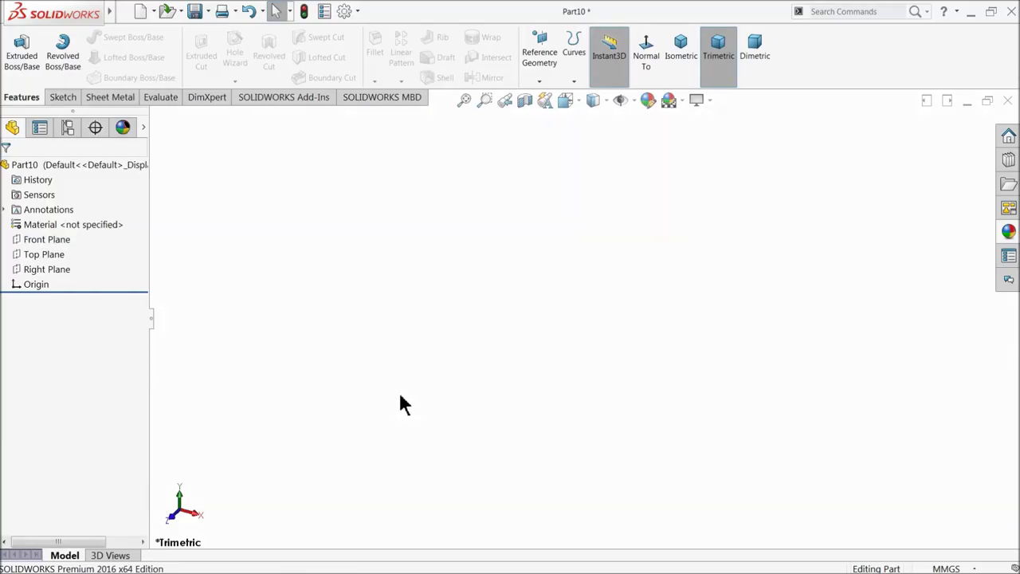
# Sketch two concentric circles at the origin on the Front Plane
pyautogui.click(24, 239)
pyautogui.click(36, 226)
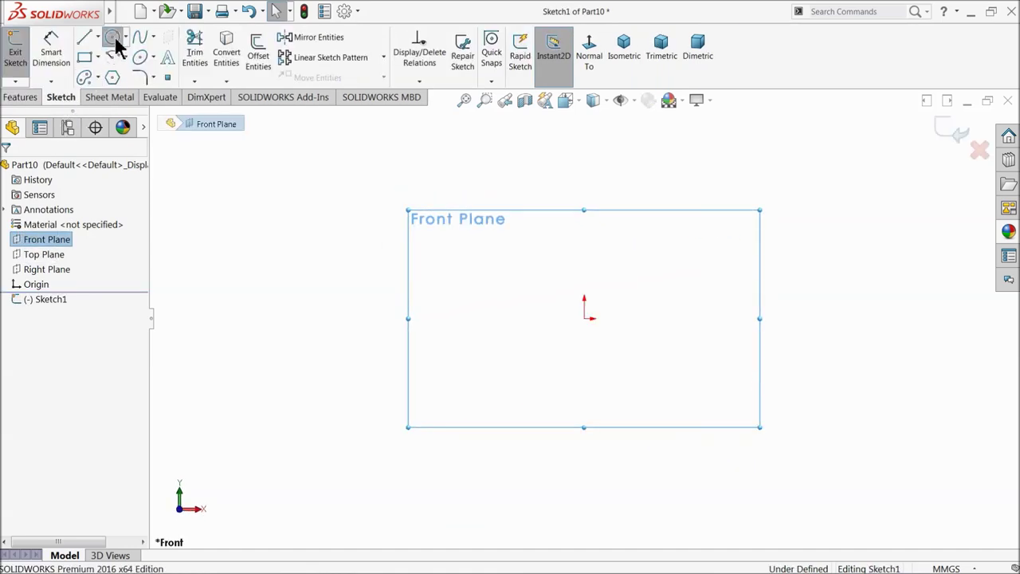
pyautogui.click(113, 36)
pyautogui.click(584, 318)
pyautogui.click(466, 188)
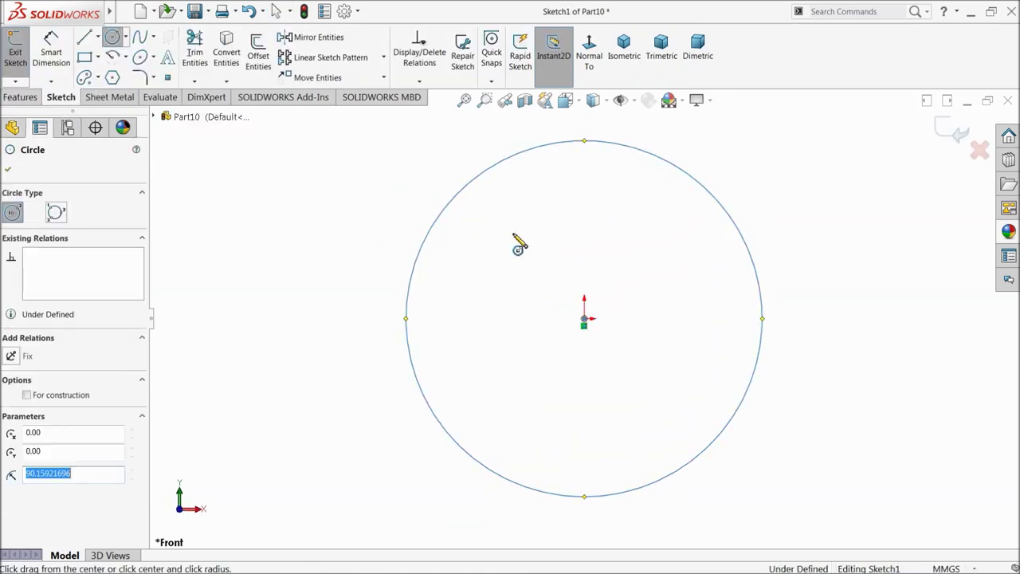
pyautogui.click(585, 318)
pyautogui.click(491, 265)
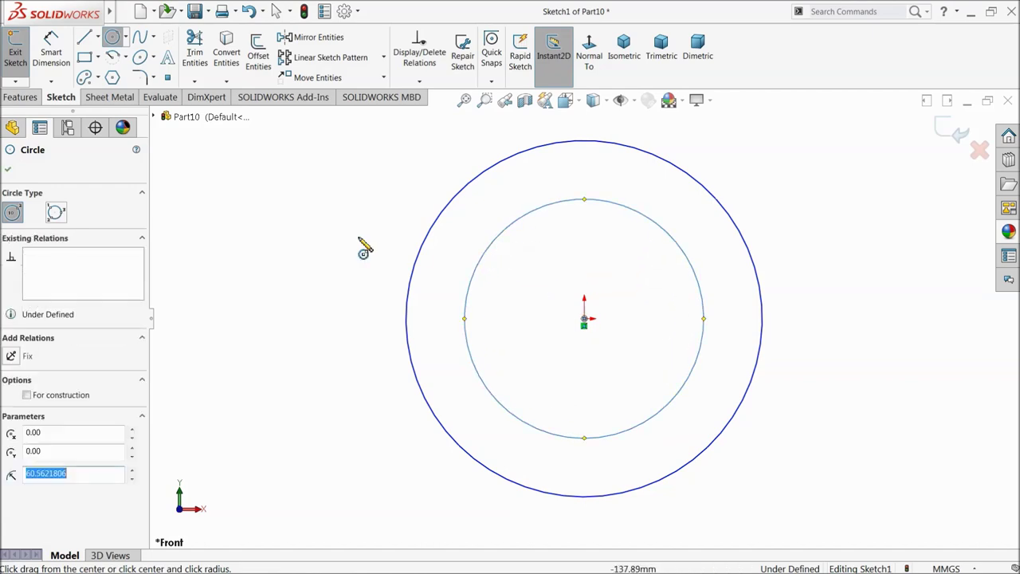
# Dimension the circles Ø20 outer and Ø12.2 inner
pyautogui.click(51, 54)
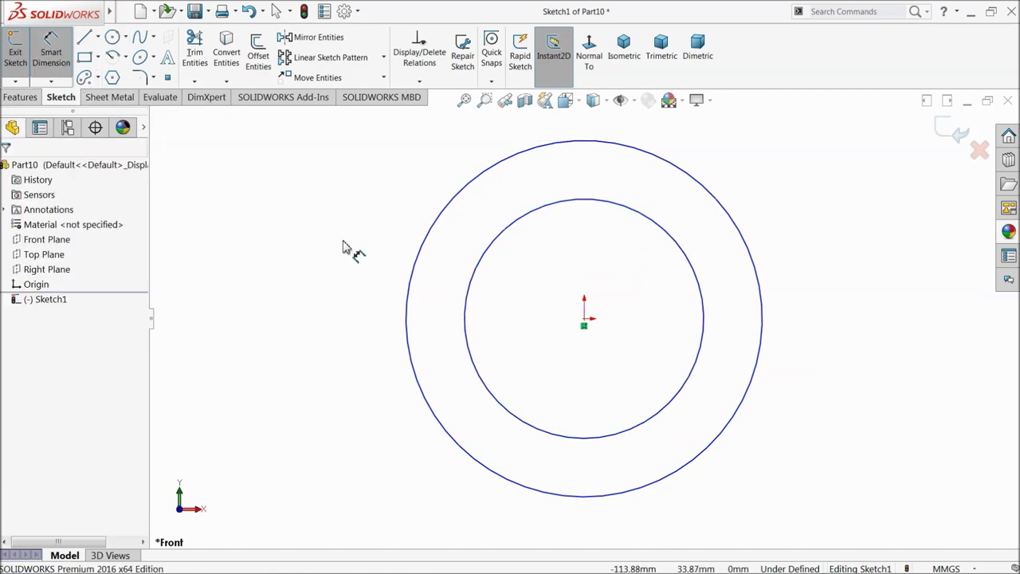
pyautogui.click(408, 305)
pyautogui.click(298, 296)
pyautogui.write('20')
pyautogui.click(234, 302)
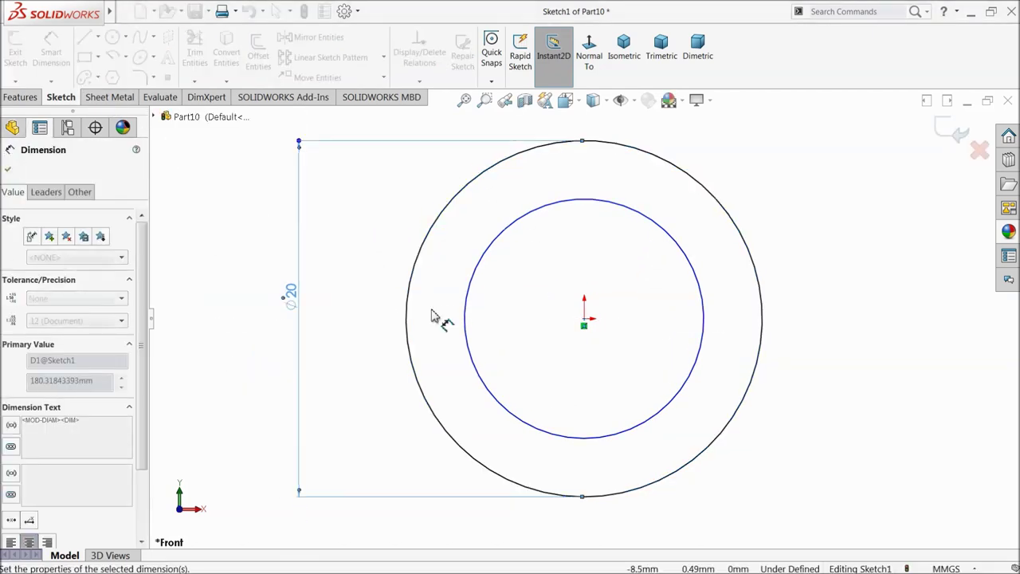
pyautogui.click(467, 319)
pyautogui.click(344, 319)
pyautogui.write('12.2')
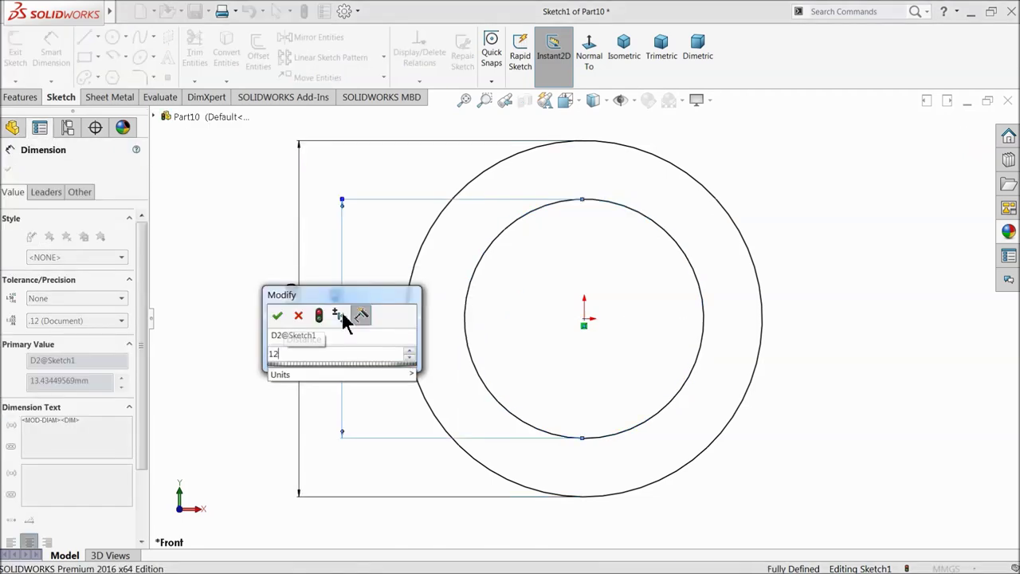
pyautogui.click(277, 316)
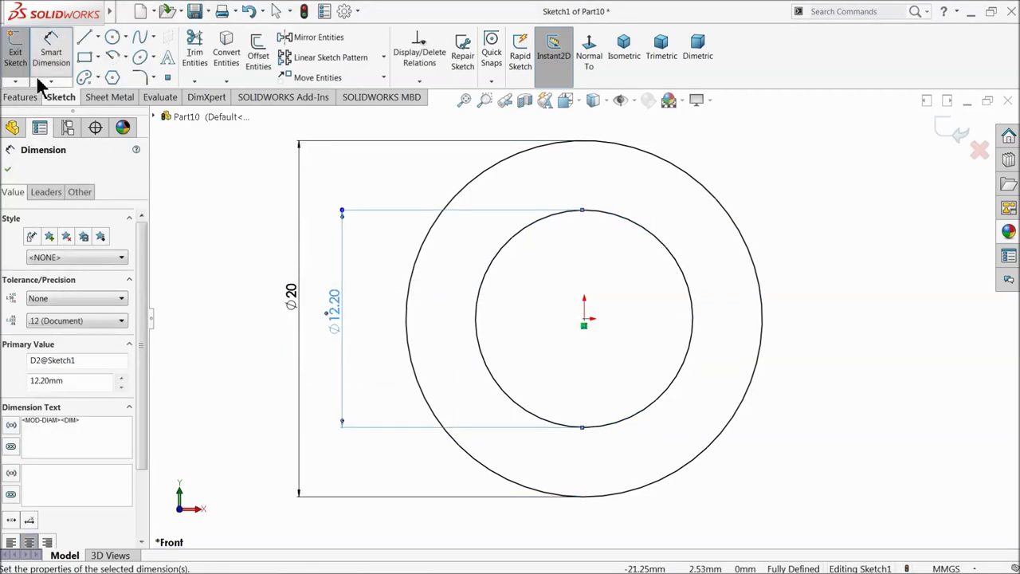
# Extrude the ring 40 mm Mid Plane into the tube
pyautogui.click(22, 100)
pyautogui.click(21, 50)
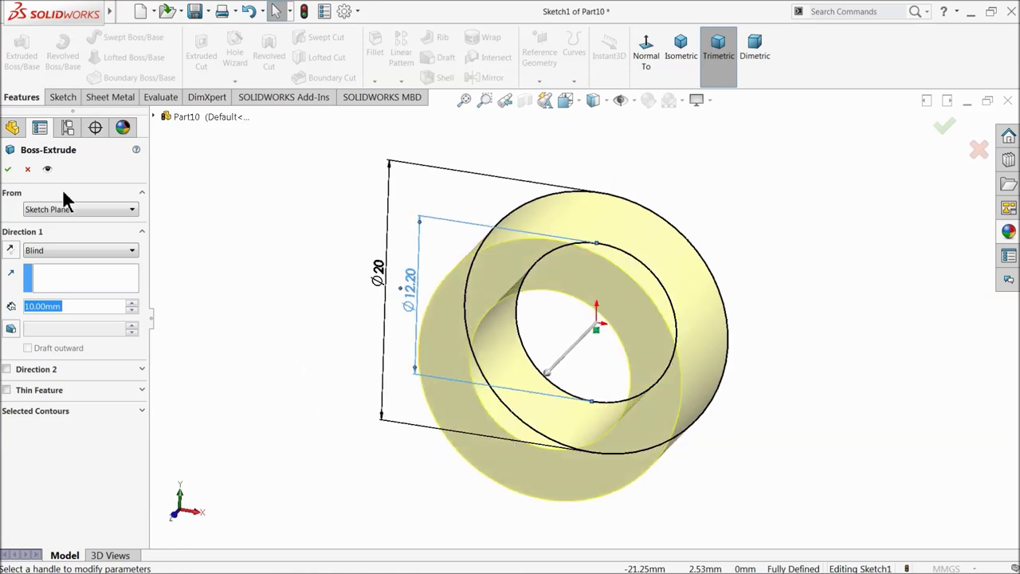
pyautogui.write('40')
pyautogui.press('Return')
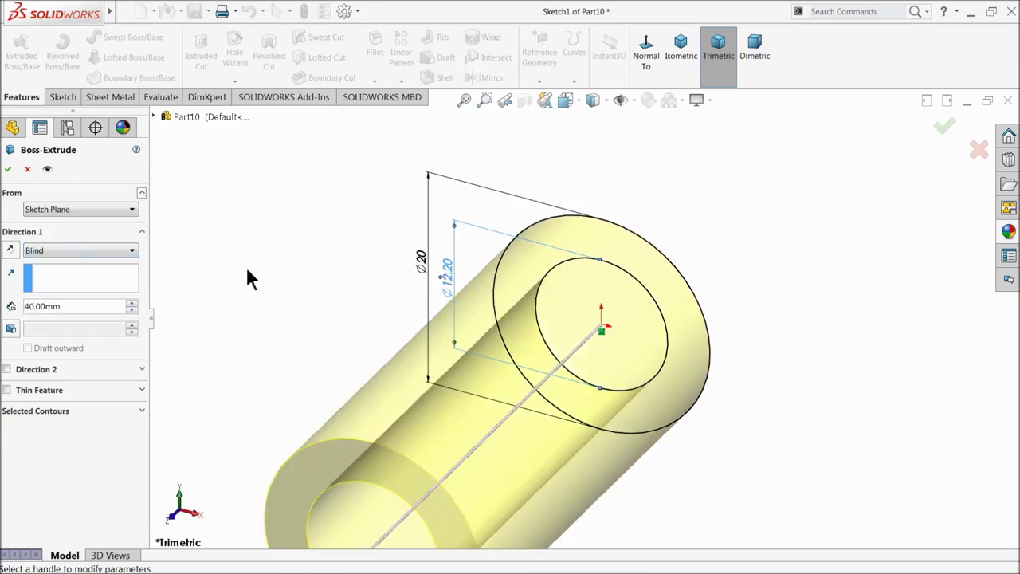
pyautogui.click(38, 251)
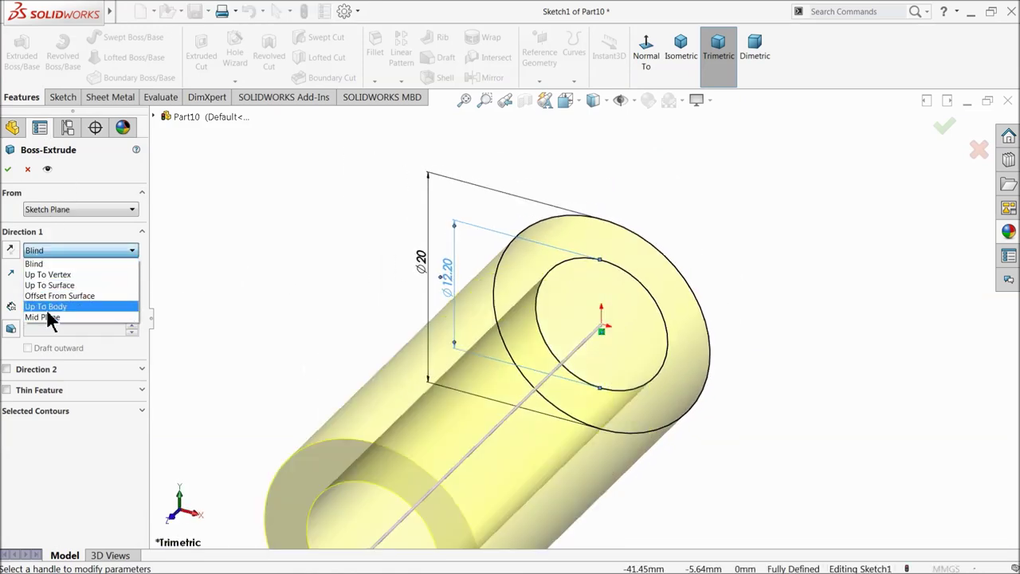
pyautogui.click(47, 308)
pyautogui.click(49, 253)
pyautogui.click(44, 317)
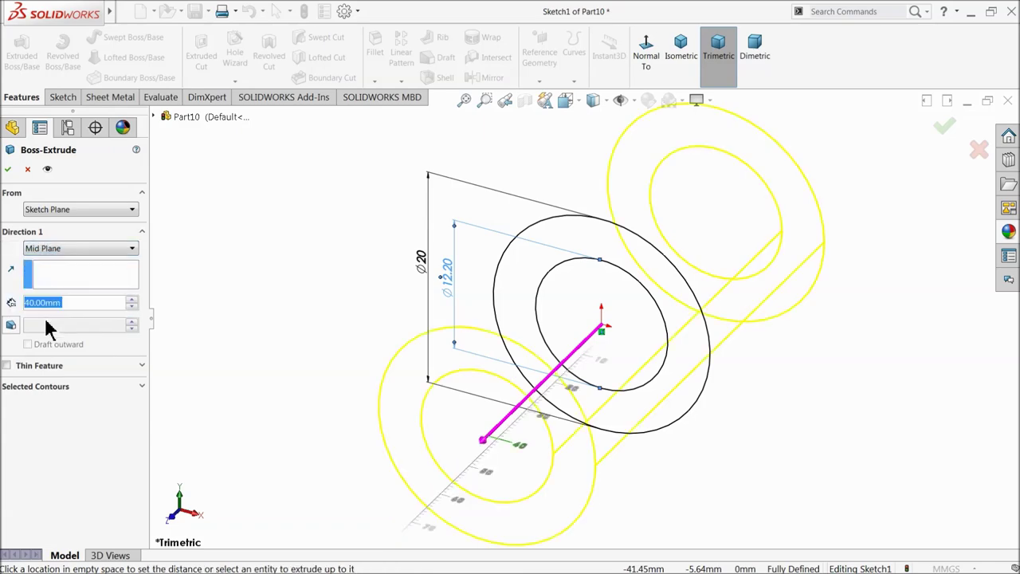
pyautogui.click(8, 170)
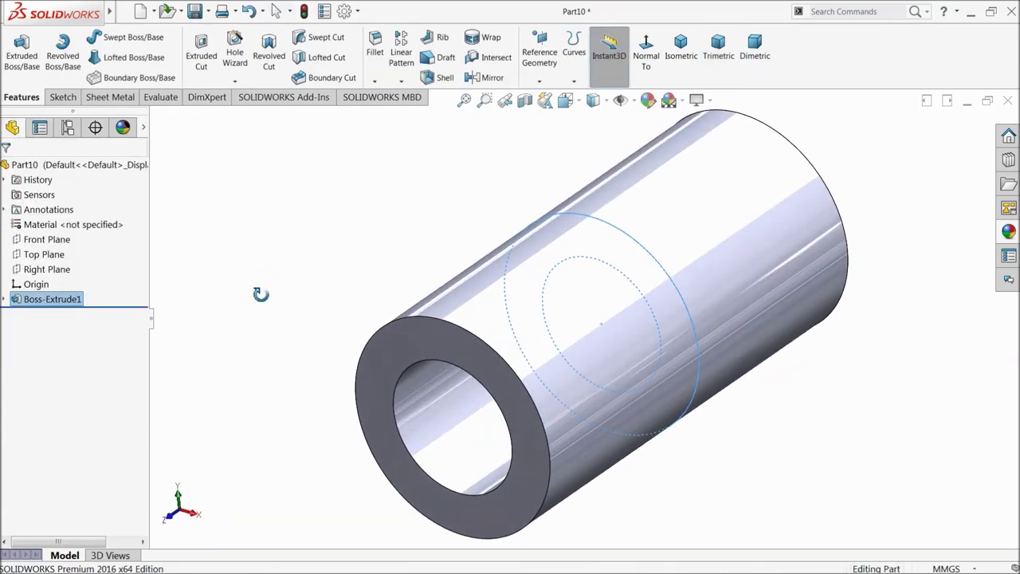
pyautogui.click(23, 269)
# Start a sketch on the Right Plane, then exit it empty
pyautogui.click(27, 255)
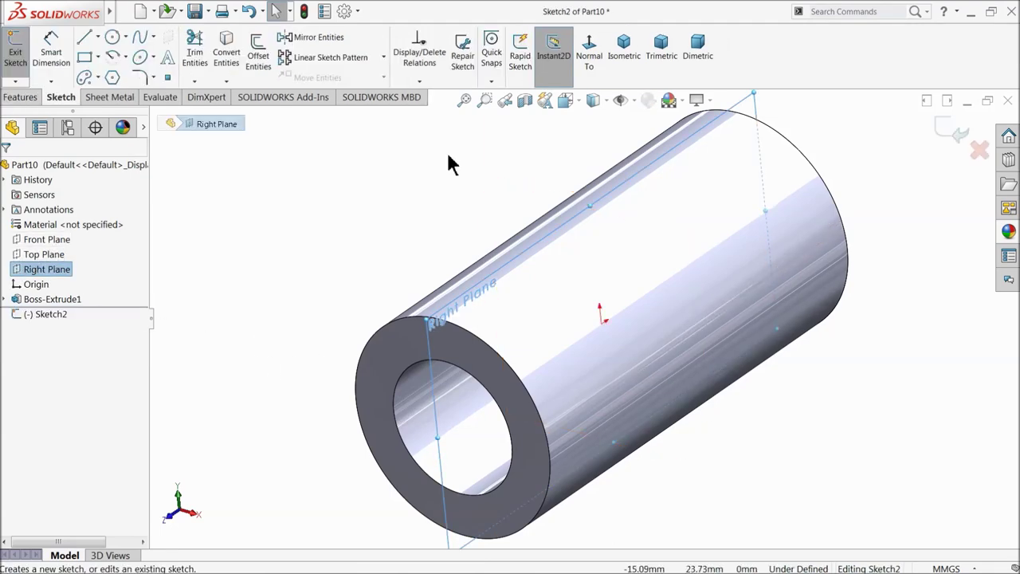
pyautogui.click(594, 63)
pyautogui.click(112, 38)
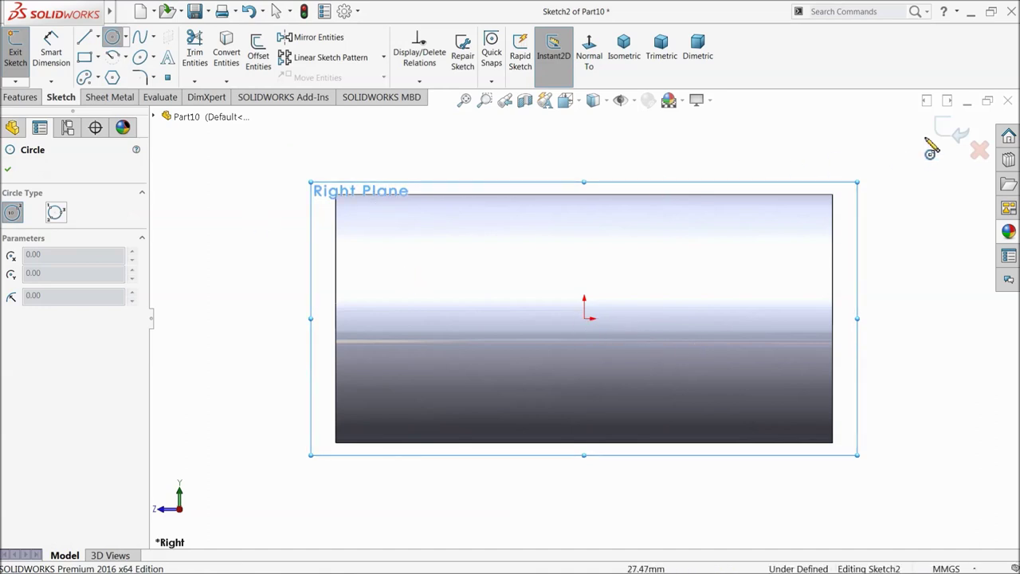
pyautogui.click(956, 139)
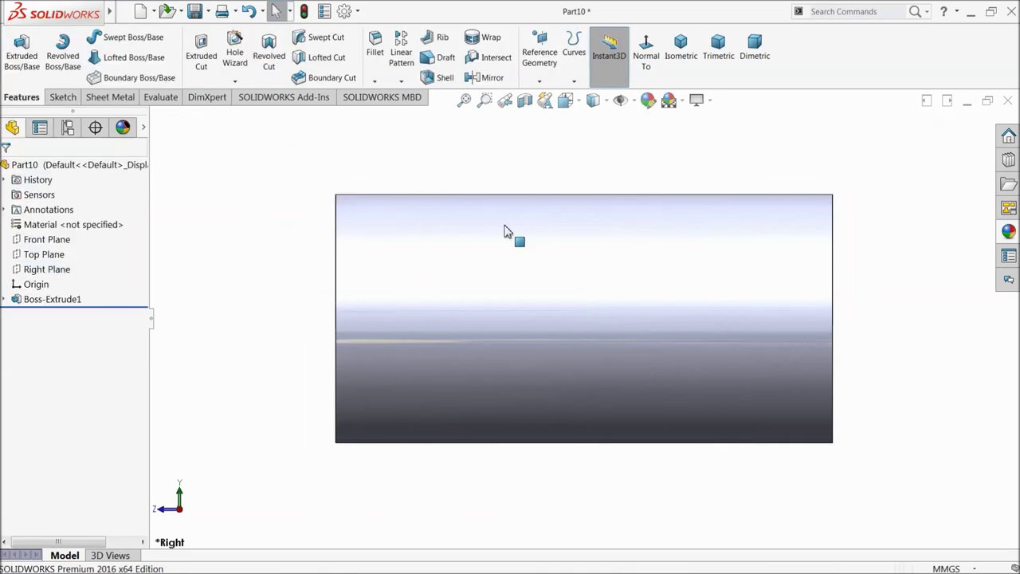
pyautogui.moveTo(532, 234); pyautogui.dragTo(560, 276, button='middle')
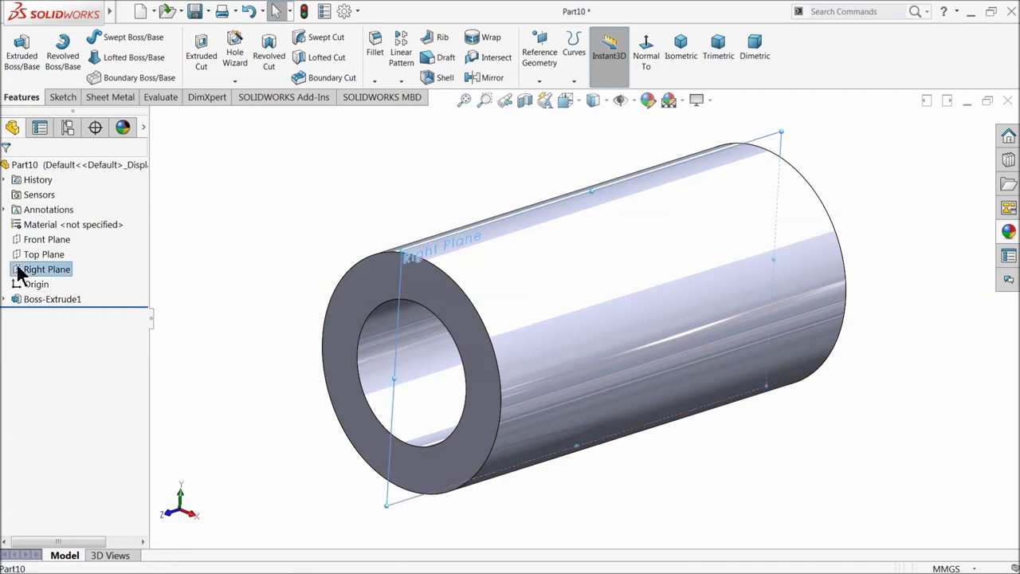
# Create Plane1 offset 18 mm from the Right Plane
pyautogui.click(541, 82)
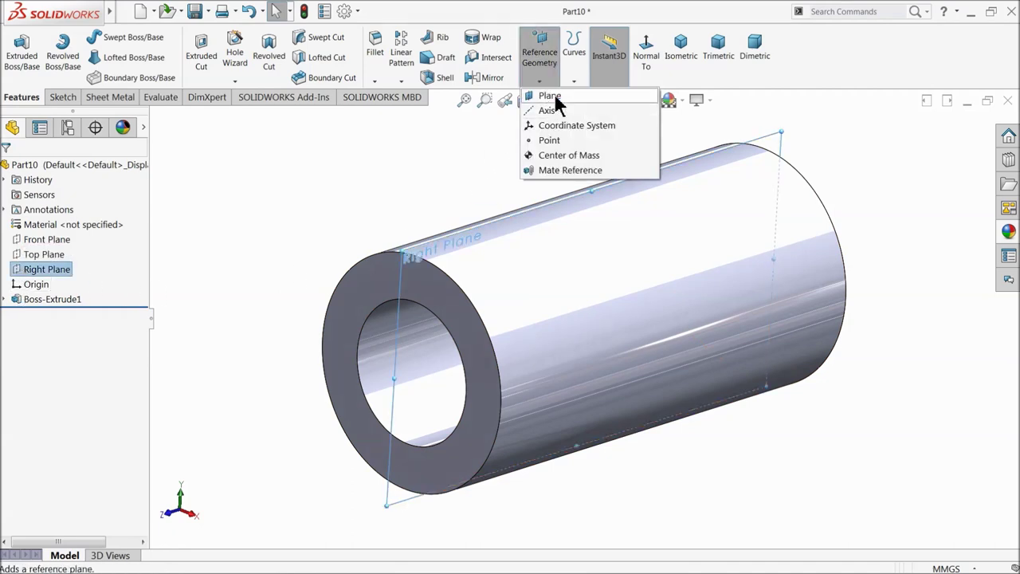
pyautogui.click(552, 96)
pyautogui.write('18')
pyautogui.press('Return')
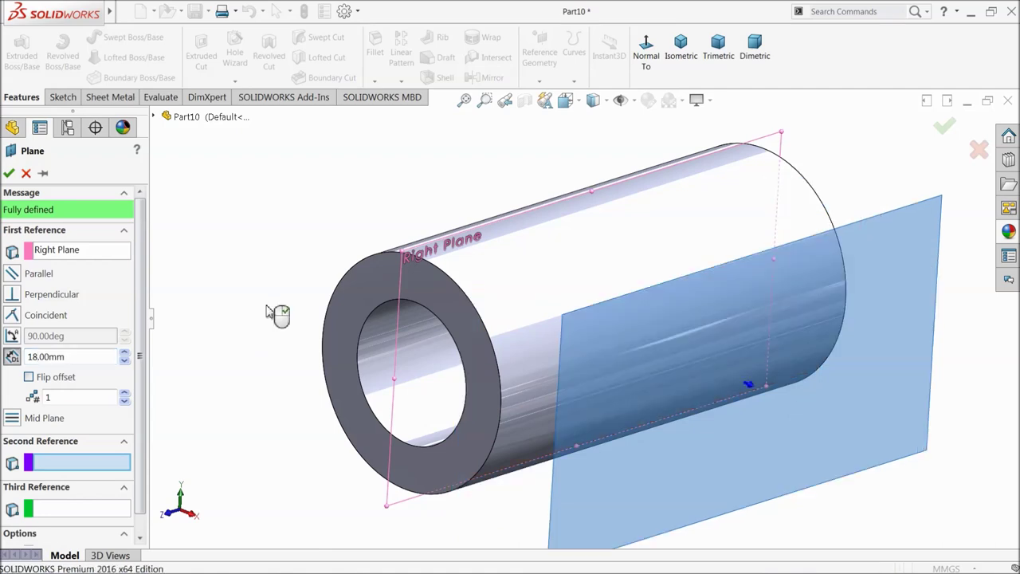
pyautogui.click(9, 173)
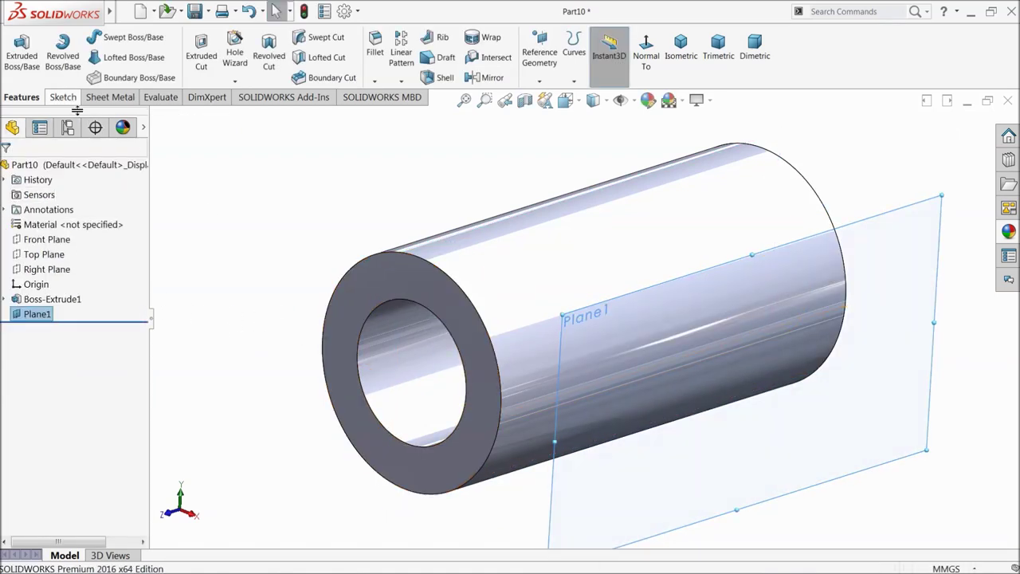
pyautogui.click(62, 96)
pyautogui.click(15, 48)
# Draw two concentric circles at the origin on Plane1
pyautogui.click(594, 68)
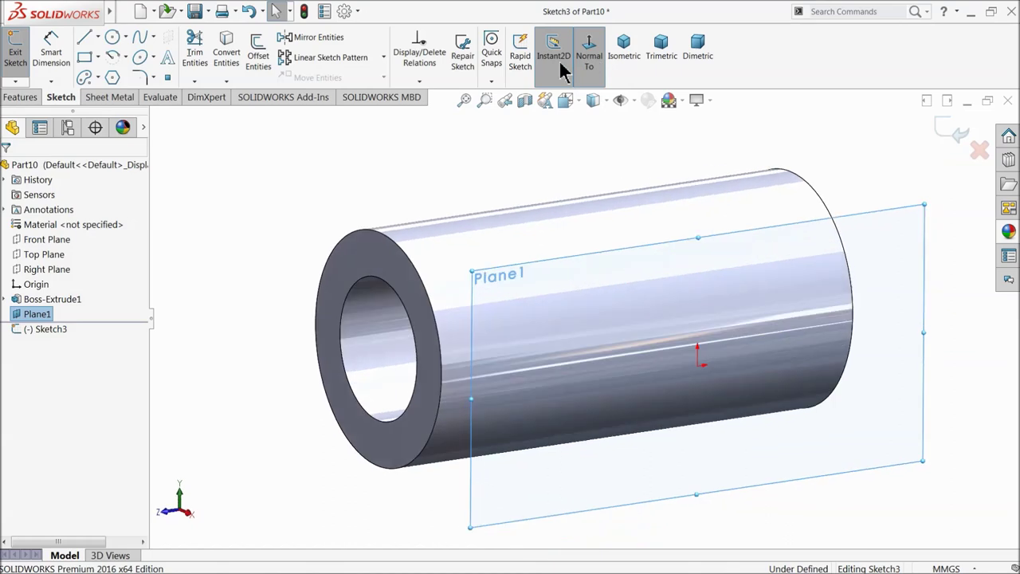
pyautogui.click(113, 40)
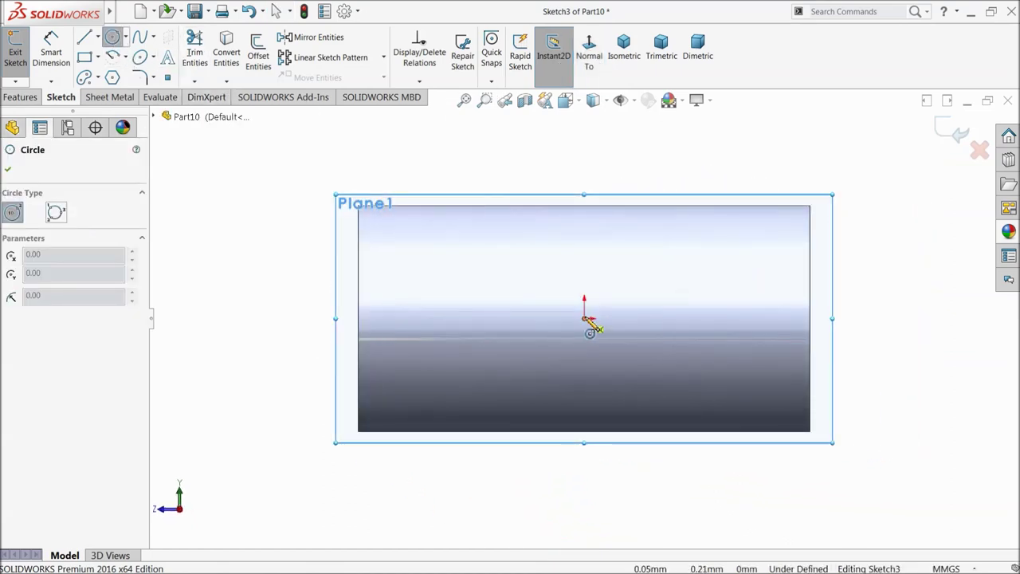
pyautogui.click(585, 319)
pyautogui.click(582, 243)
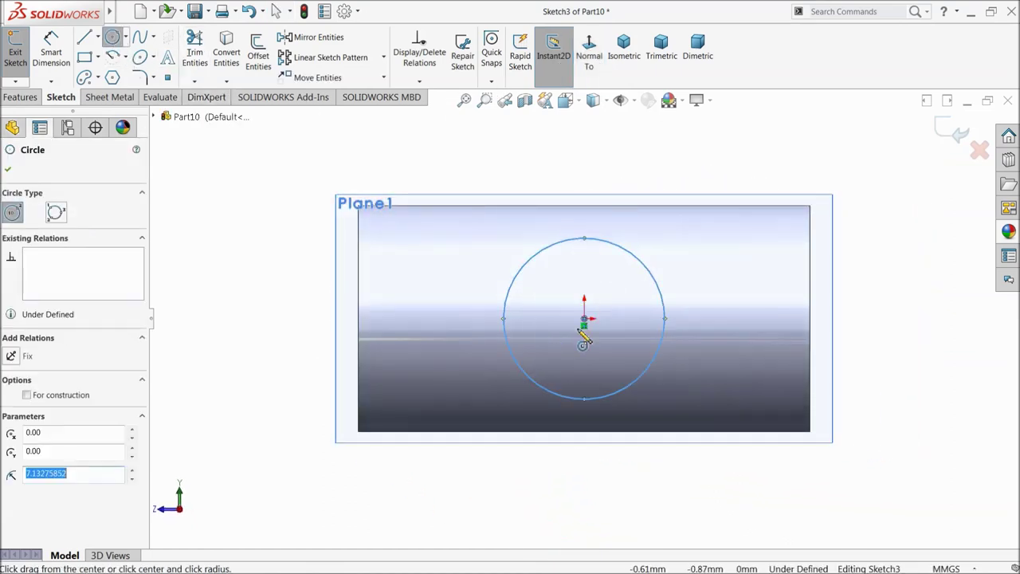
pyautogui.click(584, 319)
pyautogui.click(572, 270)
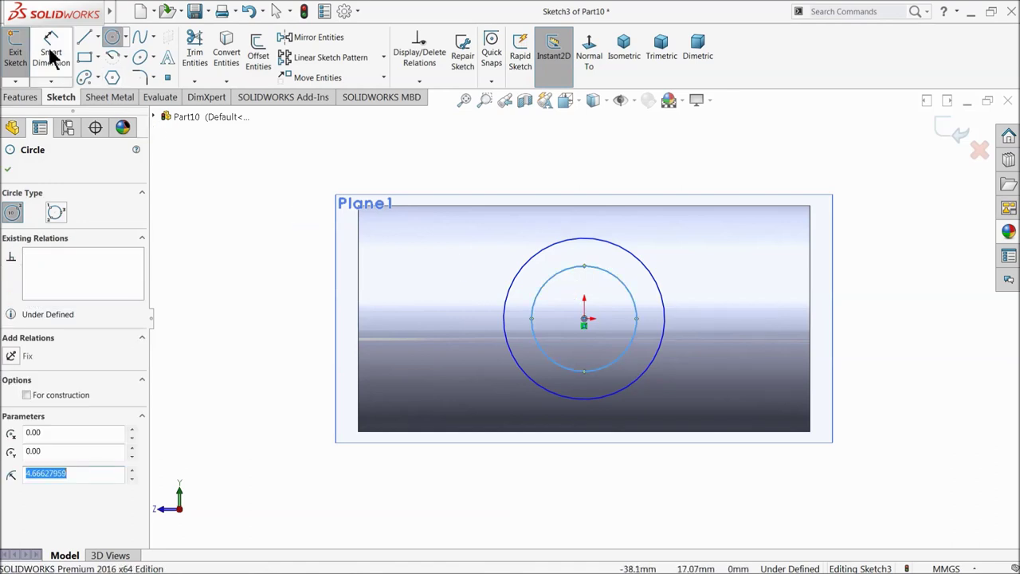
# Dimension the circles Ø14 outer and Ø8 inner to fully define the sketch
pyautogui.press('d')
pyautogui.scroll(-3, 606, 288)
pyautogui.click(420, 292)
pyautogui.click(351, 289)
pyautogui.write('14')
pyautogui.click(284, 280)
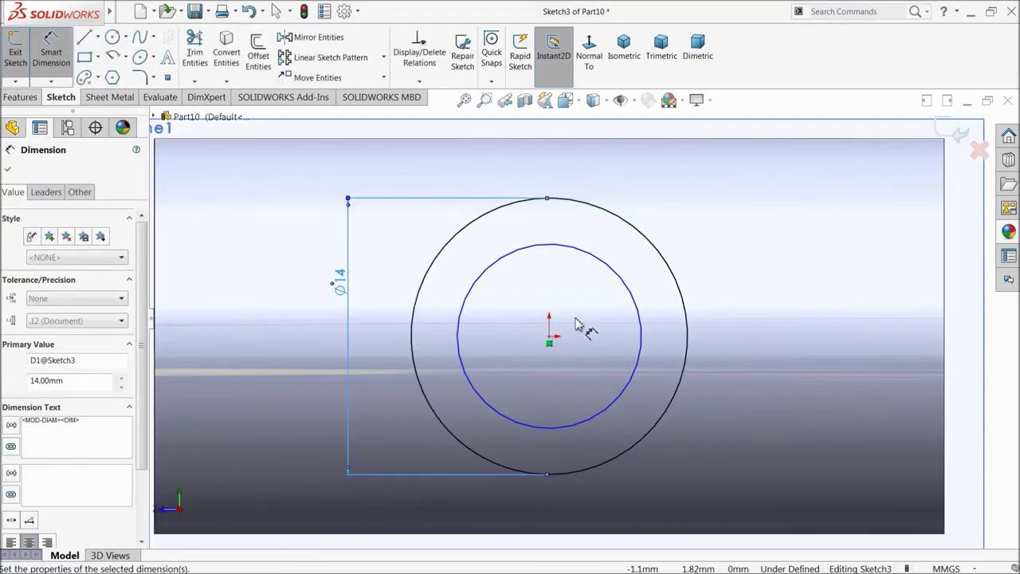
pyautogui.click(638, 330)
pyautogui.click(728, 326)
pyautogui.press('Return')
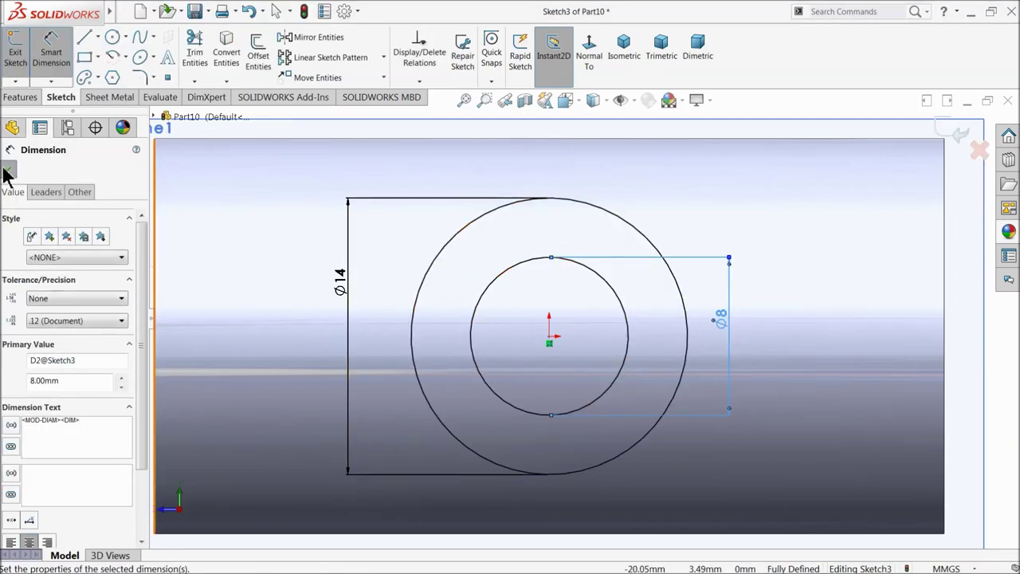
pyautogui.click(8, 171)
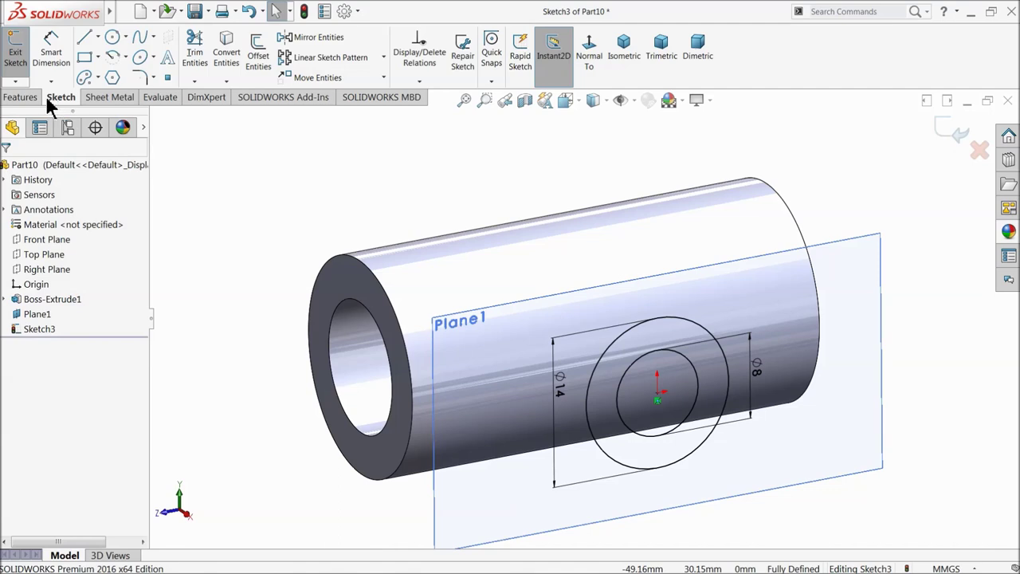
pyautogui.click(33, 96)
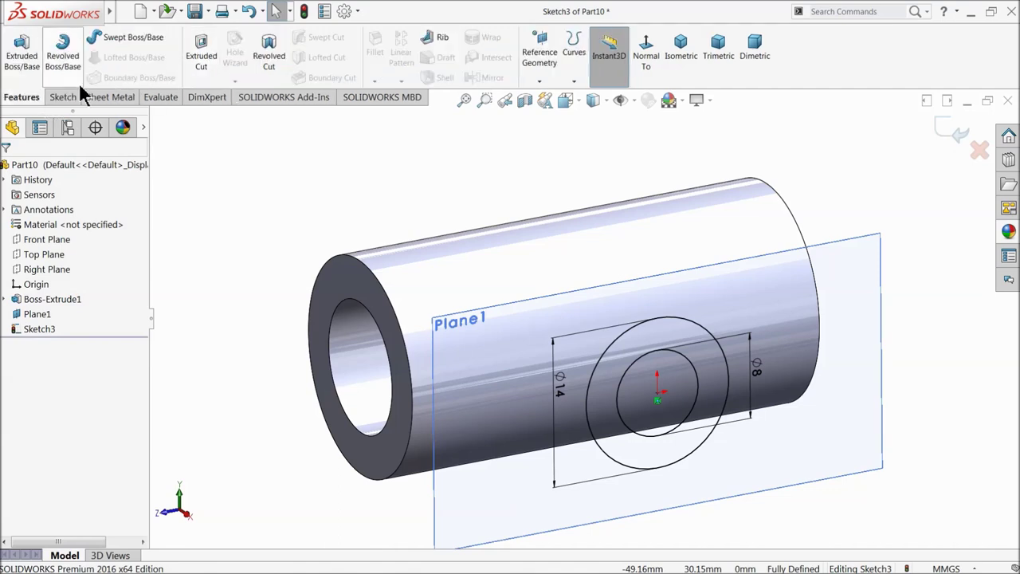
# Start a boss extrusion of the ring sketch flipped toward the tube, trying Up To Surface and Up To Next
pyautogui.click(21, 49)
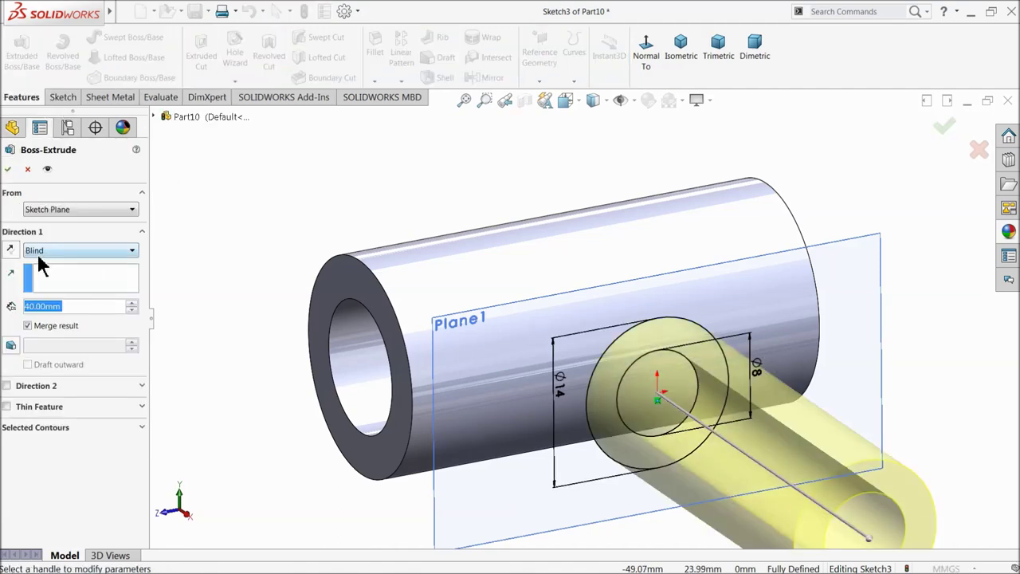
pyautogui.click(11, 249)
pyautogui.click(35, 252)
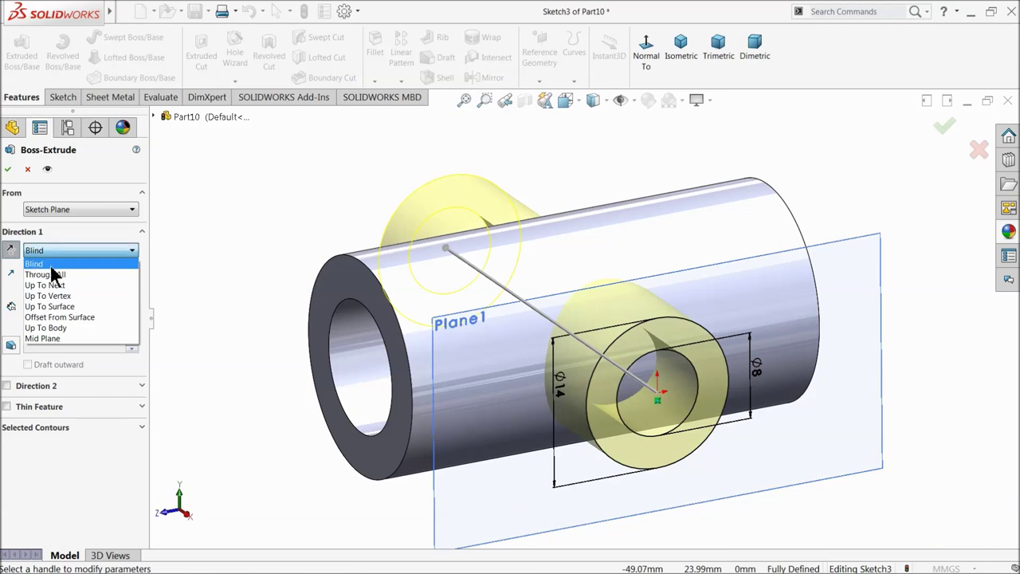
pyautogui.click(60, 306)
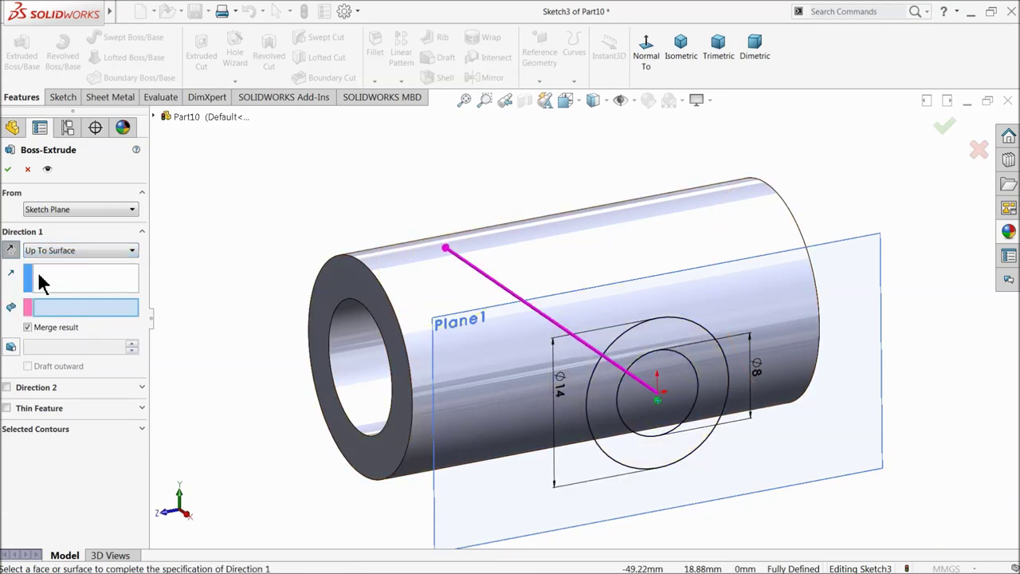
pyautogui.click(62, 249)
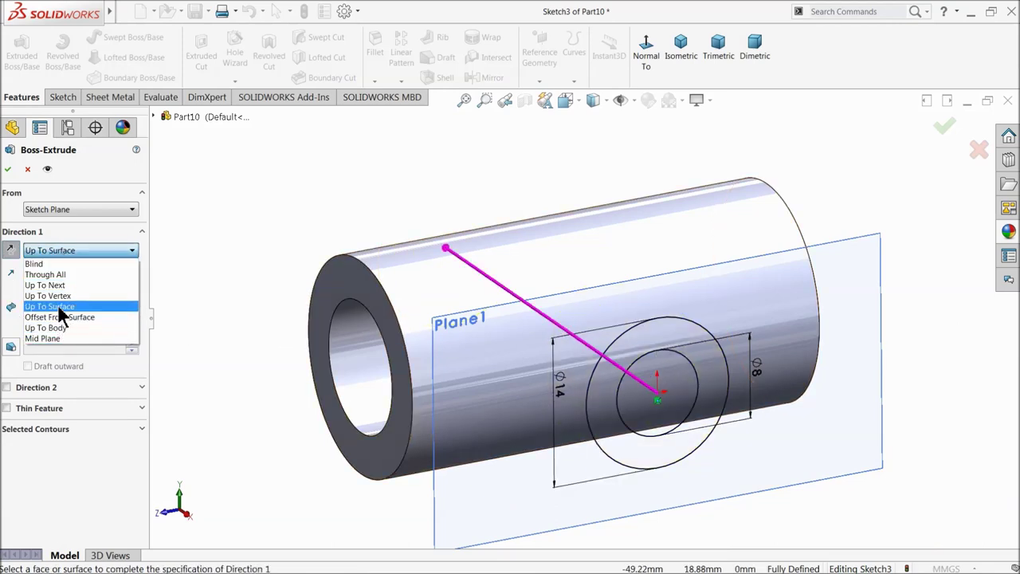
pyautogui.click(45, 284)
# Extrude the side boss Up To Surface on the tube's outer face as Boss-Extrude2
pyautogui.moveTo(319, 325)
pyautogui.mouseDown(button='middle')
pyautogui.moveTo(382, 331)
pyautogui.moveTo(328, 343)
pyautogui.mouseUp(button='middle')
pyautogui.click(36, 252)
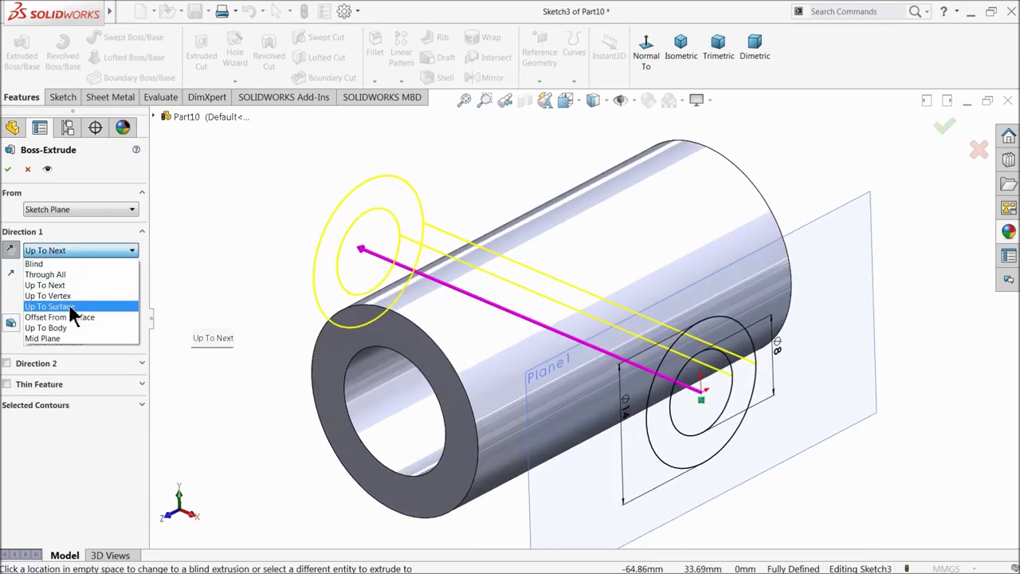
pyautogui.click(68, 309)
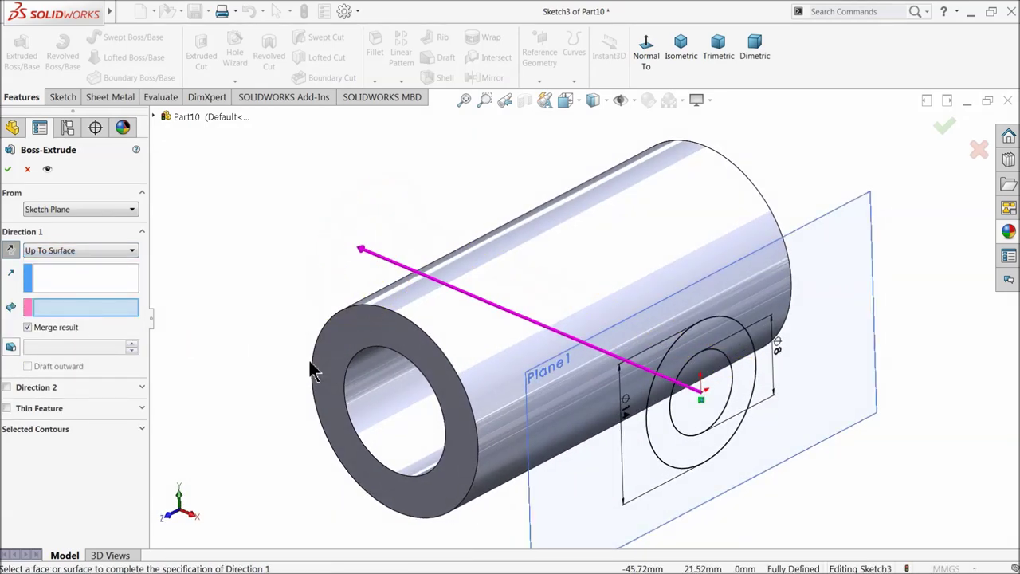
pyautogui.click(498, 373)
pyautogui.click(8, 169)
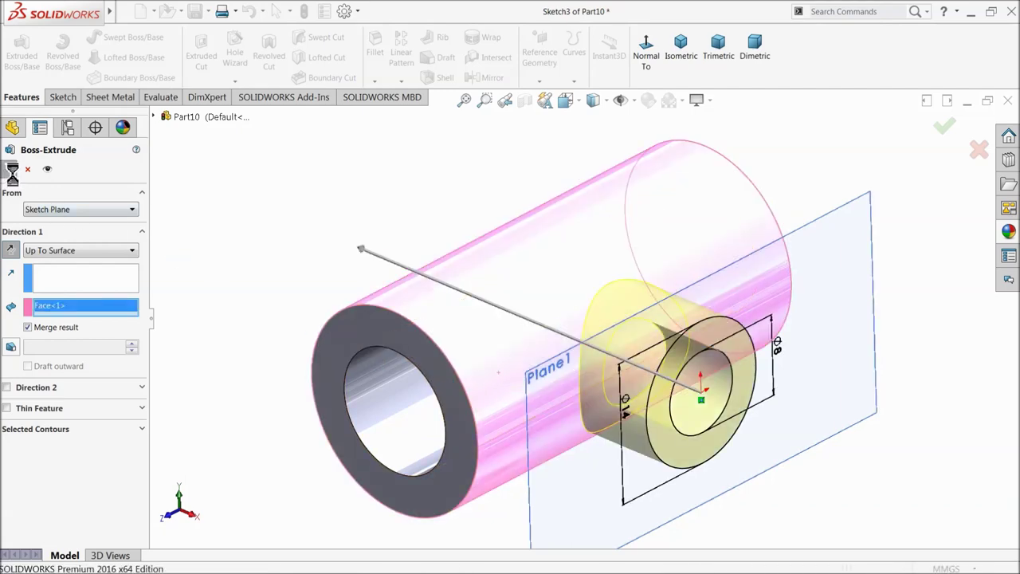
pyautogui.moveTo(345, 346); pyautogui.dragTo(358, 315, button='middle')
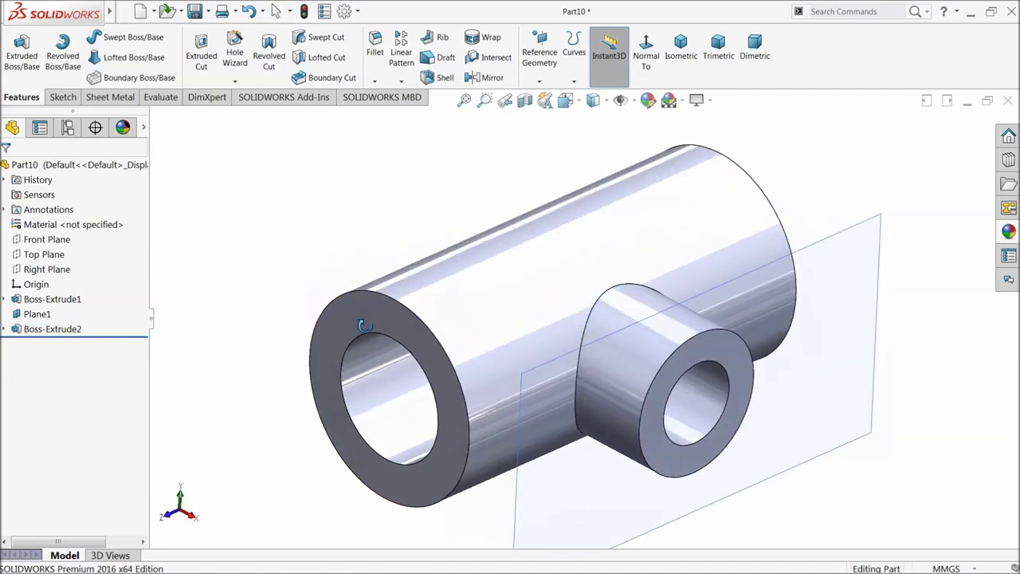
pyautogui.click(46, 269)
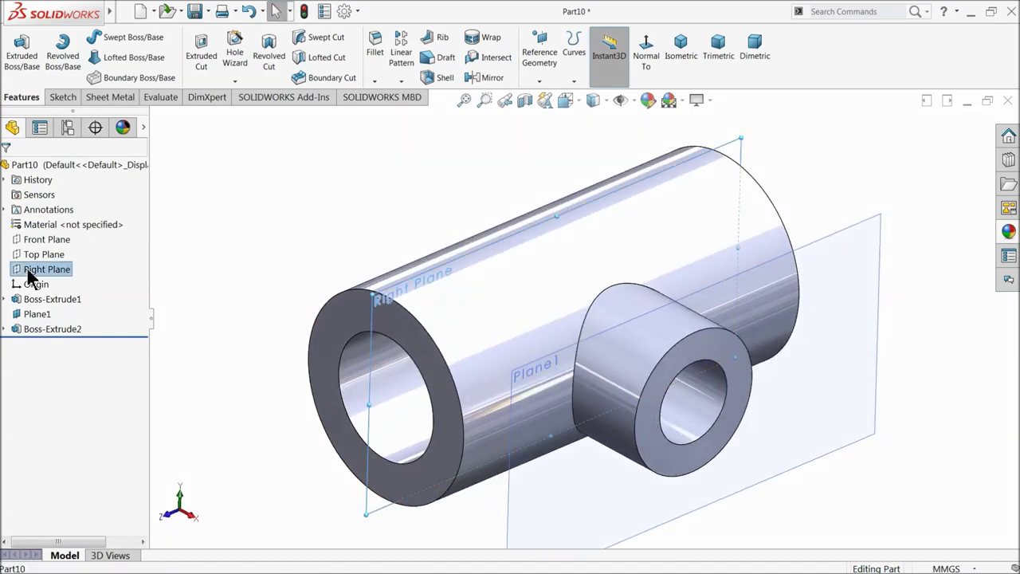
# Mirror Boss-Extrude2 across the Right Plane and hide Plane1
pyautogui.click(490, 79)
pyautogui.click(650, 376)
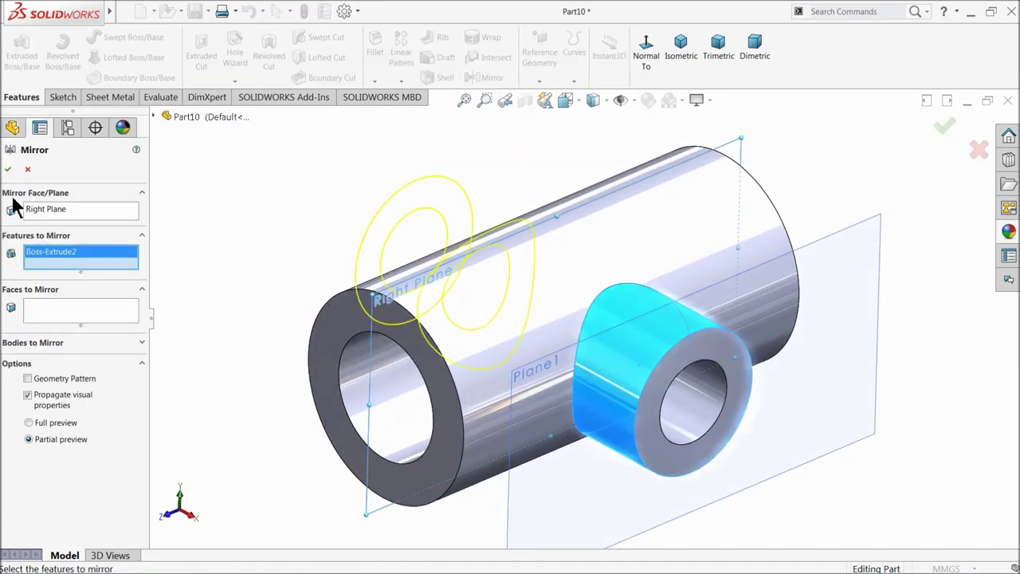
pyautogui.click(9, 170)
pyautogui.moveTo(339, 315); pyautogui.dragTo(342, 318, button='middle')
pyautogui.click(862, 280)
pyautogui.click(915, 240)
pyautogui.moveTo(913, 248); pyautogui.dragTo(893, 271, button='middle')
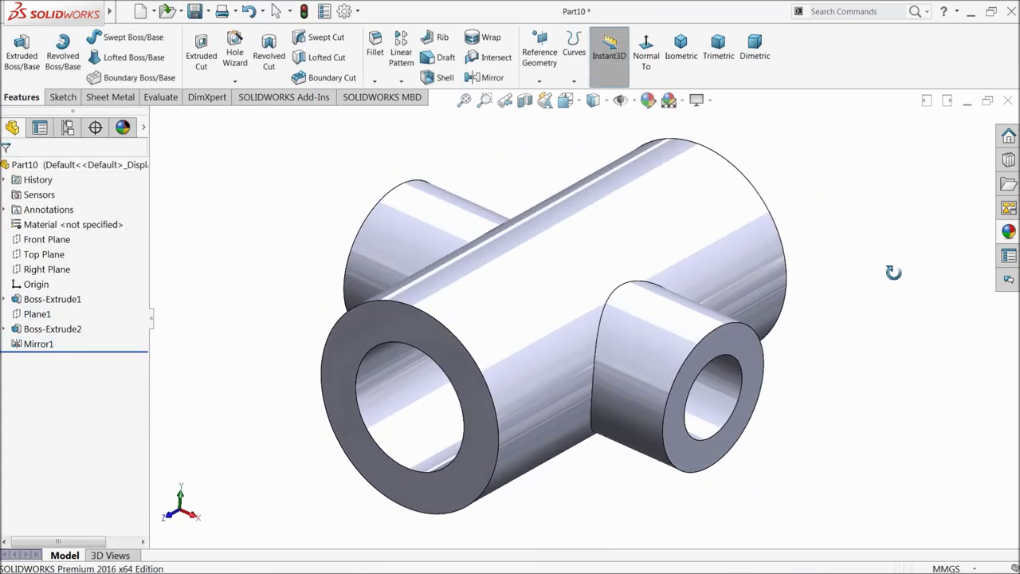
# Create Plane2 offset 7 mm from the Top Plane and view it face-on
pyautogui.click(36, 254)
pyautogui.click(540, 67)
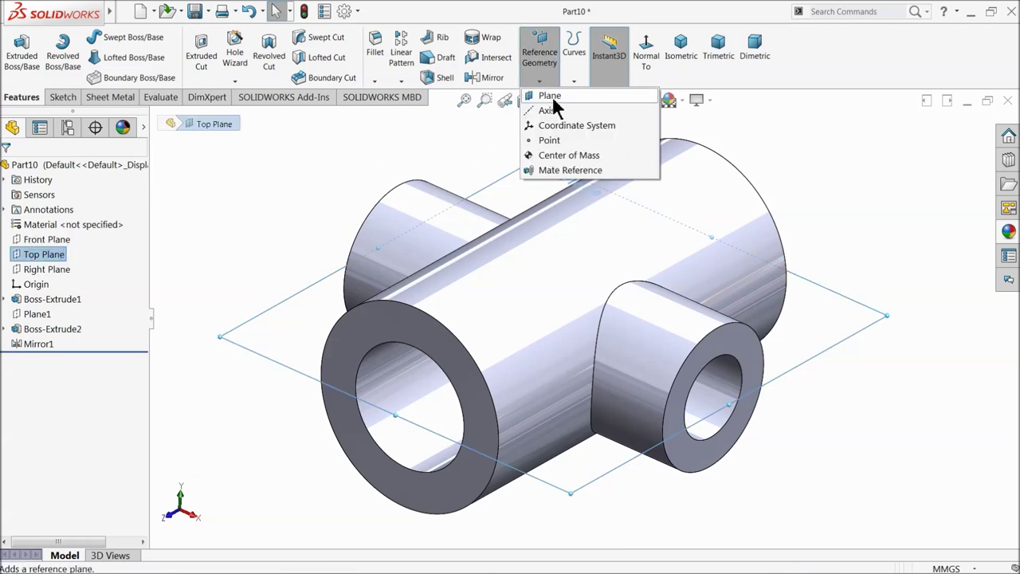
pyautogui.click(553, 98)
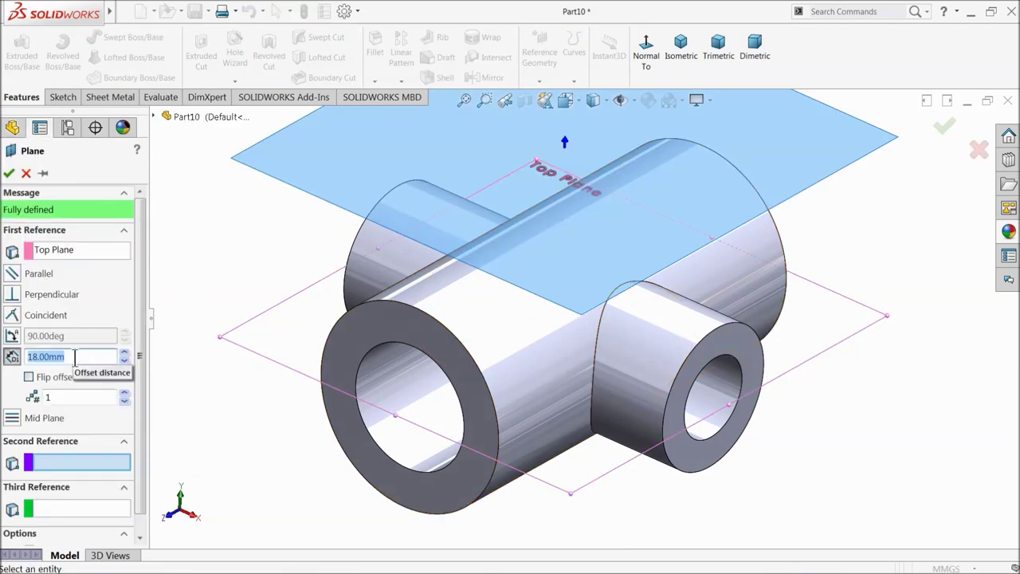
pyautogui.press('Return')
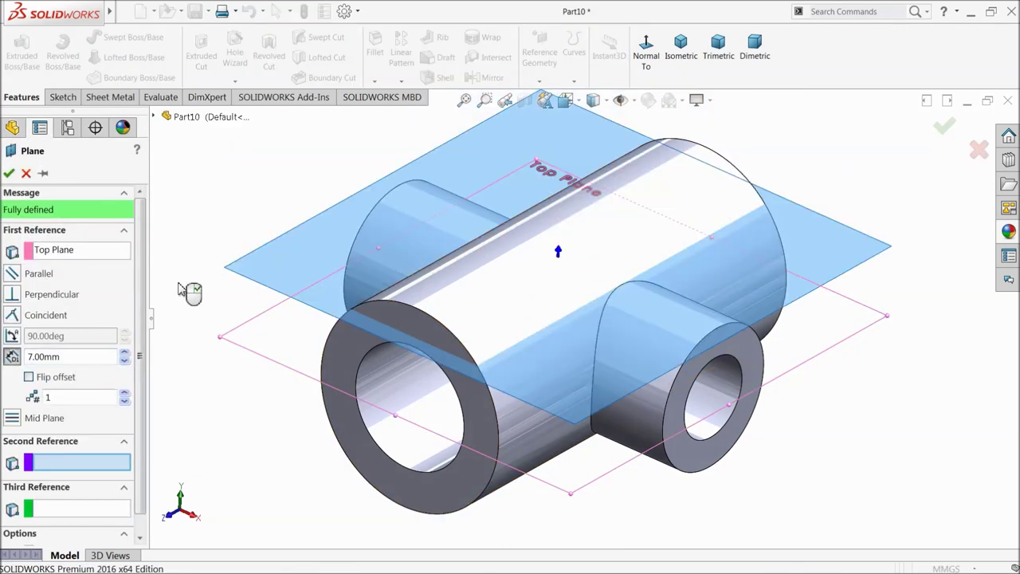
pyautogui.click(8, 174)
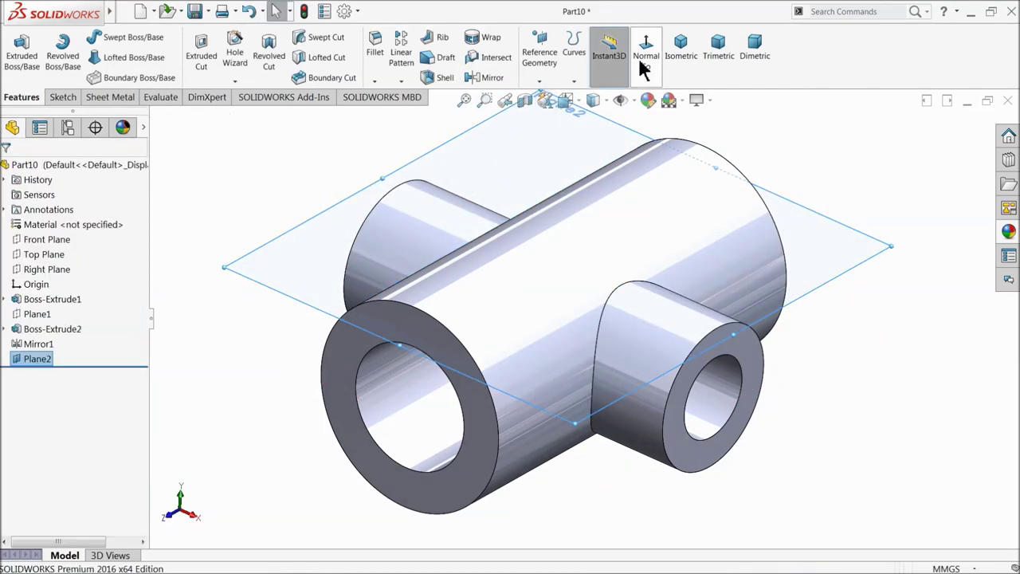
pyautogui.click(642, 64)
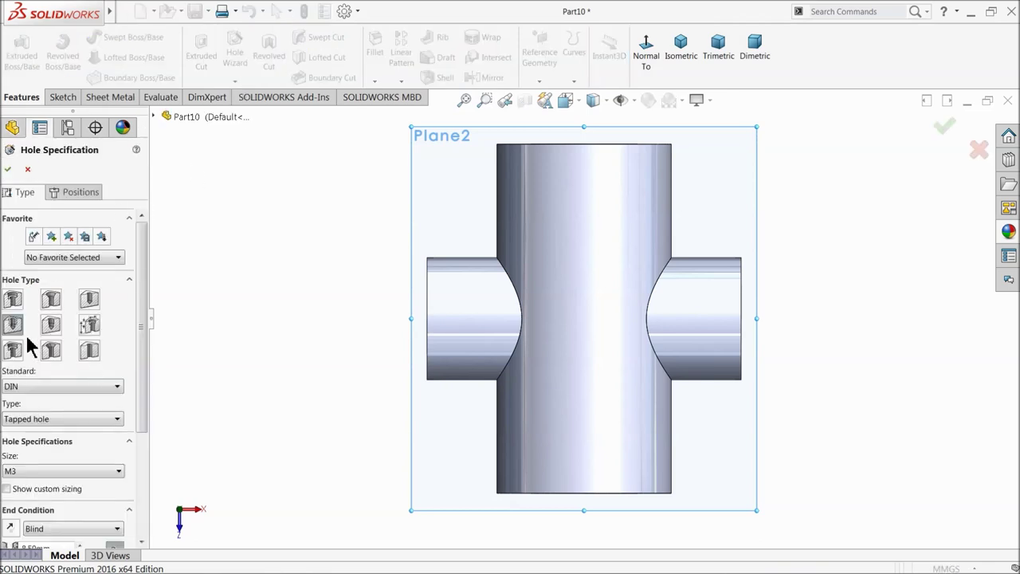
# Place M3 hole centre points on the left and right side bosses
pyautogui.moveTo(141, 316); pyautogui.dragTo(149, 410)
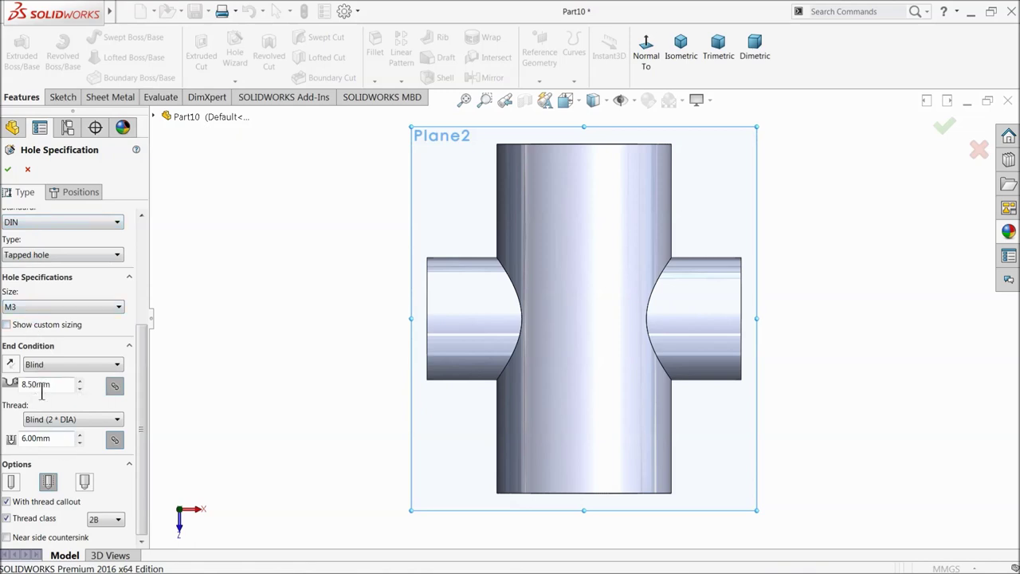
pyautogui.click(77, 194)
pyautogui.scroll(-3, 590, 342)
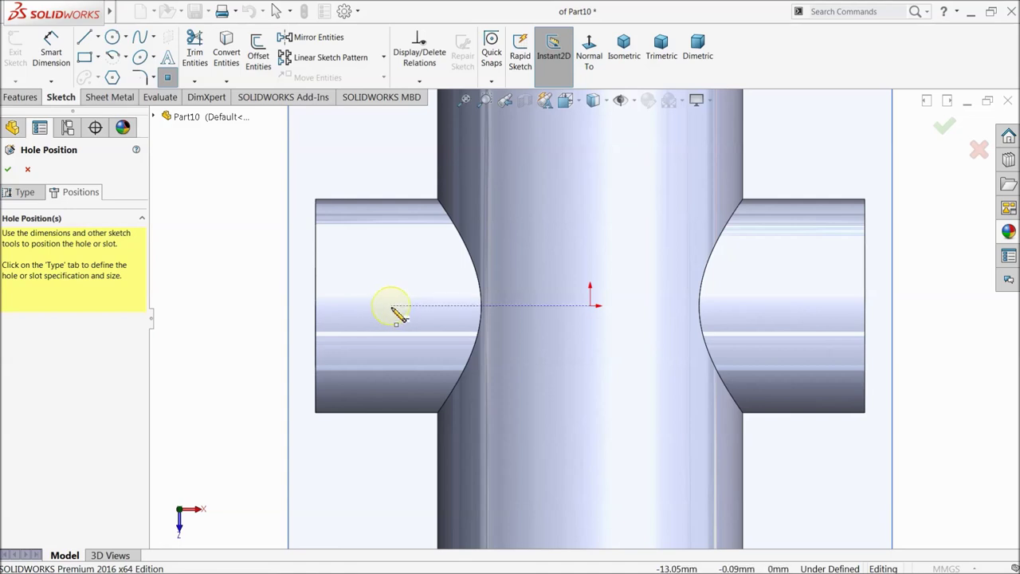
pyautogui.click(392, 307)
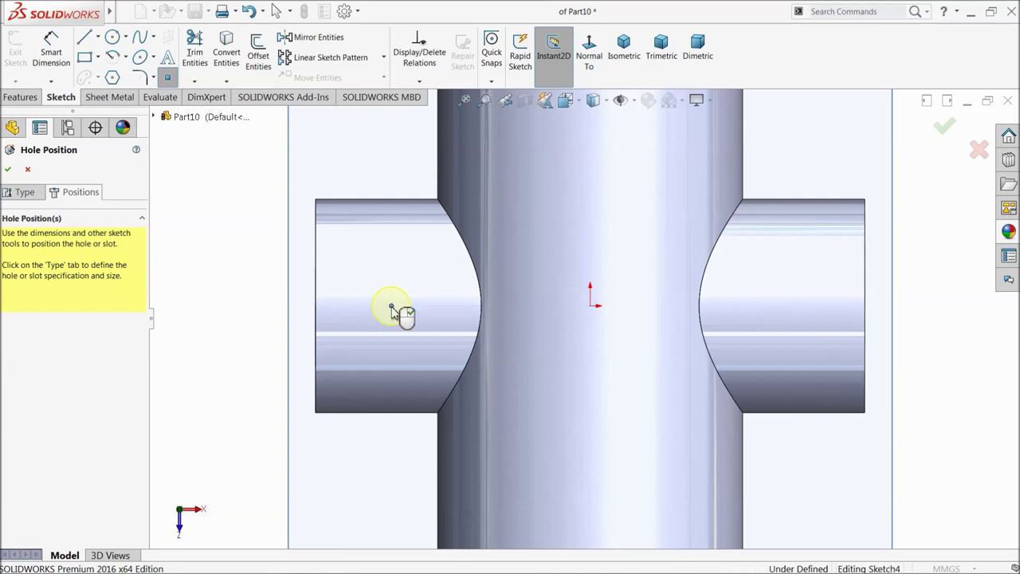
pyautogui.click(807, 307)
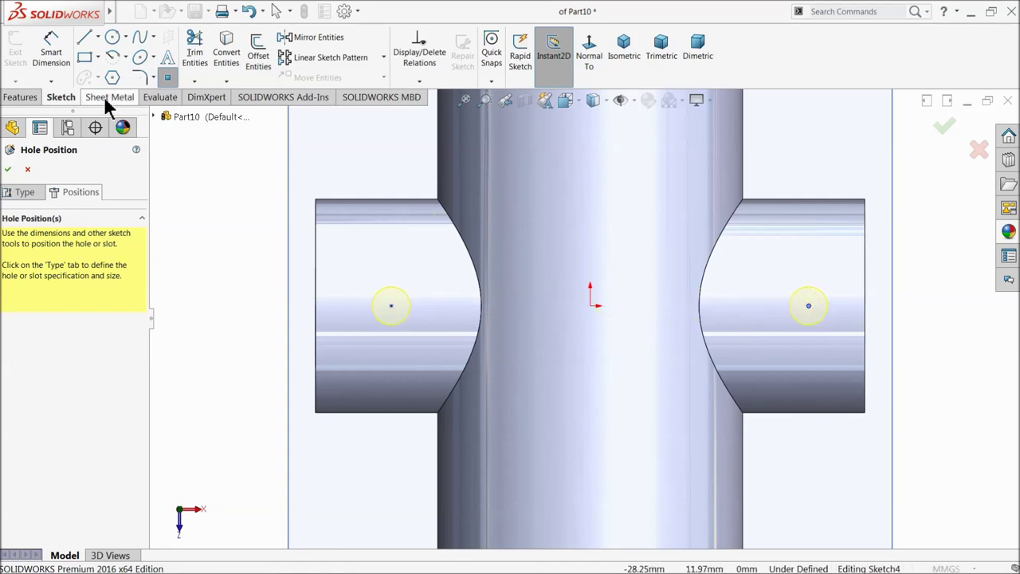
# Dimension the left hole centre 3 mm from the left boss edge
pyautogui.click(67, 68)
pyautogui.click(391, 306)
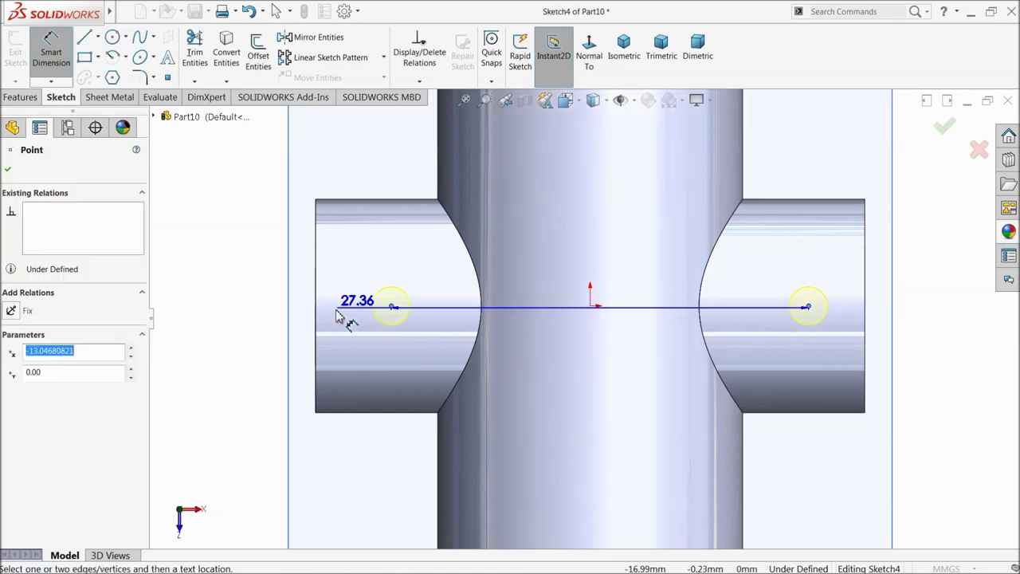
pyautogui.press('Escape')
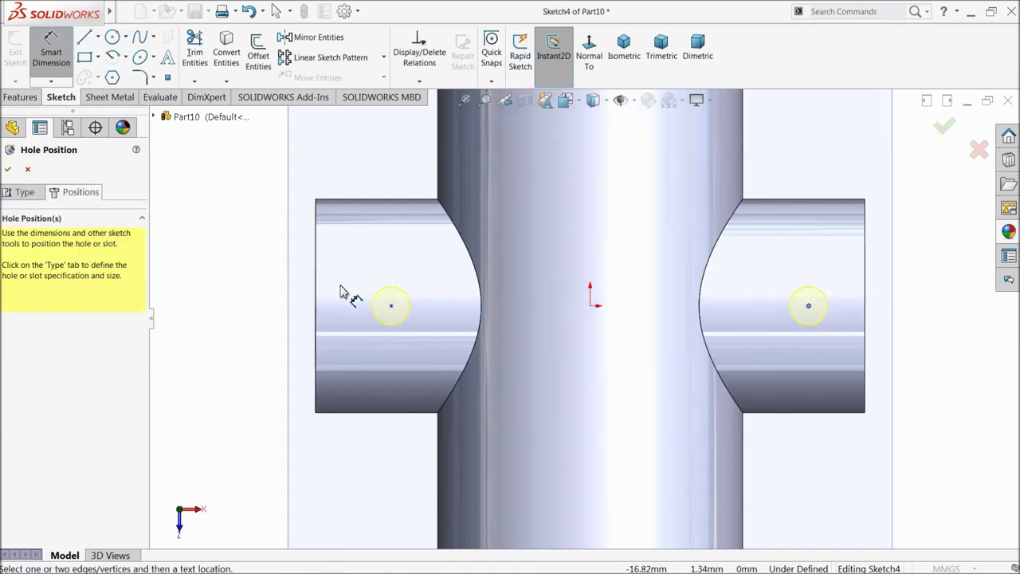
pyautogui.click(318, 307)
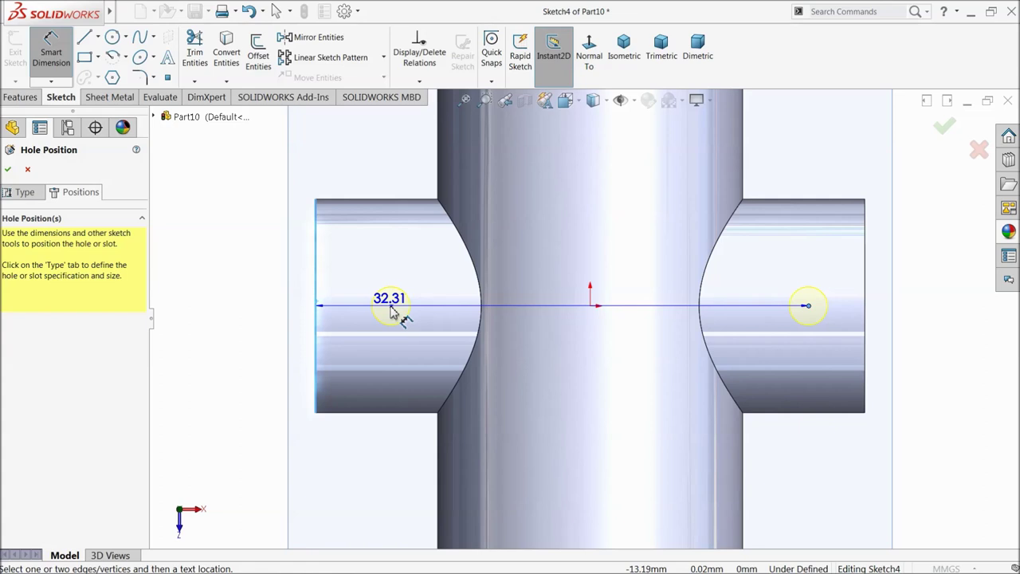
pyautogui.press('Escape')
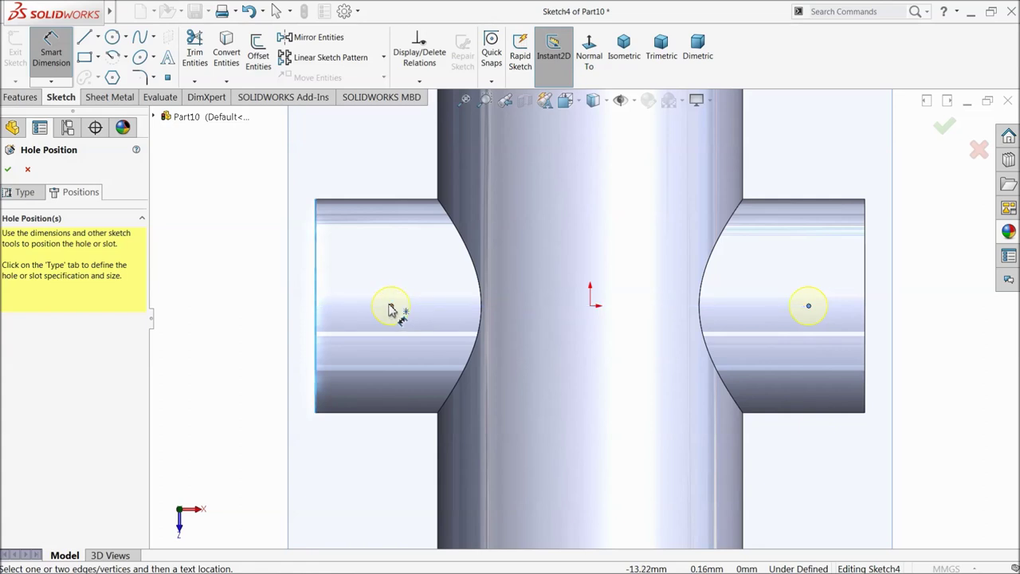
pyautogui.click(391, 307)
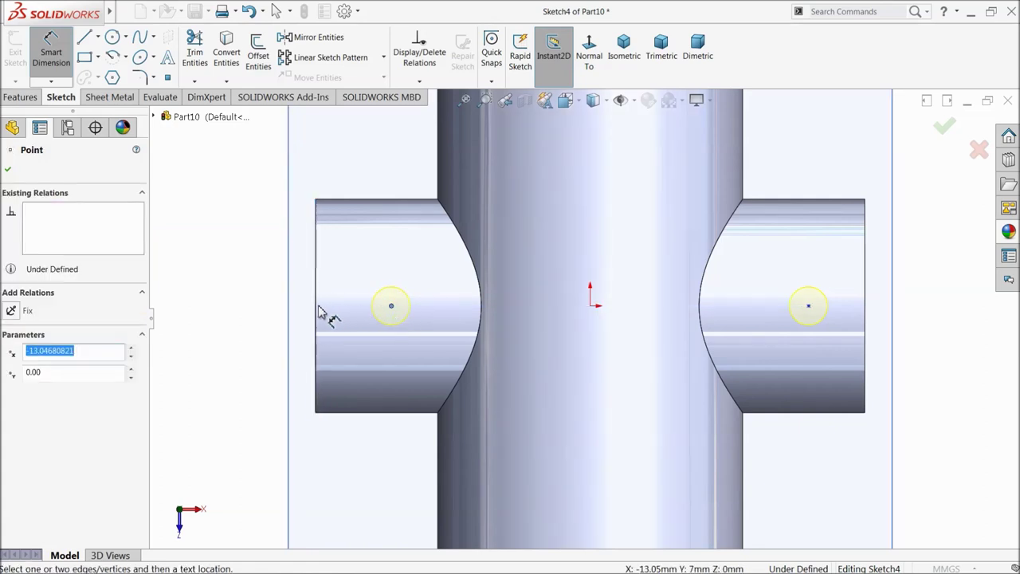
pyautogui.click(318, 311)
pyautogui.click(360, 267)
pyautogui.write('3')
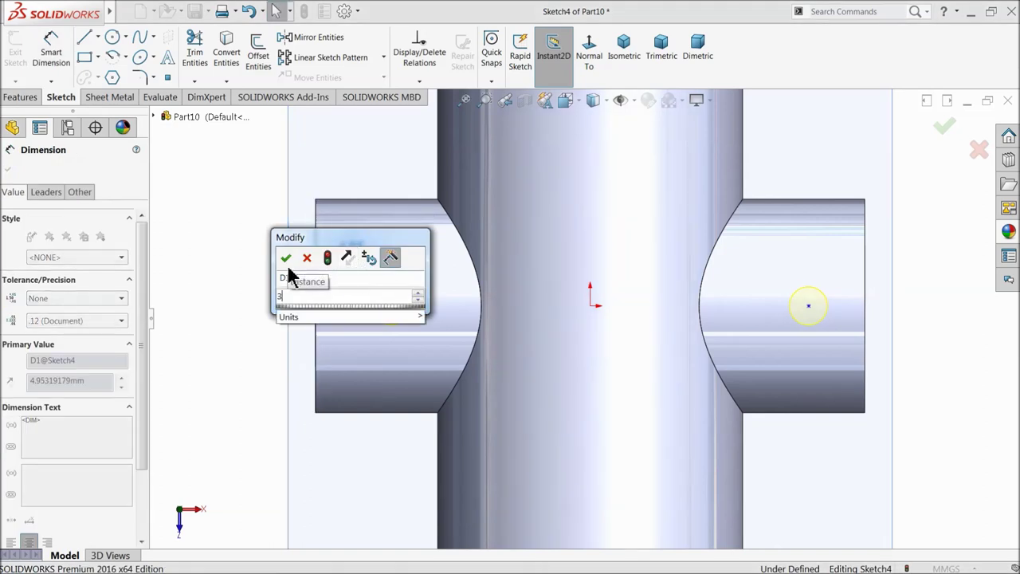
pyautogui.click(282, 262)
# Dimension the right hole centre 3 mm from the right boss edge
pyautogui.click(809, 307)
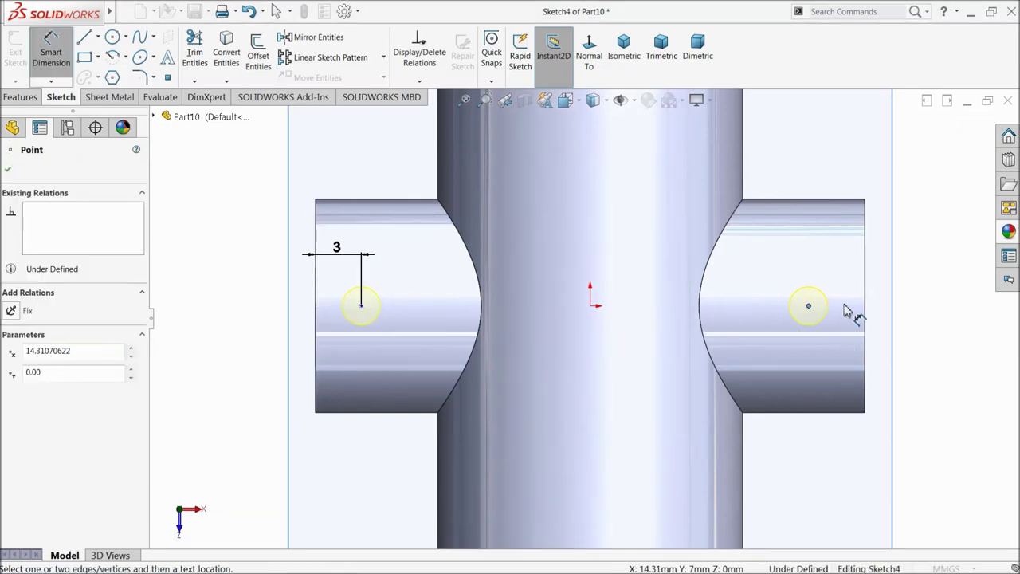
pyautogui.click(868, 310)
pyautogui.click(836, 269)
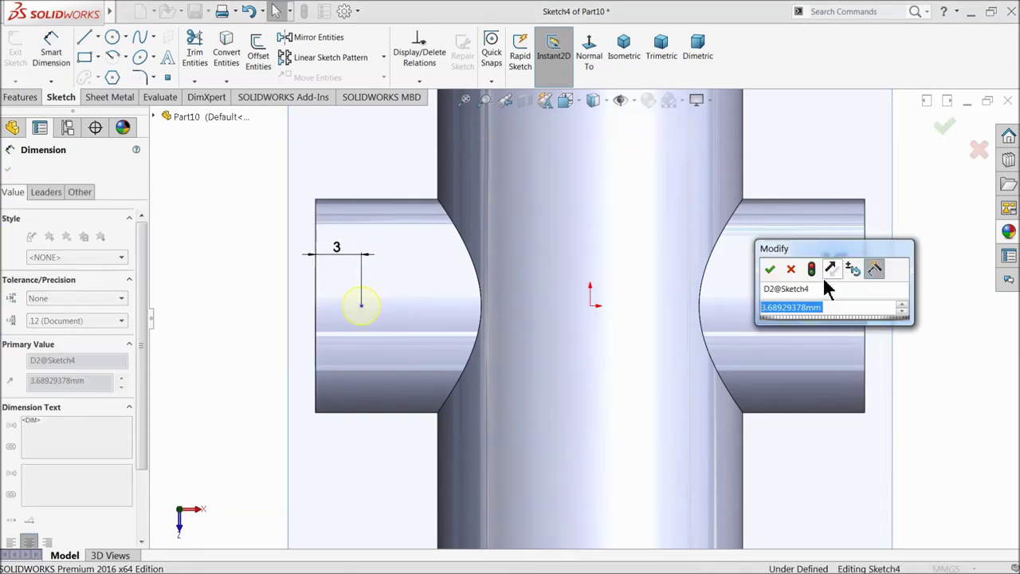
pyautogui.press('Return')
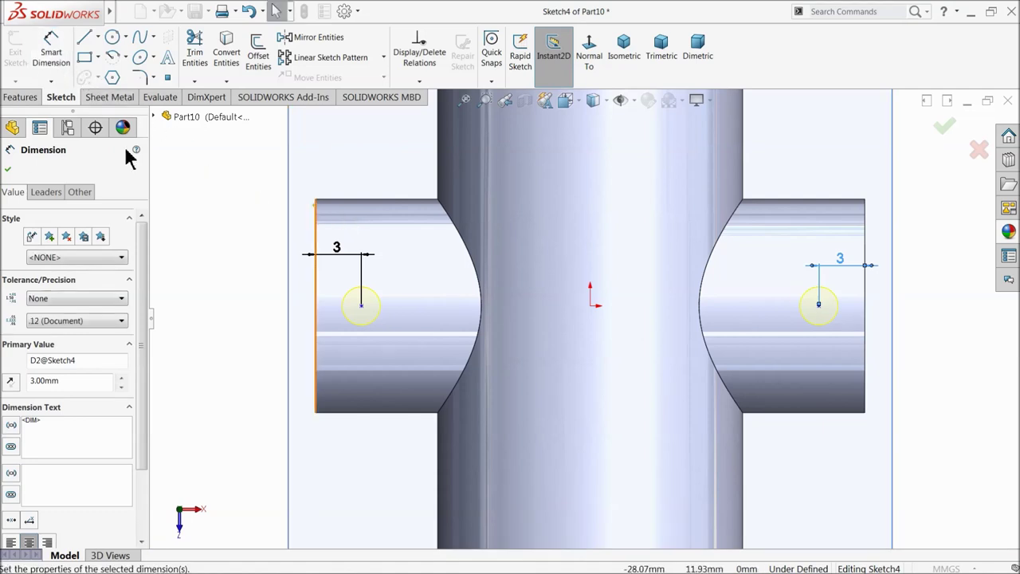
pyautogui.press('Escape')
# Add a Horizontal relation between the left hole centre and the origin
pyautogui.click(362, 308)
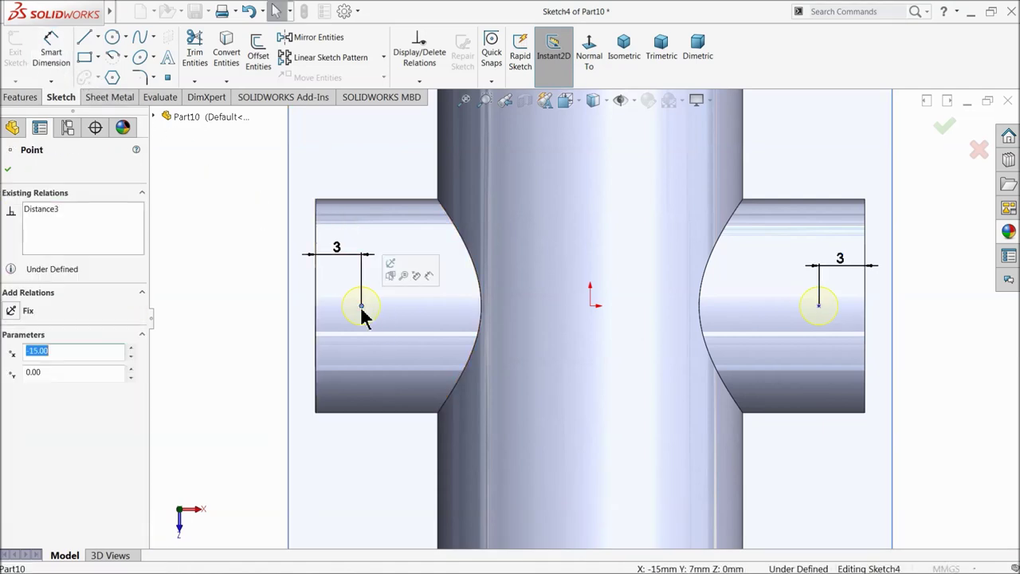
pyautogui.keyDown('ctrl'); pyautogui.click(823, 315); pyautogui.keyUp('ctrl')
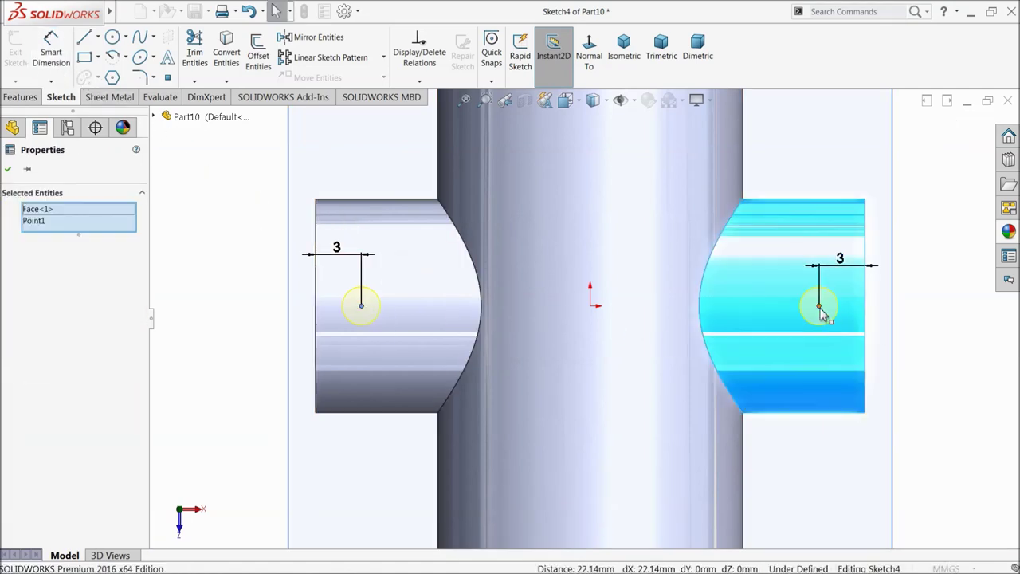
pyautogui.click(806, 170)
pyautogui.click(363, 306)
pyautogui.keyDown('ctrl'); pyautogui.click(729, 312); pyautogui.keyUp('ctrl')
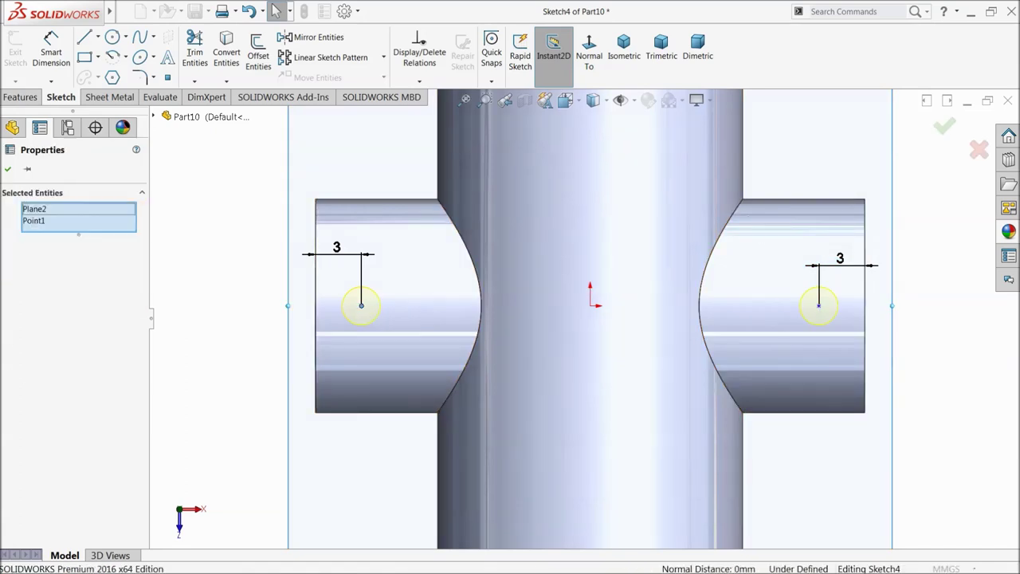
pyautogui.keyDown('ctrl'); pyautogui.click(820, 307); pyautogui.keyUp('ctrl')
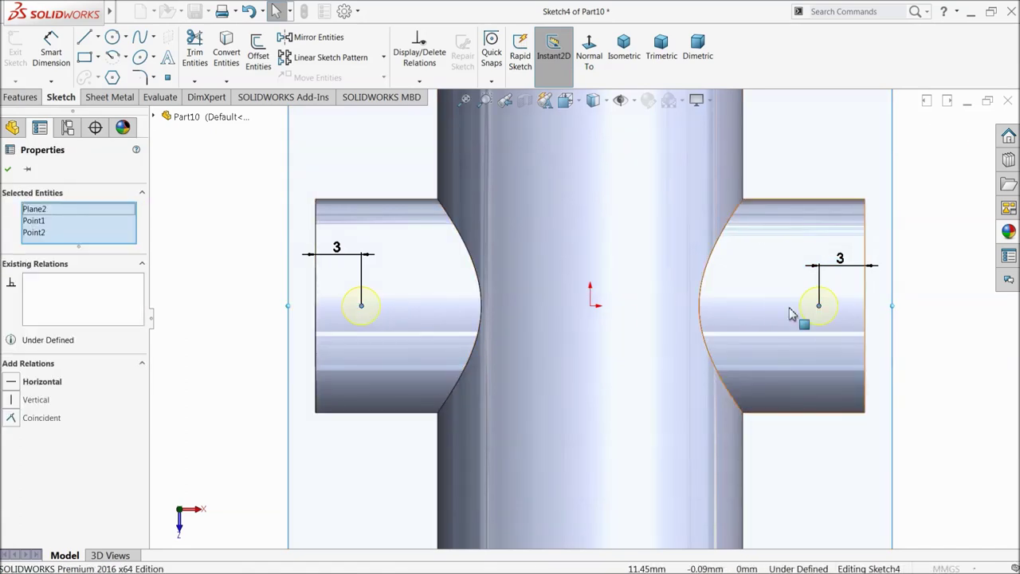
pyautogui.keyDown('ctrl'); pyautogui.click(592, 307); pyautogui.keyUp('ctrl')
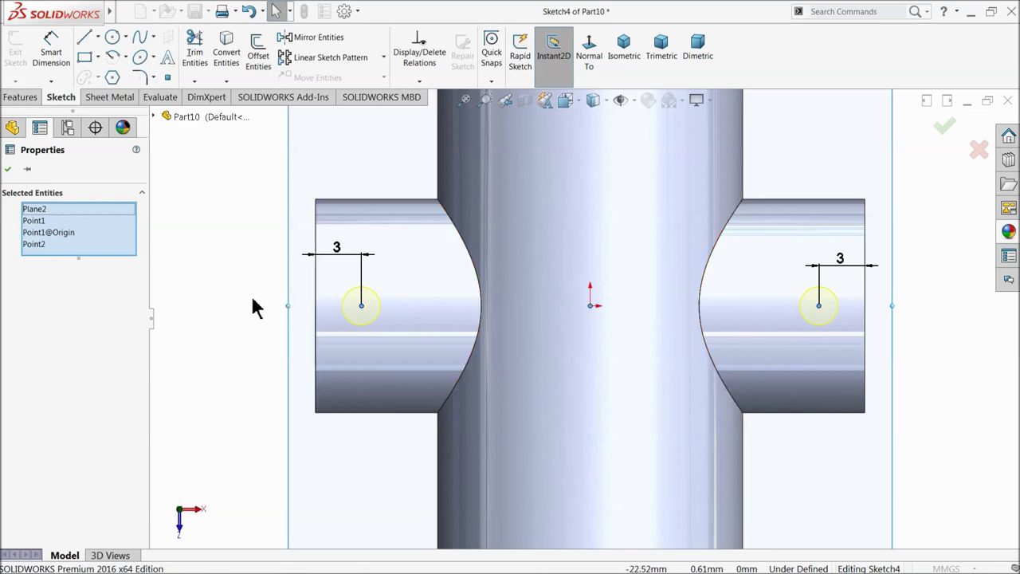
pyautogui.click(225, 287)
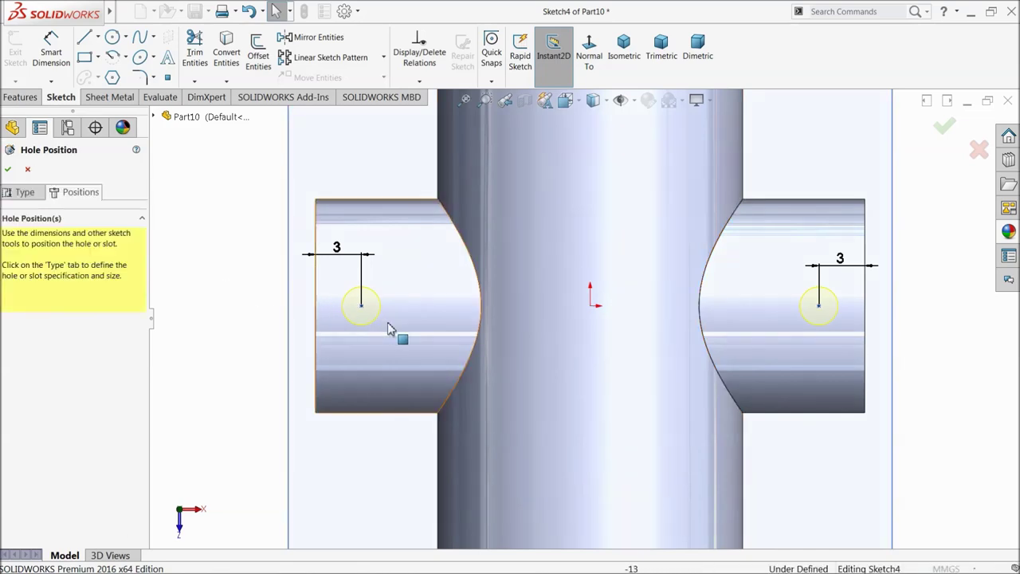
pyautogui.click(361, 307)
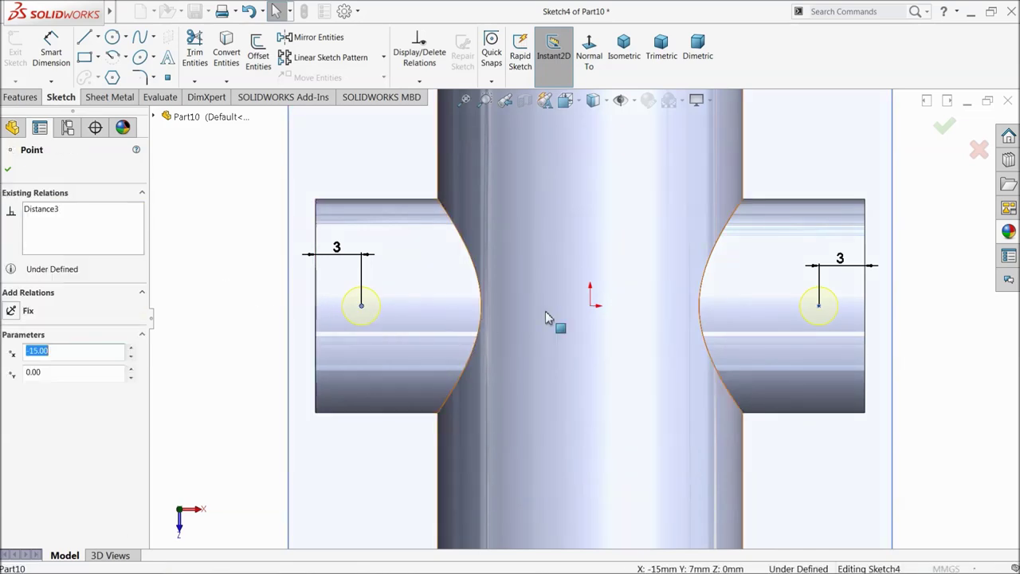
pyautogui.keyDown('ctrl'); pyautogui.click(591, 306); pyautogui.keyUp('ctrl')
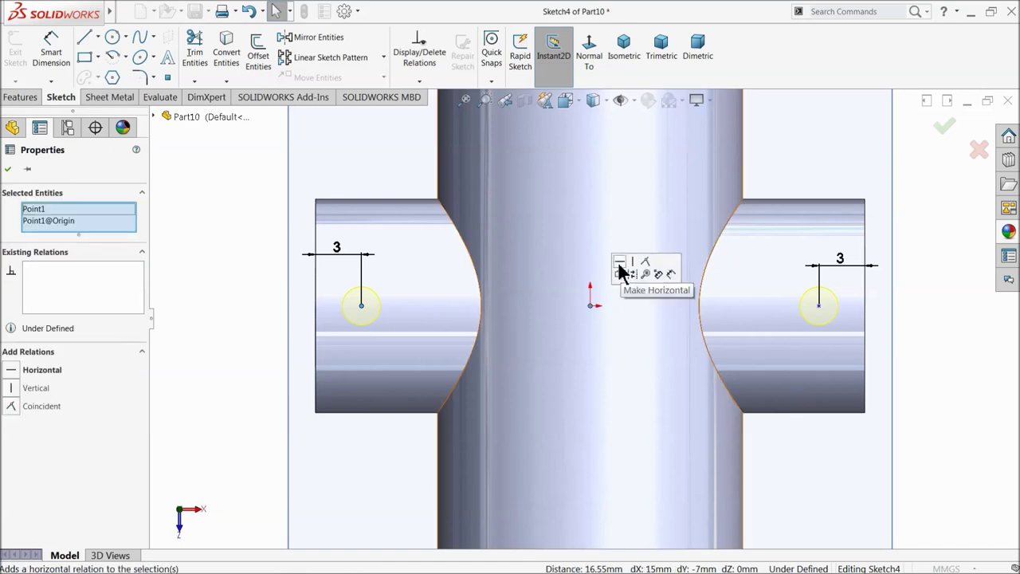
pyautogui.click(619, 262)
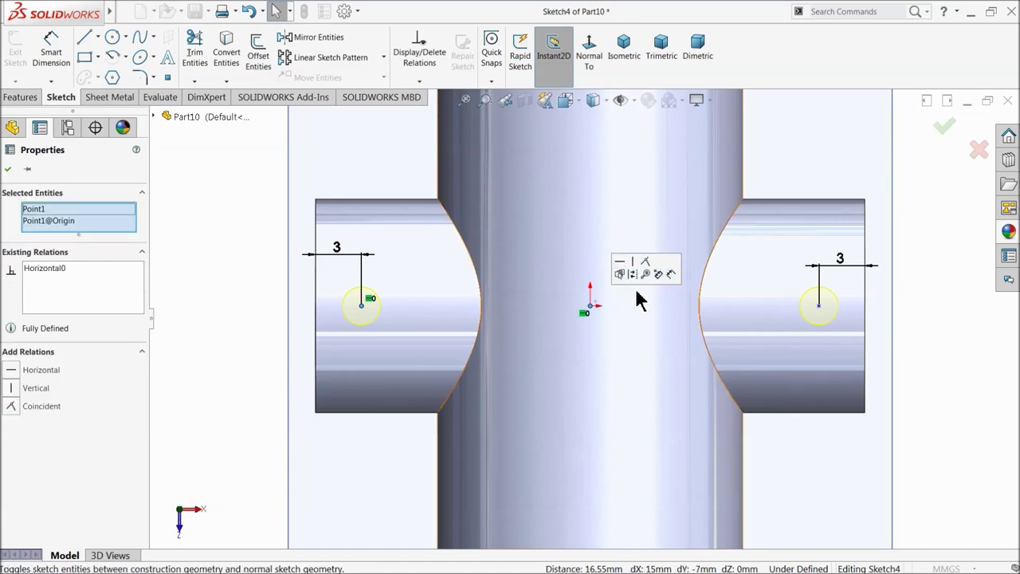
# Make the right hole centre horizontal with the origin and create the M3 tapped holes
pyautogui.click(820, 307)
pyautogui.keyDown('ctrl'); pyautogui.click(591, 306); pyautogui.keyUp('ctrl')
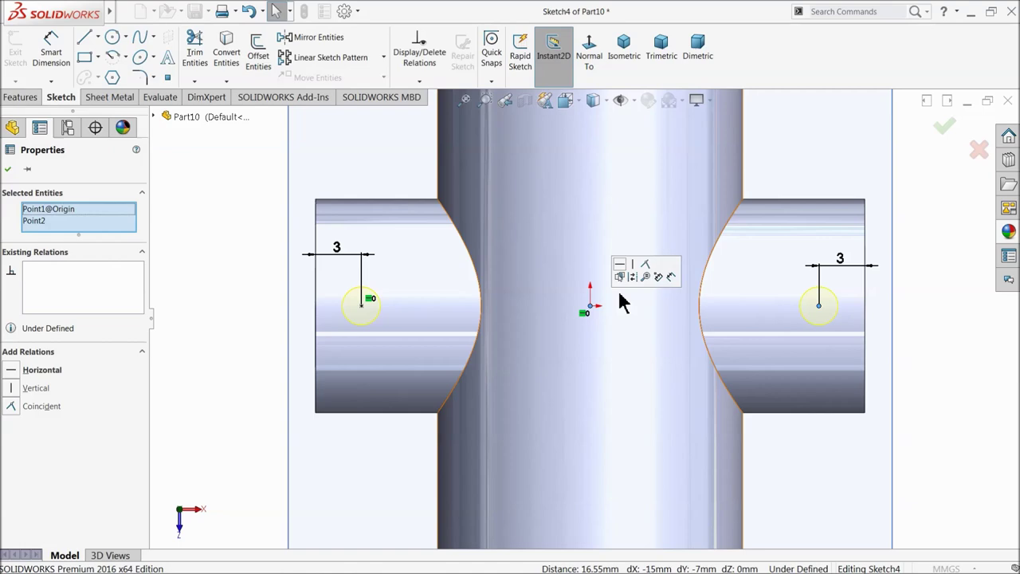
pyautogui.click(619, 264)
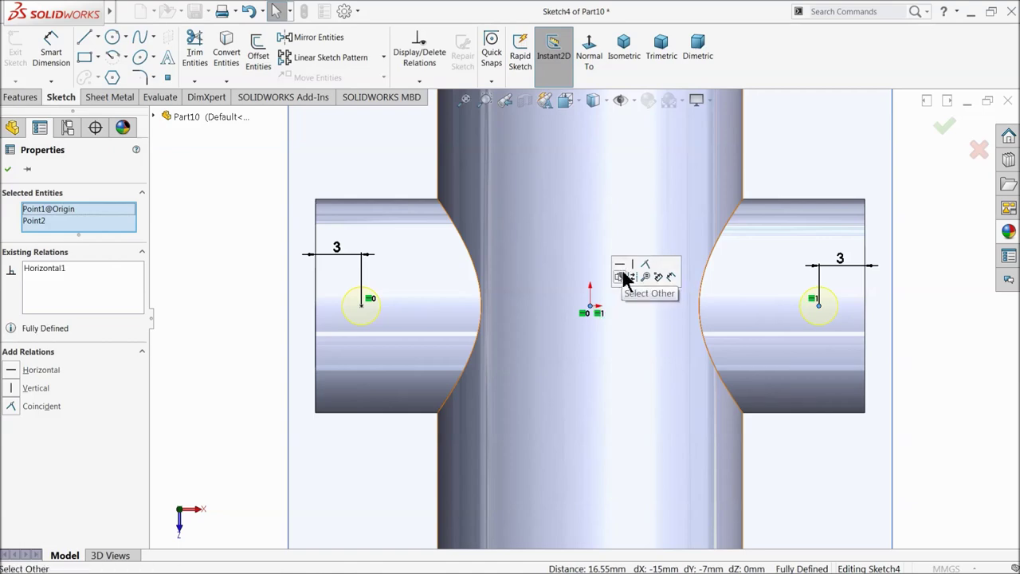
pyautogui.click(9, 169)
pyautogui.click(10, 169)
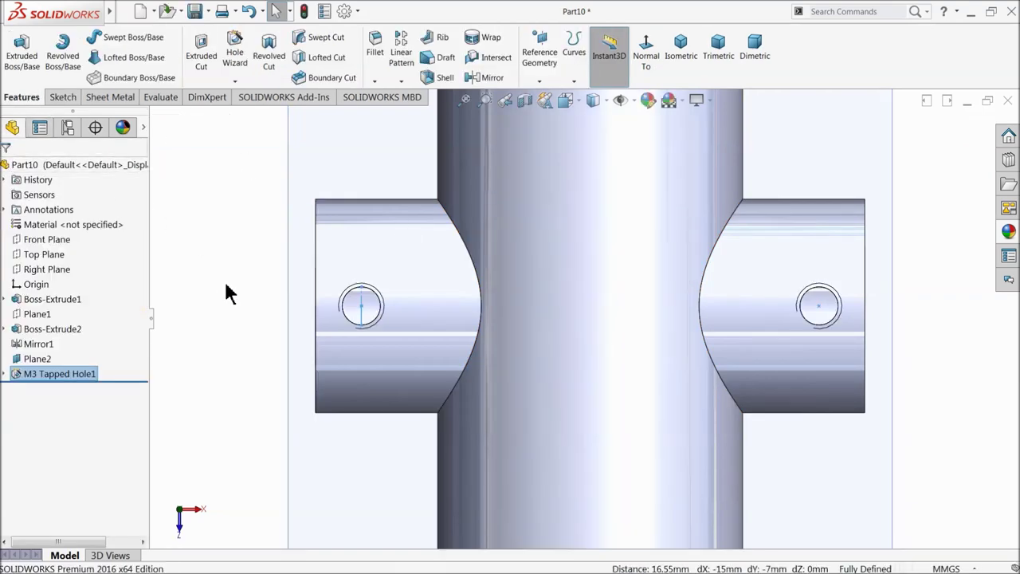
# Turn on shaded cosmetic threads in Document Properties > Detailing
pyautogui.click(343, 11)
pyautogui.click(270, 109)
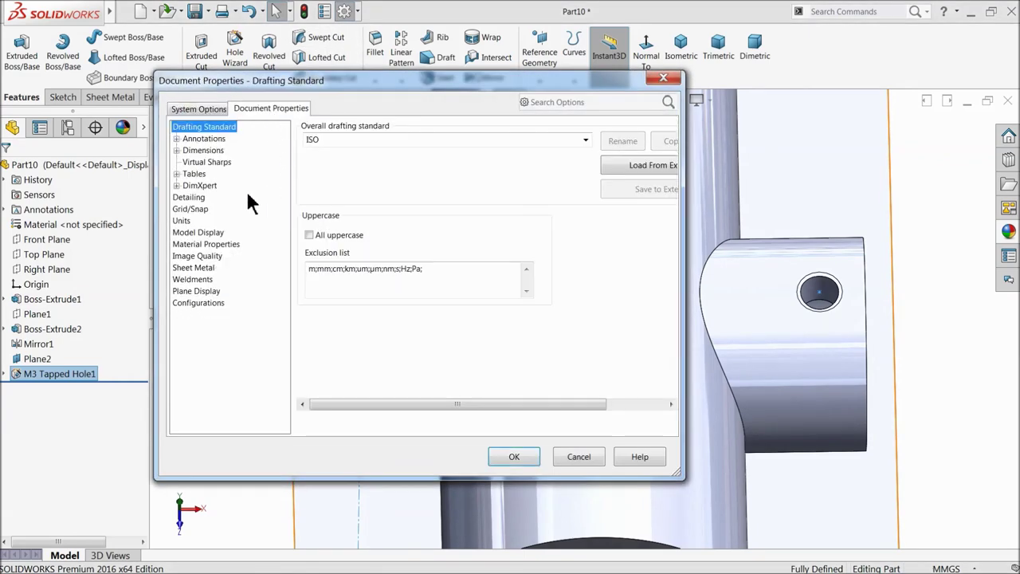
pyautogui.click(189, 198)
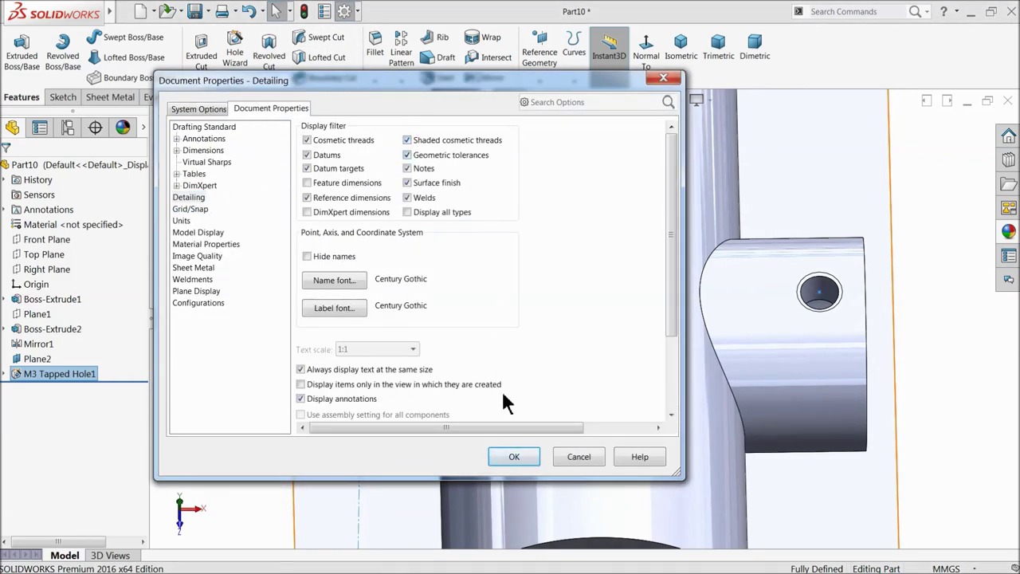
pyautogui.click(514, 456)
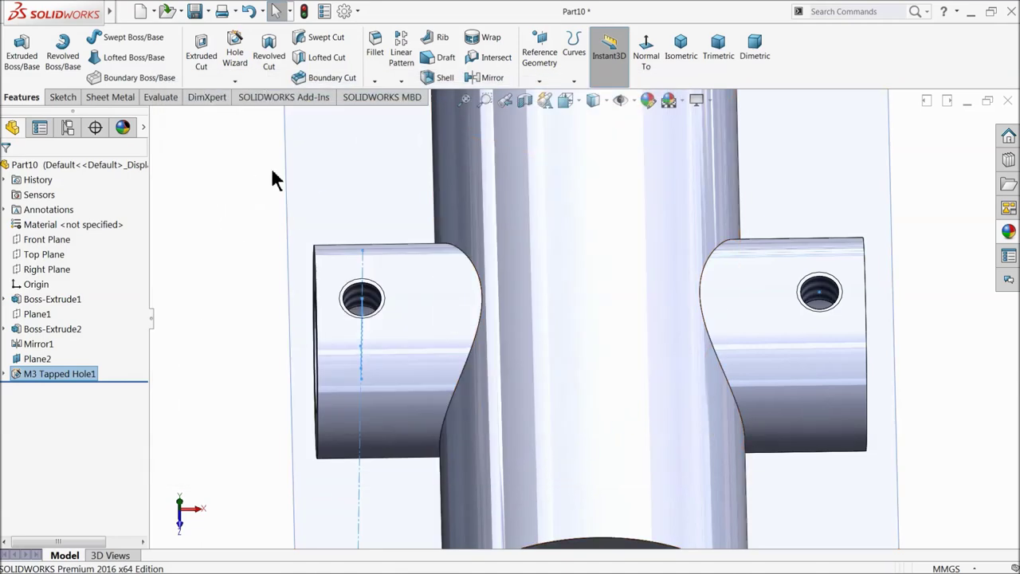
# Hide Plane2 and view the part from an angle
pyautogui.click(322, 168)
pyautogui.click(359, 136)
pyautogui.scroll(3, 421, 364)
pyautogui.moveTo(421, 364); pyautogui.dragTo(375, 263, button='middle')
pyautogui.scroll(-3, 615, 349)
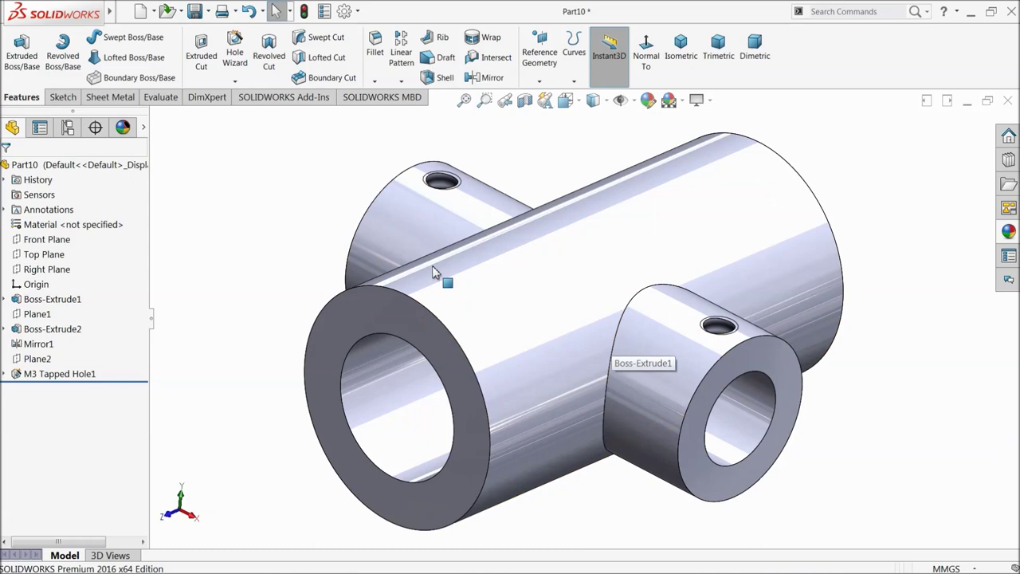
# Apply satin finish stainless steel to Part10 and open Save As
pyautogui.click(54, 163)
pyautogui.click(1009, 231)
pyautogui.click(887, 185)
pyautogui.click(873, 437)
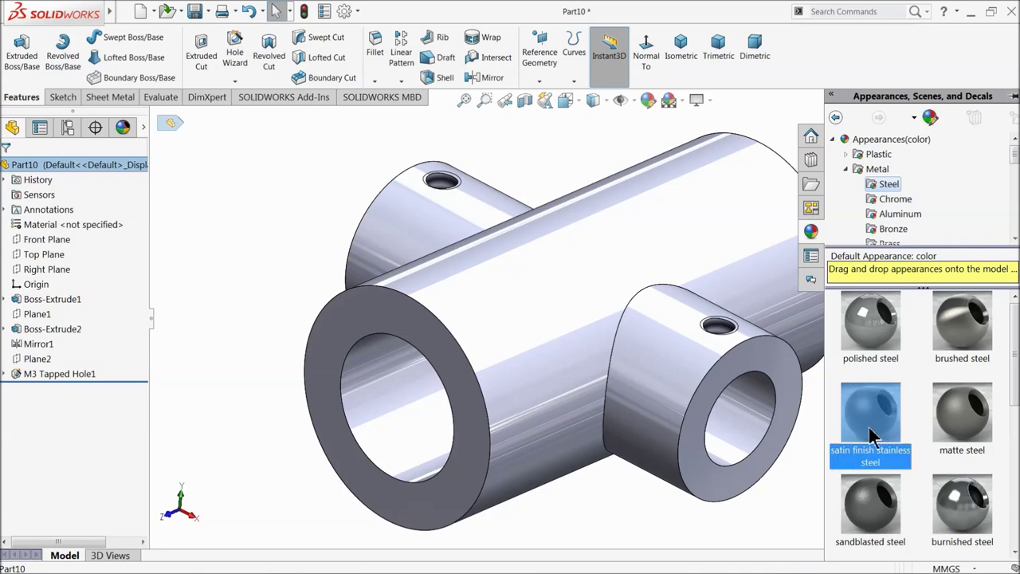
pyautogui.doubleClick(874, 437)
pyautogui.moveTo(753, 377); pyautogui.dragTo(690, 358, button='middle')
pyautogui.press('f')
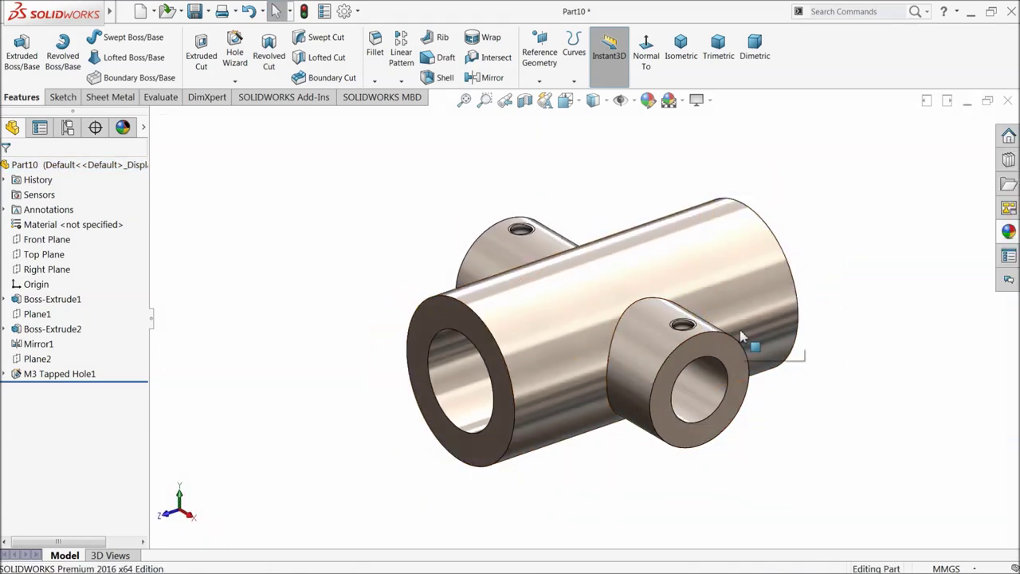
pyautogui.click(197, 11)
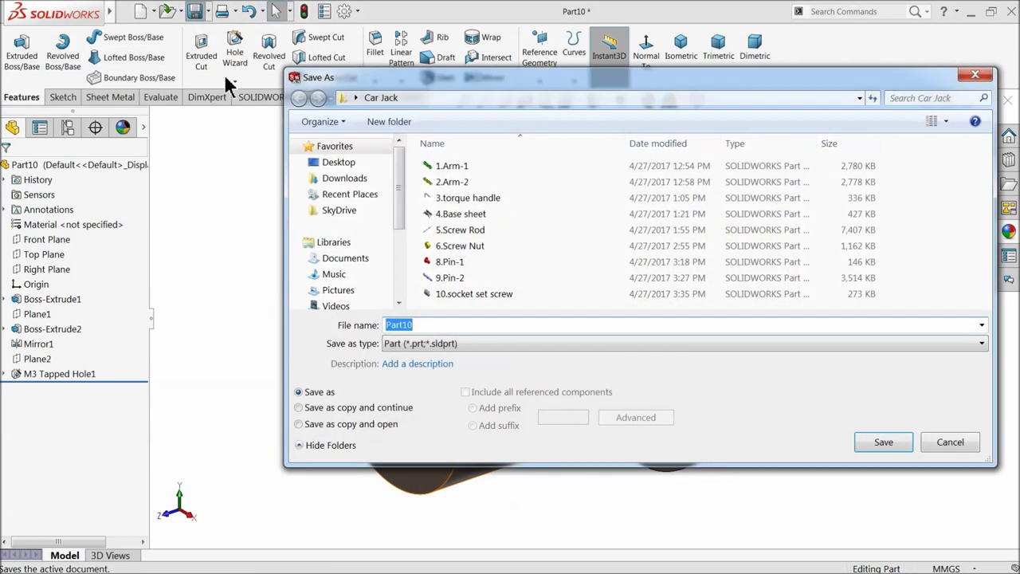
pyautogui.write('4.')
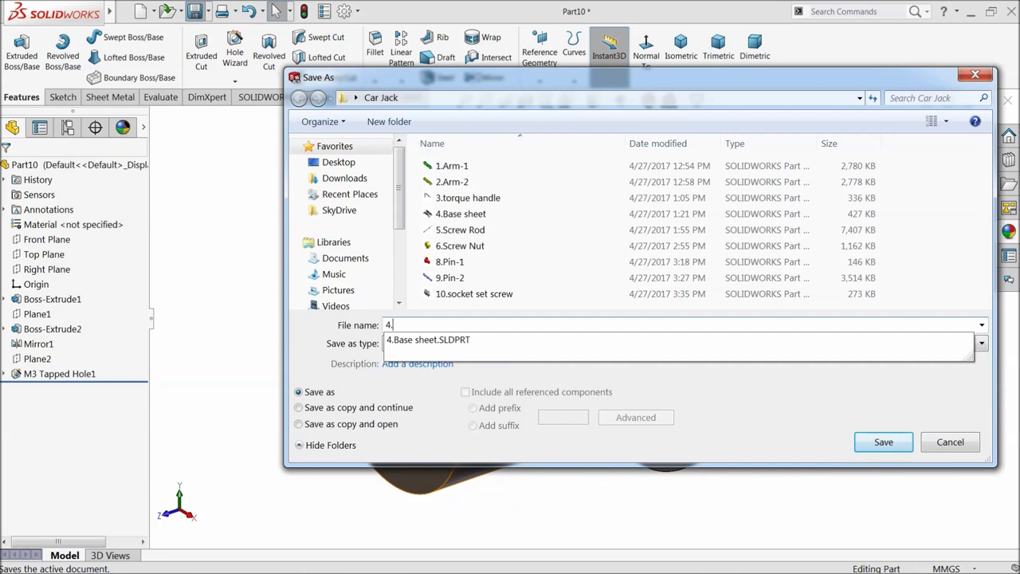
# Save the part as '7.Screw holder' in the Car Jack folder
pyautogui.press('BackSpace')
pyautogui.press('BackSpace')
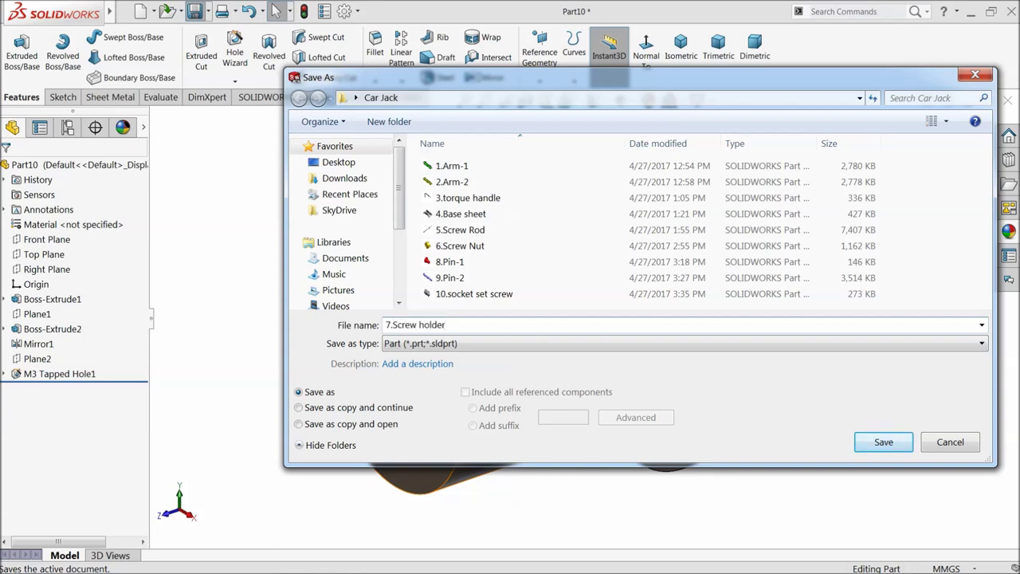
pyautogui.press('Return')
pyautogui.moveTo(351, 230); pyautogui.dragTo(616, 300, button='middle')
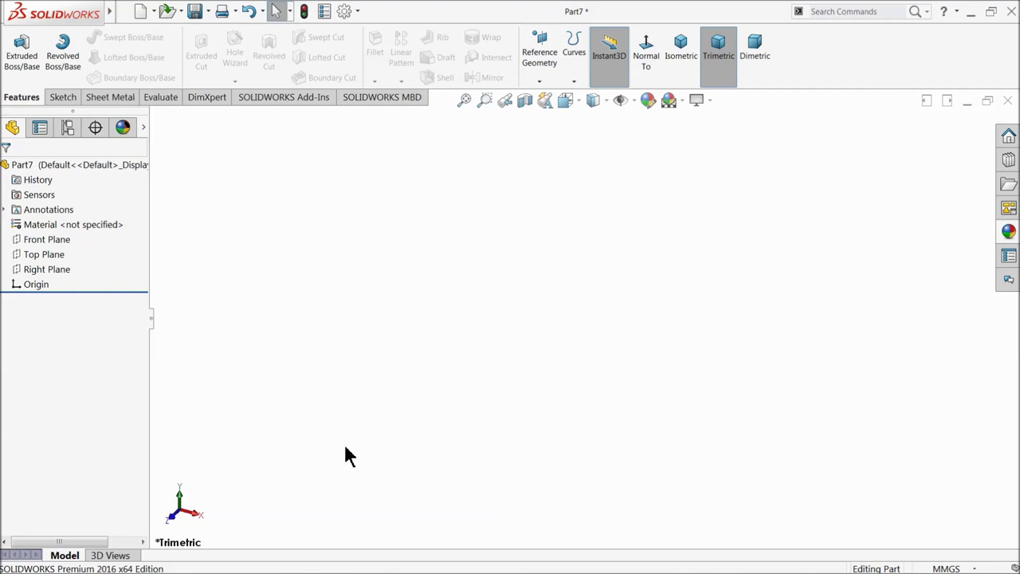
# Sketch on the Front Plane the left vertical, bottom and right vertical lines of the outline
pyautogui.click(25, 241)
pyautogui.click(50, 224)
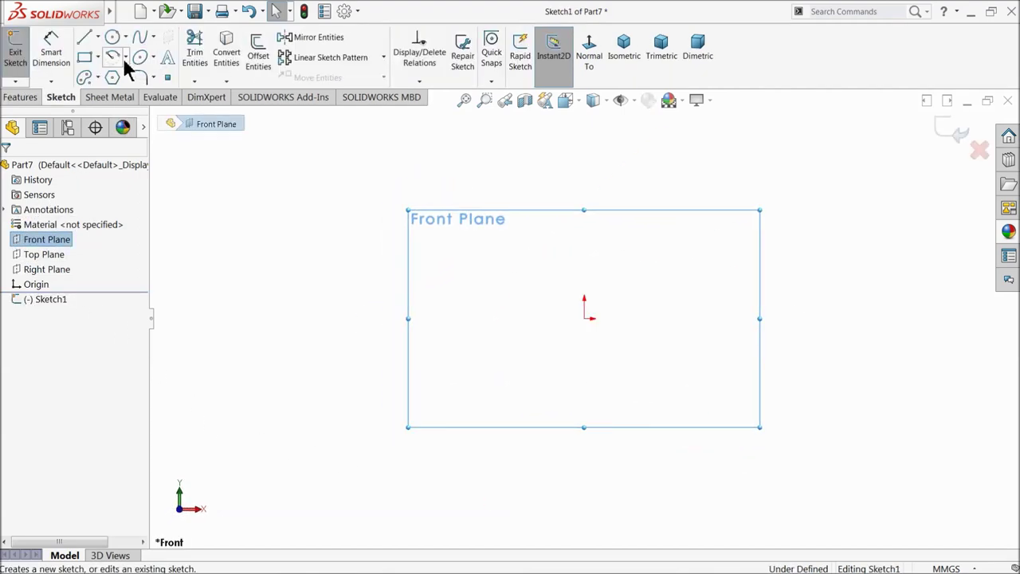
pyautogui.click(86, 40)
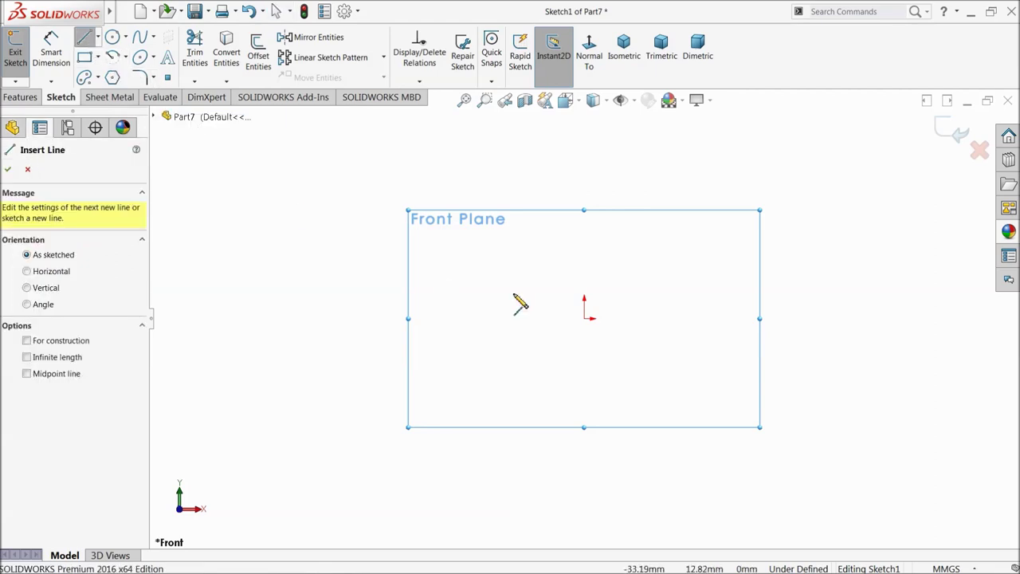
pyautogui.click(584, 196)
pyautogui.click(584, 318)
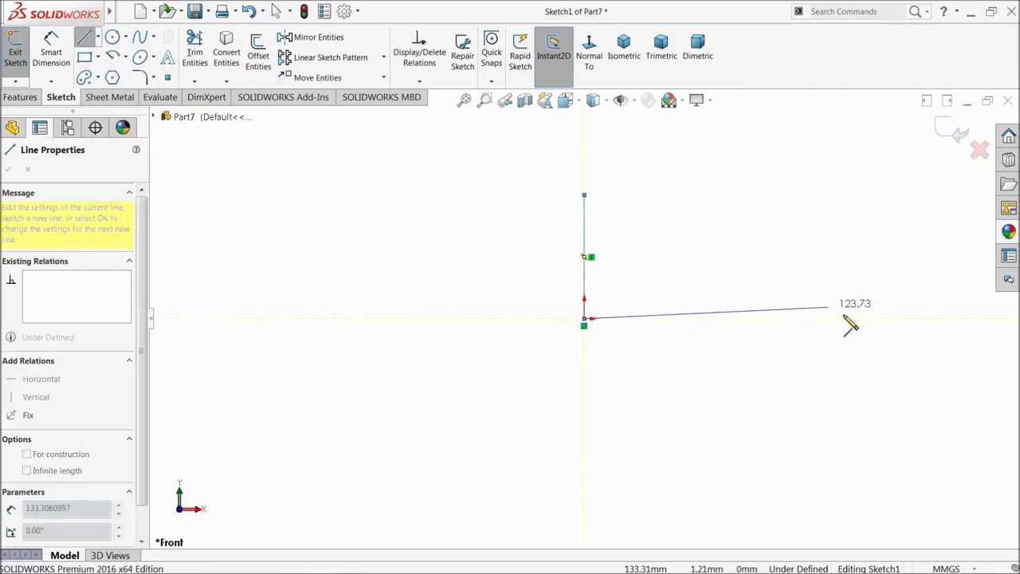
pyautogui.click(897, 319)
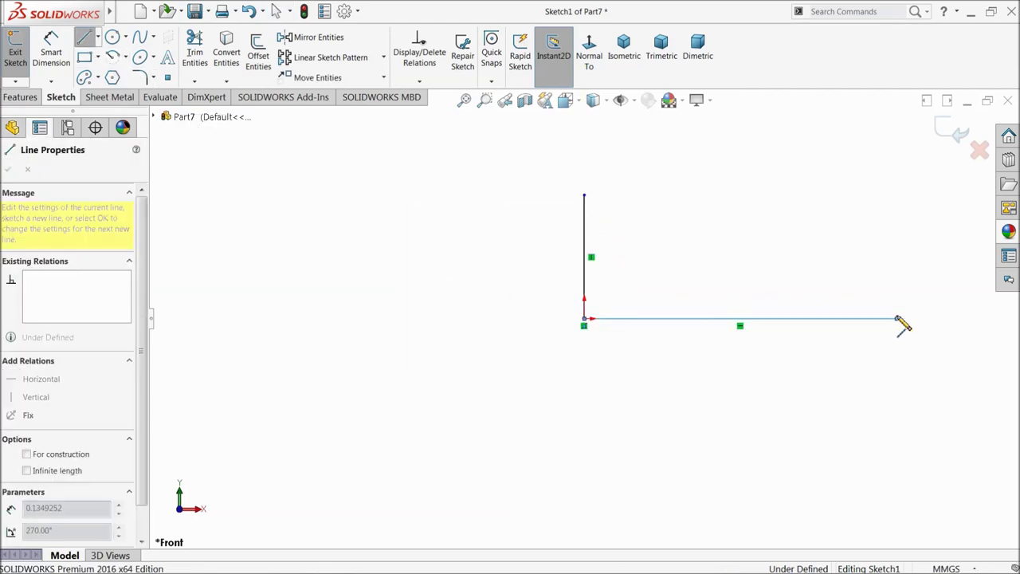
pyautogui.click(897, 249)
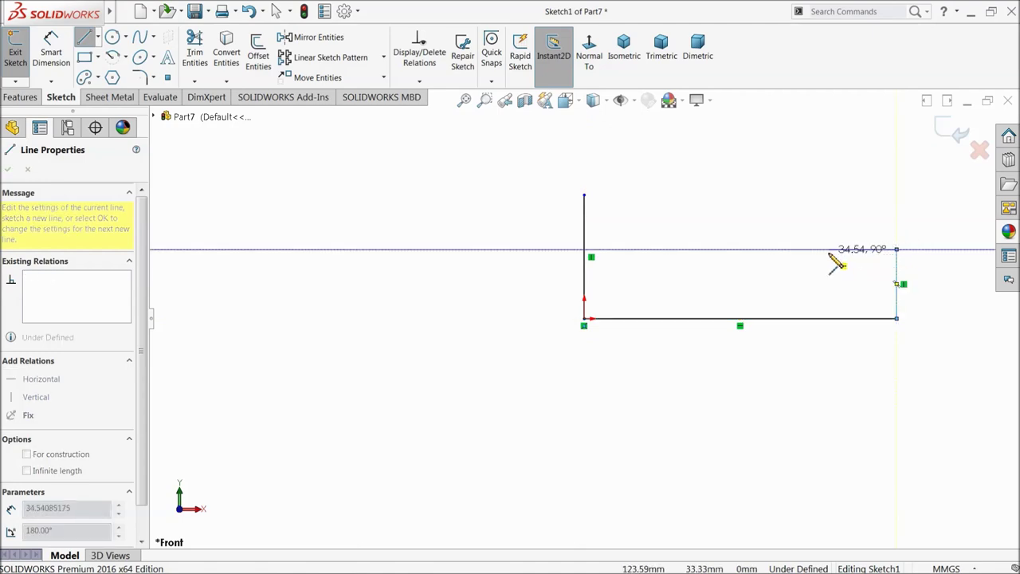
# Draw the trapezoidal notch and stepped top, closing the outline, and zoom to fit
pyautogui.click(836, 251)
pyautogui.click(813, 264)
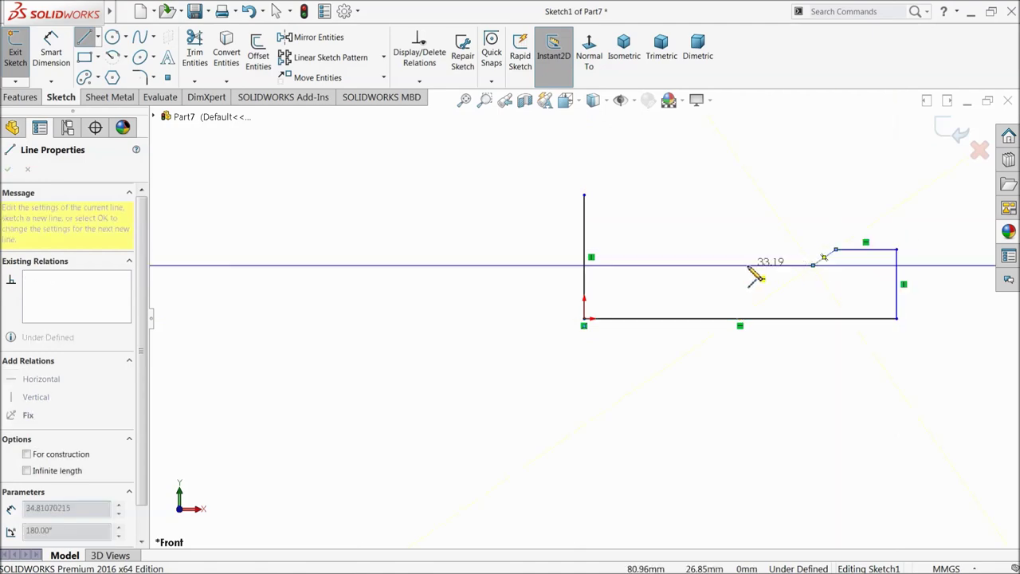
pyautogui.click(731, 265)
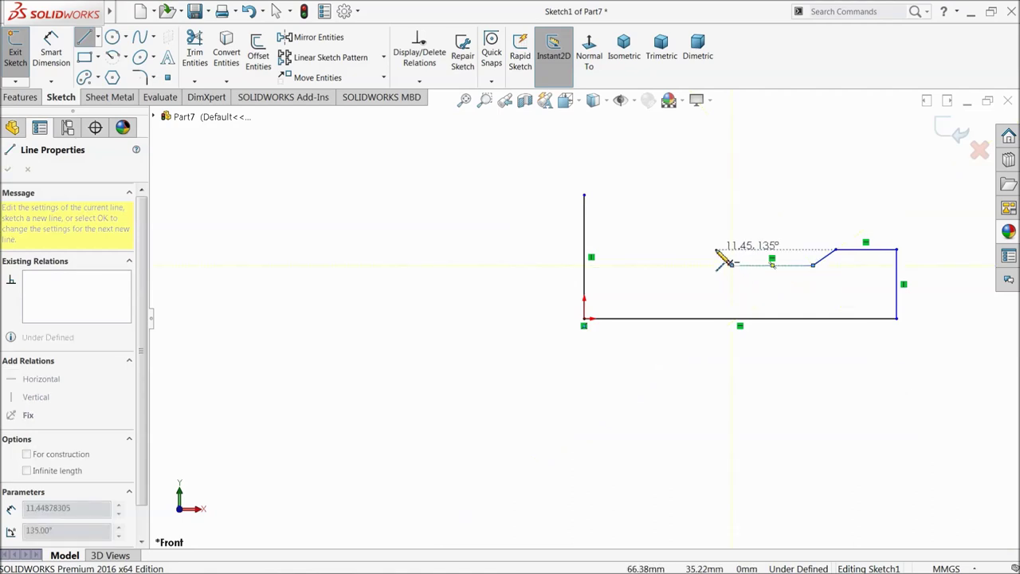
pyautogui.click(723, 256)
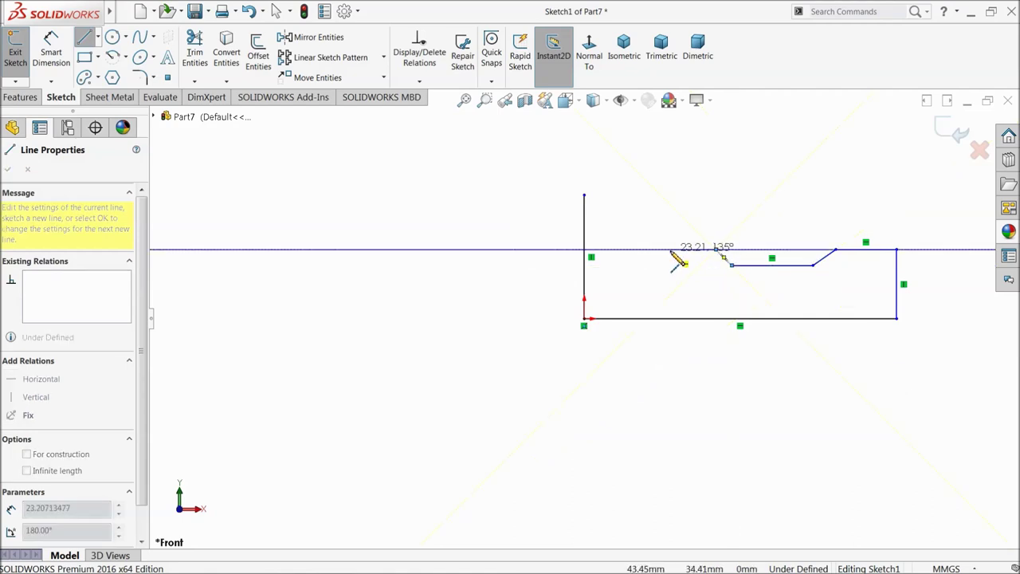
pyautogui.click(631, 250)
pyautogui.click(631, 195)
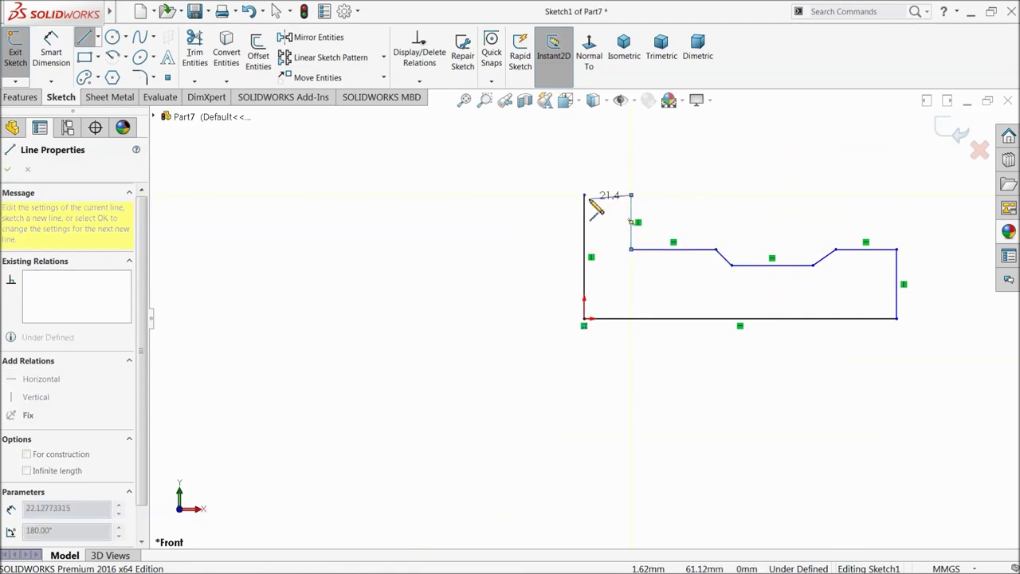
pyautogui.click(584, 195)
pyautogui.rightClick(476, 215)
pyautogui.click(503, 217)
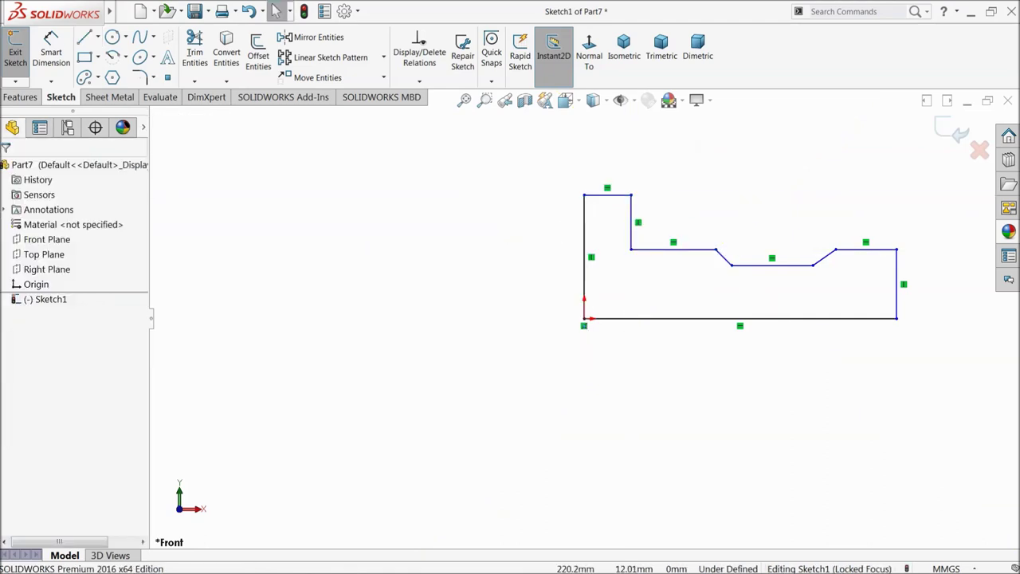
pyautogui.press('f')
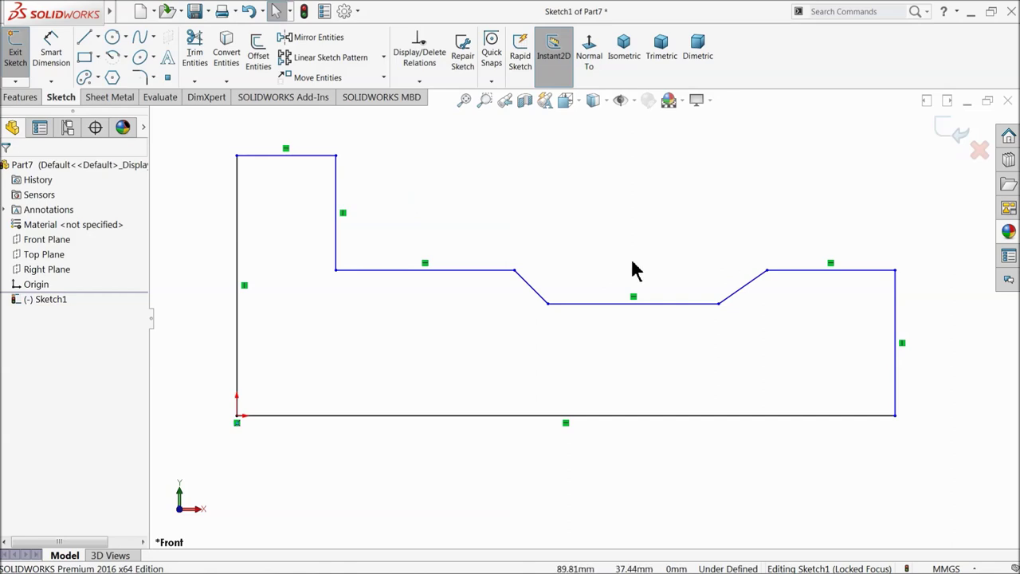
pyautogui.click(51, 47)
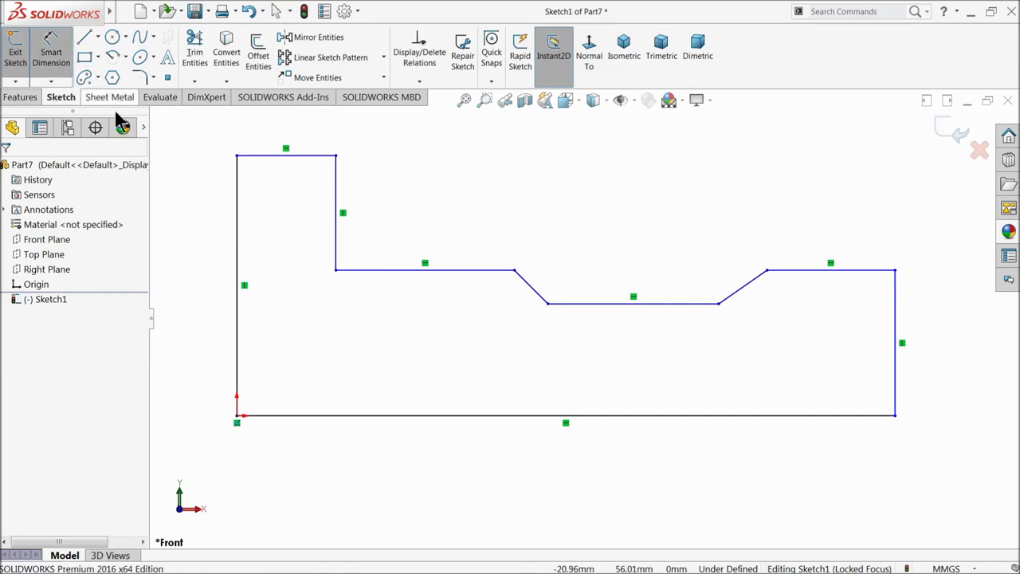
# Dimension the bottom line at 14.5 and the left vertical line at 6
pyautogui.click(534, 416)
pyautogui.click(534, 469)
pyautogui.write('14.5')
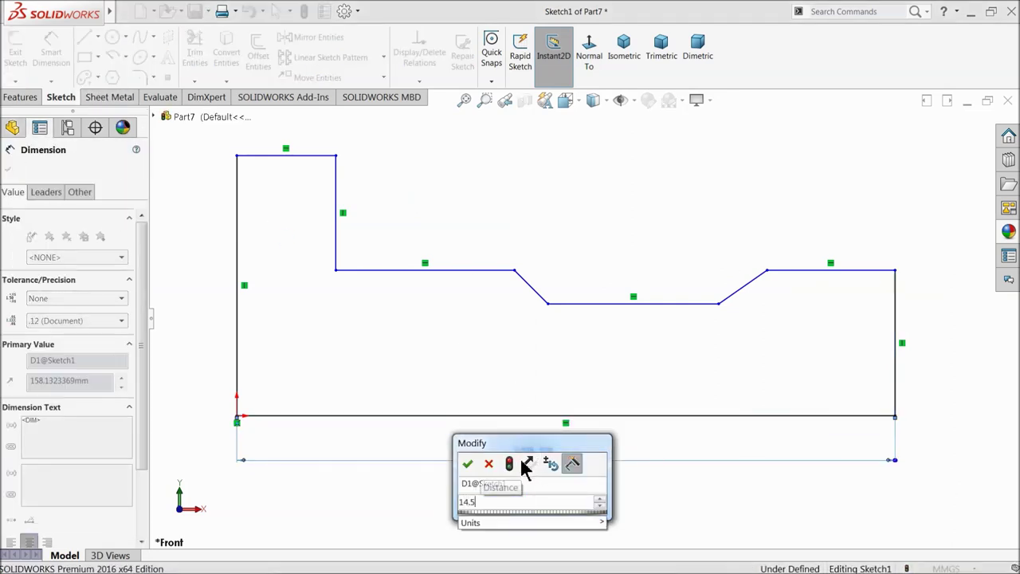
pyautogui.click(467, 463)
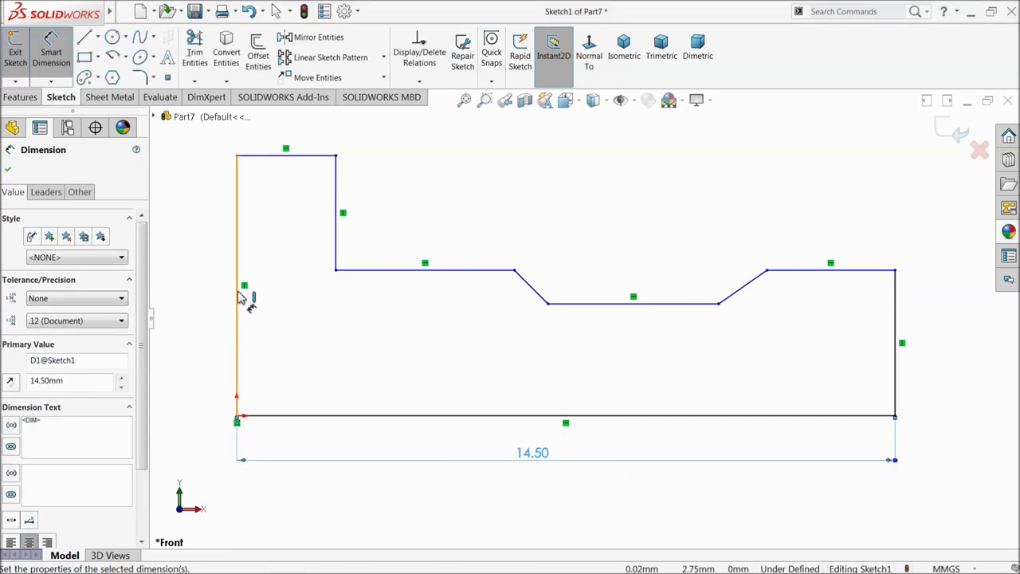
pyautogui.click(242, 297)
pyautogui.click(212, 289)
pyautogui.write('6')
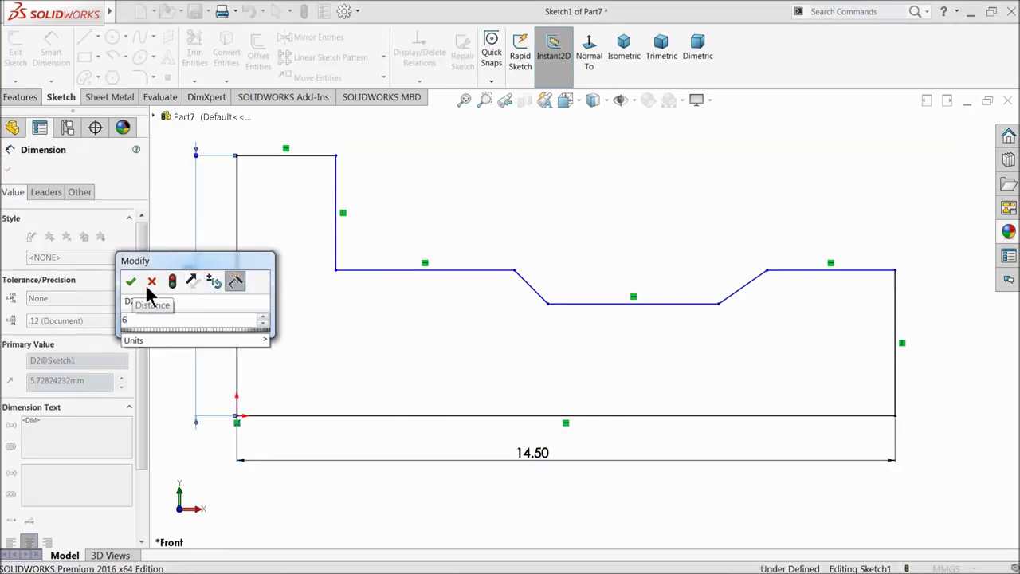
pyautogui.press('Return')
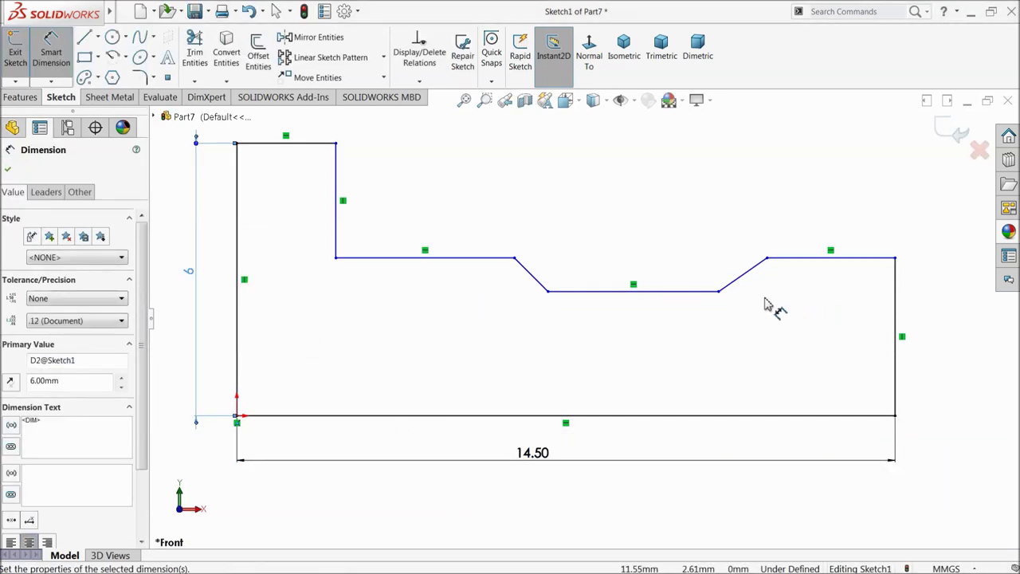
# Make the left and right upper horizontal lines collinear
pyautogui.click(48, 56)
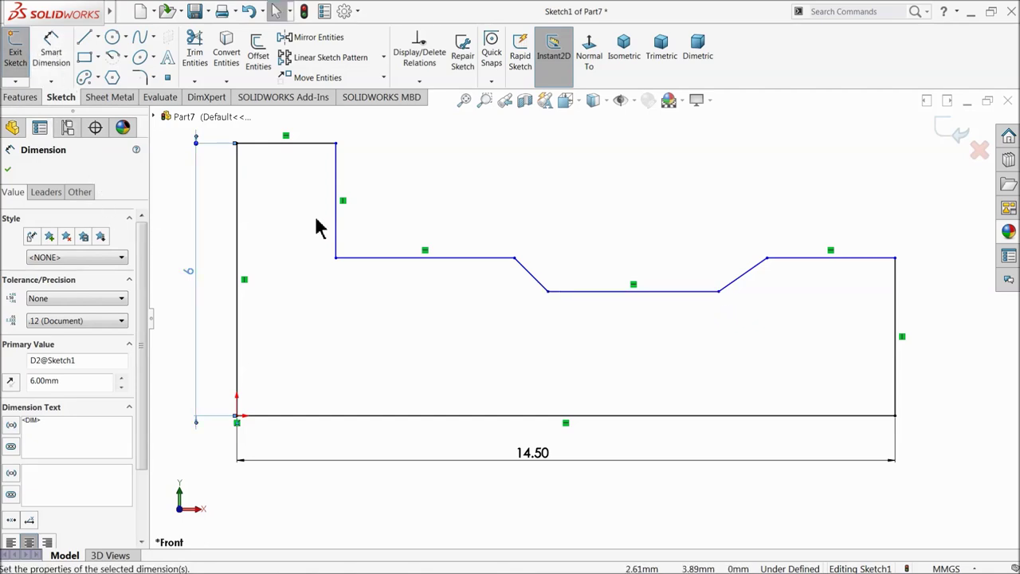
pyautogui.click(435, 259)
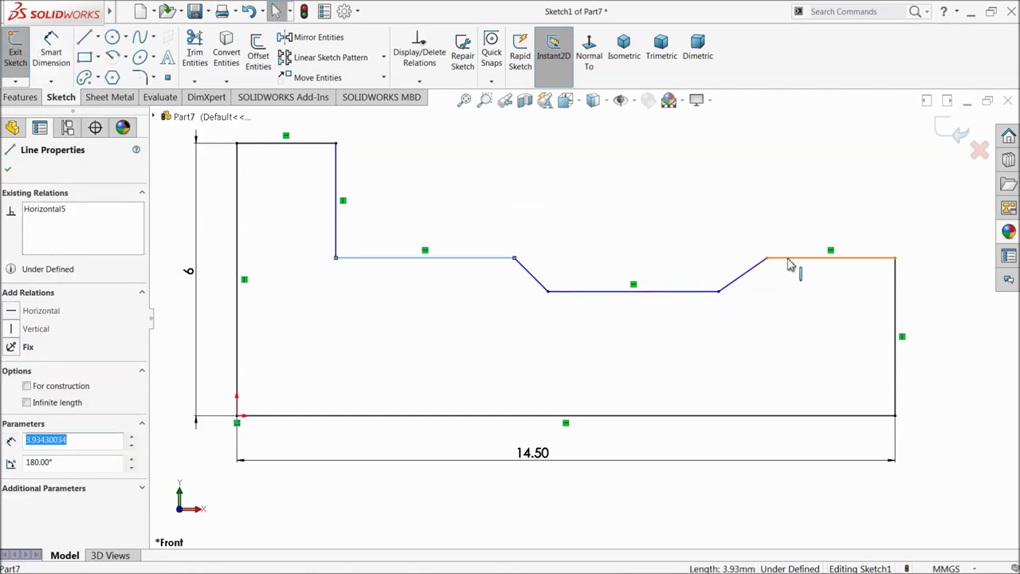
pyautogui.keyDown('ctrl'); pyautogui.click(789, 265); pyautogui.keyUp('ctrl')
pyautogui.click(842, 221)
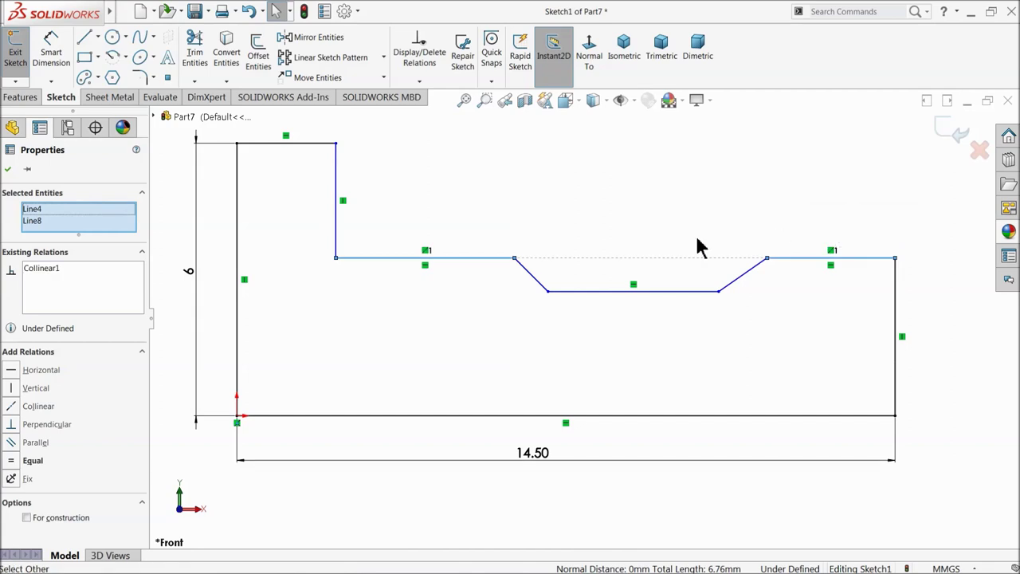
pyautogui.click(574, 192)
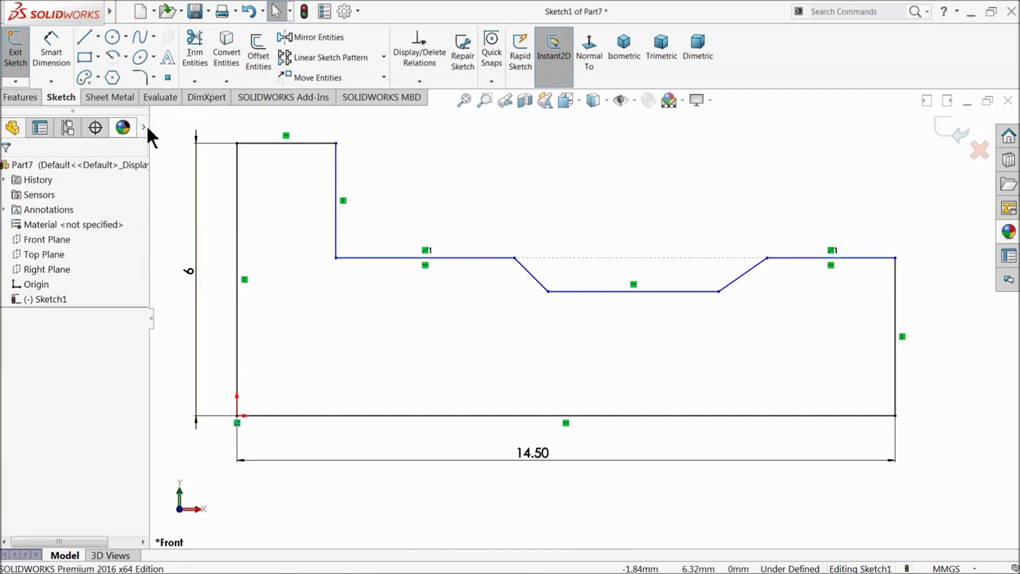
# Dimension the notch depth at 1 and the notch bottom length at 3
pyautogui.click(50, 50)
pyautogui.click(507, 259)
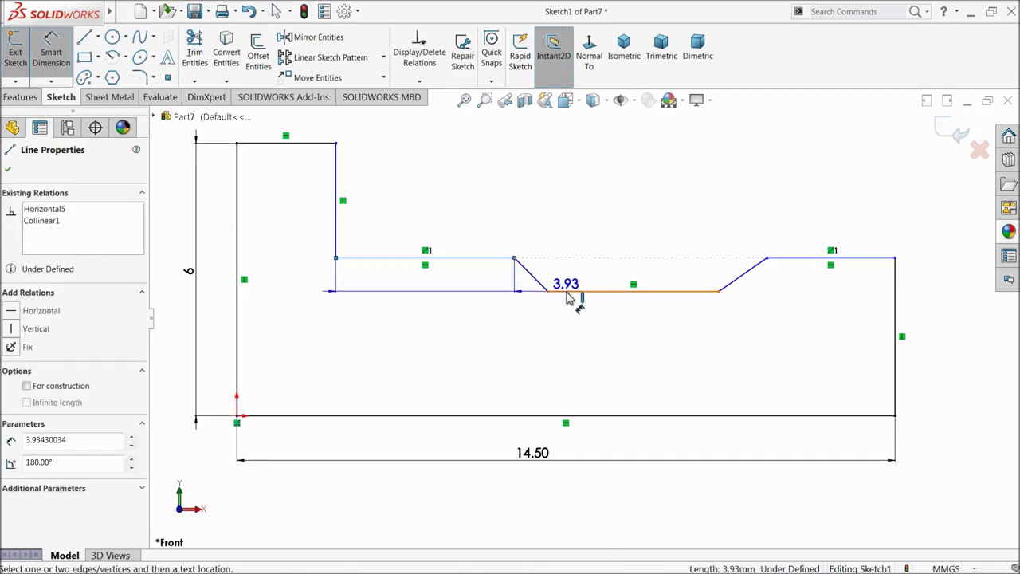
pyautogui.click(569, 293)
pyautogui.click(487, 299)
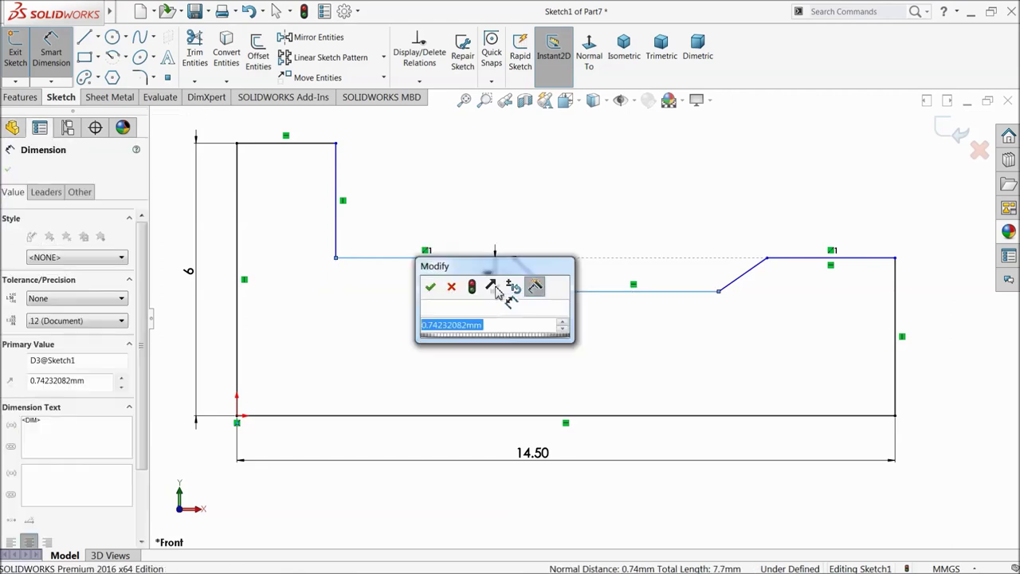
pyautogui.write('1')
pyautogui.click(430, 287)
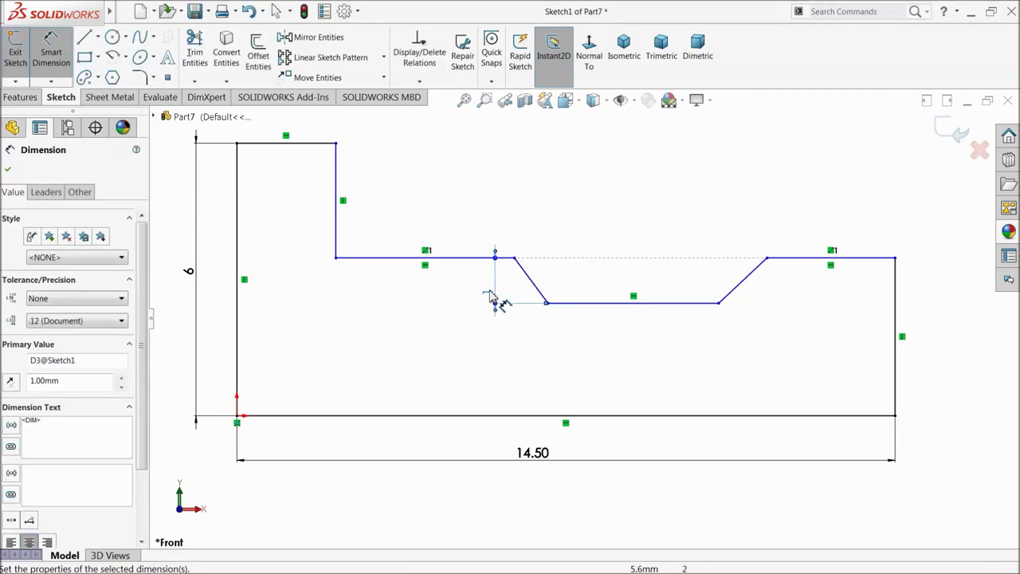
pyautogui.click(600, 309)
pyautogui.click(630, 358)
pyautogui.write('3')
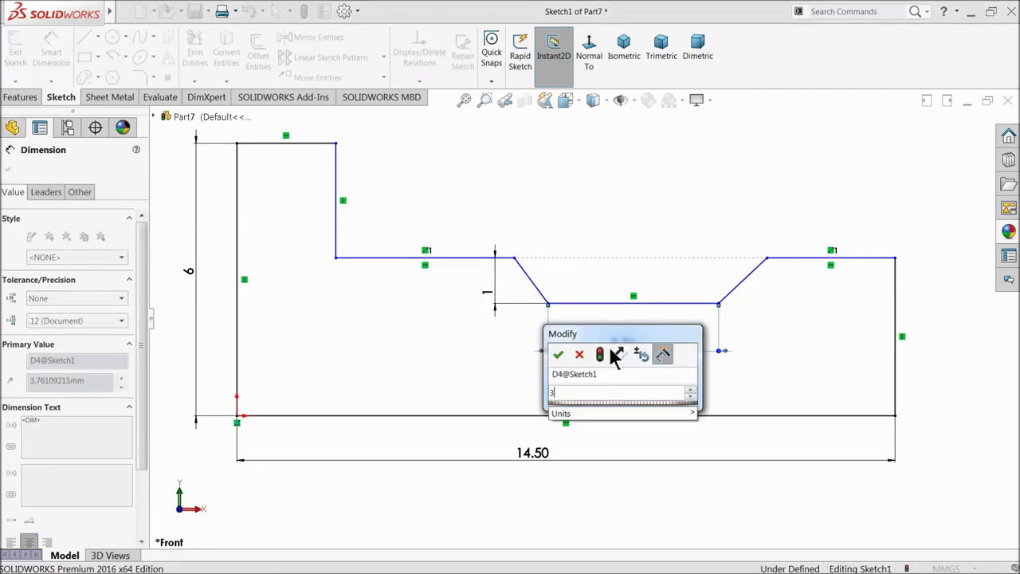
pyautogui.click(560, 355)
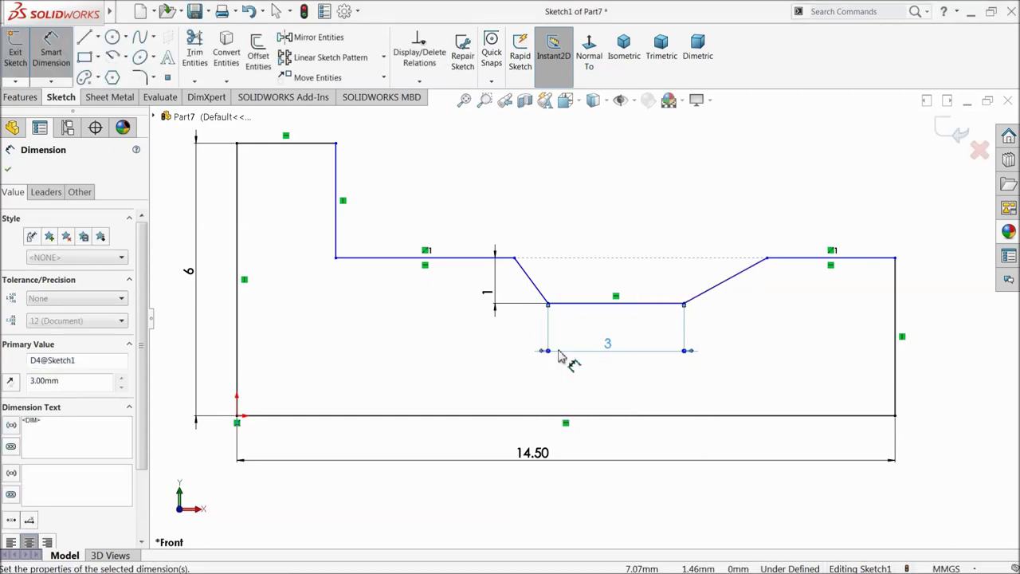
# Set the notch opening width to 3.6 and shift the trapezoid's lower corner left
pyautogui.click(515, 259)
pyautogui.click(767, 258)
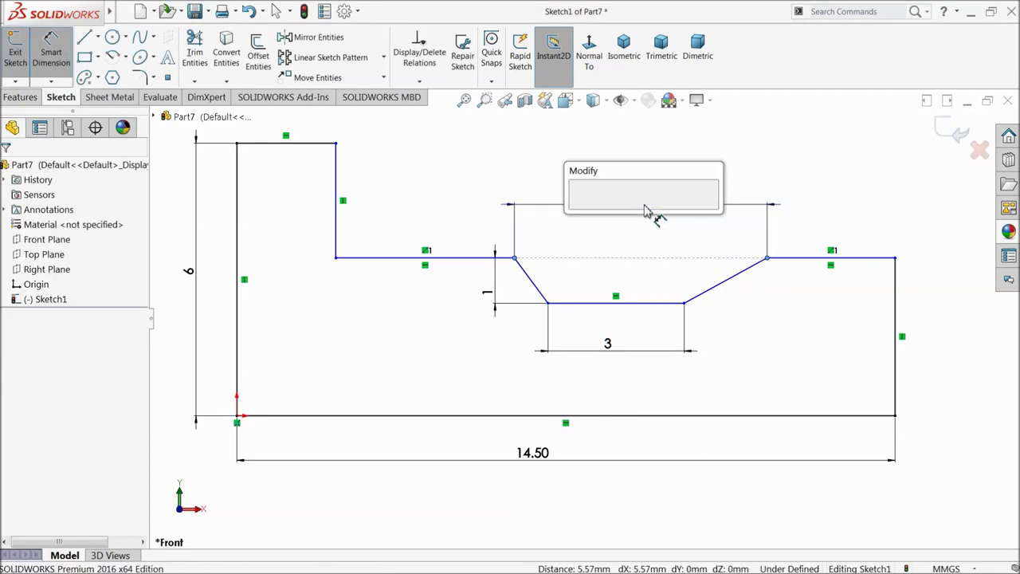
pyautogui.click(652, 209)
pyautogui.write('3.6')
pyautogui.click(580, 208)
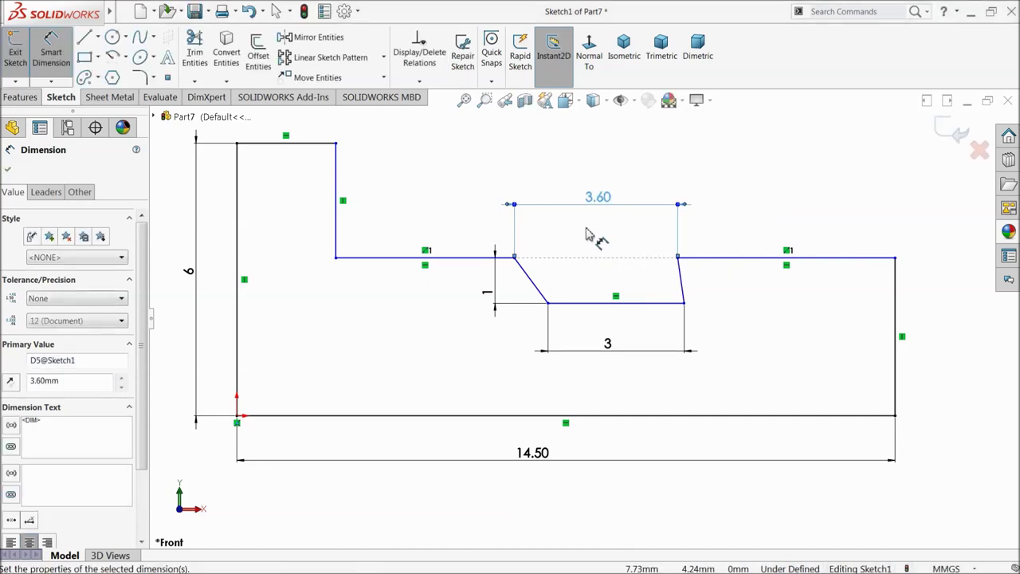
pyautogui.click(8, 169)
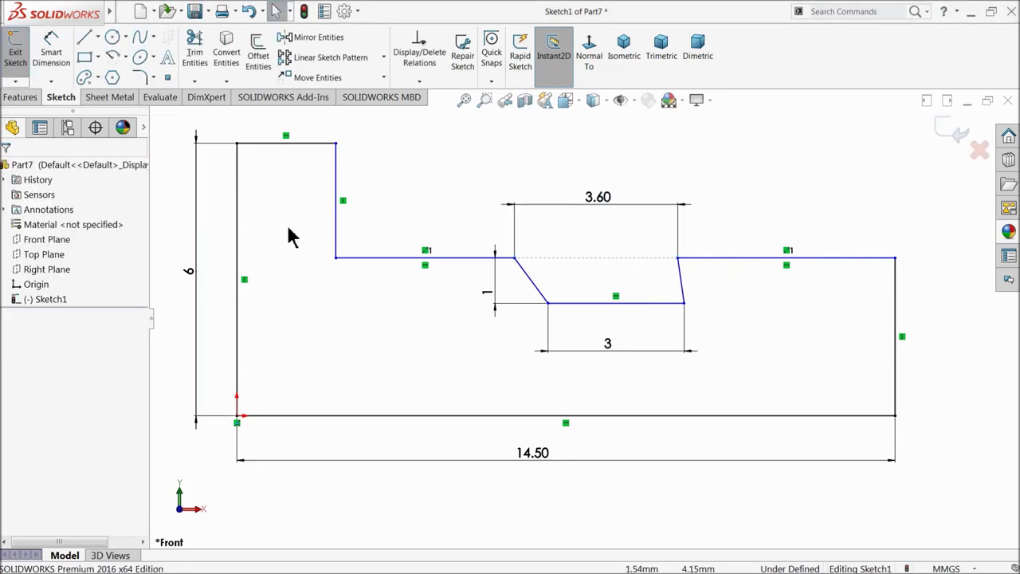
pyautogui.moveTo(686, 309)
pyautogui.mouseDown()
pyautogui.moveTo(665, 313)
pyautogui.moveTo(665, 303)
pyautogui.mouseUp()
# Make the two slanted notch lines equal in length
pyautogui.click(676, 287)
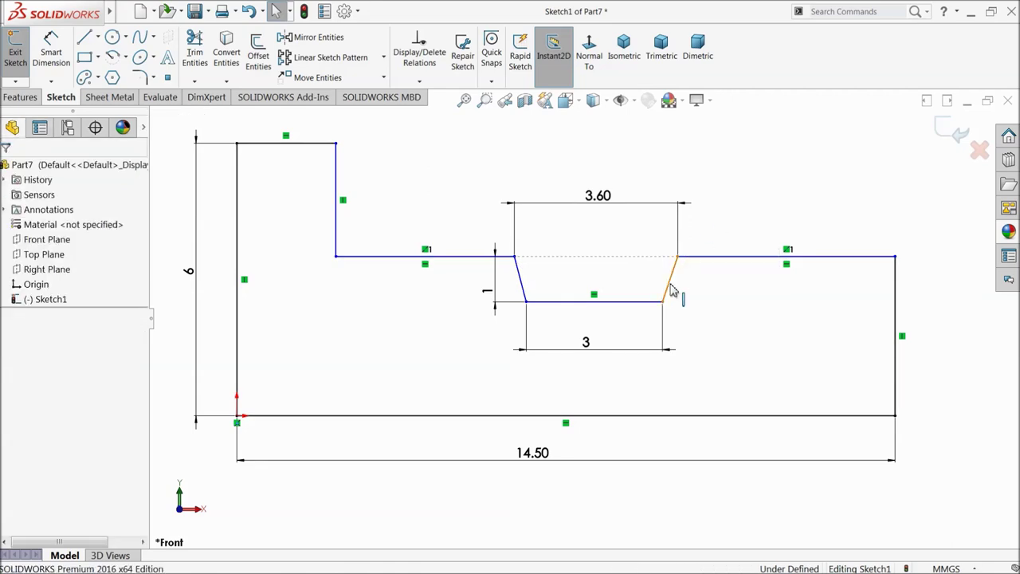
pyautogui.click(671, 289)
pyautogui.keyDown('ctrl'); pyautogui.click(522, 282); pyautogui.keyUp('ctrl')
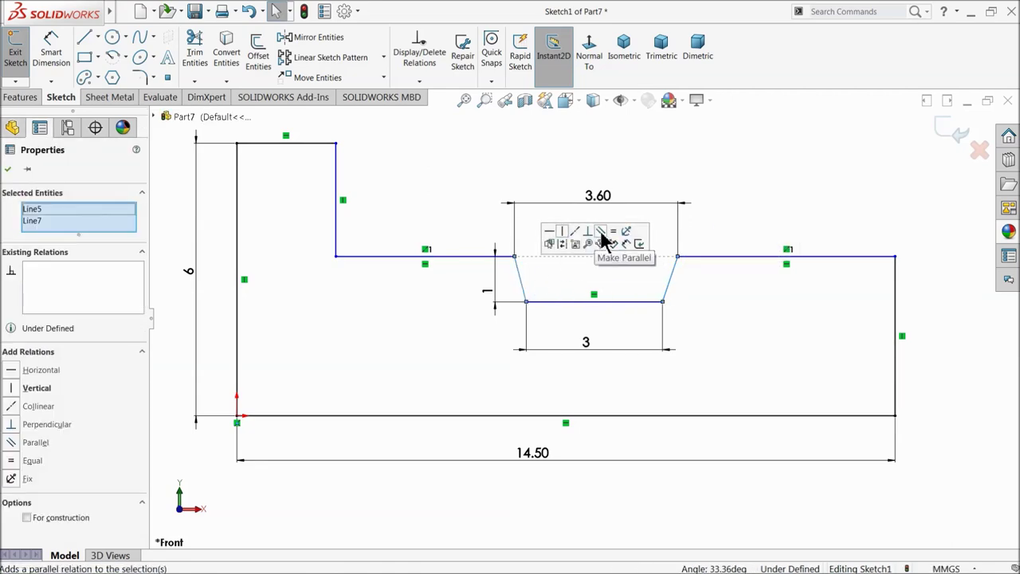
pyautogui.click(619, 239)
pyautogui.click(672, 221)
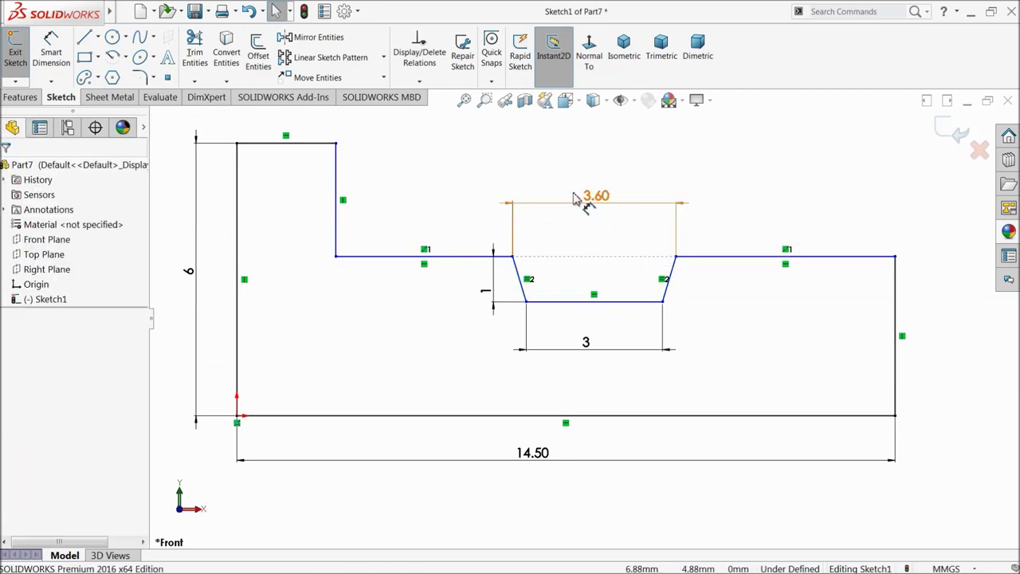
# Dimension the upper ledge line at 5.7
pyautogui.click(51, 50)
pyautogui.click(391, 261)
pyautogui.click(423, 183)
pyautogui.write('5.7')
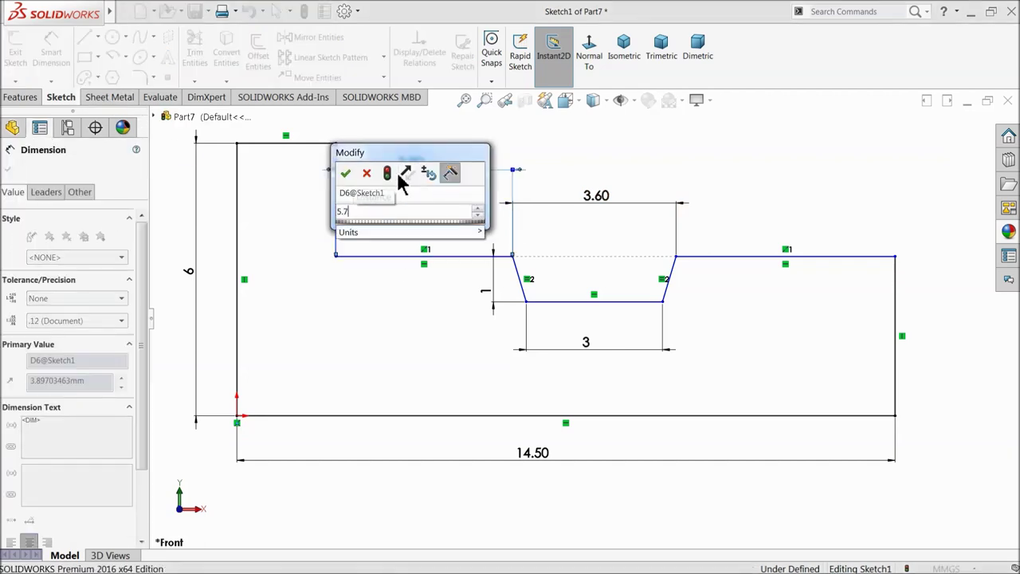
pyautogui.click(345, 173)
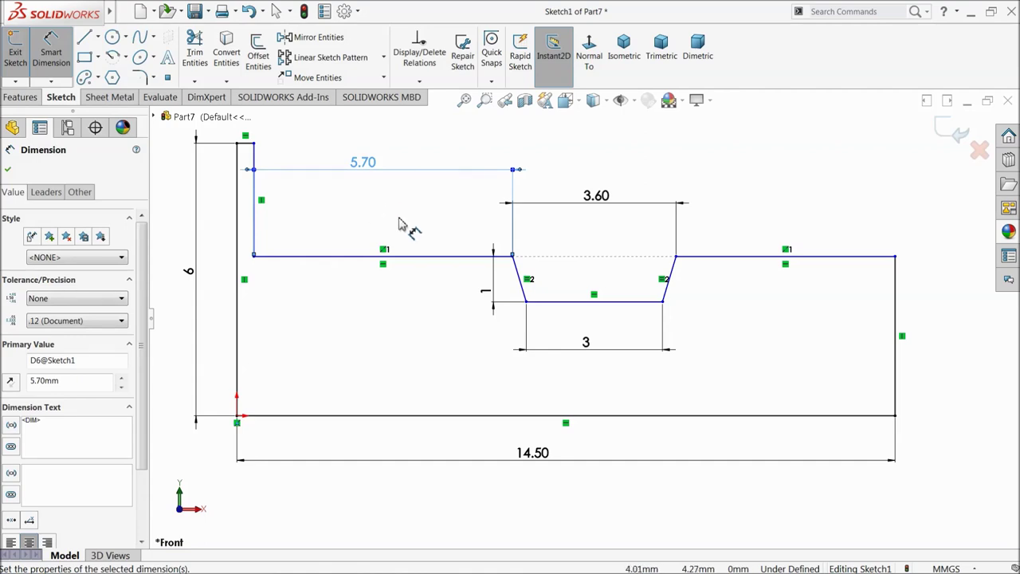
pyautogui.scroll(1, 590, 287)
# Add a 12.5 horizontal distance to the right edge and a 4 height on it
pyautogui.click(310, 235)
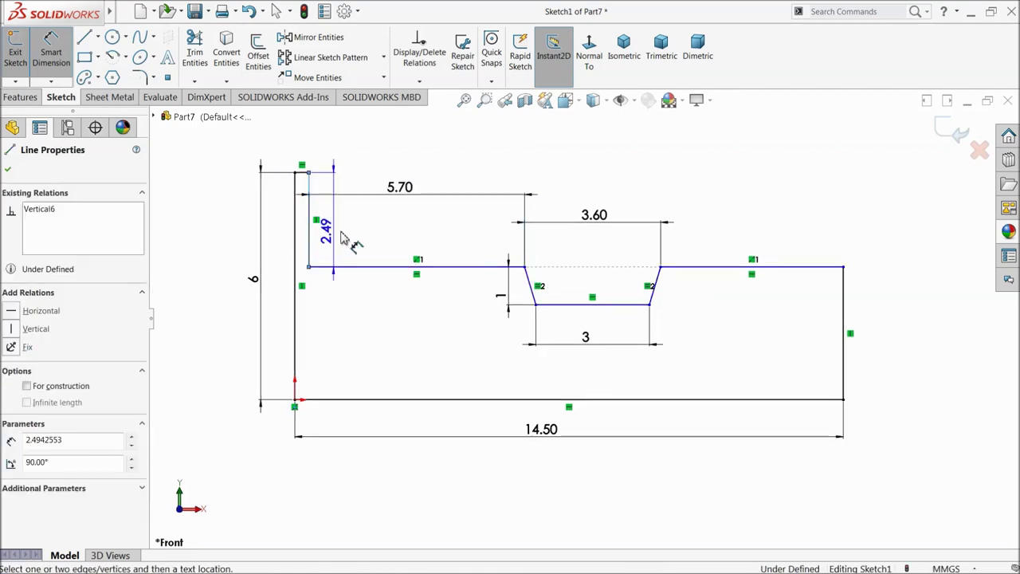
pyautogui.click(843, 301)
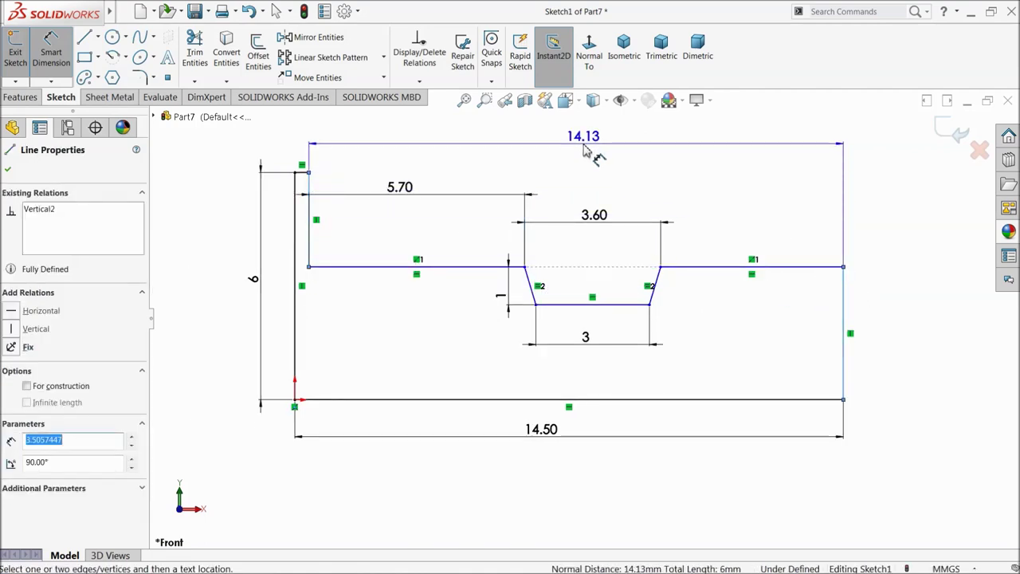
pyautogui.click(584, 153)
pyautogui.write('12.5')
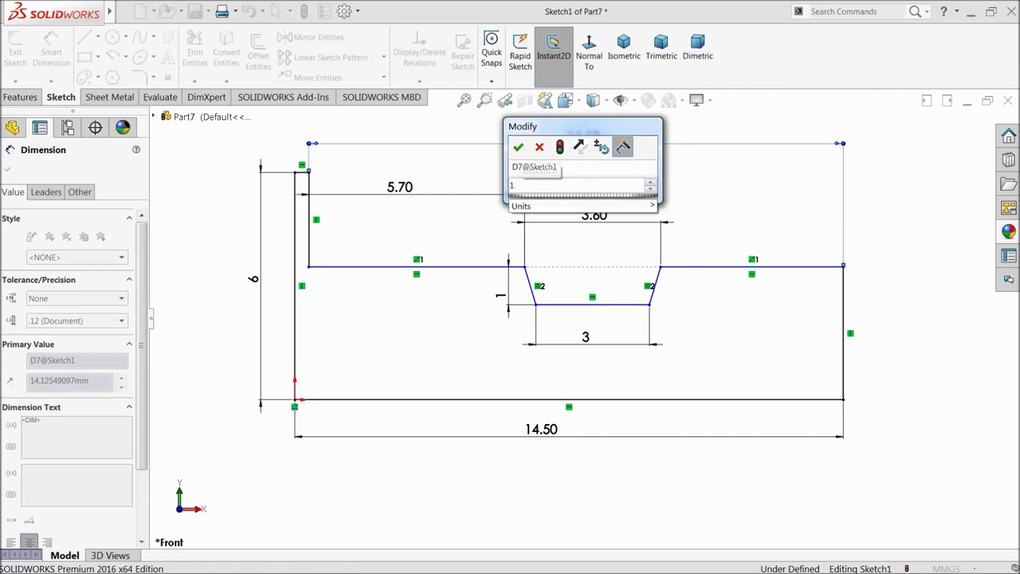
pyautogui.click(518, 147)
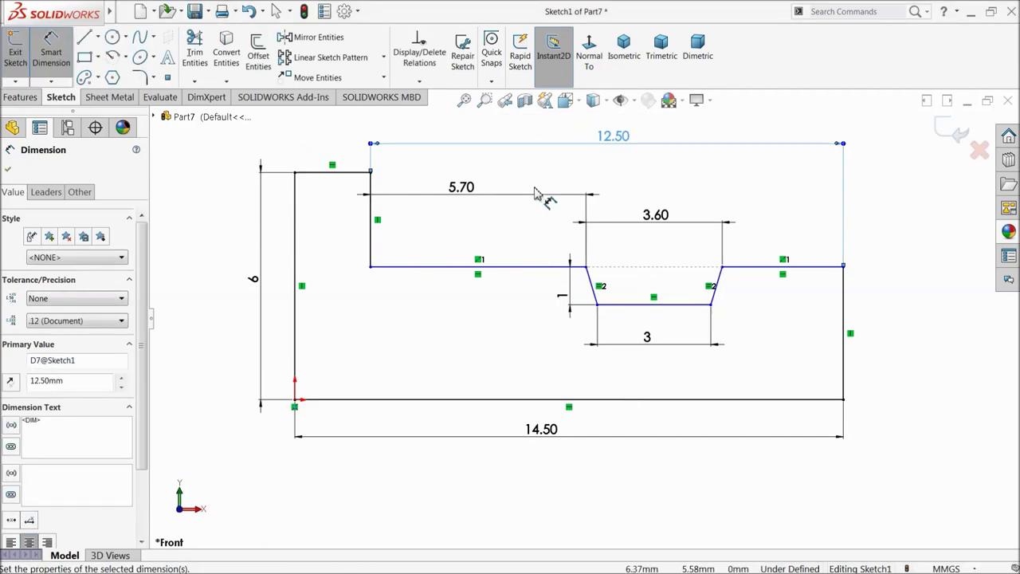
pyautogui.click(844, 311)
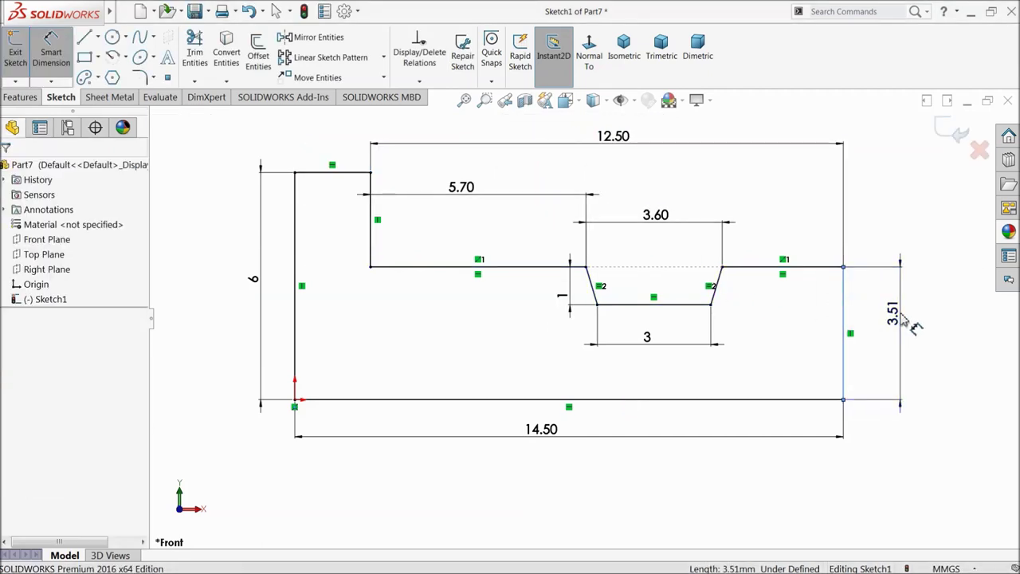
pyautogui.click(901, 321)
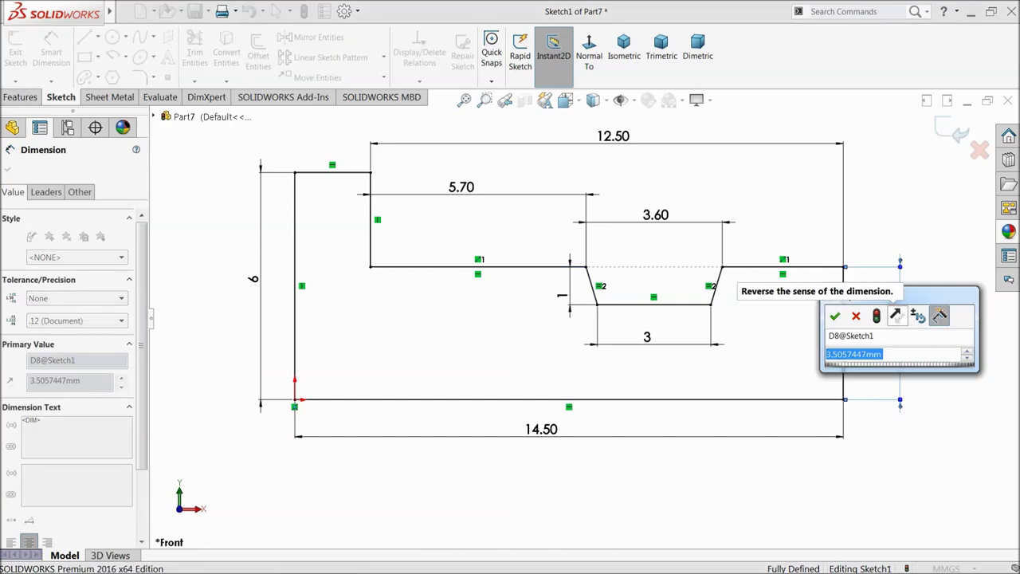
pyautogui.write('4')
pyautogui.click(834, 316)
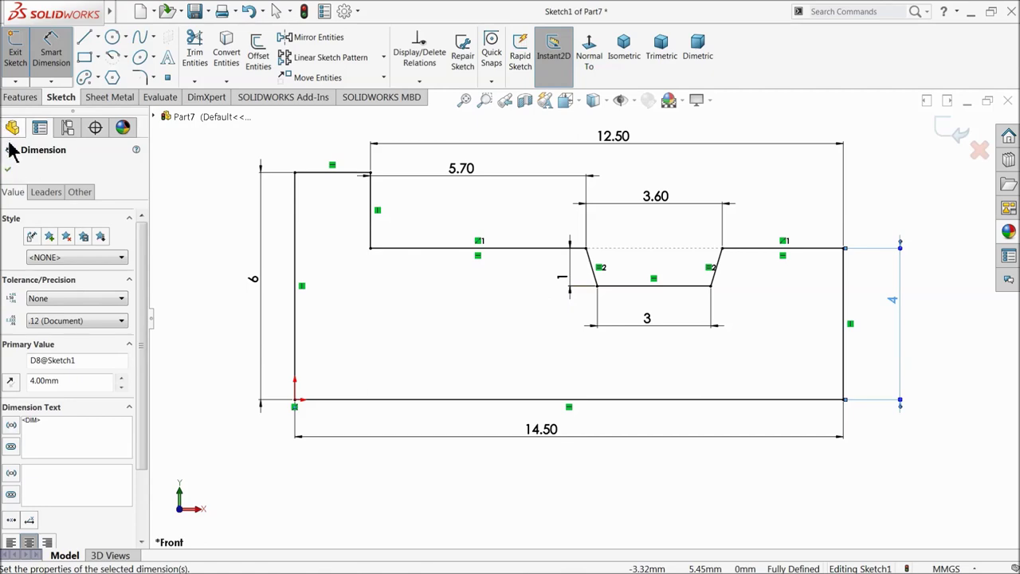
# Revolve the sketch 360° about the bottom line into a solid
pyautogui.click(20, 97)
pyautogui.click(62, 56)
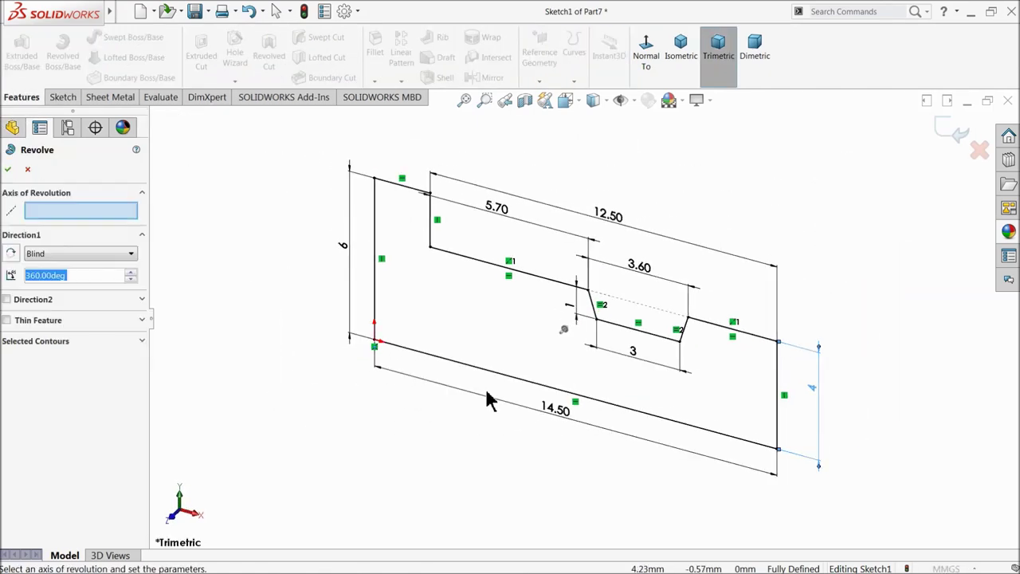
pyautogui.click(518, 383)
pyautogui.press('f')
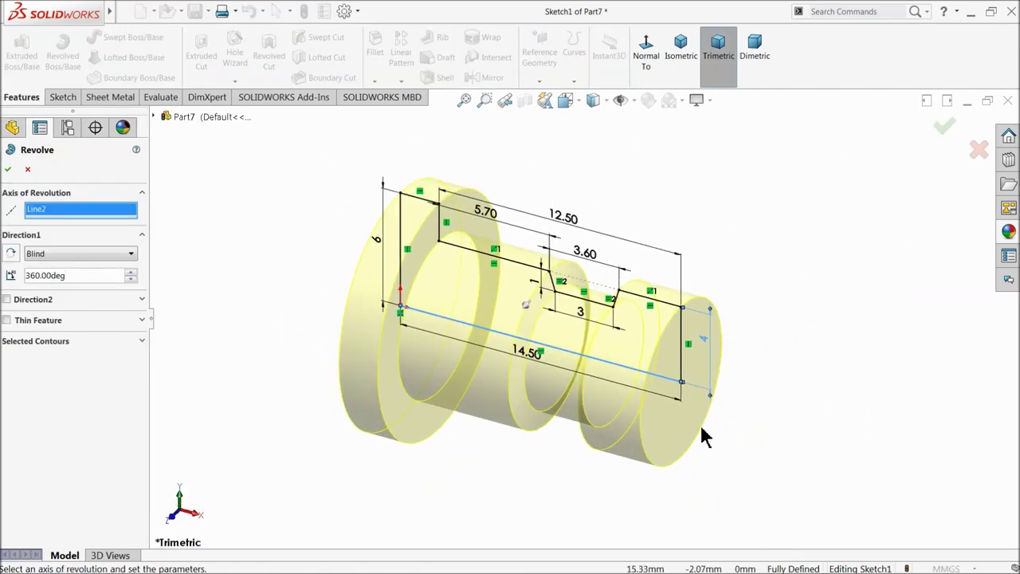
pyautogui.press('Return')
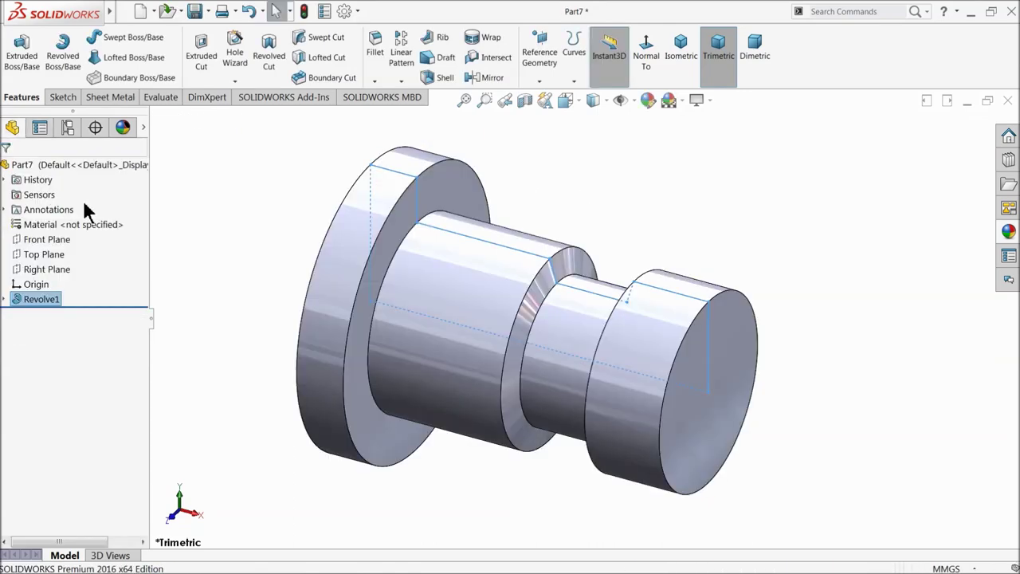
pyautogui.click(648, 100)
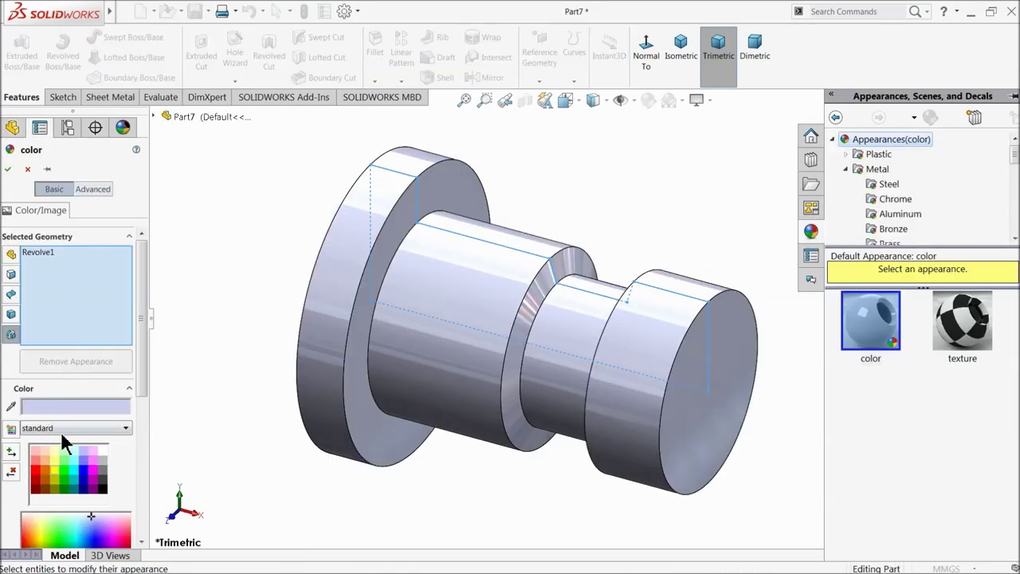
# Colour the whole part red
pyautogui.click(42, 480)
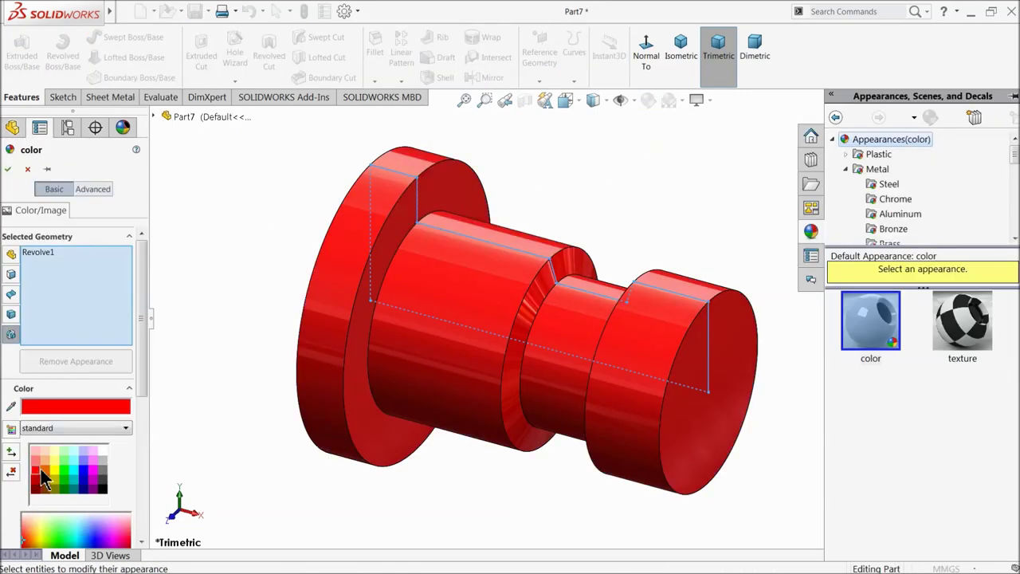
pyautogui.click(8, 169)
pyautogui.moveTo(241, 254)
pyautogui.mouseDown(button='middle')
pyautogui.moveTo(311, 269)
pyautogui.moveTo(250, 255)
pyautogui.mouseUp(button='middle')
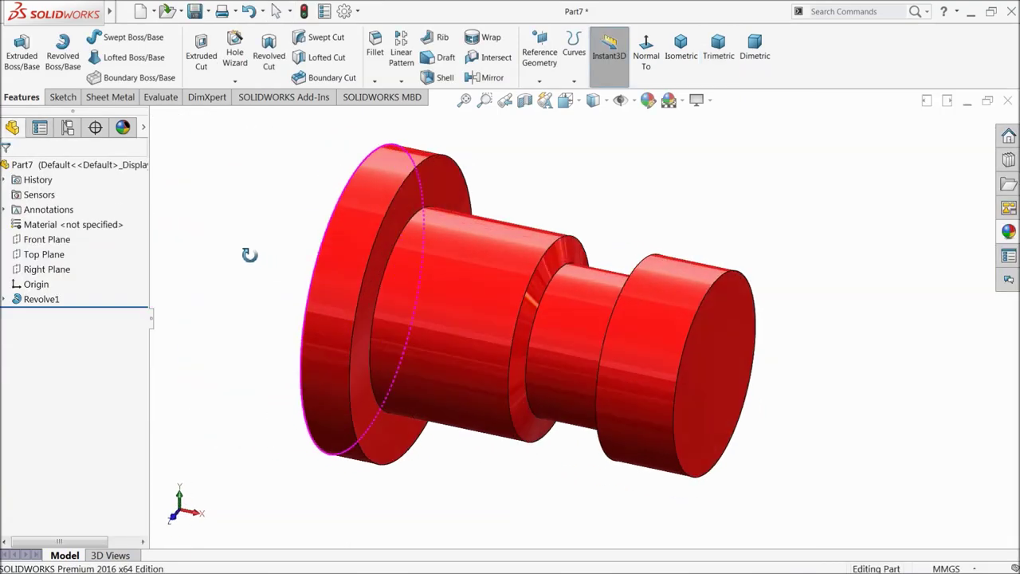
# Add a 1 mm × 45° chamfer on the pin's small end
pyautogui.click(375, 80)
pyautogui.click(389, 110)
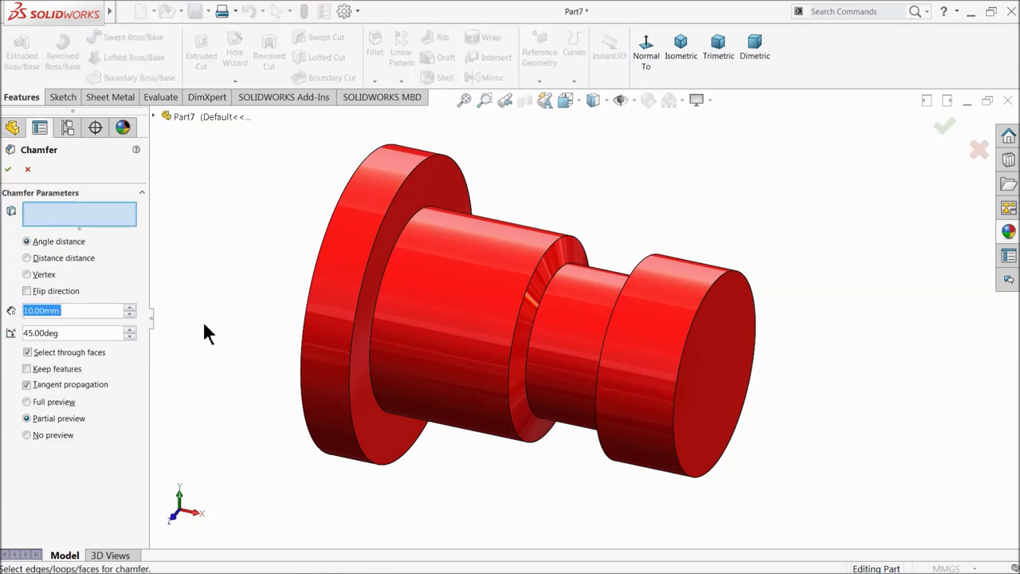
pyautogui.write('1')
pyautogui.press('Return')
pyautogui.click(698, 379)
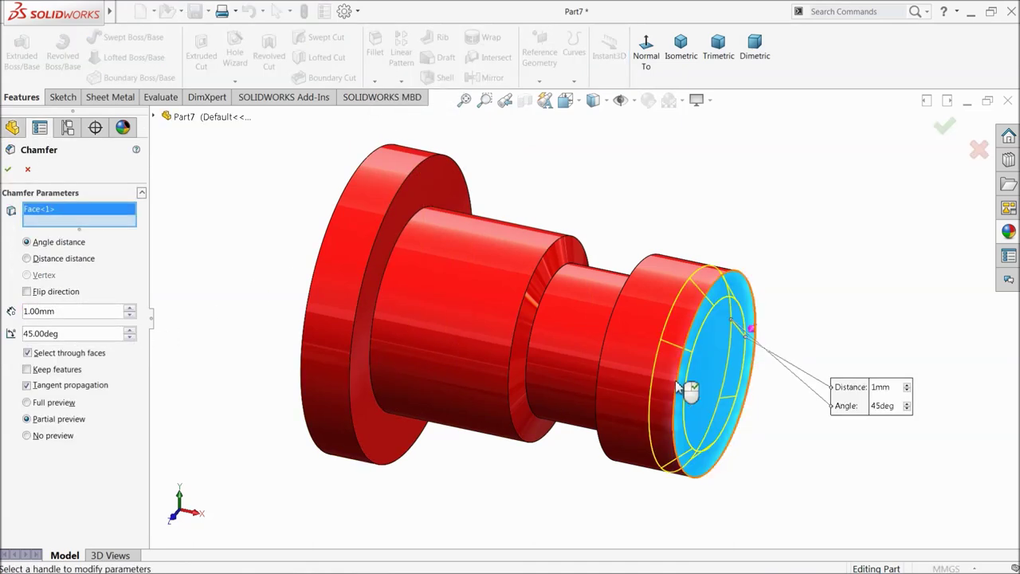
pyautogui.click(8, 169)
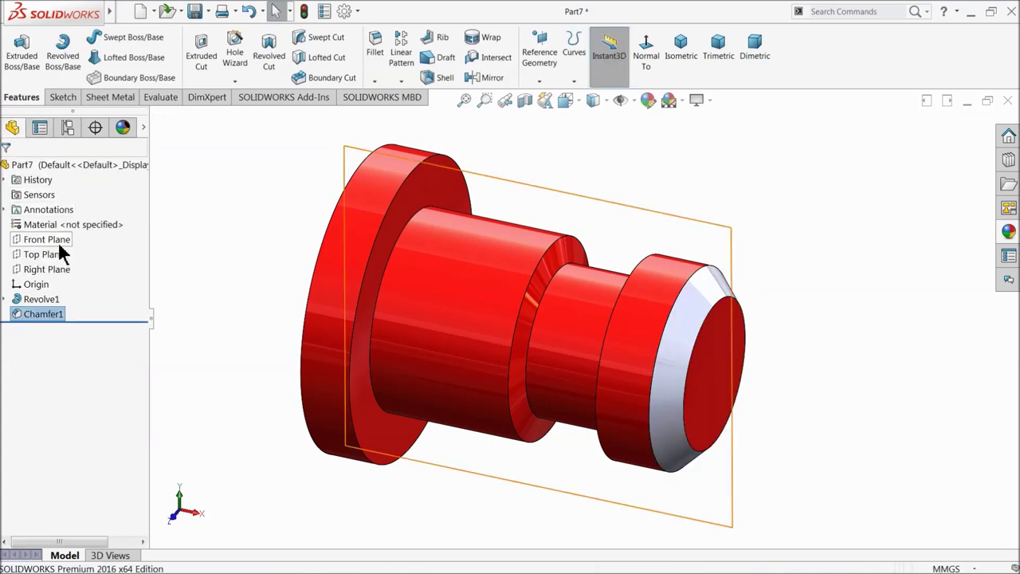
# Colour the chamfer face red
pyautogui.click(647, 99)
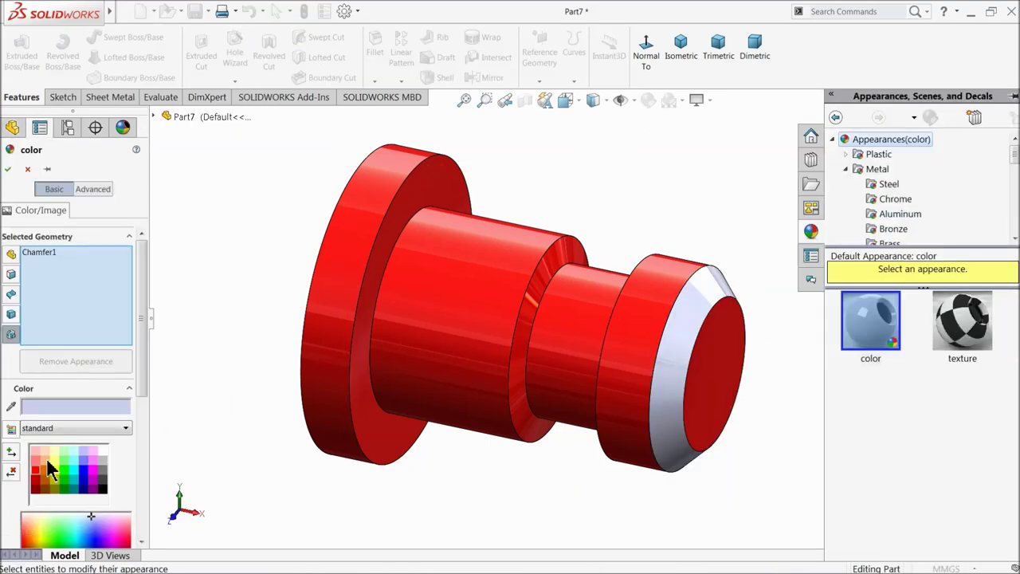
pyautogui.click(47, 463)
pyautogui.click(8, 169)
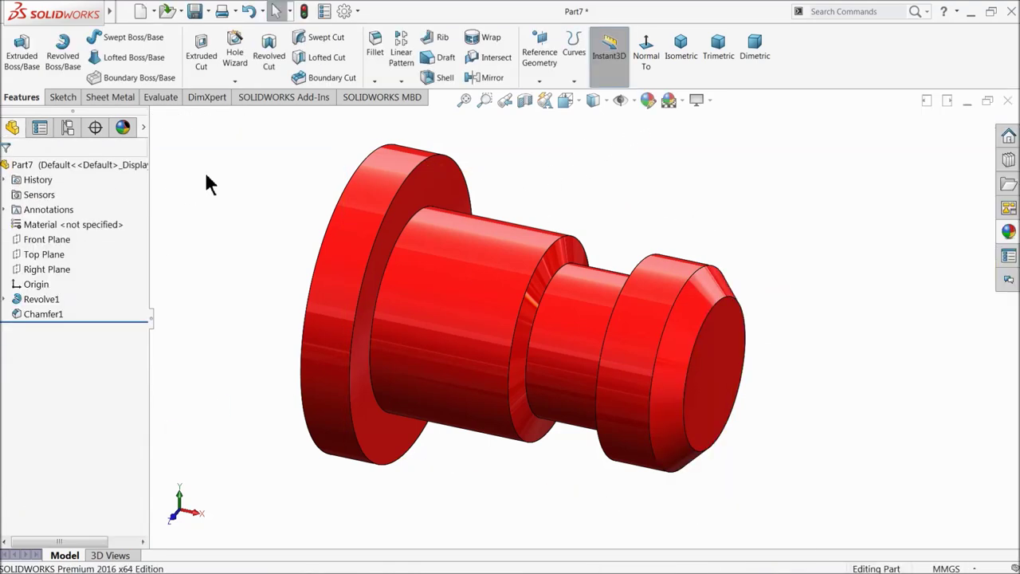
# Save the pin part as '8.Pin' in the Car Jack folder
pyautogui.click(196, 15)
pyautogui.write('8.Pin-1')
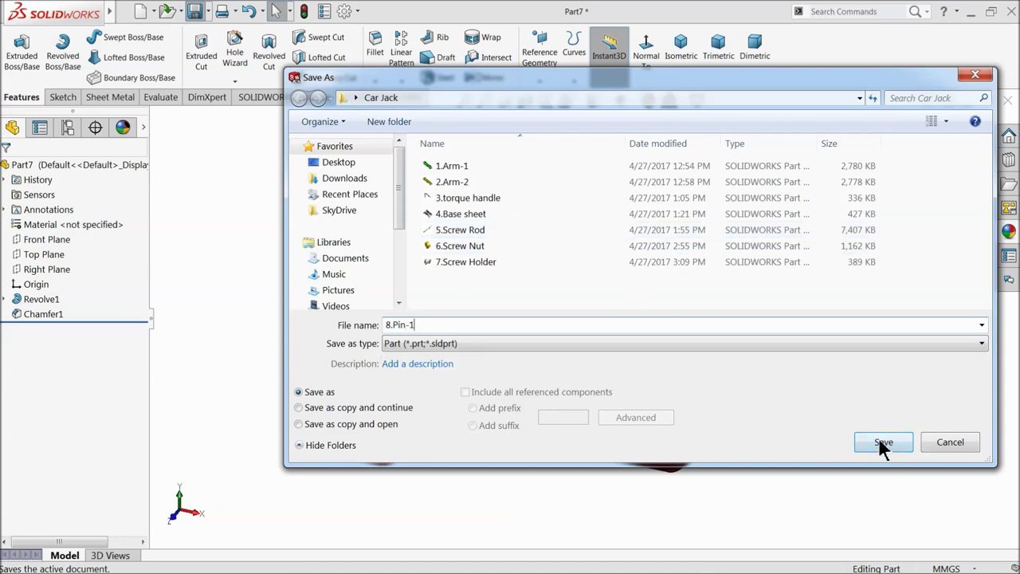
pyautogui.click(883, 443)
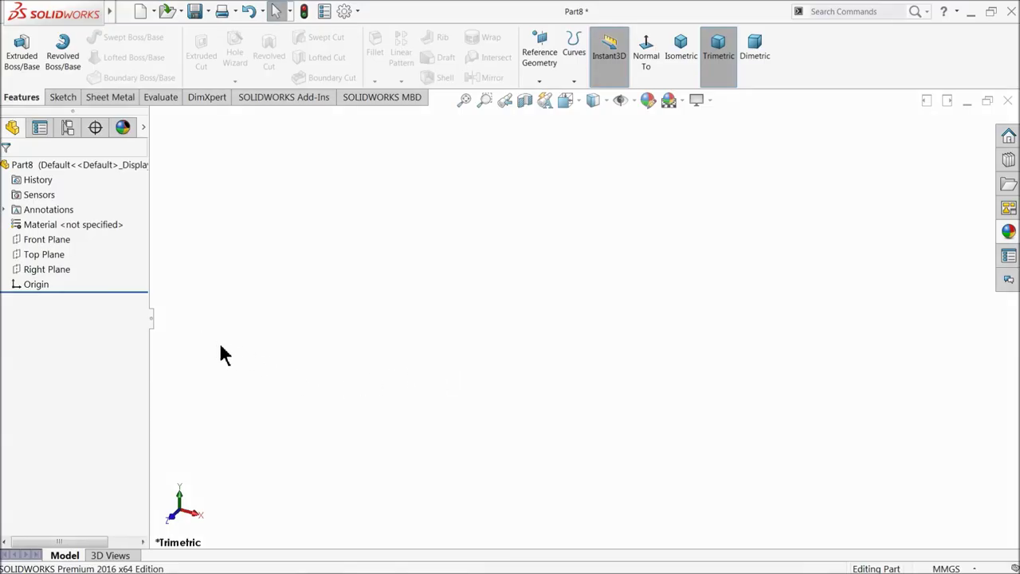
# Draw a rectangle in a new sketch on the Front Plane
pyautogui.click(25, 239)
pyautogui.click(27, 222)
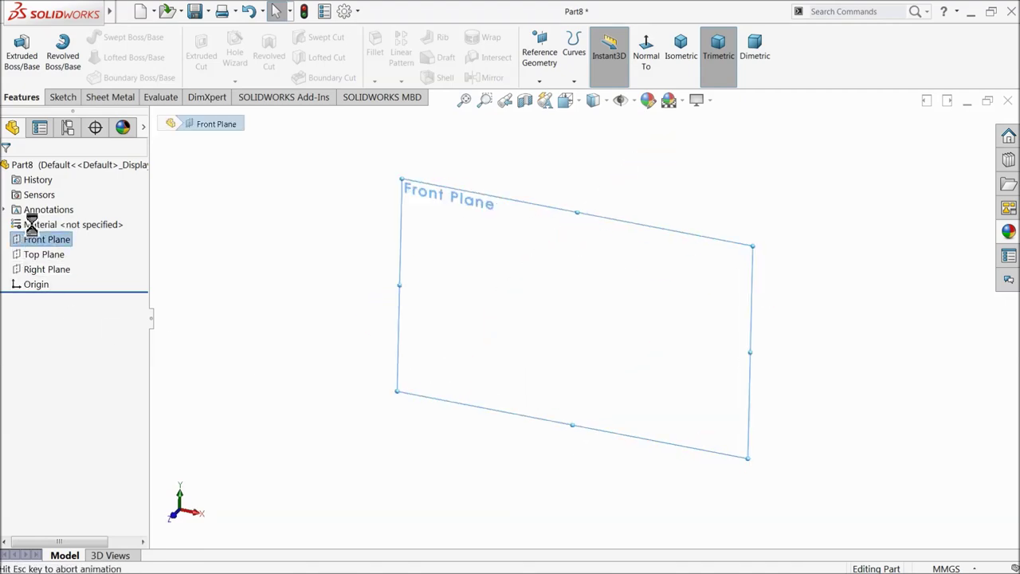
pyautogui.click(87, 62)
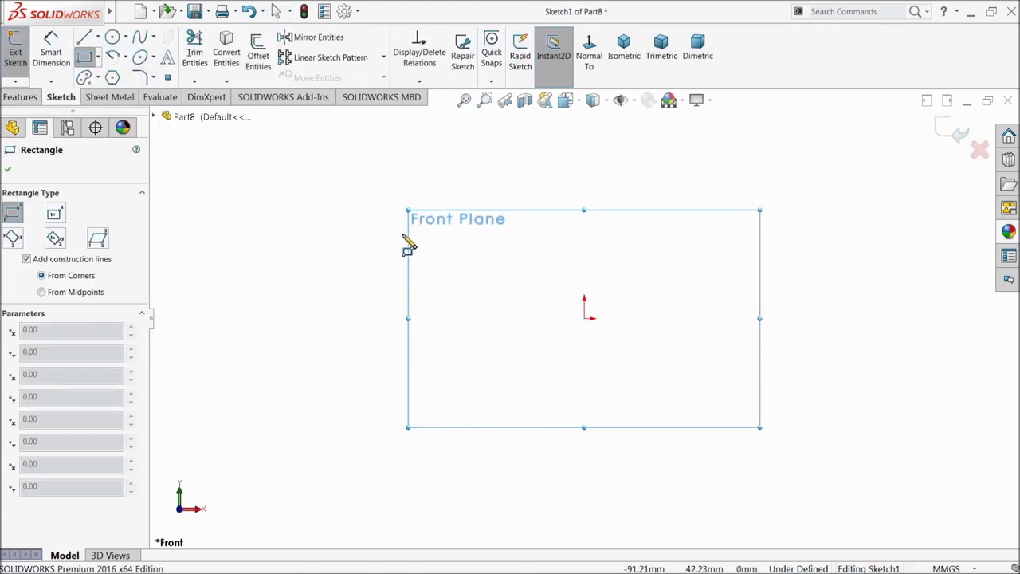
pyautogui.click(431, 235)
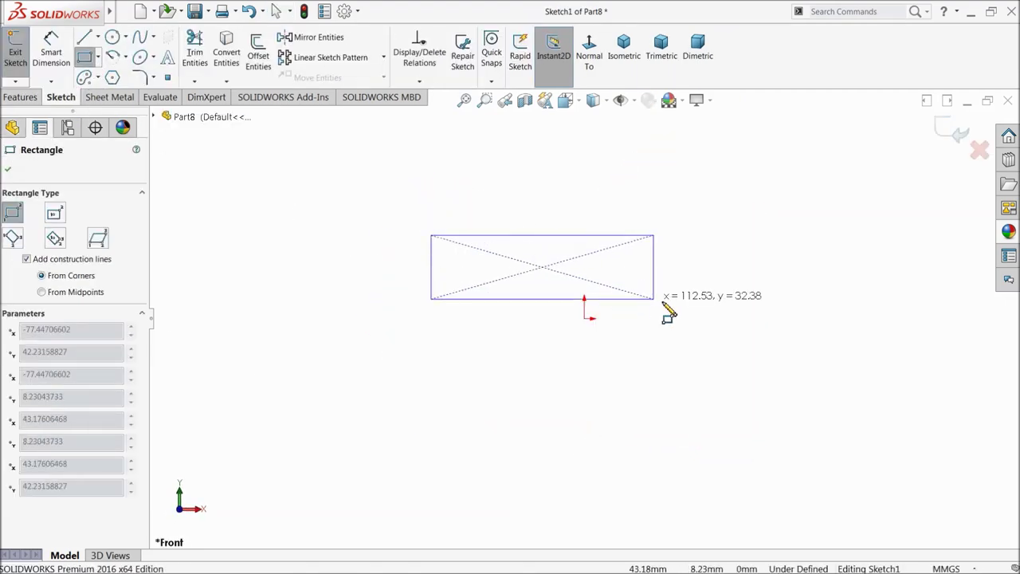
pyautogui.click(850, 318)
pyautogui.scroll(-3, 681, 319)
pyautogui.rightClick(497, 358)
pyautogui.click(518, 360)
# Add a Midpoint relation between the rectangle's bottom edge and the origin
pyautogui.click(510, 320)
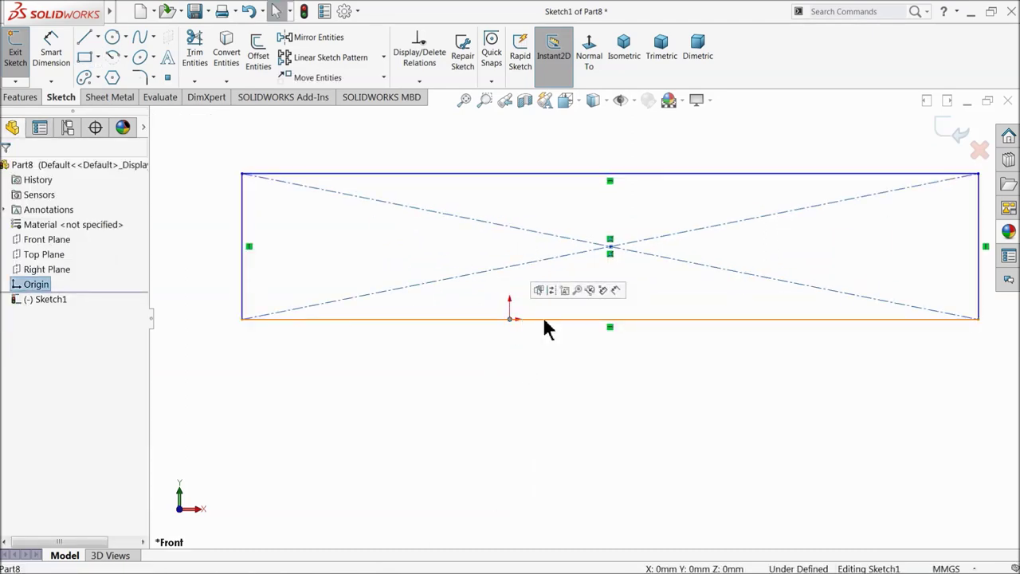
pyautogui.keyDown('ctrl'); pyautogui.click(593, 319); pyautogui.keyUp('ctrl')
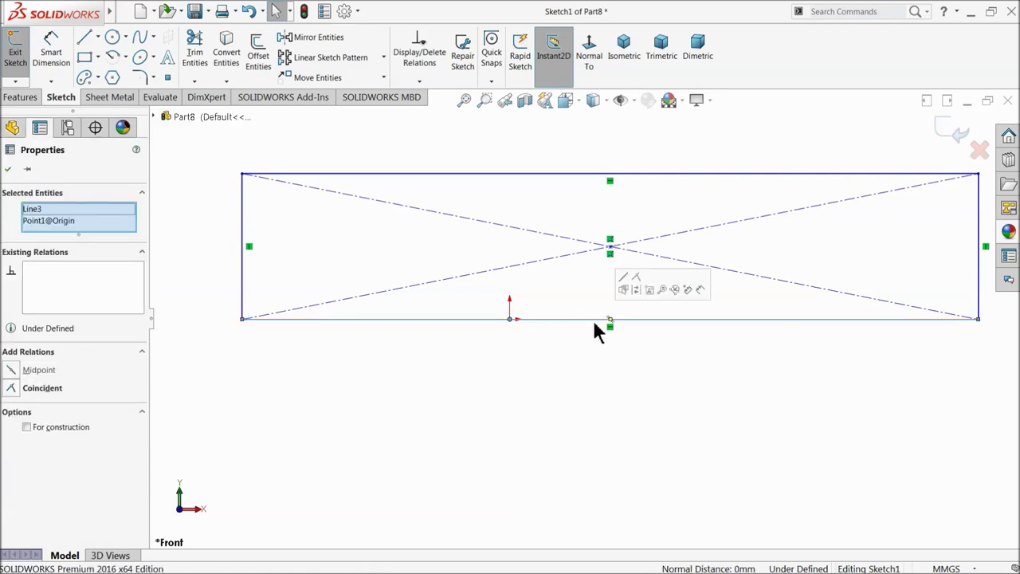
pyautogui.click(624, 277)
pyautogui.click(8, 170)
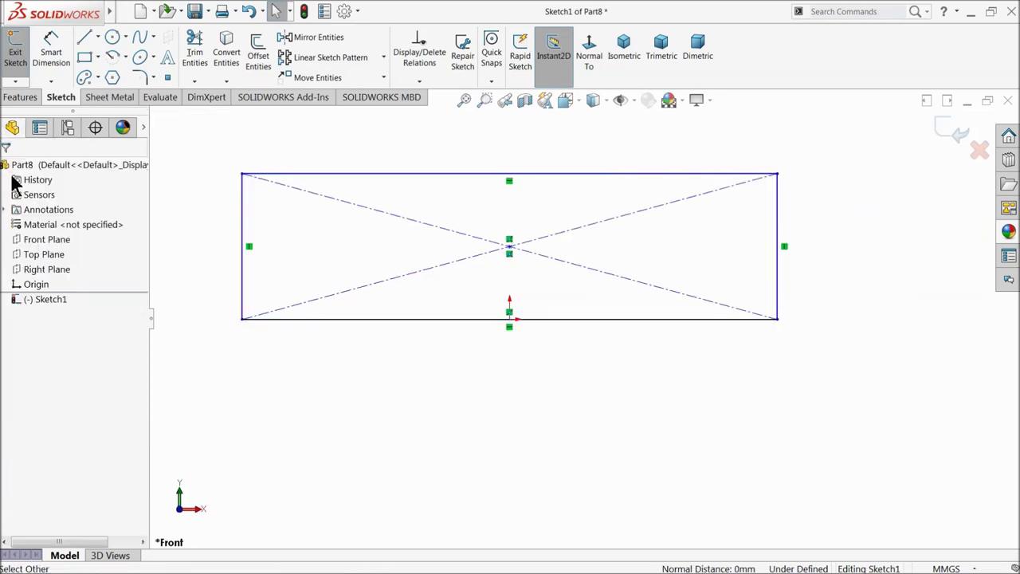
# Dimension the rectangle 60 mm wide and 4 mm tall
pyautogui.click(51, 49)
pyautogui.click(466, 327)
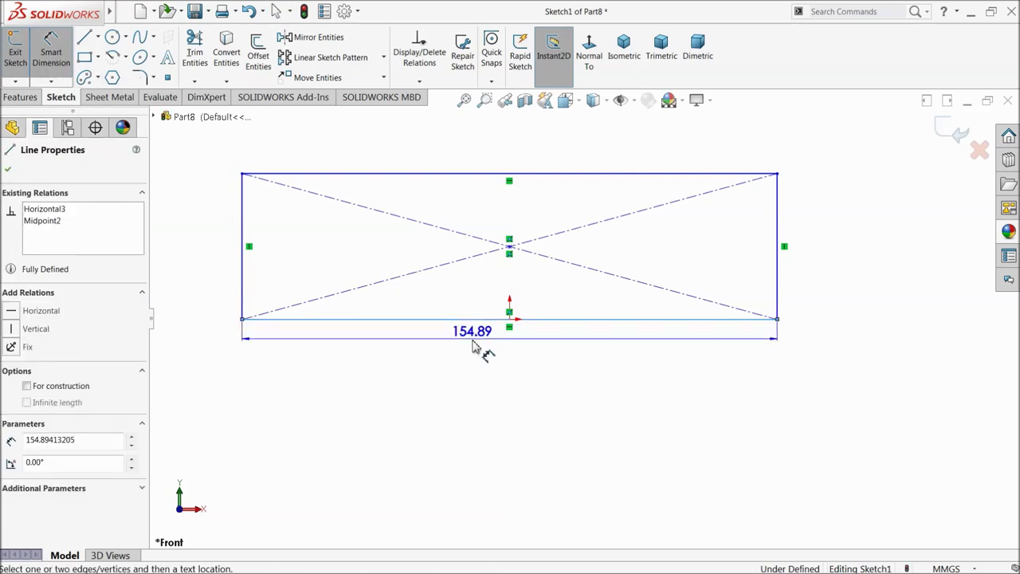
pyautogui.click(490, 378)
pyautogui.write('60')
pyautogui.press('Return')
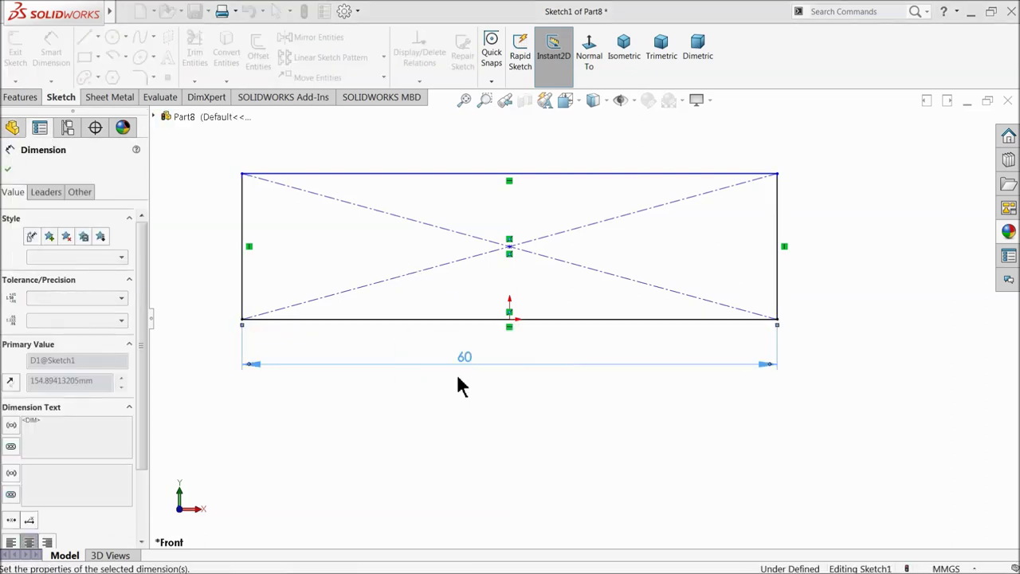
pyautogui.click(781, 263)
pyautogui.click(860, 270)
pyautogui.write('4')
pyautogui.click(786, 262)
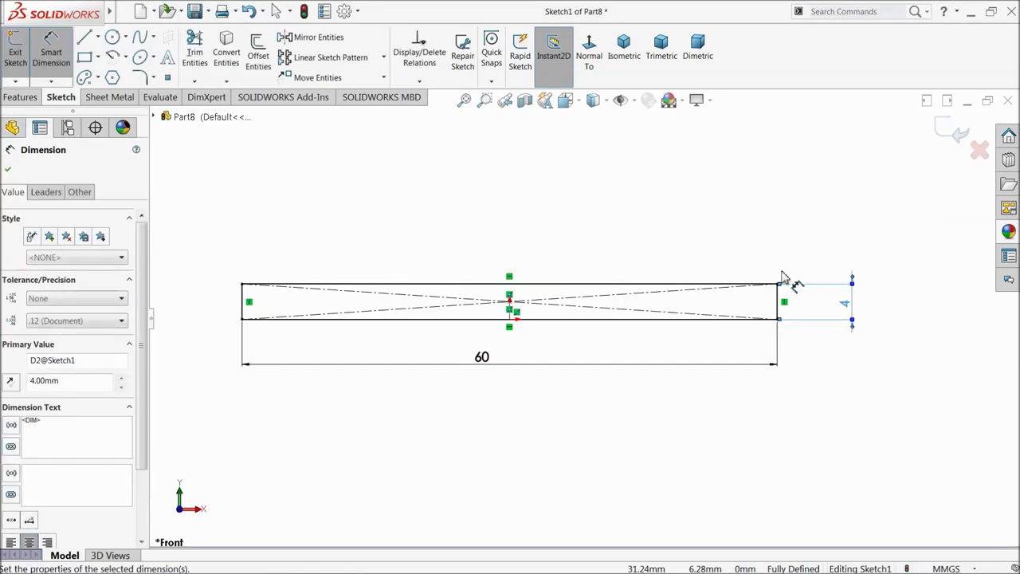
pyautogui.click(20, 97)
pyautogui.click(62, 62)
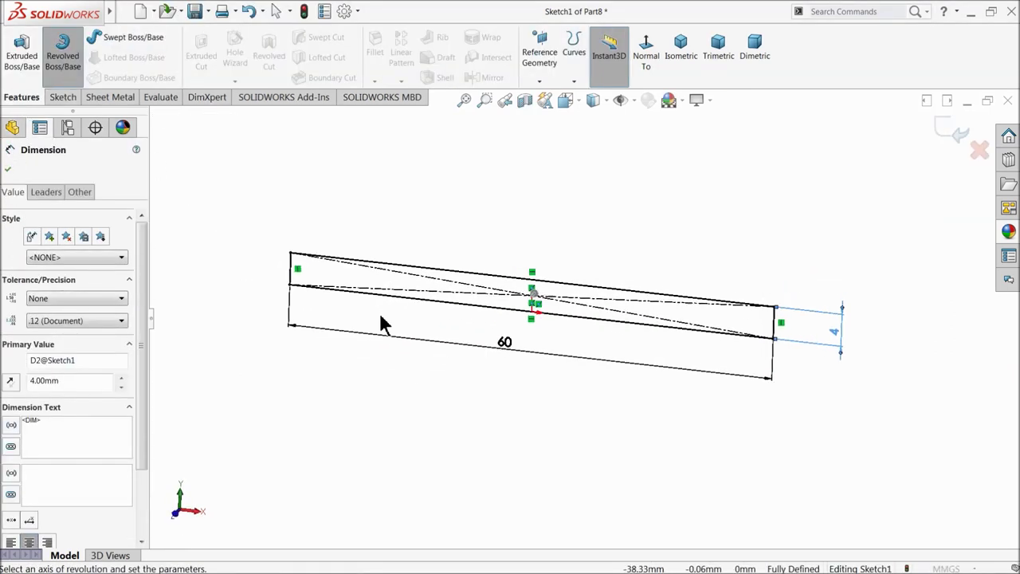
# Revolve the rectangle about its bottom edge into a solid rod
pyautogui.click(498, 296)
pyautogui.scroll(-2, 551, 292)
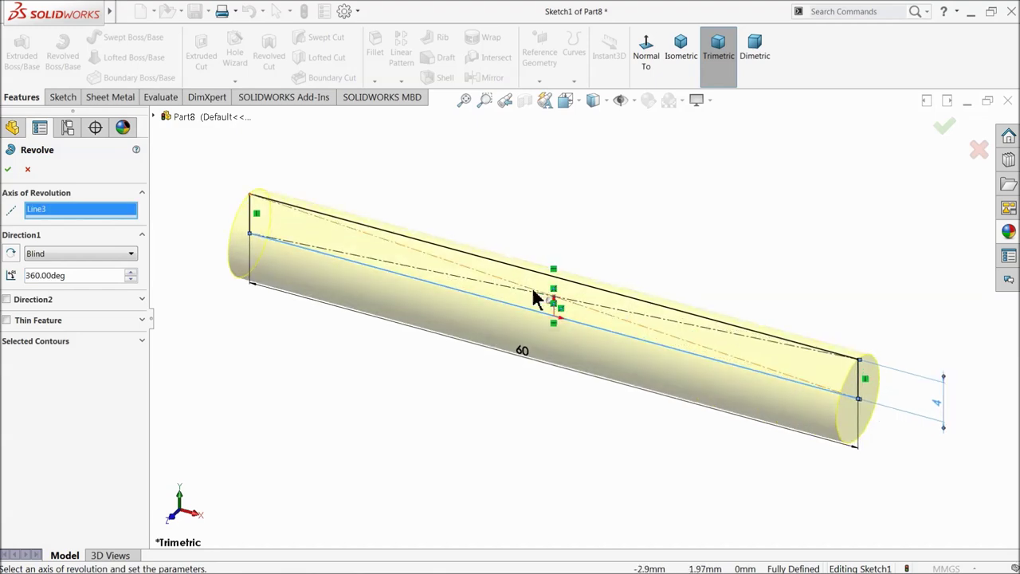
pyautogui.click(9, 170)
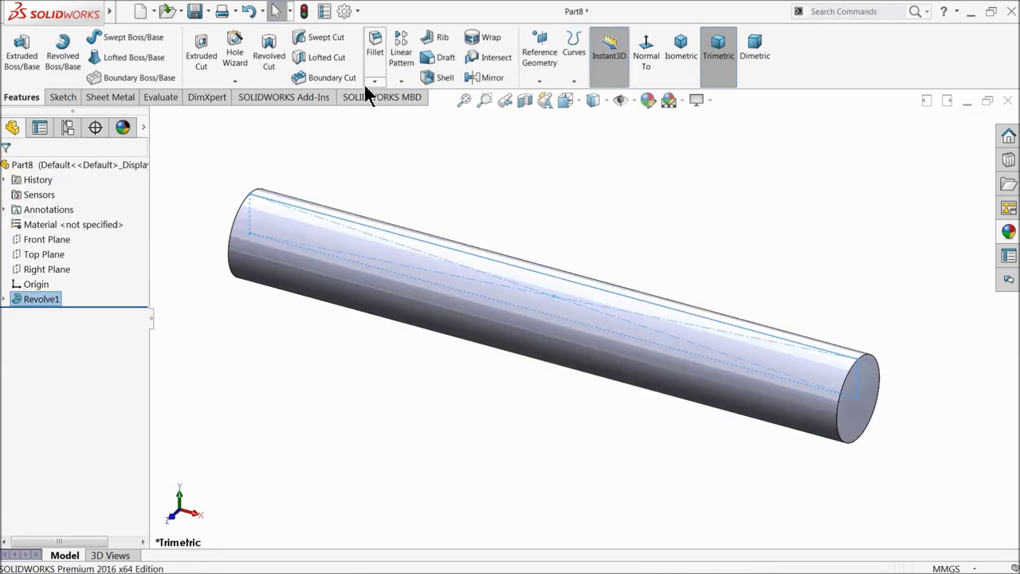
# Chamfer both rod end edges at 1 mm × 45°
pyautogui.click(374, 80)
pyautogui.click(391, 95)
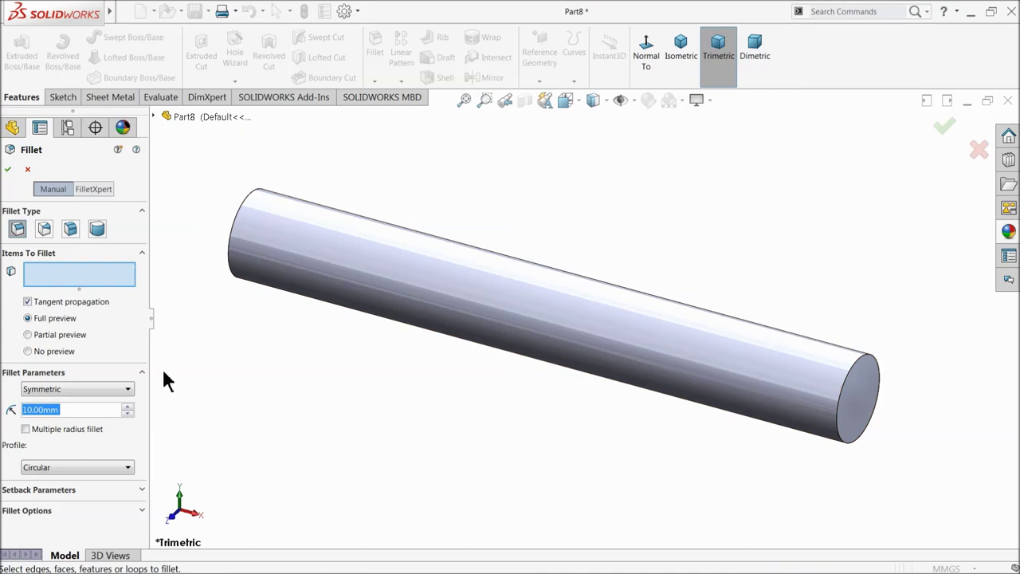
pyautogui.click(28, 170)
pyautogui.click(374, 80)
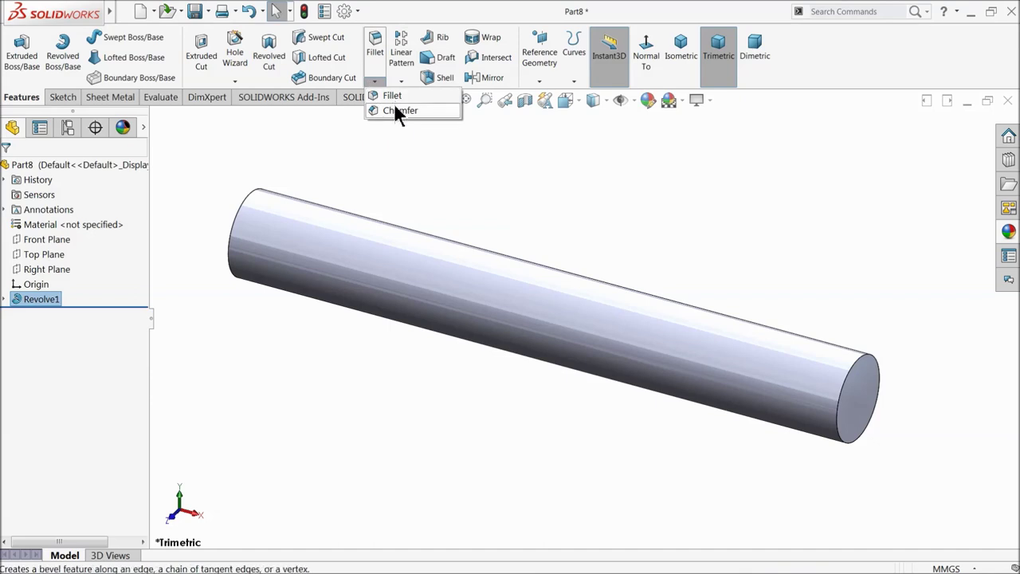
pyautogui.click(393, 105)
pyautogui.write('1')
pyautogui.press('Return')
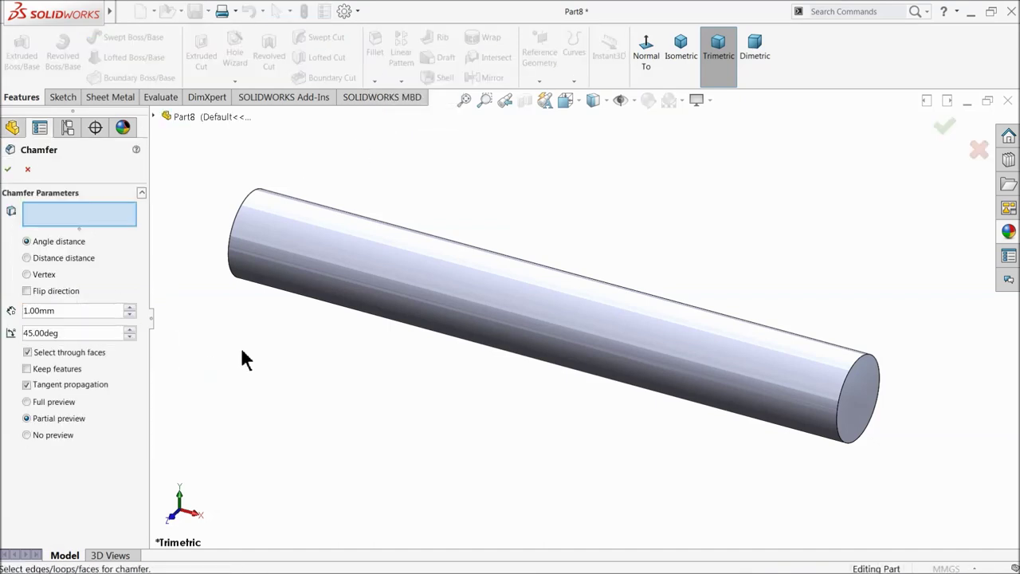
pyautogui.click(229, 242)
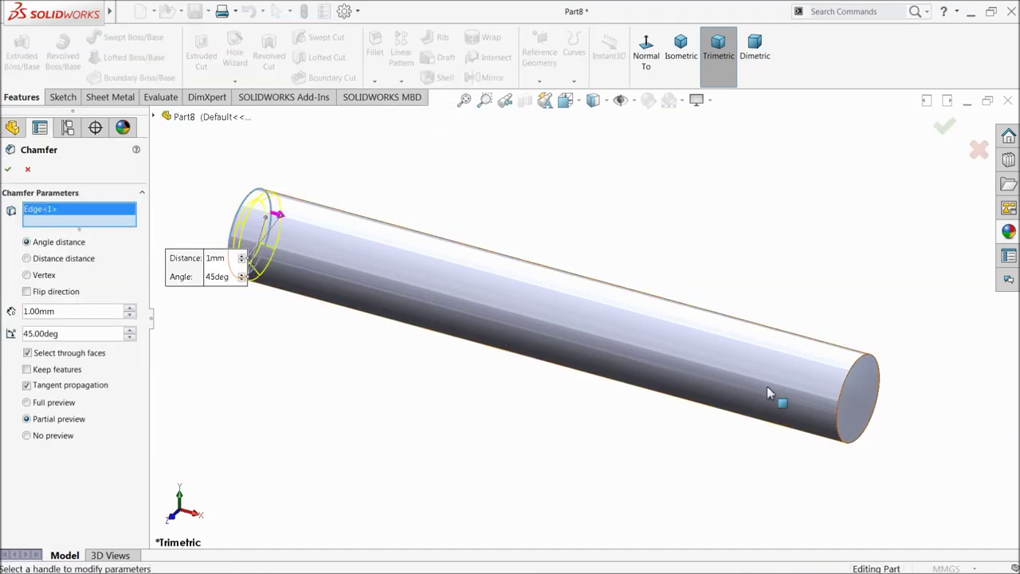
pyautogui.click(854, 412)
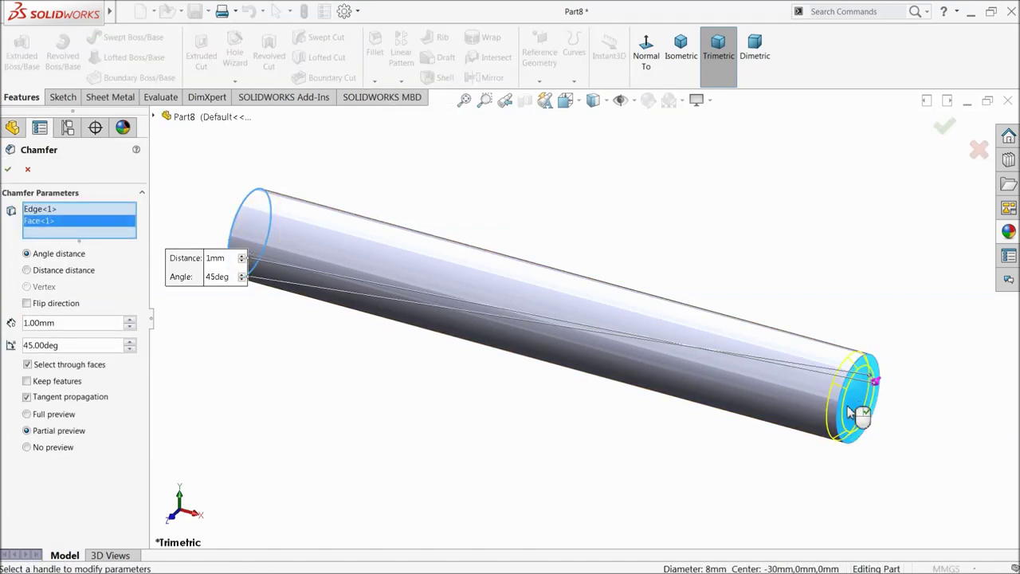
pyautogui.click(9, 170)
# Start a new sketch on the Top Plane
pyautogui.moveTo(215, 317); pyautogui.dragTo(368, 325, button='middle')
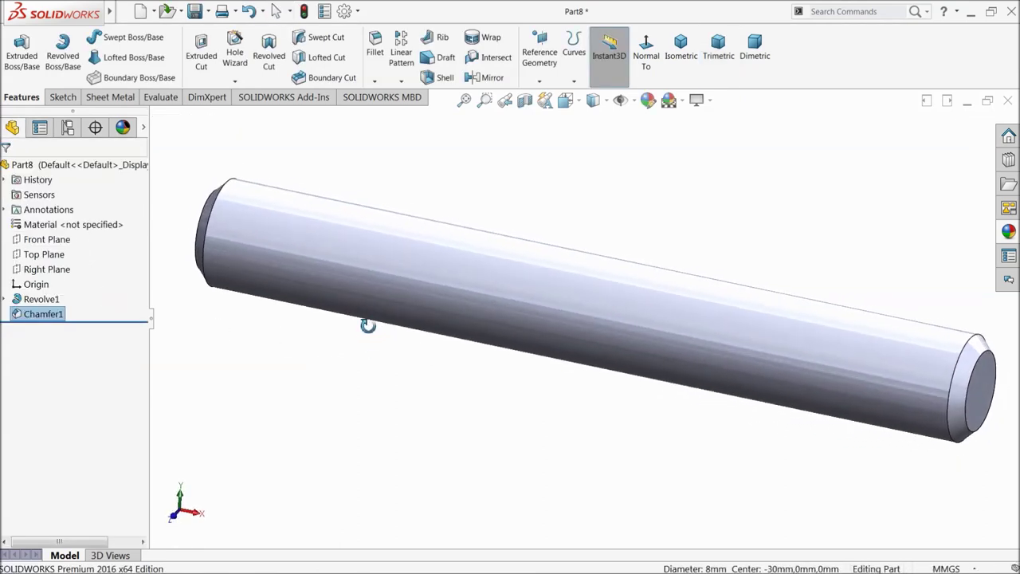
pyautogui.click(36, 254)
pyautogui.click(36, 236)
# In Normal To view, draw two small corner rectangles on the shaft's lower edge
pyautogui.click(589, 57)
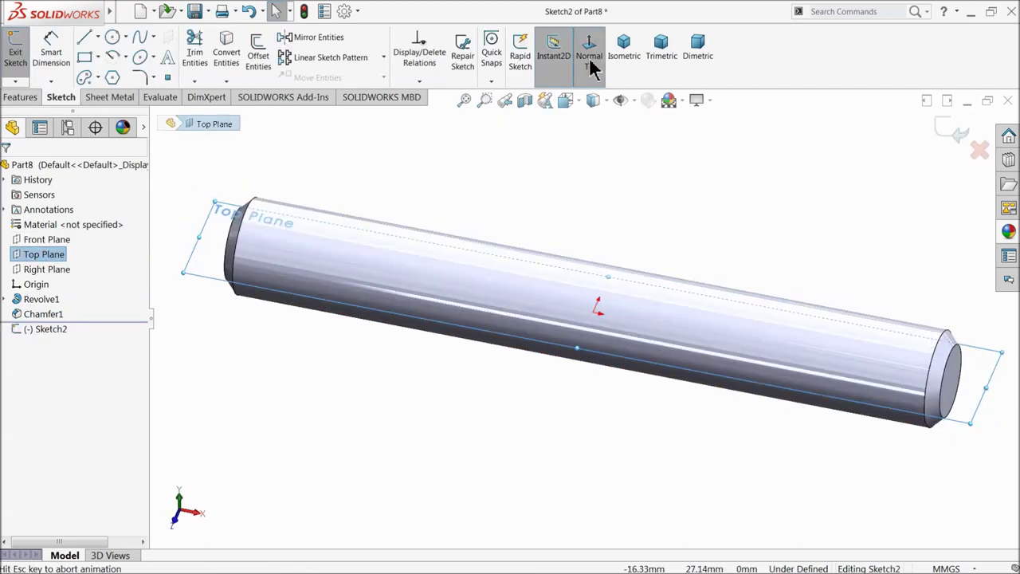
pyautogui.scroll(-3, 867, 339)
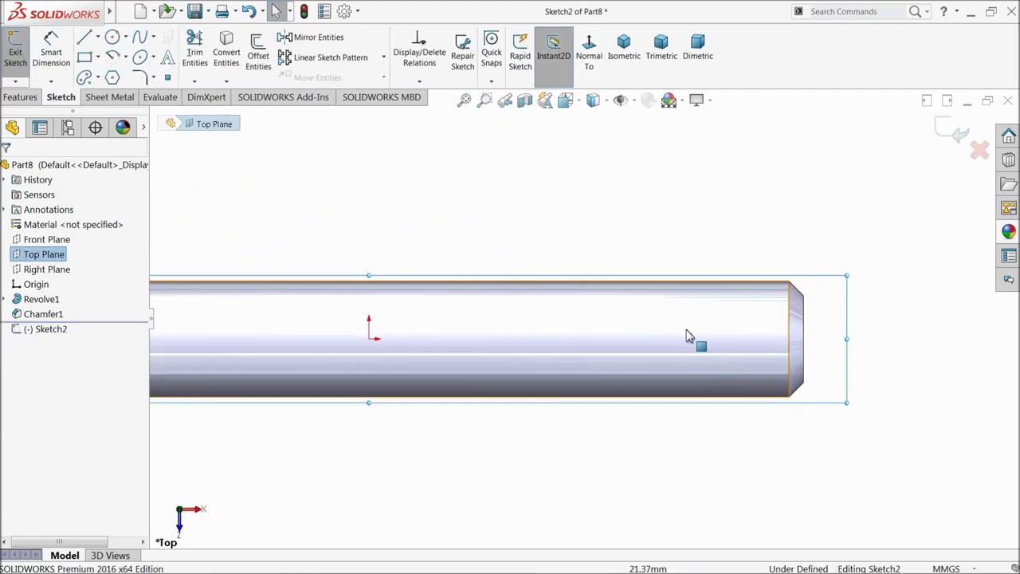
pyautogui.scroll(-2, 749, 400)
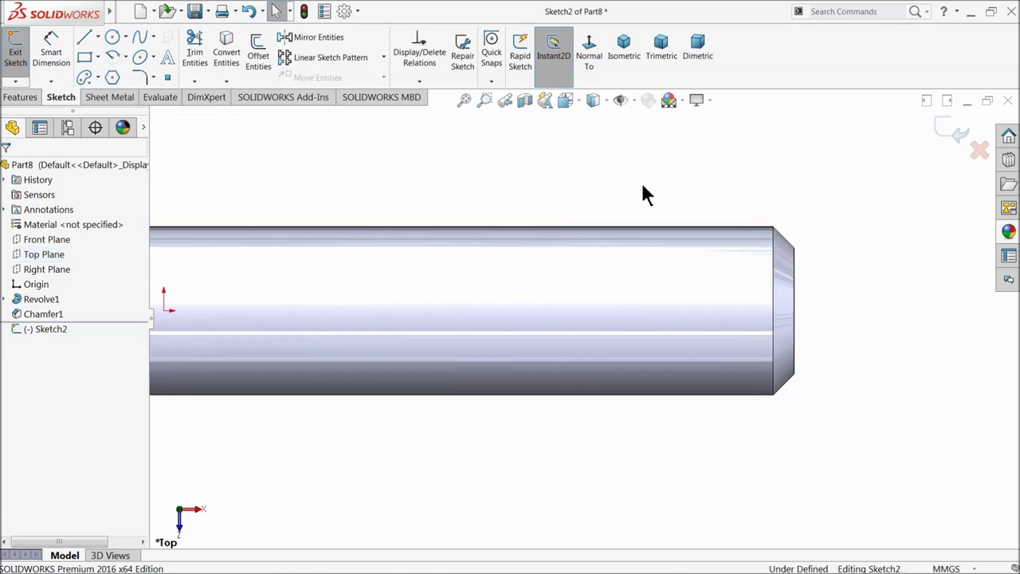
pyautogui.click(85, 59)
pyautogui.scroll(-1, 617, 430)
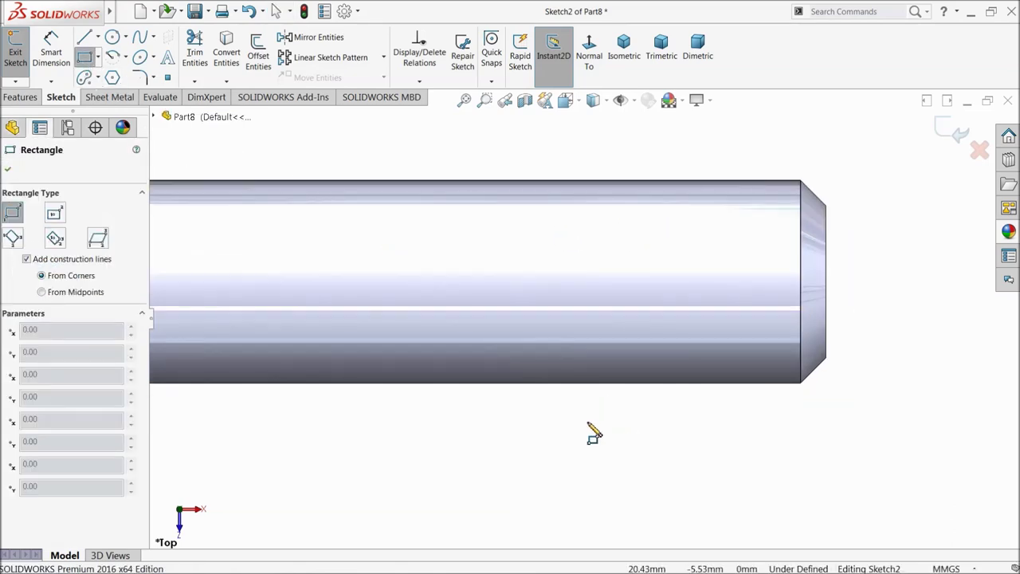
pyautogui.click(530, 410)
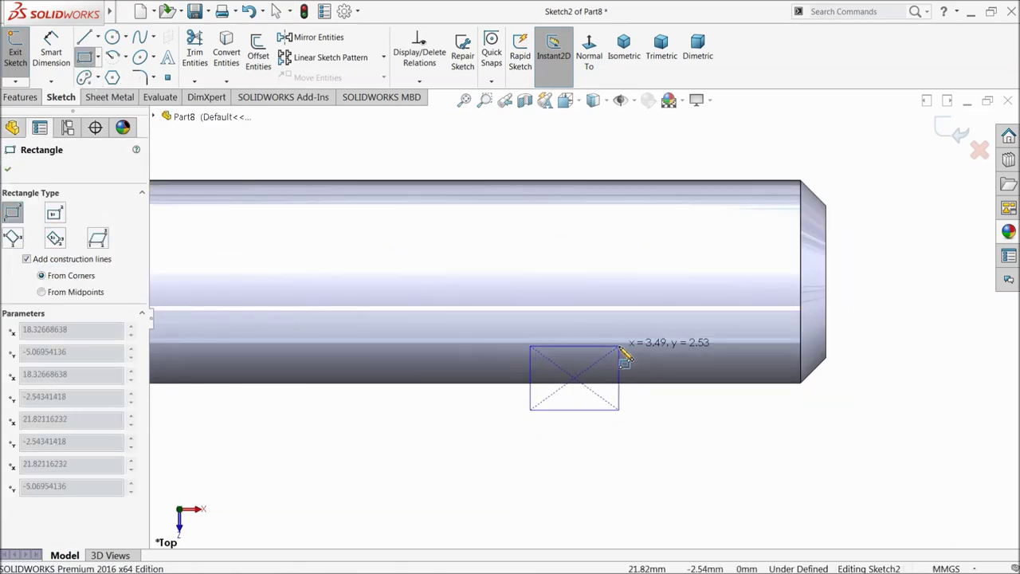
pyautogui.click(620, 348)
pyautogui.scroll(1, 591, 316)
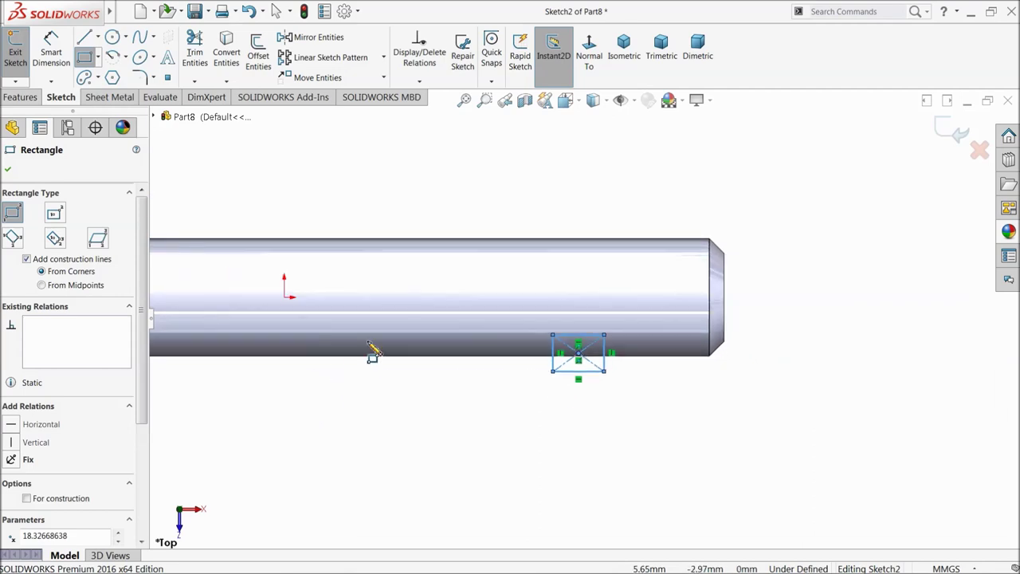
pyautogui.click(368, 341)
pyautogui.click(431, 379)
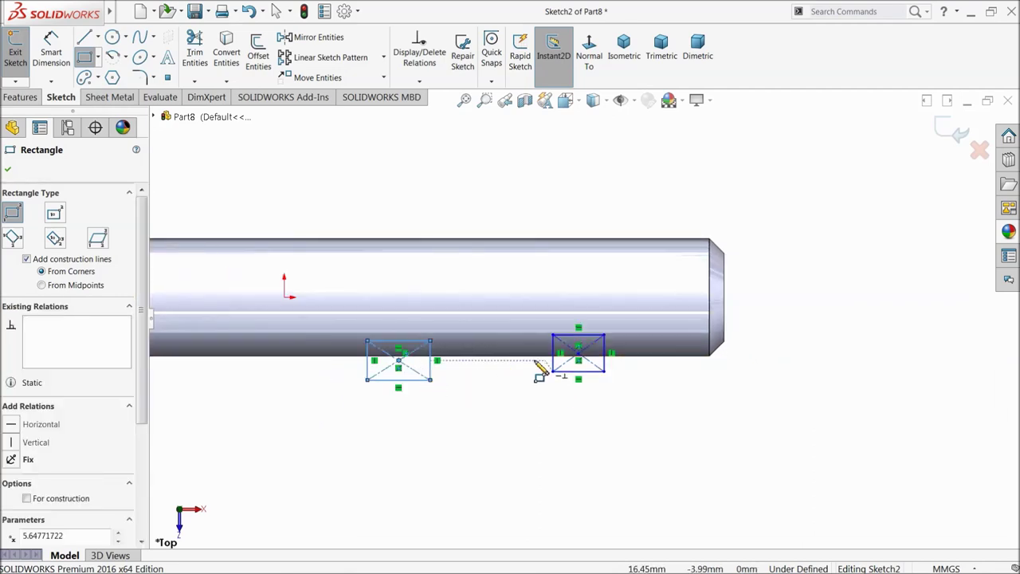
pyautogui.scroll(-2, 485, 340)
pyautogui.rightClick(378, 163)
pyautogui.click(415, 169)
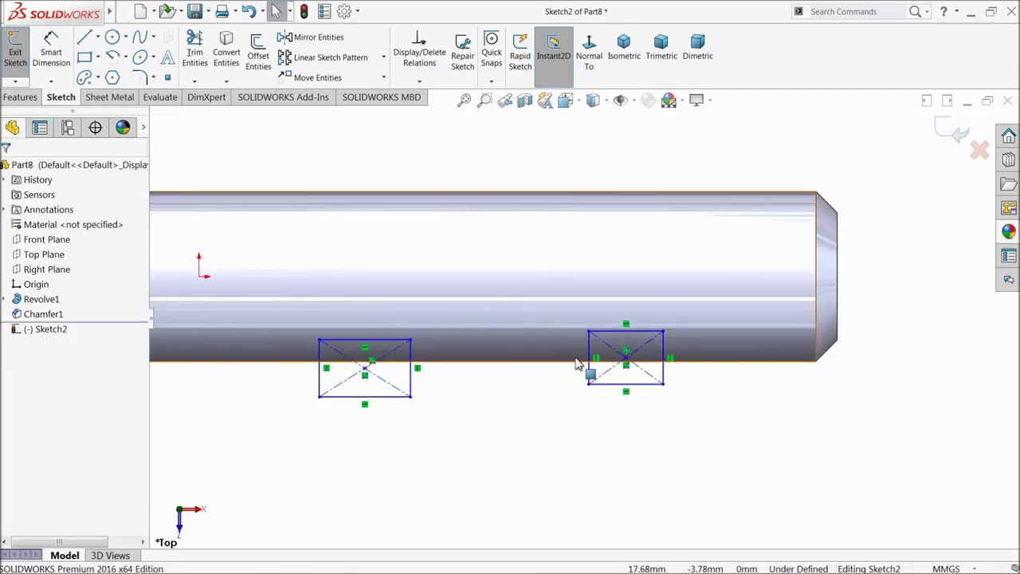
# Make the rectangles' bottom edges collinear and equal, and their facing sides equal
pyautogui.scroll(-1, 579, 365)
pyautogui.click(638, 390)
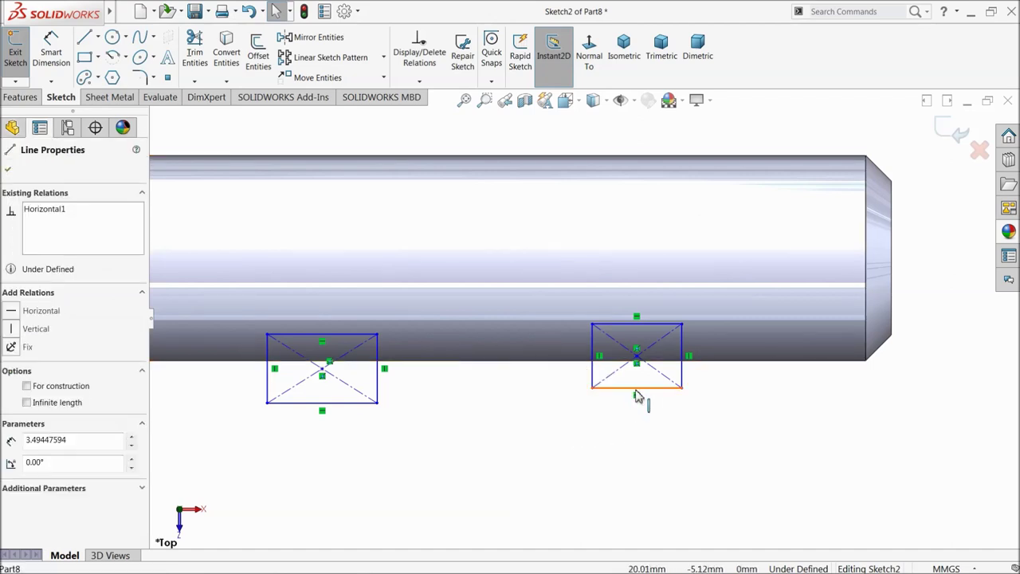
pyautogui.keyDown('ctrl'); pyautogui.click(364, 403); pyautogui.keyUp('ctrl')
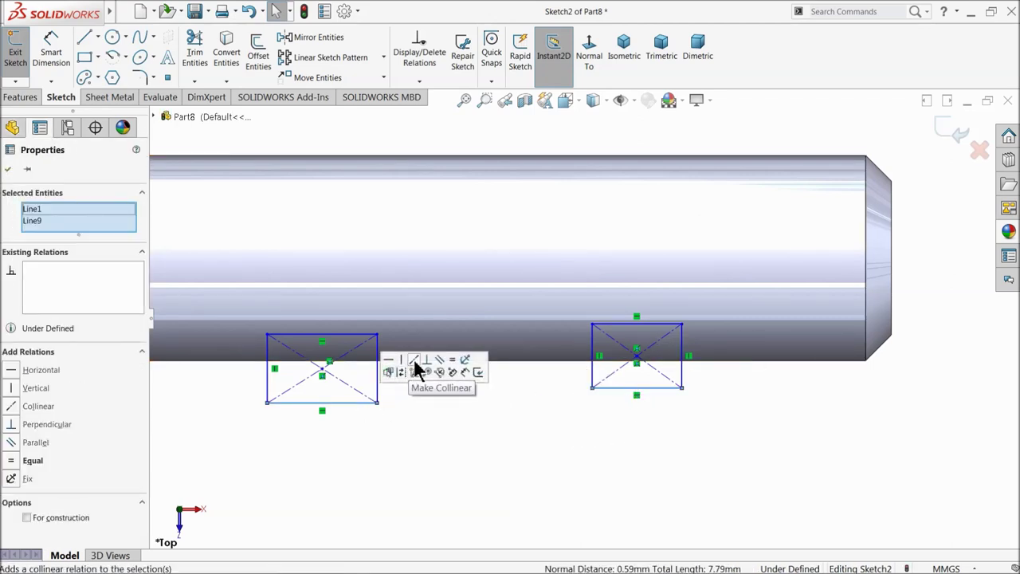
pyautogui.click(414, 359)
pyautogui.click(398, 439)
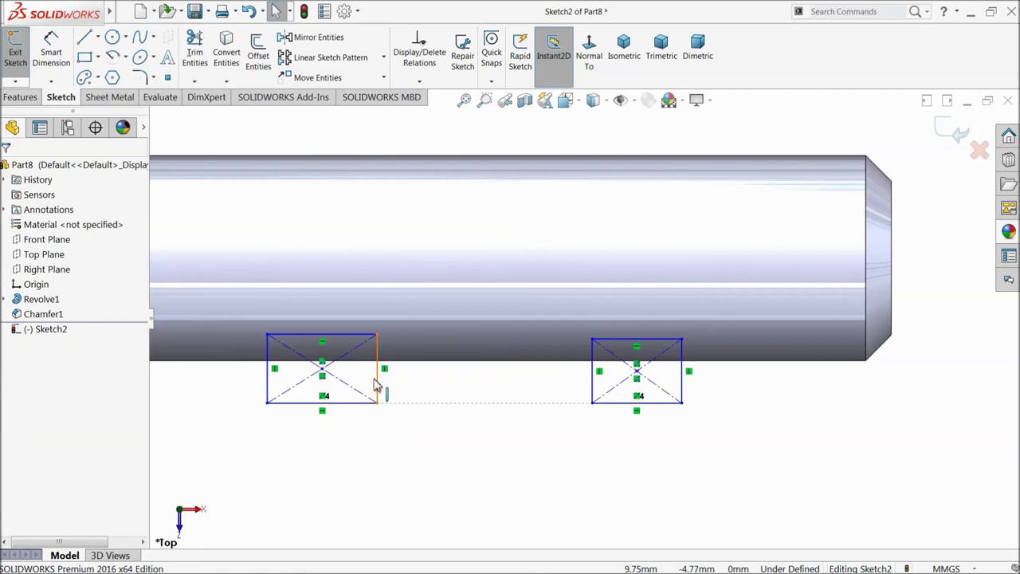
pyautogui.click(355, 402)
pyautogui.keyDown('ctrl'); pyautogui.click(655, 401); pyautogui.keyUp('ctrl')
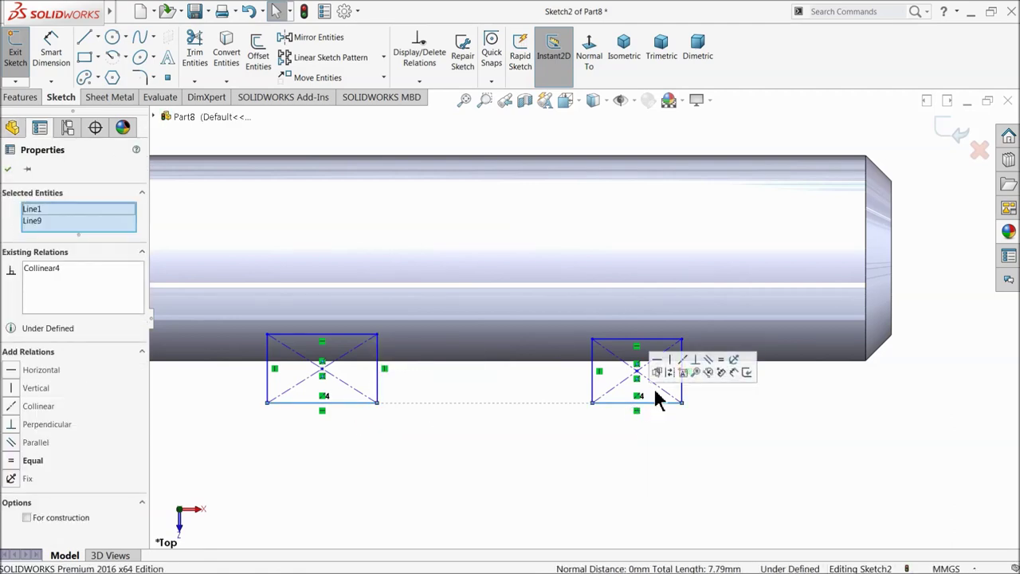
pyautogui.click(721, 359)
pyautogui.click(582, 414)
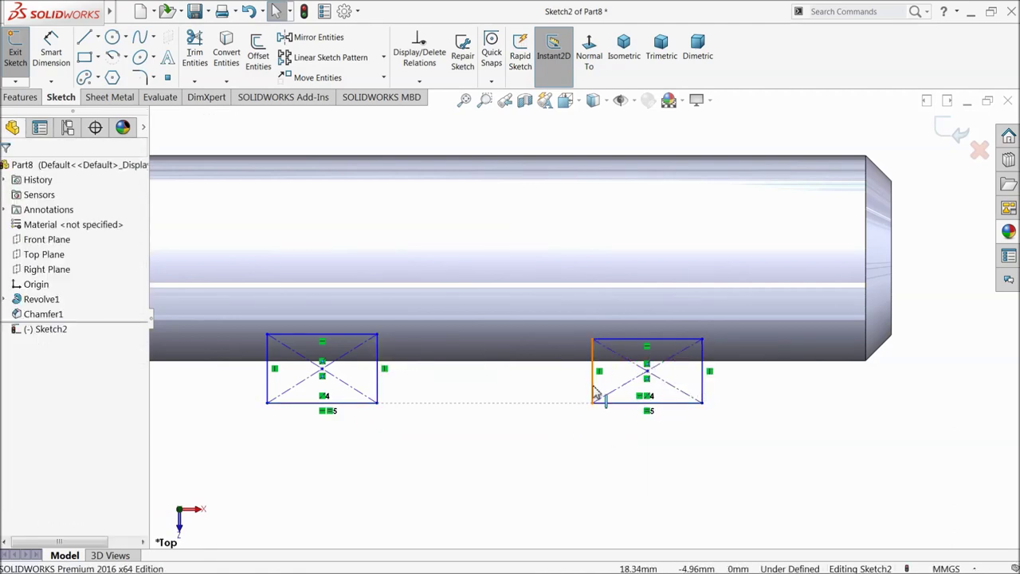
pyautogui.click(594, 390)
pyautogui.keyDown('ctrl'); pyautogui.click(379, 384); pyautogui.keyUp('ctrl')
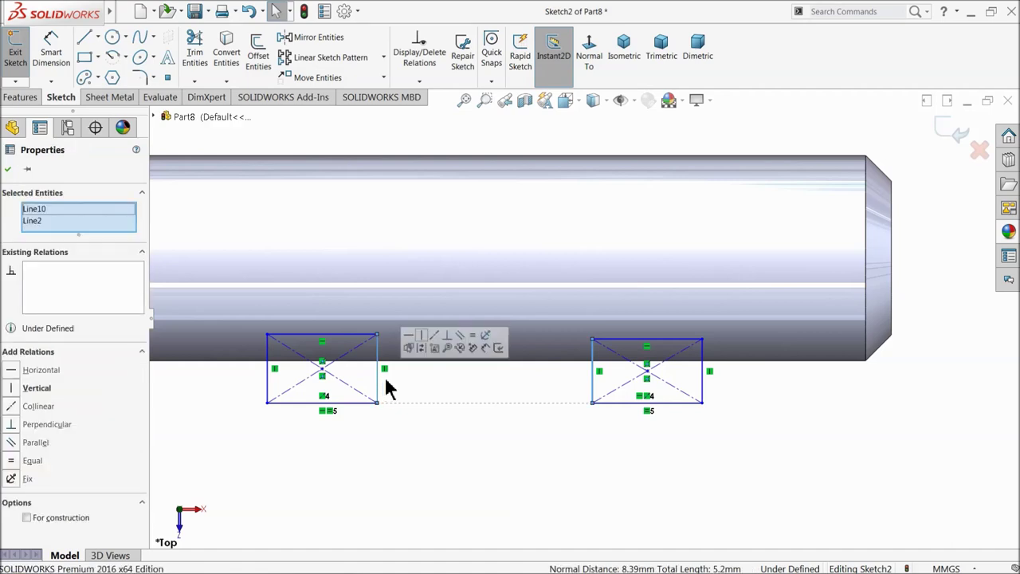
pyautogui.click(474, 334)
pyautogui.click(461, 448)
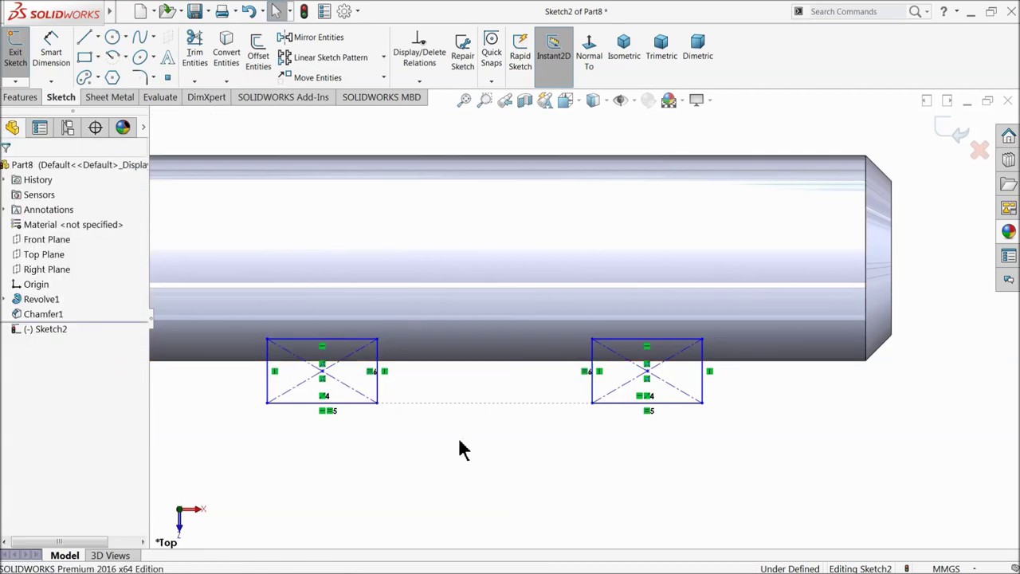
# Dimension the right rectangle to 0.7 mm wide and 1.3 mm tall
pyautogui.click(51, 52)
pyautogui.scroll(2, 598, 390)
pyautogui.scroll(-1, 646, 398)
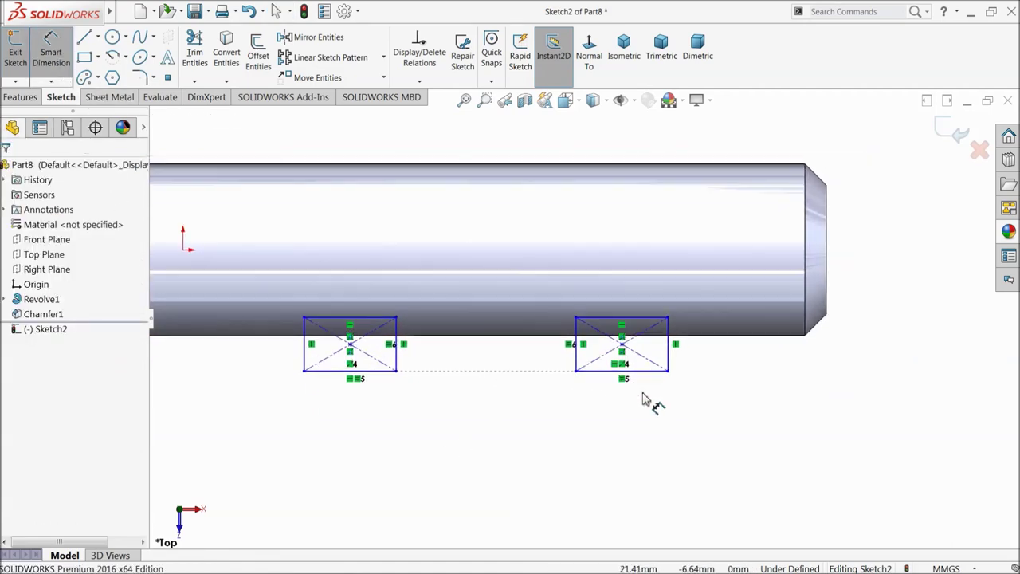
pyautogui.scroll(-2, 646, 401)
pyautogui.click(613, 355)
pyautogui.click(608, 388)
pyautogui.write('0.7')
pyautogui.press('Return')
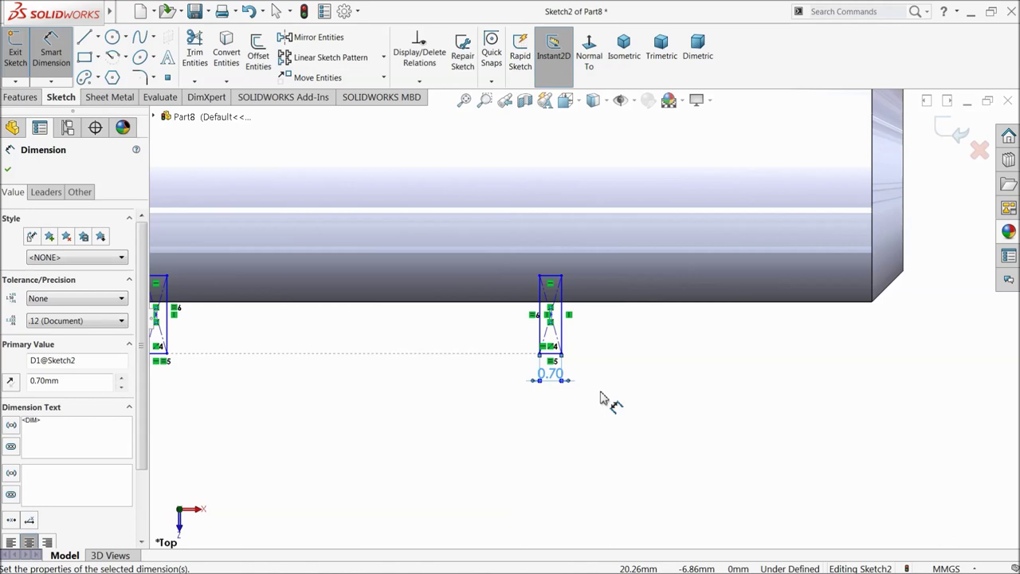
pyautogui.scroll(-4, 560, 323)
pyautogui.click(576, 319)
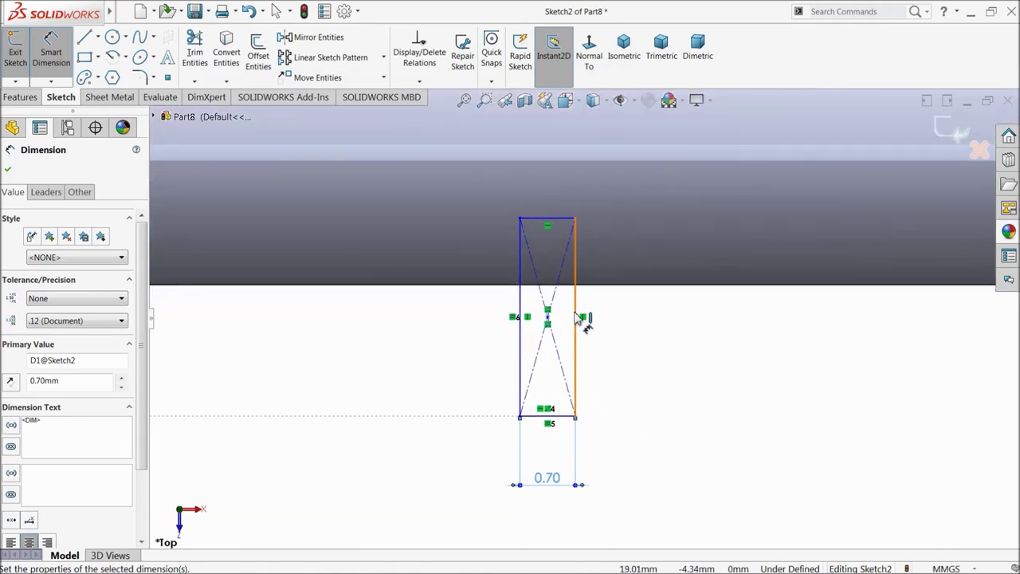
pyautogui.click(631, 322)
pyautogui.write('1.3')
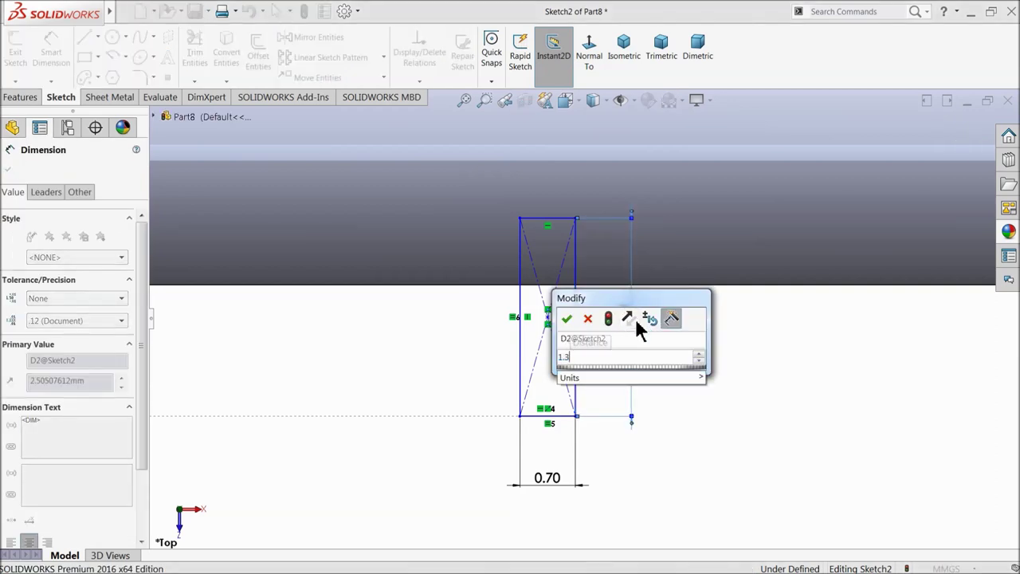
pyautogui.click(588, 320)
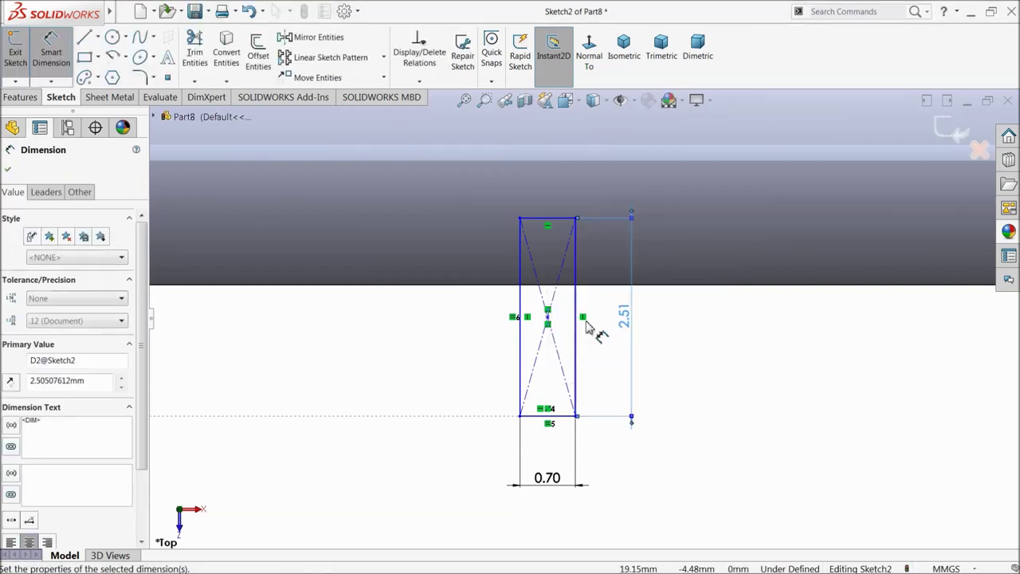
pyautogui.doubleClick(634, 326)
pyautogui.write('1.')
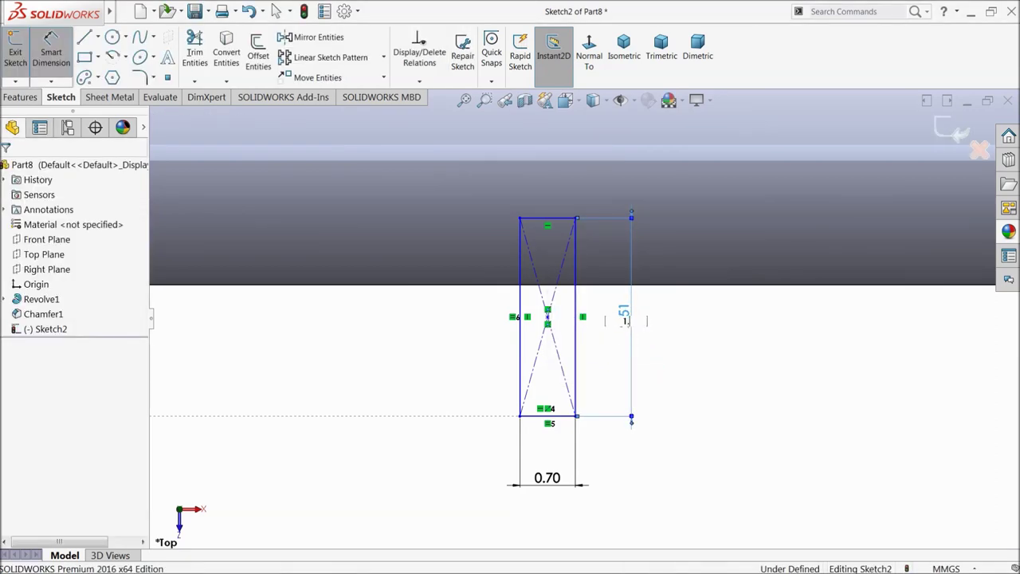
pyautogui.write('3')
pyautogui.press('Return')
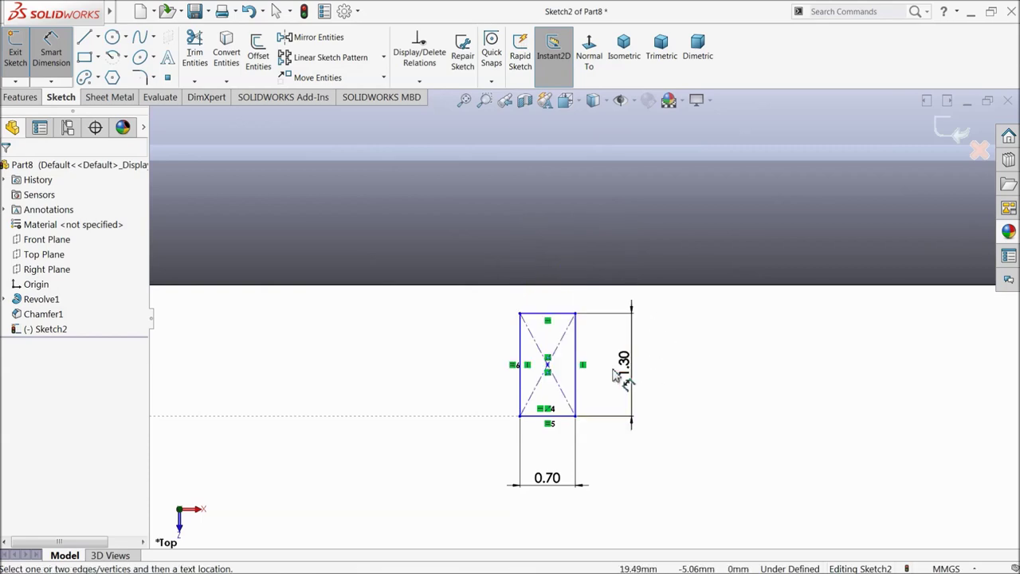
# Place the right rectangle 25.5 mm from the sketch origin
pyautogui.scroll(5, 697, 365)
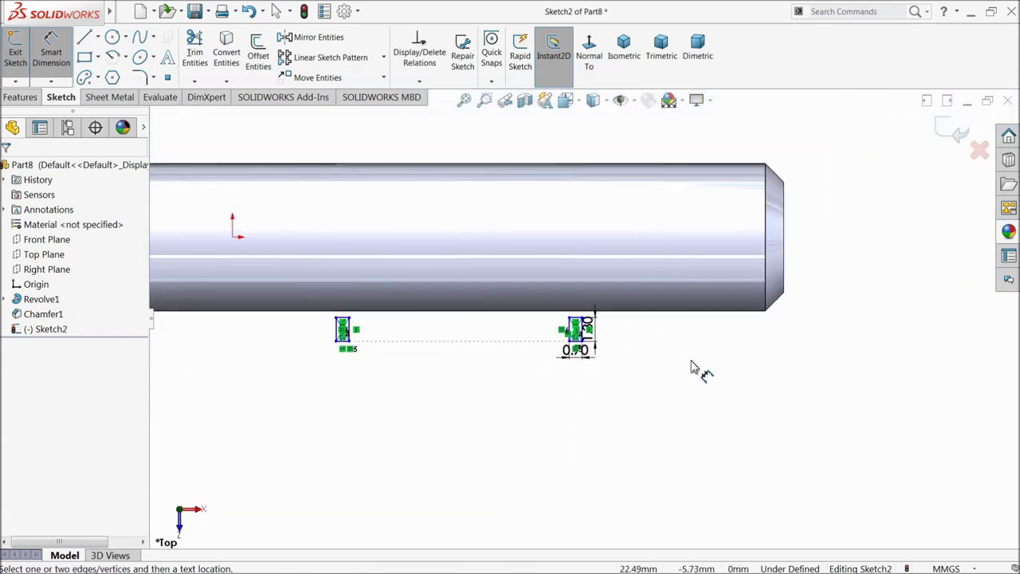
pyautogui.scroll(-2, 574, 335)
pyautogui.scroll(2, 399, 303)
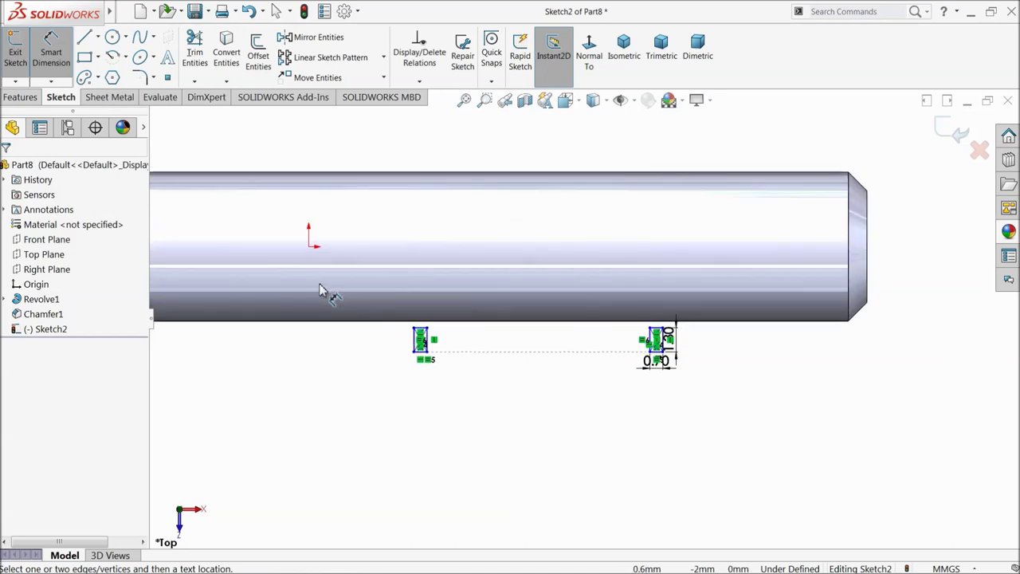
pyautogui.scroll(-1, 318, 263)
pyautogui.click(320, 241)
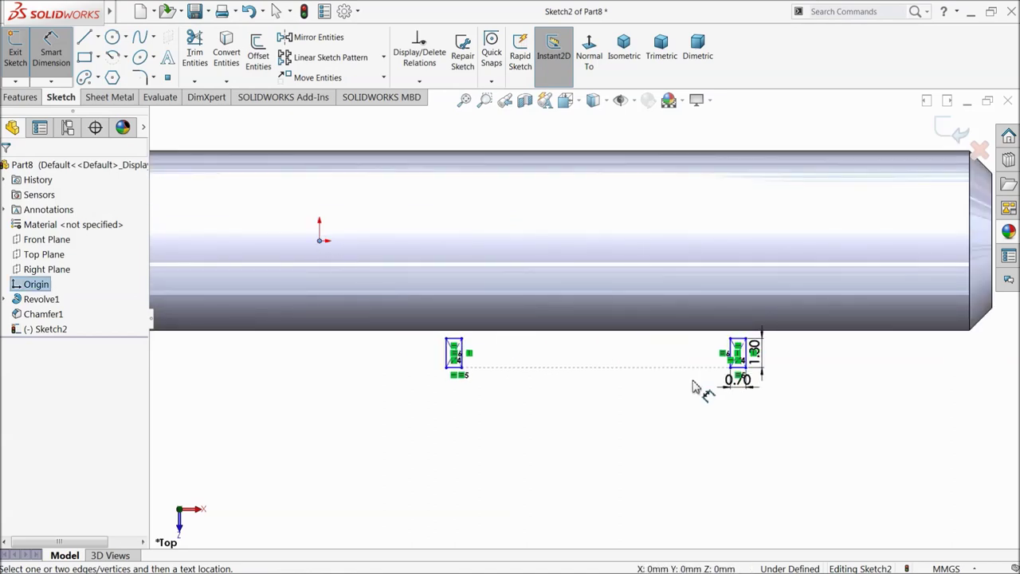
pyautogui.click(731, 369)
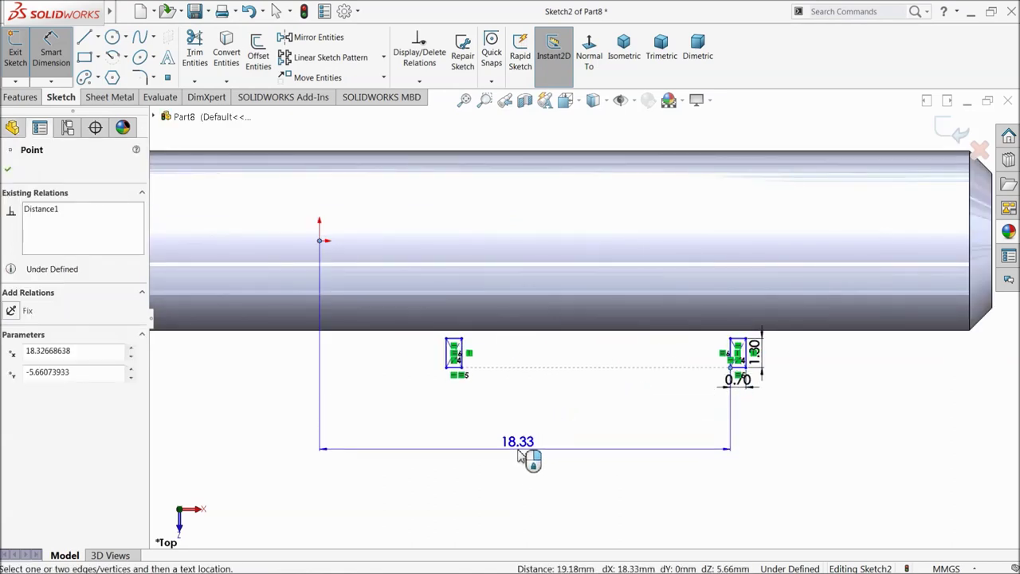
pyautogui.click(518, 453)
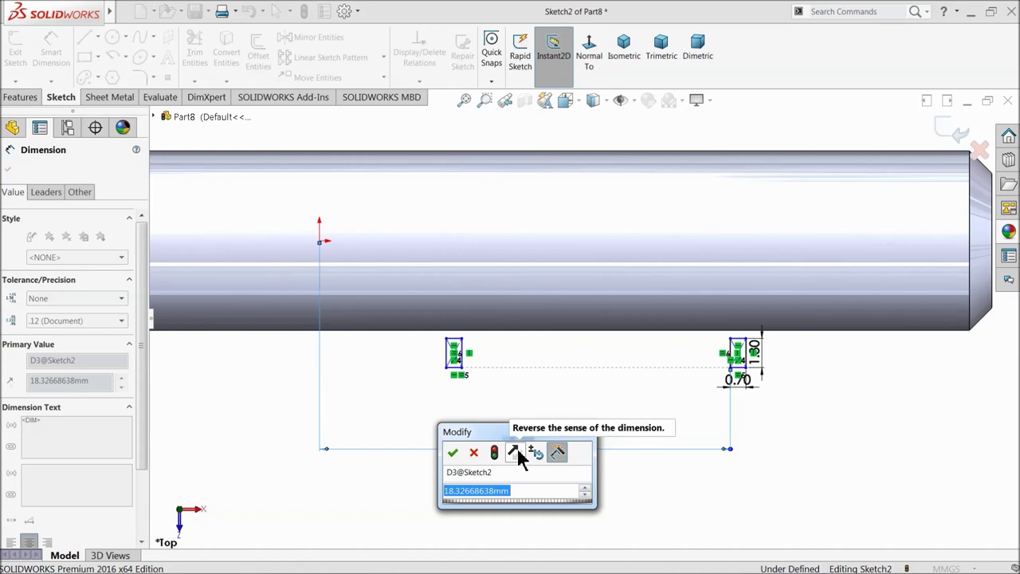
pyautogui.write('25.5')
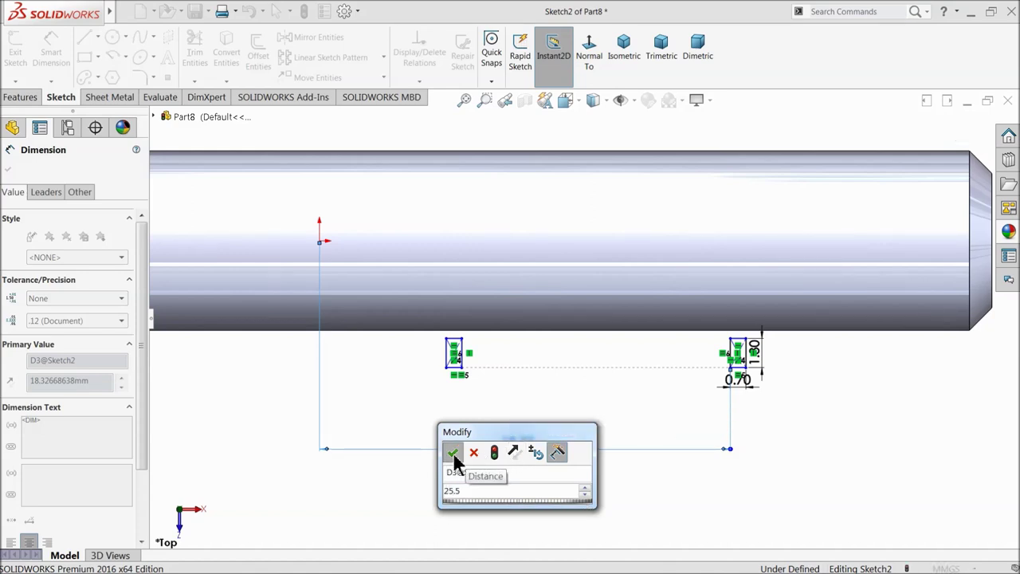
pyautogui.click(452, 452)
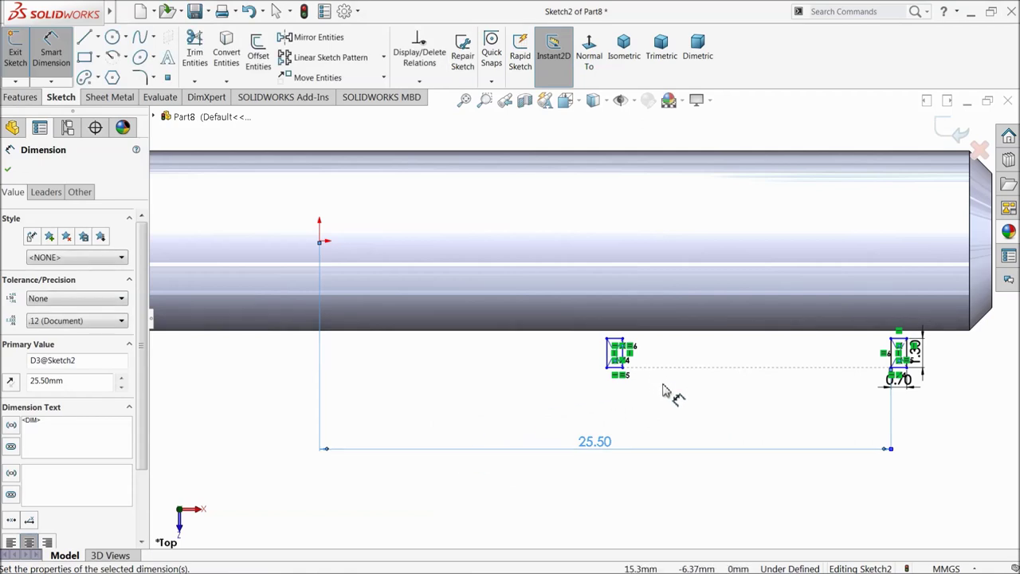
# Set an 8 mm spacing between the two rectangles
pyautogui.scroll(-2, 877, 384)
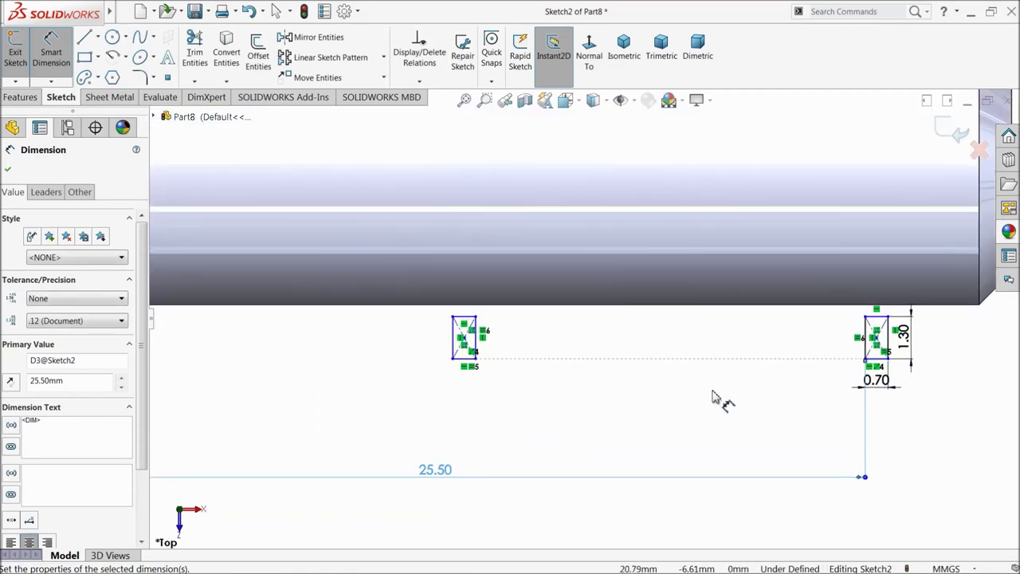
pyautogui.click(715, 398)
pyautogui.click(482, 353)
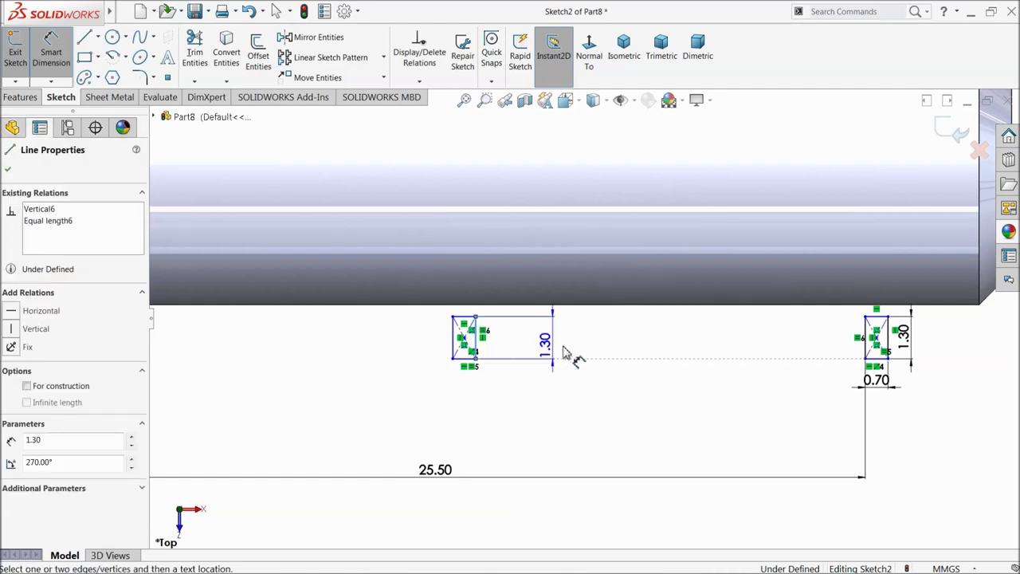
pyautogui.click(865, 339)
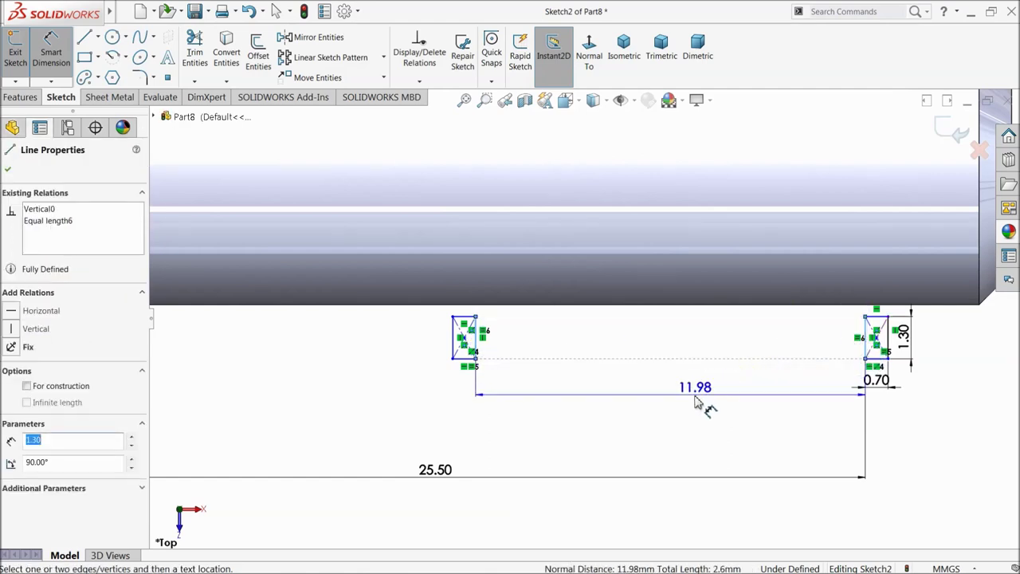
pyautogui.click(662, 411)
pyautogui.write('8')
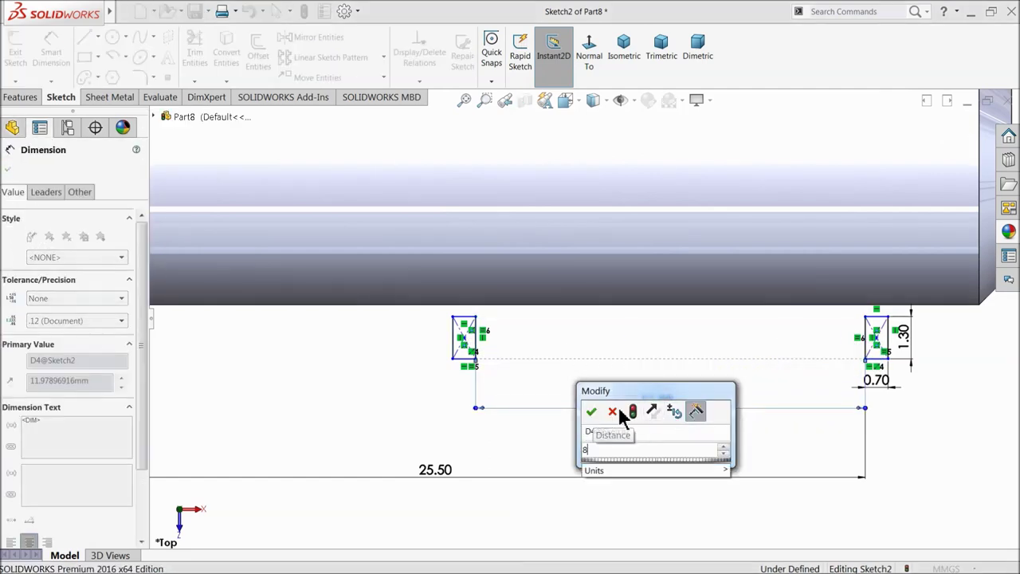
pyautogui.click(591, 411)
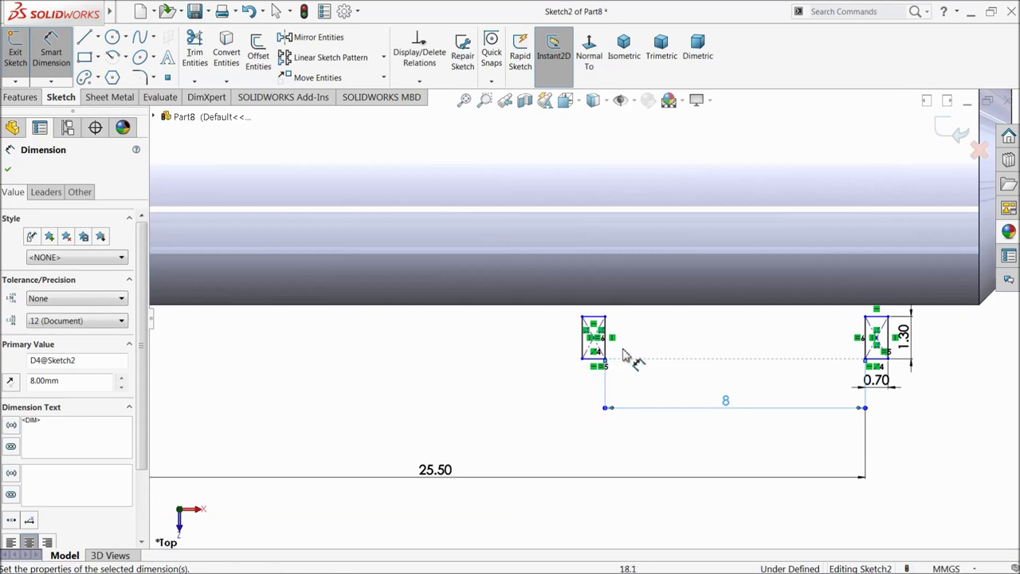
# Dimension the rectangle's top line 3.5 mm vertically from the origin
pyautogui.scroll(4, 614, 350)
pyautogui.click(436, 354)
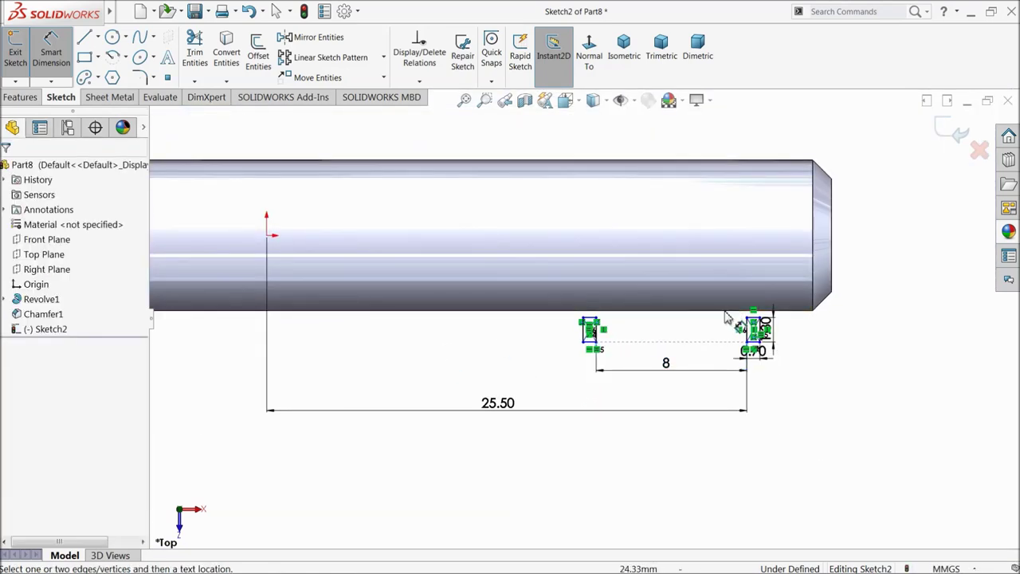
pyautogui.scroll(-2, 725, 317)
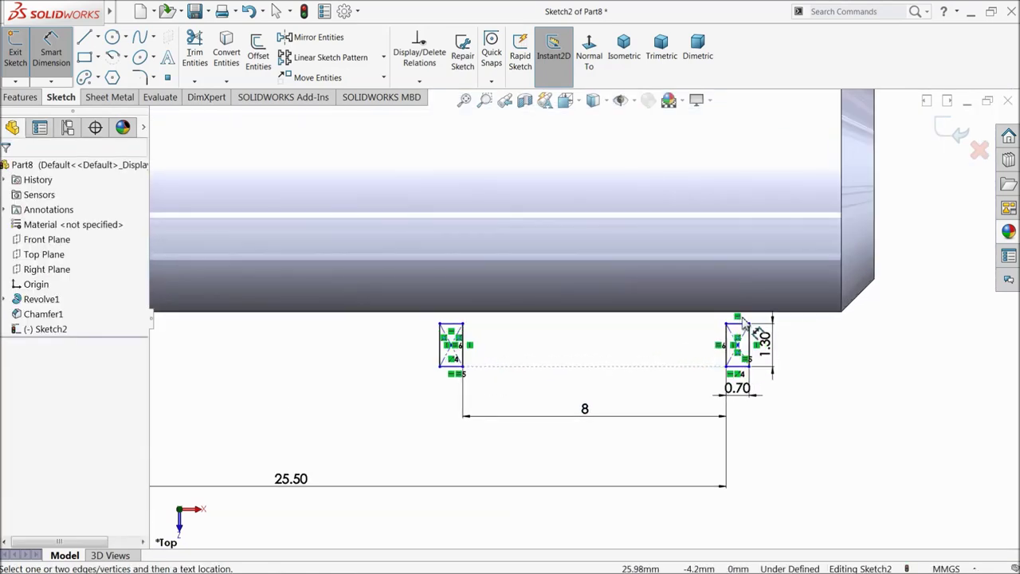
pyautogui.click(455, 328)
pyautogui.press('z')
pyautogui.press('z')
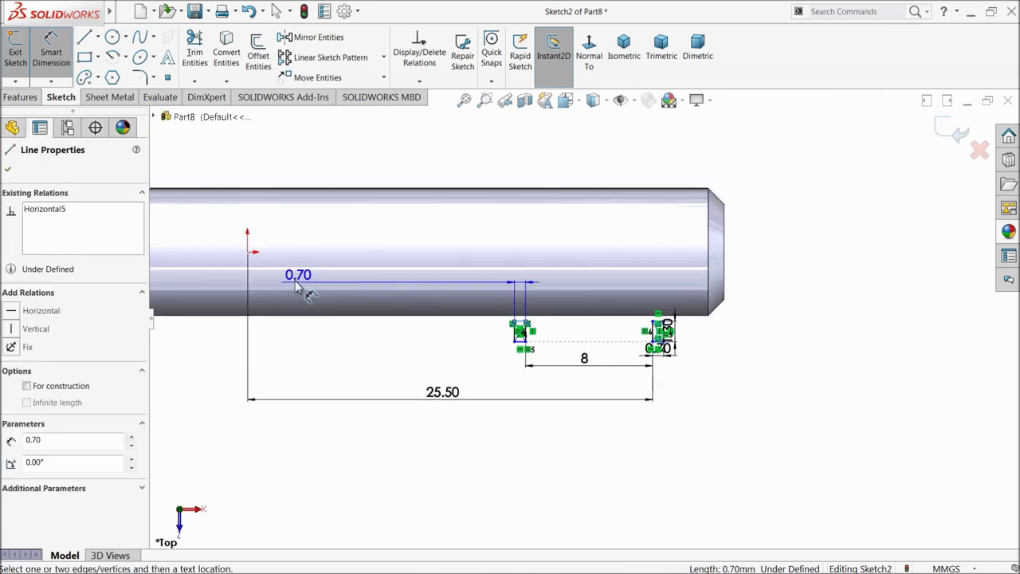
pyautogui.click(254, 257)
pyautogui.click(785, 288)
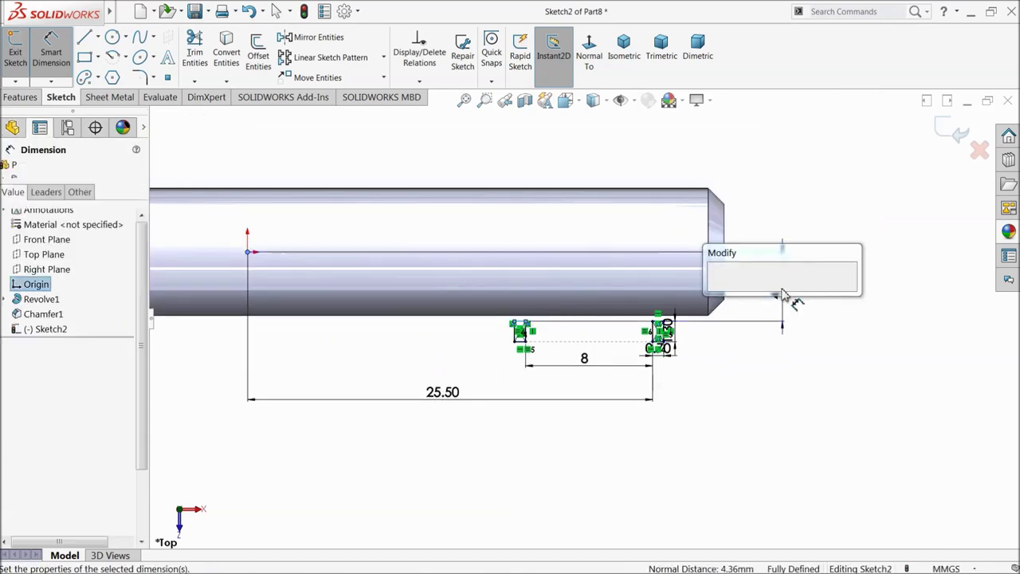
pyautogui.scroll(-3, 725, 311)
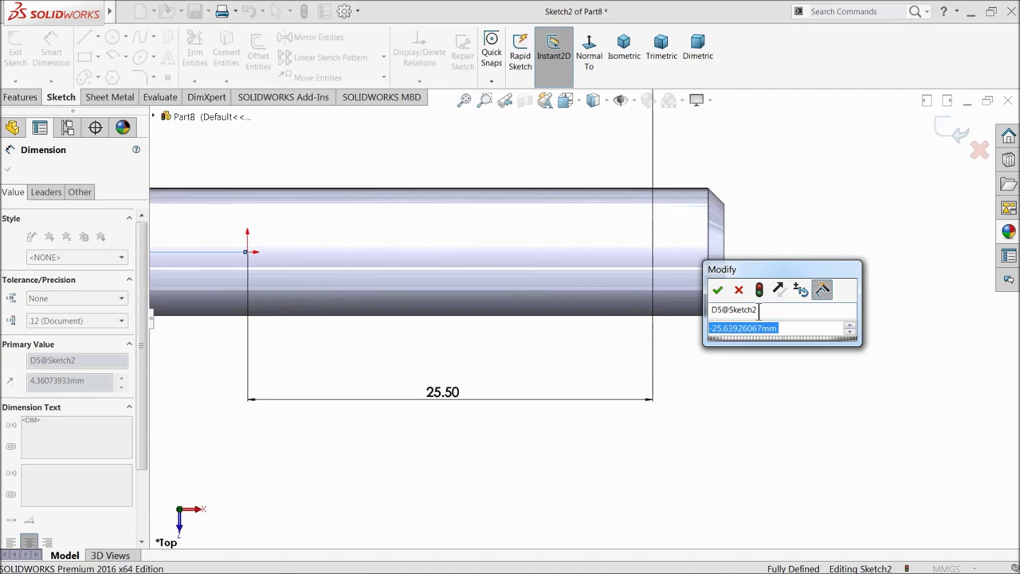
pyautogui.scroll(2, 758, 312)
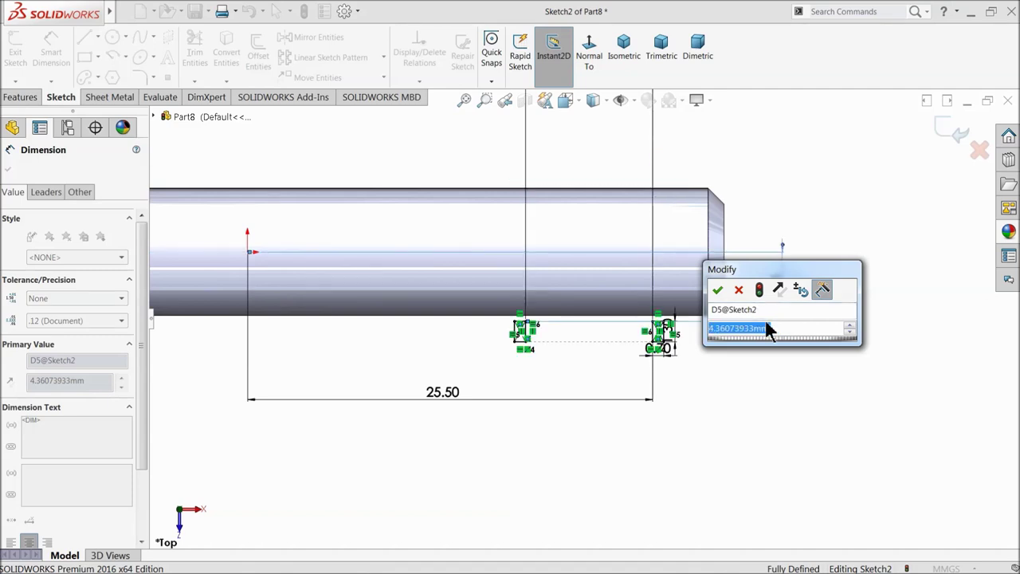
pyautogui.write('3.5')
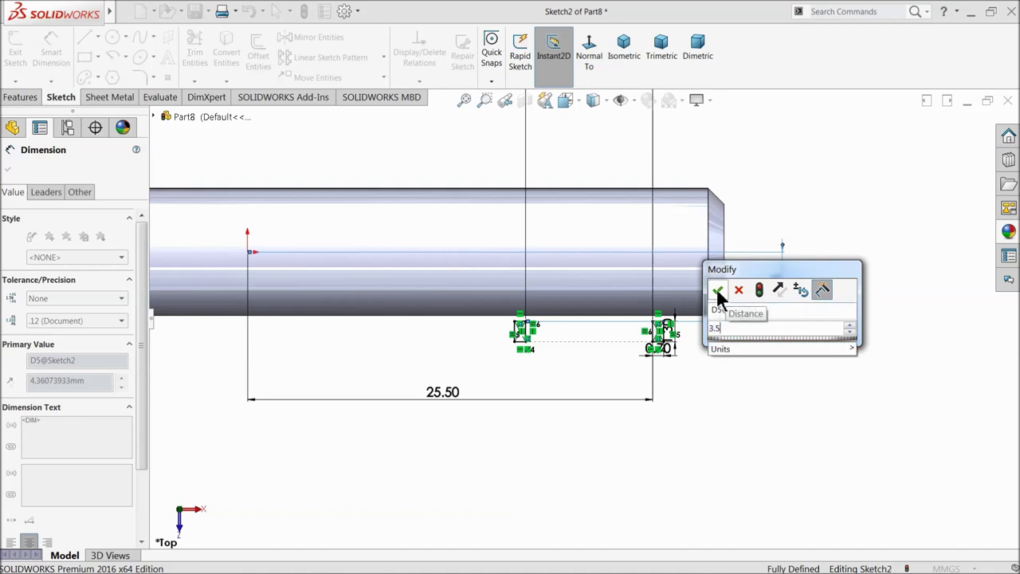
pyautogui.click(718, 290)
# Move the 8 mm dimension below the shaft and exit Smart Dimension
pyautogui.scroll(-4, 605, 302)
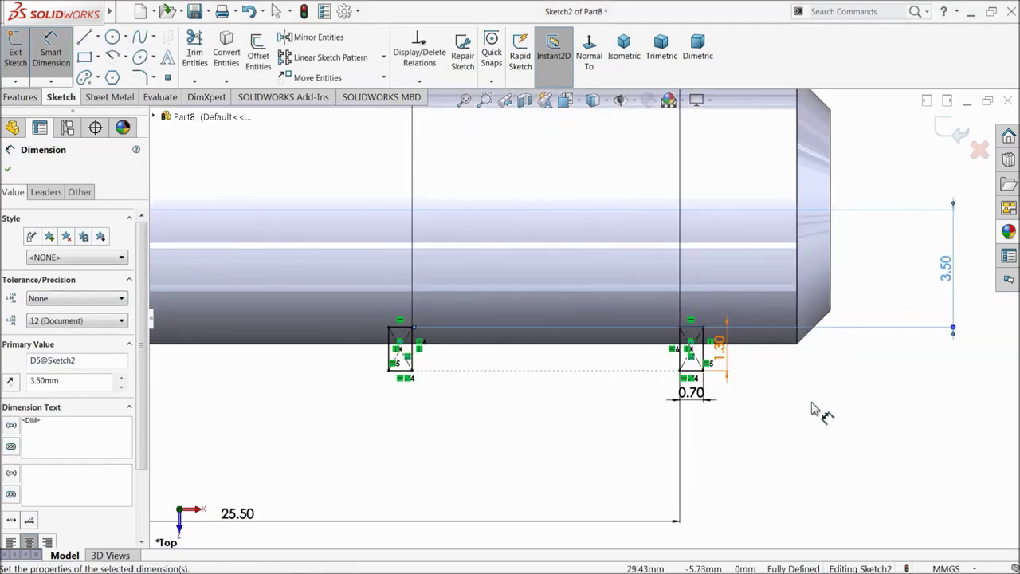
pyautogui.scroll(10, 785, 406)
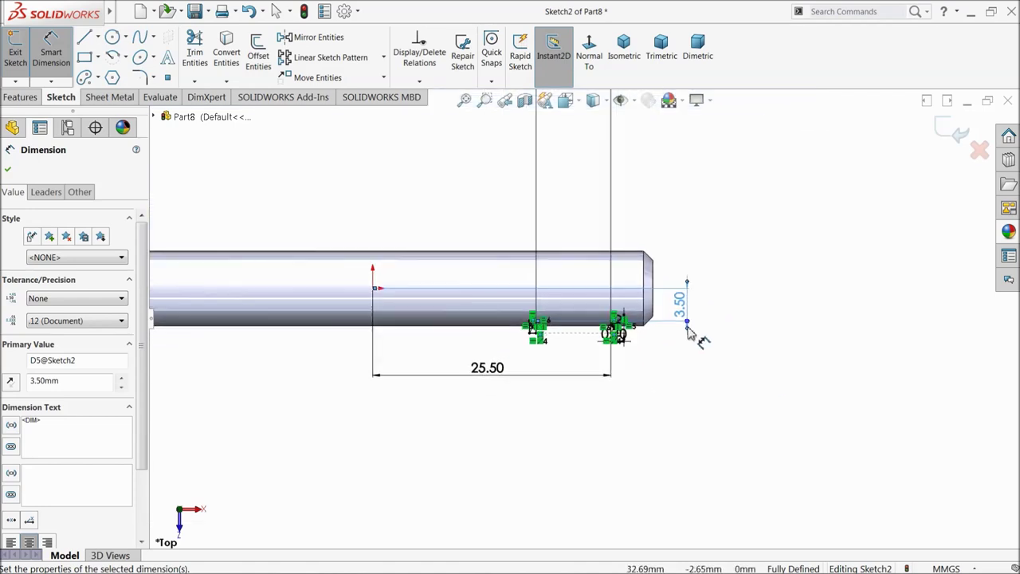
pyautogui.moveTo(586, 226); pyautogui.dragTo(588, 355)
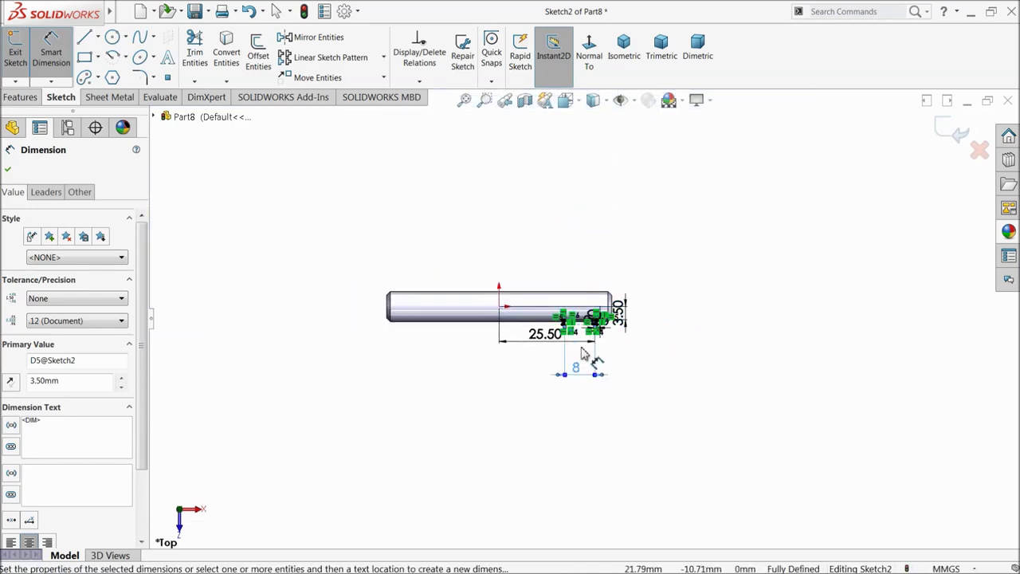
pyautogui.scroll(-6, 587, 343)
pyautogui.scroll(-2, 701, 324)
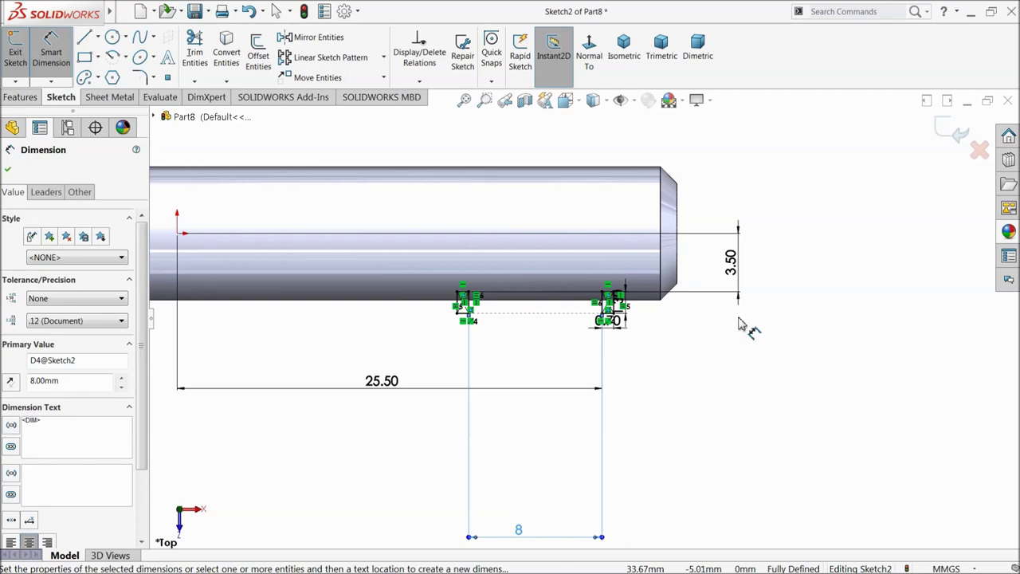
pyautogui.scroll(-3, 709, 321)
pyautogui.press('Escape')
pyautogui.scroll(-2, 263, 318)
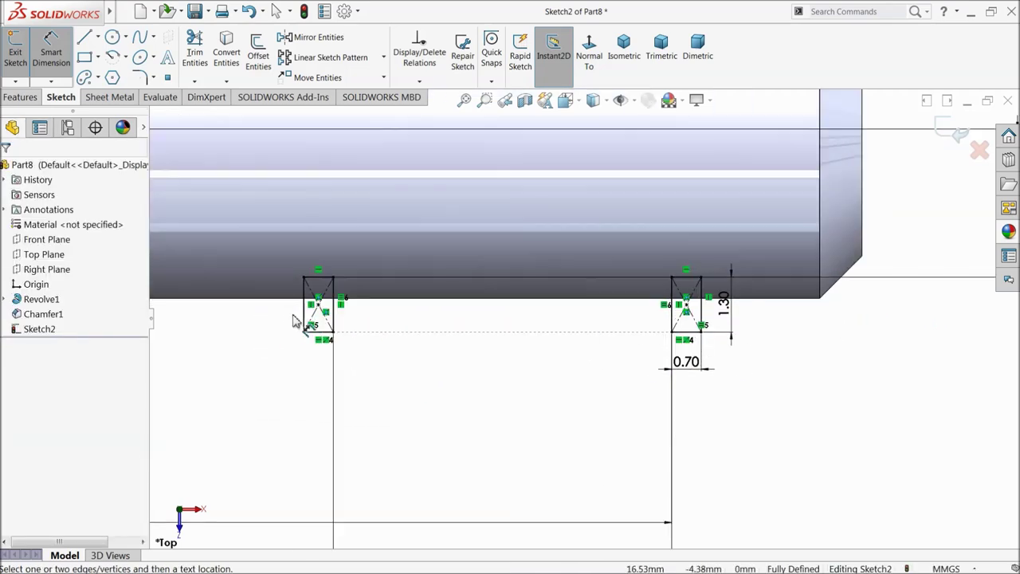
pyautogui.click(140, 76)
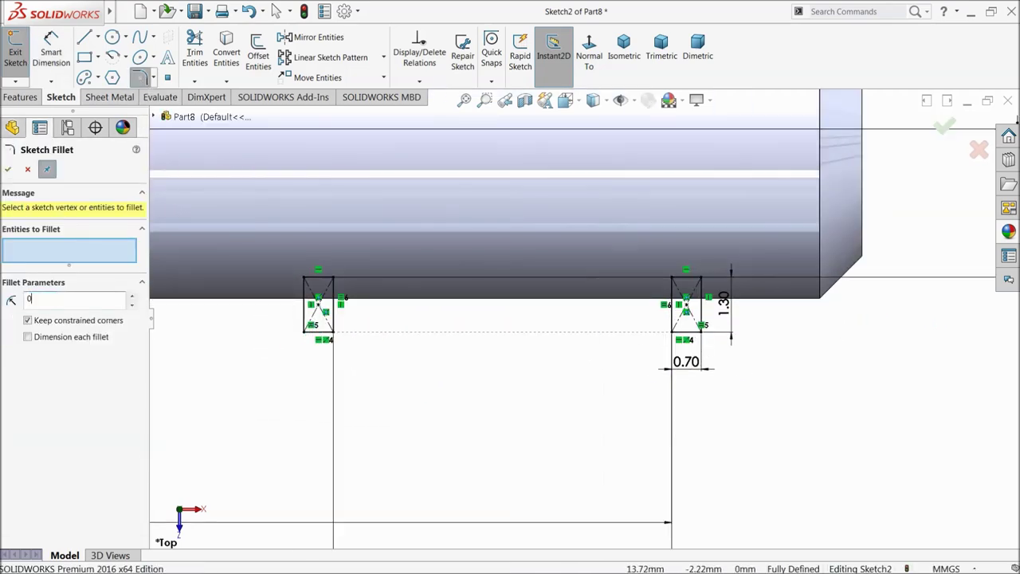
# Fillet the four top rectangle corners at 0.20 mm, accepting the relation warnings
pyautogui.scroll(-4, 369, 308)
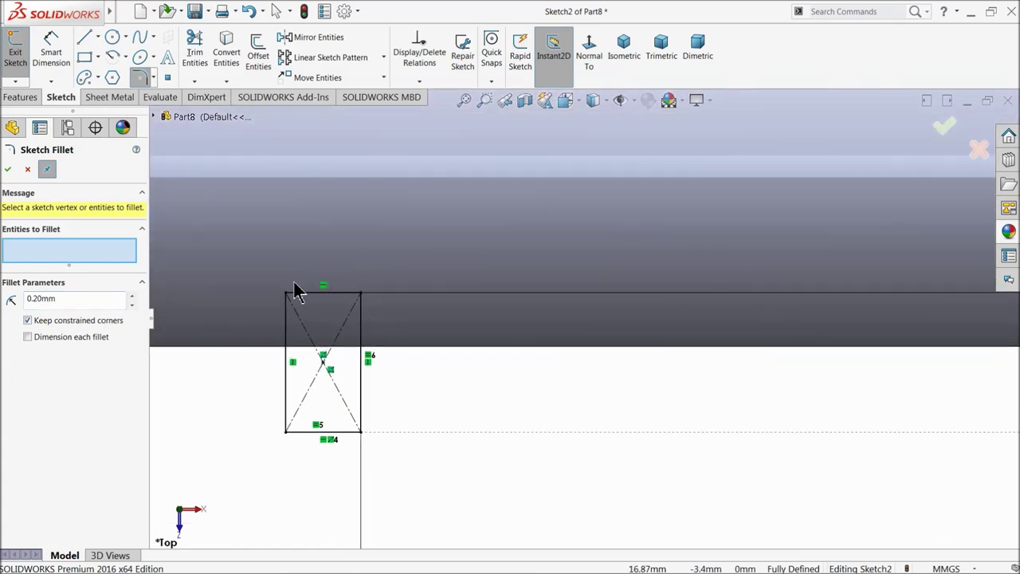
pyautogui.click(287, 293)
pyautogui.click(361, 295)
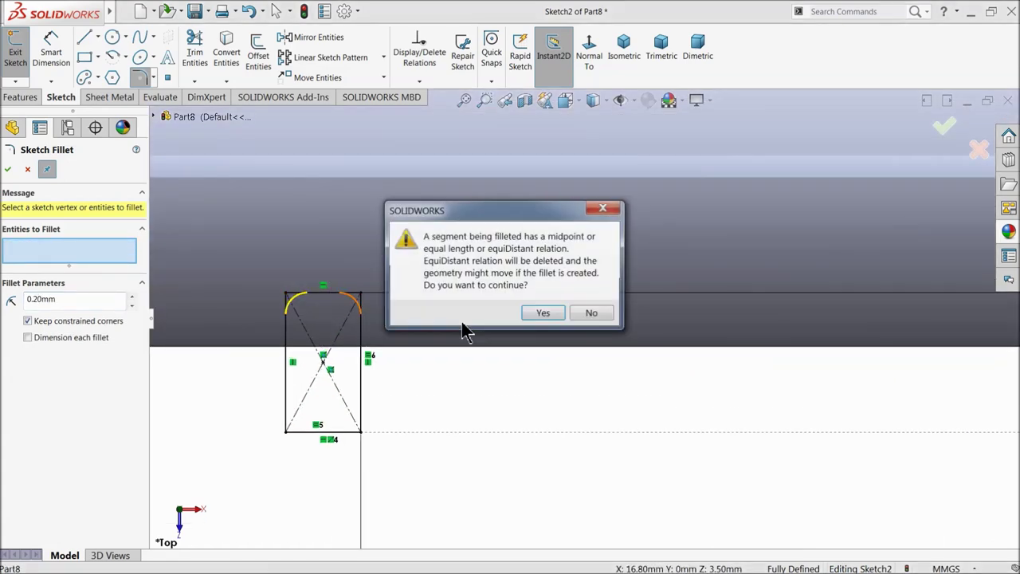
pyautogui.click(541, 311)
pyautogui.scroll(3, 526, 335)
pyautogui.scroll(3, 514, 340)
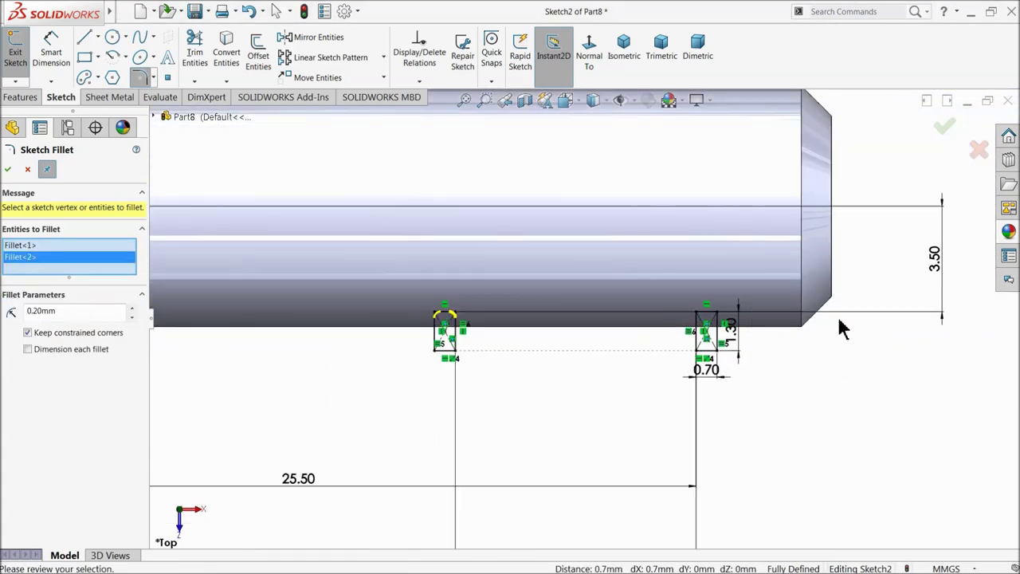
pyautogui.scroll(-6, 838, 326)
pyautogui.click(494, 320)
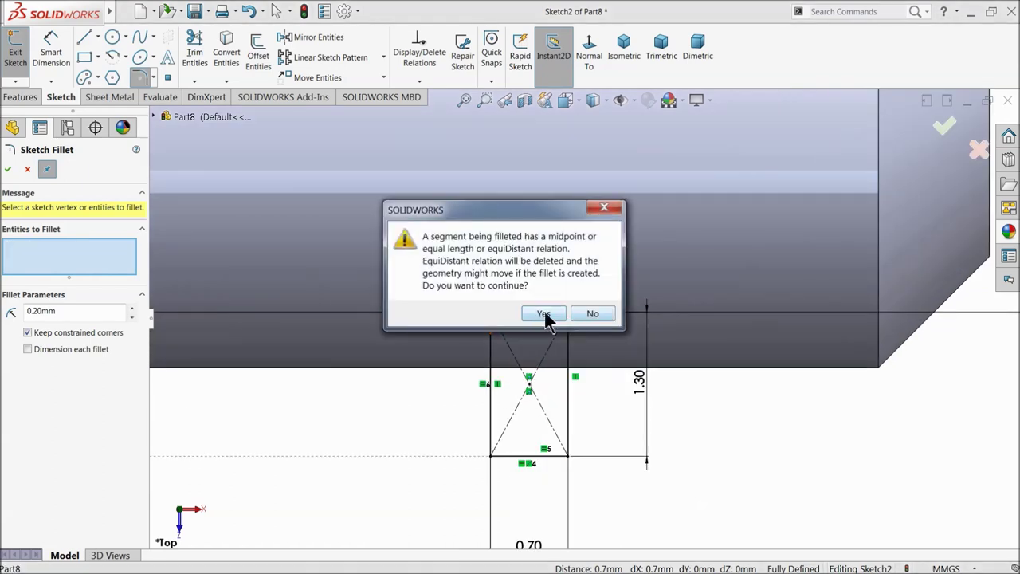
pyautogui.click(537, 314)
pyautogui.click(568, 318)
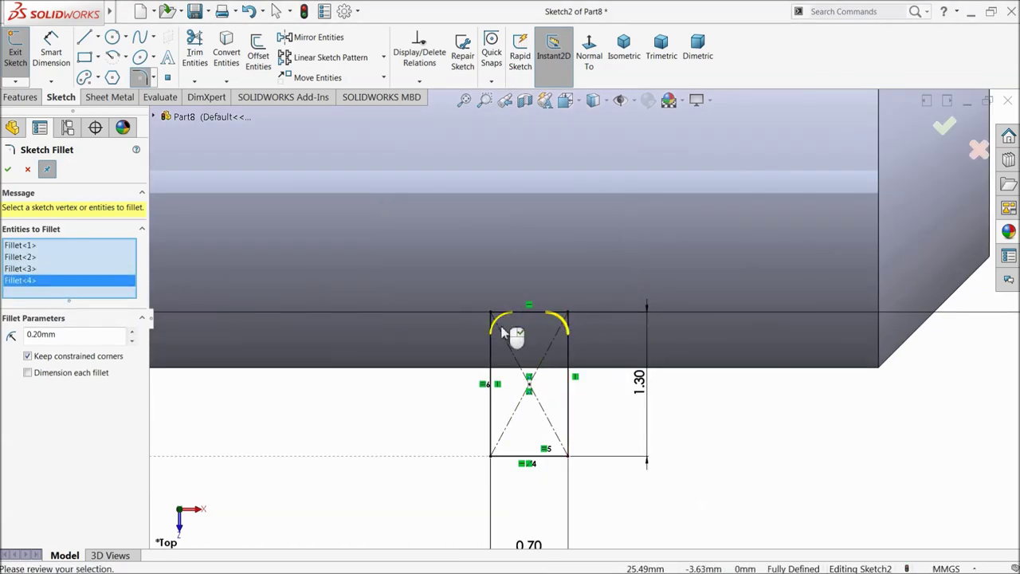
pyautogui.click(8, 169)
pyautogui.scroll(8, 528, 315)
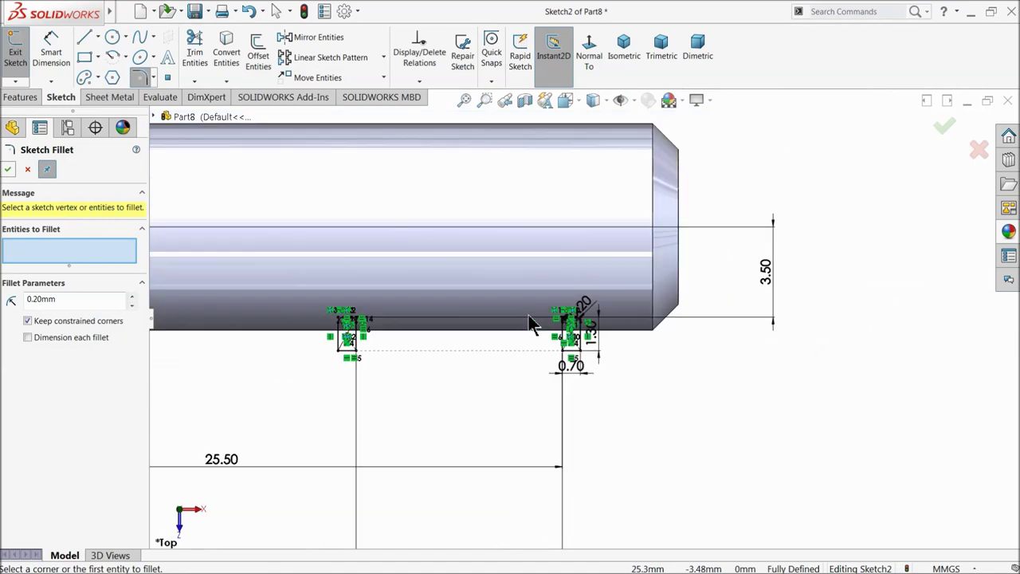
pyautogui.click(98, 37)
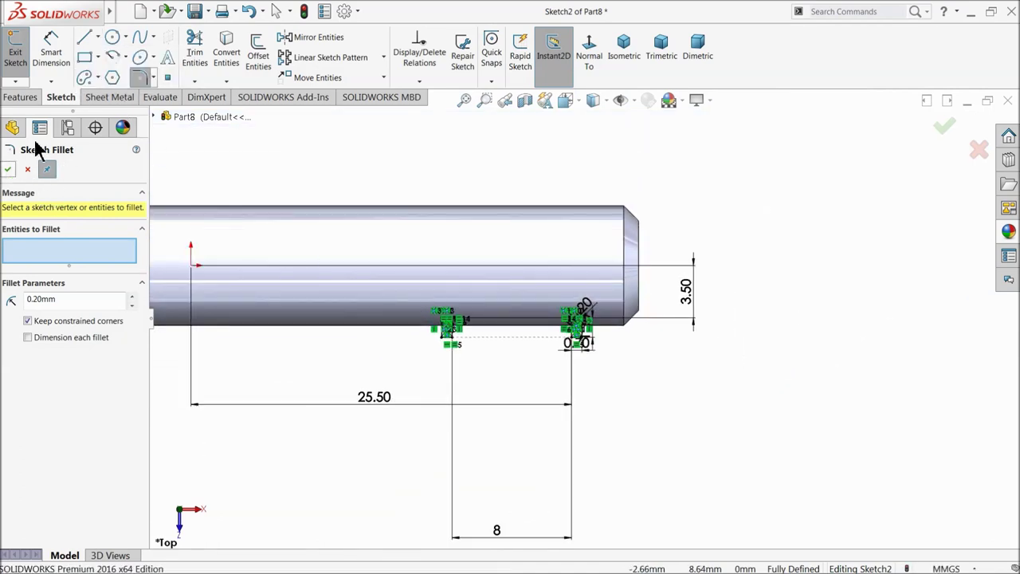
pyautogui.click(7, 170)
# Draw a horizontal centerline from the origin past the shaft's right end
pyautogui.click(98, 40)
pyautogui.click(100, 67)
pyautogui.scroll(1, 489, 263)
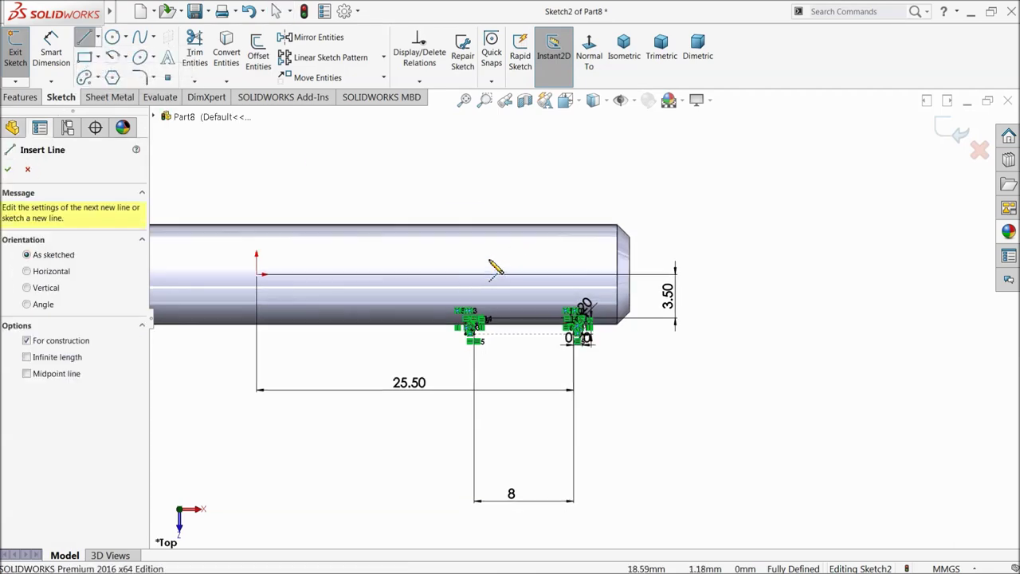
pyautogui.click(256, 274)
pyautogui.click(699, 274)
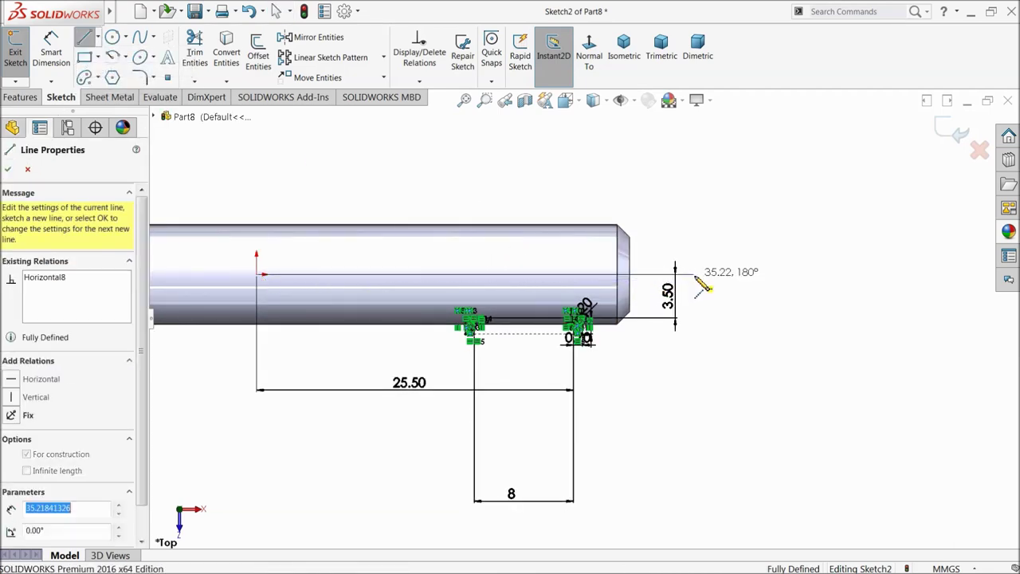
pyautogui.rightClick(706, 205)
pyautogui.click(730, 250)
pyautogui.scroll(1, 590, 255)
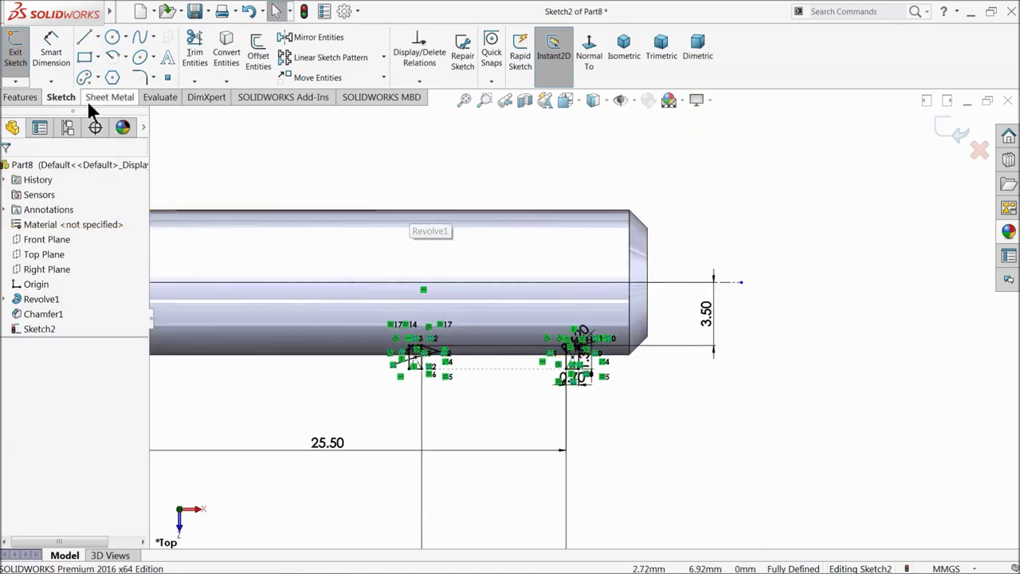
# Revolve-cut the groove sketch 360° about the centerline to create Cut-Revolve1
pyautogui.click(20, 96)
pyautogui.click(266, 64)
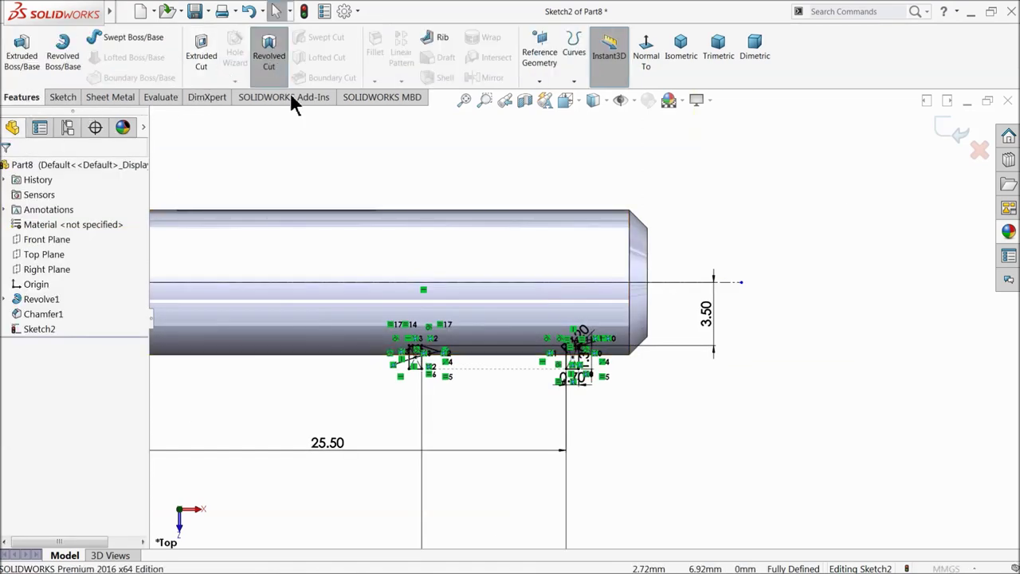
pyautogui.click(346, 284)
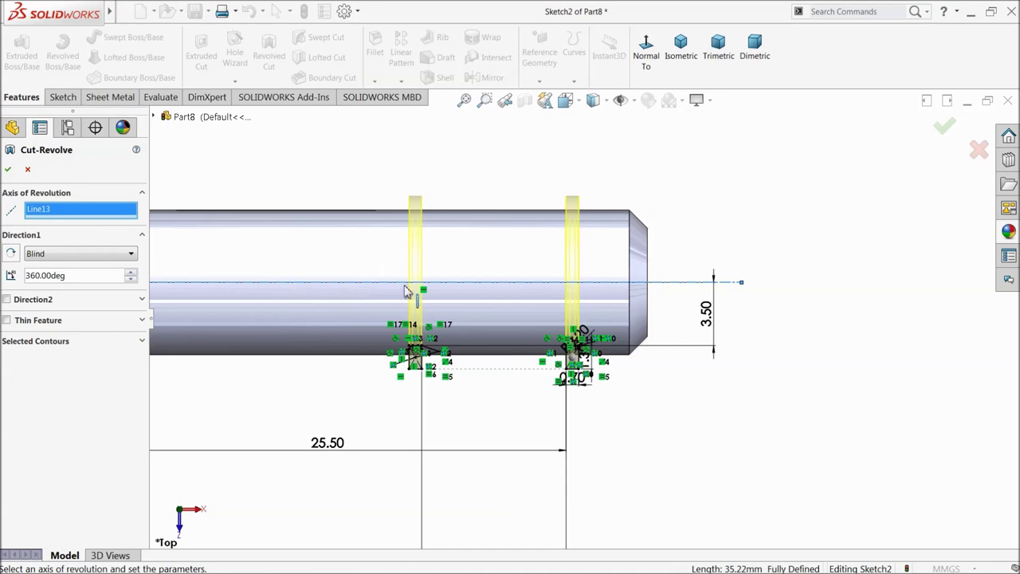
pyautogui.scroll(-2, 501, 334)
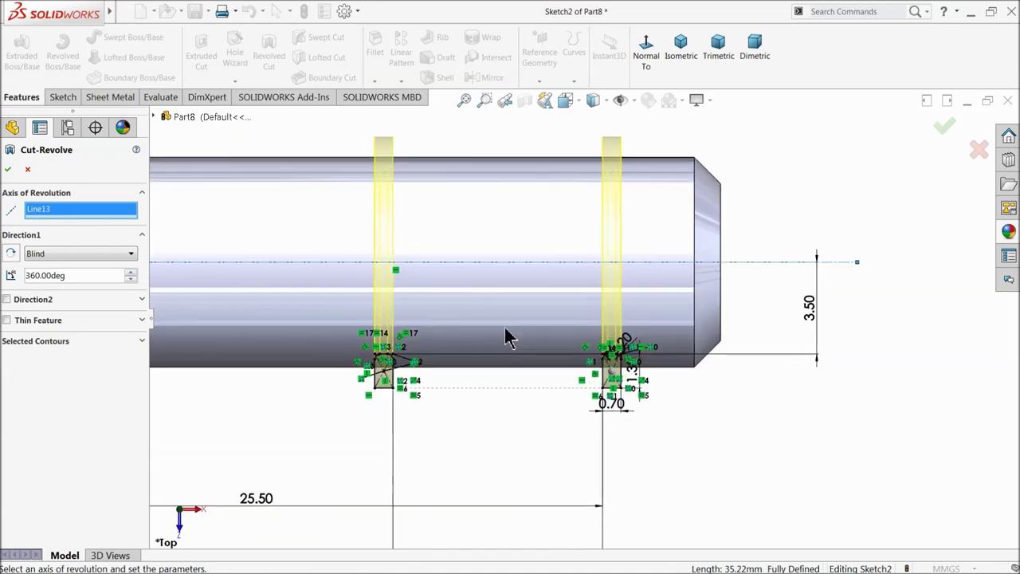
pyautogui.click(6, 167)
pyautogui.moveTo(393, 404)
pyautogui.mouseDown(button='middle')
pyautogui.moveTo(377, 399)
pyautogui.moveTo(396, 423)
pyautogui.moveTo(442, 406)
pyautogui.moveTo(391, 387)
pyautogui.moveTo(390, 396)
pyautogui.mouseUp(button='middle')
pyautogui.scroll(5, 410, 376)
pyautogui.scroll(3, 399, 334)
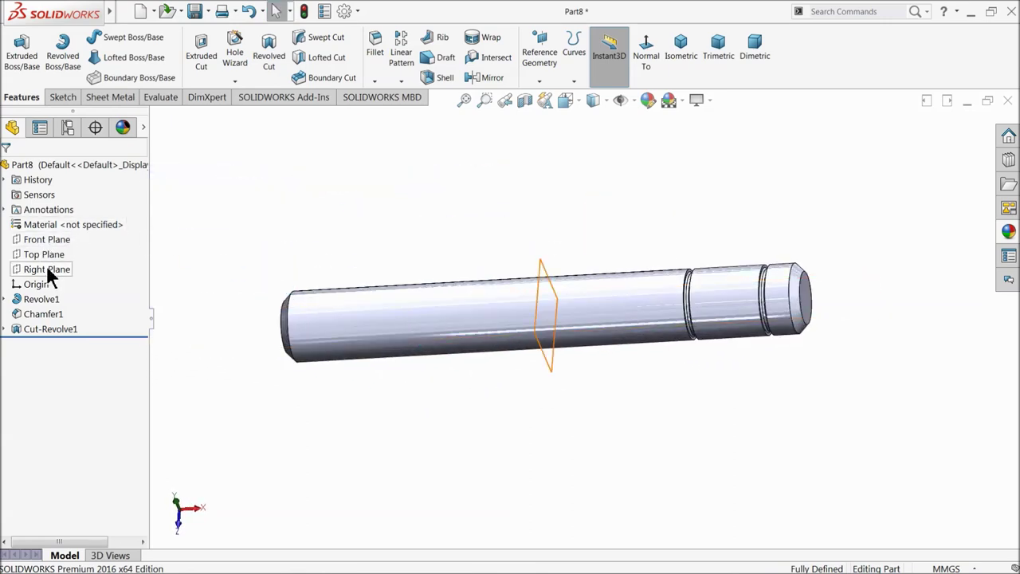
# Mirror Cut-Revolve1 across the Right Plane to groove the shaft's other end
pyautogui.click(48, 272)
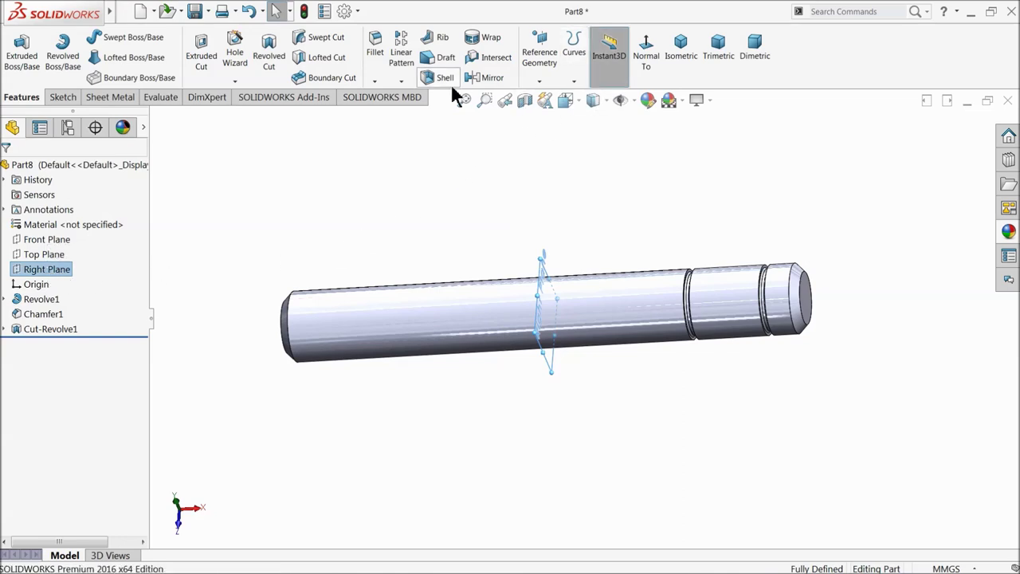
pyautogui.click(487, 77)
pyautogui.click(155, 116)
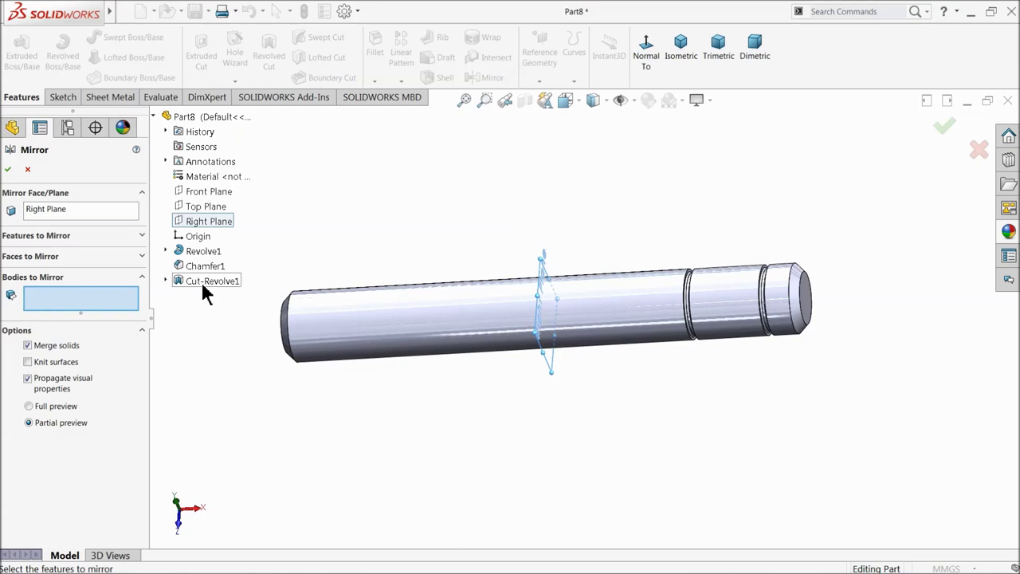
pyautogui.click(60, 236)
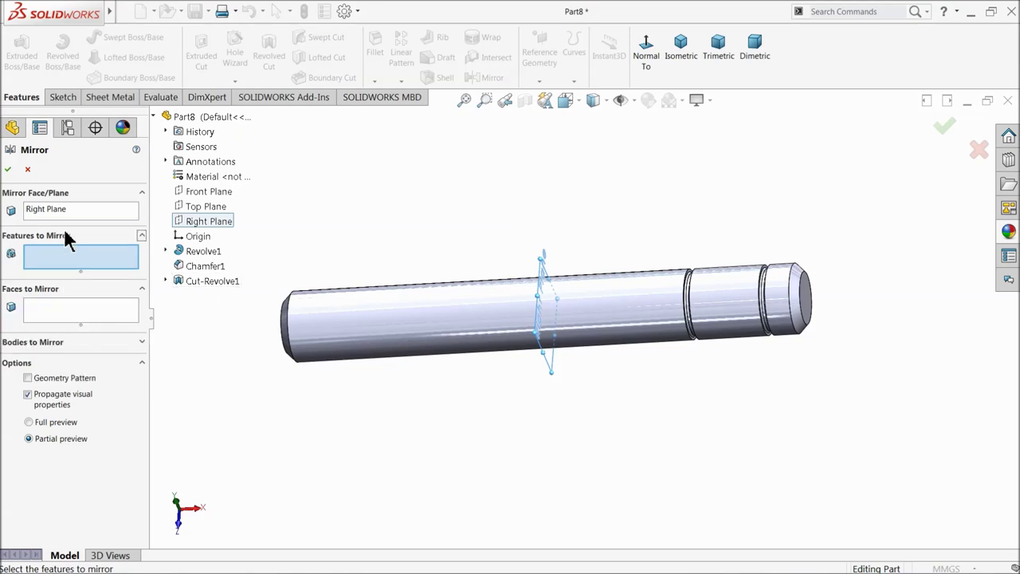
pyautogui.click(194, 278)
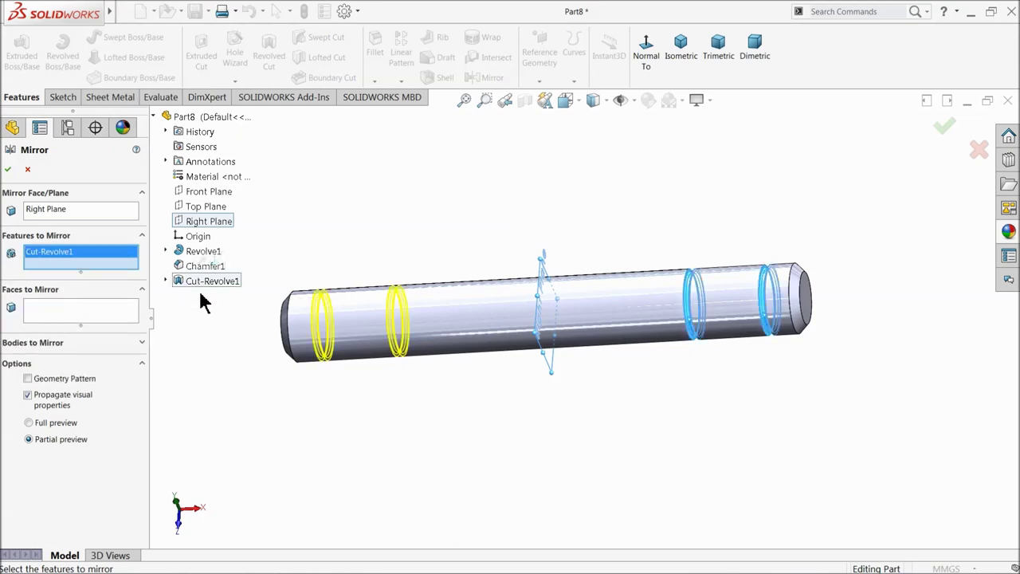
pyautogui.click(11, 170)
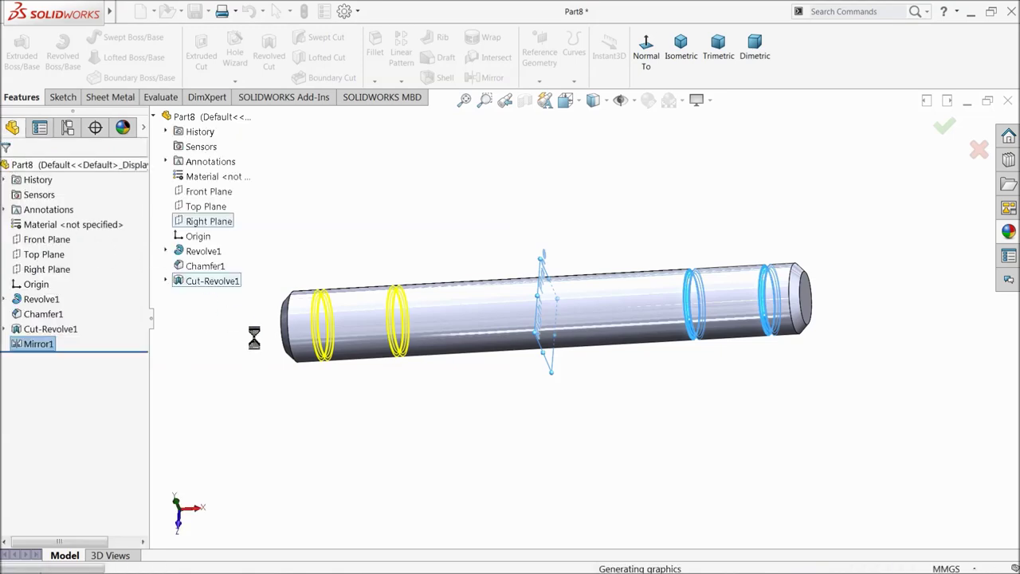
pyautogui.moveTo(267, 390); pyautogui.dragTo(312, 440, button='middle')
pyautogui.scroll(-2, 596, 323)
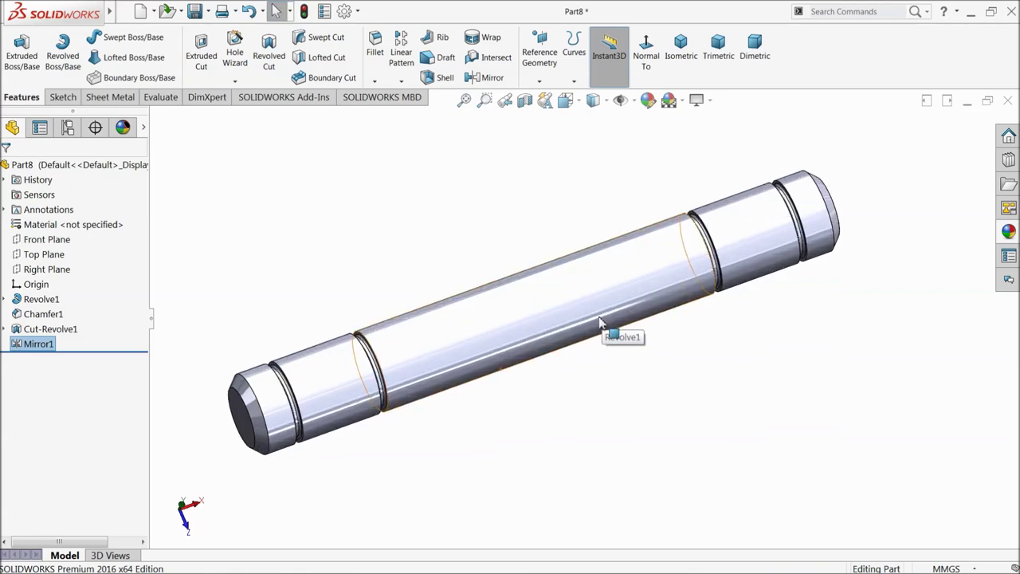
pyautogui.click(138, 170)
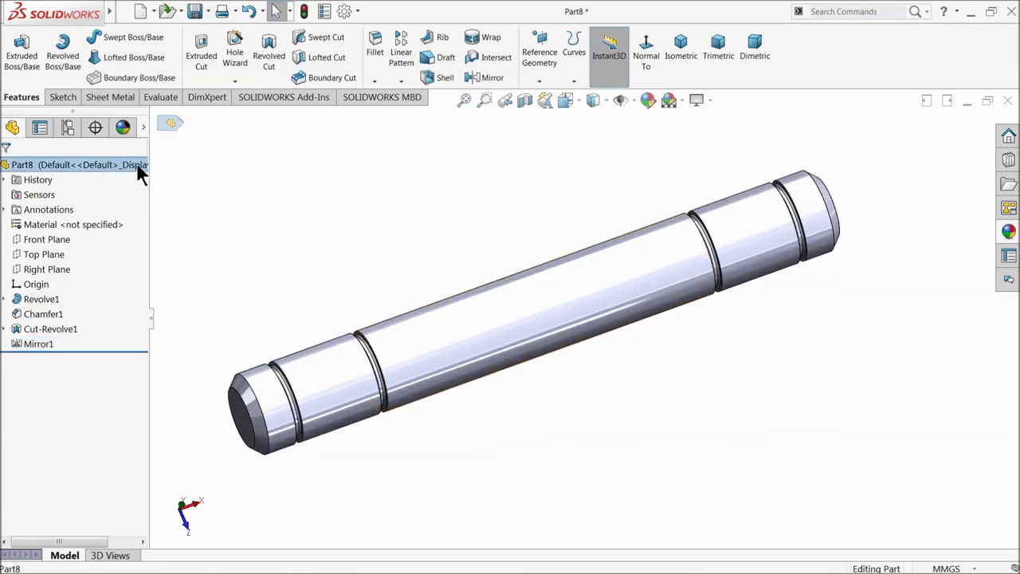
# Give Part8 a blue-violet appearance and start saving it
pyautogui.click(648, 98)
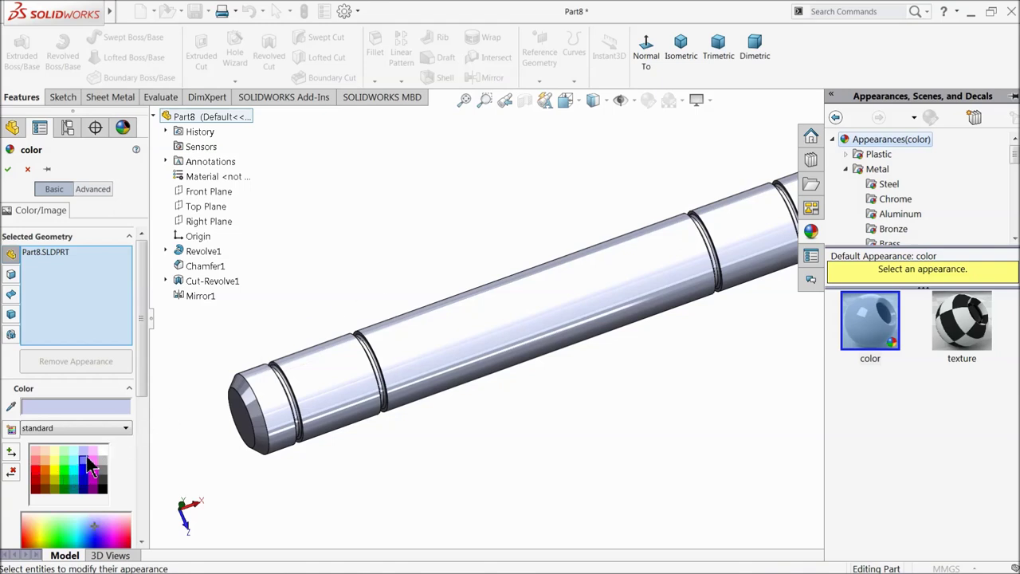
pyautogui.click(87, 460)
pyautogui.click(8, 169)
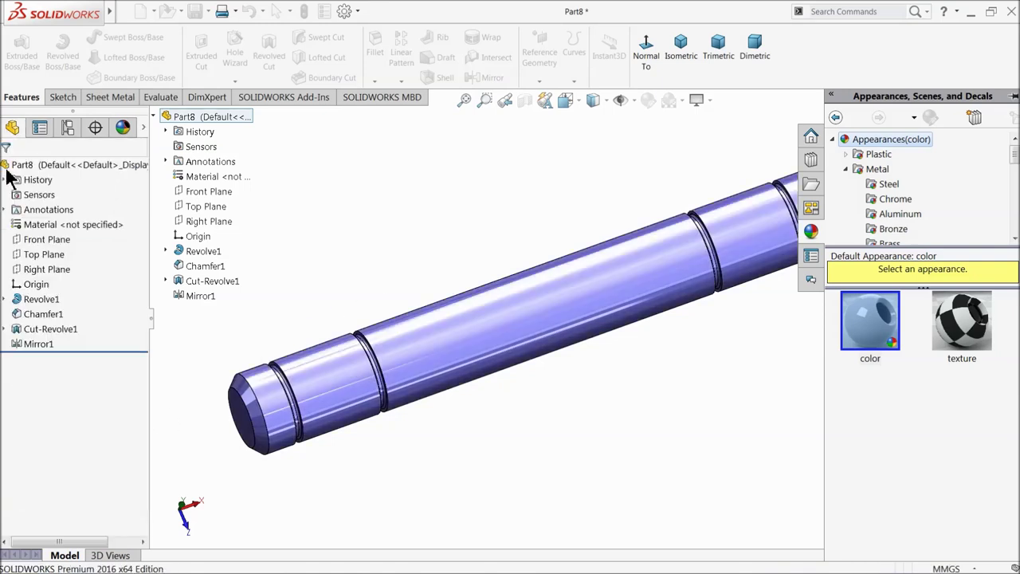
pyautogui.moveTo(353, 189); pyautogui.dragTo(339, 177, button='middle')
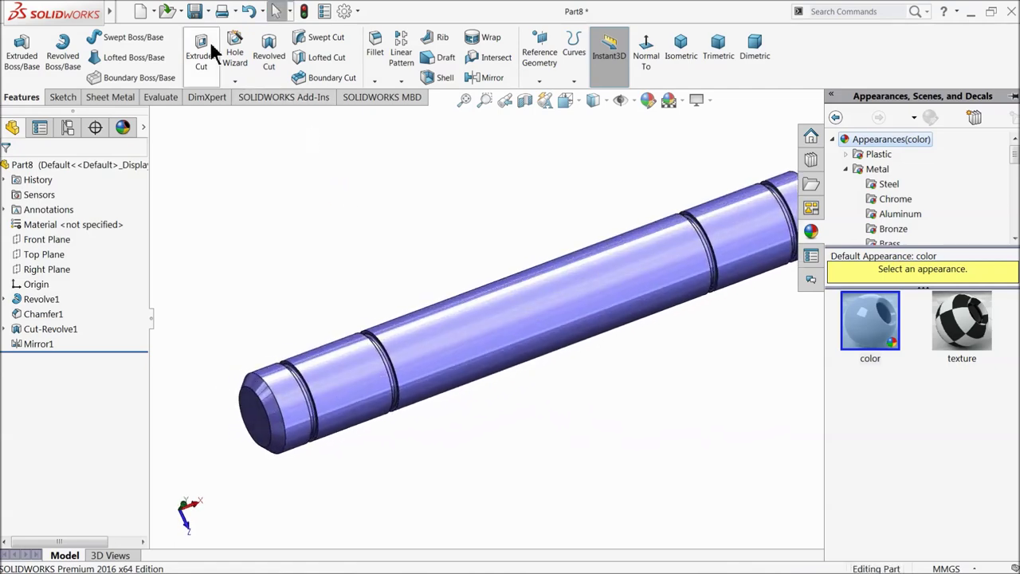
pyautogui.click(196, 13)
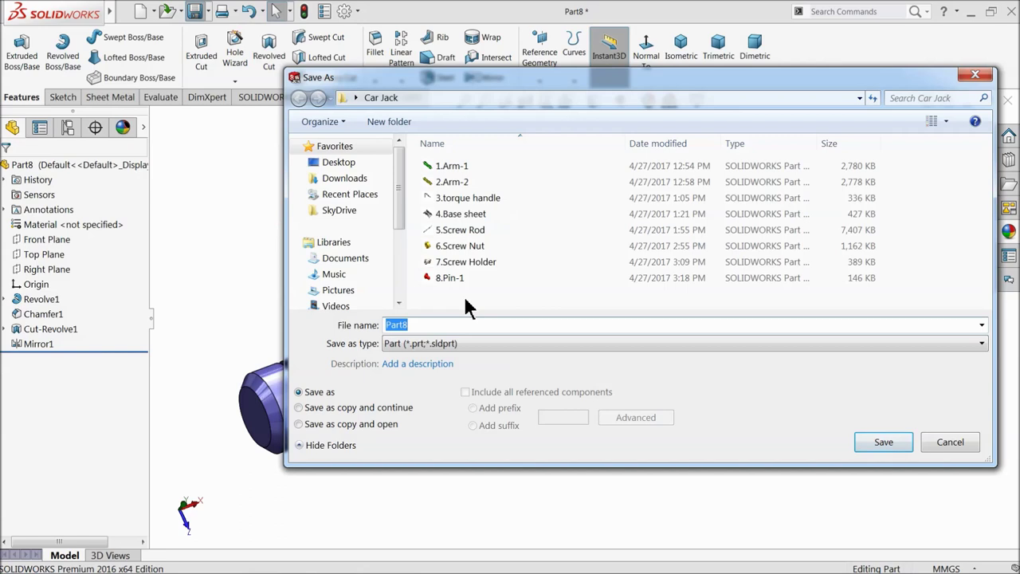
# Save the grooved pin as 9.Pin-2 in the Car Jack folder
pyautogui.write('9.Pin-2')
pyautogui.click(869, 442)
pyautogui.moveTo(654, 378); pyautogui.dragTo(664, 359, button='middle')
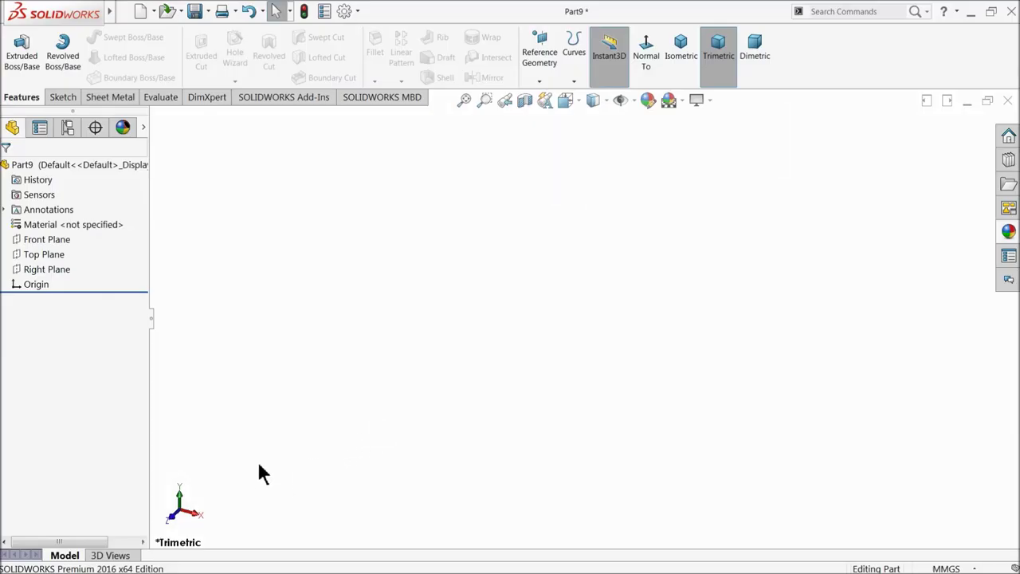
# On the Front Plane, sketch a closed four-sided line profile starting at the origin
pyautogui.click(24, 238)
pyautogui.click(26, 225)
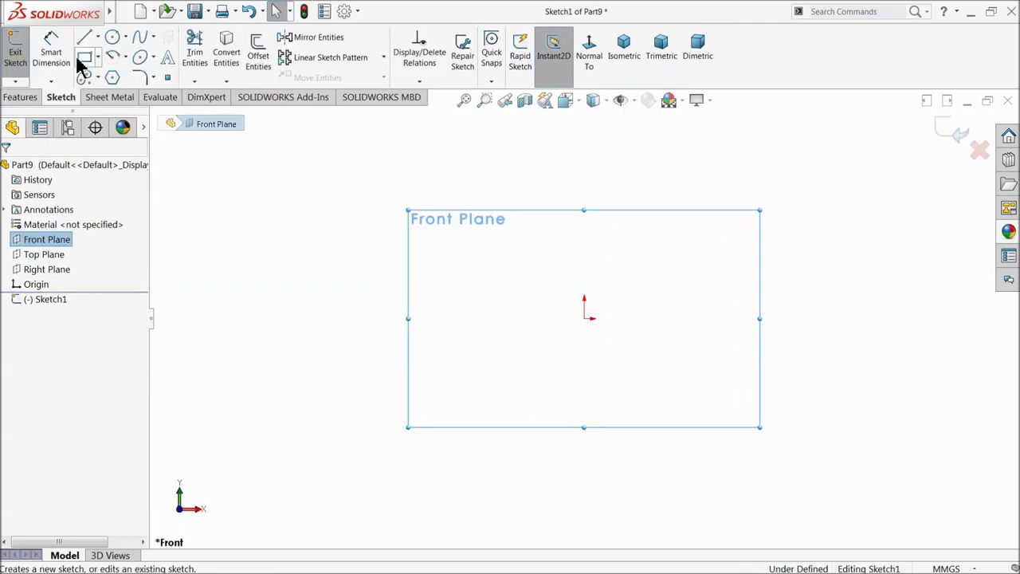
pyautogui.click(84, 37)
pyautogui.moveTo(587, 269); pyautogui.dragTo(590, 327)
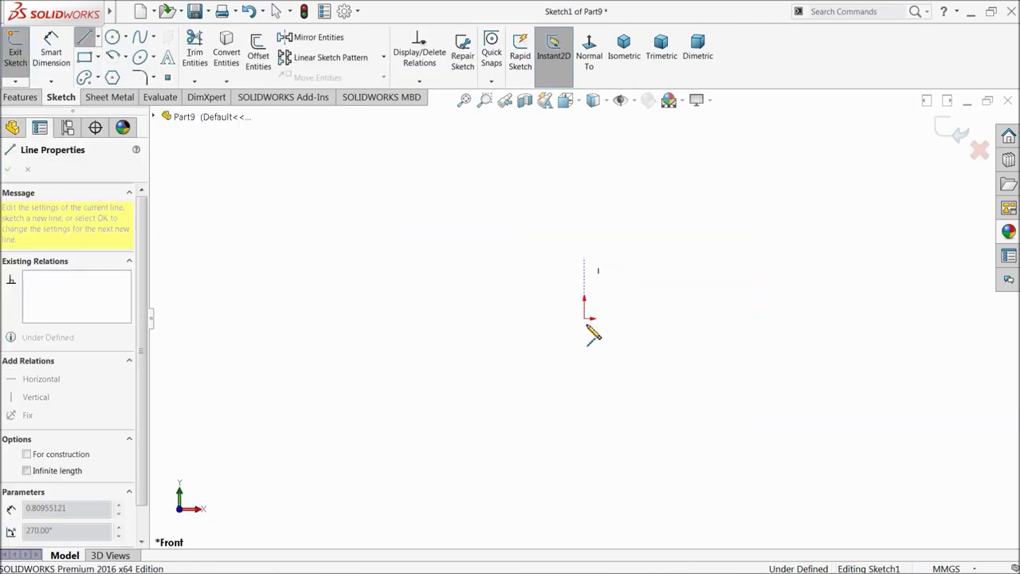
pyautogui.click(778, 319)
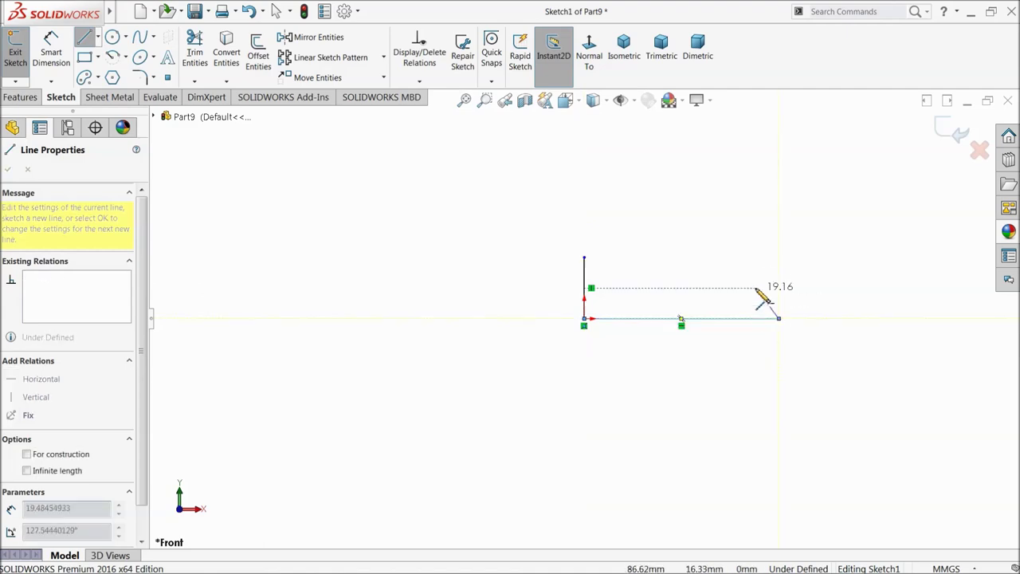
pyautogui.click(747, 257)
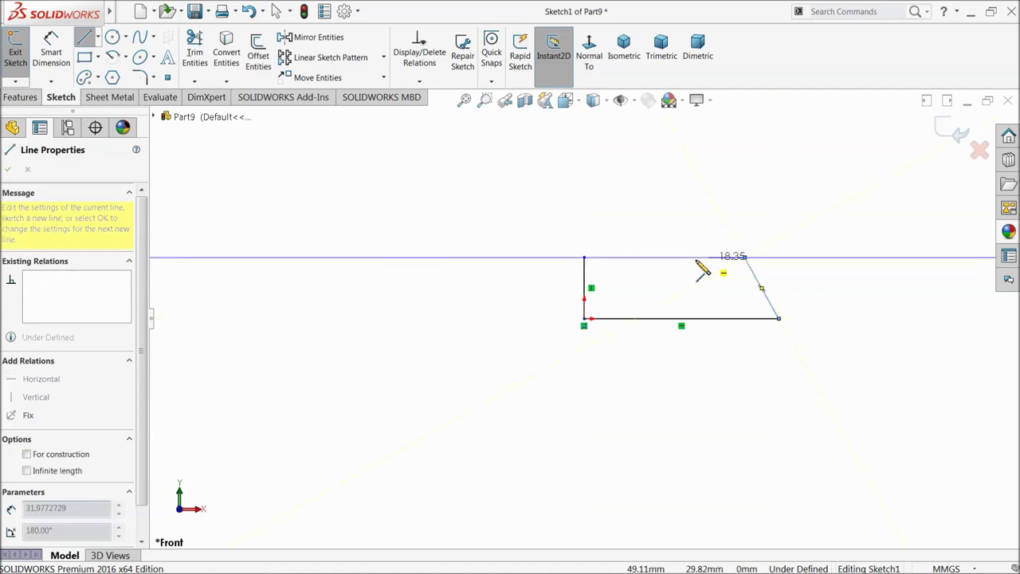
pyautogui.click(585, 257)
pyautogui.scroll(-3, 791, 251)
pyautogui.rightClick(679, 213)
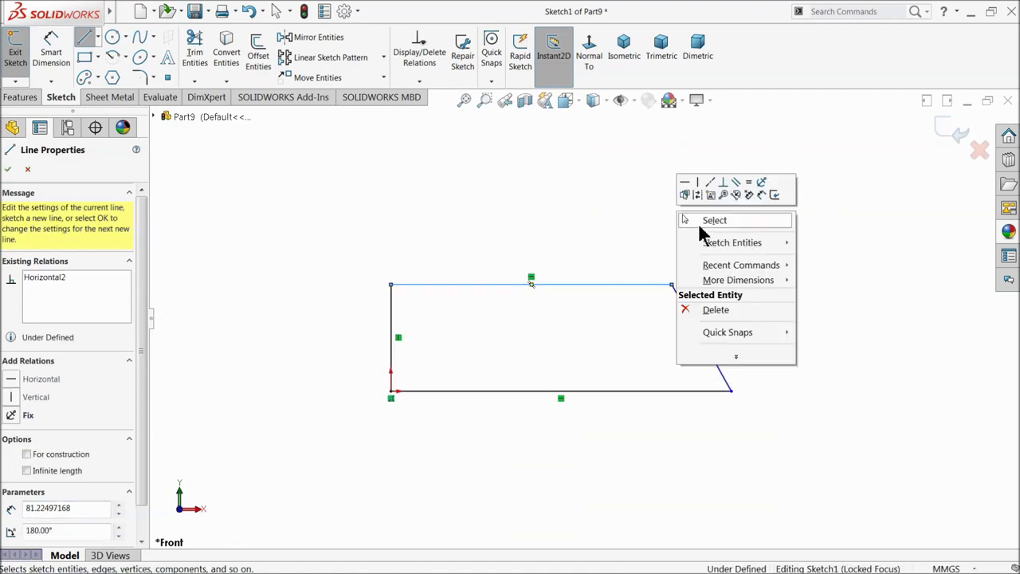
pyautogui.click(706, 221)
pyautogui.scroll(-2, 590, 378)
# Dimension the profile's bottom line to 6 and its height to 1.50
pyautogui.click(52, 73)
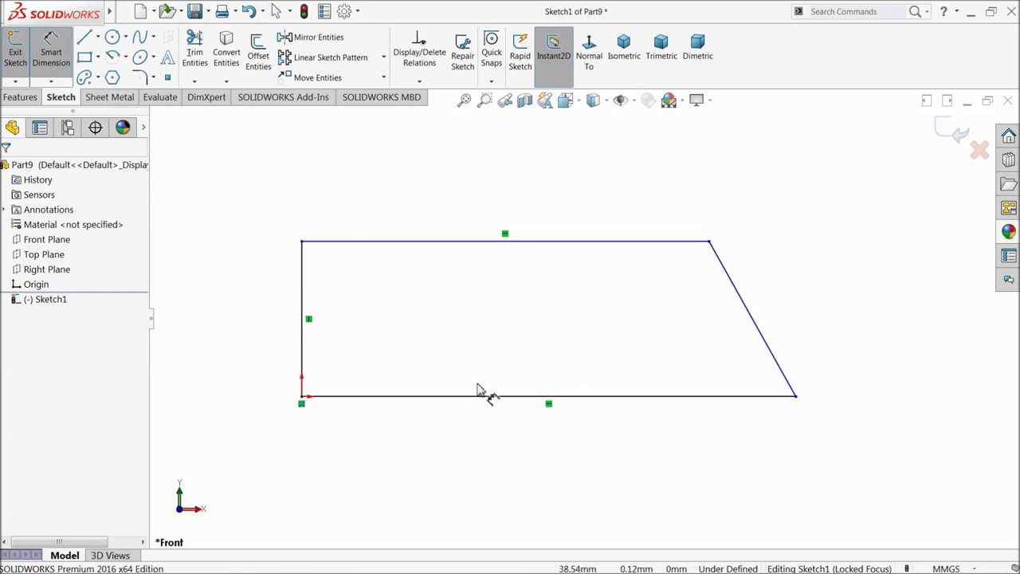
pyautogui.click(518, 397)
pyautogui.click(510, 437)
pyautogui.write('6')
pyautogui.click(446, 433)
pyautogui.click(535, 241)
pyautogui.click(570, 397)
pyautogui.click(254, 322)
pyautogui.write('3')
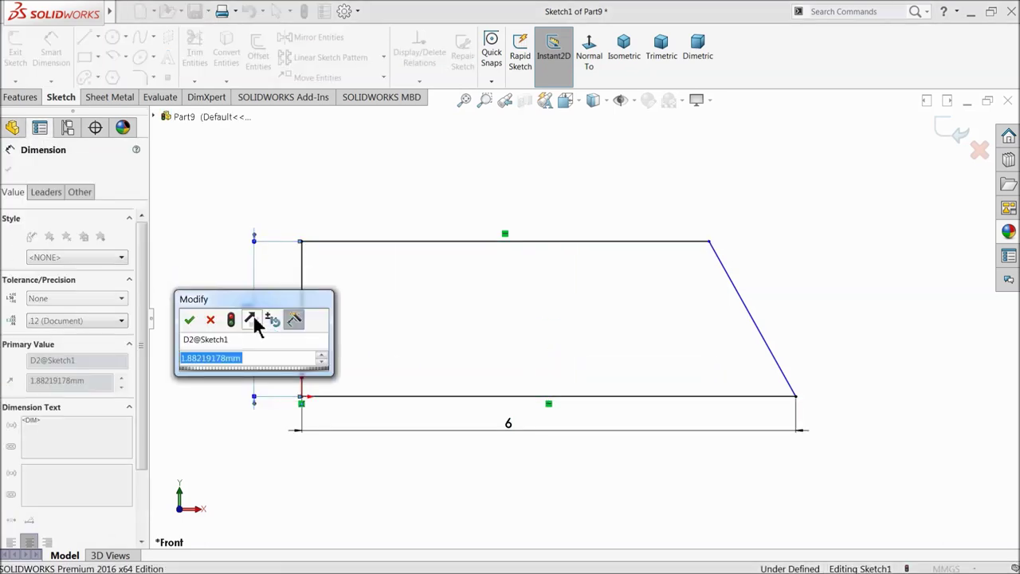
pyautogui.press('BackSpace')
pyautogui.write('1.5')
pyautogui.click(190, 320)
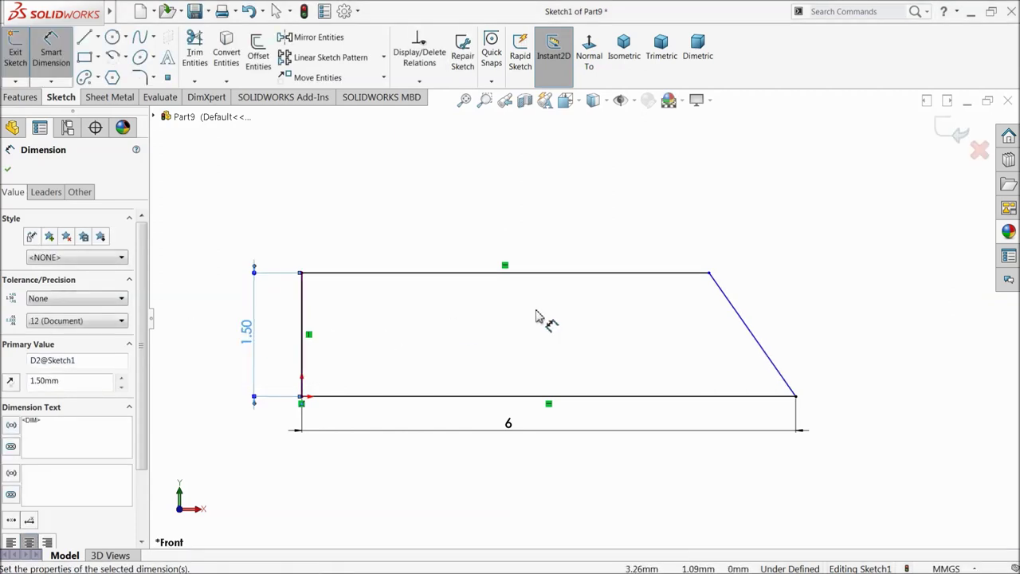
# Set a 45° angle between the slanted edge and the bottom line, fully defining the sketch
pyautogui.click(758, 345)
pyautogui.click(727, 396)
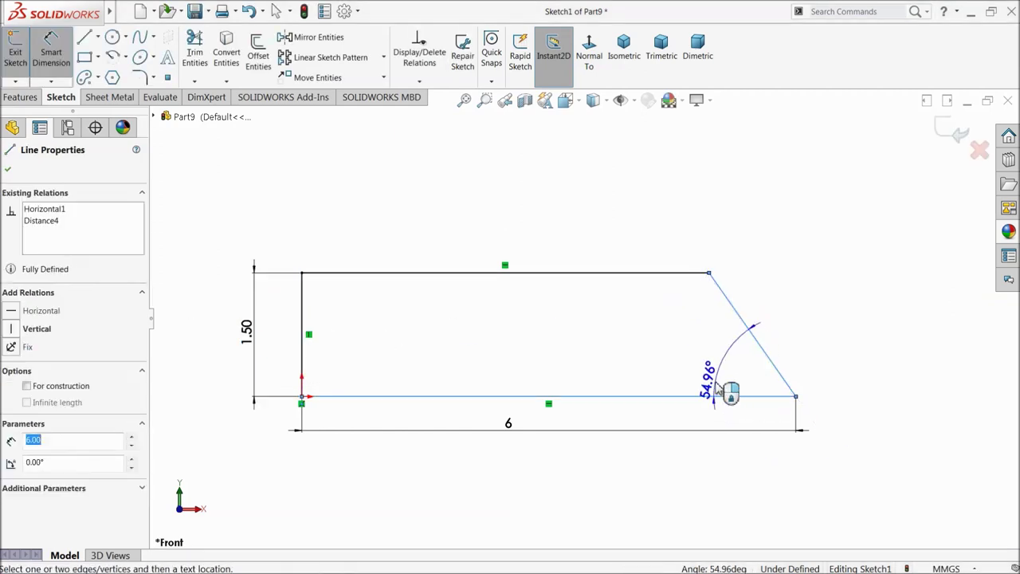
pyautogui.click(695, 351)
pyautogui.write('45')
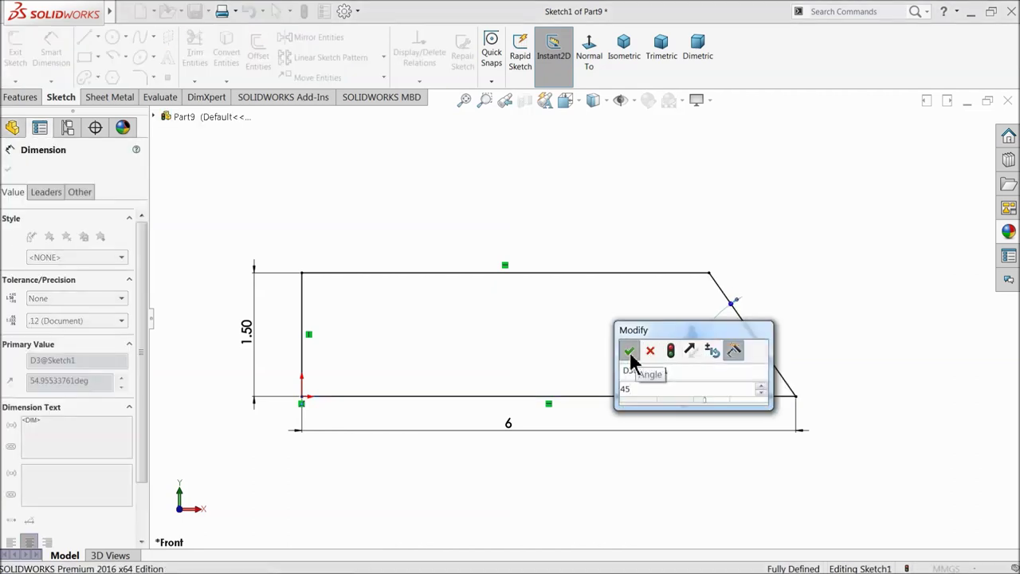
pyautogui.click(630, 351)
pyautogui.click(10, 170)
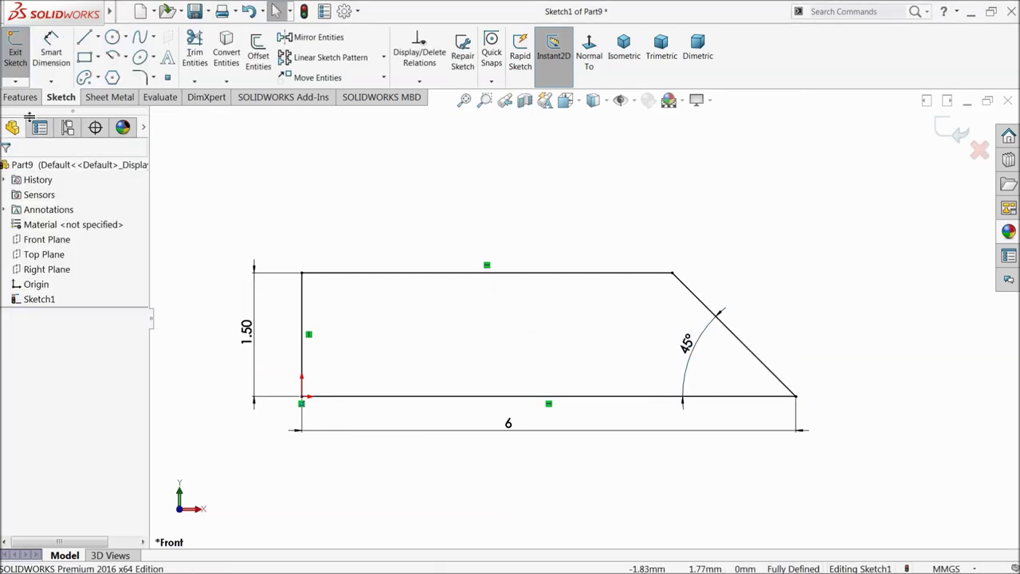
pyautogui.click(22, 97)
# Revolve the profile about its bottom line into a solid pin
pyautogui.click(63, 60)
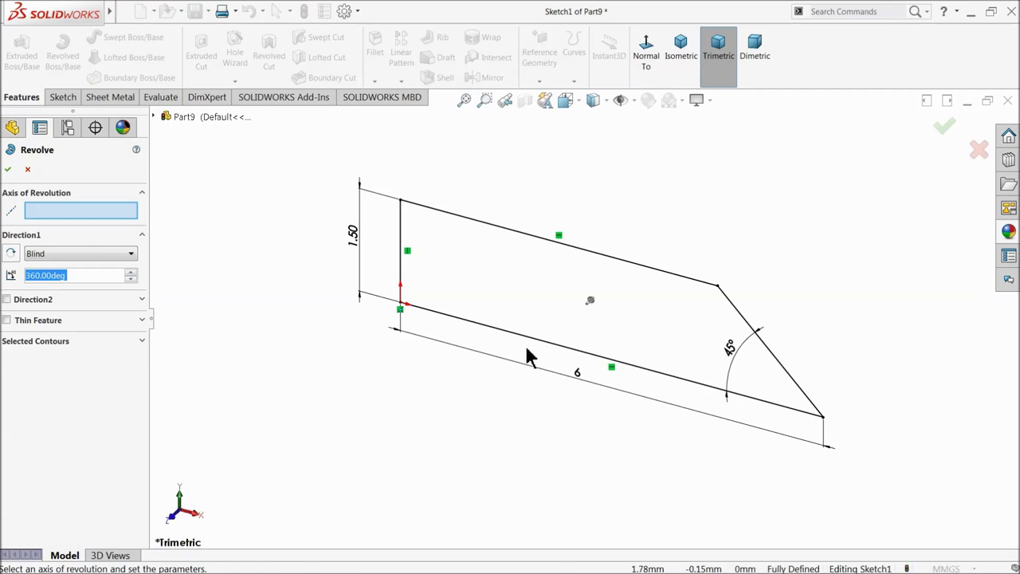
pyautogui.click(538, 345)
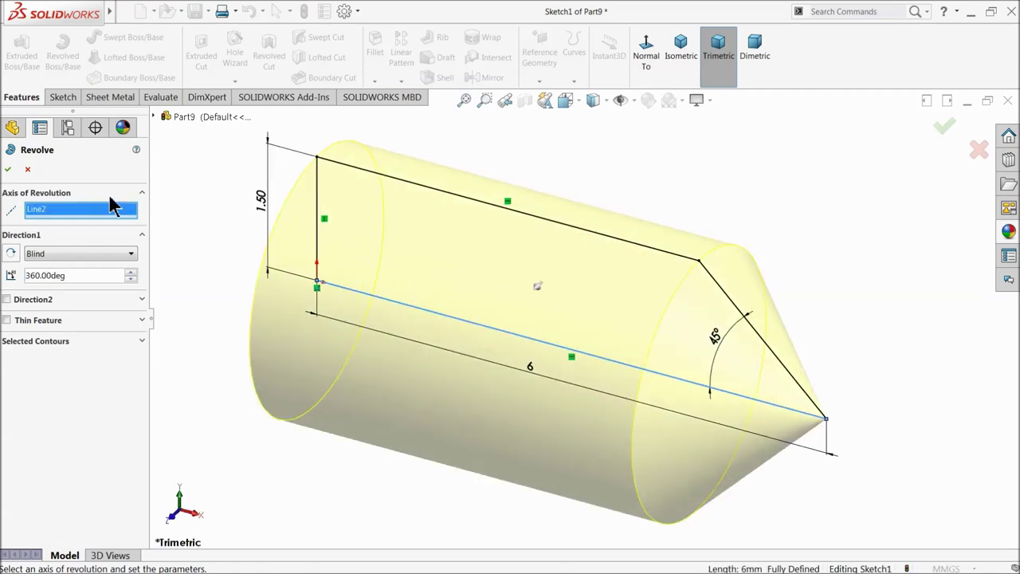
pyautogui.click(7, 169)
pyautogui.moveTo(327, 341)
pyautogui.mouseDown(button='middle')
pyautogui.moveTo(387, 348)
pyautogui.moveTo(365, 352)
pyautogui.mouseUp(button='middle')
pyautogui.scroll(3, 364, 353)
# Turn the view Normal To the pin's flat end face
pyautogui.click(363, 315)
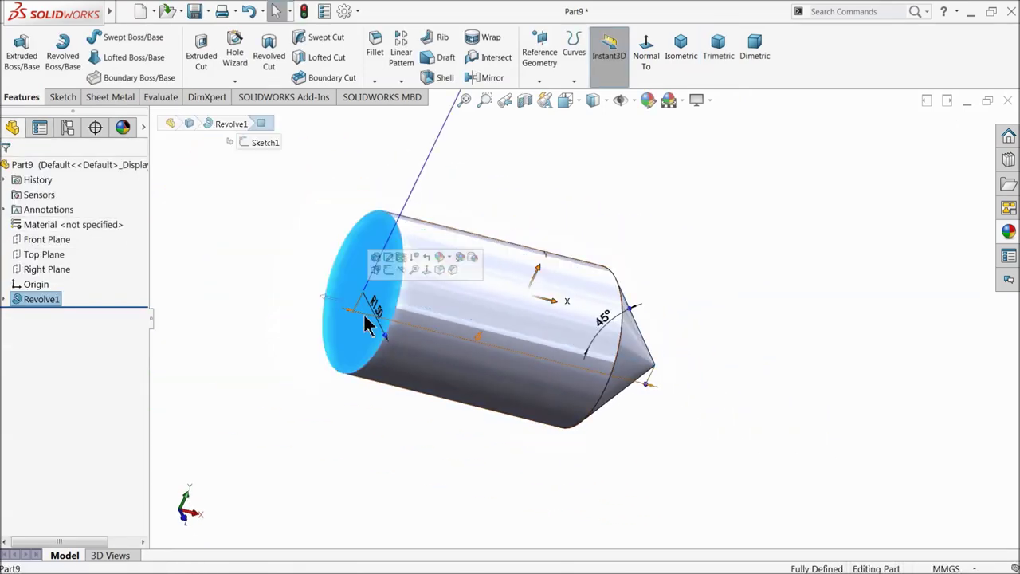
pyautogui.click(647, 52)
pyautogui.click(62, 98)
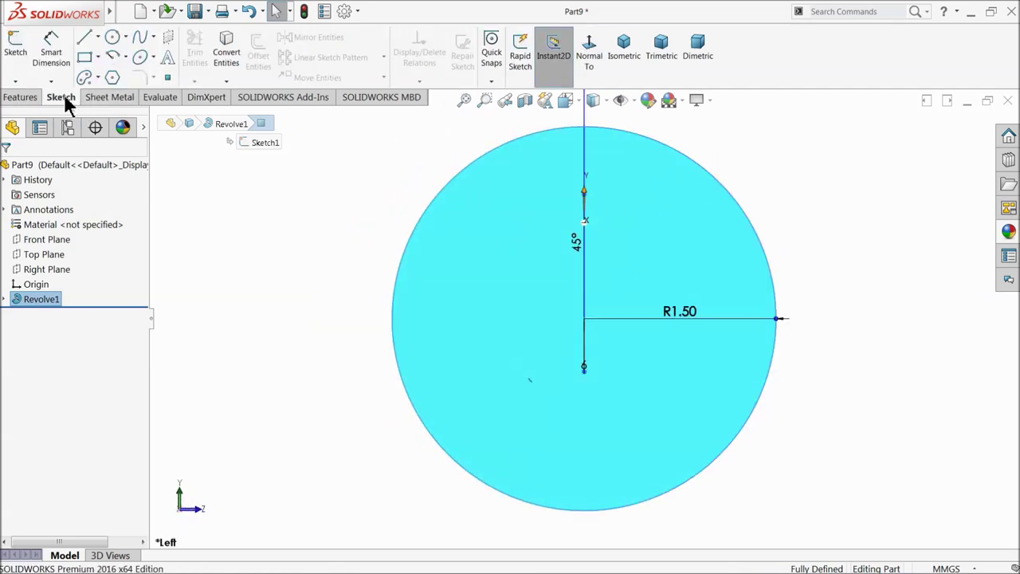
pyautogui.click(15, 49)
# Sketch a hexagon centred on the origin measuring 1.50 across flats
pyautogui.click(112, 77)
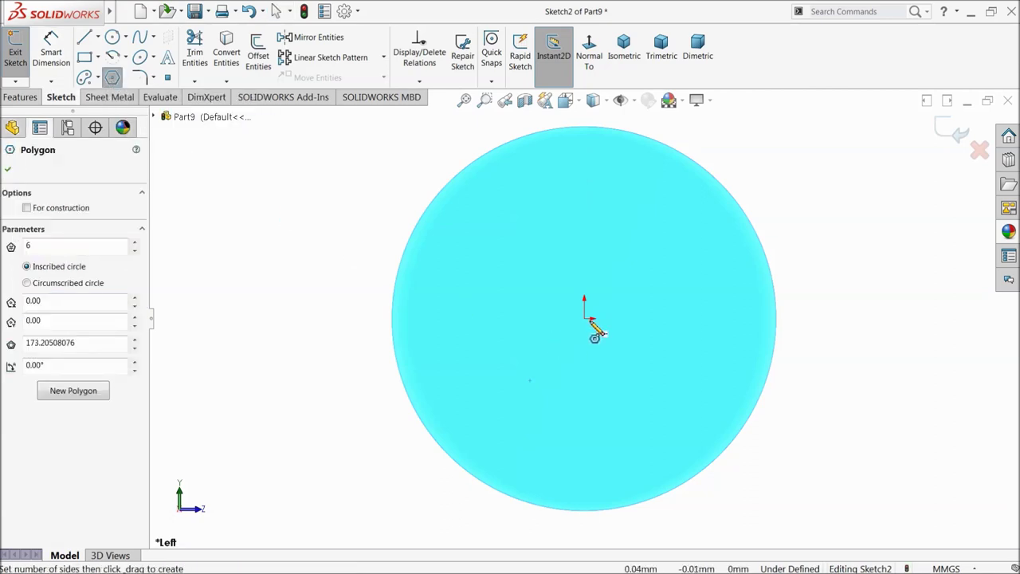
pyautogui.moveTo(588, 320)
pyautogui.mouseDown()
pyautogui.moveTo(447, 318)
pyautogui.moveTo(467, 257)
pyautogui.mouseUp()
pyautogui.rightClick(327, 196)
pyautogui.click(351, 195)
pyautogui.click(467, 274)
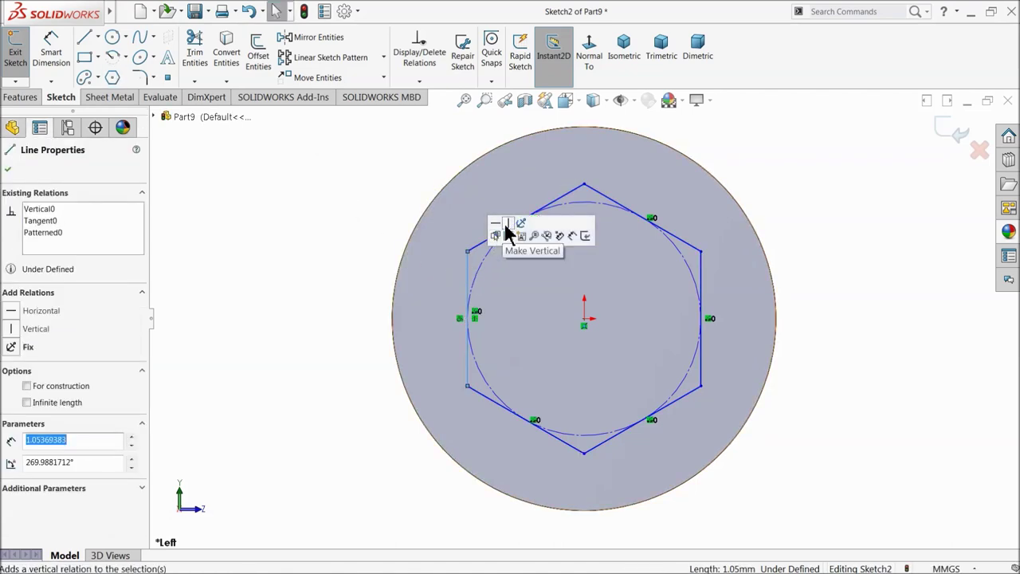
pyautogui.click(51, 52)
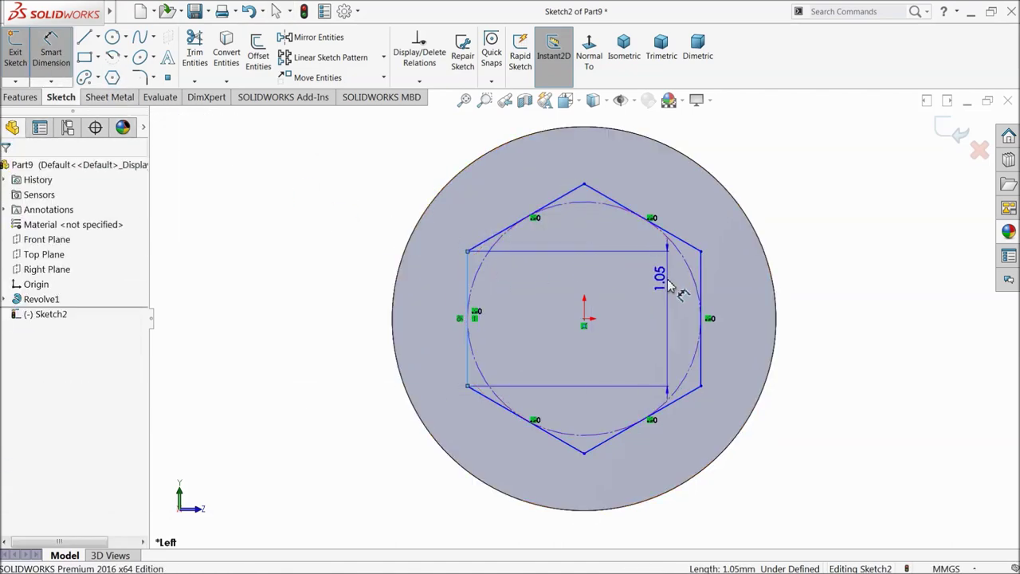
pyautogui.click(701, 278)
pyautogui.click(584, 164)
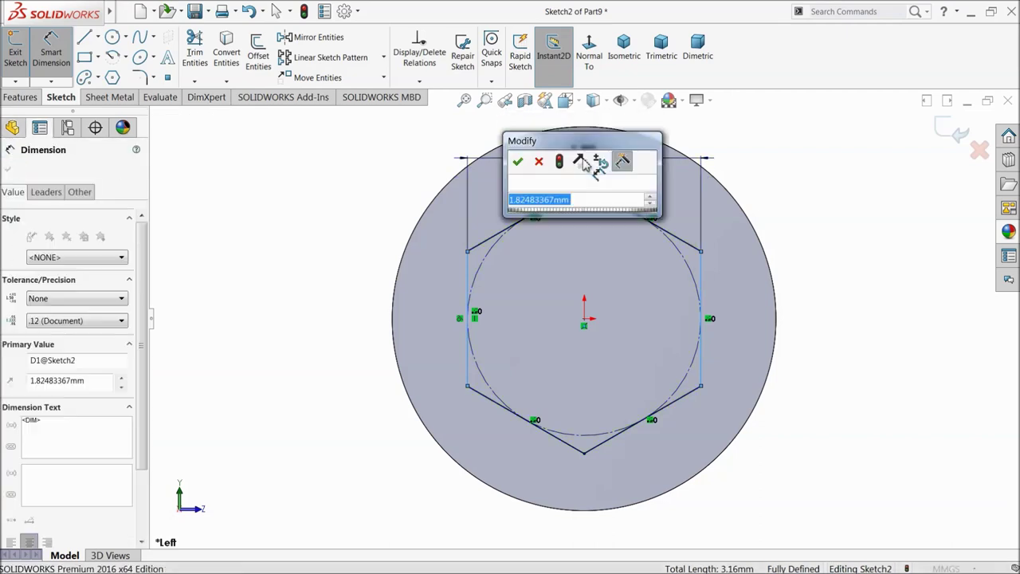
pyautogui.write('1.5')
pyautogui.press('Return')
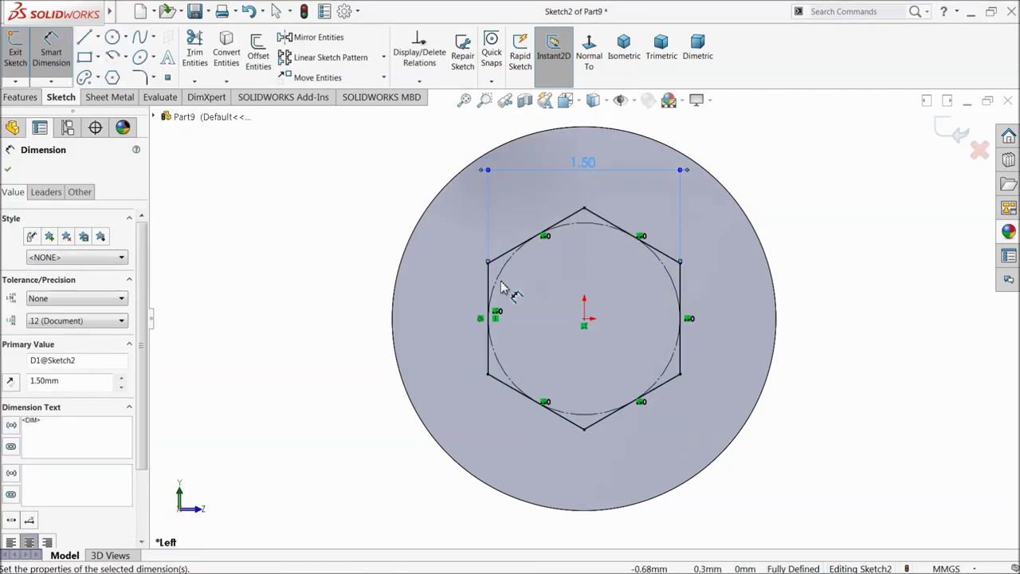
pyautogui.click(7, 168)
# Extrude-cut the hexagon 2.10 mm deep into the end face
pyautogui.click(29, 97)
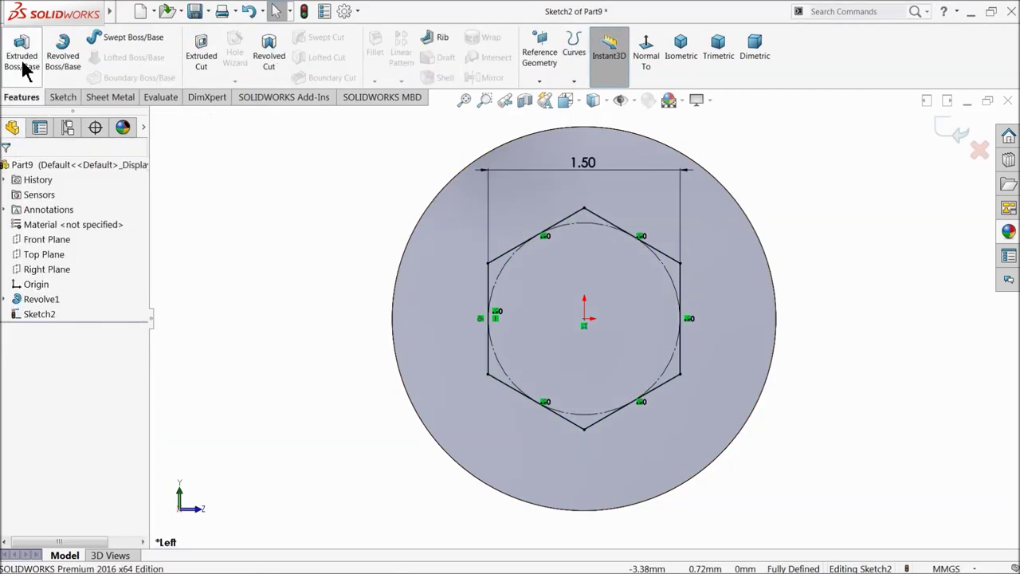
pyautogui.click(201, 62)
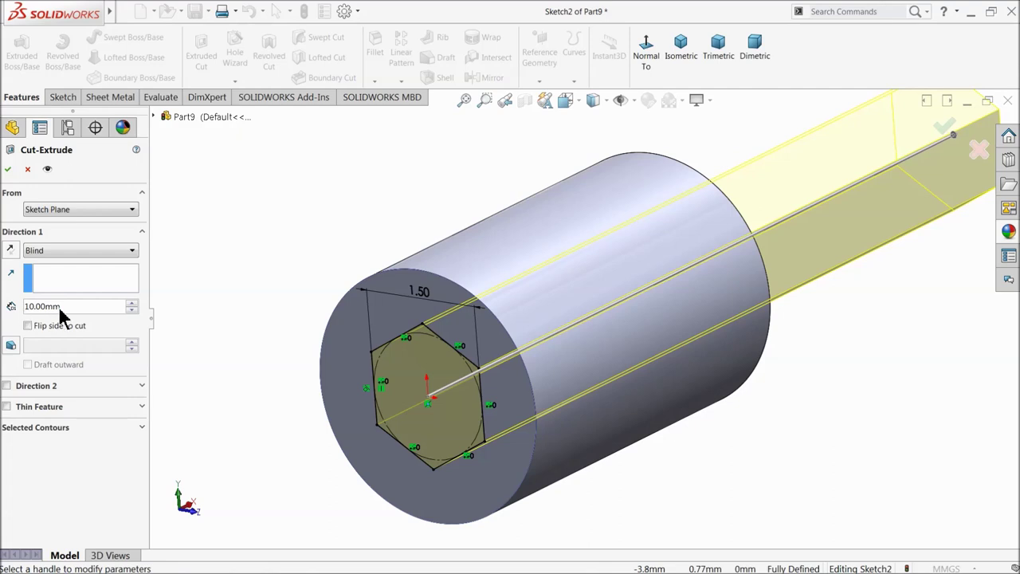
pyautogui.write('2.1')
pyautogui.press('Return')
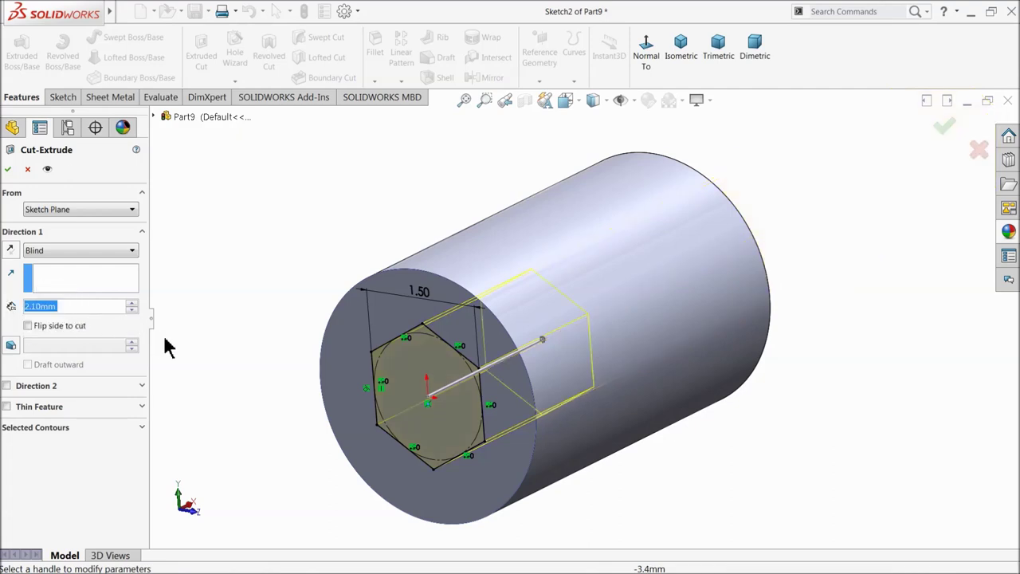
pyautogui.click(7, 169)
pyautogui.moveTo(287, 228); pyautogui.dragTo(271, 254, button='middle')
pyautogui.click(271, 254)
pyautogui.click(372, 83)
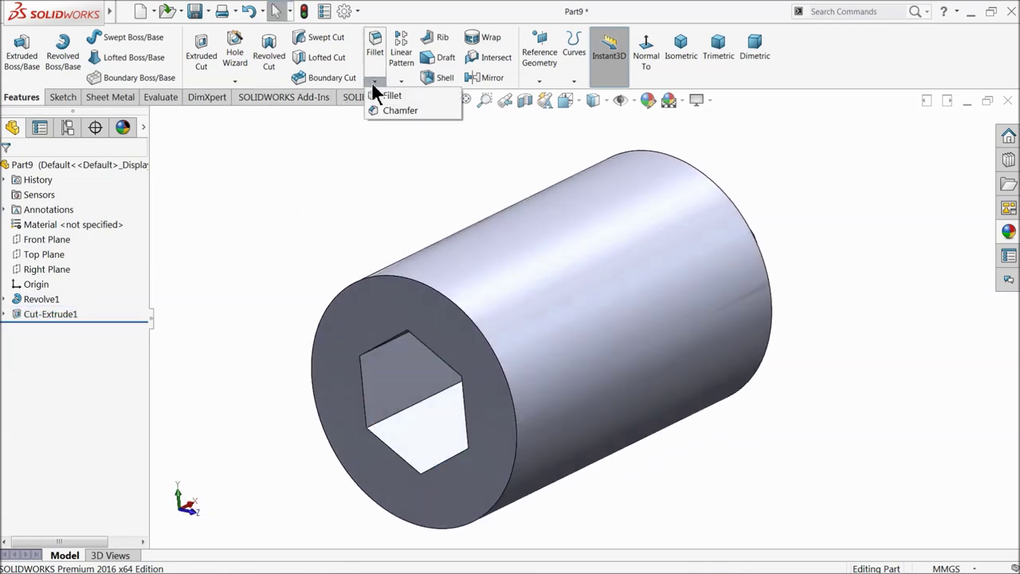
# Chamfer the socket end's outer circular edge, trying 1.00 mm/30° and then 0.10 mm
pyautogui.click(380, 107)
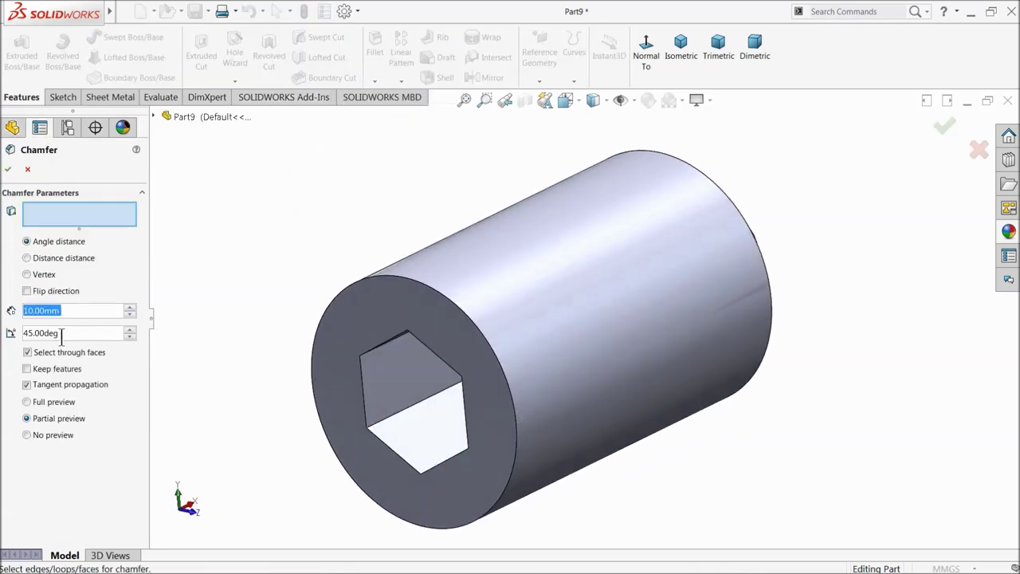
pyautogui.write('1')
pyautogui.press('Return')
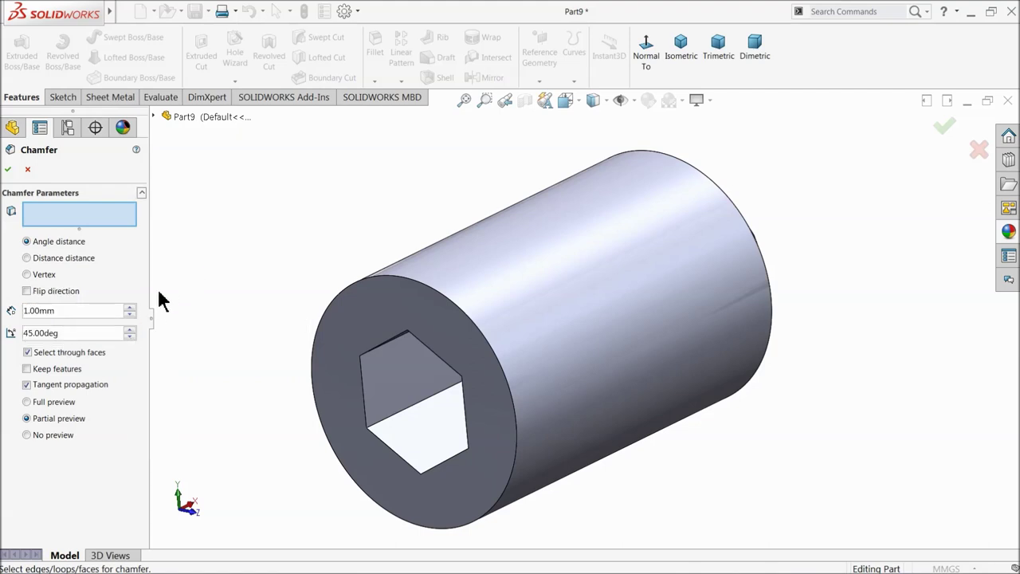
pyautogui.write('30')
pyautogui.press('Return')
pyautogui.click(360, 290)
pyautogui.moveTo(333, 308); pyautogui.dragTo(147, 323, button='middle')
pyautogui.write('0.1')
pyautogui.press('Return')
# Finalize the chamfer at 0.15 mm by 60° and fit the part in view
pyautogui.moveTo(256, 211)
pyautogui.mouseDown(button='middle')
pyautogui.moveTo(274, 237)
pyautogui.moveTo(244, 211)
pyautogui.mouseUp(button='middle')
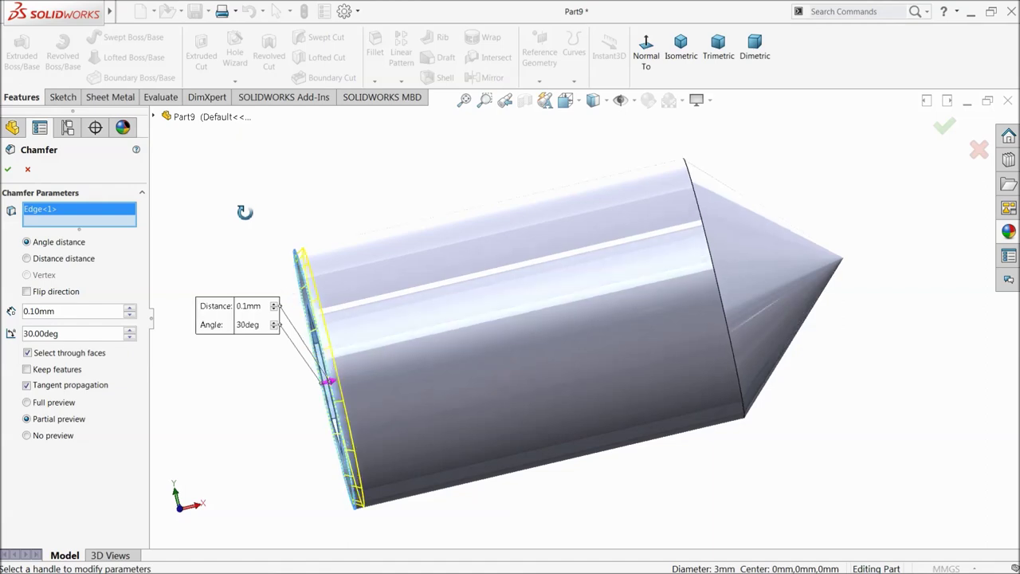
pyautogui.write('60')
pyautogui.press('Return')
pyautogui.scroll(-2, 337, 273)
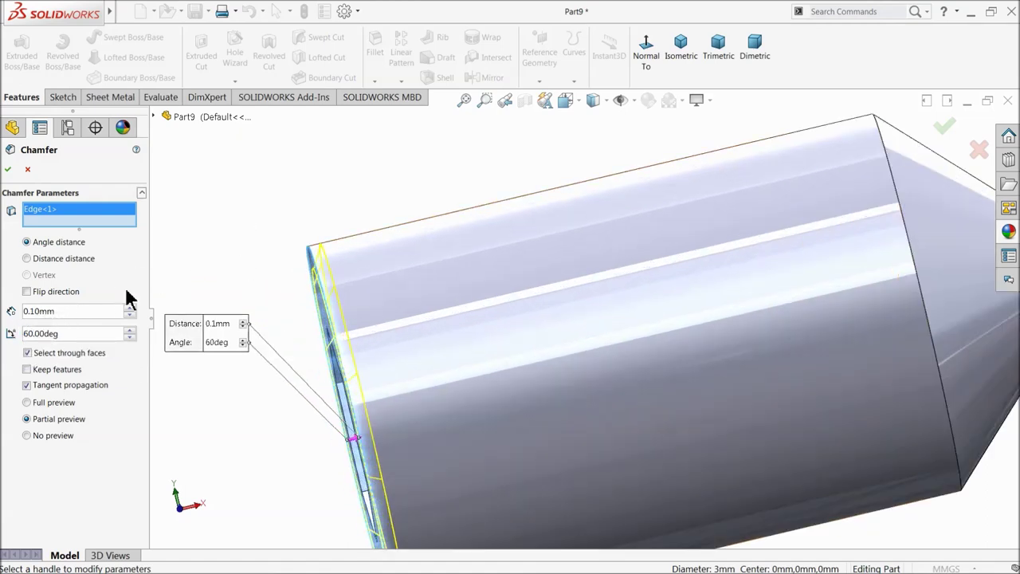
pyautogui.write('0.15')
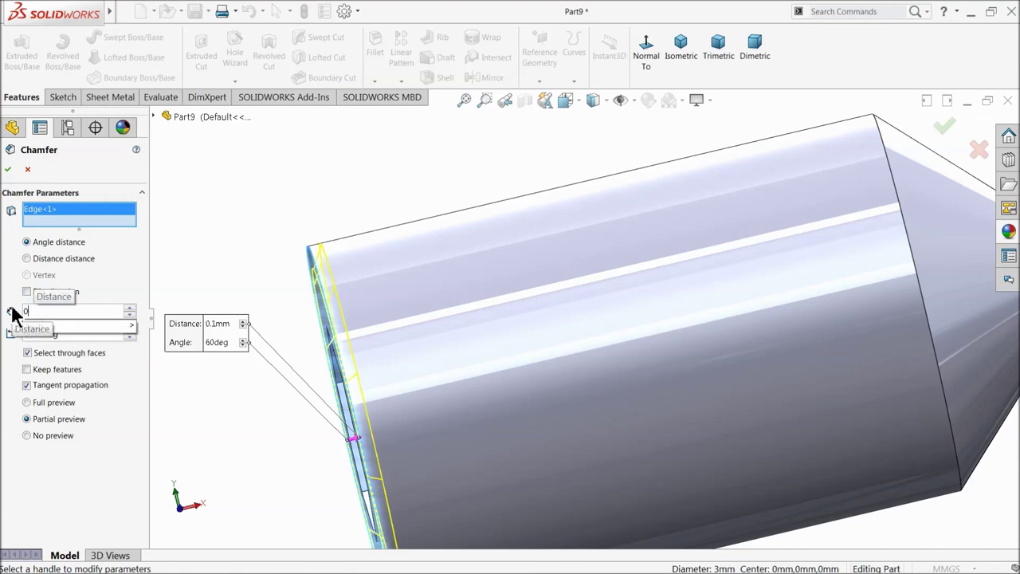
pyautogui.press('Return')
pyautogui.moveTo(182, 195); pyautogui.dragTo(110, 251, button='middle')
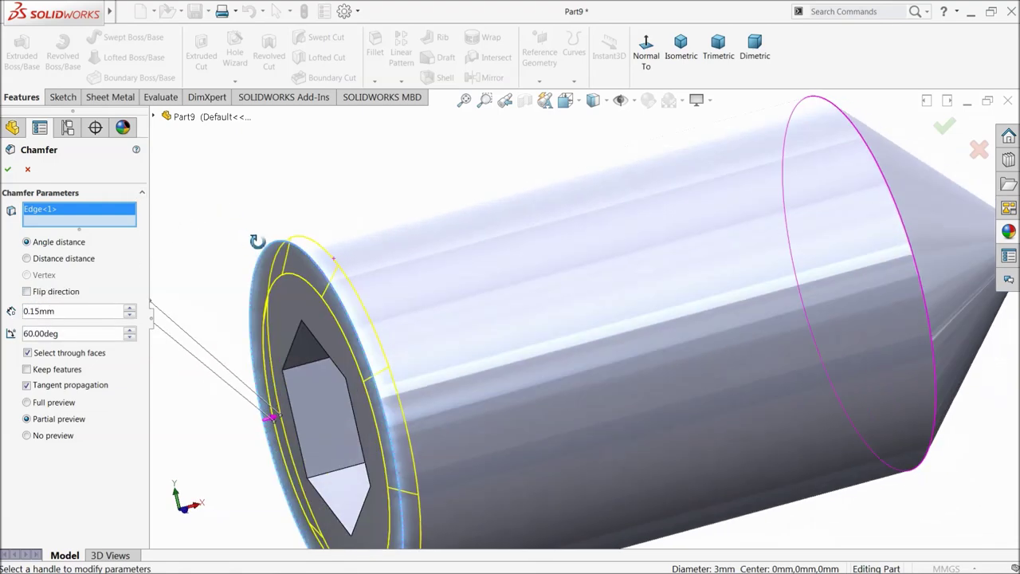
pyautogui.click(7, 169)
pyautogui.moveTo(263, 183); pyautogui.dragTo(281, 238, button='middle')
pyautogui.press('f')
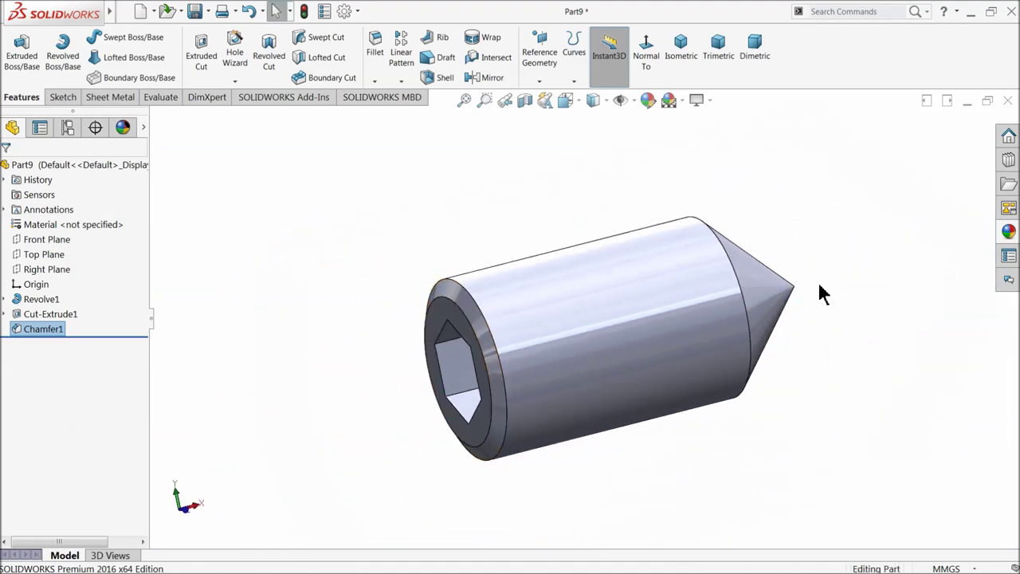
pyautogui.scroll(-2, 820, 292)
# Round the edge between the screw's cylinder and cone with a 0.2 mm fillet
pyautogui.click(376, 62)
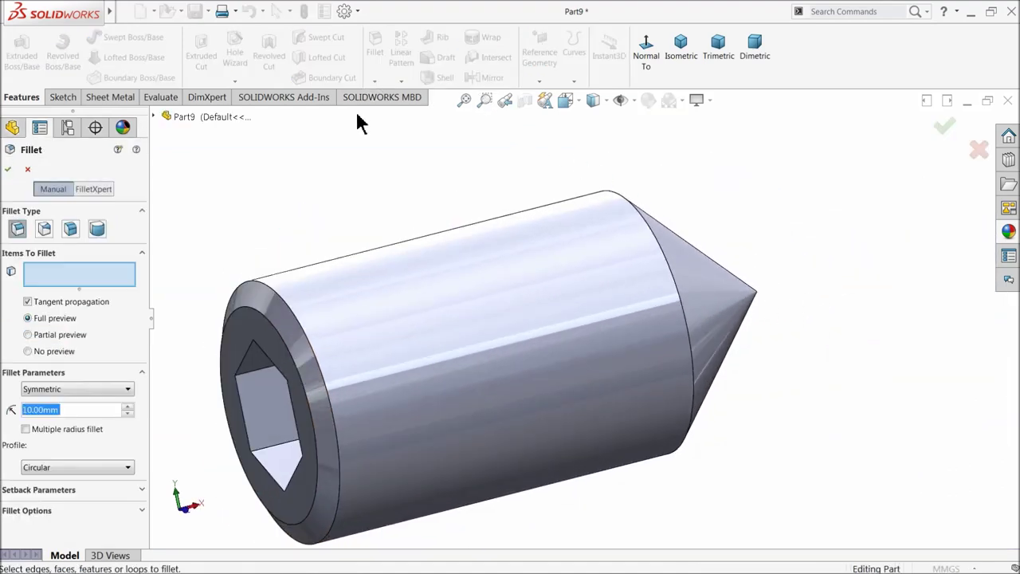
pyautogui.write('0.2')
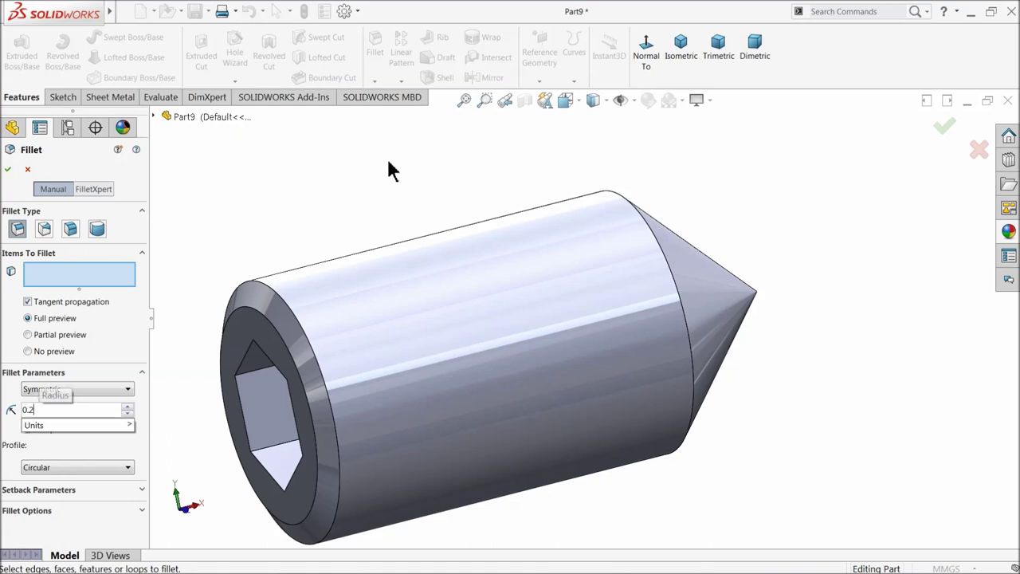
pyautogui.press('Return')
pyautogui.click(655, 241)
pyautogui.moveTo(659, 235); pyautogui.dragTo(643, 257, button='middle')
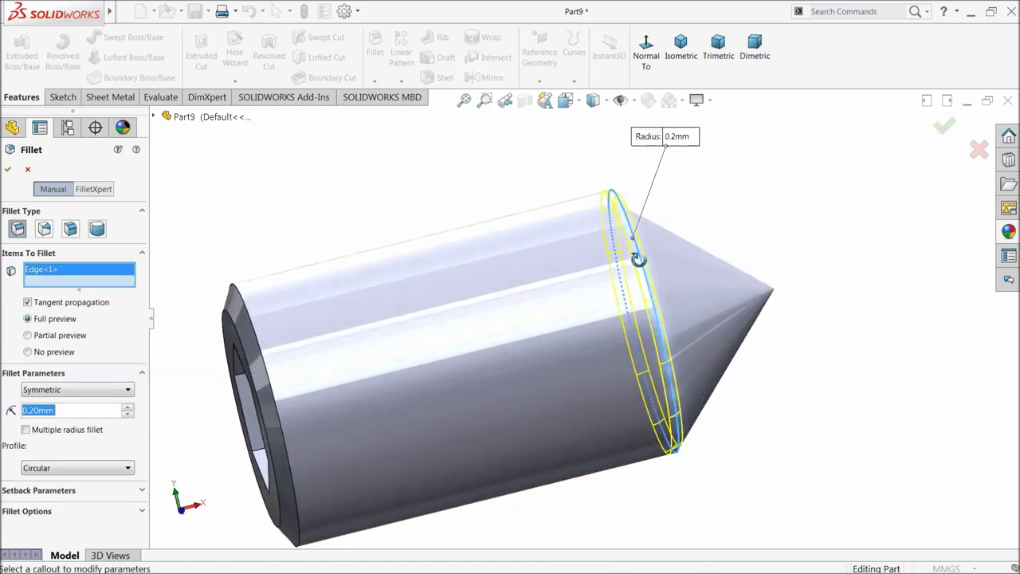
pyautogui.click(9, 169)
pyautogui.moveTo(388, 228); pyautogui.dragTo(482, 257, button='middle')
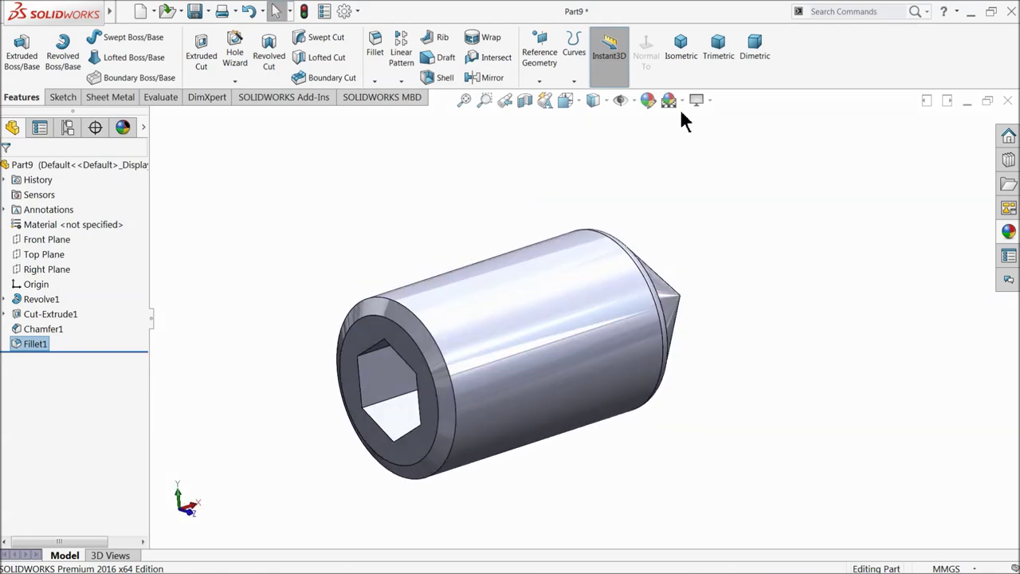
pyautogui.click(645, 101)
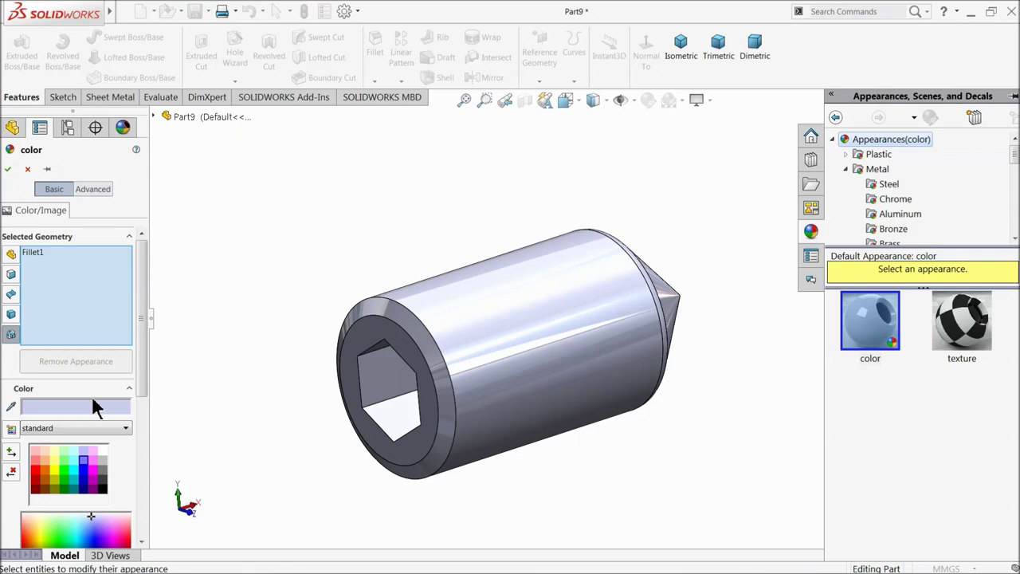
# Colour the fillet face and then the whole set screw dark grey
pyautogui.click(104, 479)
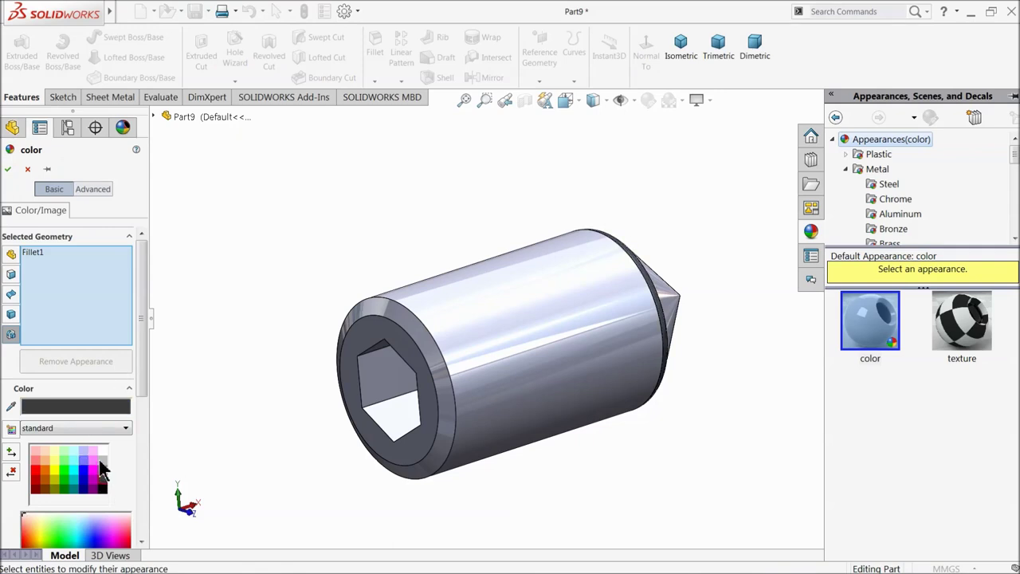
pyautogui.click(7, 169)
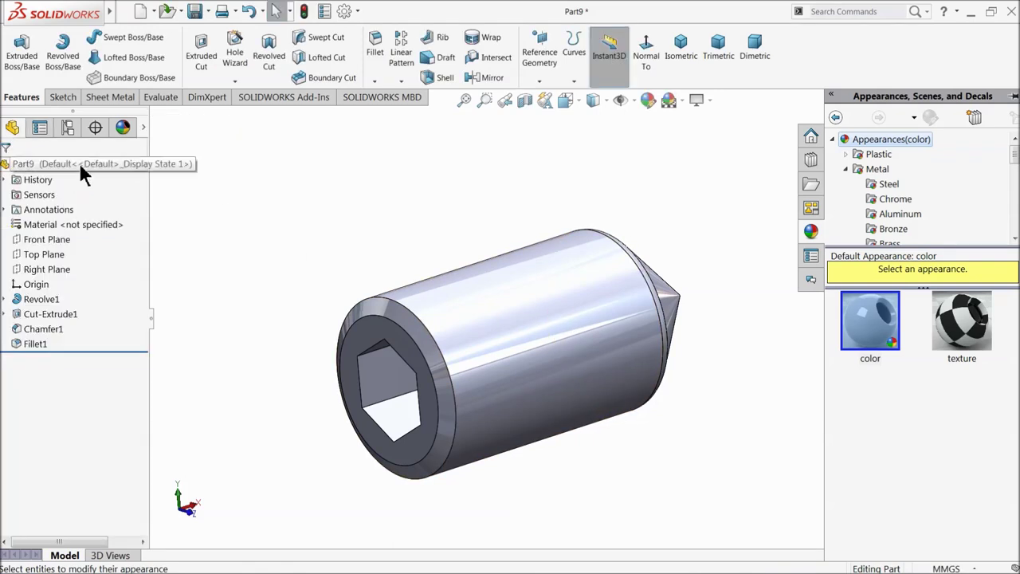
pyautogui.click(81, 165)
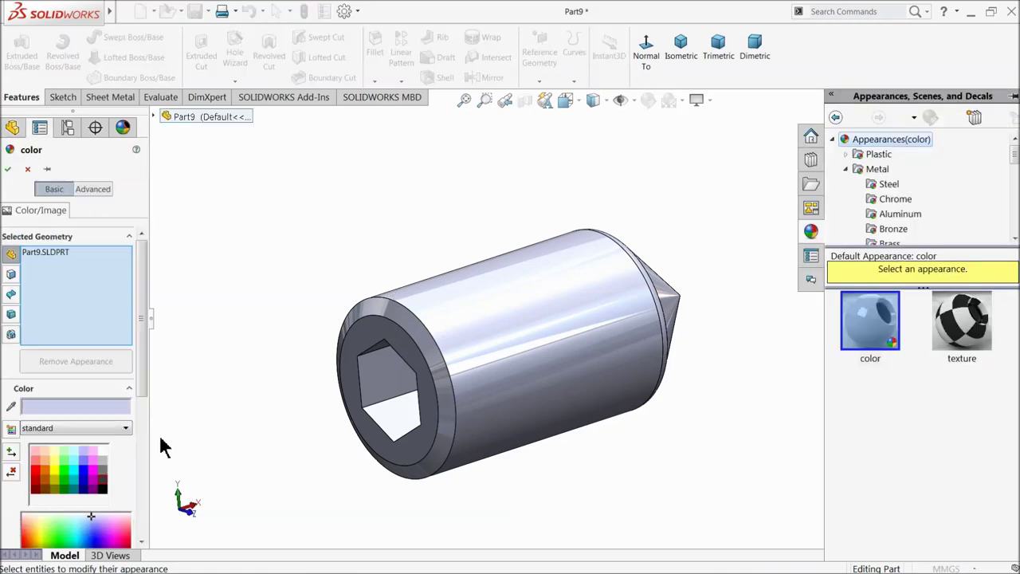
pyautogui.click(102, 477)
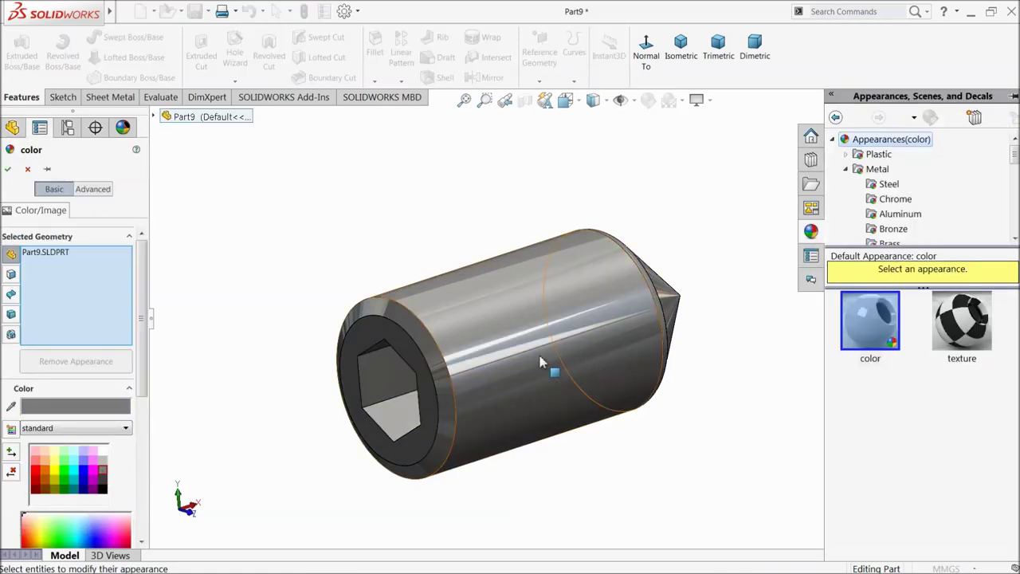
pyautogui.moveTo(547, 364)
pyautogui.mouseDown(button='middle')
pyautogui.moveTo(467, 346)
pyautogui.moveTo(547, 345)
pyautogui.mouseUp(button='middle')
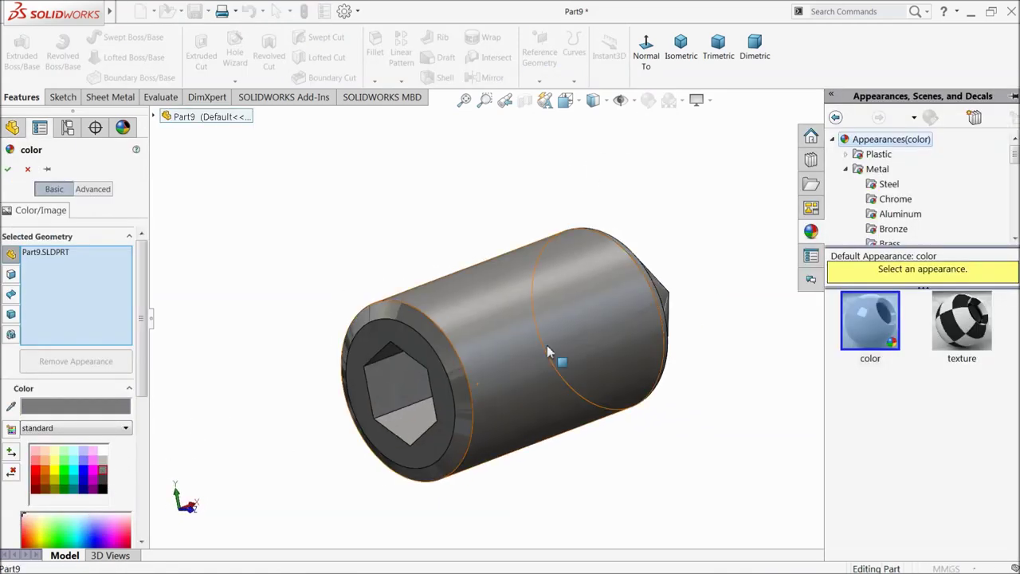
pyautogui.click(7, 169)
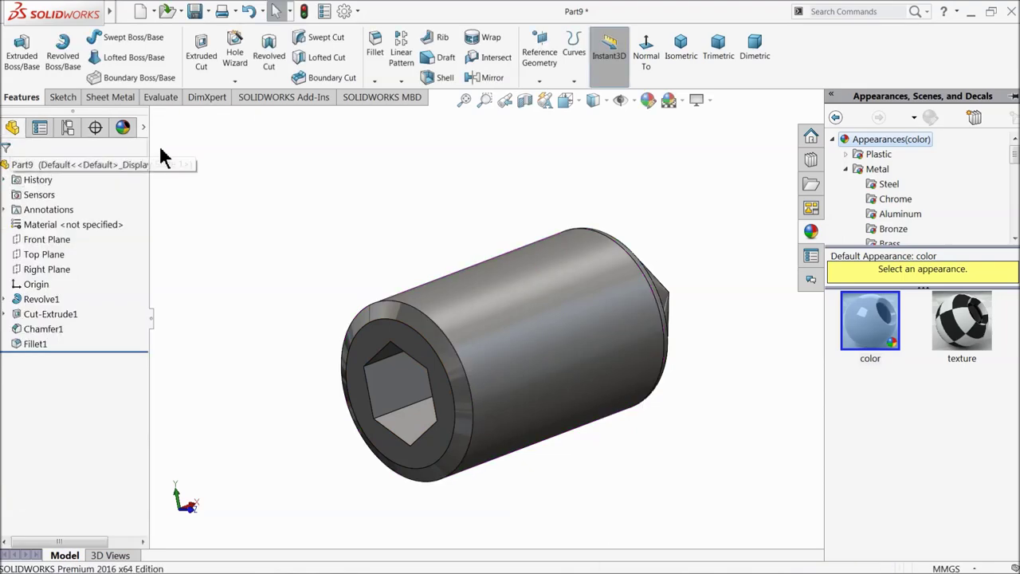
# Save the part as '10.socket set screw' in the Car Jack folder
pyautogui.click(195, 11)
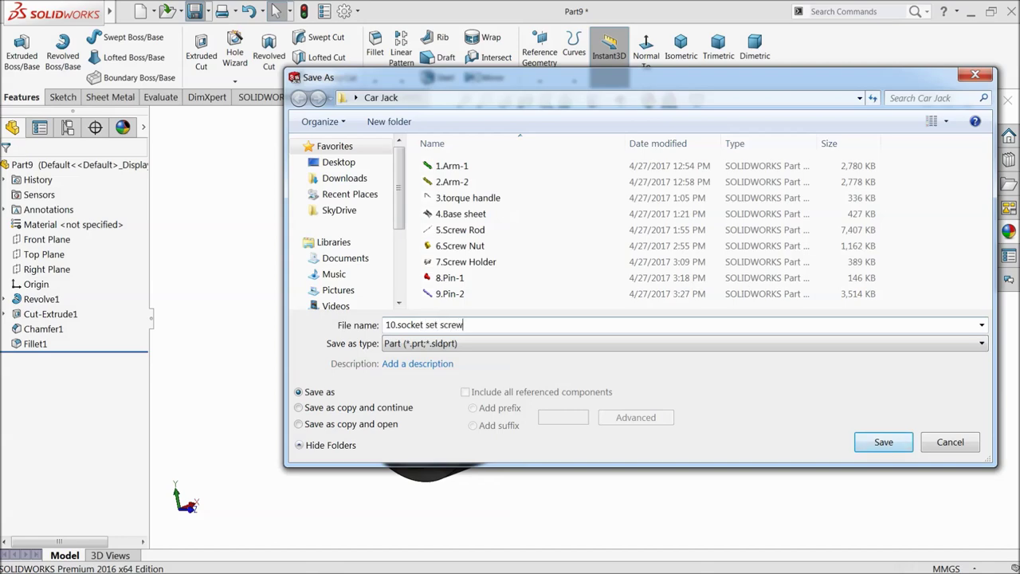
pyautogui.click(882, 444)
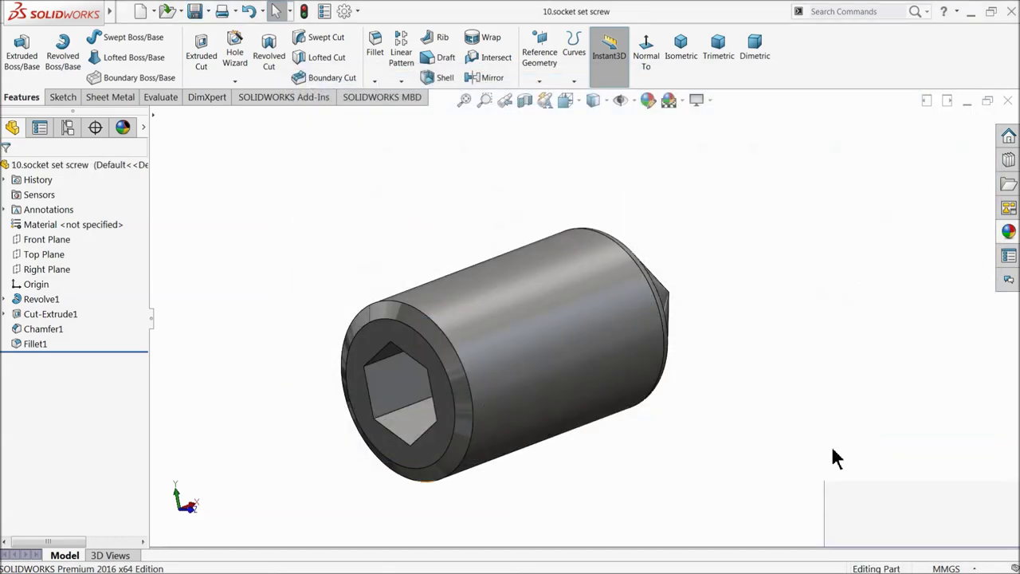
pyautogui.moveTo(701, 430)
pyautogui.mouseDown(button='middle')
pyautogui.moveTo(640, 419)
pyautogui.moveTo(697, 394)
pyautogui.mouseUp(button='middle')
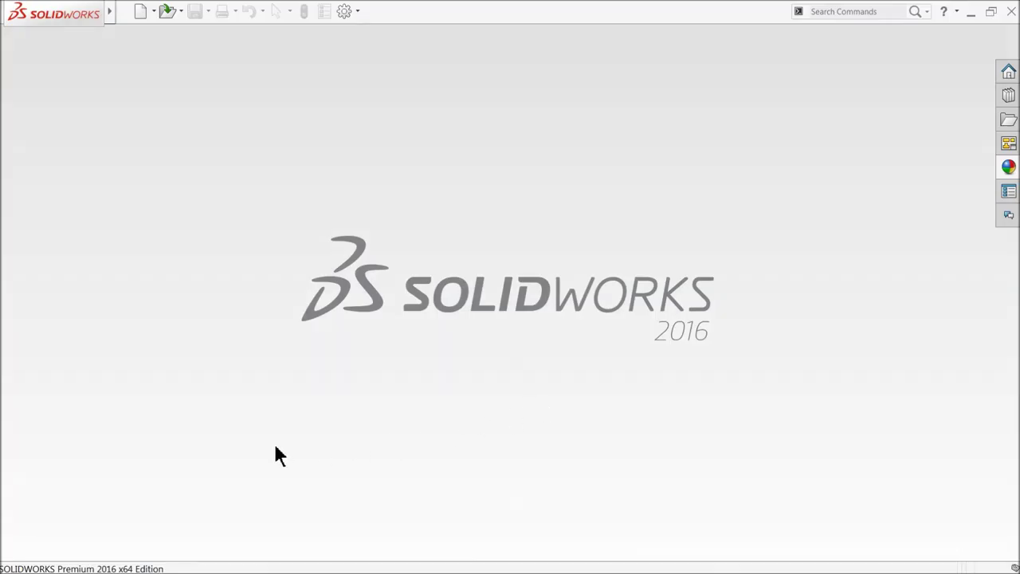
# Create a new assembly and place the 4.Base sheet part in it
pyautogui.click(141, 13)
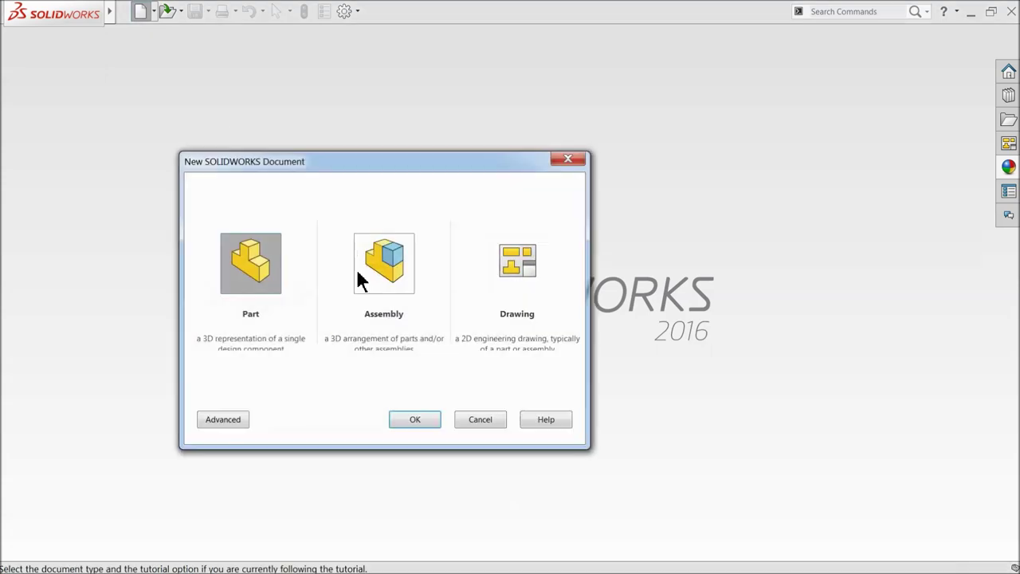
pyautogui.click(382, 267)
pyautogui.click(411, 419)
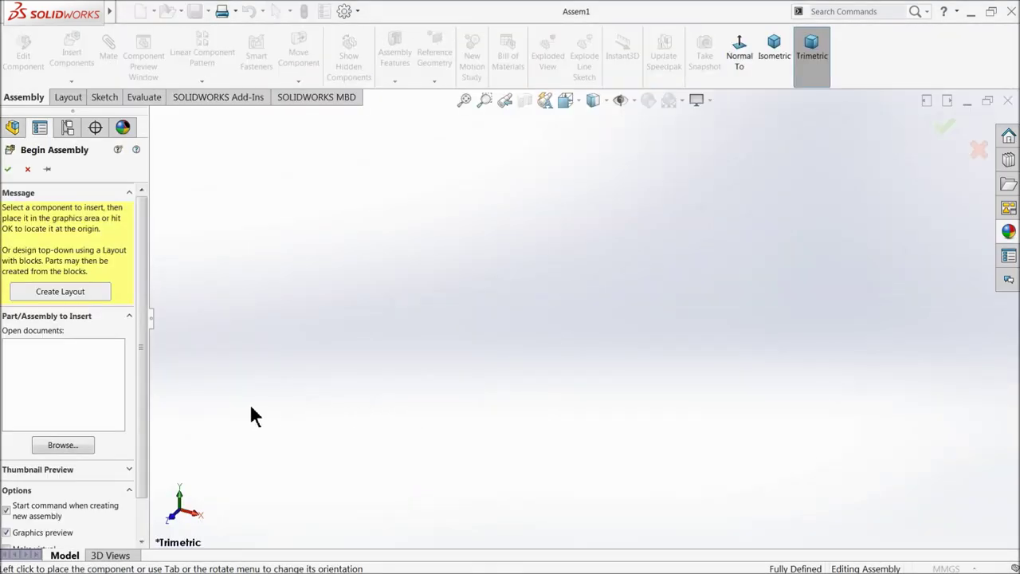
pyautogui.click(62, 446)
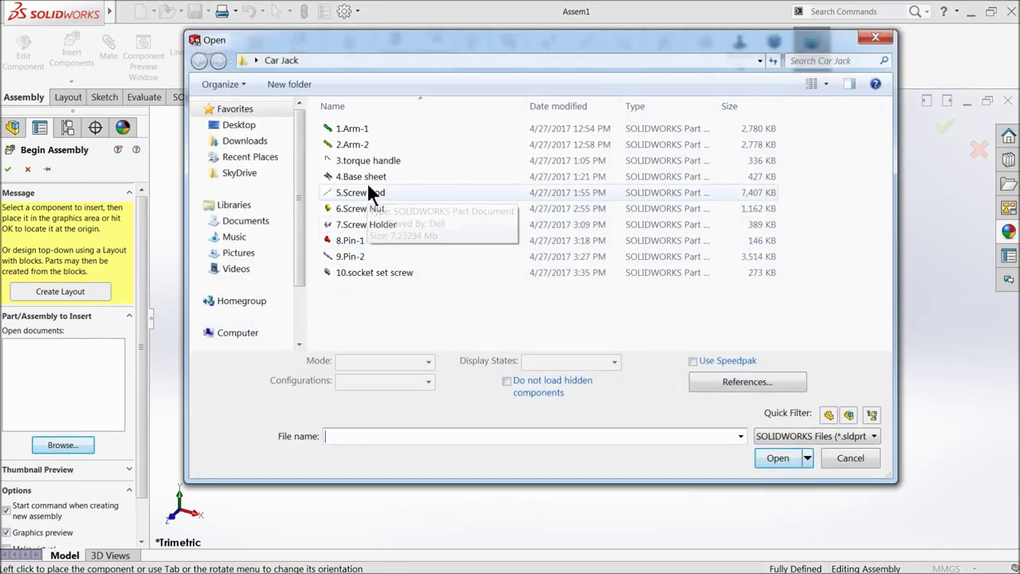
pyautogui.click(367, 180)
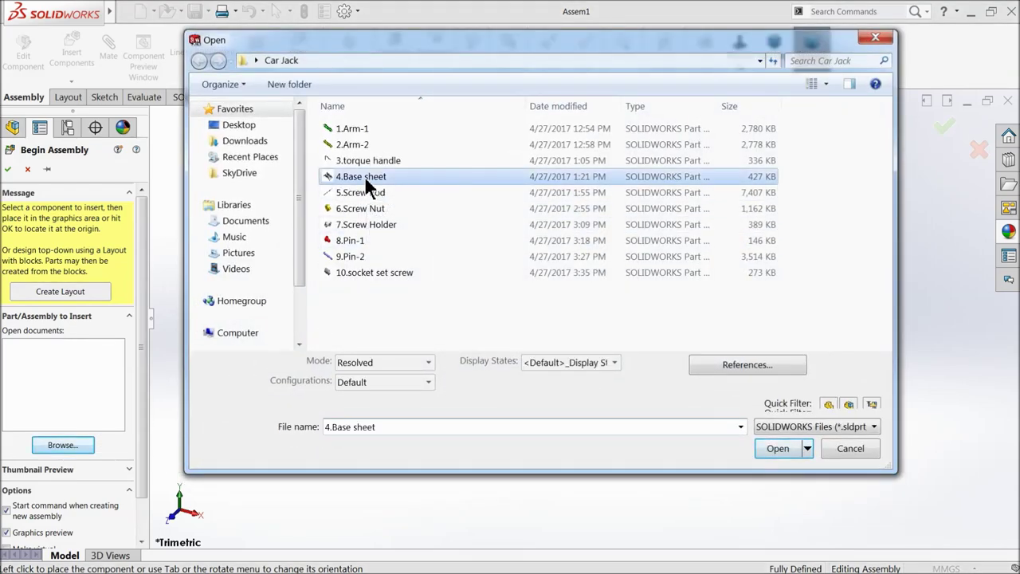
pyautogui.click(797, 451)
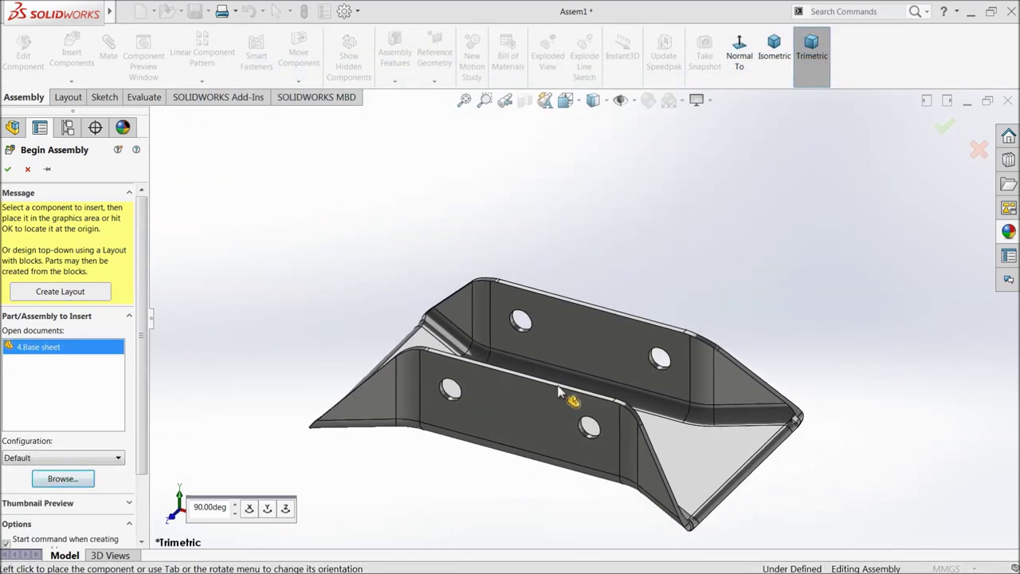
pyautogui.click(549, 377)
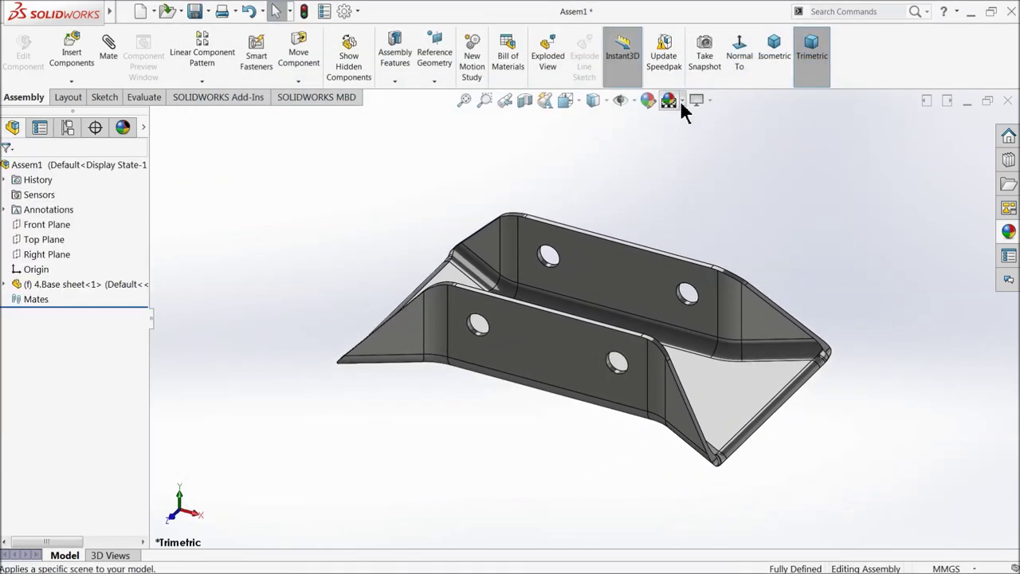
# Apply the Plain White scene and add a second 4.Base sheet copy above the first
pyautogui.click(683, 101)
pyautogui.click(701, 78)
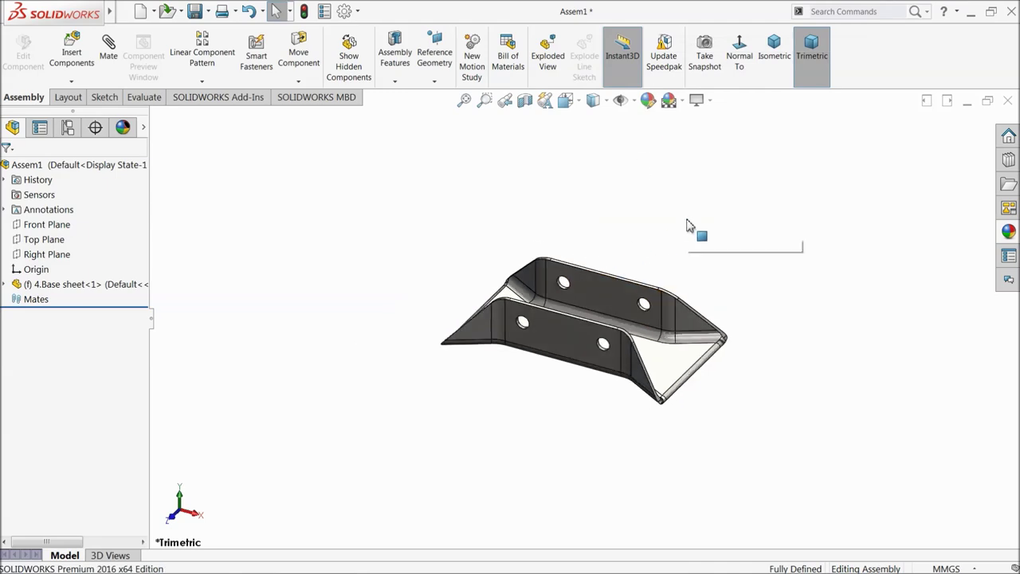
pyautogui.scroll(-1, 689, 226)
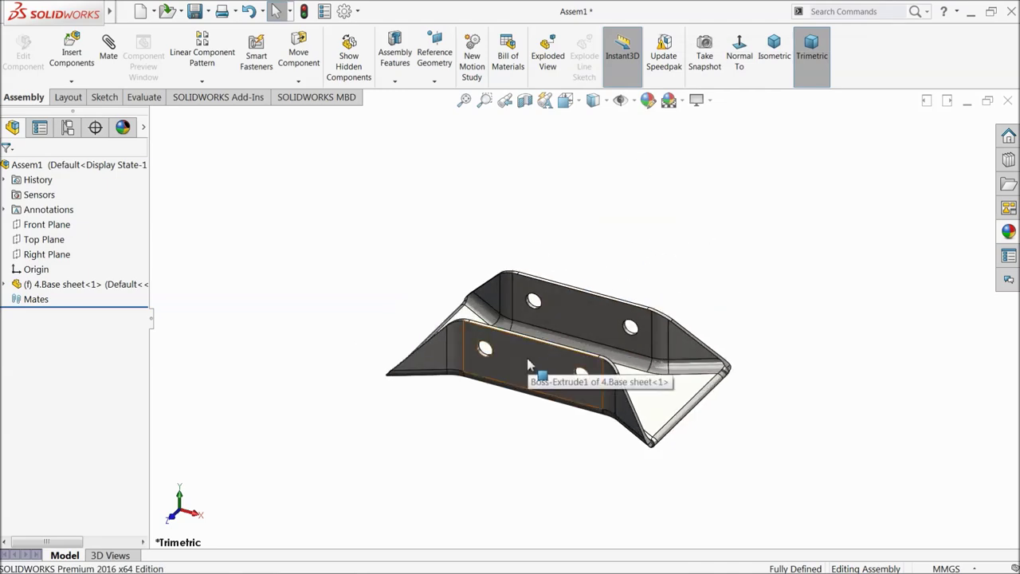
pyautogui.keyDown('ctrl'); pyautogui.moveTo(532, 360); pyautogui.dragTo(530, 170); pyautogui.keyUp('ctrl')
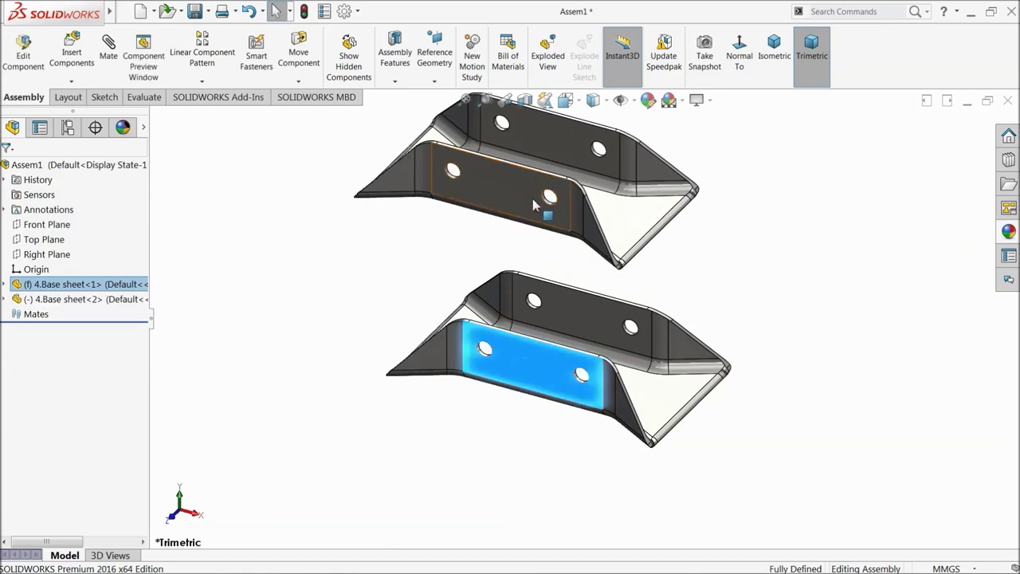
pyautogui.press('f')
# Rotate the upper base sheet copy upside down
pyautogui.click(298, 81)
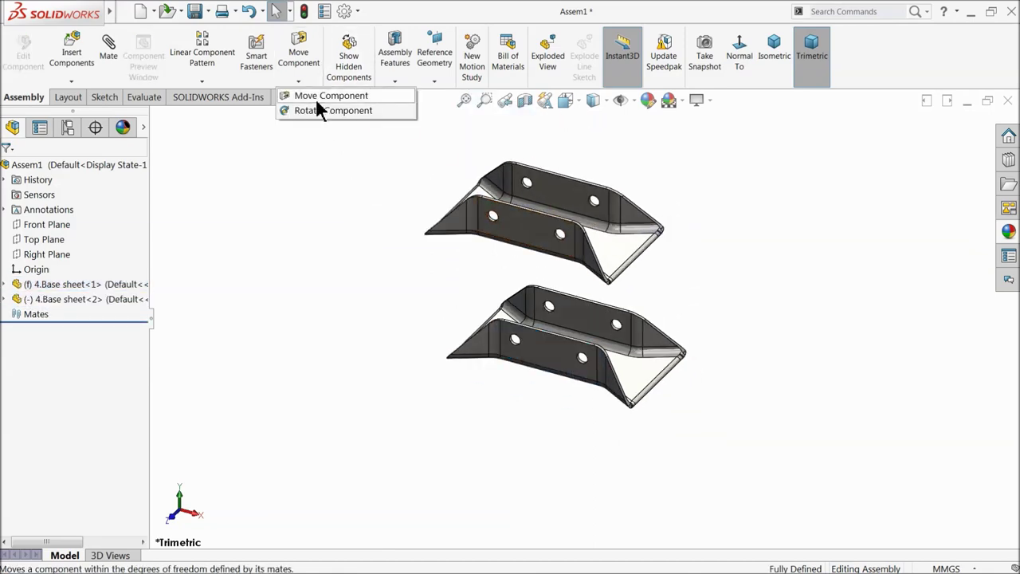
pyautogui.click(318, 112)
pyautogui.moveTo(541, 249); pyautogui.dragTo(319, 154)
pyautogui.click(7, 170)
# Insert the 1.Arm-1 and 9.Pin-2 parts into the assembly
pyautogui.click(71, 53)
pyautogui.click(56, 434)
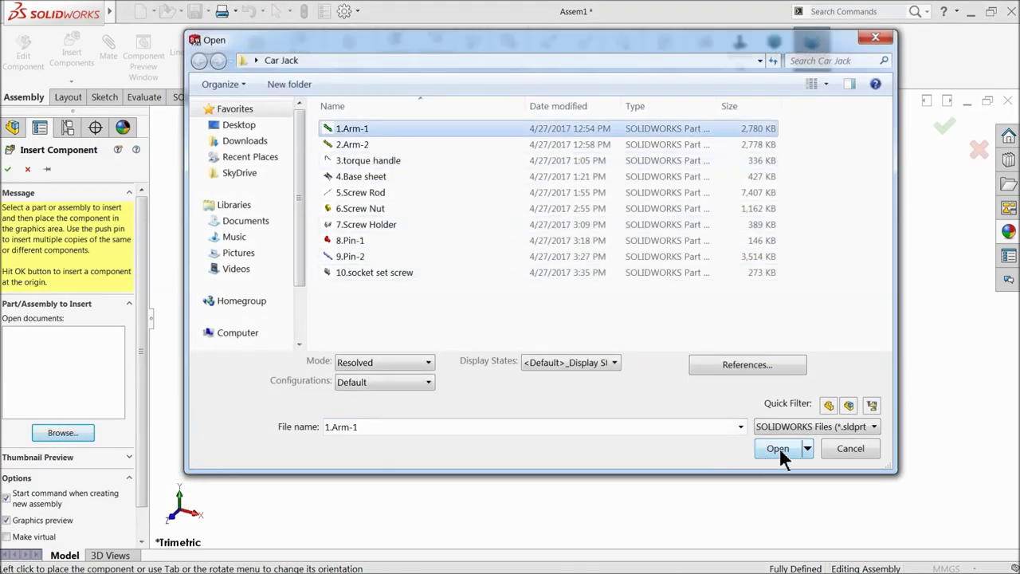
pyautogui.keyDown('ctrl'); pyautogui.click(346, 258); pyautogui.keyUp('ctrl')
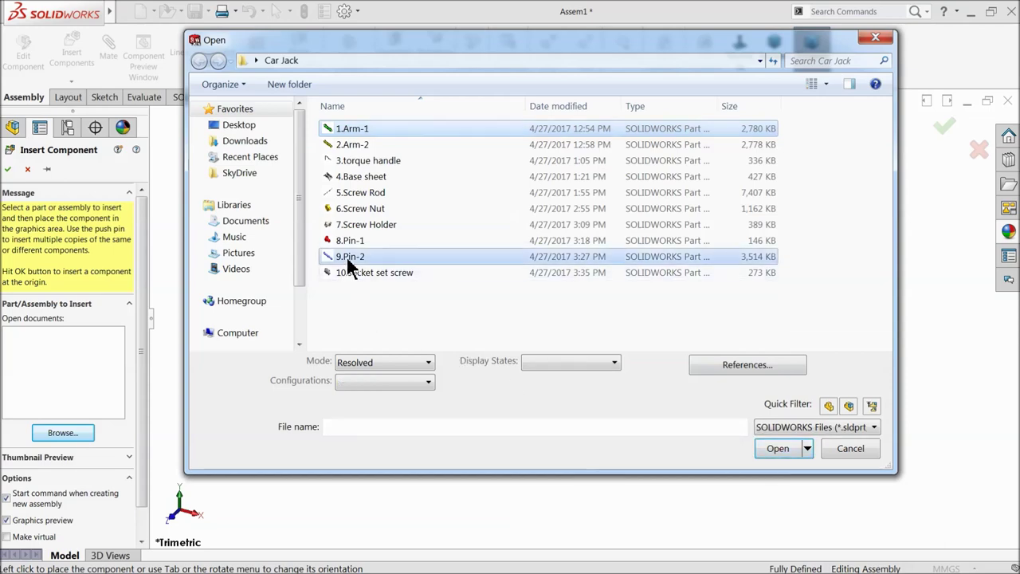
pyautogui.click(777, 459)
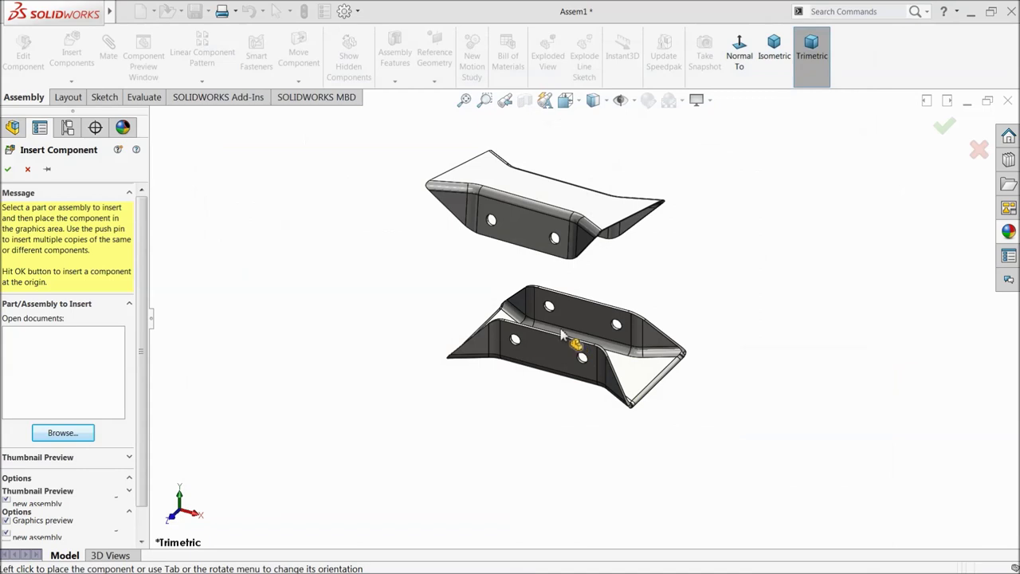
pyautogui.click(485, 268)
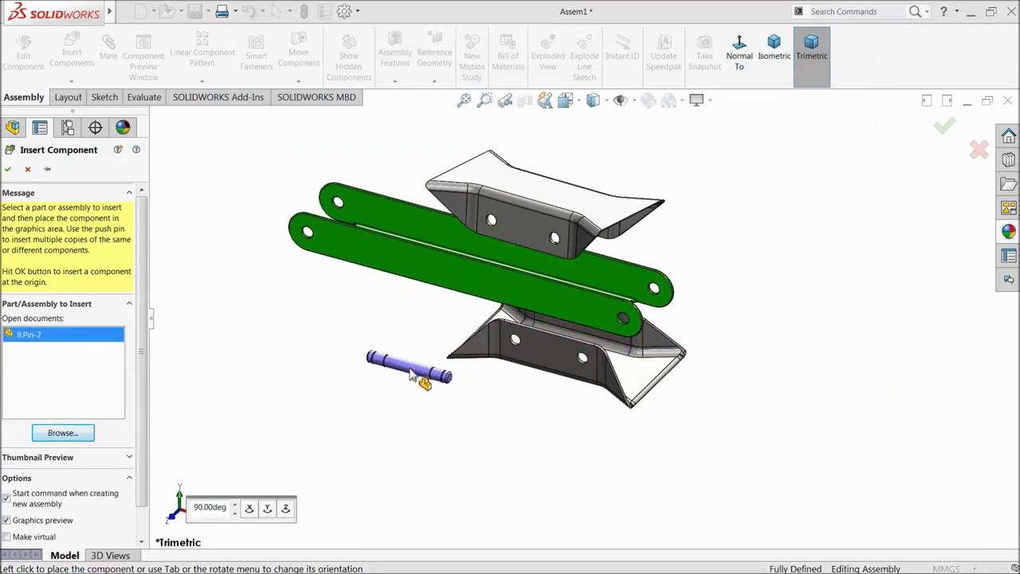
pyautogui.click(422, 374)
pyautogui.scroll(-2, 574, 296)
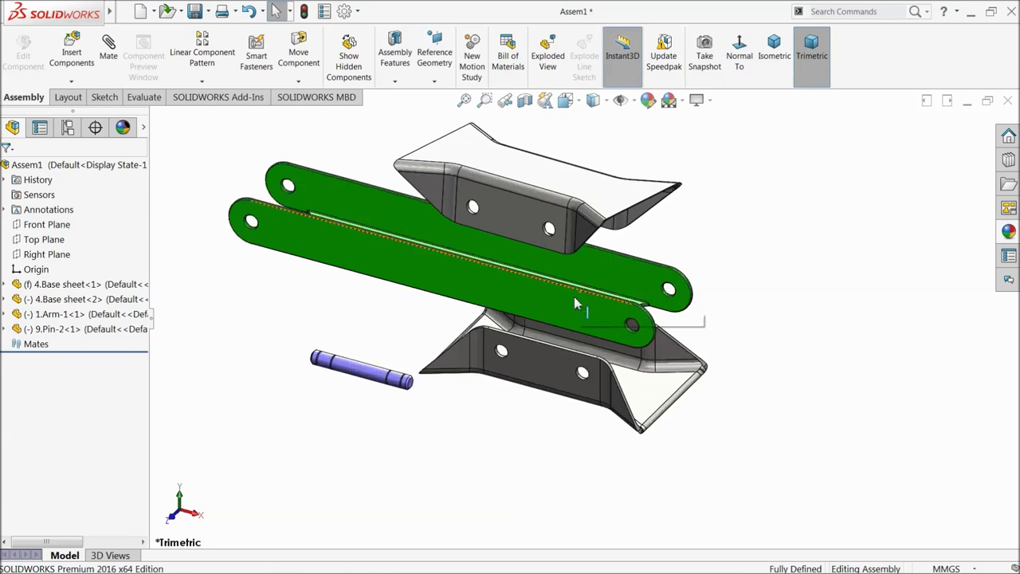
# Ctrl-drag a second 1.Arm-1 copy and drop it to the right
pyautogui.keyDown('ctrl'); pyautogui.moveTo(546, 299); pyautogui.dragTo(794, 235); pyautogui.keyUp('ctrl')
pyautogui.click(788, 243)
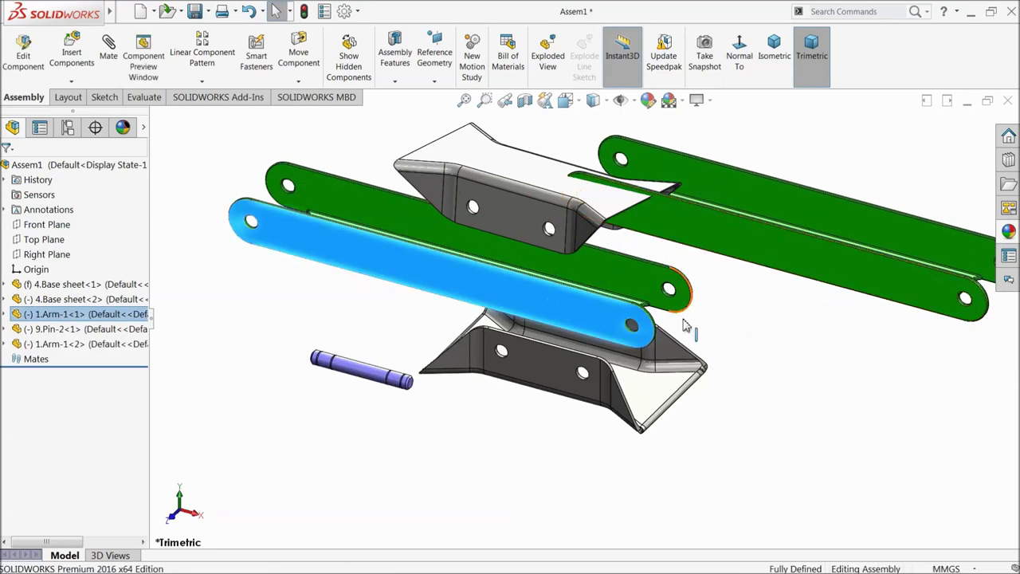
pyautogui.scroll(3, 580, 305)
pyautogui.scroll(-3, 580, 306)
pyautogui.click(580, 306)
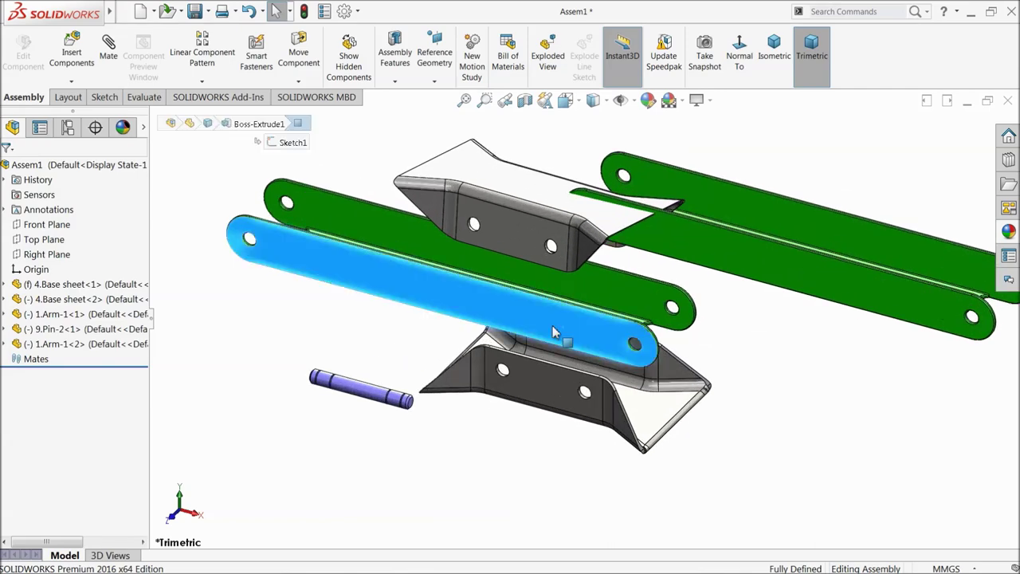
pyautogui.scroll(-2, 353, 294)
pyautogui.scroll(-3, 455, 302)
pyautogui.click(437, 416)
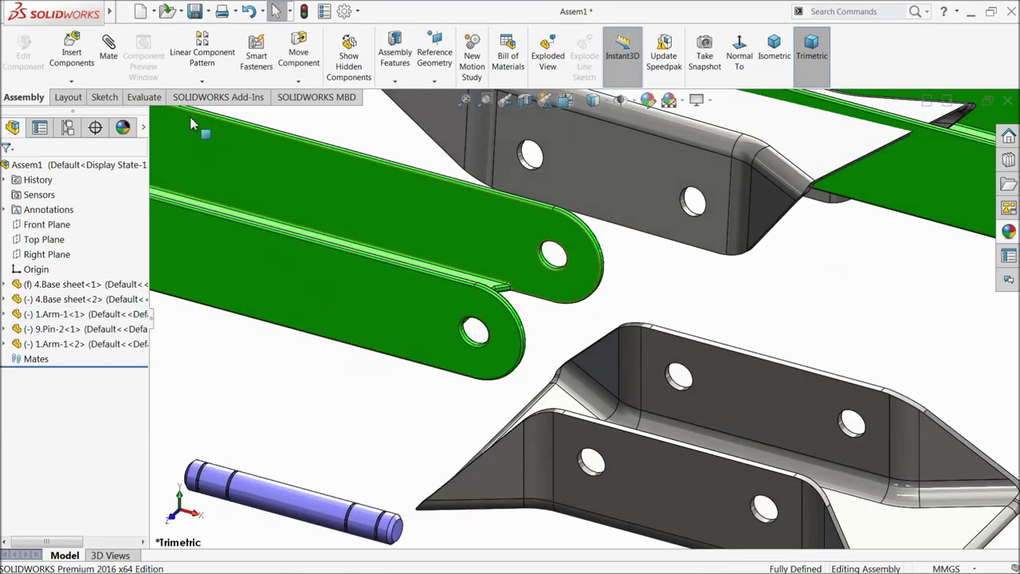
# Add a Concentric mate between the lower base sheet hole and the arm's lower hole
pyautogui.click(108, 48)
pyautogui.scroll(-3, 590, 431)
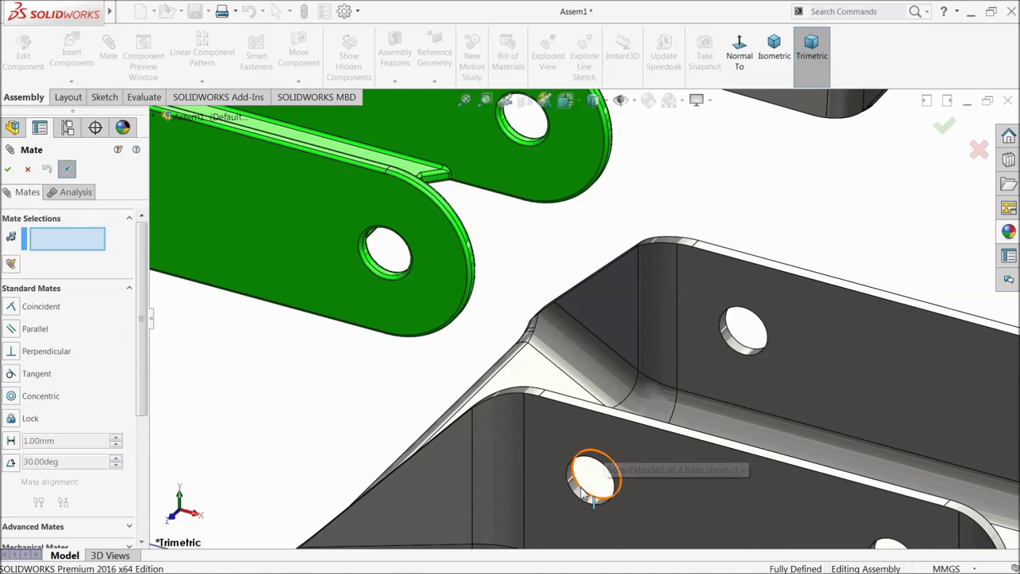
pyautogui.click(580, 496)
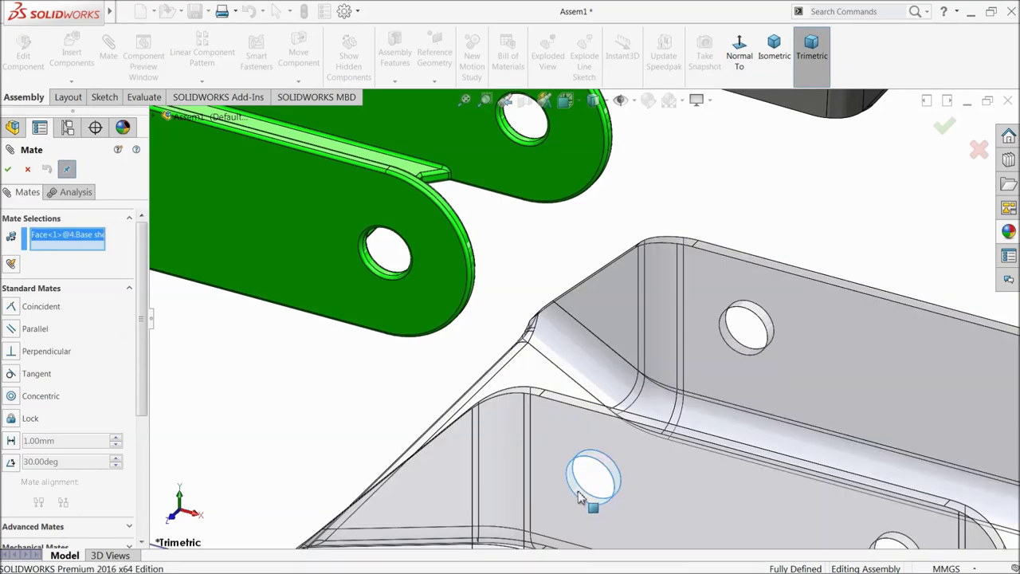
pyautogui.rightClick(92, 252)
pyautogui.click(108, 243)
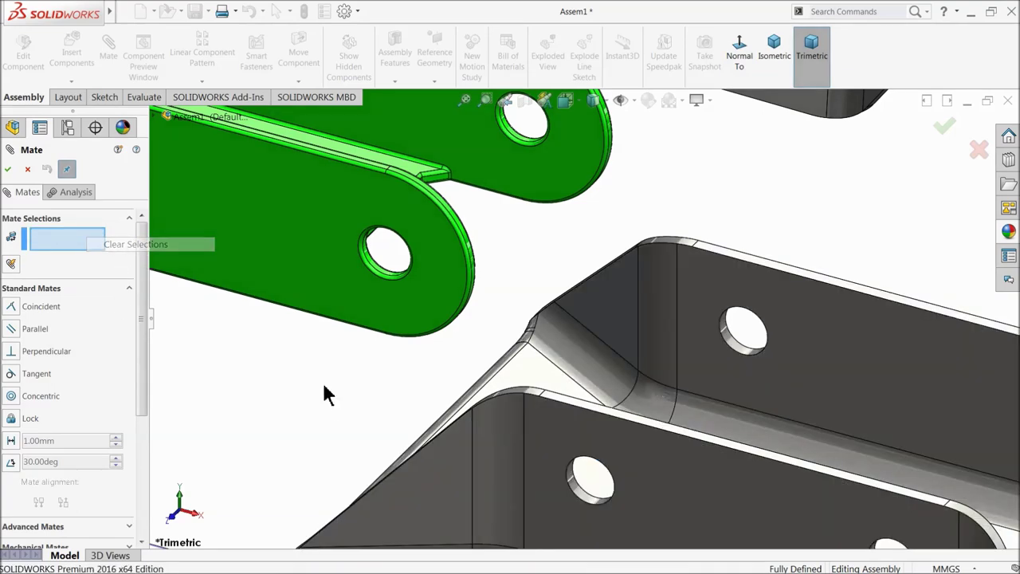
pyautogui.scroll(-3, 558, 478)
pyautogui.click(533, 455)
pyautogui.scroll(5, 537, 447)
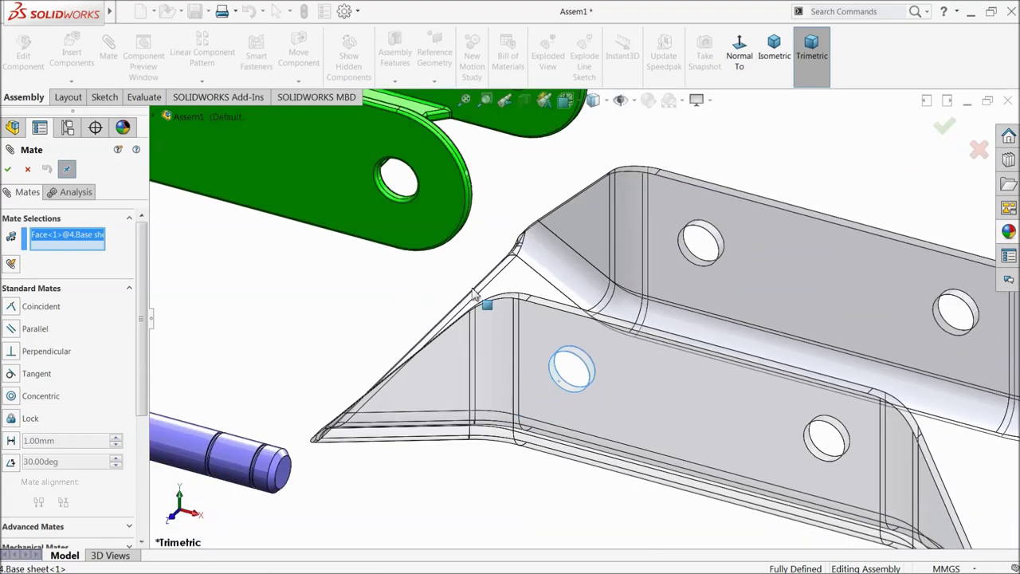
pyautogui.scroll(-6, 417, 210)
pyautogui.click(451, 282)
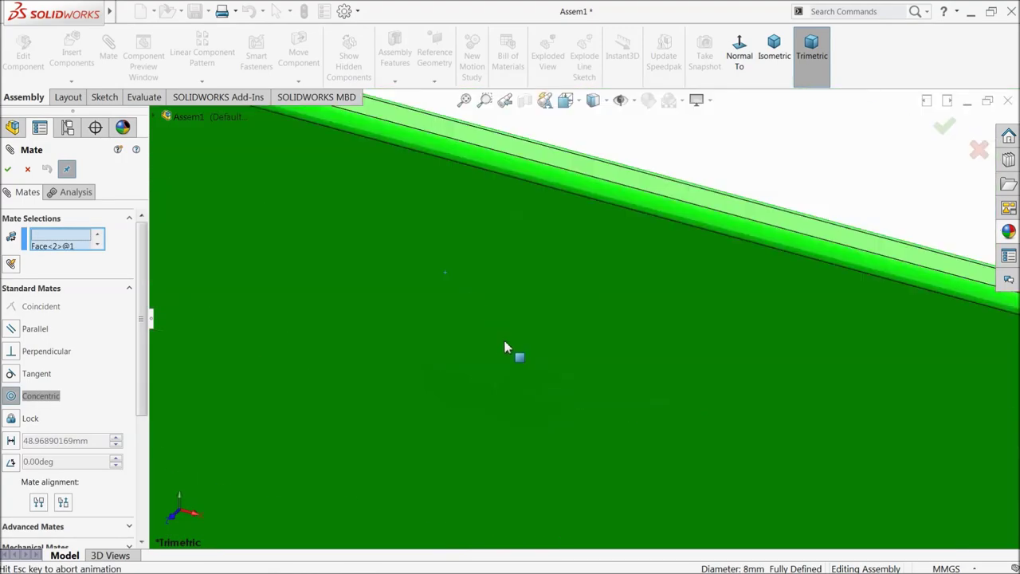
pyautogui.scroll(5, 751, 443)
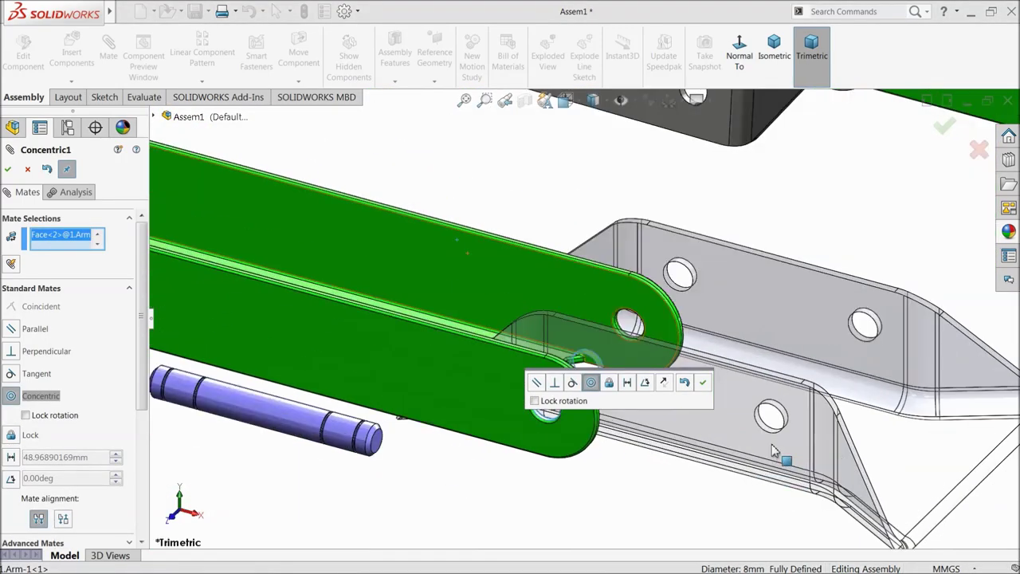
pyautogui.click(703, 383)
# Add a trial Coincident mate between a base sheet face and an arm face
pyautogui.scroll(3, 590, 377)
pyautogui.scroll(-3, 604, 375)
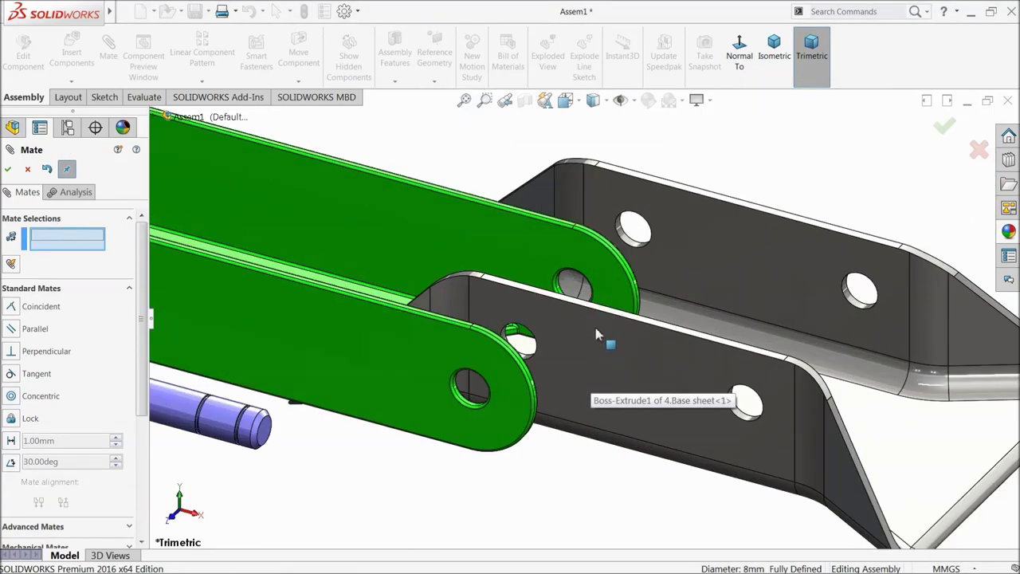
pyautogui.click(618, 207)
pyautogui.click(619, 210)
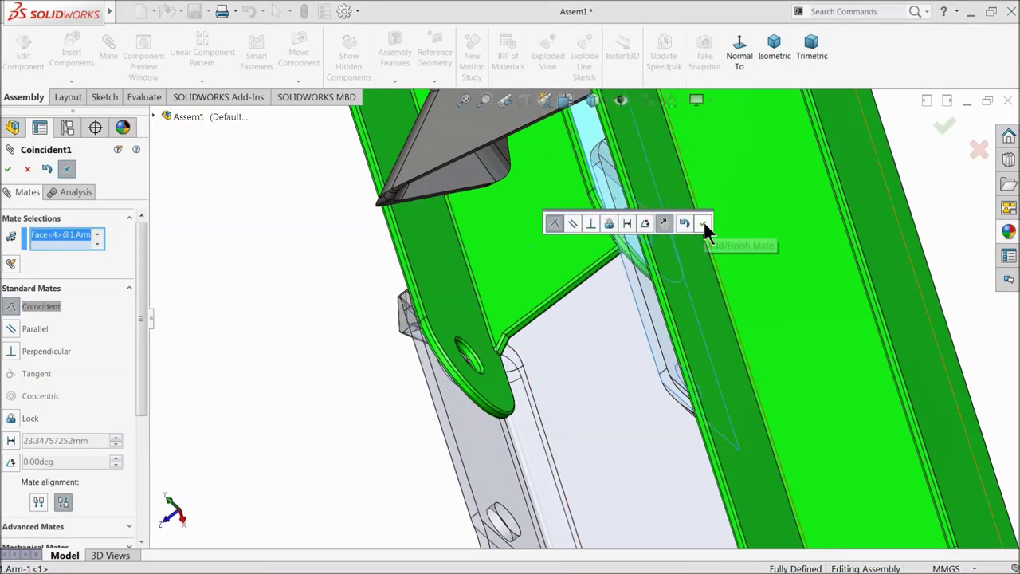
pyautogui.click(704, 224)
# Delete the Coincident1 mate from the tree, keeping only Concentric1, and close the mate settings
pyautogui.moveTo(637, 311)
pyautogui.mouseDown(button='middle')
pyautogui.moveTo(619, 342)
pyautogui.moveTo(631, 315)
pyautogui.mouseUp(button='middle')
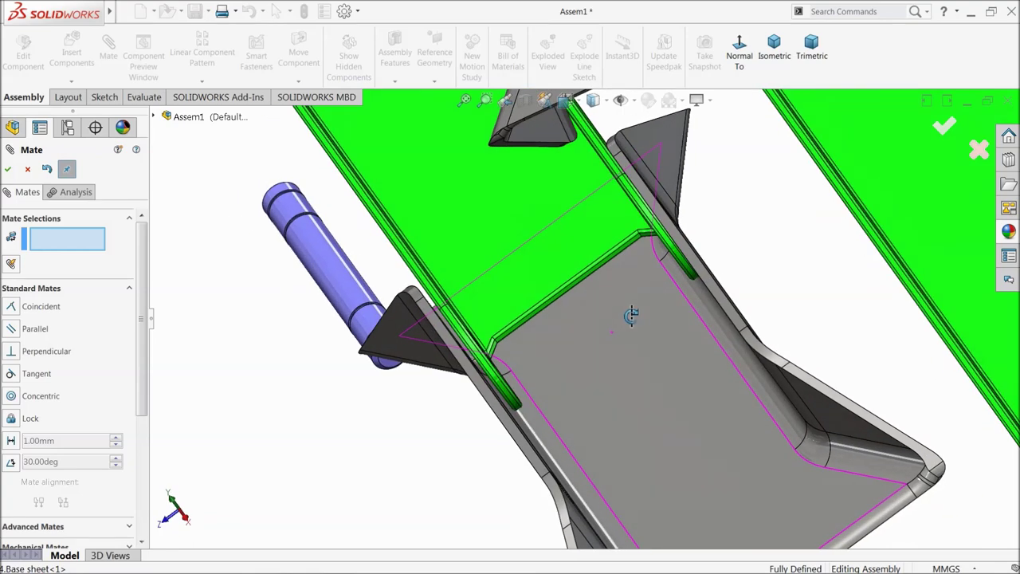
pyautogui.scroll(-3, 631, 315)
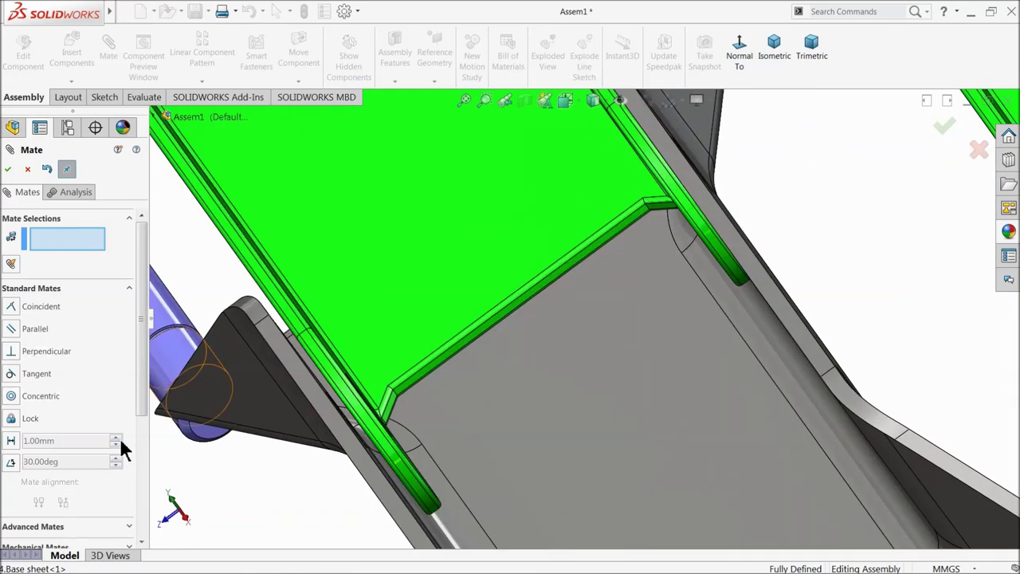
pyautogui.moveTo(141, 297); pyautogui.dragTo(148, 369)
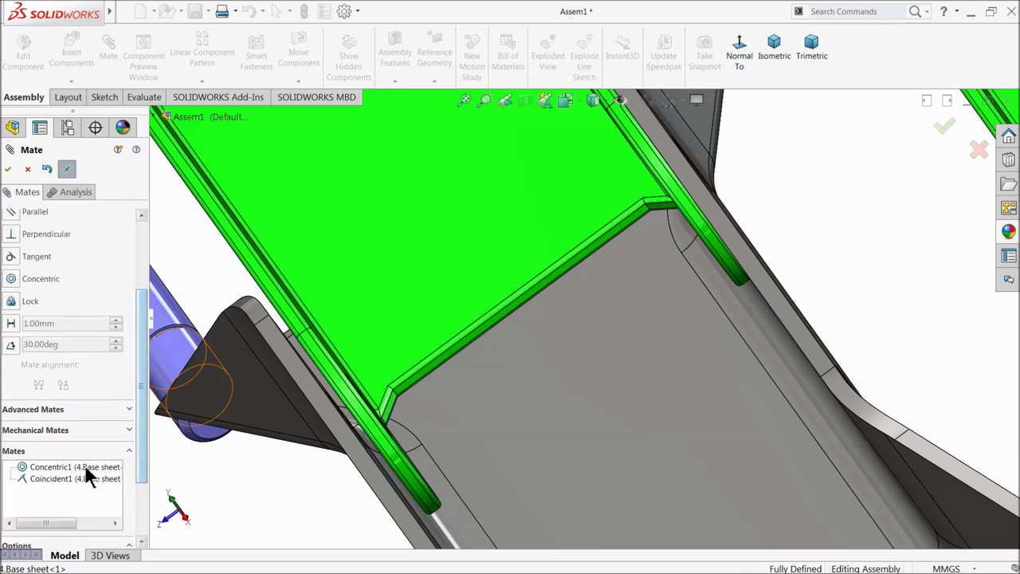
pyautogui.click(67, 479)
pyautogui.rightClick(65, 476)
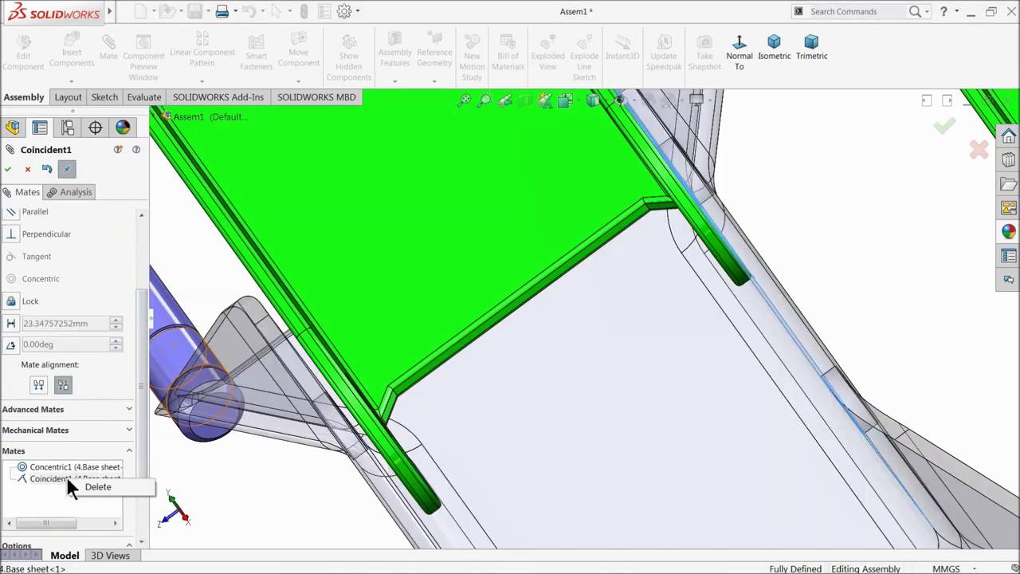
pyautogui.click(93, 483)
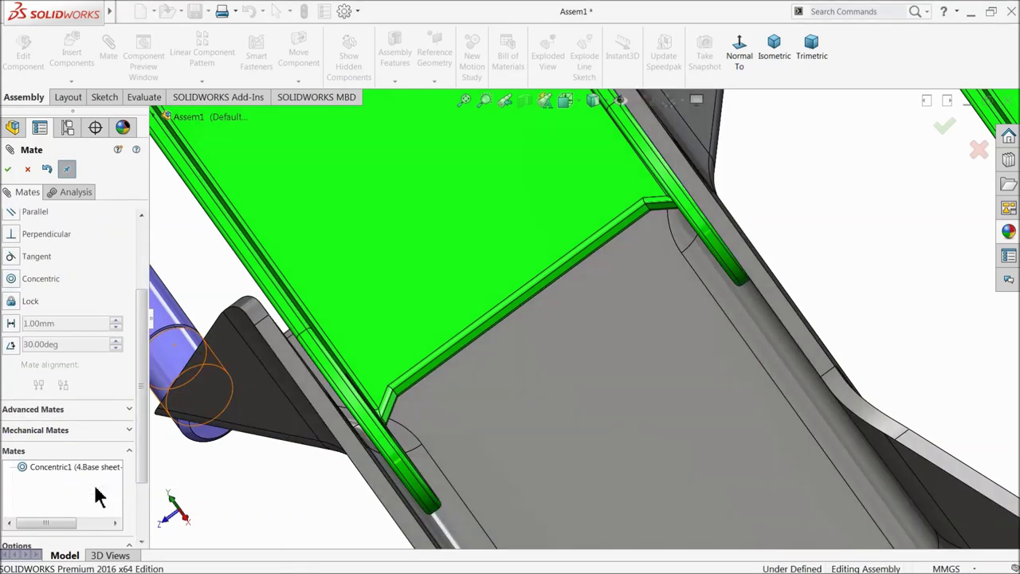
pyautogui.click(29, 170)
pyautogui.click(539, 197)
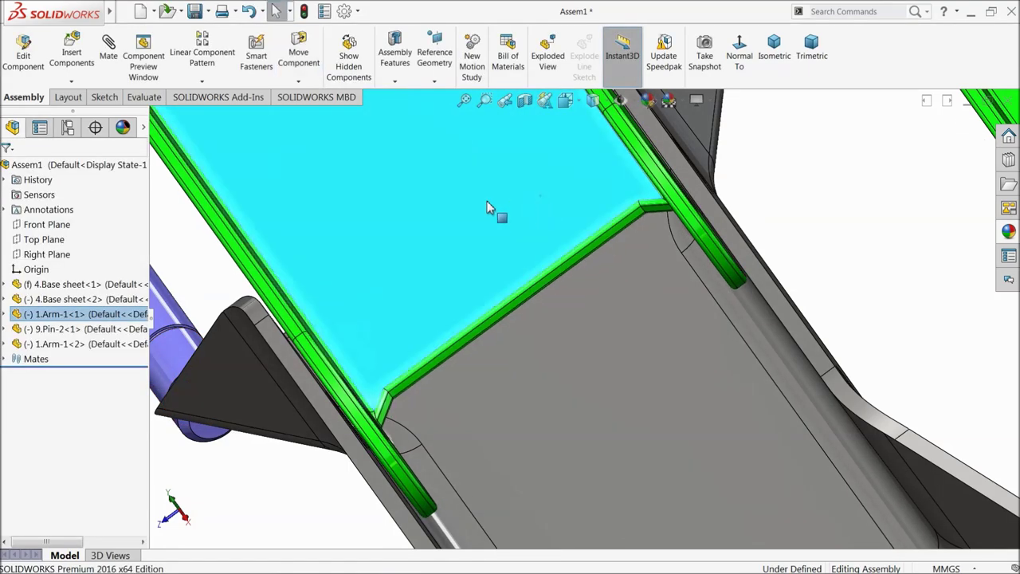
pyautogui.press('Escape')
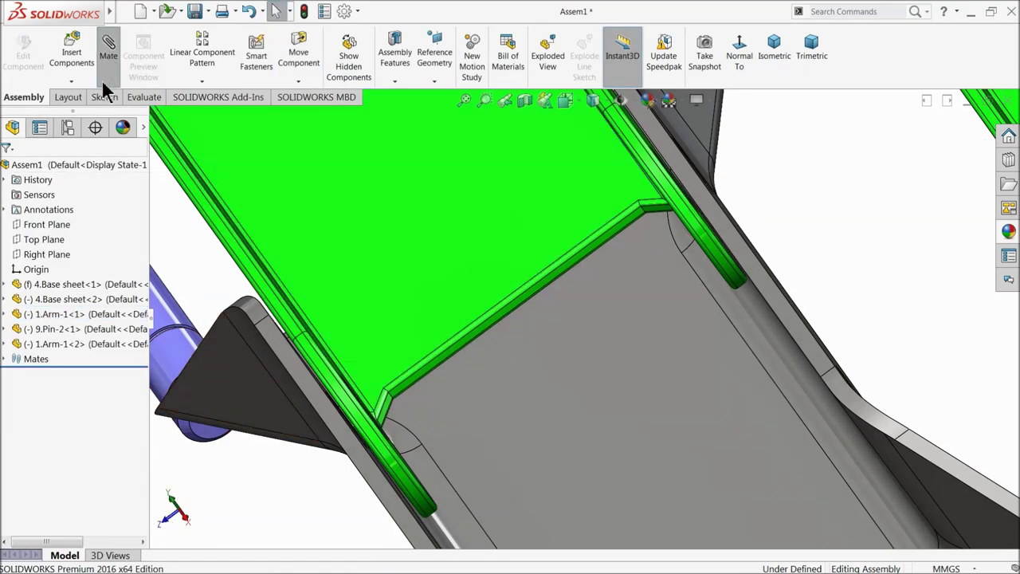
# Set up a Width advanced mate: base sheet side faces as Width, two 1.Arm-1 faces as Tab
pyautogui.click(109, 56)
pyautogui.click(128, 290)
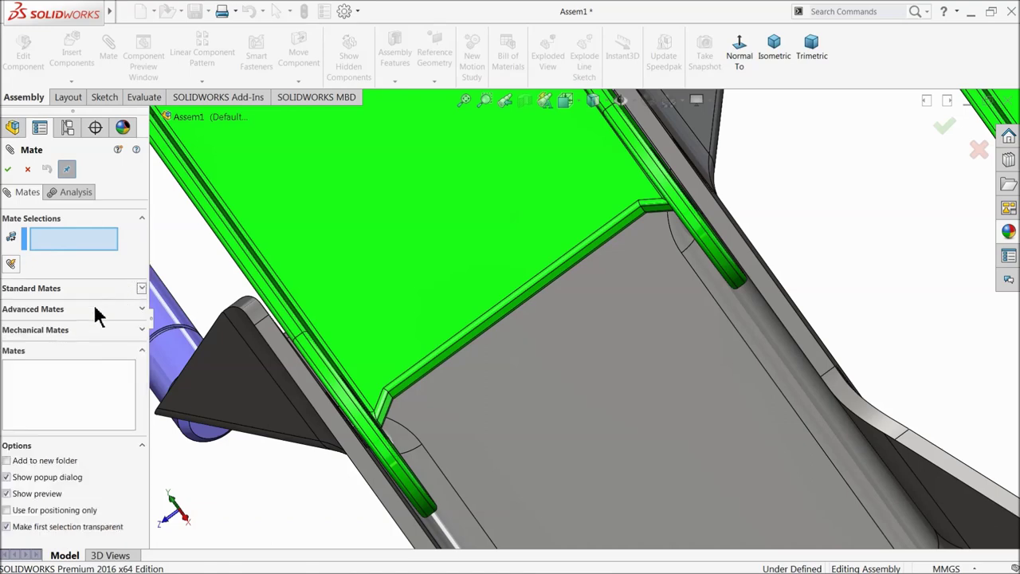
pyautogui.click(58, 307)
pyautogui.click(12, 360)
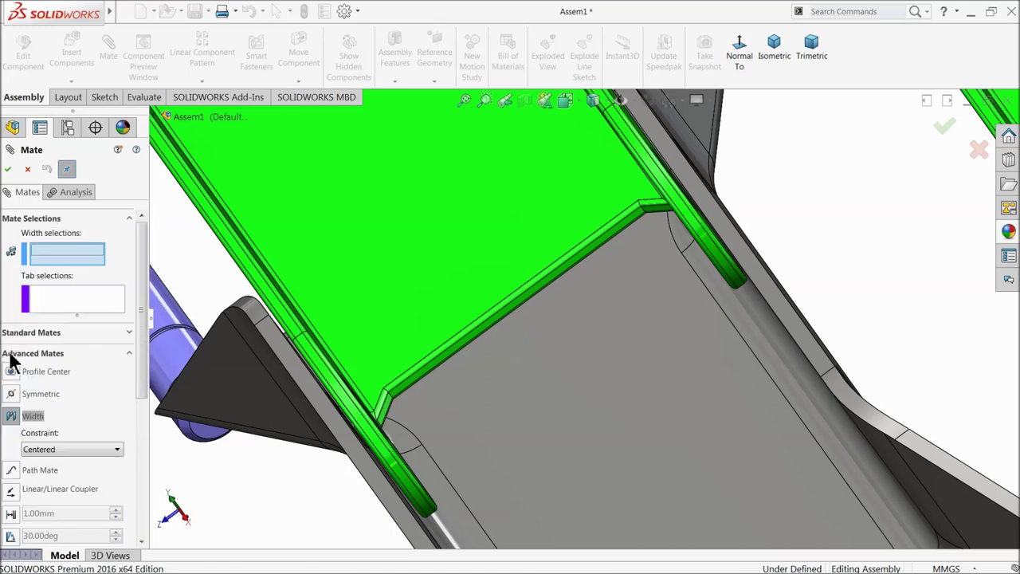
pyautogui.moveTo(471, 358); pyautogui.dragTo(542, 340, button='middle')
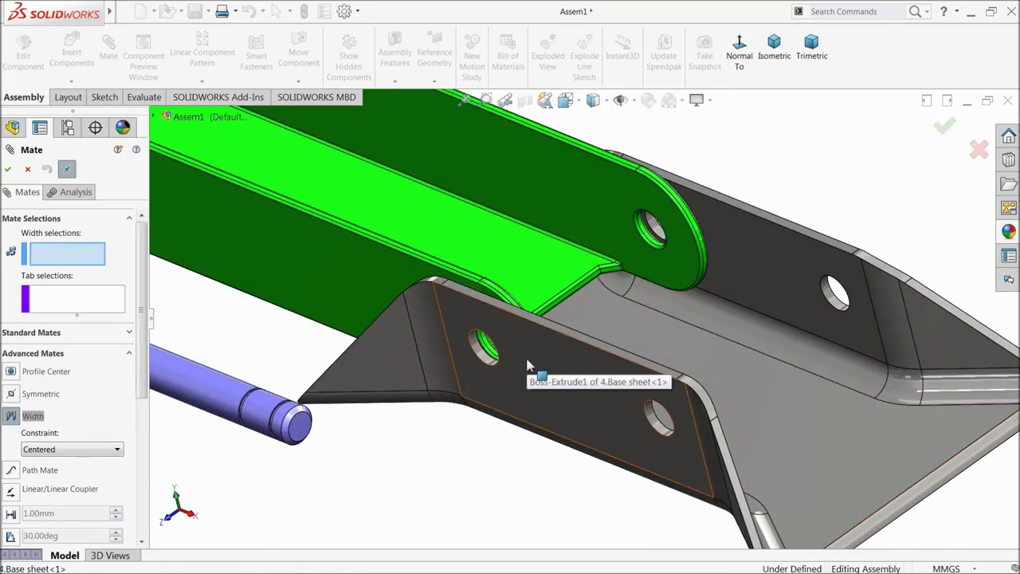
pyautogui.click(526, 359)
pyautogui.moveTo(636, 287); pyautogui.dragTo(540, 301, button='middle')
pyautogui.click(610, 233)
pyautogui.click(386, 295)
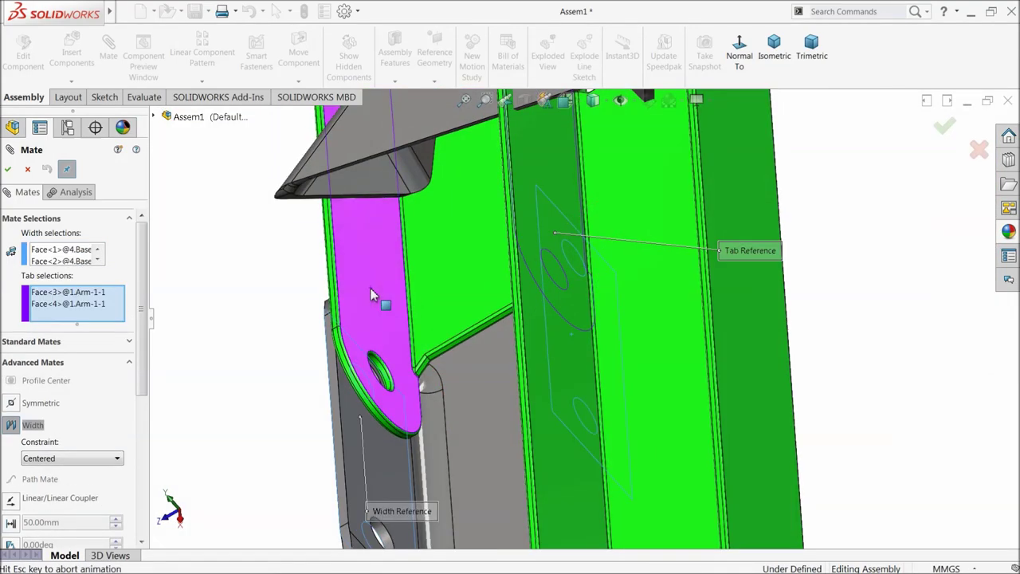
pyautogui.moveTo(502, 398); pyautogui.dragTo(459, 292, button='middle')
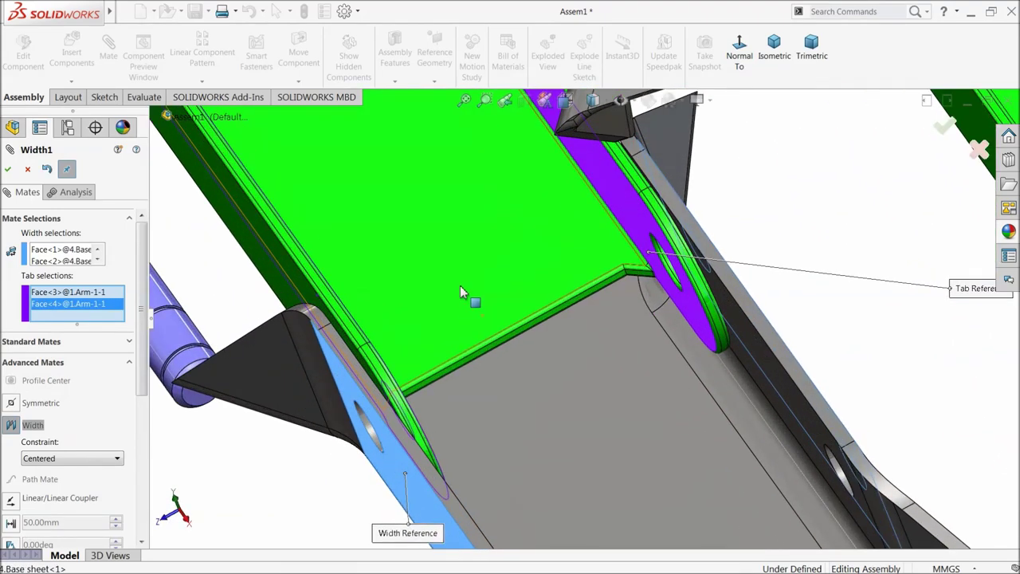
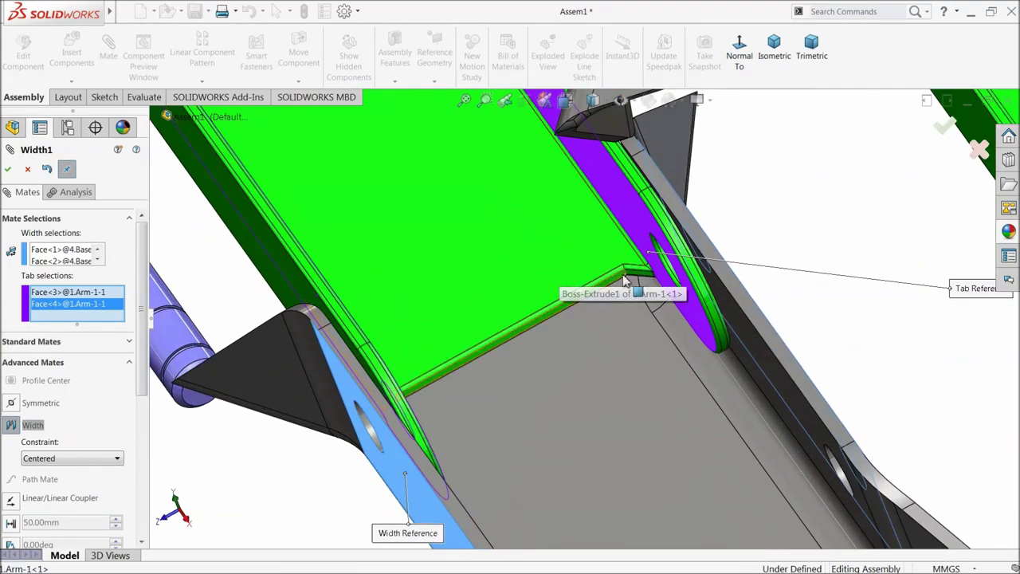
# Accept the first Width mate (Width1) and return to an isometric view
pyautogui.moveTo(590, 298); pyautogui.dragTo(541, 312, button='middle')
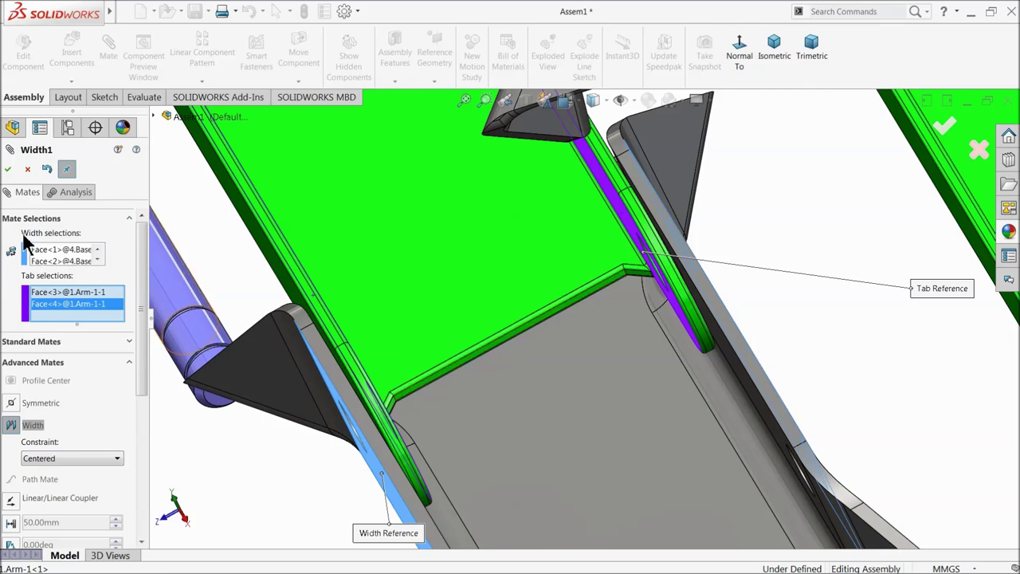
pyautogui.click(8, 169)
pyautogui.moveTo(257, 255); pyautogui.dragTo(533, 344, button='middle')
pyautogui.hotkey('ctrl', '7')
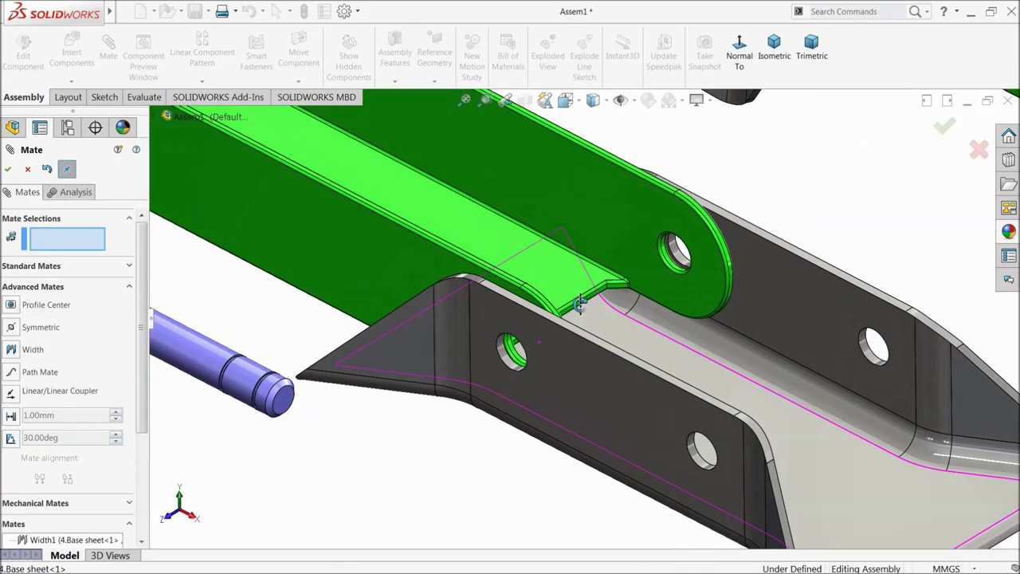
pyautogui.scroll(5, 564, 347)
pyautogui.scroll(-4, 678, 257)
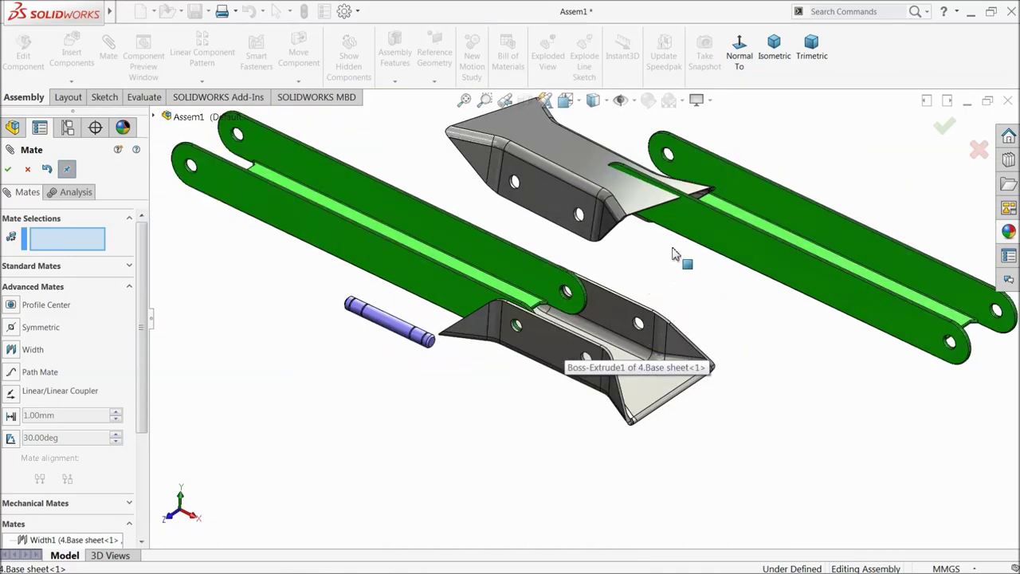
# Drag the second arm down and mate its hole concentric with the base sheet hole
pyautogui.moveTo(709, 224); pyautogui.dragTo(708, 342)
pyautogui.scroll(-5, 646, 346)
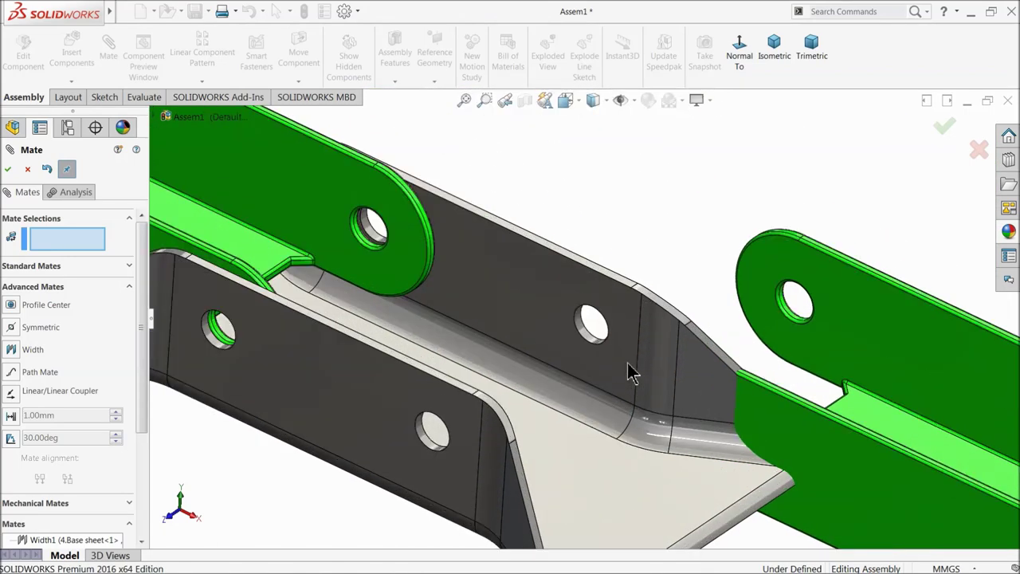
pyautogui.click(598, 344)
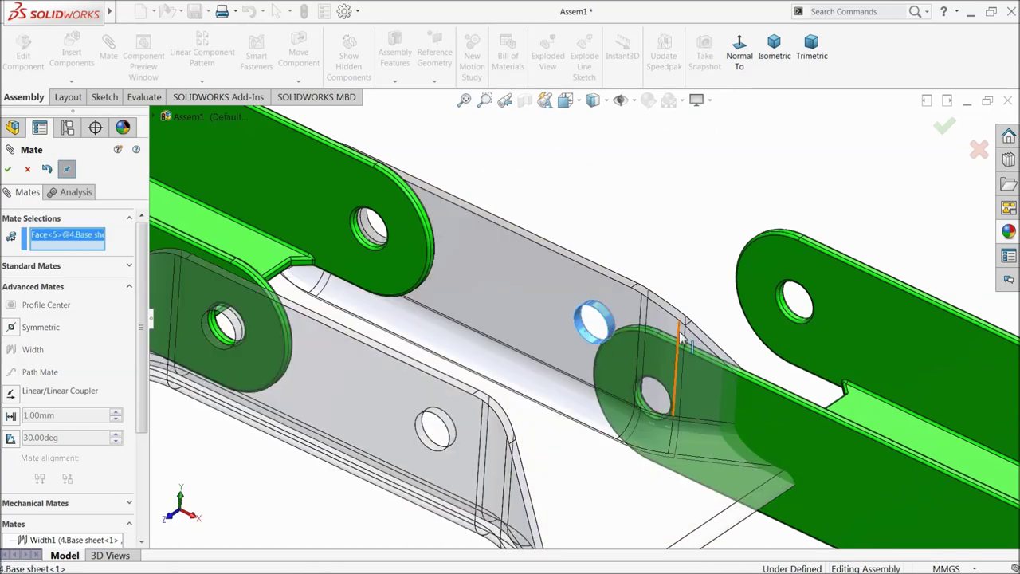
pyautogui.scroll(-5, 717, 334)
pyautogui.click(816, 300)
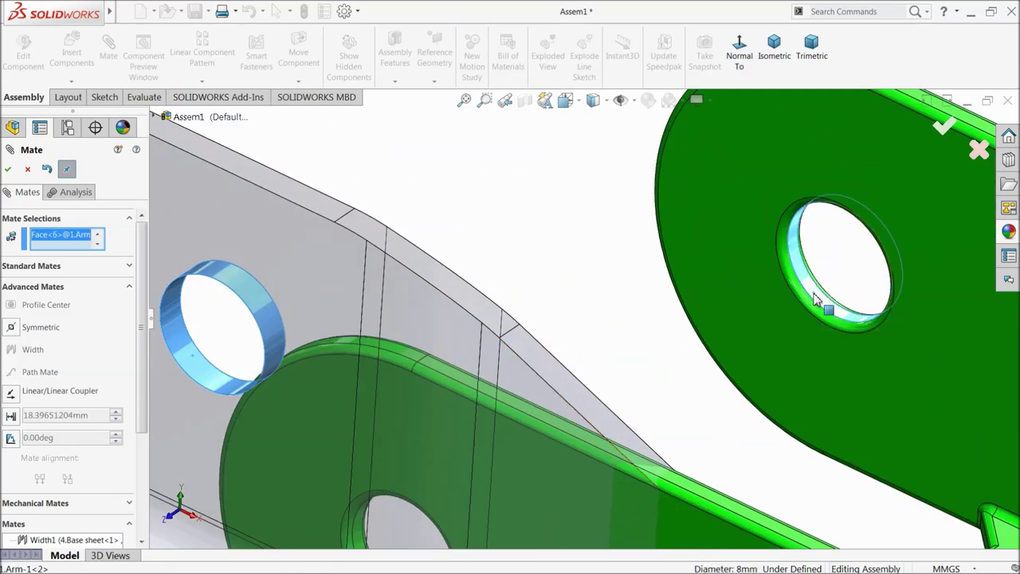
pyautogui.click(128, 266)
pyautogui.click(12, 396)
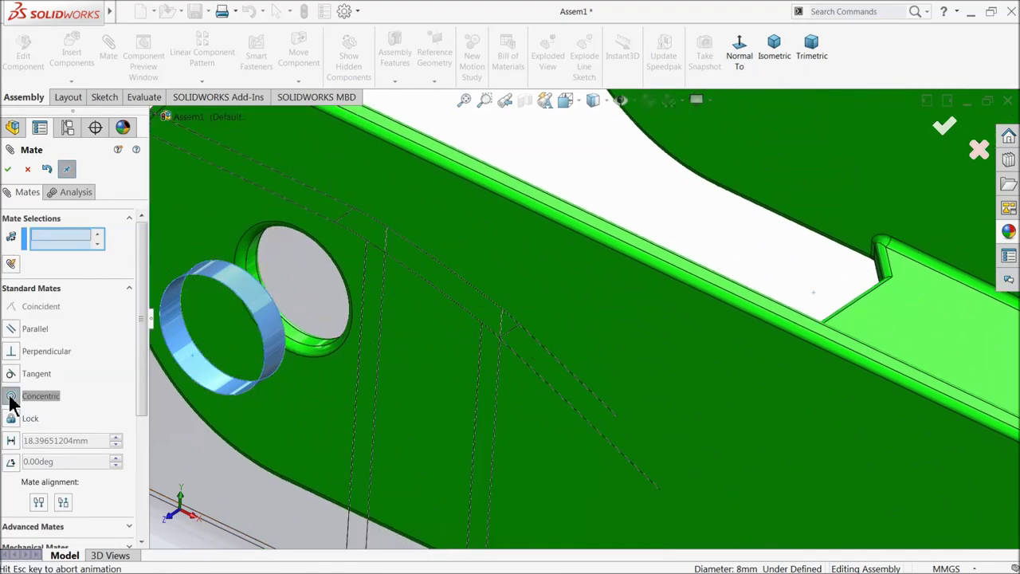
pyautogui.click(9, 169)
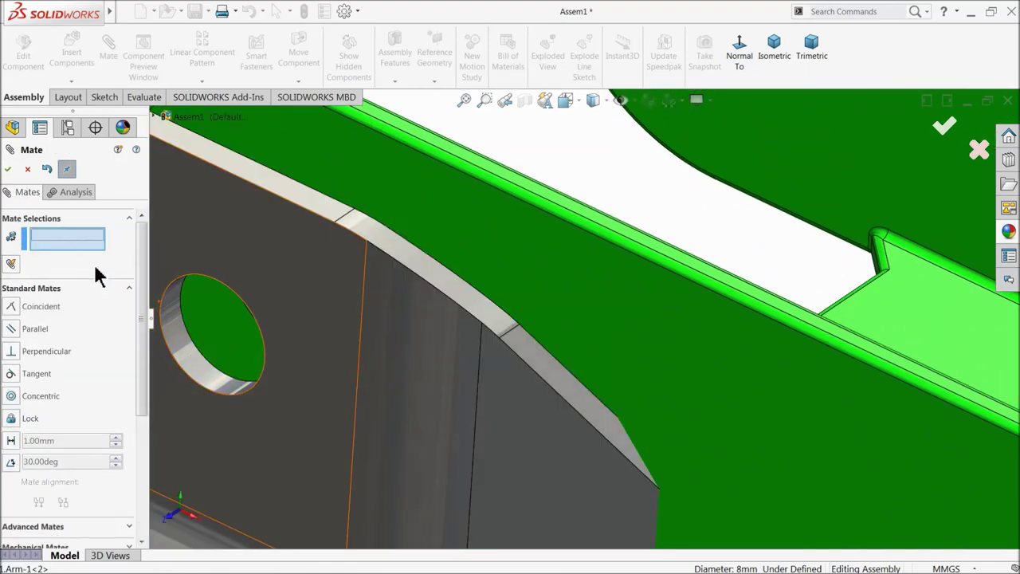
# Start an advanced Width mate using both side faces of the second arm
pyautogui.click(130, 290)
pyautogui.click(101, 313)
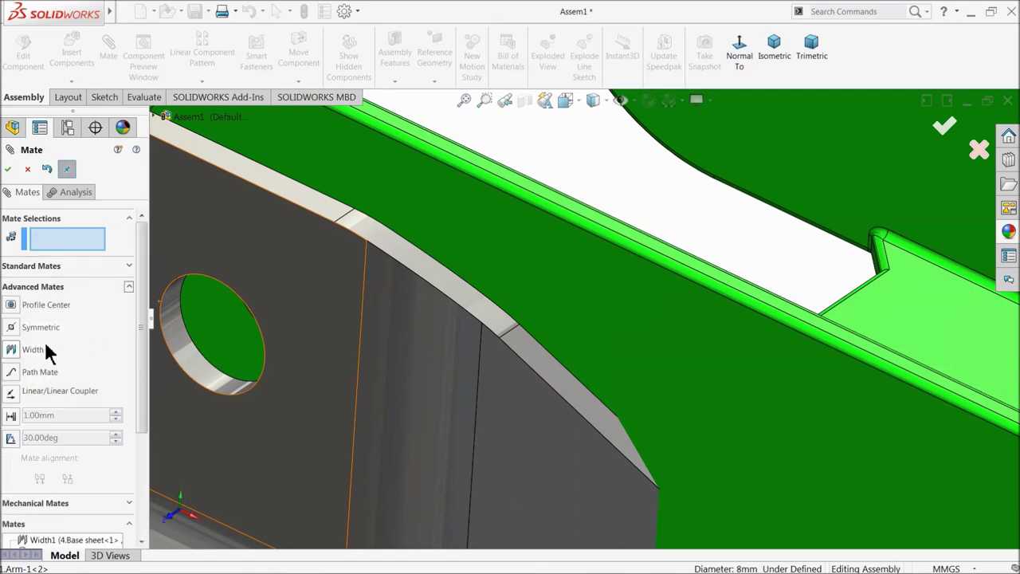
pyautogui.click(14, 351)
pyautogui.scroll(8, 378, 370)
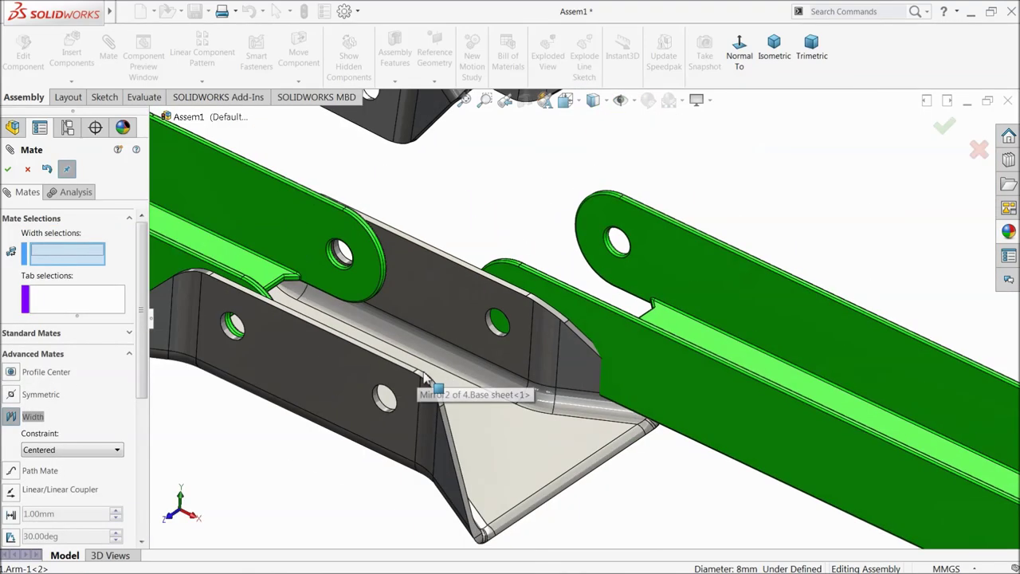
pyautogui.click(646, 374)
pyautogui.moveTo(701, 275); pyautogui.dragTo(777, 308, button='middle')
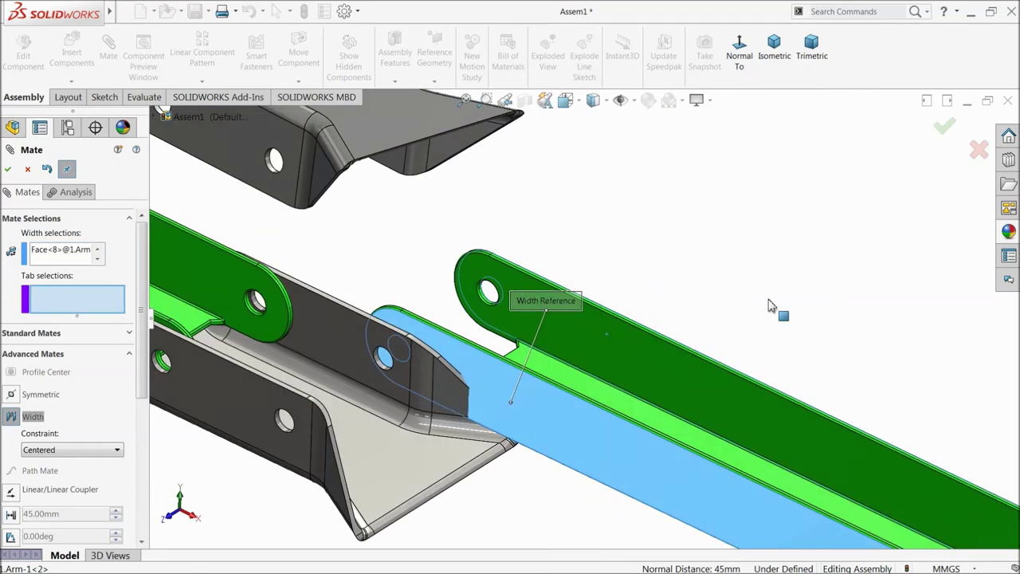
pyautogui.click(301, 366)
# Use both base sheet flange faces as tabs and accept the centred Width mate
pyautogui.click(268, 410)
pyautogui.moveTo(269, 410); pyautogui.dragTo(328, 319, button='middle')
pyautogui.click(349, 295)
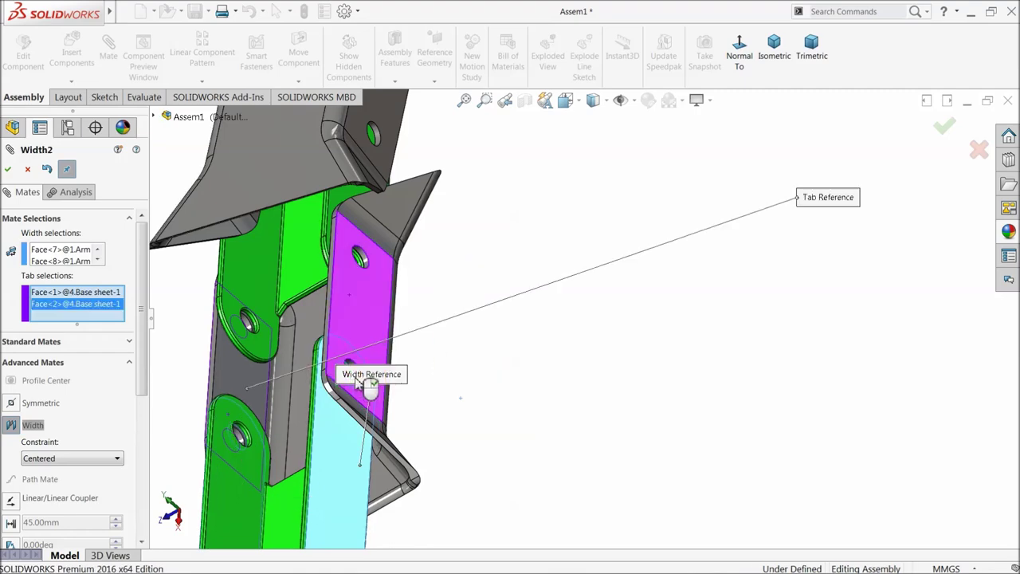
pyautogui.moveTo(389, 385); pyautogui.dragTo(451, 337, button='middle')
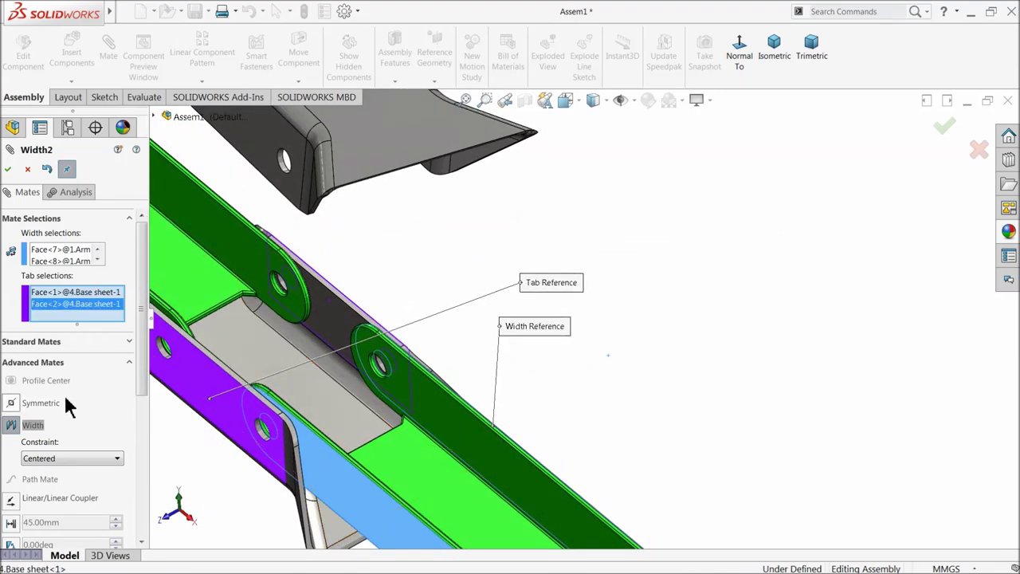
pyautogui.click(53, 461)
pyautogui.click(8, 171)
# Make the pin concentric with the base sheet bracket hole
pyautogui.scroll(2, 516, 402)
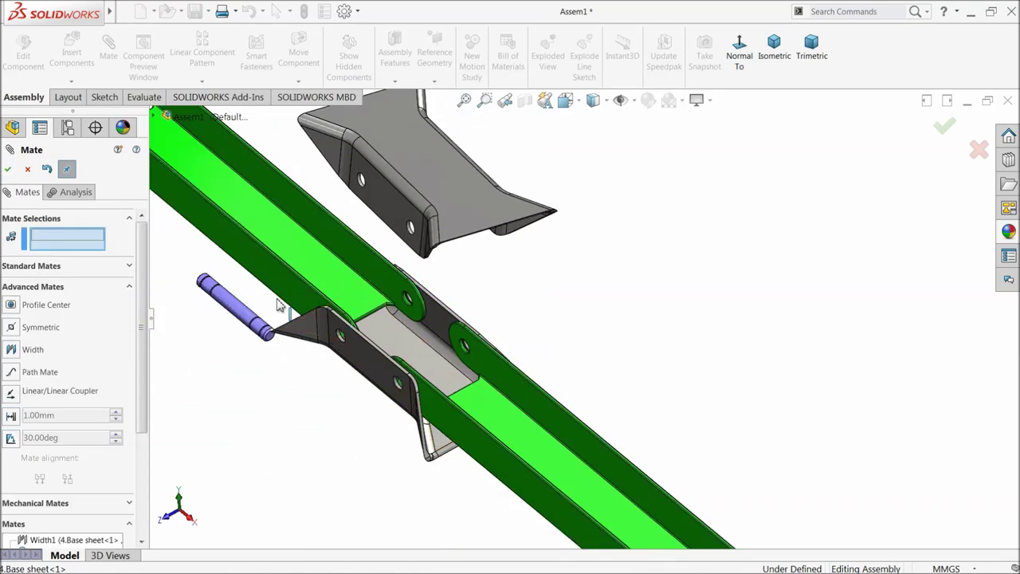
pyautogui.scroll(3, 434, 319)
pyautogui.scroll(-8, 398, 322)
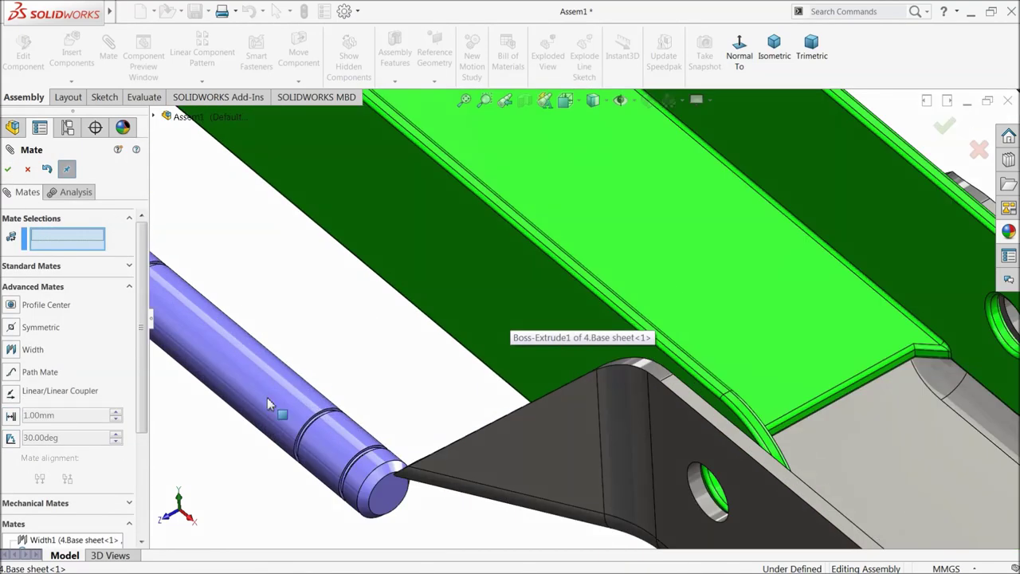
pyautogui.click(270, 399)
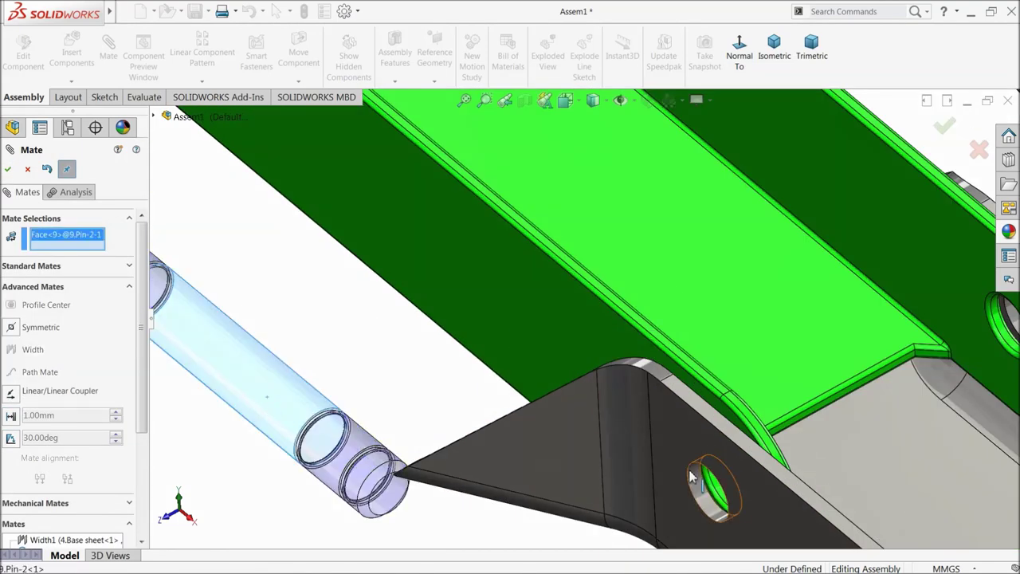
pyautogui.scroll(-5, 674, 482)
pyautogui.click(667, 487)
pyautogui.click(667, 487)
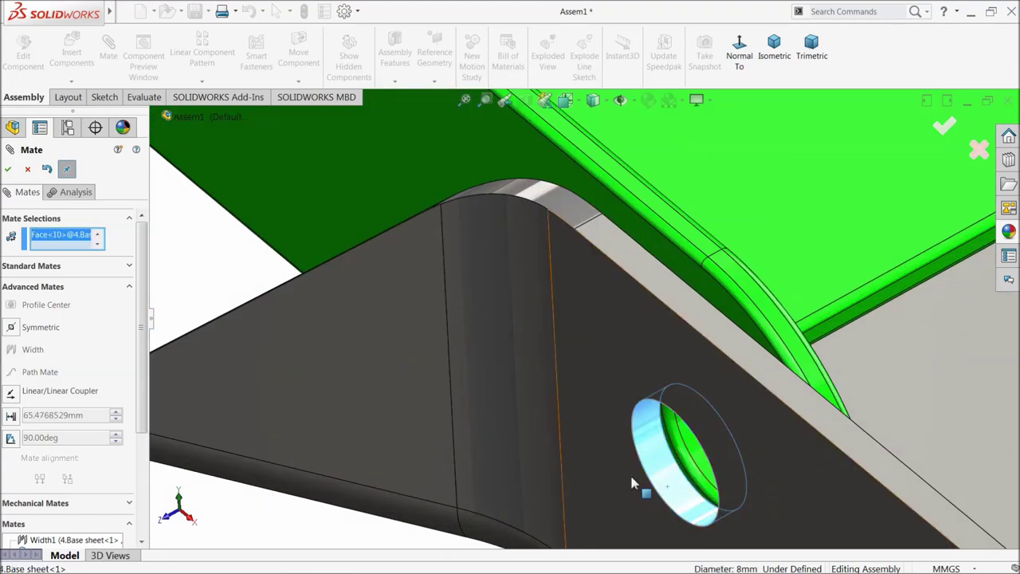
pyautogui.click(128, 268)
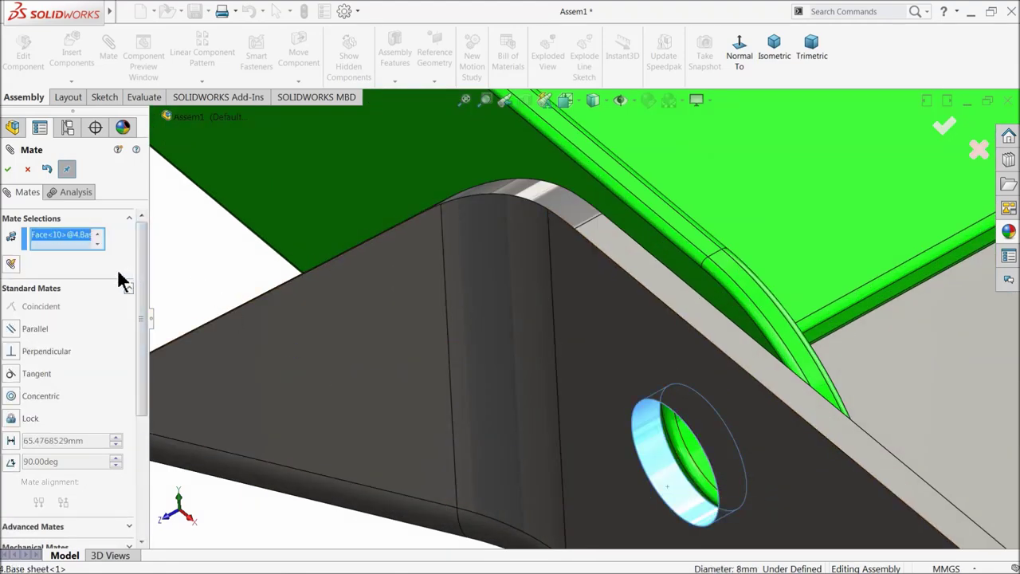
pyautogui.click(15, 400)
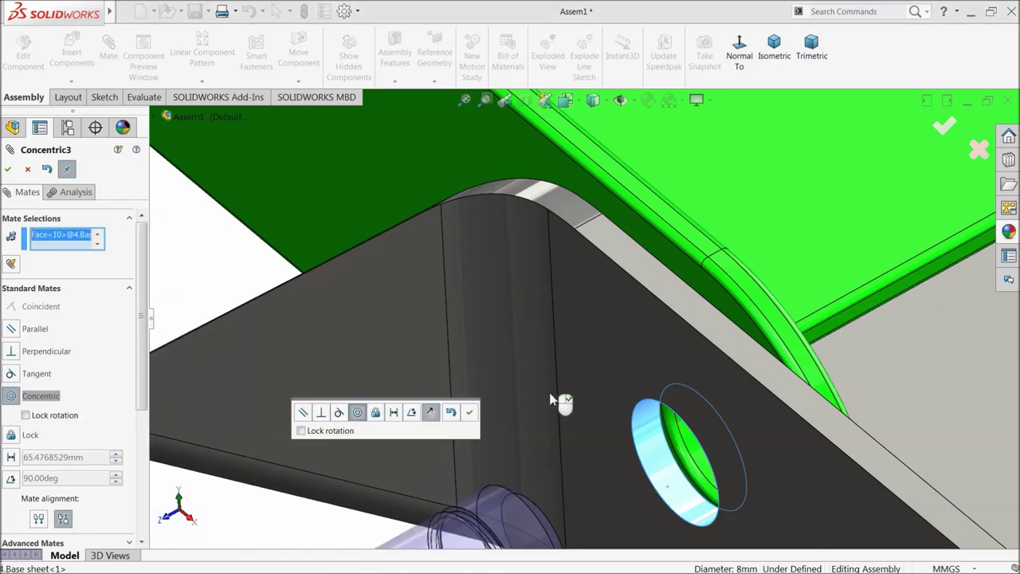
pyautogui.scroll(5, 590, 414)
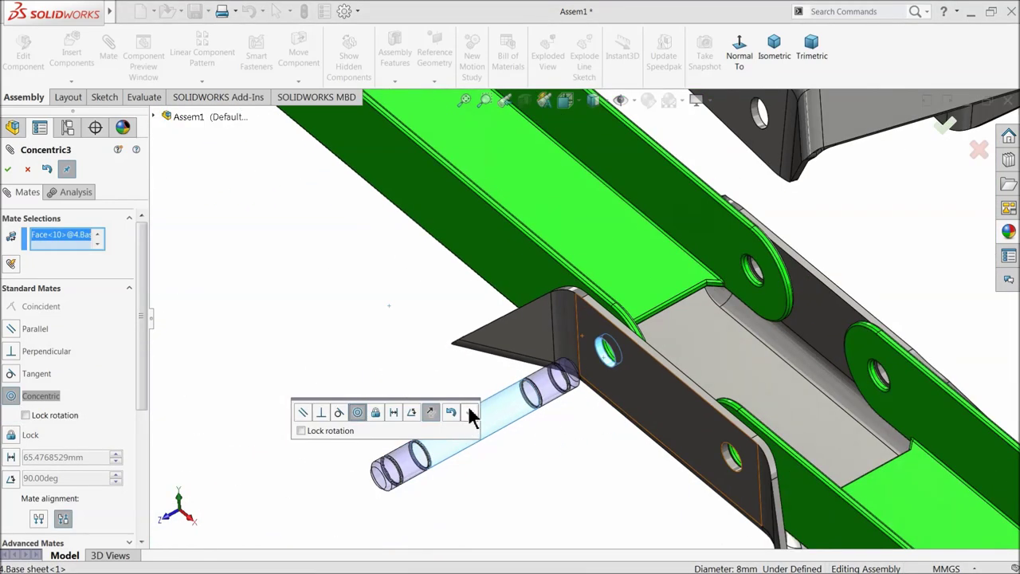
pyautogui.click(469, 411)
# Start a Width mate using both end faces of the pin
pyautogui.scroll(-2, 675, 374)
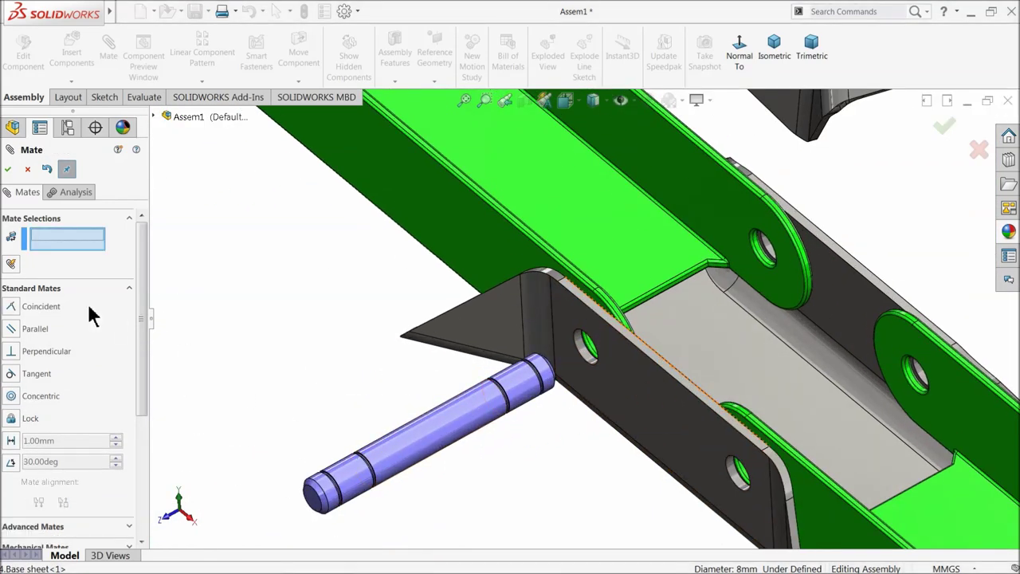
pyautogui.click(124, 289)
pyautogui.click(68, 311)
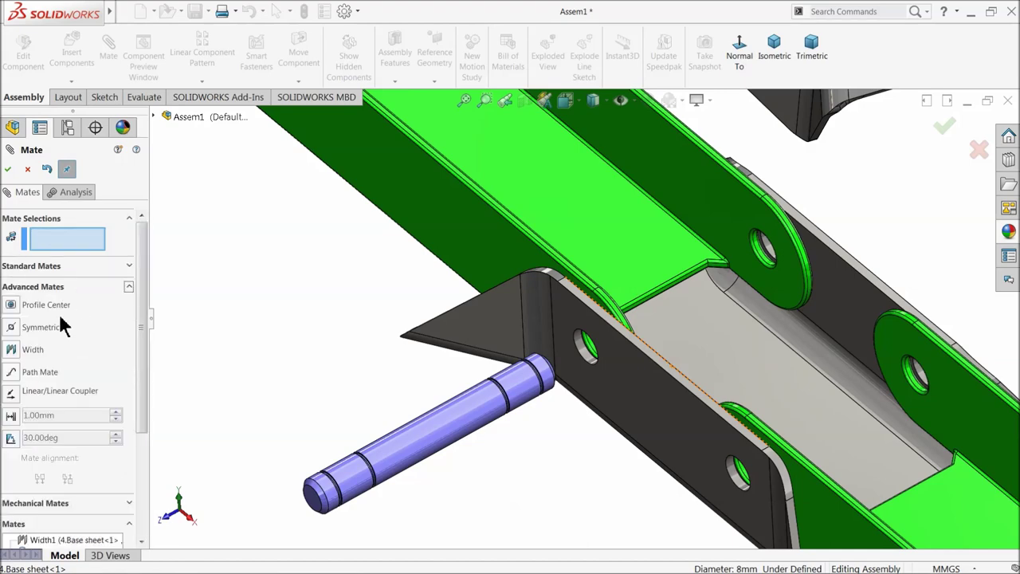
pyautogui.click(13, 350)
pyautogui.moveTo(531, 453); pyautogui.dragTo(494, 368, button='middle')
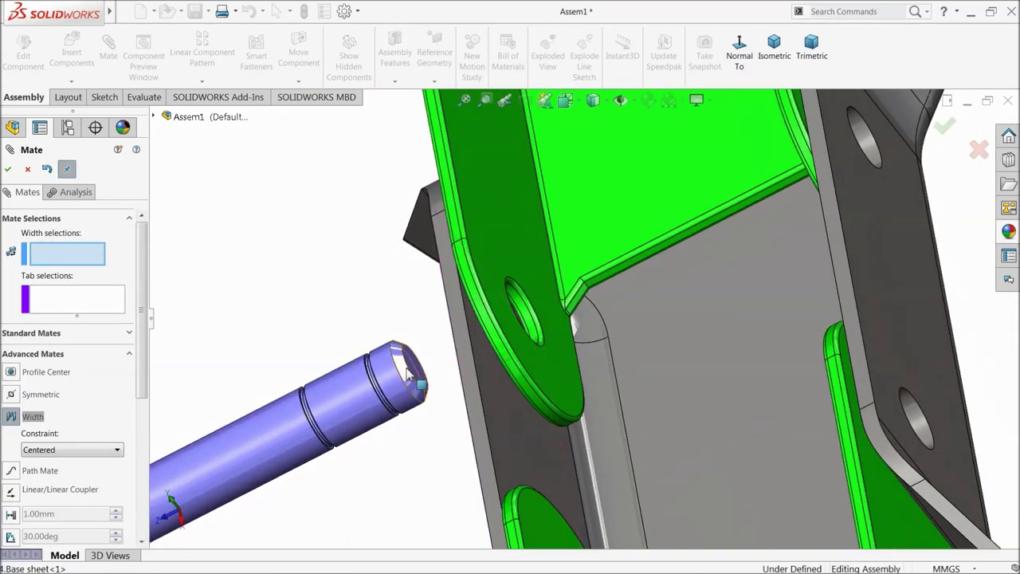
pyautogui.scroll(-3, 491, 369)
pyautogui.click(478, 369)
pyautogui.scroll(5, 510, 383)
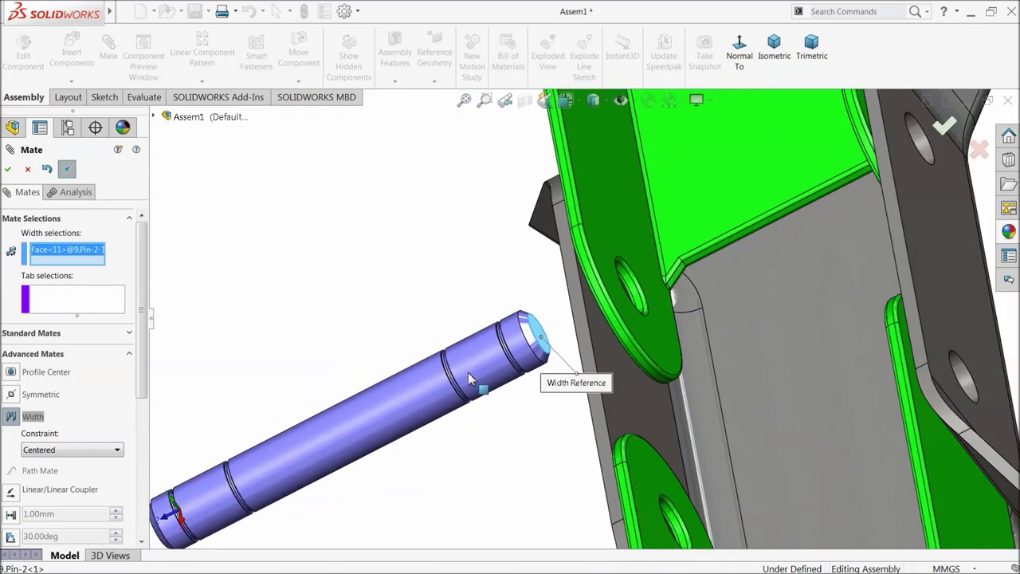
pyautogui.moveTo(526, 375); pyautogui.dragTo(560, 369, button='middle')
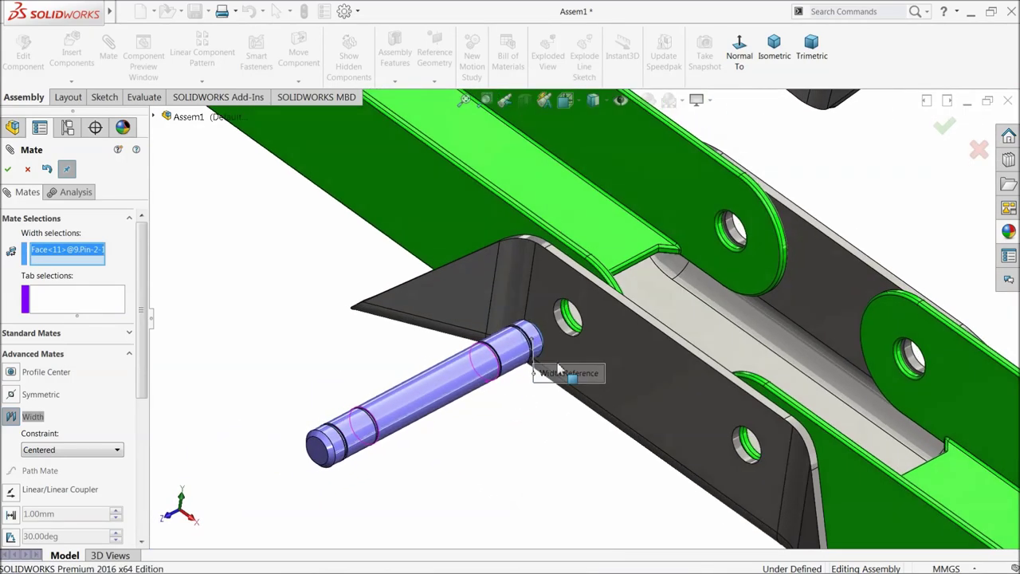
pyautogui.click(320, 451)
# Use both plate faces as tabs to centre the pin and finish mating
pyautogui.click(629, 366)
pyautogui.moveTo(629, 366); pyautogui.dragTo(681, 334, button='middle')
pyautogui.click(681, 333)
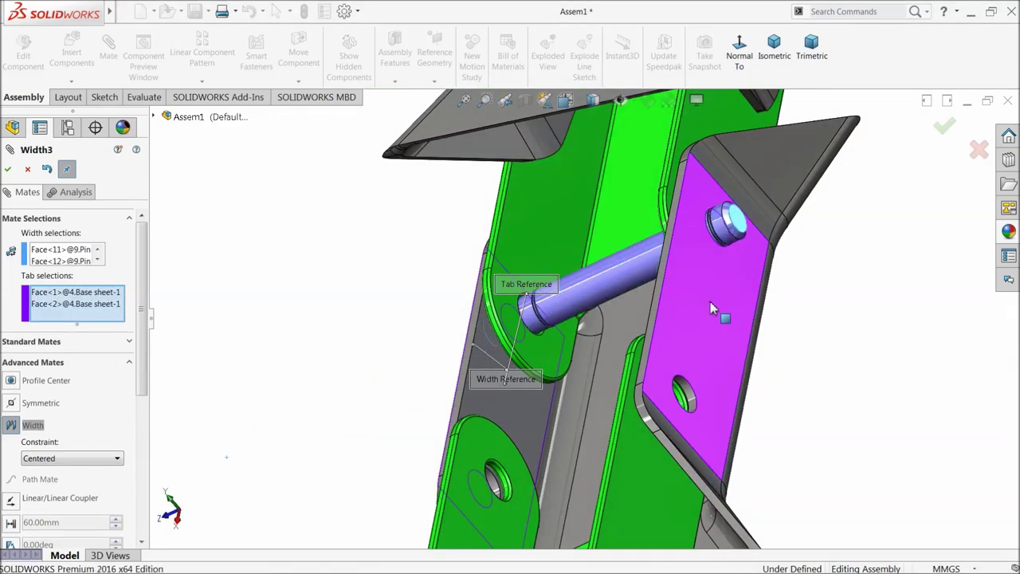
pyautogui.click(8, 169)
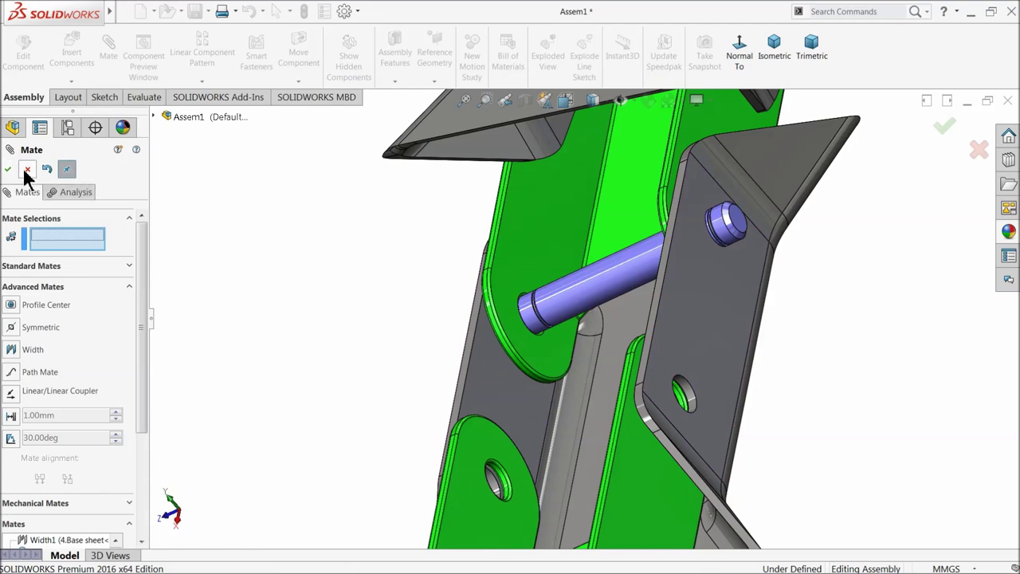
pyautogui.click(27, 170)
pyautogui.moveTo(526, 323); pyautogui.dragTo(612, 299, button='middle')
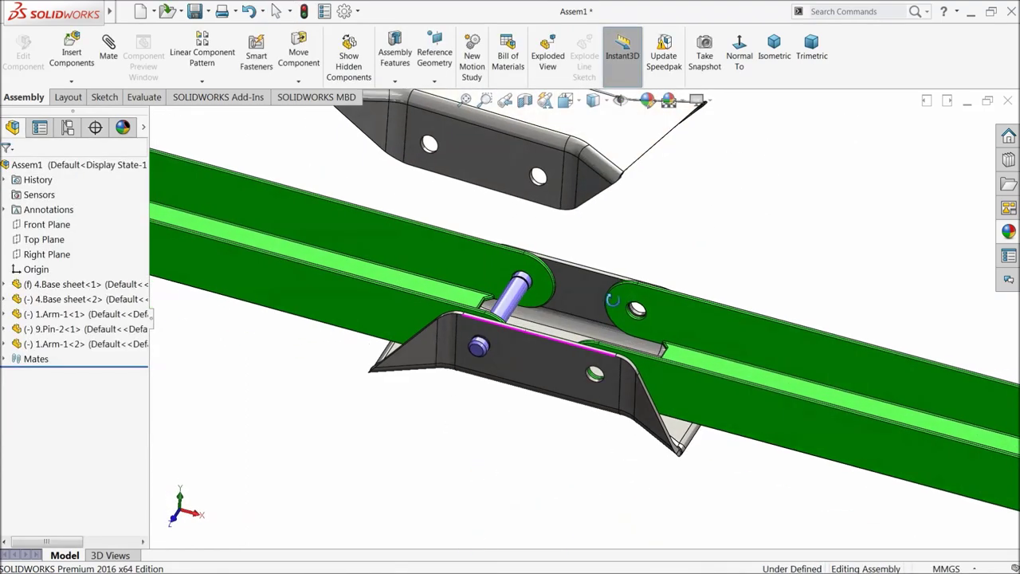
# Ctrl-drag a second pin instance, 9.Pin-2<2>, beside the right arm's pivot hole
pyautogui.scroll(-5, 563, 311)
pyautogui.keyDown('ctrl'); pyautogui.moveTo(478, 317); pyautogui.dragTo(761, 251); pyautogui.keyUp('ctrl')
pyautogui.press('Escape')
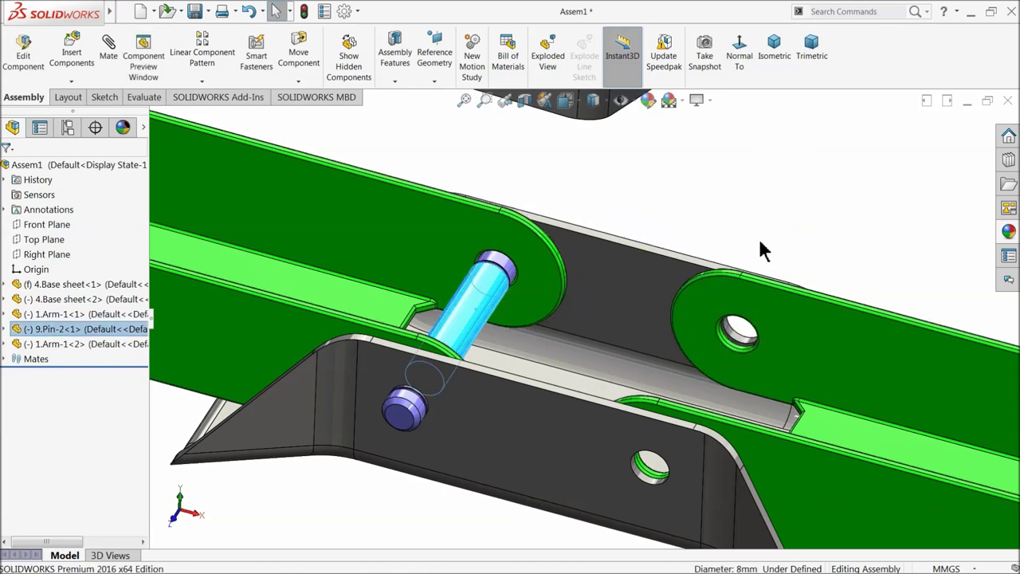
pyautogui.click(702, 209)
pyautogui.scroll(5, 702, 209)
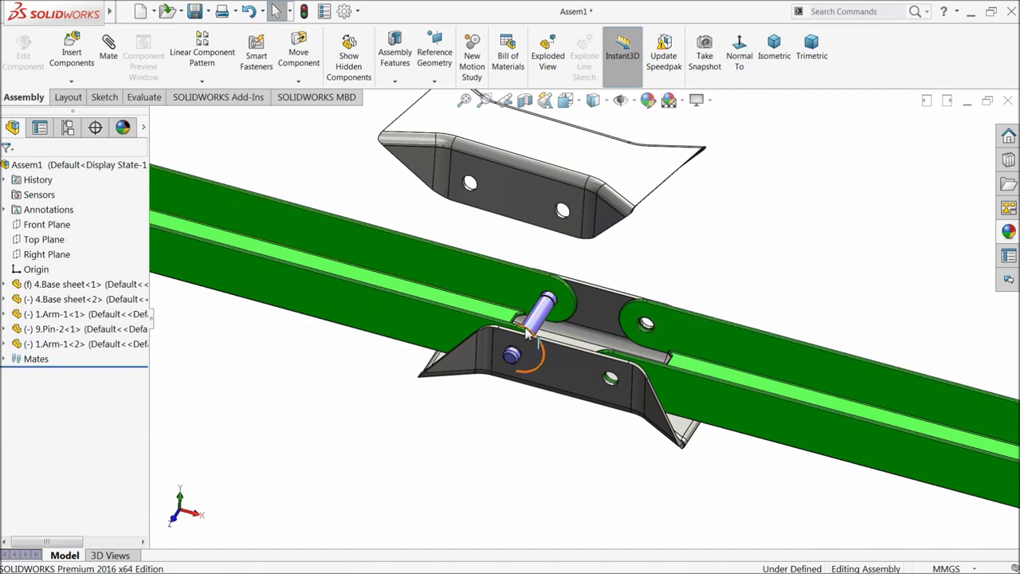
pyautogui.click(42, 344)
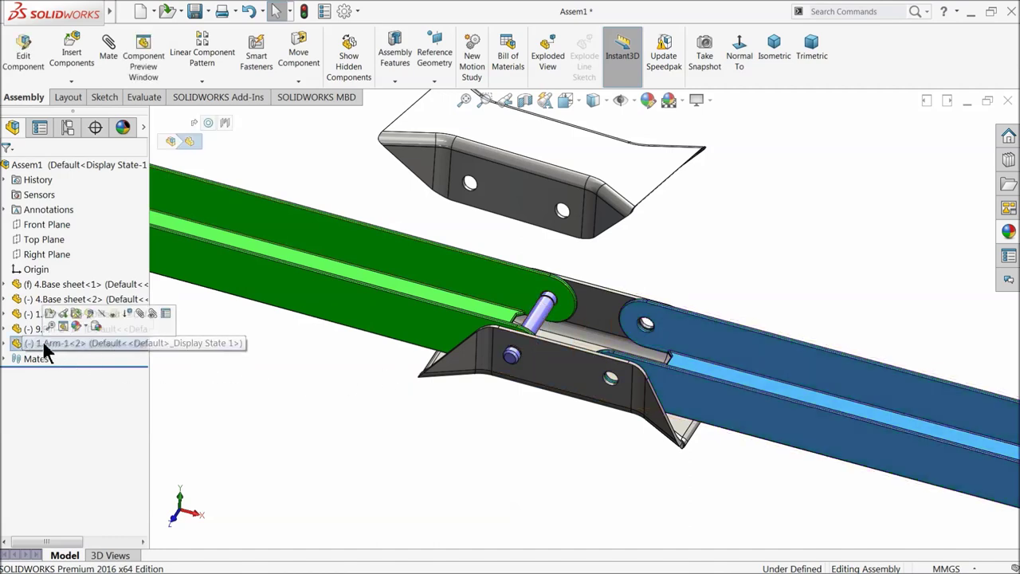
pyautogui.click(714, 278)
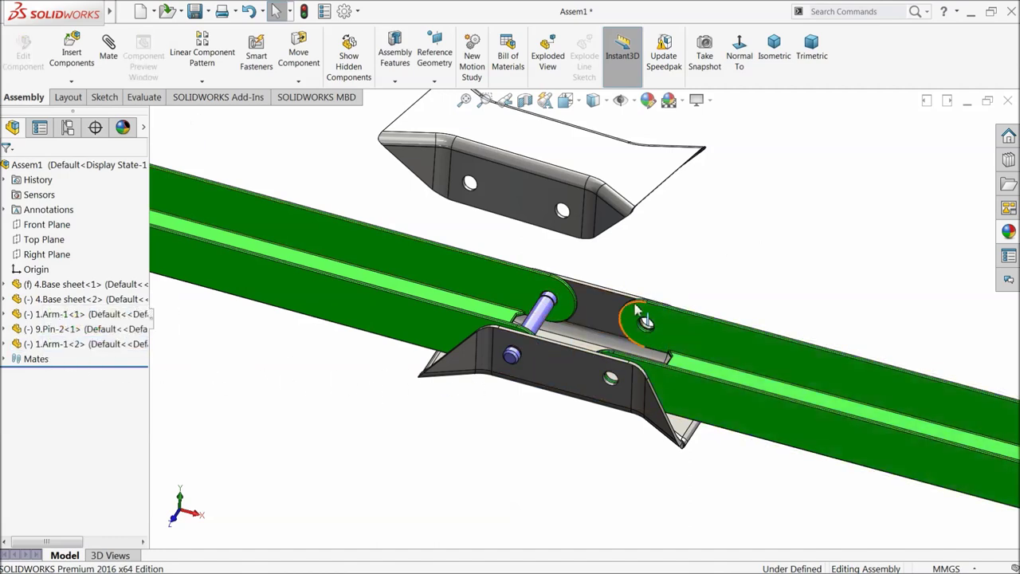
pyautogui.scroll(-3, 534, 330)
pyautogui.keyDown('ctrl'); pyautogui.moveTo(526, 319); pyautogui.dragTo(728, 249); pyautogui.keyUp('ctrl')
pyautogui.click(794, 250)
# Mate the copied pin concentric with the base sheet hole at the right arm's pivot
pyautogui.scroll(-3, 737, 272)
pyautogui.click(109, 56)
pyautogui.scroll(-3, 662, 231)
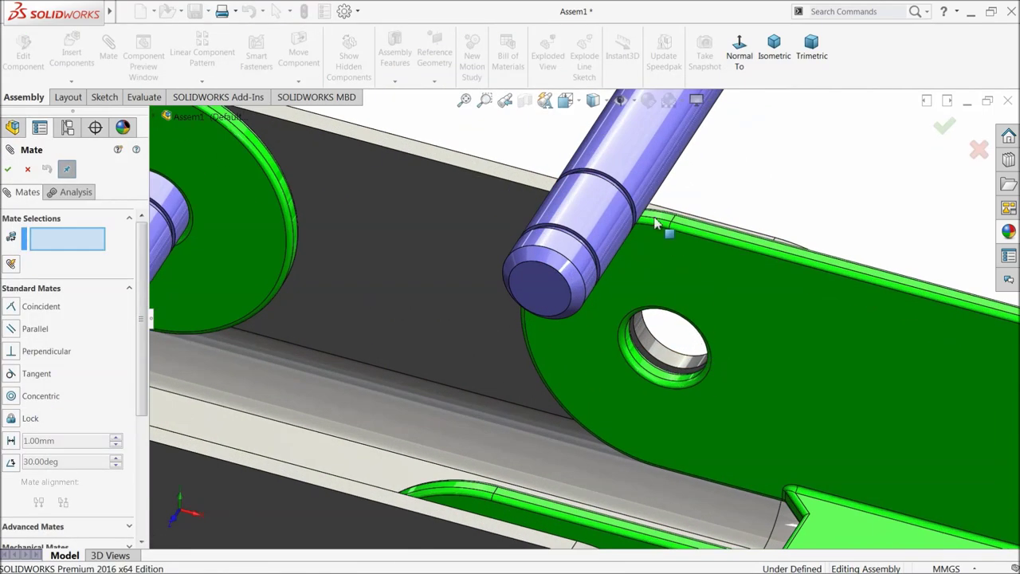
pyautogui.click(645, 165)
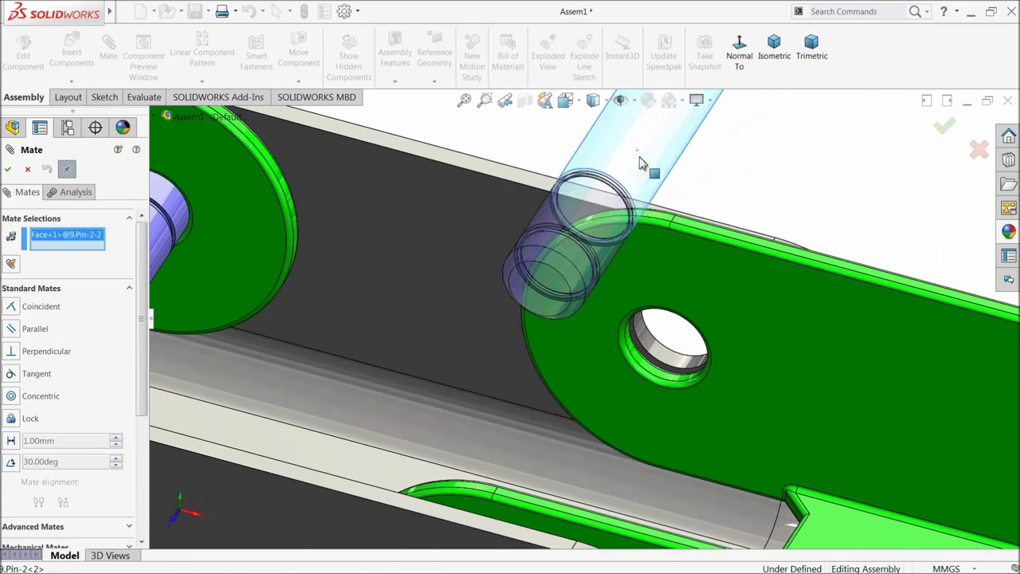
pyautogui.click(673, 361)
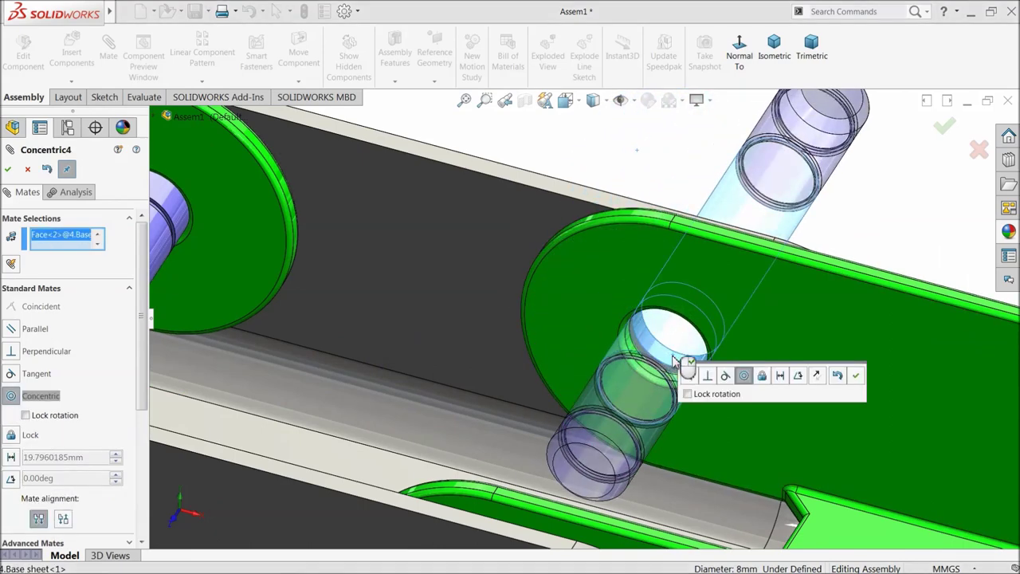
pyautogui.click(855, 375)
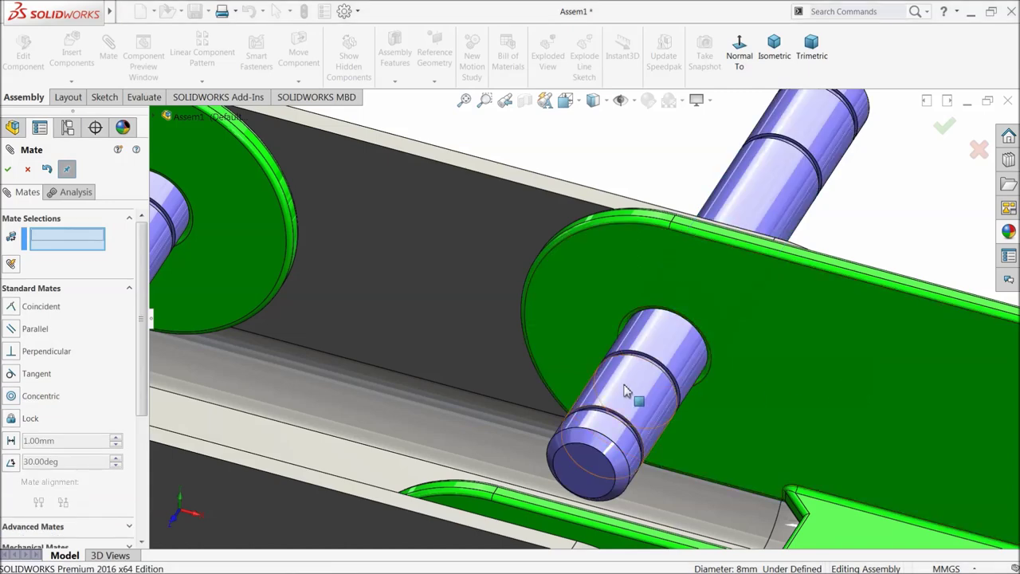
pyautogui.scroll(3, 614, 375)
# Centre the pin between the base sheet's tab faces with a Width mate (Width4)
pyautogui.click(129, 290)
pyautogui.click(100, 310)
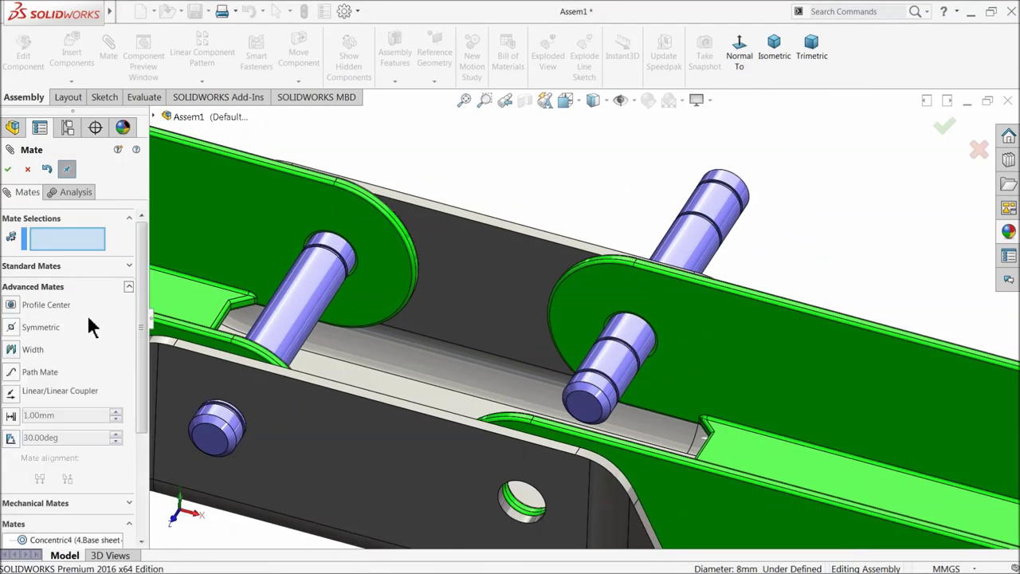
pyautogui.click(11, 352)
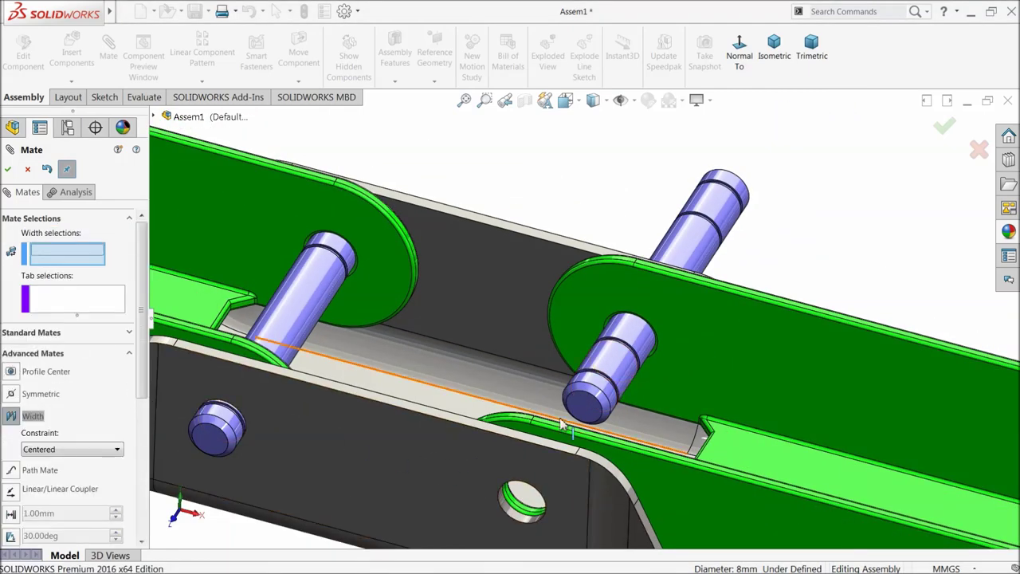
pyautogui.click(591, 410)
pyautogui.moveTo(591, 410); pyautogui.dragTo(611, 337, button='middle')
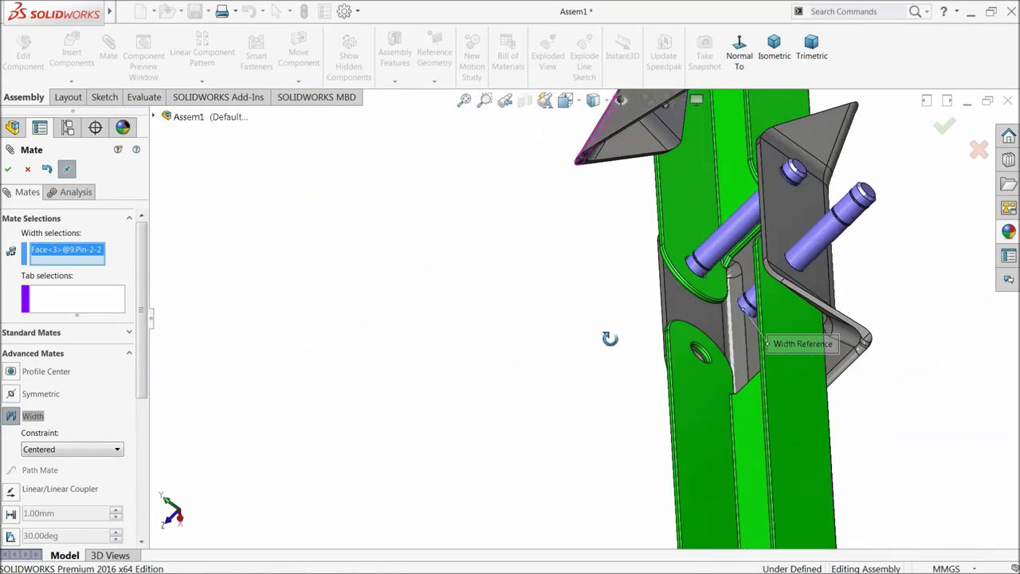
pyautogui.scroll(-5, 868, 219)
pyautogui.click(733, 236)
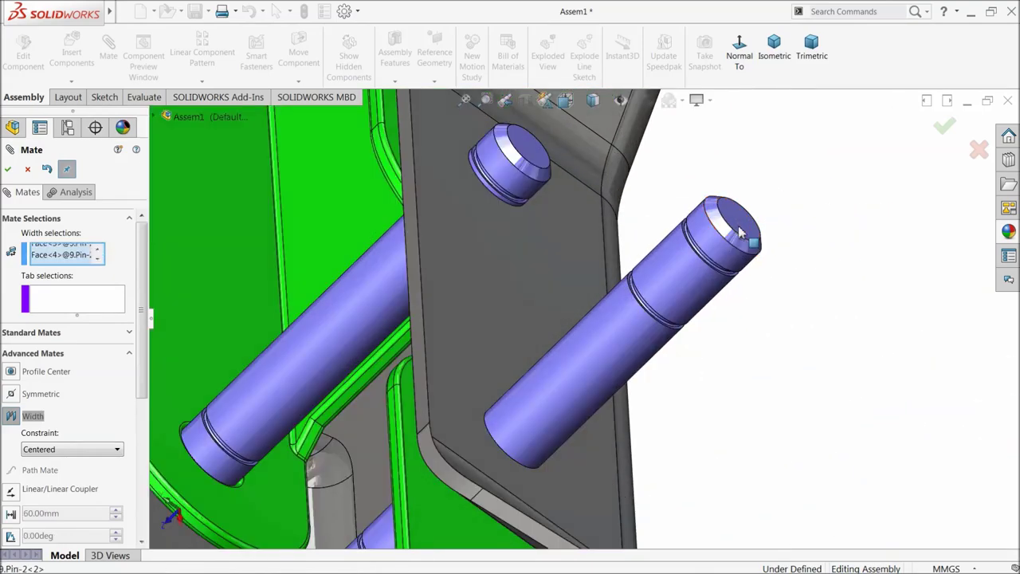
pyautogui.click(503, 339)
pyautogui.moveTo(496, 394); pyautogui.dragTo(289, 446, button='middle')
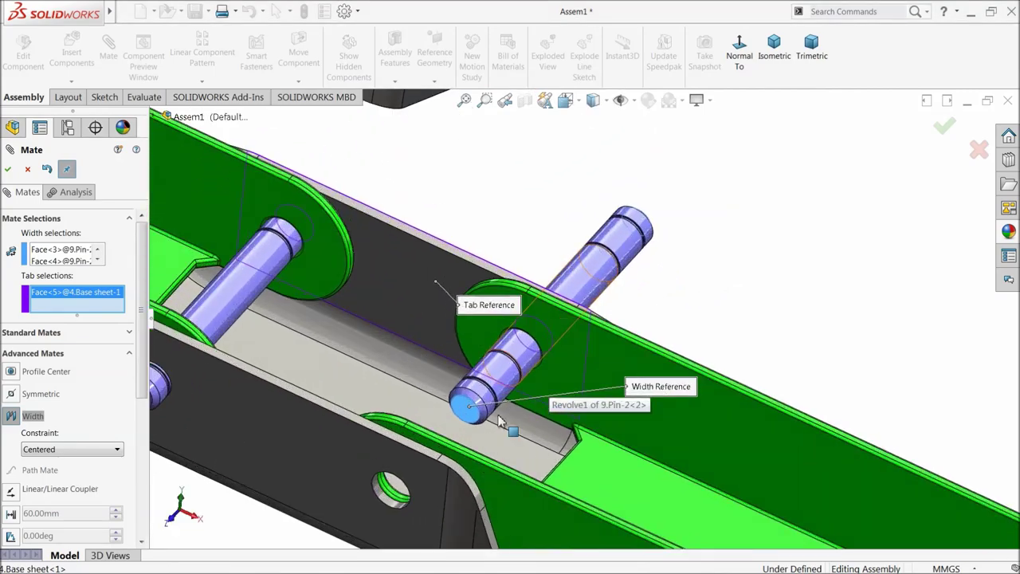
pyautogui.click(290, 447)
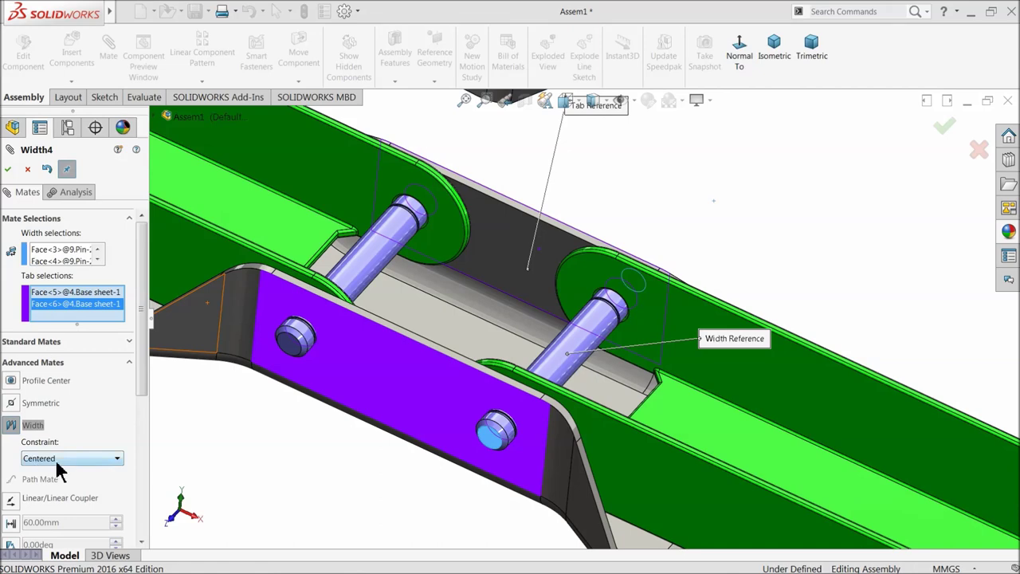
pyautogui.click(7, 169)
pyautogui.click(8, 170)
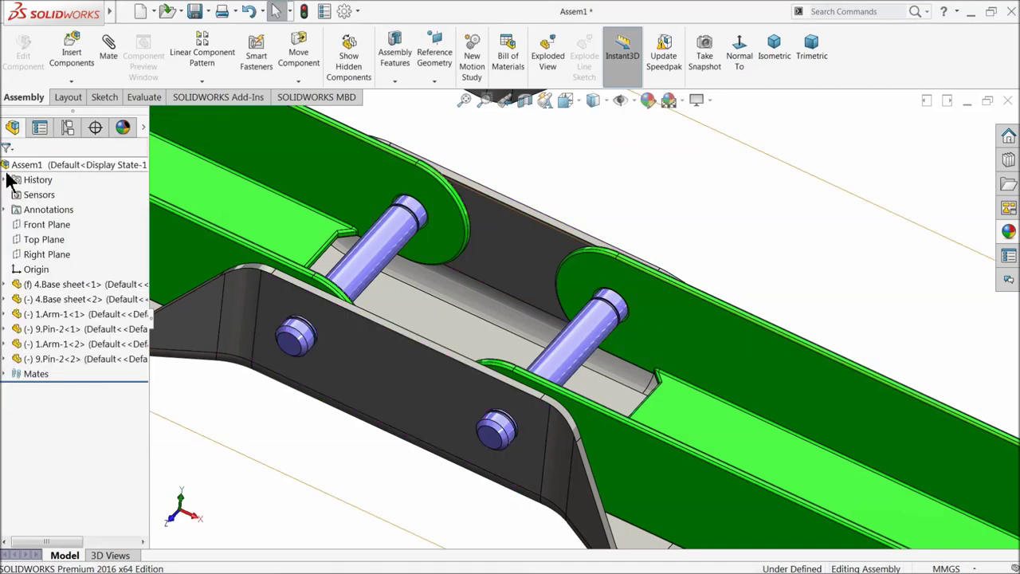
# Swing both Arm-1 lower arms upward into a V and lift Base sheet<2> above them
pyautogui.scroll(-5, 508, 344)
pyautogui.moveTo(518, 368); pyautogui.dragTo(510, 319, button='middle')
pyautogui.moveTo(321, 309); pyautogui.dragTo(346, 239)
pyautogui.click(839, 354)
pyautogui.moveTo(838, 355); pyautogui.dragTo(819, 279)
pyautogui.moveTo(507, 239); pyautogui.dragTo(565, 227)
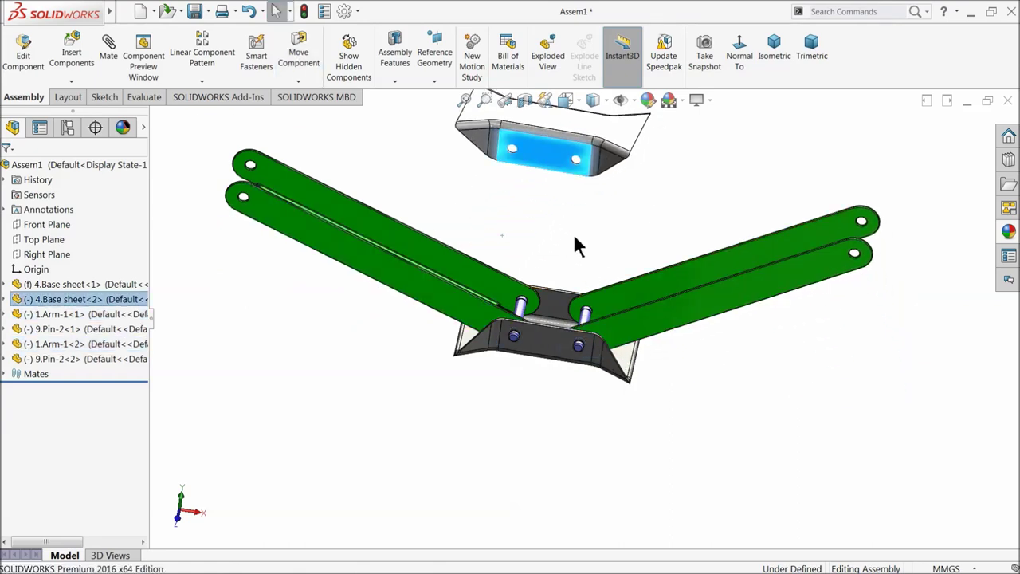
pyautogui.scroll(-3, 592, 215)
pyautogui.click(464, 231)
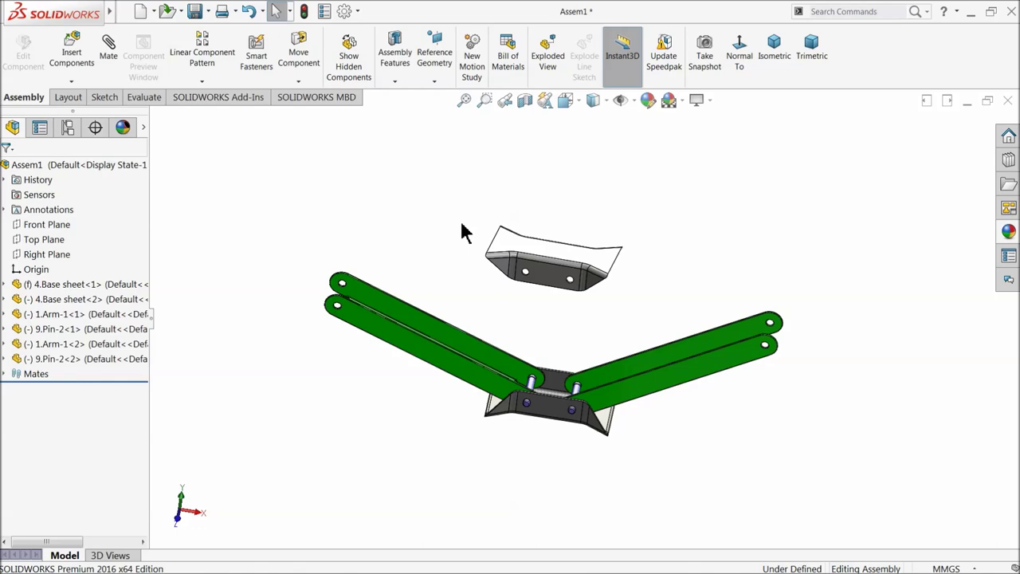
# Insert the 2.Arm-2 part above the lower arms and Ctrl-drag a second copy to the right
pyautogui.click(72, 52)
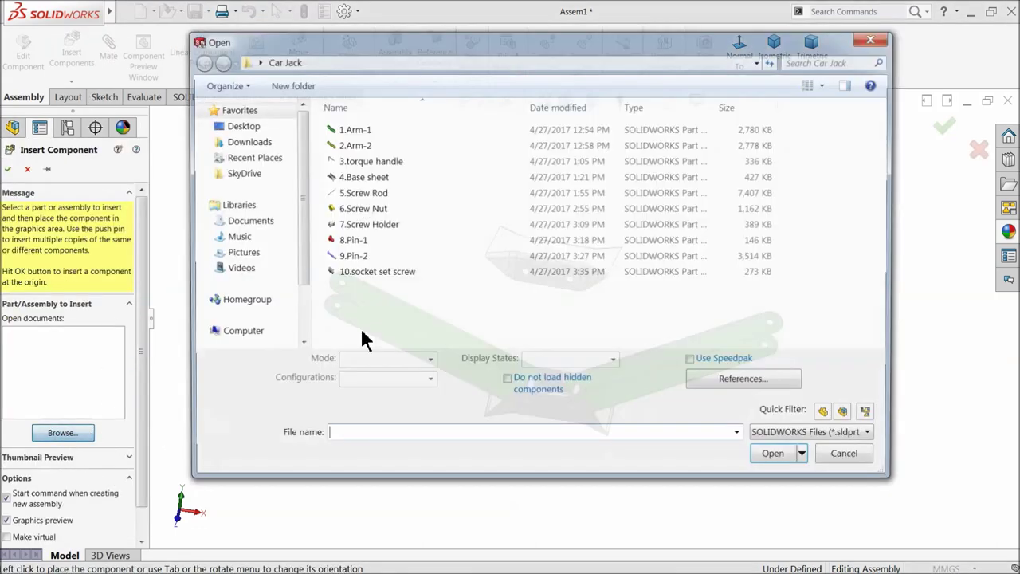
pyautogui.click(362, 144)
pyautogui.click(777, 447)
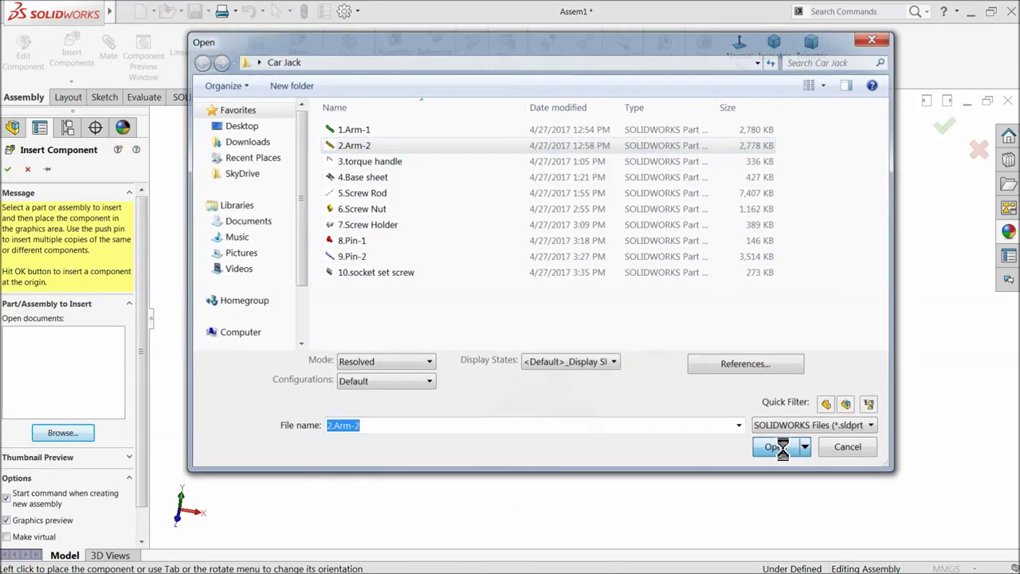
pyautogui.click(413, 217)
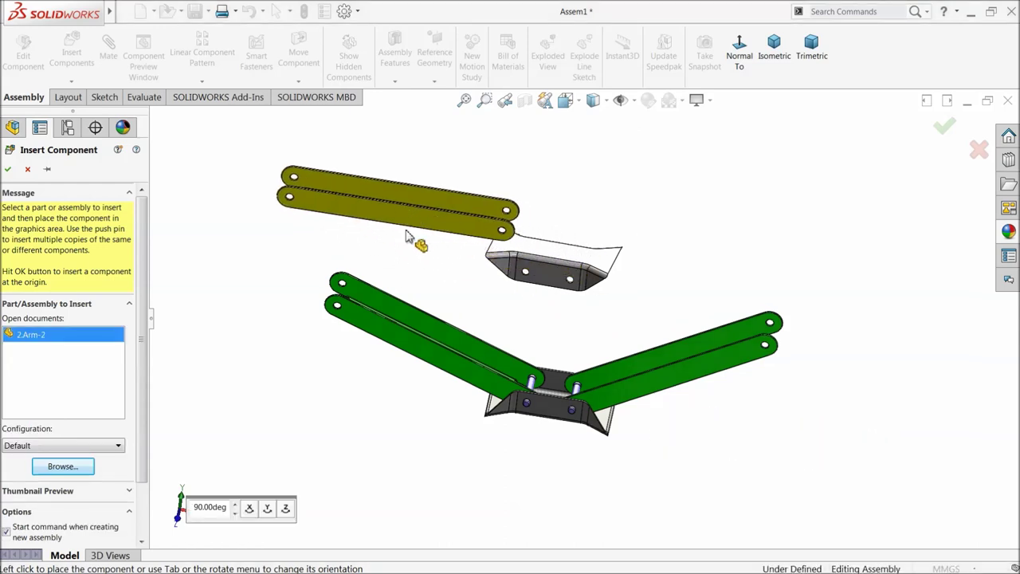
pyautogui.scroll(-3, 470, 295)
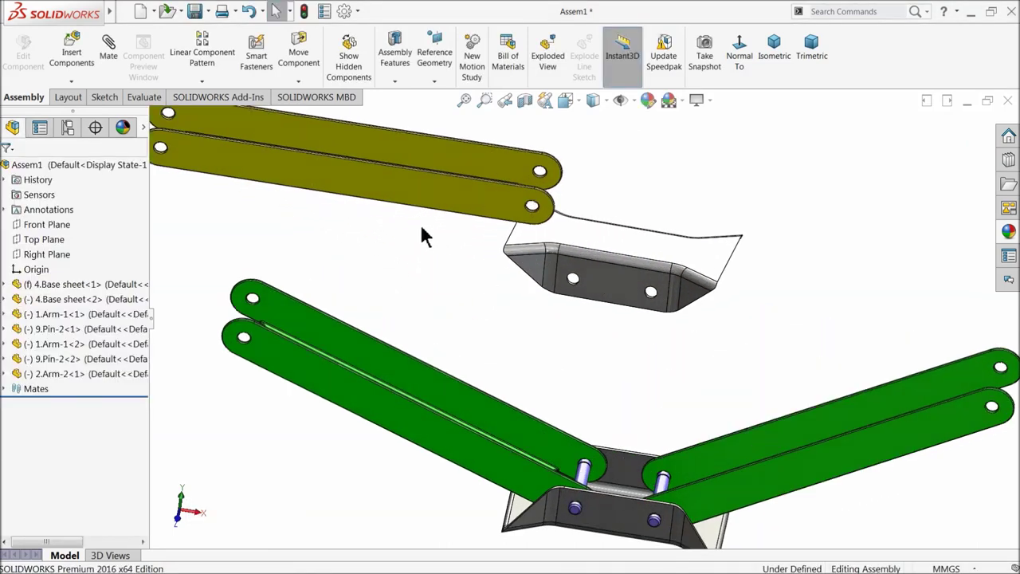
pyautogui.keyDown('ctrl'); pyautogui.moveTo(404, 194); pyautogui.dragTo(836, 230); pyautogui.keyUp('ctrl')
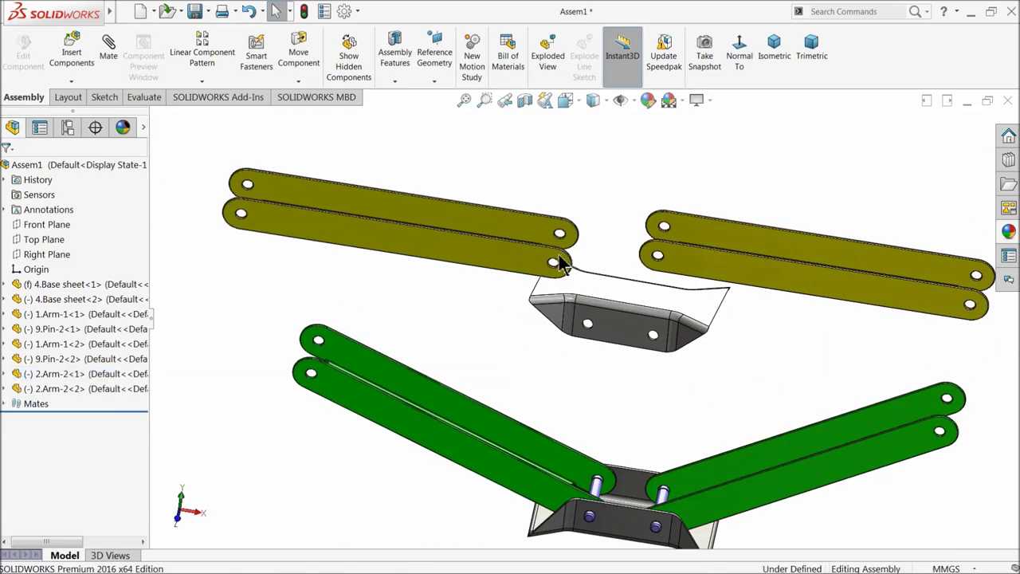
# Rotate the right 2.Arm-2 upper arm so its end points toward the top bracket
pyautogui.click(299, 83)
pyautogui.click(317, 106)
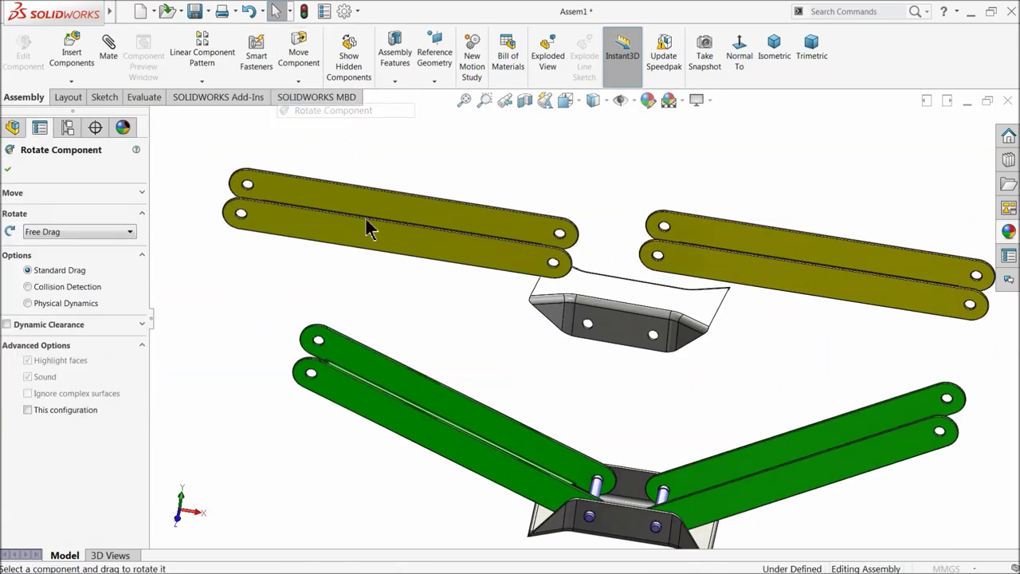
pyautogui.moveTo(446, 237); pyautogui.dragTo(449, 216, button='middle')
pyautogui.moveTo(449, 216); pyautogui.dragTo(466, 290)
pyautogui.moveTo(685, 285); pyautogui.dragTo(808, 288, button='middle')
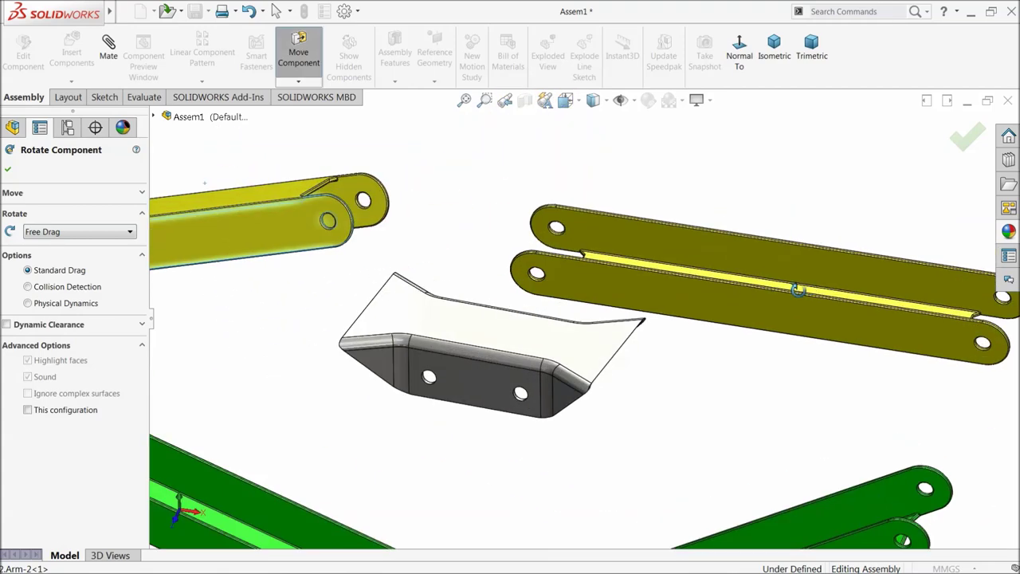
pyautogui.moveTo(736, 250); pyautogui.dragTo(694, 446)
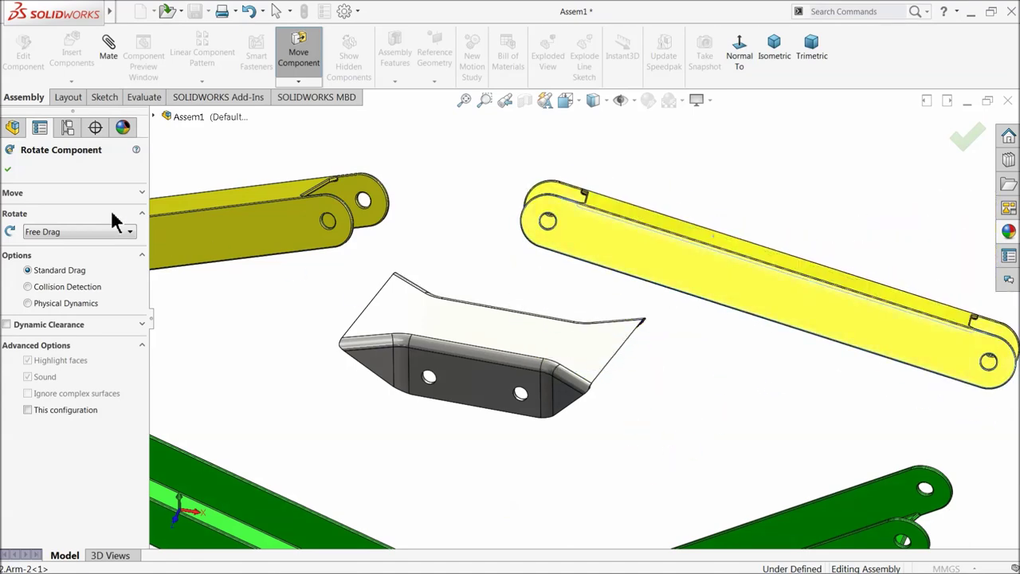
pyautogui.click(9, 171)
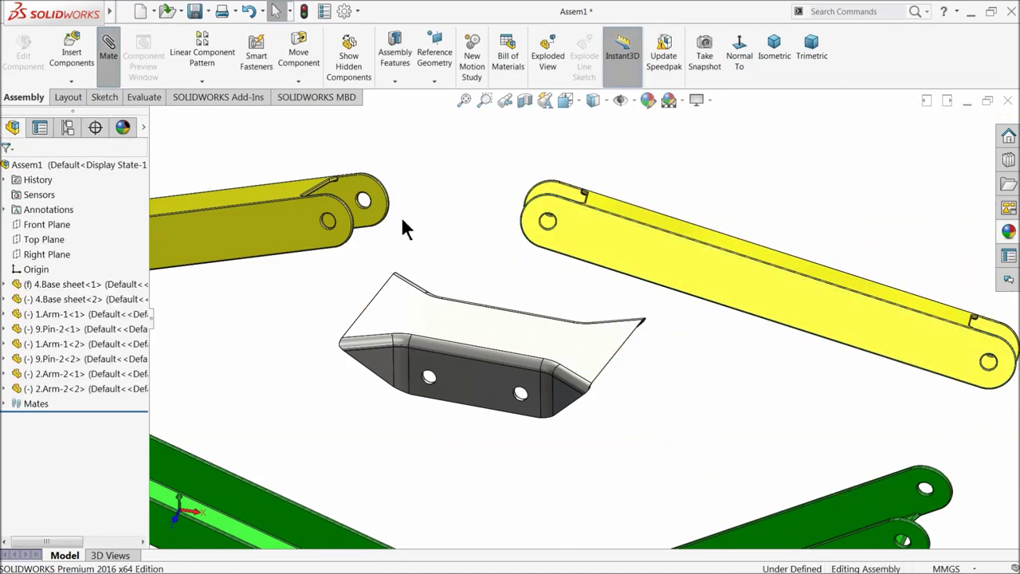
# Mate the right 2.Arm-2 end hole concentric with the upper base sheet's hole (Concentric5)
pyautogui.scroll(3, 581, 387)
pyautogui.scroll(-3, 637, 292)
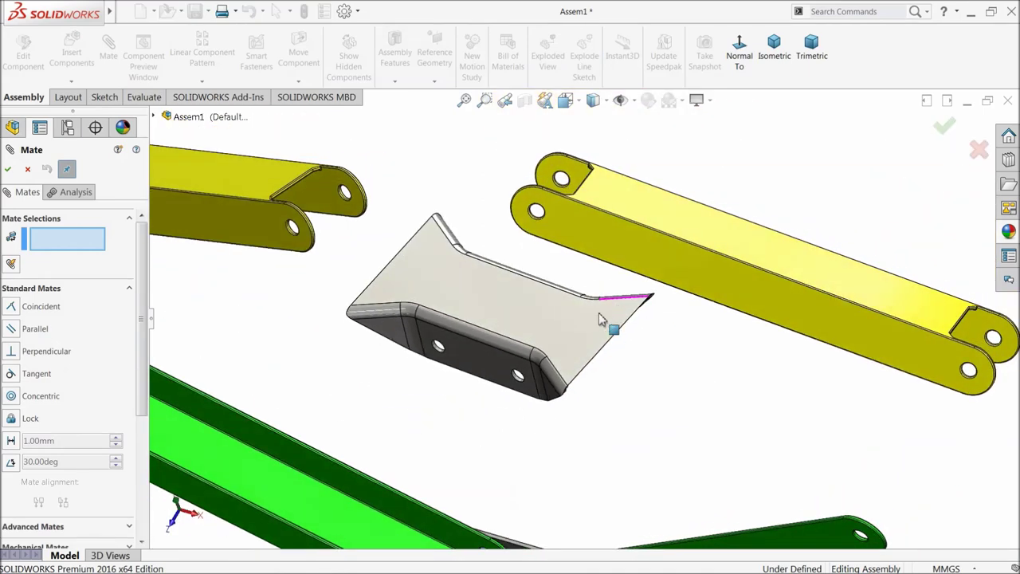
pyautogui.scroll(8, 550, 239)
pyautogui.click(568, 263)
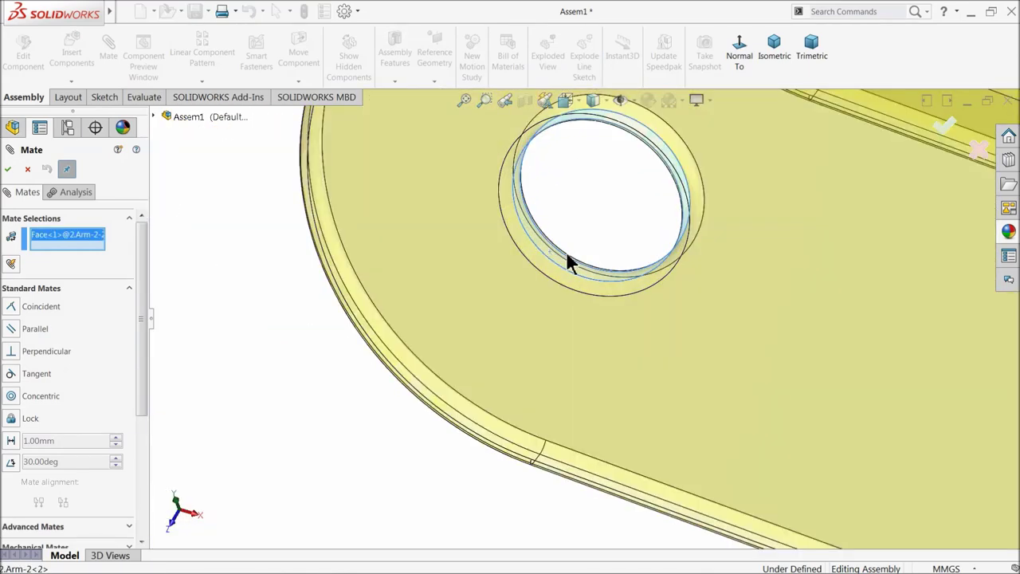
pyautogui.scroll(-5, 558, 303)
pyautogui.moveTo(547, 333); pyautogui.dragTo(597, 486, button='middle')
pyautogui.scroll(5, 558, 502)
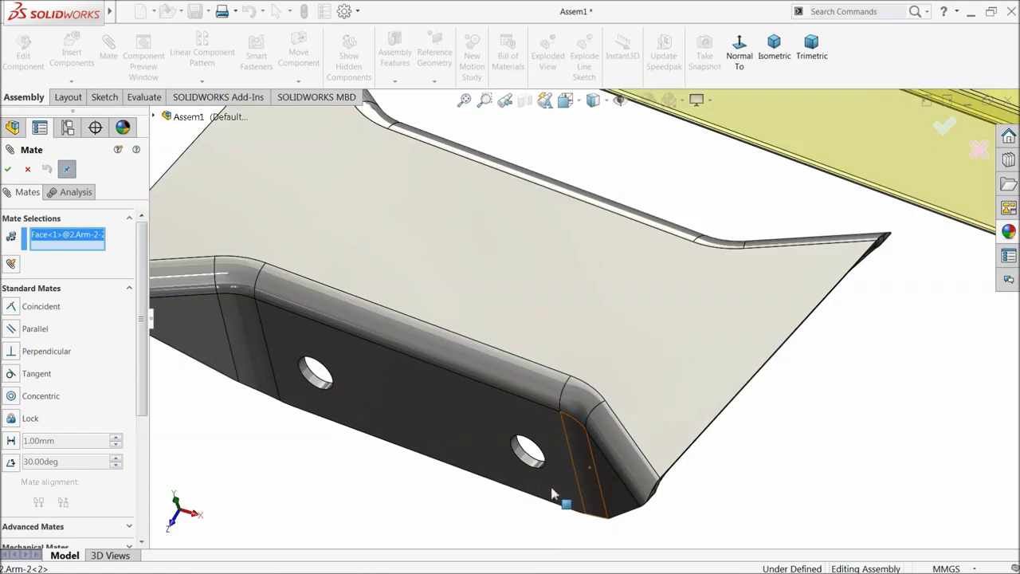
pyautogui.click(529, 466)
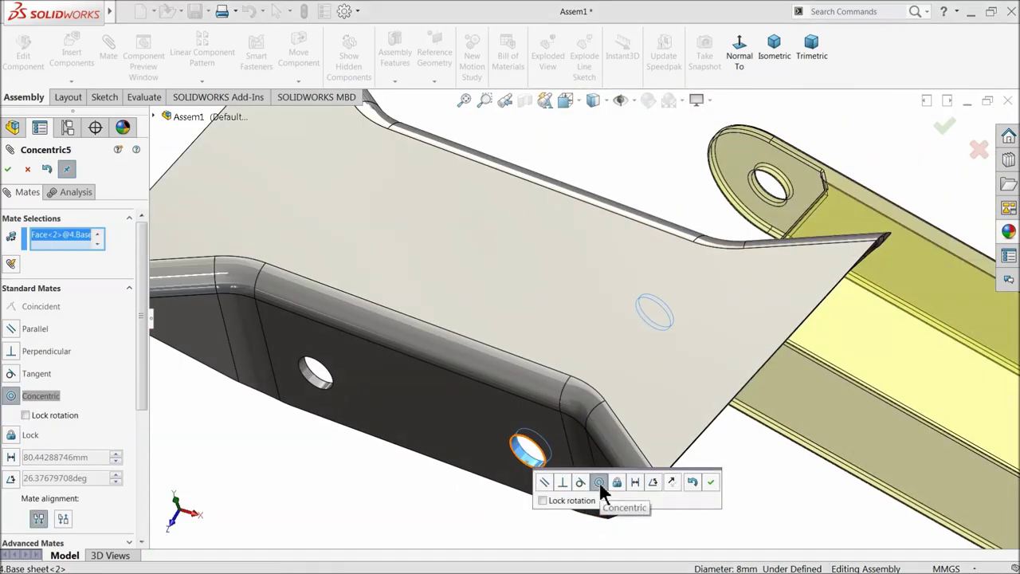
pyautogui.click(710, 482)
pyautogui.scroll(5, 644, 444)
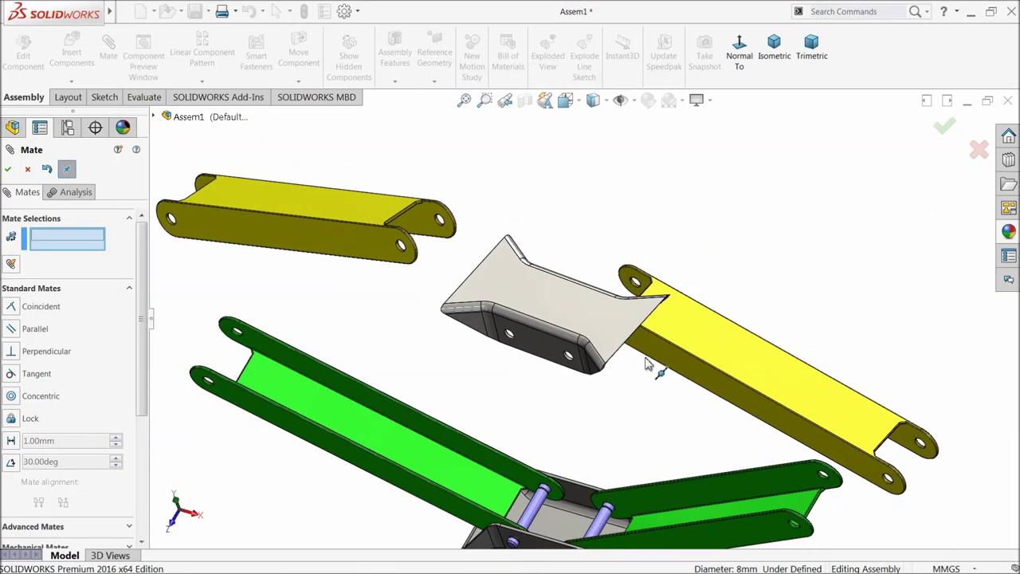
pyautogui.scroll(-3, 539, 373)
pyautogui.click(129, 288)
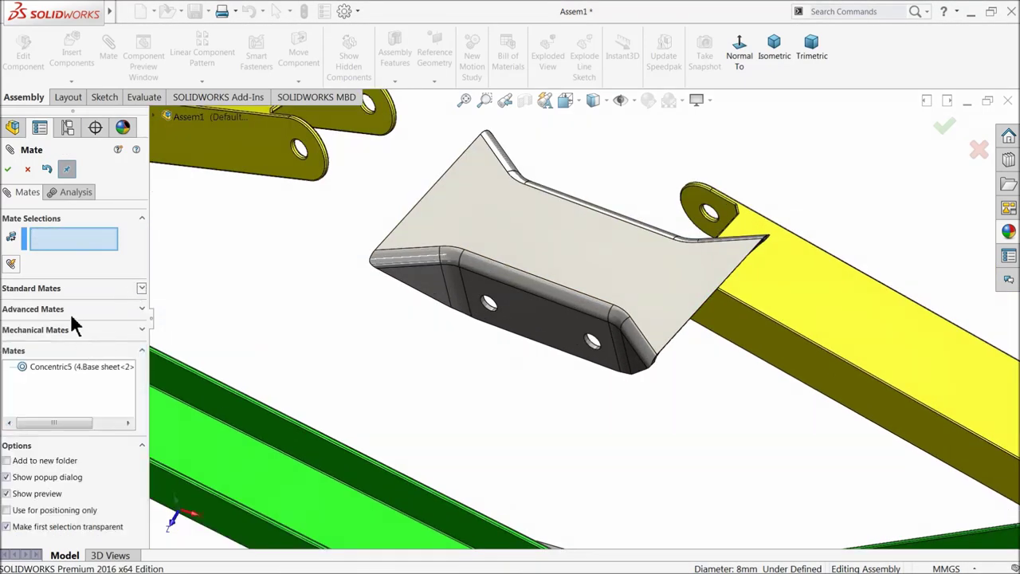
# Add a Width mate between the bracket's side faces and the yellow arm's side faces
pyautogui.click(70, 313)
pyautogui.click(13, 346)
pyautogui.click(561, 329)
pyautogui.moveTo(560, 329); pyautogui.dragTo(540, 346, button='middle')
pyautogui.click(646, 178)
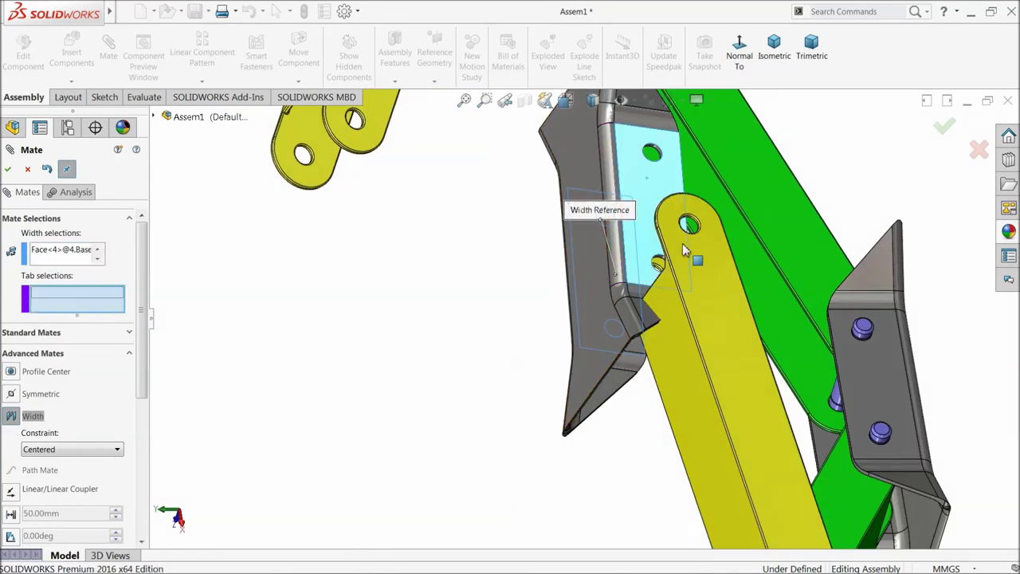
pyautogui.click(720, 337)
pyautogui.moveTo(719, 337); pyautogui.dragTo(806, 282, button='middle')
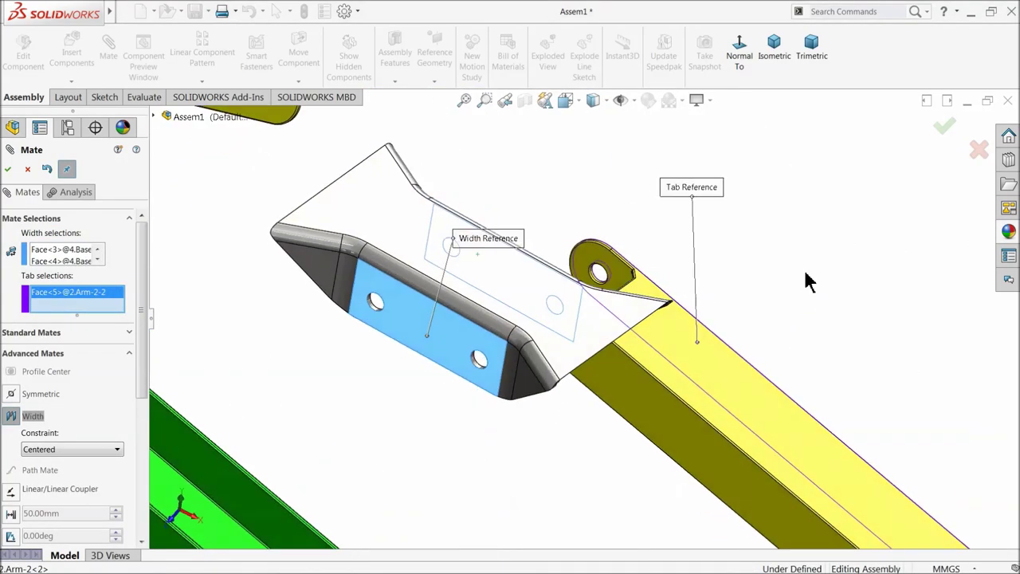
pyautogui.click(638, 390)
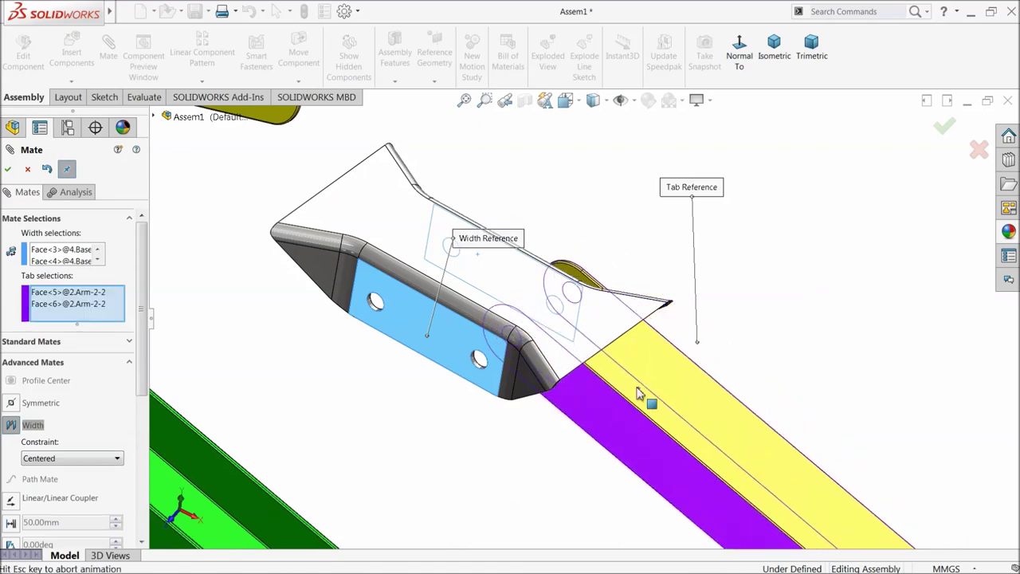
pyautogui.click(7, 169)
# Add Width6 from the arm's opposite side faces to the base sheet tab face
pyautogui.scroll(3, 526, 378)
pyautogui.scroll(-3, 469, 224)
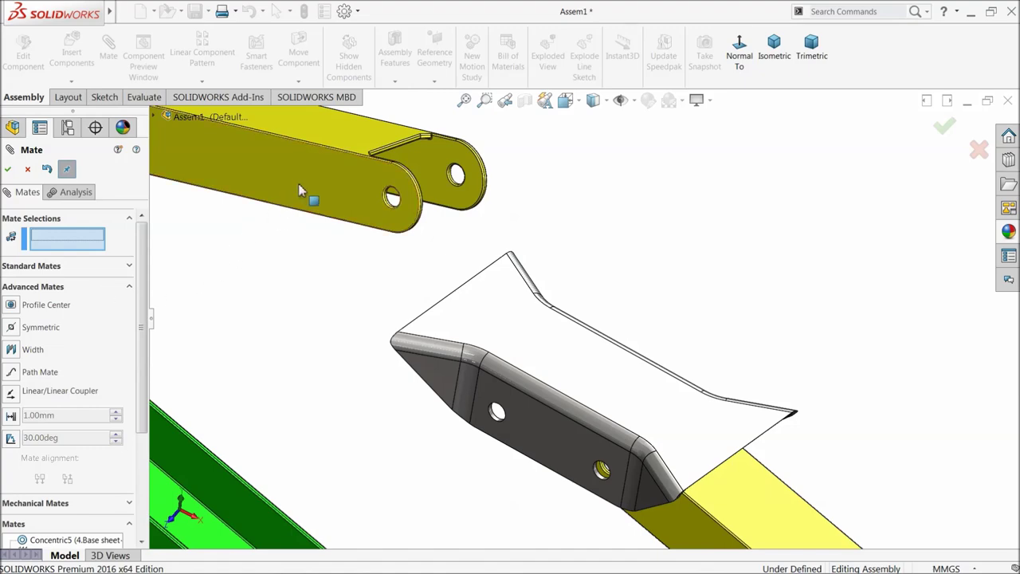
pyautogui.click(13, 351)
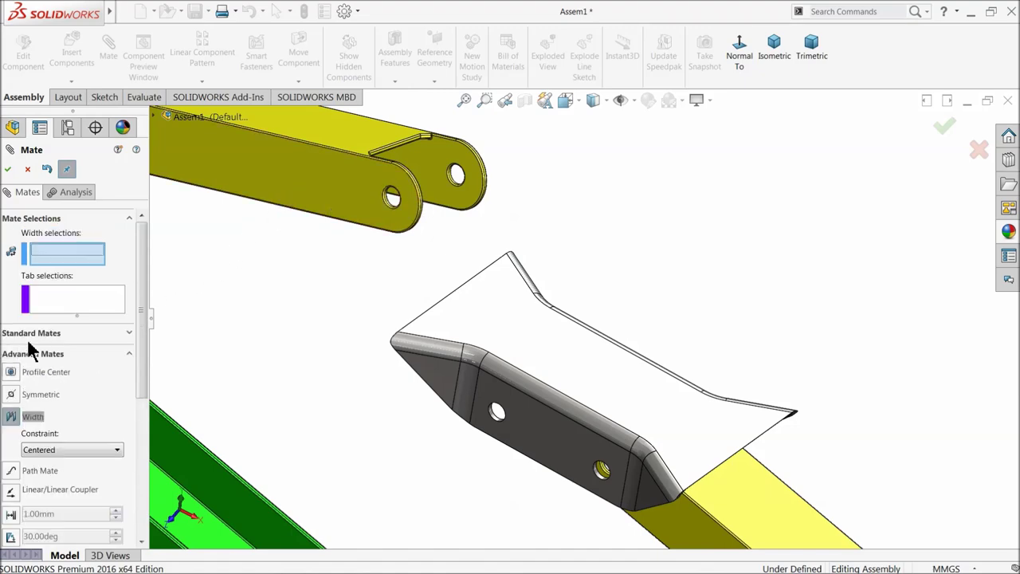
pyautogui.click(324, 177)
pyautogui.moveTo(323, 176); pyautogui.dragTo(452, 175, button='middle')
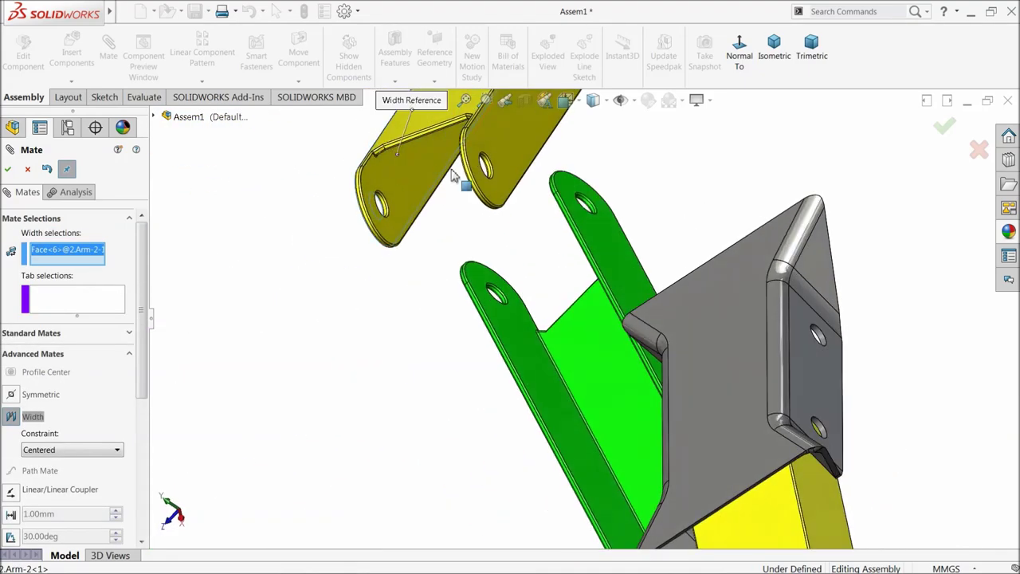
pyautogui.click(508, 154)
pyautogui.click(824, 373)
pyautogui.moveTo(825, 373); pyautogui.dragTo(562, 483, button='middle')
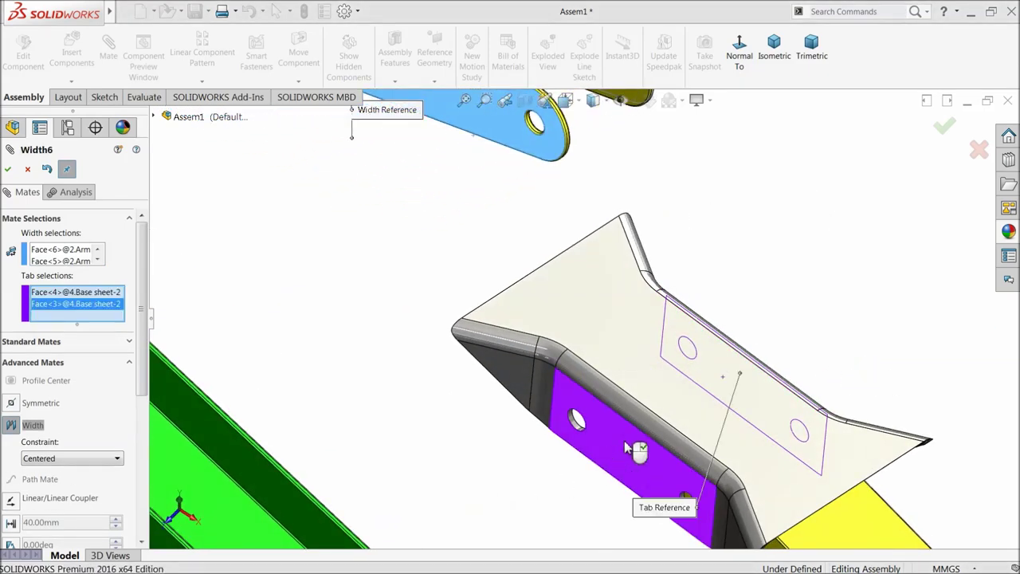
pyautogui.click(7, 169)
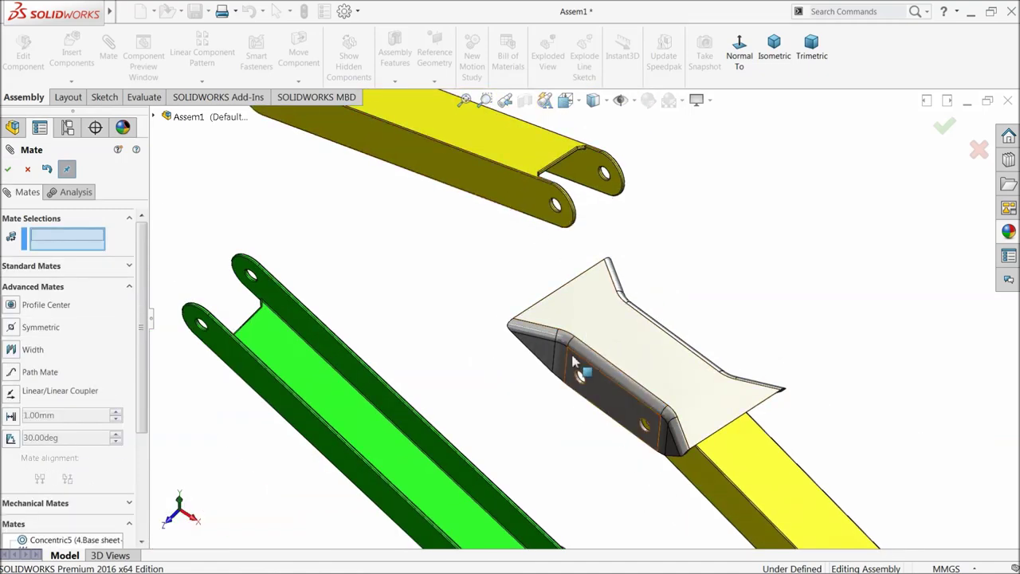
# Add a Concentric mate between the yellow arm's end hole and the base sheet bracket's second hole
pyautogui.scroll(-2, 574, 363)
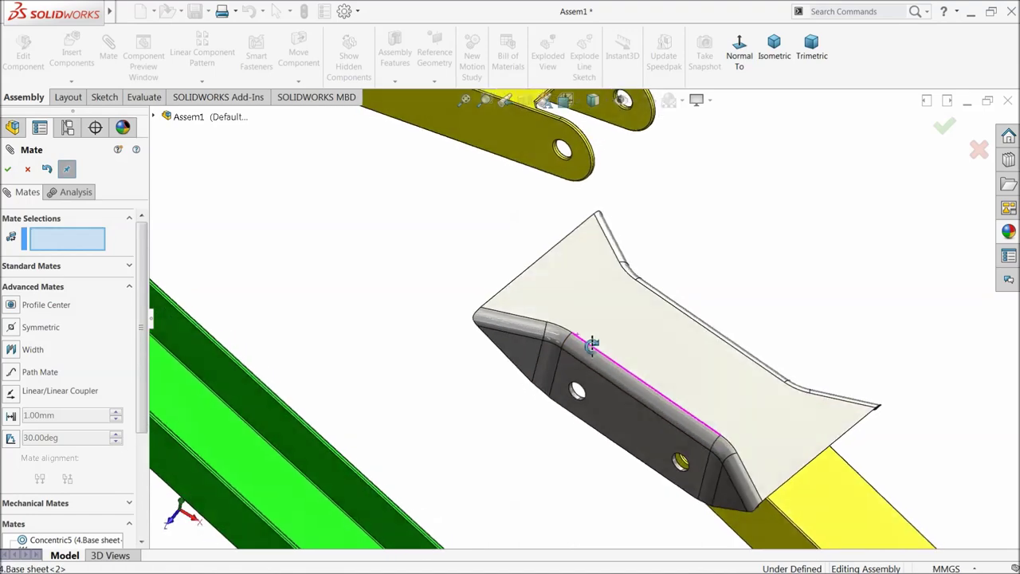
pyautogui.scroll(-5, 546, 131)
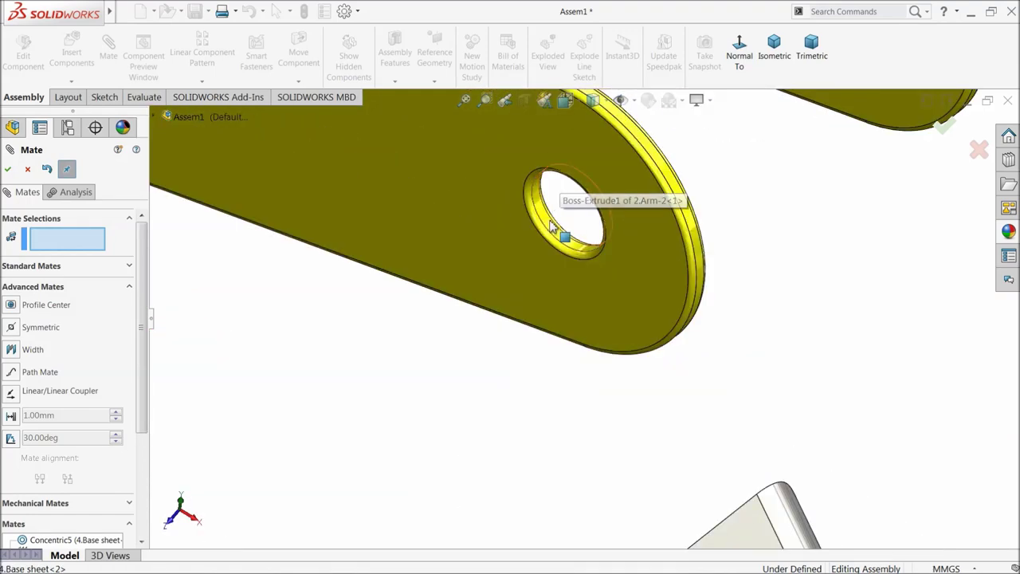
pyautogui.click(550, 227)
pyautogui.scroll(5, 546, 364)
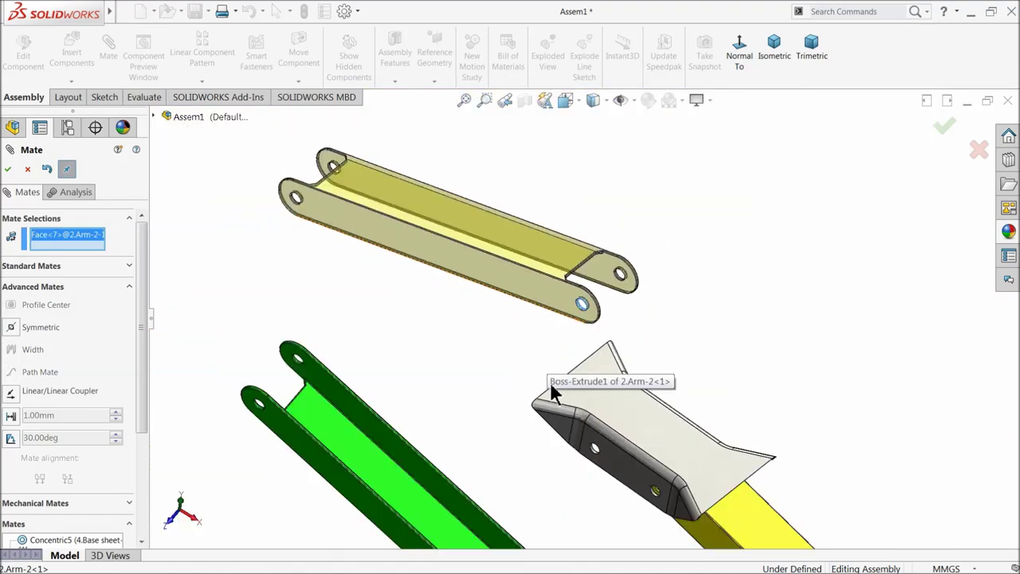
pyautogui.scroll(-5, 601, 443)
pyautogui.scroll(-2, 603, 441)
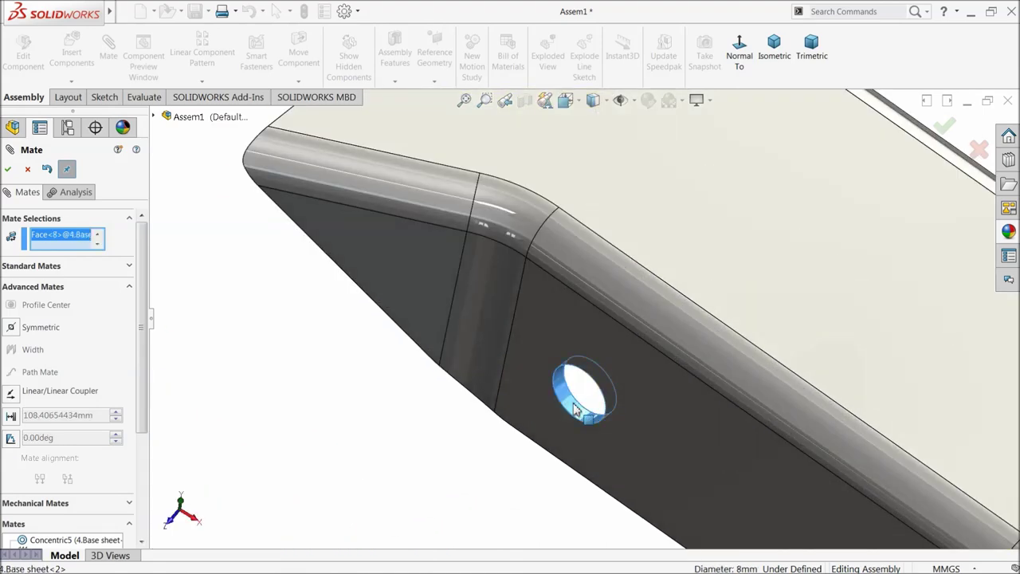
pyautogui.click(126, 270)
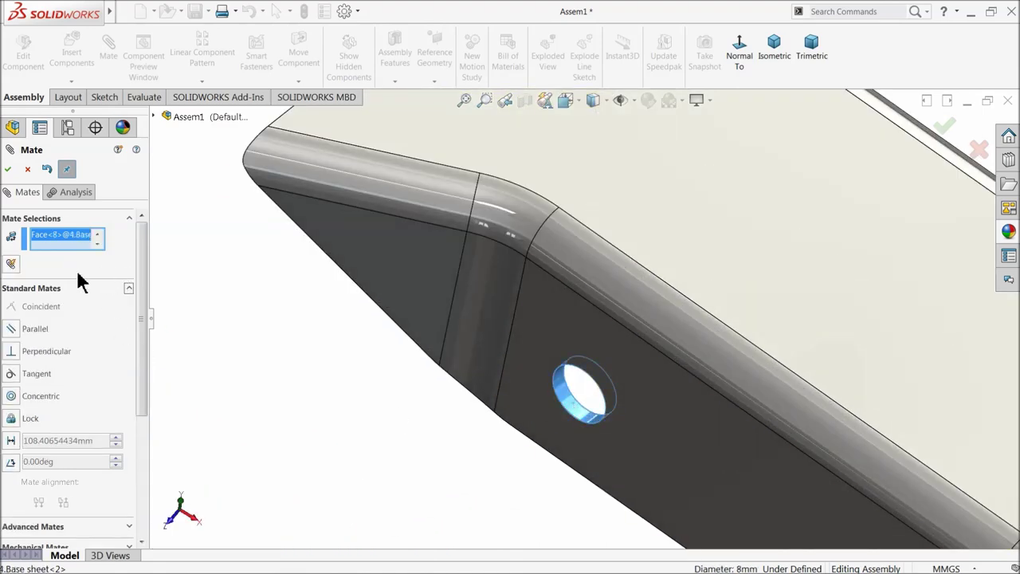
pyautogui.click(11, 397)
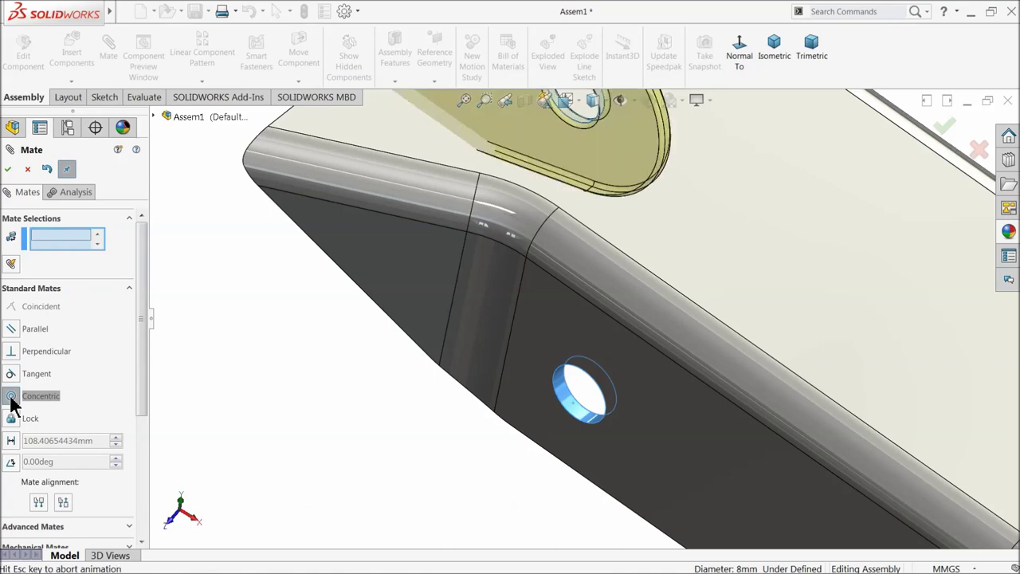
pyautogui.scroll(6, 515, 386)
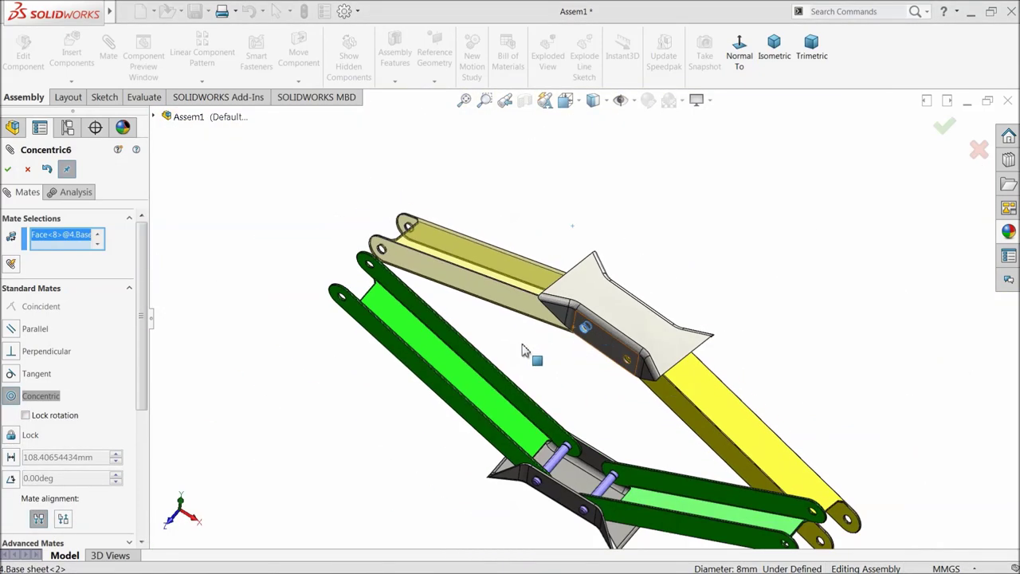
pyautogui.click(8, 169)
pyautogui.moveTo(652, 365); pyautogui.dragTo(585, 399, button='middle')
pyautogui.scroll(-3, 448, 363)
pyautogui.scroll(-3, 323, 289)
pyautogui.moveTo(363, 288); pyautogui.dragTo(391, 298, button='middle')
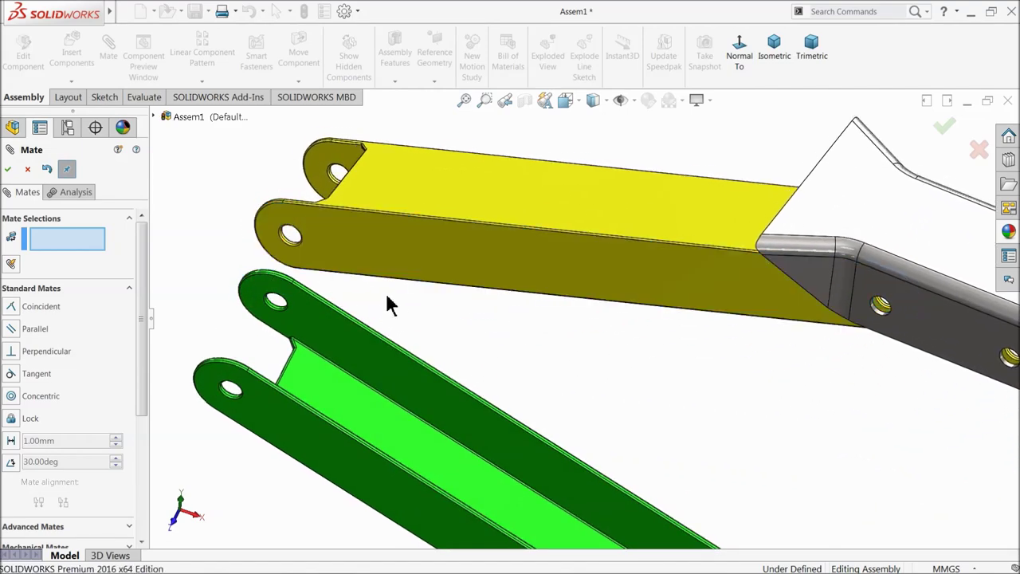
# Make the yellow arm's end hole concentric with the green arm's hole
pyautogui.scroll(-4, 317, 300)
pyautogui.scroll(-3, 313, 154)
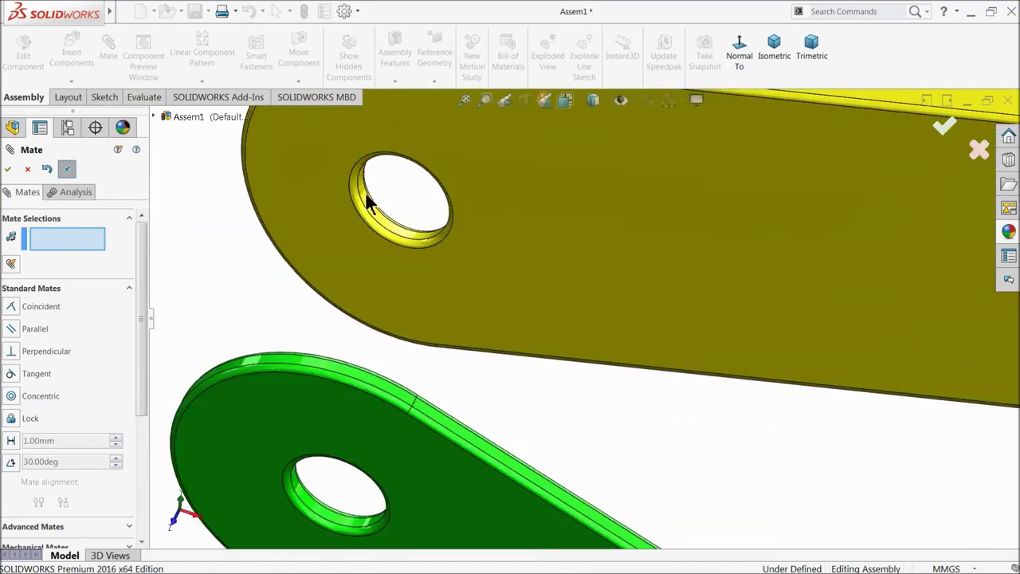
pyautogui.click(388, 230)
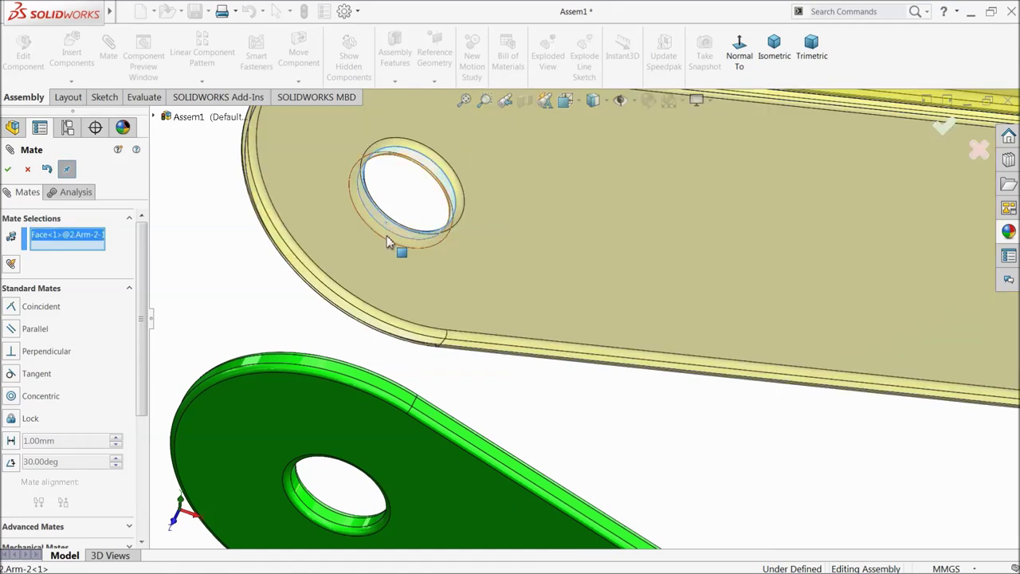
pyautogui.click(317, 514)
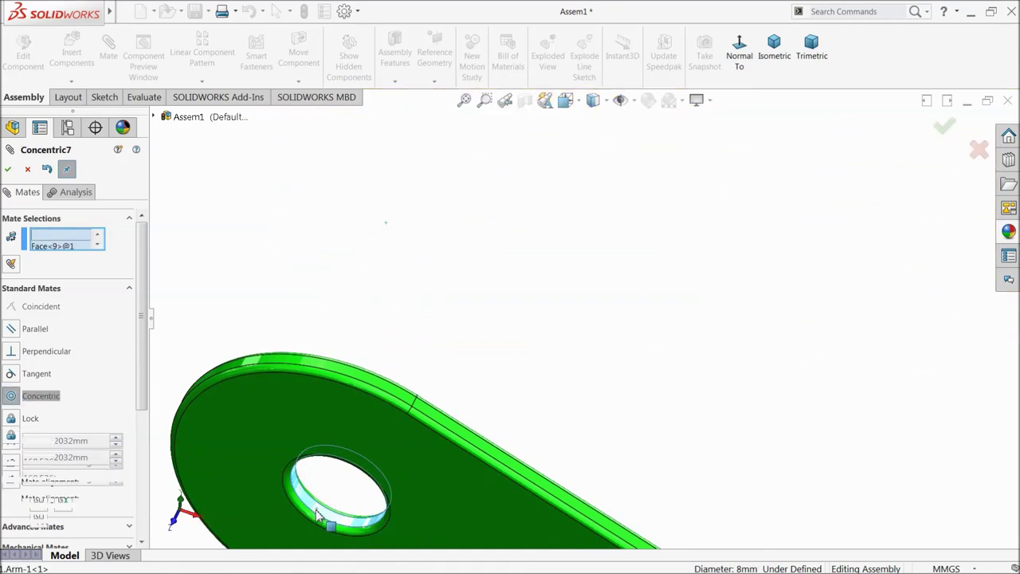
pyautogui.click(298, 516)
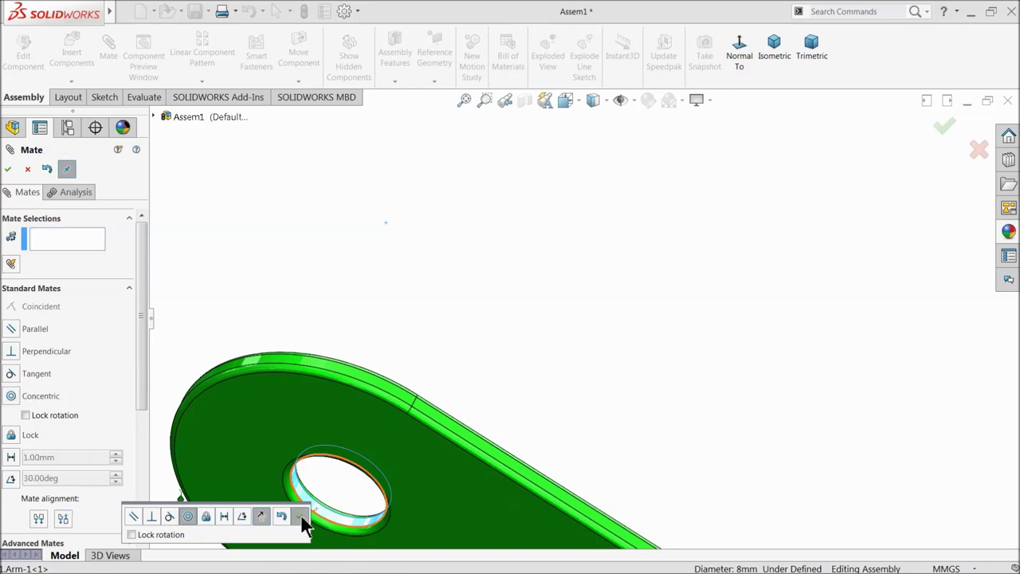
# Add a second concentric mate between the green arm's other end hole and the matching yellow arm hole
pyautogui.scroll(6, 485, 391)
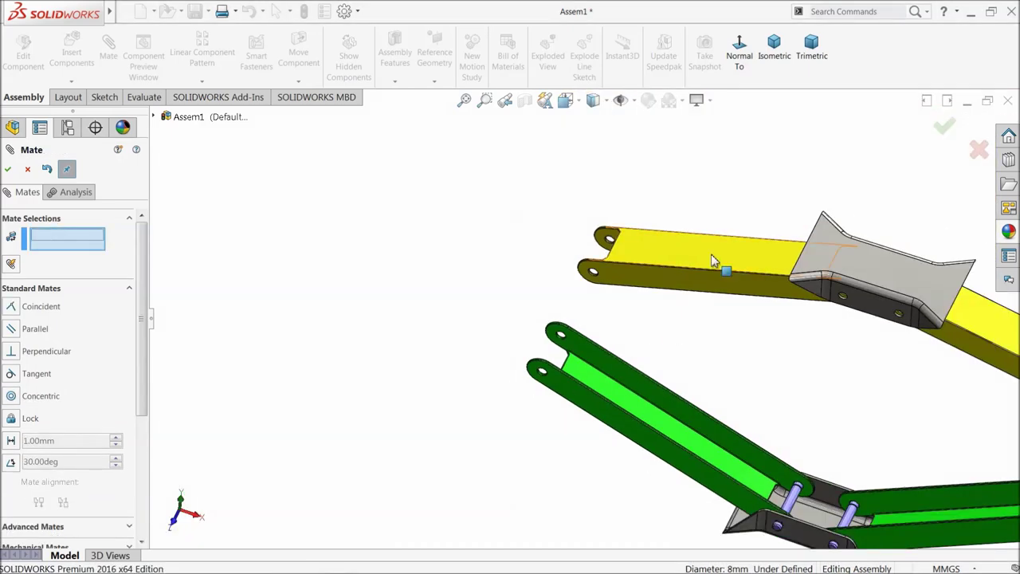
pyautogui.scroll(-2, 714, 266)
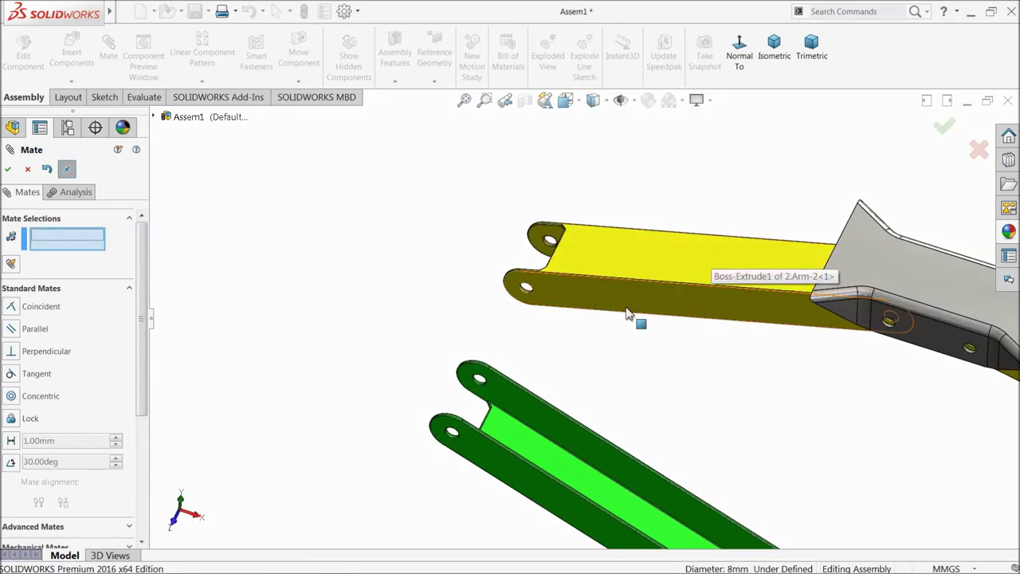
pyautogui.scroll(4, 626, 313)
pyautogui.scroll(-8, 766, 391)
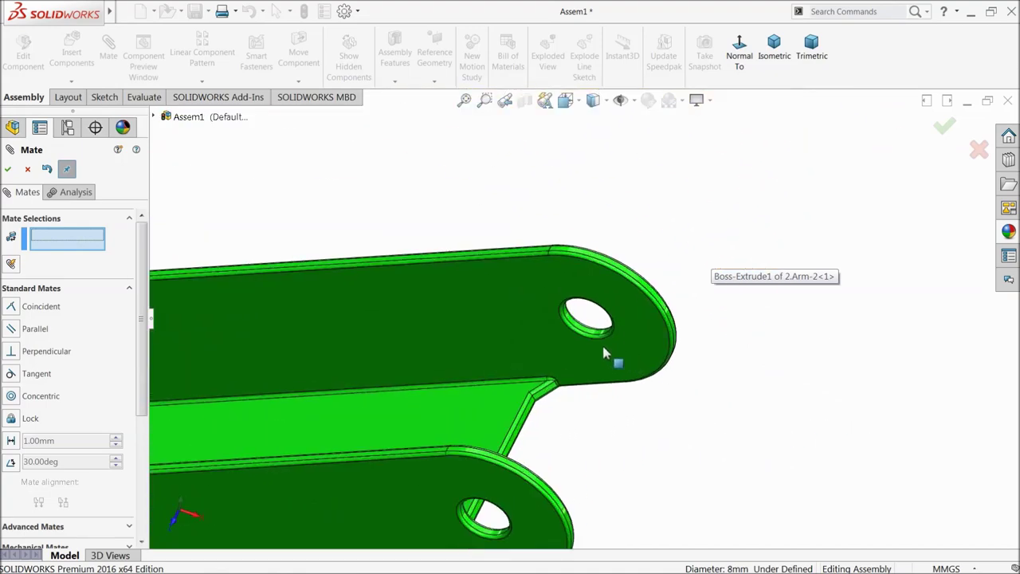
pyautogui.scroll(-2, 597, 346)
pyautogui.click(587, 336)
pyautogui.scroll(3, 606, 326)
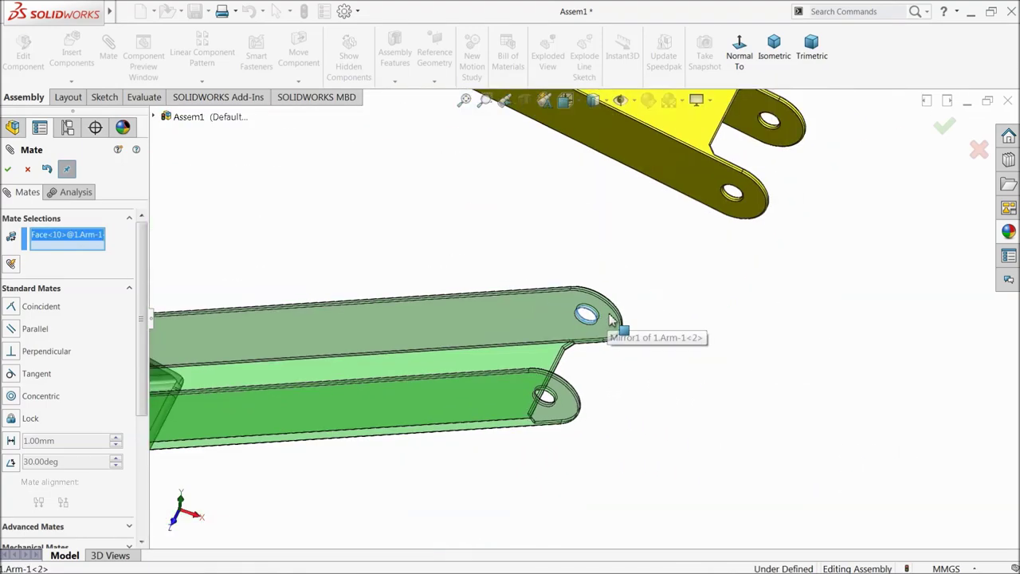
pyautogui.scroll(-5, 611, 318)
pyautogui.click(660, 286)
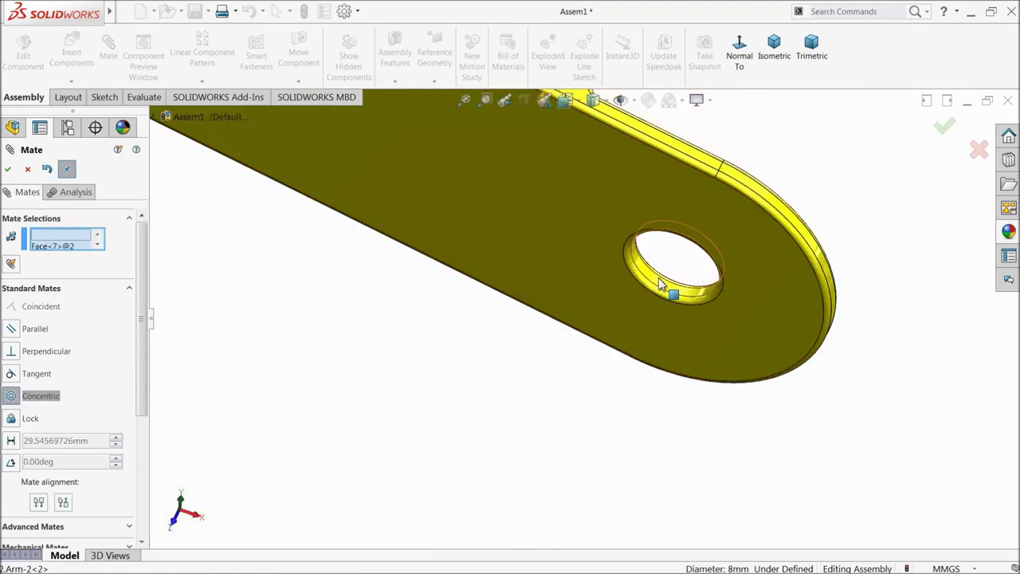
pyautogui.click(820, 268)
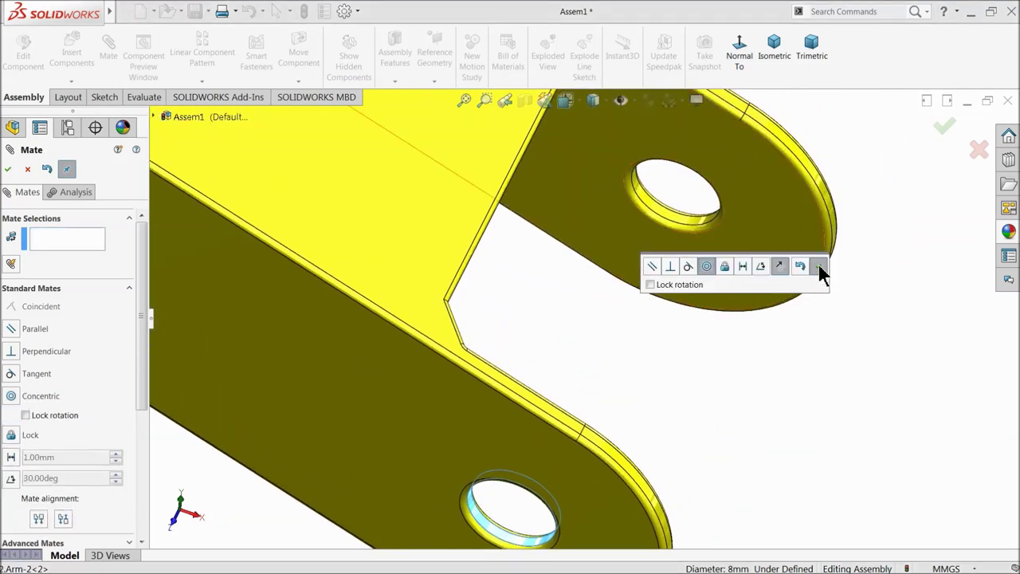
pyautogui.scroll(8, 450, 322)
pyautogui.moveTo(450, 327); pyautogui.dragTo(420, 281, button='middle')
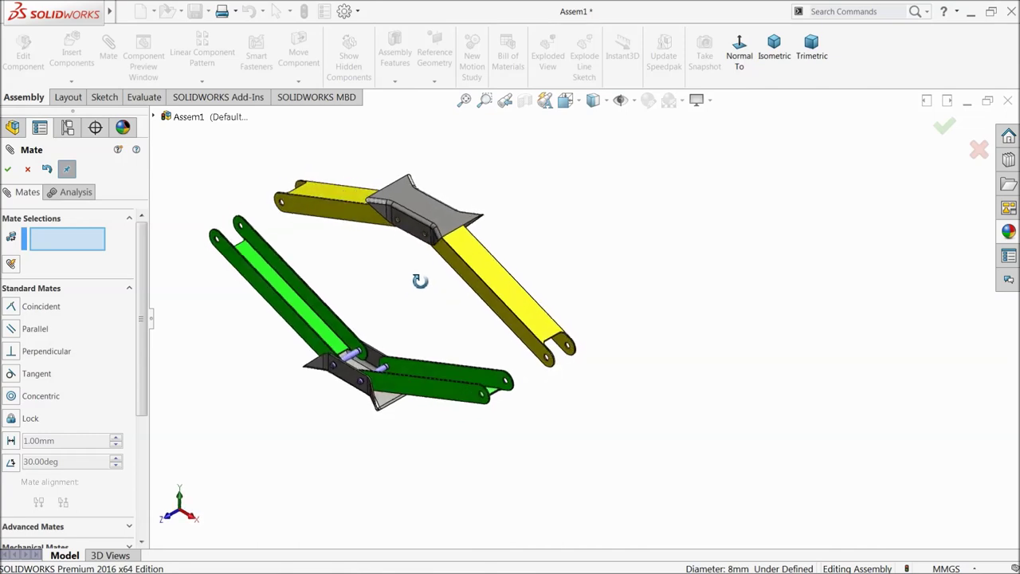
# Mate the base sheet plate face coincident with the bracket face
pyautogui.scroll(-3, 487, 338)
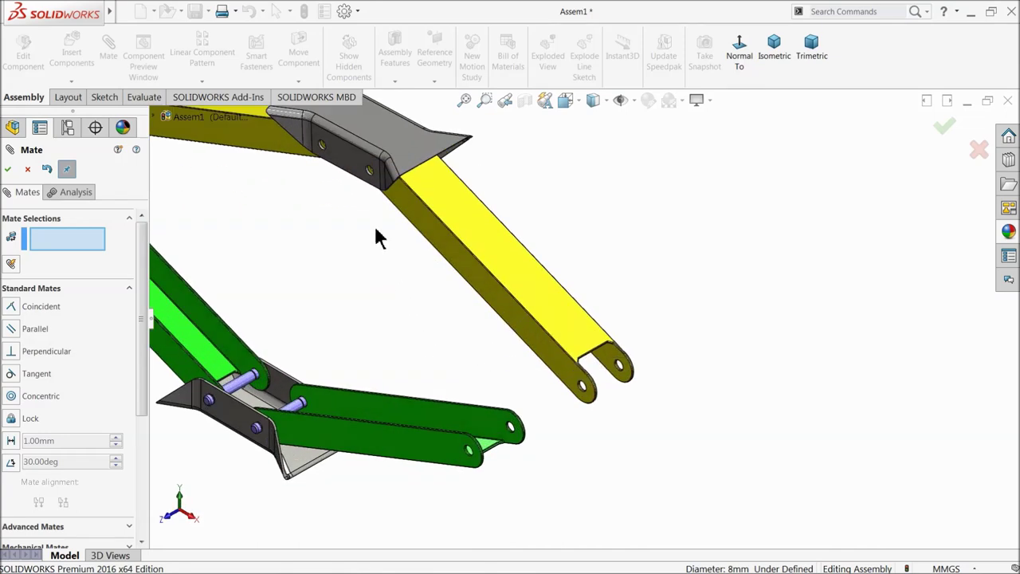
pyautogui.scroll(2, 341, 323)
pyautogui.scroll(-4, 359, 232)
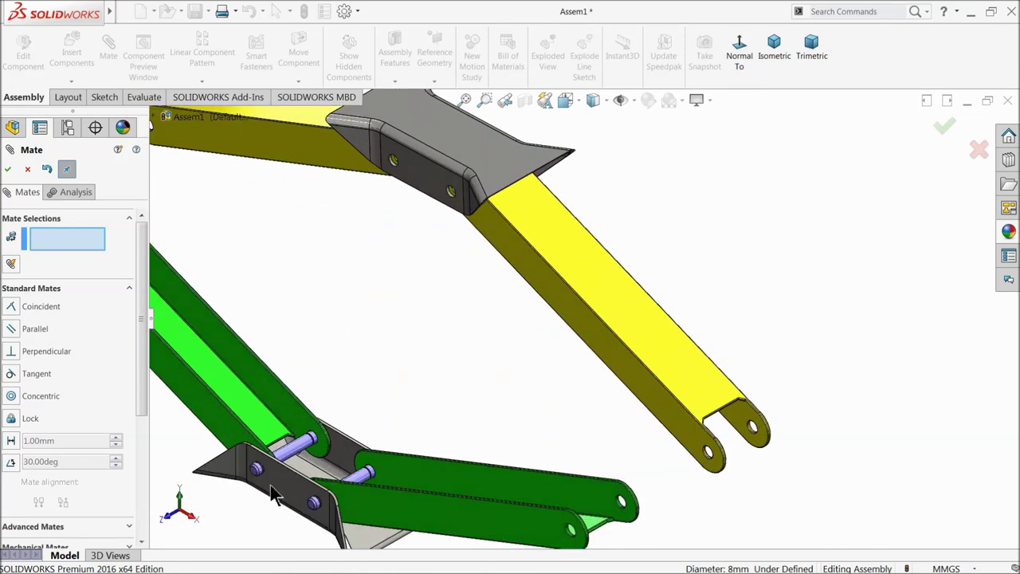
pyautogui.click(283, 489)
pyautogui.click(420, 172)
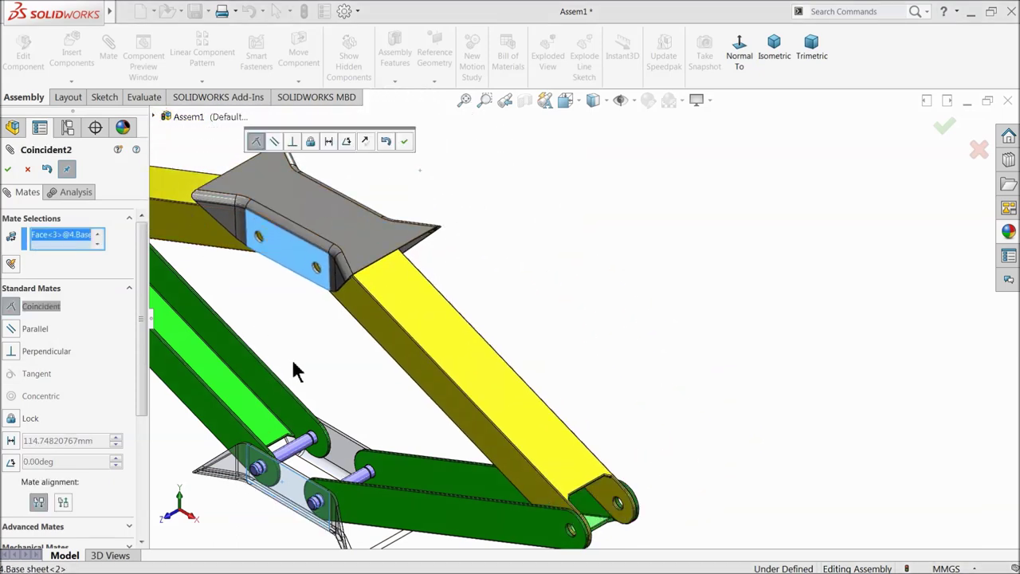
pyautogui.click(404, 143)
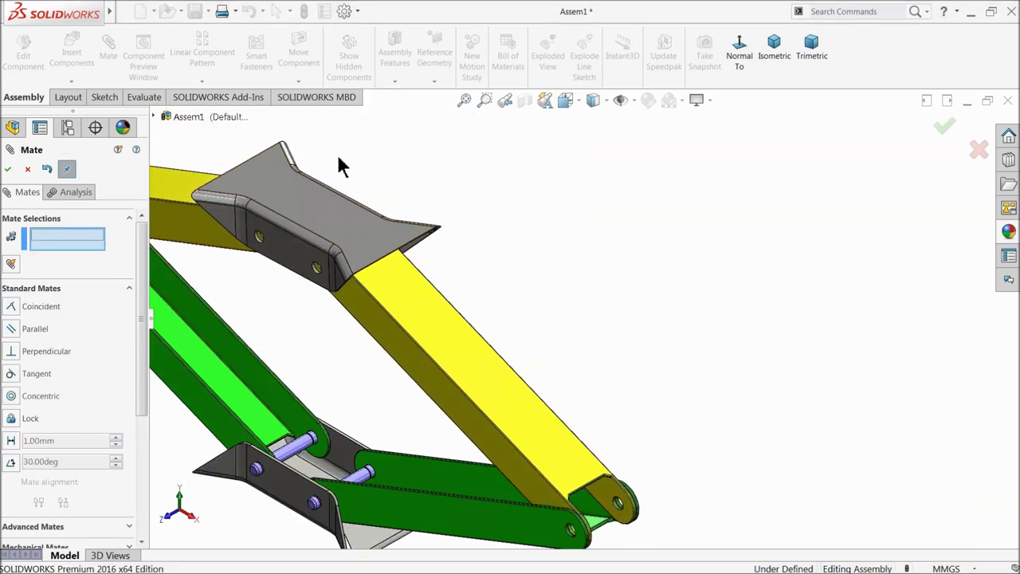
pyautogui.click(9, 169)
# Drag the top base sheet to flex the scissor arms open and view the whole jack
pyautogui.moveTo(286, 314); pyautogui.dragTo(333, 236)
pyautogui.scroll(-6, 331, 255)
pyautogui.moveTo(335, 278); pyautogui.dragTo(356, 423, button='middle')
pyautogui.scroll(-3, 358, 364)
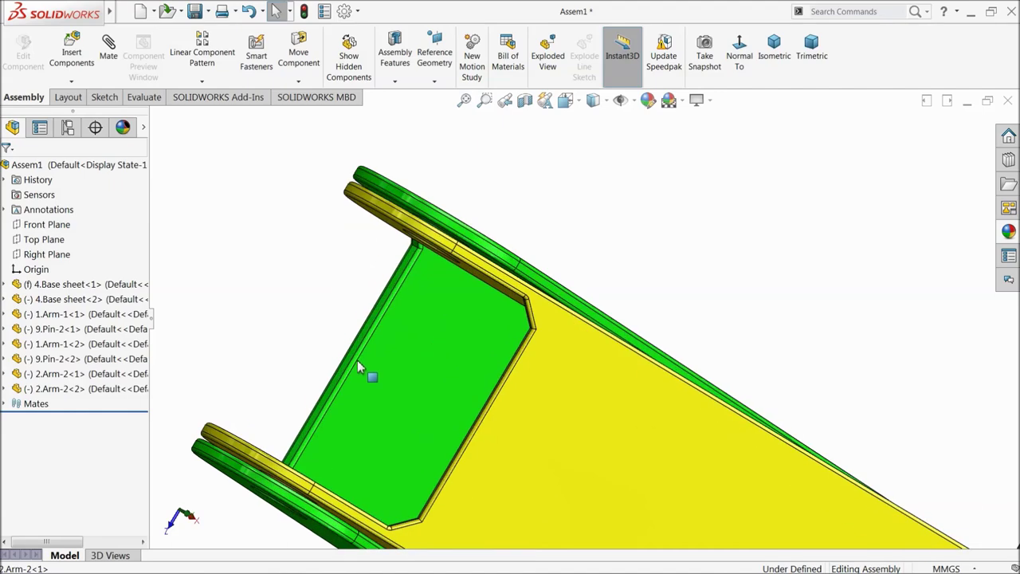
pyautogui.moveTo(251, 466); pyautogui.dragTo(289, 262, button='middle')
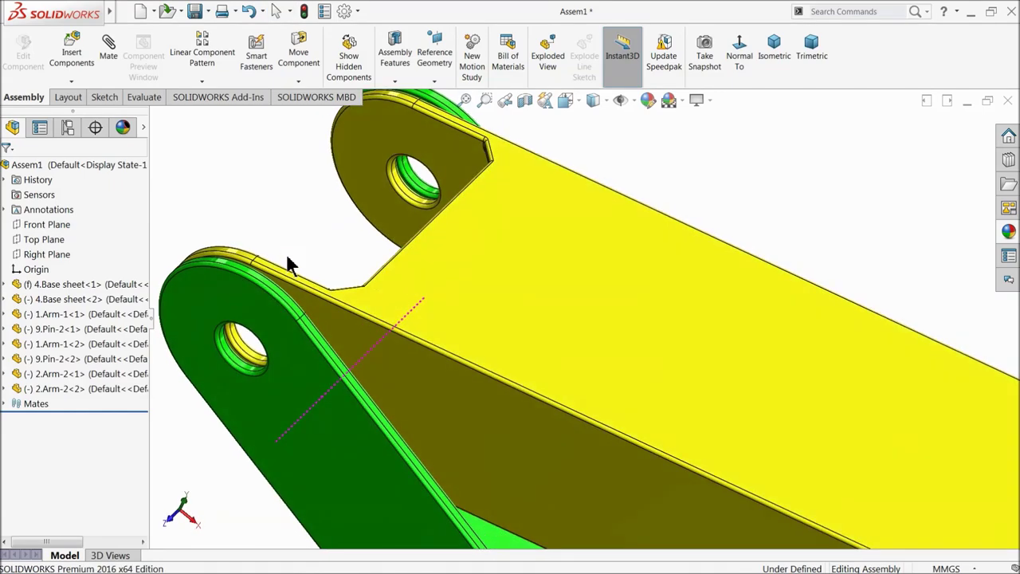
pyautogui.scroll(6, 337, 319)
pyautogui.moveTo(357, 319); pyautogui.dragTo(378, 311, button='middle')
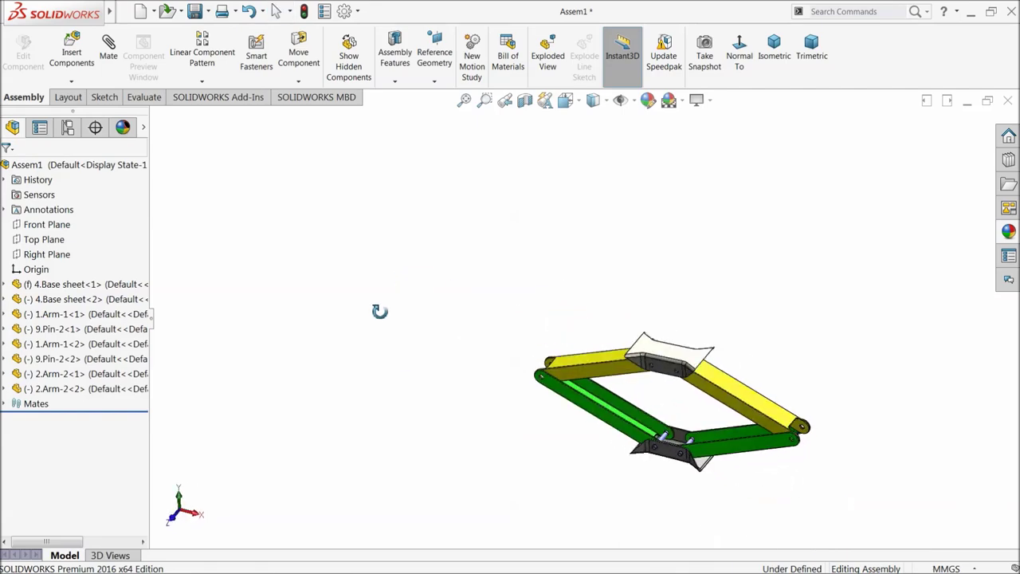
pyautogui.scroll(-4, 808, 471)
pyautogui.moveTo(510, 266)
pyautogui.mouseDown()
pyautogui.moveTo(510, 191)
pyautogui.moveTo(490, 139)
pyautogui.moveTo(519, 254)
pyautogui.moveTo(478, 241)
pyautogui.moveTo(505, 202)
pyautogui.moveTo(505, 271)
pyautogui.mouseUp()
pyautogui.click(505, 271)
pyautogui.moveTo(505, 271); pyautogui.dragTo(484, 185, button='middle')
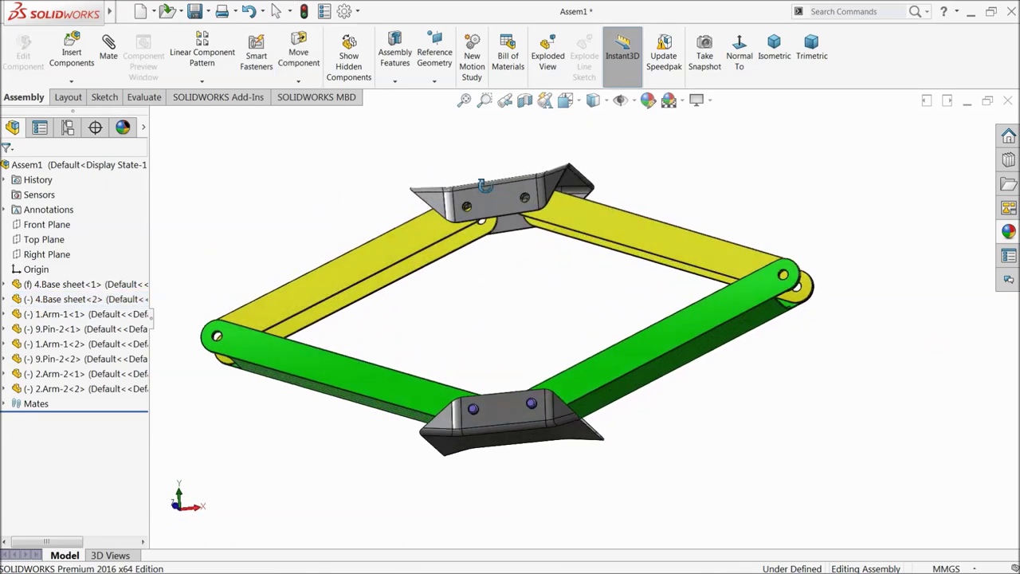
# Add a Parallel mate between the bottom and top base sheet faces, then drag the top plate to test it
pyautogui.click(108, 56)
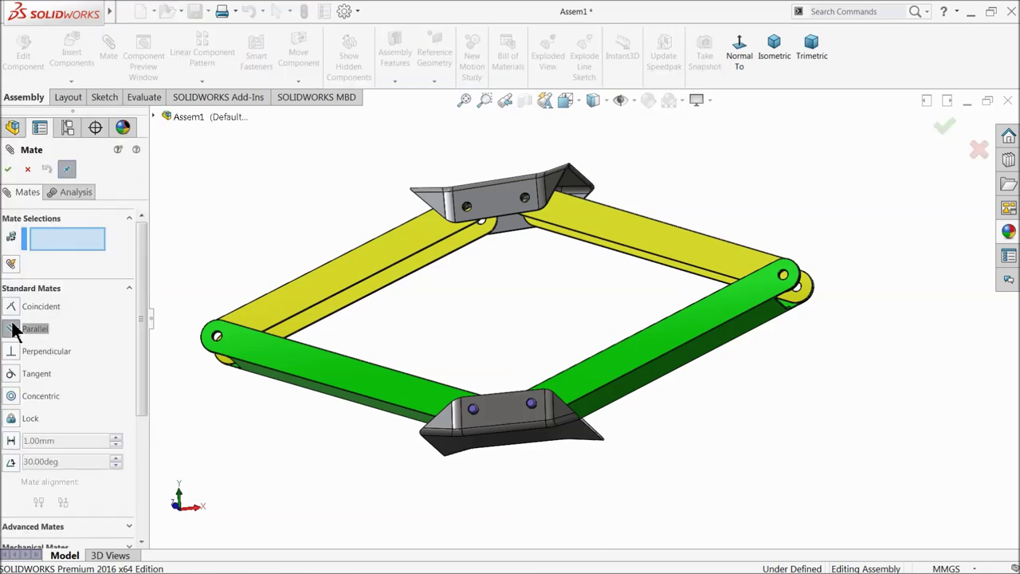
pyautogui.click(511, 447)
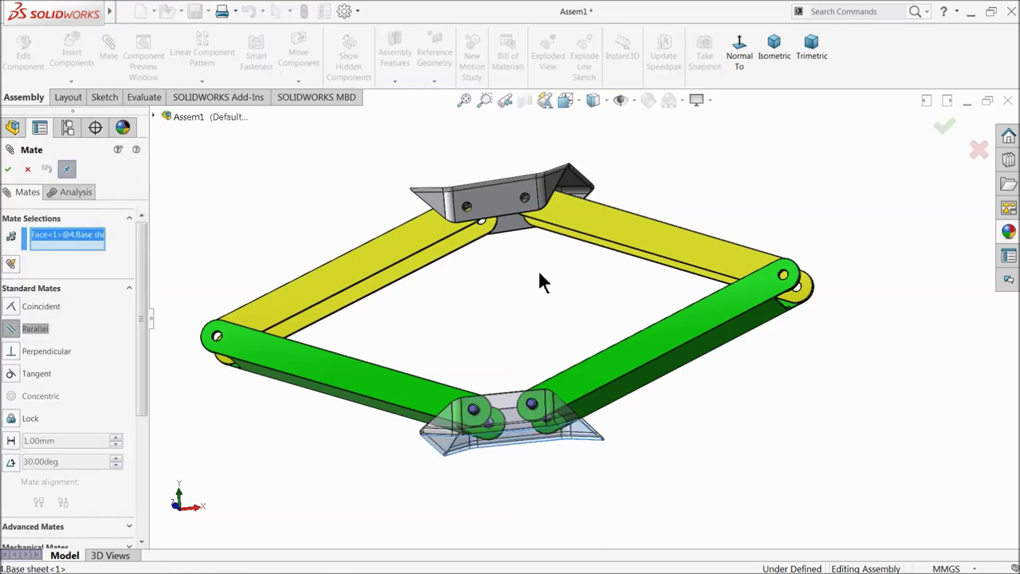
pyautogui.click(506, 222)
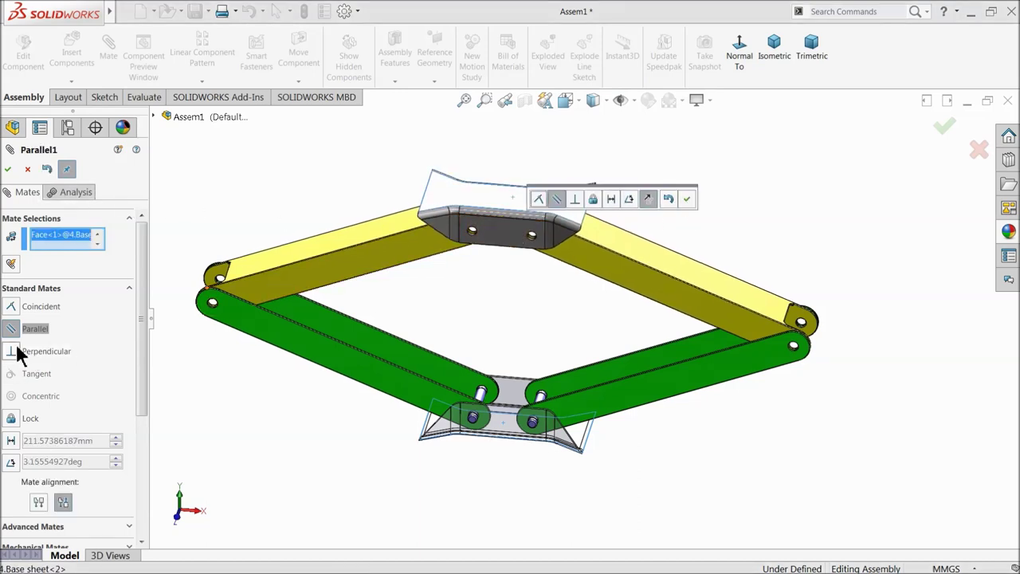
pyautogui.click(687, 199)
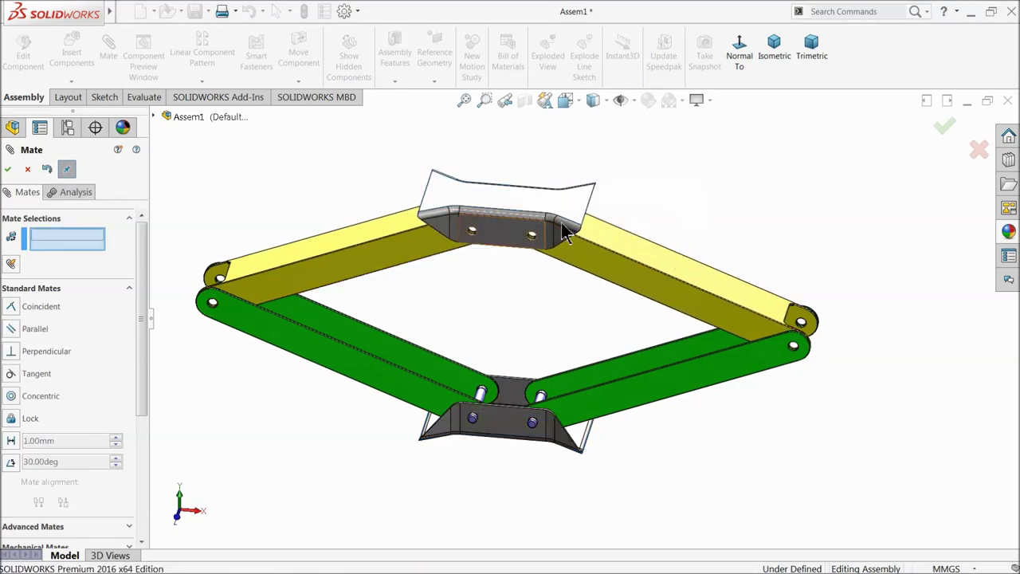
pyautogui.click(7, 168)
pyautogui.moveTo(504, 236); pyautogui.dragTo(526, 203)
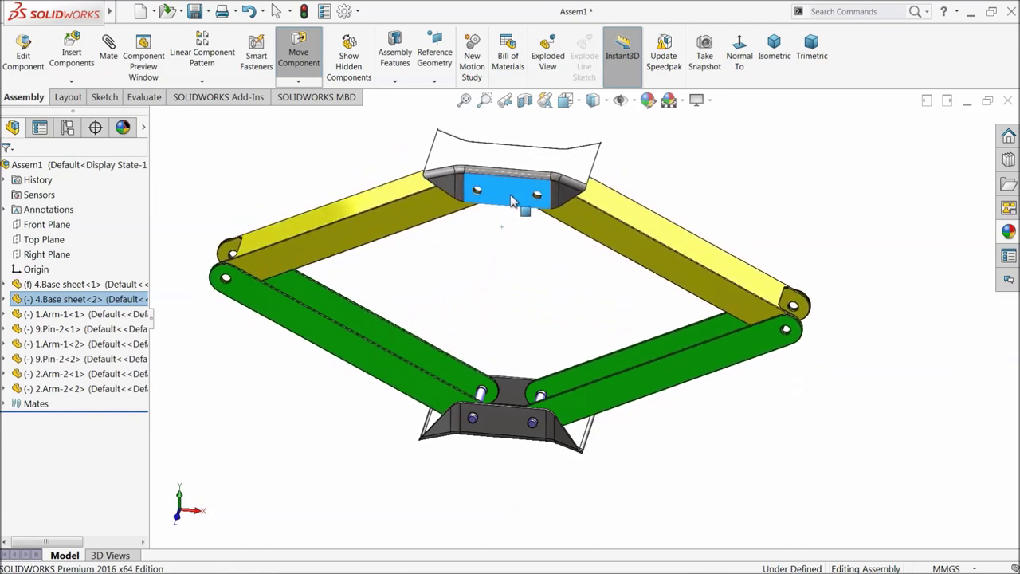
# Copy the pin 9.Pin-2<1> up out of the bottom plate and fit the jack in view
pyautogui.press('Escape')
pyautogui.moveTo(511, 295)
pyautogui.mouseDown(button='middle')
pyautogui.moveTo(473, 258)
pyautogui.moveTo(502, 280)
pyautogui.mouseUp(button='middle')
pyautogui.scroll(-2, 531, 171)
pyautogui.scroll(-2, 481, 250)
pyautogui.scroll(3, 523, 292)
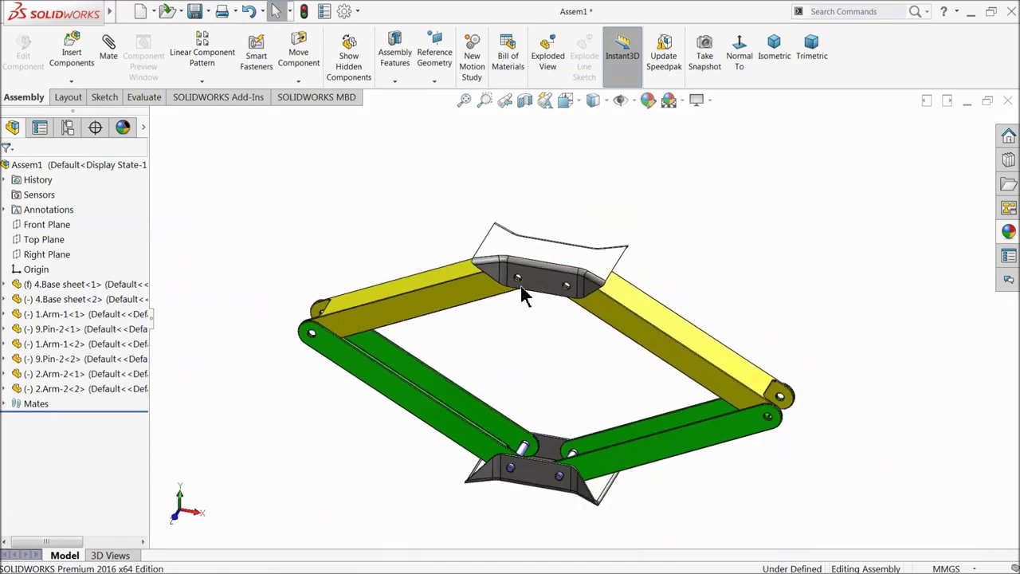
pyautogui.scroll(-5, 549, 467)
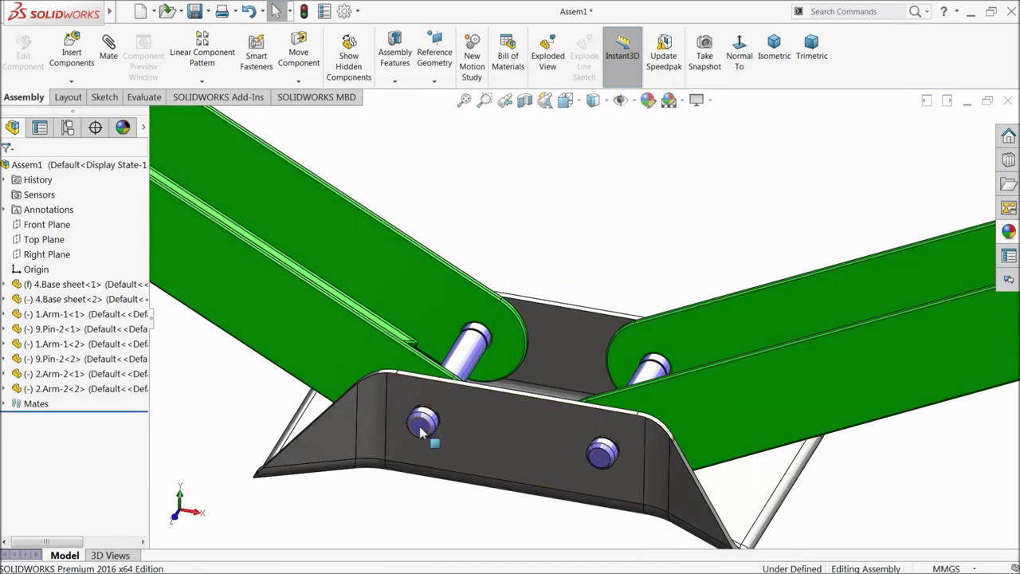
pyautogui.click(422, 427)
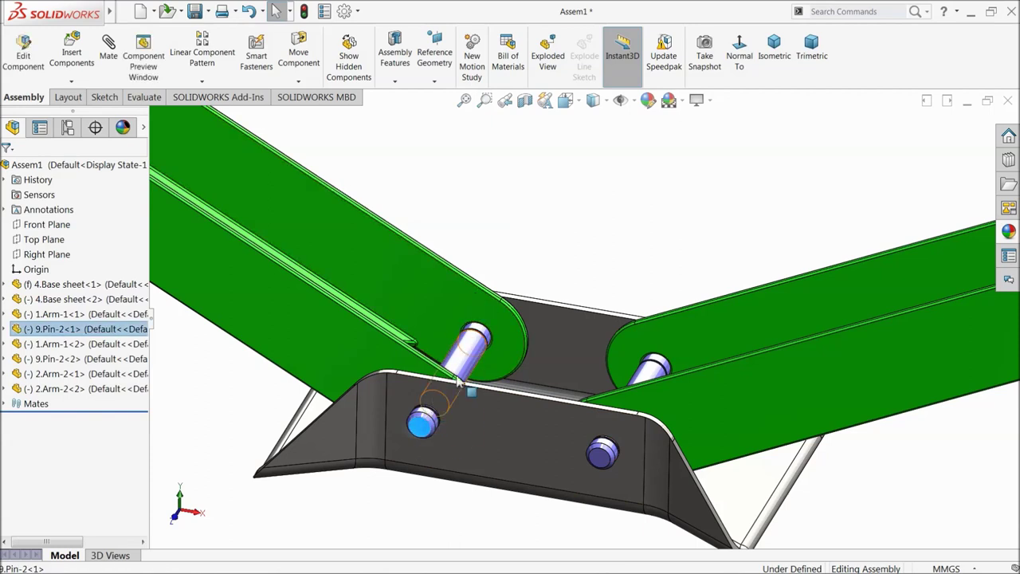
pyautogui.keyDown('ctrl'); pyautogui.moveTo(424, 429); pyautogui.dragTo(637, 177); pyautogui.keyUp('ctrl')
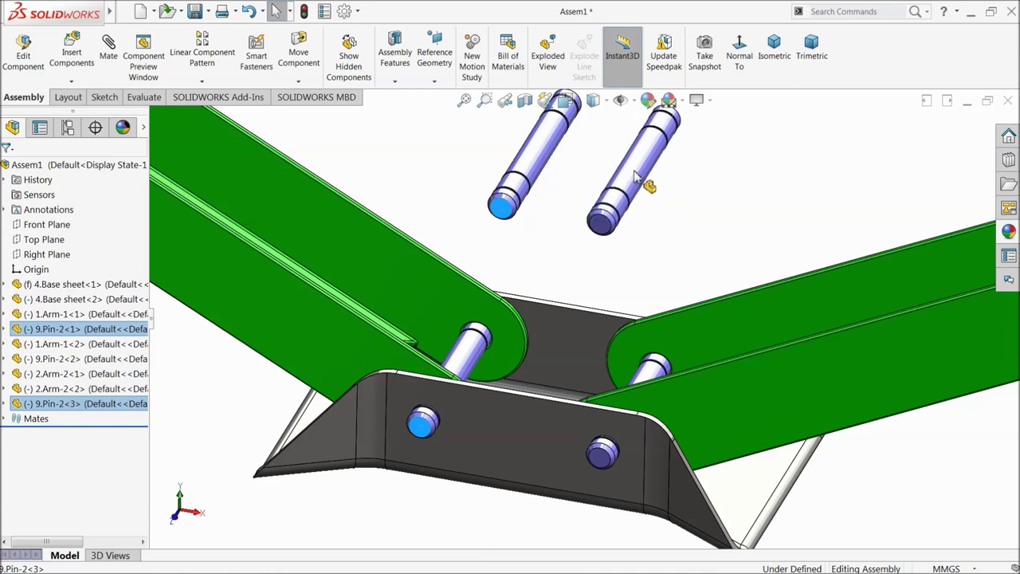
pyautogui.press('f')
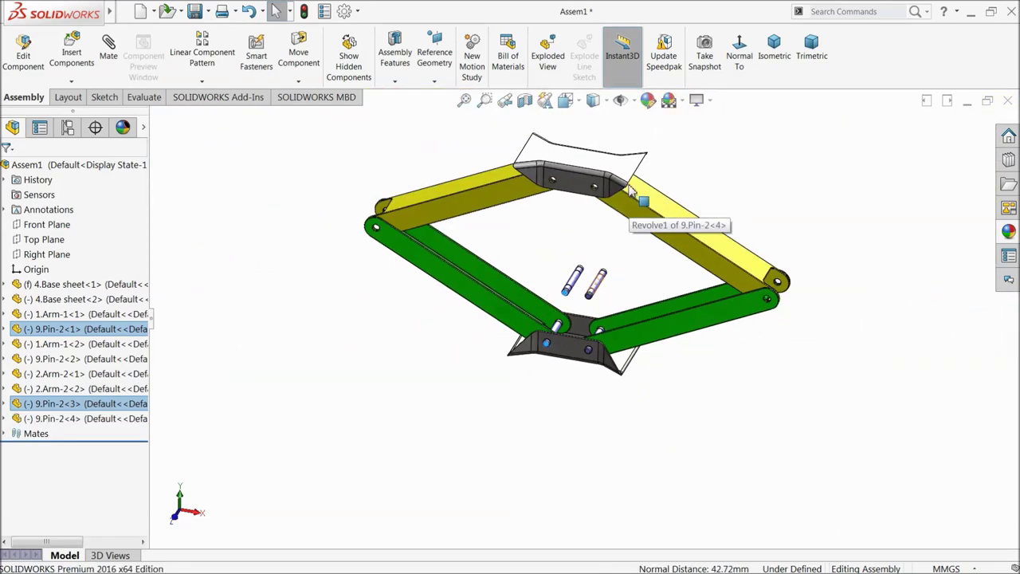
# Position pin copies 9.Pin-2<3> and 9.Pin-2<4> just below the top base sheet's holes
pyautogui.moveTo(542, 383); pyautogui.dragTo(518, 249)
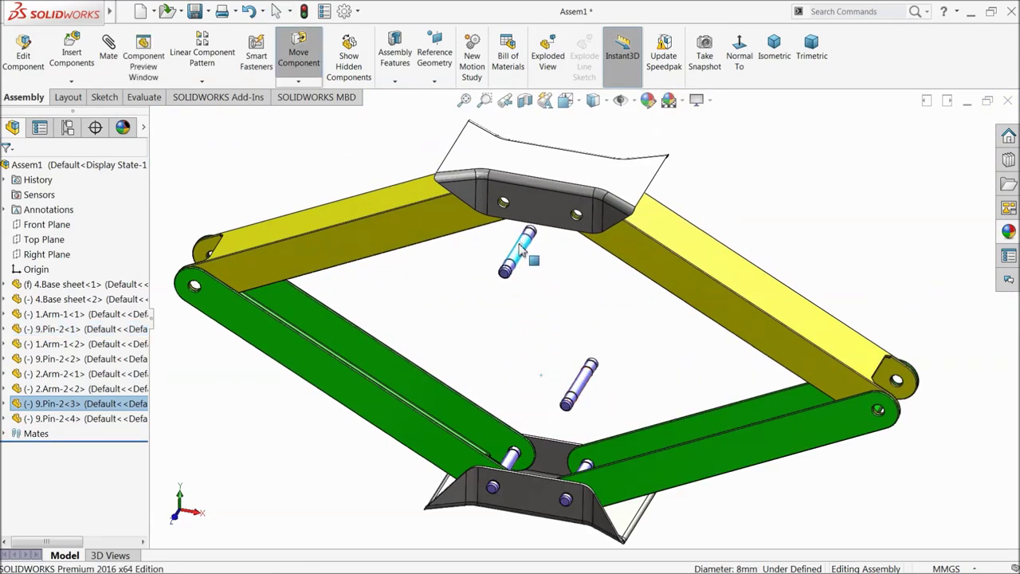
pyautogui.moveTo(584, 390); pyautogui.dragTo(568, 255)
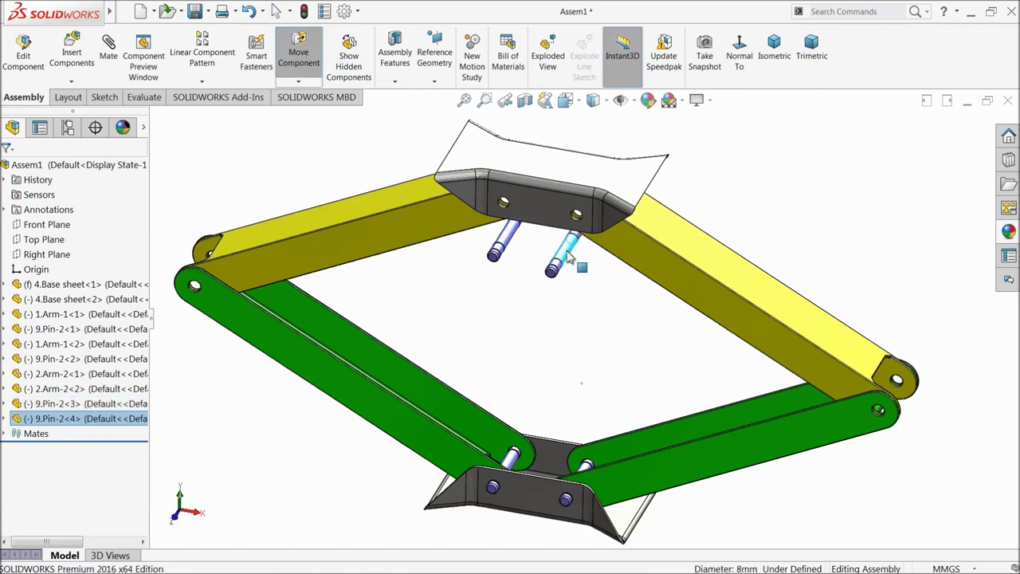
pyautogui.moveTo(564, 213); pyautogui.dragTo(574, 264)
pyautogui.scroll(-6, 574, 264)
pyautogui.click(550, 314)
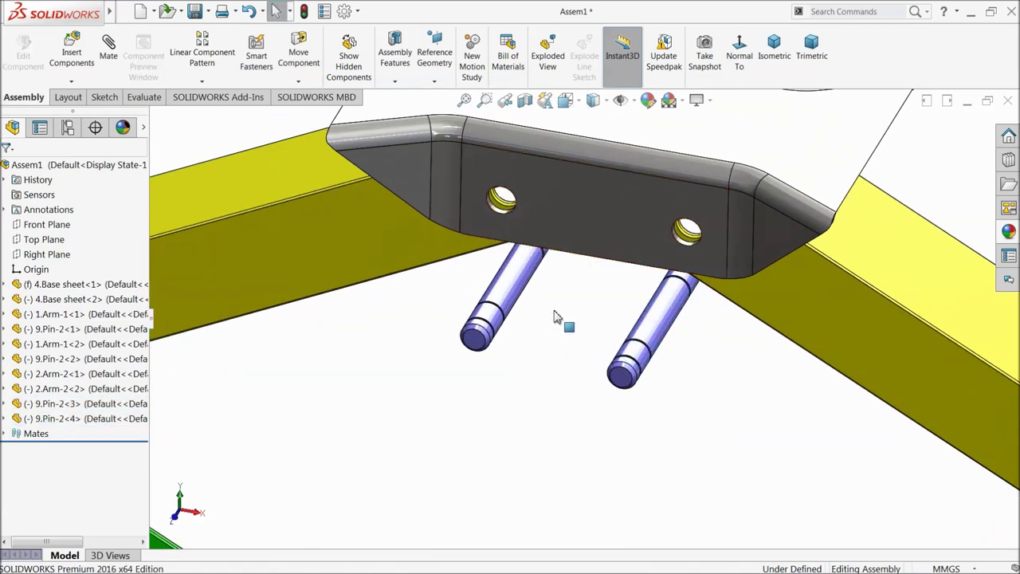
# Make both new pins concentric with the top base sheet's two holes
pyautogui.scroll(-5, 554, 263)
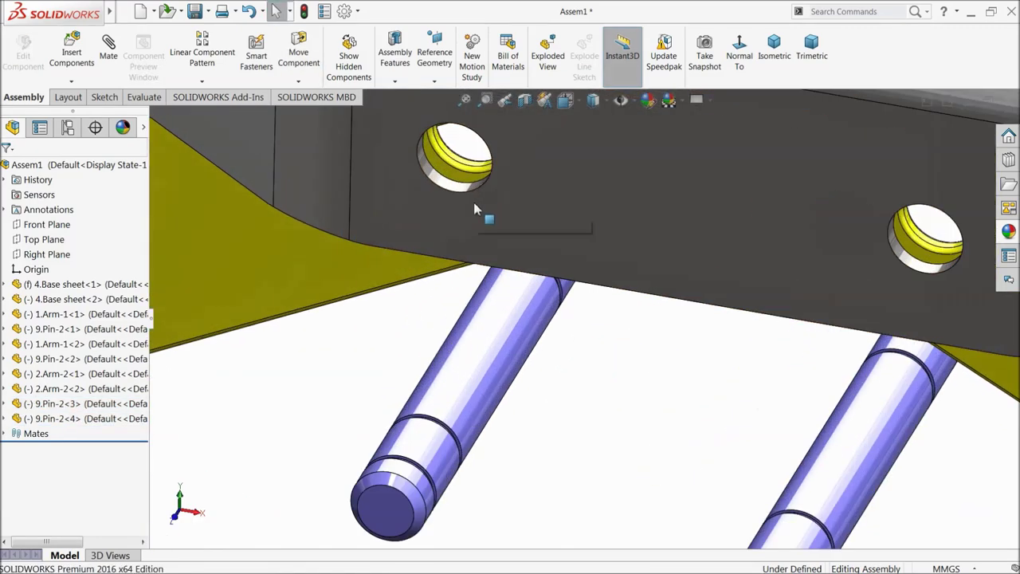
pyautogui.click(109, 70)
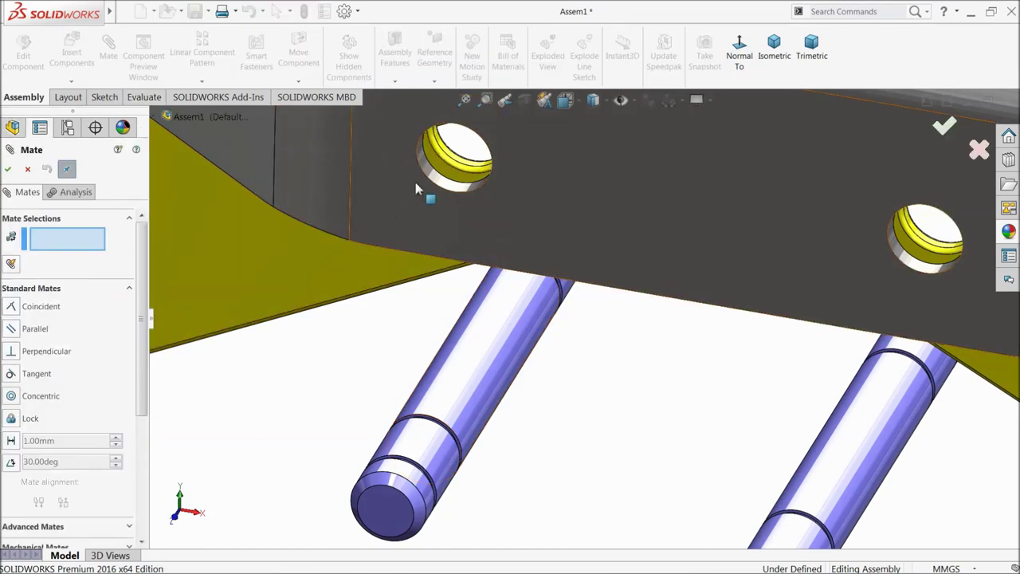
pyautogui.click(444, 185)
pyautogui.click(466, 392)
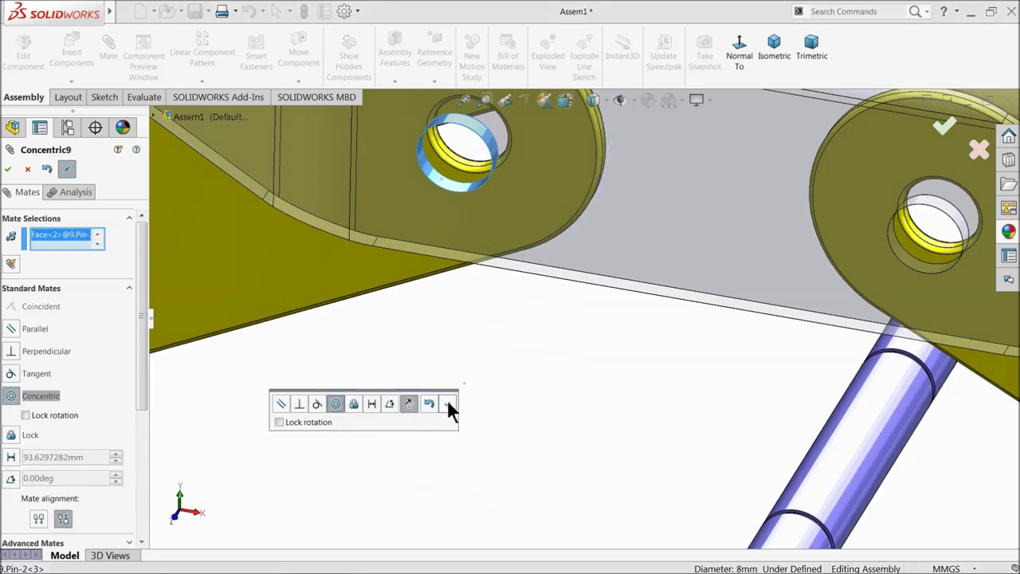
pyautogui.click(448, 404)
pyautogui.moveTo(501, 406); pyautogui.dragTo(781, 243, button='middle')
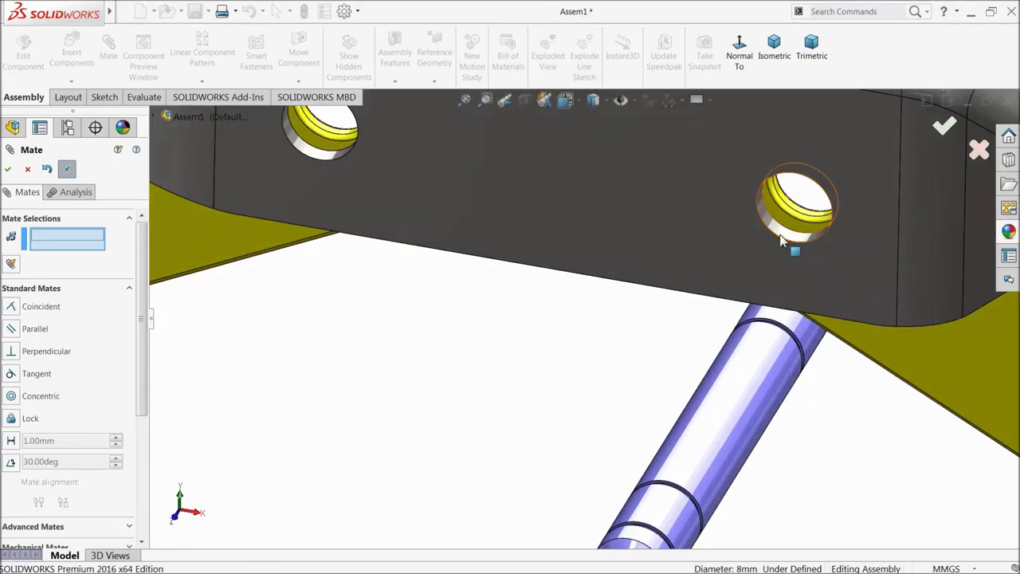
pyautogui.click(781, 243)
pyautogui.click(734, 417)
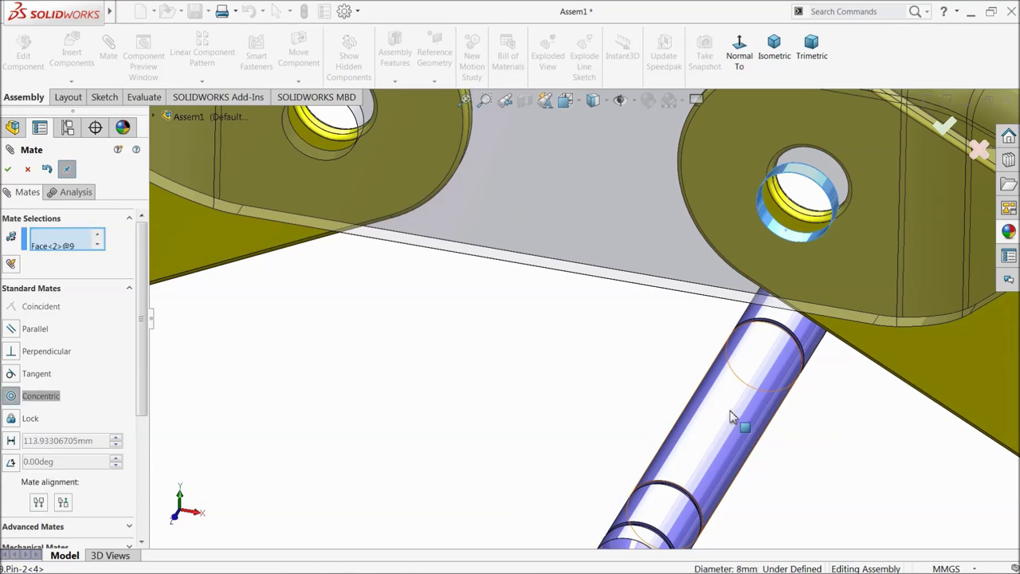
pyautogui.click(910, 429)
# Make the first new pin's end face coincident with an existing pin's end face
pyautogui.moveTo(822, 412); pyautogui.dragTo(397, 432, button='middle')
pyautogui.scroll(-3, 556, 290)
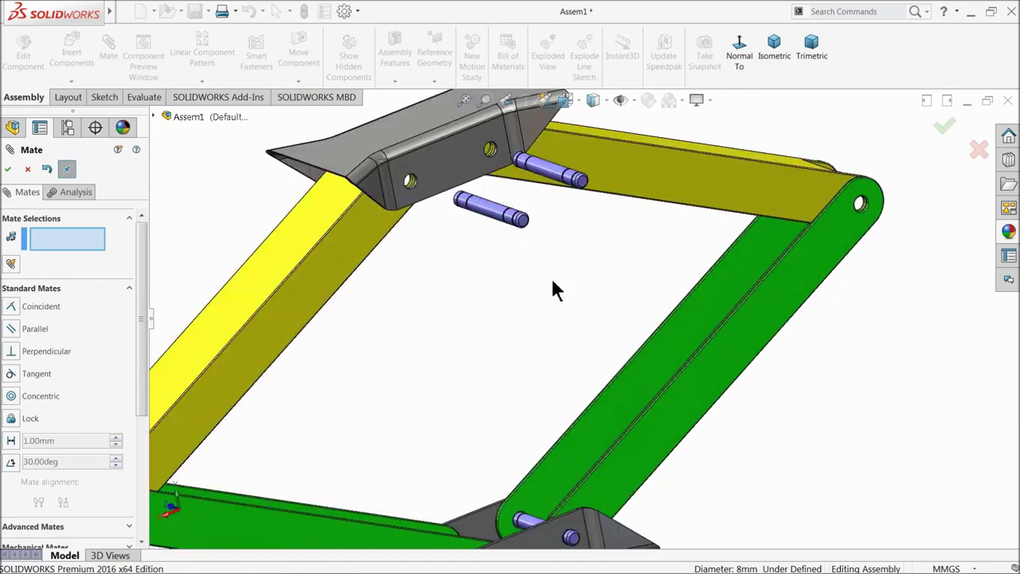
pyautogui.click(525, 228)
pyautogui.scroll(3, 529, 335)
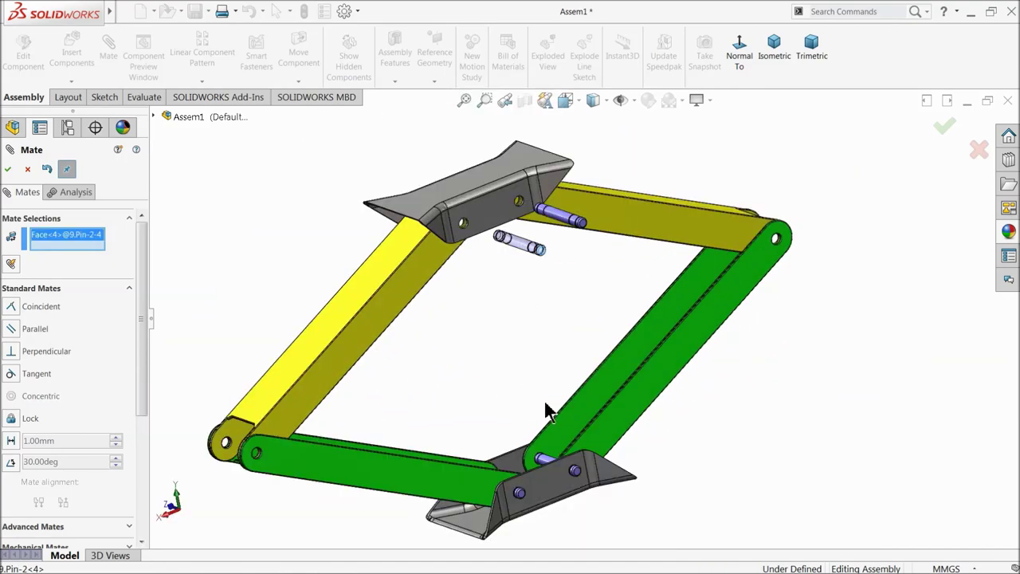
pyautogui.scroll(-5, 534, 494)
pyautogui.click(485, 497)
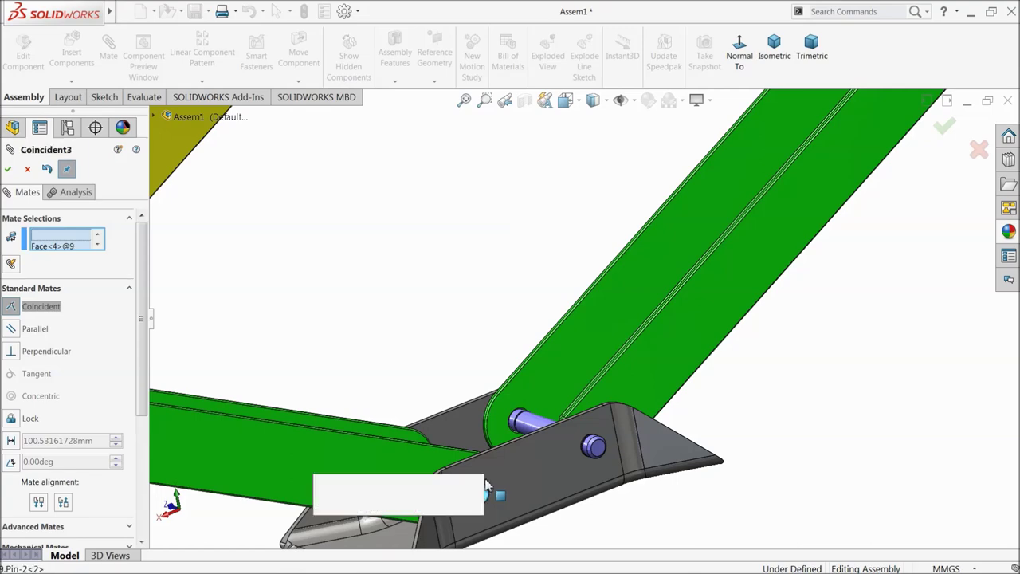
pyautogui.scroll(5, 468, 303)
pyautogui.click(471, 490)
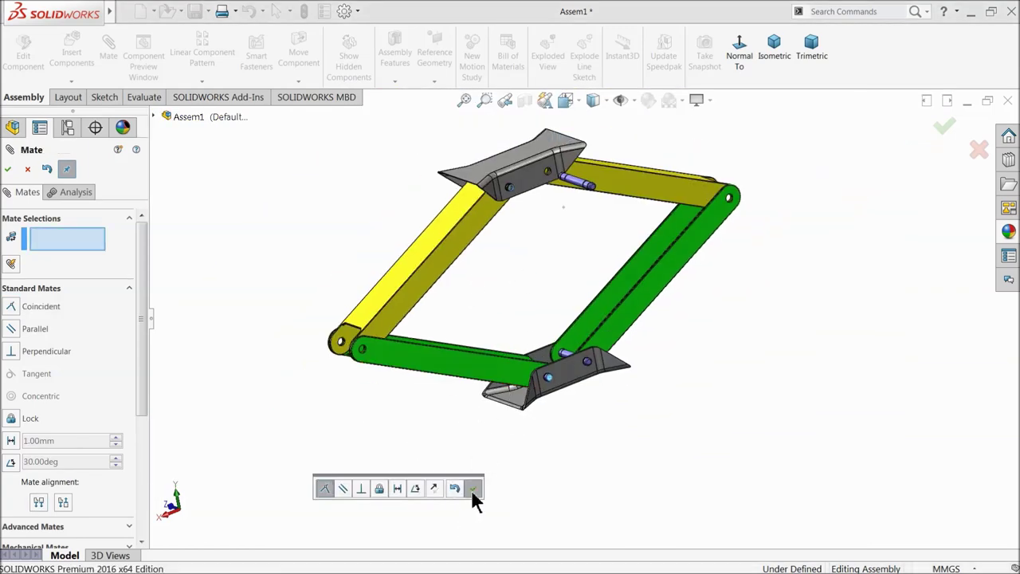
# Make the other new pin's end face flush with an existing pin and finish the mates
pyautogui.scroll(-4, 601, 250)
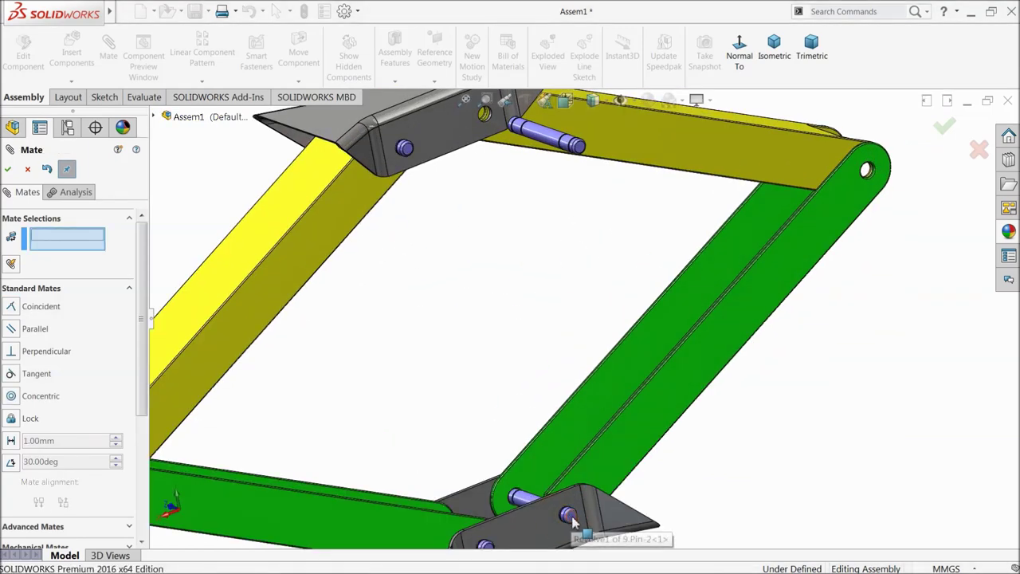
pyautogui.click(572, 520)
pyautogui.scroll(-5, 573, 179)
pyautogui.click(571, 190)
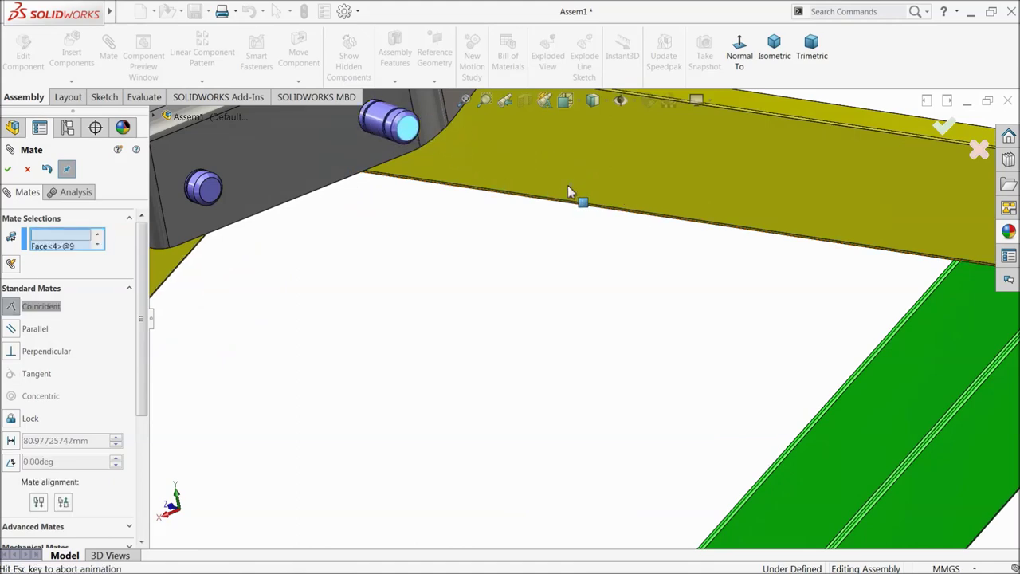
pyautogui.click(723, 168)
pyautogui.scroll(5, 455, 175)
pyautogui.moveTo(455, 175); pyautogui.dragTo(594, 366, button='middle')
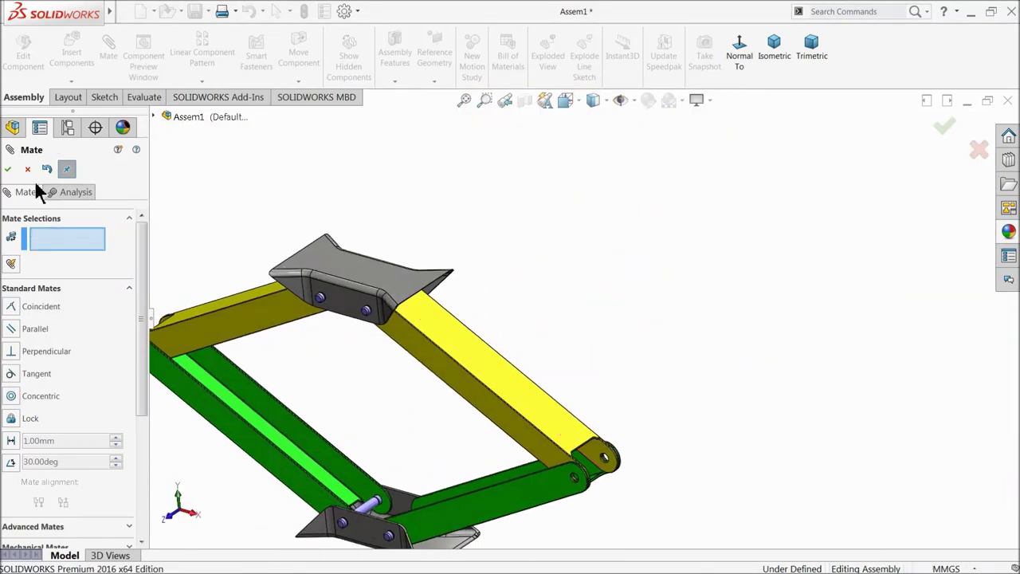
pyautogui.click(8, 169)
pyautogui.scroll(4, 244, 237)
pyautogui.moveTo(244, 237); pyautogui.dragTo(435, 379, button='middle')
pyautogui.scroll(-5, 434, 379)
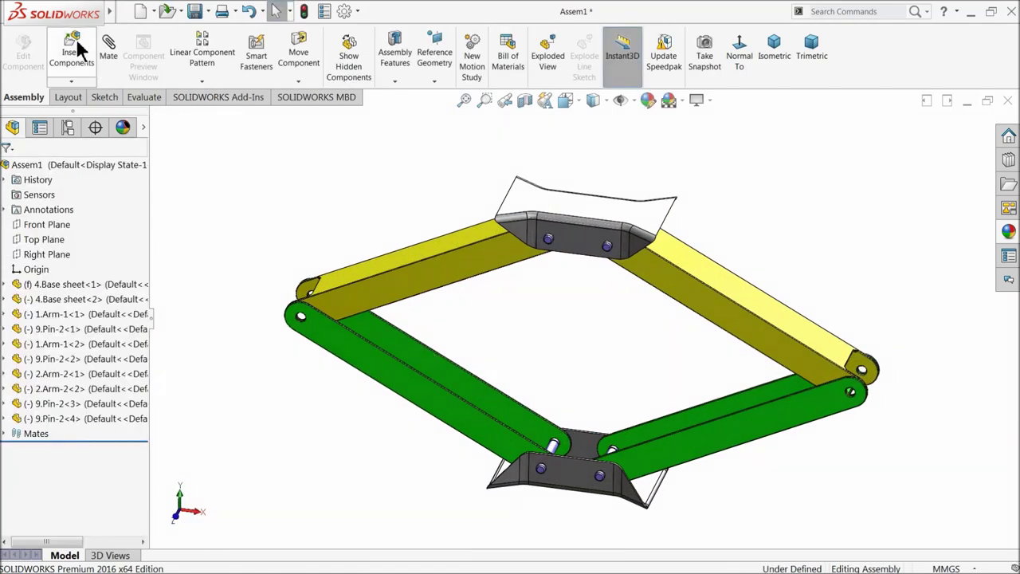
# Insert the 8.Pin-1 part into the assembly near the arm pivot
pyautogui.click(74, 51)
pyautogui.click(79, 432)
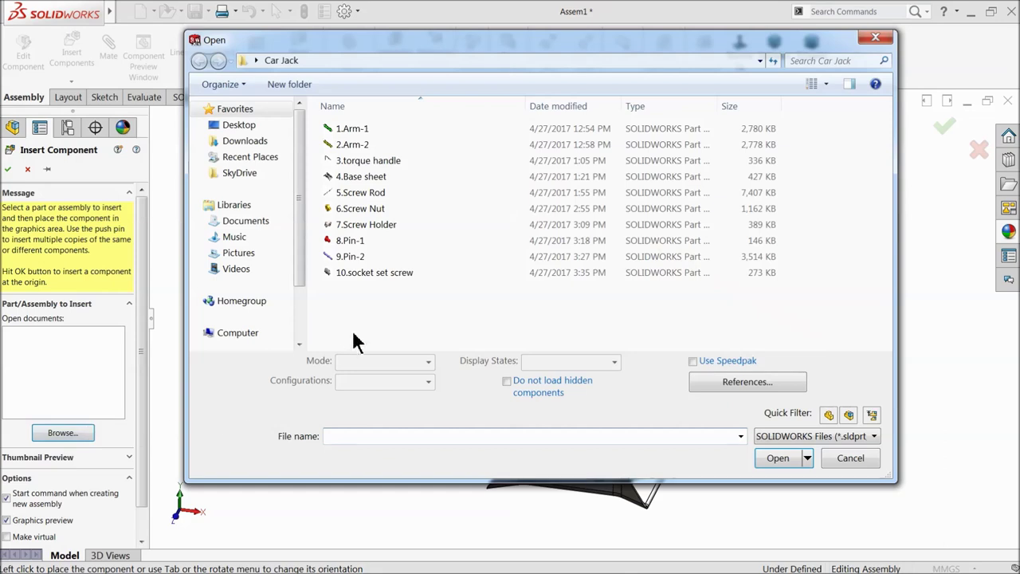
pyautogui.click(362, 207)
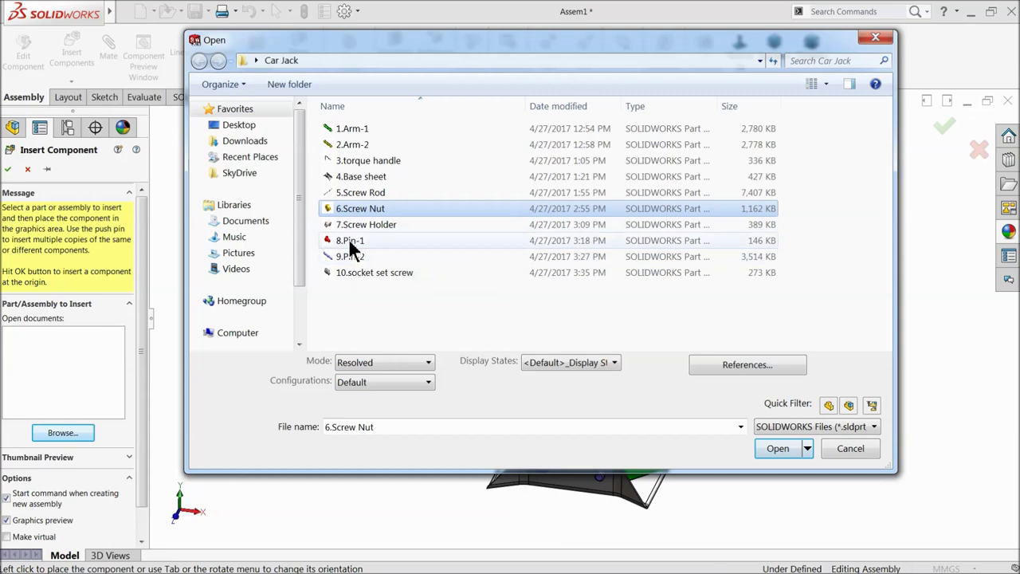
pyautogui.click(353, 241)
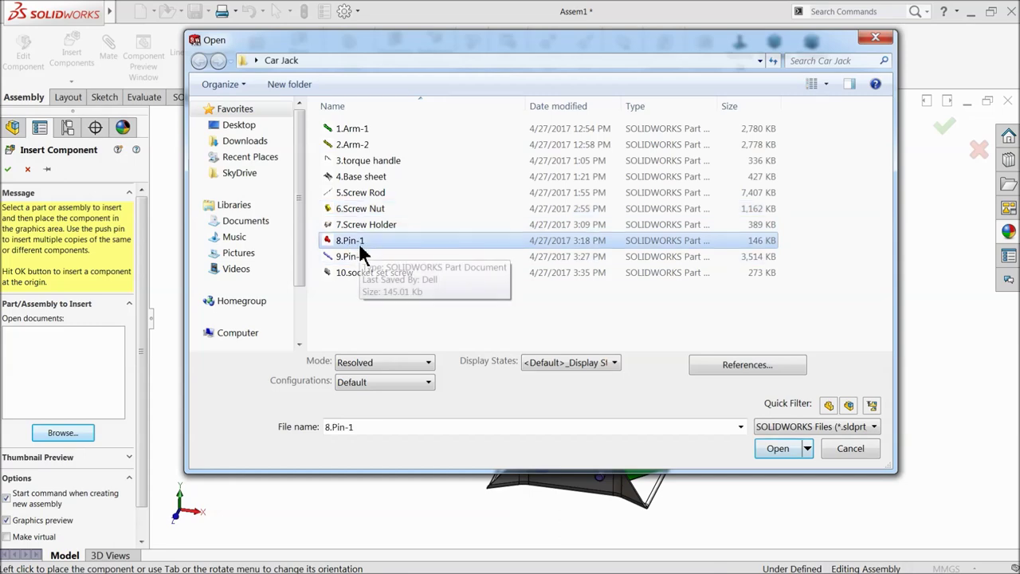
pyautogui.click(772, 448)
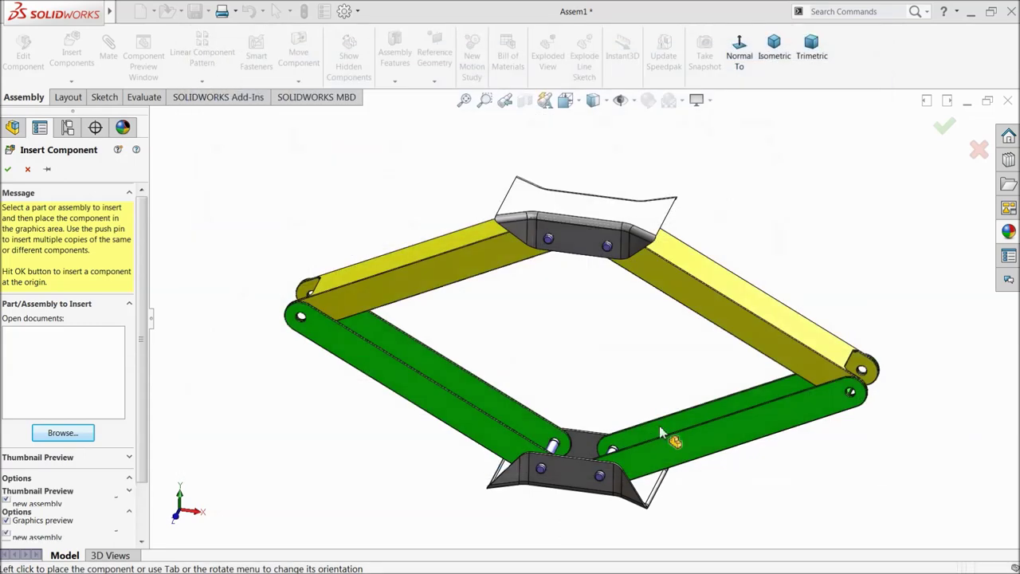
pyautogui.click(301, 289)
# Switch to Trimetric view and Ctrl-drag a second 8.Pin-1 copy near the arm hole
pyautogui.click(772, 67)
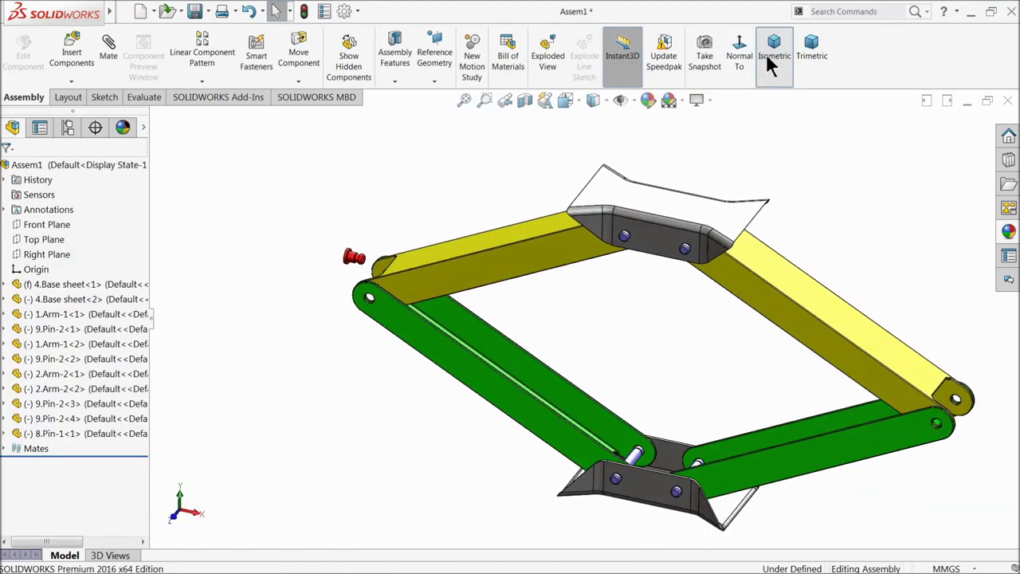
pyautogui.click(806, 60)
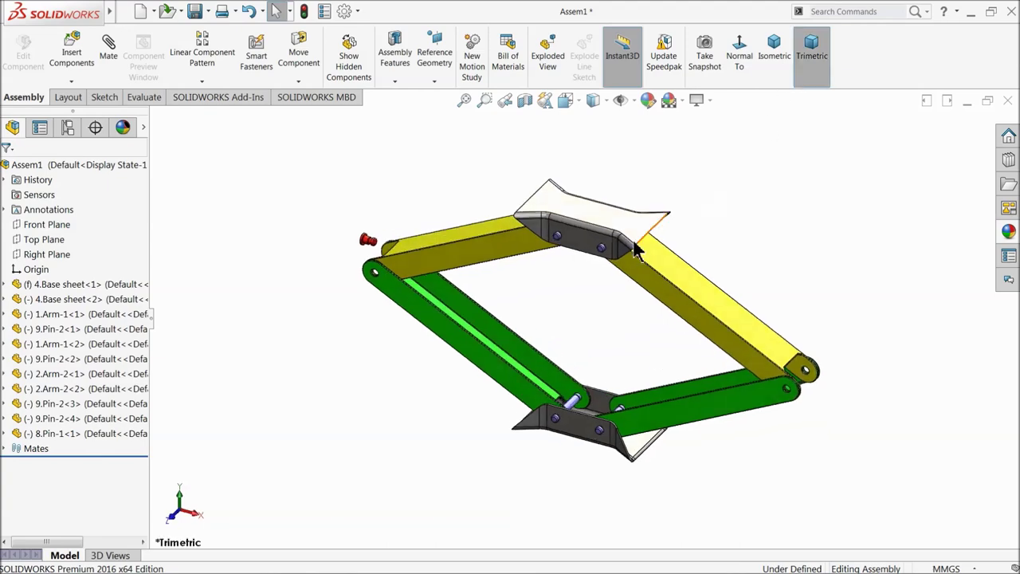
pyautogui.scroll(-6, 519, 292)
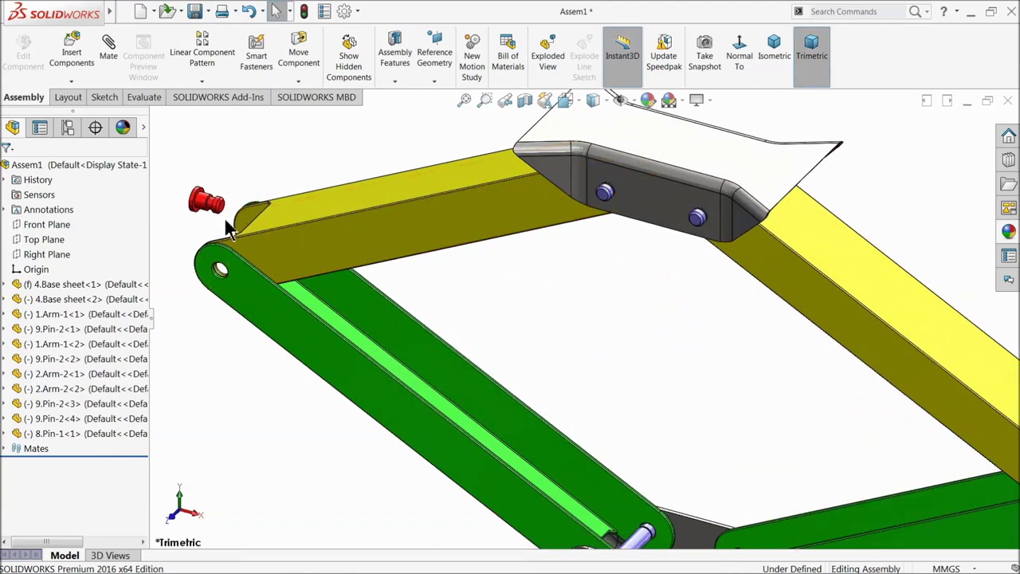
pyautogui.moveTo(204, 205); pyautogui.dragTo(203, 241)
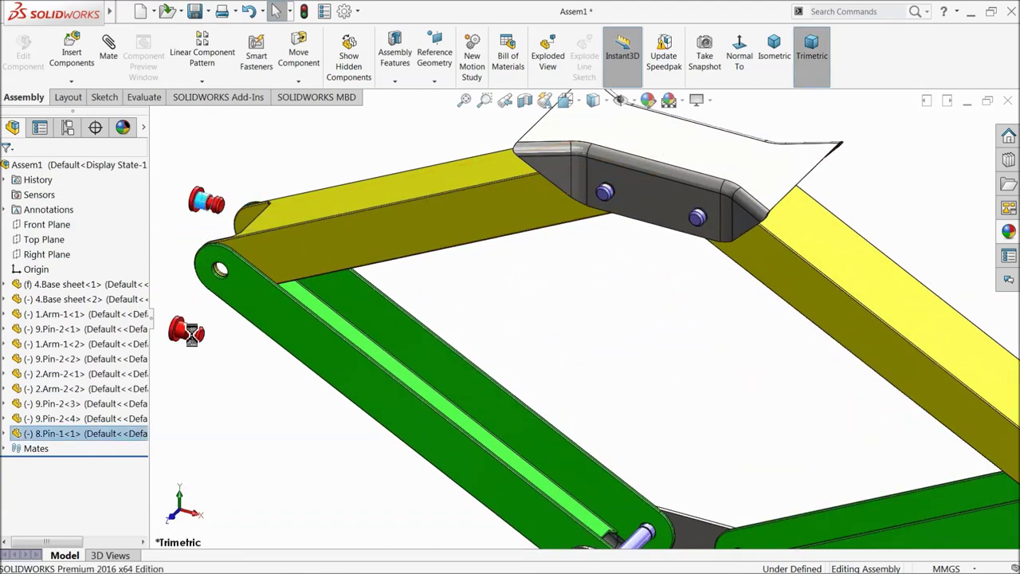
pyautogui.keyDown('ctrl'); pyautogui.moveTo(192, 336); pyautogui.dragTo(185, 335); pyautogui.keyUp('ctrl')
pyautogui.scroll(-6, 271, 330)
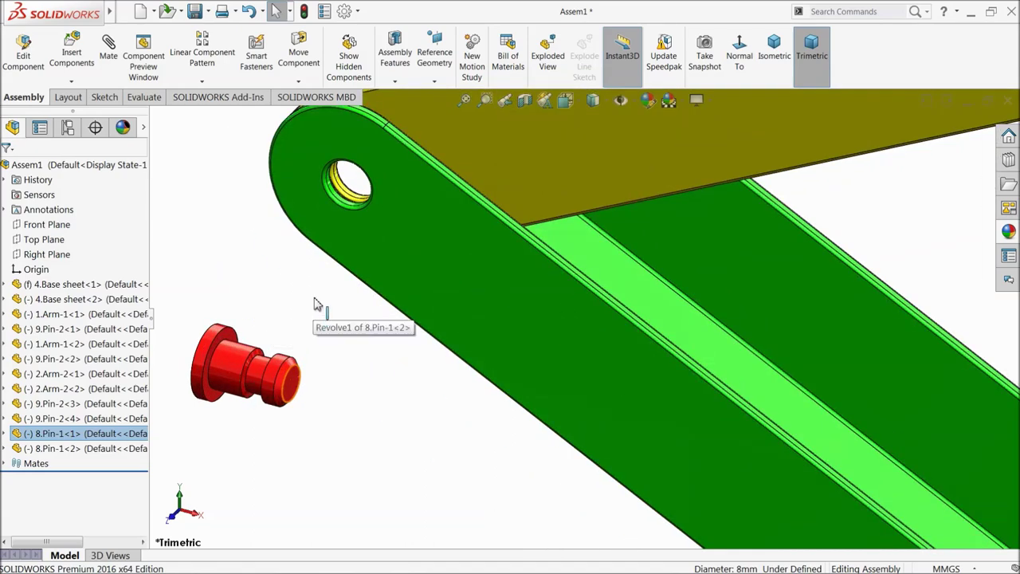
pyautogui.click(159, 137)
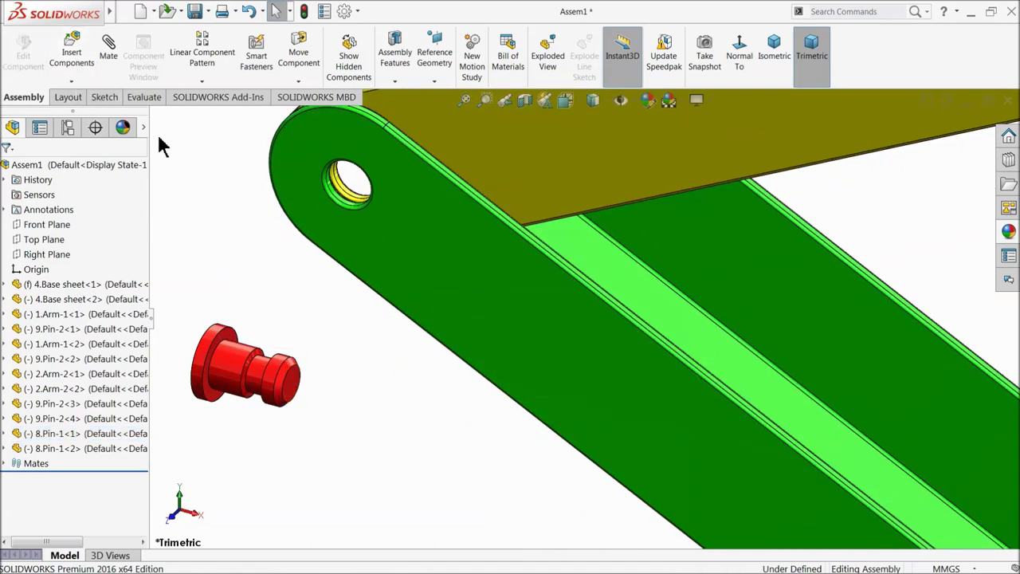
# Begin a mate on pin 8.Pin-1<2> by selecting its cylindrical face
pyautogui.click(109, 54)
pyautogui.scroll(-2, 344, 285)
pyautogui.click(225, 386)
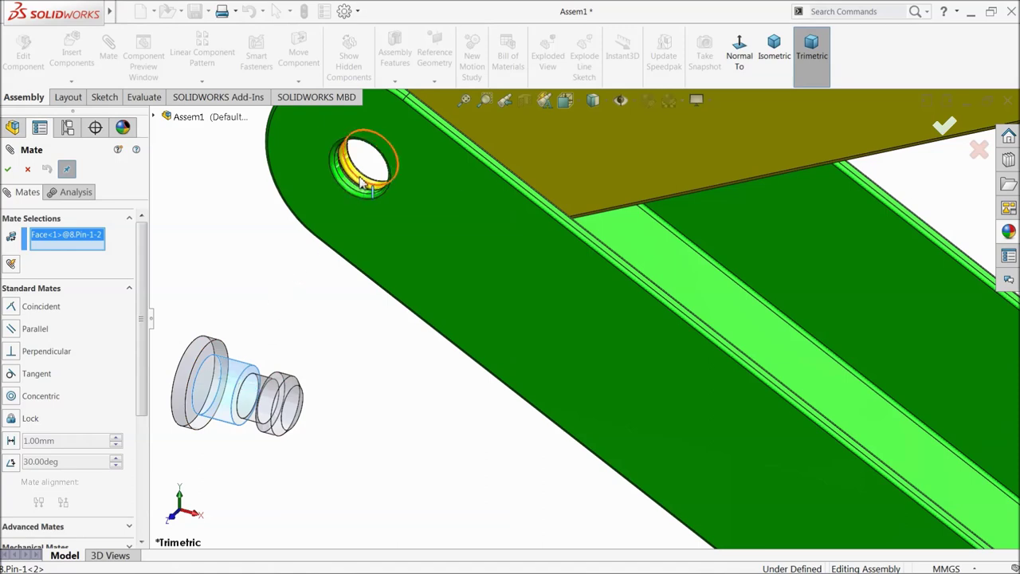
# Make the pin concentric with the arm's pivot hole, flipping its alignment
pyautogui.click(364, 185)
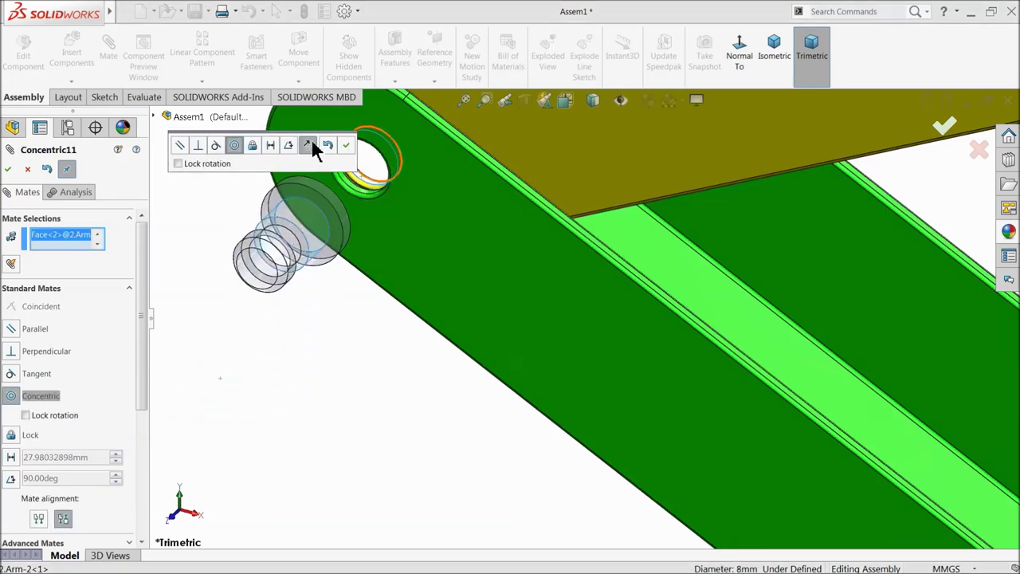
pyautogui.click(308, 145)
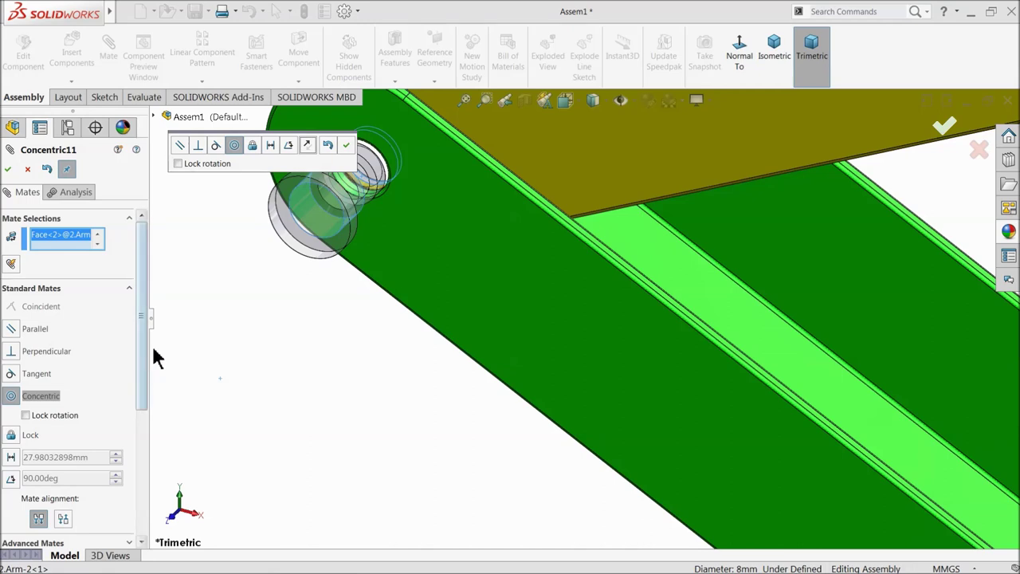
pyautogui.moveTo(141, 353); pyautogui.dragTo(141, 420)
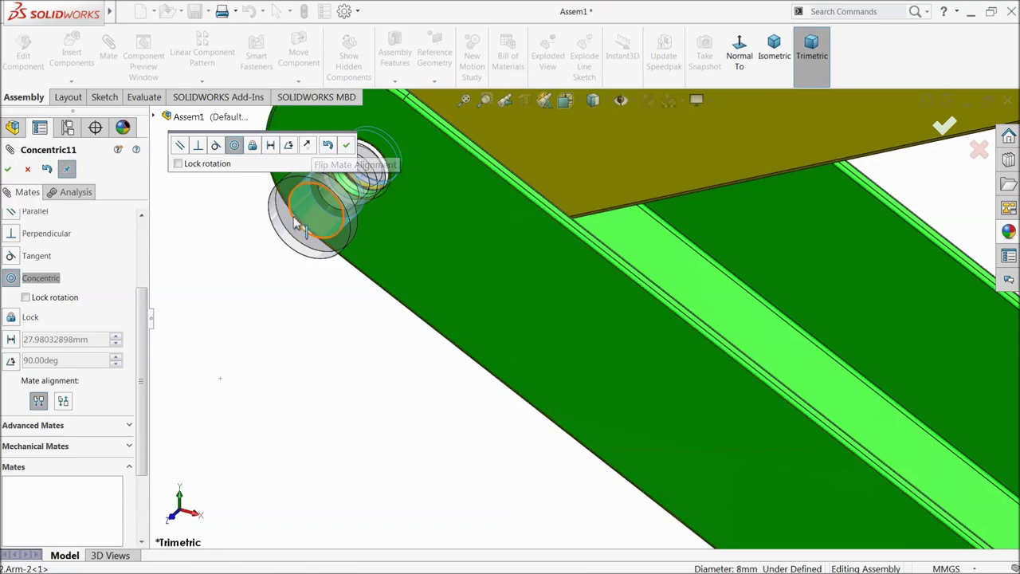
pyautogui.click(346, 145)
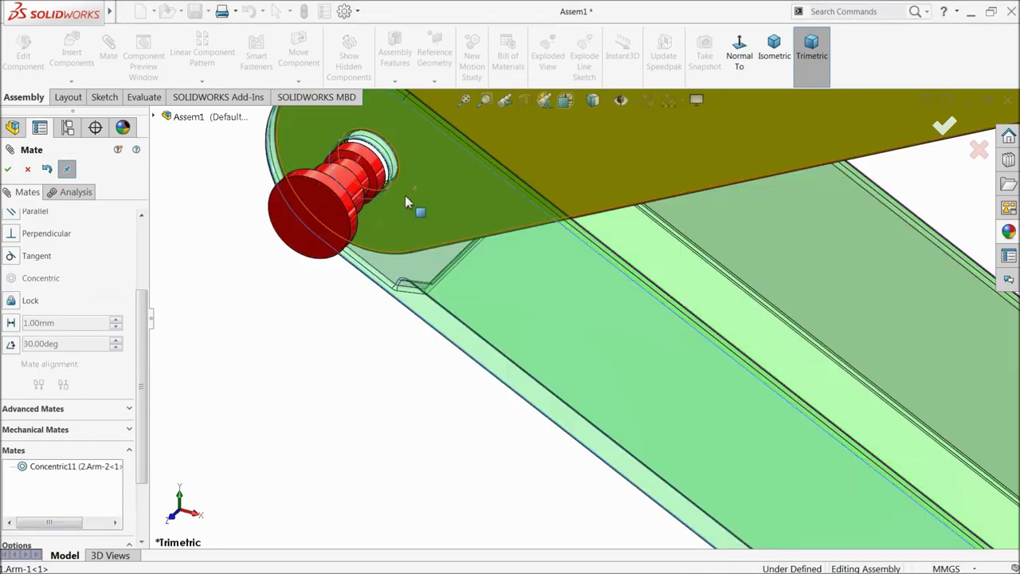
# Make that pin flush against the yellow arm face with a coincident mate
pyautogui.moveTo(416, 209); pyautogui.dragTo(373, 389, button='middle')
pyautogui.scroll(-3, 279, 180)
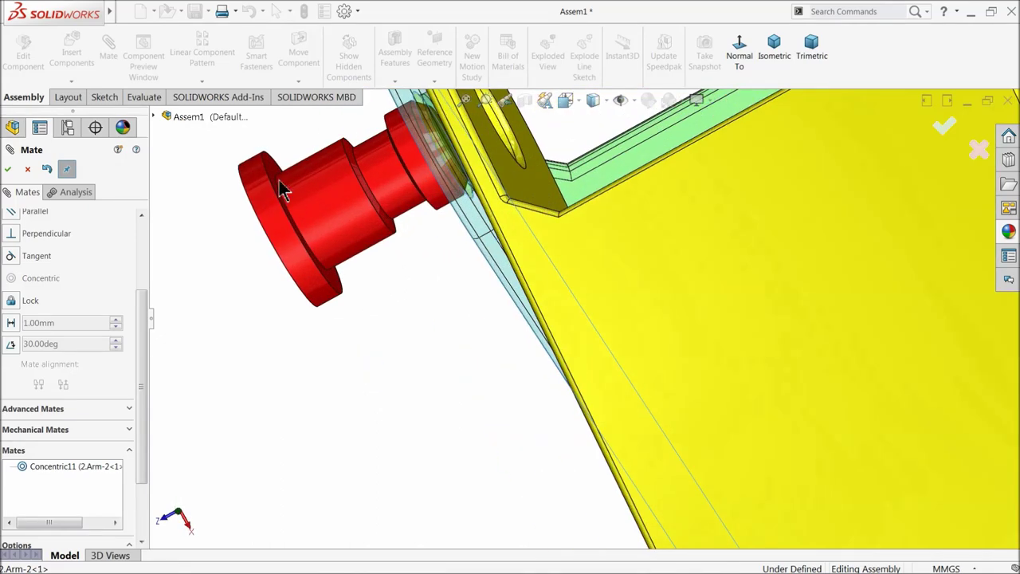
pyautogui.moveTo(273, 170); pyautogui.dragTo(403, 223, button='middle')
pyautogui.click(403, 224)
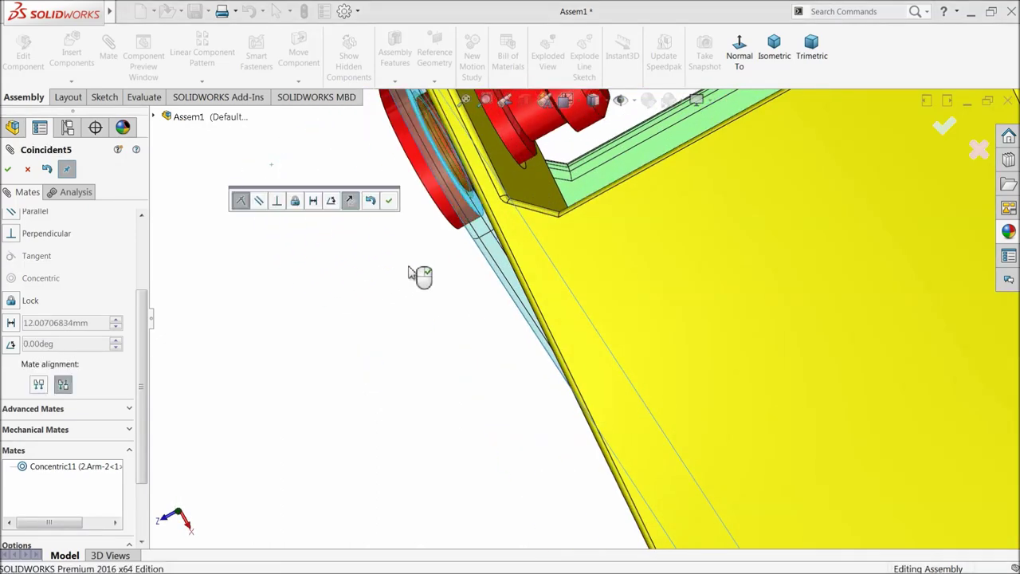
pyautogui.click(388, 200)
pyautogui.scroll(3, 487, 171)
# Make the other pin concentric with the yellow arm's hole, with flipped alignment
pyautogui.moveTo(487, 170); pyautogui.dragTo(486, 258, button='middle')
pyautogui.scroll(-4, 485, 257)
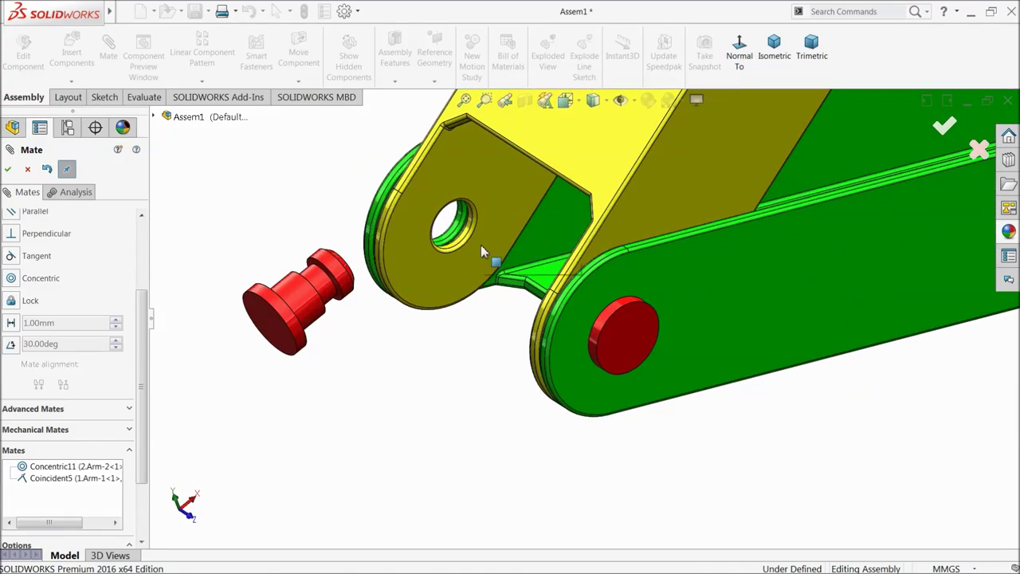
pyautogui.click(317, 314)
pyautogui.scroll(-3, 470, 241)
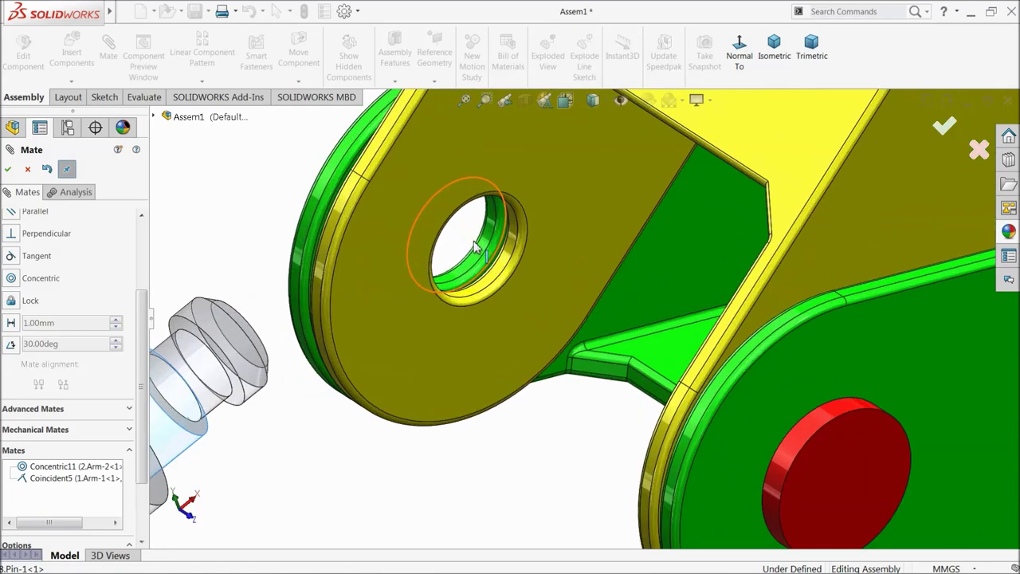
pyautogui.click(482, 251)
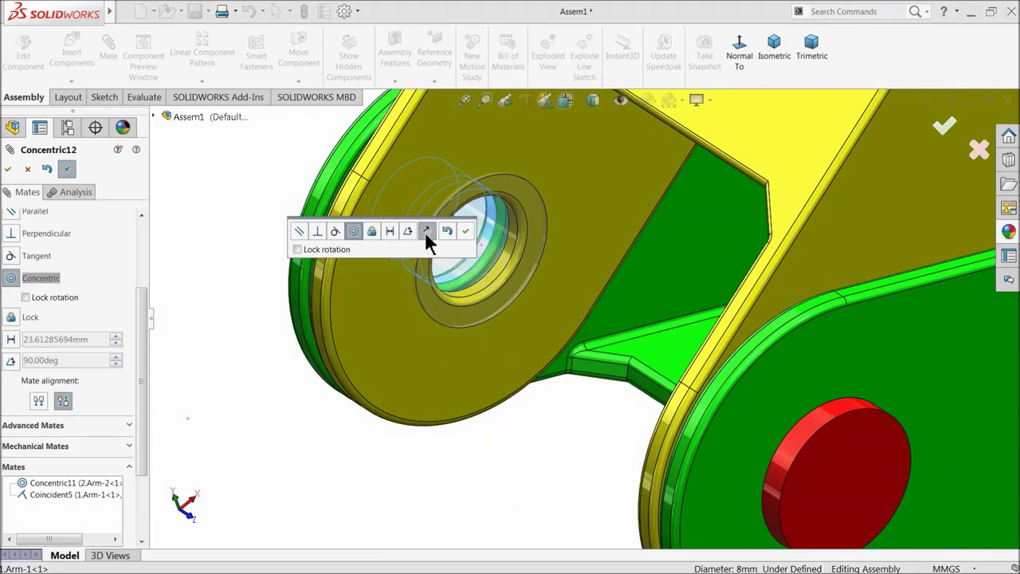
pyautogui.click(427, 230)
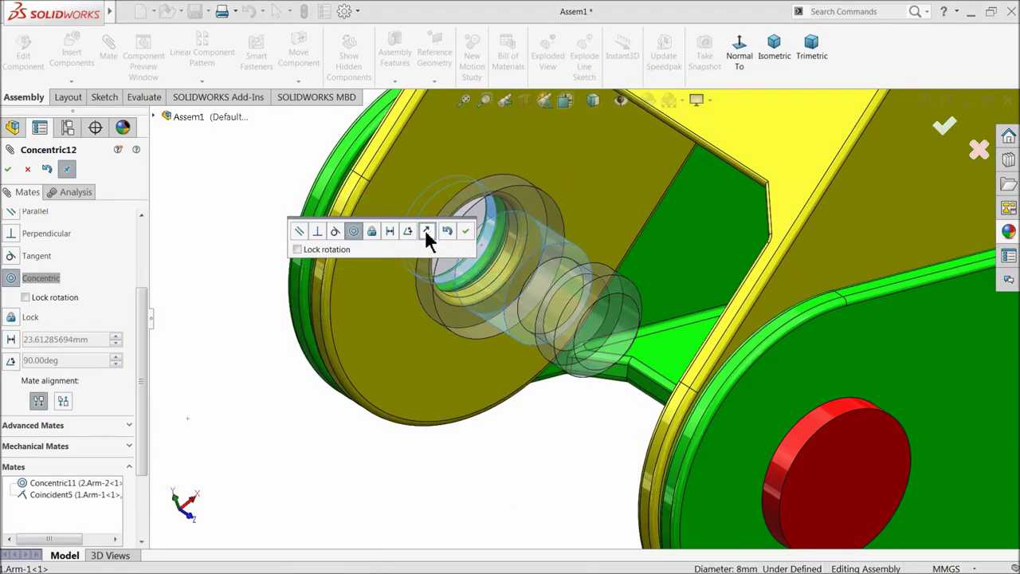
pyautogui.click(468, 231)
# Make the other pin flush with the arm's disk face and finish the mates
pyautogui.moveTo(499, 247); pyautogui.dragTo(416, 222)
pyautogui.click(416, 222)
pyautogui.moveTo(416, 221); pyautogui.dragTo(505, 297, button='middle')
pyautogui.click(418, 202)
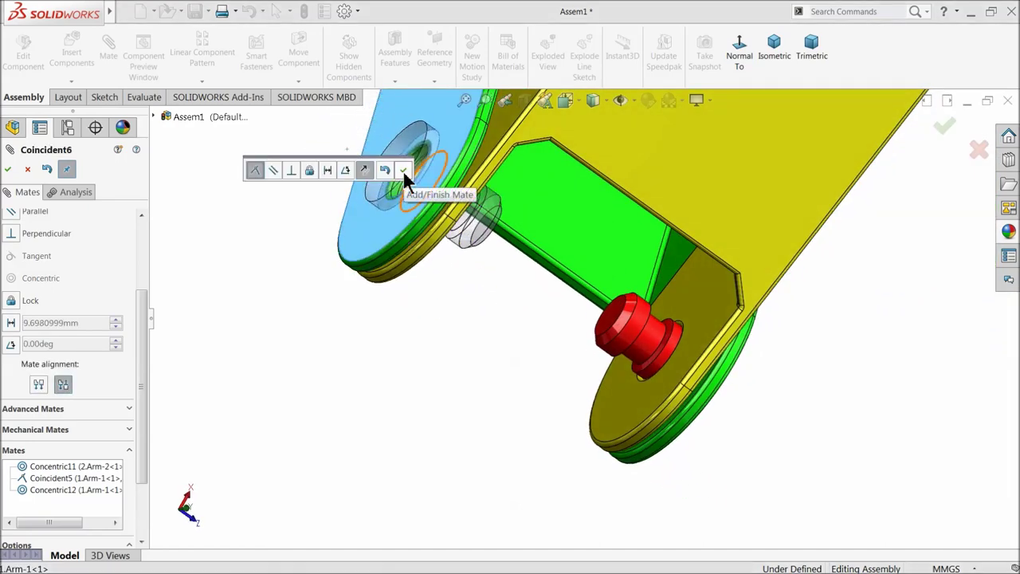
pyautogui.click(406, 177)
pyautogui.moveTo(406, 177); pyautogui.dragTo(454, 299, button='middle')
pyautogui.scroll(2, 451, 313)
pyautogui.moveTo(519, 341); pyautogui.dragTo(467, 290, button='middle')
pyautogui.scroll(-2, 764, 267)
pyautogui.click(31, 170)
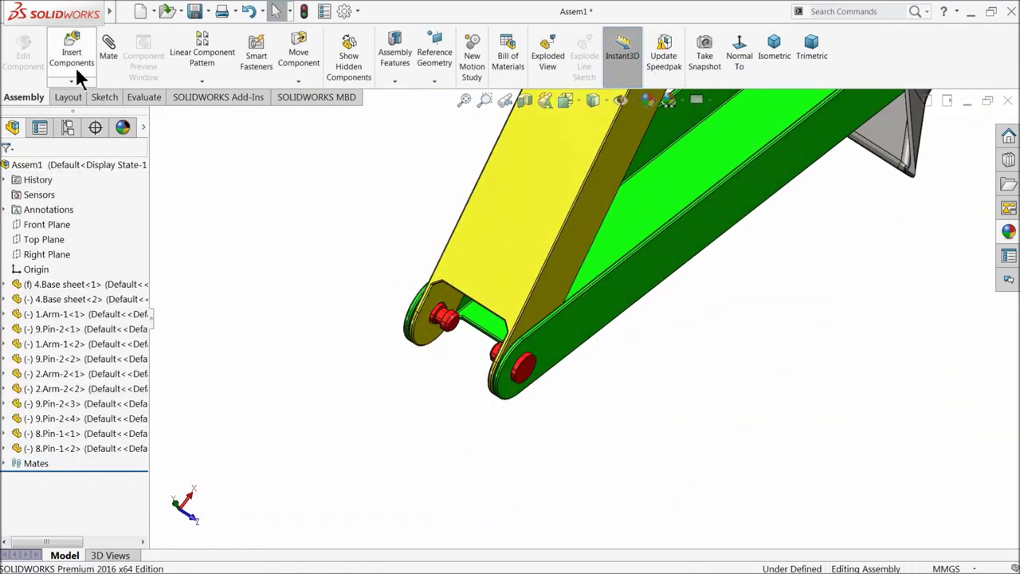
# Insert the 6.Screw Nut part and place it near the linkage end
pyautogui.click(77, 76)
pyautogui.click(72, 435)
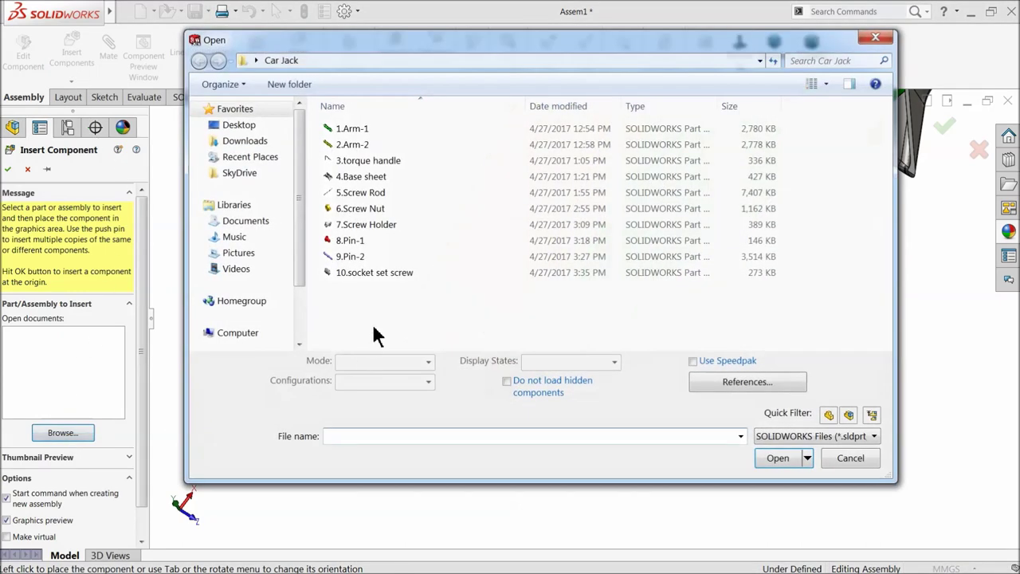
pyautogui.click(356, 208)
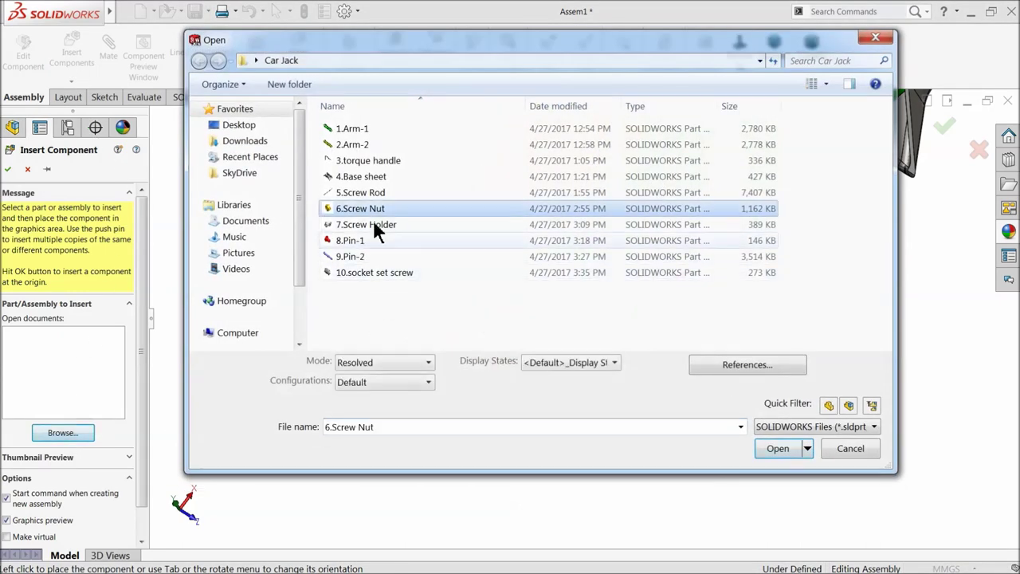
pyautogui.click(778, 457)
pyautogui.click(400, 369)
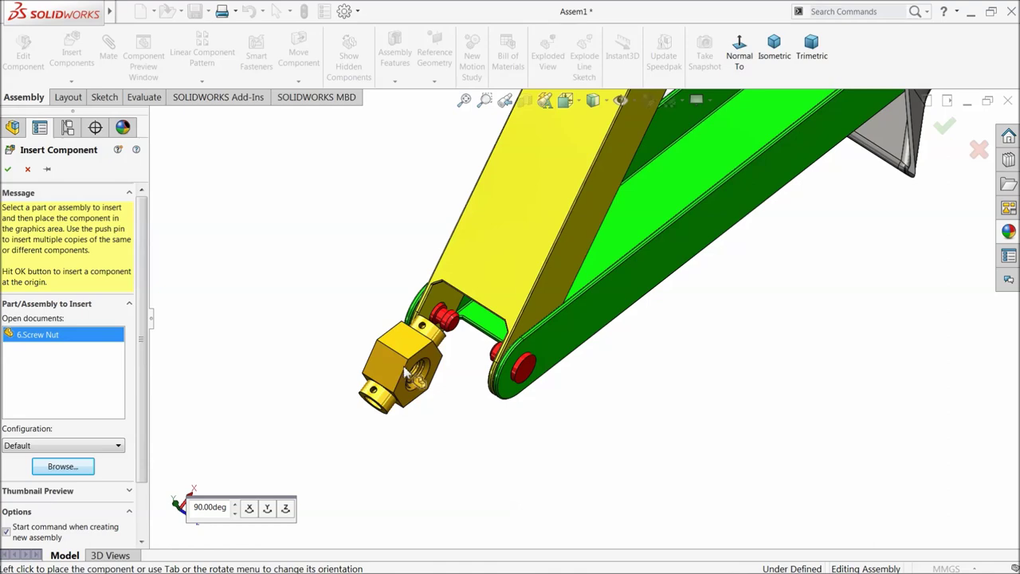
pyautogui.scroll(-3, 481, 365)
pyautogui.scroll(-2, 303, 446)
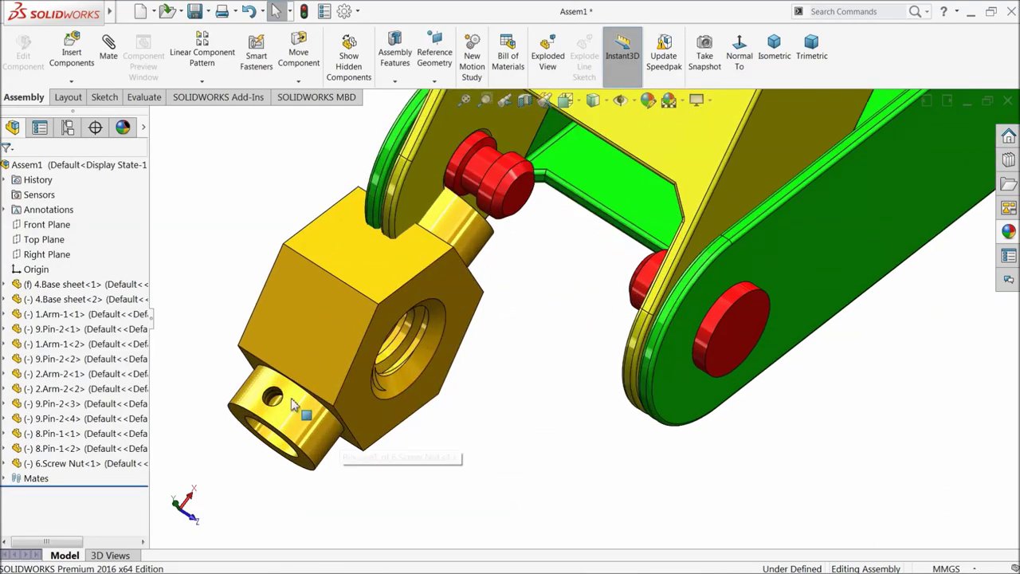
# Mate the screw nut's cylindrical face concentric with the pin, flipping it to the other side
pyautogui.click(108, 54)
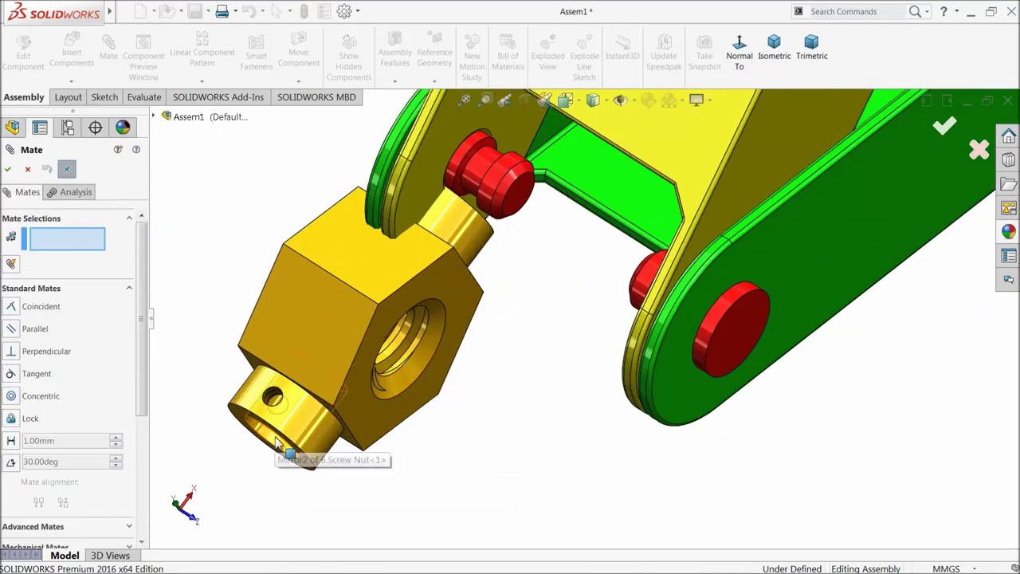
pyautogui.click(322, 443)
pyautogui.moveTo(647, 318); pyautogui.dragTo(630, 287, button='middle')
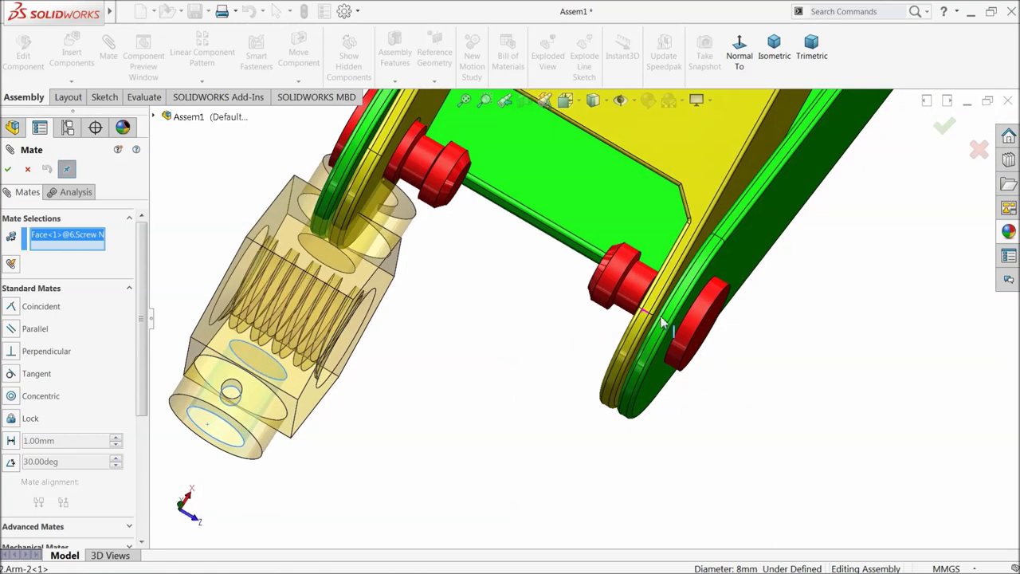
pyautogui.click(643, 292)
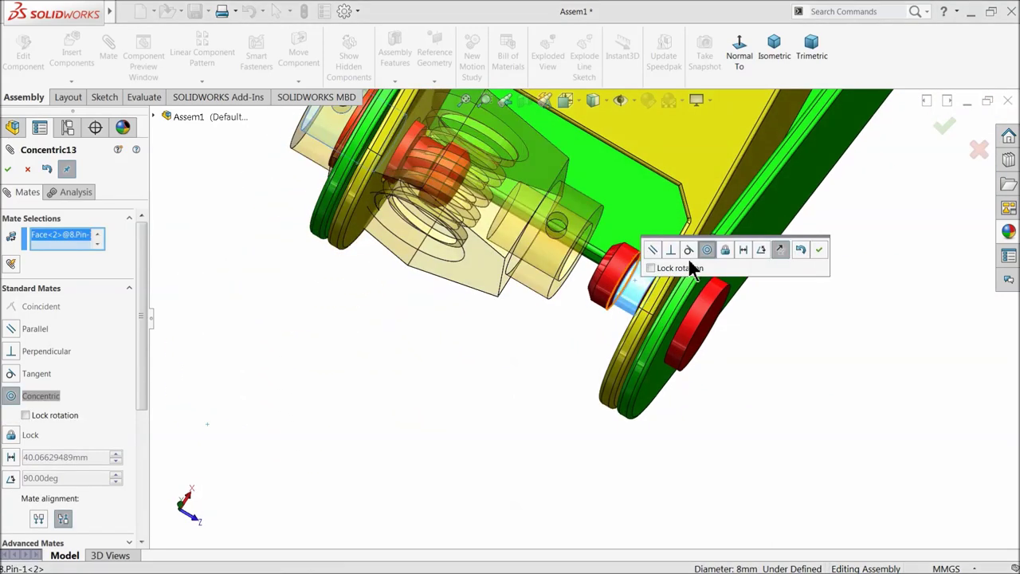
pyautogui.click(780, 250)
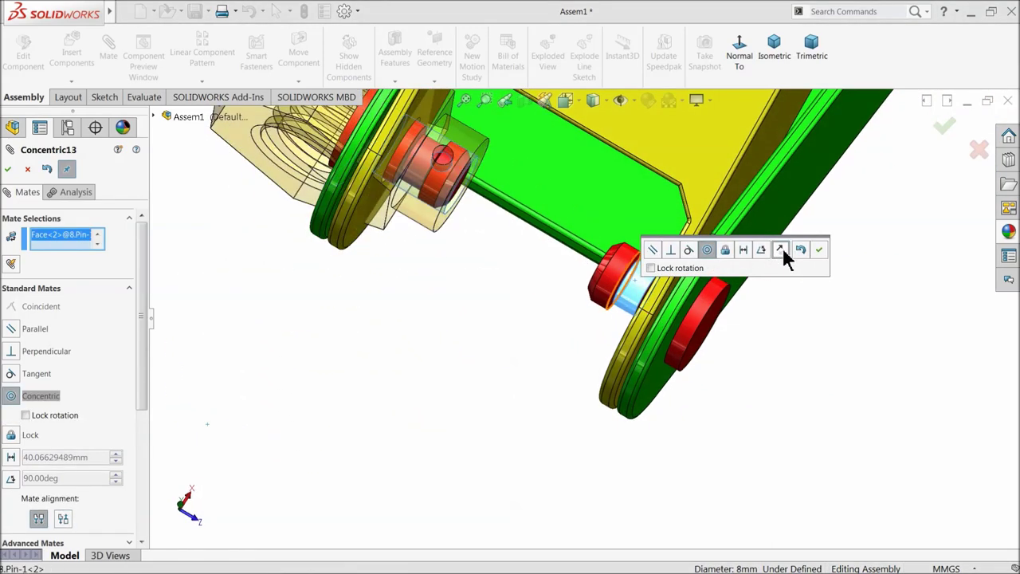
pyautogui.click(818, 250)
# Mate the nut's end face coincident with the Arm-2 face so it sits flush
pyautogui.moveTo(436, 174); pyautogui.dragTo(658, 332, button='middle')
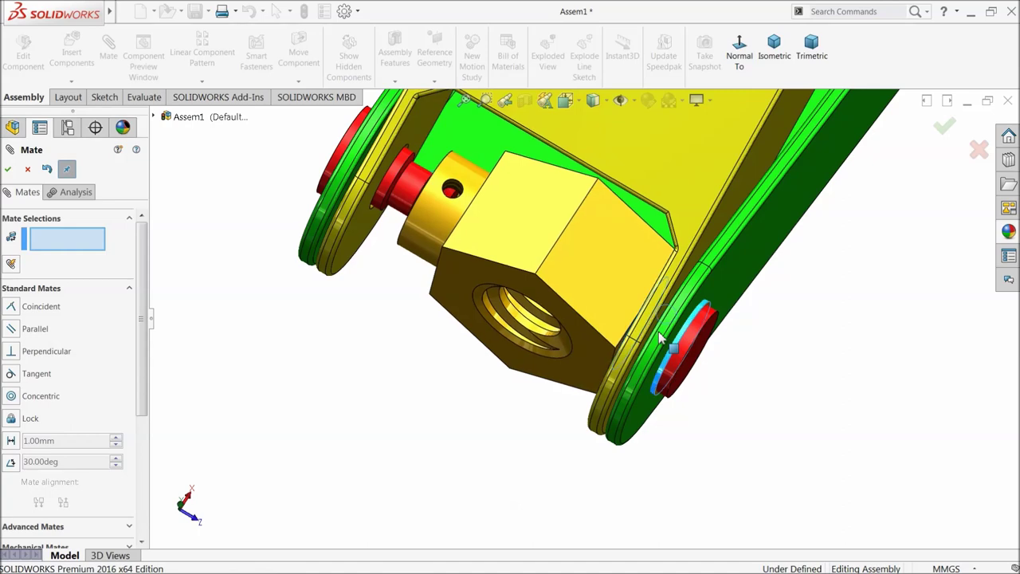
pyautogui.scroll(-6, 377, 195)
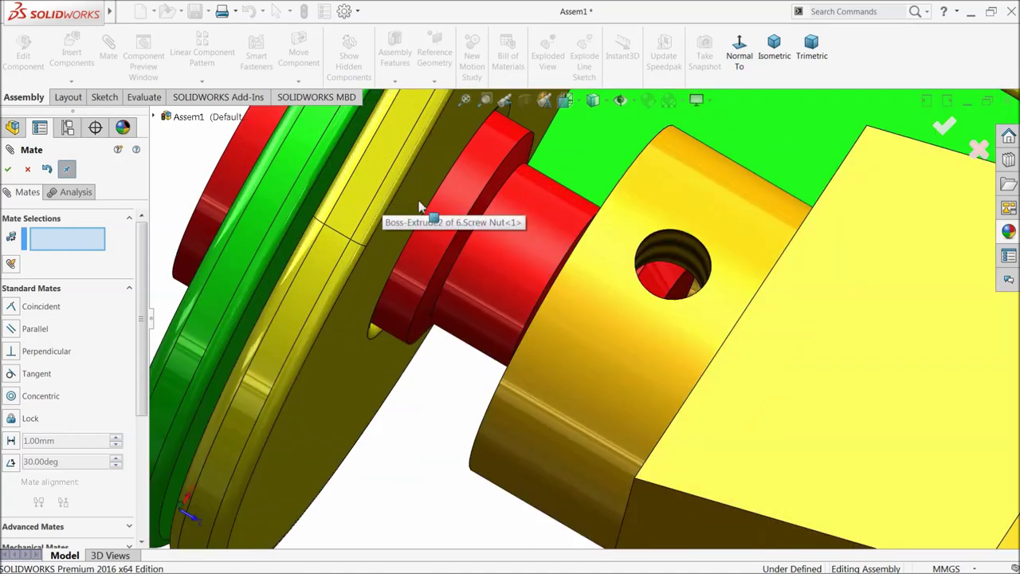
pyautogui.click(411, 197)
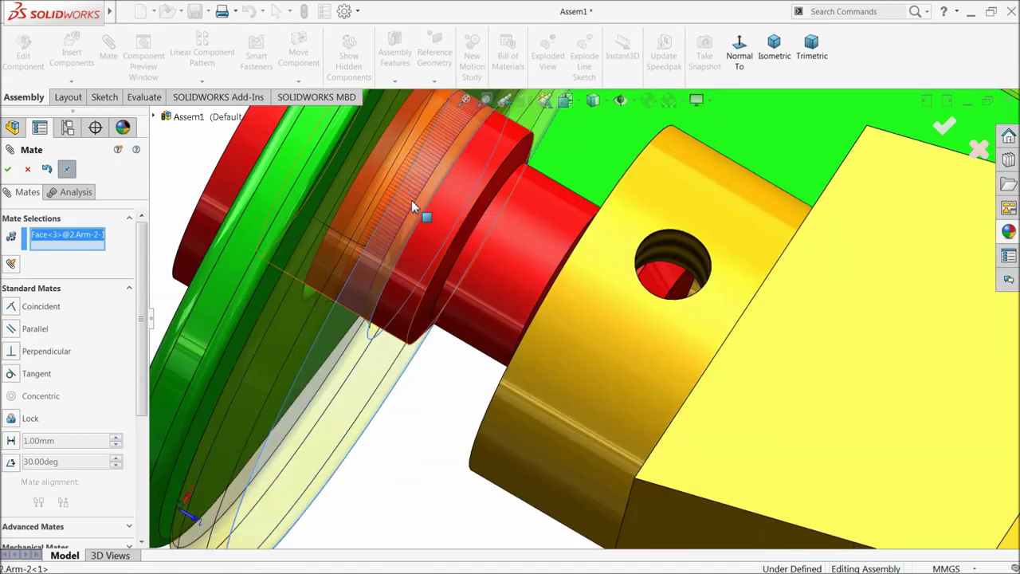
pyautogui.scroll(5, 523, 274)
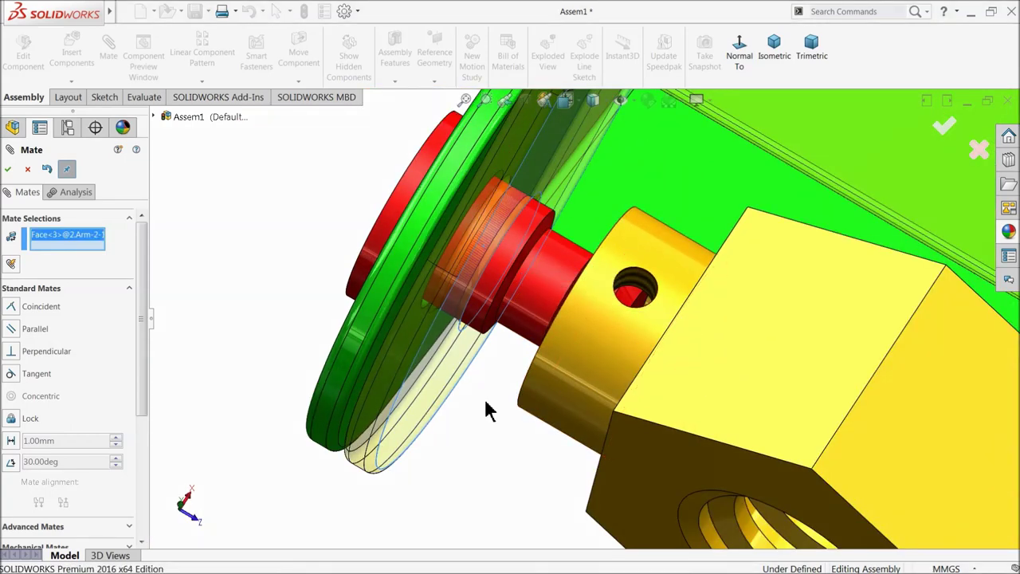
pyautogui.moveTo(489, 410); pyautogui.dragTo(505, 423, button='middle')
pyautogui.click(619, 234)
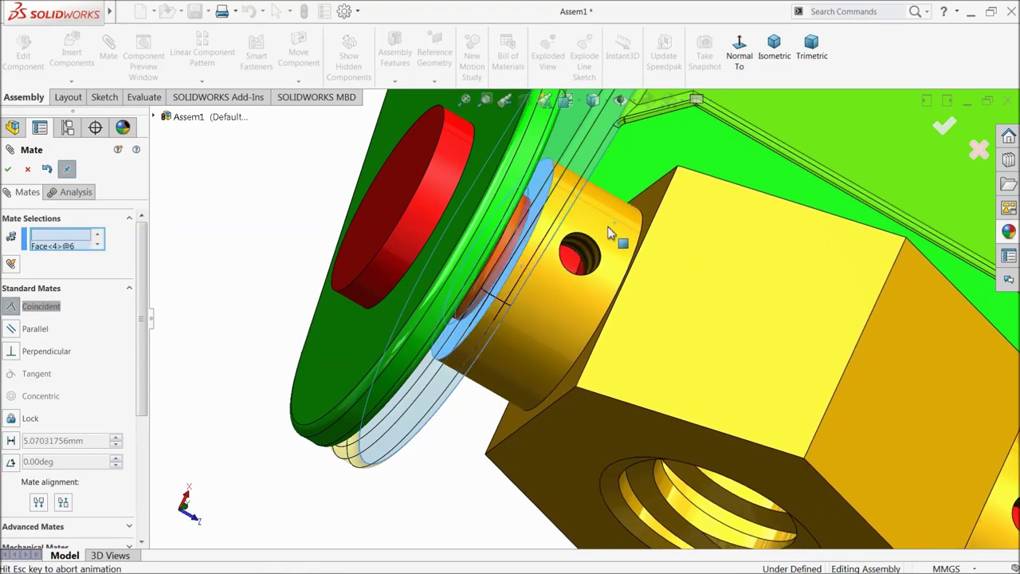
pyautogui.click(770, 196)
# Close the mate tool and turn the screw nut to confirm it still rotates
pyautogui.moveTo(768, 199); pyautogui.dragTo(502, 338, button='middle')
pyautogui.scroll(4, 438, 326)
pyautogui.scroll(-3, 572, 342)
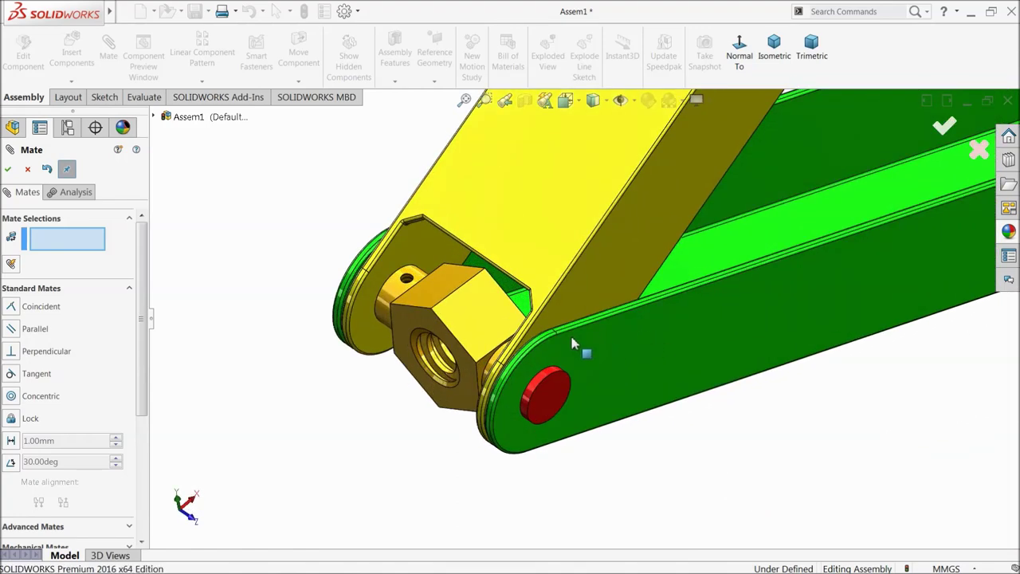
pyautogui.click(28, 169)
pyautogui.moveTo(467, 337); pyautogui.dragTo(488, 297)
pyautogui.click(7, 465)
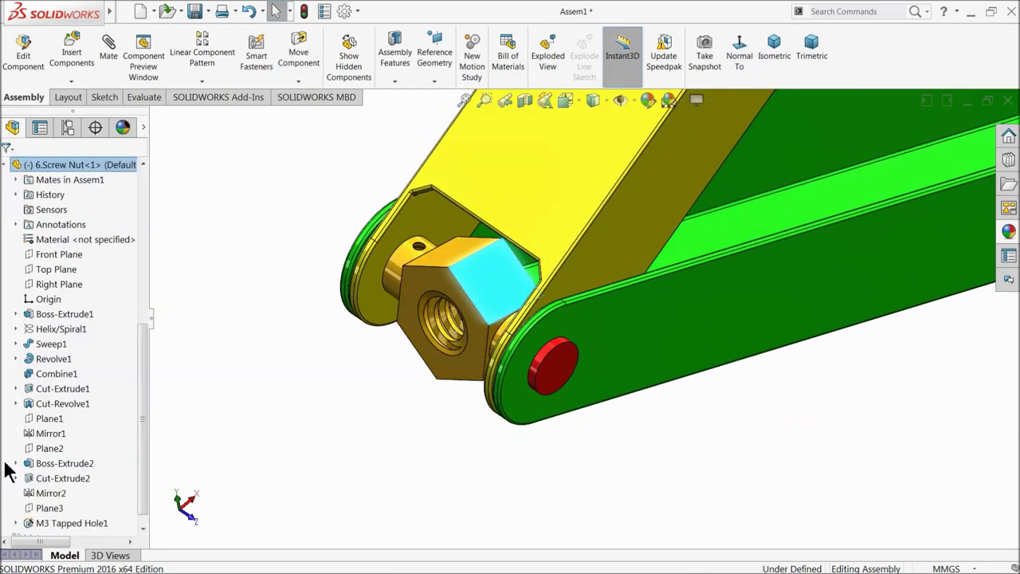
# Select the screw nut's Front Plane together with the assembly's Right Plane
pyautogui.click(57, 255)
pyautogui.moveTo(287, 352)
pyautogui.mouseDown(button='middle')
pyautogui.moveTo(273, 337)
pyautogui.moveTo(248, 349)
pyautogui.moveTo(244, 337)
pyautogui.moveTo(251, 344)
pyautogui.mouseUp(button='middle')
pyautogui.press('f')
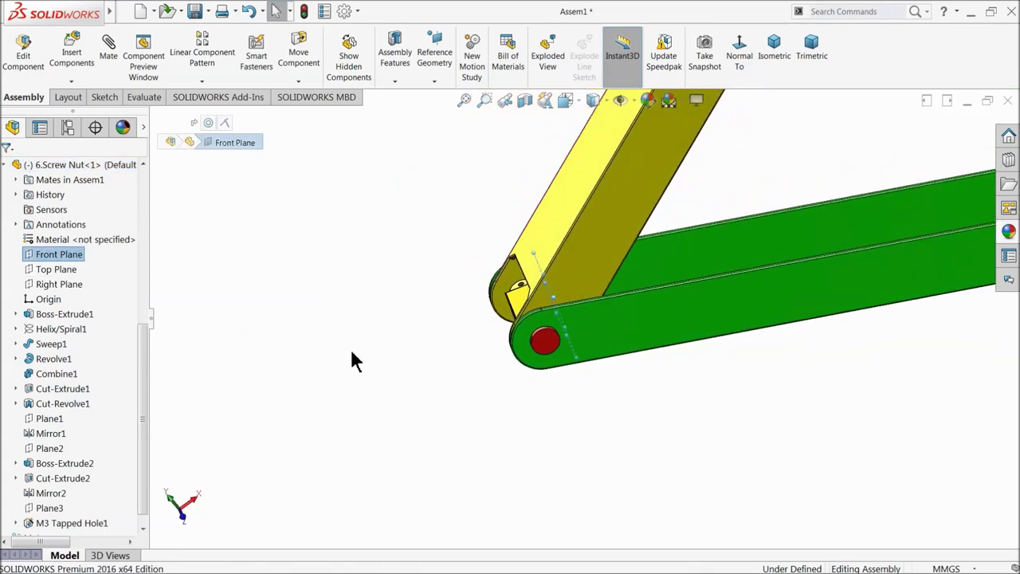
pyautogui.moveTo(483, 351); pyautogui.dragTo(481, 302, button='middle')
pyautogui.scroll(-3, 740, 262)
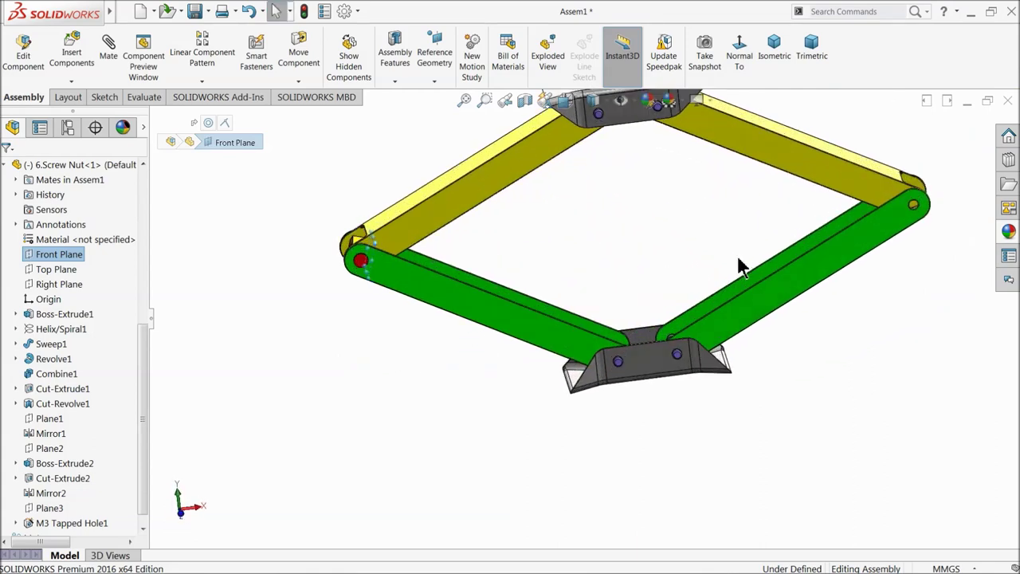
pyautogui.scroll(1, 690, 236)
pyautogui.scroll(-2, 690, 236)
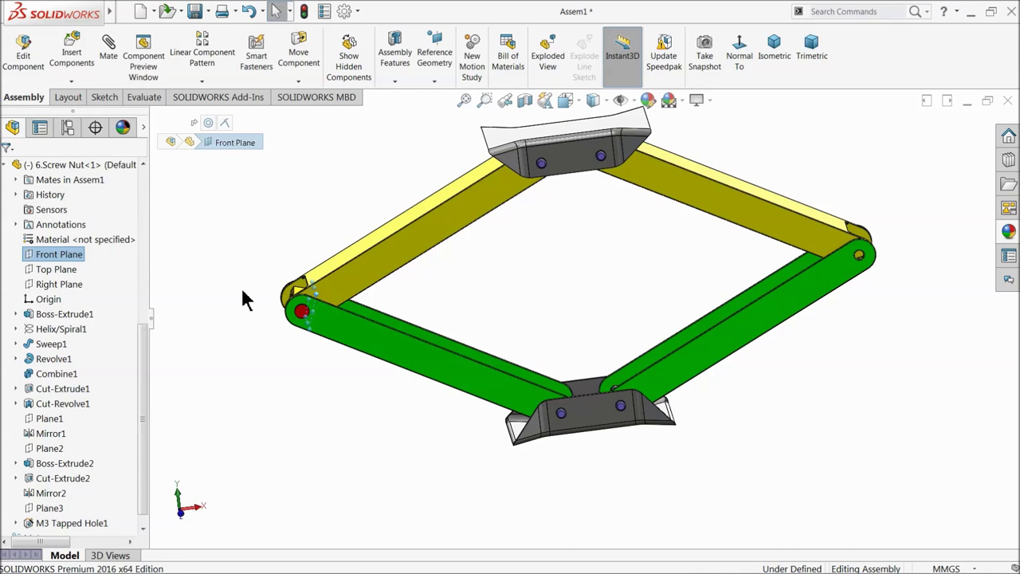
pyautogui.scroll(-1, 335, 295)
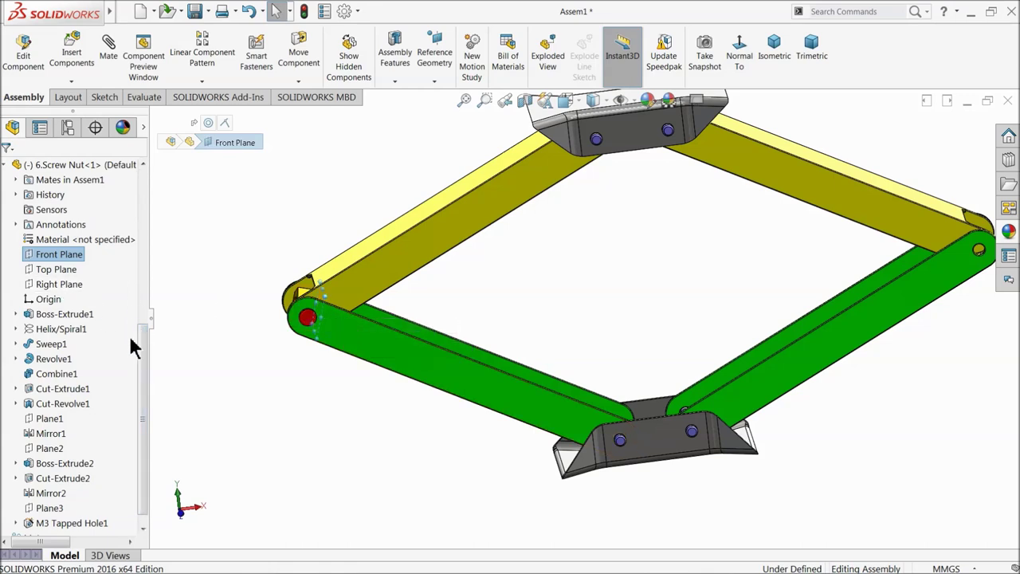
pyautogui.moveTo(146, 351); pyautogui.dragTo(155, 183)
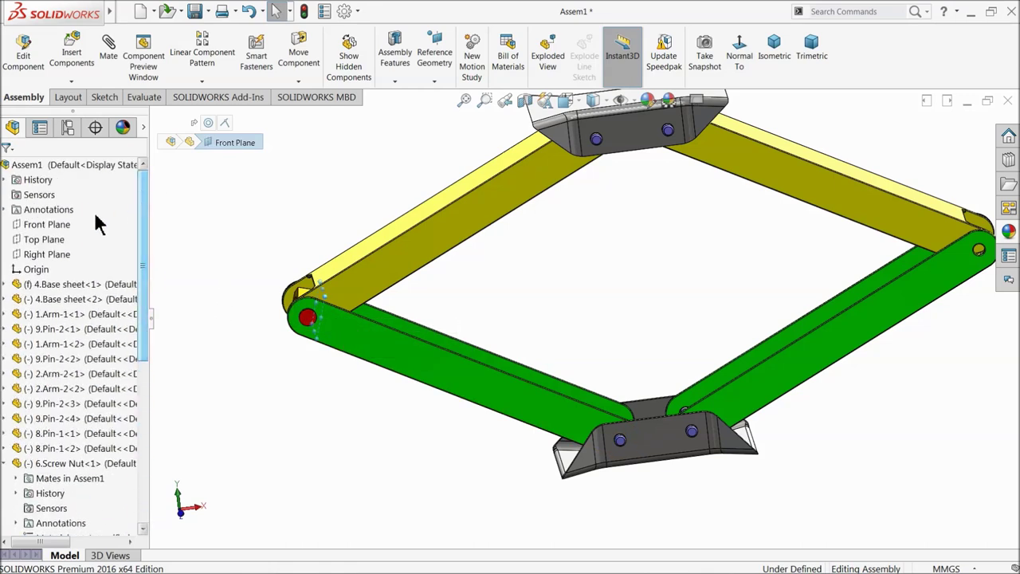
pyautogui.click(53, 254)
pyautogui.moveTo(470, 405); pyautogui.dragTo(466, 384)
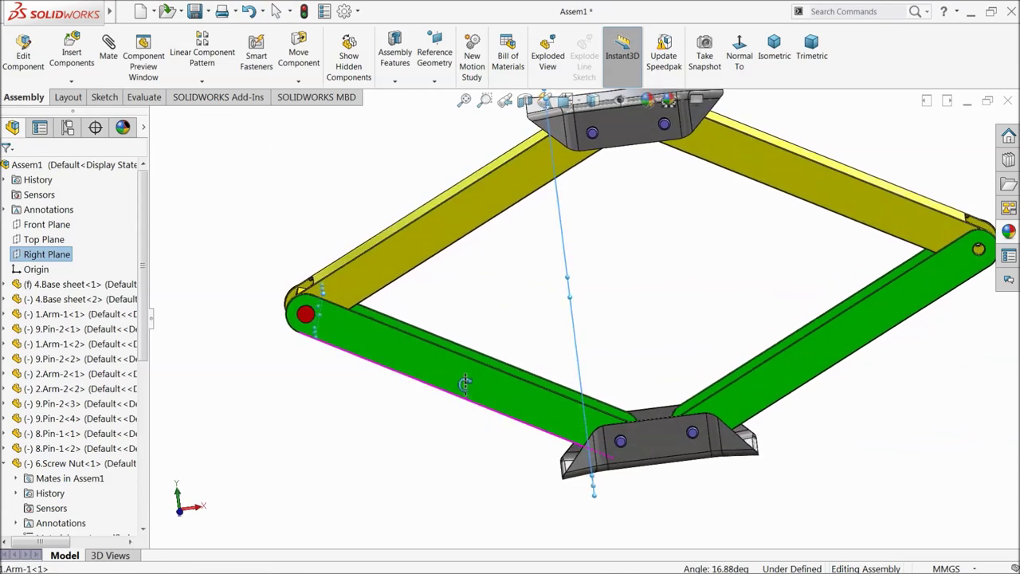
# Mate the two selected planes as Parallel
pyautogui.click(109, 70)
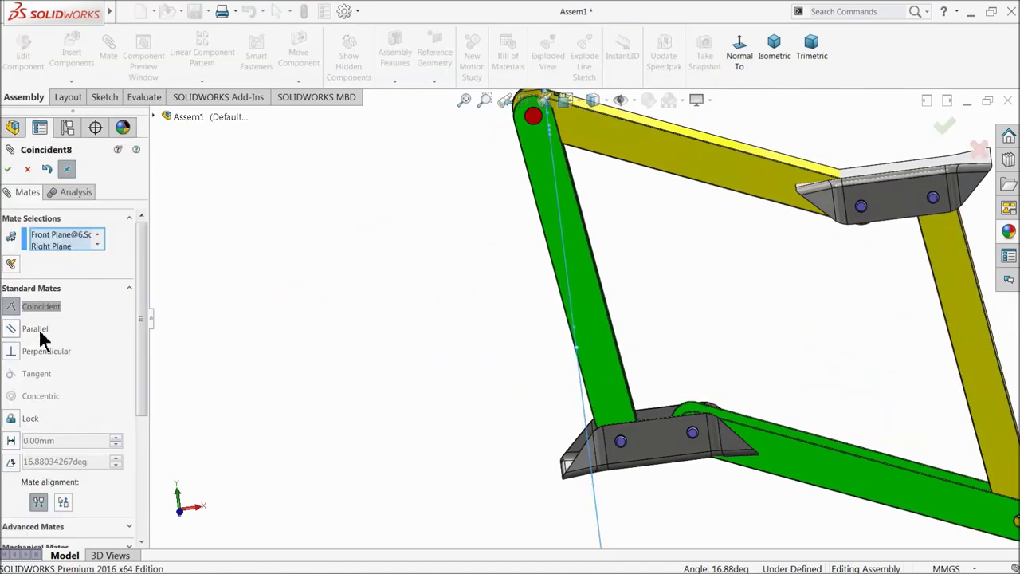
pyautogui.click(40, 335)
pyautogui.moveTo(203, 370); pyautogui.dragTo(210, 387, button='middle')
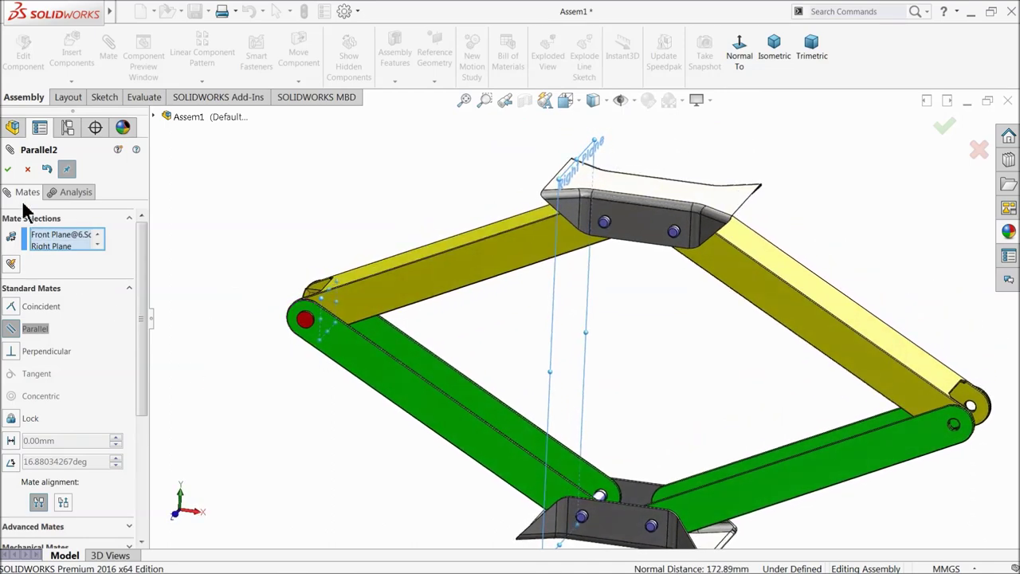
pyautogui.click(8, 169)
# Raise the top plate to confirm the scissor jack still flexes
pyautogui.moveTo(280, 266); pyautogui.dragTo(318, 296, button='middle')
pyautogui.scroll(-3, 614, 310)
pyautogui.scroll(-1, 647, 277)
pyautogui.moveTo(647, 276); pyautogui.dragTo(628, 231)
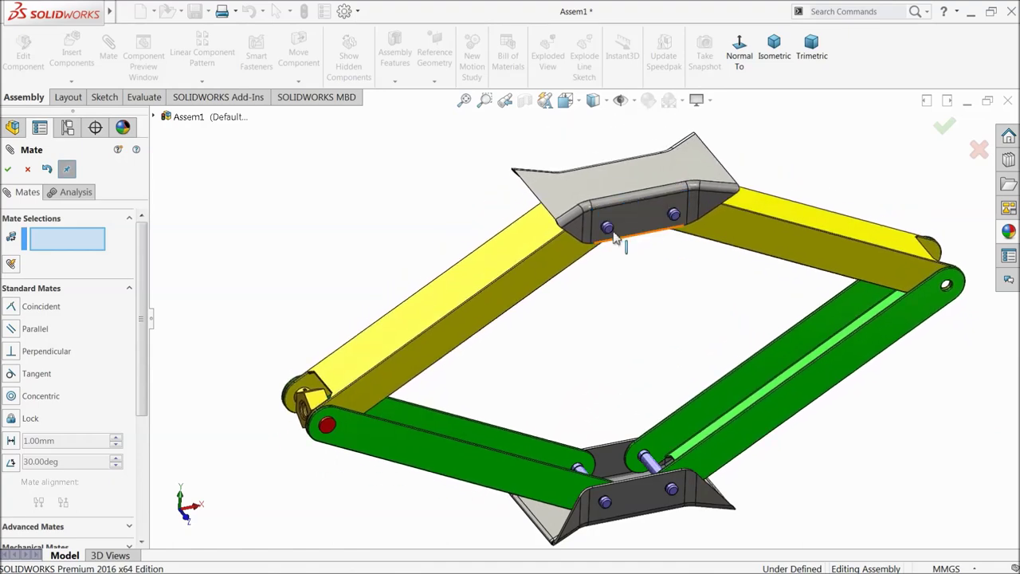
pyautogui.click(9, 170)
# Copy the 8.Pin-1 pin and pull the copies out near the far arm joint
pyautogui.moveTo(356, 254); pyautogui.dragTo(448, 334, button='middle')
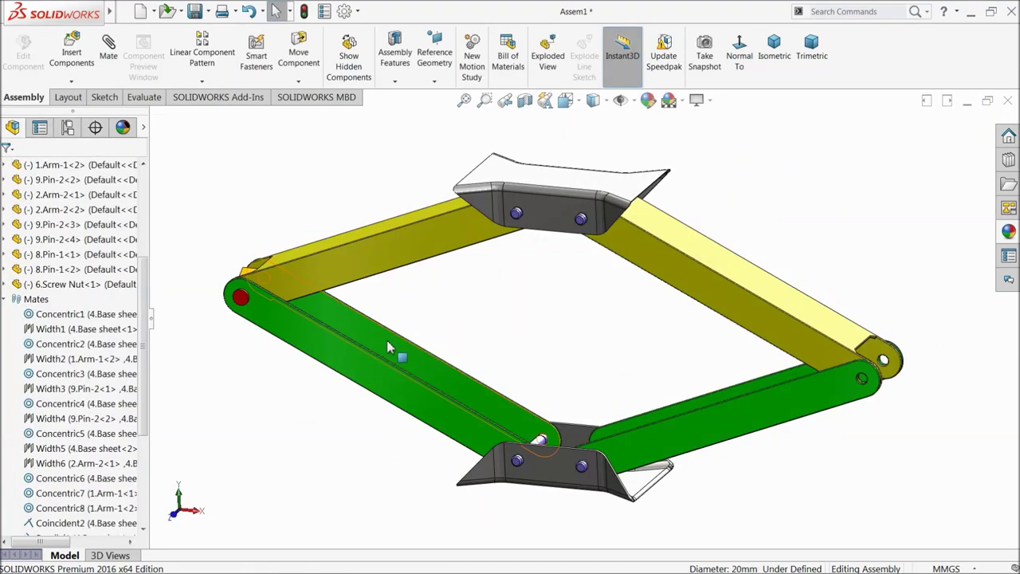
pyautogui.click(241, 300)
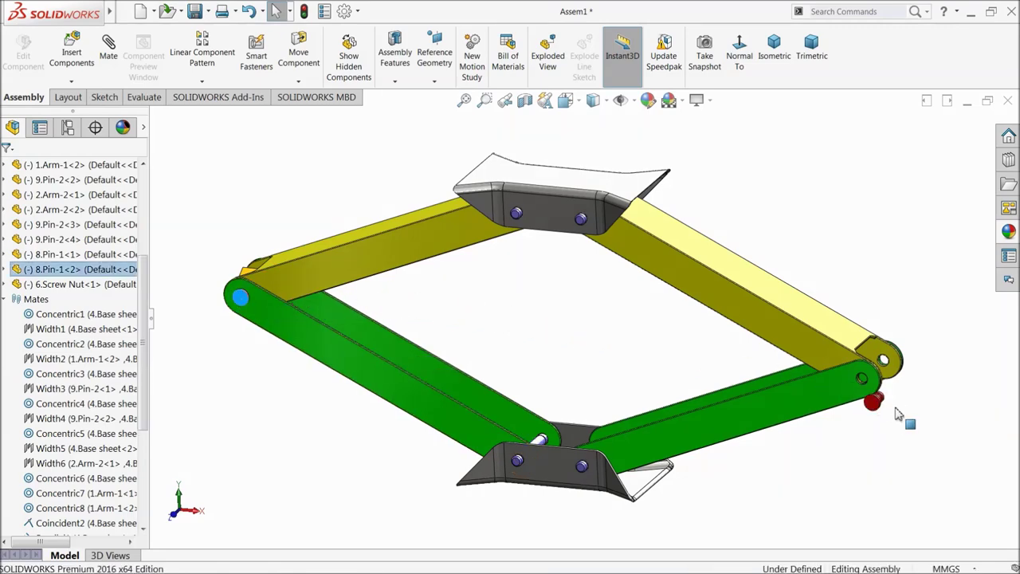
pyautogui.scroll(-5, 895, 402)
pyautogui.keyDown('ctrl'); pyautogui.click(785, 402); pyautogui.keyUp('ctrl')
pyautogui.moveTo(787, 404); pyautogui.dragTo(877, 313)
pyautogui.scroll(-4, 819, 343)
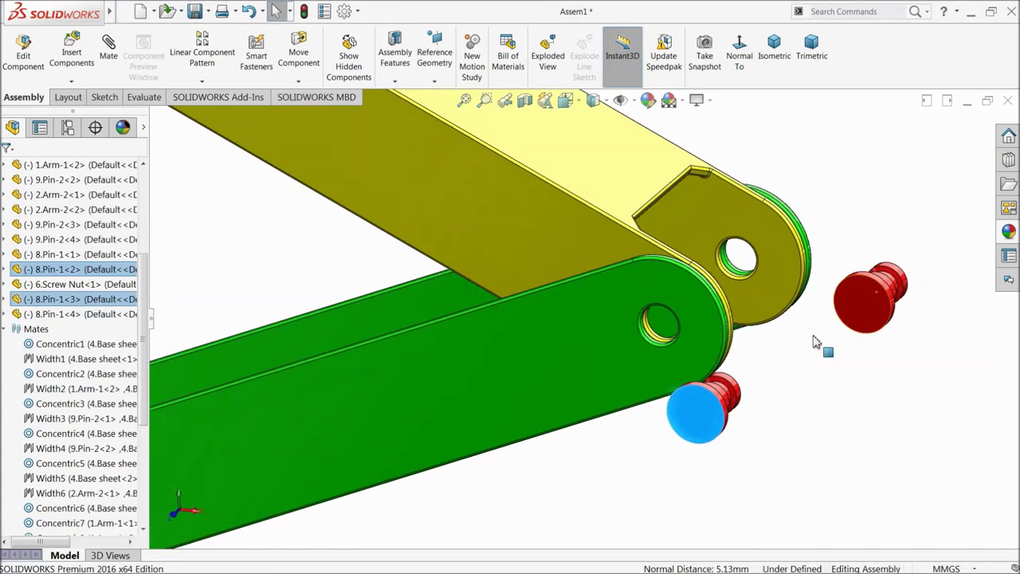
pyautogui.click(803, 351)
# Seat the first pin concentric in the green arm's hole and flush on its outer face
pyautogui.click(116, 56)
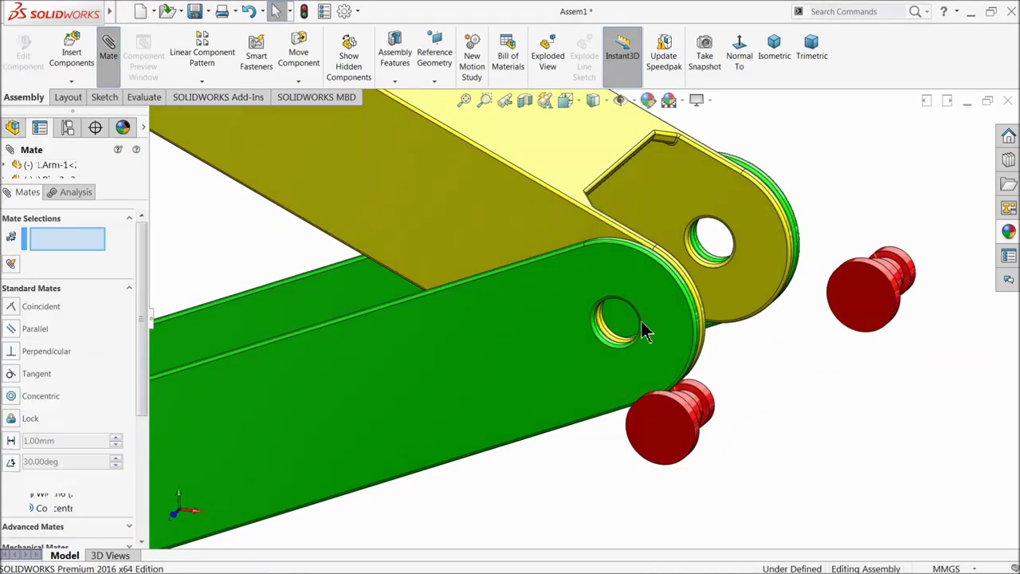
pyautogui.scroll(-5, 678, 342)
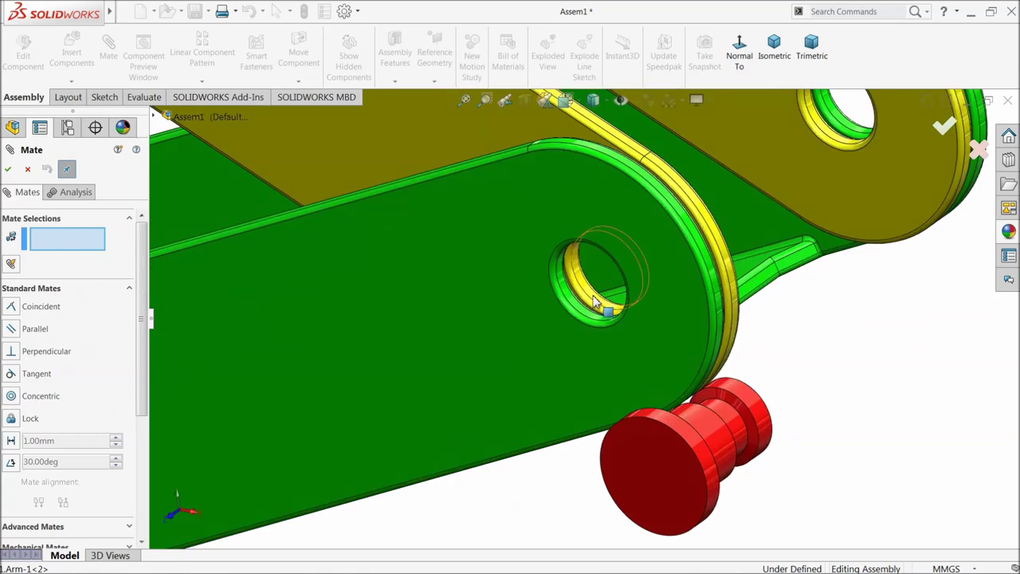
pyautogui.click(594, 300)
pyautogui.click(731, 446)
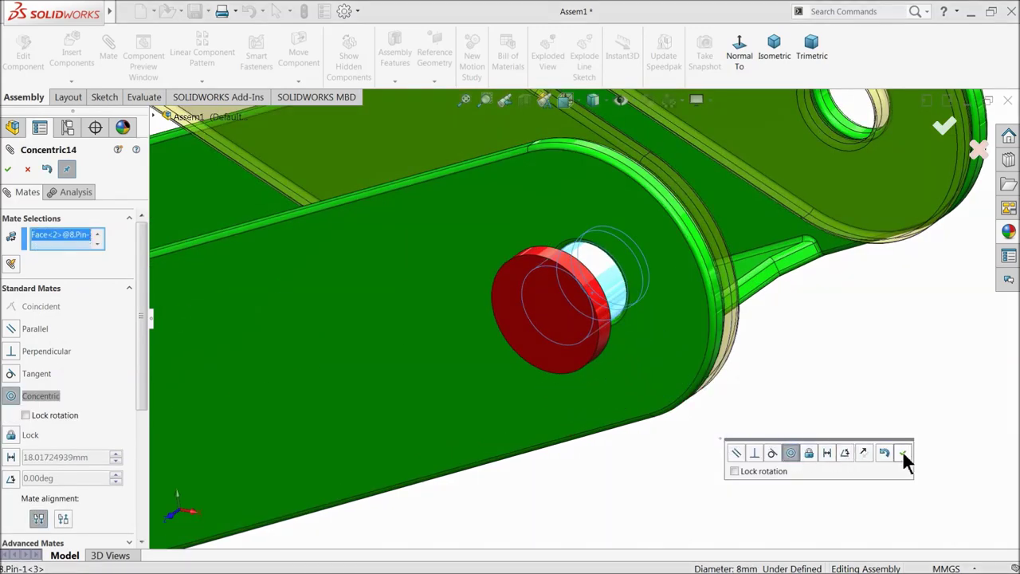
pyautogui.click(904, 455)
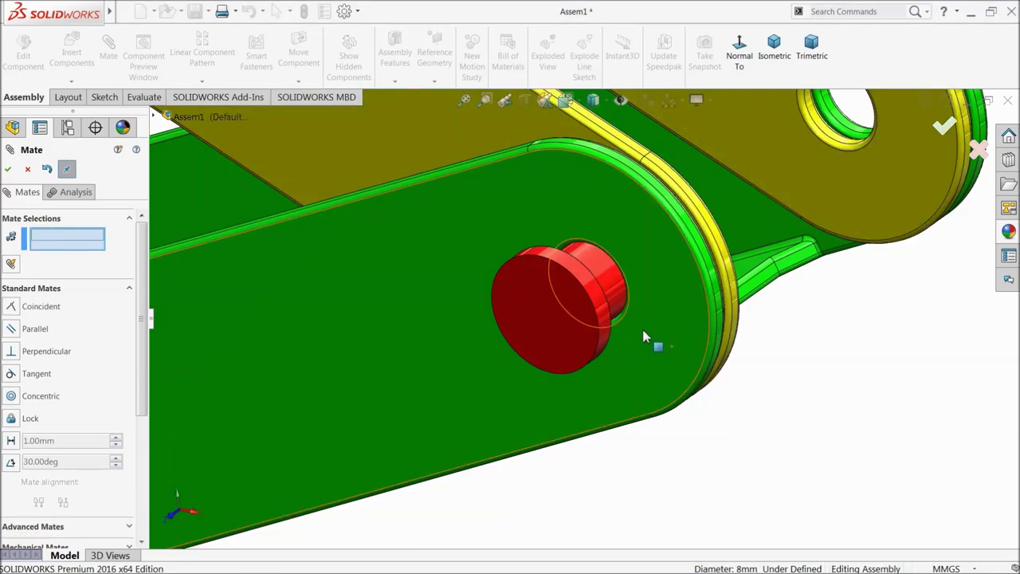
pyautogui.click(615, 311)
pyautogui.moveTo(614, 312); pyautogui.dragTo(542, 335, button='middle')
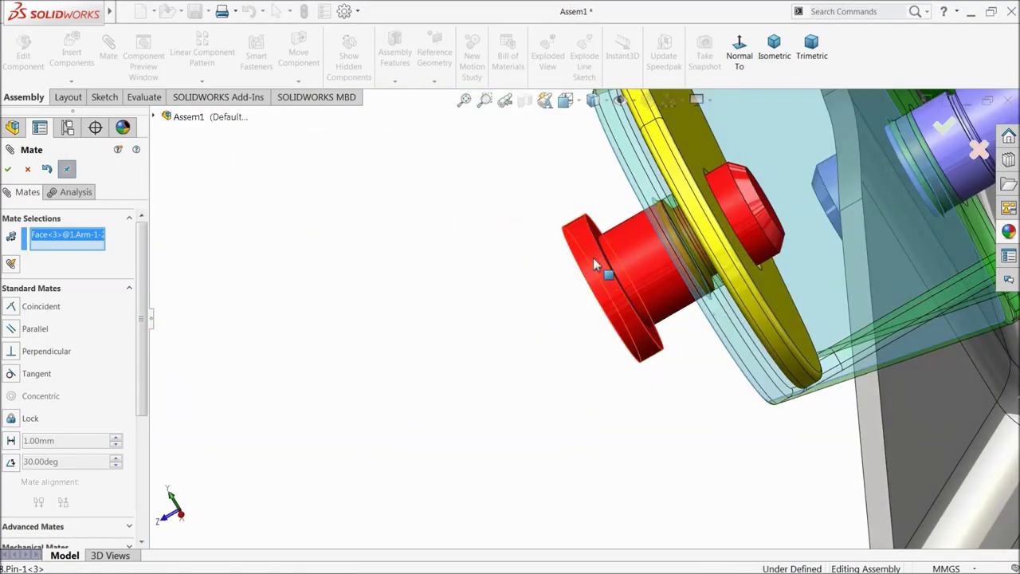
pyautogui.click(596, 235)
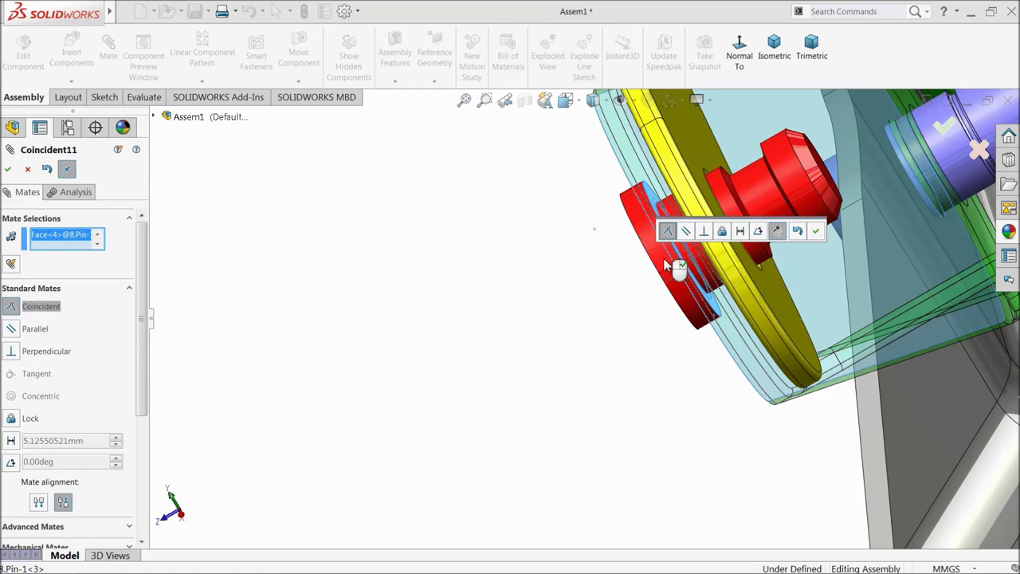
pyautogui.click(815, 231)
# Centre the second pin in the yellow arm's hole, reversing it to point inward
pyautogui.moveTo(804, 237); pyautogui.dragTo(677, 326, button='middle')
pyautogui.scroll(2, 727, 268)
pyautogui.moveTo(727, 268); pyautogui.dragTo(753, 231, button='middle')
pyautogui.scroll(4, 765, 229)
pyautogui.scroll(2, 765, 239)
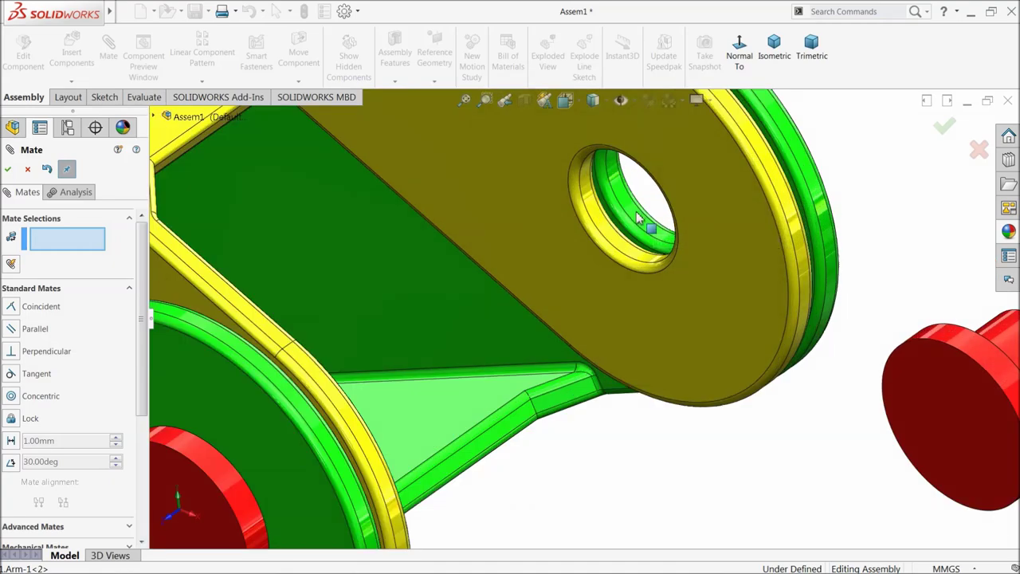
pyautogui.click(668, 233)
pyautogui.scroll(-2, 751, 288)
pyautogui.click(833, 340)
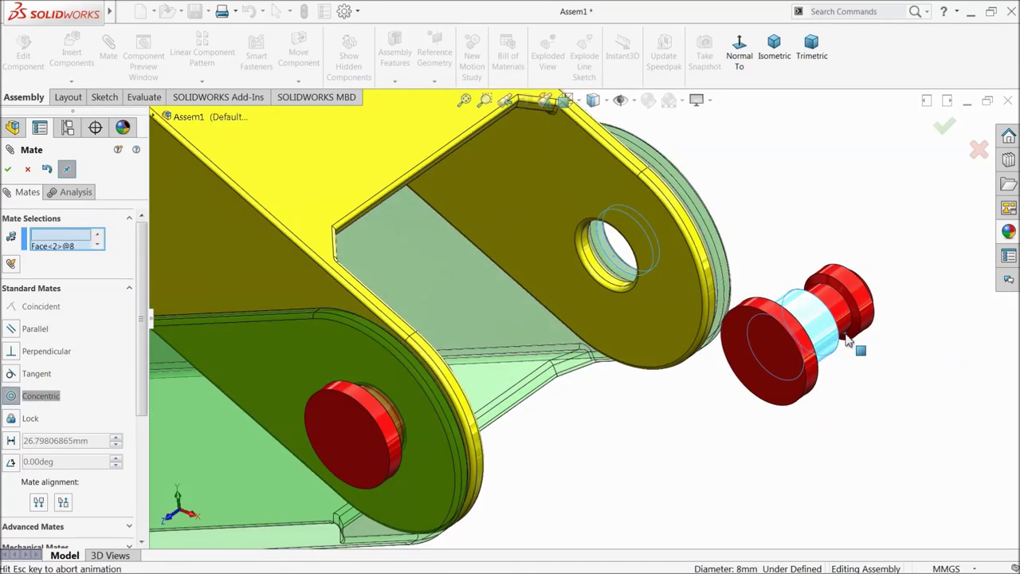
pyautogui.click(965, 352)
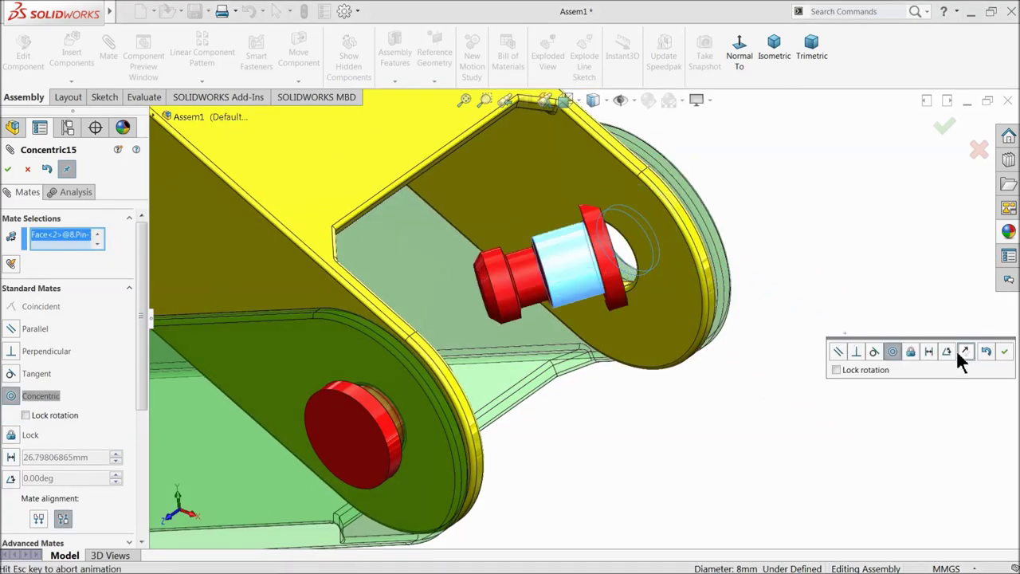
pyautogui.click(1006, 352)
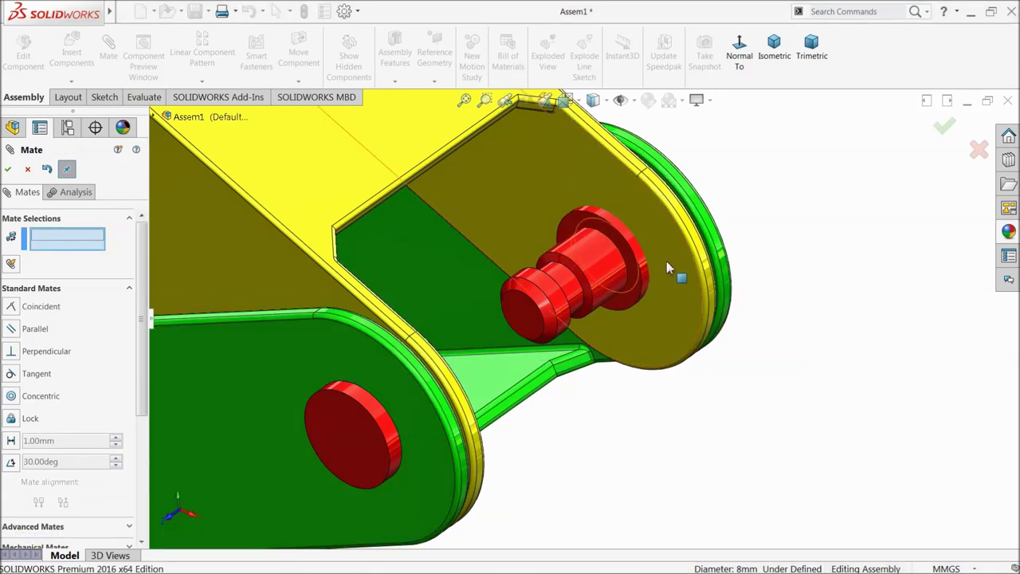
# Mate the second pin's head face flush against the arm face
pyautogui.scroll(3, 630, 280)
pyautogui.click(598, 275)
pyautogui.moveTo(657, 259); pyautogui.dragTo(682, 275, button='middle')
pyautogui.click(836, 289)
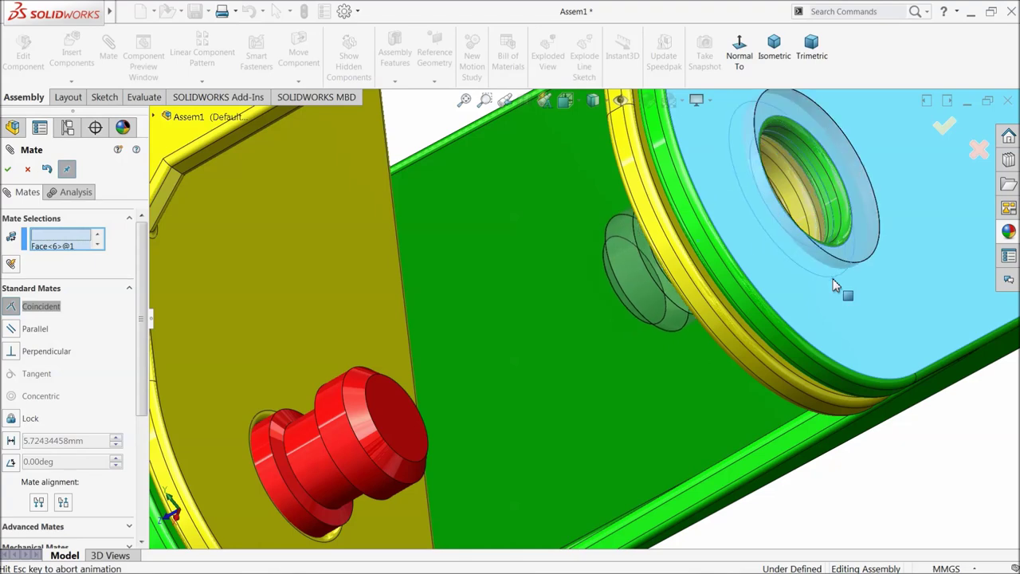
pyautogui.click(999, 247)
pyautogui.scroll(-5, 597, 230)
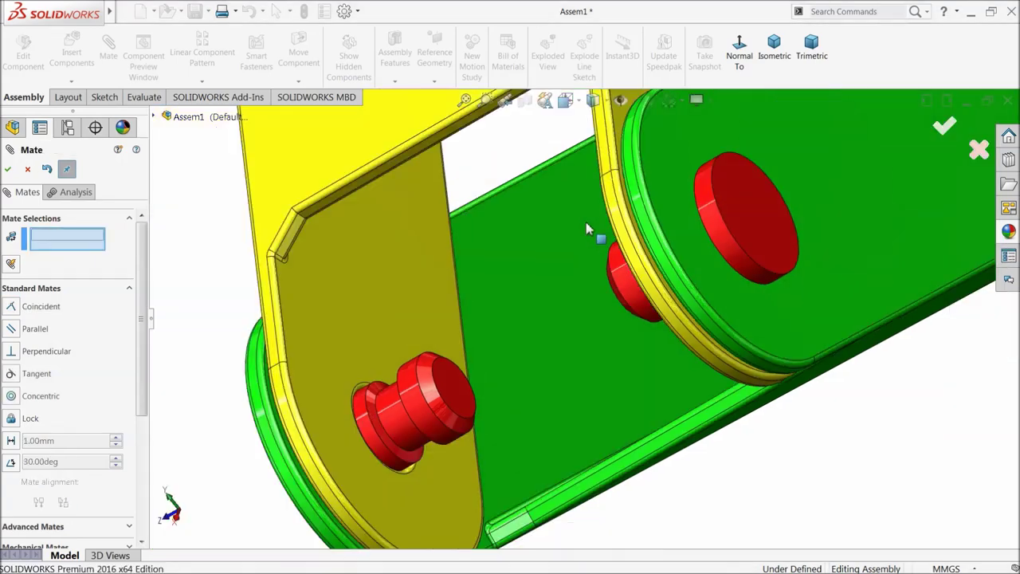
pyautogui.moveTo(637, 285); pyautogui.dragTo(694, 282, button='middle')
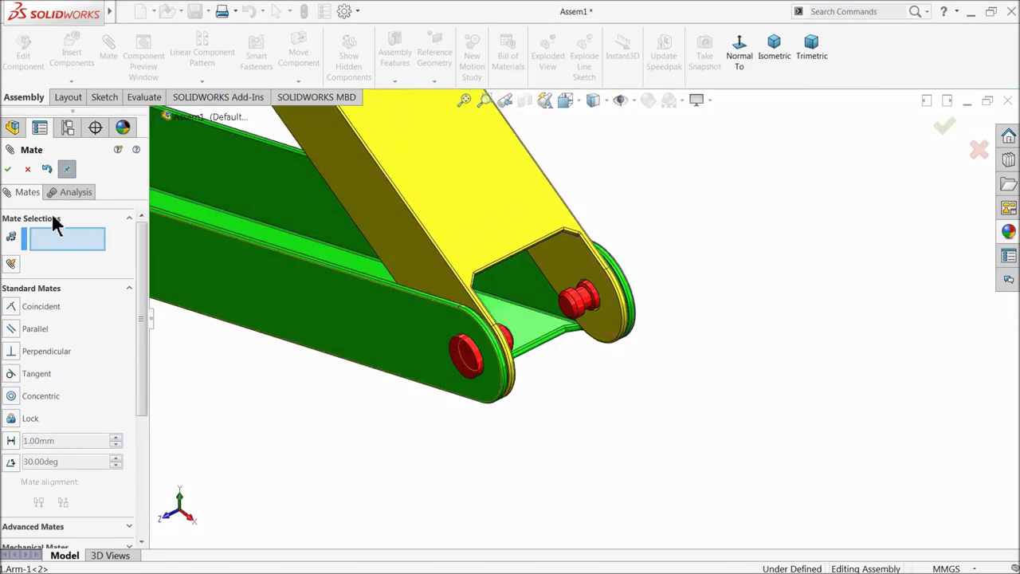
pyautogui.click(8, 169)
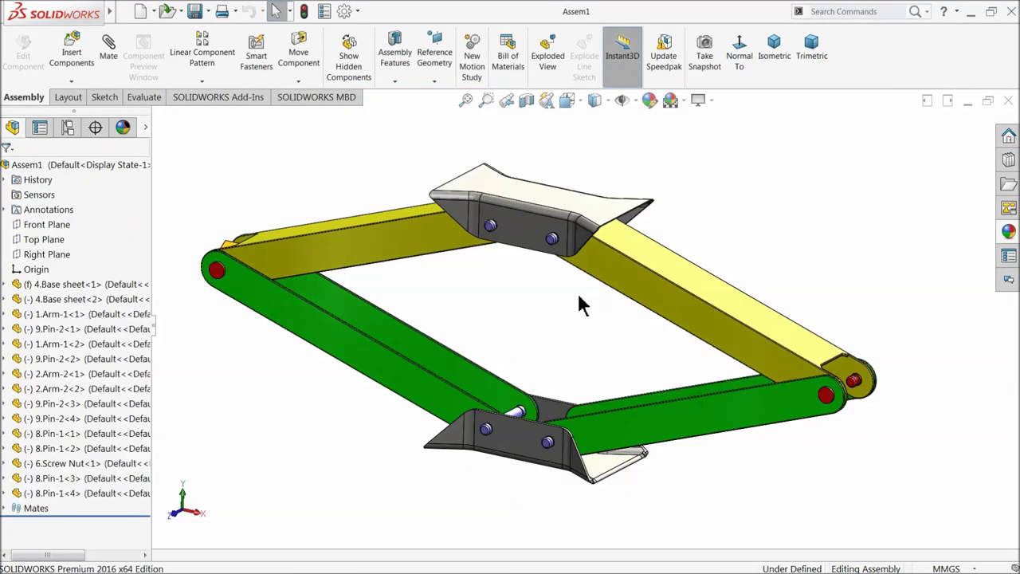
pyautogui.click(110, 49)
pyautogui.click(27, 169)
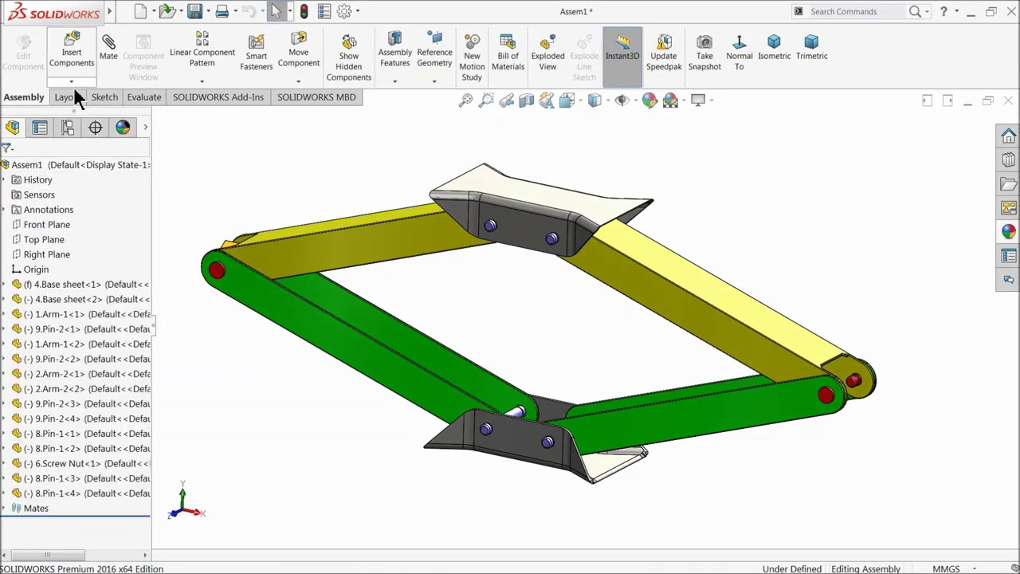
# Insert the 7.Screw holder part and drop it beside the green and yellow arm ends
pyautogui.click(80, 72)
pyautogui.click(62, 433)
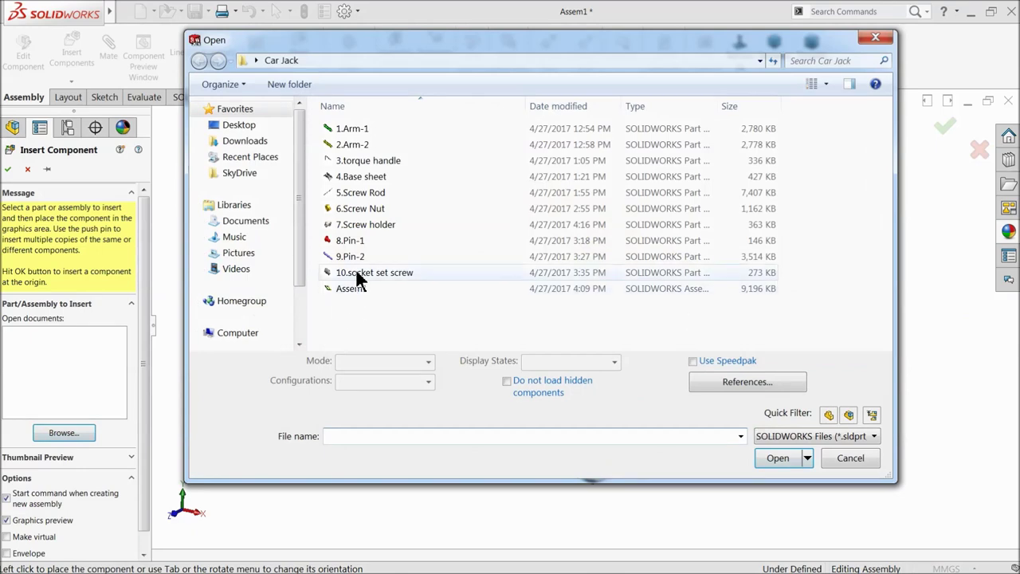
pyautogui.click(362, 226)
pyautogui.click(777, 449)
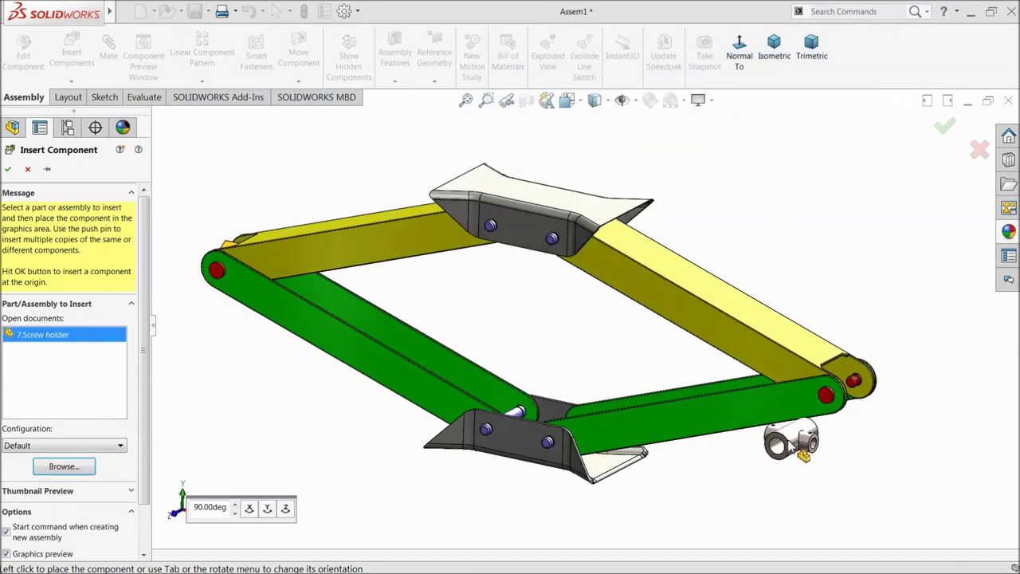
pyautogui.scroll(-5, 861, 418)
pyautogui.click(690, 330)
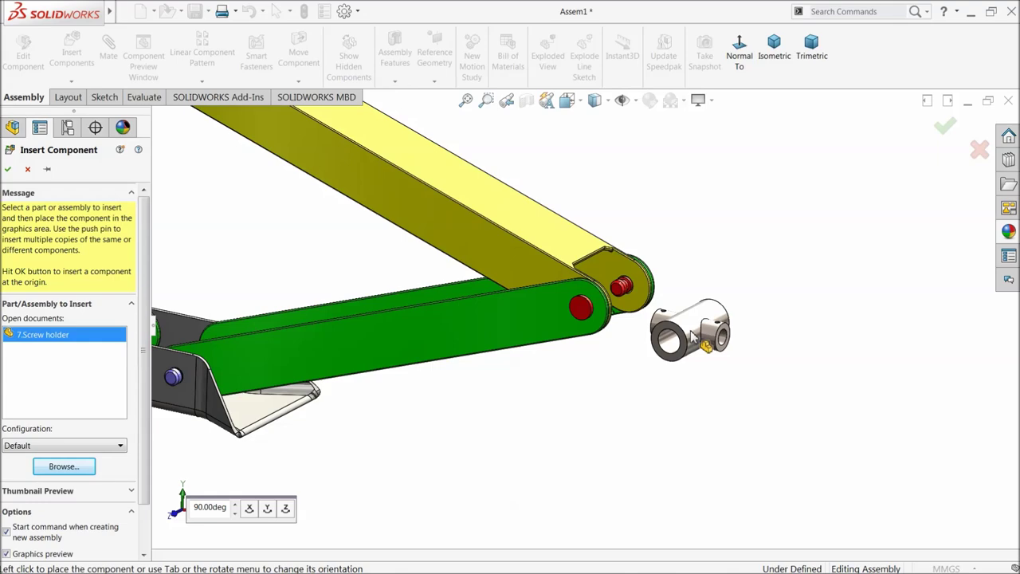
pyautogui.scroll(-3, 690, 329)
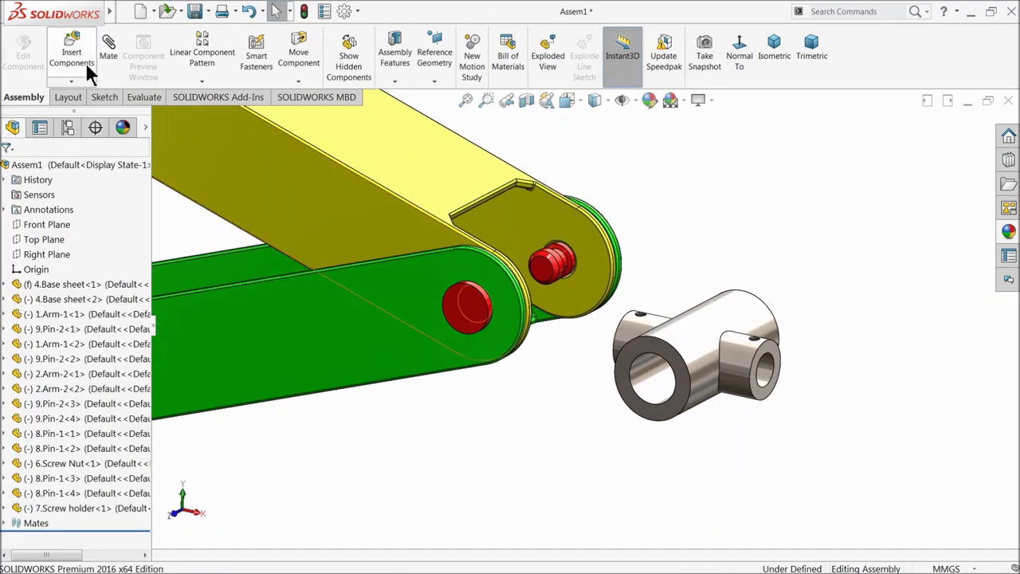
pyautogui.click(109, 56)
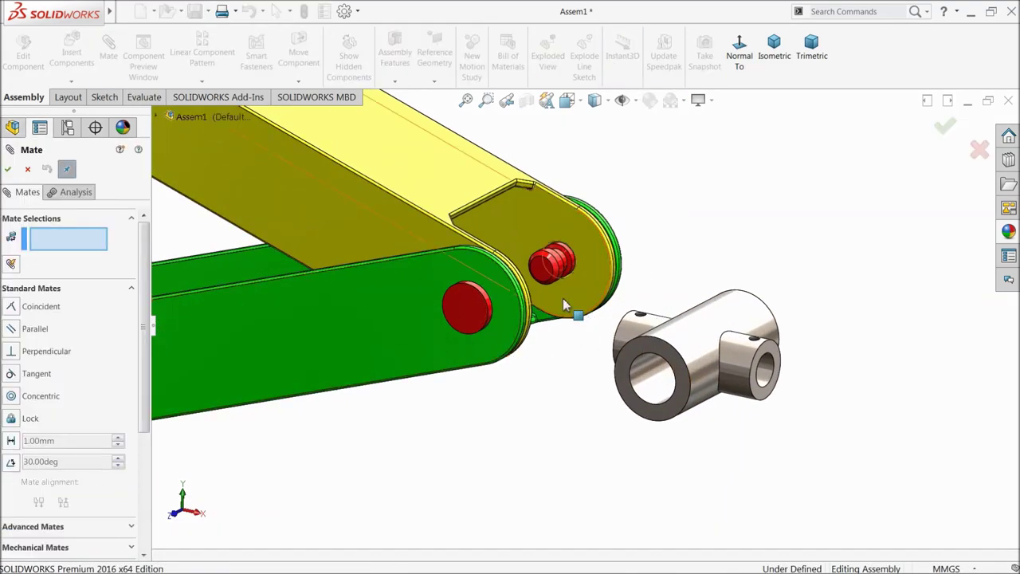
# Mate the screw holder concentric with the red pin
pyautogui.scroll(-3, 578, 282)
pyautogui.click(574, 293)
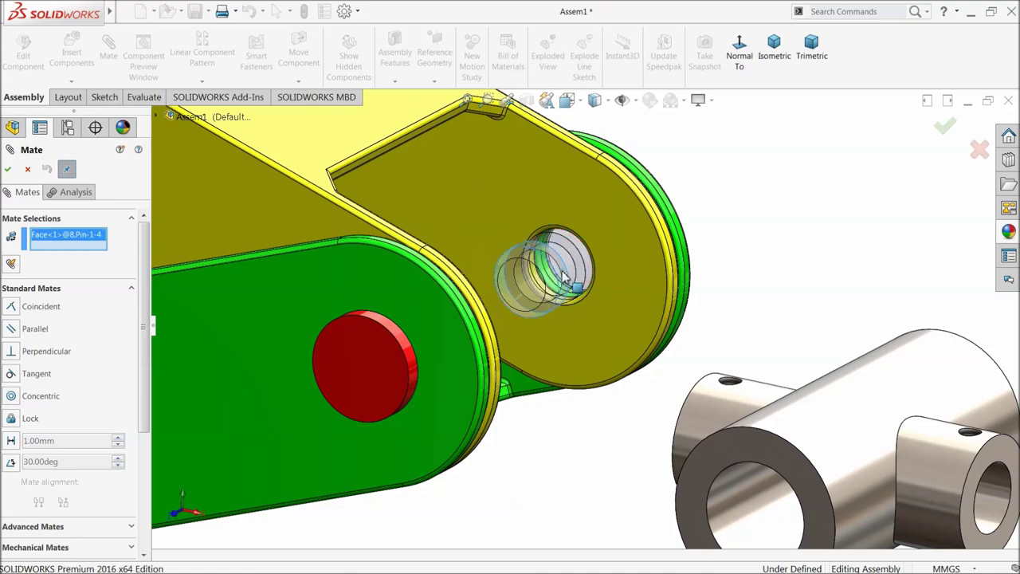
pyautogui.scroll(2, 860, 435)
pyautogui.click(873, 455)
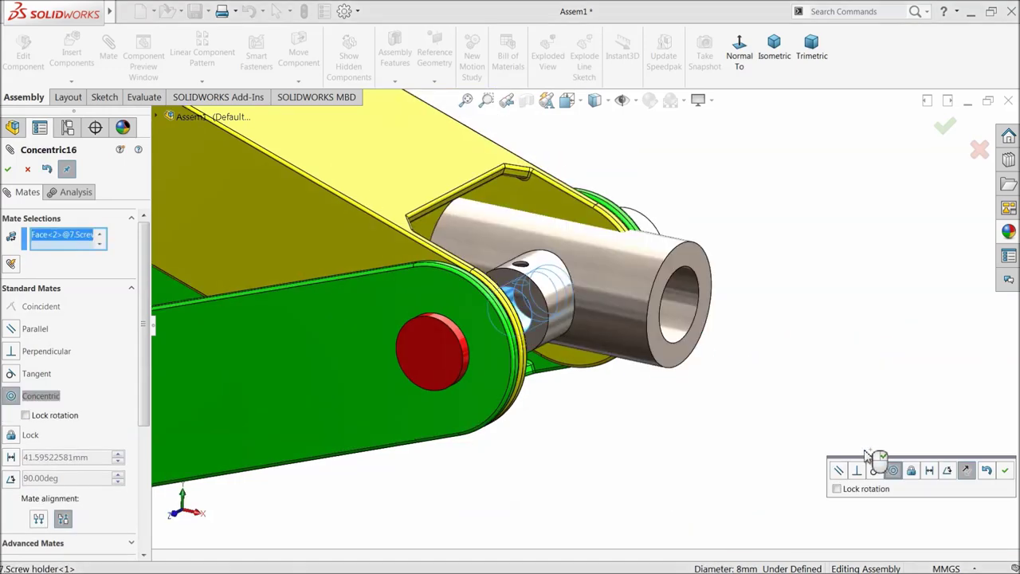
pyautogui.click(1006, 476)
# Make the screw holder coincident with the arm's inner face and finish mating
pyautogui.moveTo(808, 425); pyautogui.dragTo(503, 407, button='middle')
pyautogui.scroll(-3, 526, 303)
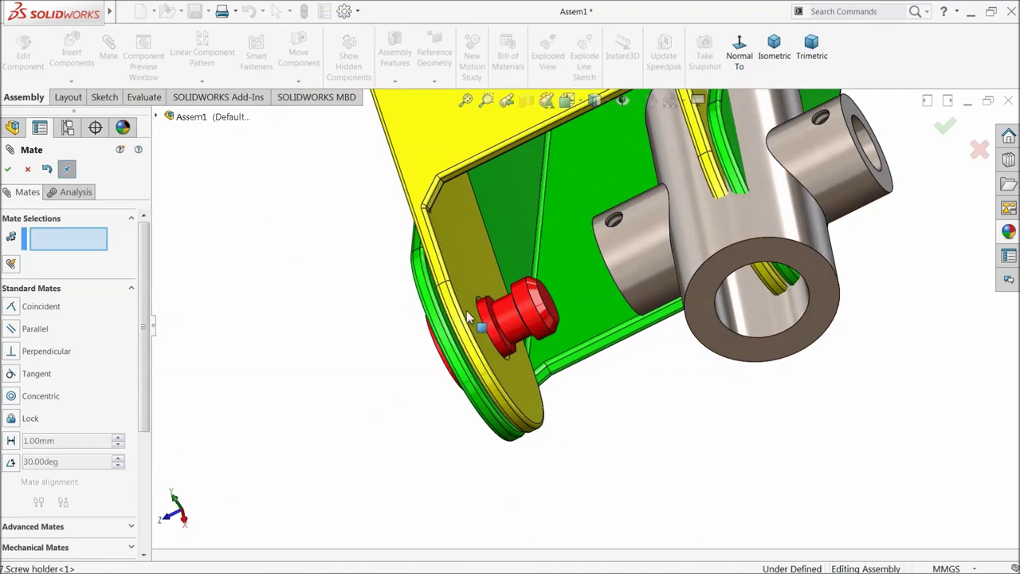
pyautogui.click(454, 291)
pyautogui.scroll(-2, 596, 270)
pyautogui.scroll(1, 605, 259)
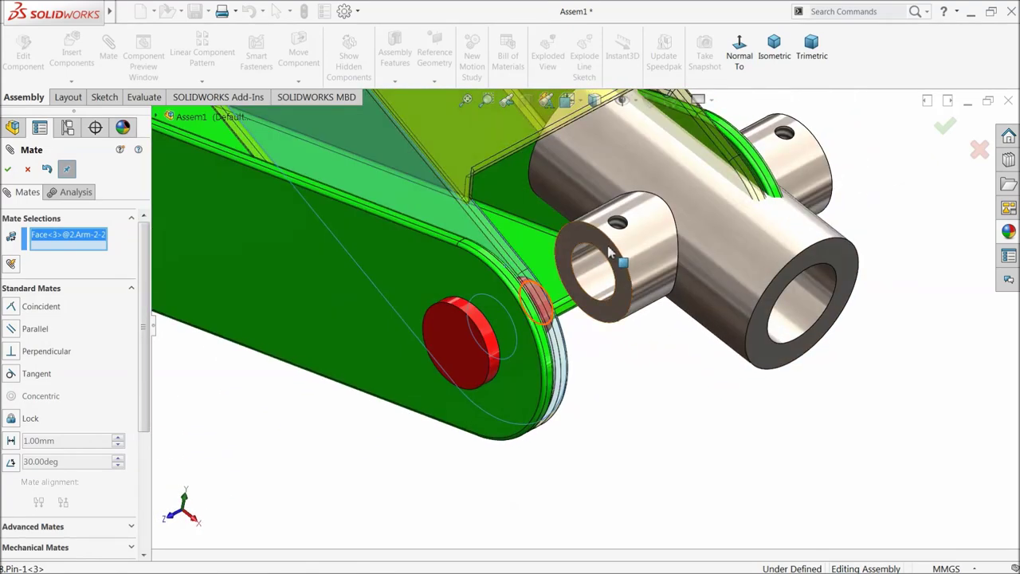
pyautogui.click(611, 257)
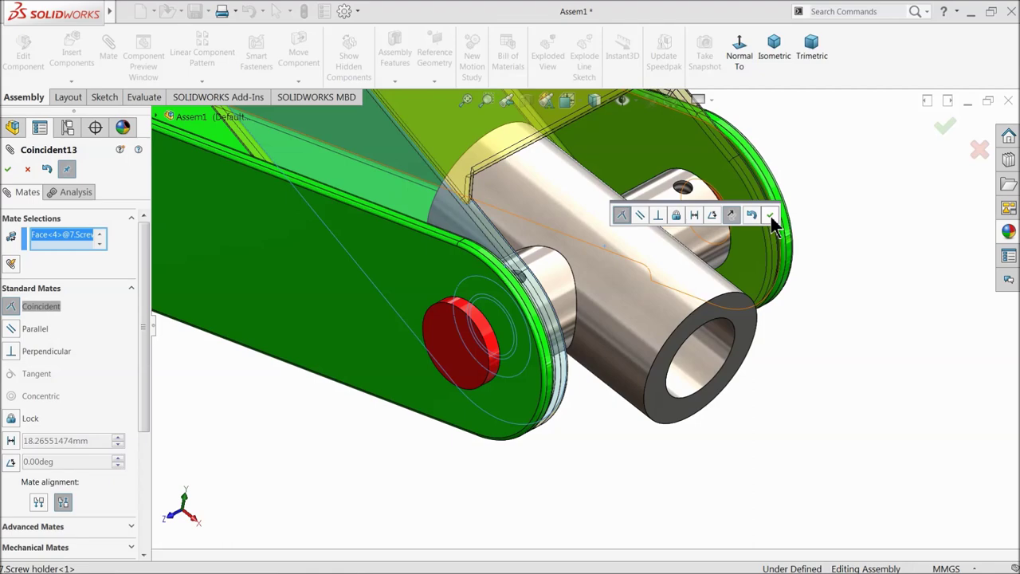
pyautogui.click(771, 215)
pyautogui.scroll(6, 536, 299)
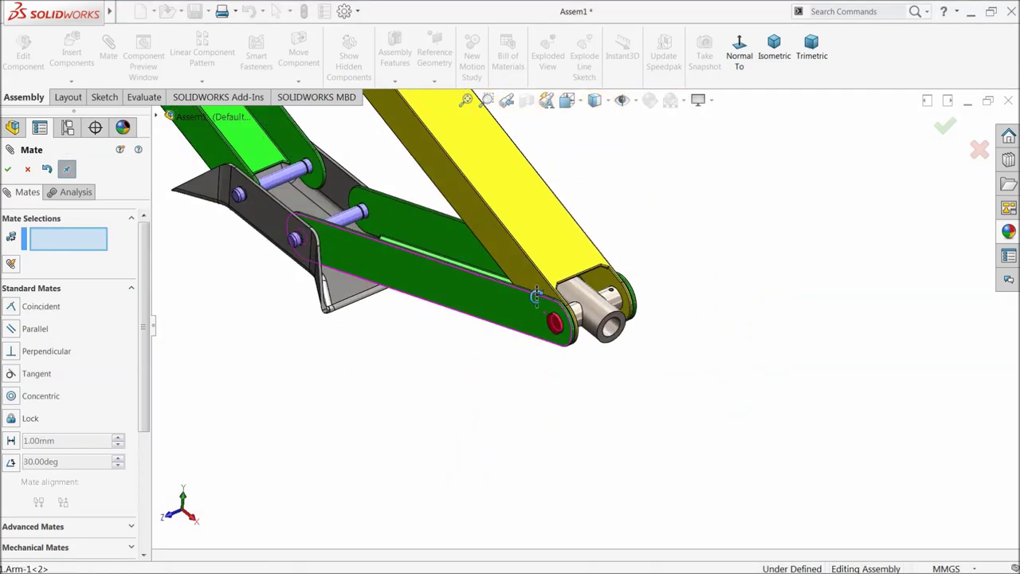
pyautogui.scroll(4, 534, 299)
pyautogui.scroll(-4, 530, 302)
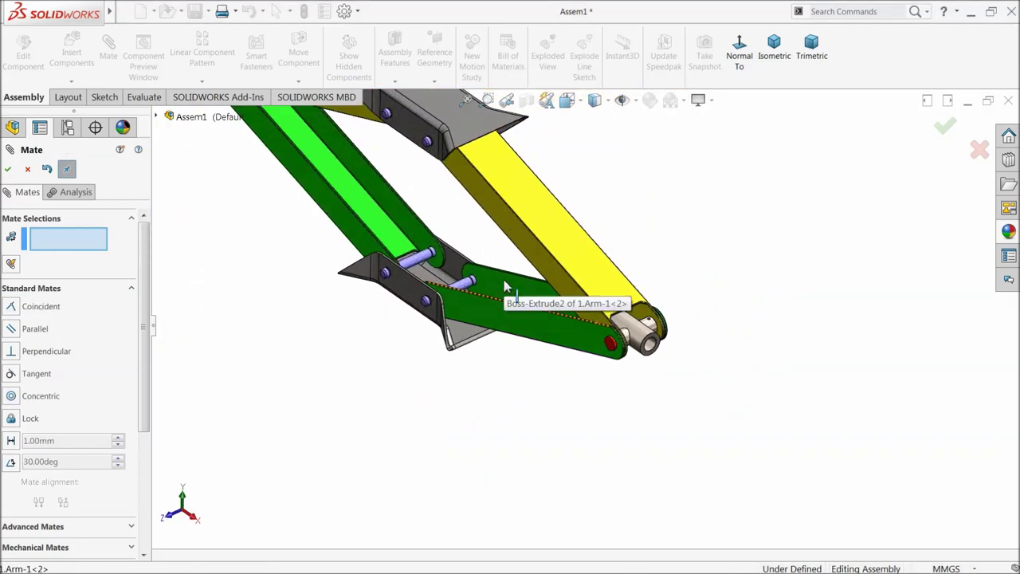
pyautogui.scroll(-2, 634, 318)
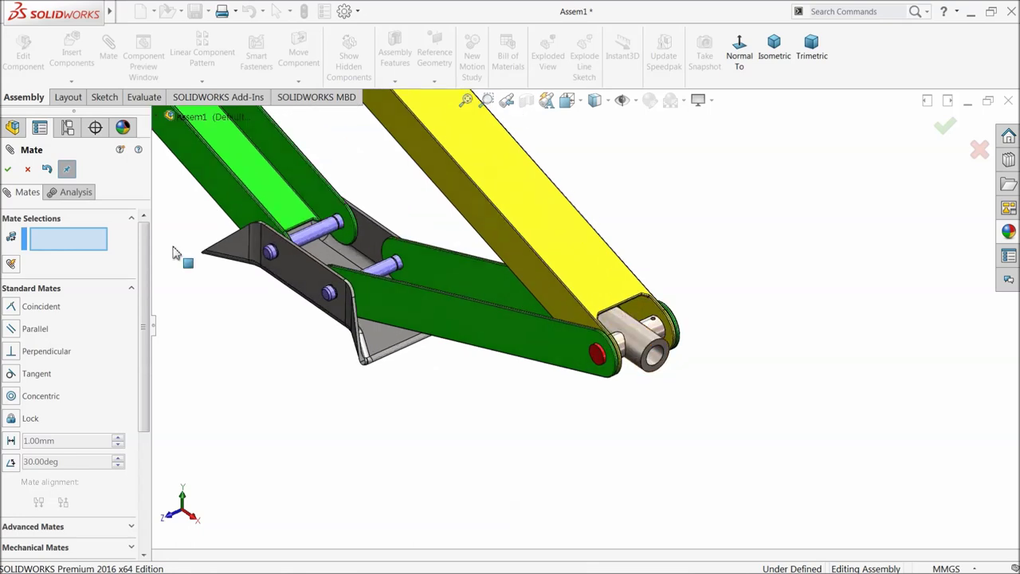
pyautogui.click(27, 169)
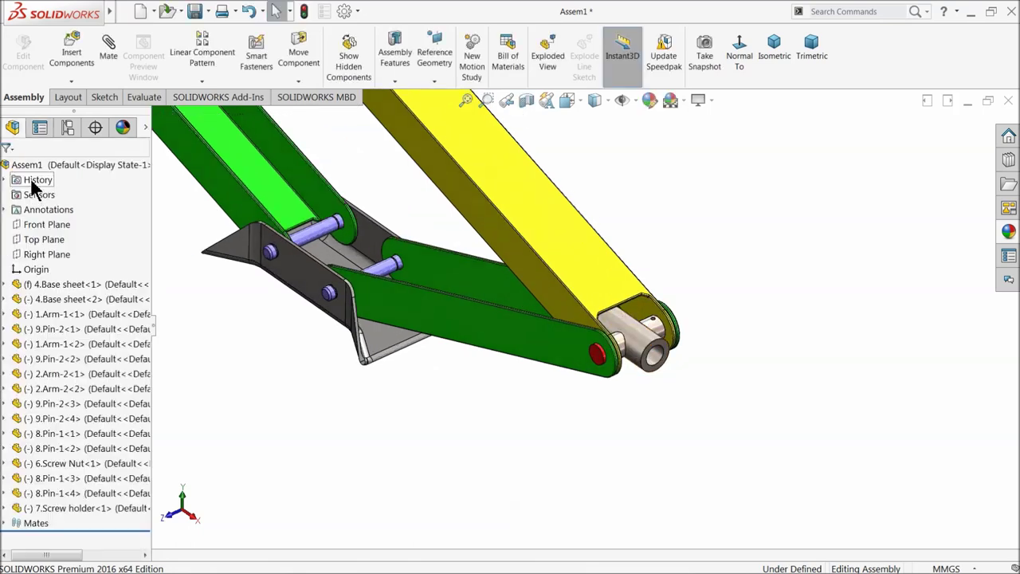
# Mate the screw holder's Top Plane parallel to the base sheet's bottom face
pyautogui.click(644, 347)
pyautogui.click(5, 509)
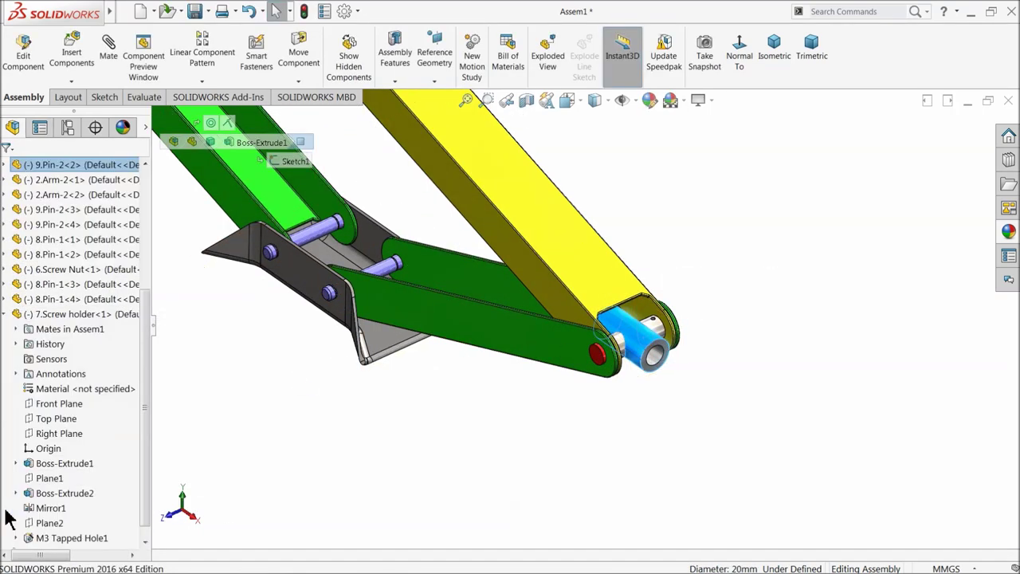
pyautogui.click(56, 418)
pyautogui.moveTo(419, 451); pyautogui.dragTo(430, 417, button='middle')
pyautogui.moveTo(406, 382); pyautogui.dragTo(507, 266, button='middle')
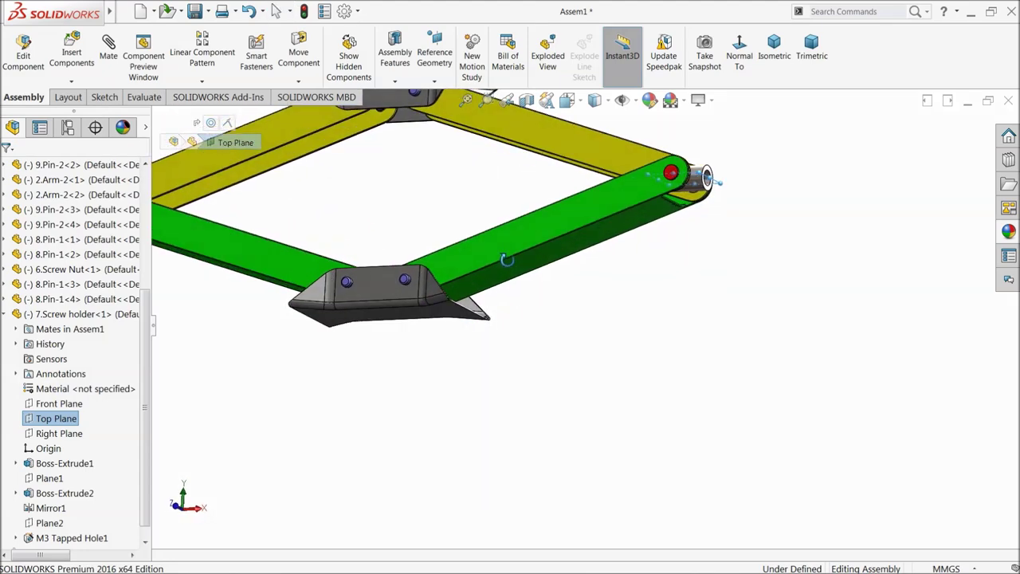
pyautogui.click(392, 323)
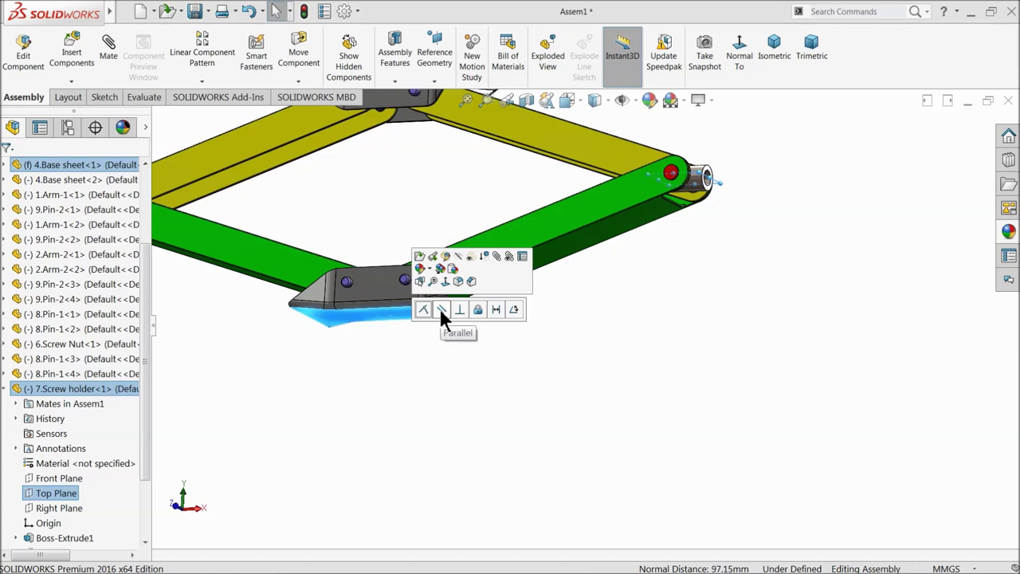
pyautogui.click(442, 311)
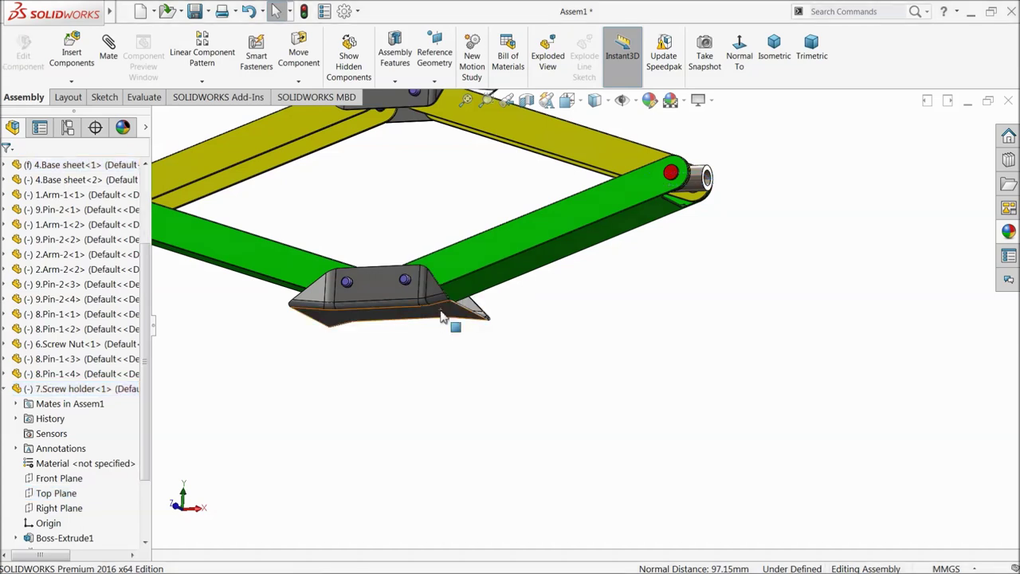
# Drag the upper base sheet to confirm the linkage still moves freely
pyautogui.scroll(3, 446, 287)
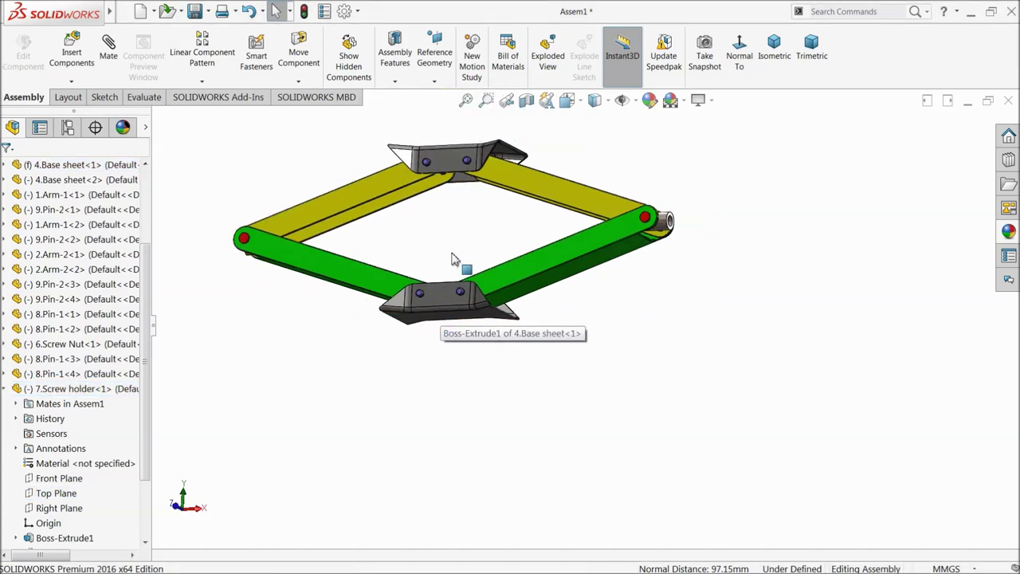
pyautogui.moveTo(453, 260); pyautogui.dragTo(439, 449, button='middle')
pyautogui.scroll(-5, 560, 289)
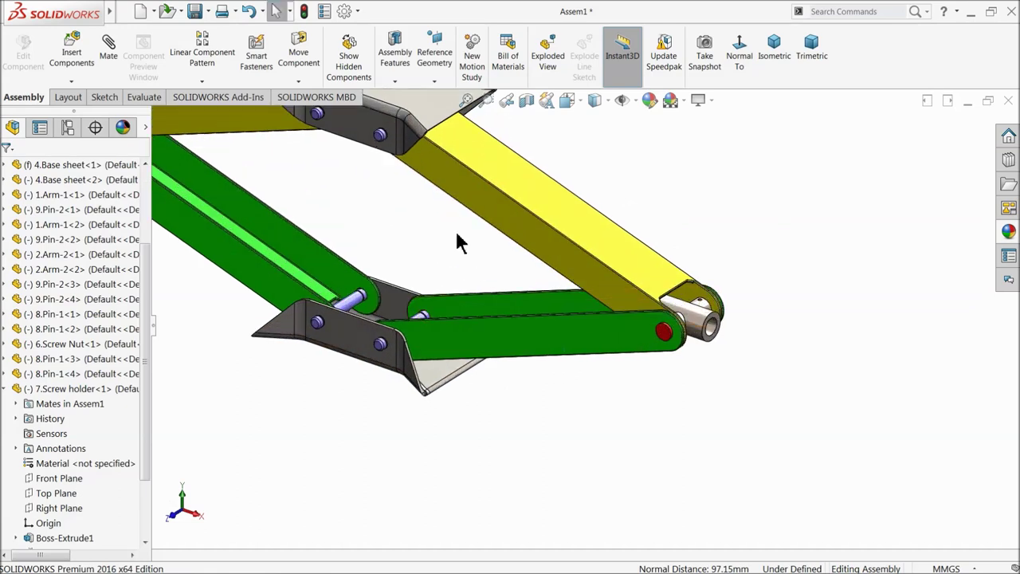
pyautogui.click(369, 152)
pyautogui.moveTo(369, 151); pyautogui.dragTo(348, 183)
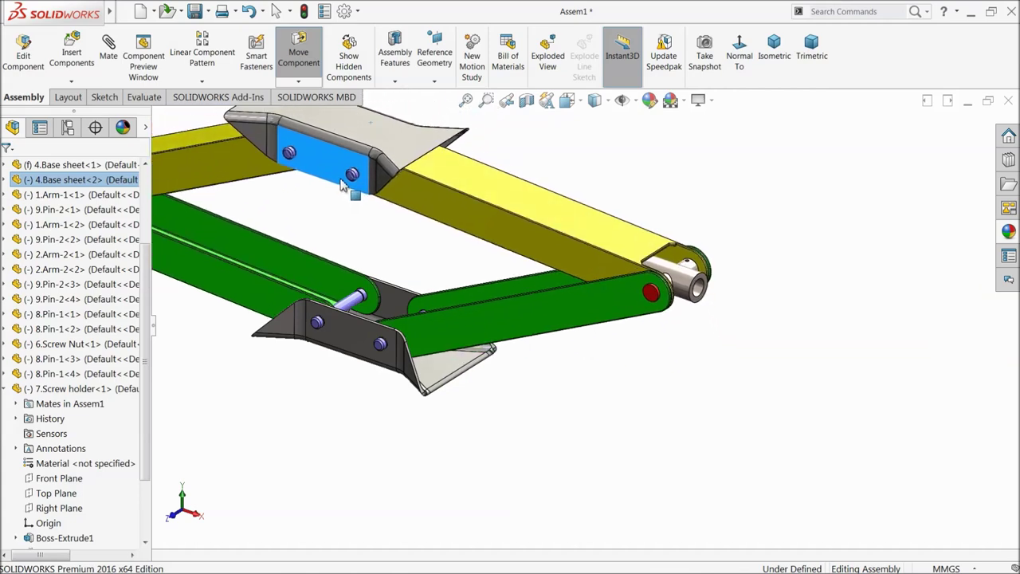
pyautogui.scroll(5, 399, 255)
pyautogui.moveTo(421, 262); pyautogui.dragTo(431, 249, button='middle')
pyautogui.scroll(-4, 498, 288)
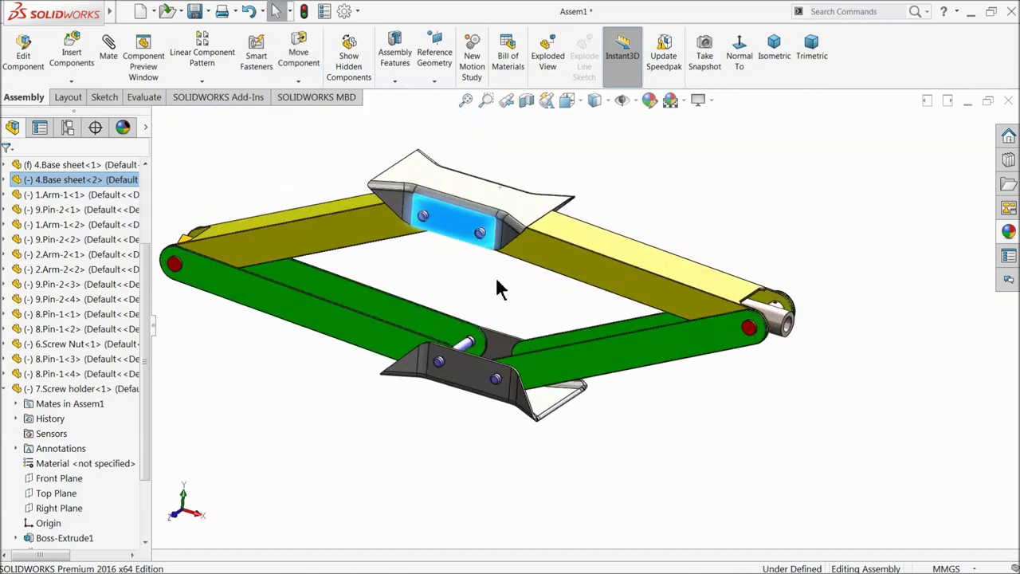
pyautogui.click(239, 149)
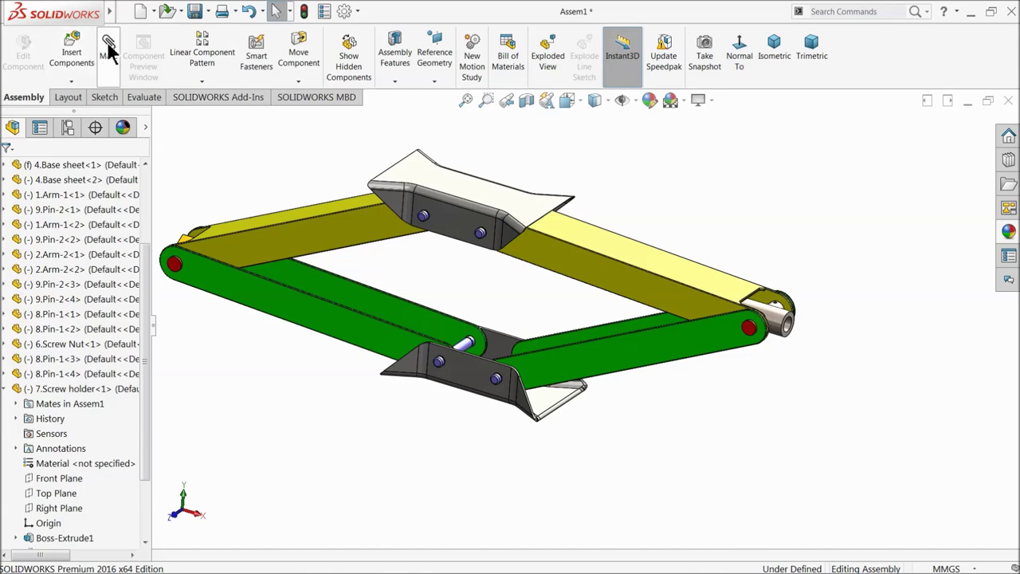
# Insert the 5.Screw Rod part and place it across the scissor frame
pyautogui.click(71, 46)
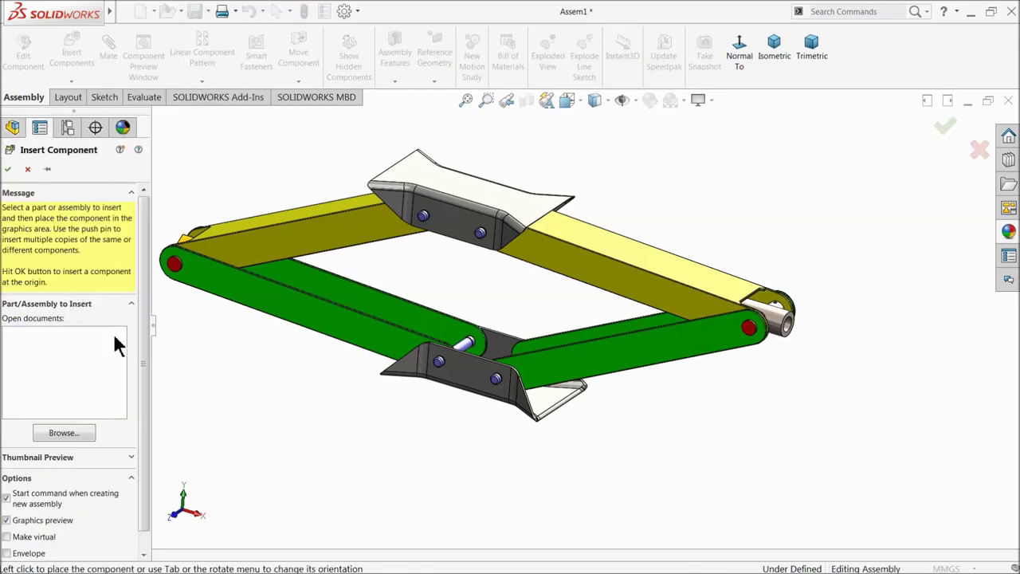
pyautogui.click(62, 434)
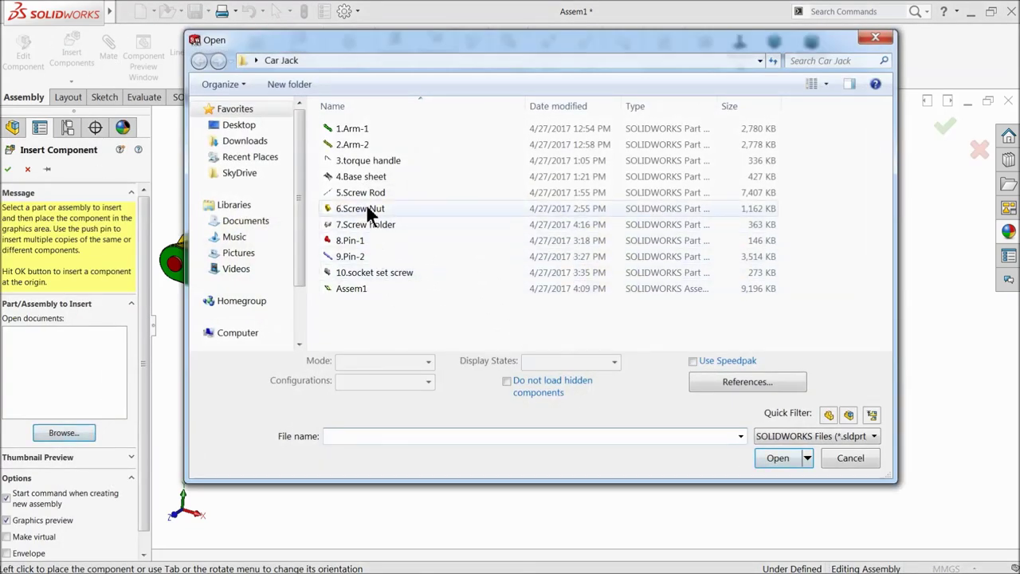
pyautogui.click(360, 191)
pyautogui.click(771, 448)
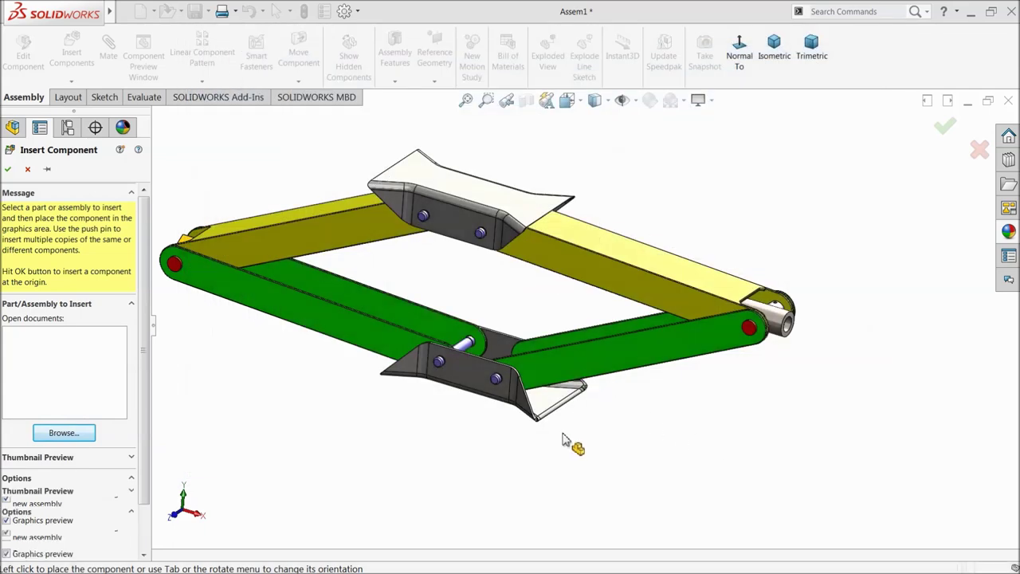
pyautogui.click(547, 320)
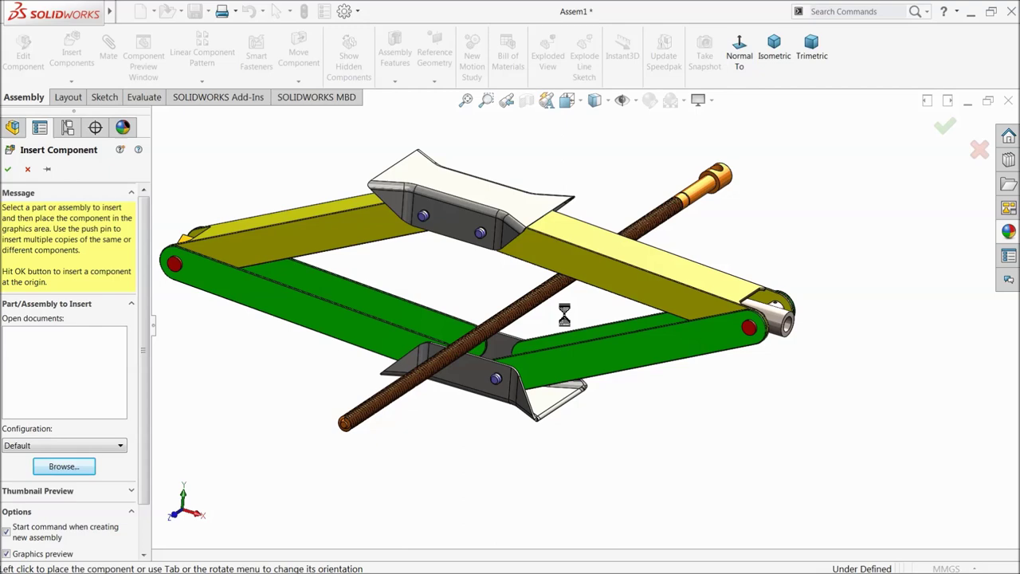
pyautogui.scroll(-3, 713, 247)
pyautogui.click(109, 64)
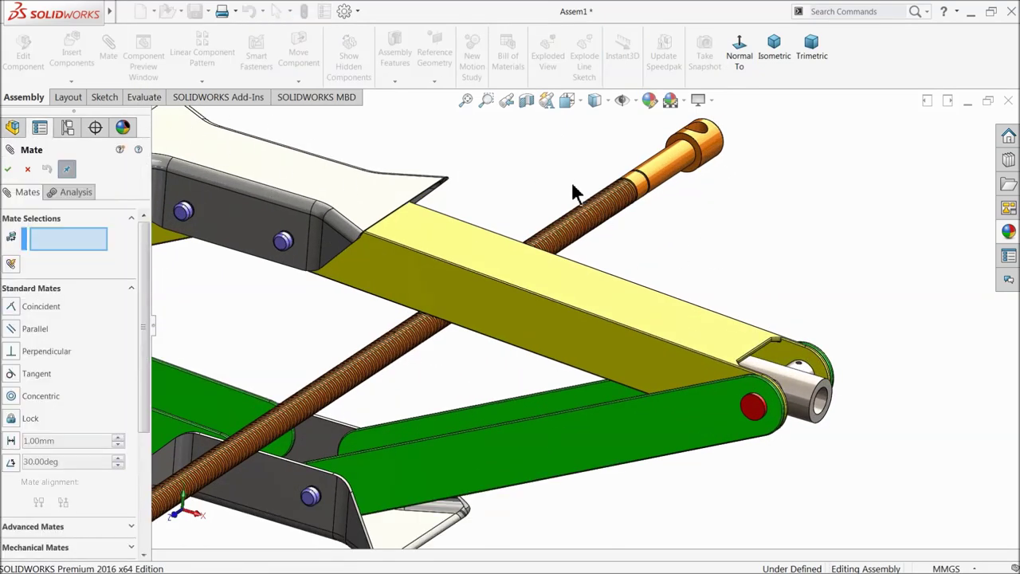
# Make the screw rod concentric with the screw holder bore
pyautogui.click(663, 166)
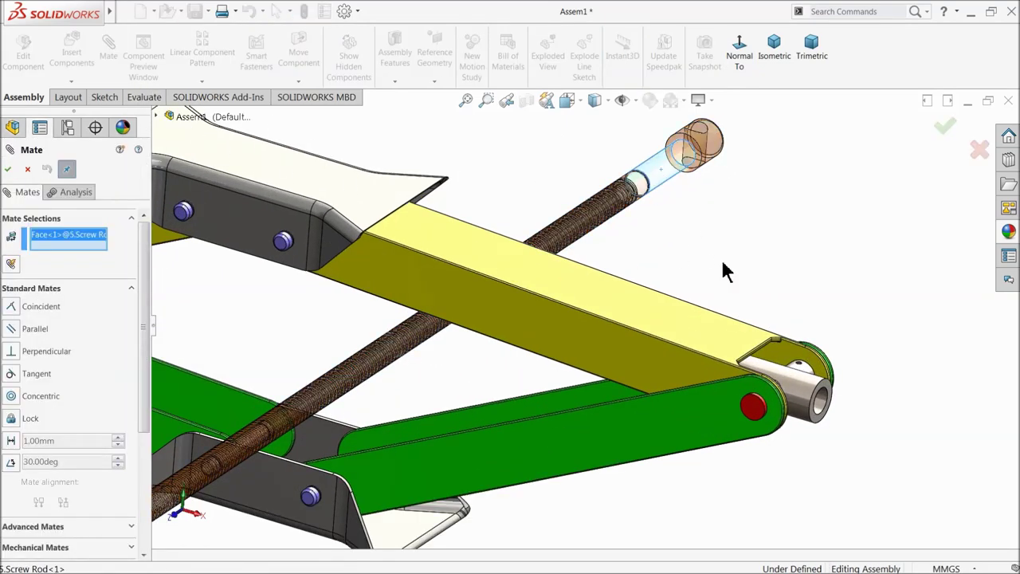
pyautogui.click(821, 410)
pyautogui.press('f')
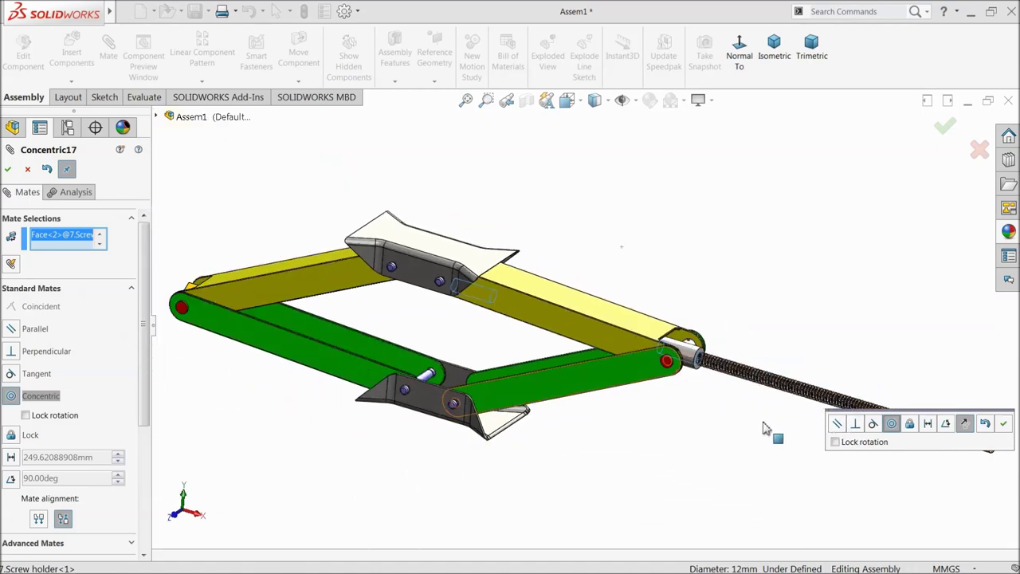
pyautogui.click(1004, 429)
pyautogui.scroll(-3, 826, 435)
pyautogui.scroll(3, 828, 434)
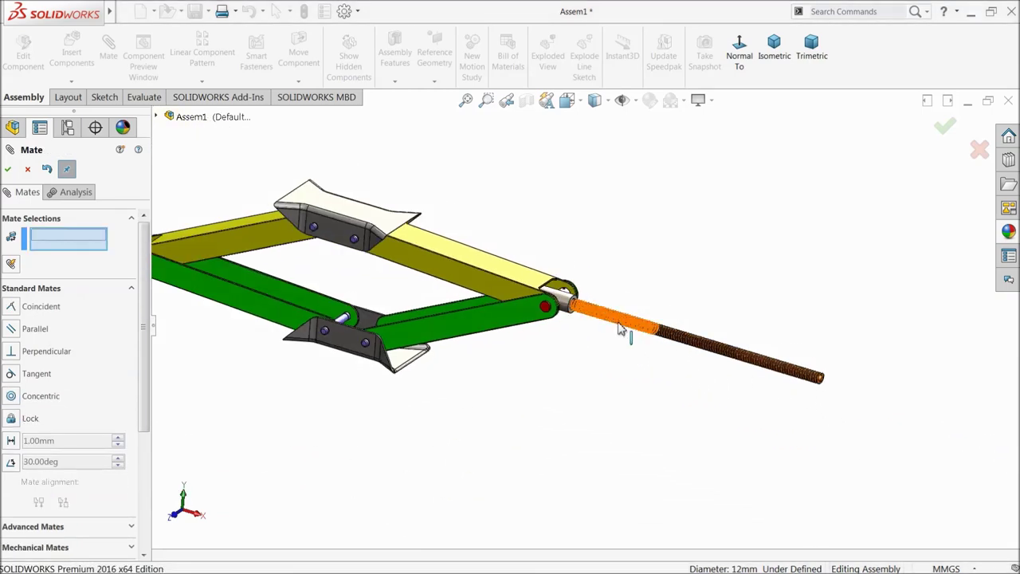
pyautogui.scroll(-2, 621, 329)
pyautogui.scroll(-4, 793, 375)
# Test the linkage, then flip Concentric17's alignment so the rod passes through the arms
pyautogui.moveTo(927, 400); pyautogui.dragTo(945, 438)
pyautogui.moveTo(603, 399)
pyautogui.mouseDown()
pyautogui.moveTo(669, 408)
pyautogui.moveTo(588, 401)
pyautogui.mouseUp()
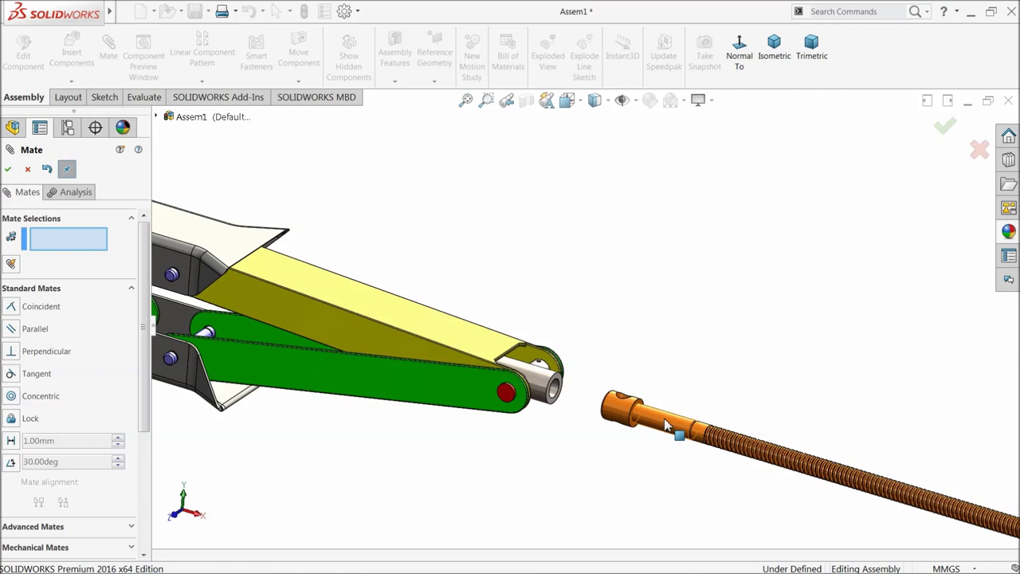
pyautogui.moveTo(146, 402); pyautogui.dragTo(145, 471)
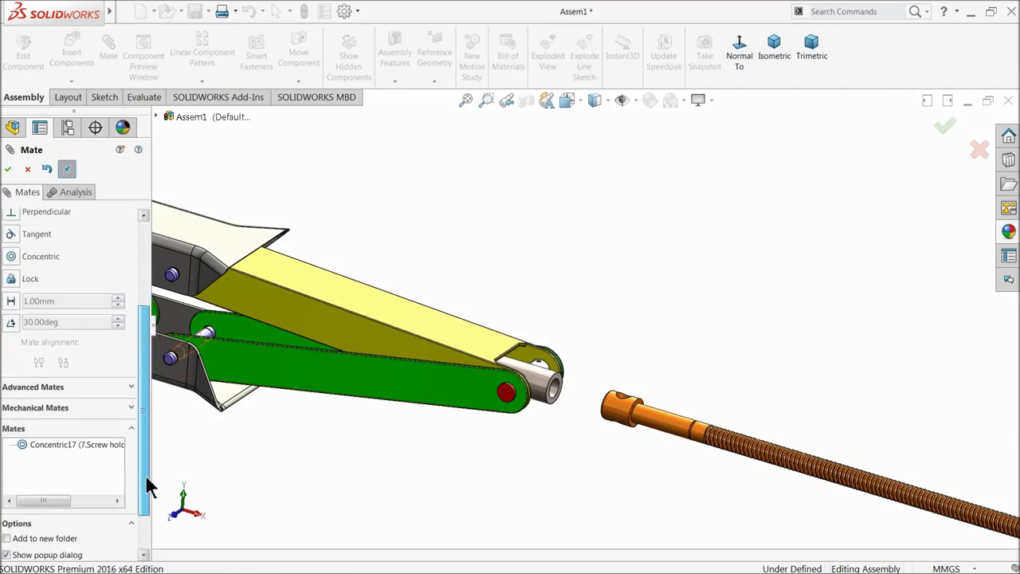
pyautogui.click(77, 444)
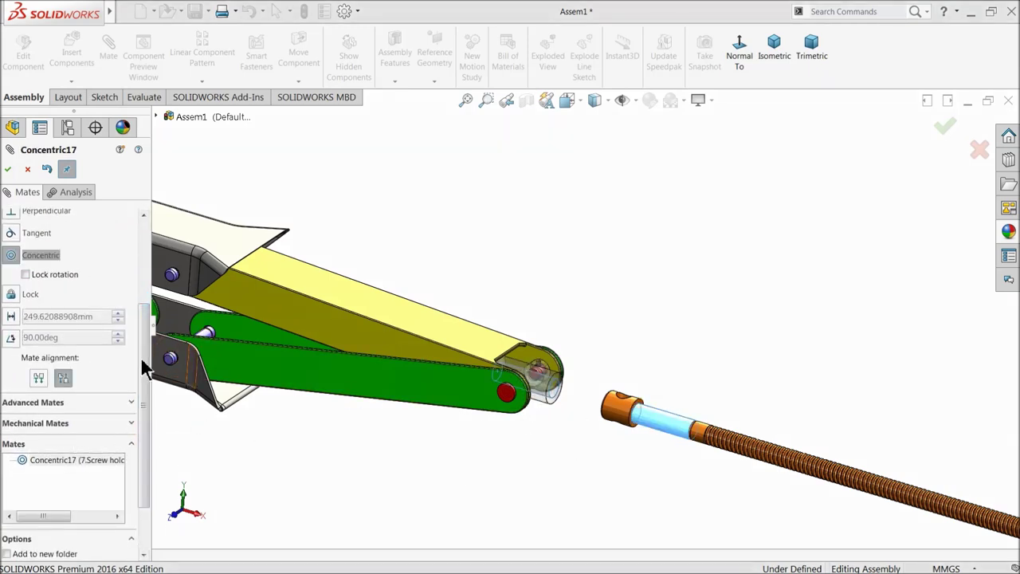
pyautogui.click(38, 377)
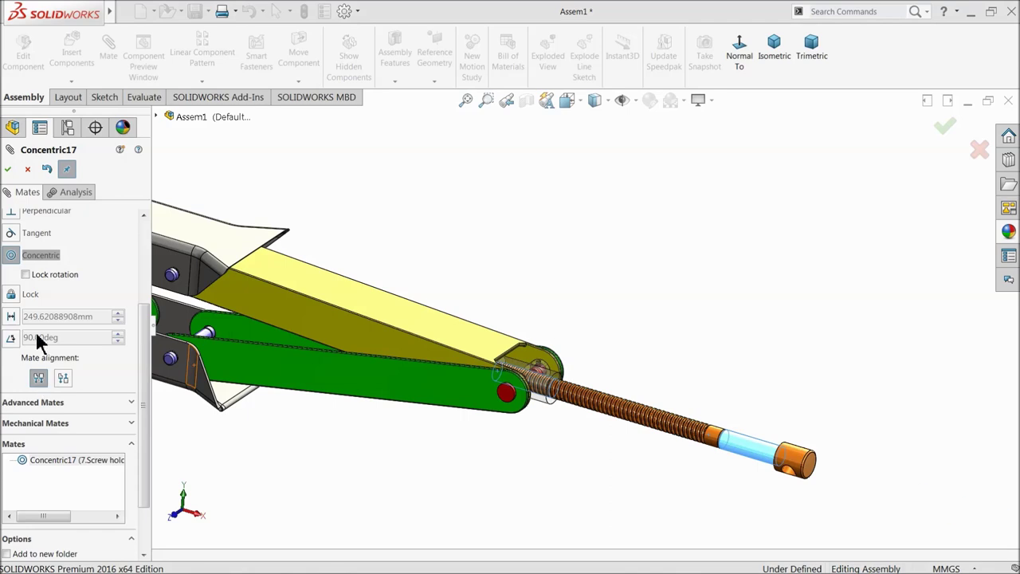
pyautogui.click(8, 169)
# Add Coincident14 between the screw rod's end edge and the screw holder
pyautogui.scroll(2, 476, 369)
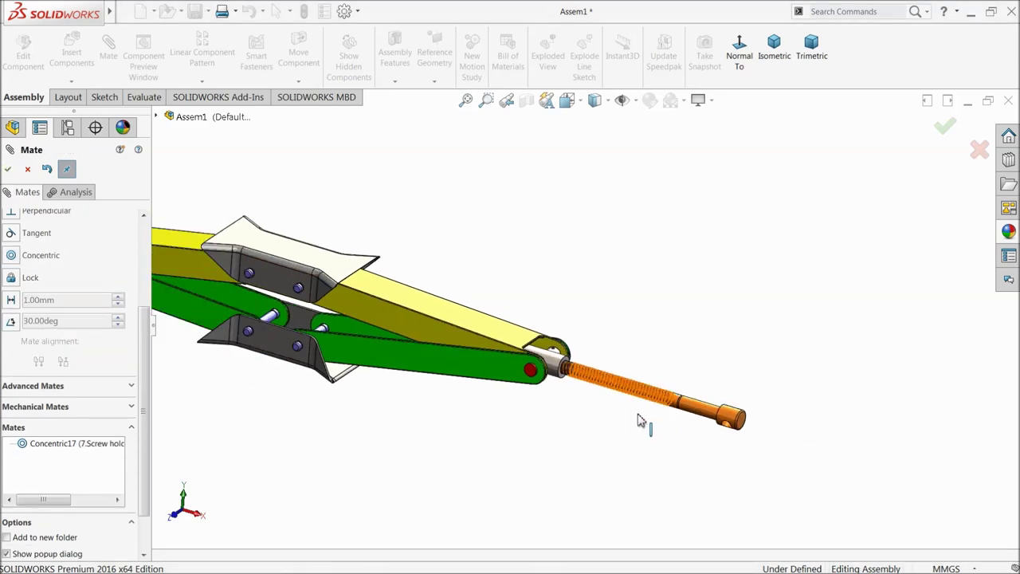
pyautogui.scroll(-3, 683, 409)
pyautogui.scroll(2, 558, 359)
pyautogui.click(530, 329)
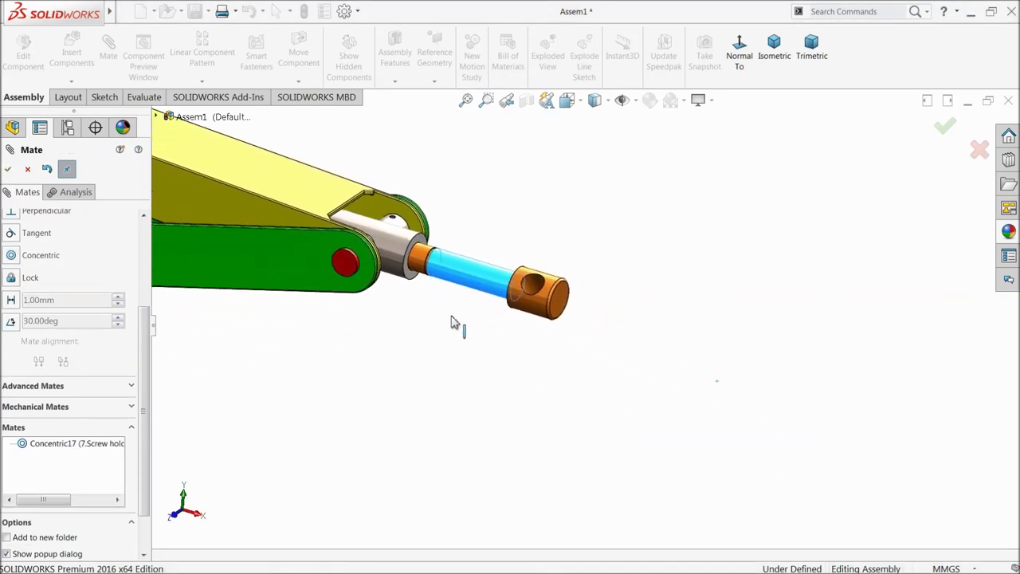
pyautogui.scroll(-5, 484, 306)
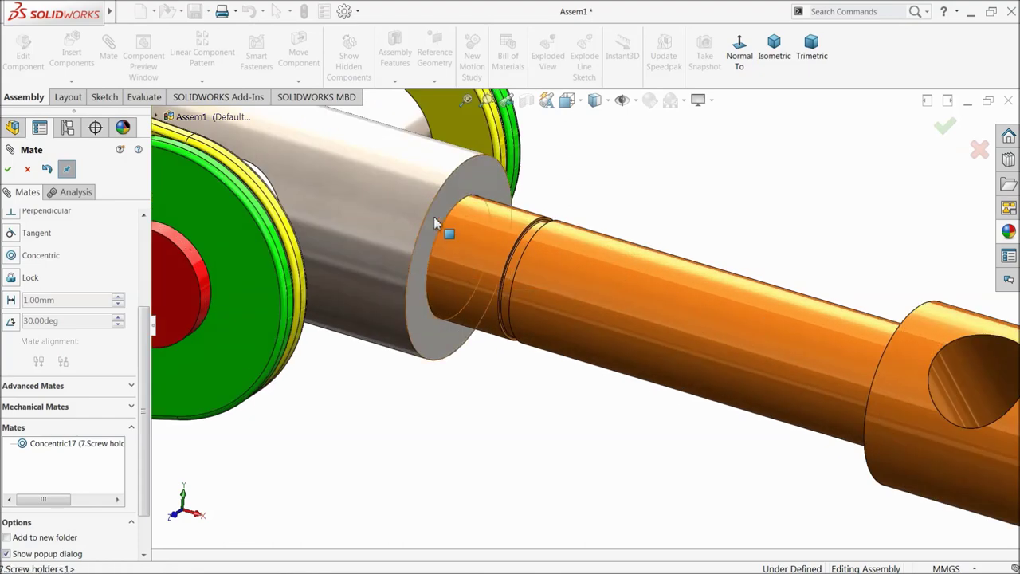
pyautogui.scroll(5, 440, 236)
pyautogui.moveTo(742, 292); pyautogui.dragTo(785, 317, button='middle')
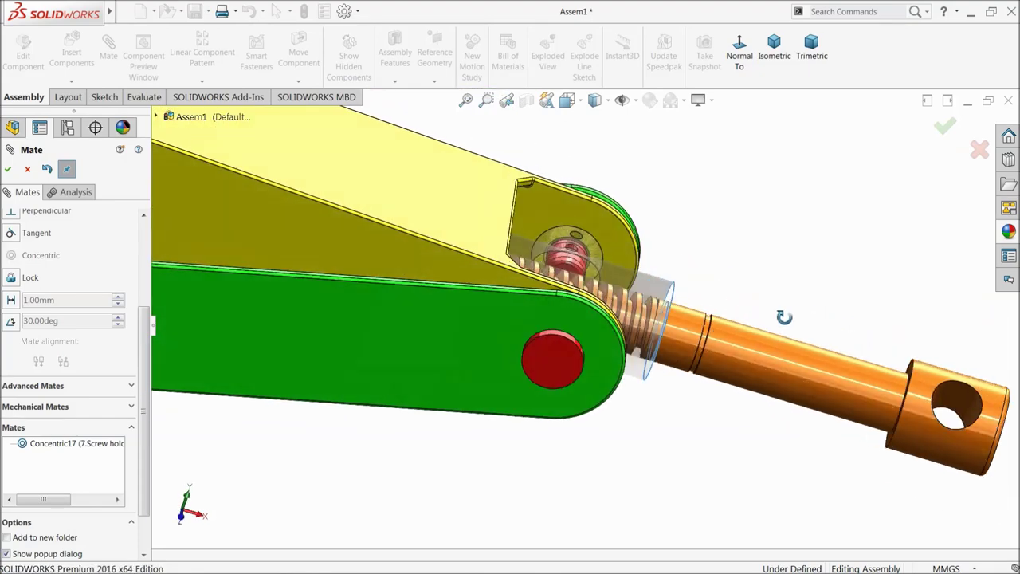
pyautogui.scroll(-5, 785, 317)
pyautogui.click(815, 309)
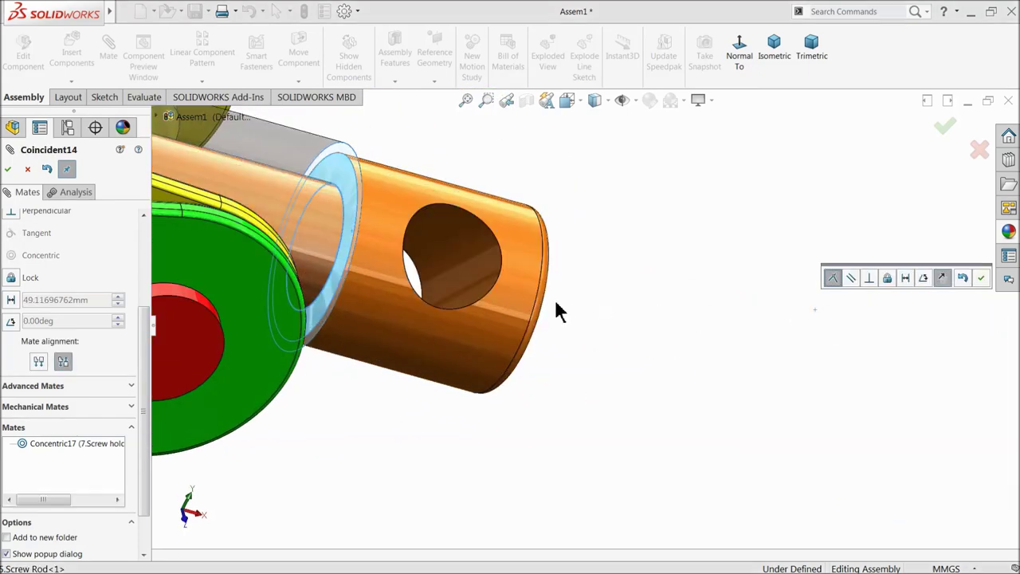
pyautogui.scroll(3, 556, 305)
pyautogui.click(981, 278)
# Swing the links about the pin to test motion and close mate editing
pyautogui.moveTo(573, 315); pyautogui.dragTo(479, 334)
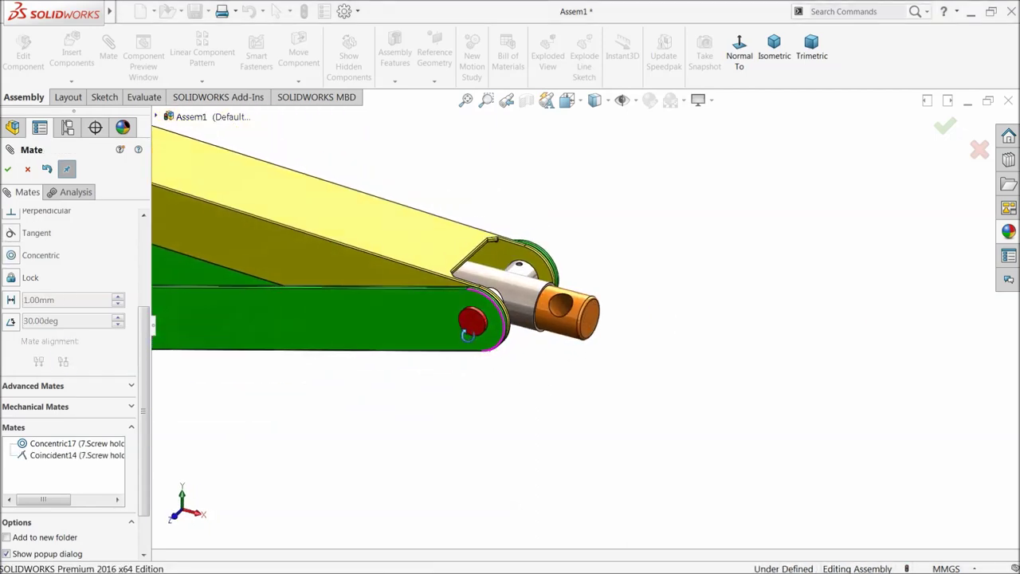
pyautogui.click(9, 170)
pyautogui.scroll(5, 375, 319)
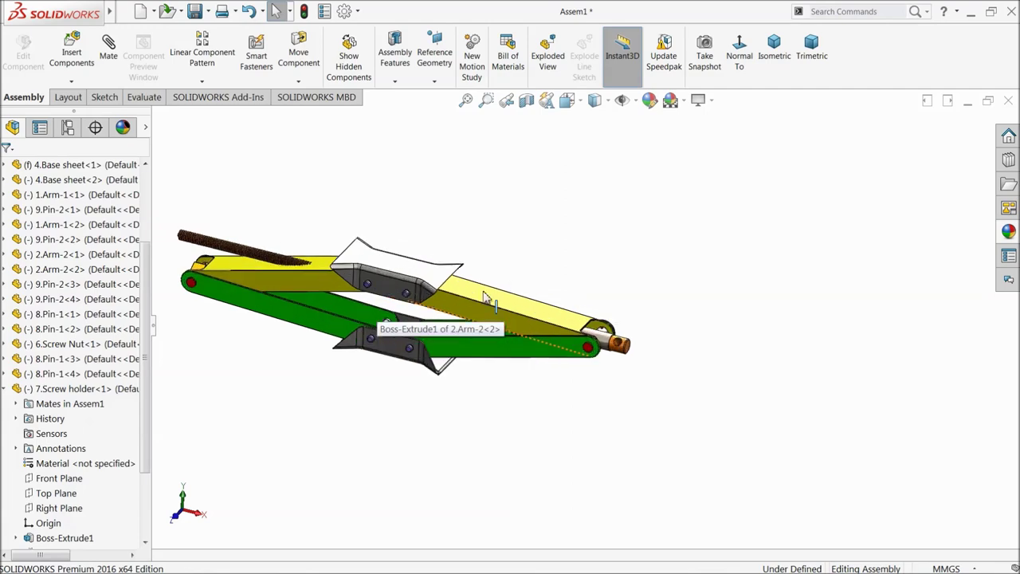
# Drag Base sheet<2> upward to open the scissor jack
pyautogui.moveTo(391, 275); pyautogui.dragTo(405, 224)
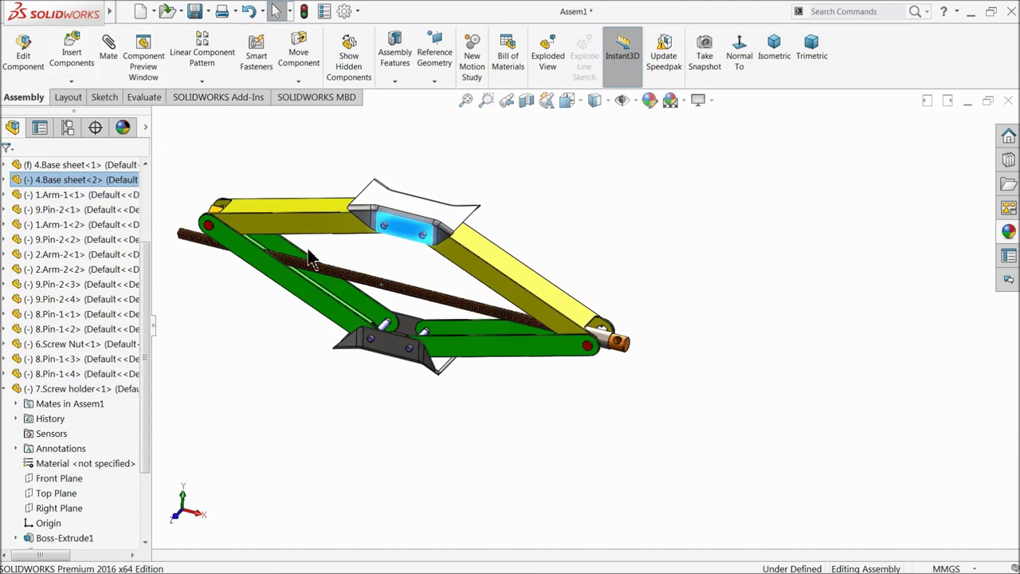
pyautogui.scroll(-5, 319, 260)
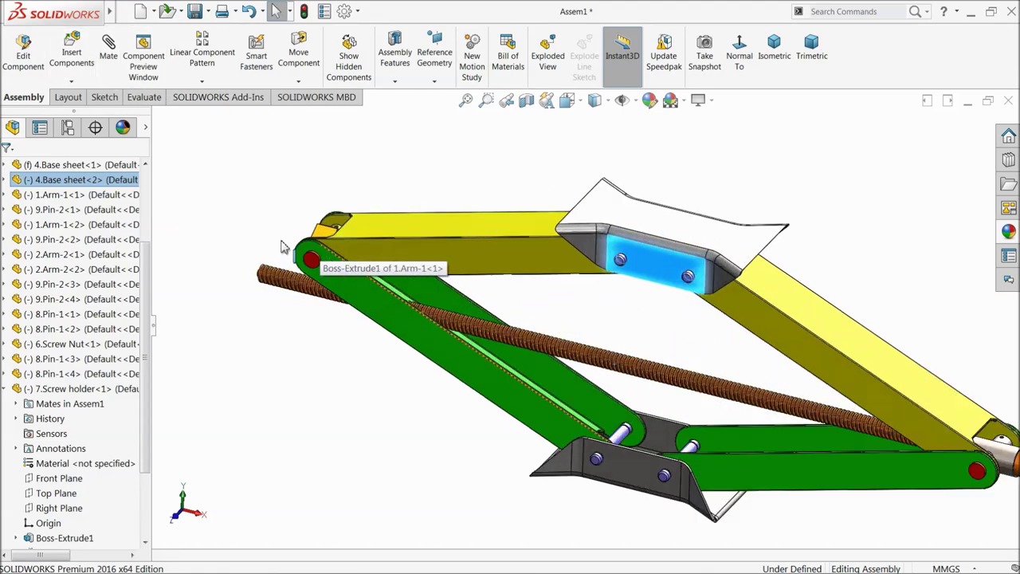
pyautogui.scroll(3, 444, 300)
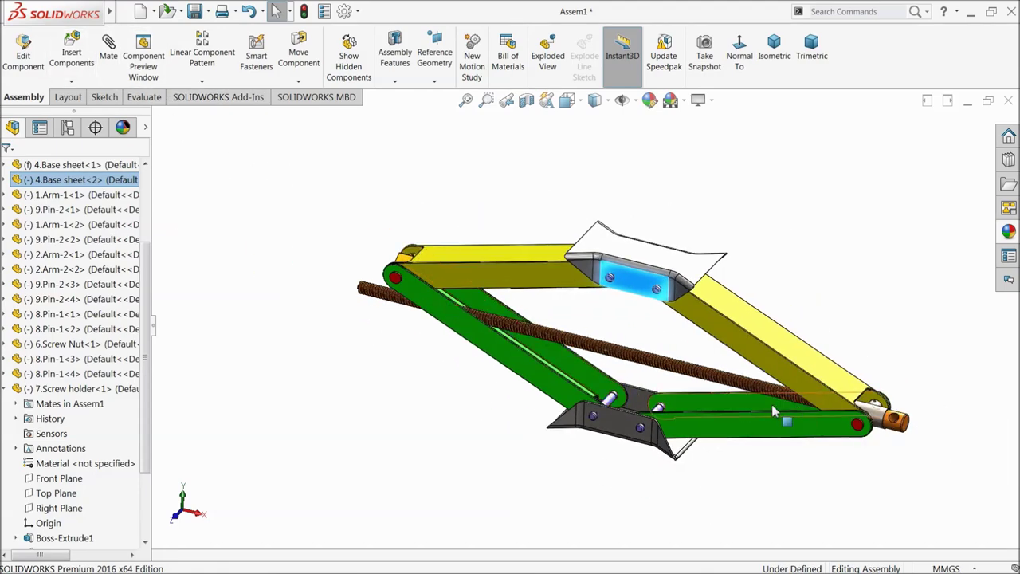
# Delete the Parallel3 mate from the assembly's Mates folder
pyautogui.moveTo(143, 389); pyautogui.dragTo(150, 471)
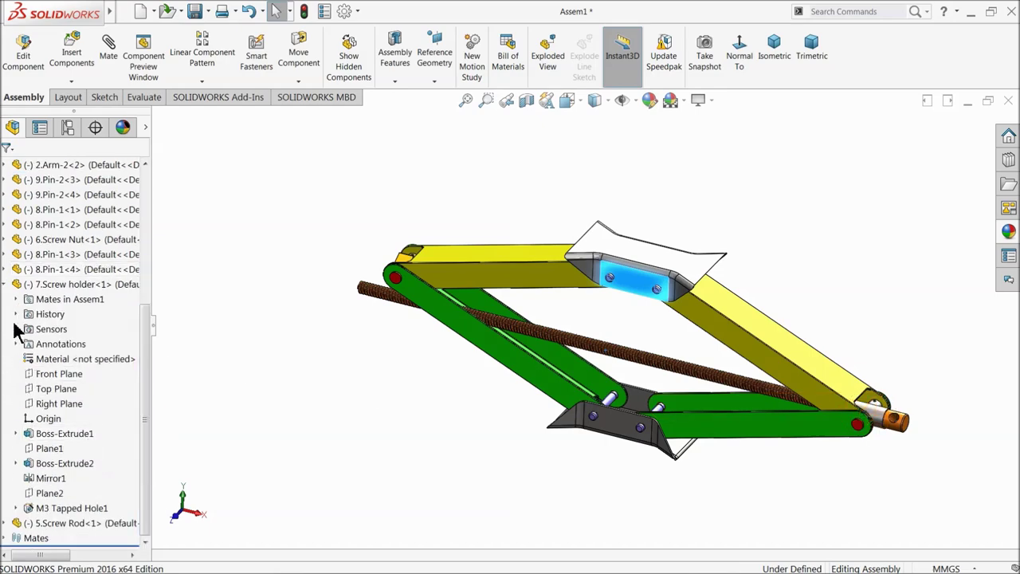
pyautogui.click(5, 284)
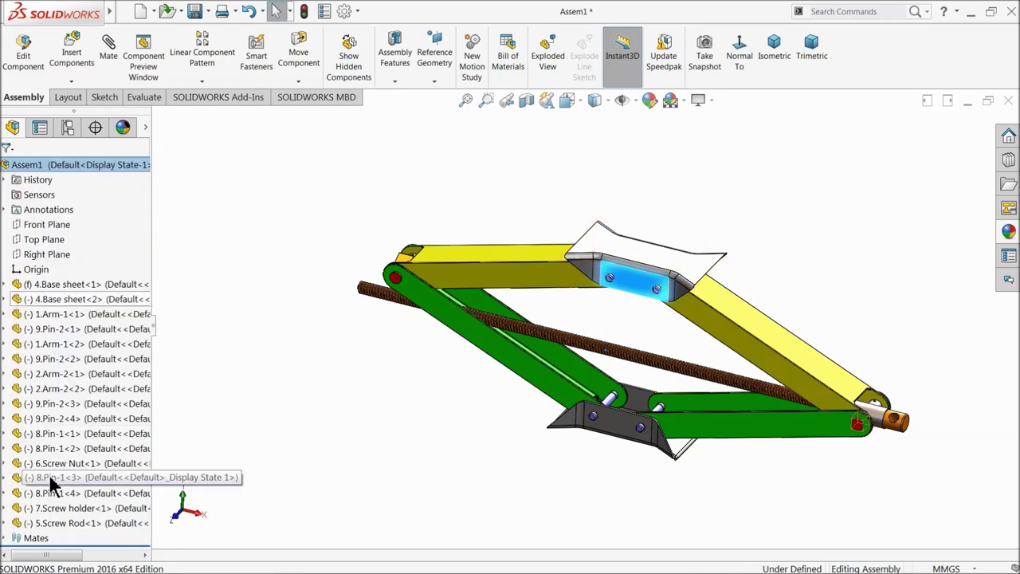
pyautogui.click(7, 539)
pyautogui.scroll(-5, 32, 530)
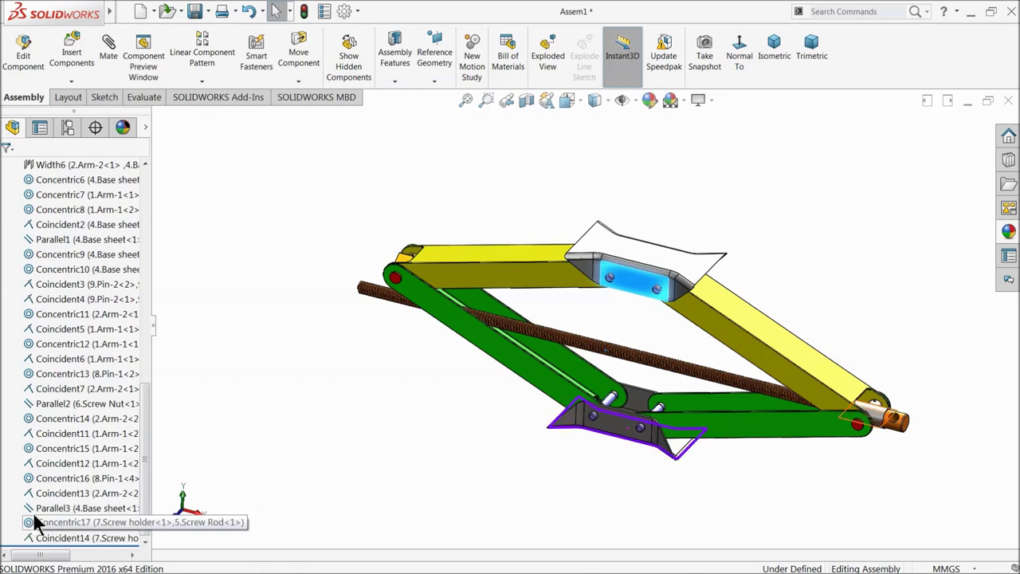
pyautogui.click(64, 508)
pyautogui.scroll(-3, 859, 422)
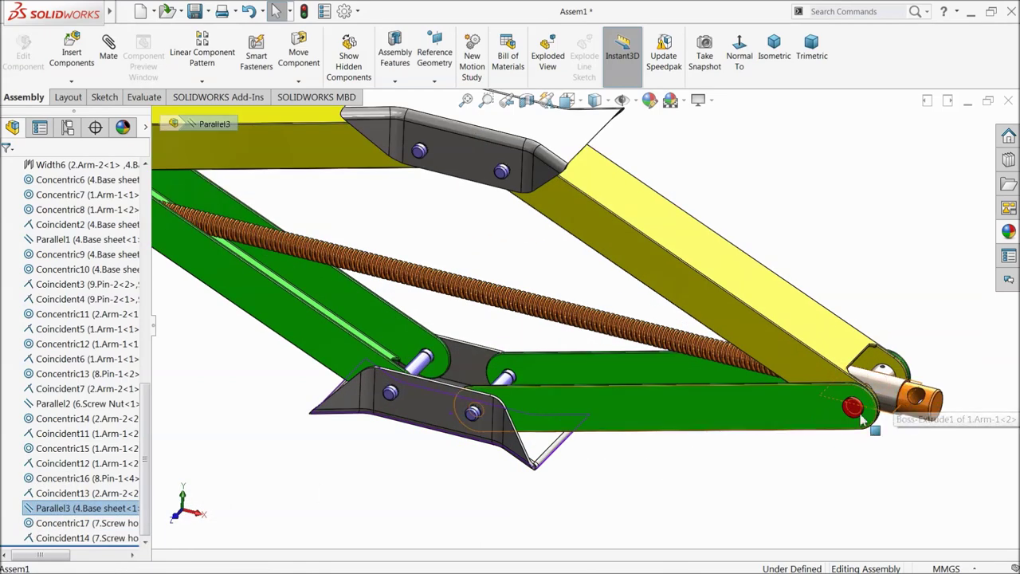
pyautogui.click(35, 510)
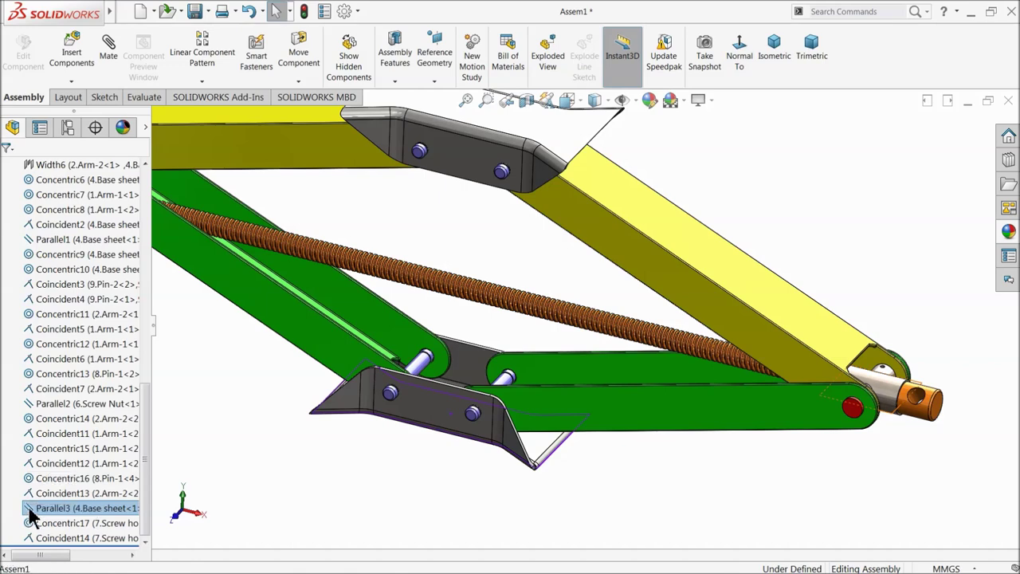
pyautogui.rightClick(32, 516)
pyautogui.click(70, 401)
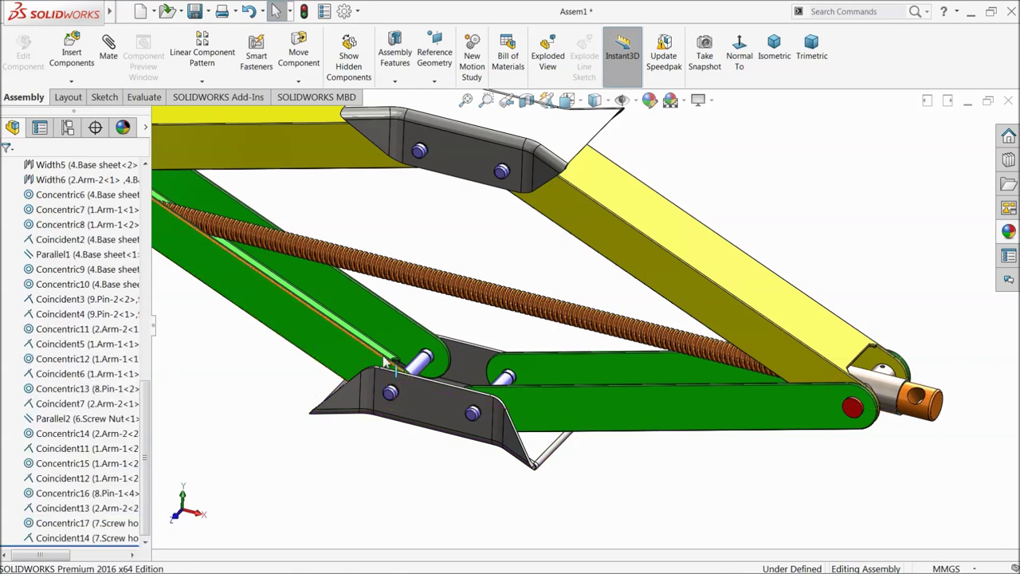
pyautogui.press('f')
pyautogui.moveTo(331, 397); pyautogui.dragTo(309, 314, button='middle')
pyautogui.scroll(-5, 310, 314)
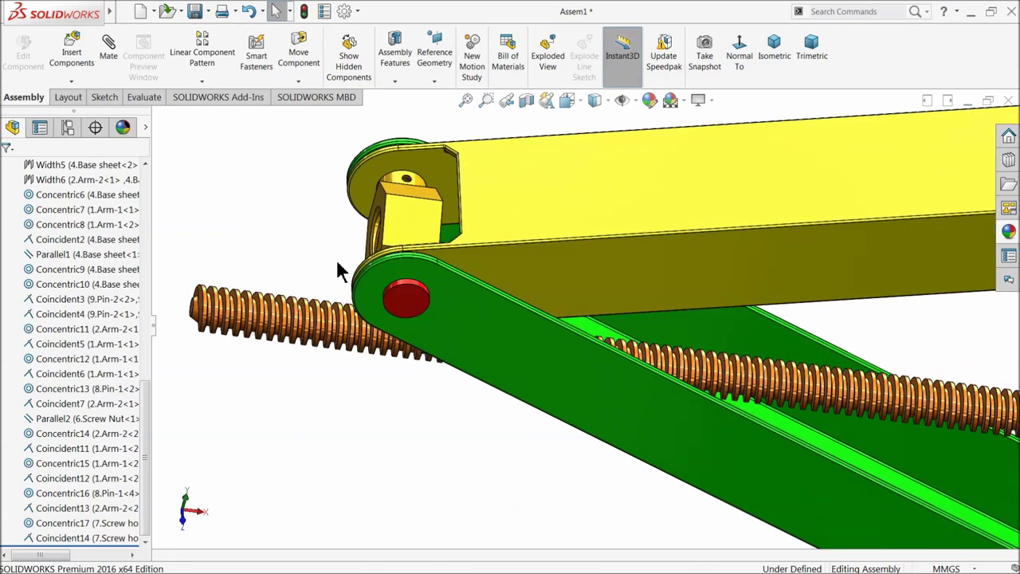
pyautogui.scroll(-2, 377, 228)
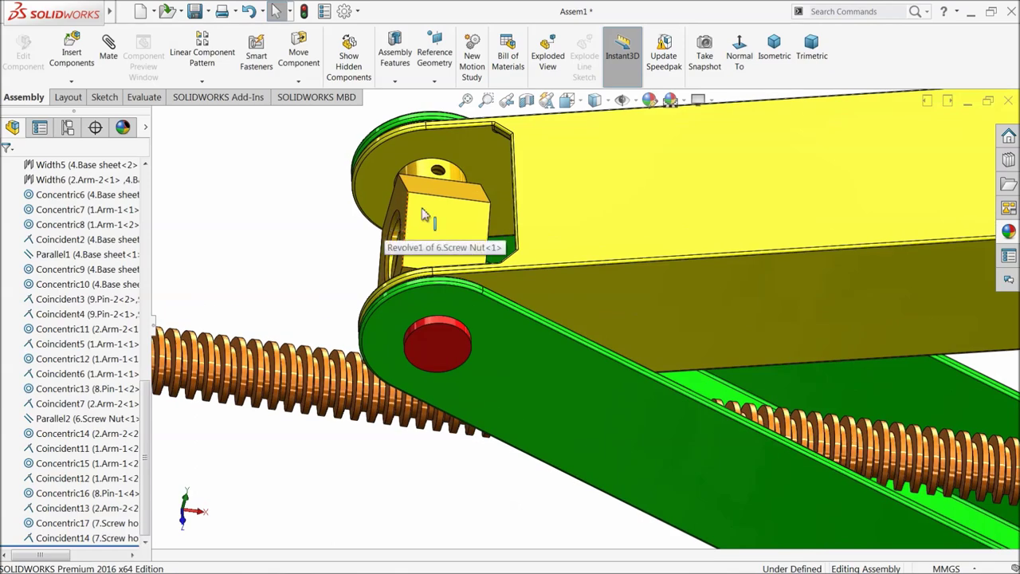
# Delete 6.Screw Nut's Parallel2 mate, keeping Concentric13 and Coincident7
pyautogui.click(423, 213)
pyautogui.click(6, 165)
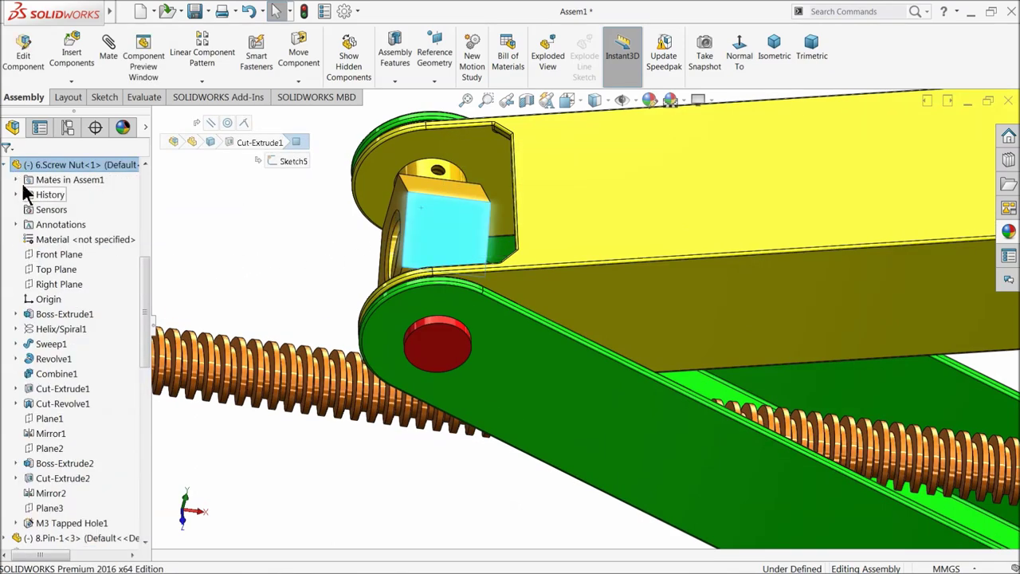
pyautogui.click(16, 180)
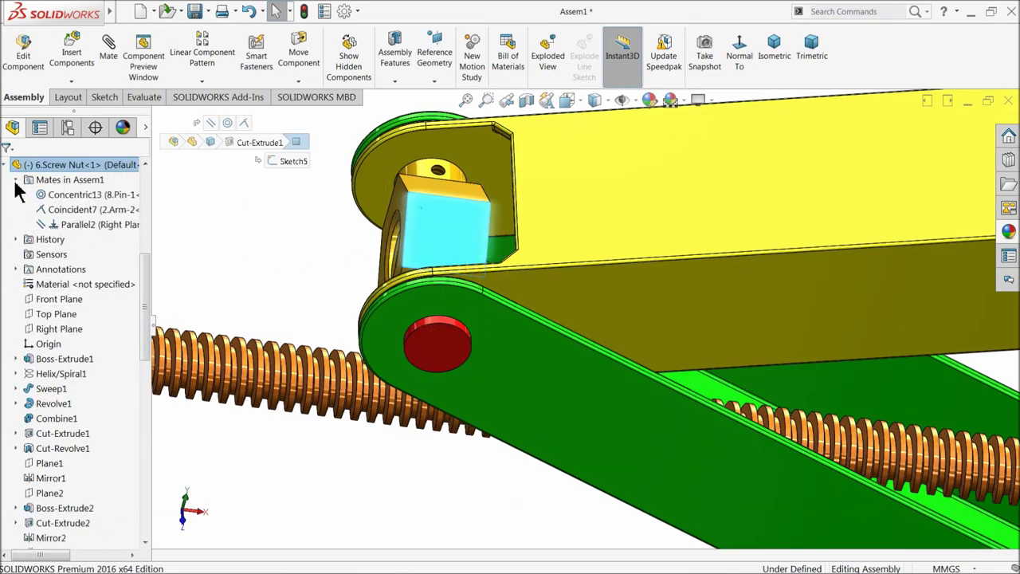
pyautogui.click(46, 227)
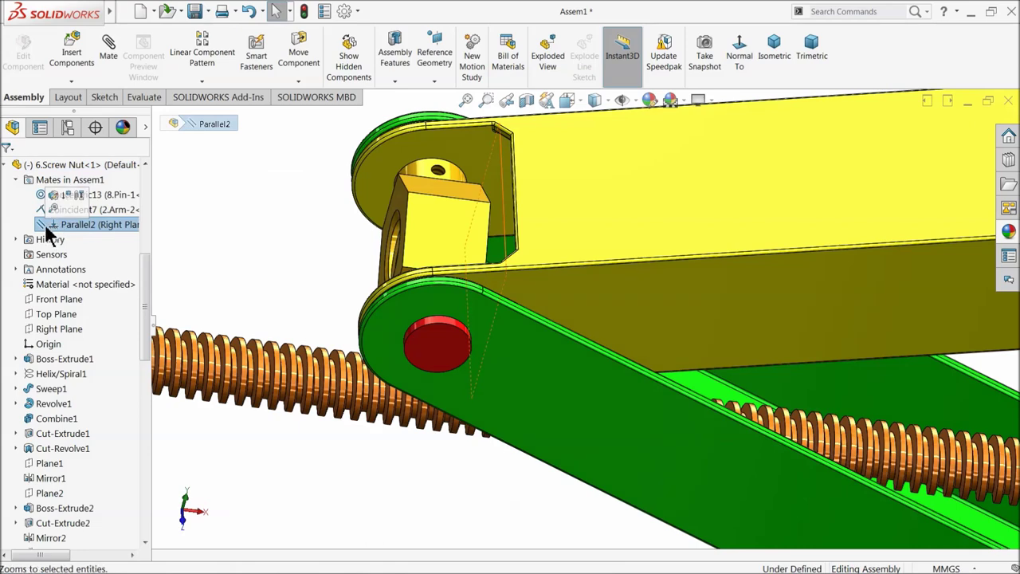
pyautogui.rightClick(49, 231)
pyautogui.click(80, 280)
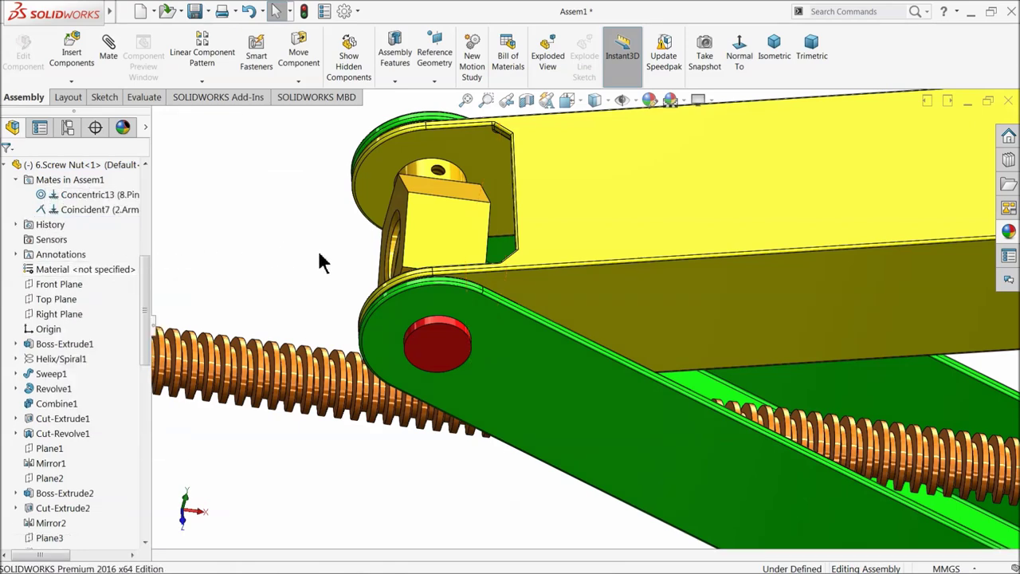
pyautogui.scroll(-3, 301, 278)
pyautogui.scroll(-2, 564, 331)
pyautogui.moveTo(564, 330); pyautogui.dragTo(545, 363, button='middle')
pyautogui.scroll(-3, 546, 363)
pyautogui.scroll(-3, 546, 363)
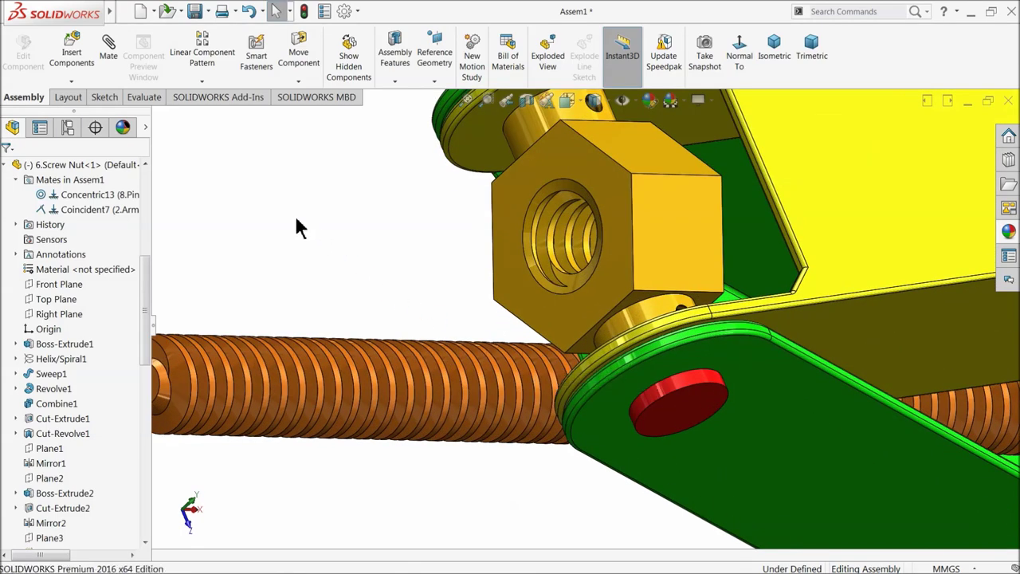
pyautogui.click(16, 180)
pyautogui.click(5, 165)
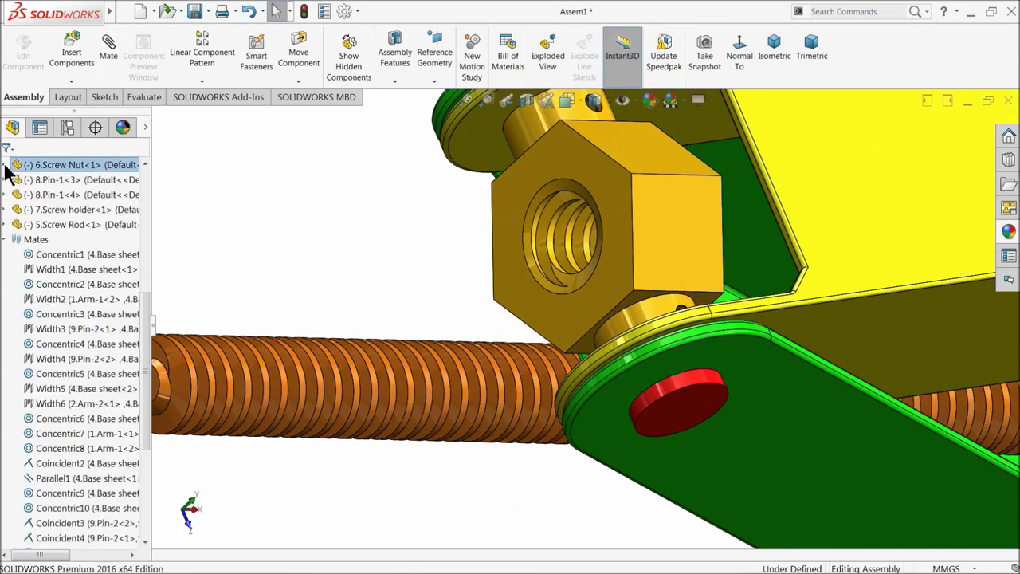
# Start a Screw mechanical mate, picking the nut's thread edge and the screw rod
pyautogui.click(109, 70)
pyautogui.click(26, 292)
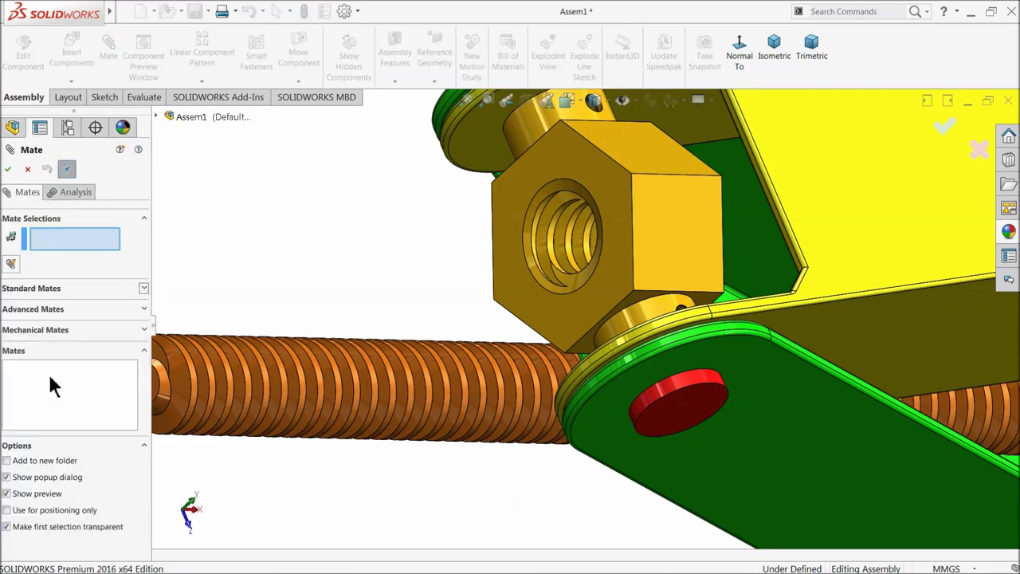
pyautogui.click(48, 330)
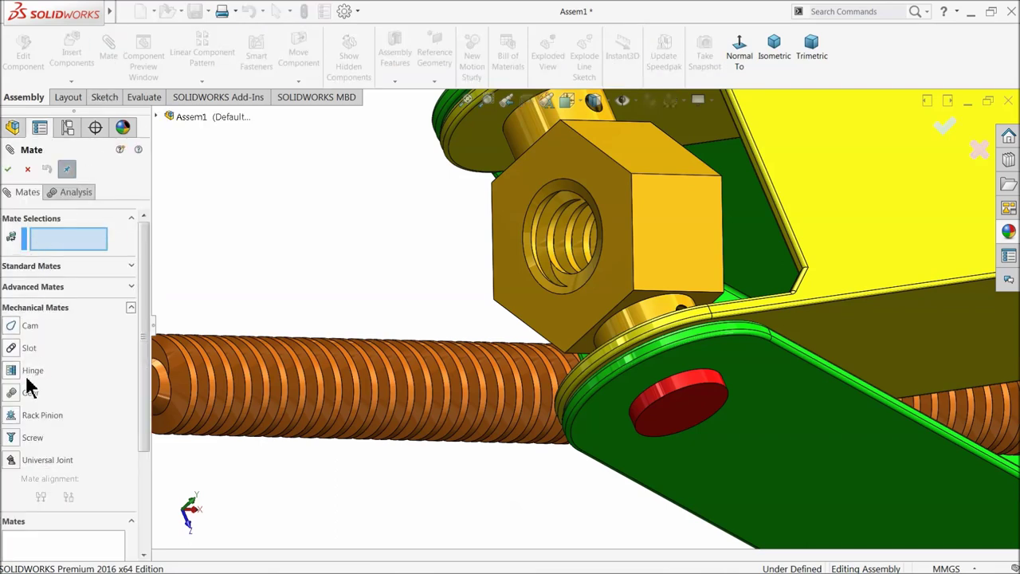
pyautogui.click(18, 440)
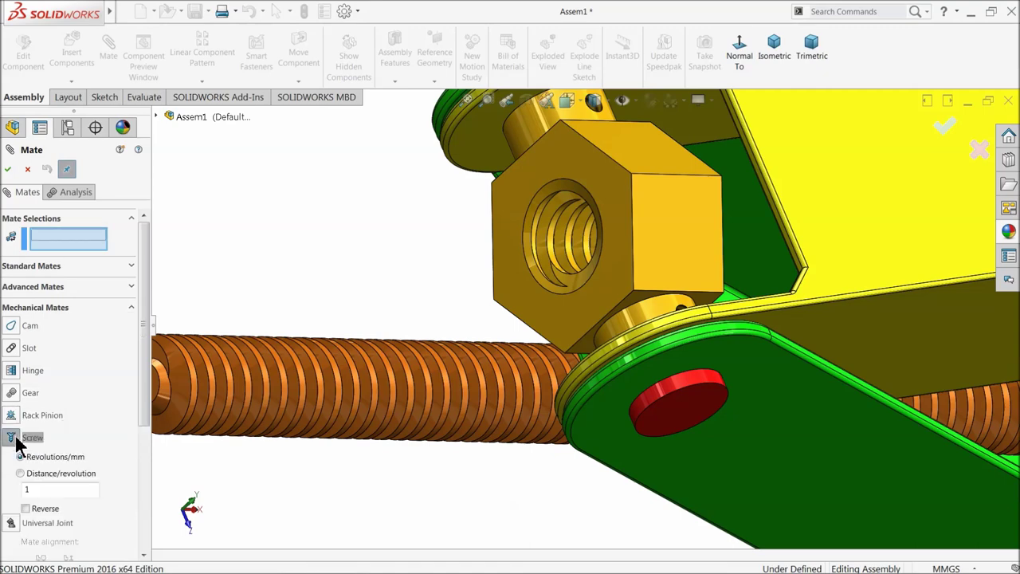
pyautogui.click(579, 289)
pyautogui.scroll(1, 537, 381)
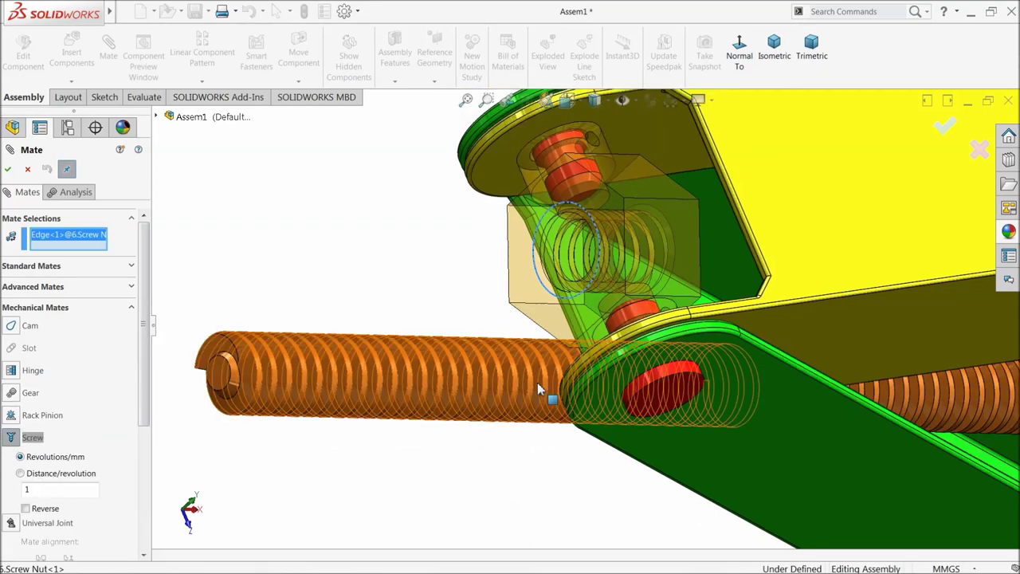
pyautogui.click(534, 385)
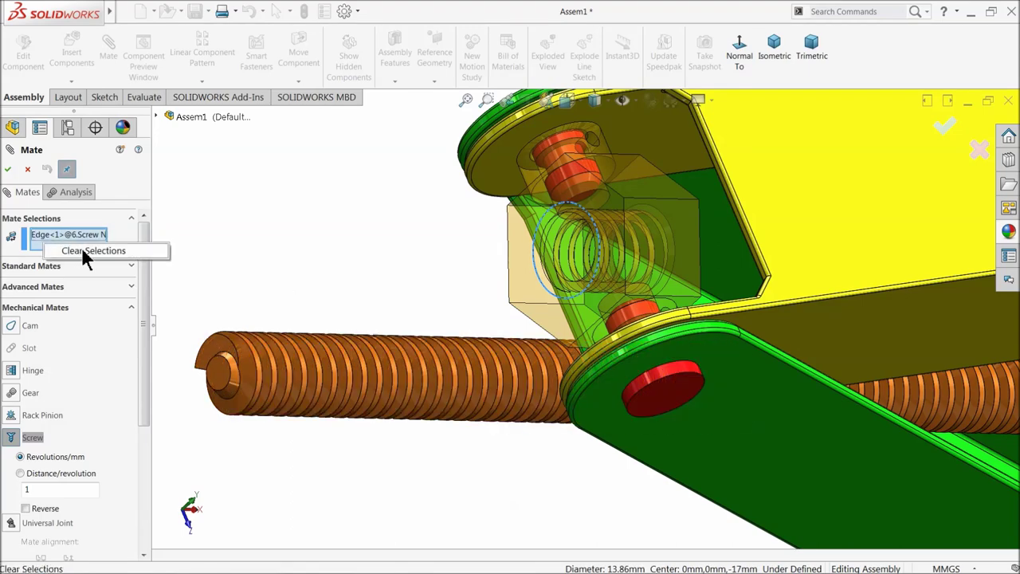
# Clear the screw mate selections and retry picking the nut's threaded bore face
pyautogui.click(85, 251)
pyautogui.scroll(-5, 569, 265)
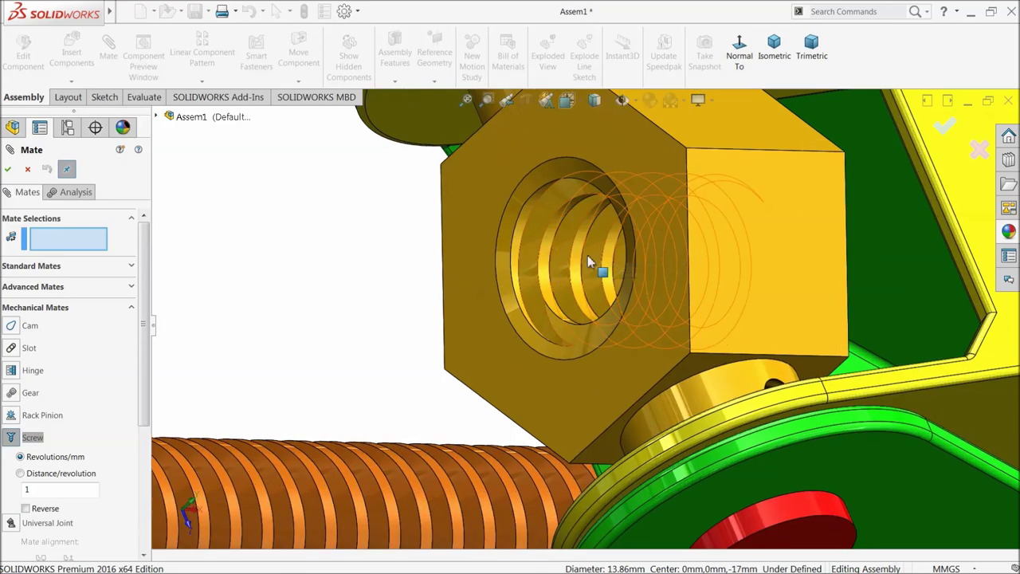
pyautogui.click(588, 263)
pyautogui.scroll(3, 478, 459)
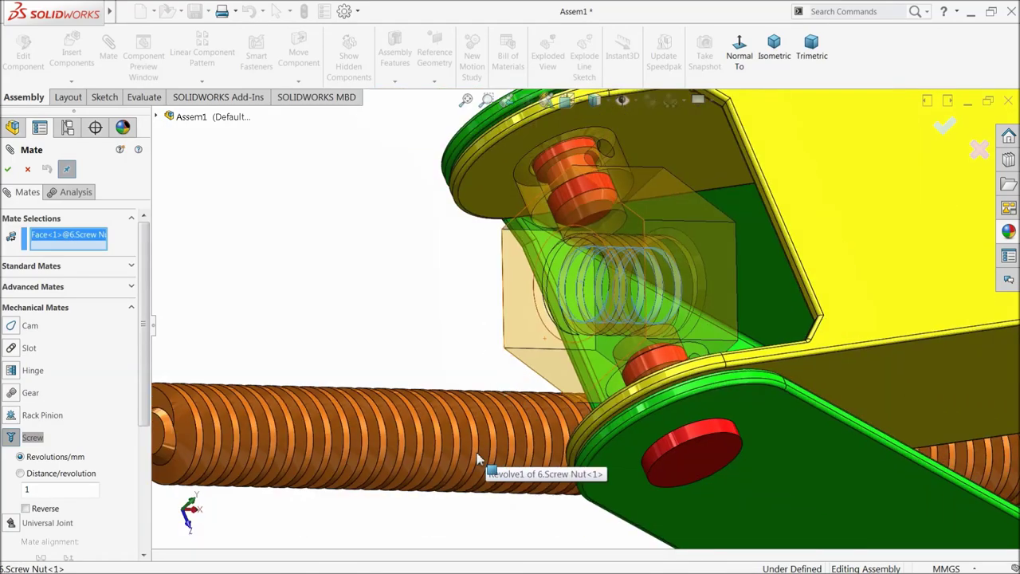
pyautogui.moveTo(418, 436); pyautogui.dragTo(351, 454, button='middle')
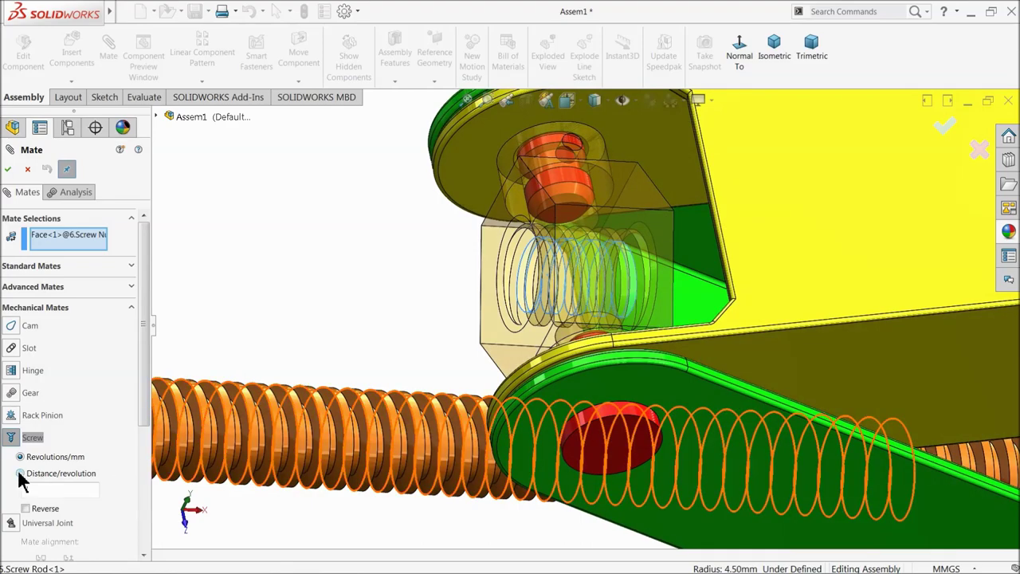
pyautogui.scroll(-3, 412, 453)
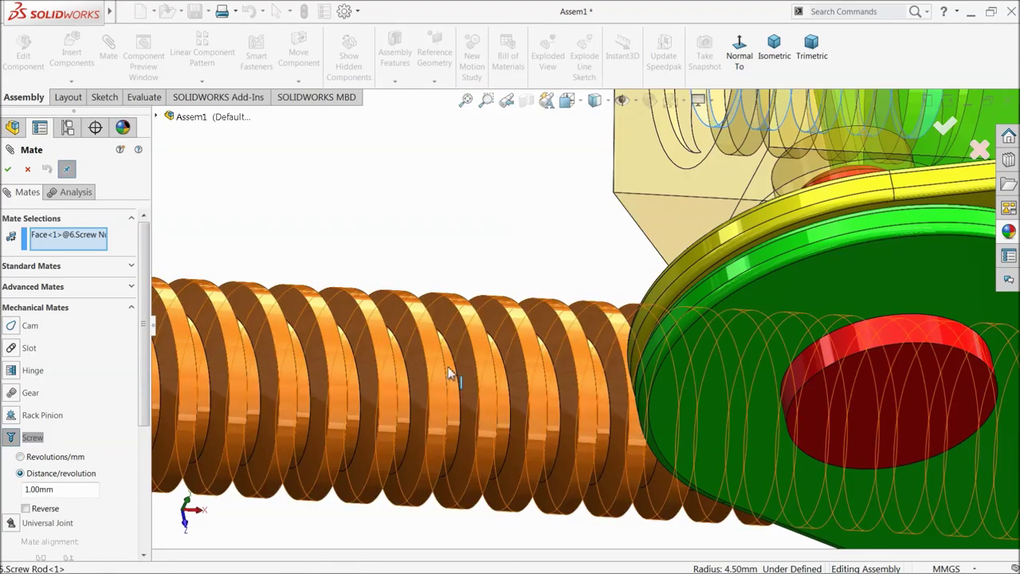
pyautogui.scroll(3, 481, 336)
pyautogui.scroll(2, 481, 336)
pyautogui.scroll(3, 610, 286)
pyautogui.rightClick(77, 246)
pyautogui.click(105, 246)
pyautogui.scroll(-5, 630, 231)
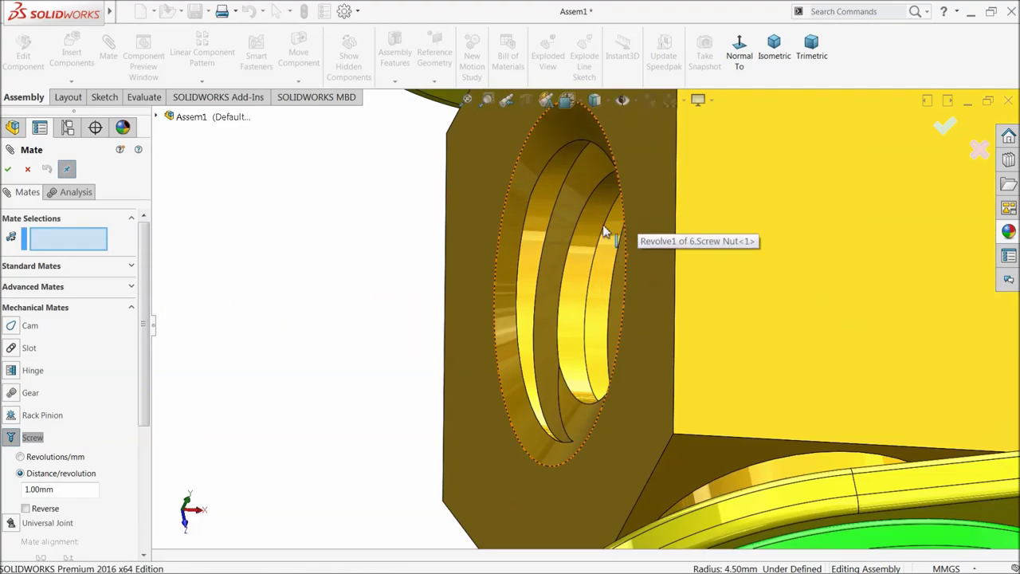
pyautogui.scroll(-3, 604, 235)
pyautogui.scroll(3, 603, 243)
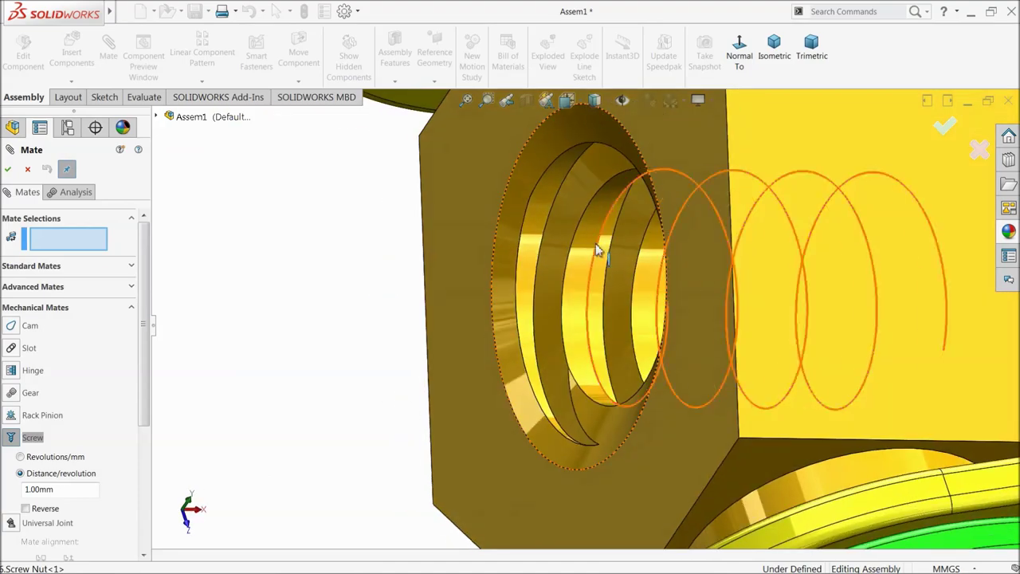
# Select the nut's threaded bore face and the screw rod face for the screw mate
pyautogui.click(589, 255)
pyautogui.scroll(5, 478, 318)
pyautogui.scroll(-3, 398, 402)
pyautogui.click(354, 389)
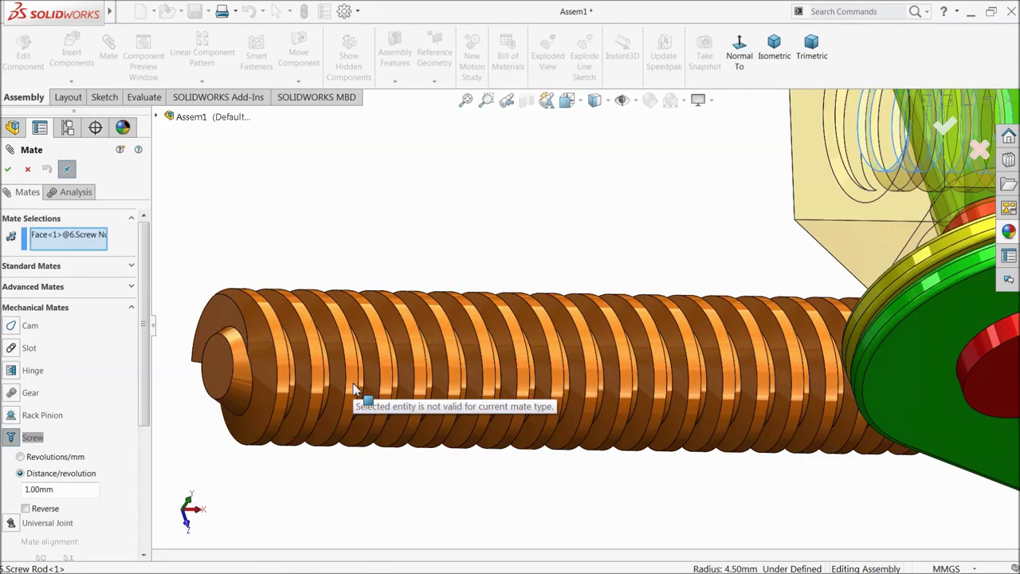
pyautogui.moveTo(353, 388); pyautogui.dragTo(324, 375, button='middle')
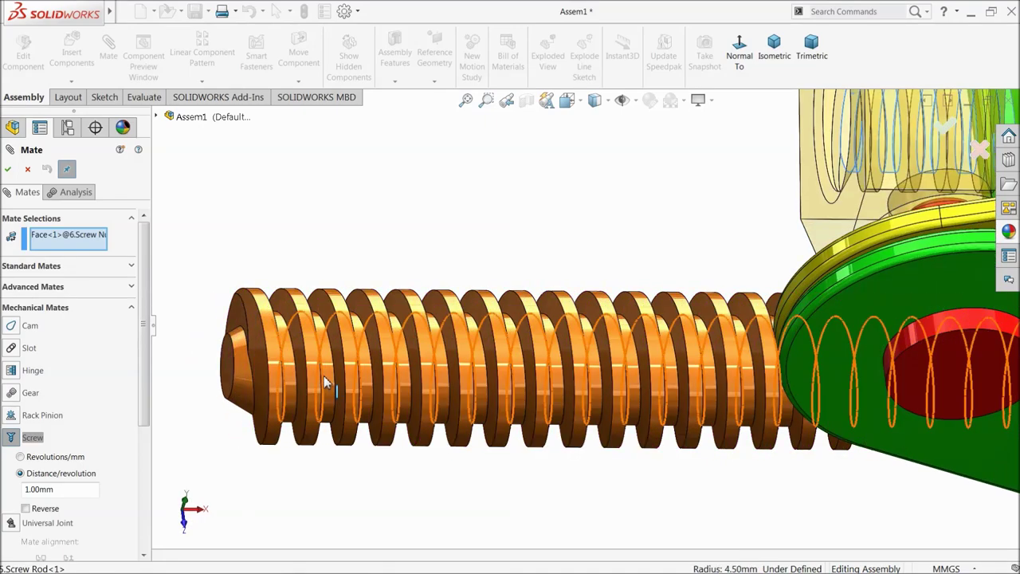
pyautogui.click(328, 382)
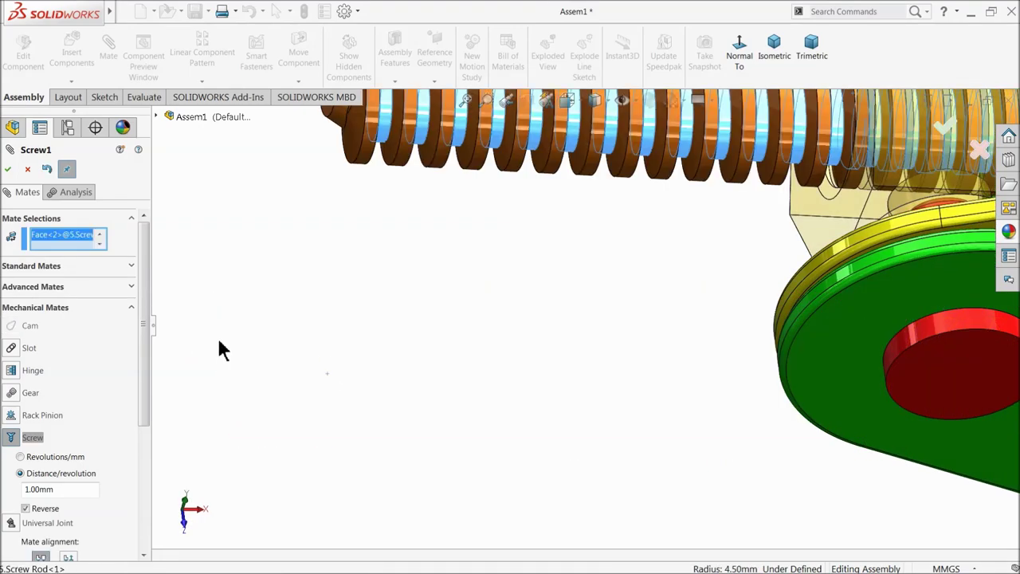
pyautogui.scroll(3, 571, 289)
pyautogui.moveTo(572, 289); pyautogui.dragTo(714, 239, button='middle')
pyautogui.scroll(-3, 676, 264)
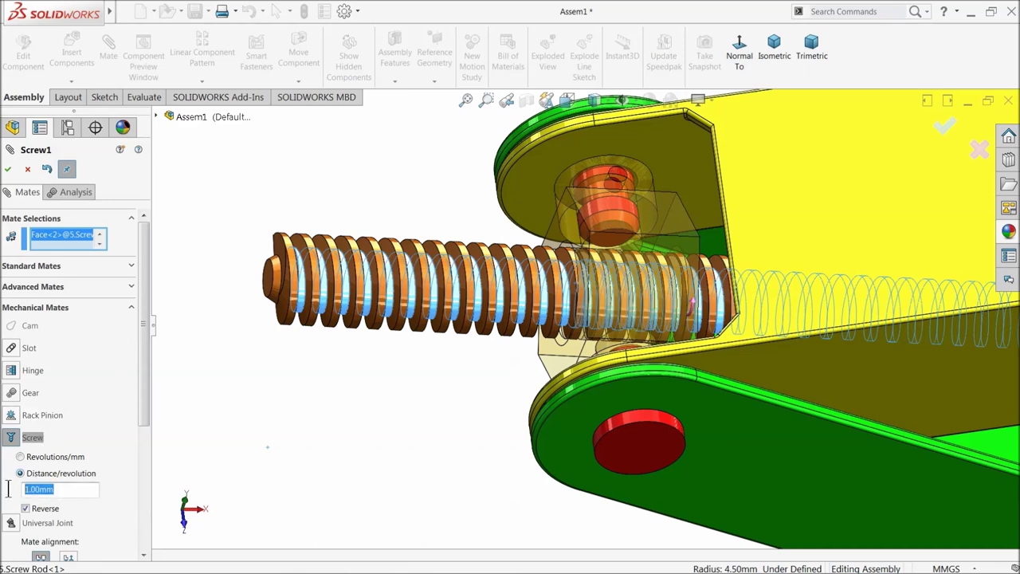
# Set the reversed screw mate to 3mm per revolution and confirm Screw1
pyautogui.write('3')
pyautogui.press('Return')
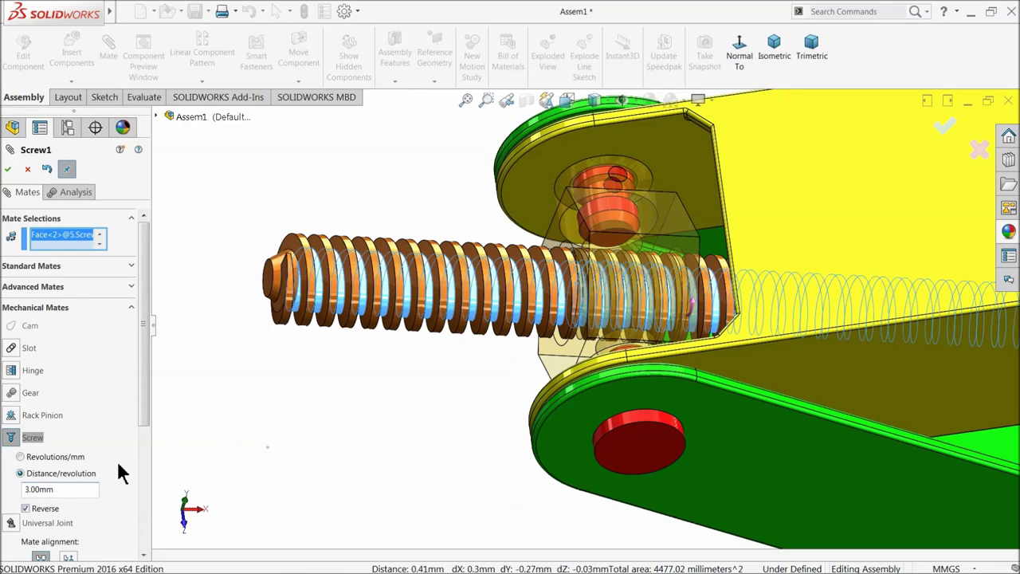
pyautogui.click(8, 170)
pyautogui.click(7, 169)
pyautogui.scroll(5, 305, 326)
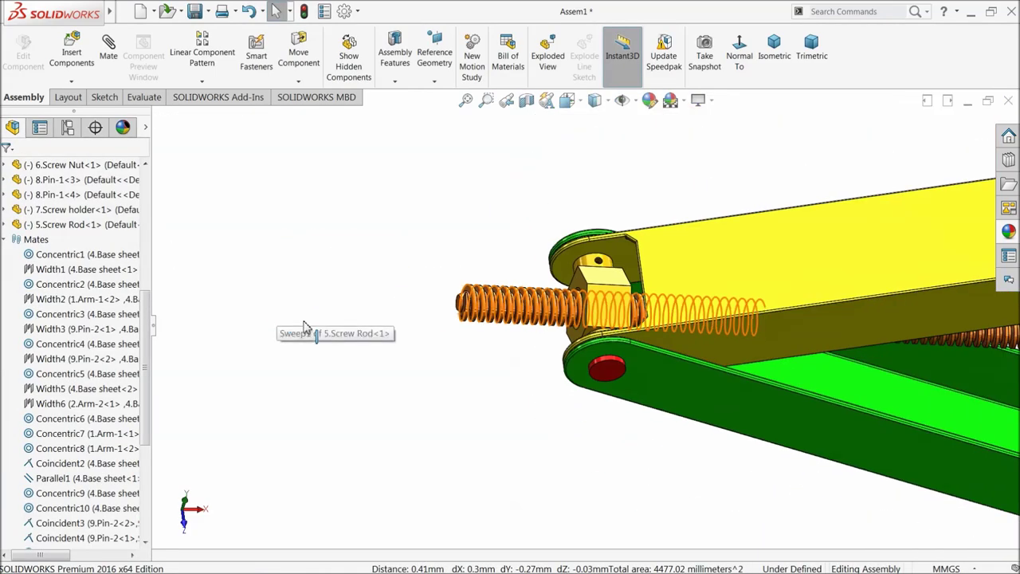
# Drag the top base sheet slightly upward to open the scissor arms wider
pyautogui.moveTo(433, 364); pyautogui.dragTo(439, 305, button='middle')
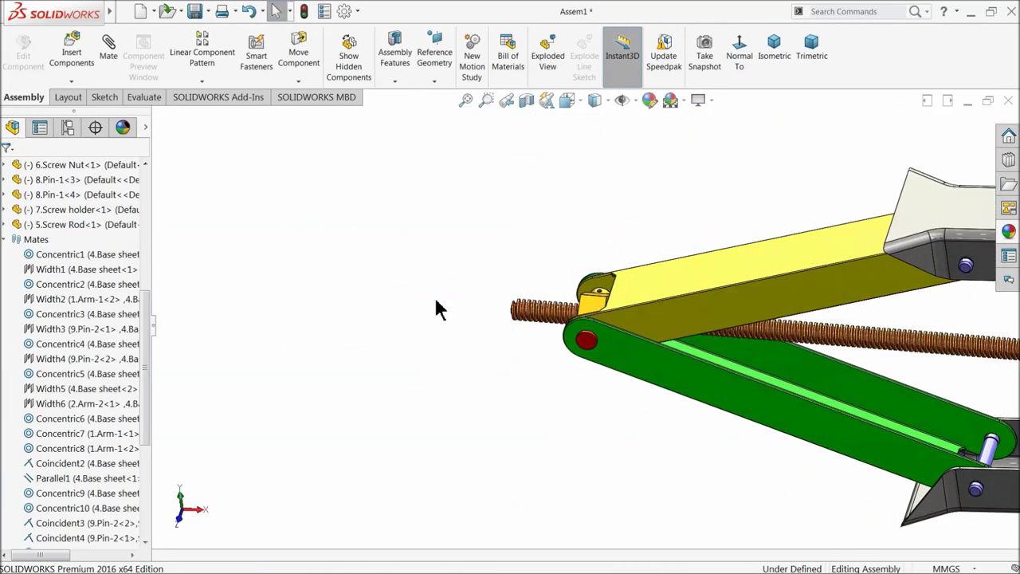
pyautogui.scroll(5, 562, 335)
pyautogui.scroll(-5, 552, 365)
pyautogui.scroll(3, 389, 303)
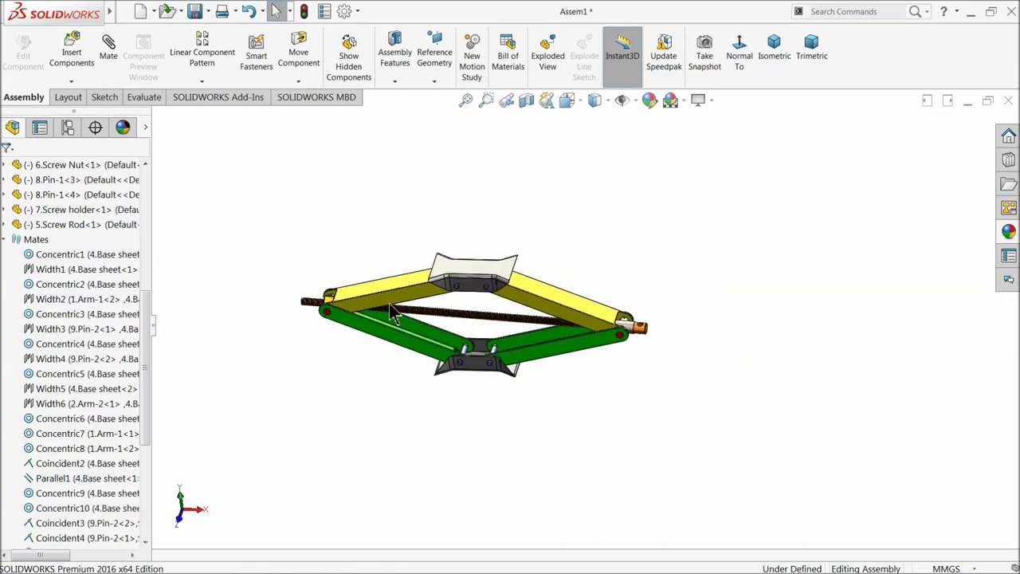
pyautogui.scroll(-2, 500, 325)
pyautogui.moveTo(501, 325)
pyautogui.mouseDown(button='middle')
pyautogui.moveTo(497, 340)
pyautogui.moveTo(496, 319)
pyautogui.mouseUp(button='middle')
pyautogui.scroll(-3, 536, 294)
pyautogui.click(514, 257)
pyautogui.scroll(1, 514, 230)
pyautogui.moveTo(514, 230); pyautogui.dragTo(497, 189)
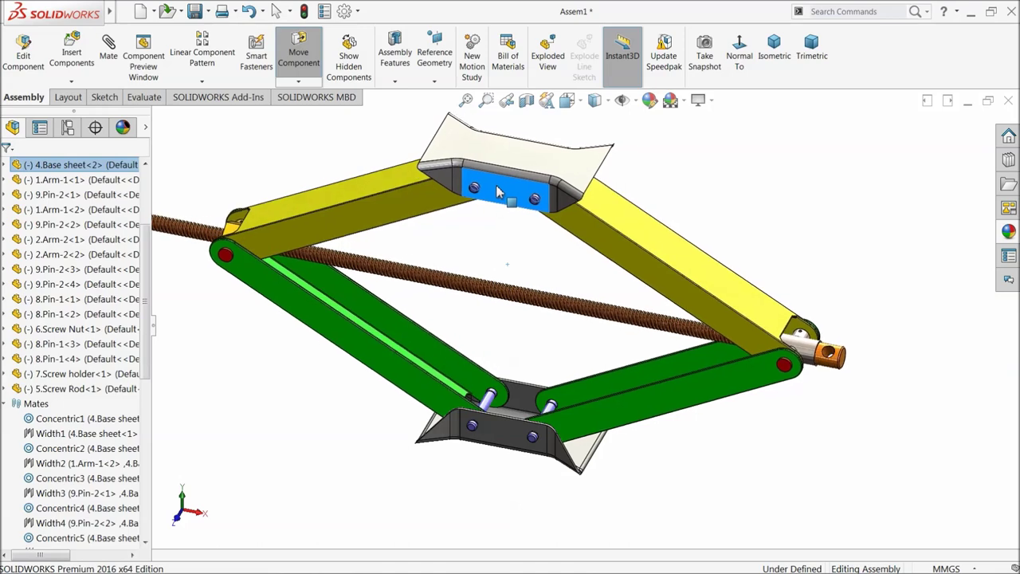
pyautogui.click(483, 260)
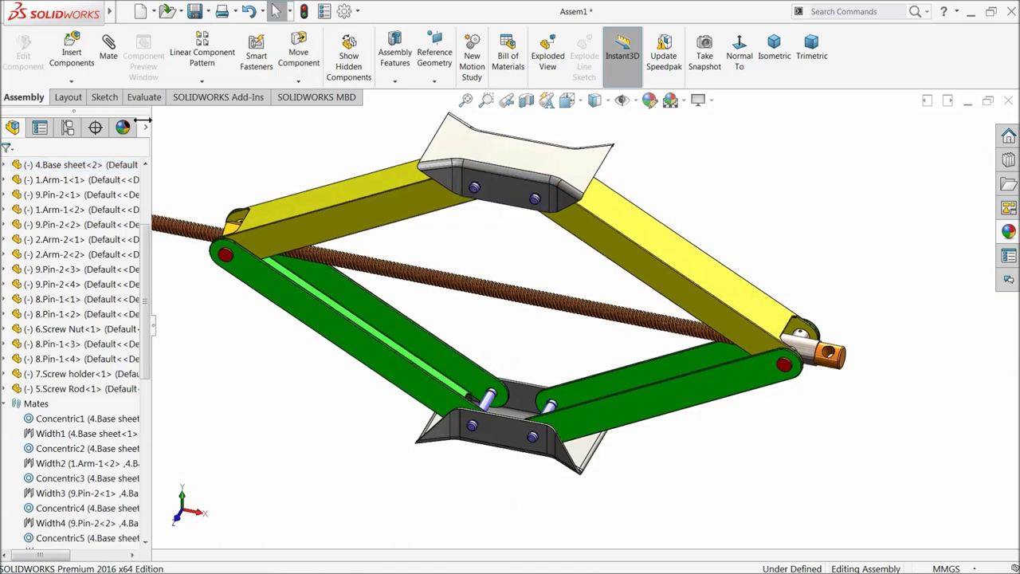
# Insert the 3.torque handle part and place it beside the orange pin at the rod end
pyautogui.click(79, 64)
pyautogui.click(63, 432)
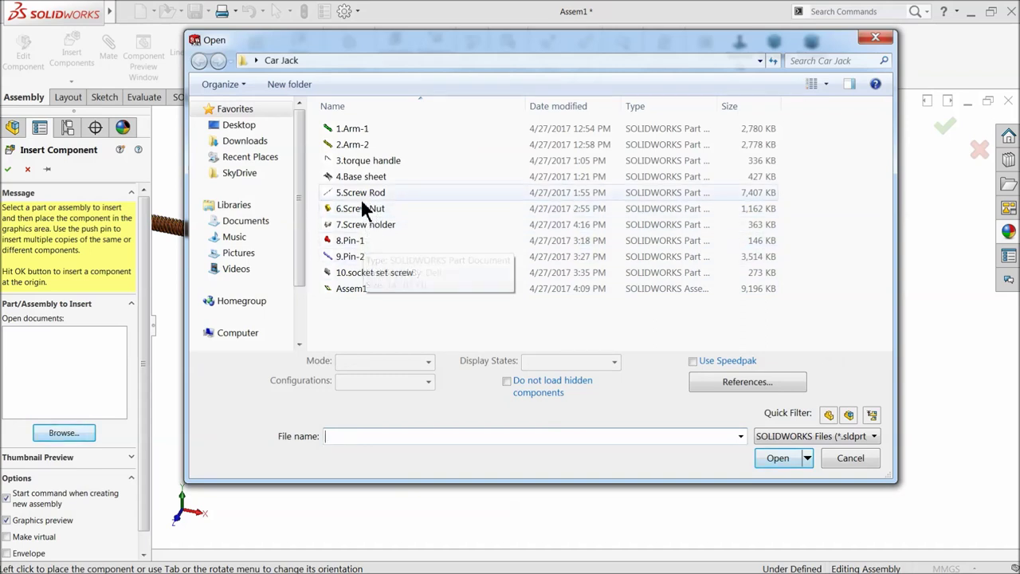
pyautogui.click(359, 161)
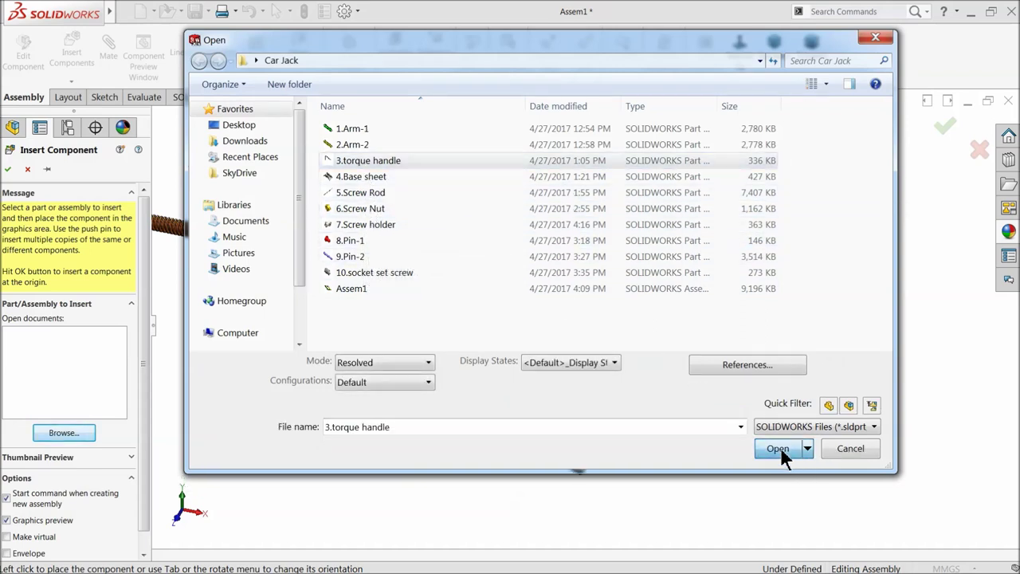
pyautogui.click(781, 448)
pyautogui.scroll(-8, 725, 337)
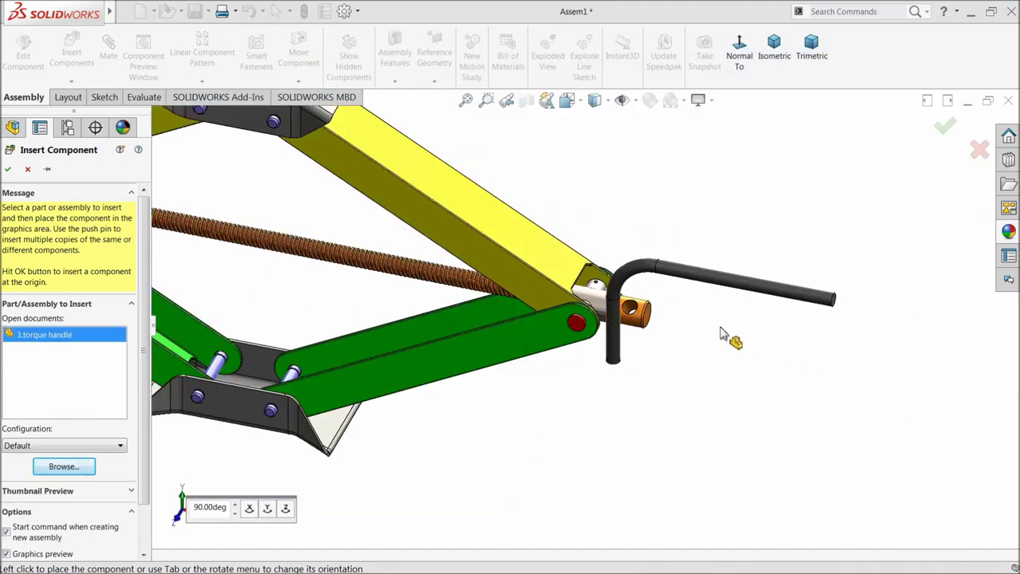
pyautogui.click(758, 275)
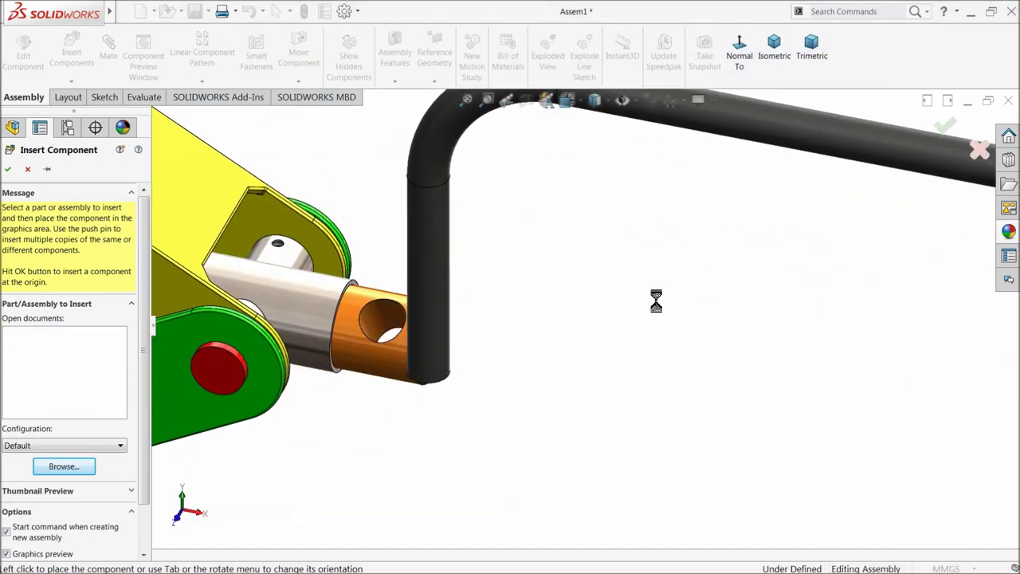
pyautogui.click(110, 54)
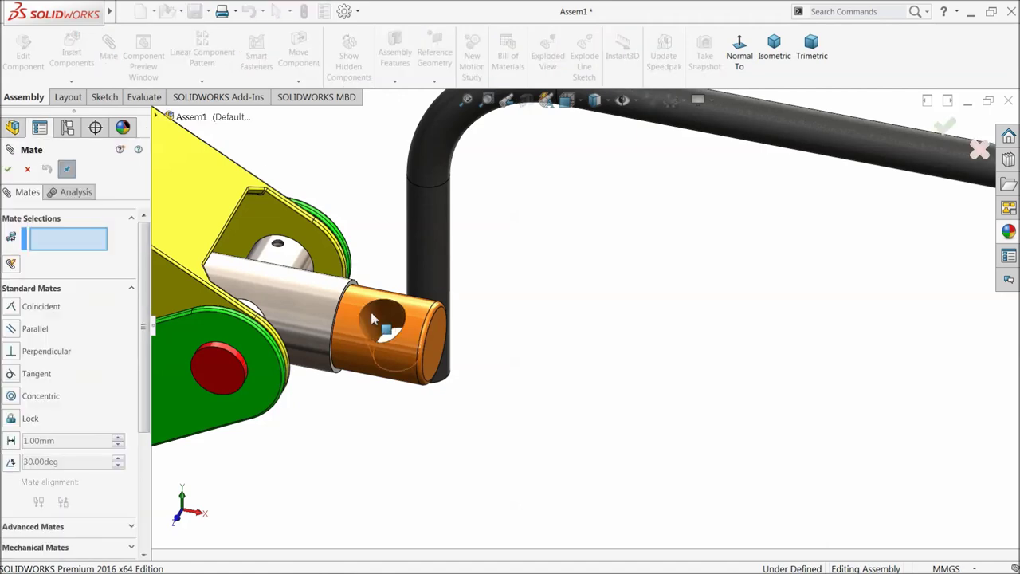
# Mate the torque handle's cylinder concentric with the orange pin's hole
pyautogui.click(377, 322)
pyautogui.click(432, 242)
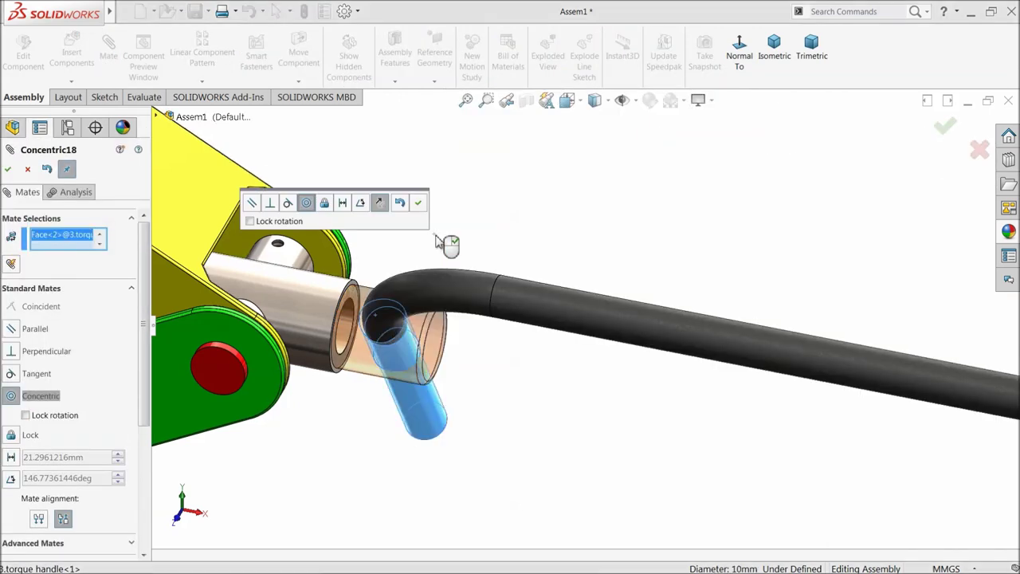
pyautogui.click(420, 206)
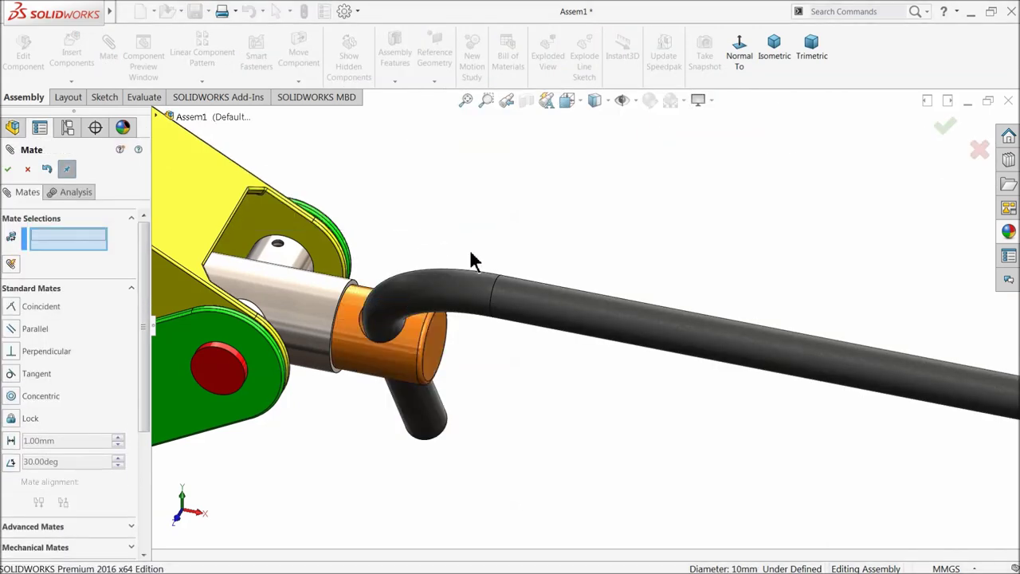
pyautogui.scroll(3, 474, 257)
pyautogui.moveTo(519, 364); pyautogui.dragTo(526, 143, button='middle')
pyautogui.scroll(-3, 487, 473)
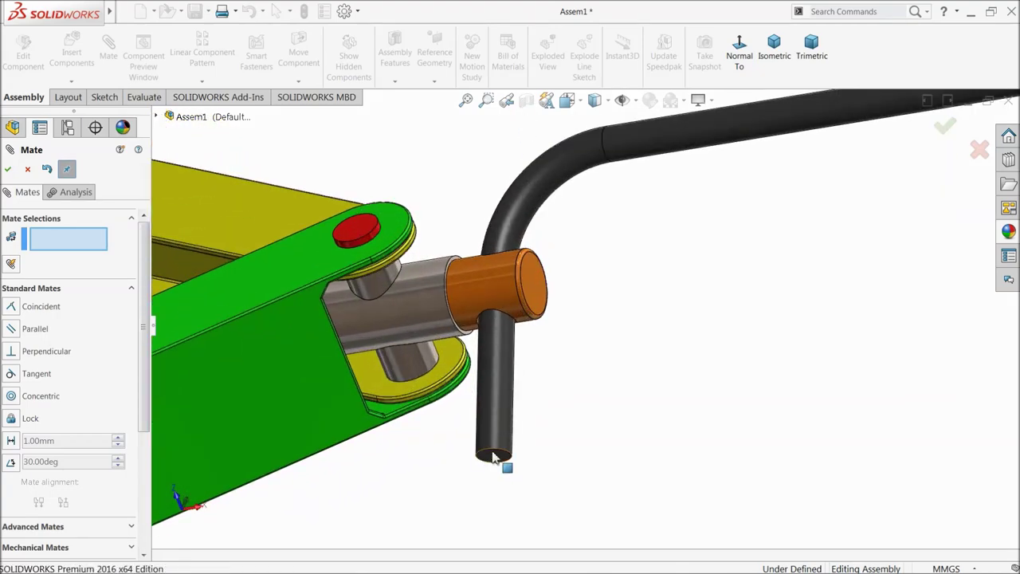
pyautogui.scroll(3, 494, 460)
pyautogui.scroll(2, 594, 347)
pyautogui.moveTo(594, 346); pyautogui.dragTo(399, 419, button='middle')
pyautogui.scroll(3, 441, 455)
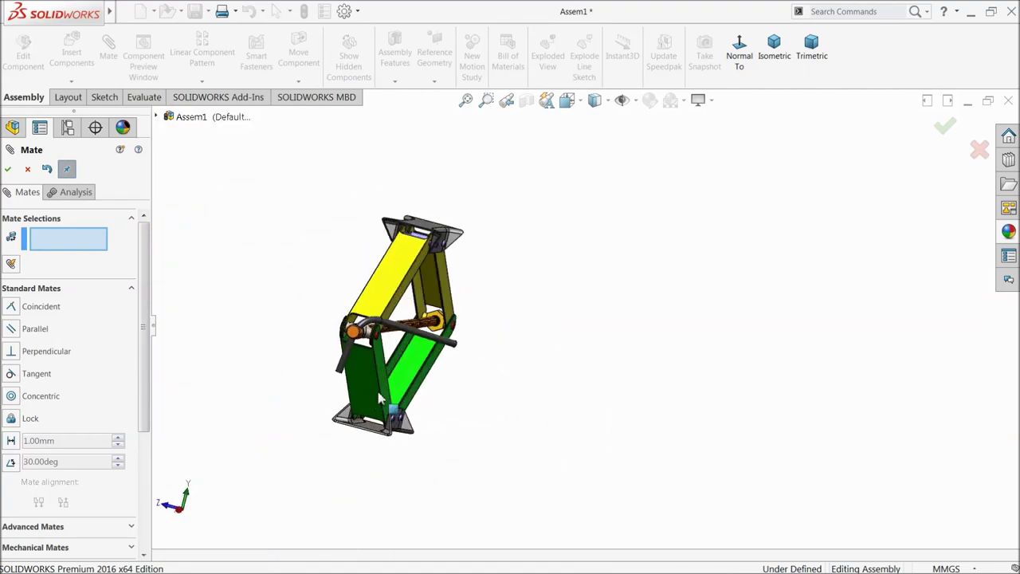
pyautogui.scroll(-5, 395, 382)
# Swing the torque handle about the pin, close mating, and expand 5.Screw Rod in the tree
pyautogui.moveTo(405, 300); pyautogui.dragTo(415, 271)
pyautogui.scroll(3, 476, 298)
pyautogui.moveTo(477, 298); pyautogui.dragTo(478, 345, button='middle')
pyautogui.press('Escape')
pyautogui.scroll(3, 454, 361)
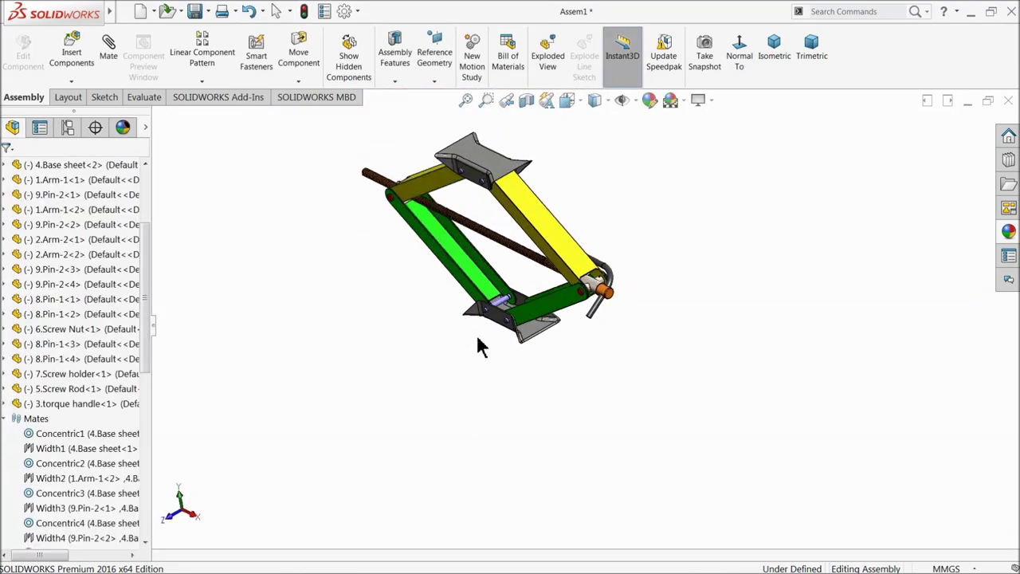
pyautogui.scroll(-3, 590, 317)
pyautogui.scroll(-3, 590, 317)
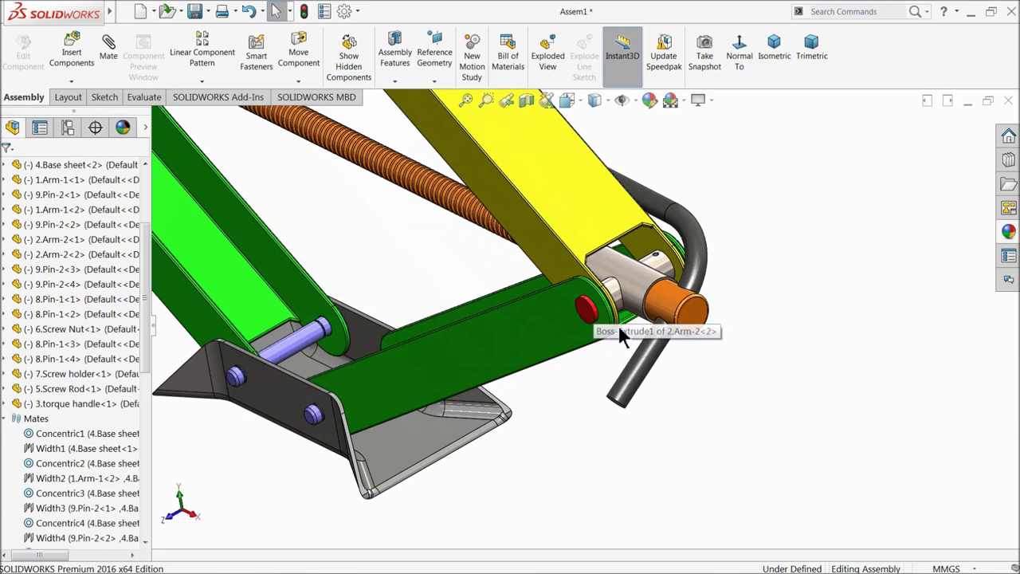
pyautogui.click(668, 320)
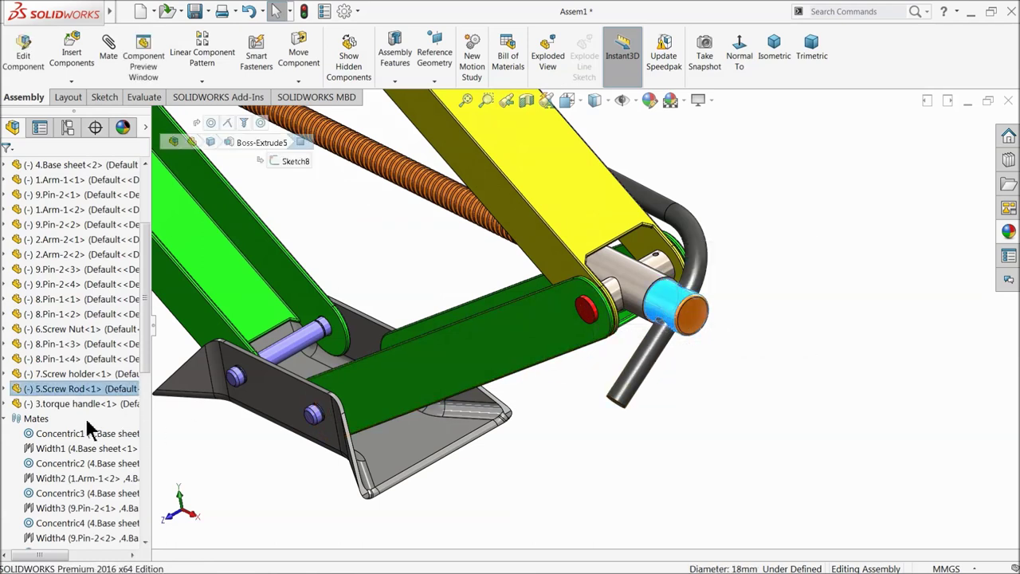
pyautogui.click(6, 388)
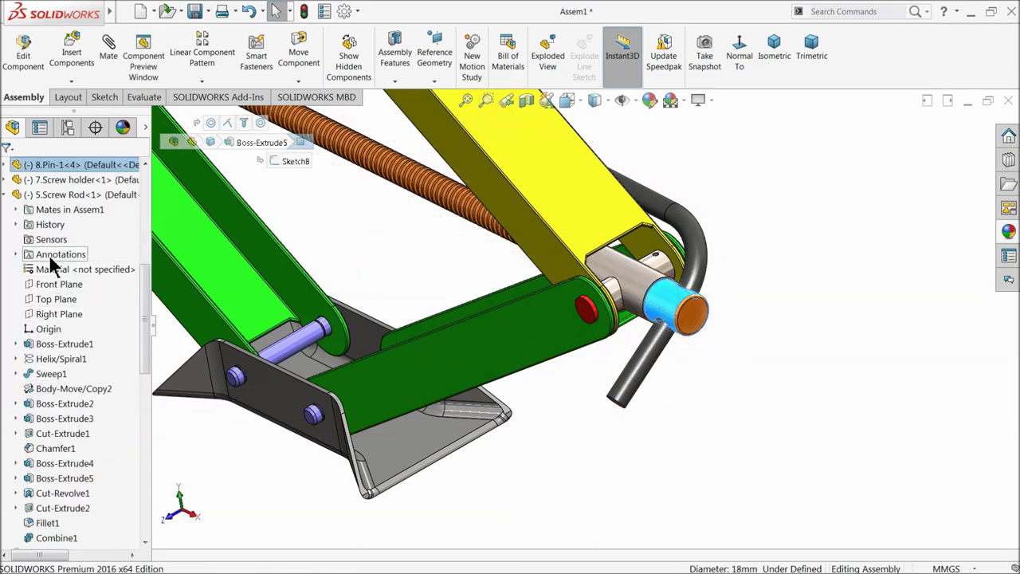
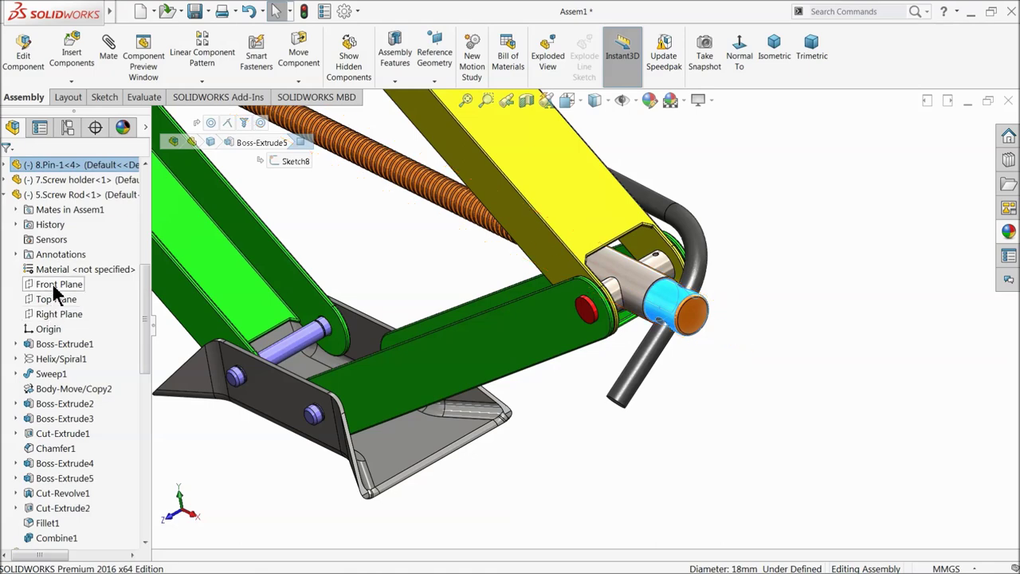
# Mate the torque handle's end face coincident with the screw rod's Top Plane
pyautogui.scroll(3, 510, 311)
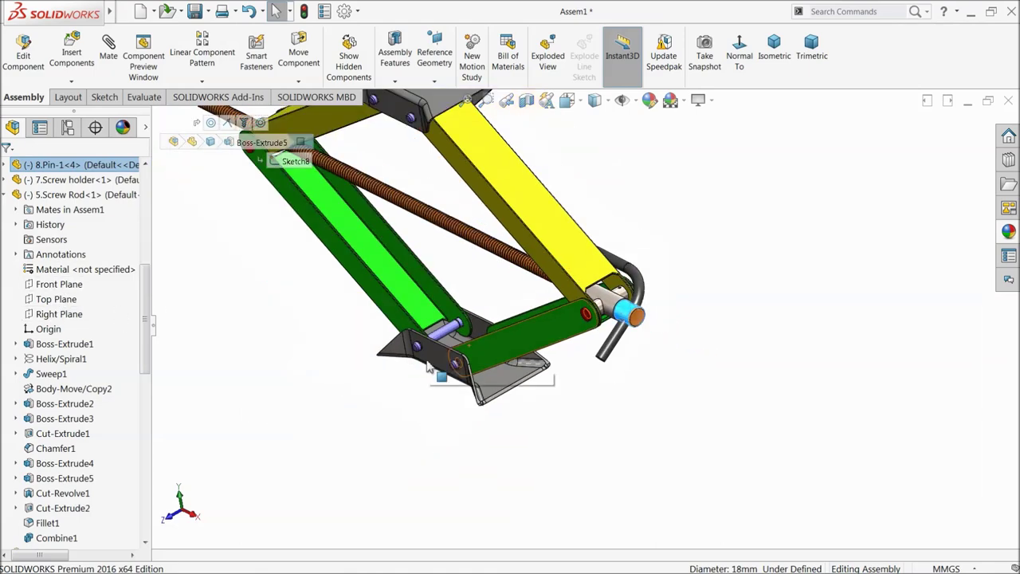
pyautogui.moveTo(447, 311); pyautogui.dragTo(490, 309, button='middle')
pyautogui.scroll(2, 558, 295)
pyautogui.scroll(-3, 690, 282)
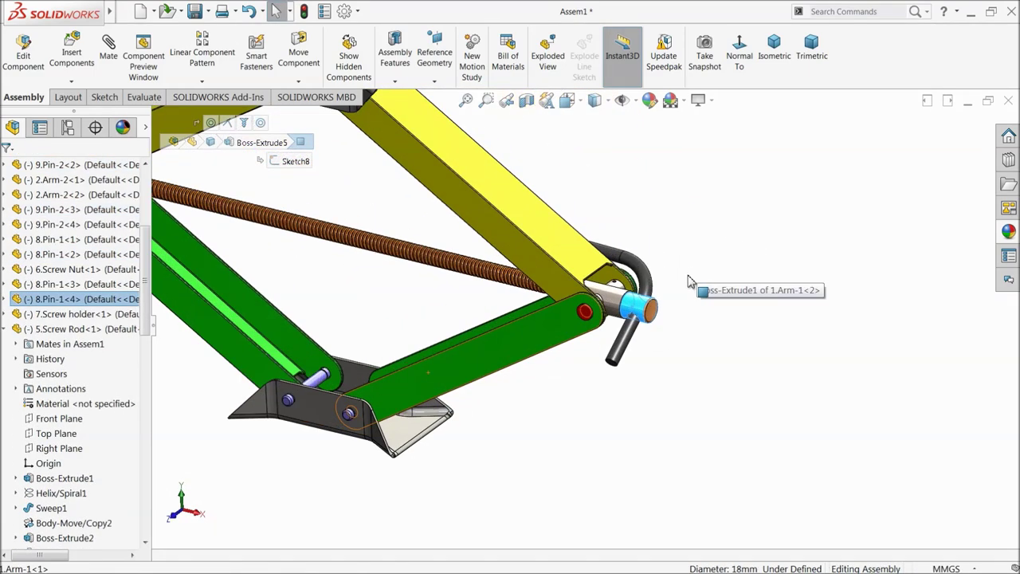
pyautogui.click(56, 419)
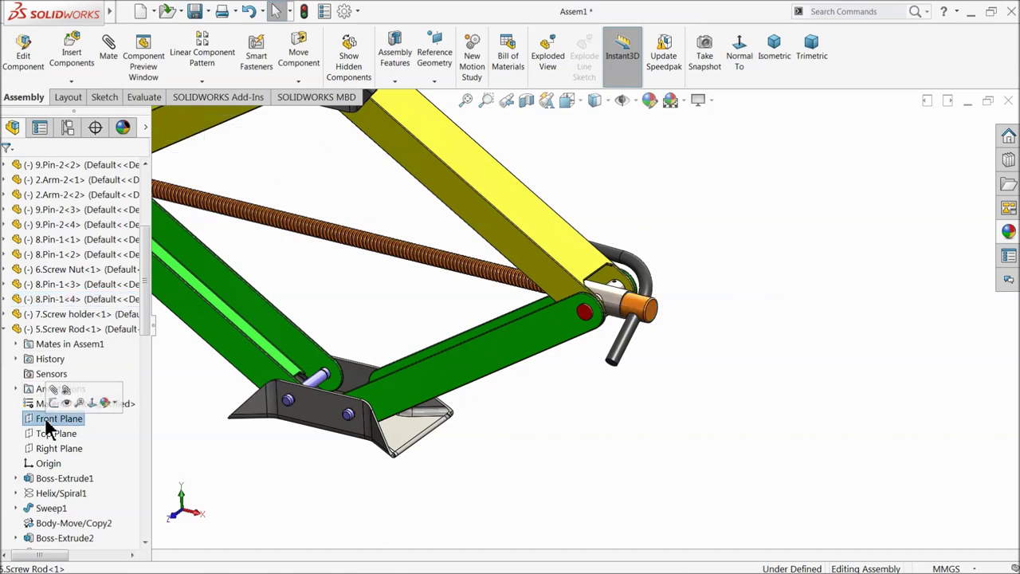
pyautogui.scroll(2, 335, 428)
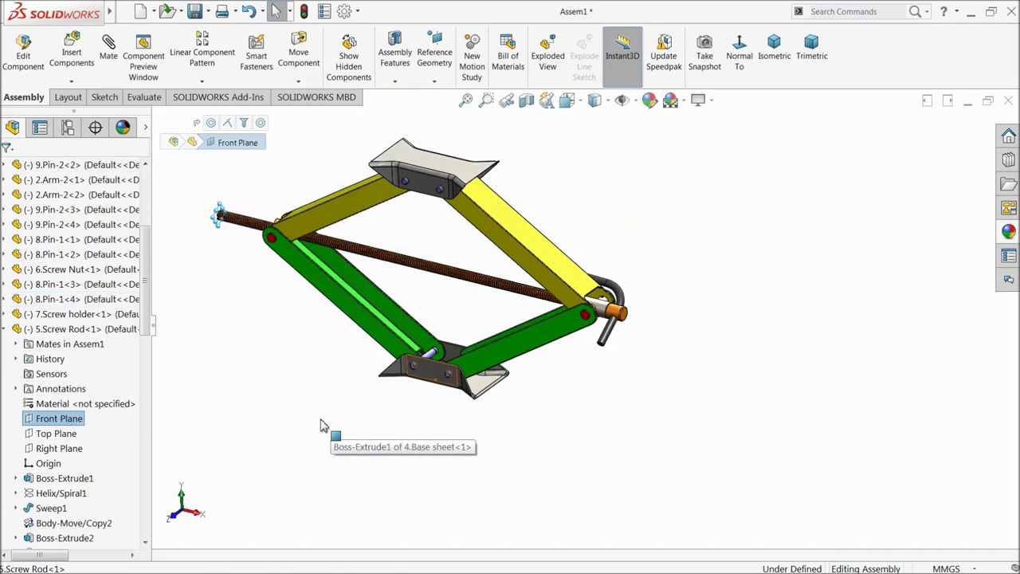
pyautogui.click(54, 437)
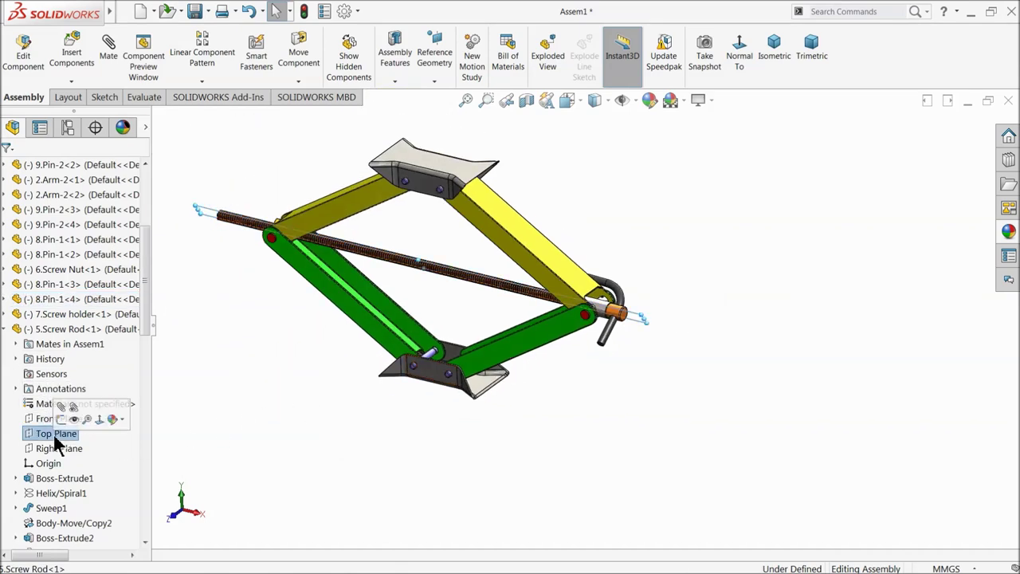
pyautogui.scroll(-5, 644, 327)
pyautogui.moveTo(656, 348); pyautogui.dragTo(364, 406, button='middle')
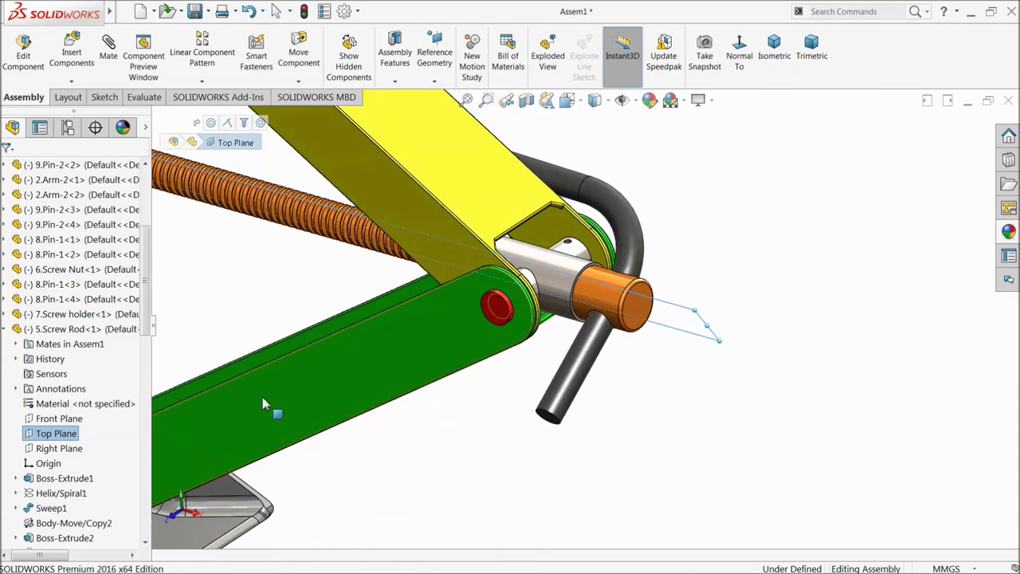
pyautogui.moveTo(668, 431); pyautogui.dragTo(669, 403, button='middle')
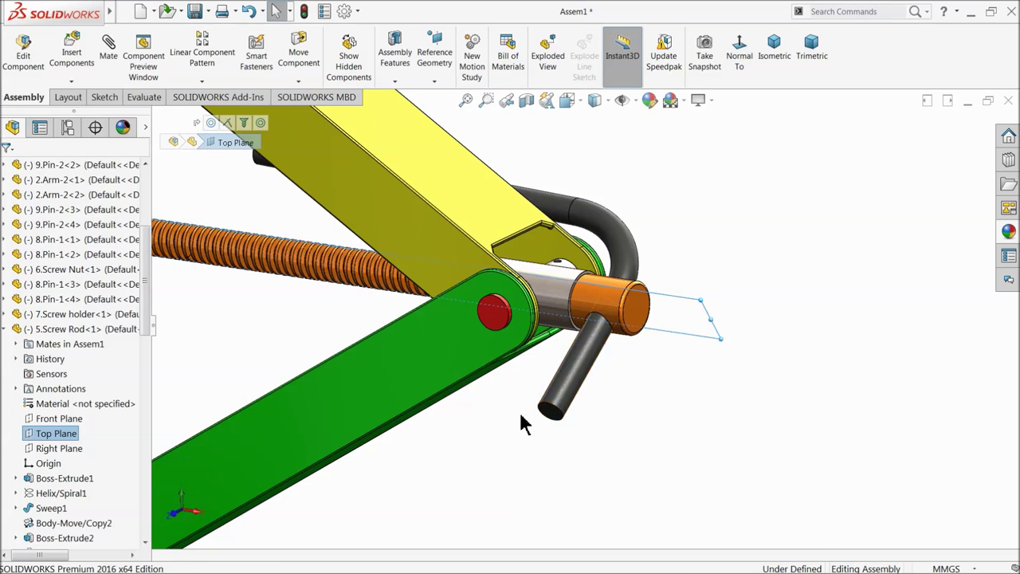
pyautogui.click(552, 412)
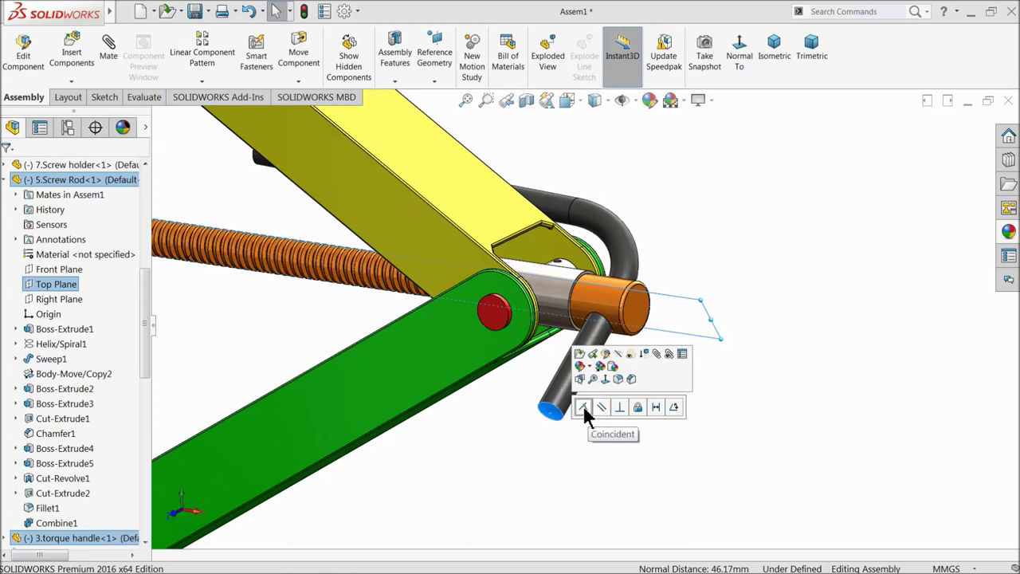
pyautogui.click(585, 407)
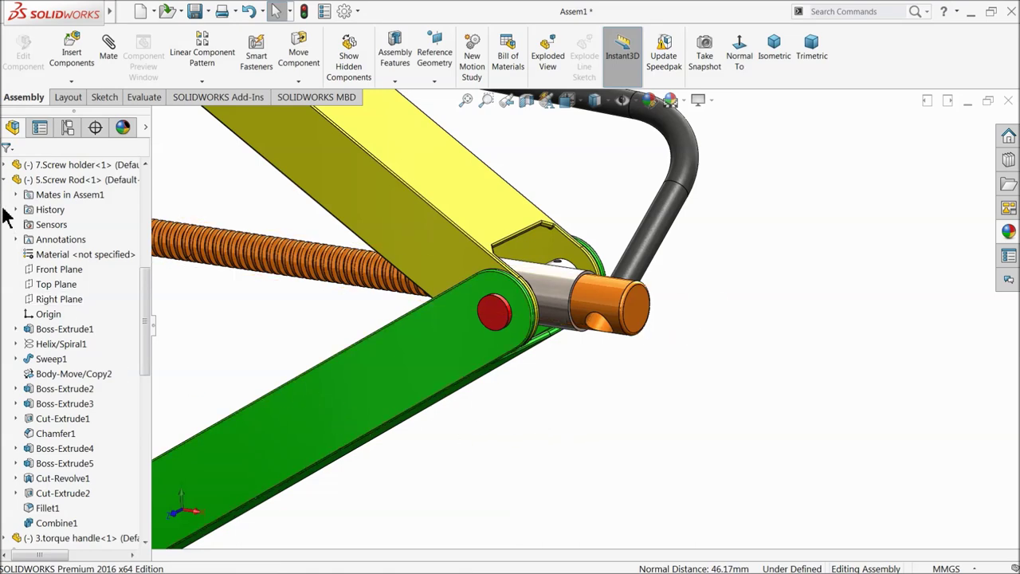
pyautogui.click(4, 180)
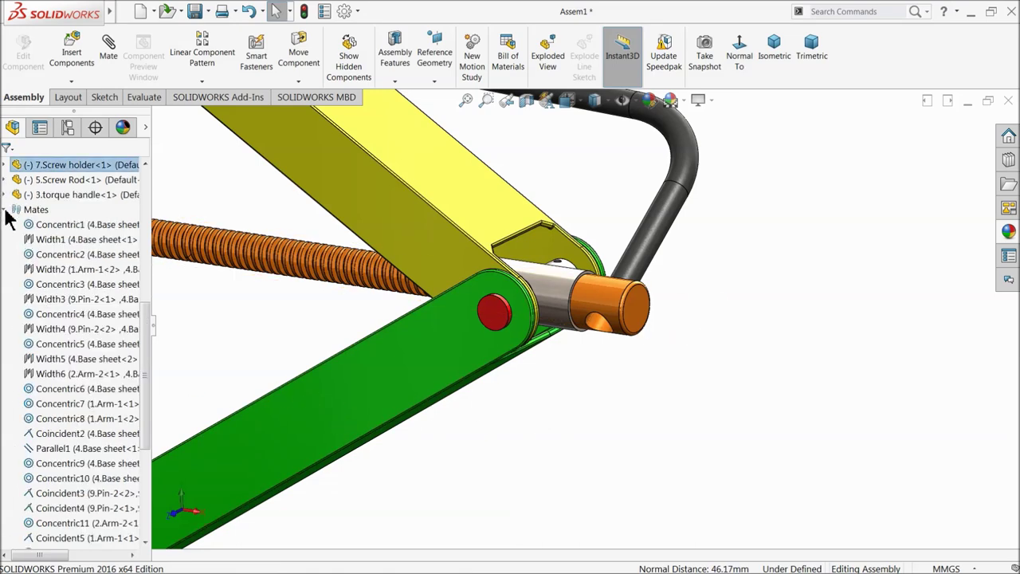
# Find the new Coincident15 mate in the Mates folder and edit it
pyautogui.click(5, 210)
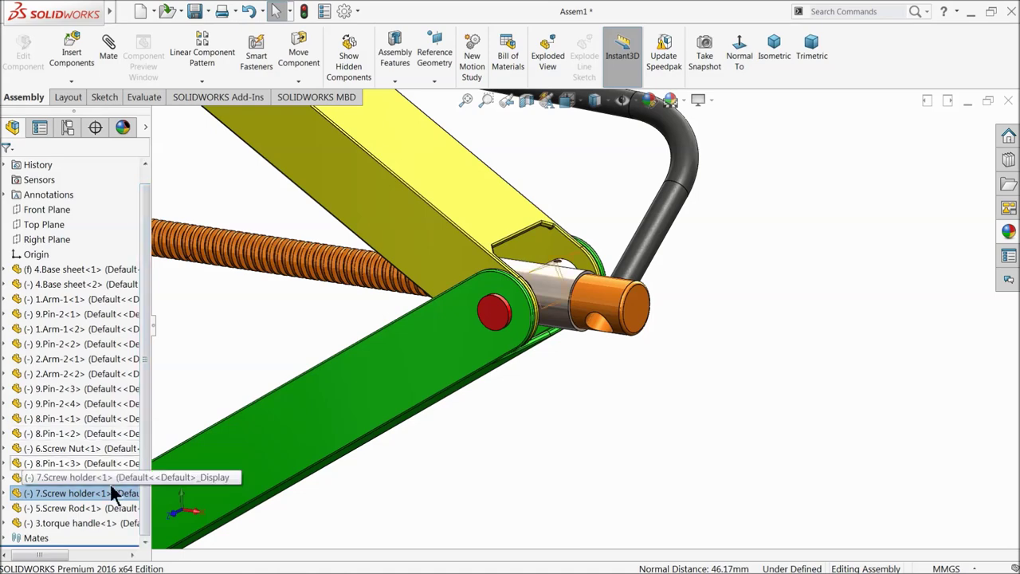
pyautogui.click(5, 538)
pyautogui.click(80, 538)
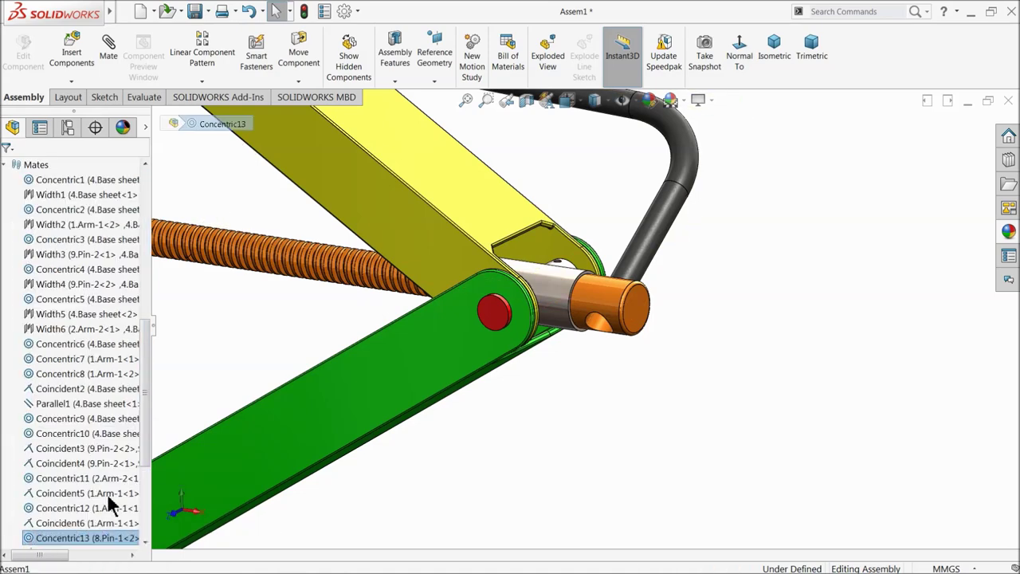
pyautogui.moveTo(141, 455); pyautogui.dragTo(141, 524)
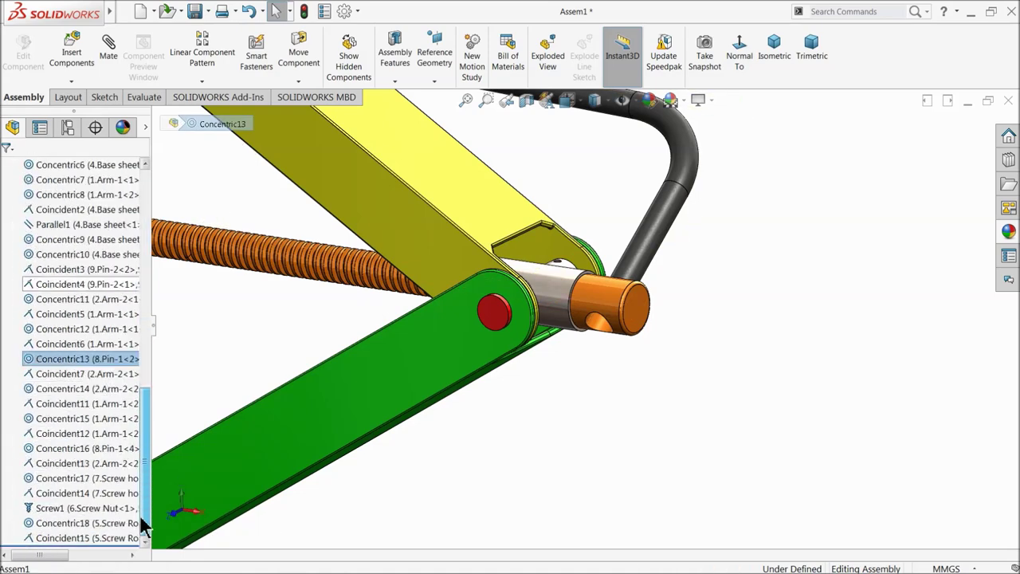
pyautogui.click(34, 539)
pyautogui.click(40, 514)
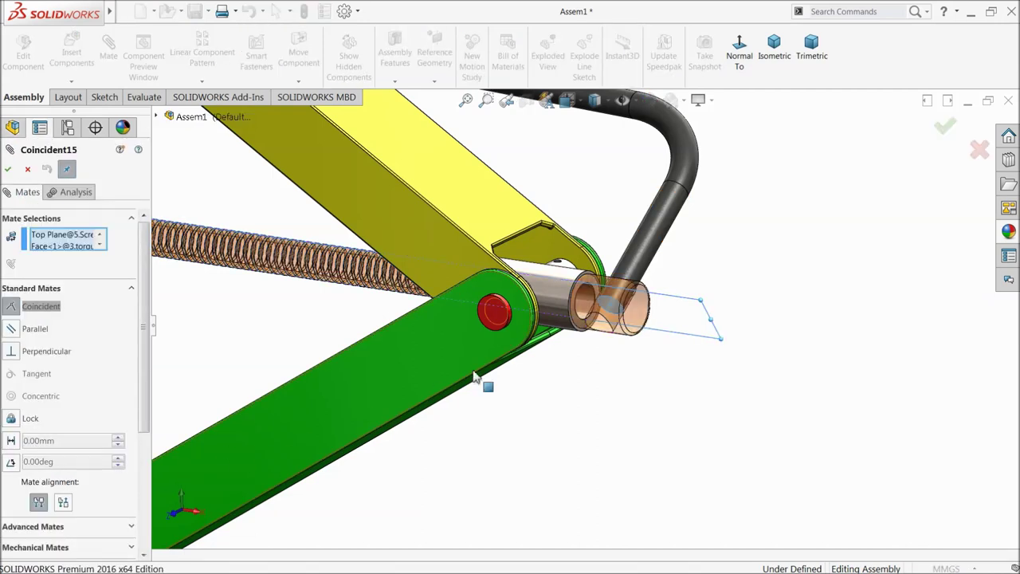
# Convert it to a Distance mate, trying 5 and 50 before accepting 30 mm
pyautogui.click(12, 441)
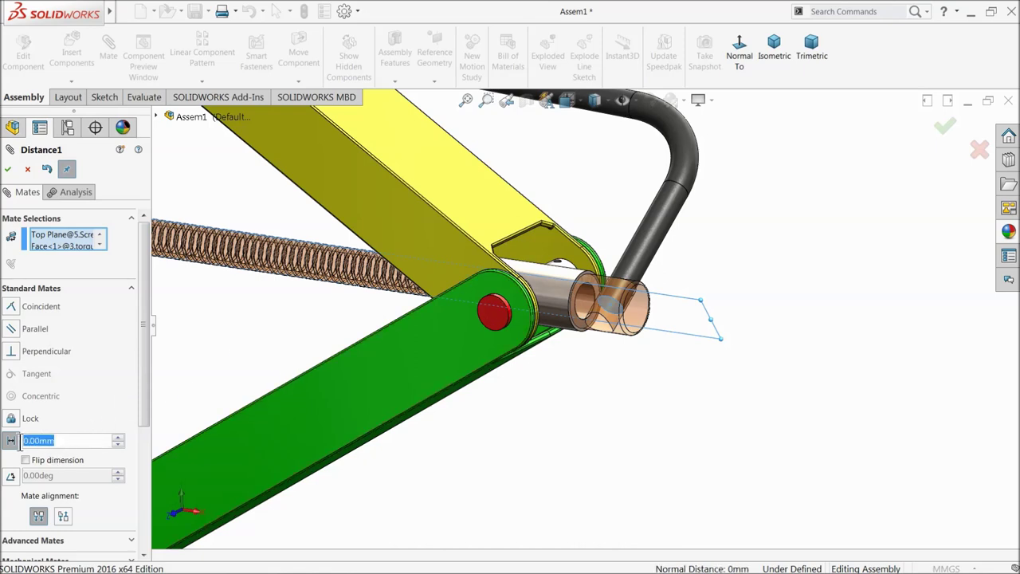
pyautogui.write('5')
pyautogui.press('Return')
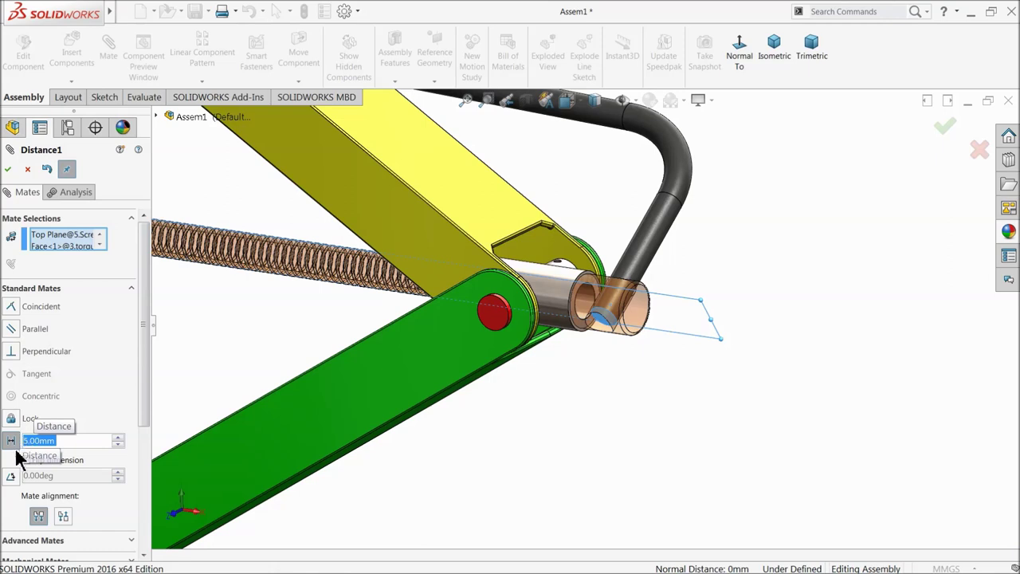
pyautogui.write('50')
pyautogui.press('Return')
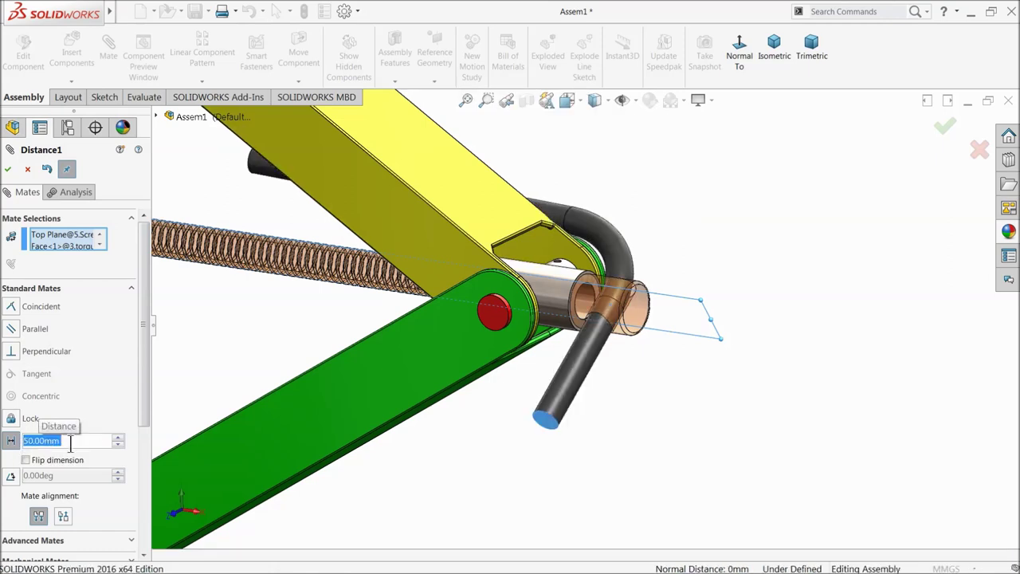
pyautogui.write('30')
pyautogui.press('Return')
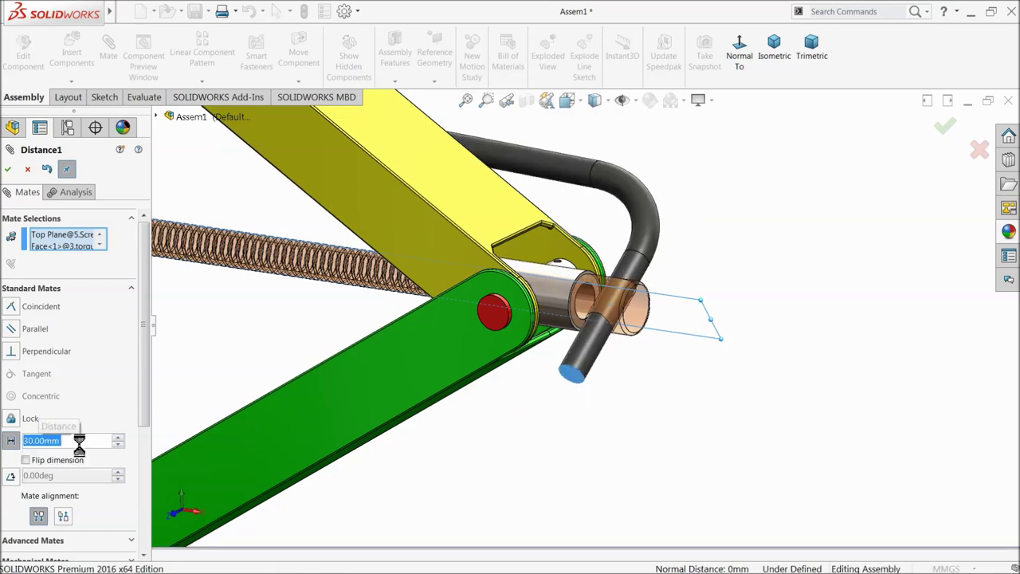
pyautogui.moveTo(754, 424); pyautogui.dragTo(638, 389, button='middle')
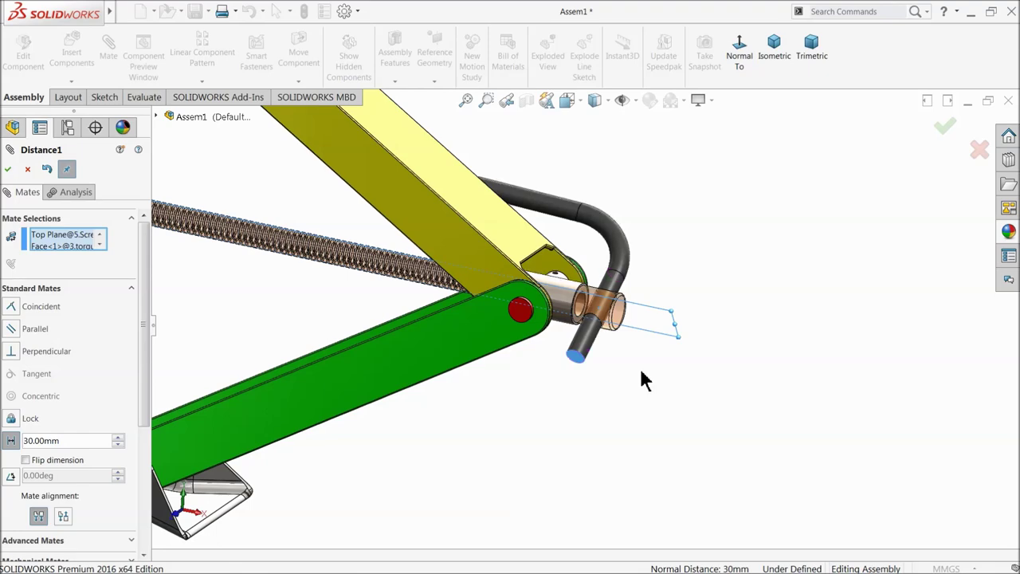
pyautogui.scroll(2, 643, 367)
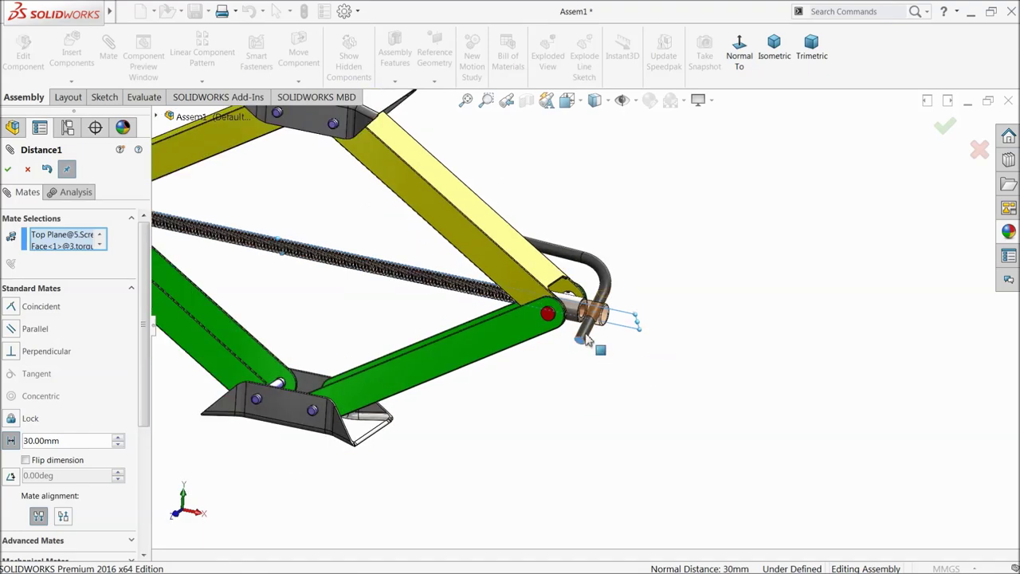
pyautogui.moveTo(582, 343); pyautogui.dragTo(191, 259)
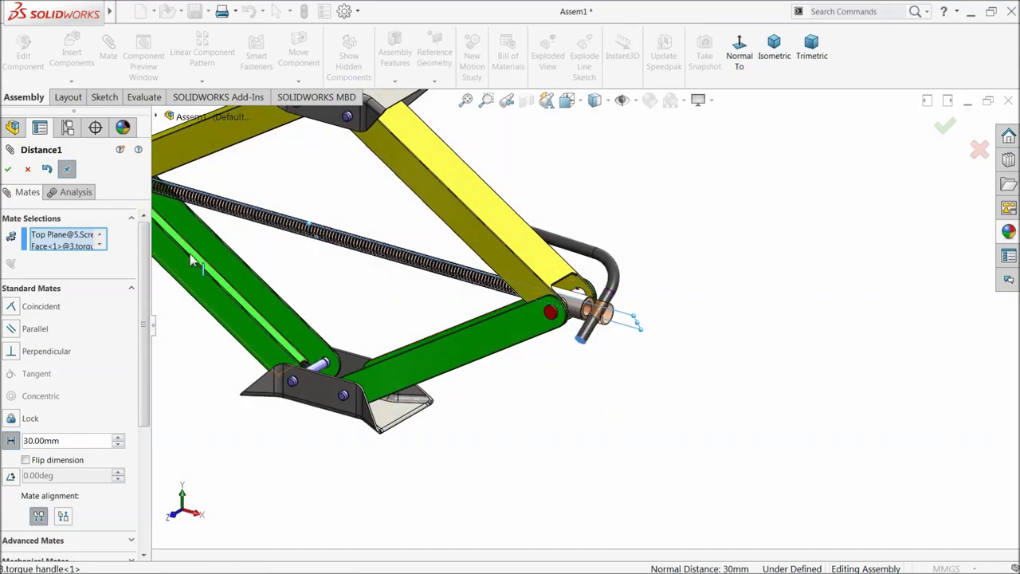
pyautogui.click(7, 169)
pyautogui.scroll(3, 633, 296)
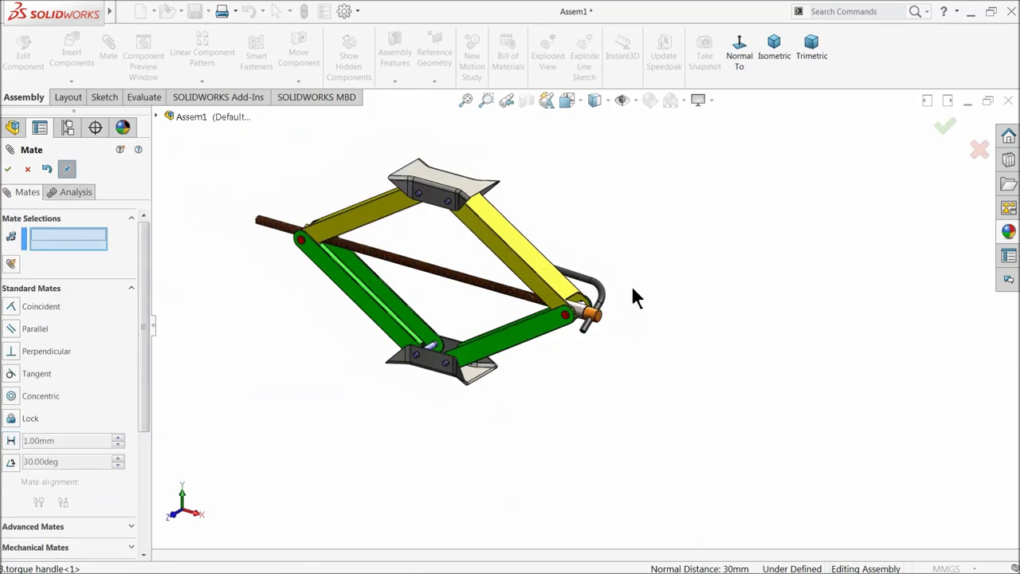
# Close the mate settings, drag the handle to reopen the linkage, and fit the view
pyautogui.click(8, 170)
pyautogui.scroll(-2, 569, 280)
pyautogui.moveTo(590, 329); pyautogui.dragTo(617, 303)
pyautogui.press('Escape')
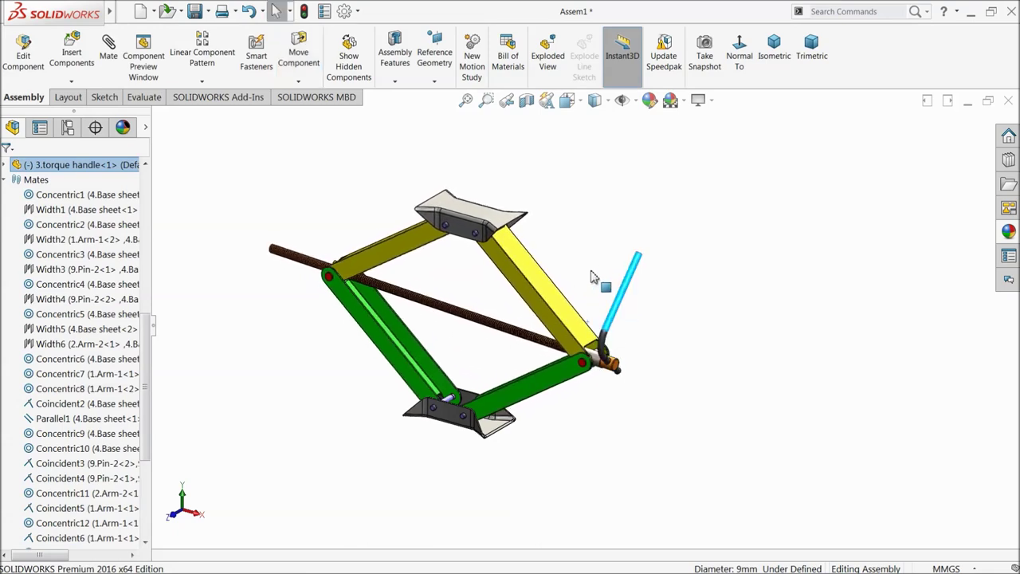
pyautogui.scroll(-3, 596, 307)
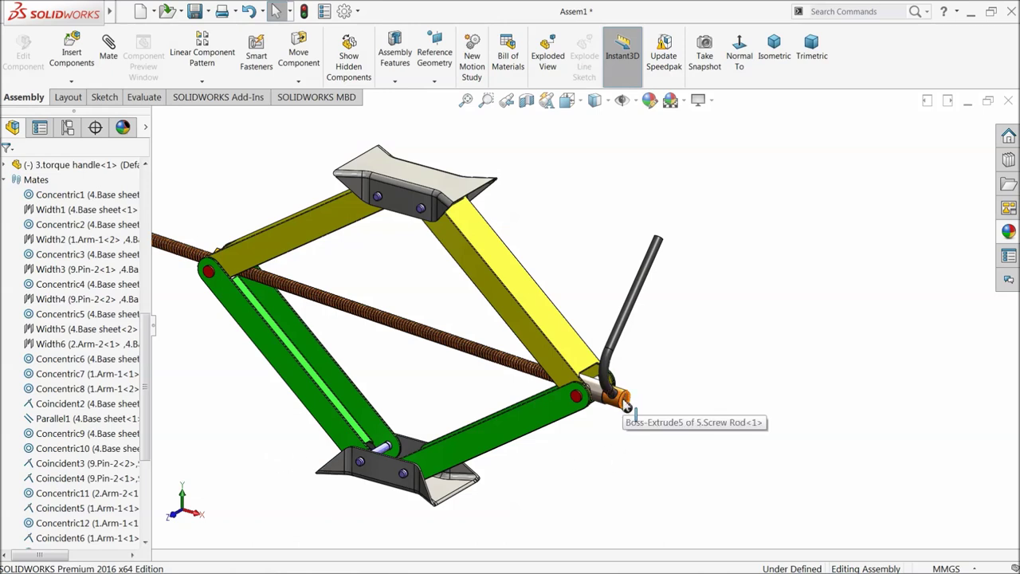
pyautogui.press('f')
# Select the screw rod's faces and expand 5.Screw Rod's feature list
pyautogui.click(504, 331)
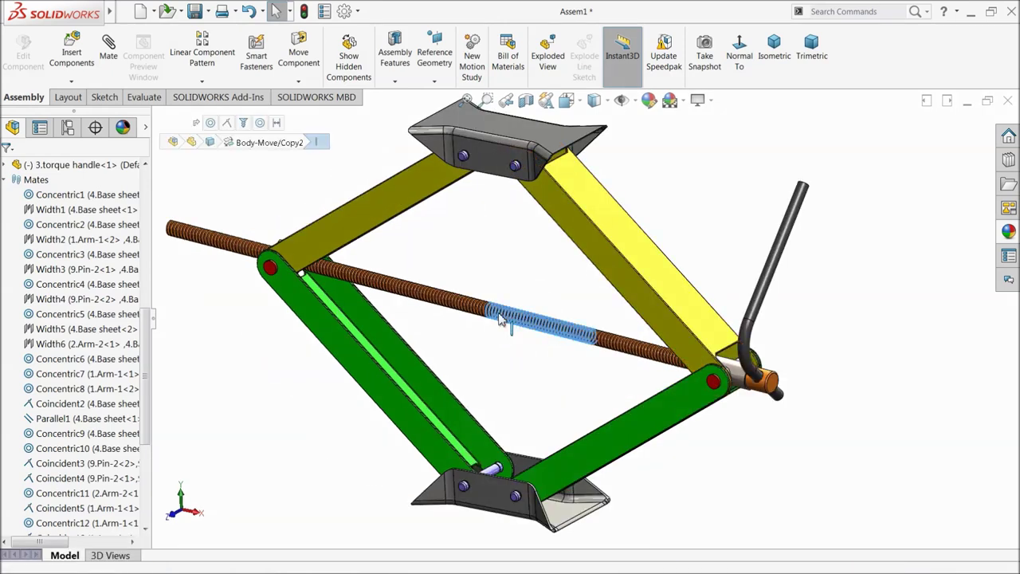
pyautogui.click(764, 389)
pyautogui.click(5, 164)
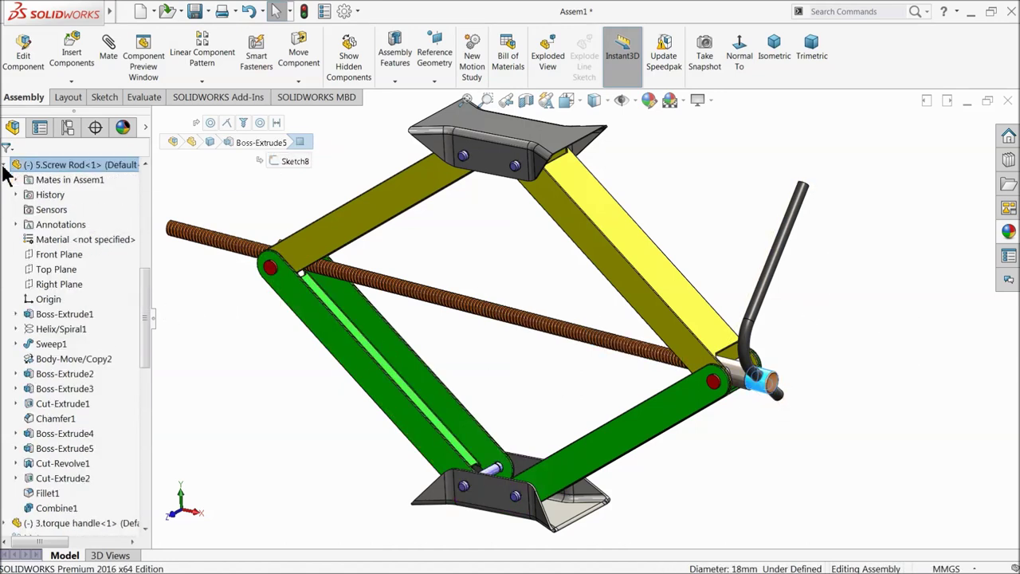
# Mate the screw rod's Right Plane coincident with the torque handle's Front Plane
pyautogui.click(50, 285)
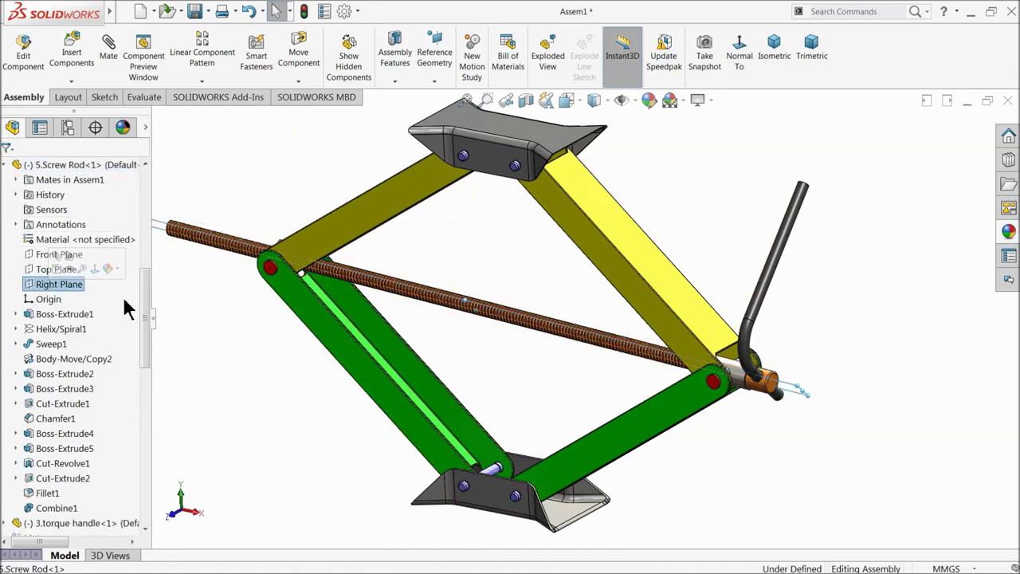
pyautogui.moveTo(146, 310); pyautogui.dragTo(149, 376)
pyautogui.click(4, 284)
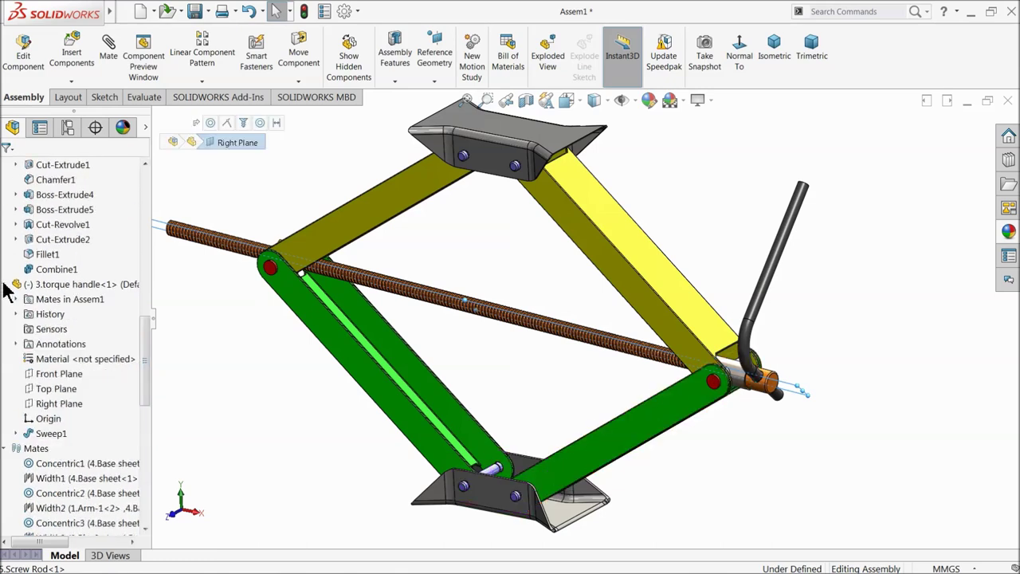
pyautogui.click(59, 375)
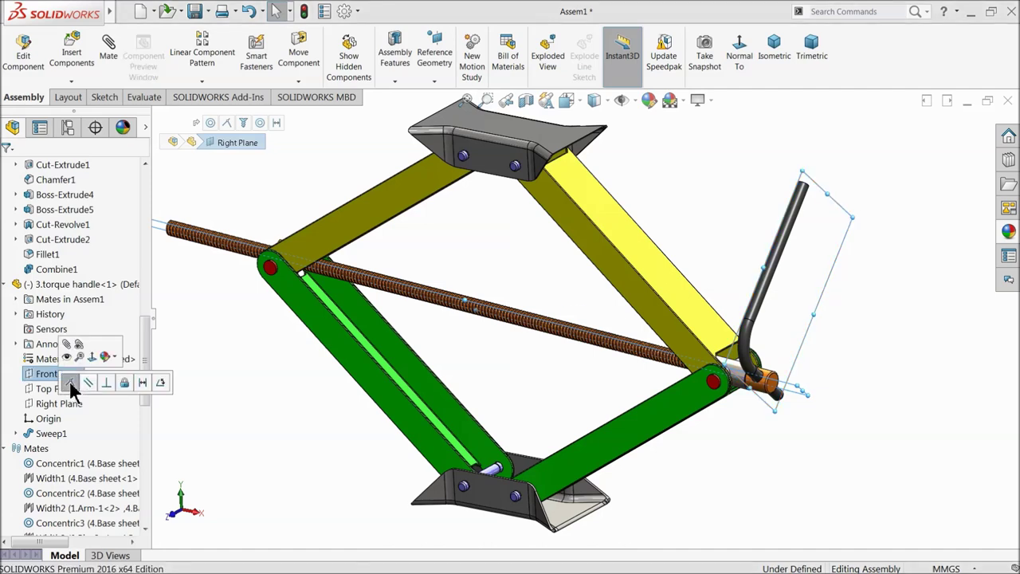
pyautogui.click(71, 387)
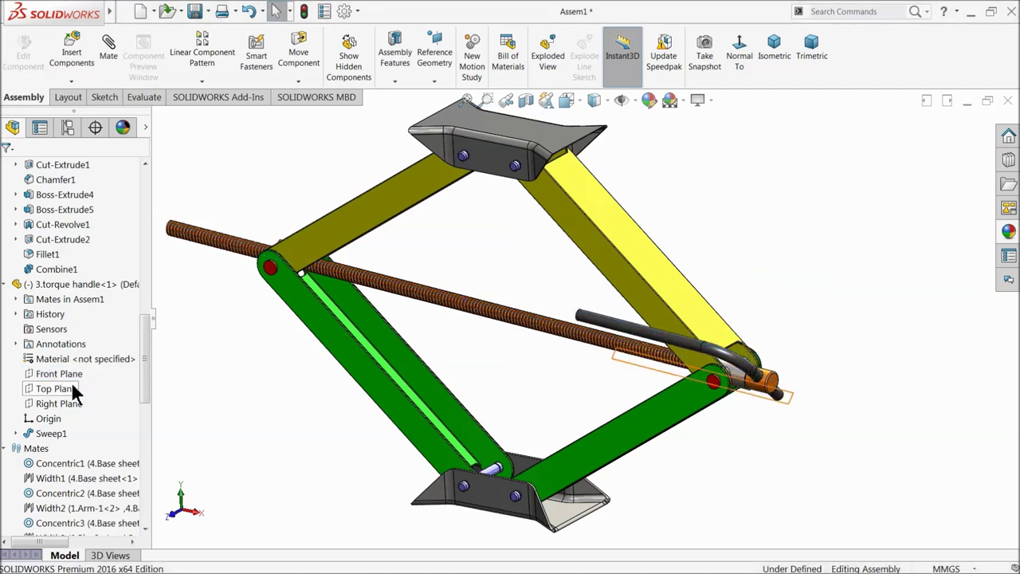
# Drag the jack to test the handle mate, then open Coincident16 for editing
pyautogui.moveTo(642, 383); pyautogui.dragTo(665, 362)
pyautogui.moveTo(144, 349); pyautogui.dragTo(136, 467)
pyautogui.click(32, 523)
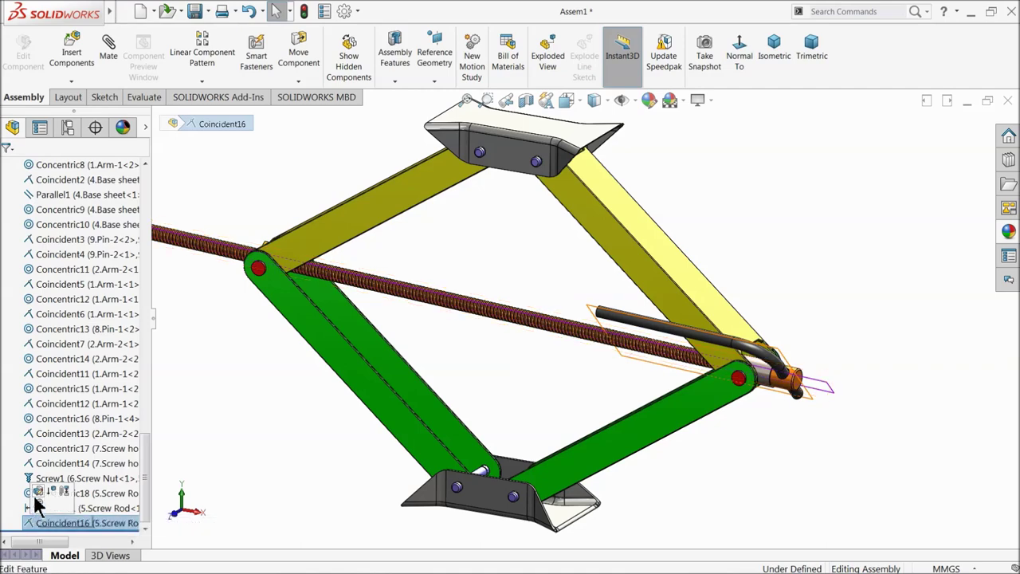
pyautogui.click(32, 505)
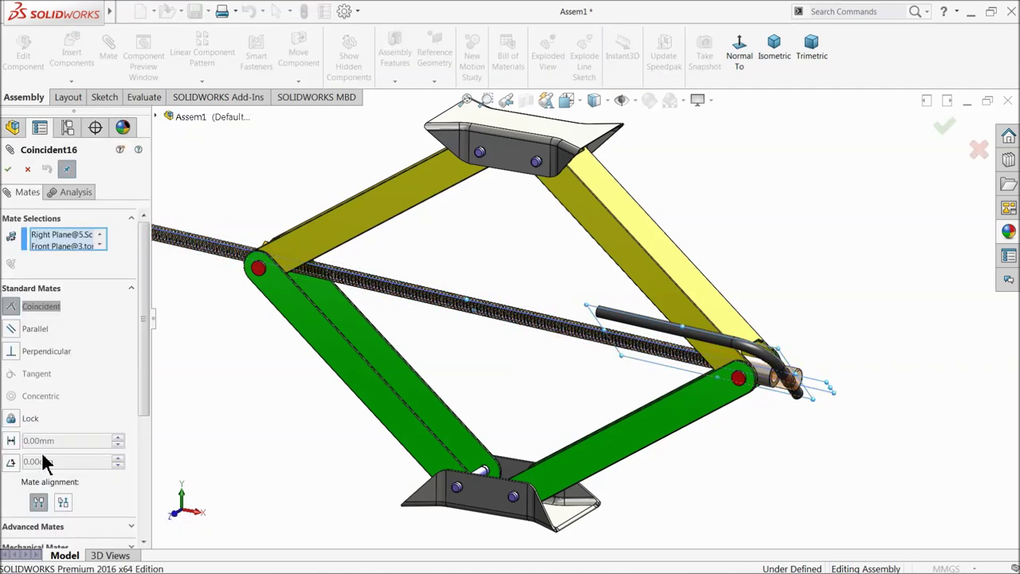
# Flip Coincident16 to Anti-Aligned and accept the edited mate
pyautogui.click(63, 502)
pyautogui.scroll(3, 685, 375)
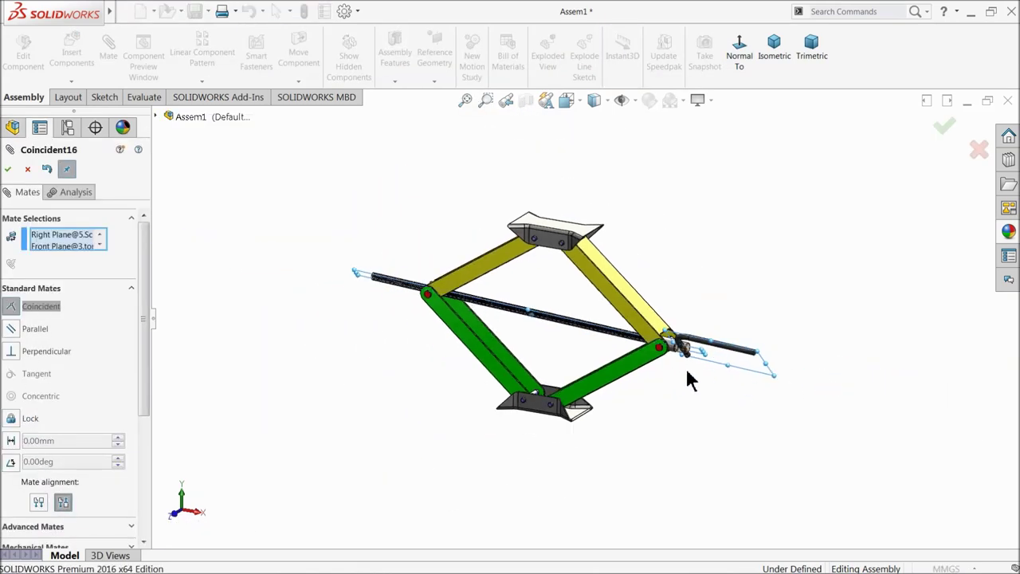
pyautogui.scroll(-2, 592, 360)
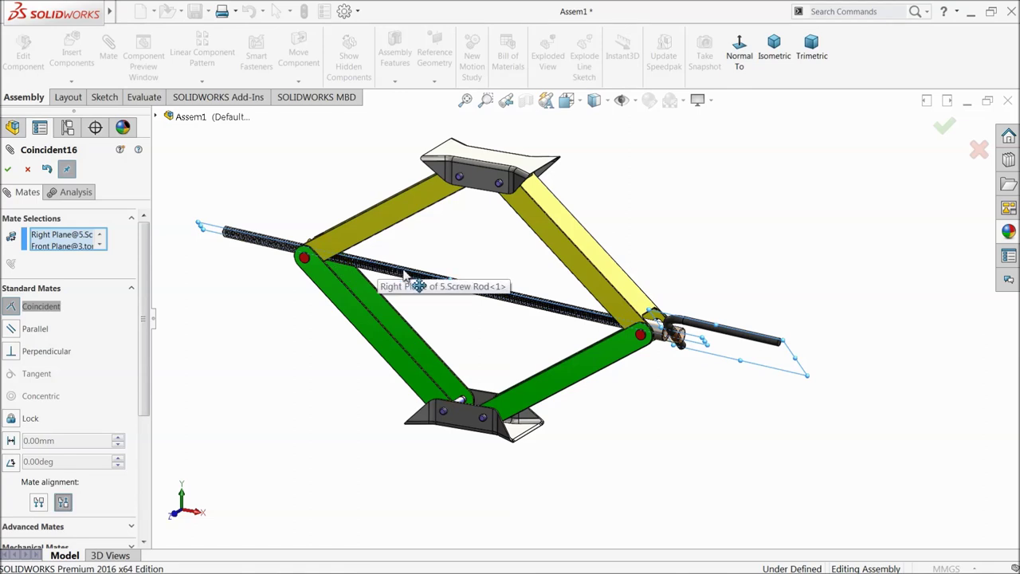
pyautogui.scroll(-3, 661, 347)
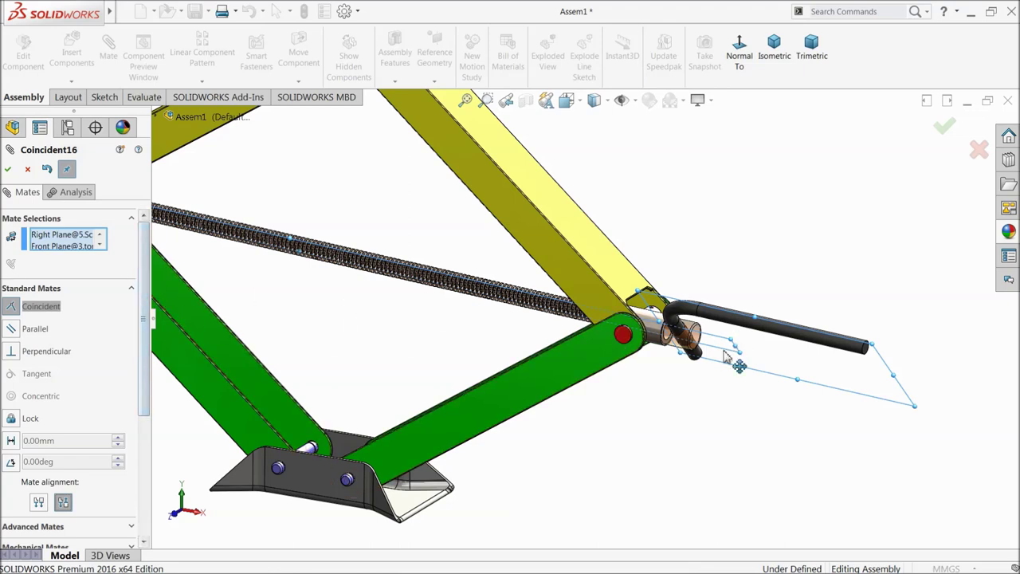
pyautogui.moveTo(151, 279); pyautogui.dragTo(255, 274)
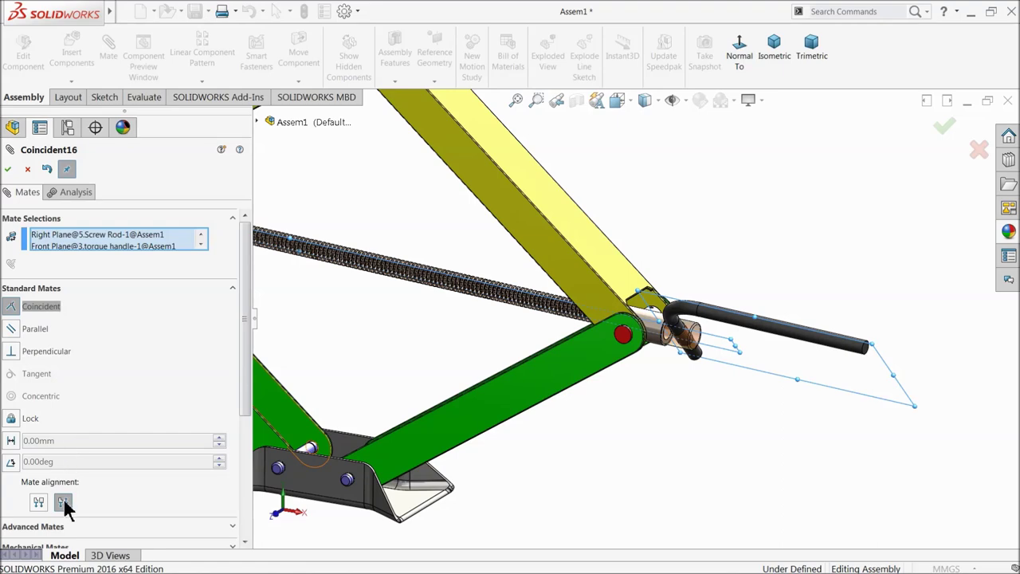
pyautogui.click(8, 170)
pyautogui.scroll(5, 490, 271)
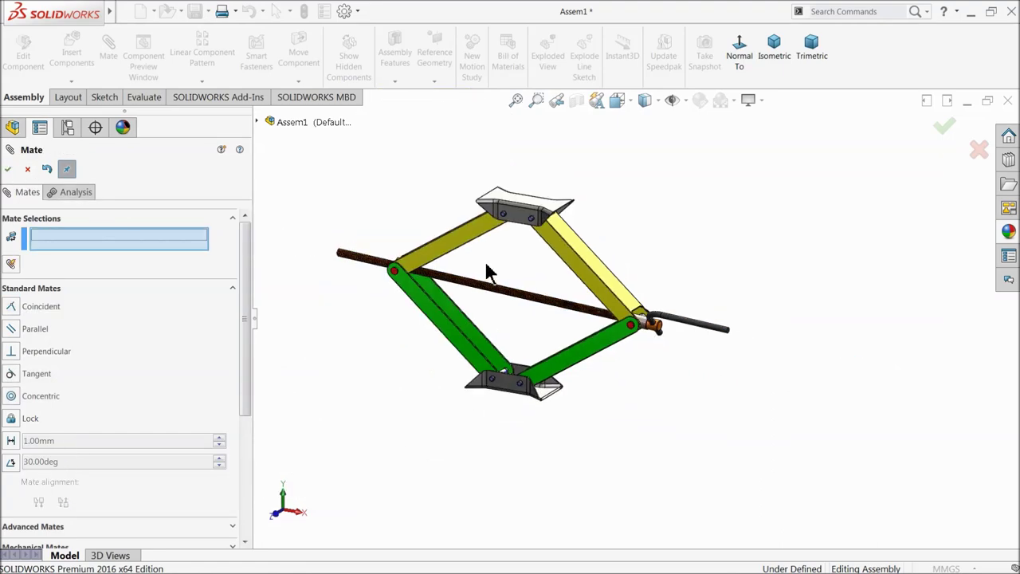
pyautogui.click(8, 170)
# Drag a jack arm to check the motion with the flipped handle
pyautogui.moveTo(489, 296); pyautogui.dragTo(618, 264)
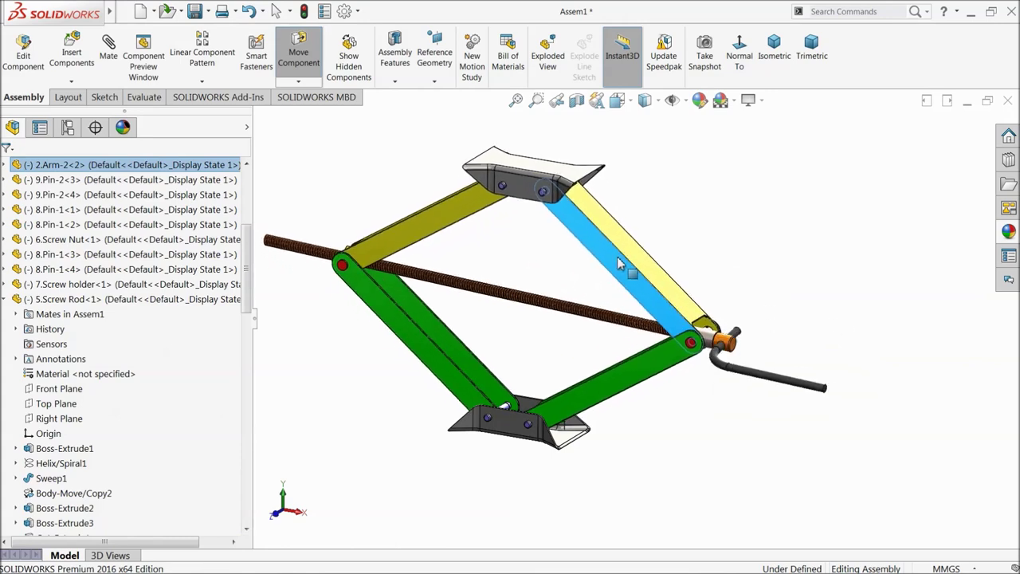
pyautogui.moveTo(523, 273)
pyautogui.mouseDown(button='middle')
pyautogui.moveTo(512, 266)
pyautogui.moveTo(535, 259)
pyautogui.mouseUp(button='middle')
pyautogui.click(535, 259)
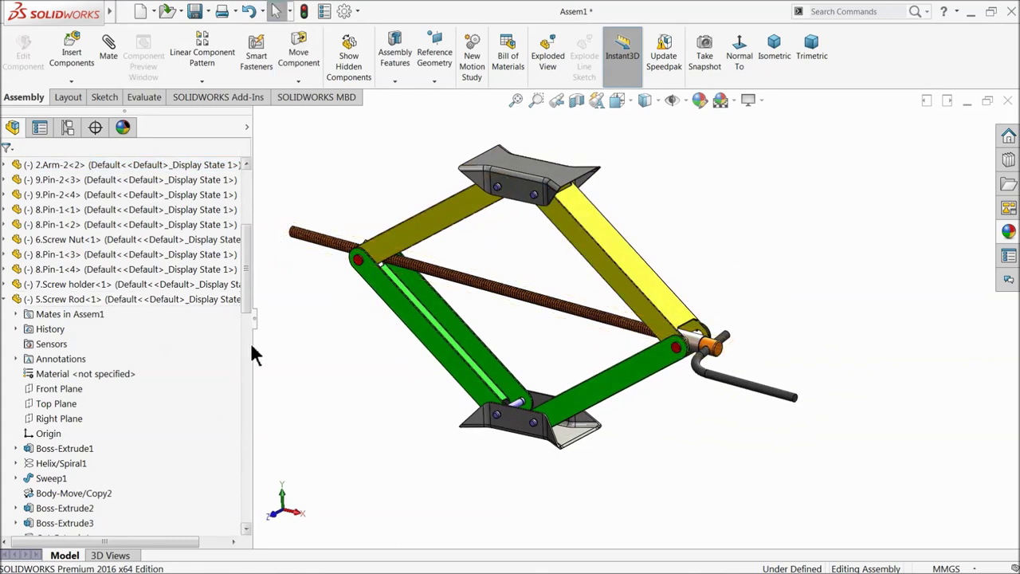
pyautogui.moveTo(255, 347); pyautogui.dragTo(142, 338)
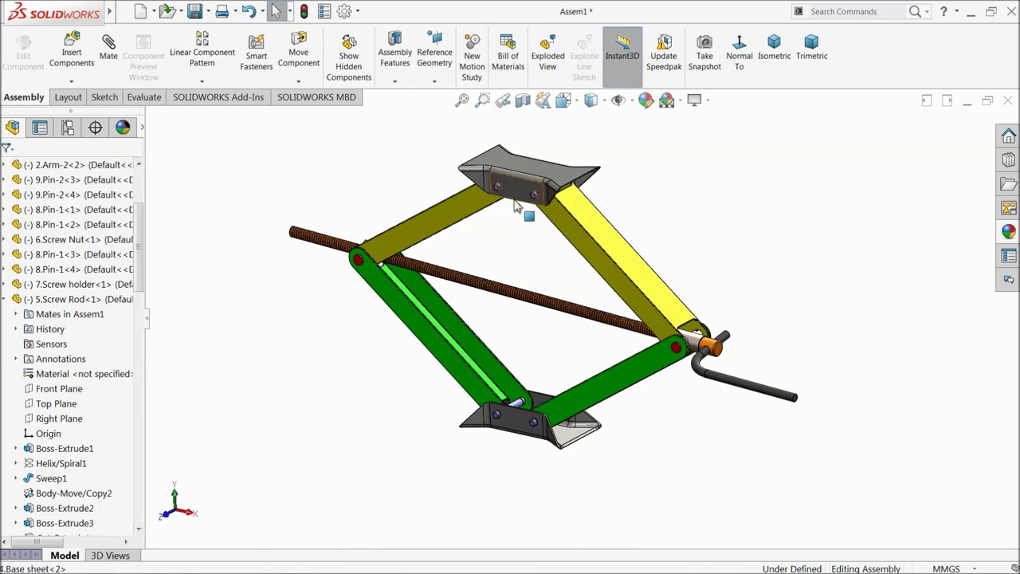
# Select both base sheets and pick the Right Plane of 4.Base sheet<1>
pyautogui.click(518, 196)
pyautogui.click(509, 416)
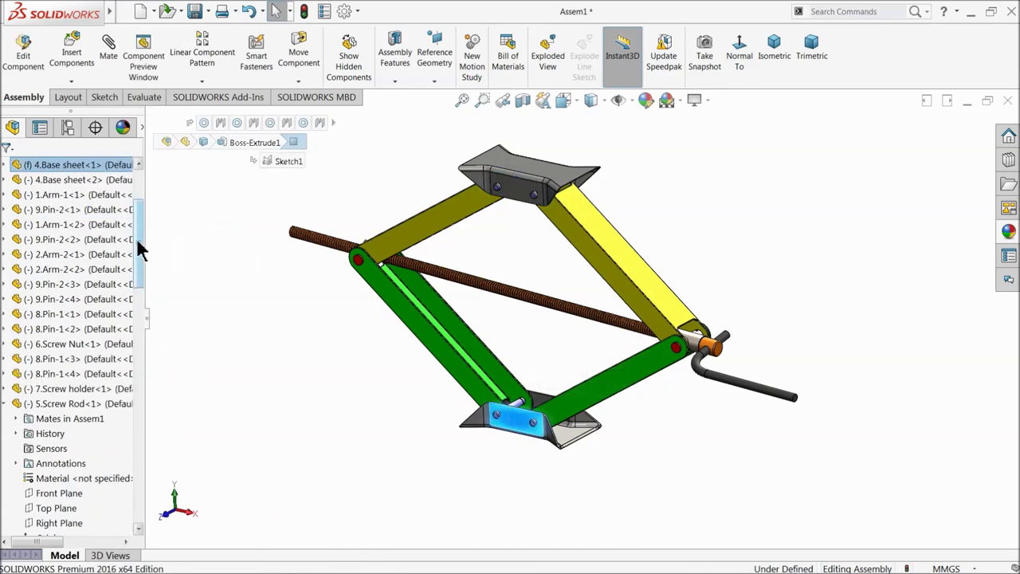
pyautogui.moveTo(138, 248); pyautogui.dragTo(141, 205)
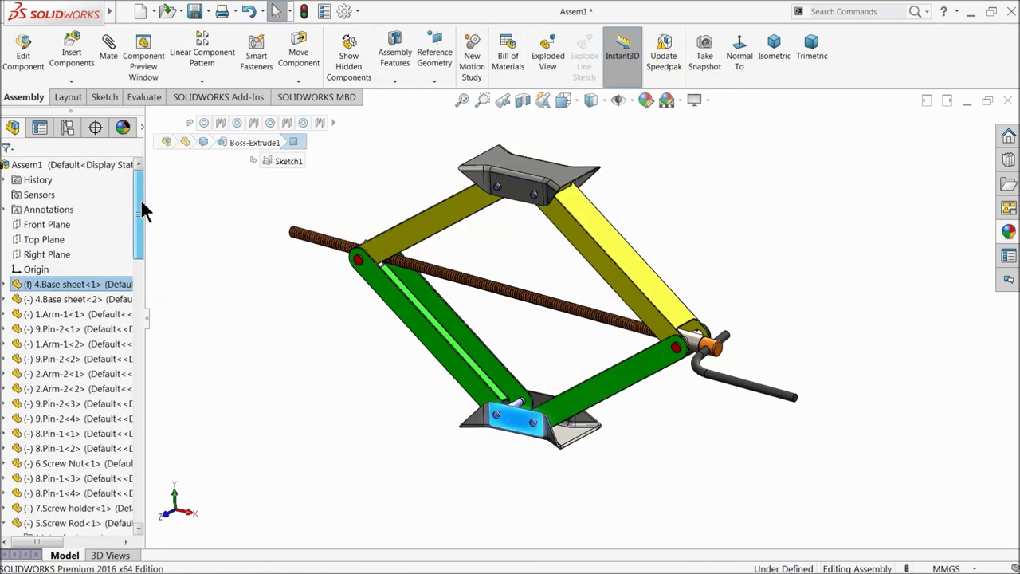
pyautogui.click(36, 299)
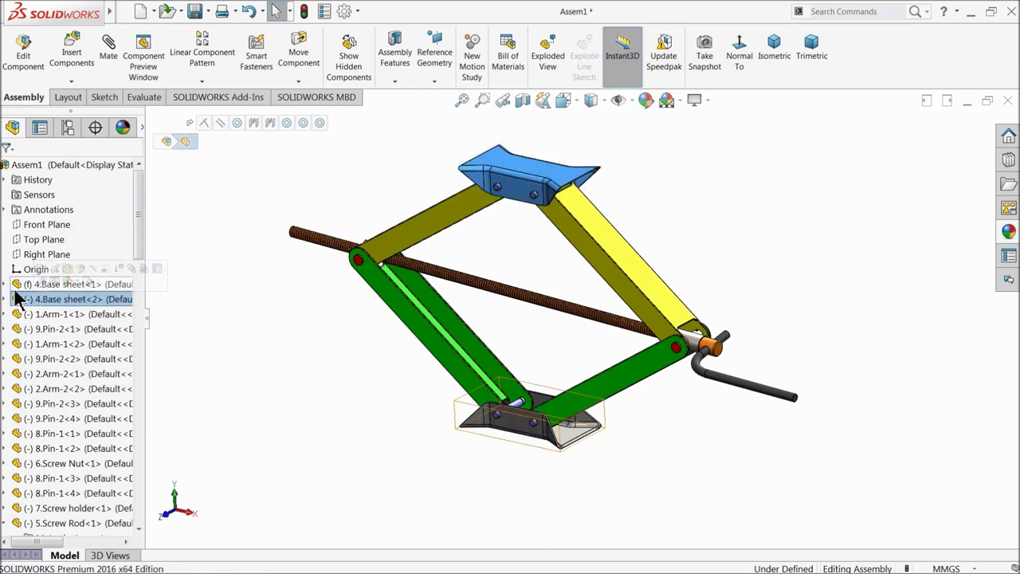
pyautogui.click(6, 284)
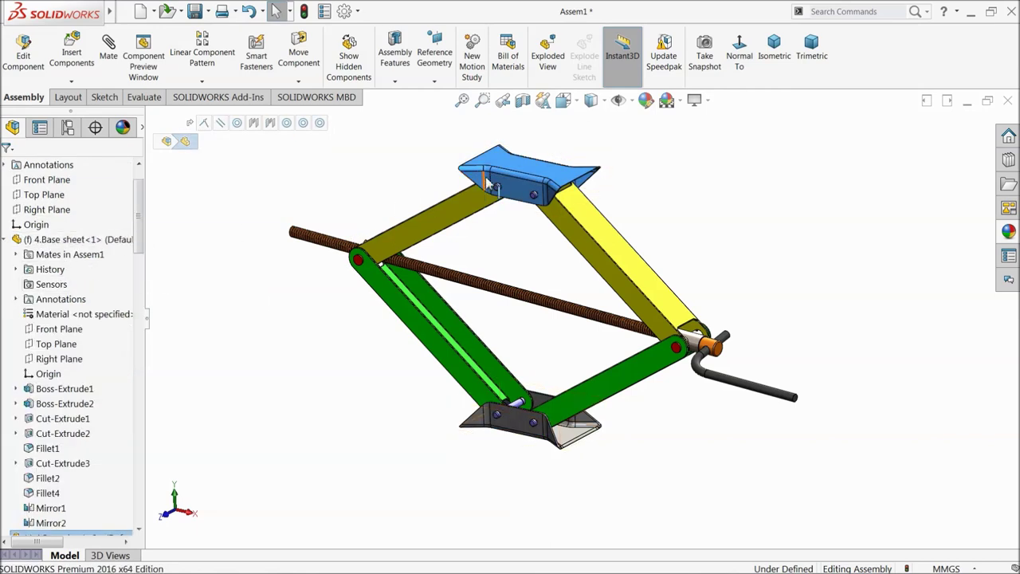
pyautogui.click(56, 359)
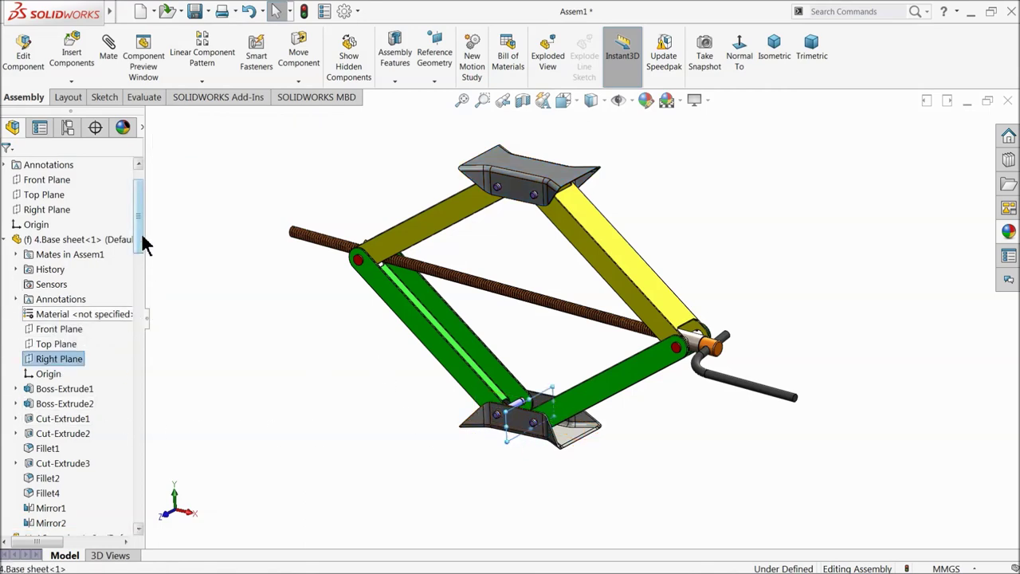
# Add 4.Base sheet<2>'s Right Plane and accept a Coincident mate between them
pyautogui.scroll(-5, 142, 263)
pyautogui.click(6, 306)
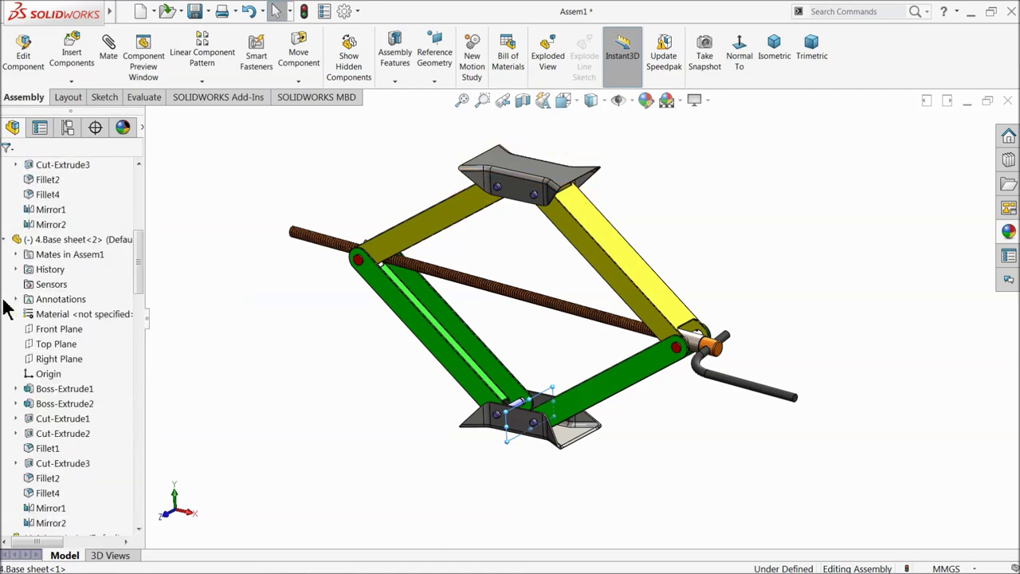
pyautogui.click(58, 359)
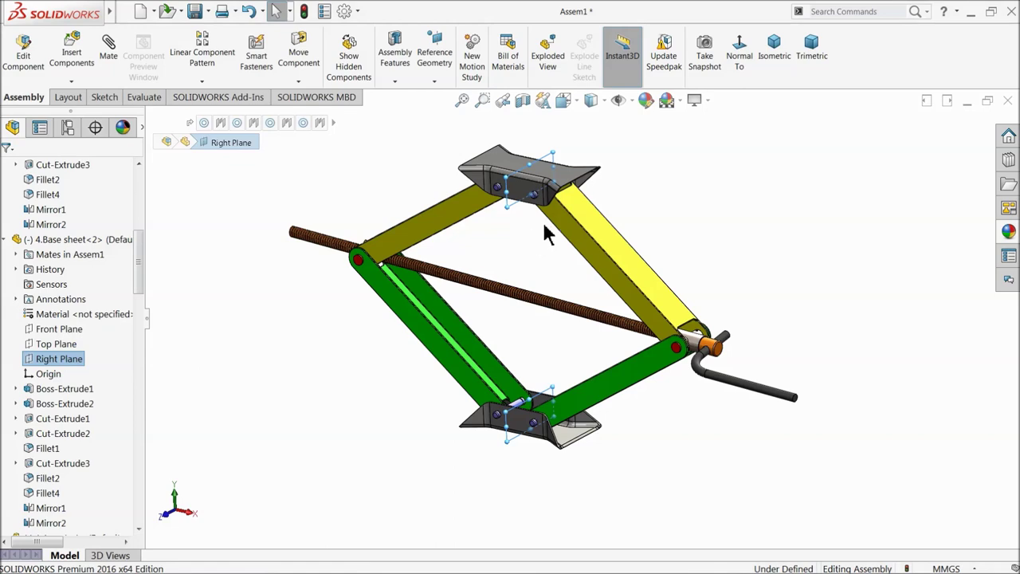
pyautogui.scroll(2, 547, 239)
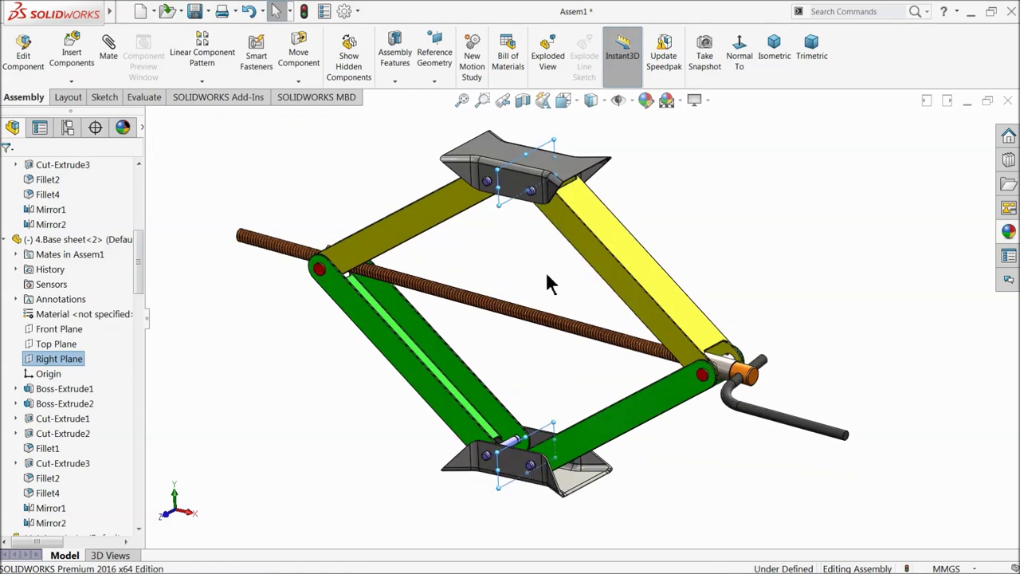
pyautogui.click(112, 70)
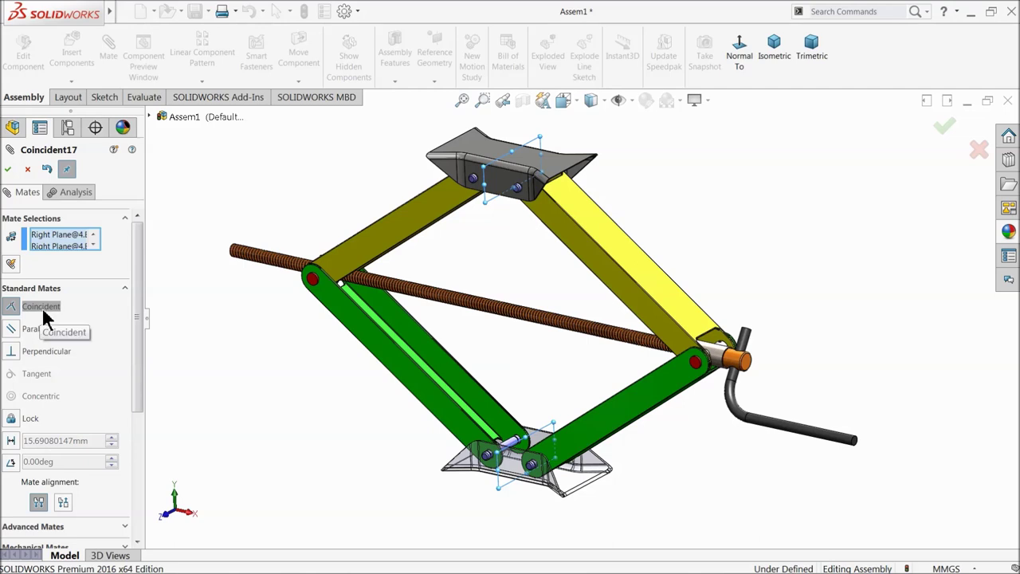
pyautogui.click(9, 170)
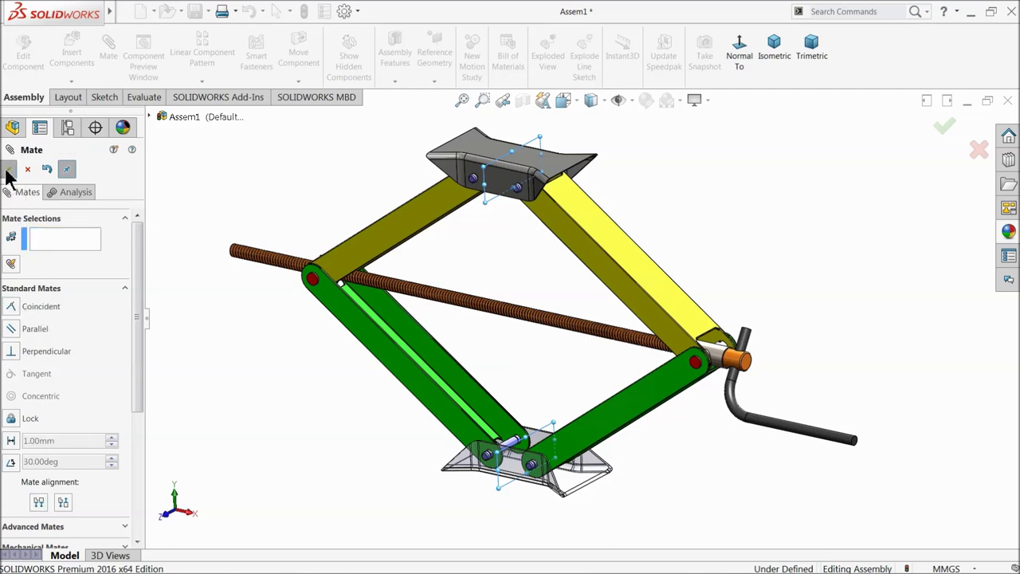
pyautogui.click(8, 169)
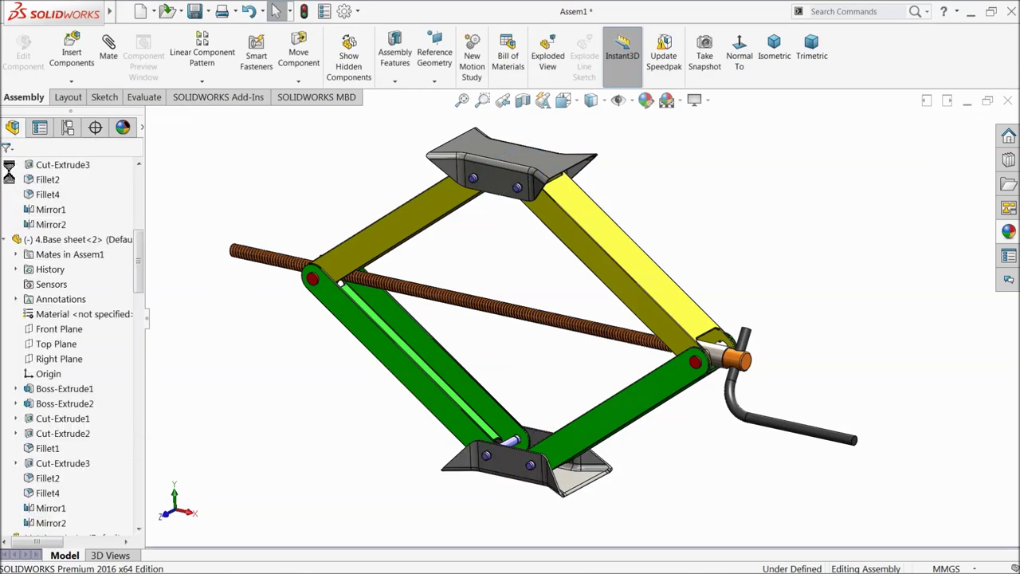
pyautogui.click(9, 239)
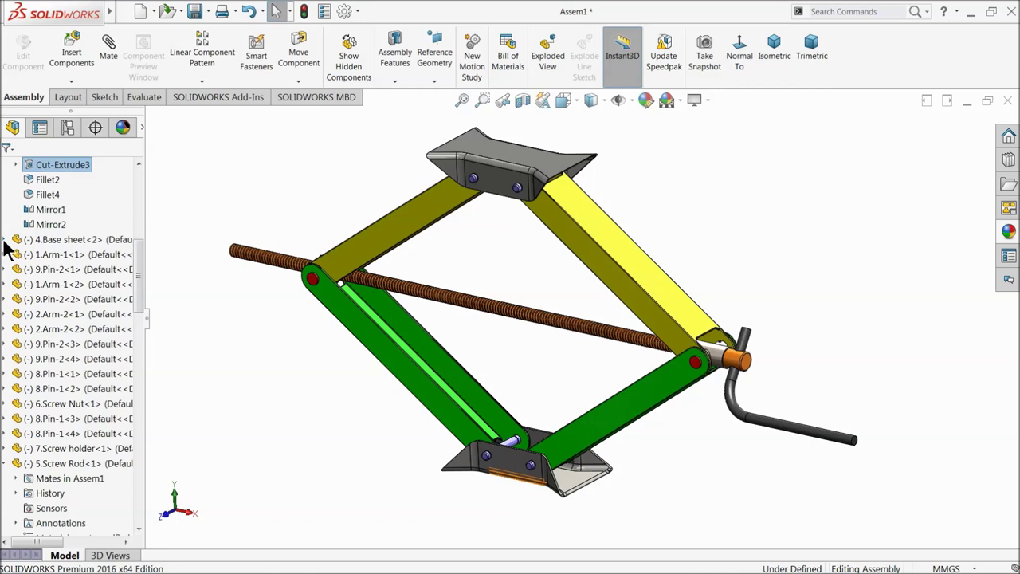
pyautogui.click(6, 483)
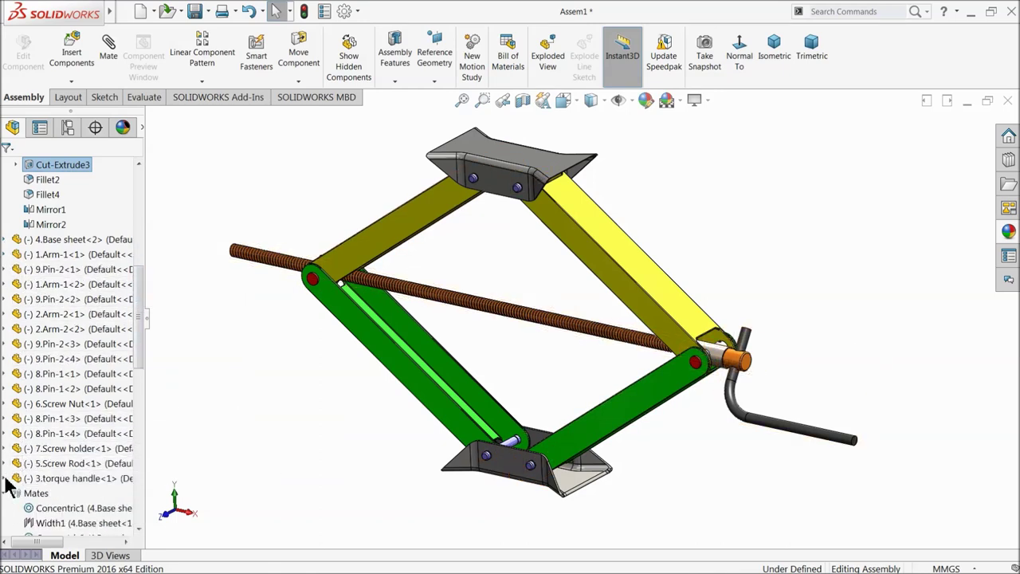
pyautogui.click(7, 492)
pyautogui.moveTo(507, 187); pyautogui.dragTo(563, 239)
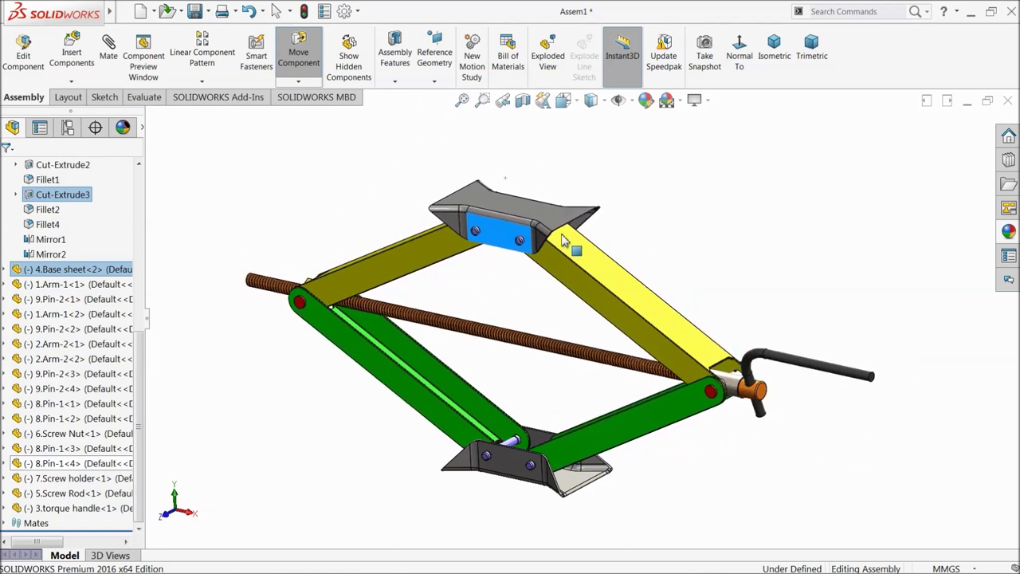
pyautogui.press('Escape')
pyautogui.scroll(-2, 579, 347)
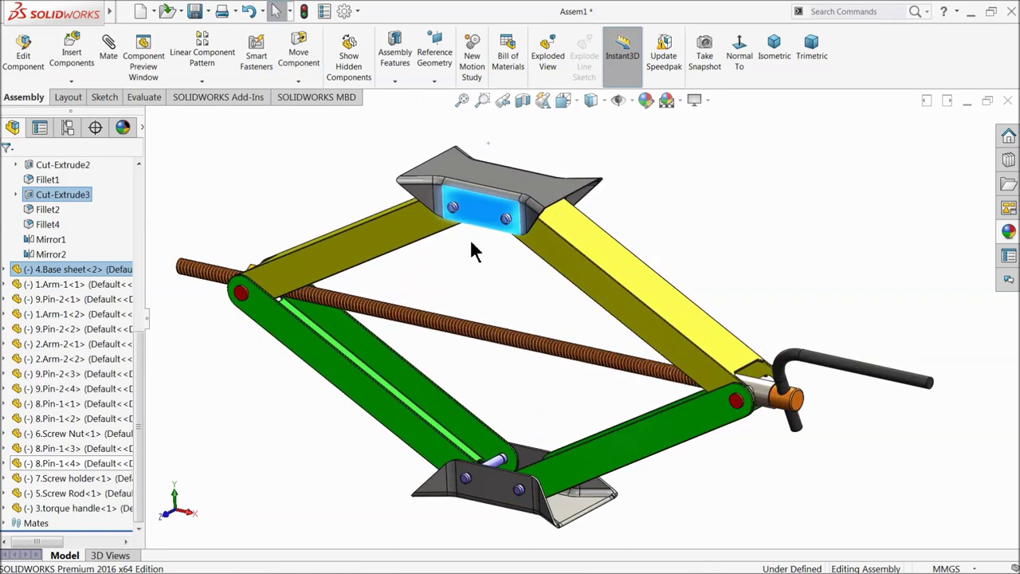
pyautogui.scroll(1, 494, 269)
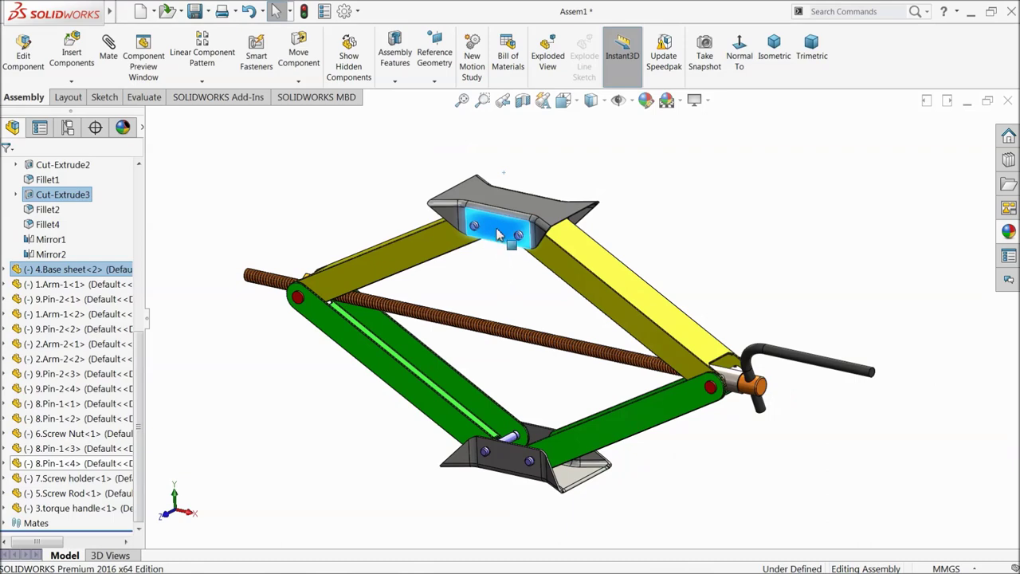
pyautogui.click(497, 233)
pyautogui.rightClick(474, 277)
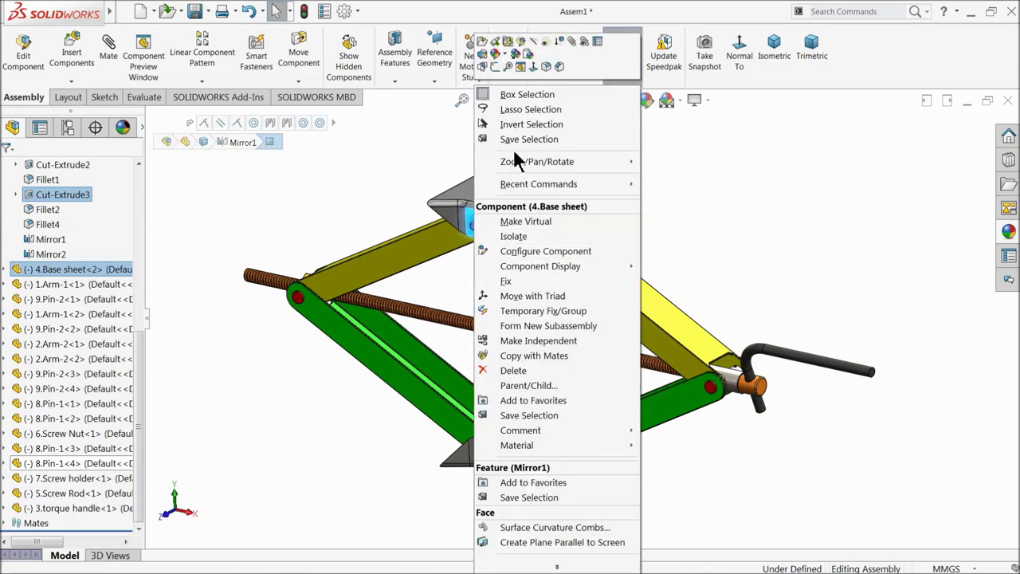
pyautogui.click(391, 164)
pyautogui.rightClick(392, 164)
pyautogui.click(423, 227)
pyautogui.moveTo(487, 287); pyautogui.dragTo(482, 308)
pyautogui.rightClick(561, 164)
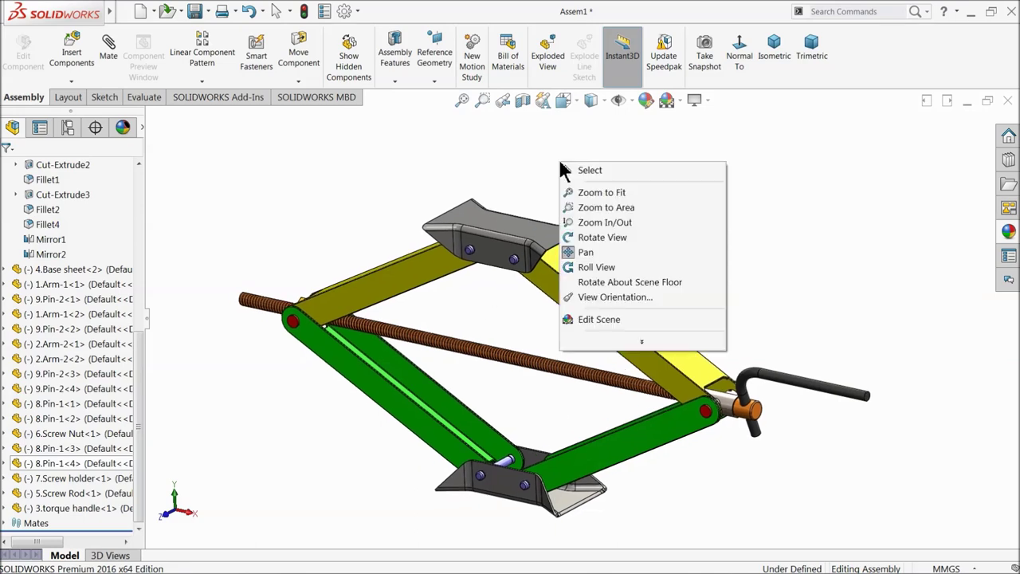
pyautogui.click(512, 189)
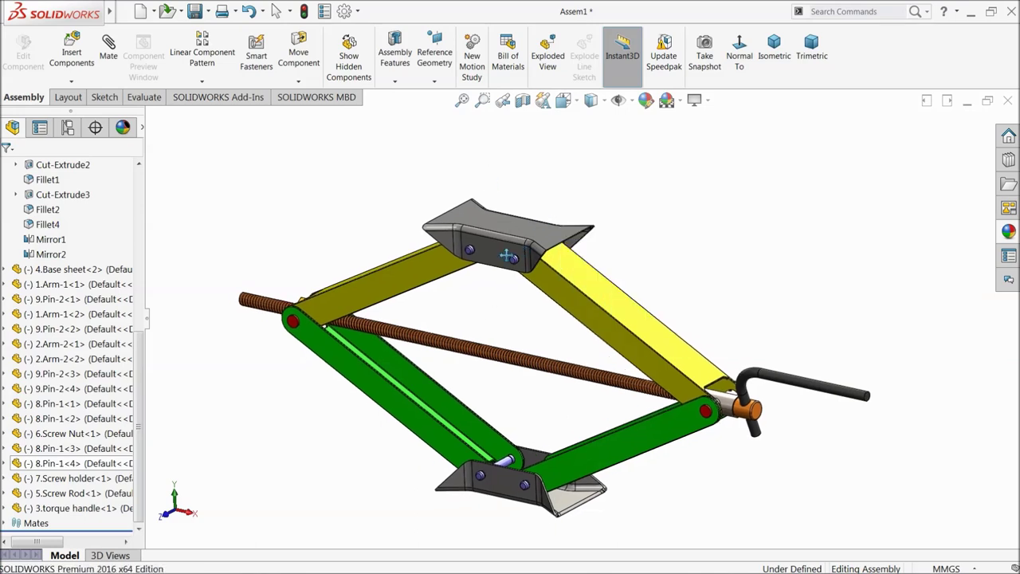
pyautogui.moveTo(506, 255)
pyautogui.mouseDown()
pyautogui.moveTo(504, 215)
pyautogui.moveTo(507, 265)
pyautogui.mouseUp()
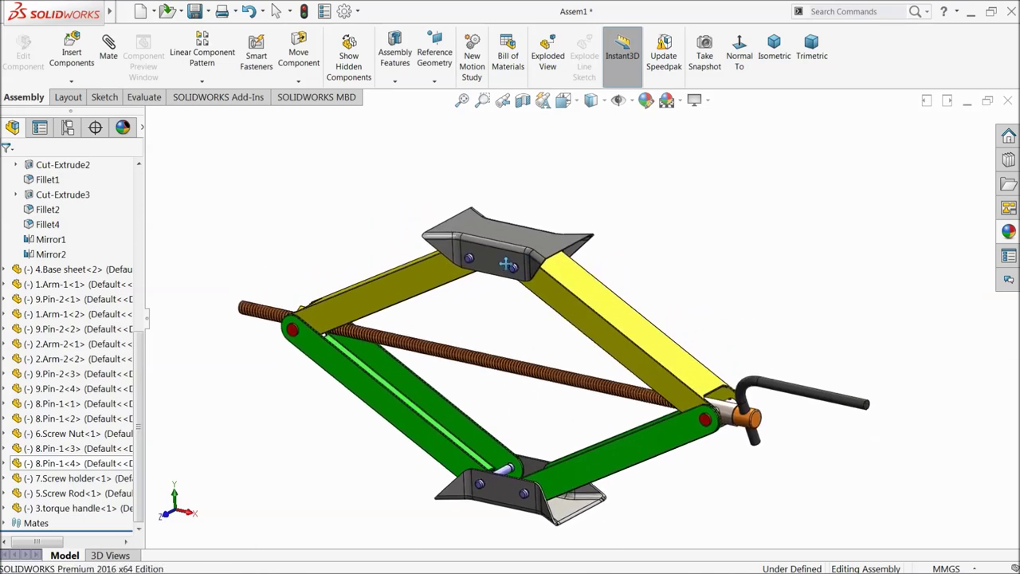
pyautogui.rightClick(406, 153)
pyautogui.click(425, 160)
pyautogui.click(482, 260)
pyautogui.moveTo(481, 260); pyautogui.dragTo(504, 224)
pyautogui.rightClick(391, 185)
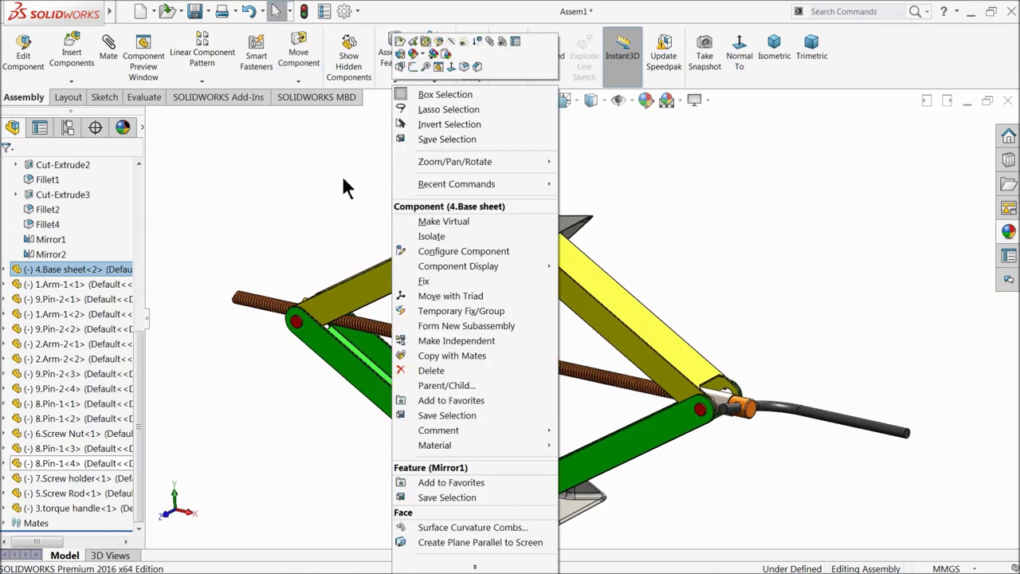
pyautogui.click(351, 189)
pyautogui.rightClick(356, 185)
pyautogui.click(369, 217)
pyautogui.moveTo(369, 205); pyautogui.dragTo(365, 202)
pyautogui.rightClick(339, 170)
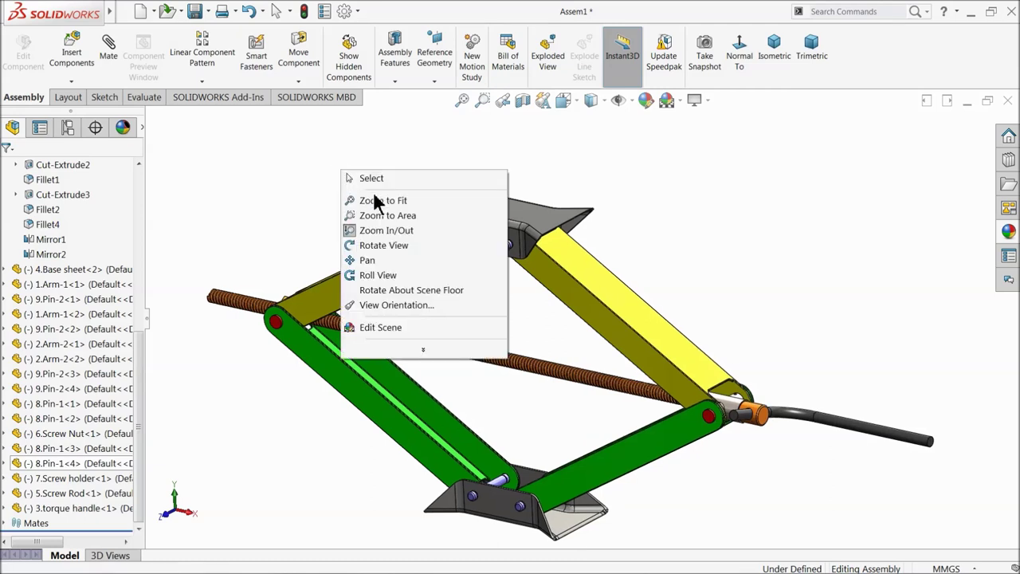
pyautogui.click(378, 180)
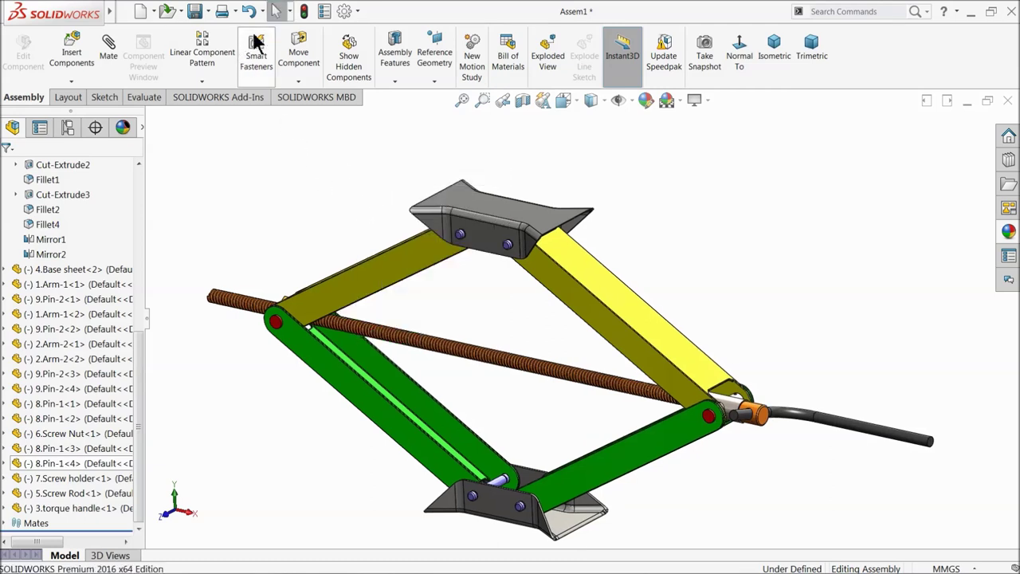
# Rebuild and save the assembly, then collapse the base sheet subtree
pyautogui.click(195, 12)
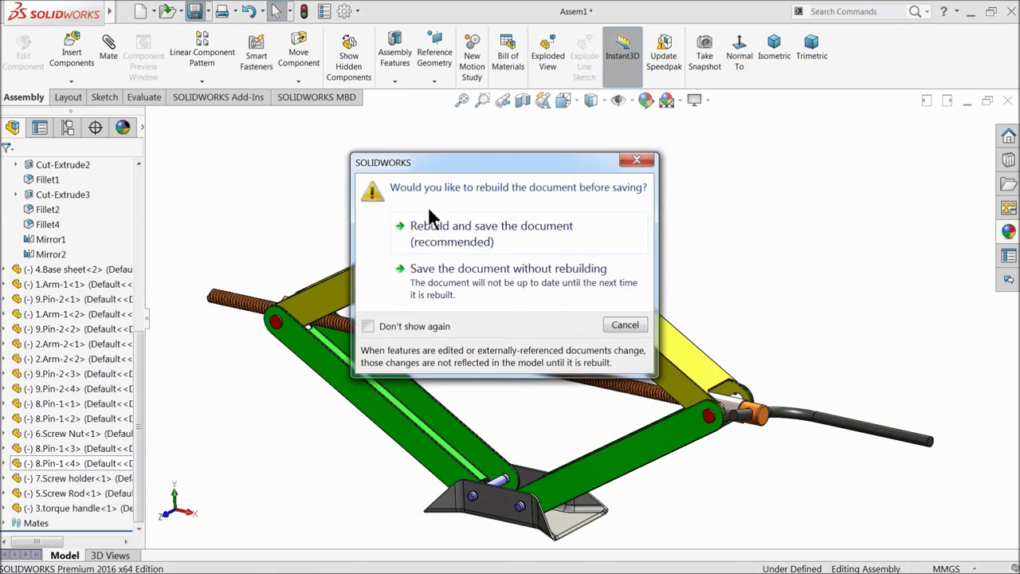
pyautogui.click(449, 232)
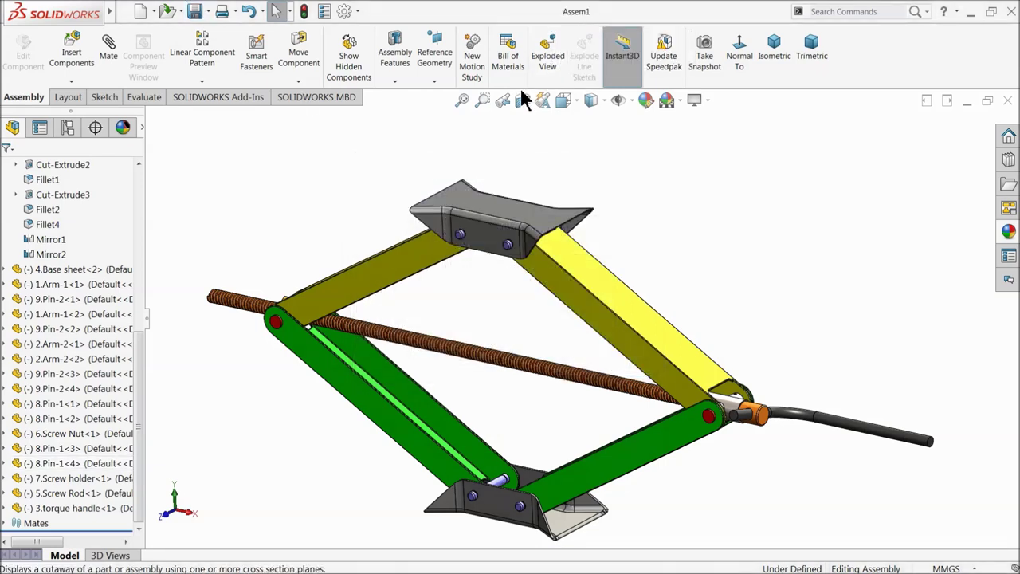
pyautogui.scroll(3, 137, 319)
pyautogui.moveTo(137, 319); pyautogui.dragTo(136, 183)
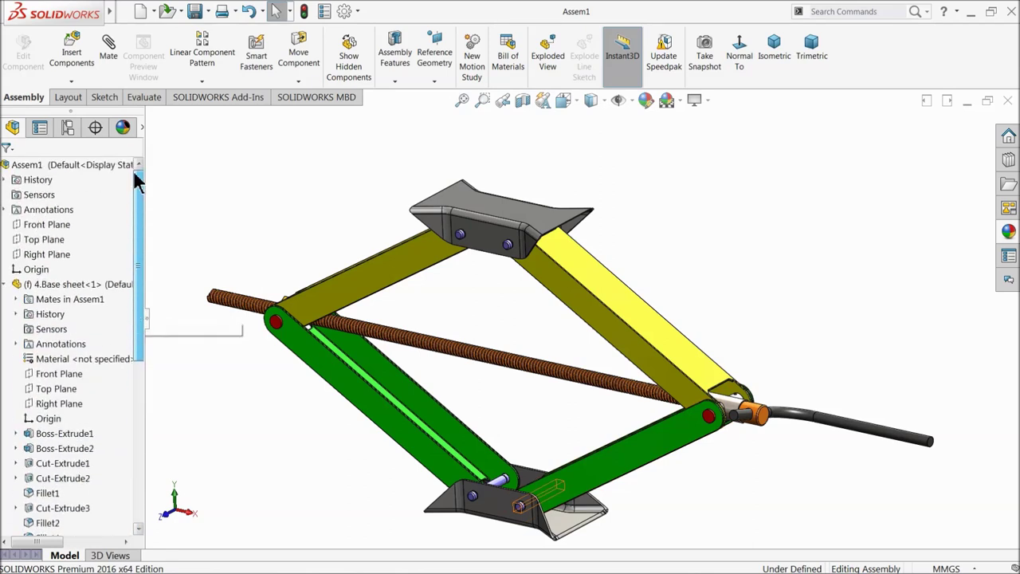
pyautogui.click(4, 284)
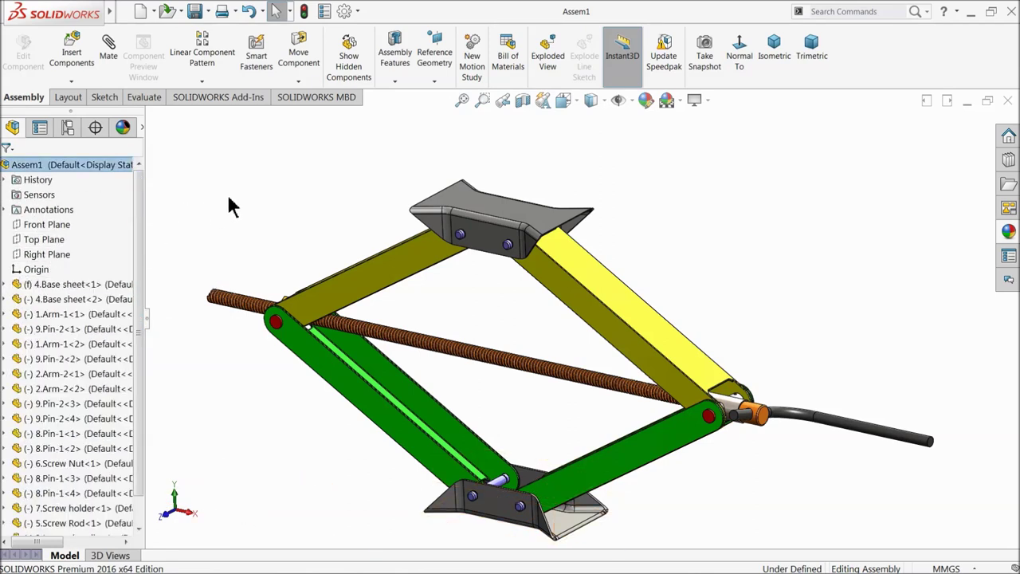
# Drag the top base sheet upward to re-pose the jack
pyautogui.moveTo(449, 243); pyautogui.dragTo(482, 223)
pyautogui.press('Escape')
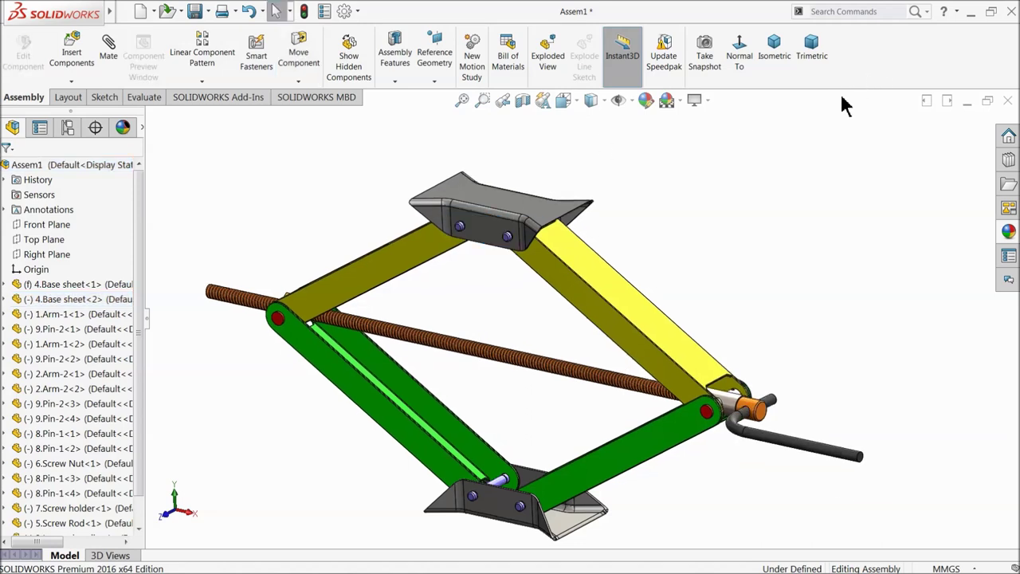
pyautogui.click(74, 55)
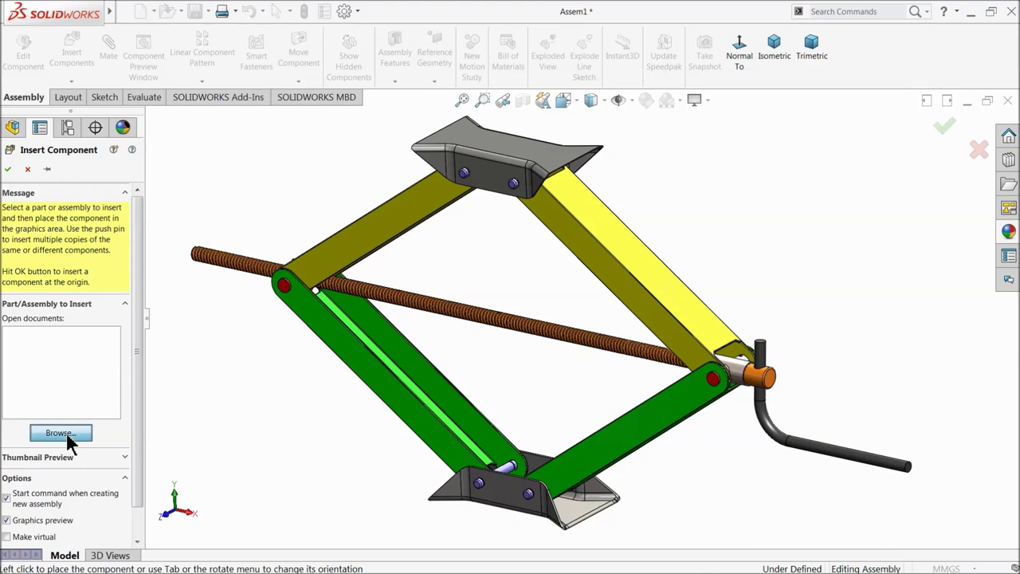
# Insert the 10.socket set screw part and place it near the screw holder
pyautogui.click(60, 432)
pyautogui.click(371, 273)
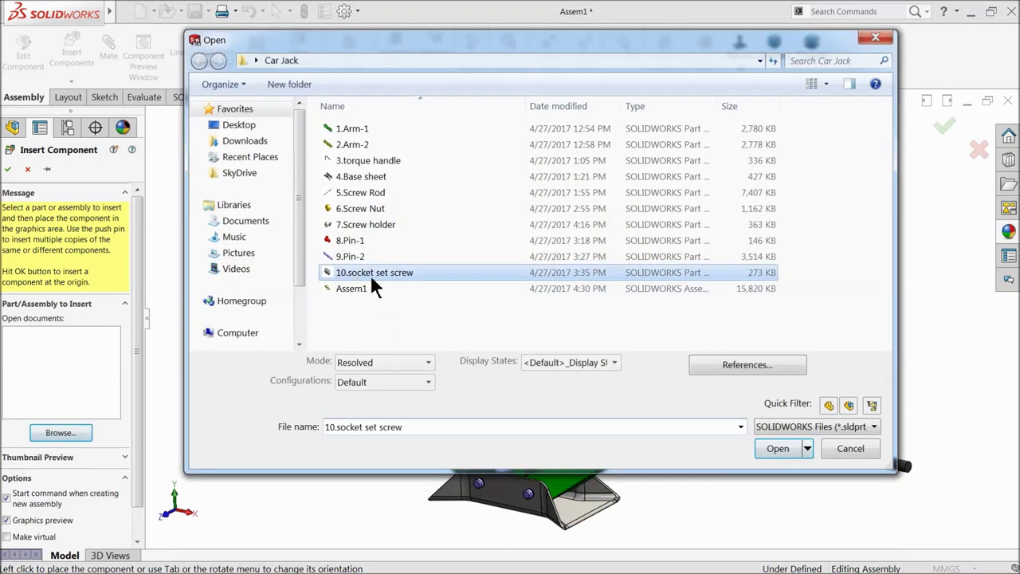
pyautogui.click(780, 449)
pyautogui.scroll(-6, 773, 375)
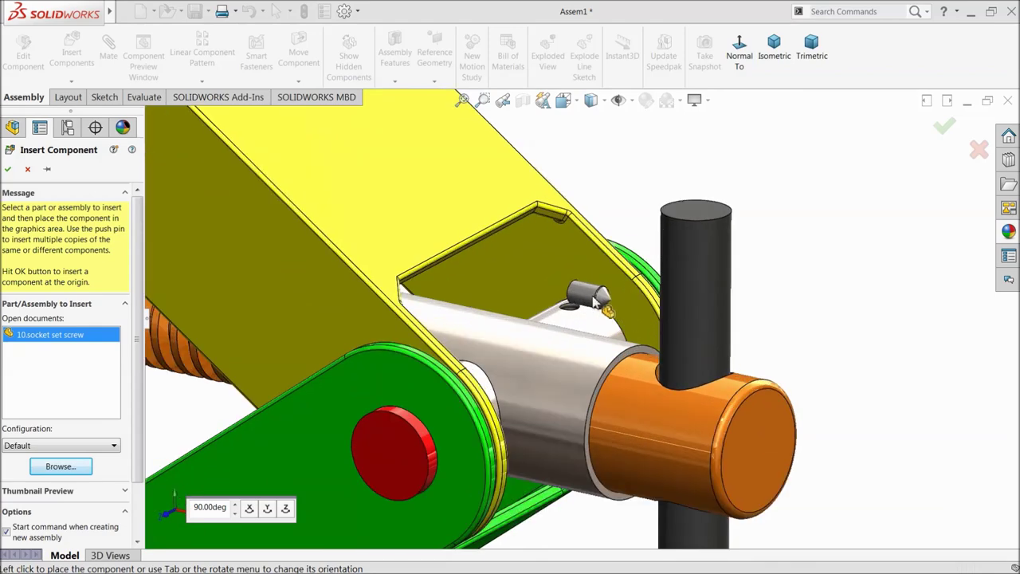
pyautogui.click(574, 309)
pyautogui.moveTo(571, 314); pyautogui.dragTo(548, 405, button='middle')
pyautogui.moveTo(548, 405); pyautogui.dragTo(685, 261)
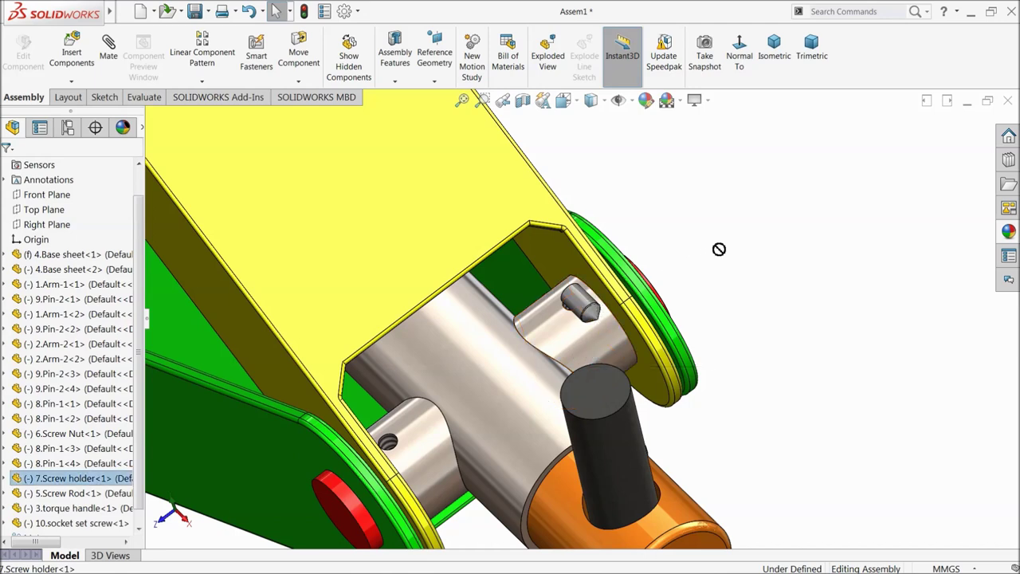
pyautogui.moveTo(585, 307)
pyautogui.mouseDown()
pyautogui.moveTo(629, 251)
pyautogui.moveTo(589, 276)
pyautogui.moveTo(580, 311)
pyautogui.moveTo(574, 285)
pyautogui.moveTo(694, 228)
pyautogui.mouseUp()
# Copy the set screw to make three more instances beside the model
pyautogui.click(580, 311)
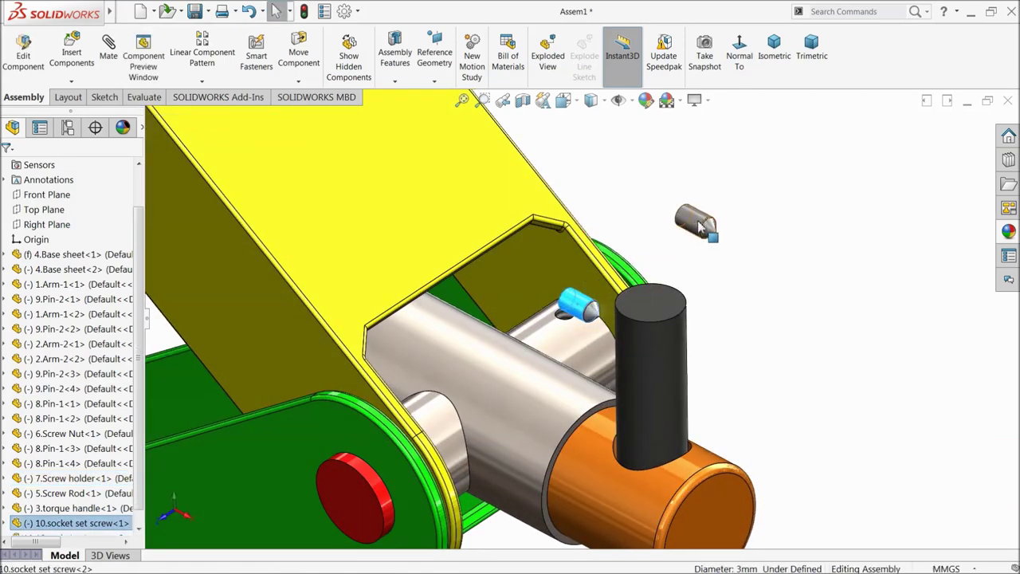
pyautogui.keyDown('ctrl'); pyautogui.moveTo(695, 231); pyautogui.dragTo(746, 275); pyautogui.keyUp('ctrl')
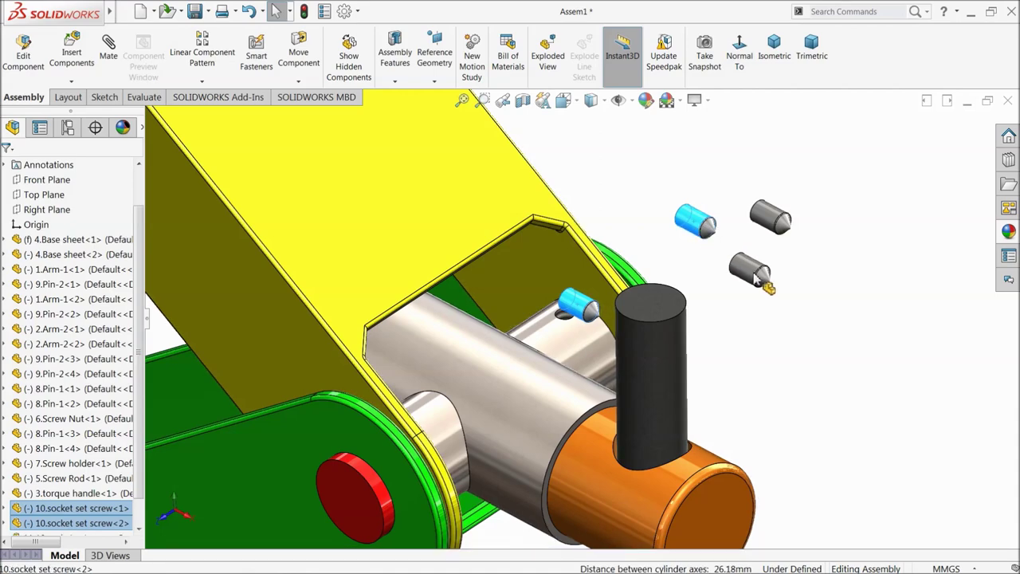
pyautogui.scroll(-3, 527, 303)
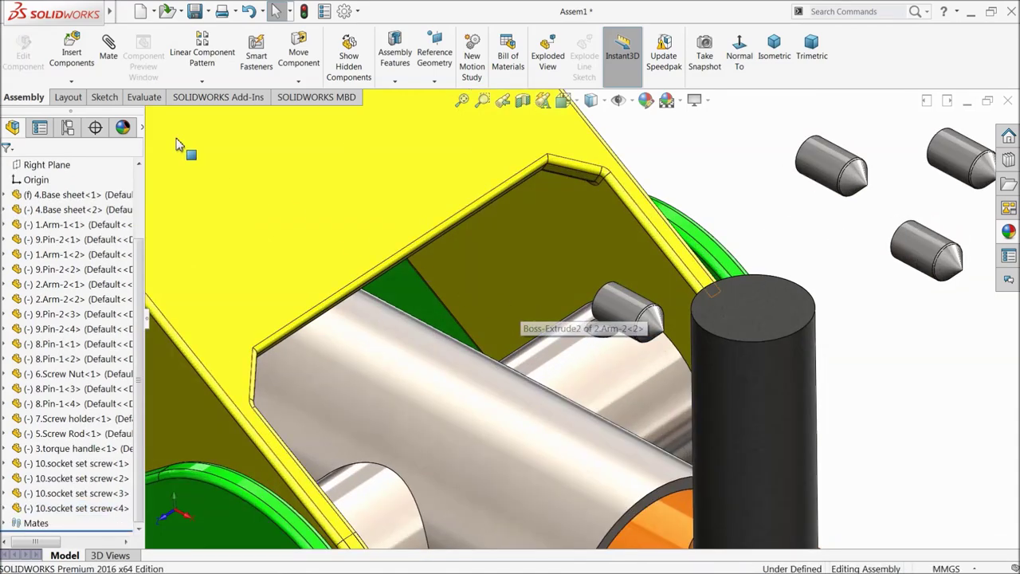
pyautogui.click(107, 46)
# Mate the first set screw concentric with a screw holder hole, flipping its alignment
pyautogui.scroll(-2, 629, 332)
pyautogui.click(631, 295)
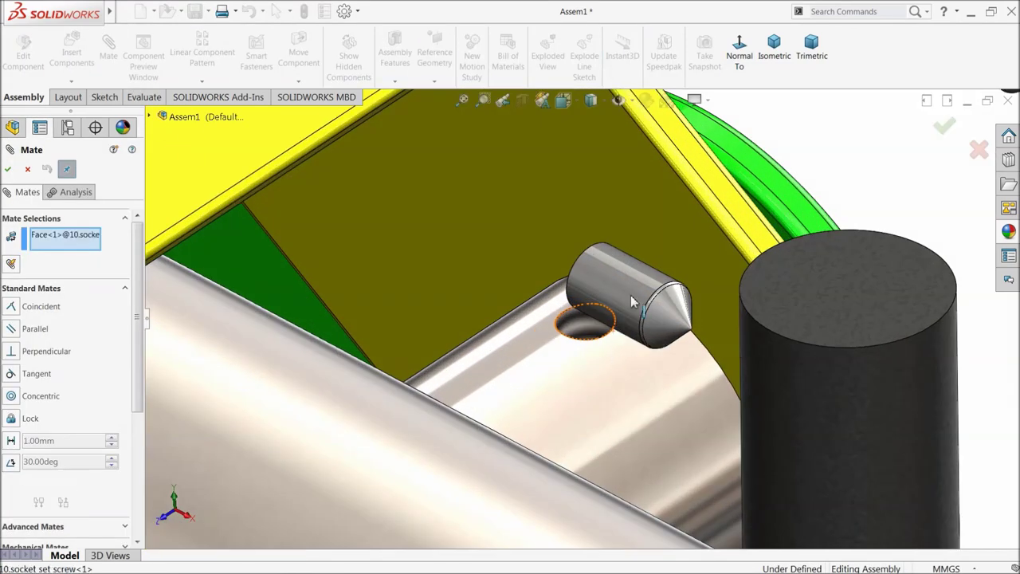
pyautogui.click(588, 330)
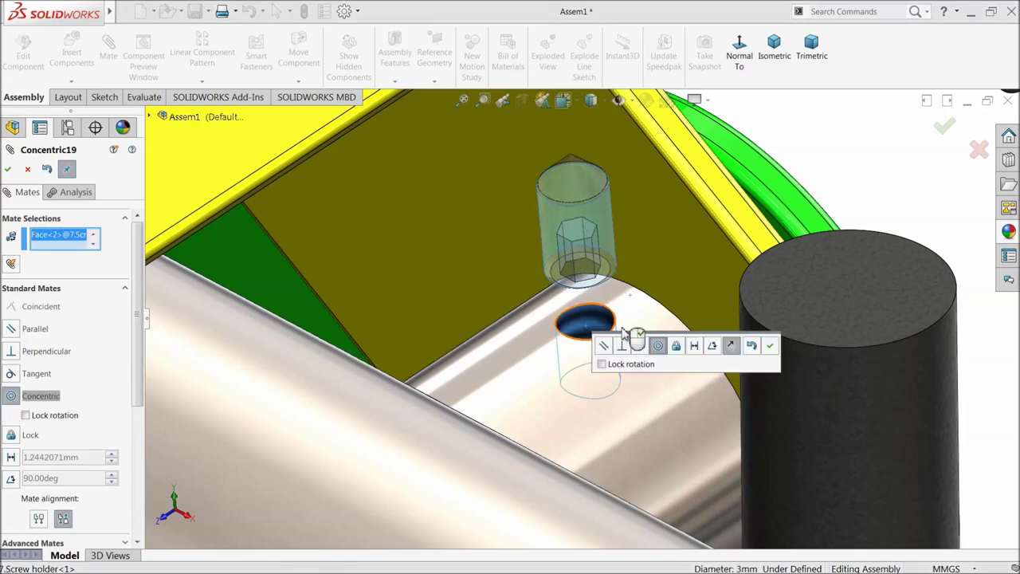
pyautogui.click(731, 345)
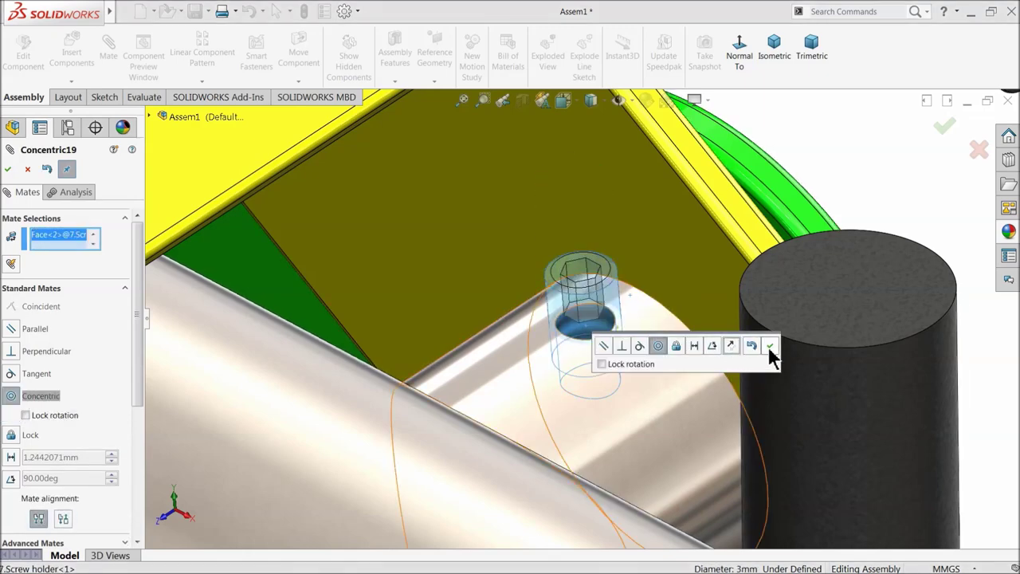
pyautogui.click(770, 346)
pyautogui.scroll(4, 608, 342)
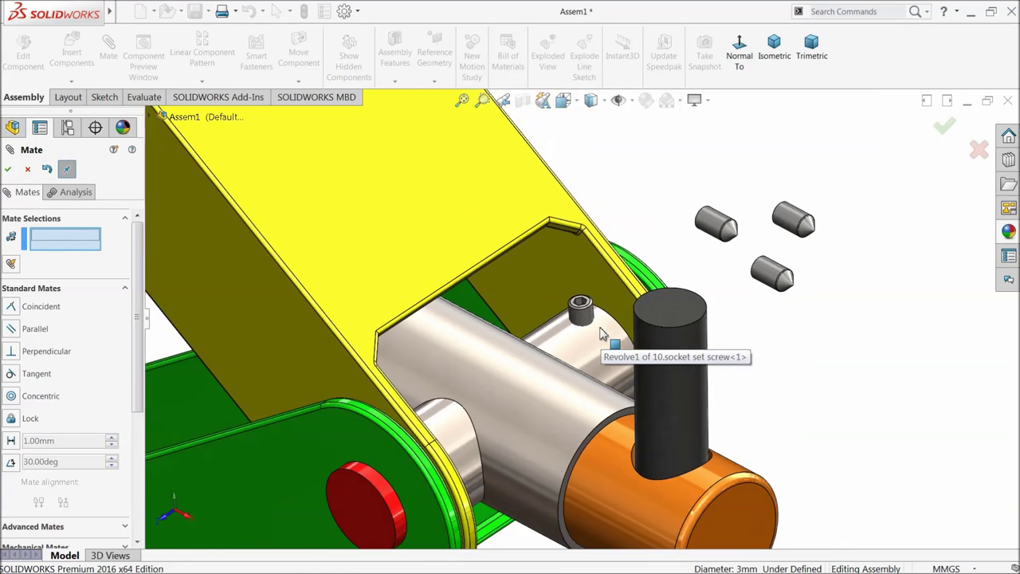
# Mate a second set screw concentric with another screw holder hole and close the mate settings
pyautogui.click(722, 230)
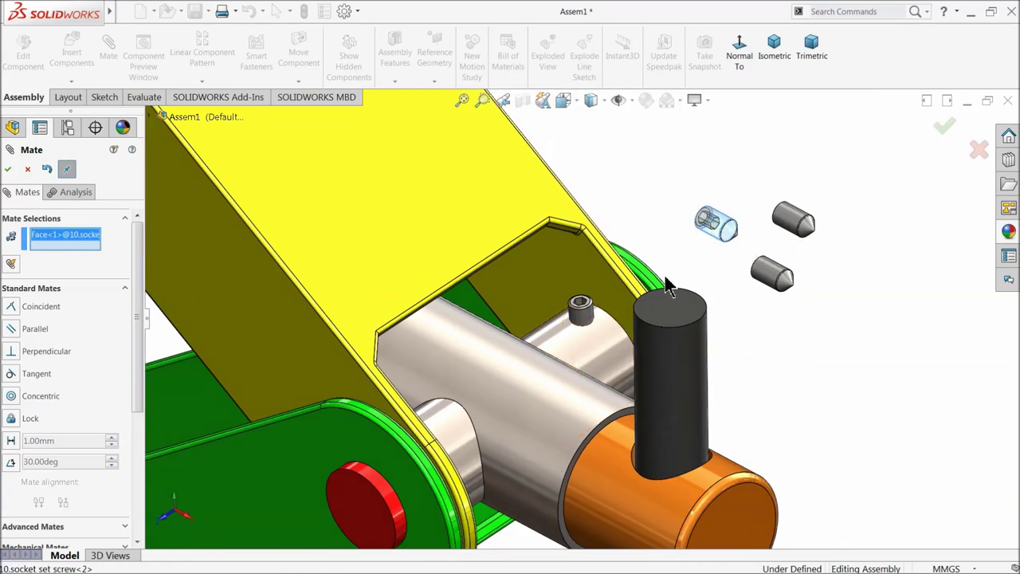
pyautogui.moveTo(430, 457)
pyautogui.mouseDown(button='middle')
pyautogui.moveTo(410, 430)
pyautogui.moveTo(419, 452)
pyautogui.mouseUp(button='middle')
pyautogui.scroll(5, 419, 452)
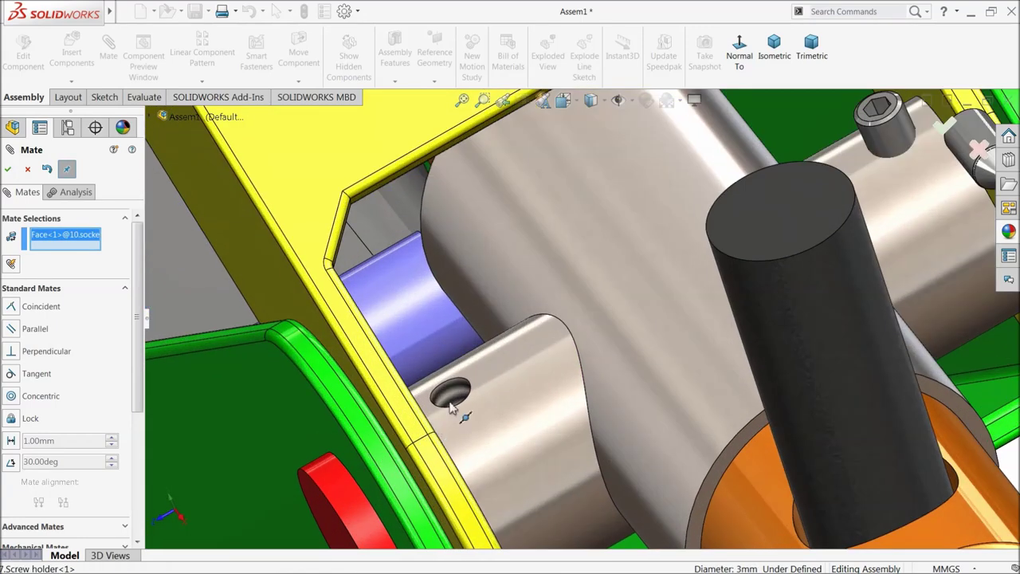
pyautogui.click(452, 398)
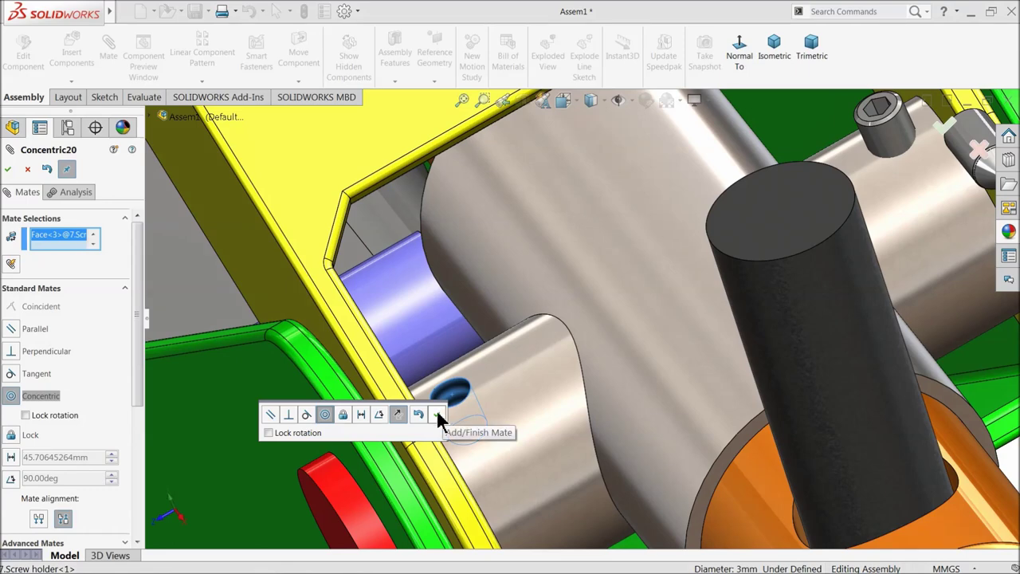
pyautogui.scroll(-5, 619, 384)
pyautogui.moveTo(619, 385); pyautogui.dragTo(667, 363, button='middle')
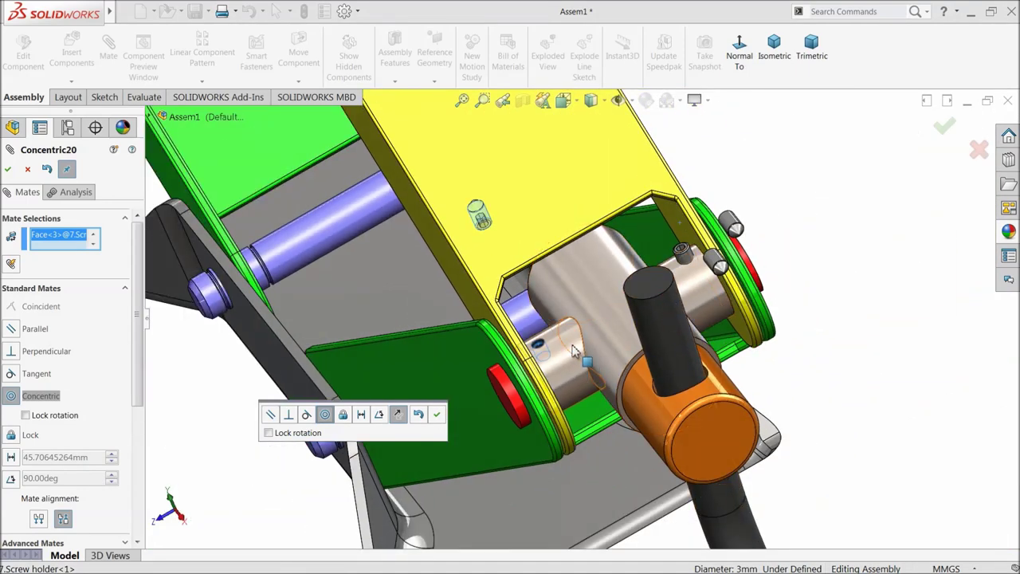
pyautogui.click(501, 380)
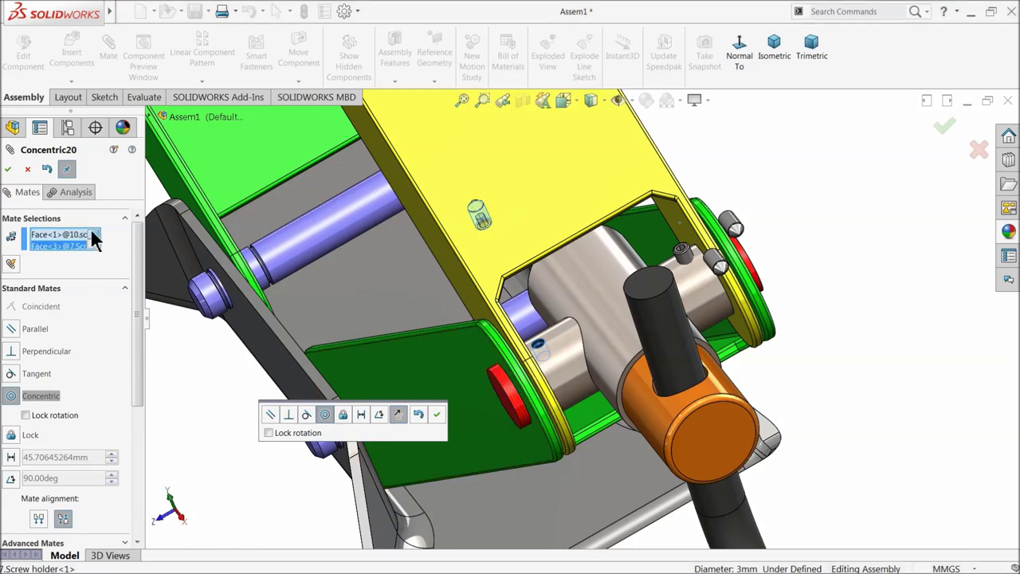
pyautogui.scroll(3, 634, 275)
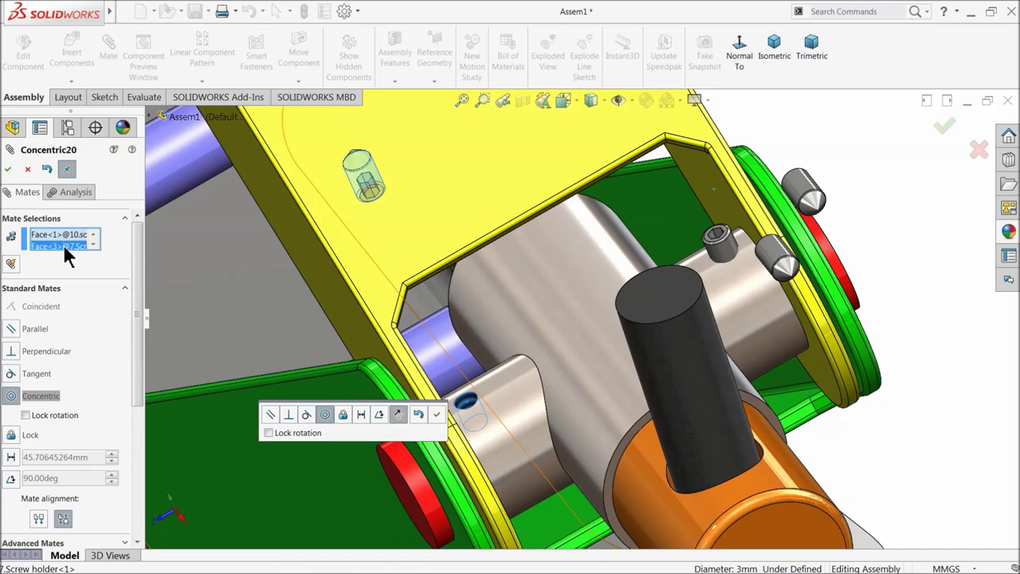
pyautogui.click(7, 169)
pyautogui.click(7, 169)
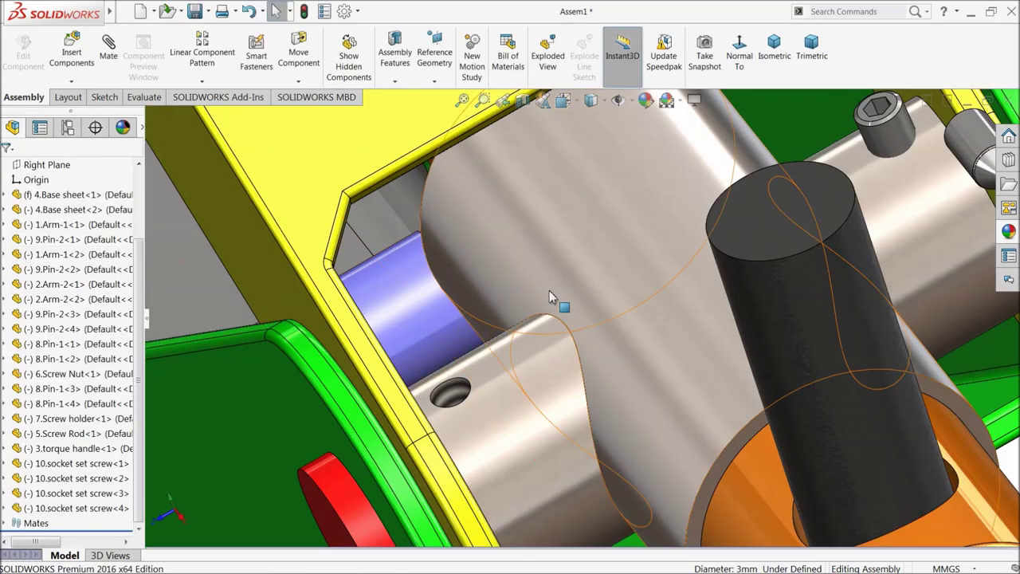
# Move a set screw to the screw holder and mate it concentric with the hole, flipped
pyautogui.scroll(-5, 613, 329)
pyautogui.moveTo(771, 231); pyautogui.dragTo(526, 339)
pyautogui.scroll(2, 526, 338)
pyautogui.scroll(2, 526, 339)
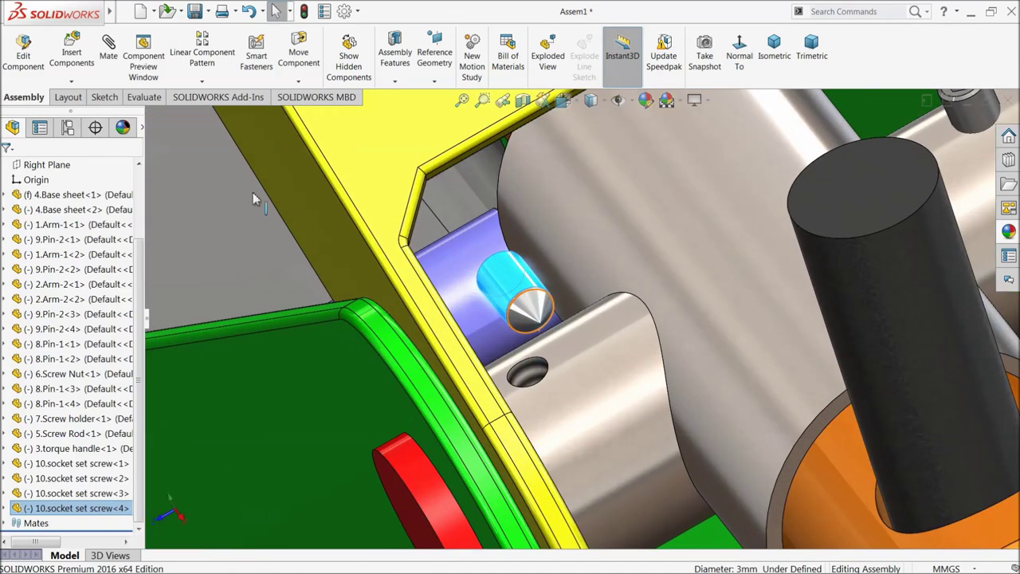
pyautogui.click(109, 62)
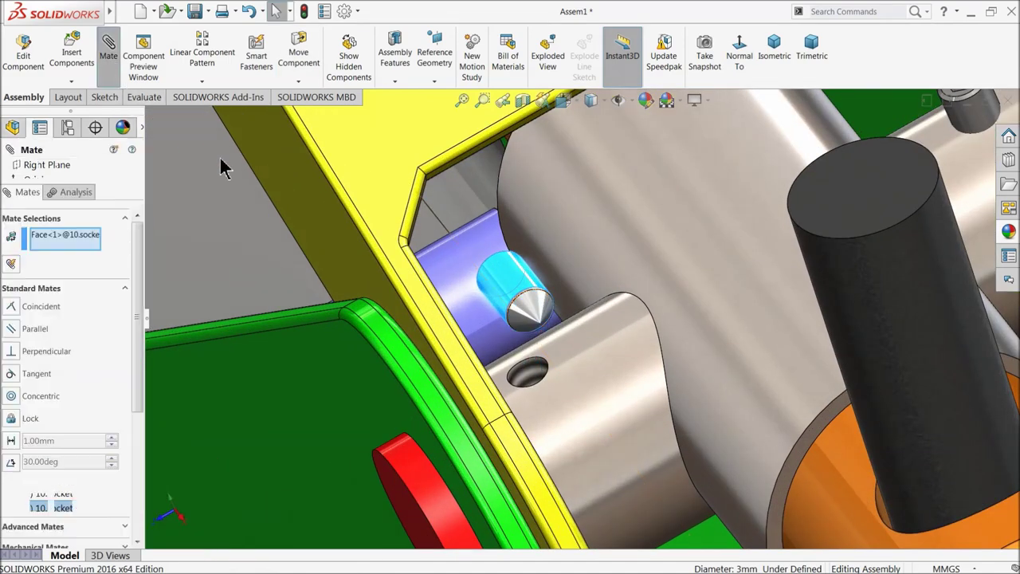
pyautogui.click(530, 376)
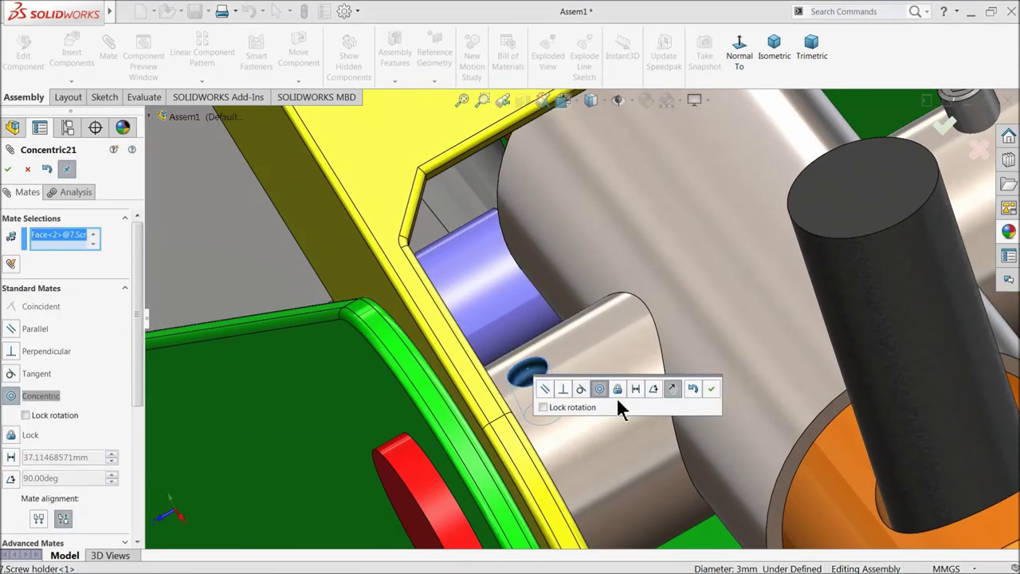
pyautogui.scroll(-5, 616, 396)
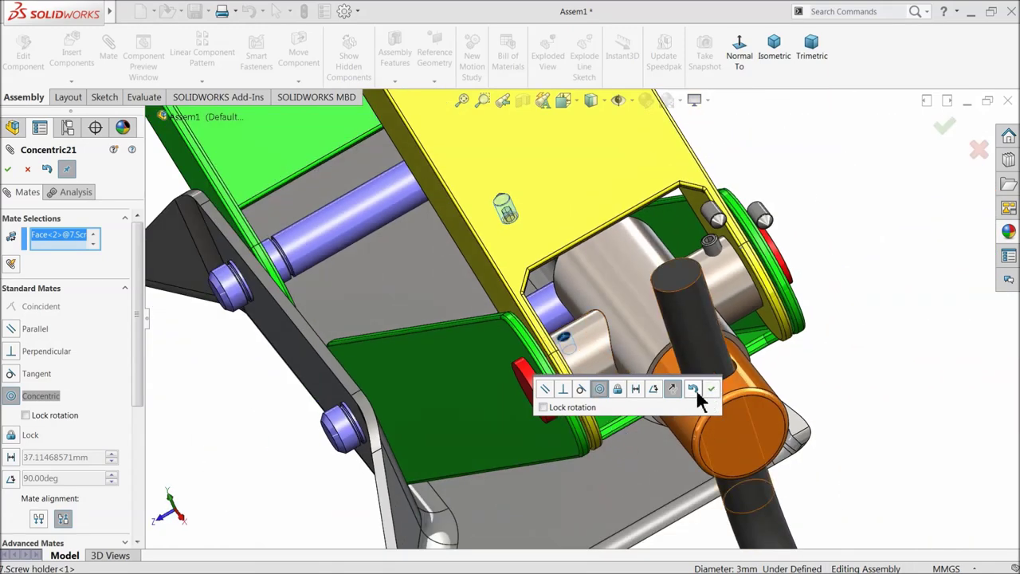
pyautogui.click(674, 389)
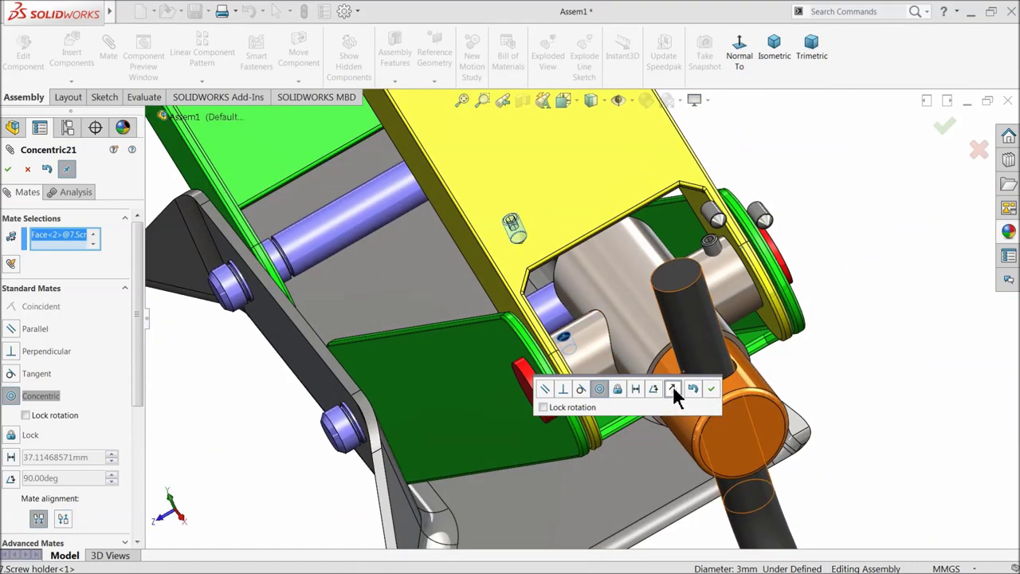
pyautogui.click(711, 388)
# Seat the set screw's tip coincident on the pin's end face
pyautogui.scroll(-4, 495, 227)
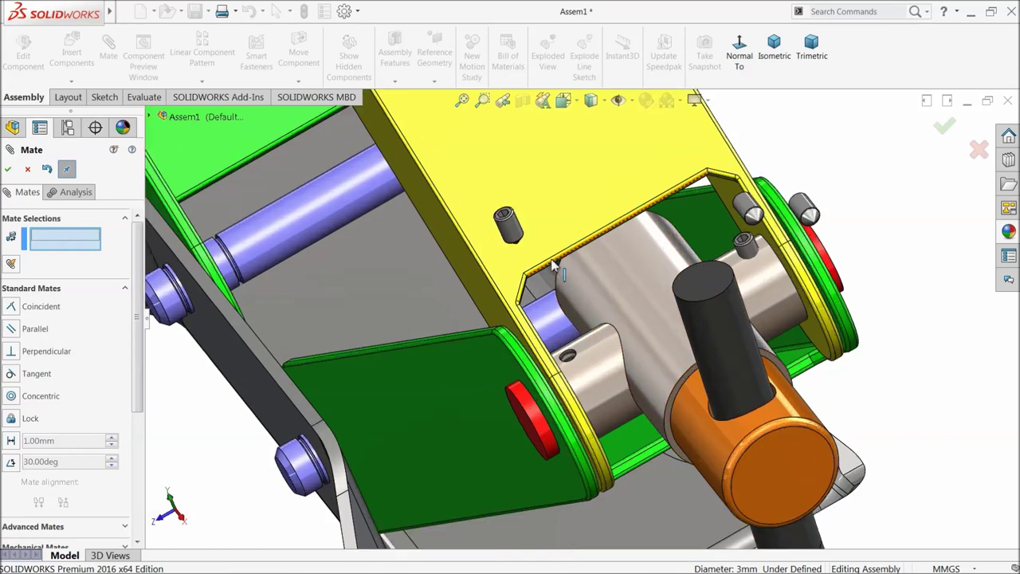
pyautogui.moveTo(492, 226); pyautogui.dragTo(563, 330, button='middle')
pyautogui.scroll(-5, 804, 375)
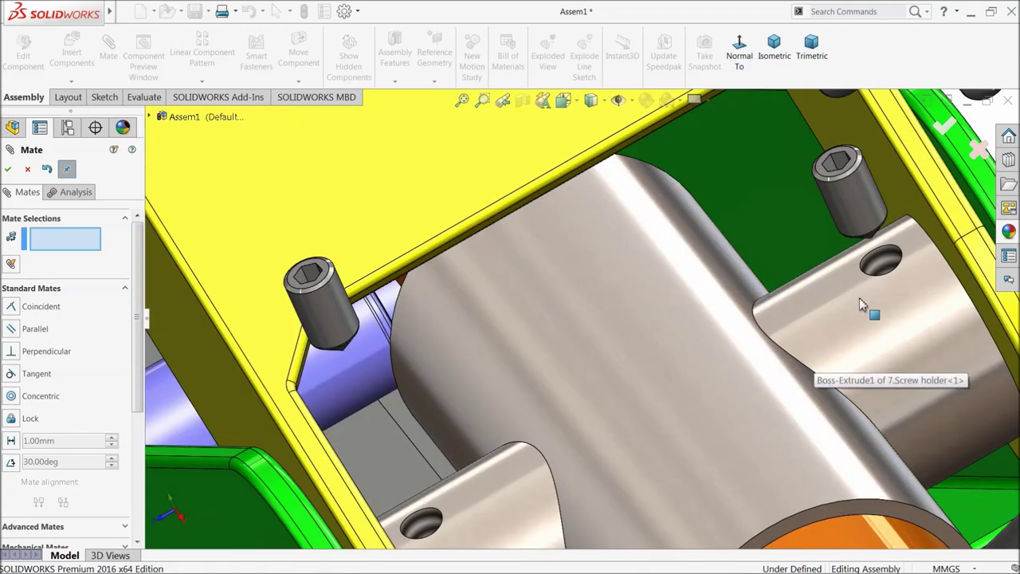
pyautogui.scroll(-4, 890, 361)
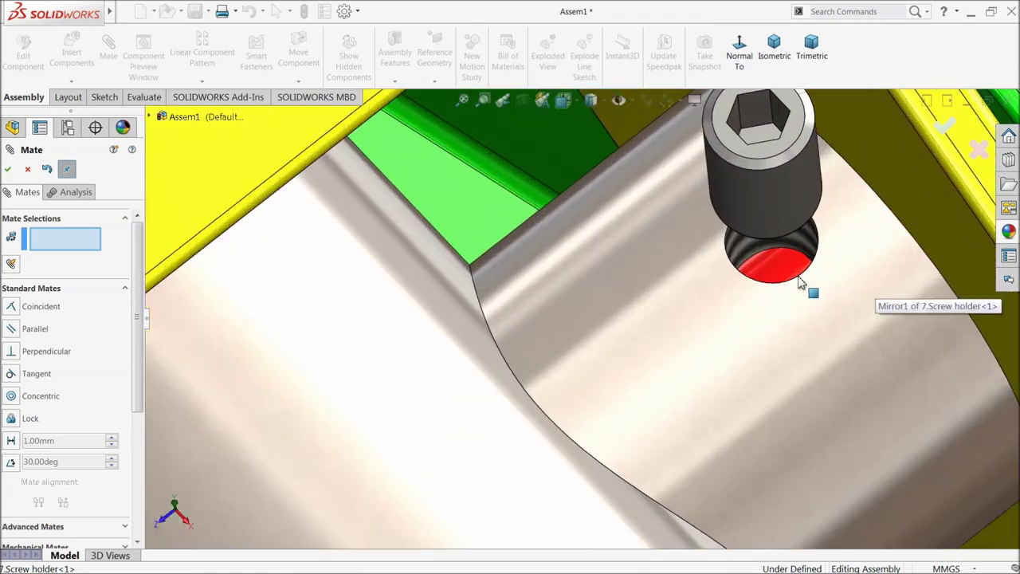
pyautogui.click(780, 273)
pyautogui.scroll(9, 780, 272)
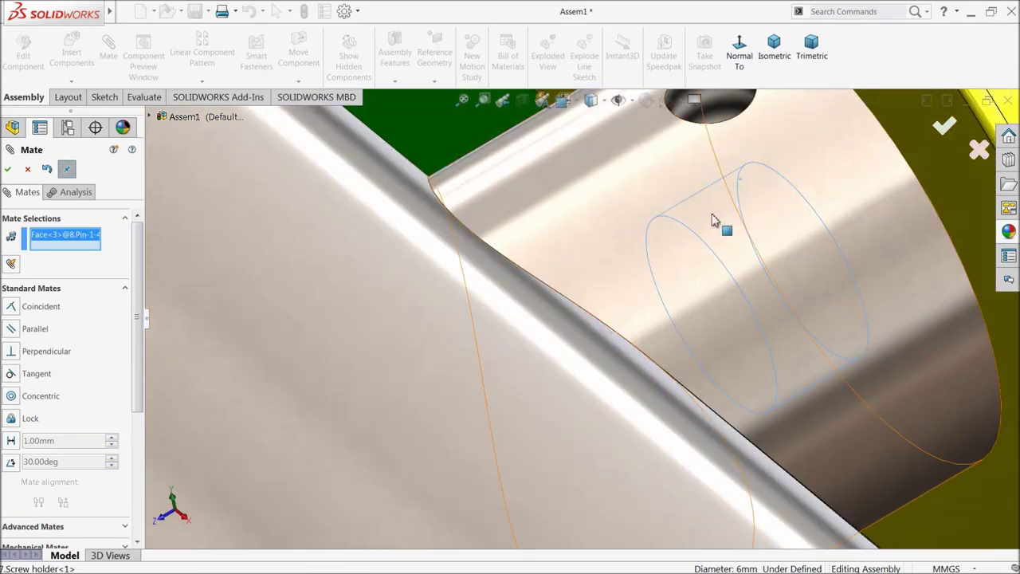
pyautogui.scroll(-6, 631, 252)
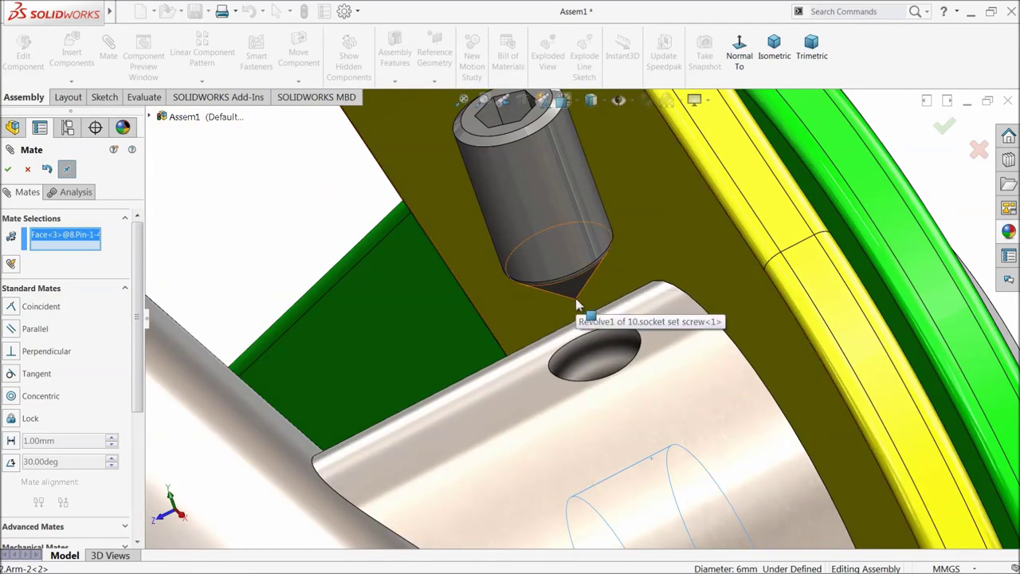
pyautogui.click(577, 303)
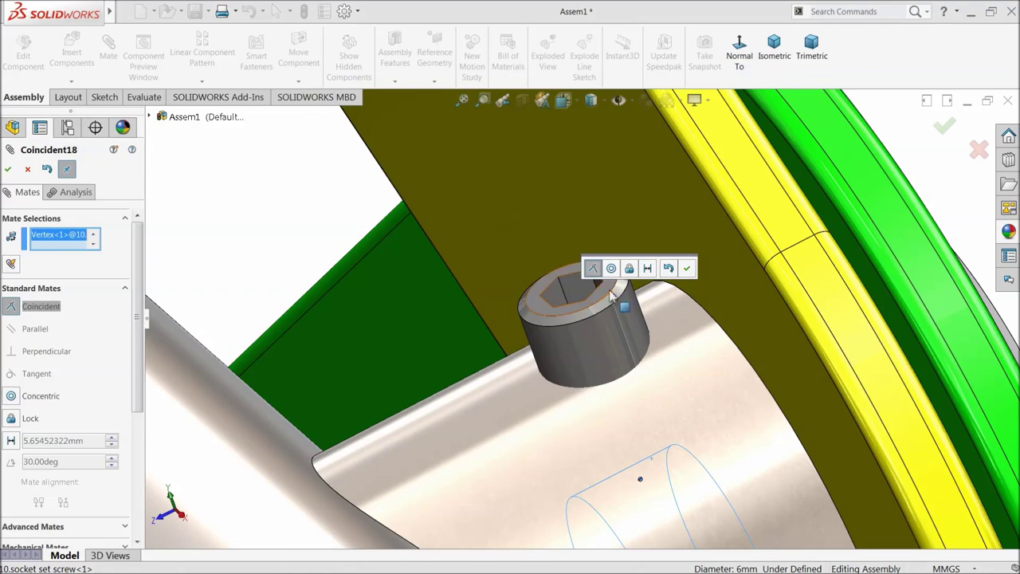
pyautogui.click(688, 269)
# Seat the second set screw's tip coincident on the other pin
pyautogui.scroll(5, 439, 394)
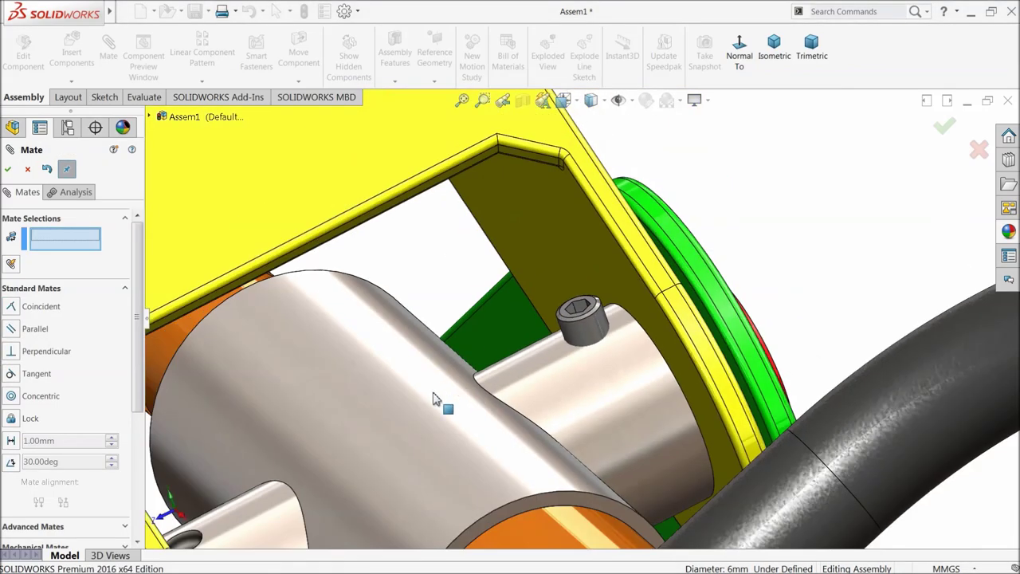
pyautogui.moveTo(439, 394); pyautogui.dragTo(394, 442, button='middle')
pyautogui.scroll(-5, 359, 383)
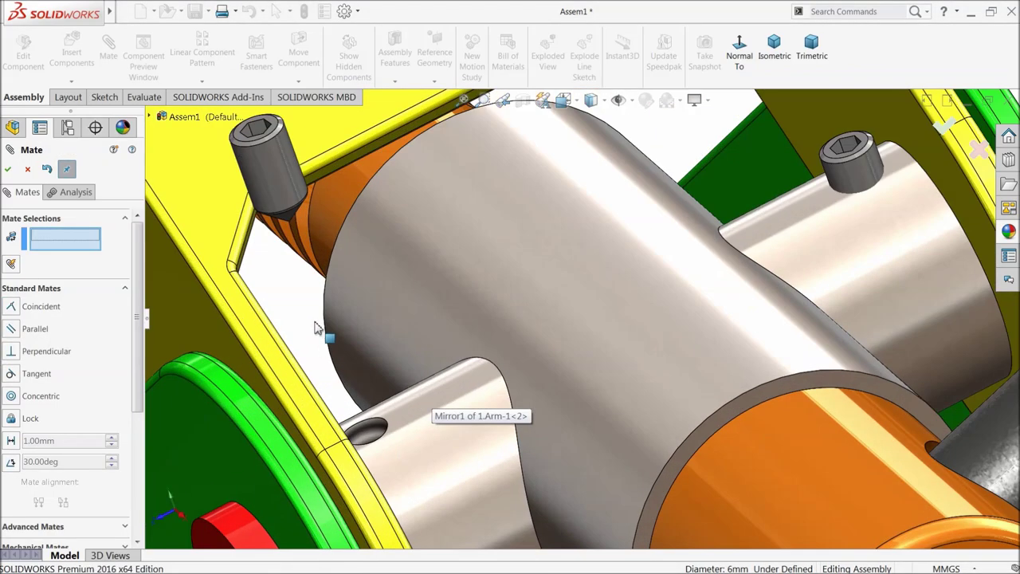
pyautogui.click(293, 229)
pyautogui.scroll(2, 293, 229)
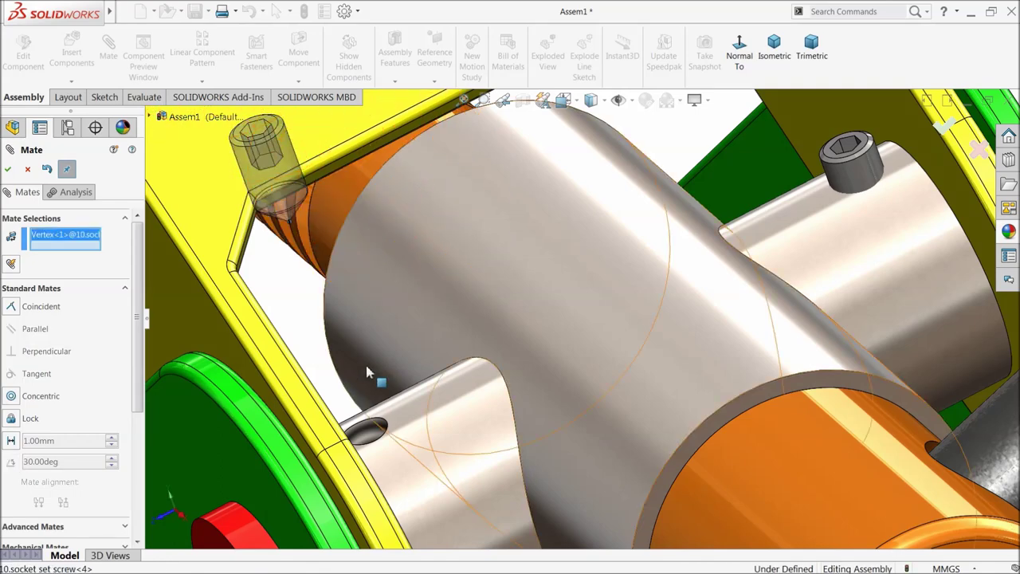
pyautogui.moveTo(371, 371); pyautogui.dragTo(386, 432, button='middle')
pyautogui.moveTo(412, 483); pyautogui.dragTo(490, 444, button='middle')
pyautogui.scroll(-6, 489, 444)
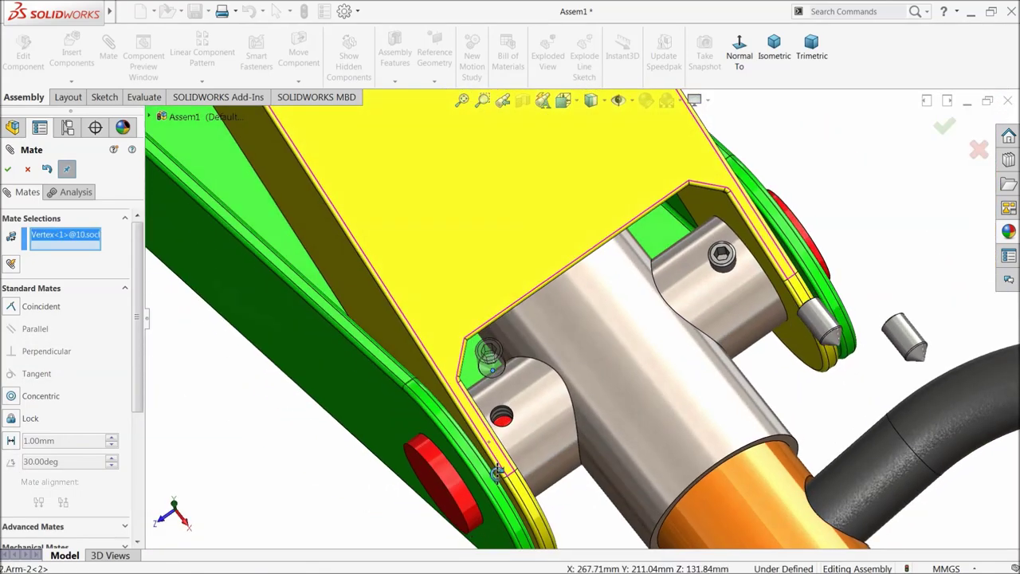
pyautogui.click(495, 398)
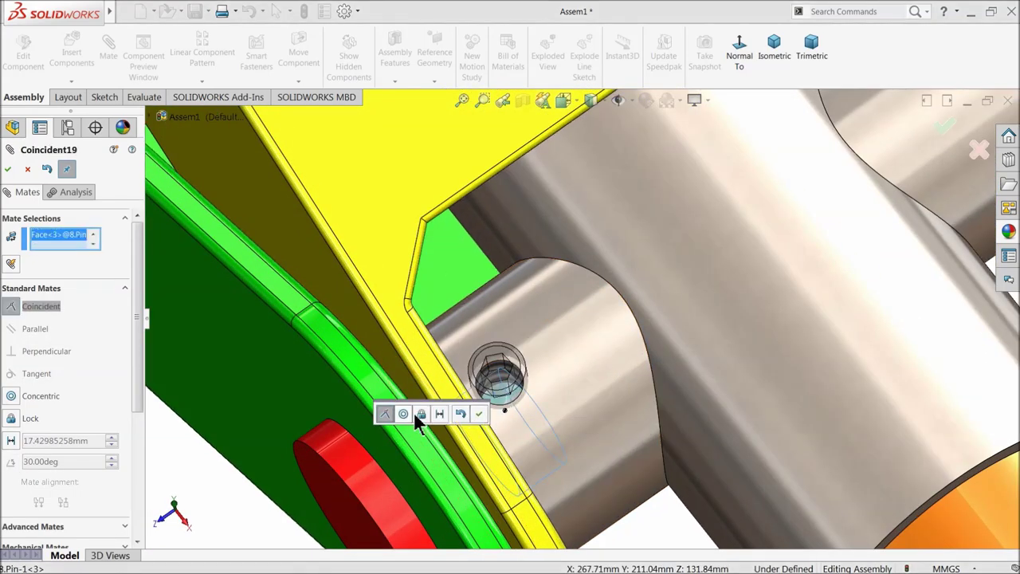
pyautogui.click(478, 413)
pyautogui.scroll(10, 495, 359)
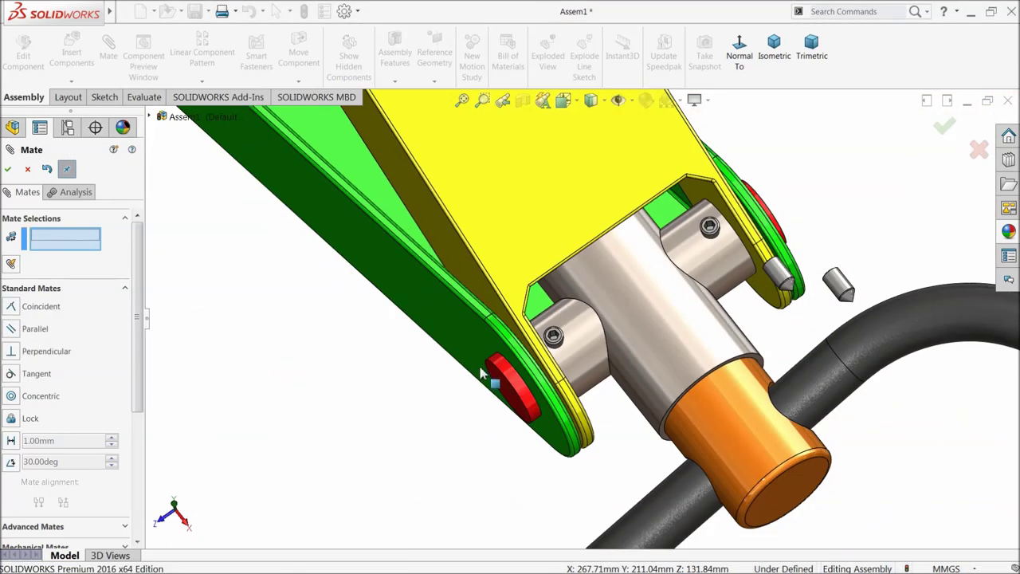
pyautogui.moveTo(540, 292); pyautogui.dragTo(693, 263, button='middle')
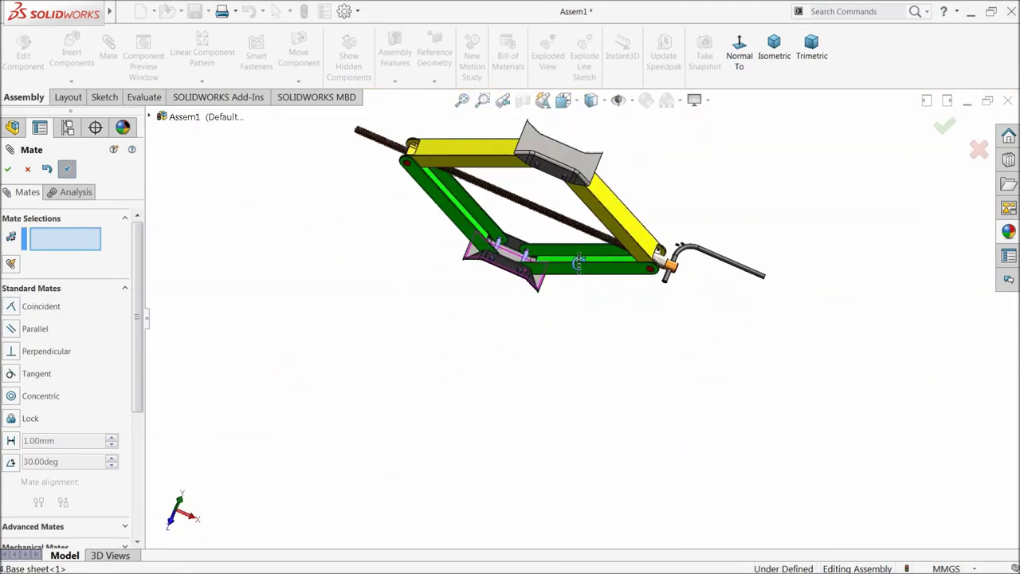
# Make the third socket set screw concentric with the screw nut's hole (Concentric22), then close the mate manager
pyautogui.scroll(-5, 702, 291)
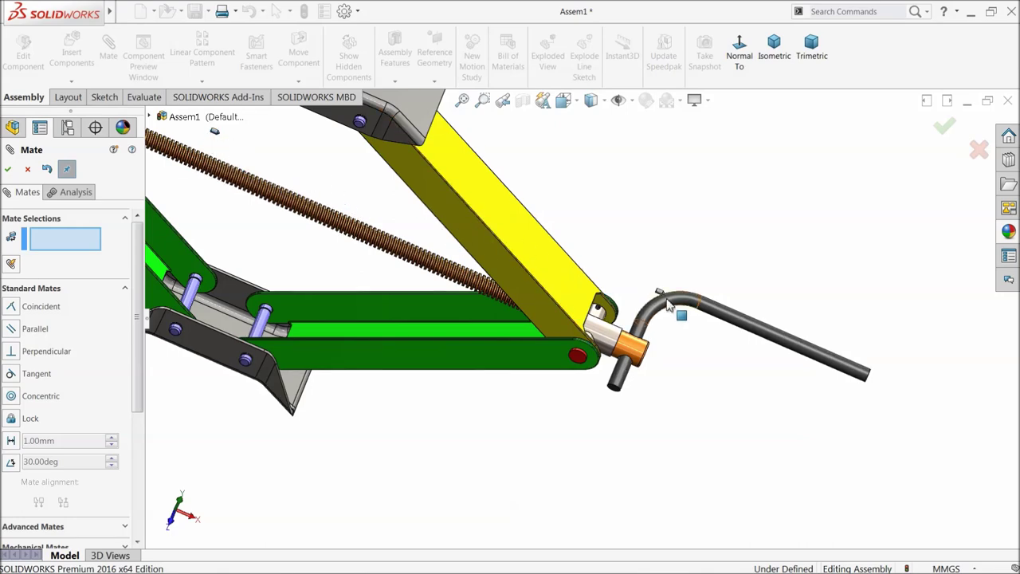
pyautogui.press('f')
pyautogui.scroll(-10, 586, 308)
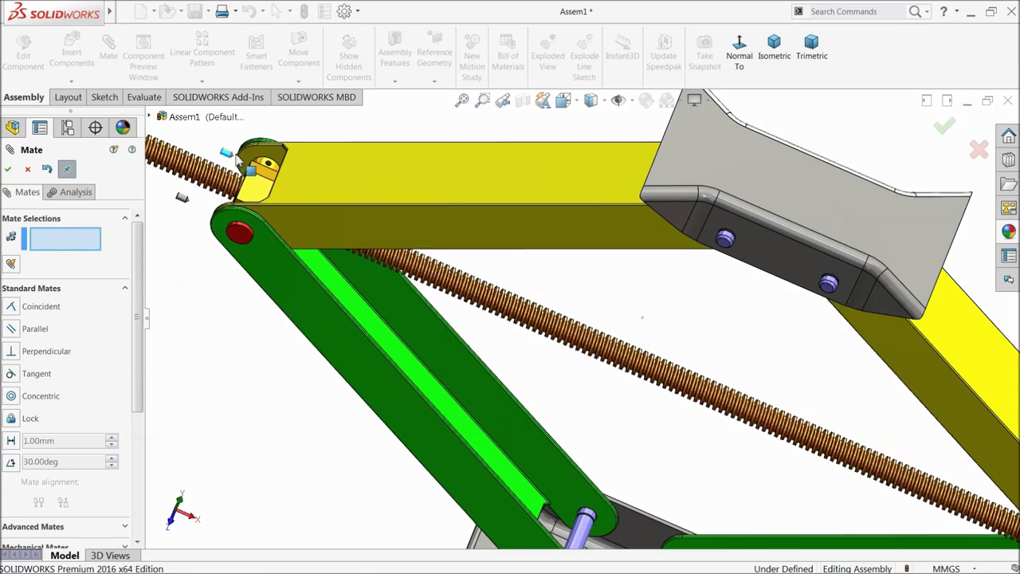
pyautogui.scroll(5, 478, 307)
pyautogui.moveTo(488, 290); pyautogui.dragTo(503, 362, button='middle')
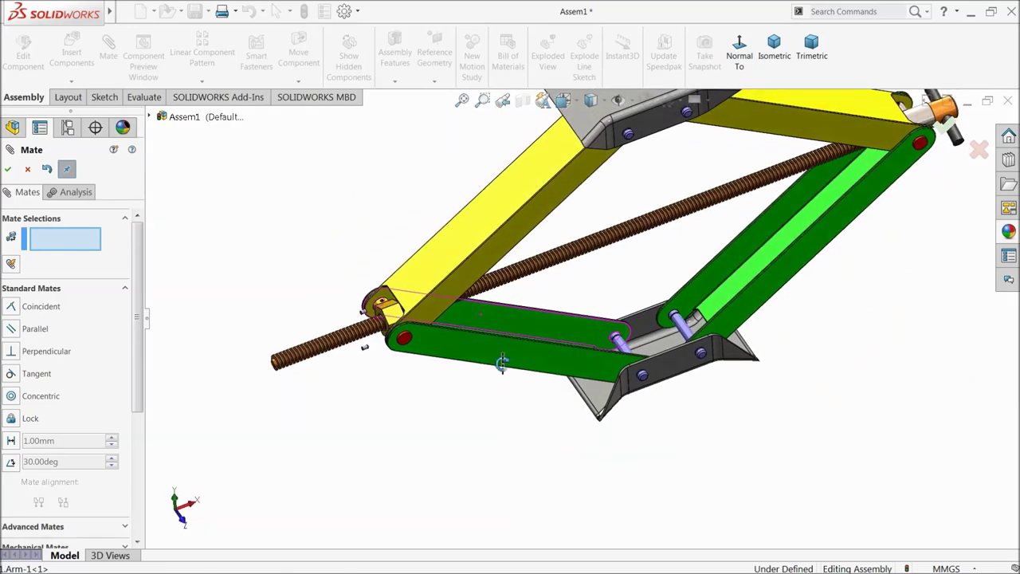
pyautogui.scroll(-6, 438, 309)
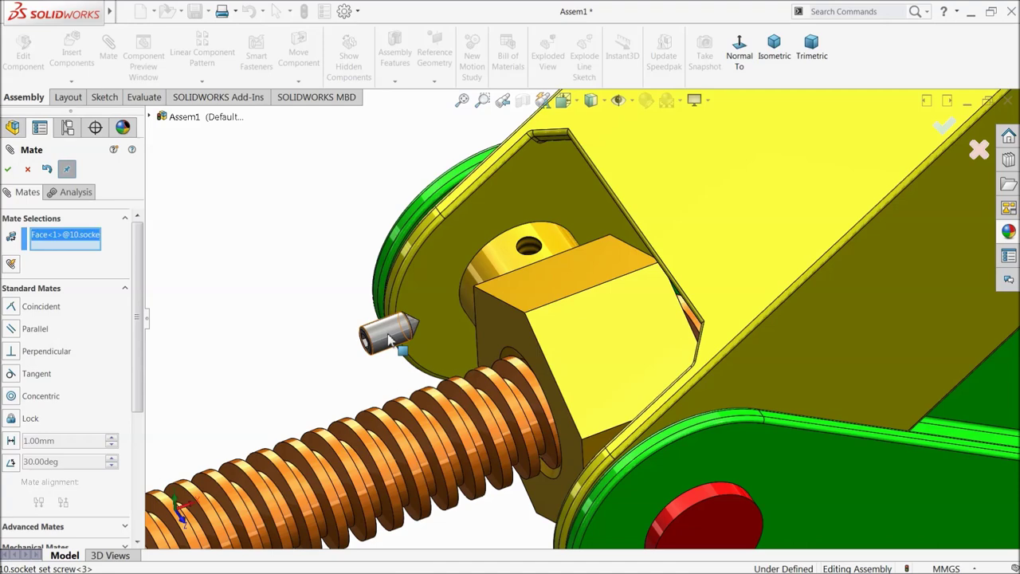
pyautogui.click(529, 251)
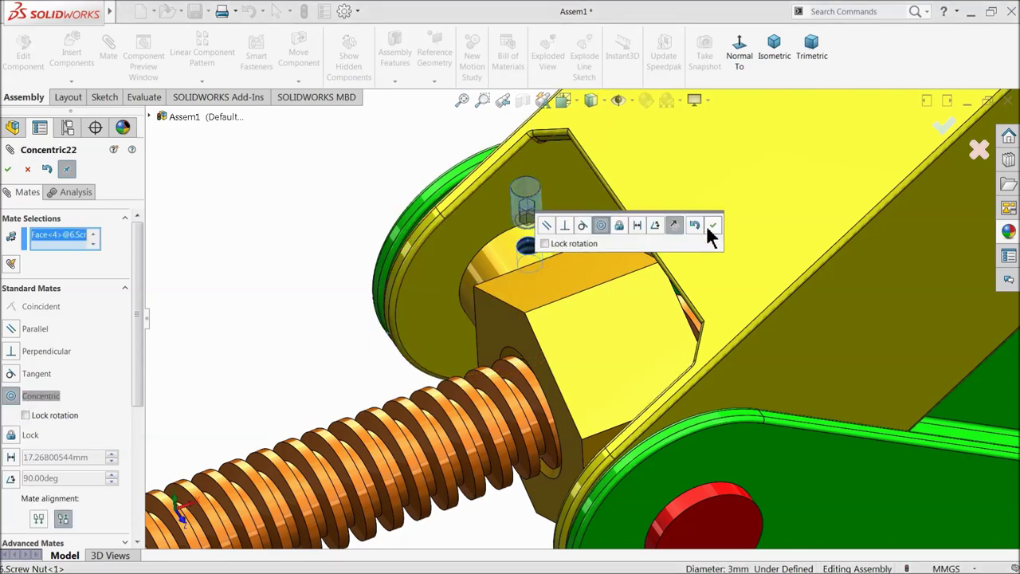
pyautogui.click(711, 226)
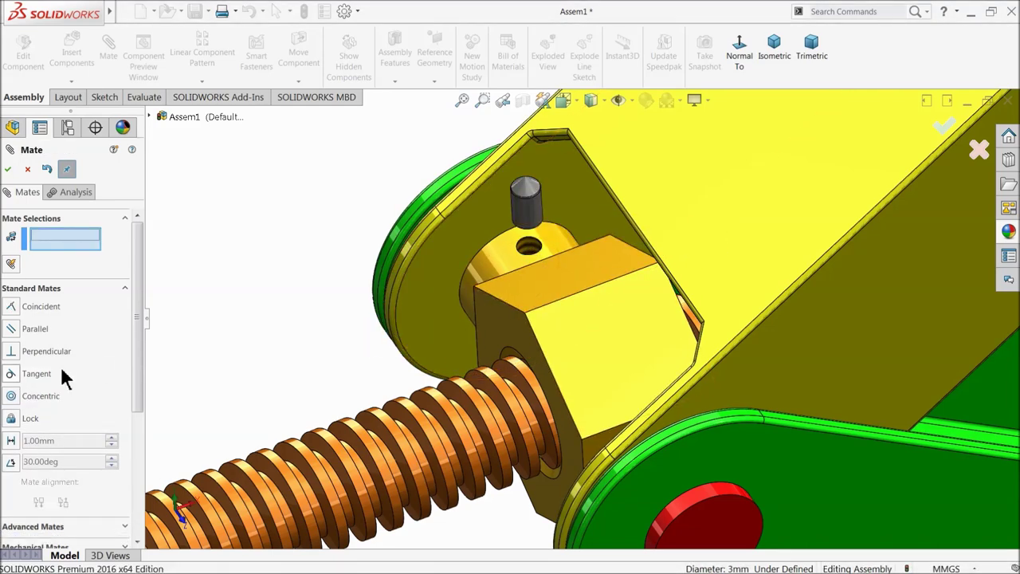
pyautogui.moveTo(137, 323); pyautogui.dragTo(138, 462)
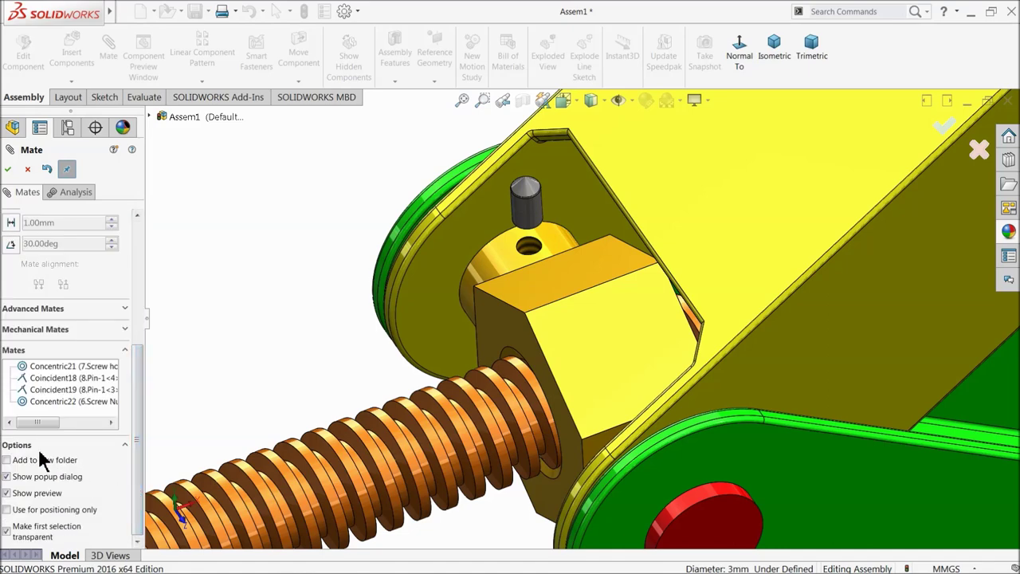
pyautogui.click(27, 169)
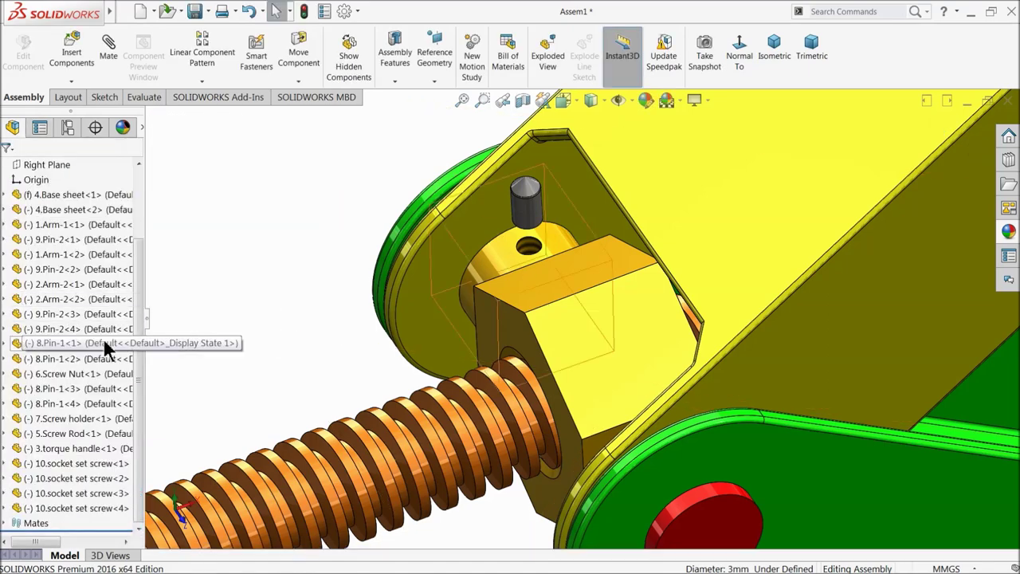
# Edit the Concentric22 mate and flip its alignment so the set screw points into the hole
pyautogui.click(6, 524)
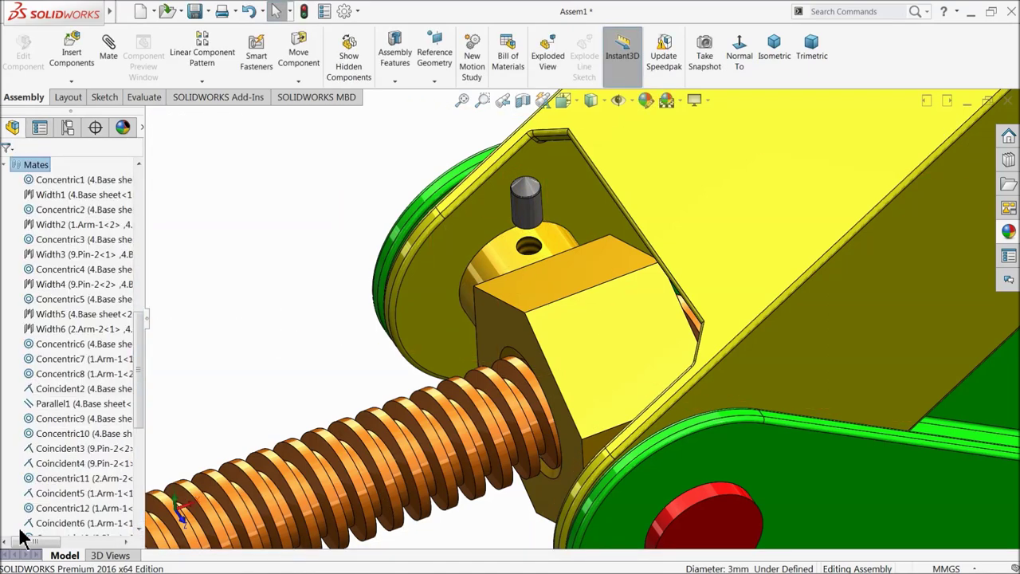
pyautogui.scroll(-5, 138, 437)
pyautogui.scroll(-3, 138, 436)
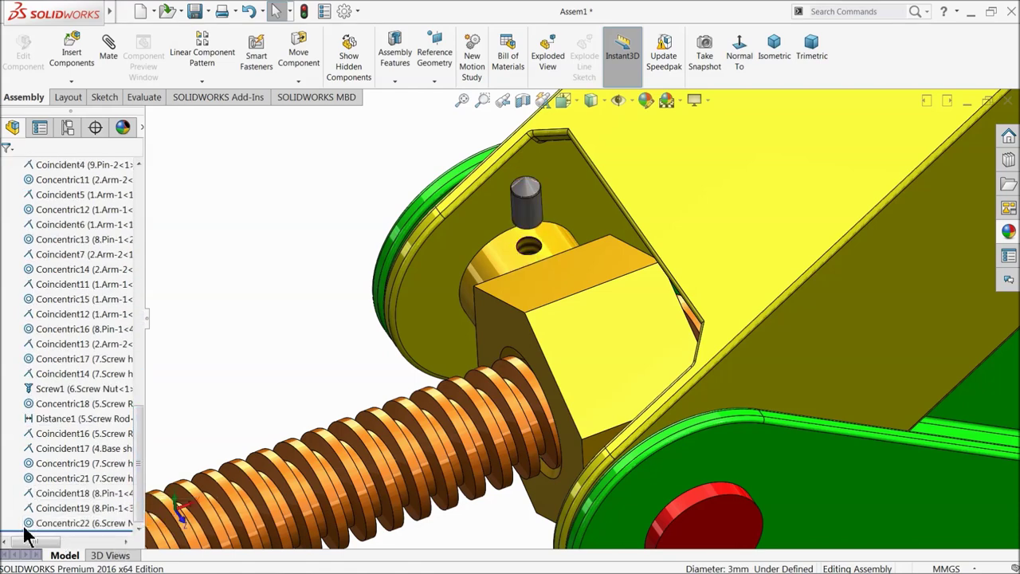
pyautogui.click(33, 524)
pyautogui.click(38, 494)
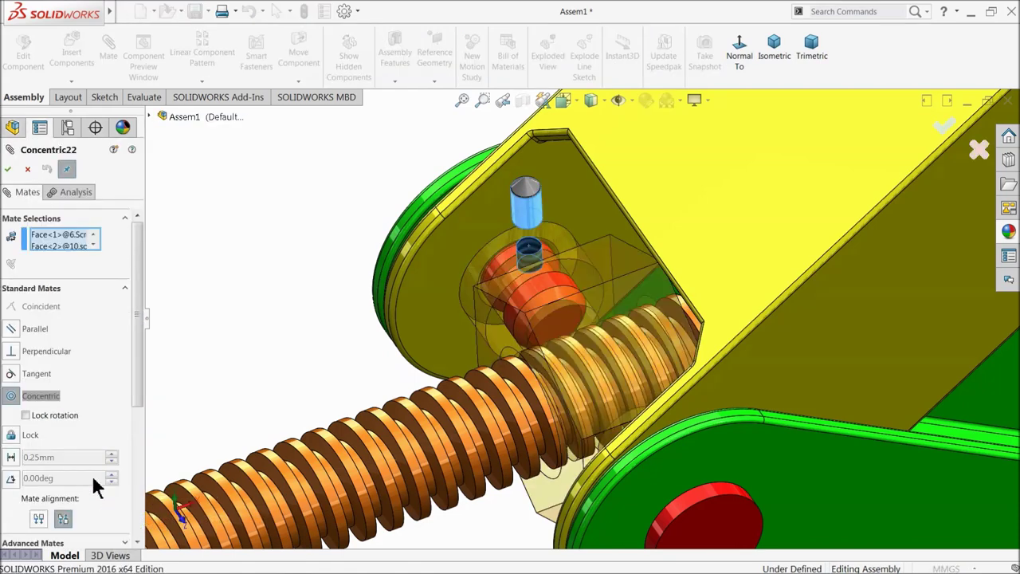
pyautogui.click(38, 518)
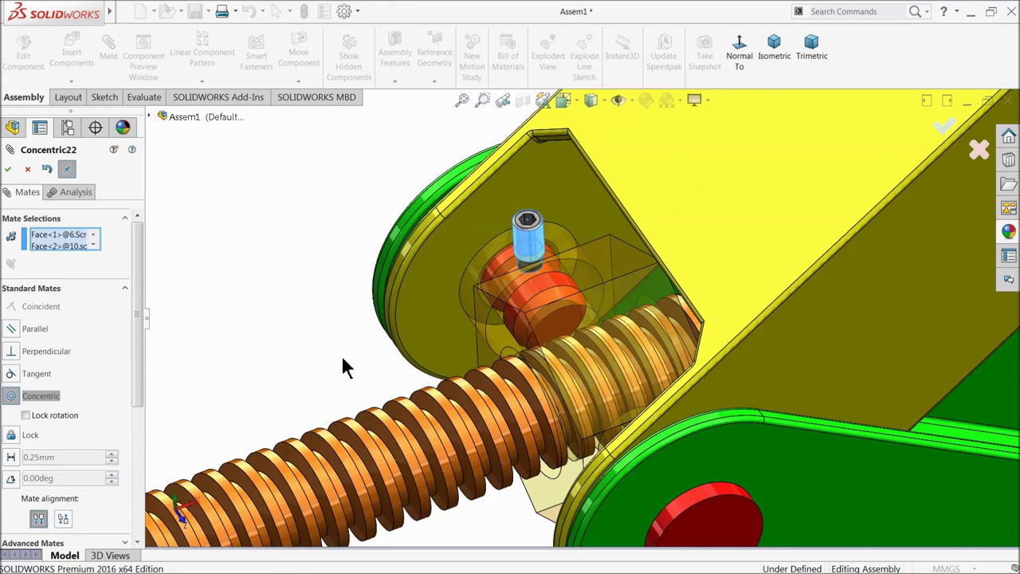
pyautogui.click(8, 170)
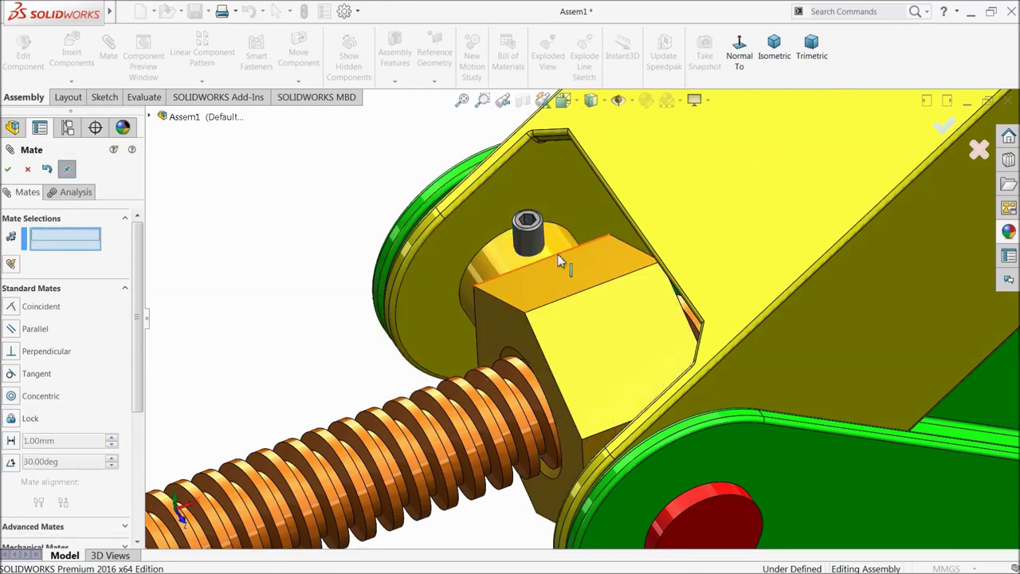
# Mate the set screw's cone tip coincident with the pin face inside the nut's hole
pyautogui.scroll(-2, 560, 261)
pyautogui.scroll(-3, 550, 231)
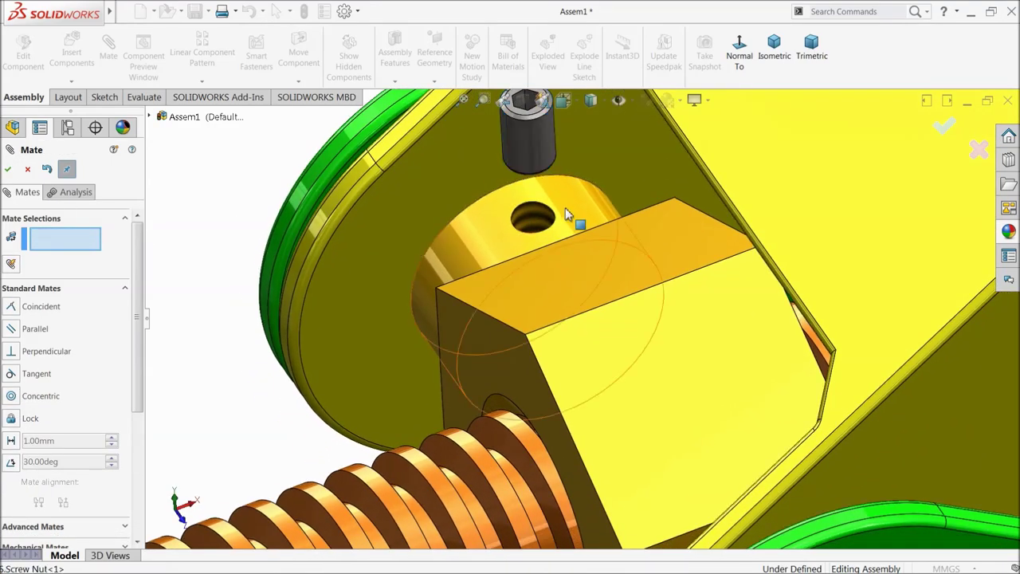
pyautogui.scroll(-4, 565, 214)
pyautogui.click(526, 255)
pyautogui.scroll(3, 526, 262)
pyautogui.moveTo(526, 262); pyautogui.dragTo(563, 208, button='middle')
pyautogui.scroll(-5, 550, 239)
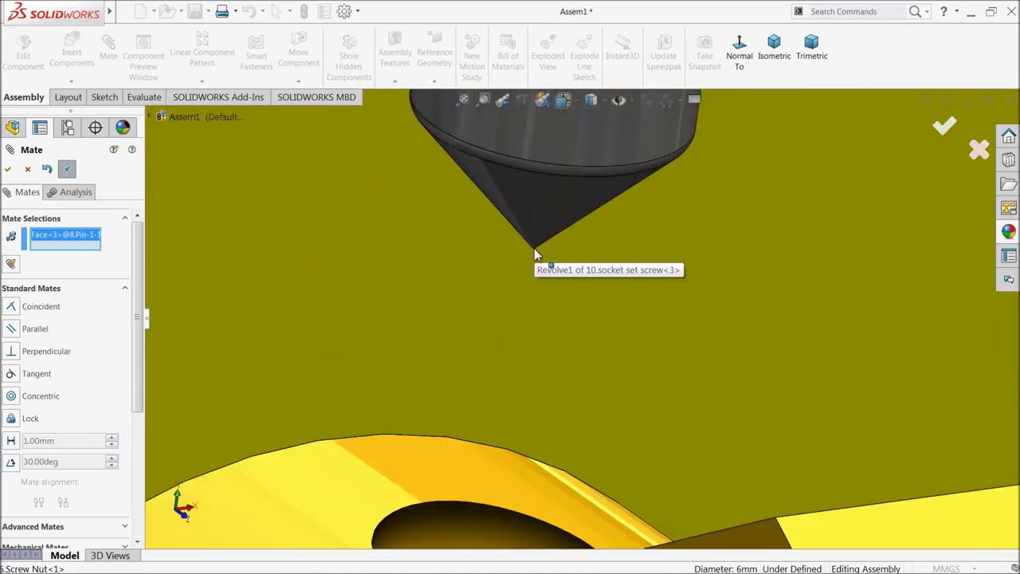
pyautogui.click(535, 253)
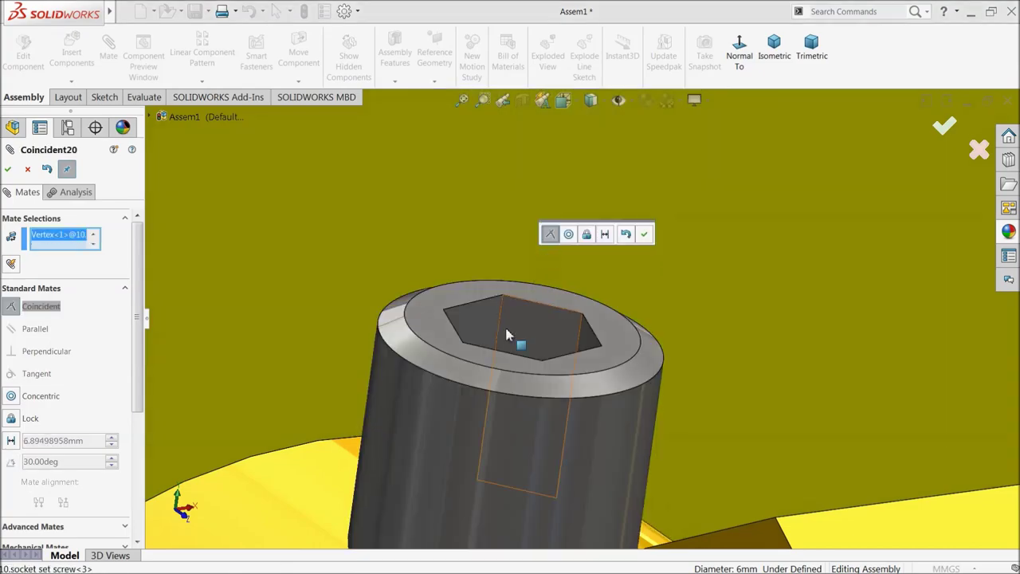
pyautogui.scroll(2, 622, 264)
pyautogui.click(646, 233)
# Make a second set screw concentric with the nut's second hole (Concentric23) and finish mating
pyautogui.scroll(5, 527, 364)
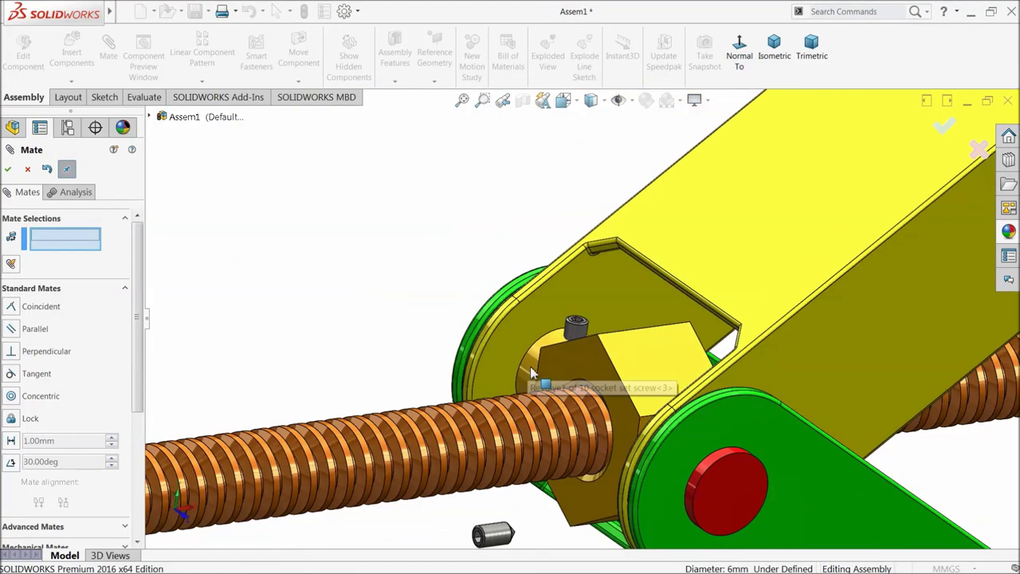
pyautogui.scroll(-3, 603, 382)
pyautogui.moveTo(603, 383); pyautogui.dragTo(648, 455, button='middle')
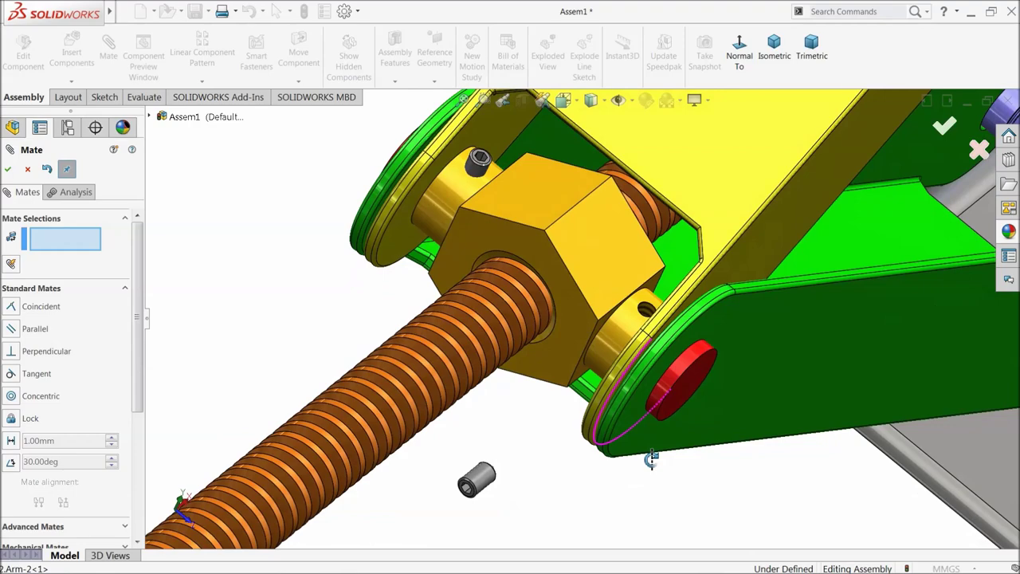
pyautogui.click(478, 484)
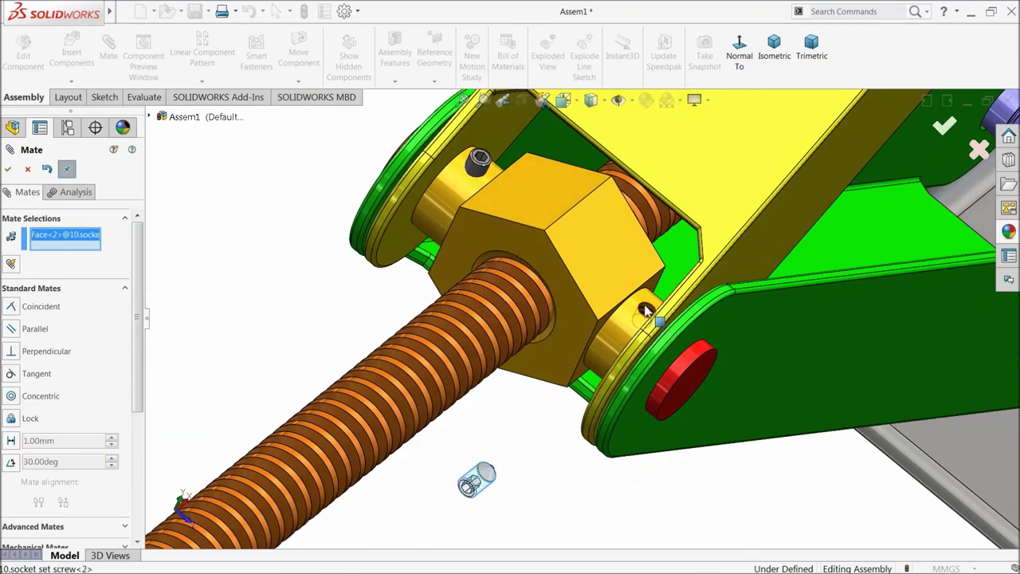
pyautogui.click(647, 312)
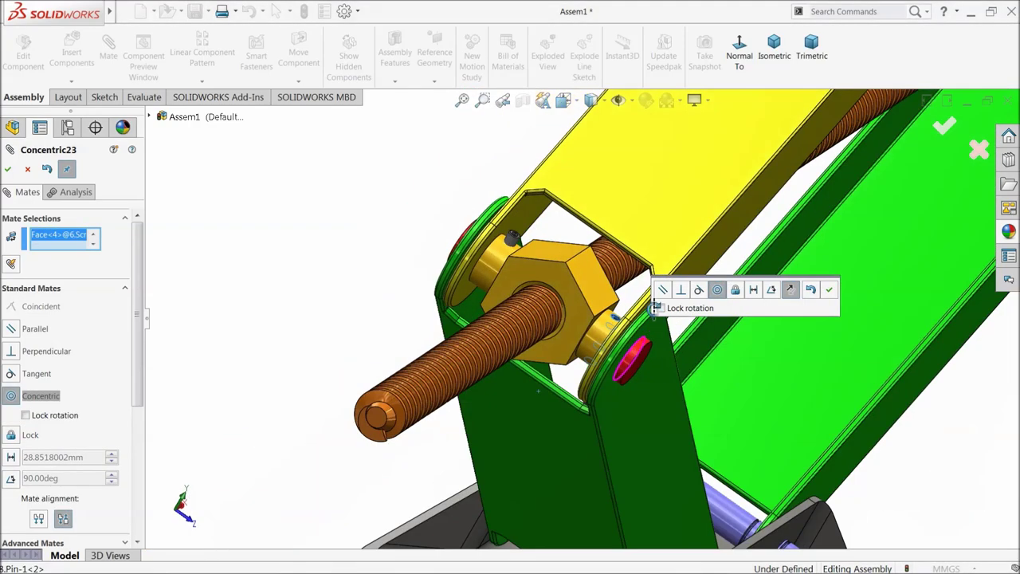
pyautogui.moveTo(655, 308); pyautogui.dragTo(644, 360, button='middle')
pyautogui.scroll(-5, 629, 343)
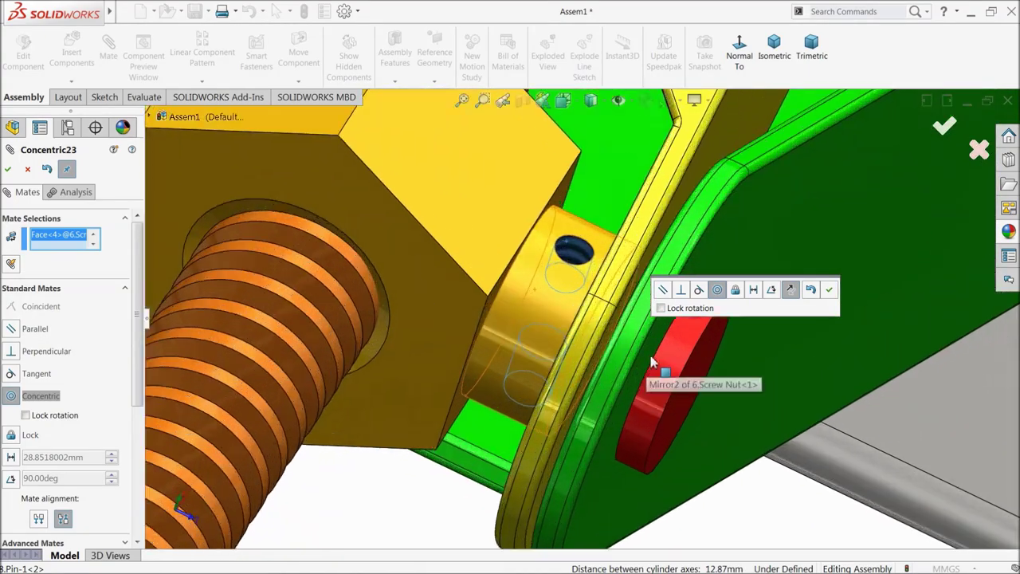
pyautogui.click(829, 289)
pyautogui.scroll(5, 621, 327)
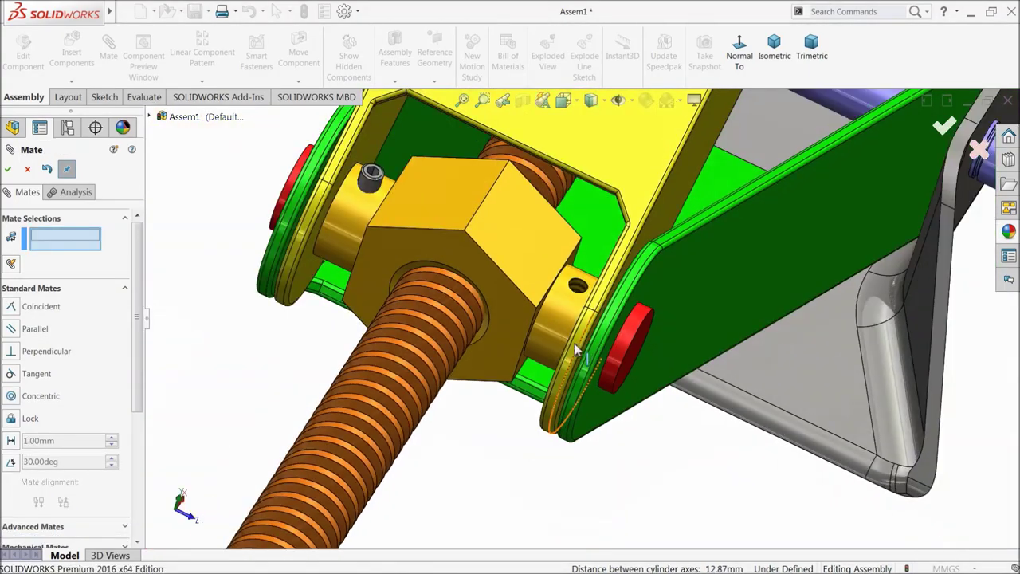
pyautogui.moveTo(560, 307); pyautogui.dragTo(560, 346, button='middle')
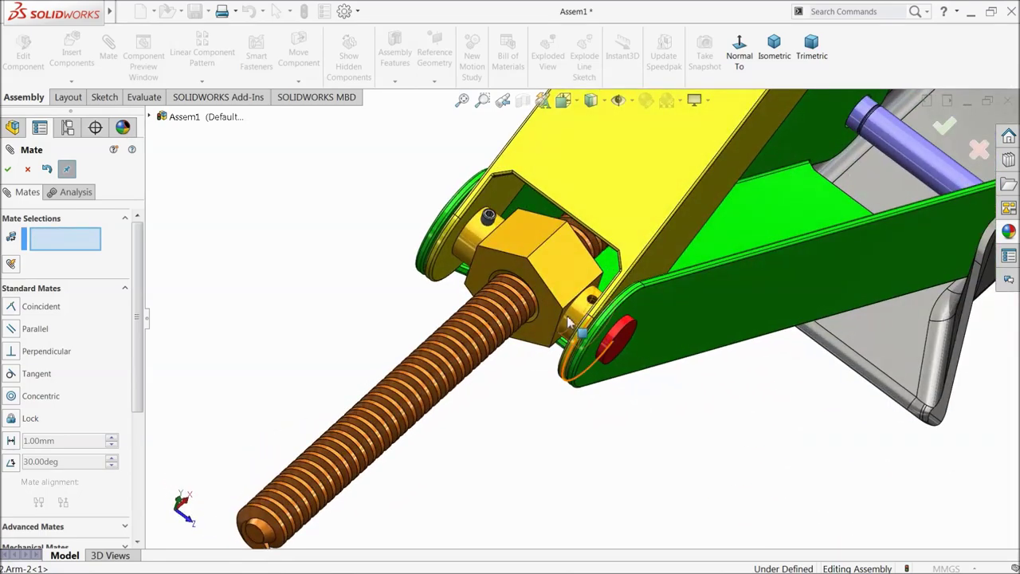
pyautogui.scroll(-3, 560, 346)
pyautogui.click(27, 170)
pyautogui.click(572, 318)
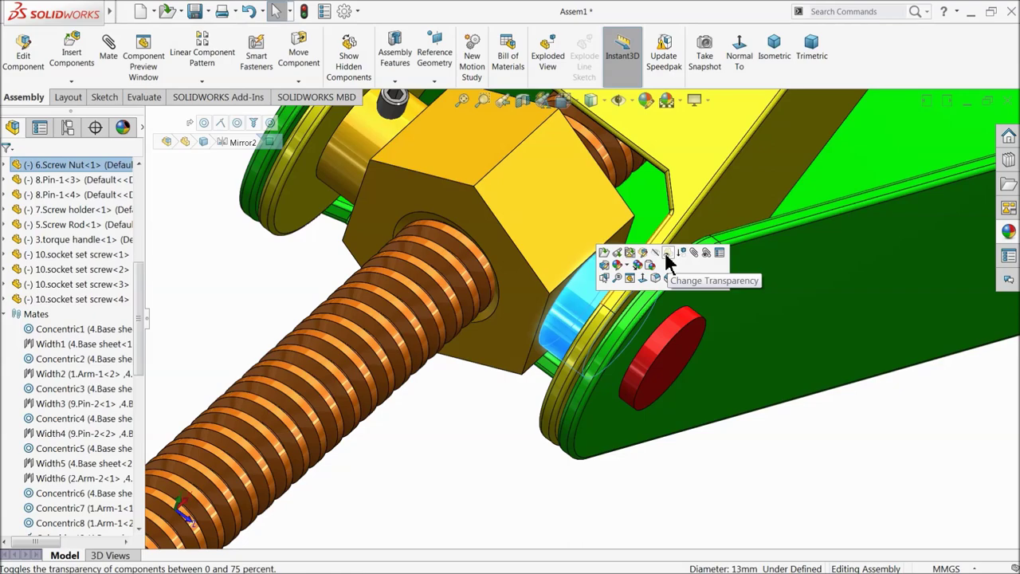
# Hide the screw nut, move the set screw out to inspect it, then show the nut again
pyautogui.click(655, 253)
pyautogui.moveTo(646, 365); pyautogui.dragTo(529, 364, button='middle')
pyautogui.click(533, 353)
pyautogui.moveTo(532, 353); pyautogui.dragTo(637, 132)
pyautogui.moveTo(637, 131); pyautogui.dragTo(502, 301, button='middle')
pyautogui.scroll(-3, 502, 301)
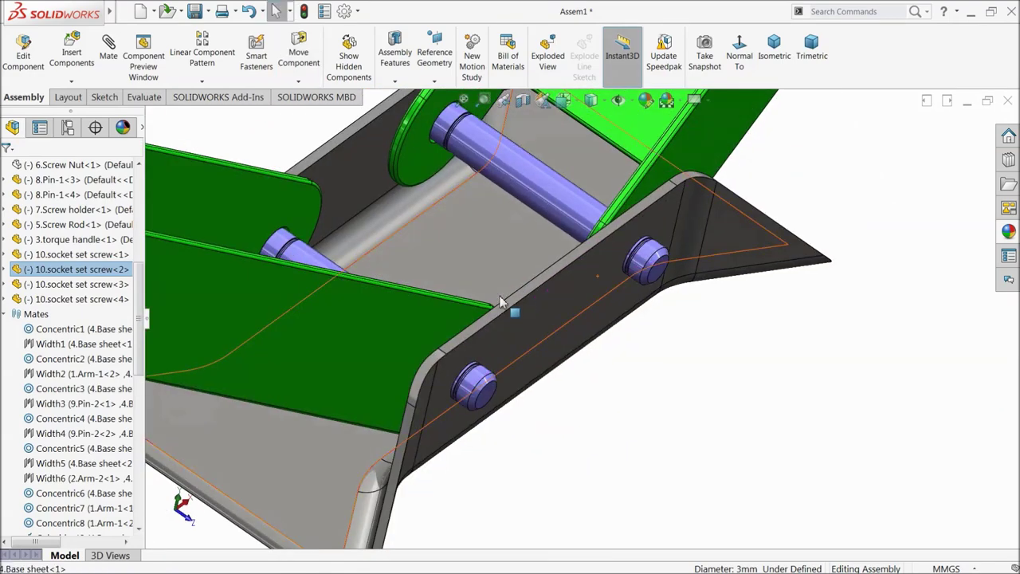
pyautogui.moveTo(428, 292); pyautogui.dragTo(462, 330, button='middle')
pyautogui.click(215, 239)
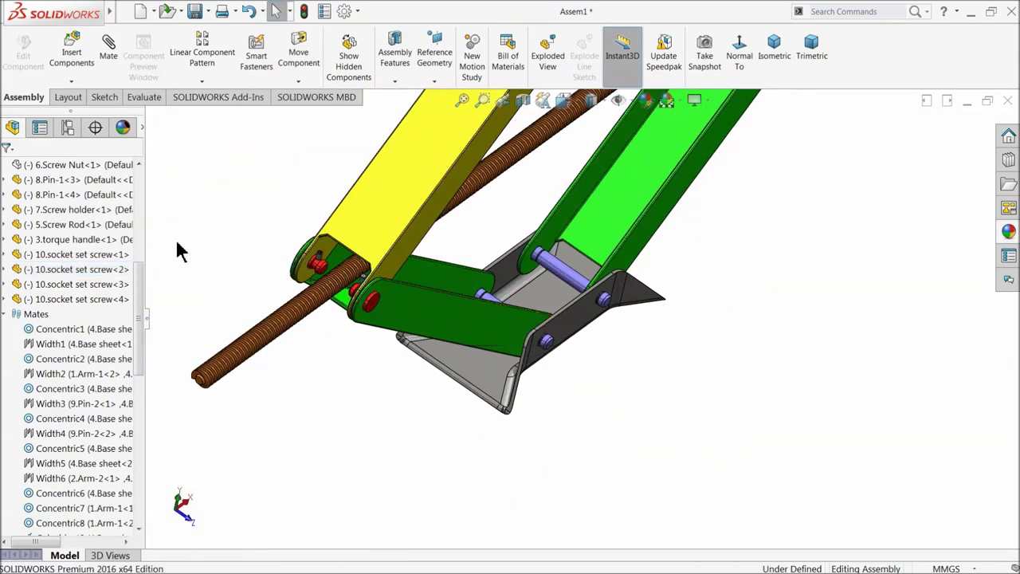
pyautogui.click(36, 165)
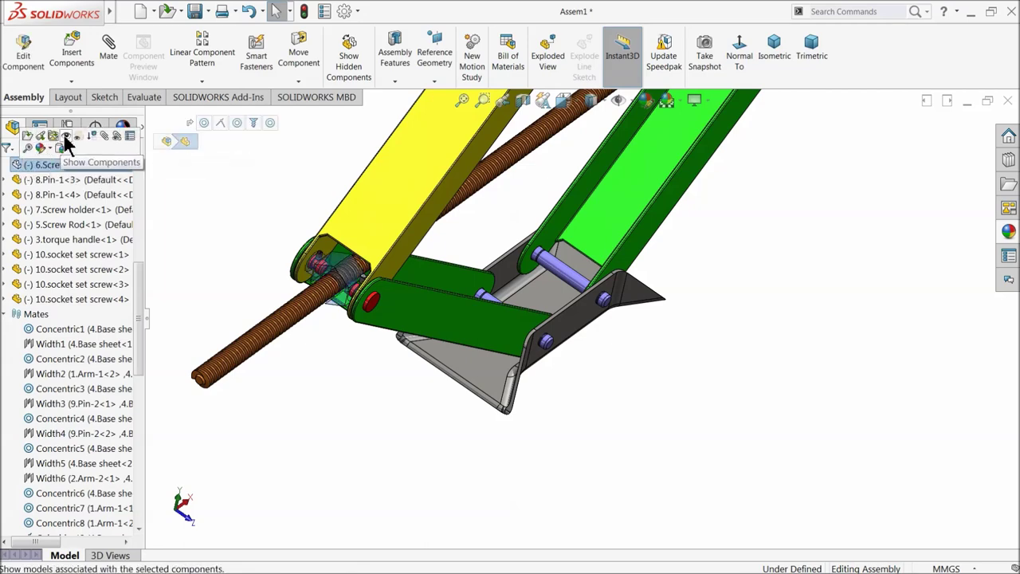
pyautogui.click(68, 141)
# Edit the Concentric23 mate and reverse the set screw's direction
pyautogui.scroll(3, 311, 271)
pyautogui.moveTo(404, 301); pyautogui.dragTo(159, 367, button='middle')
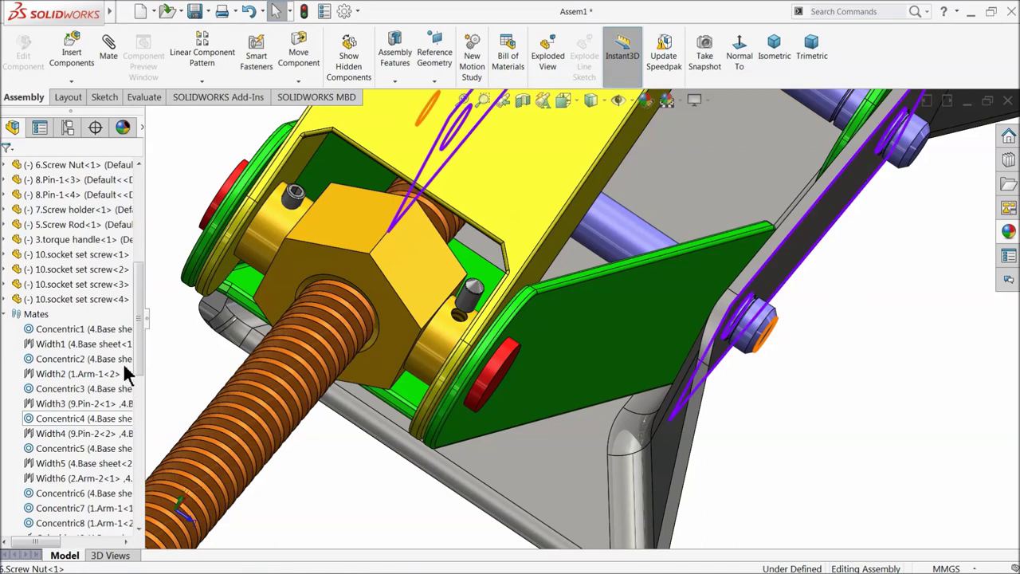
pyautogui.moveTo(136, 353); pyautogui.dragTo(141, 553)
pyautogui.click(32, 523)
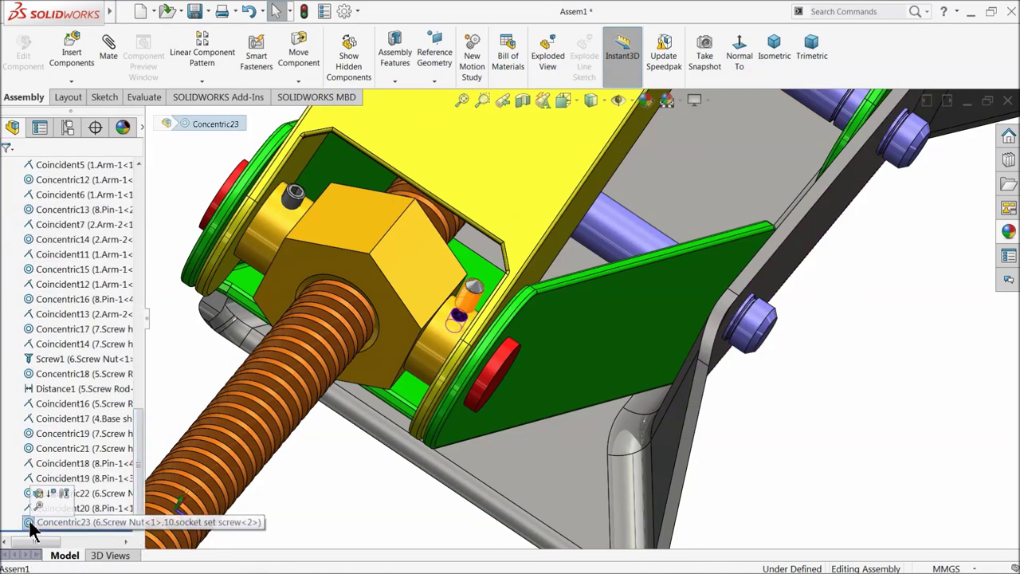
pyautogui.click(38, 493)
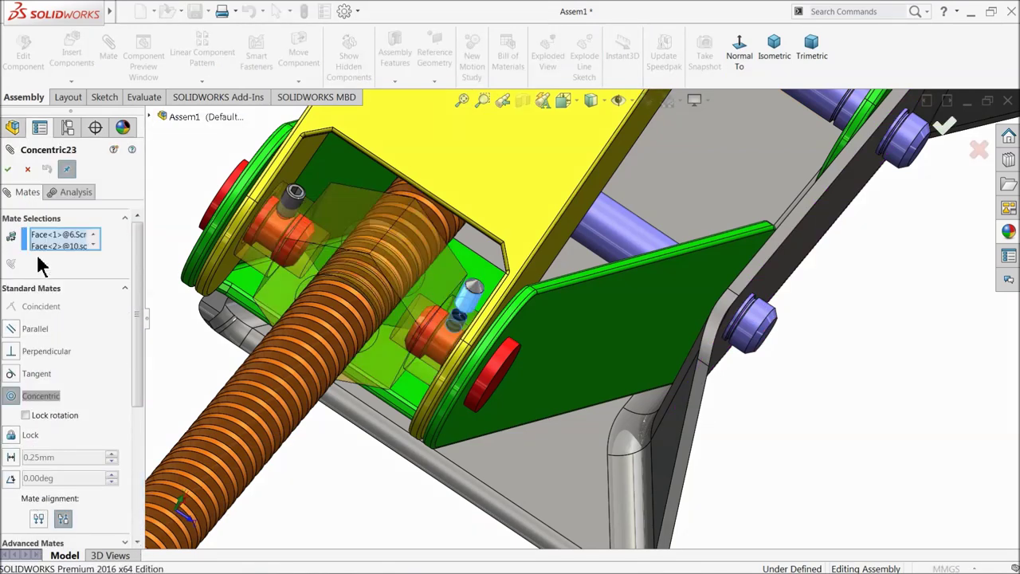
pyautogui.click(38, 519)
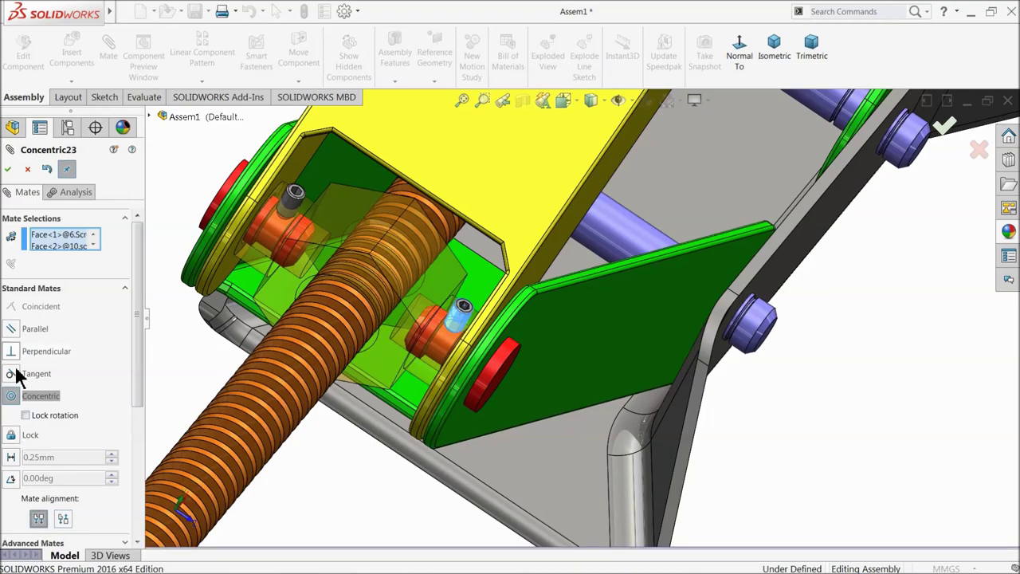
pyautogui.click(7, 169)
# Seat the second set screw's tip on the pin's hole face with a Coincident mate
pyautogui.scroll(-5, 515, 298)
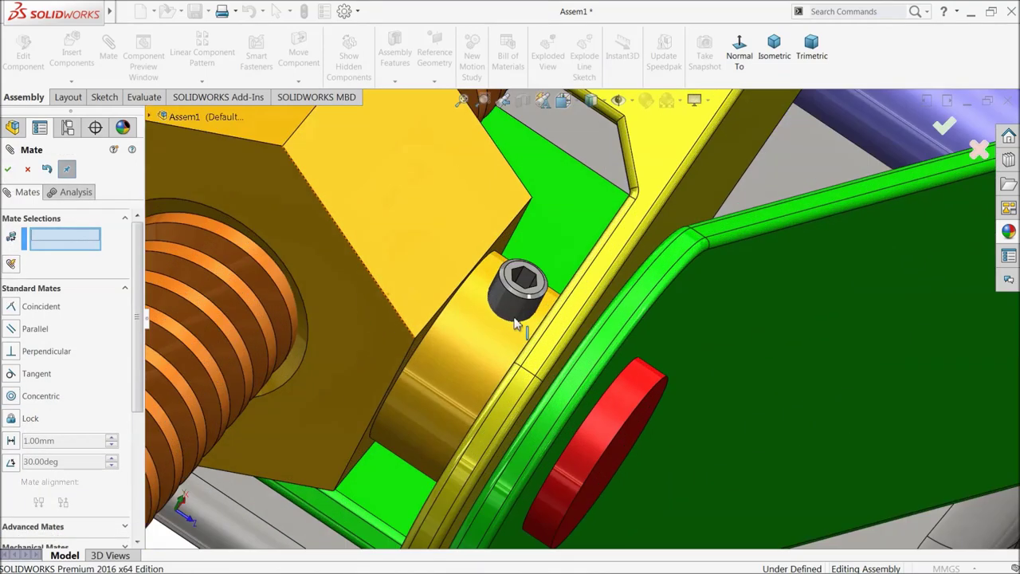
pyautogui.moveTo(520, 295); pyautogui.dragTo(597, 119)
pyautogui.moveTo(568, 233); pyautogui.dragTo(572, 175, button='middle')
pyautogui.click(557, 246)
pyautogui.scroll(3, 572, 176)
pyautogui.scroll(2, 574, 236)
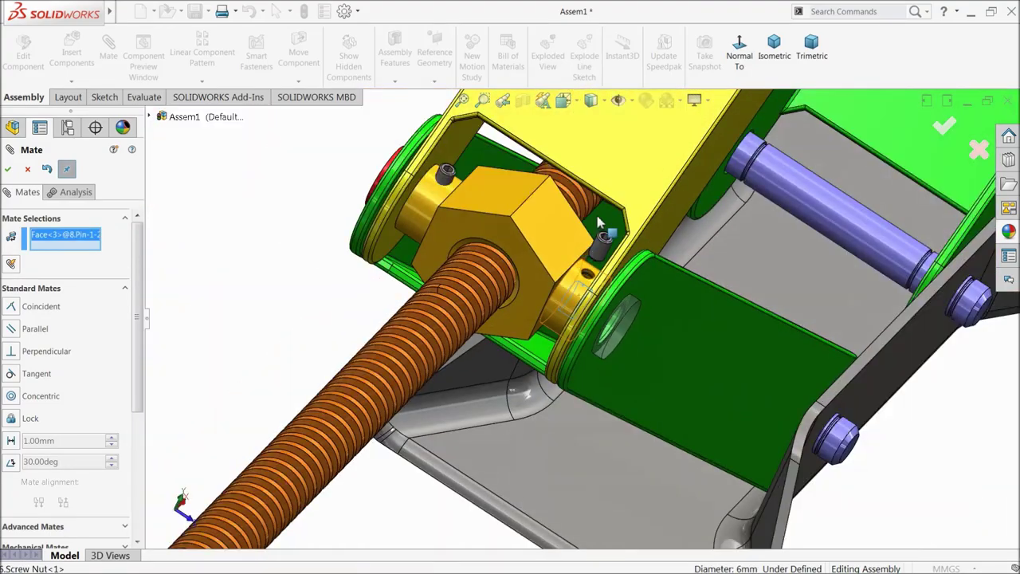
pyautogui.scroll(-3, 614, 239)
pyautogui.scroll(-3, 630, 287)
pyautogui.scroll(-5, 590, 323)
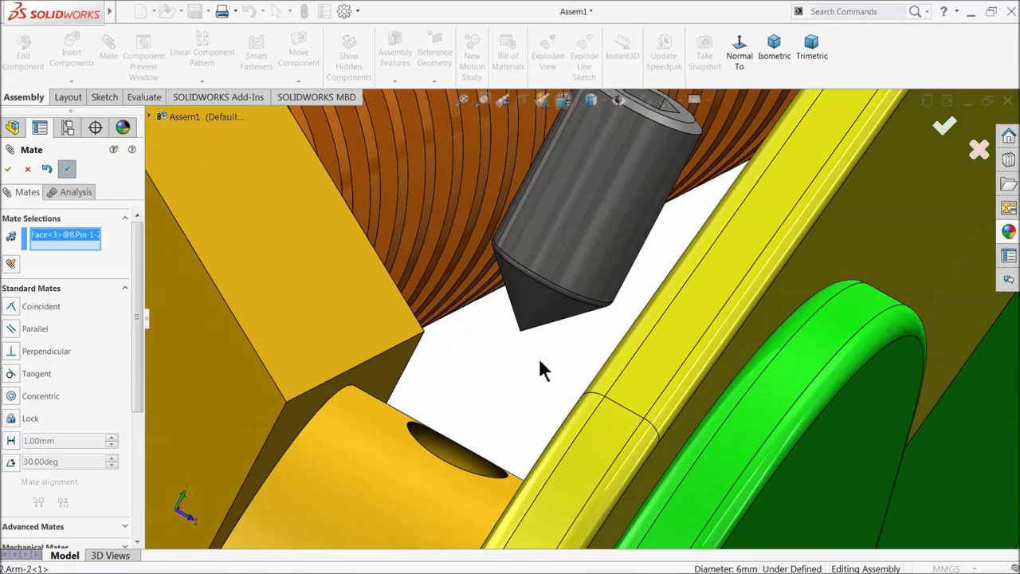
pyautogui.click(520, 333)
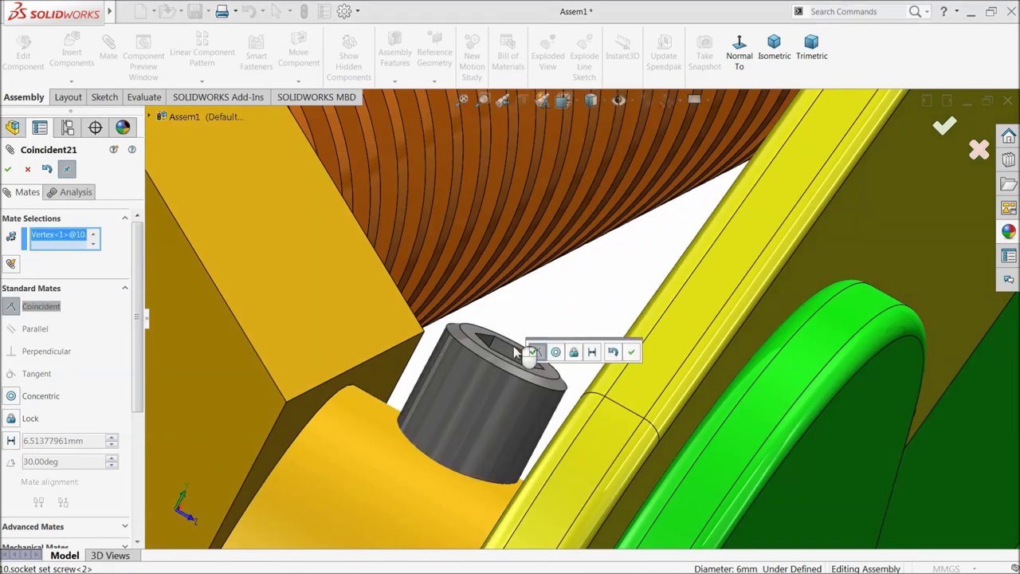
pyautogui.click(631, 353)
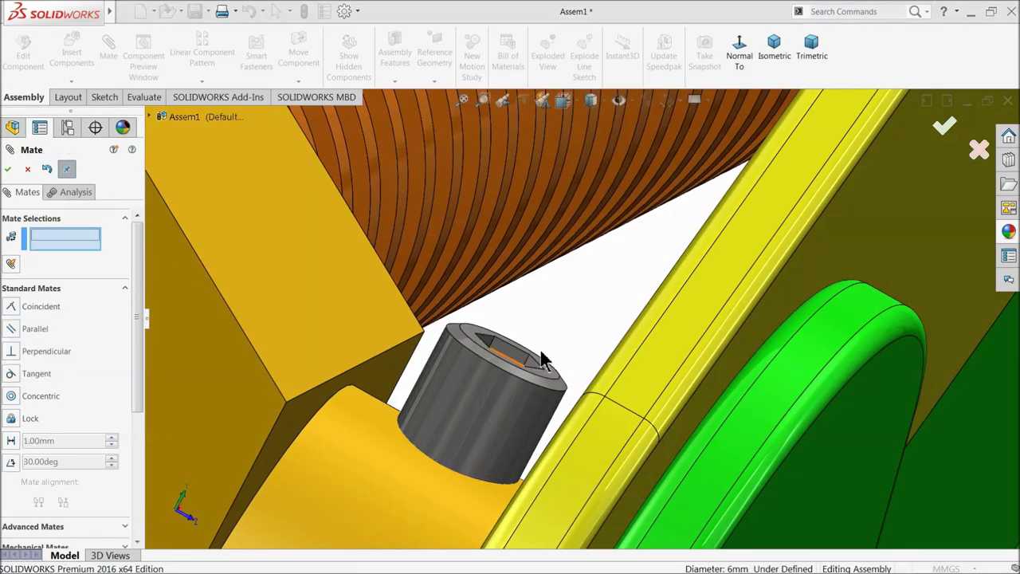
pyautogui.click(8, 171)
pyautogui.scroll(10, 510, 427)
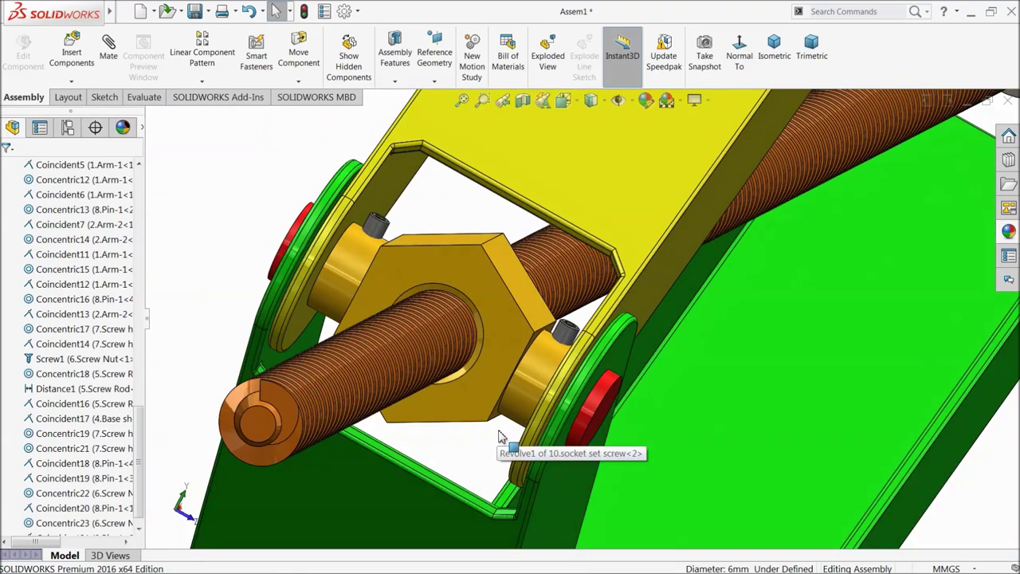
# Drag the jack's top plate down to flatten it, then raise it back to nearly its original pose
pyautogui.scroll(10, 525, 405)
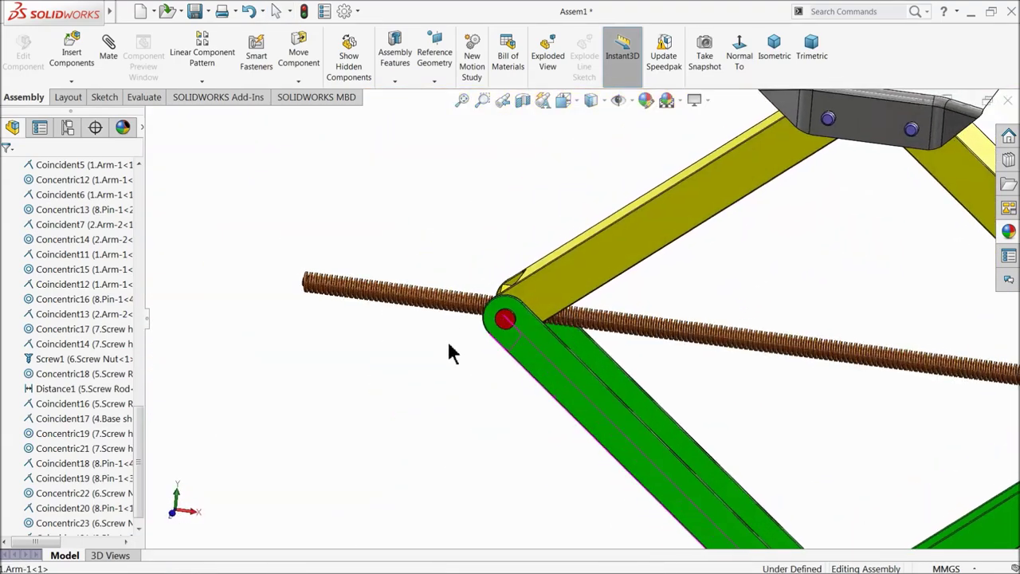
pyautogui.moveTo(444, 363); pyautogui.dragTo(598, 360, button='middle')
pyautogui.scroll(-3, 594, 360)
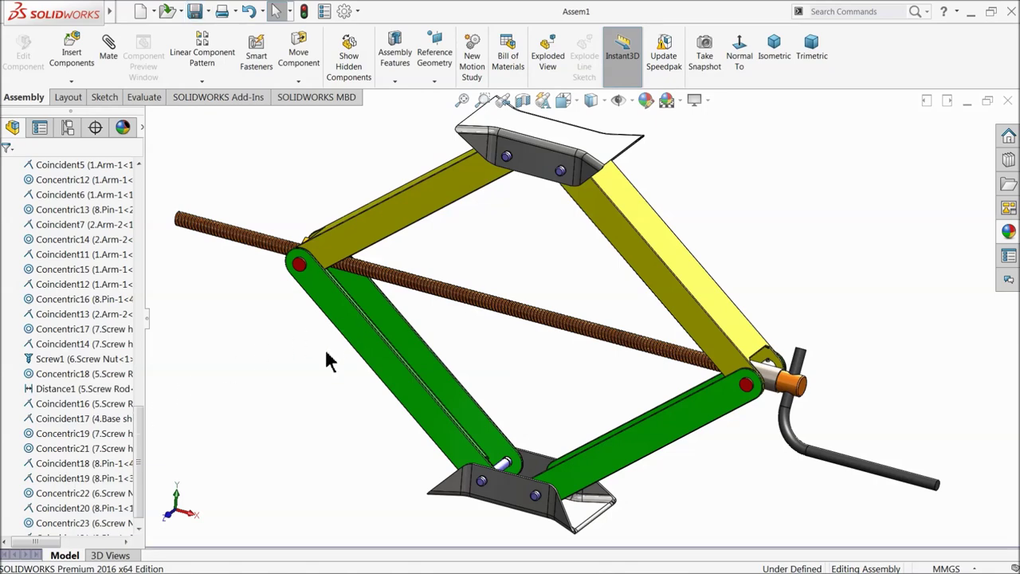
pyautogui.moveTo(140, 438); pyautogui.dragTo(140, 203)
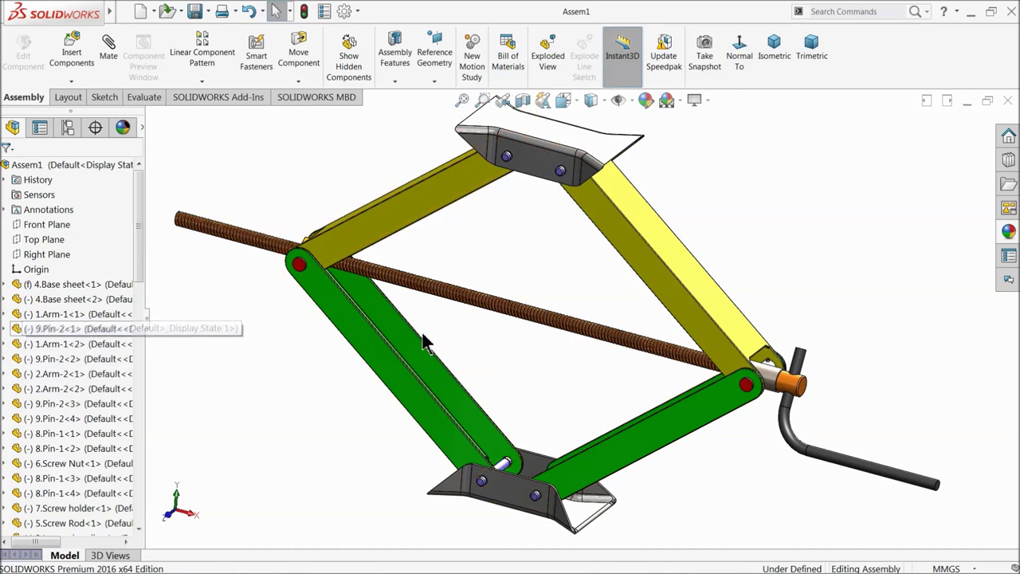
pyautogui.scroll(3, 420, 351)
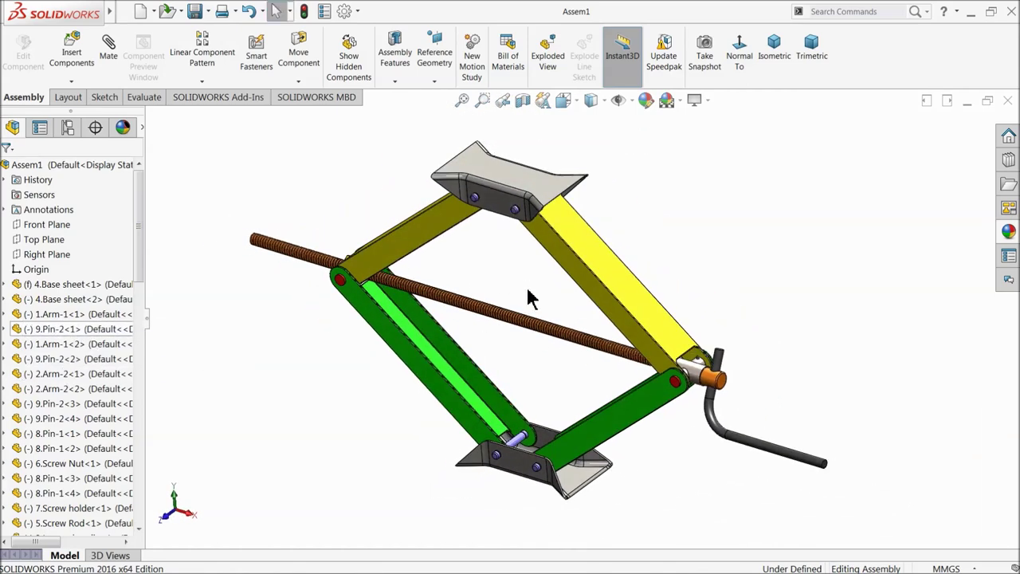
pyautogui.moveTo(510, 214); pyautogui.dragTo(515, 246)
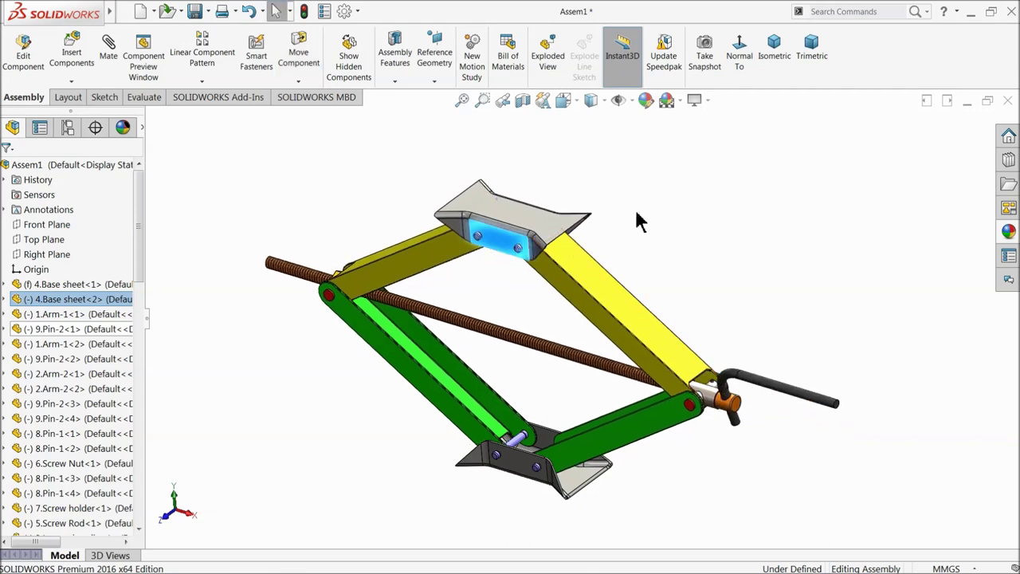
pyautogui.click(637, 220)
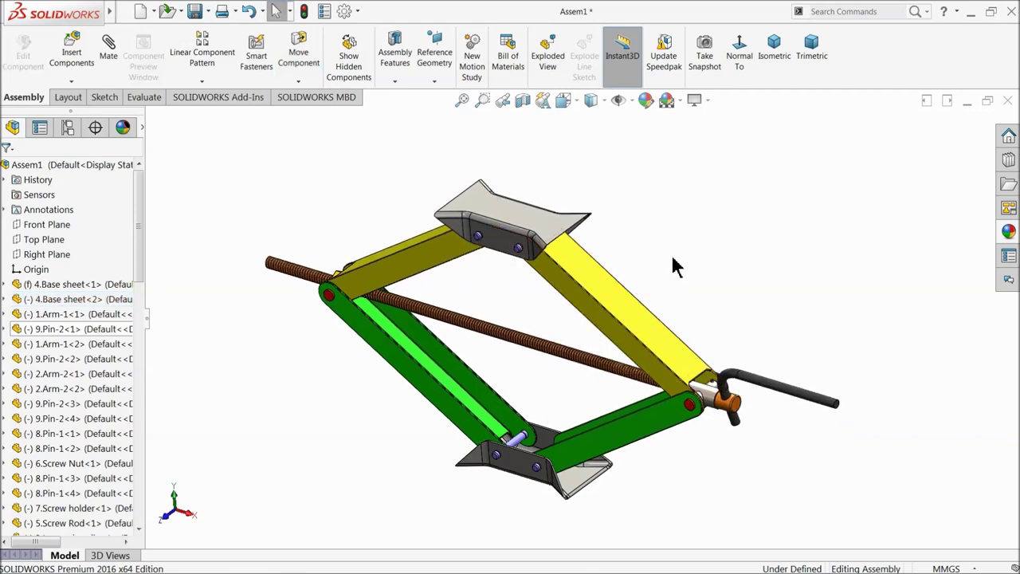
pyautogui.scroll(-2, 561, 345)
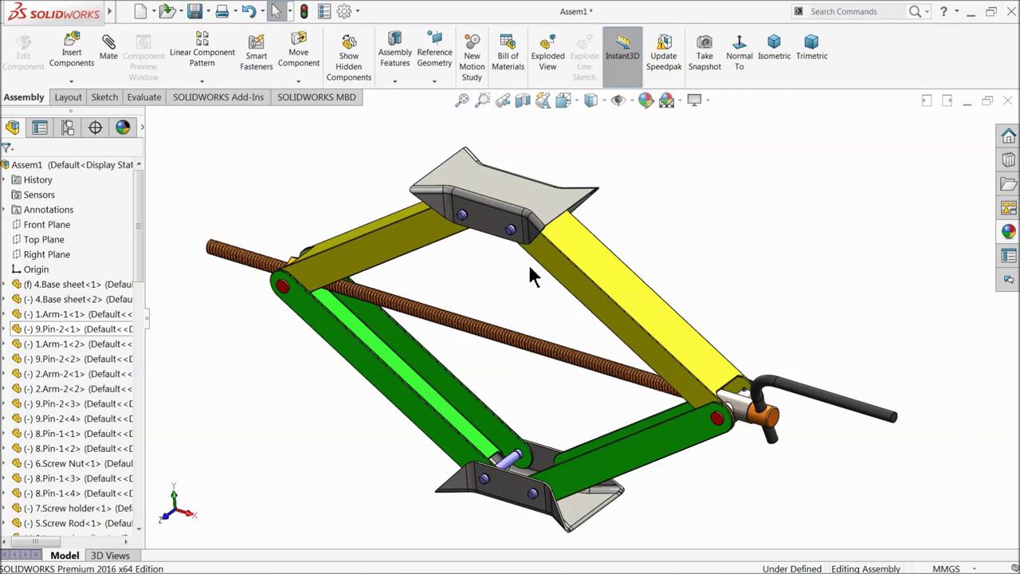
pyautogui.scroll(2, 526, 318)
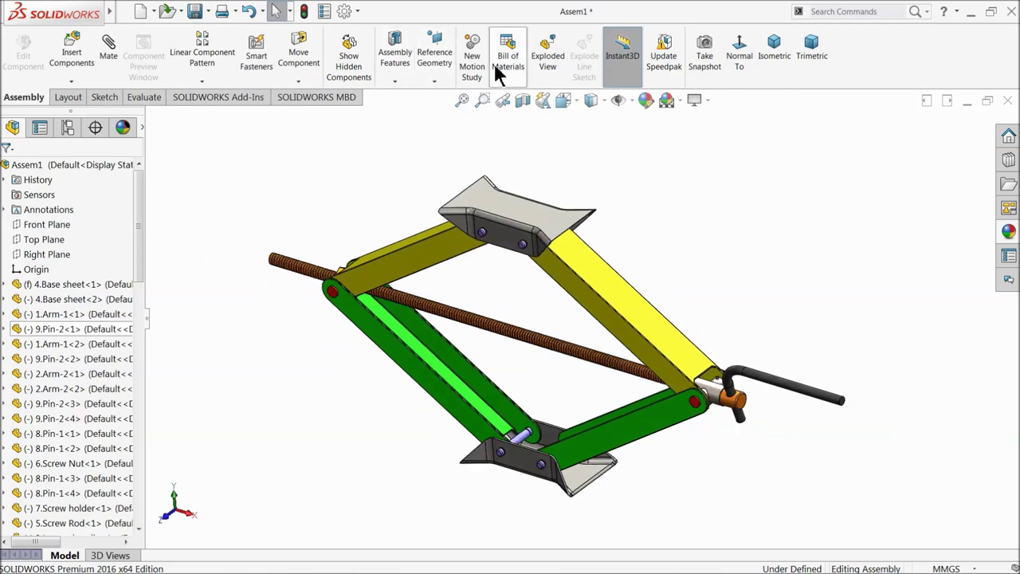
pyautogui.click(551, 66)
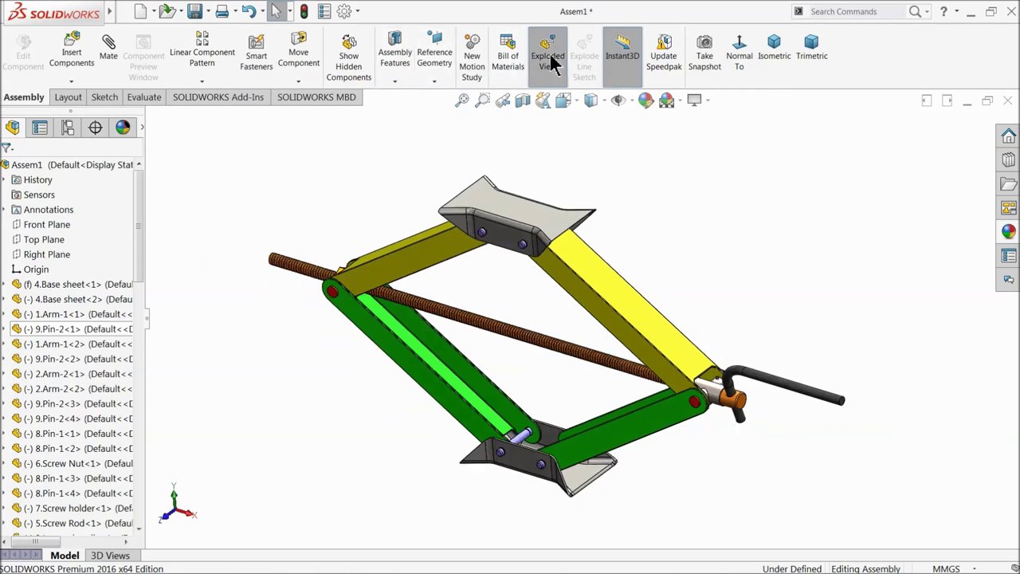
# Explode both top-plate pins outward along Z and lift the top plate straight up
pyautogui.click(482, 241)
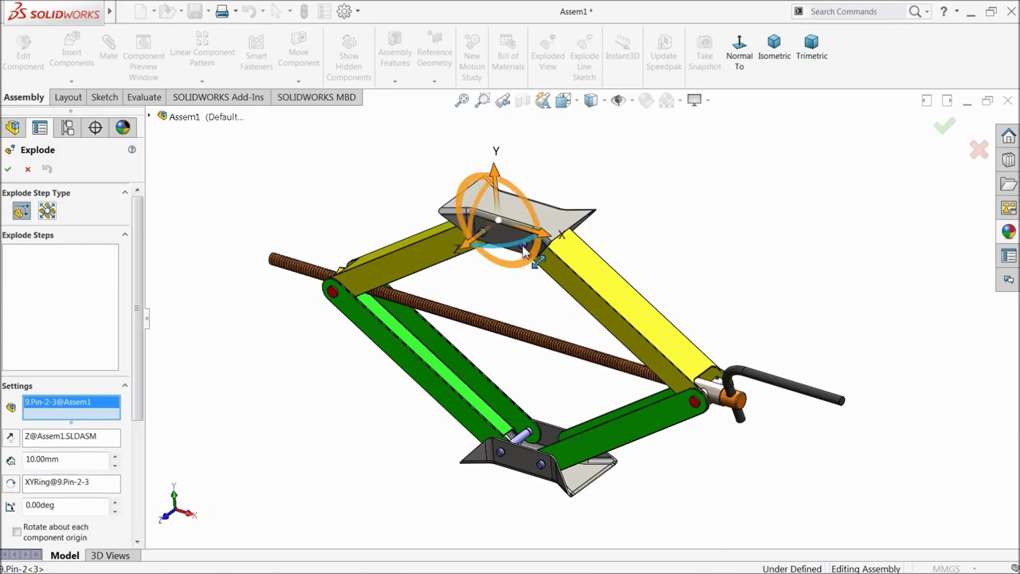
pyautogui.click(524, 253)
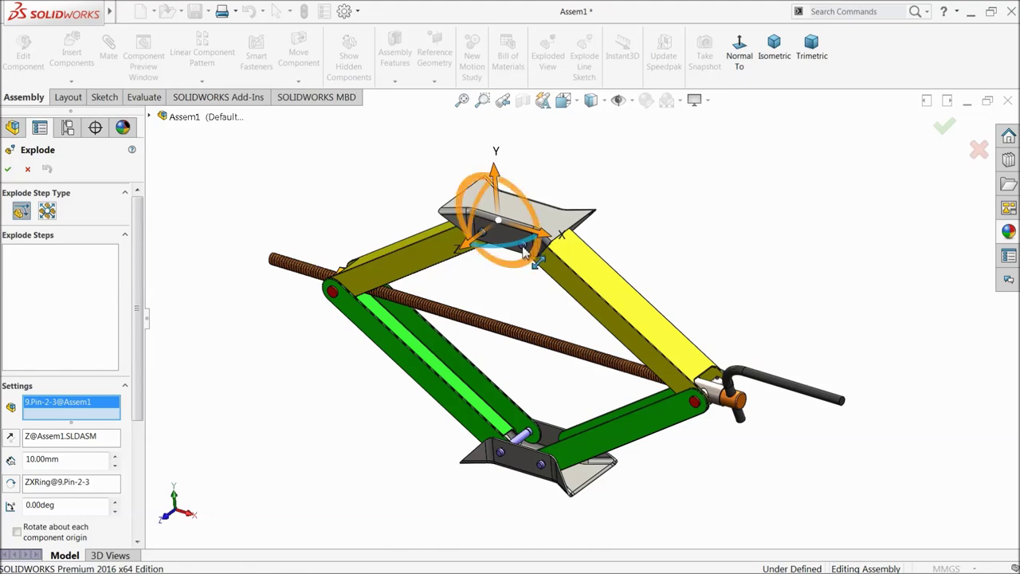
pyautogui.scroll(-5, 523, 252)
pyautogui.click(537, 262)
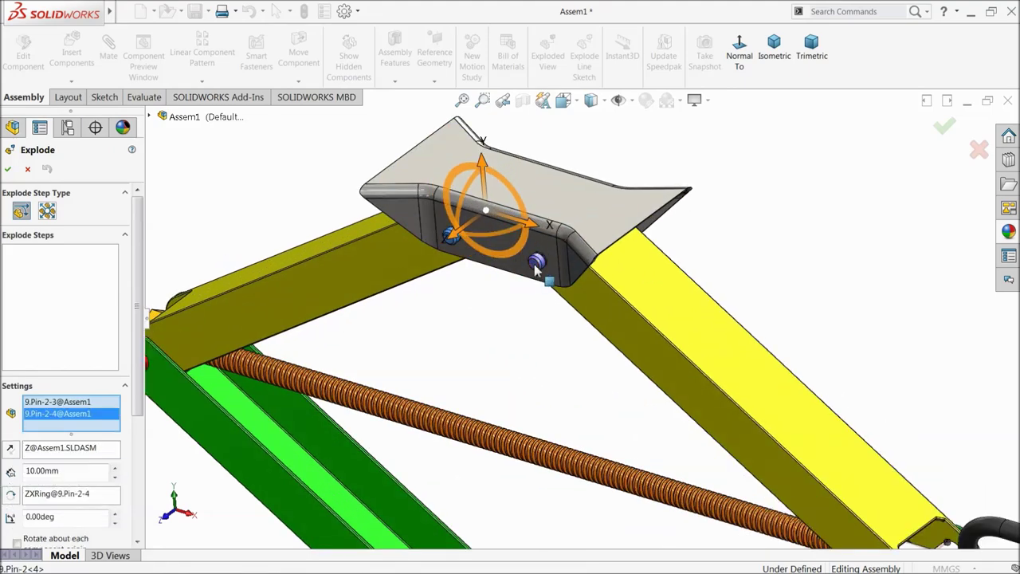
pyautogui.scroll(8, 518, 291)
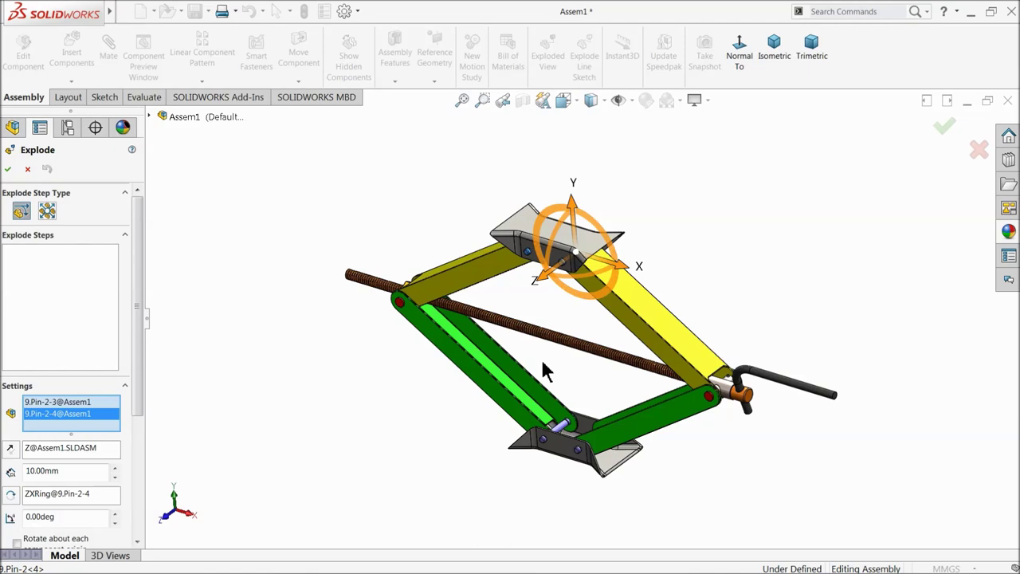
pyautogui.scroll(-2, 548, 291)
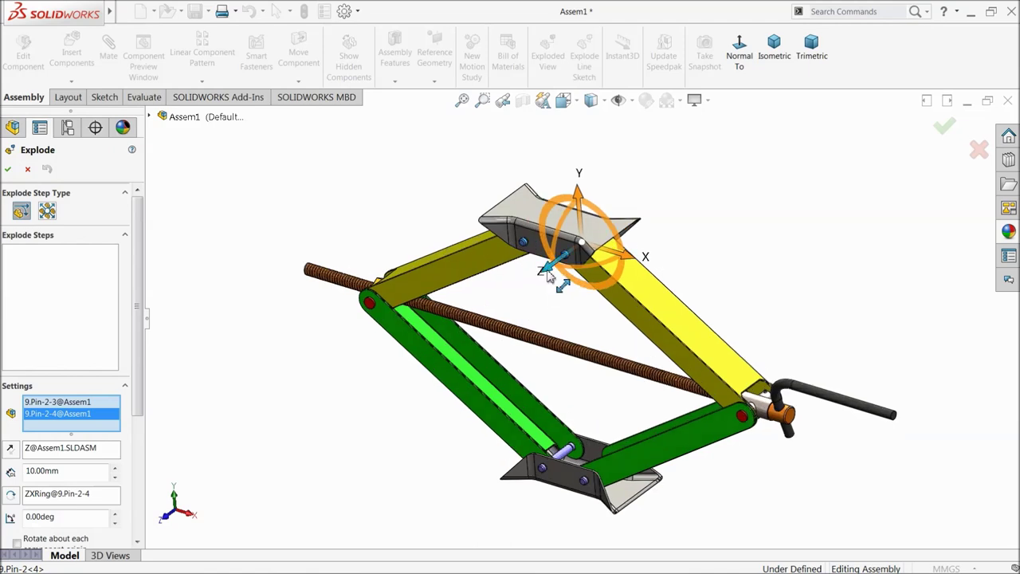
pyautogui.moveTo(546, 273); pyautogui.dragTo(346, 424)
pyautogui.click(551, 228)
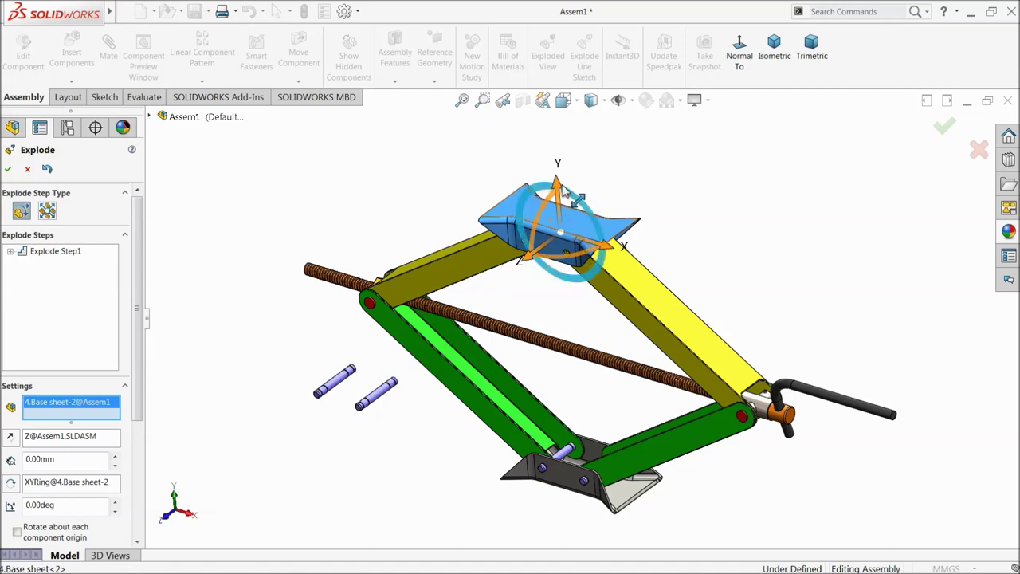
pyautogui.moveTo(556, 185); pyautogui.dragTo(552, 19)
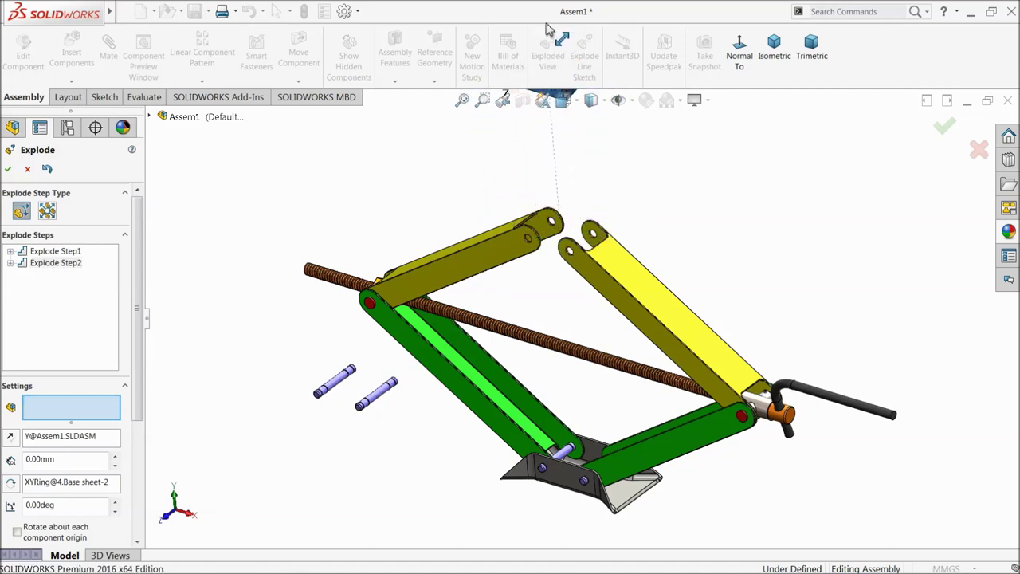
# Pull the two pivot pins out along Z and lift the torque handle up along Y
pyautogui.click(368, 308)
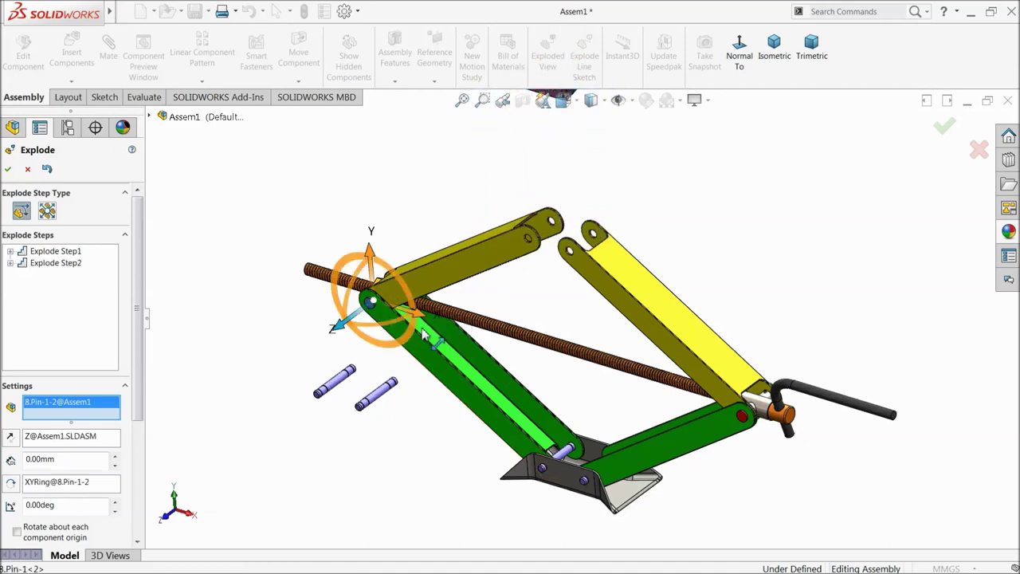
pyautogui.click(744, 426)
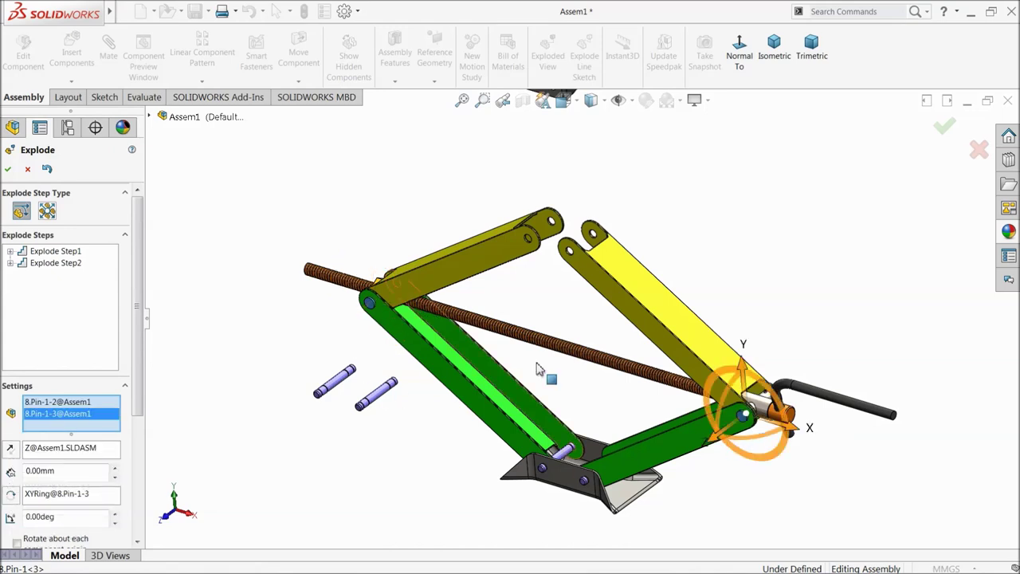
pyautogui.moveTo(715, 447); pyautogui.dragTo(607, 558)
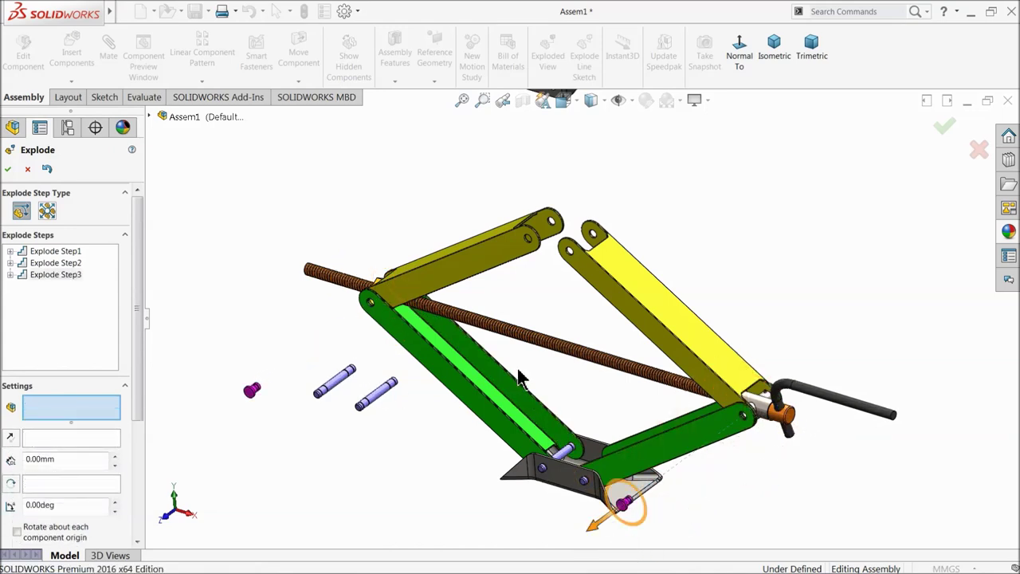
pyautogui.click(777, 405)
pyautogui.moveTo(840, 381); pyautogui.dragTo(775, 137)
pyautogui.moveTo(775, 139); pyautogui.dragTo(775, 137)
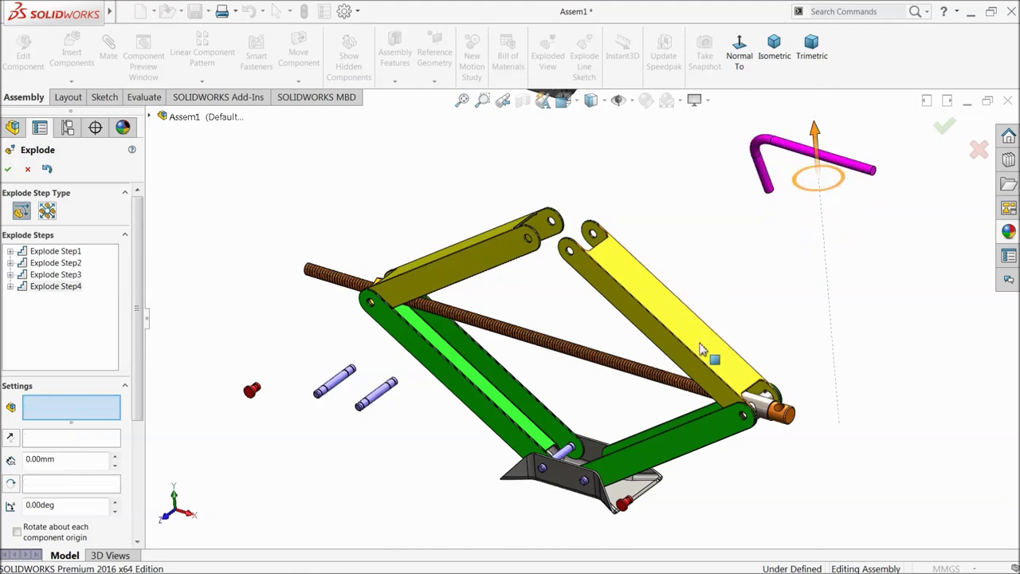
# Pull the screw-end pins outward, slide the screw rod along its axis, and move the screw holder out along X
pyautogui.moveTo(702, 349); pyautogui.dragTo(740, 348, button='middle')
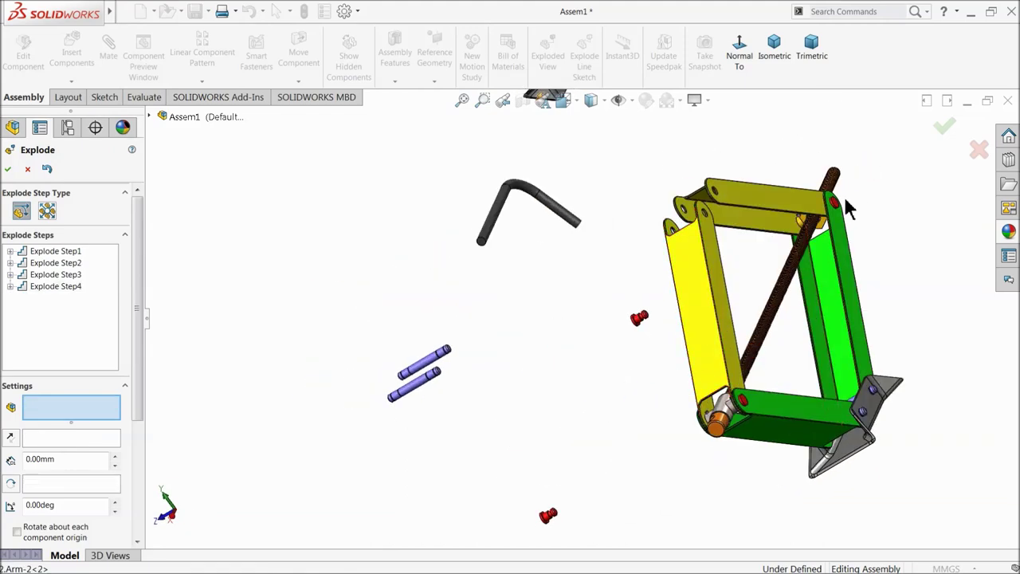
pyautogui.click(836, 205)
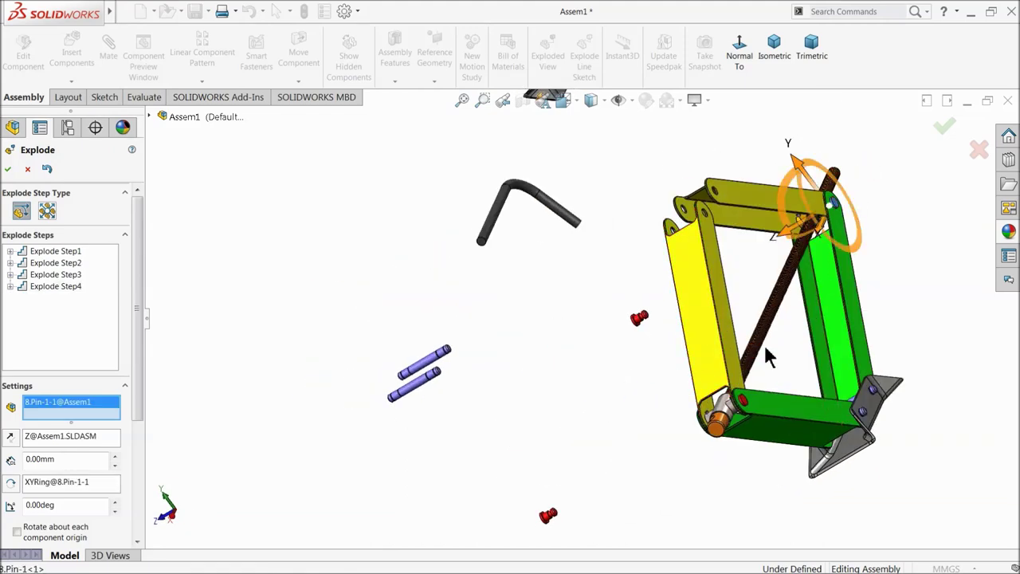
pyautogui.click(742, 402)
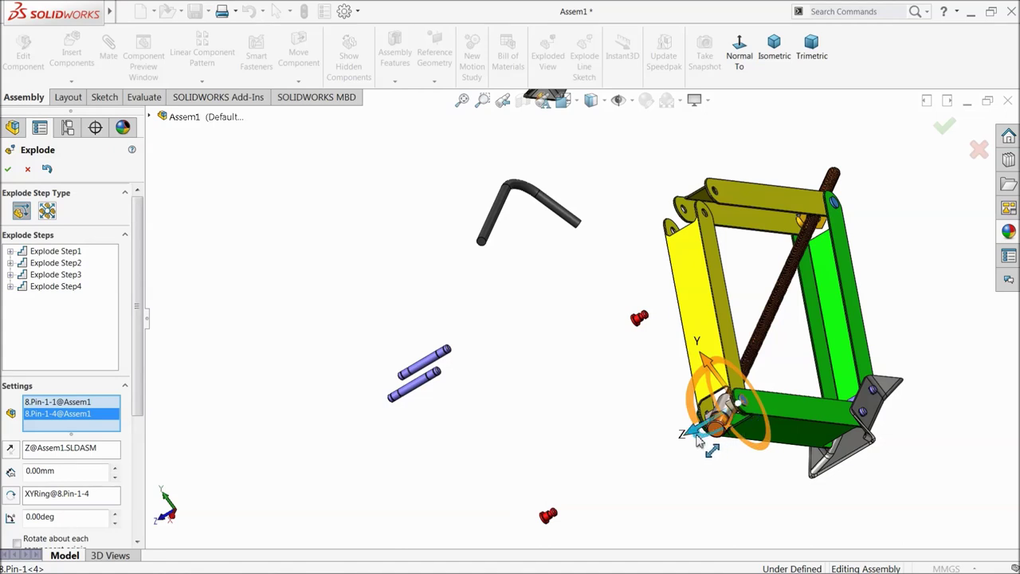
pyautogui.moveTo(690, 433); pyautogui.dragTo(891, 294)
pyautogui.moveTo(891, 294); pyautogui.dragTo(704, 372, button='middle')
pyautogui.scroll(-4, 683, 371)
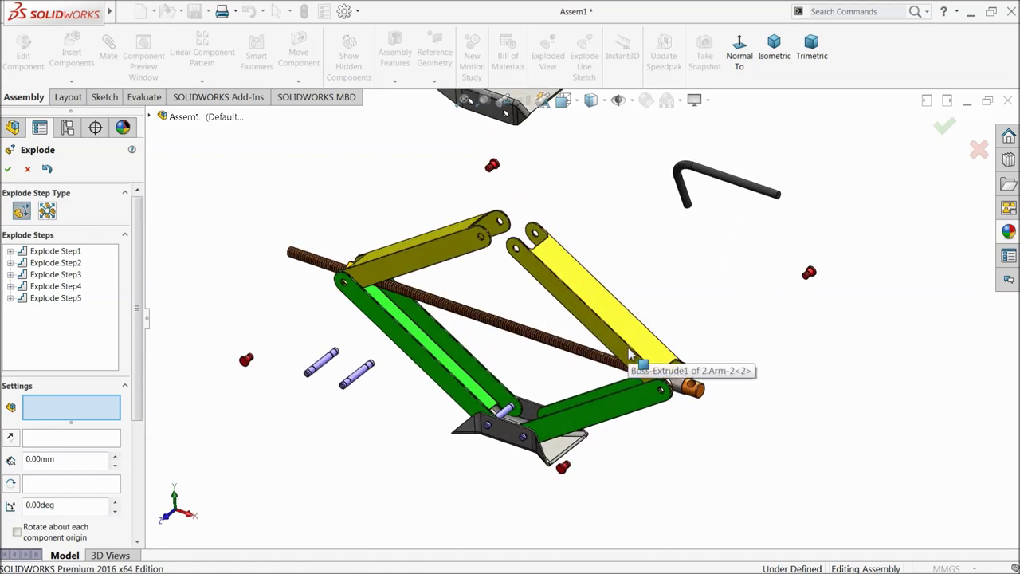
pyautogui.click(696, 403)
pyautogui.moveTo(542, 342); pyautogui.dragTo(769, 423)
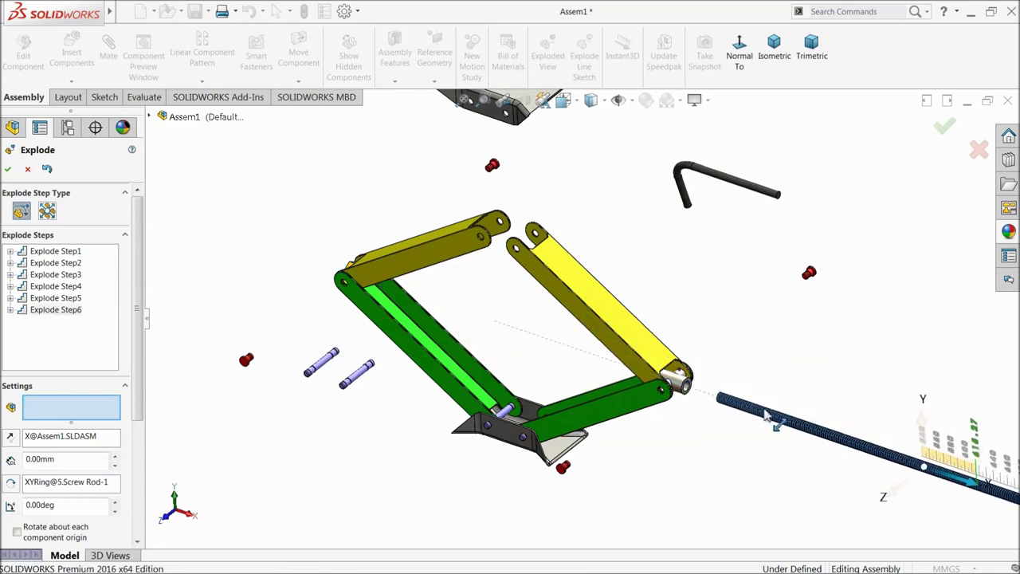
pyautogui.click(677, 381)
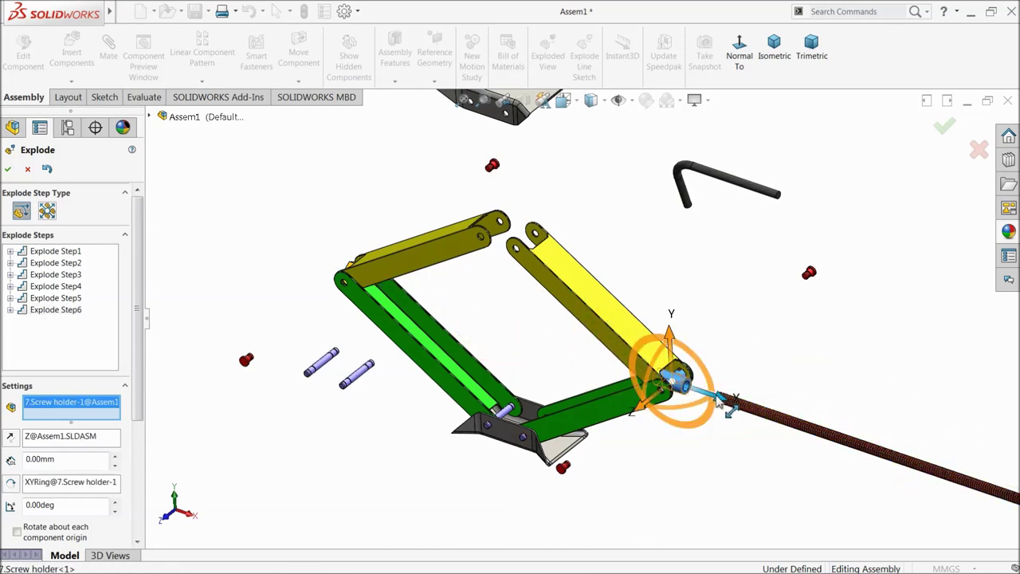
pyautogui.moveTo(720, 403); pyautogui.dragTo(563, 358)
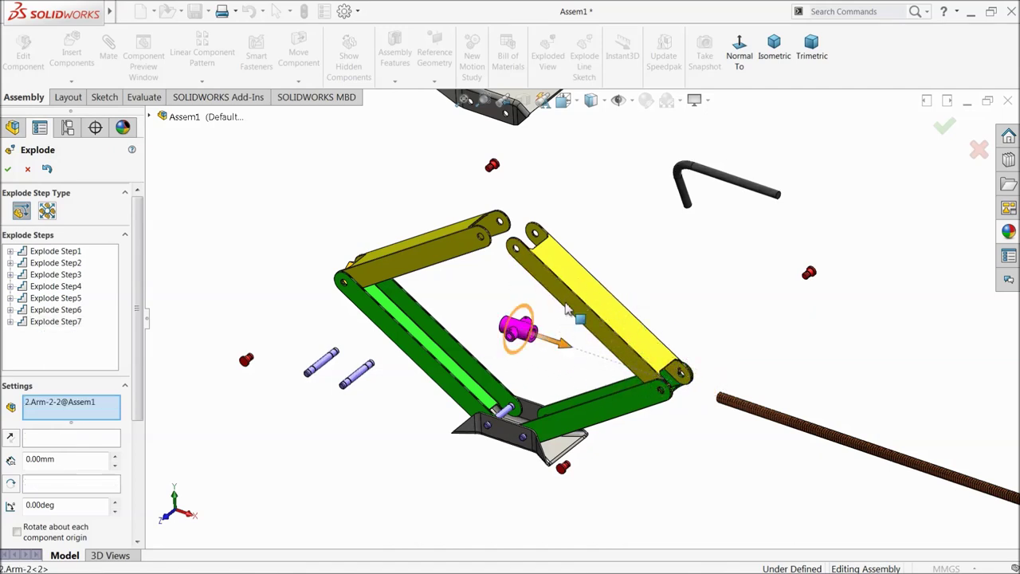
# Lift both yellow arms up along Y and move the screw nut out along X
pyautogui.click(599, 305)
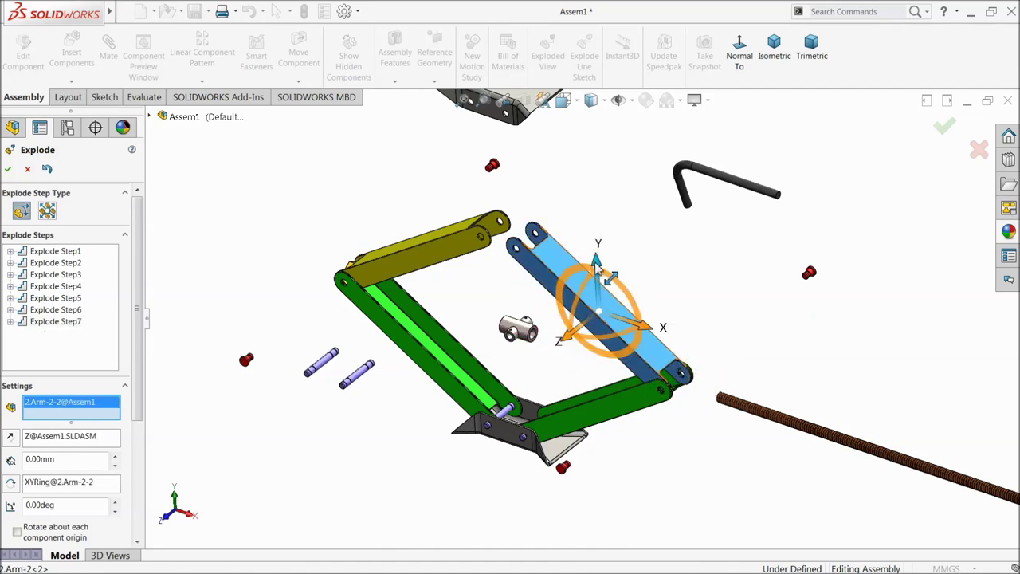
pyautogui.click(426, 261)
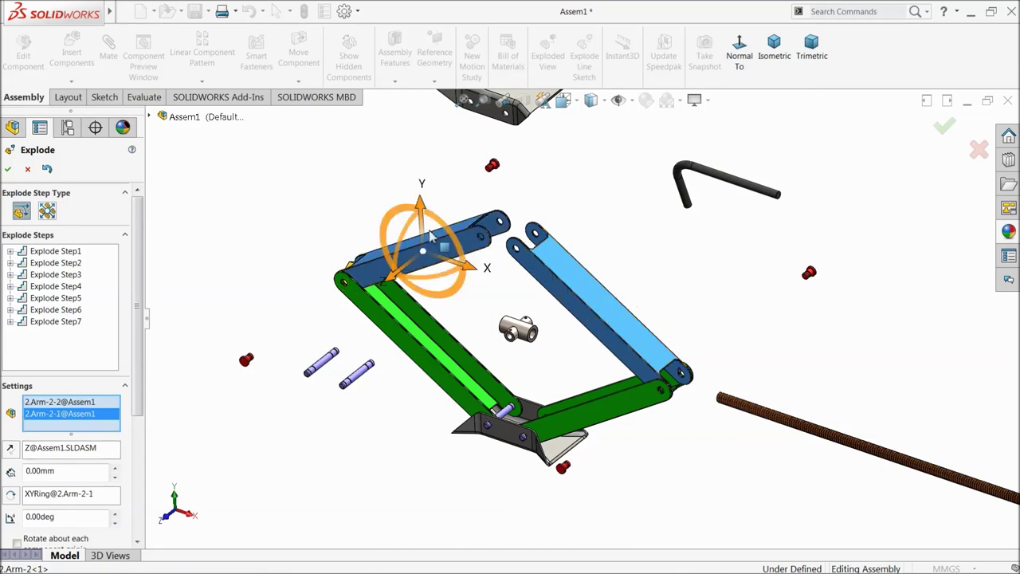
pyautogui.moveTo(416, 203); pyautogui.dragTo(416, 117)
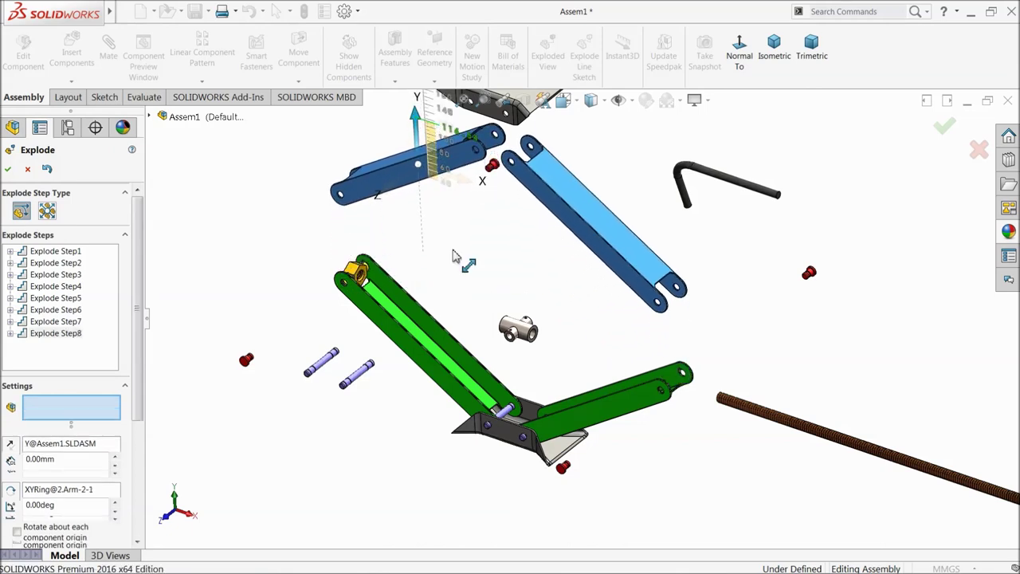
pyautogui.click(355, 271)
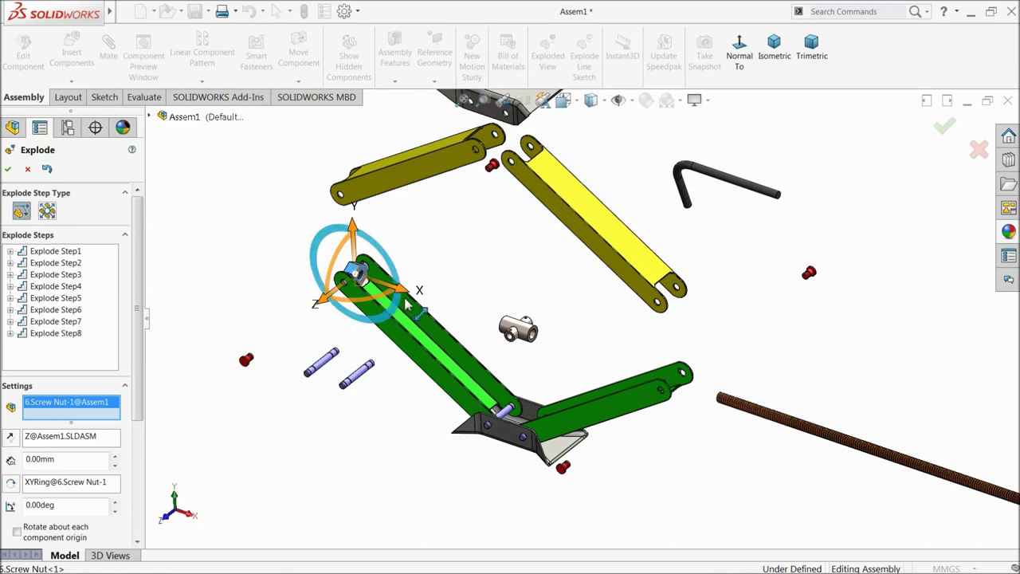
pyautogui.moveTo(408, 297); pyautogui.dragTo(306, 265)
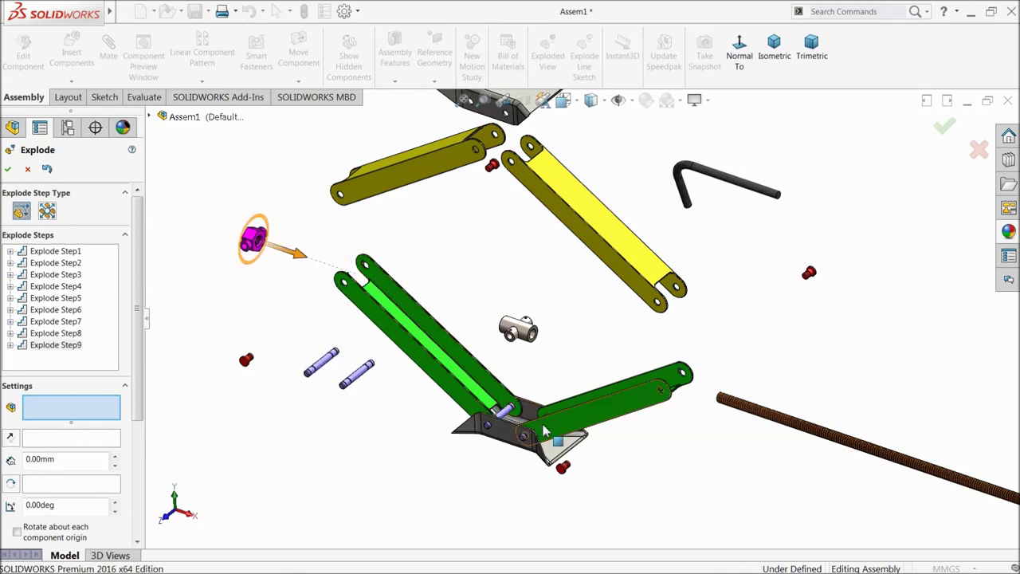
# Pull the bottom bracket pins apart along Z, drop the lower base sheet, and lift the green arms
pyautogui.click(524, 447)
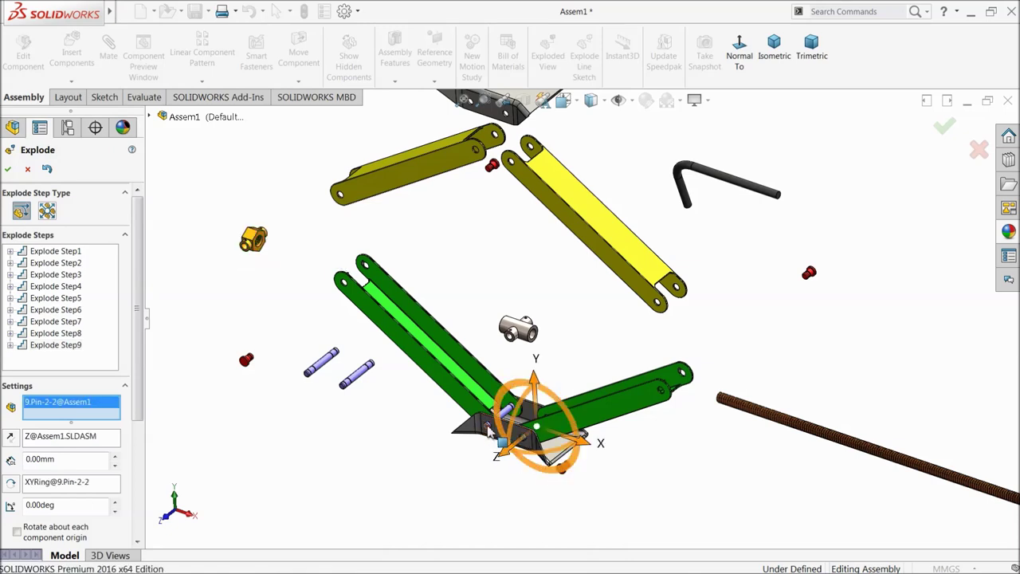
pyautogui.click(493, 434)
pyautogui.moveTo(469, 448); pyautogui.dragTo(399, 536)
pyautogui.click(516, 443)
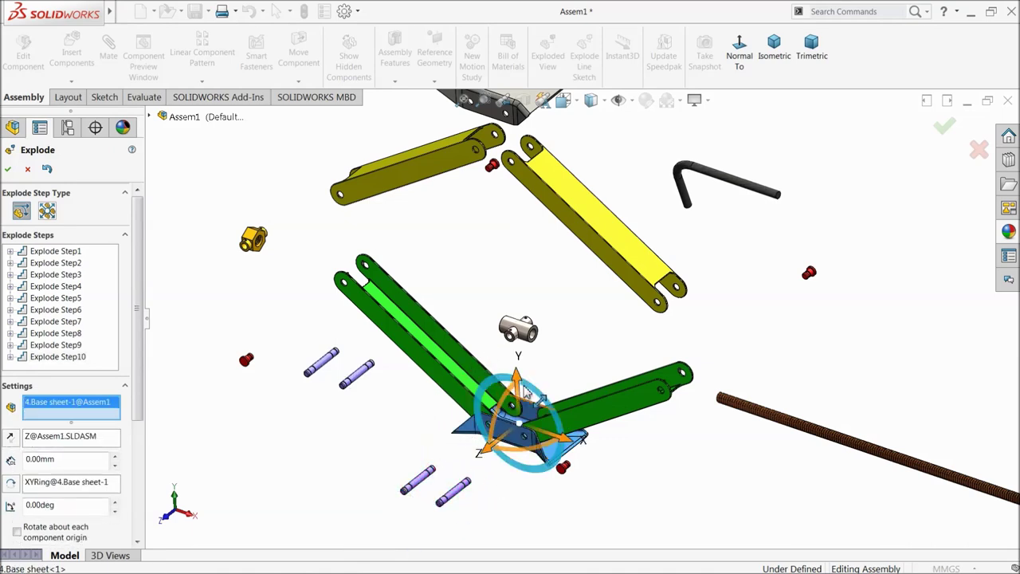
pyautogui.moveTo(518, 383); pyautogui.dragTo(522, 478)
pyautogui.click(468, 405)
pyautogui.click(552, 422)
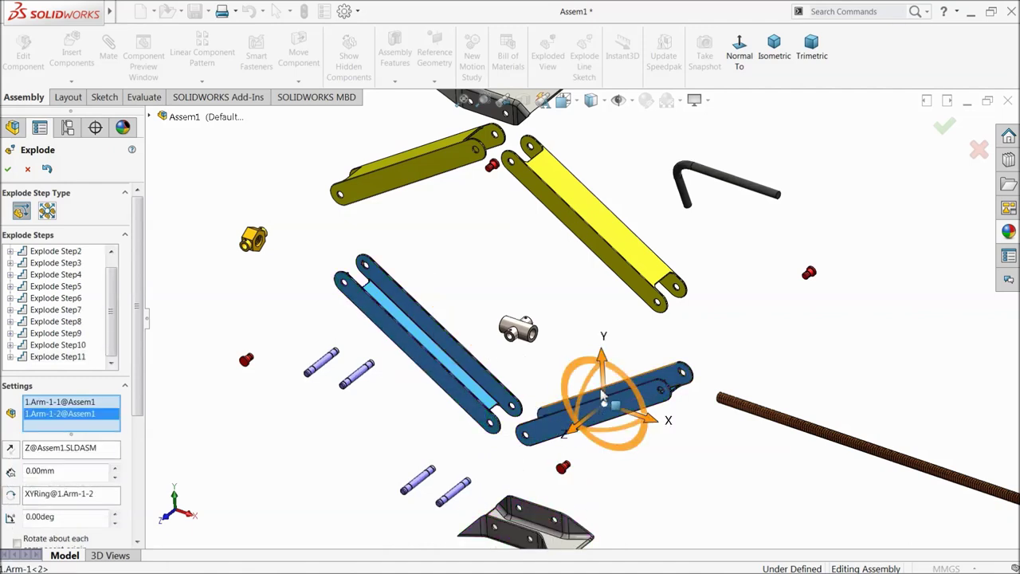
pyautogui.moveTo(607, 359); pyautogui.dragTo(601, 339)
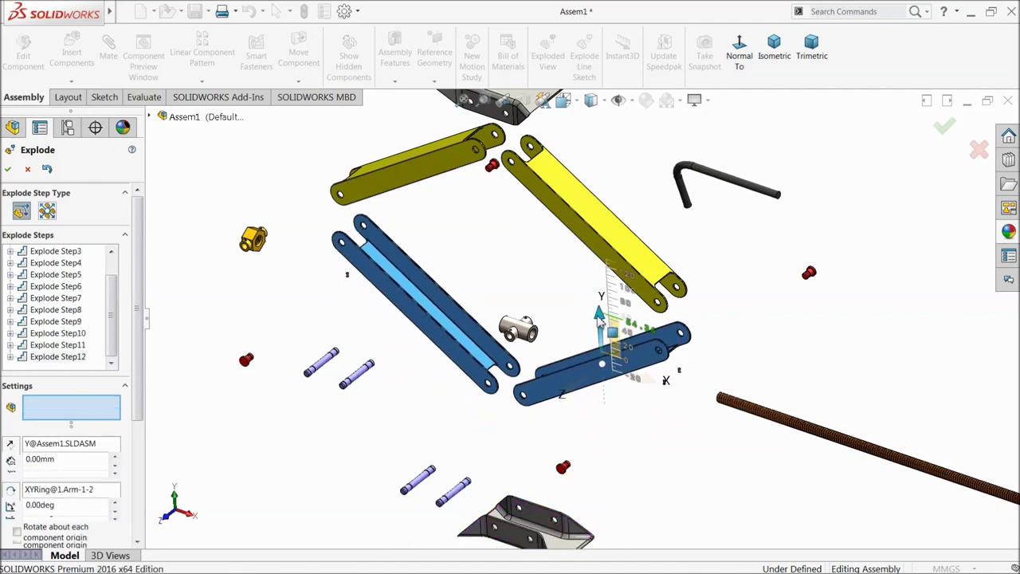
pyautogui.click(9, 170)
# Play the jack's explode animation, collapse it back together, and enable the MotionManager timeline
pyautogui.rightClick(42, 164)
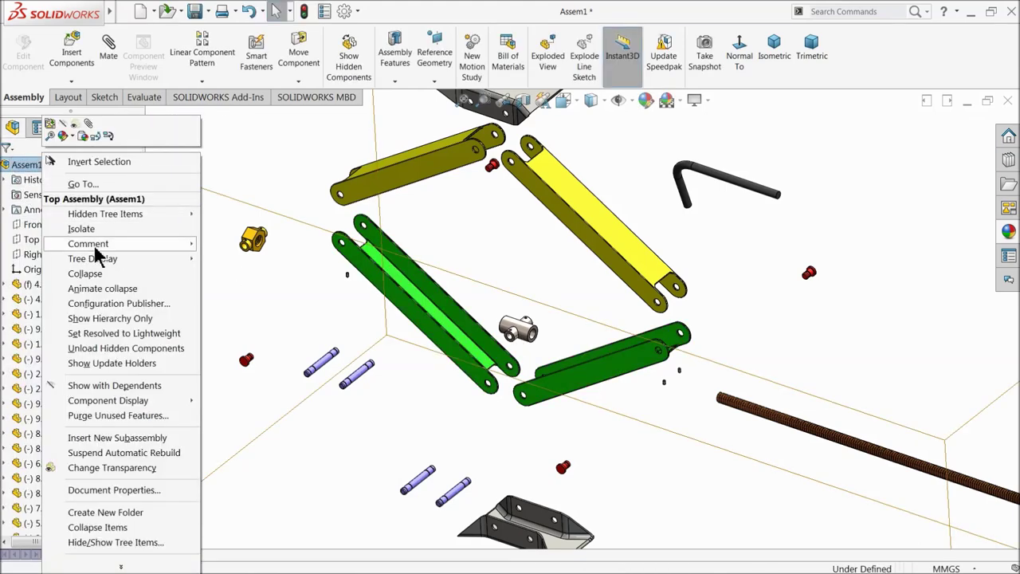
pyautogui.click(84, 273)
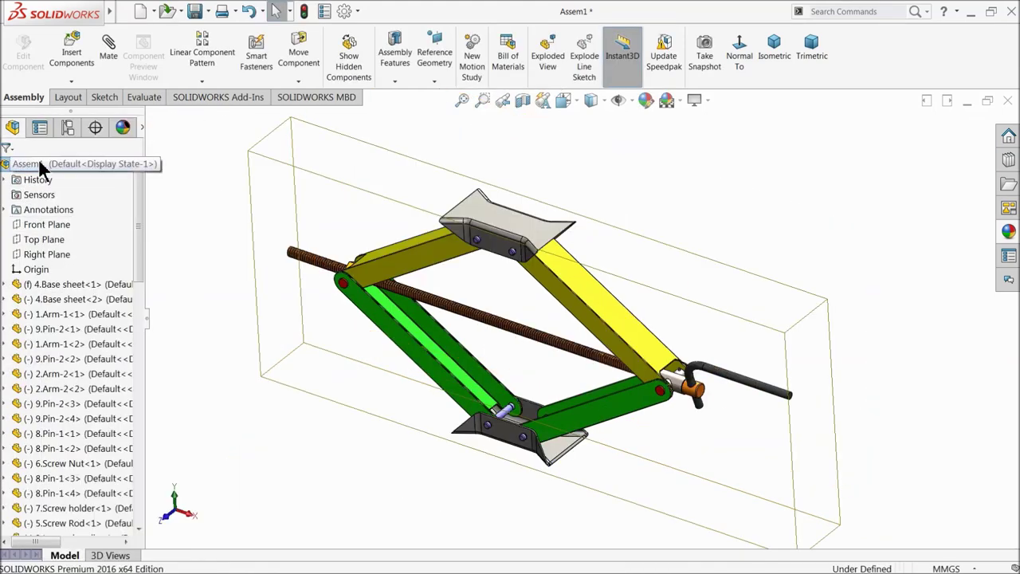
pyautogui.rightClick(38, 159)
pyautogui.click(82, 286)
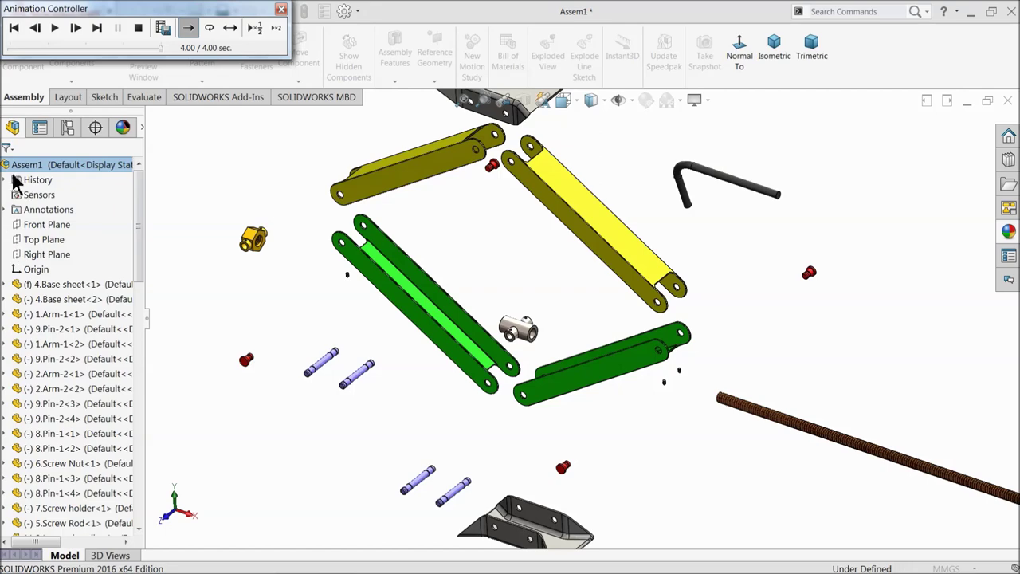
pyautogui.click(282, 10)
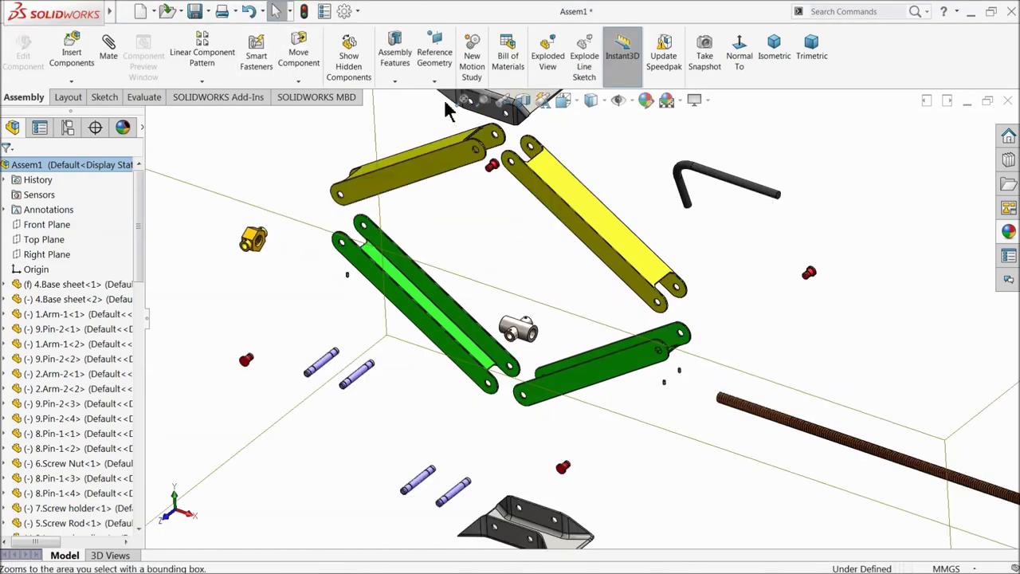
pyautogui.rightClick(29, 165)
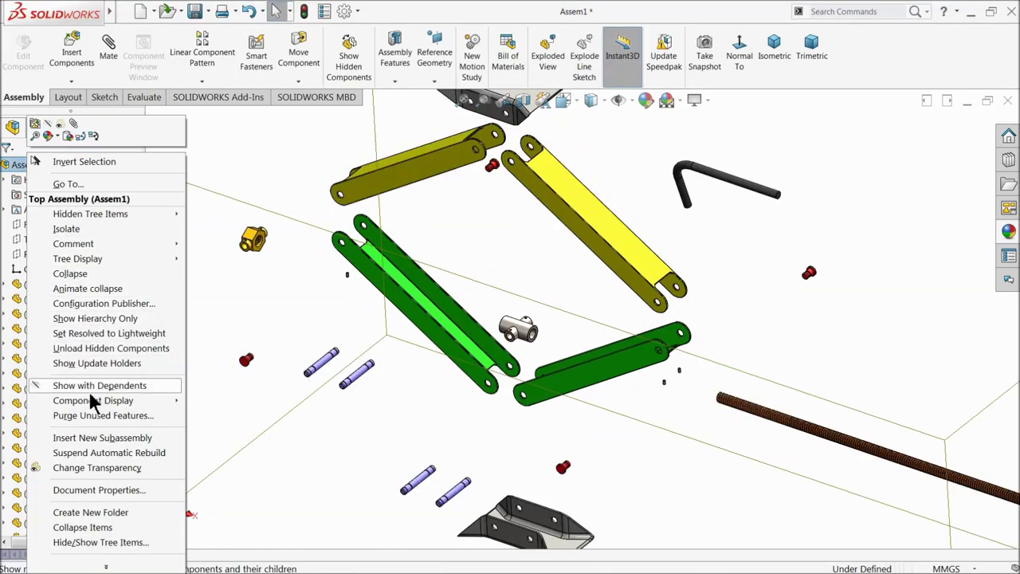
pyautogui.click(73, 274)
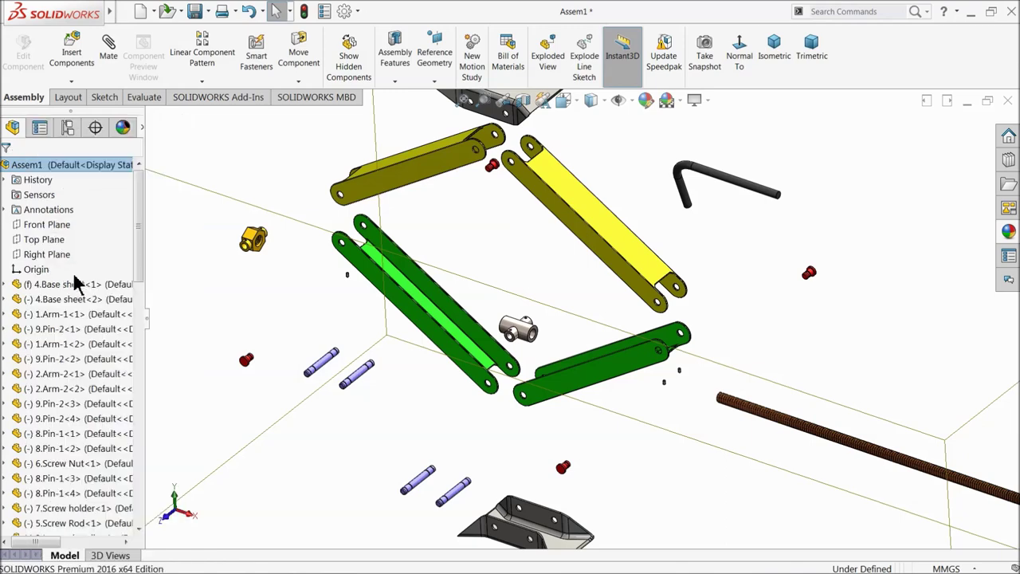
pyautogui.rightClick(863, 46)
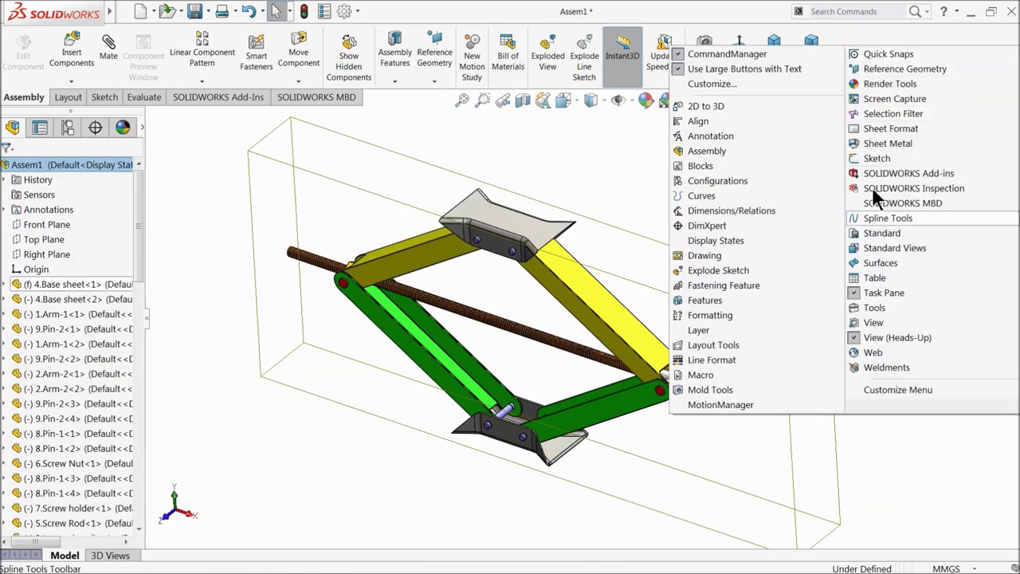
pyautogui.click(740, 403)
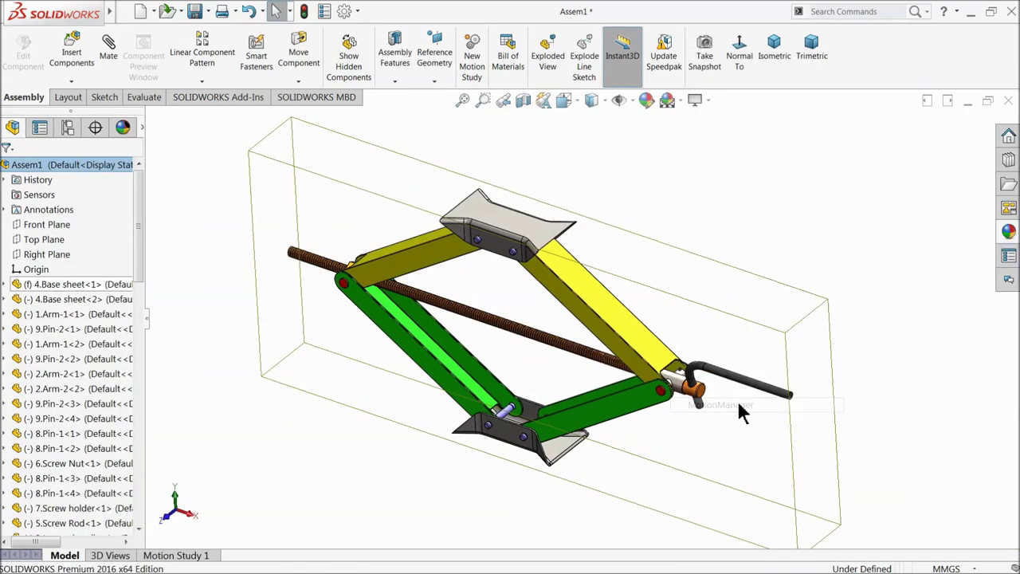
# Create Motion Study 2 with a 15-second explode animation from the Animation Wizard
pyautogui.click(176, 556)
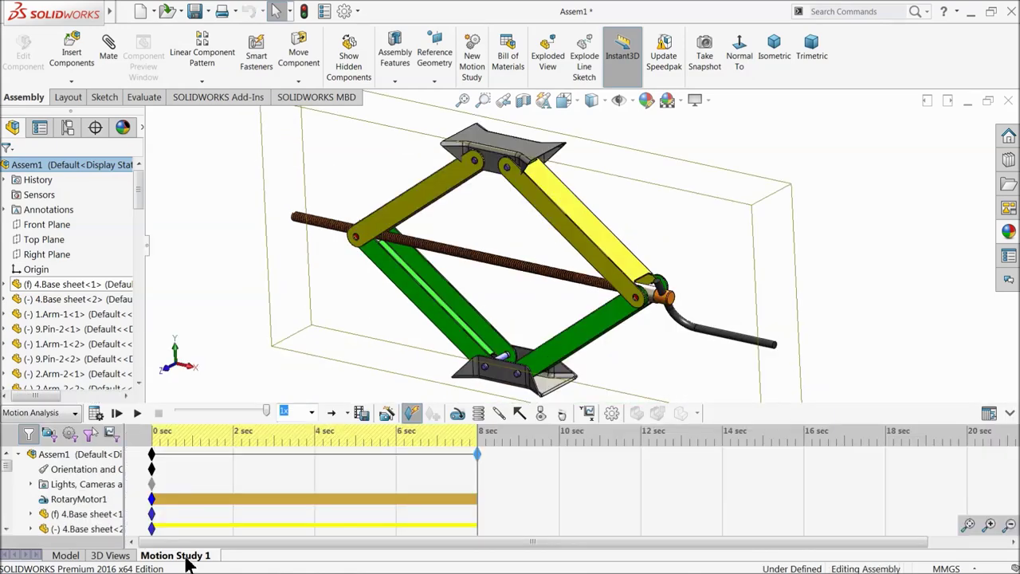
pyautogui.rightClick(189, 564)
pyautogui.click(213, 534)
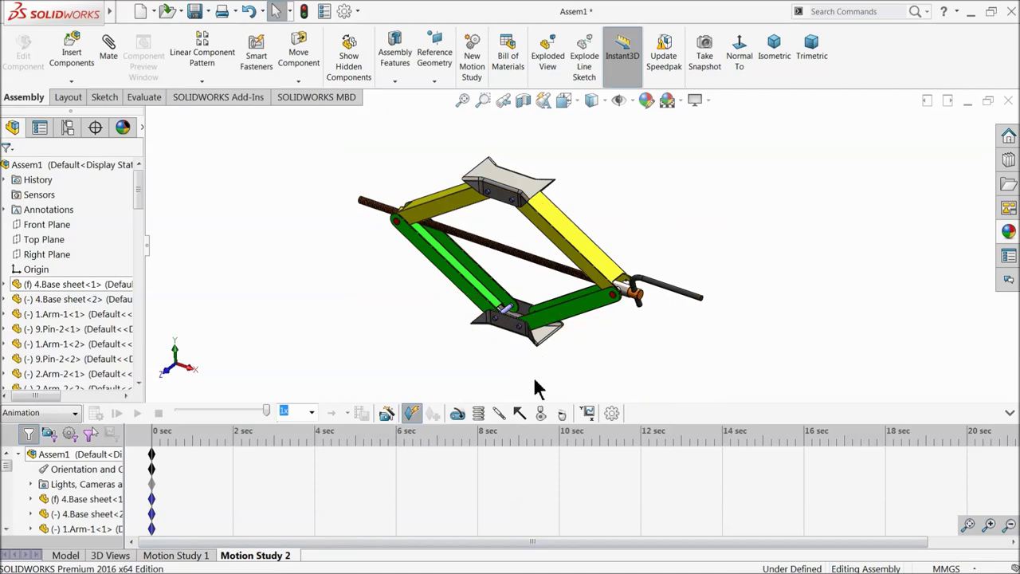
pyautogui.click(388, 414)
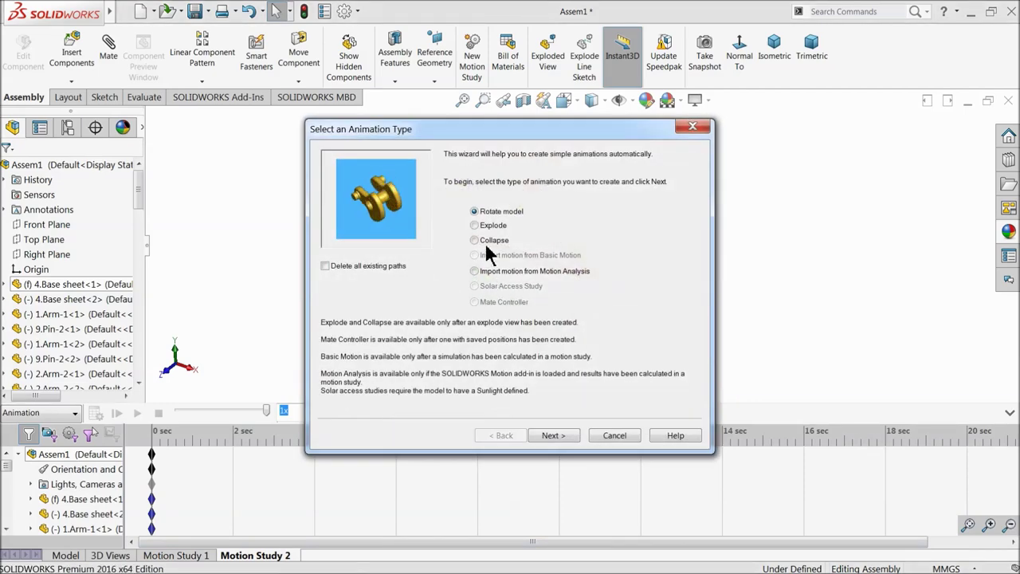
pyautogui.click(552, 438)
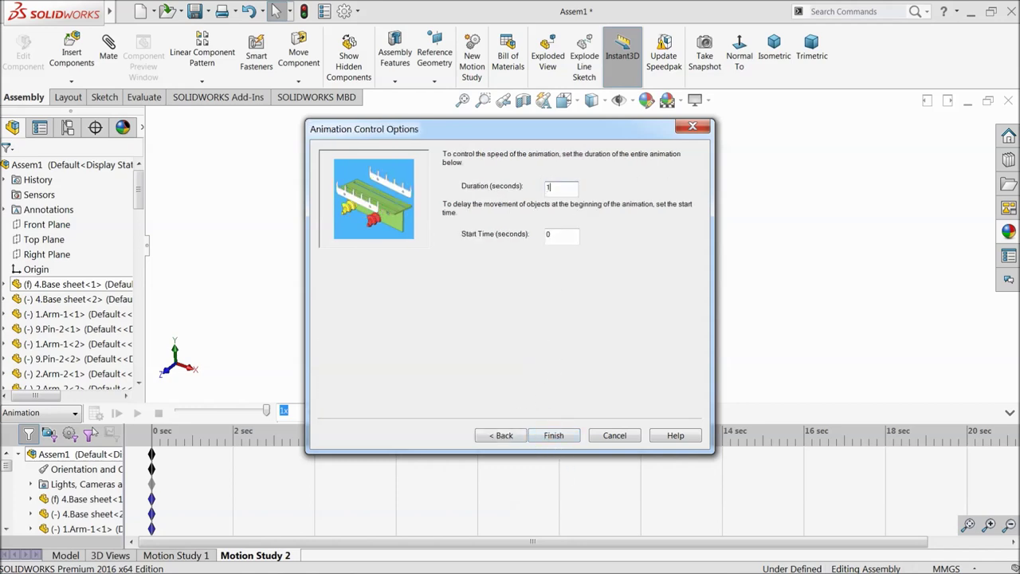
pyautogui.click(551, 438)
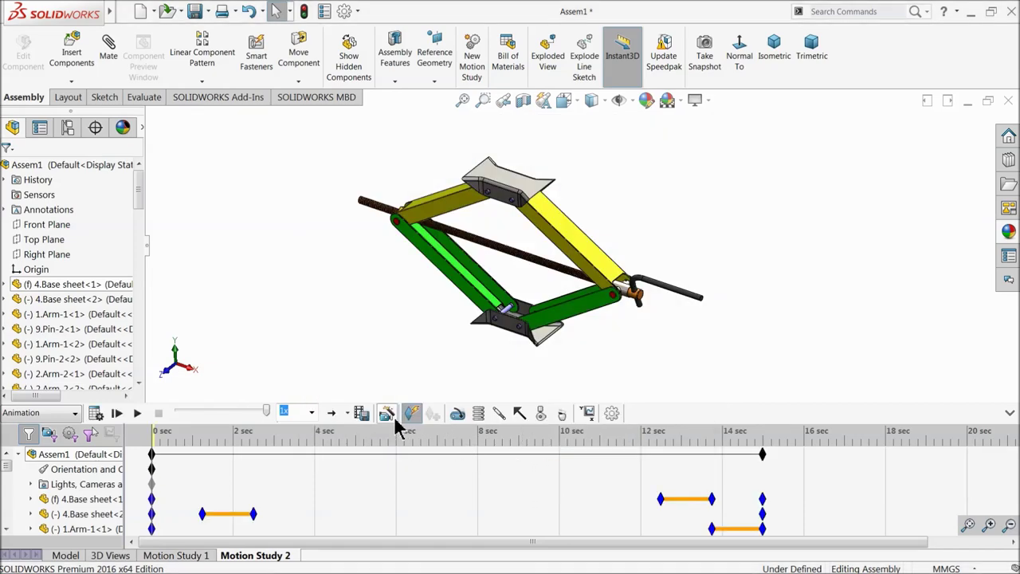
# Add a collapse animation starting at 15 seconds and play the motion study
pyautogui.click(394, 419)
pyautogui.click(475, 240)
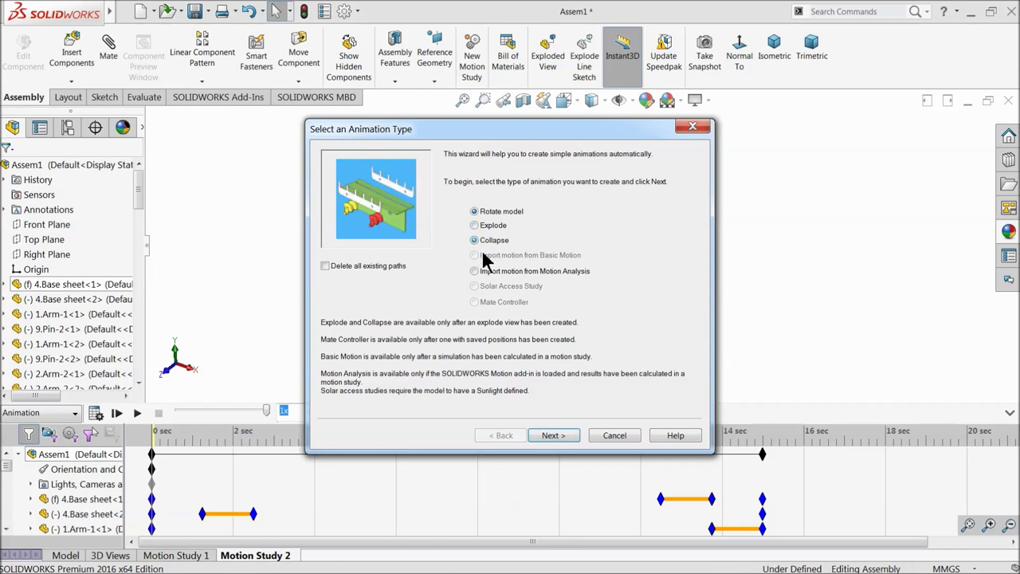
pyautogui.click(550, 439)
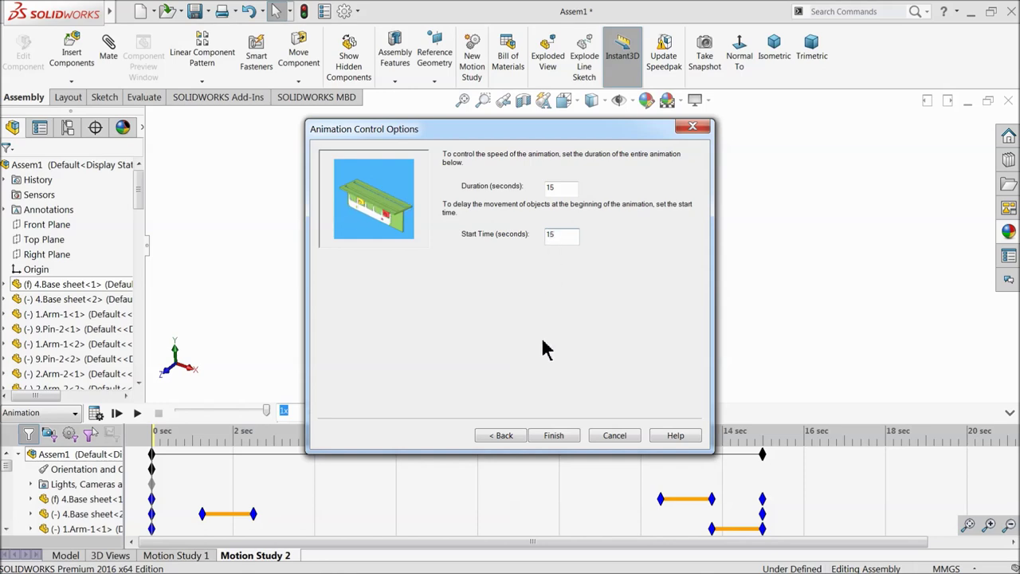
pyautogui.click(556, 440)
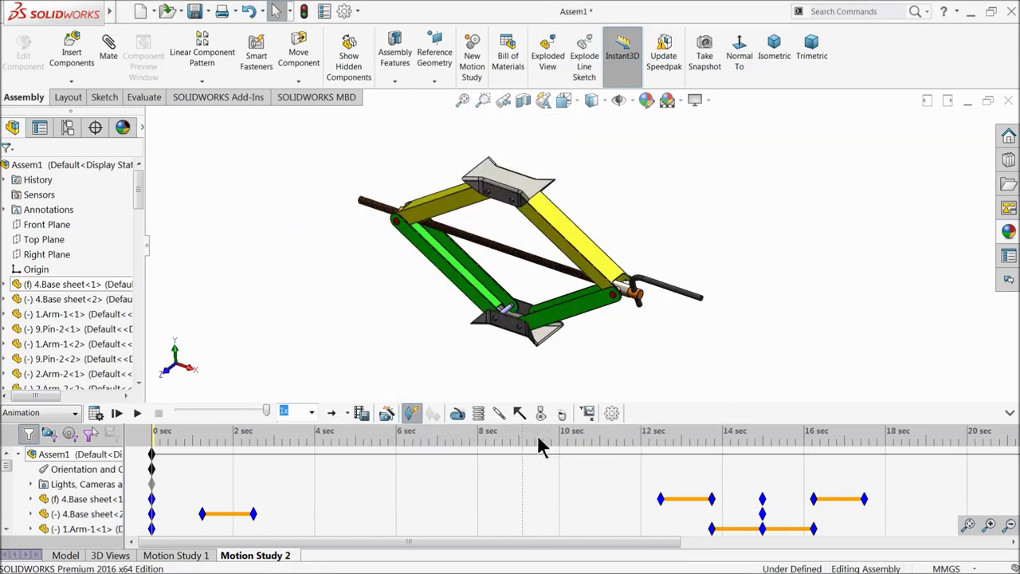
pyautogui.click(94, 416)
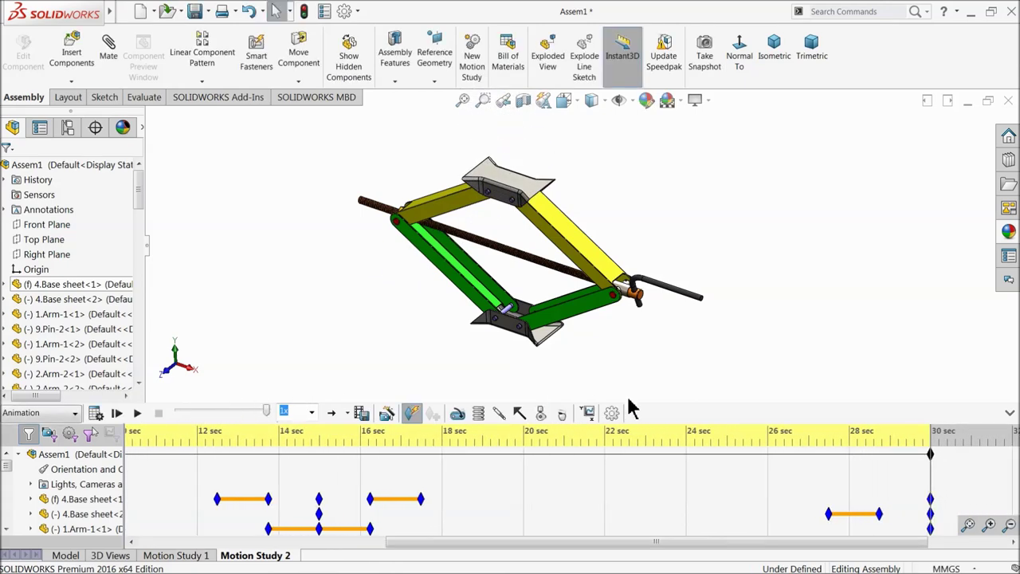
# Hide the MotionManager timeline and drag the top base sheet to test the scissor mechanism
pyautogui.click(1009, 414)
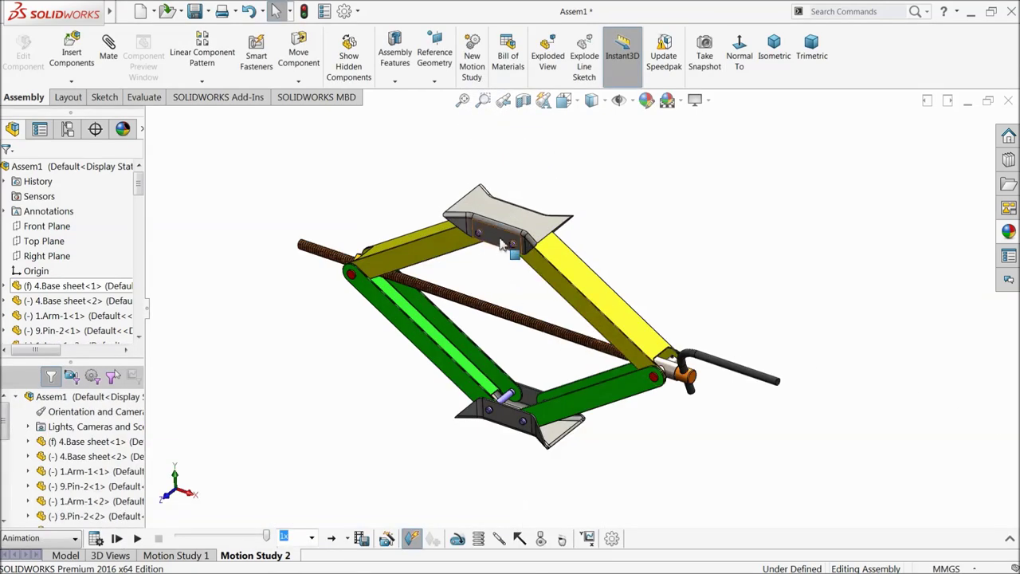
pyautogui.moveTo(502, 243); pyautogui.dragTo(285, 399)
pyautogui.press('Escape')
pyautogui.scroll(-3, 491, 226)
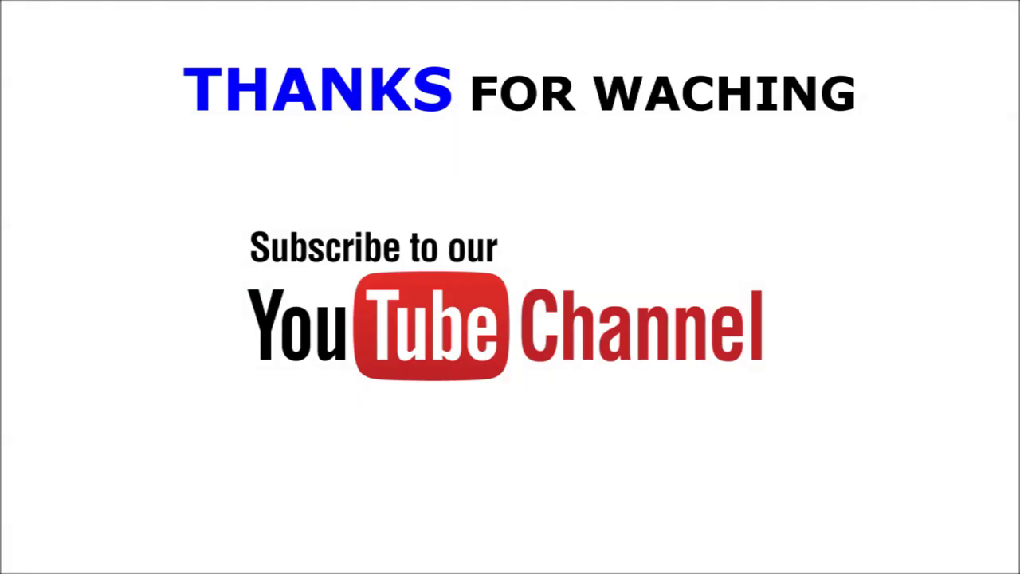